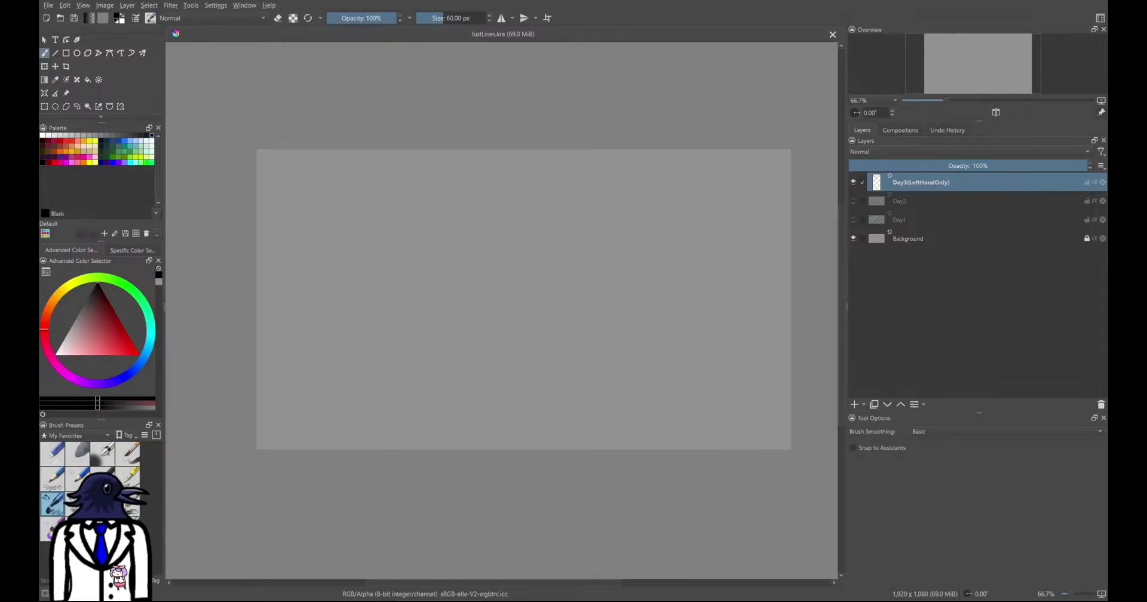
# Pick an orange brush colour and handwrite the title "Left Hand" in the canvas's upper-left corner on the Day3(LeftHandOnly) layer
pyautogui.click(52, 304)
pyautogui.click(133, 342)
pyautogui.keyDown('ctrl'); pyautogui.scroll(2, 474, 351); pyautogui.keyUp('ctrl')
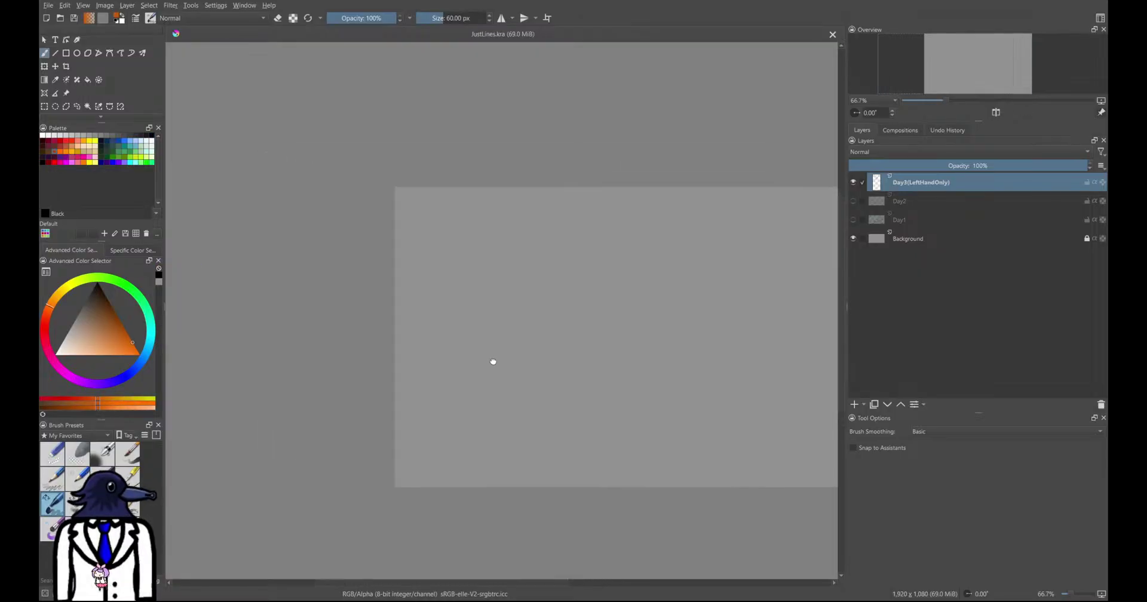
pyautogui.moveTo(434, 239); pyautogui.dragTo(396, 238, button='middle')
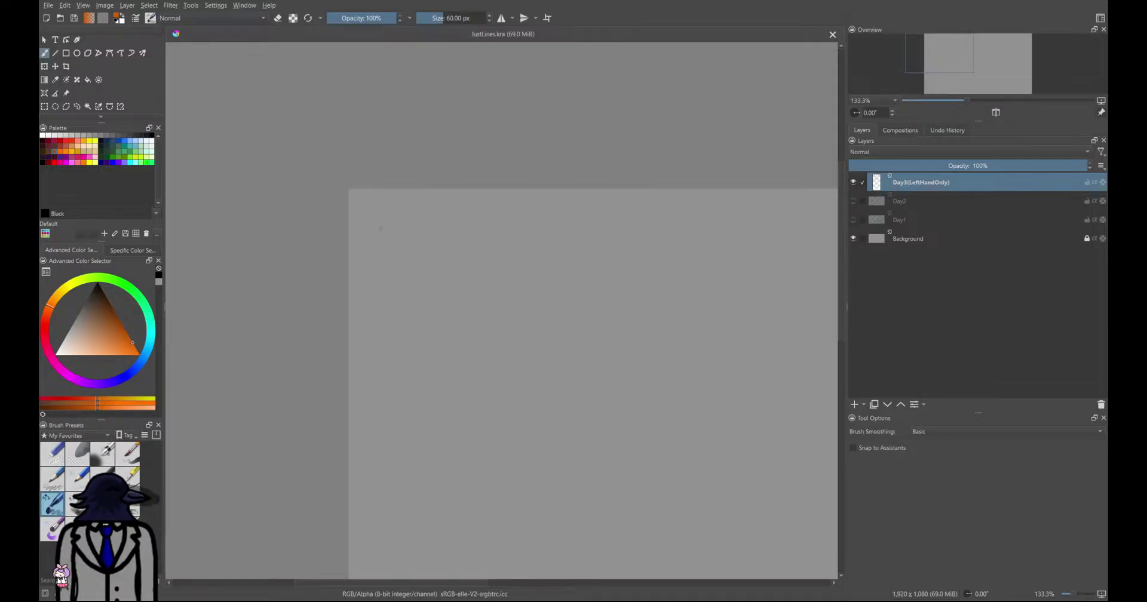
pyautogui.click(370, 206)
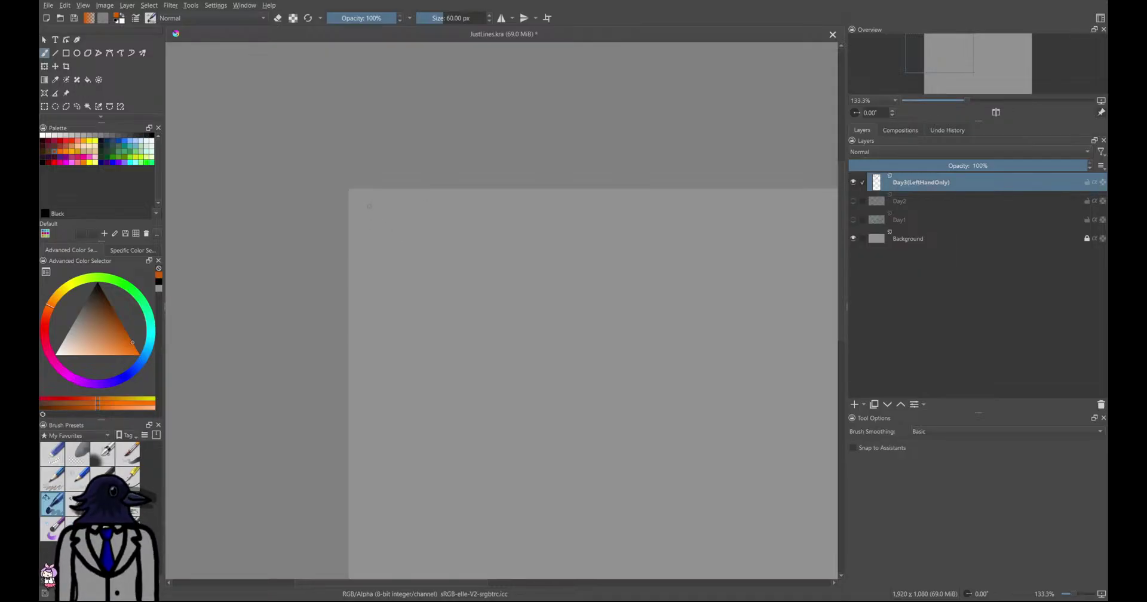
pyautogui.moveTo(367, 207)
pyautogui.mouseDown()
pyautogui.moveTo(376, 248)
pyautogui.moveTo(392, 250)
pyautogui.moveTo(433, 215)
pyautogui.moveTo(416, 214)
pyautogui.moveTo(442, 243)
pyautogui.moveTo(465, 234)
pyautogui.moveTo(467, 253)
pyautogui.moveTo(485, 216)
pyautogui.moveTo(496, 221)
pyautogui.mouseUp()
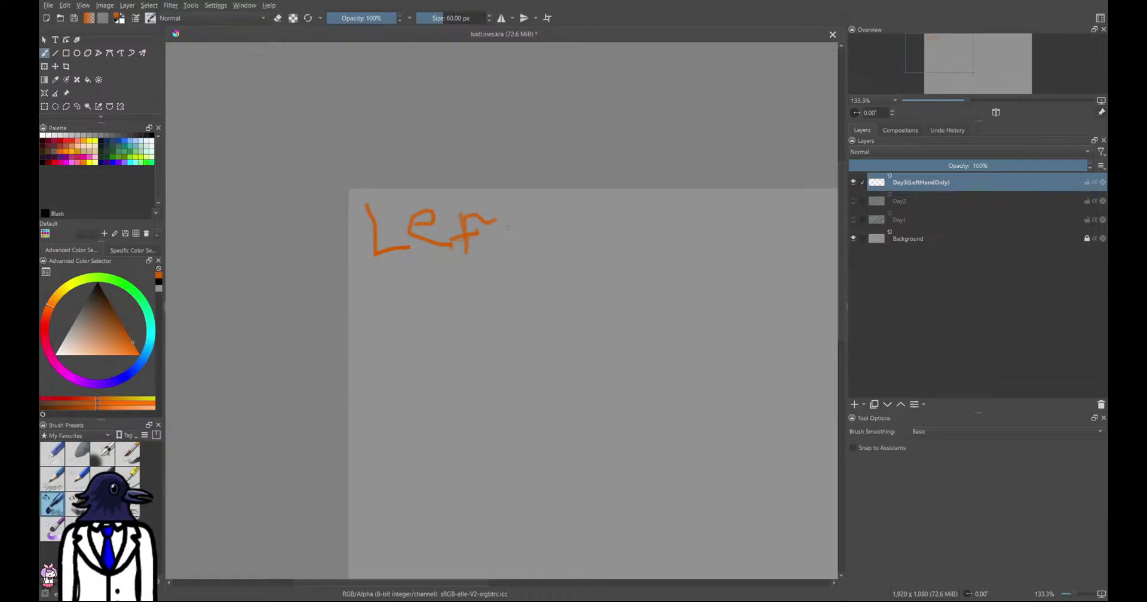
pyautogui.moveTo(504, 209)
pyautogui.mouseDown()
pyautogui.moveTo(509, 258)
pyautogui.moveTo(505, 228)
pyautogui.moveTo(541, 222)
pyautogui.moveTo(570, 264)
pyautogui.mouseUp()
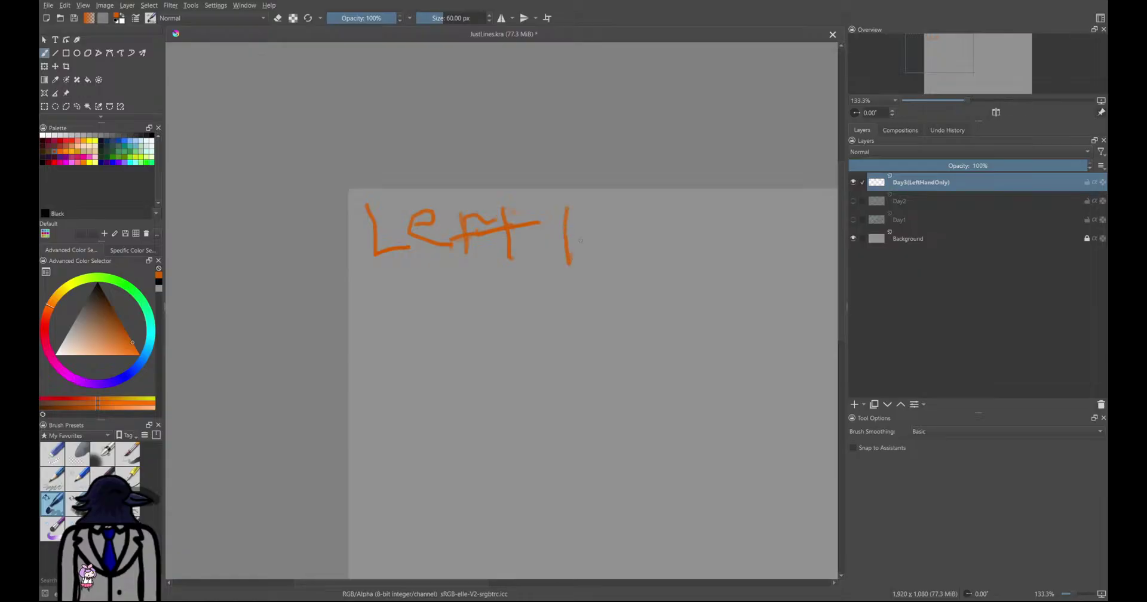
pyautogui.moveTo(579, 206); pyautogui.dragTo(597, 258)
pyautogui.moveTo(548, 228); pyautogui.dragTo(609, 238)
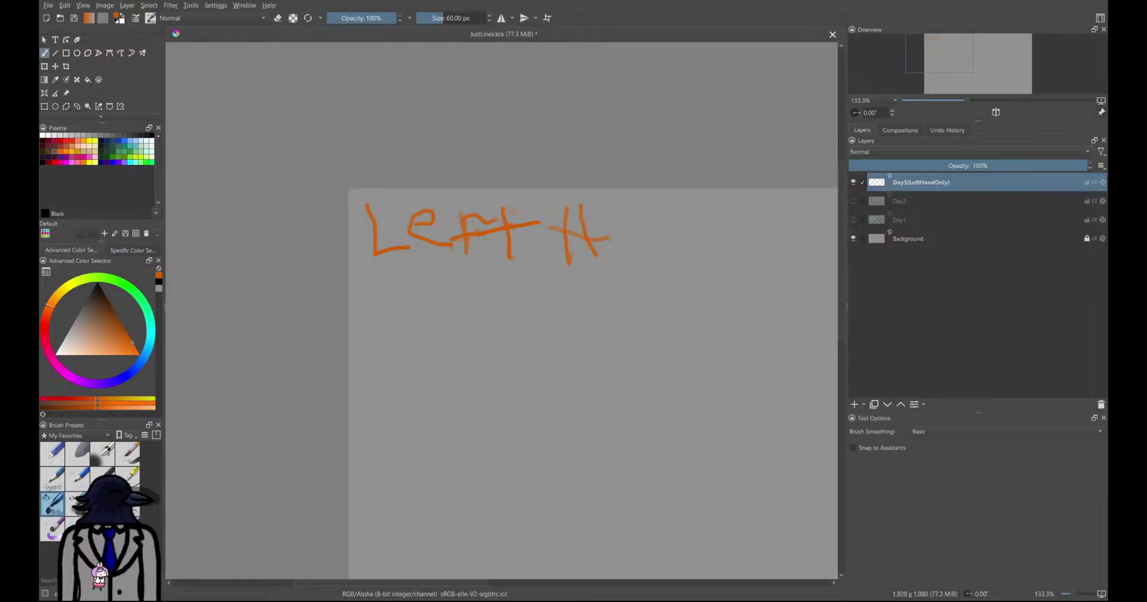
pyautogui.moveTo(622, 226)
pyautogui.mouseDown()
pyautogui.moveTo(645, 255)
pyautogui.moveTo(687, 246)
pyautogui.moveTo(675, 226)
pyautogui.moveTo(710, 206)
pyautogui.moveTo(764, 256)
pyautogui.mouseUp()
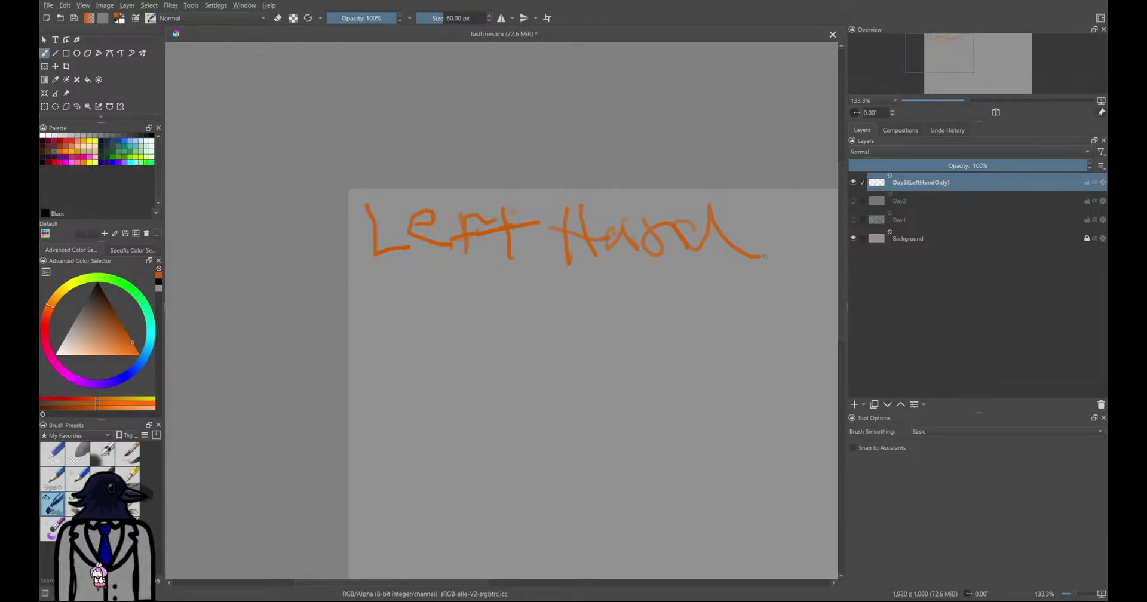
pyautogui.moveTo(549, 312); pyautogui.dragTo(473, 255, button='middle')
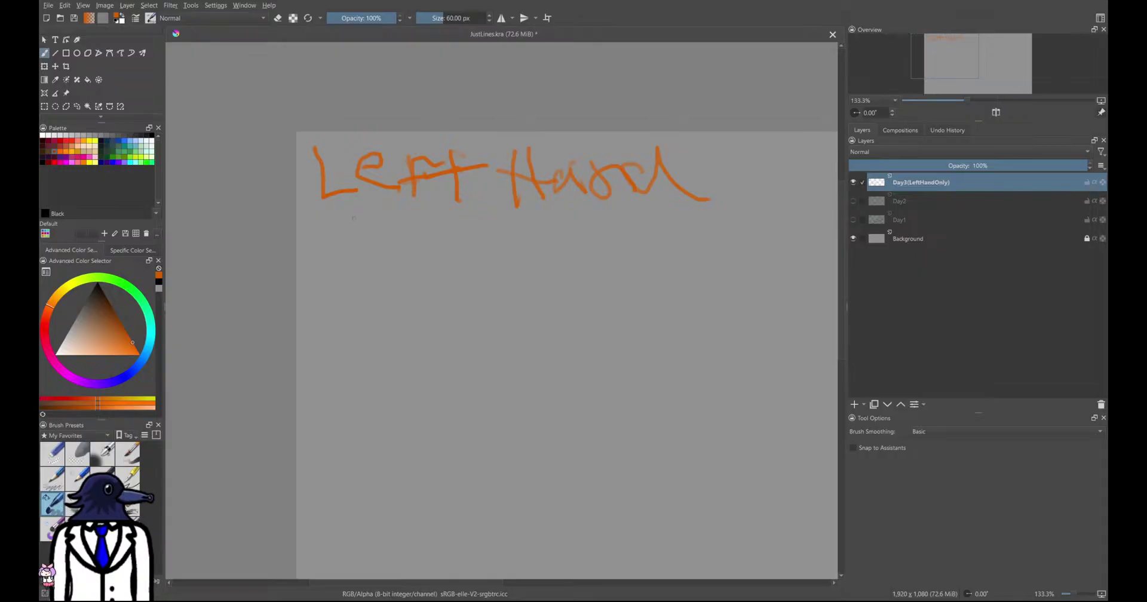
pyautogui.keyDown('ctrl'); pyautogui.scroll(2, 353, 216); pyautogui.keyUp('ctrl')
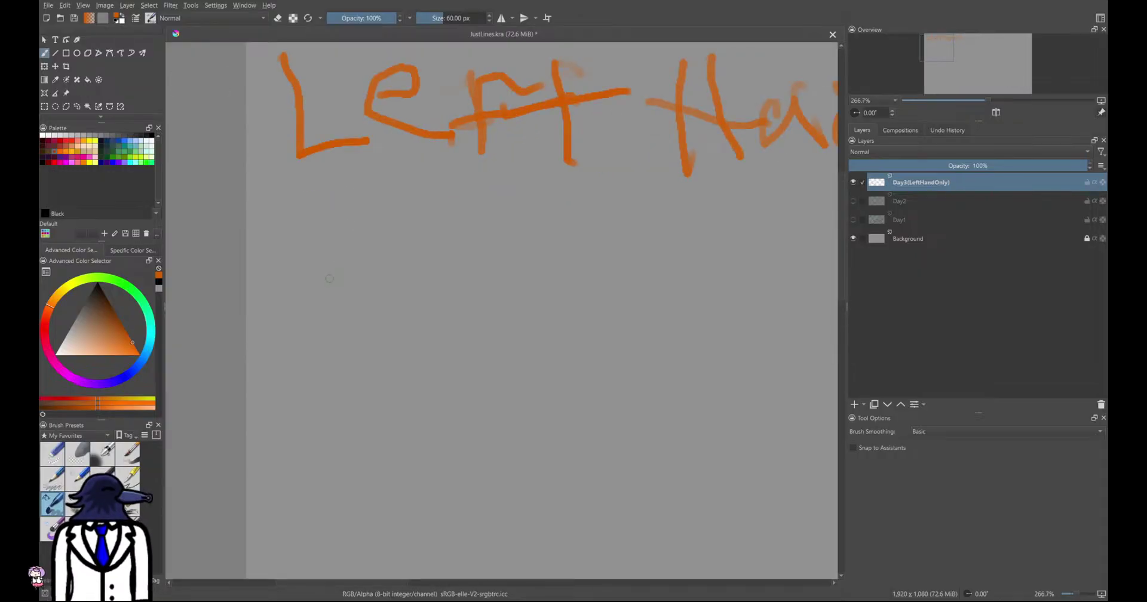
pyautogui.moveTo(303, 199)
pyautogui.mouseDown()
pyautogui.moveTo(300, 357)
pyautogui.moveTo(301, 198)
pyautogui.moveTo(378, 218)
pyautogui.moveTo(520, 219)
pyautogui.mouseUp()
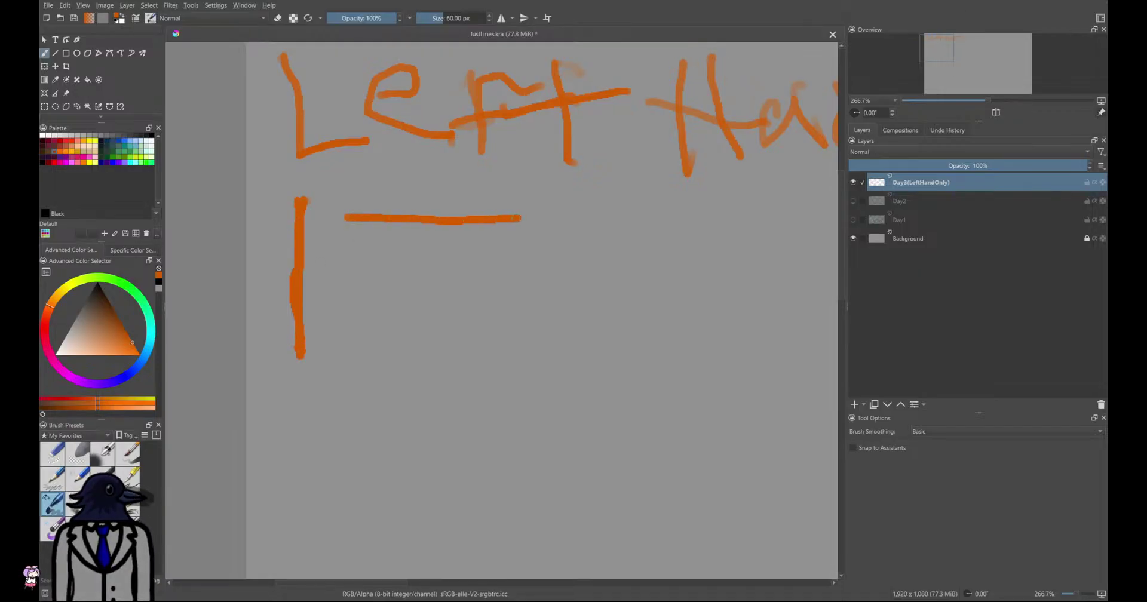
pyautogui.moveTo(371, 213); pyautogui.dragTo(517, 230)
pyautogui.moveTo(358, 266)
pyautogui.mouseDown()
pyautogui.moveTo(514, 262)
pyautogui.moveTo(486, 260)
pyautogui.moveTo(392, 271)
pyautogui.moveTo(426, 261)
pyautogui.moveTo(513, 282)
pyautogui.mouseUp()
pyautogui.moveTo(368, 294); pyautogui.dragTo(370, 422)
pyautogui.moveTo(364, 360)
pyautogui.mouseDown()
pyautogui.moveTo(363, 317)
pyautogui.moveTo(360, 378)
pyautogui.mouseUp()
pyautogui.moveTo(405, 293)
pyautogui.mouseDown()
pyautogui.moveTo(406, 426)
pyautogui.moveTo(400, 294)
pyautogui.mouseUp()
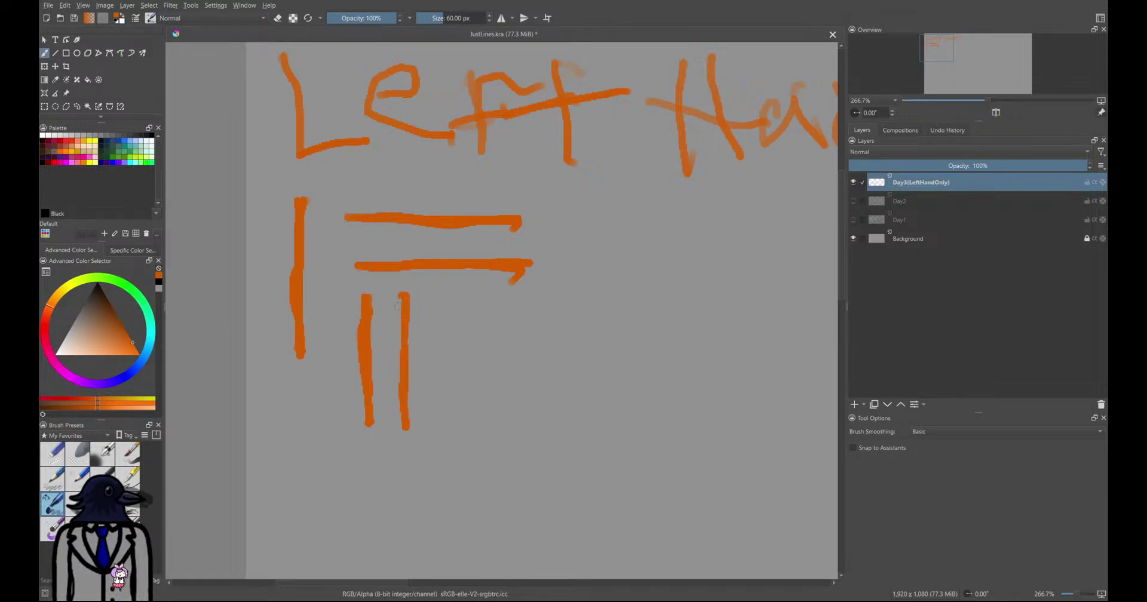
pyautogui.hotkey('ctrl', 'z')
pyautogui.hotkey('ctrl', 'z')
pyautogui.hotkey('ctrl', 'z')
pyautogui.hotkey('ctrl', 'z')
pyautogui.hotkey('ctrl', 'z')
pyautogui.hotkey('ctrl', 'z')
pyautogui.hotkey('ctrl', 'z')
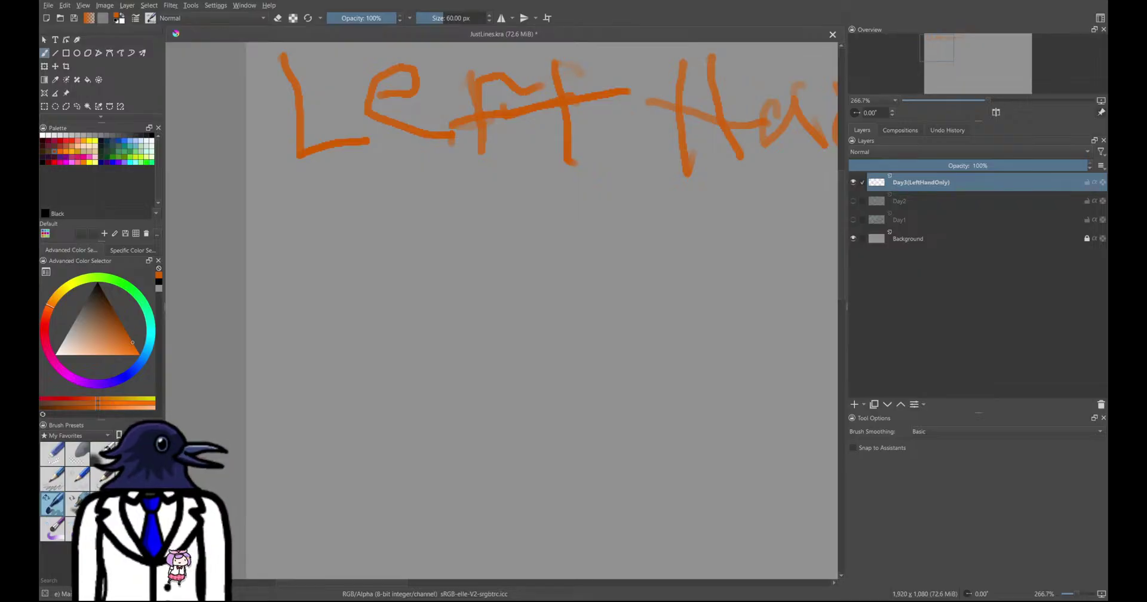
# Paint four parallel vertical practice lines side by side below the "Left Hand" title, retracing each one several times
pyautogui.moveTo(287, 179)
pyautogui.mouseDown()
pyautogui.moveTo(303, 265)
pyautogui.moveTo(302, 311)
pyautogui.moveTo(293, 185)
pyautogui.moveTo(296, 325)
pyautogui.mouseUp()
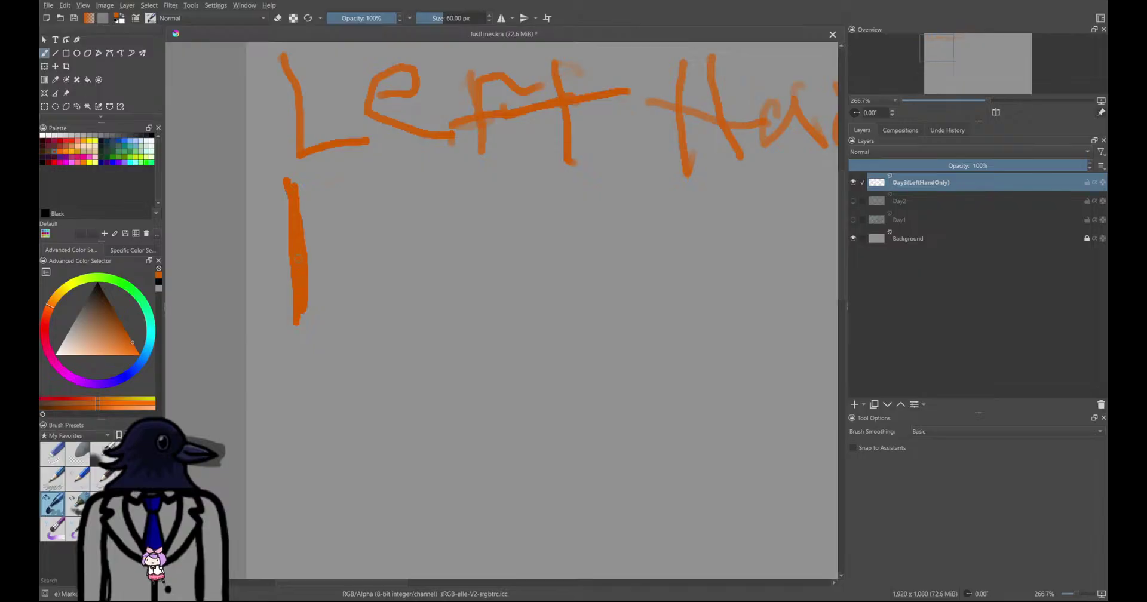
pyautogui.moveTo(297, 205); pyautogui.dragTo(304, 193)
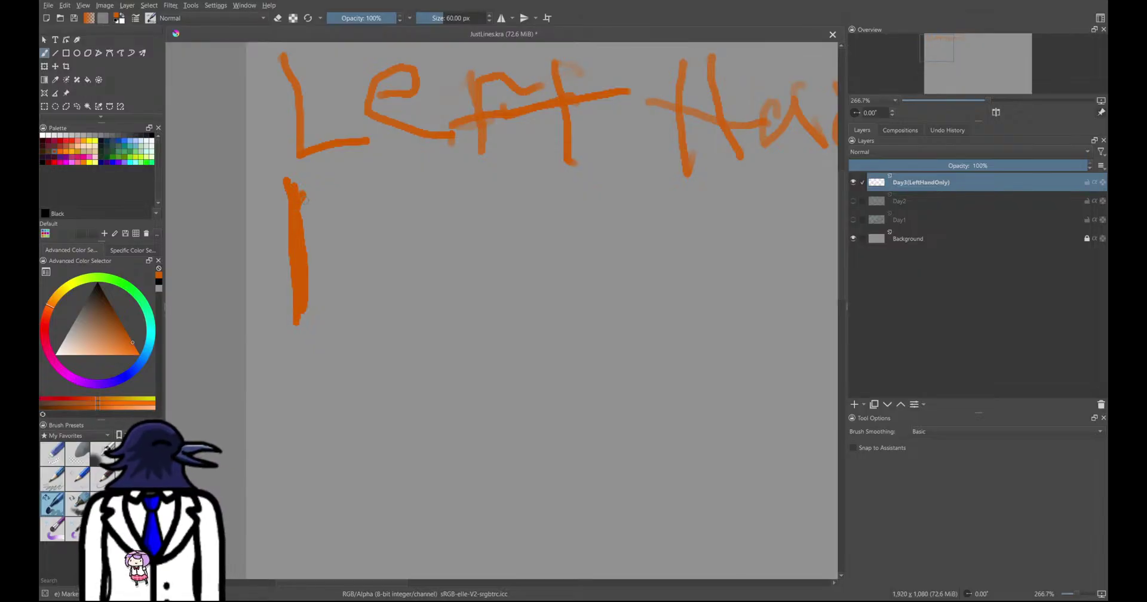
pyautogui.moveTo(346, 184); pyautogui.dragTo(353, 339)
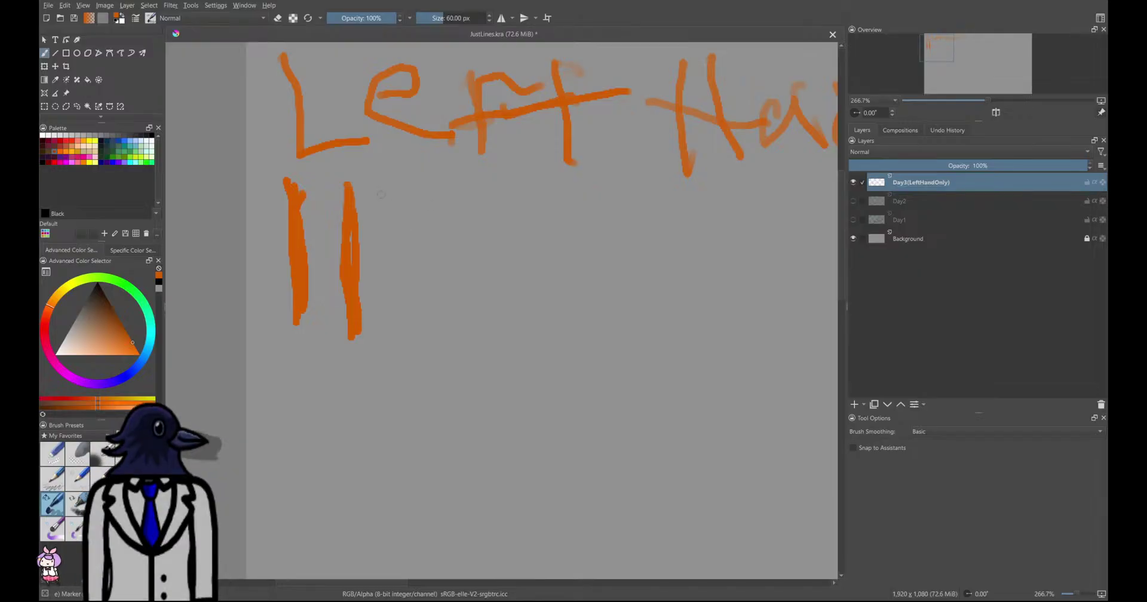
pyautogui.moveTo(392, 185)
pyautogui.mouseDown()
pyautogui.moveTo(401, 328)
pyautogui.moveTo(396, 178)
pyautogui.moveTo(404, 313)
pyautogui.mouseUp()
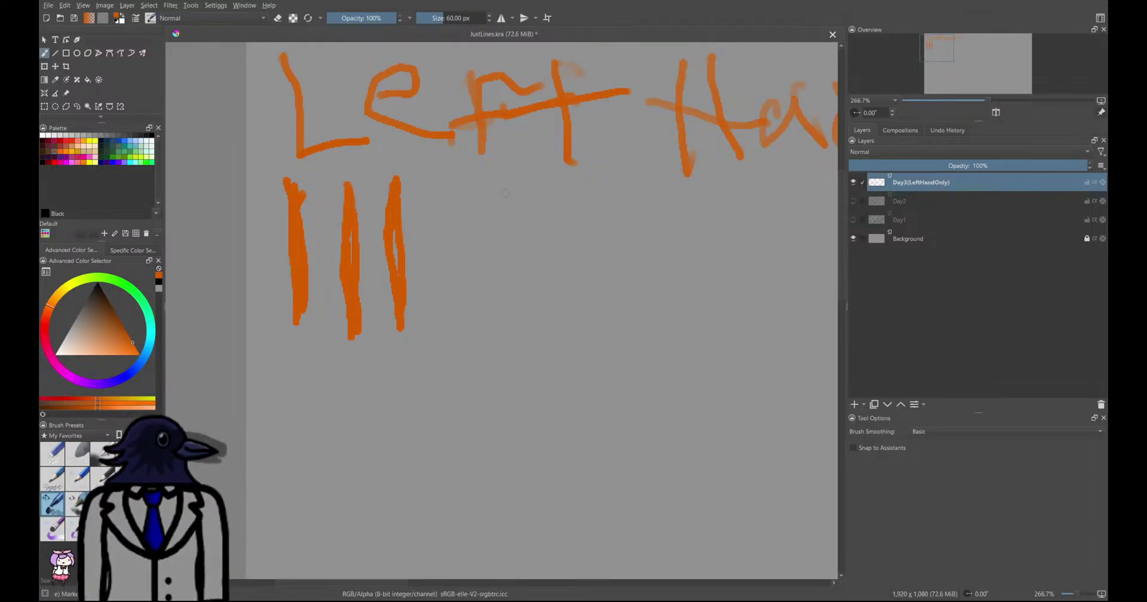
pyautogui.moveTo(447, 179)
pyautogui.mouseDown()
pyautogui.moveTo(446, 330)
pyautogui.moveTo(450, 186)
pyautogui.moveTo(459, 306)
pyautogui.moveTo(453, 185)
pyautogui.mouseUp()
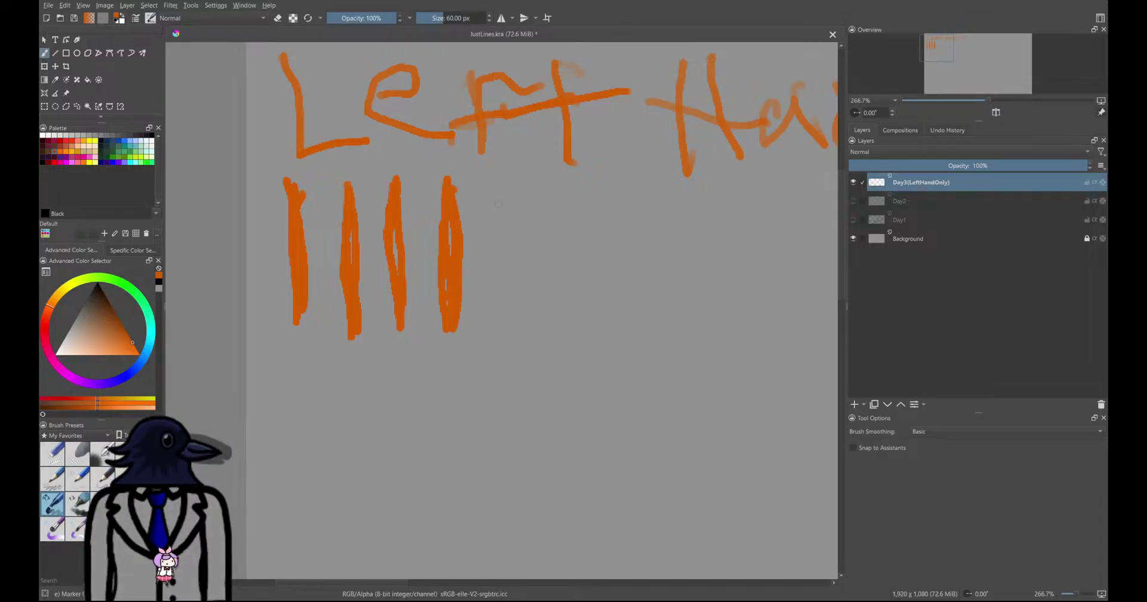
# Handwrite "Wrist control" beside the vertical lines and circle the note
pyautogui.moveTo(487, 207)
pyautogui.mouseDown()
pyautogui.moveTo(530, 217)
pyautogui.moveTo(564, 190)
pyautogui.moveTo(574, 228)
pyautogui.moveTo(588, 201)
pyautogui.moveTo(595, 224)
pyautogui.moveTo(611, 192)
pyautogui.moveTo(586, 236)
pyautogui.mouseUp()
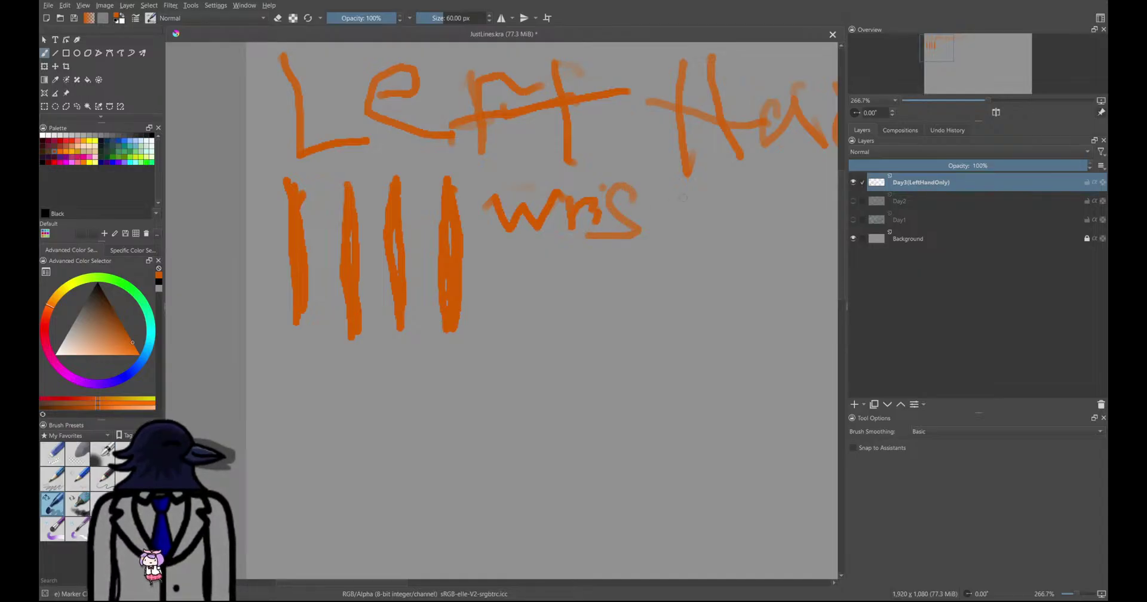
pyautogui.moveTo(650, 199)
pyautogui.mouseDown()
pyautogui.moveTo(663, 235)
pyautogui.moveTo(679, 207)
pyautogui.mouseUp()
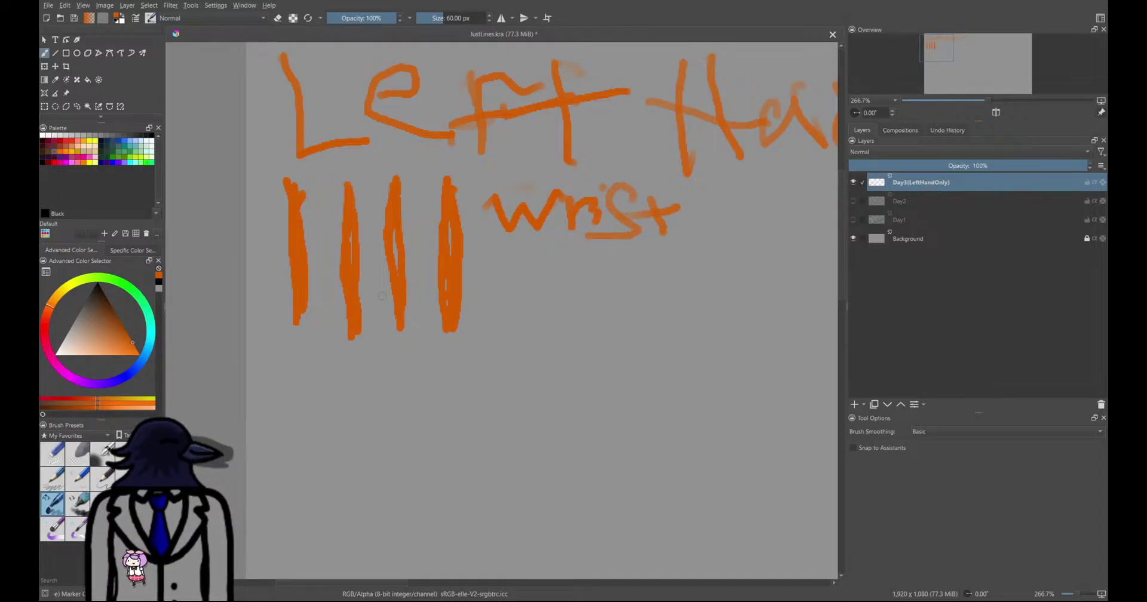
pyautogui.moveTo(494, 253)
pyautogui.mouseDown()
pyautogui.moveTo(487, 261)
pyautogui.moveTo(503, 292)
pyautogui.moveTo(546, 272)
pyautogui.moveTo(570, 290)
pyautogui.moveTo(584, 268)
pyautogui.moveTo(573, 298)
pyautogui.mouseUp()
pyautogui.moveTo(615, 258)
pyautogui.mouseDown()
pyautogui.moveTo(621, 292)
pyautogui.moveTo(647, 275)
pyautogui.moveTo(652, 289)
pyautogui.moveTo(678, 255)
pyautogui.moveTo(704, 272)
pyautogui.moveTo(698, 257)
pyautogui.moveTo(723, 241)
pyautogui.moveTo(731, 297)
pyautogui.mouseUp()
pyautogui.moveTo(517, 174)
pyautogui.mouseDown()
pyautogui.moveTo(488, 194)
pyautogui.moveTo(469, 287)
pyautogui.moveTo(681, 311)
pyautogui.moveTo(774, 218)
pyautogui.moveTo(604, 174)
pyautogui.moveTo(483, 185)
pyautogui.mouseUp()
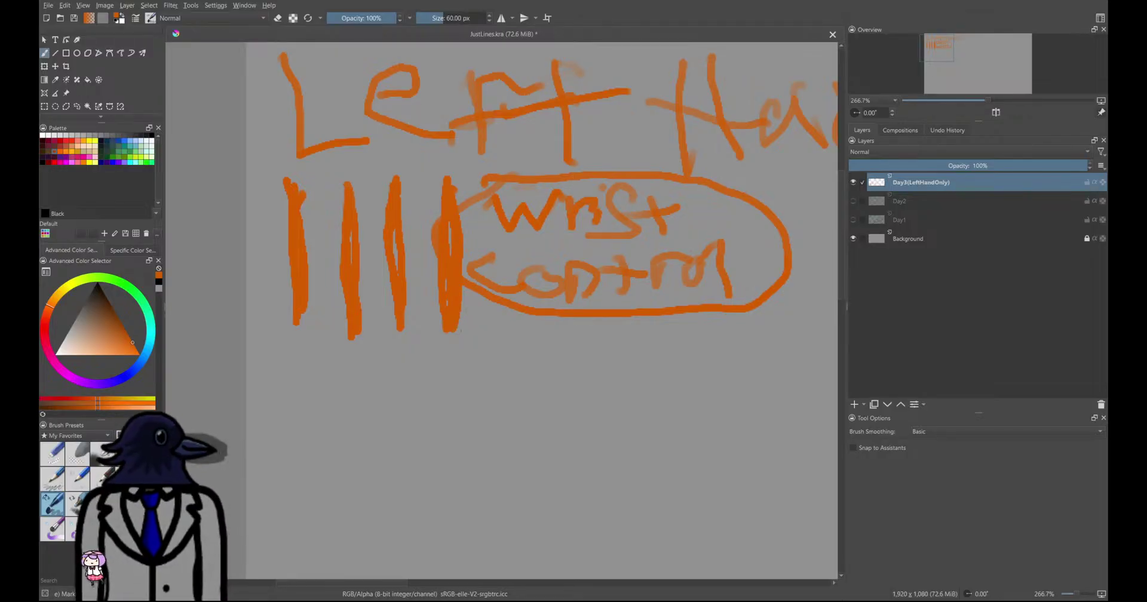
# Paint a retraced horizontal line below the vertical lines, label it "Wrist only" at its end, and underline the label
pyautogui.scroll(-5, 465, 323)
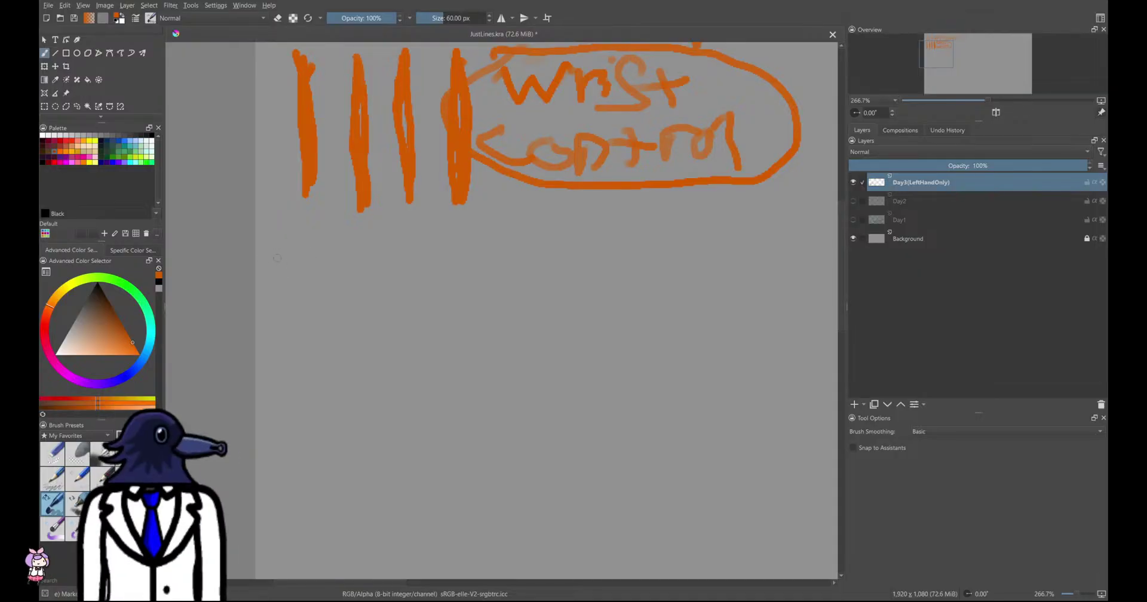
pyautogui.moveTo(261, 253)
pyautogui.mouseDown()
pyautogui.moveTo(422, 245)
pyautogui.moveTo(534, 258)
pyautogui.moveTo(460, 264)
pyautogui.moveTo(263, 258)
pyautogui.moveTo(562, 247)
pyautogui.moveTo(409, 265)
pyautogui.moveTo(289, 259)
pyautogui.moveTo(507, 242)
pyautogui.moveTo(589, 251)
pyautogui.moveTo(472, 246)
pyautogui.mouseUp()
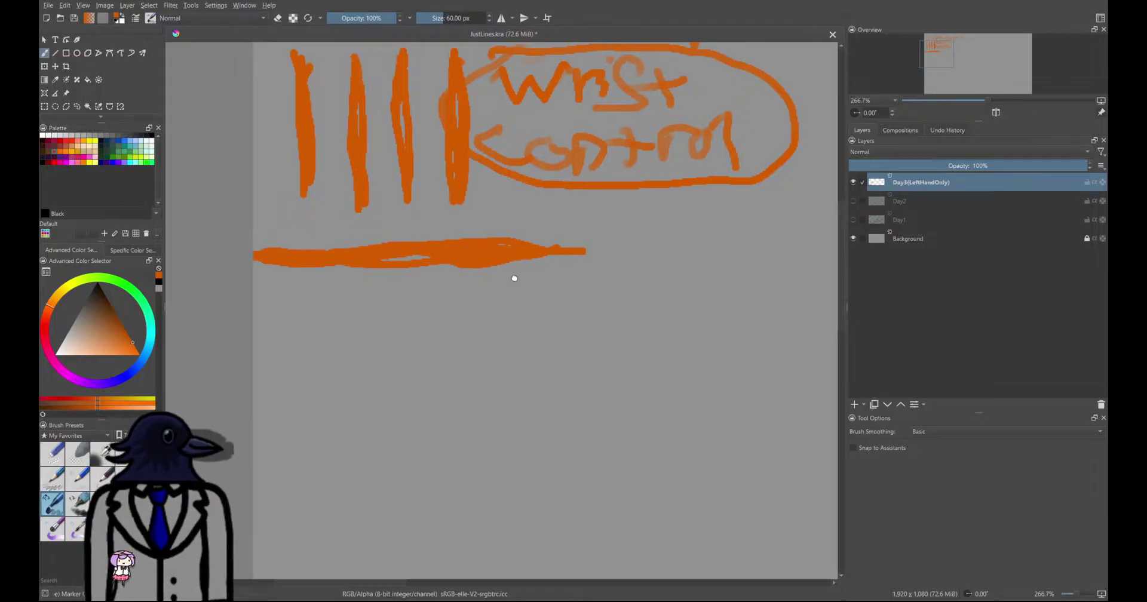
pyautogui.moveTo(527, 279); pyautogui.dragTo(349, 287, button='middle')
pyautogui.moveTo(413, 223)
pyautogui.mouseDown()
pyautogui.moveTo(444, 254)
pyautogui.moveTo(468, 231)
pyautogui.moveTo(498, 232)
pyautogui.moveTo(547, 258)
pyautogui.moveTo(616, 263)
pyautogui.moveTo(626, 284)
pyautogui.mouseUp()
pyautogui.hotkey('ctrl', 'z')
pyautogui.hotkey('ctrl', 'z')
pyautogui.hotkey('ctrl', 'z')
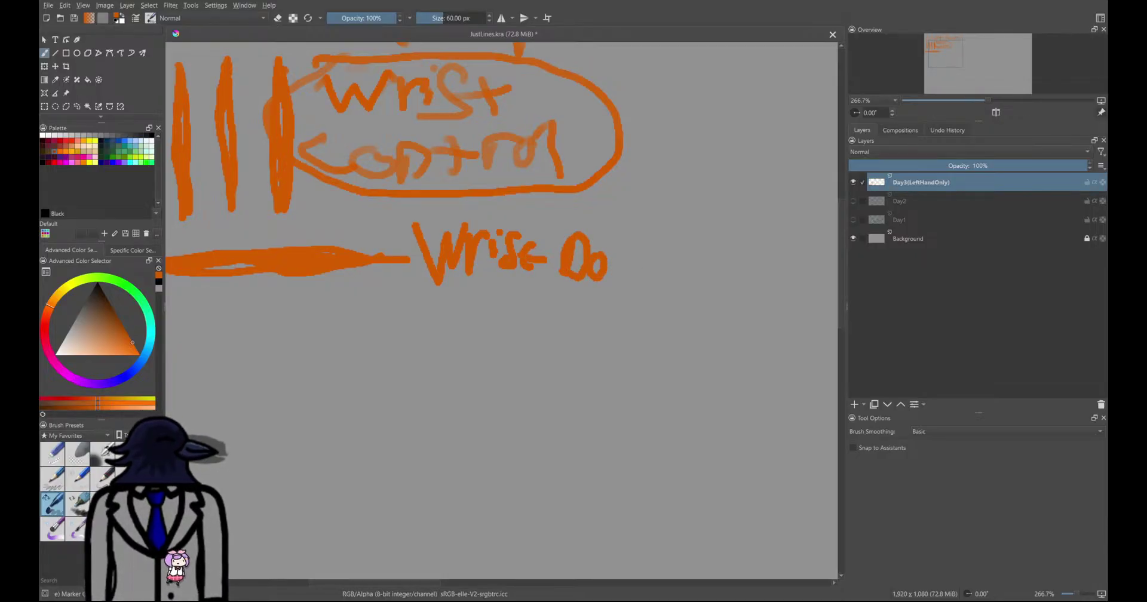
pyautogui.moveTo(570, 241)
pyautogui.mouseDown()
pyautogui.moveTo(596, 248)
pyautogui.moveTo(602, 275)
pyautogui.mouseUp()
pyautogui.moveTo(616, 241); pyautogui.dragTo(621, 307)
pyautogui.moveTo(419, 305); pyautogui.dragTo(705, 314)
# Paint a second and a third retraced horizontal line below the one labelled "Wrist only", starting at the canvas's left edge
pyautogui.moveTo(376, 292); pyautogui.dragTo(559, 241, button='middle')
pyautogui.scroll(1, 466, 259)
pyautogui.moveTo(453, 270); pyautogui.dragTo(523, 253, button='middle')
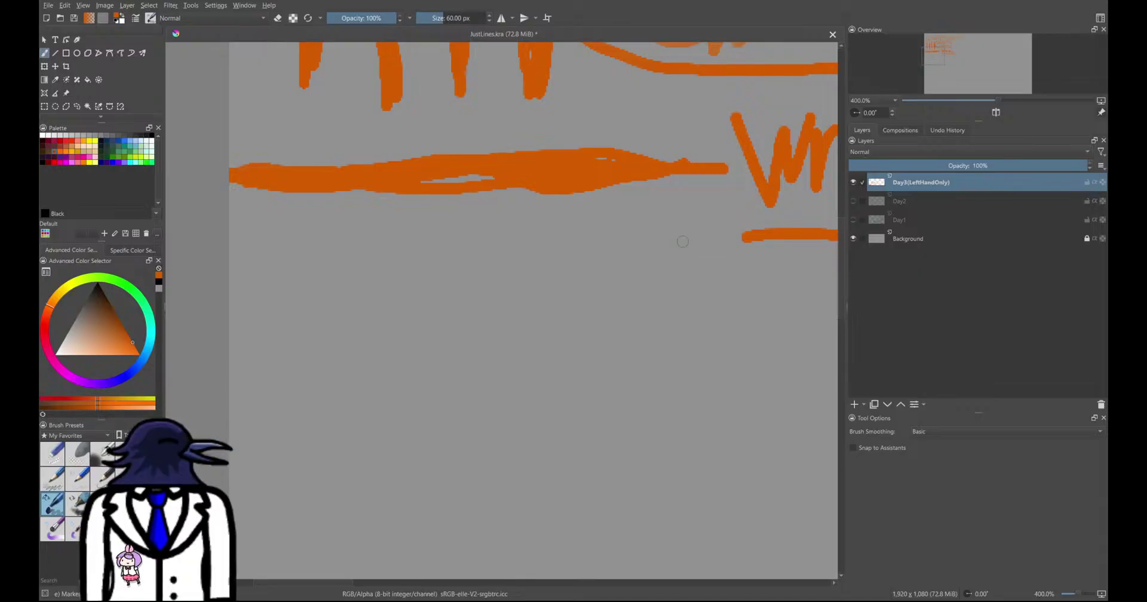
pyautogui.moveTo(705, 233)
pyautogui.mouseDown()
pyautogui.moveTo(706, 223)
pyautogui.moveTo(552, 254)
pyautogui.moveTo(283, 260)
pyautogui.moveTo(508, 251)
pyautogui.moveTo(692, 226)
pyautogui.moveTo(534, 244)
pyautogui.moveTo(230, 254)
pyautogui.moveTo(591, 261)
pyautogui.moveTo(732, 227)
pyautogui.moveTo(241, 247)
pyautogui.moveTo(552, 289)
pyautogui.moveTo(750, 256)
pyautogui.mouseUp()
pyautogui.click(276, 314)
pyautogui.moveTo(252, 339)
pyautogui.mouseDown()
pyautogui.moveTo(700, 323)
pyautogui.moveTo(369, 339)
pyautogui.moveTo(236, 335)
pyautogui.moveTo(693, 320)
pyautogui.moveTo(234, 328)
pyautogui.moveTo(375, 343)
pyautogui.moveTo(556, 338)
pyautogui.mouseUp()
# Add three more horizontal practice lines of similar length beneath the third one, retracing each stroke back and forth
pyautogui.scroll(-3, 563, 380)
pyautogui.moveTo(534, 381); pyautogui.dragTo(423, 237, button='middle')
pyautogui.scroll(2, 486, 283)
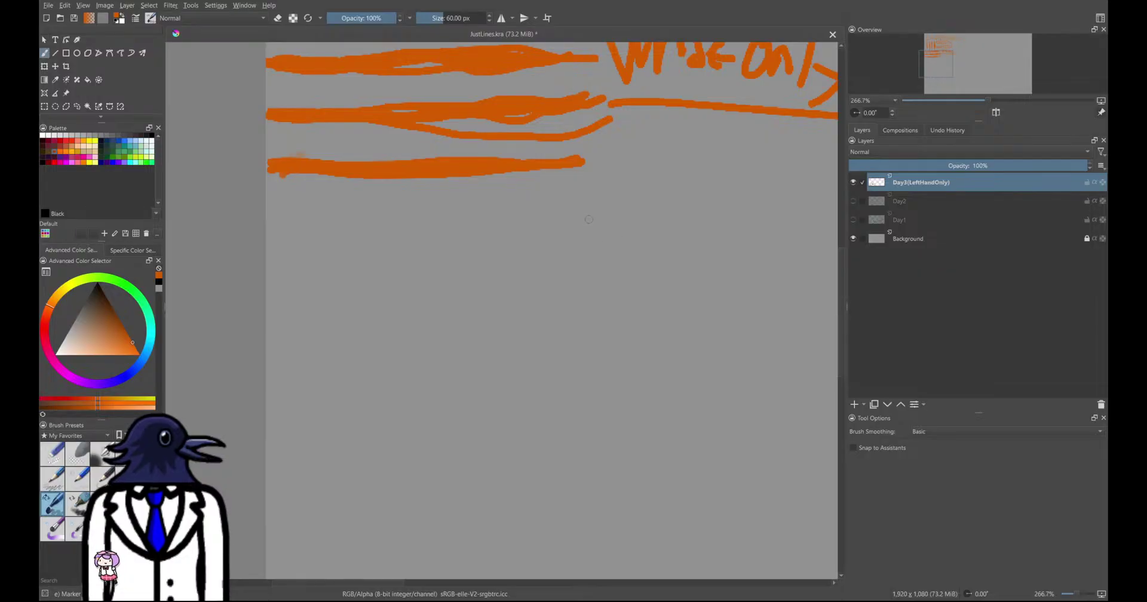
pyautogui.moveTo(591, 220)
pyautogui.mouseDown()
pyautogui.moveTo(266, 229)
pyautogui.moveTo(597, 221)
pyautogui.moveTo(541, 232)
pyautogui.moveTo(266, 234)
pyautogui.mouseUp()
pyautogui.moveTo(365, 227); pyautogui.dragTo(596, 222)
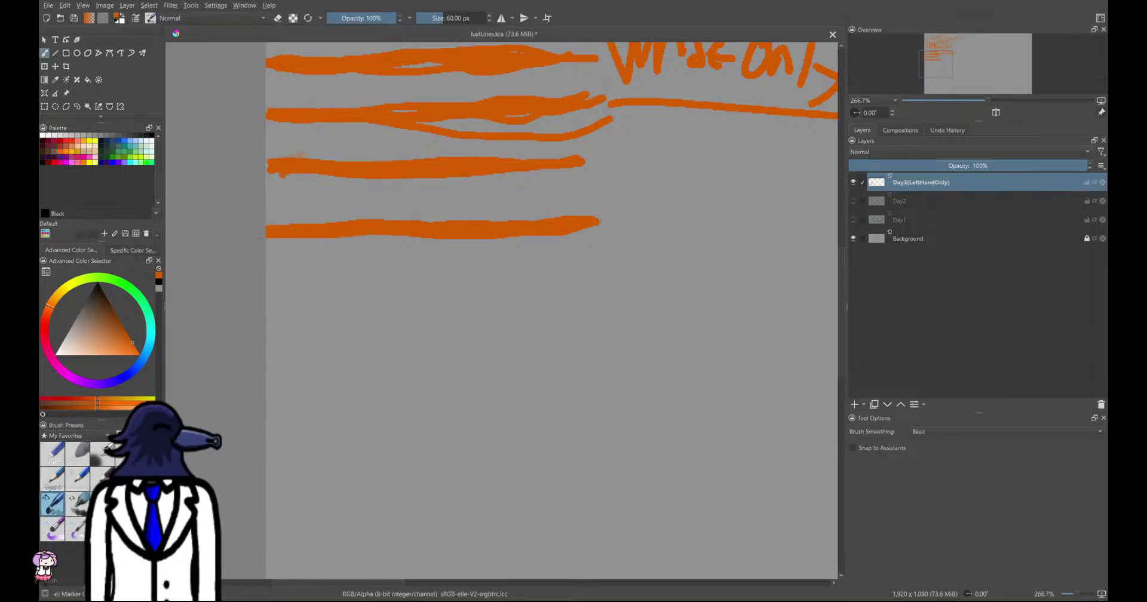
pyautogui.moveTo(555, 282); pyautogui.dragTo(565, 236, button='middle')
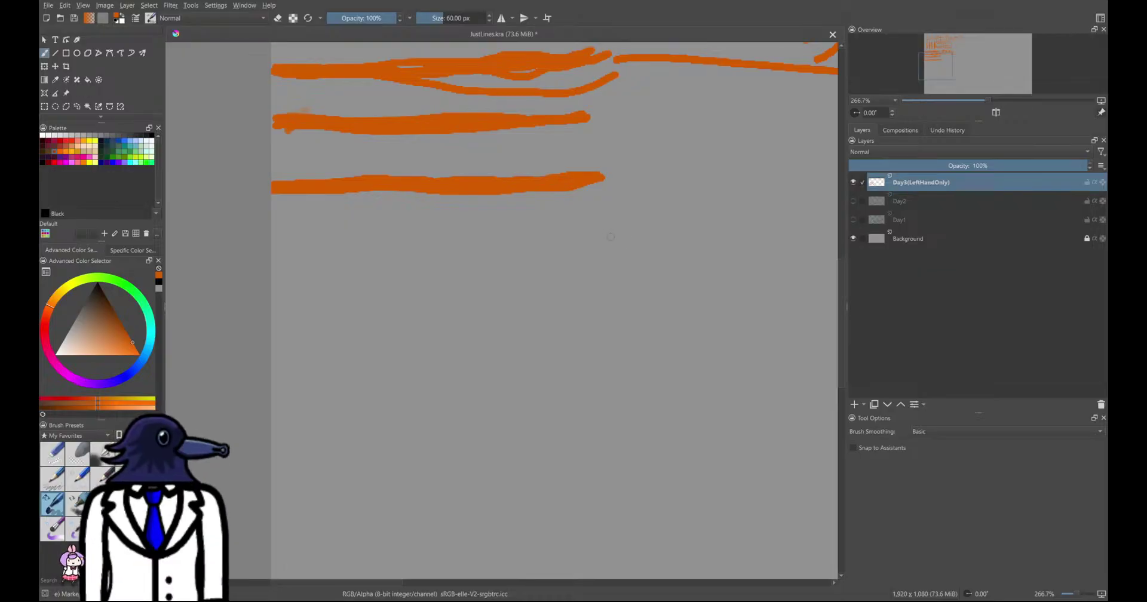
pyautogui.moveTo(605, 229)
pyautogui.mouseDown()
pyautogui.moveTo(422, 247)
pyautogui.moveTo(274, 238)
pyautogui.moveTo(555, 230)
pyautogui.moveTo(282, 239)
pyautogui.mouseUp()
pyautogui.moveTo(599, 231); pyautogui.dragTo(625, 229)
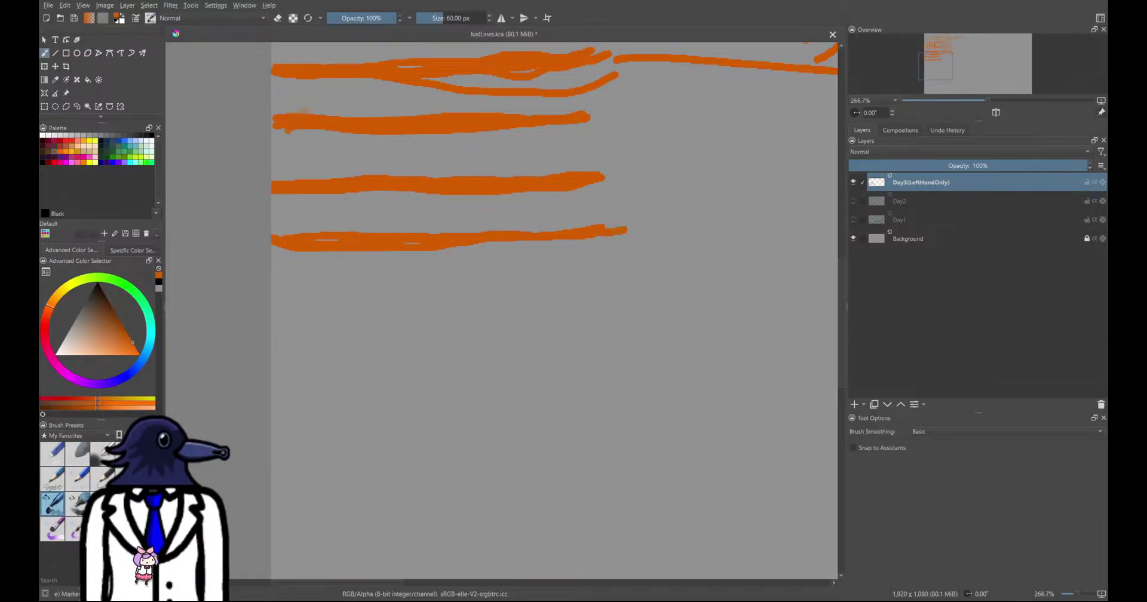
pyautogui.moveTo(591, 261)
pyautogui.mouseDown()
pyautogui.moveTo(612, 273)
pyautogui.moveTo(283, 286)
pyautogui.mouseUp()
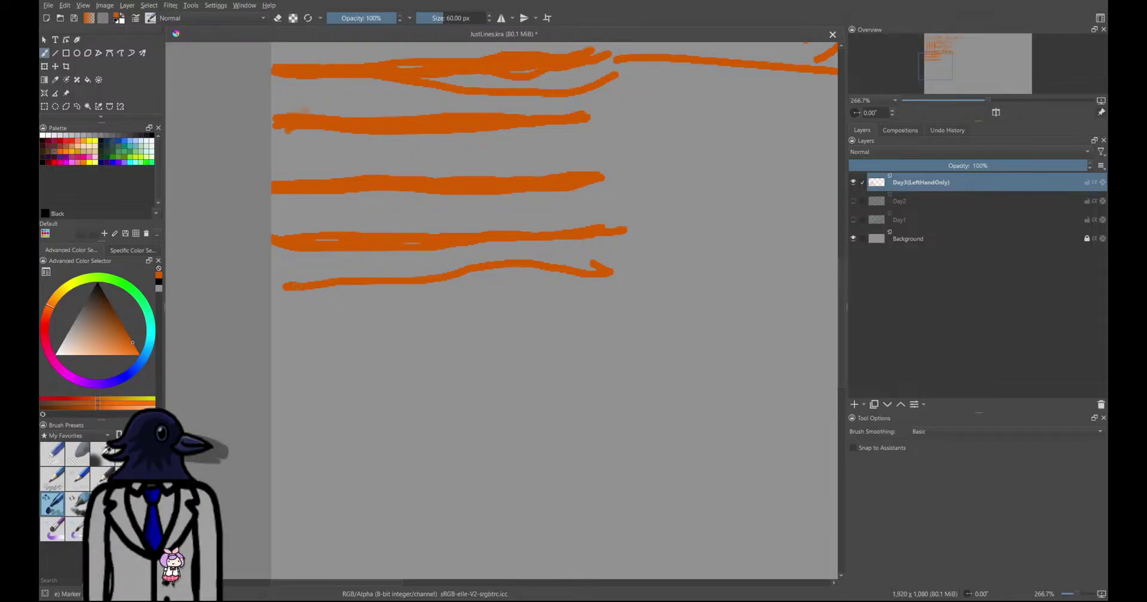
pyautogui.moveTo(419, 285)
pyautogui.mouseDown()
pyautogui.moveTo(616, 277)
pyautogui.moveTo(279, 282)
pyautogui.moveTo(561, 273)
pyautogui.mouseUp()
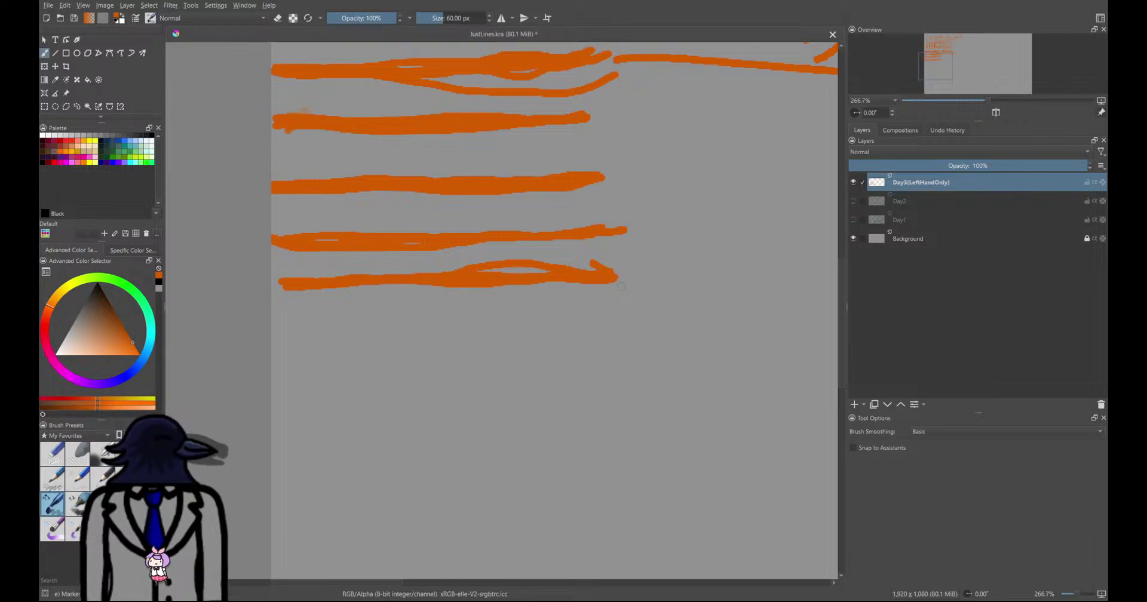
# Paint two further, slightly longer retraced horizontal lines below the existing six, starting near the canvas's left edge
pyautogui.scroll(3, 621, 286)
pyautogui.keyDown('ctrl'); pyautogui.scroll(-5, 541, 339); pyautogui.keyUp('ctrl')
pyautogui.keyDown('ctrl'); pyautogui.scroll(5, 541, 338); pyautogui.keyUp('ctrl')
pyautogui.moveTo(480, 286); pyautogui.dragTo(464, 167, button='middle')
pyautogui.keyDown('ctrl'); pyautogui.scroll(-1, 463, 223); pyautogui.keyUp('ctrl')
pyautogui.scroll(1, 503, 240)
pyautogui.moveTo(484, 245); pyautogui.dragTo(484, 296, button='middle')
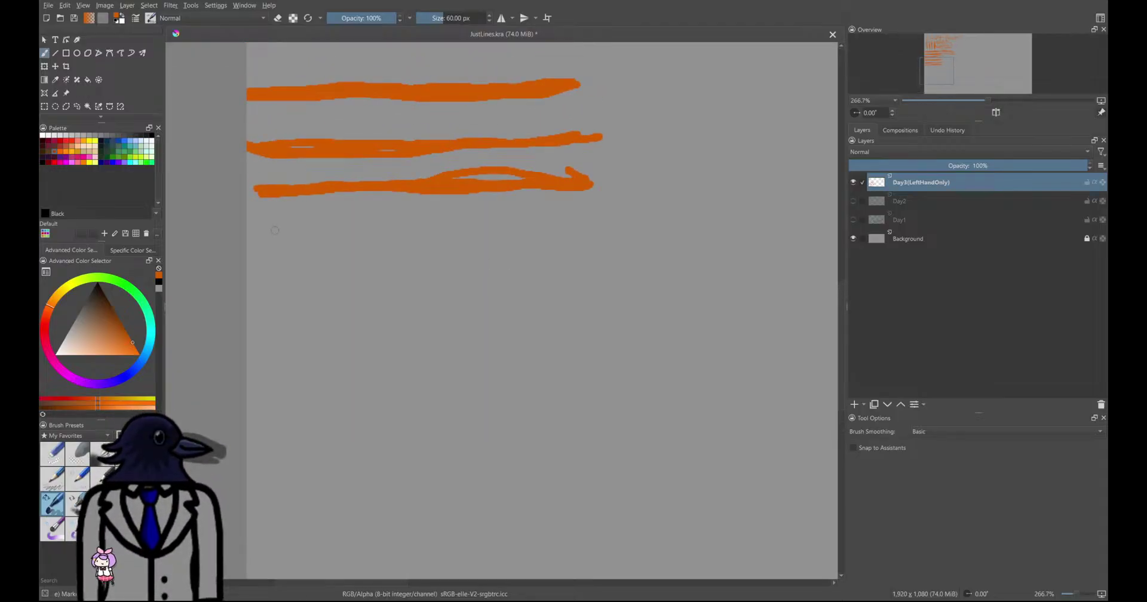
pyautogui.moveTo(258, 247)
pyautogui.mouseDown()
pyautogui.moveTo(647, 243)
pyautogui.moveTo(508, 240)
pyautogui.moveTo(436, 260)
pyautogui.moveTo(250, 256)
pyautogui.moveTo(638, 240)
pyautogui.moveTo(479, 252)
pyautogui.moveTo(308, 246)
pyautogui.mouseUp()
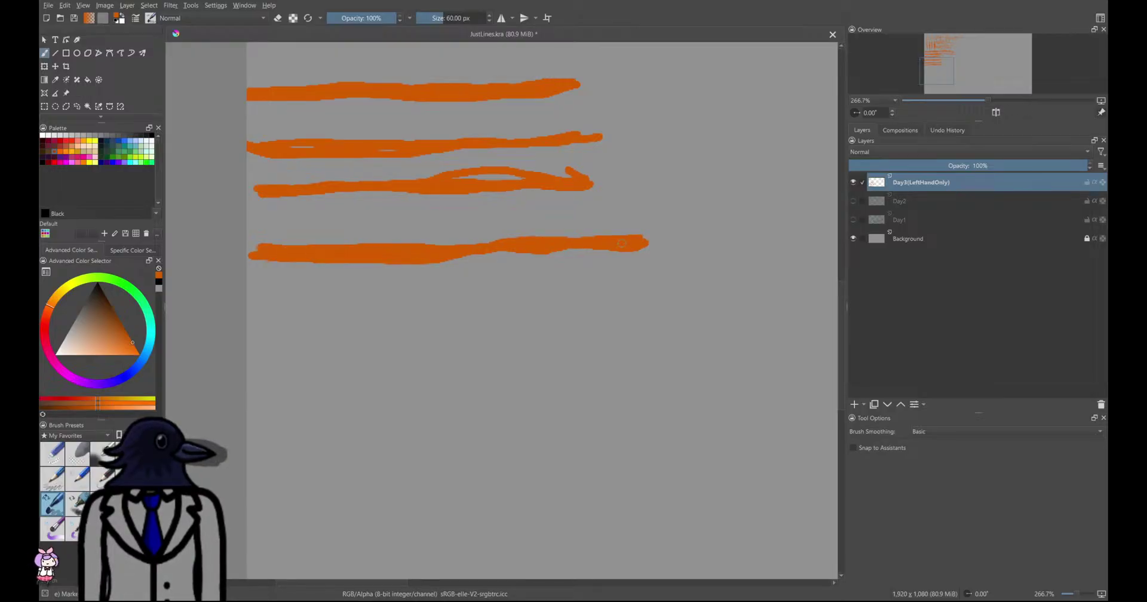
pyautogui.scroll(-2, 602, 338)
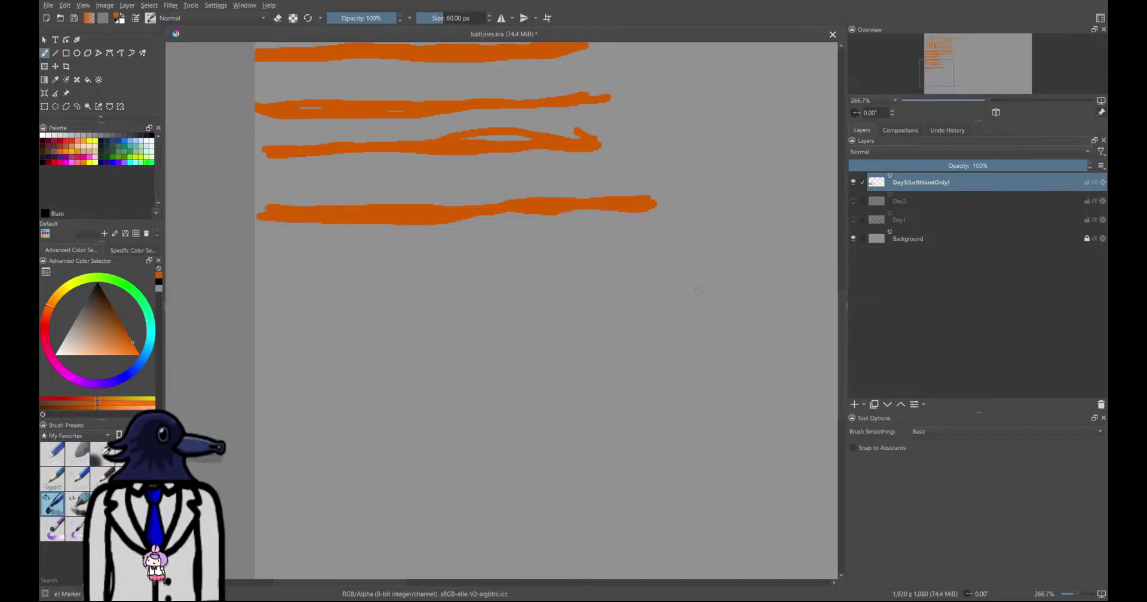
pyautogui.moveTo(650, 246)
pyautogui.mouseDown()
pyautogui.moveTo(563, 267)
pyautogui.moveTo(256, 272)
pyautogui.moveTo(657, 255)
pyautogui.mouseUp()
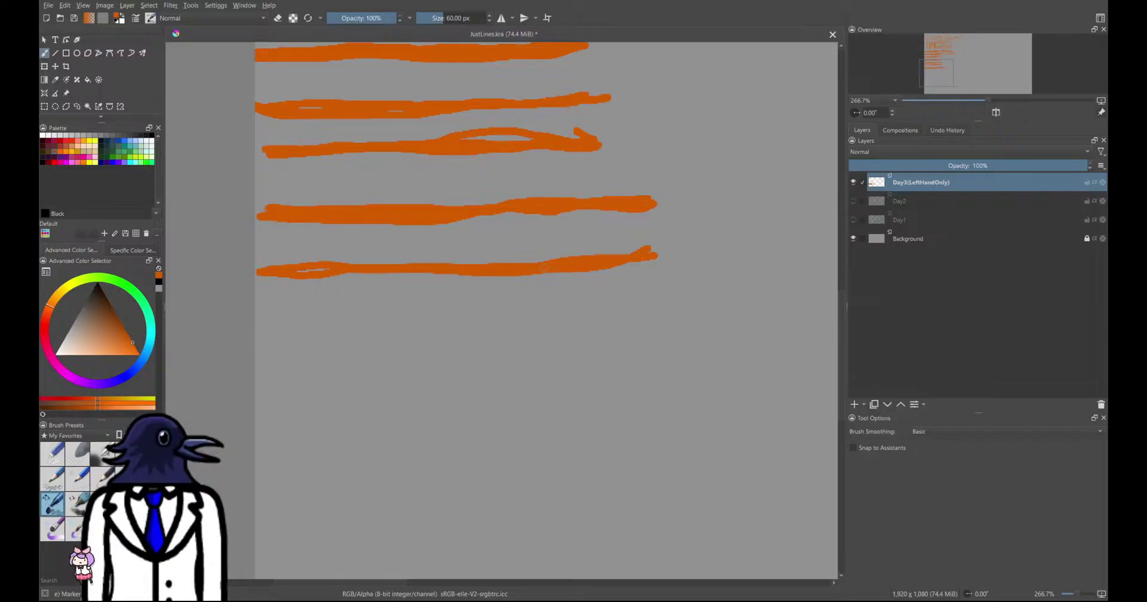
pyautogui.moveTo(326, 271)
pyautogui.mouseDown()
pyautogui.moveTo(288, 272)
pyautogui.moveTo(615, 263)
pyautogui.moveTo(640, 245)
pyautogui.mouseUp()
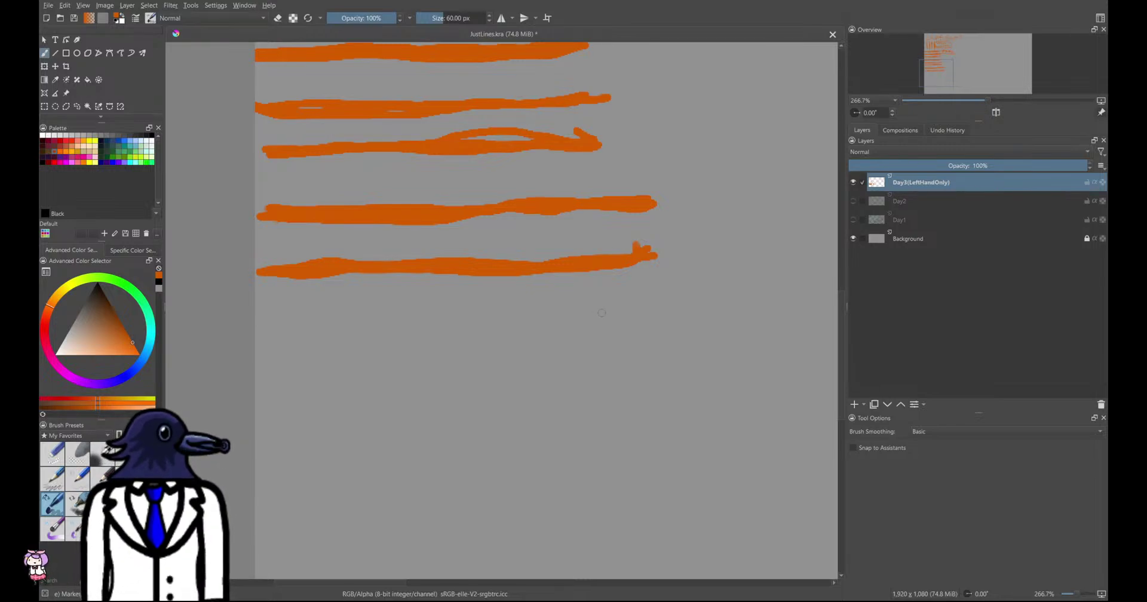
# Paint one more retraced horizontal line below the existing horizontal lines, close beneath the lowest one
pyautogui.moveTo(601, 310); pyautogui.dragTo(593, 194, button='middle')
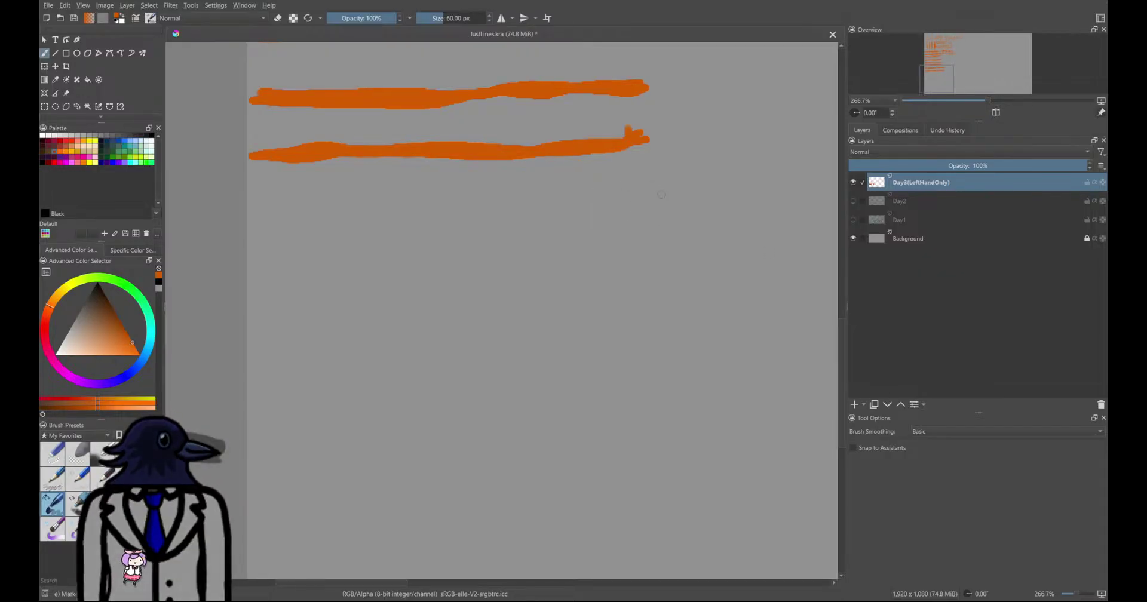
pyautogui.moveTo(624, 184)
pyautogui.mouseDown()
pyautogui.moveTo(260, 197)
pyautogui.moveTo(632, 179)
pyautogui.moveTo(254, 194)
pyautogui.mouseUp()
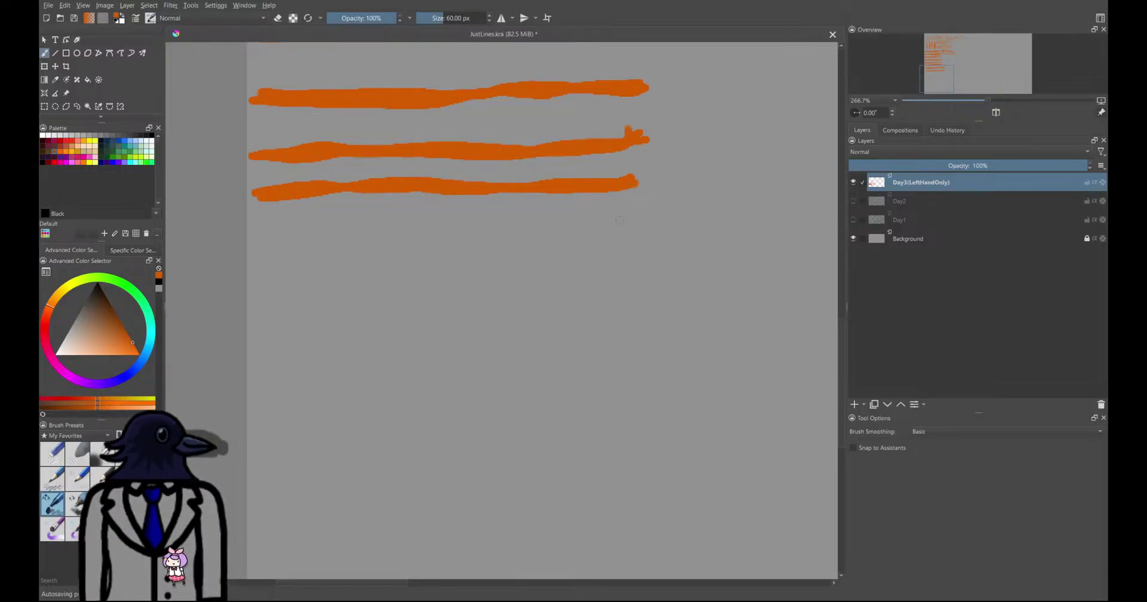
# Paint two retraced vertical lines beneath the underlined "Wrist only" label, beside the ends of the horizontal lines
pyautogui.scroll(-5, 531, 194)
pyautogui.scroll(4, 487, 242)
pyautogui.moveTo(550, 135); pyautogui.dragTo(424, 168, button='middle')
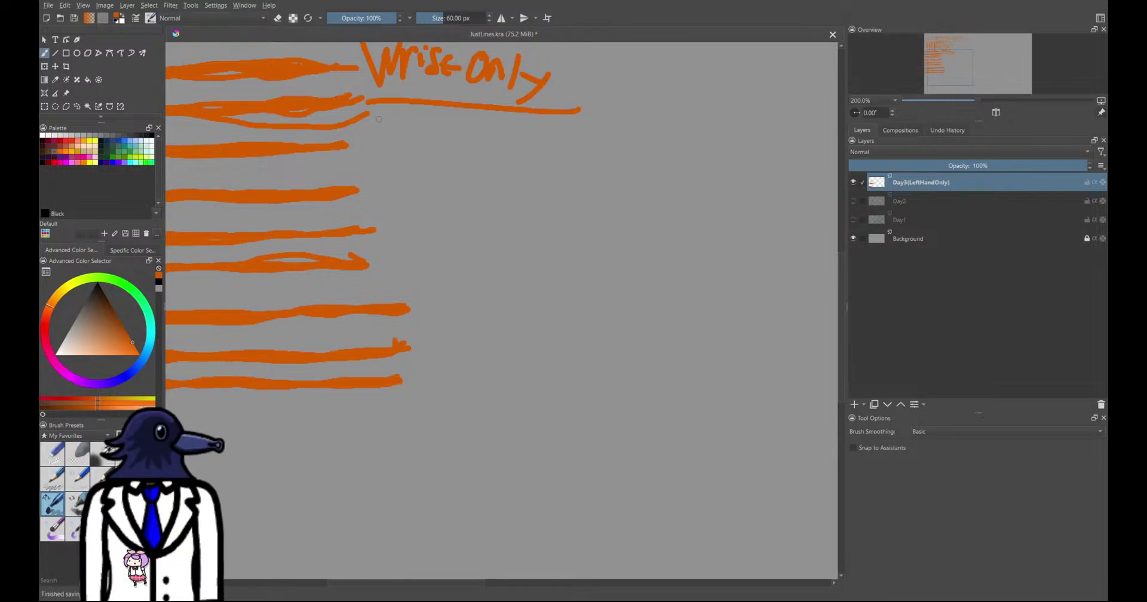
pyautogui.moveTo(392, 123); pyautogui.dragTo(400, 270)
pyautogui.moveTo(408, 206)
pyautogui.mouseDown()
pyautogui.moveTo(399, 109)
pyautogui.moveTo(404, 274)
pyautogui.moveTo(405, 113)
pyautogui.mouseUp()
pyautogui.moveTo(397, 159)
pyautogui.mouseDown()
pyautogui.moveTo(397, 217)
pyautogui.moveTo(424, 242)
pyautogui.mouseUp()
pyautogui.moveTo(429, 118)
pyautogui.mouseDown()
pyautogui.moveTo(430, 274)
pyautogui.moveTo(426, 120)
pyautogui.moveTo(425, 219)
pyautogui.mouseUp()
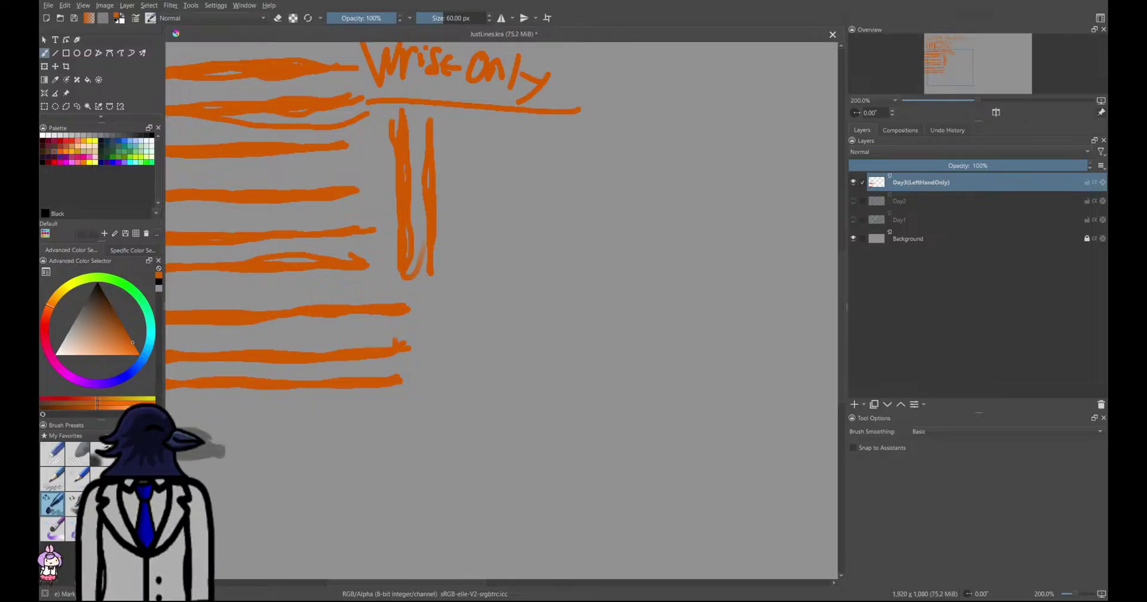
# Add four more retraced vertical lines of similar length beneath the "Wrist only" underline, spacing them evenly beside the first two
pyautogui.moveTo(512, 284); pyautogui.dragTo(466, 329, button='middle')
pyautogui.scroll(2, 415, 210)
pyautogui.moveTo(425, 204); pyautogui.dragTo(394, 208, button='middle')
pyautogui.scroll(-2, 394, 207)
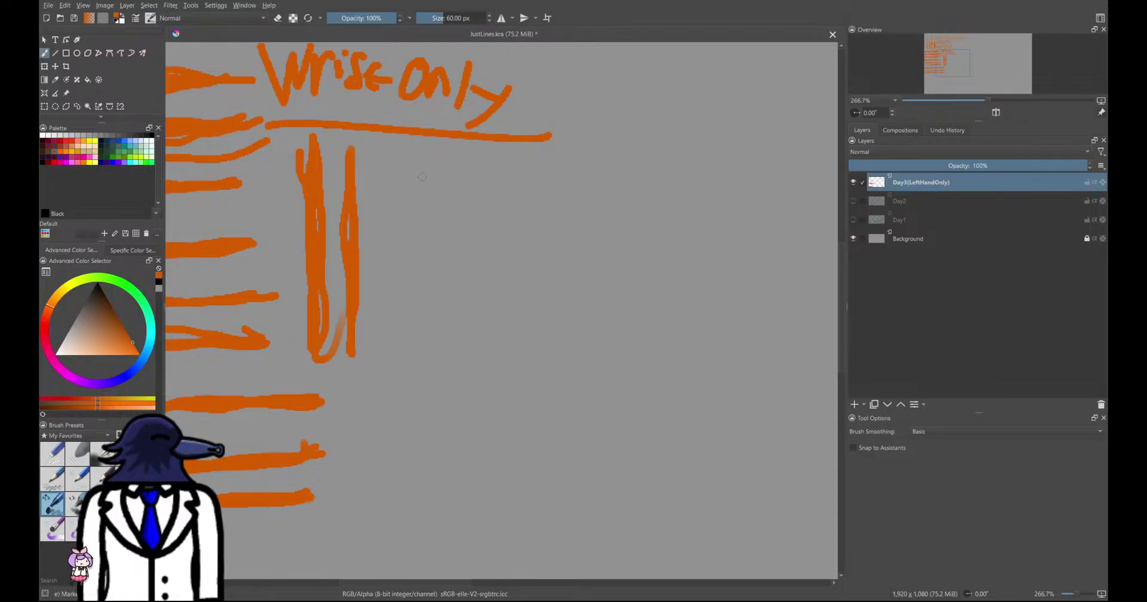
pyautogui.moveTo(387, 156)
pyautogui.mouseDown()
pyautogui.moveTo(392, 353)
pyautogui.moveTo(394, 146)
pyautogui.mouseUp()
pyautogui.moveTo(391, 194); pyautogui.dragTo(391, 324)
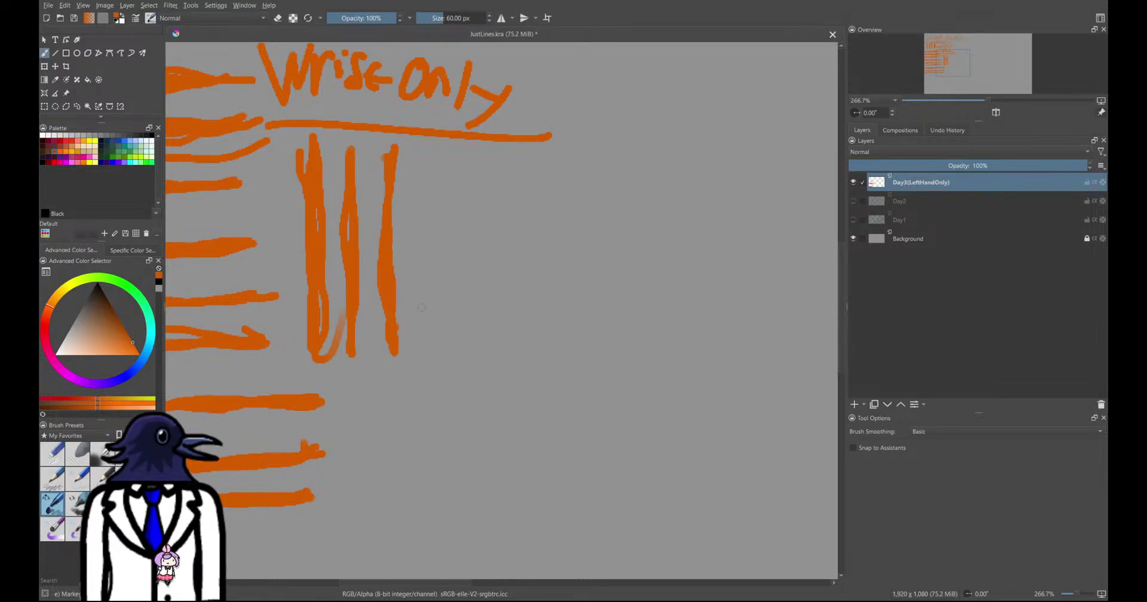
pyautogui.moveTo(438, 167)
pyautogui.mouseDown()
pyautogui.moveTo(440, 357)
pyautogui.moveTo(434, 156)
pyautogui.moveTo(446, 293)
pyautogui.moveTo(436, 346)
pyautogui.moveTo(446, 341)
pyautogui.mouseUp()
pyautogui.moveTo(476, 165); pyautogui.dragTo(481, 342)
pyautogui.moveTo(487, 231)
pyautogui.mouseDown()
pyautogui.moveTo(484, 179)
pyautogui.moveTo(472, 170)
pyautogui.moveTo(487, 345)
pyautogui.moveTo(491, 335)
pyautogui.mouseUp()
pyautogui.moveTo(521, 161)
pyautogui.mouseDown()
pyautogui.moveTo(520, 342)
pyautogui.moveTo(534, 310)
pyautogui.moveTo(532, 222)
pyautogui.moveTo(517, 159)
pyautogui.moveTo(536, 350)
pyautogui.mouseUp()
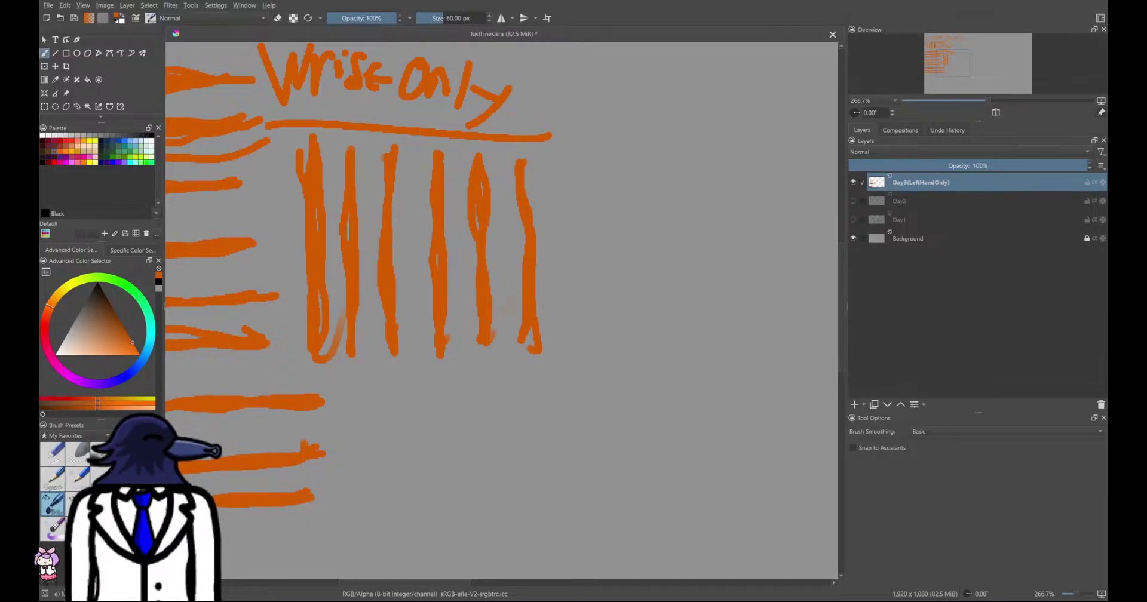
# Paint two further retraced horizontal lines beneath the lowest horizontal one, spanning from the canvas's left edge to a similar length
pyautogui.scroll(-10, 447, 422)
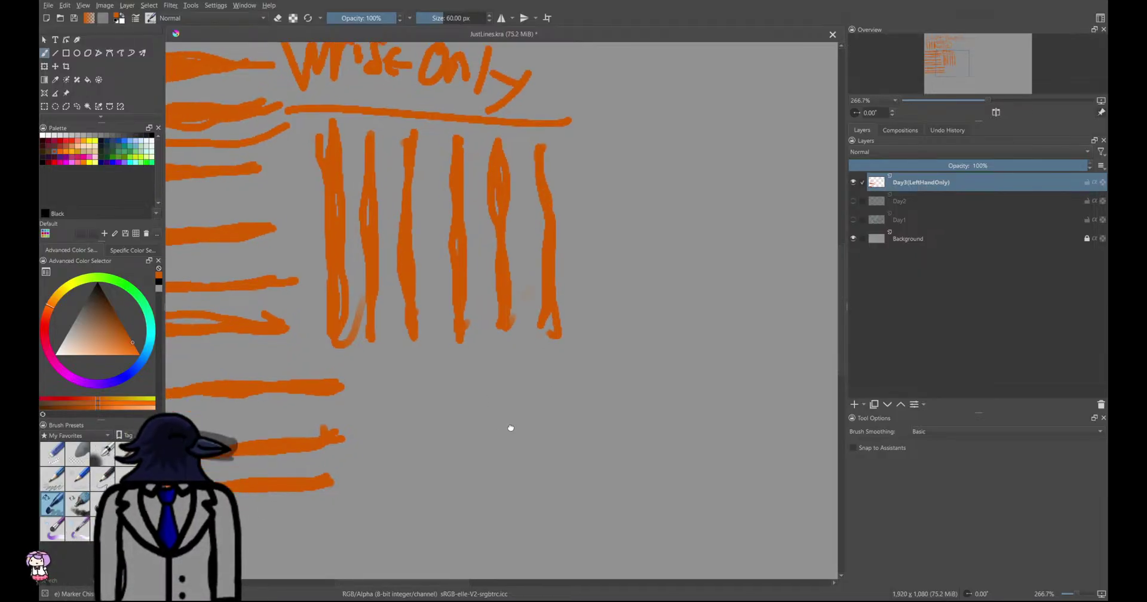
pyautogui.keyDown('ctrl'); pyautogui.scroll(-2, 472, 292); pyautogui.keyUp('ctrl')
pyautogui.keyDown('ctrl'); pyautogui.scroll(3, 472, 292); pyautogui.keyUp('ctrl')
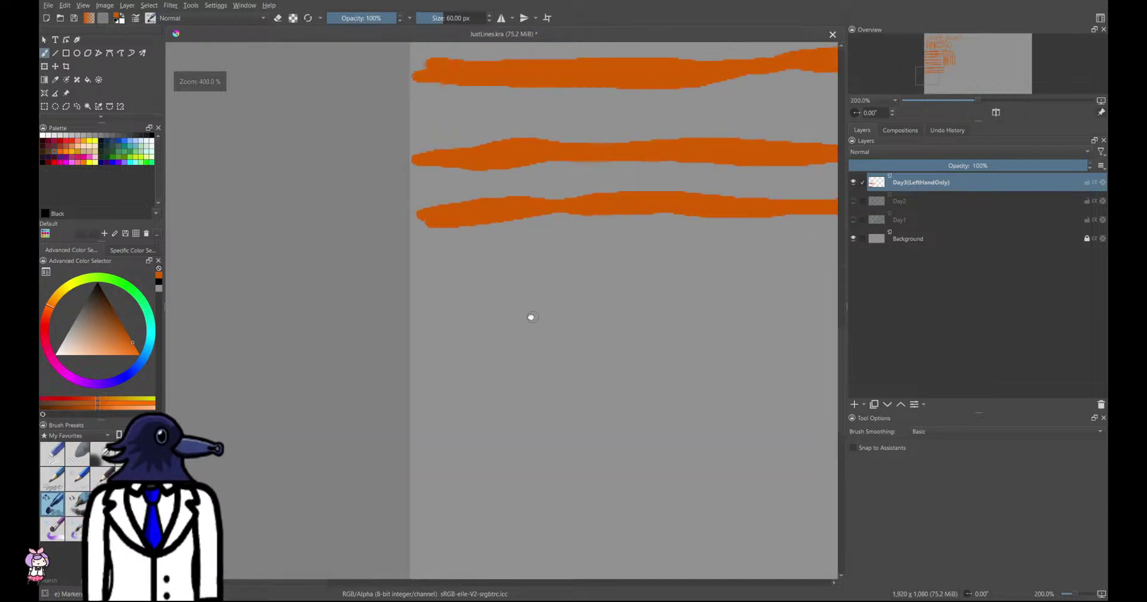
pyautogui.keyDown('ctrl'); pyautogui.scroll(-1, 603, 310); pyautogui.keyUp('ctrl')
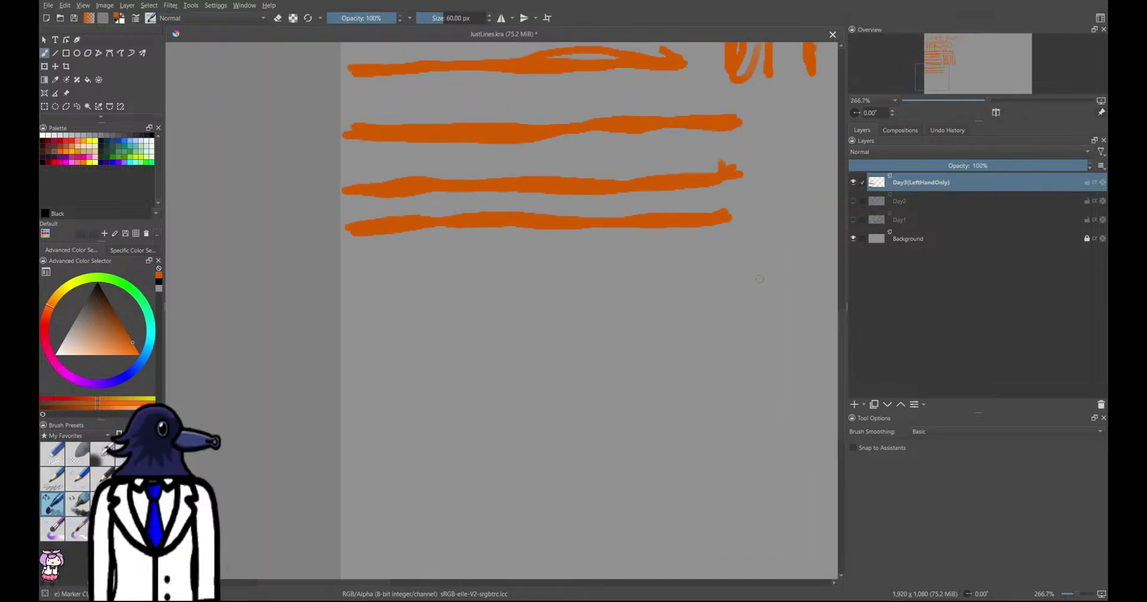
pyautogui.moveTo(721, 257)
pyautogui.mouseDown()
pyautogui.moveTo(349, 279)
pyautogui.moveTo(728, 257)
pyautogui.mouseUp()
pyautogui.moveTo(648, 270)
pyautogui.mouseDown()
pyautogui.moveTo(357, 280)
pyautogui.moveTo(579, 263)
pyautogui.mouseUp()
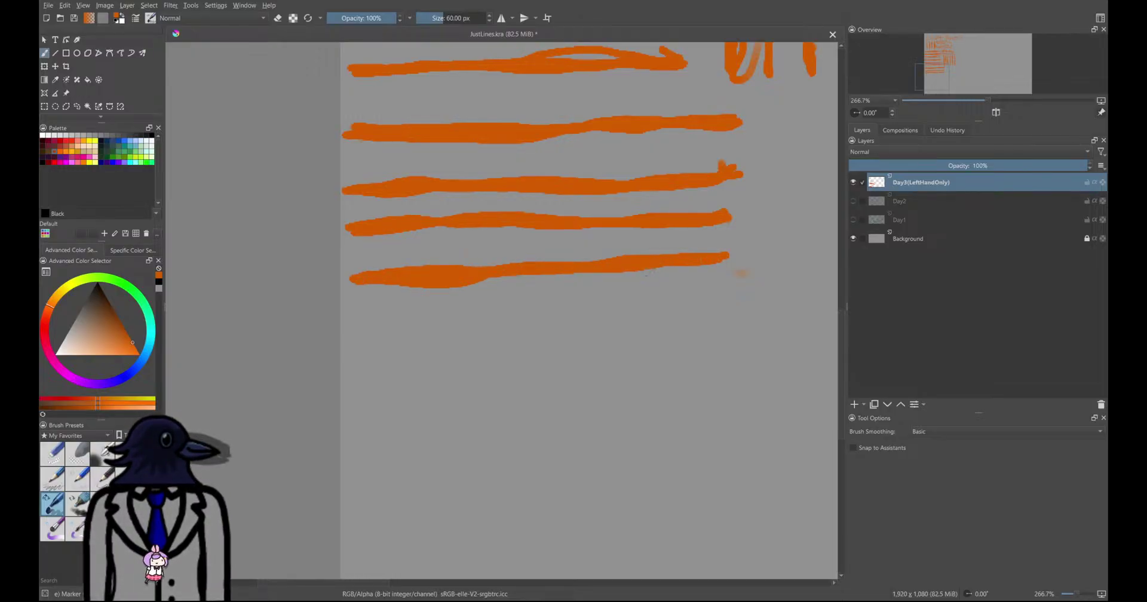
pyautogui.moveTo(355, 328)
pyautogui.mouseDown()
pyautogui.moveTo(443, 338)
pyautogui.moveTo(713, 323)
pyautogui.moveTo(696, 328)
pyautogui.moveTo(344, 329)
pyautogui.moveTo(721, 312)
pyautogui.moveTo(711, 307)
pyautogui.mouseUp()
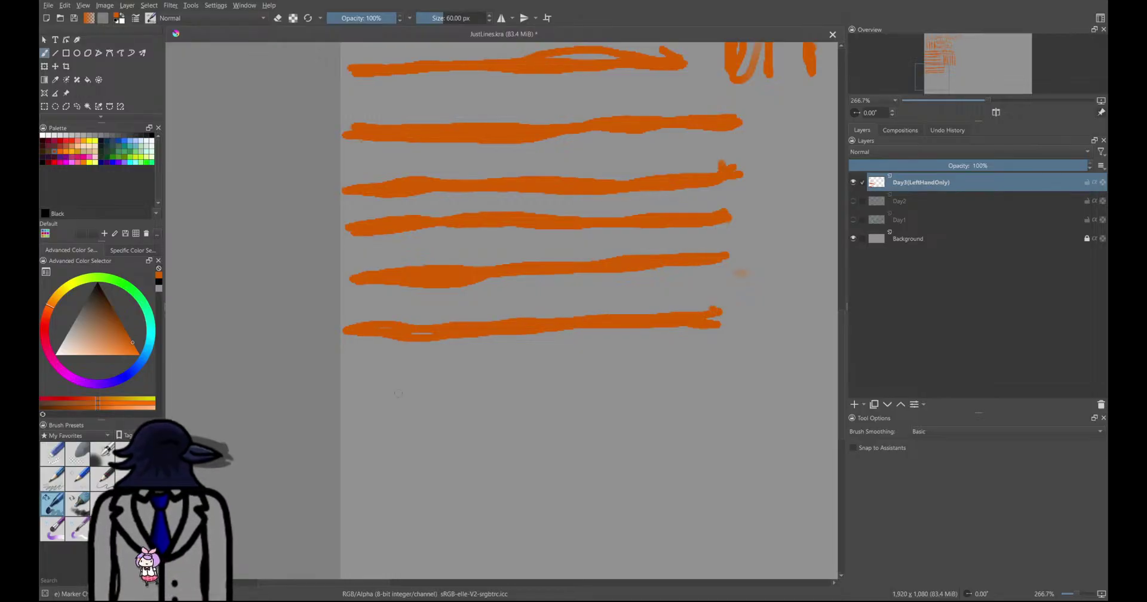
pyautogui.scroll(-4, 336, 406)
pyautogui.scroll(2, 376, 357)
pyautogui.scroll(-2, 377, 357)
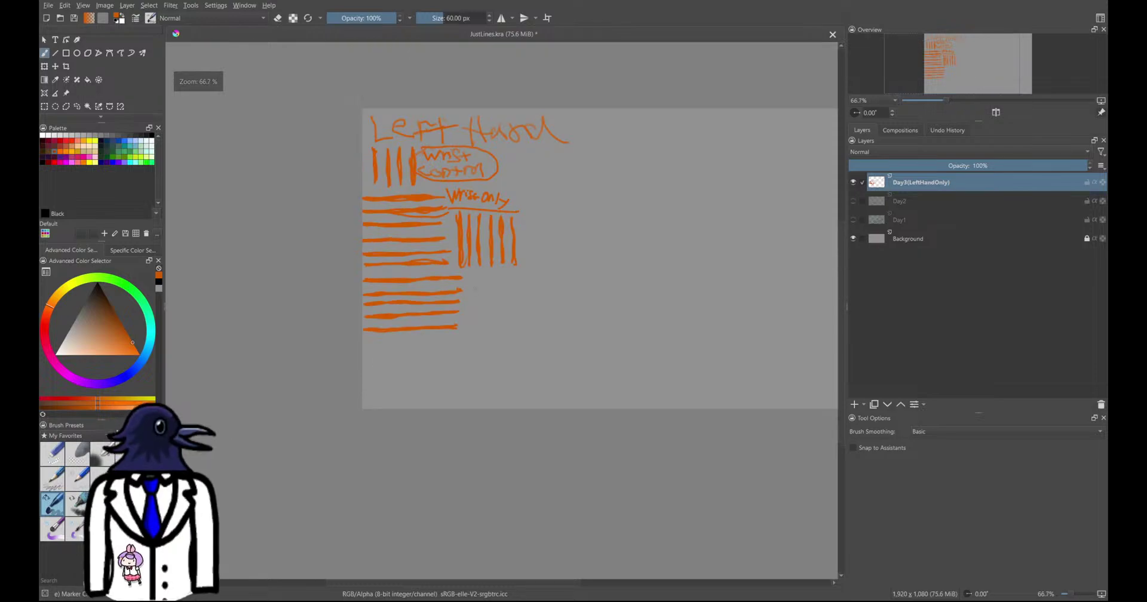
pyautogui.scroll(4, 478, 353)
pyautogui.moveTo(170, 293); pyautogui.dragTo(407, 258, button='middle')
pyautogui.scroll(-1, 408, 258)
pyautogui.click(460, 20)
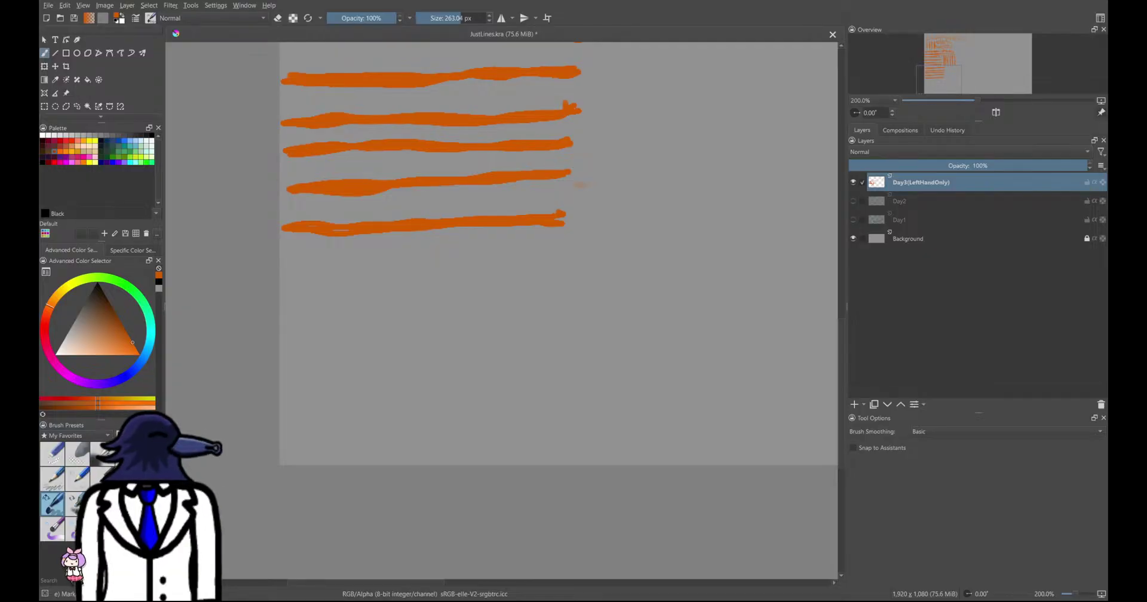
pyautogui.scroll(-2, 384, 344)
pyautogui.moveTo(399, 351); pyautogui.dragTo(399, 405, button='middle')
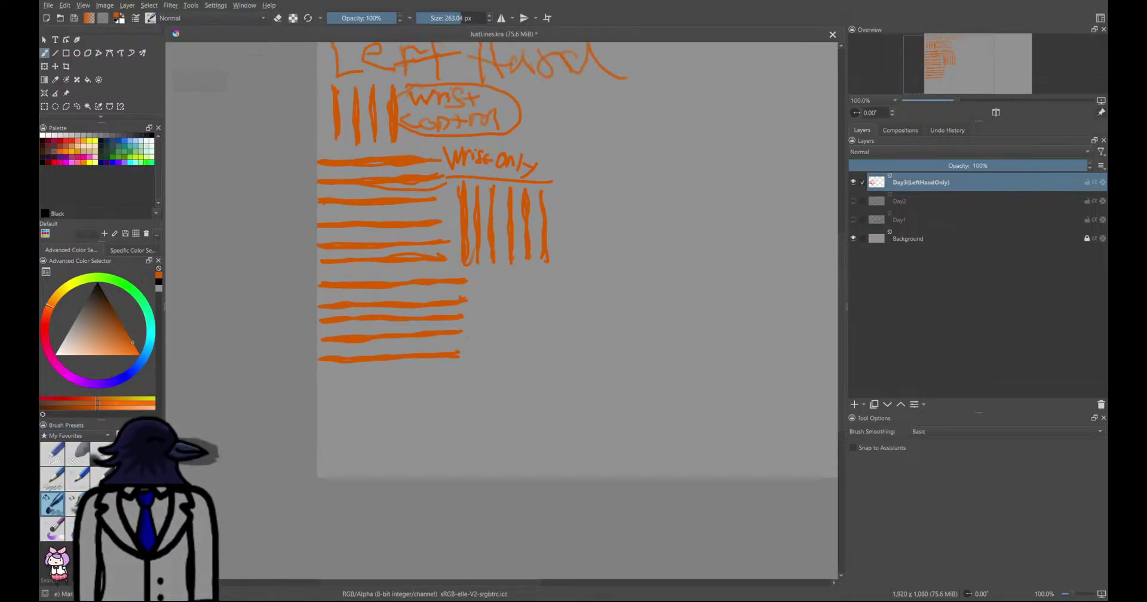
# Switch to the Ink-3 Gpen brush at 5 px, try it with two test strokes, and undo both
pyautogui.press('/')
pyautogui.moveTo(406, 418); pyautogui.dragTo(479, 417)
pyautogui.scroll(3, 472, 418)
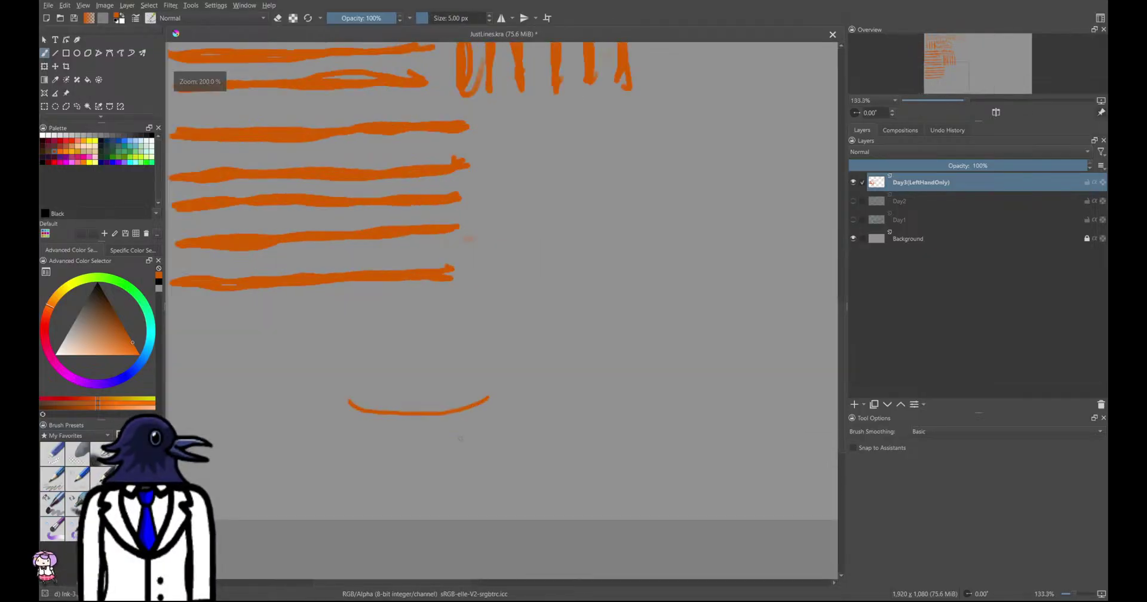
pyautogui.moveTo(366, 416); pyautogui.dragTo(503, 387, button='middle')
pyautogui.hotkey('ctrl', 'z')
pyautogui.moveTo(244, 266)
pyautogui.mouseDown()
pyautogui.moveTo(363, 294)
pyautogui.moveTo(520, 273)
pyautogui.mouseUp()
pyautogui.hotkey('ctrl', 'z')
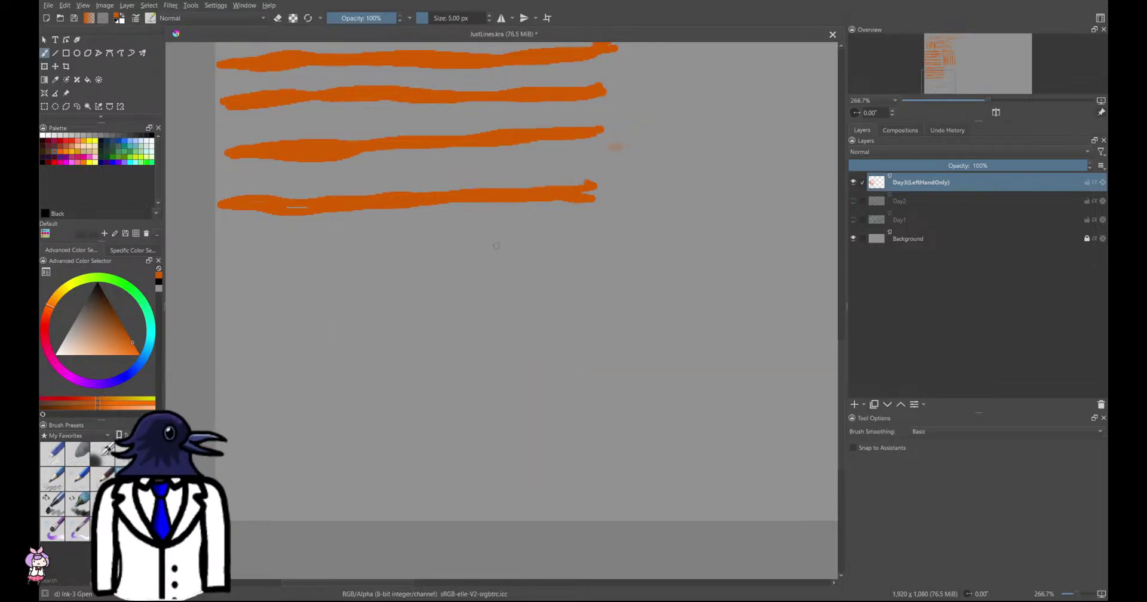
# Handwrite the word "New" just beneath the lowest horizontal line, near the canvas's left edge
pyautogui.scroll(-3, 503, 245)
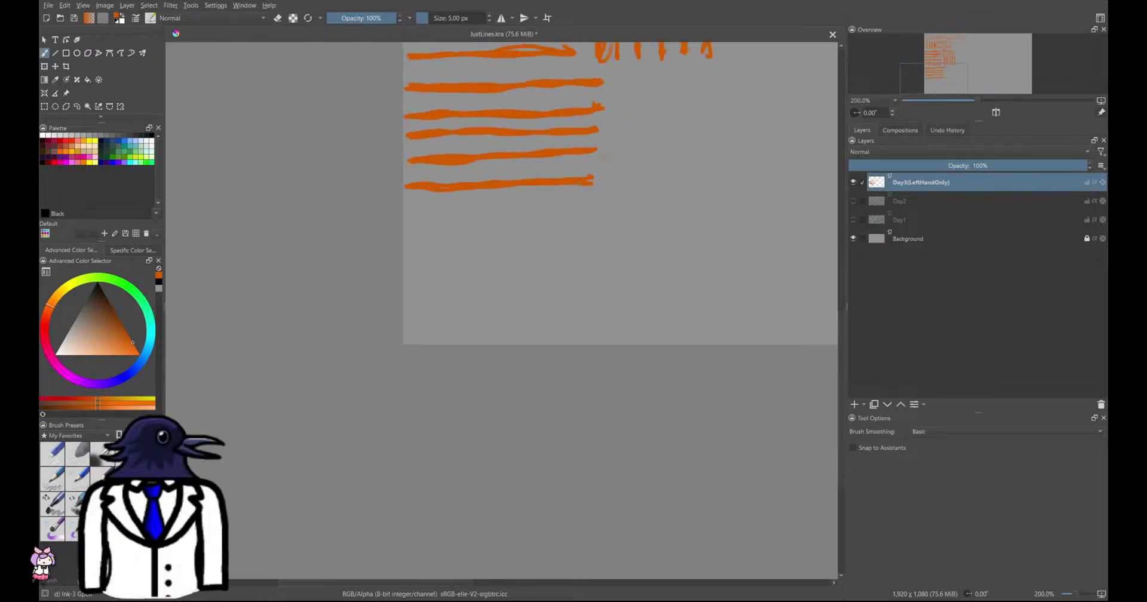
pyautogui.scroll(5, 264, 223)
pyautogui.moveTo(246, 222); pyautogui.dragTo(260, 254)
pyautogui.moveTo(266, 221); pyautogui.dragTo(242, 302)
pyautogui.moveTo(263, 242); pyautogui.dragTo(308, 203)
pyautogui.moveTo(313, 248)
pyautogui.mouseDown()
pyautogui.moveTo(340, 251)
pyautogui.moveTo(356, 277)
pyautogui.moveTo(437, 242)
pyautogui.mouseUp()
# Complete the handwritten label with "Brush!" following the word "New" beneath the lowest horizontal line
pyautogui.moveTo(490, 236); pyautogui.dragTo(374, 274, button='middle')
pyautogui.moveTo(367, 251)
pyautogui.mouseDown()
pyautogui.moveTo(364, 288)
pyautogui.moveTo(387, 310)
pyautogui.moveTo(362, 318)
pyautogui.mouseUp()
pyautogui.moveTo(421, 275)
pyautogui.mouseDown()
pyautogui.moveTo(428, 249)
pyautogui.moveTo(472, 313)
pyautogui.mouseUp()
pyautogui.moveTo(519, 267); pyautogui.dragTo(489, 322)
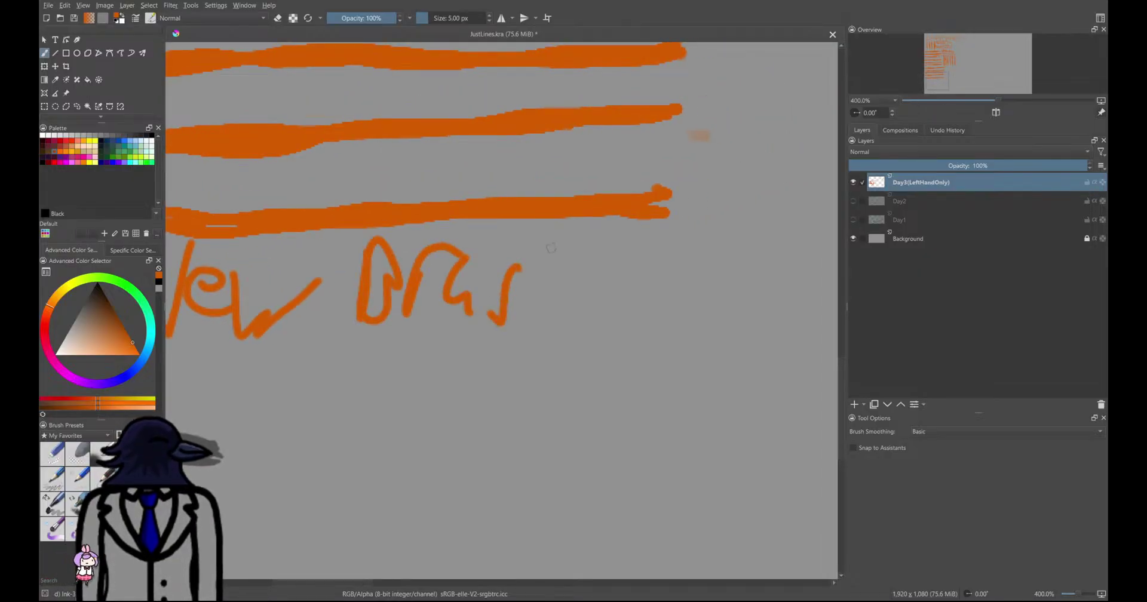
pyautogui.moveTo(559, 239); pyautogui.dragTo(536, 311)
pyautogui.moveTo(537, 308); pyautogui.dragTo(562, 328)
pyautogui.moveTo(591, 233); pyautogui.dragTo(586, 299)
pyautogui.click(577, 320)
pyautogui.moveTo(576, 321); pyautogui.dragTo(636, 231, button='middle')
pyautogui.scroll(-2, 490, 257)
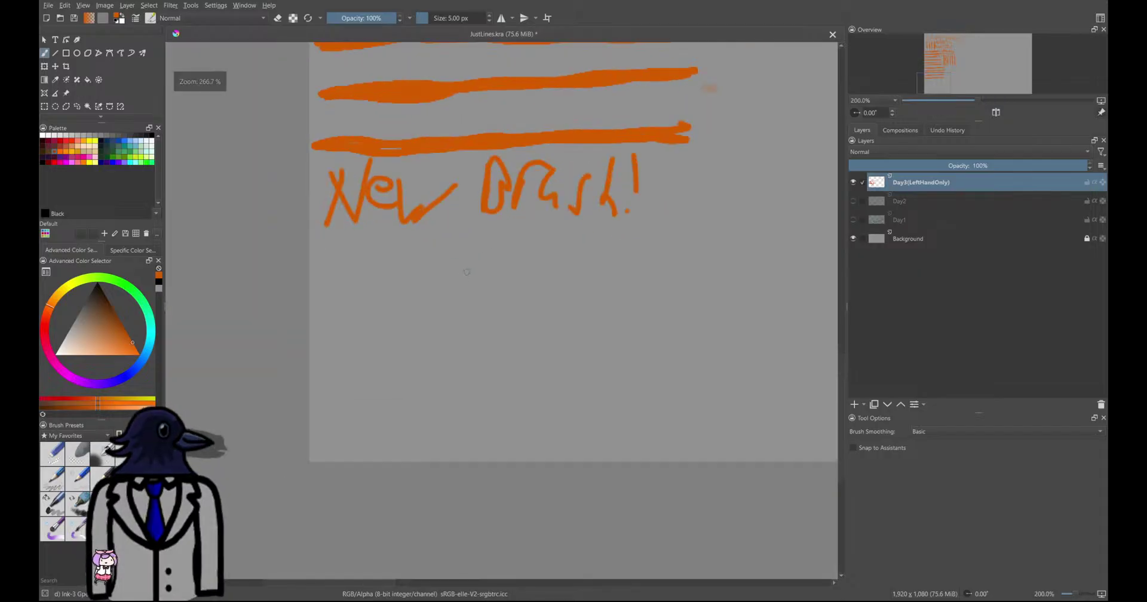
# Paint a horizontal line beneath the "New Brush!" label and retrace it back and forth along its length
pyautogui.scroll(2, 323, 253)
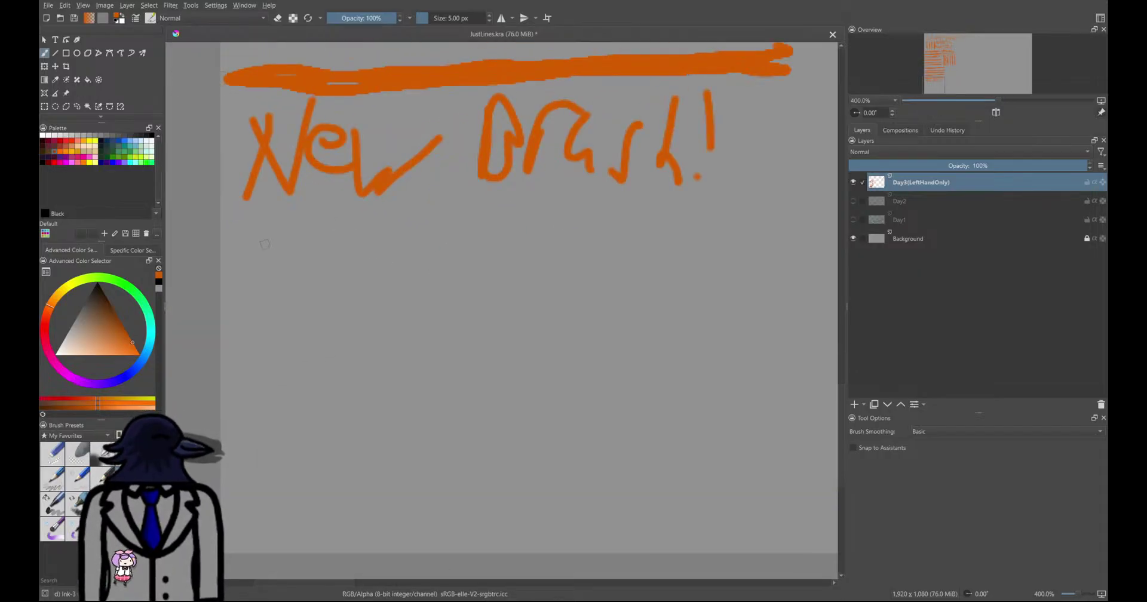
pyautogui.moveTo(244, 254); pyautogui.dragTo(729, 246)
pyautogui.moveTo(600, 257)
pyautogui.mouseDown()
pyautogui.moveTo(246, 251)
pyautogui.moveTo(727, 249)
pyautogui.moveTo(627, 250)
pyautogui.mouseUp()
pyautogui.moveTo(415, 251)
pyautogui.mouseDown()
pyautogui.moveTo(236, 253)
pyautogui.moveTo(573, 250)
pyautogui.mouseUp()
pyautogui.moveTo(687, 244); pyautogui.dragTo(515, 249)
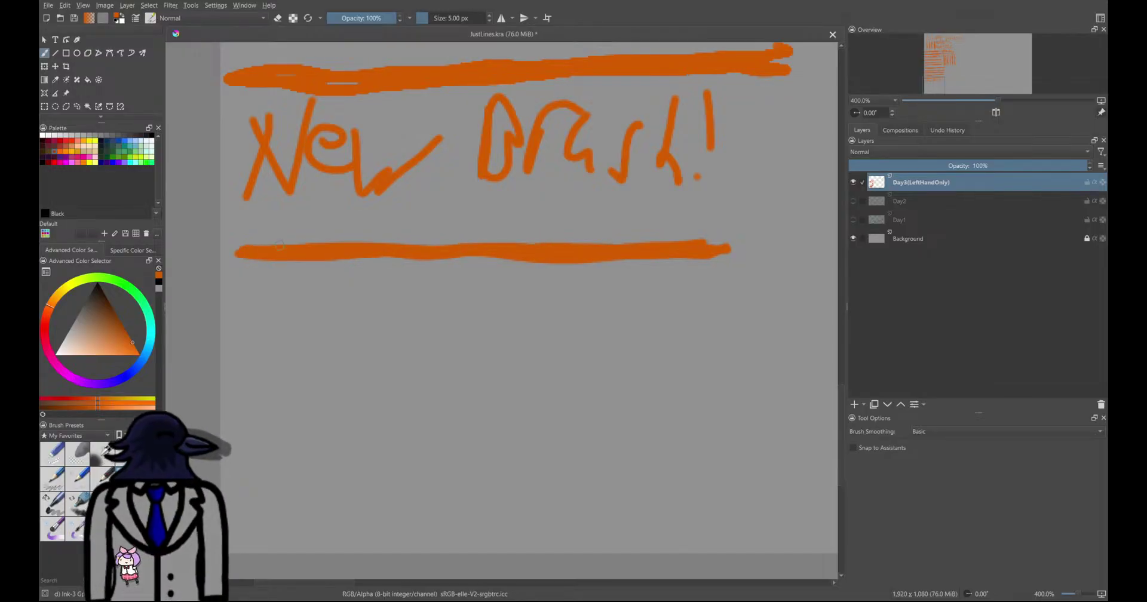
# Paint a retraced vertical line at the canvas's left edge, from below the new horizontal line down to the canvas's bottom edge
pyautogui.scroll(1, 440, 298)
pyautogui.moveTo(439, 295); pyautogui.dragTo(474, 172, button='middle')
pyautogui.moveTo(394, 247); pyautogui.dragTo(451, 210, button='middle')
pyautogui.moveTo(364, 223); pyautogui.dragTo(371, 236, button='middle')
pyautogui.scroll(-1, 371, 236)
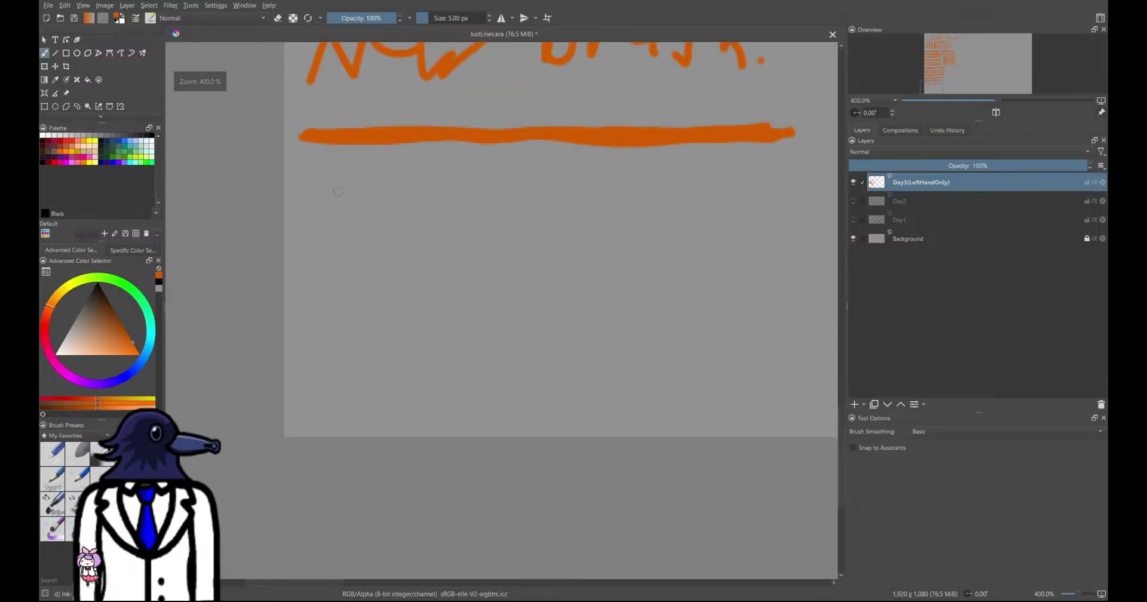
pyautogui.scroll(-1, 358, 197)
pyautogui.moveTo(322, 173); pyautogui.dragTo(330, 206, button='middle')
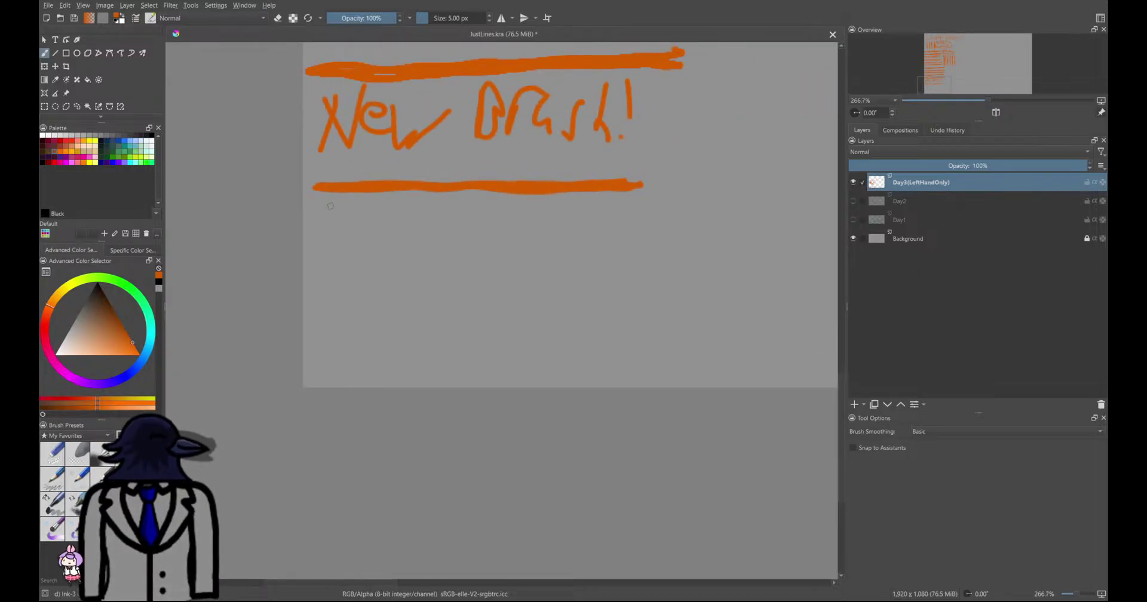
pyautogui.click(311, 203)
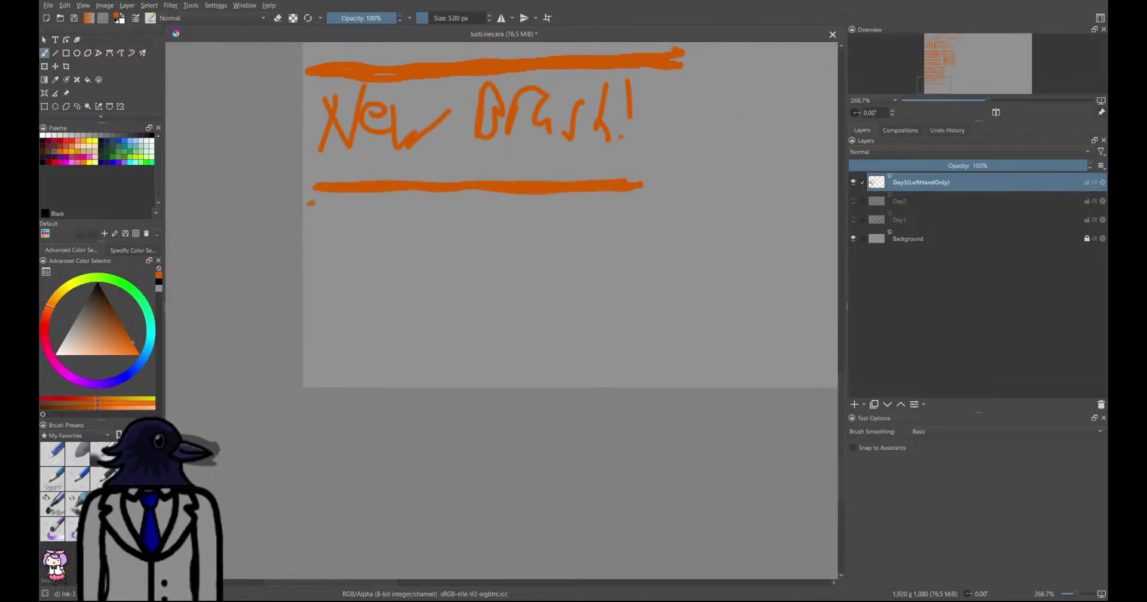
pyautogui.moveTo(311, 203)
pyautogui.mouseDown()
pyautogui.moveTo(315, 385)
pyautogui.moveTo(323, 210)
pyautogui.moveTo(318, 200)
pyautogui.moveTo(321, 349)
pyautogui.moveTo(310, 387)
pyautogui.mouseUp()
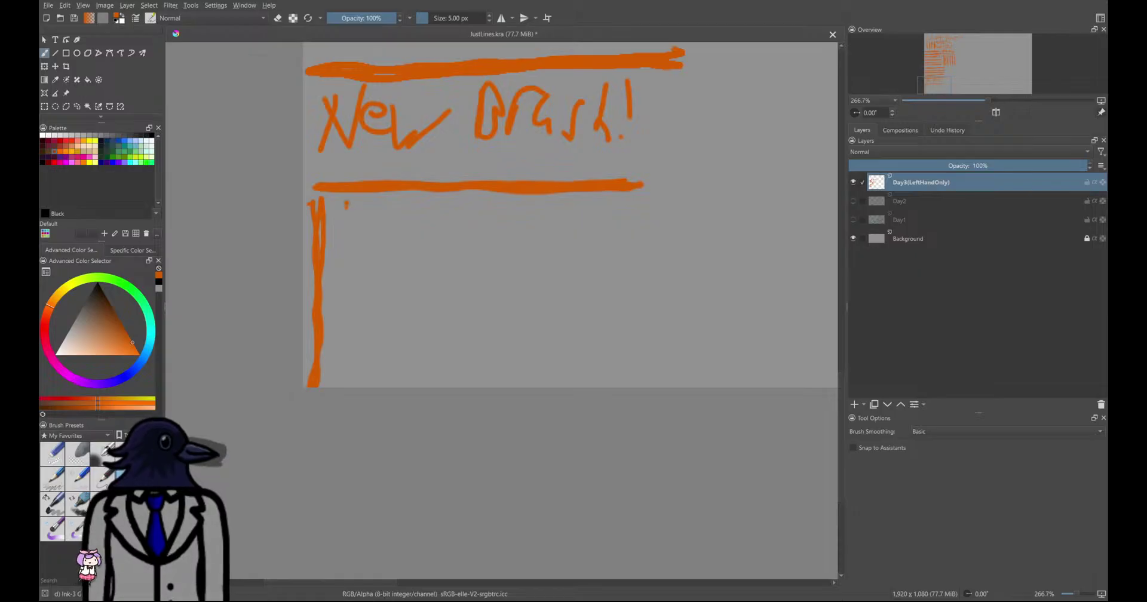
# Add a second and a third retraced vertical line beside the first, each reaching the canvas's bottom edge
pyautogui.moveTo(345, 206)
pyautogui.mouseDown()
pyautogui.moveTo(354, 385)
pyautogui.moveTo(358, 204)
pyautogui.moveTo(362, 385)
pyautogui.moveTo(352, 212)
pyautogui.mouseUp()
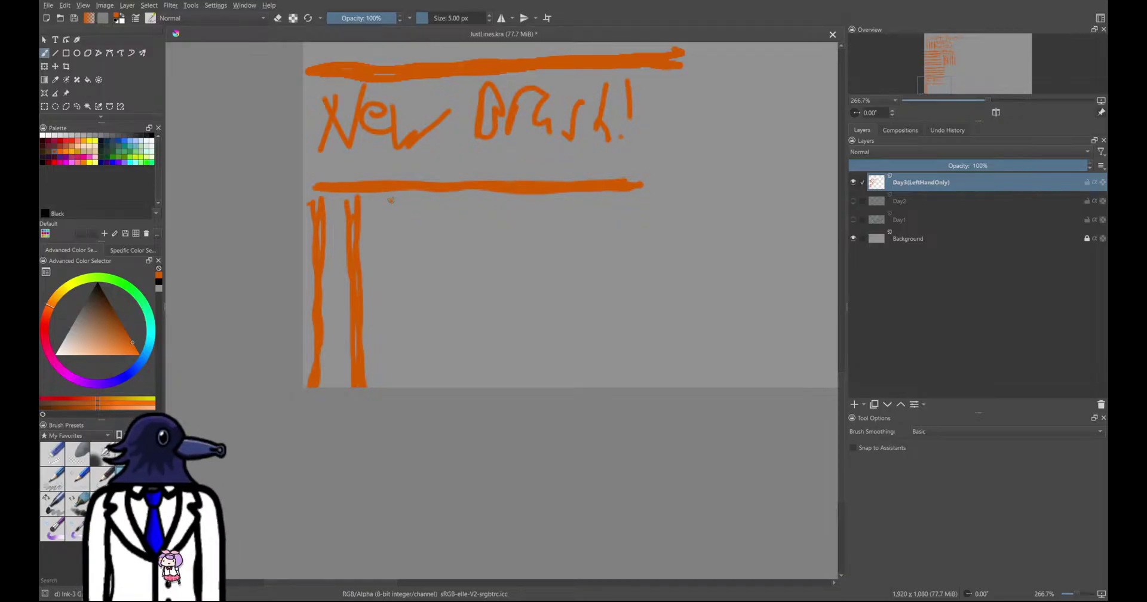
pyautogui.moveTo(391, 202); pyautogui.dragTo(400, 385)
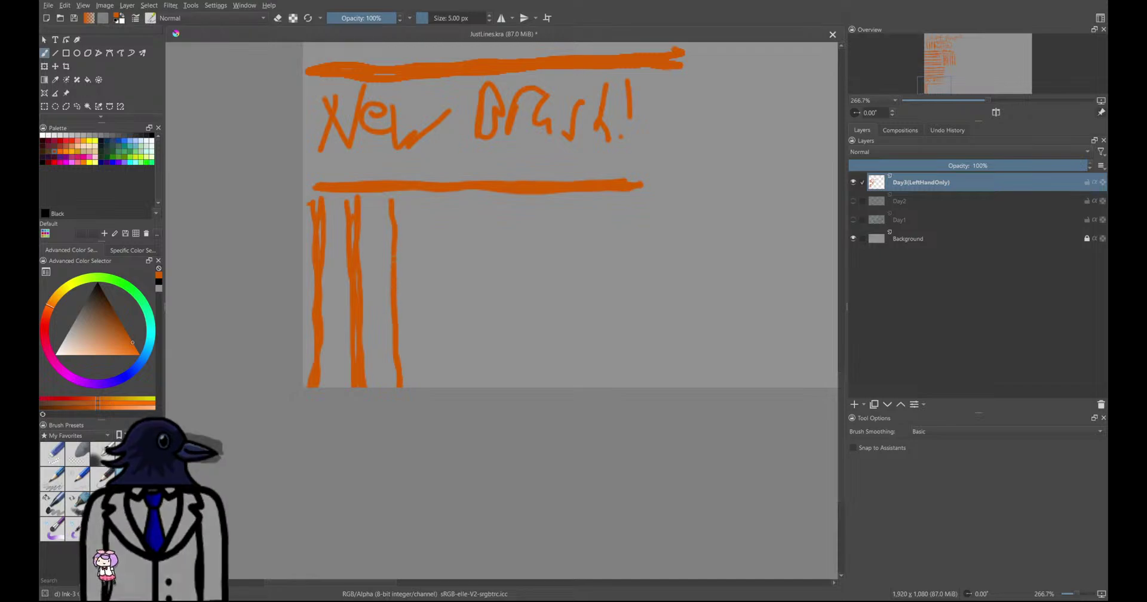
pyautogui.moveTo(395, 224)
pyautogui.mouseDown()
pyautogui.moveTo(393, 194)
pyautogui.moveTo(391, 261)
pyautogui.mouseUp()
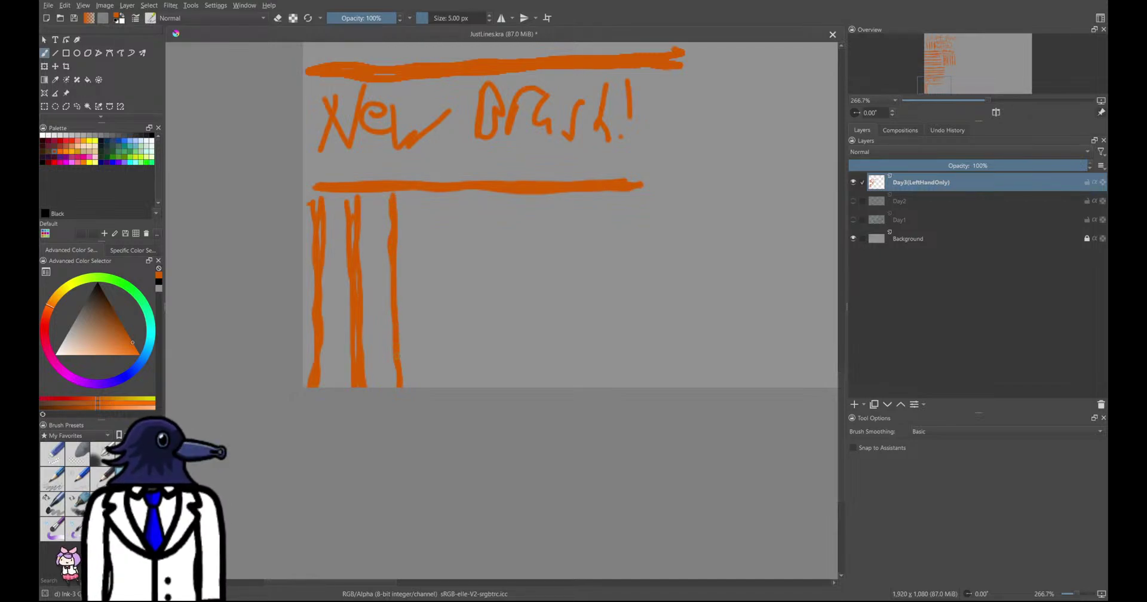
pyautogui.moveTo(396, 317); pyautogui.dragTo(397, 201)
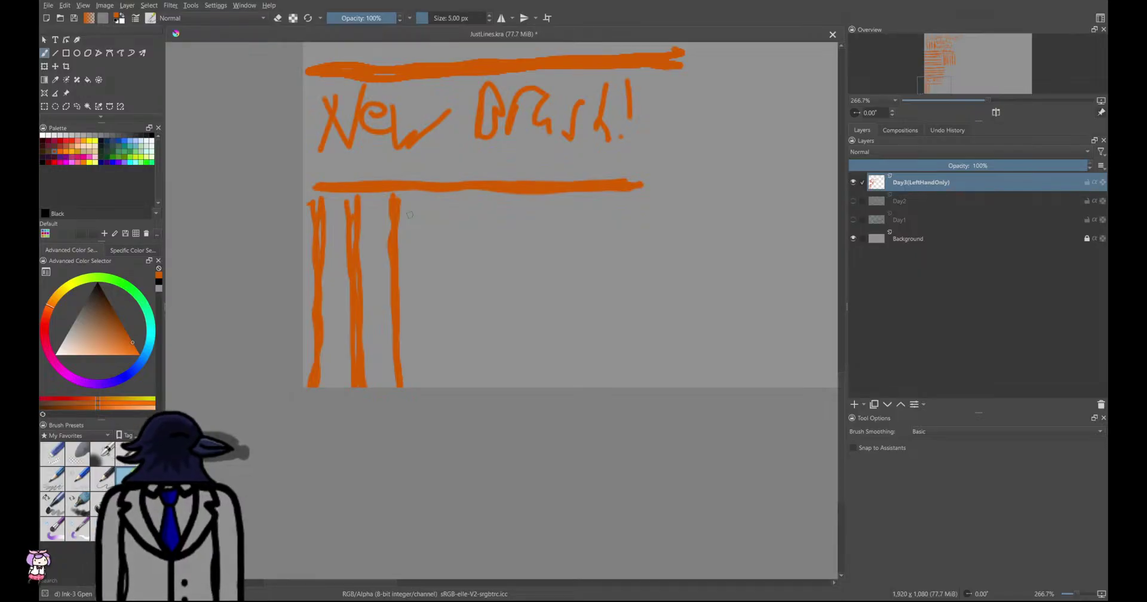
# Paint a fourth and a fifth retraced vertical line beneath the "New Brush!" section's horizontal line, continuing the row
pyautogui.moveTo(506, 359)
pyautogui.mouseDown(button='middle')
pyautogui.moveTo(466, 392)
pyautogui.moveTo(423, 401)
pyautogui.mouseUp(button='middle')
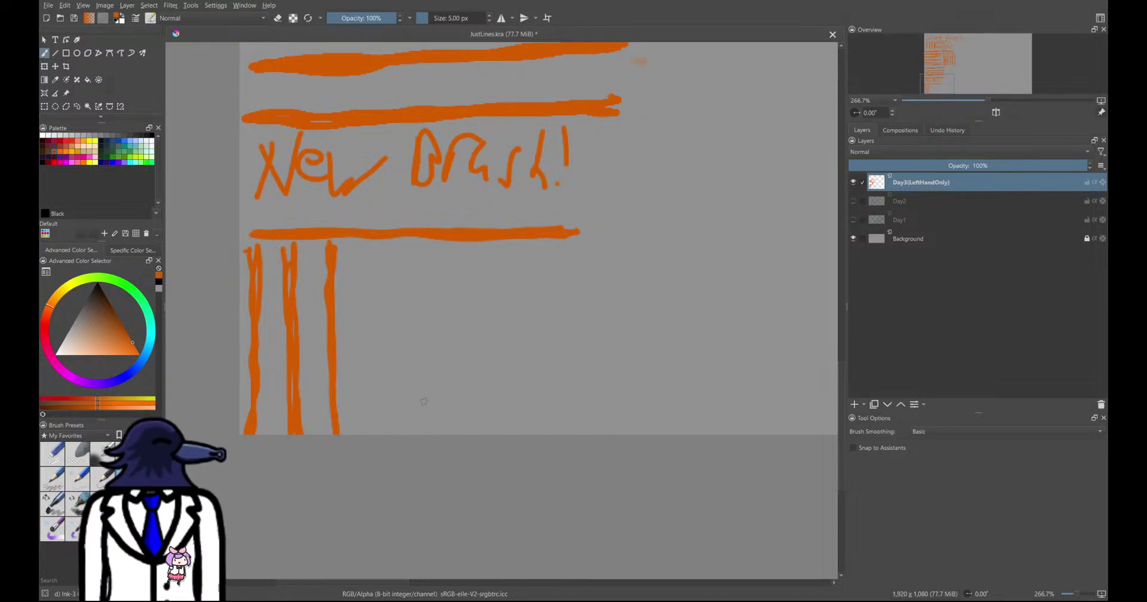
pyautogui.scroll(2, 358, 333)
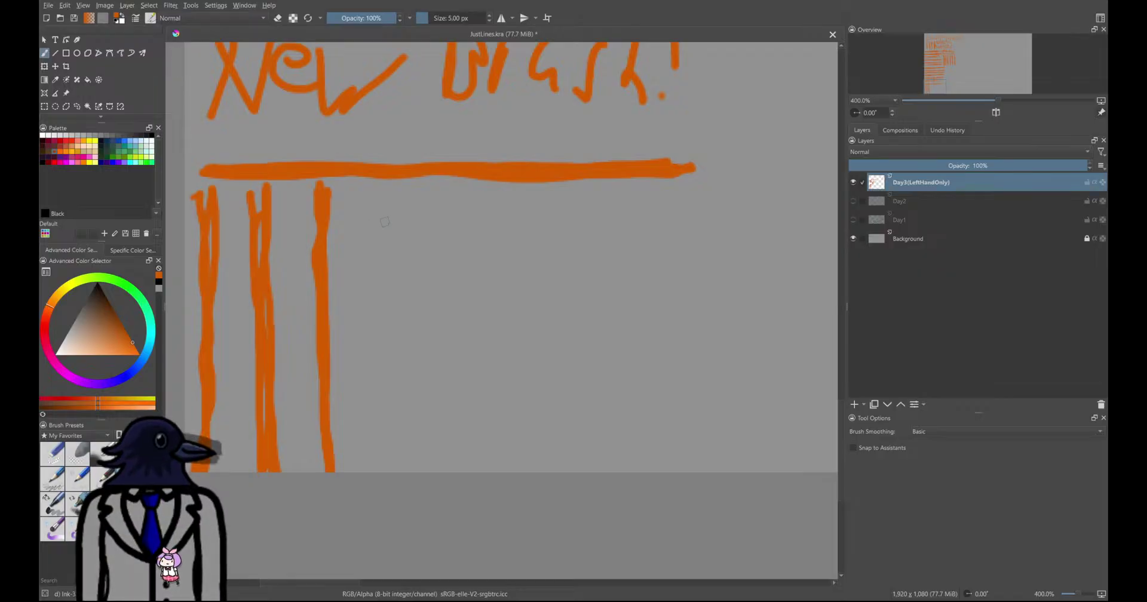
pyautogui.moveTo(375, 193); pyautogui.dragTo(376, 470)
pyautogui.moveTo(382, 305)
pyautogui.mouseDown()
pyautogui.moveTo(363, 180)
pyautogui.moveTo(380, 316)
pyautogui.moveTo(377, 436)
pyautogui.mouseUp()
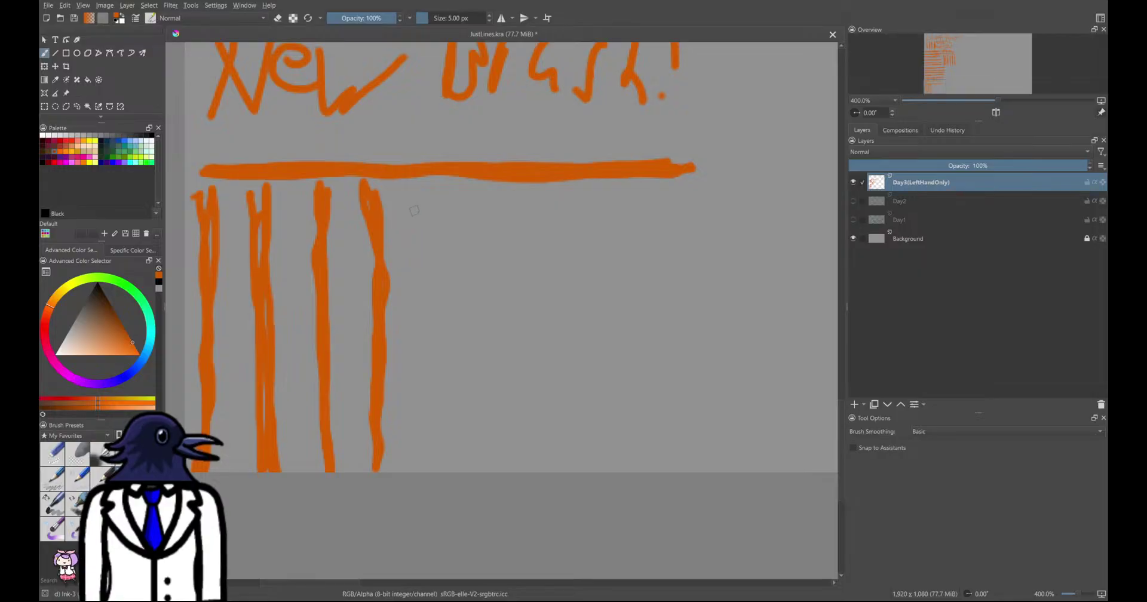
pyautogui.moveTo(418, 197)
pyautogui.mouseDown()
pyautogui.moveTo(426, 471)
pyautogui.moveTo(424, 180)
pyautogui.mouseUp()
pyautogui.moveTo(424, 279); pyautogui.dragTo(431, 473)
pyautogui.moveTo(422, 399)
pyautogui.mouseDown()
pyautogui.moveTo(423, 215)
pyautogui.moveTo(439, 199)
pyautogui.mouseUp()
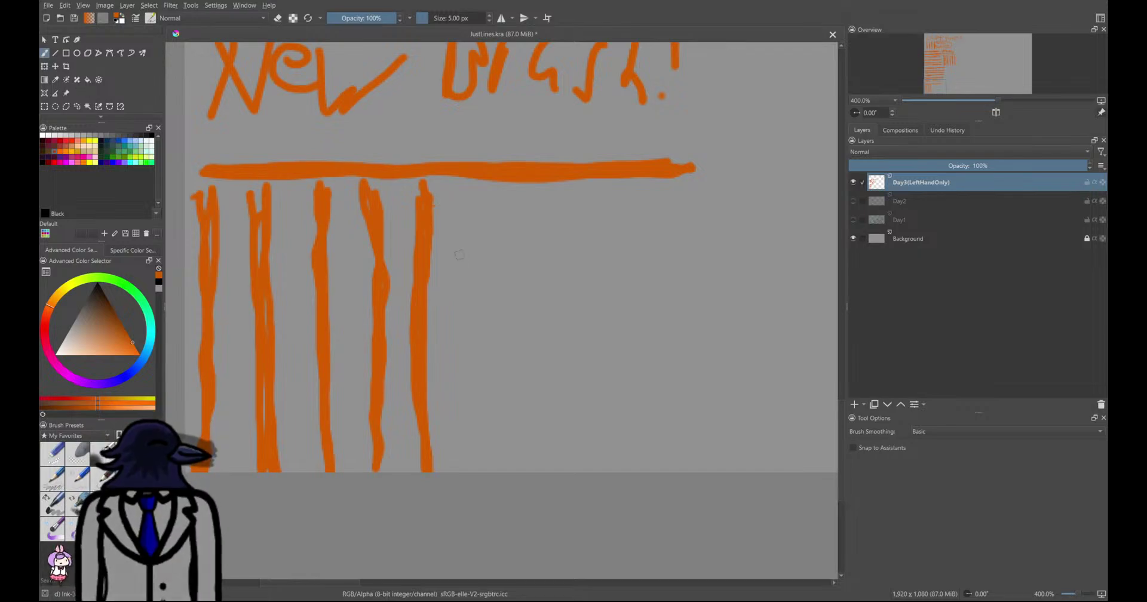
pyautogui.moveTo(479, 283)
pyautogui.mouseDown(button='middle')
pyautogui.moveTo(448, 259)
pyautogui.moveTo(403, 255)
pyautogui.mouseUp(button='middle')
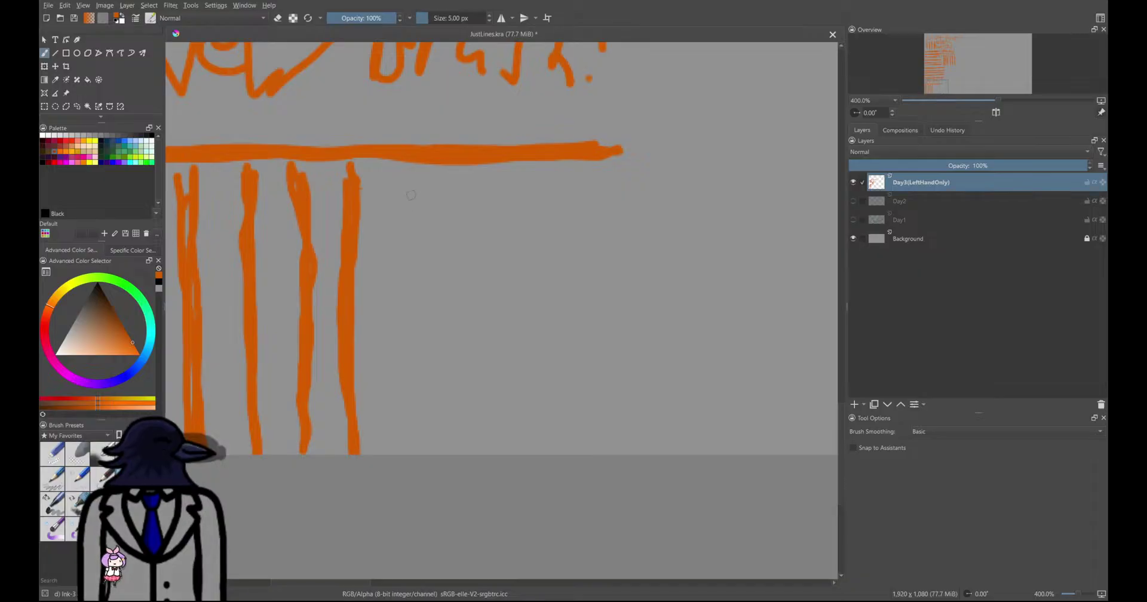
# Paint a sixth retraced vertical line beneath the "New Brush!" section's horizontal line, reaching the canvas's bottom edge
pyautogui.moveTo(406, 179)
pyautogui.mouseDown()
pyautogui.moveTo(404, 453)
pyautogui.moveTo(411, 162)
pyautogui.moveTo(414, 453)
pyautogui.mouseUp()
pyautogui.scroll(-5, 454, 444)
pyautogui.scroll(6, 455, 373)
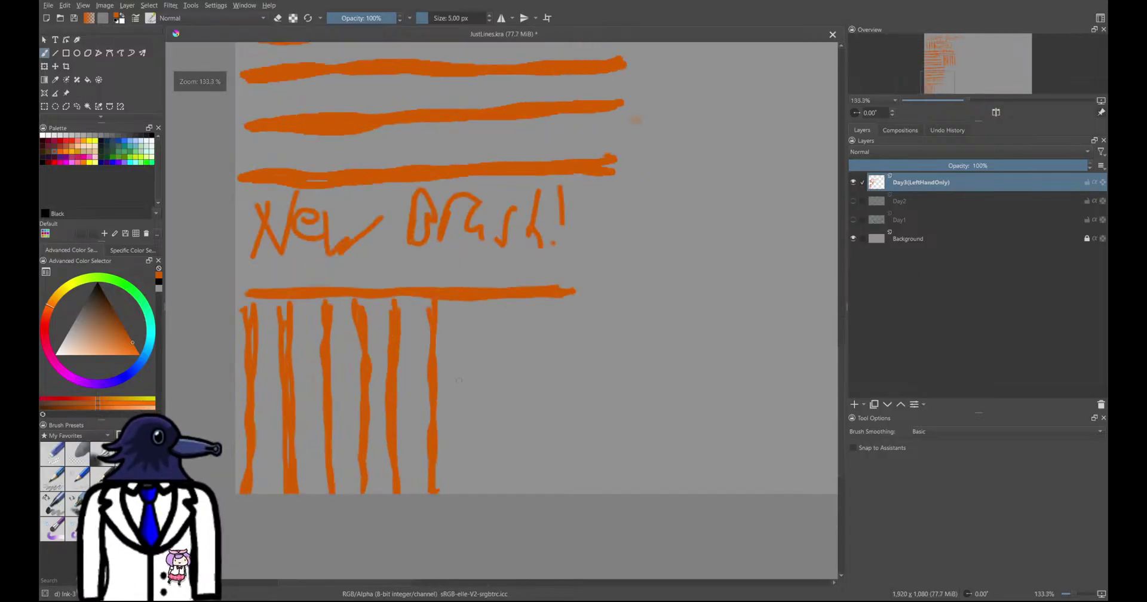
pyautogui.scroll(-1, 455, 373)
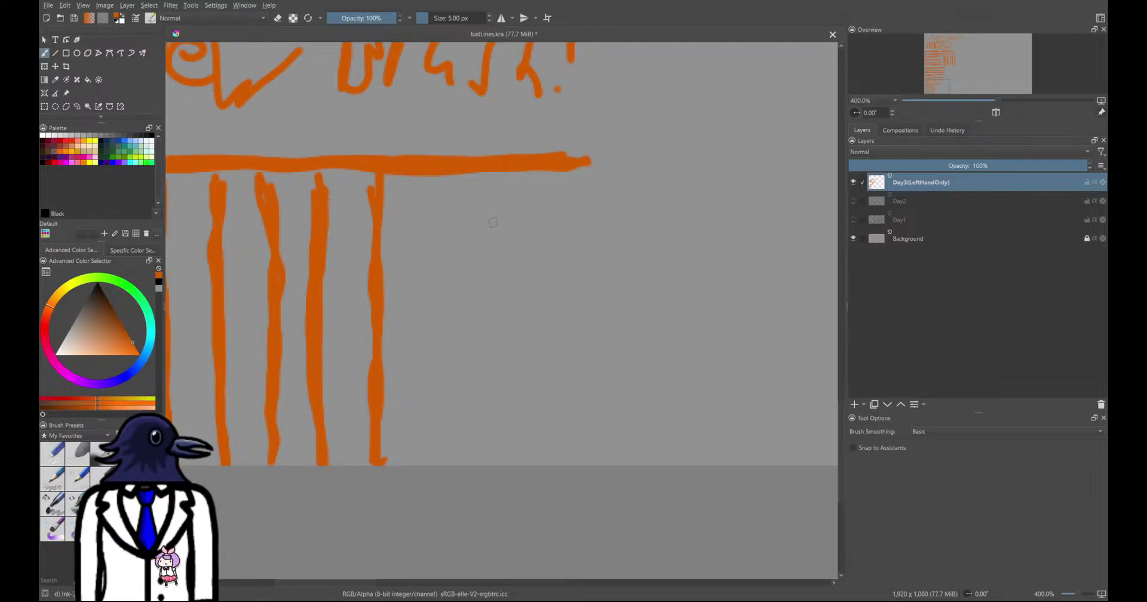
pyautogui.moveTo(454, 208)
pyautogui.mouseDown()
pyautogui.moveTo(438, 290)
pyautogui.moveTo(437, 453)
pyautogui.moveTo(428, 193)
pyautogui.mouseUp()
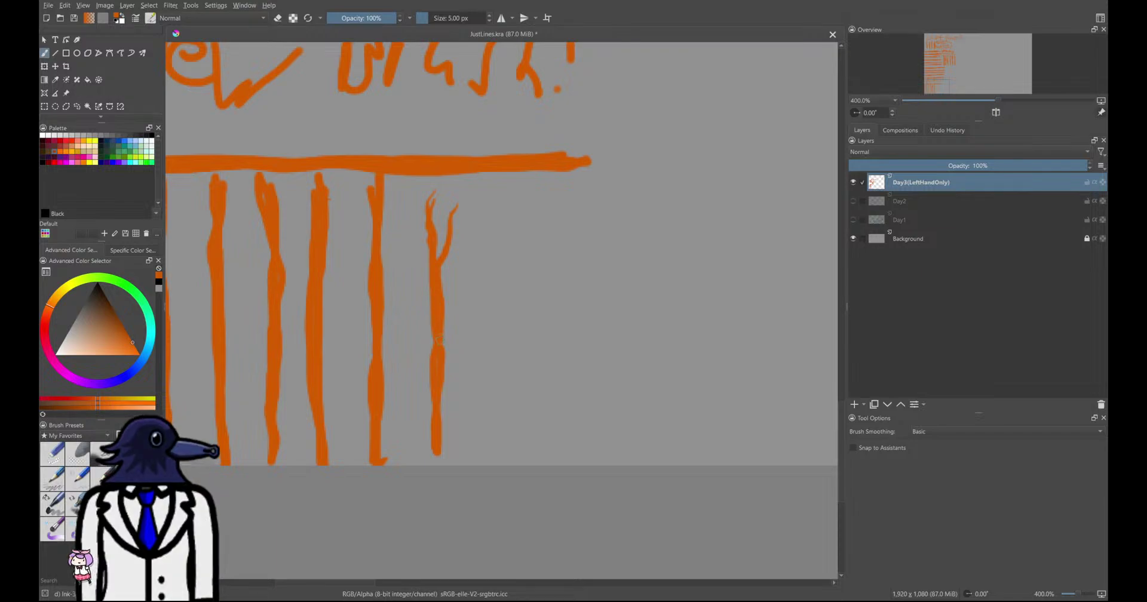
pyautogui.hotkey('ctrl', 'z')
pyautogui.hotkey('ctrl', 'z')
pyautogui.hotkey('ctrl', 'z')
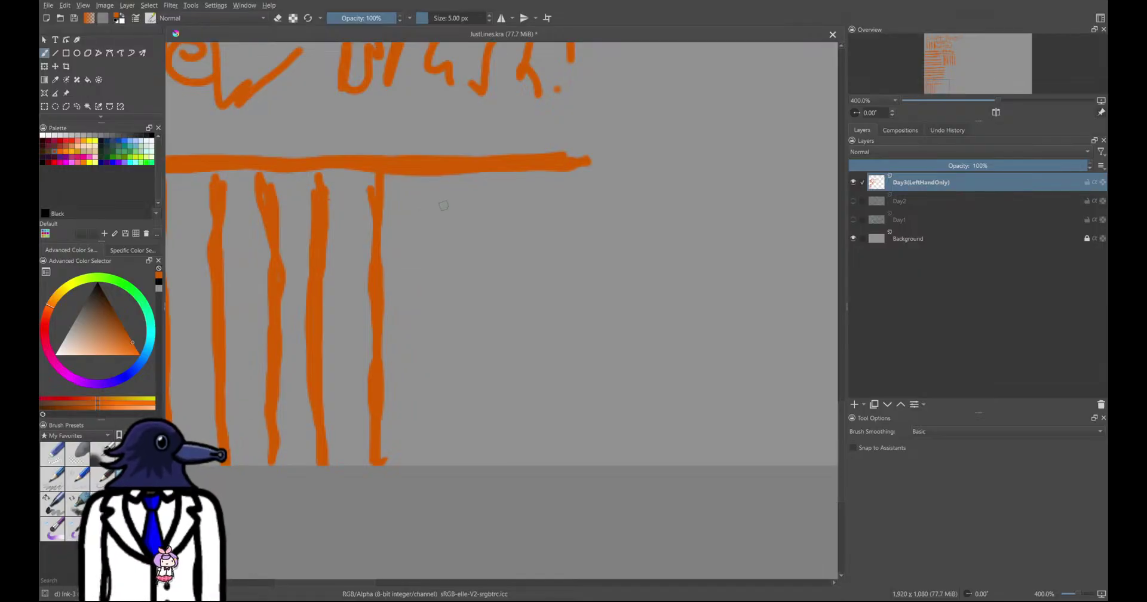
# Paint a seventh and an eighth retraced vertical line beneath the "New Brush!" section's horizontal line, each reaching the canvas's bottom edge
pyautogui.moveTo(434, 177)
pyautogui.mouseDown()
pyautogui.moveTo(446, 350)
pyautogui.moveTo(438, 465)
pyautogui.moveTo(436, 180)
pyautogui.moveTo(431, 218)
pyautogui.mouseUp()
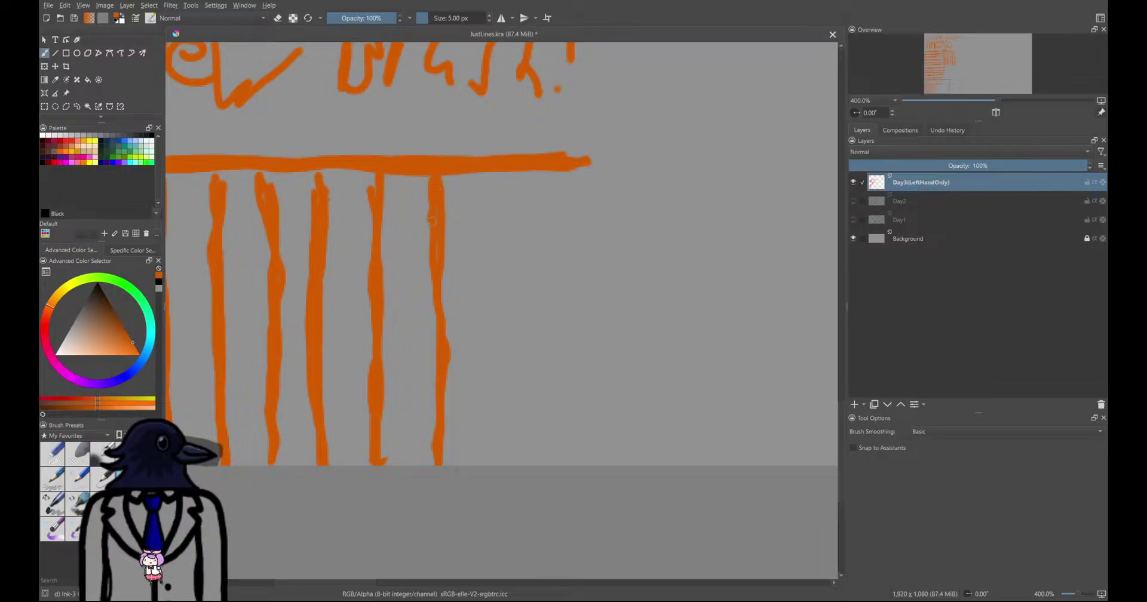
pyautogui.moveTo(437, 311); pyautogui.dragTo(444, 407)
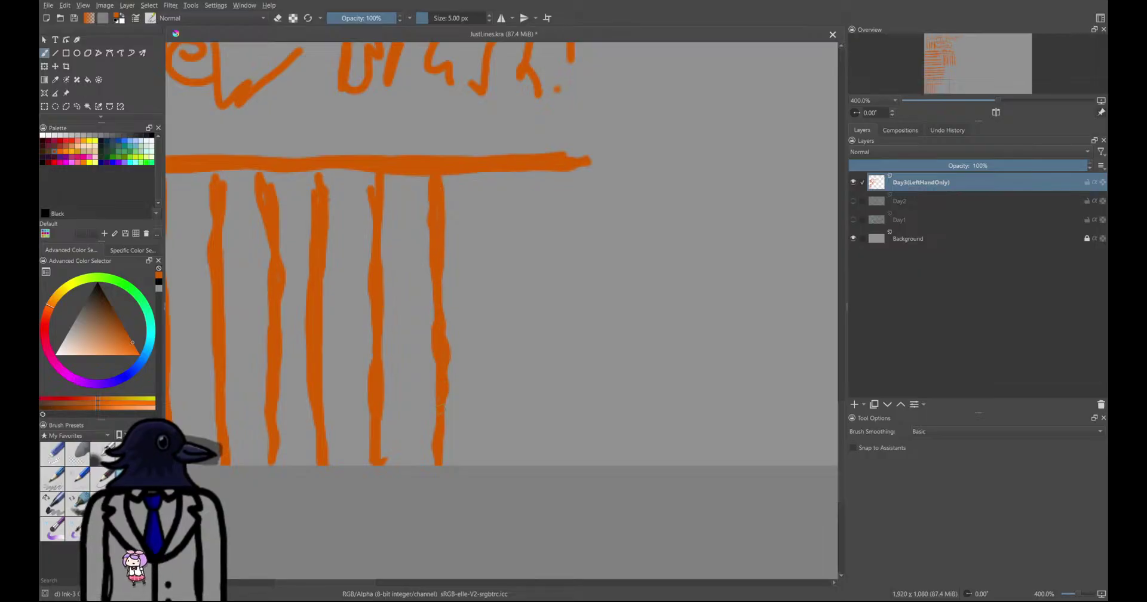
pyautogui.keyDown('ctrl'); pyautogui.scroll(-4, 638, 370); pyautogui.keyUp('ctrl')
pyautogui.keyDown('ctrl'); pyautogui.scroll(4, 541, 301); pyautogui.keyUp('ctrl')
pyautogui.moveTo(541, 301); pyautogui.dragTo(458, 283, button='middle')
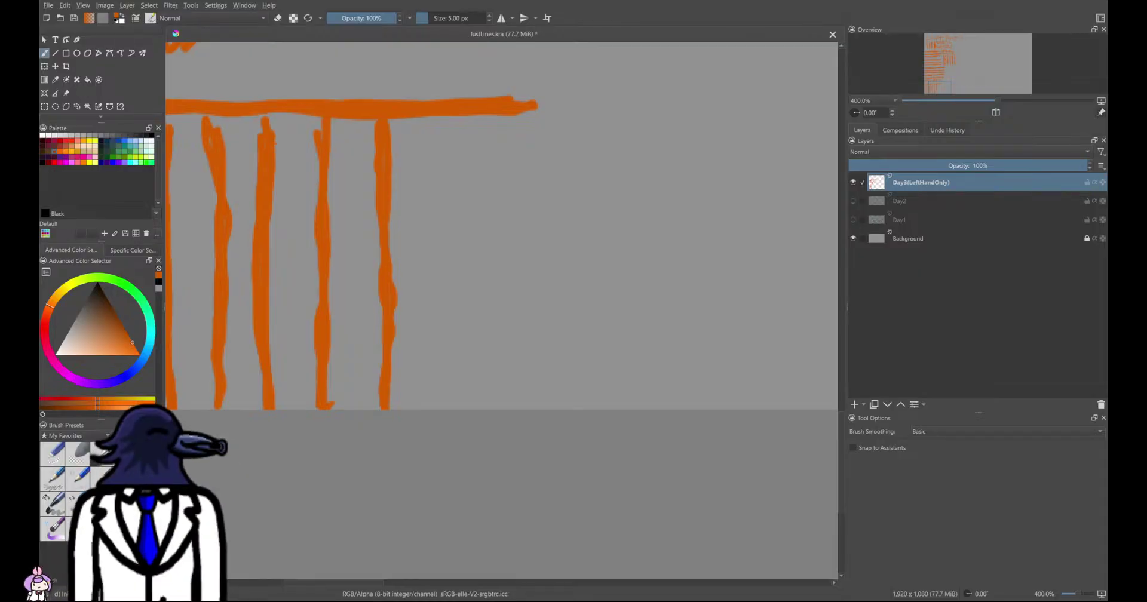
pyautogui.moveTo(479, 314); pyautogui.dragTo(464, 311, button='middle')
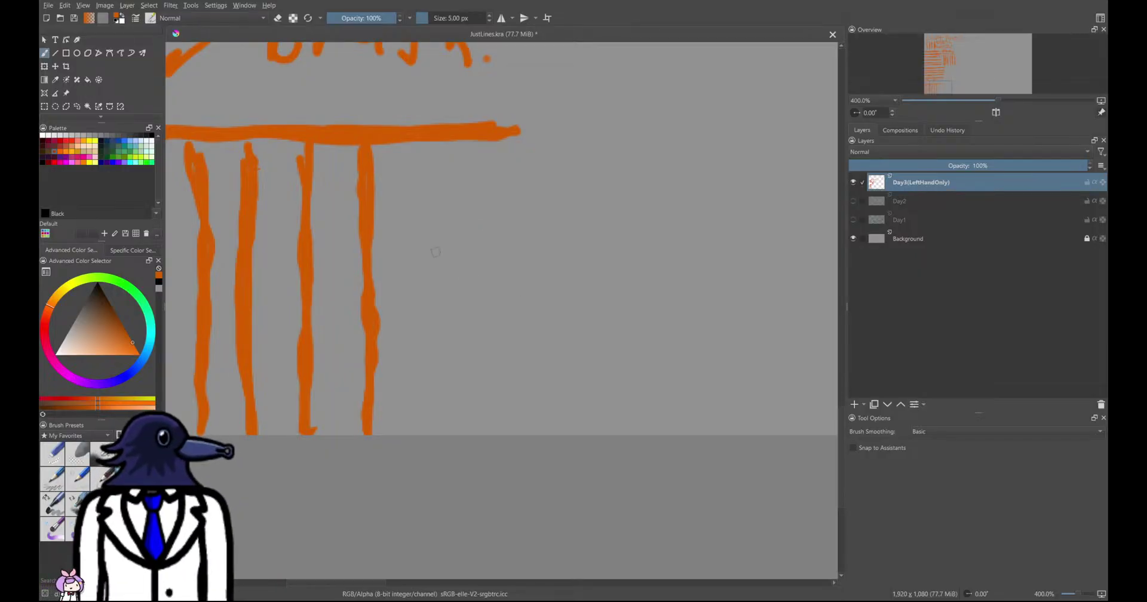
pyautogui.moveTo(430, 154)
pyautogui.mouseDown()
pyautogui.moveTo(442, 218)
pyautogui.moveTo(438, 422)
pyautogui.moveTo(431, 146)
pyautogui.mouseUp()
pyautogui.moveTo(435, 194); pyautogui.dragTo(437, 246)
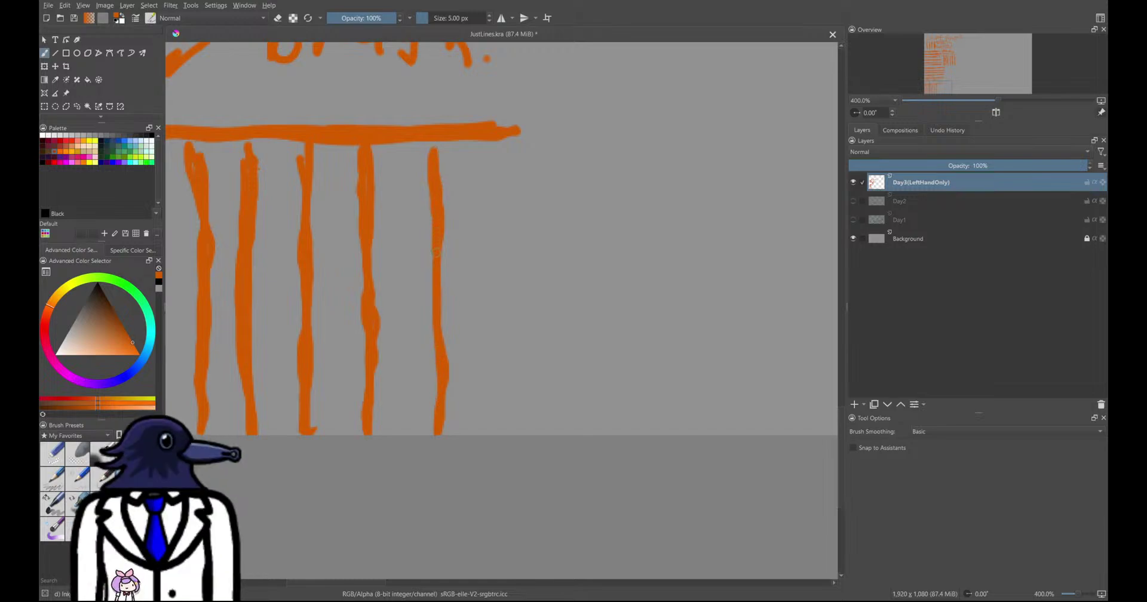
pyautogui.moveTo(437, 305)
pyautogui.mouseDown()
pyautogui.moveTo(449, 433)
pyautogui.moveTo(447, 419)
pyautogui.mouseUp()
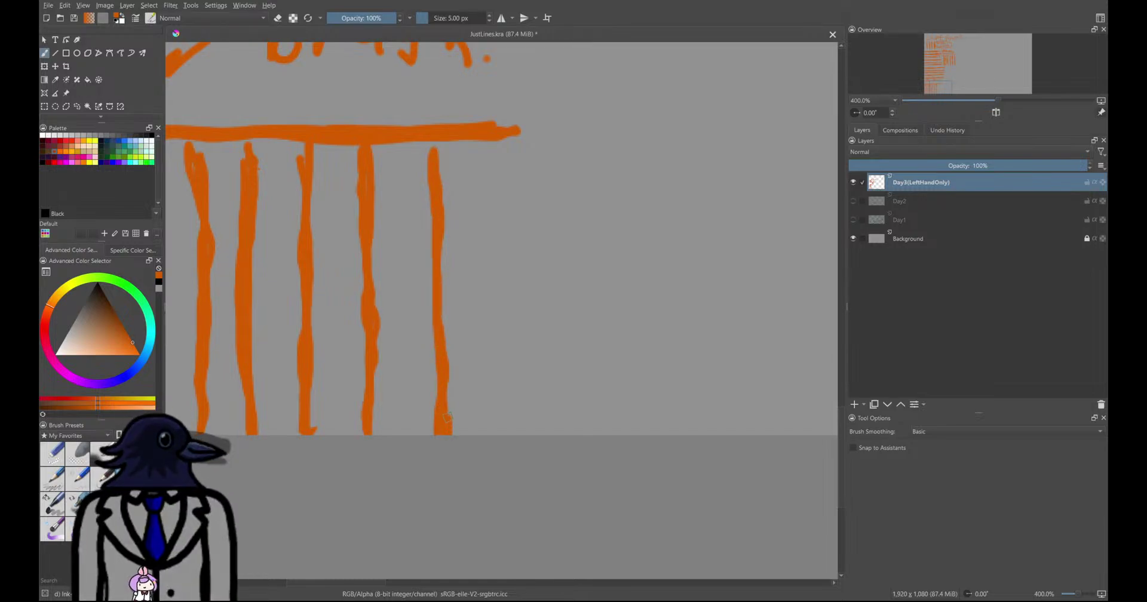
pyautogui.moveTo(447, 358); pyautogui.dragTo(446, 148)
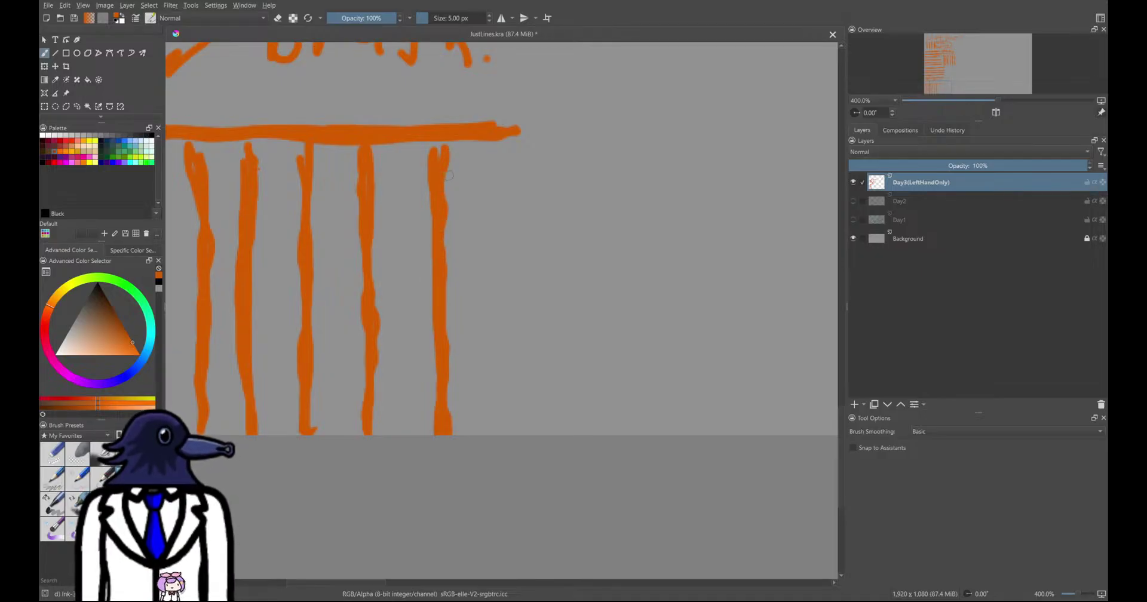
# Paint a retraced horizontal line in the empty area below the second column's row of vertical lines
pyautogui.scroll(-5, 476, 208)
pyautogui.moveTo(476, 209); pyautogui.dragTo(397, 387, button='middle')
pyautogui.scroll(2, 455, 293)
pyautogui.scroll(-2, 455, 292)
pyautogui.scroll(6, 427, 279)
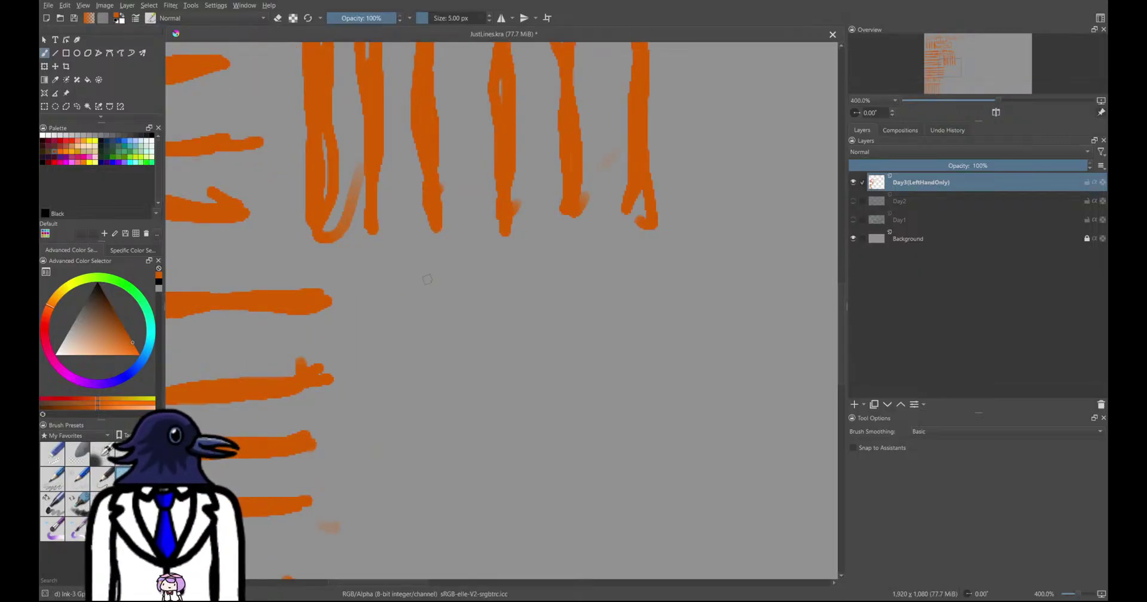
pyautogui.moveTo(394, 325); pyautogui.dragTo(357, 291, button='middle')
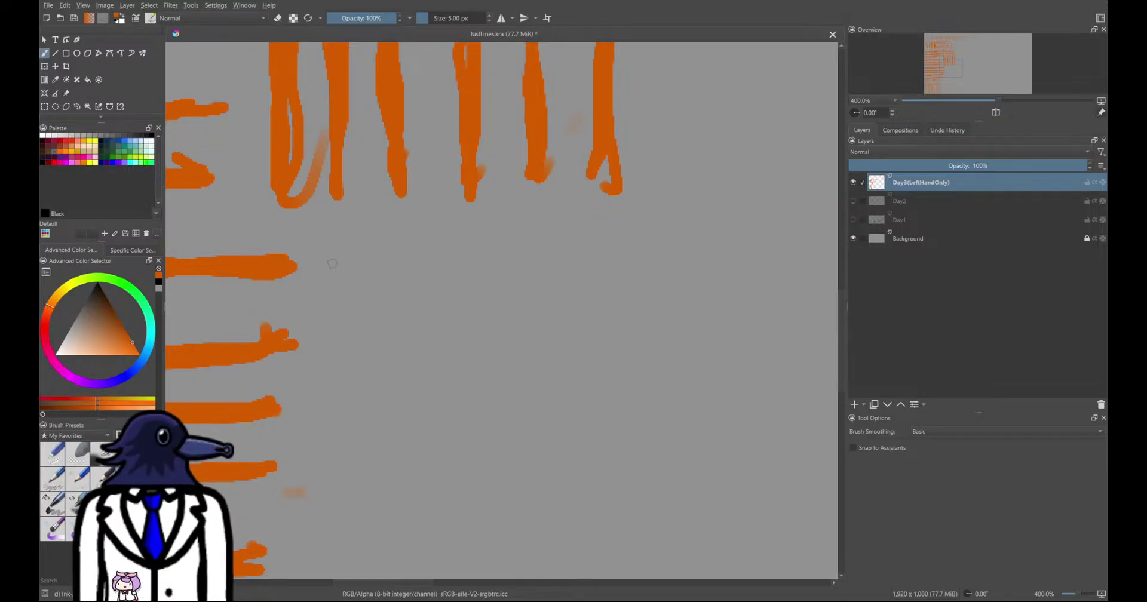
pyautogui.moveTo(326, 258)
pyautogui.mouseDown()
pyautogui.moveTo(465, 245)
pyautogui.moveTo(606, 251)
pyautogui.moveTo(321, 258)
pyautogui.moveTo(578, 253)
pyautogui.mouseUp()
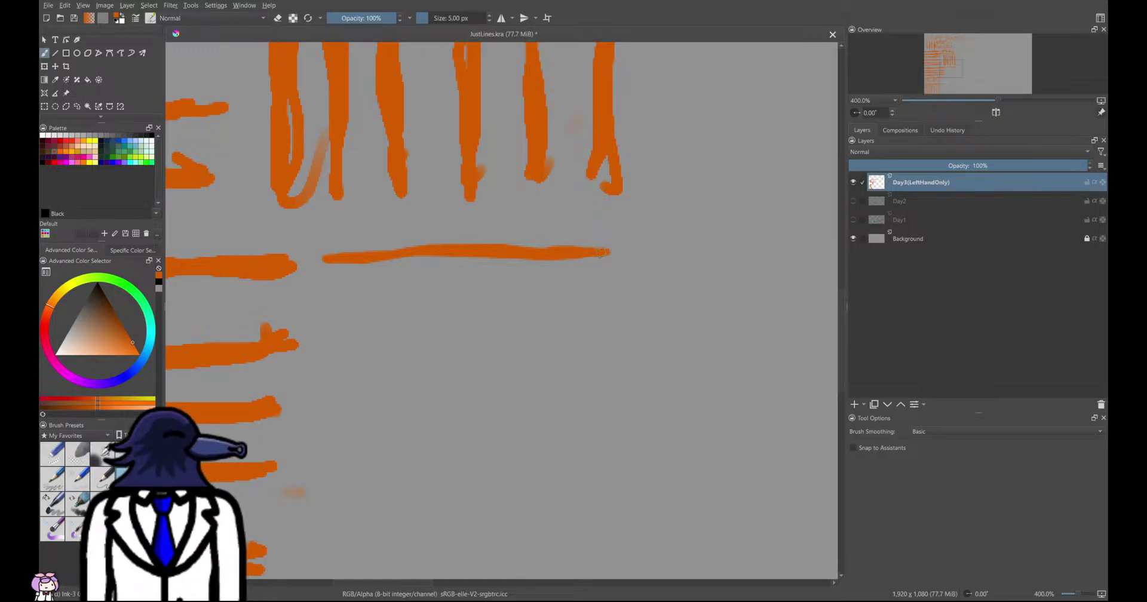
# Paint another retraced horizontal line below the second column's new one, and a third in the gap between them
pyautogui.moveTo(544, 330); pyautogui.dragTo(556, 271, button='middle')
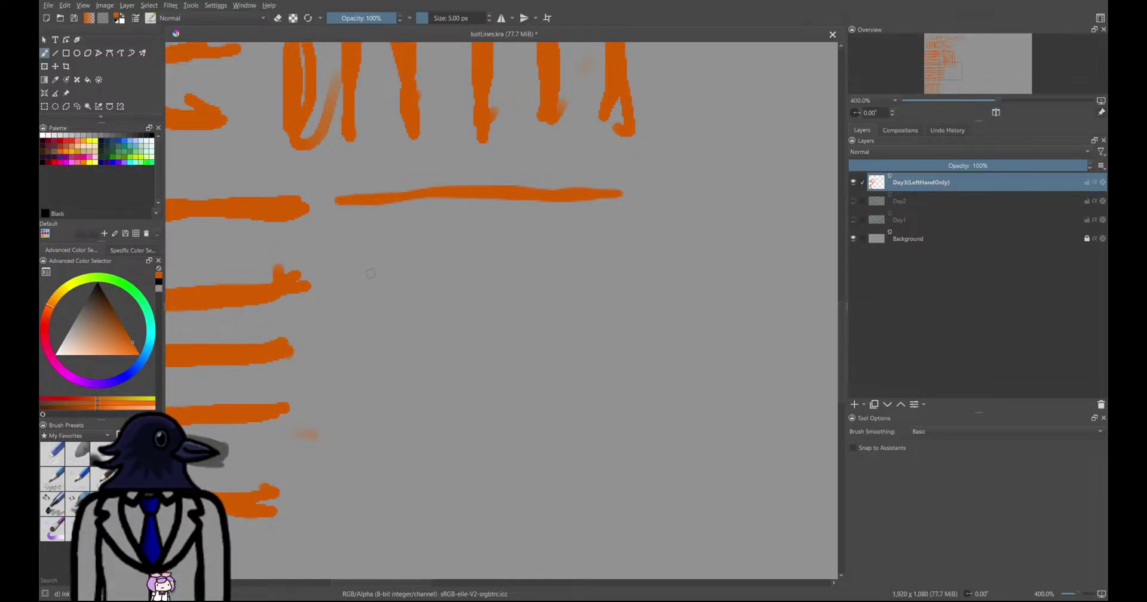
pyautogui.moveTo(337, 274)
pyautogui.mouseDown()
pyautogui.moveTo(417, 285)
pyautogui.moveTo(621, 268)
pyautogui.mouseUp()
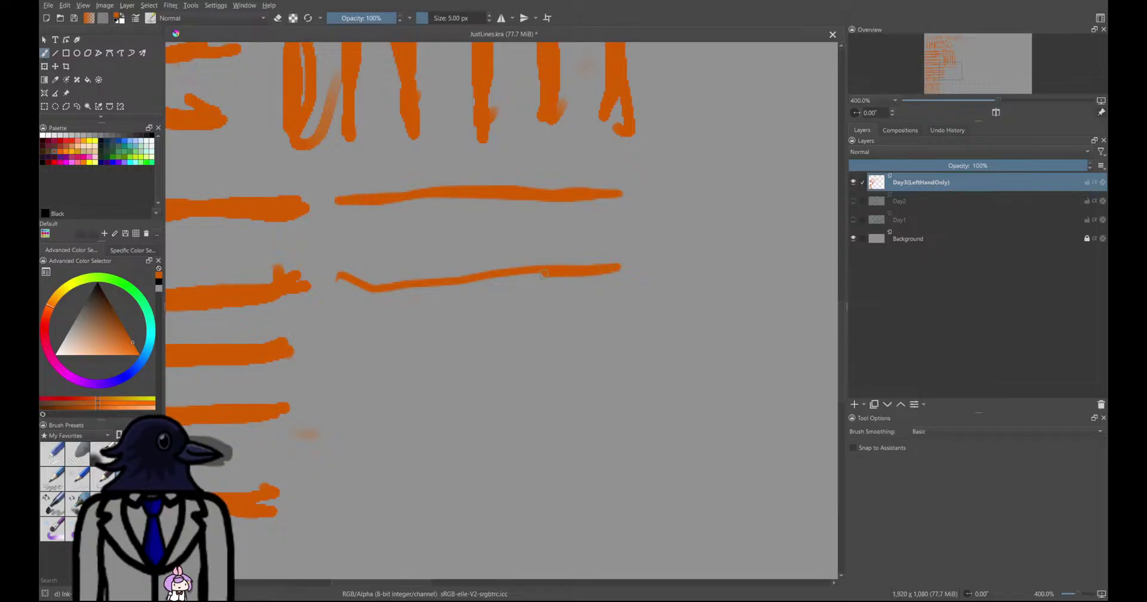
pyautogui.moveTo(343, 288); pyautogui.dragTo(617, 256)
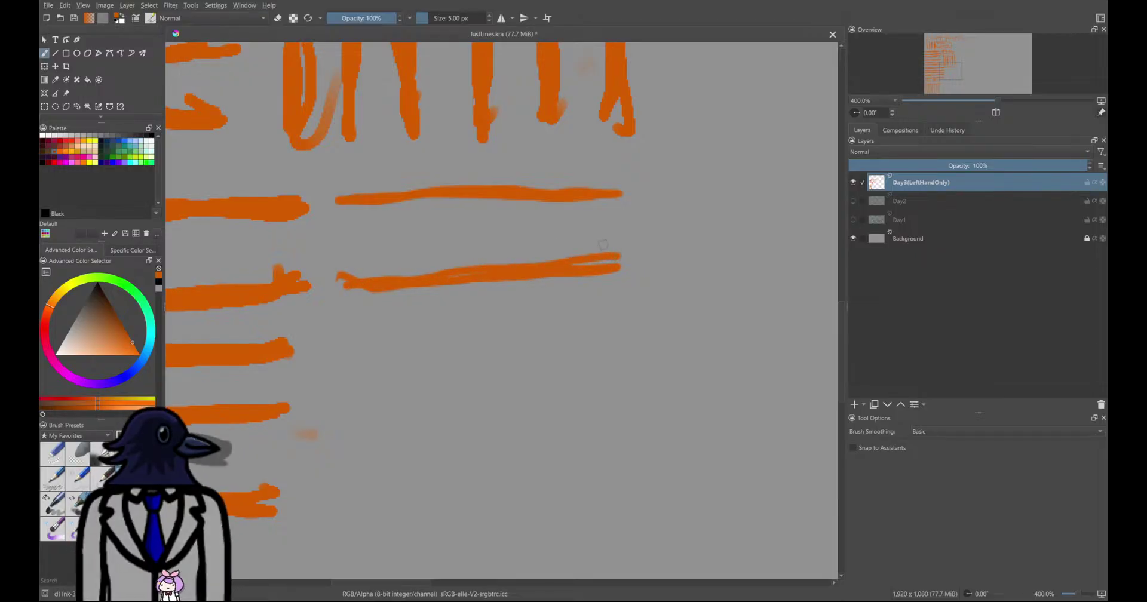
pyautogui.moveTo(333, 241); pyautogui.dragTo(635, 224)
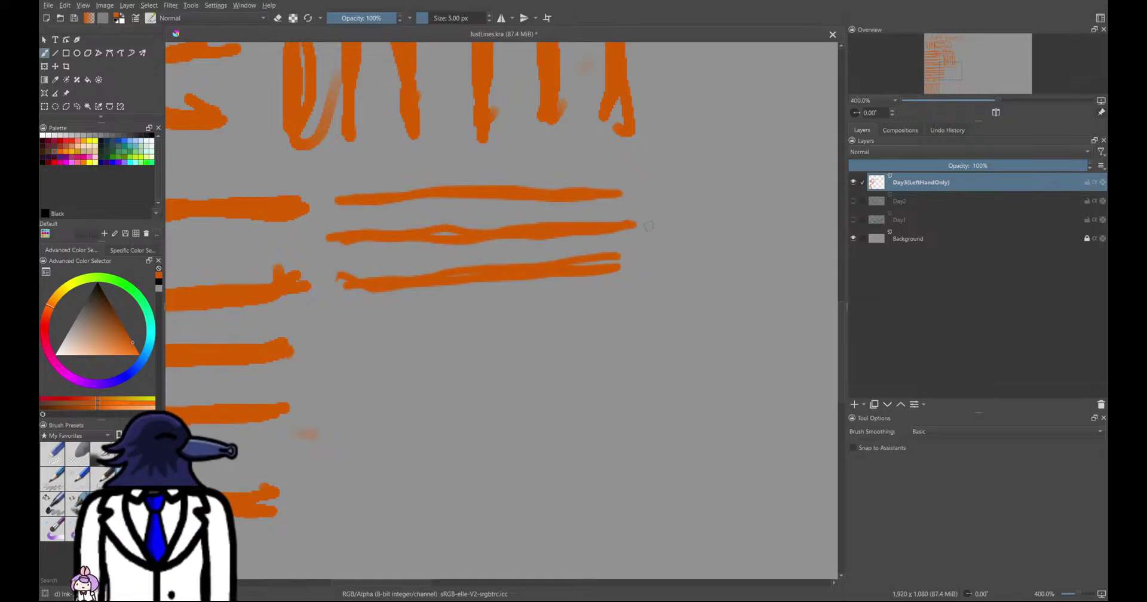
# Add a fourth and a fifth retraced horizontal line below the three in the second column
pyautogui.moveTo(562, 372); pyautogui.dragTo(565, 282, button='middle')
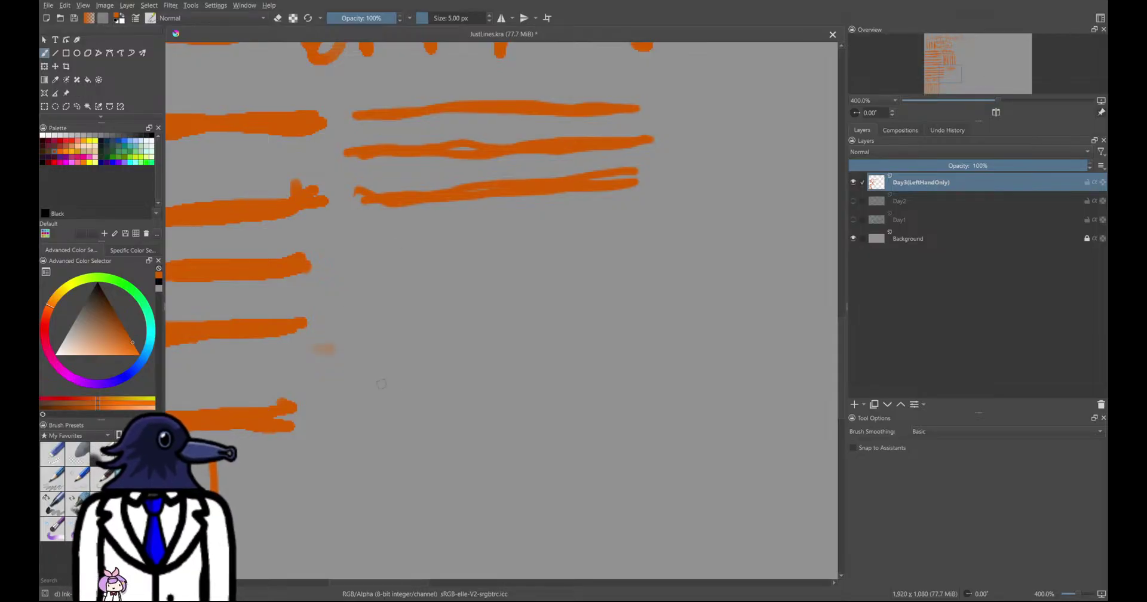
pyautogui.moveTo(345, 251)
pyautogui.mouseDown()
pyautogui.moveTo(621, 253)
pyautogui.moveTo(388, 262)
pyautogui.moveTo(358, 249)
pyautogui.moveTo(636, 254)
pyautogui.mouseUp()
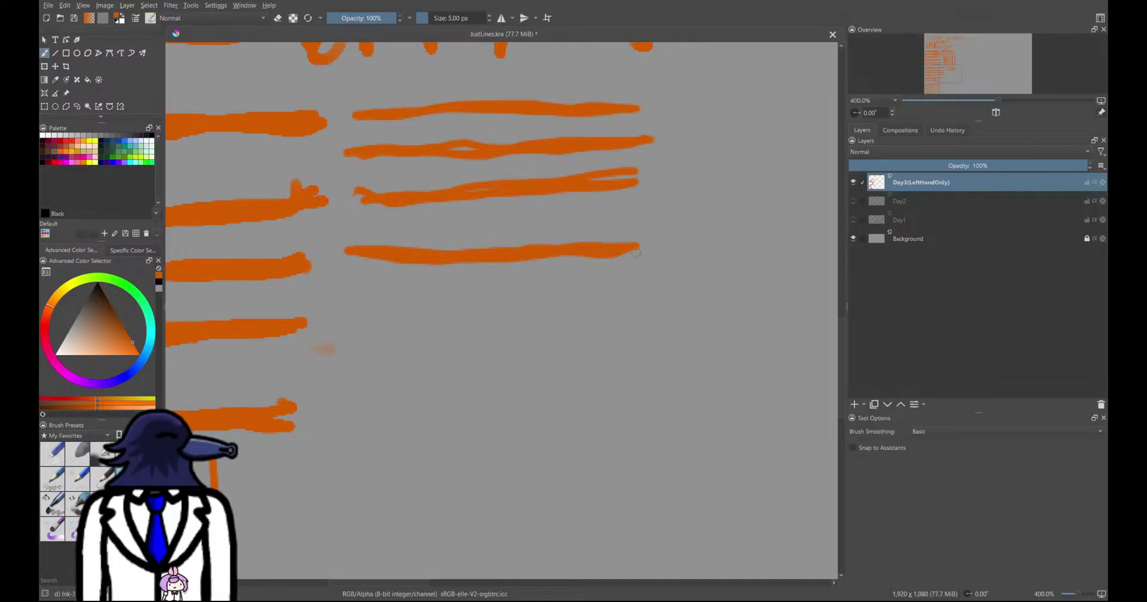
pyautogui.moveTo(344, 323)
pyautogui.mouseDown()
pyautogui.moveTo(641, 315)
pyautogui.moveTo(350, 318)
pyautogui.mouseUp()
pyautogui.moveTo(451, 317)
pyautogui.mouseDown()
pyautogui.moveTo(634, 311)
pyautogui.moveTo(359, 316)
pyautogui.mouseUp()
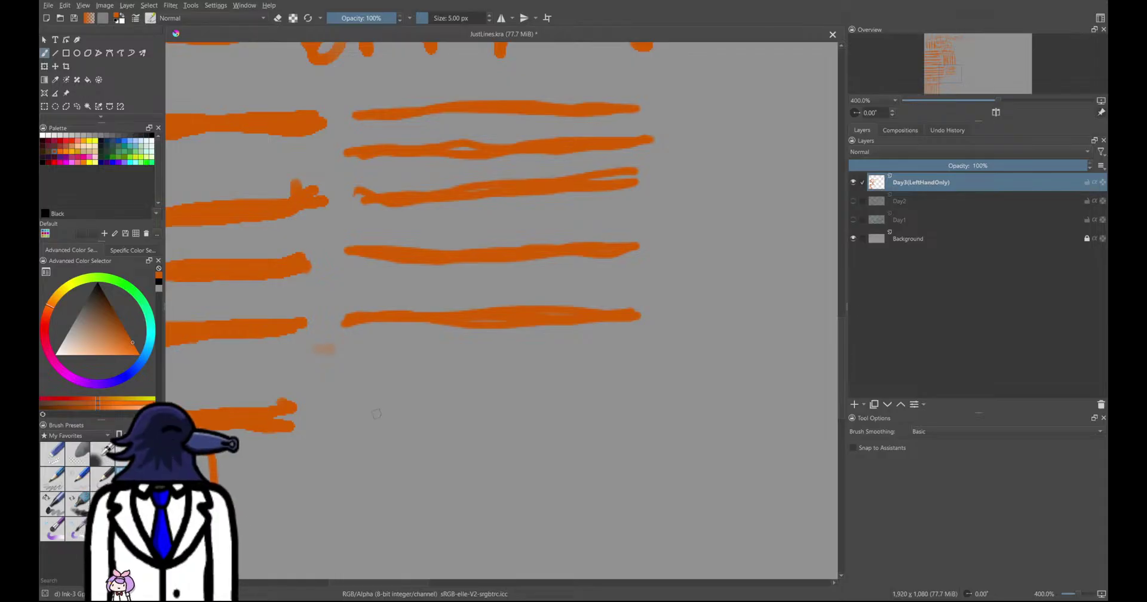
# Paint a sixth horizontal line in the second column, level with the left column's last line, and retrace it
pyautogui.scroll(-4, 379, 379)
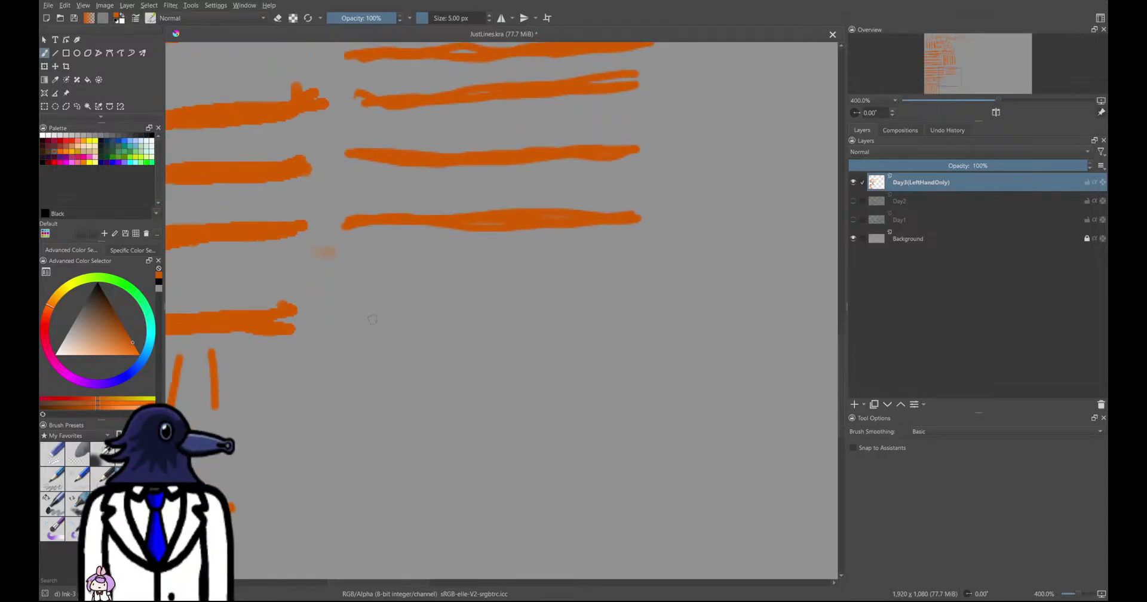
pyautogui.scroll(3, 335, 278)
pyautogui.scroll(-3, 361, 302)
pyautogui.moveTo(399, 332); pyautogui.dragTo(366, 269, button='middle')
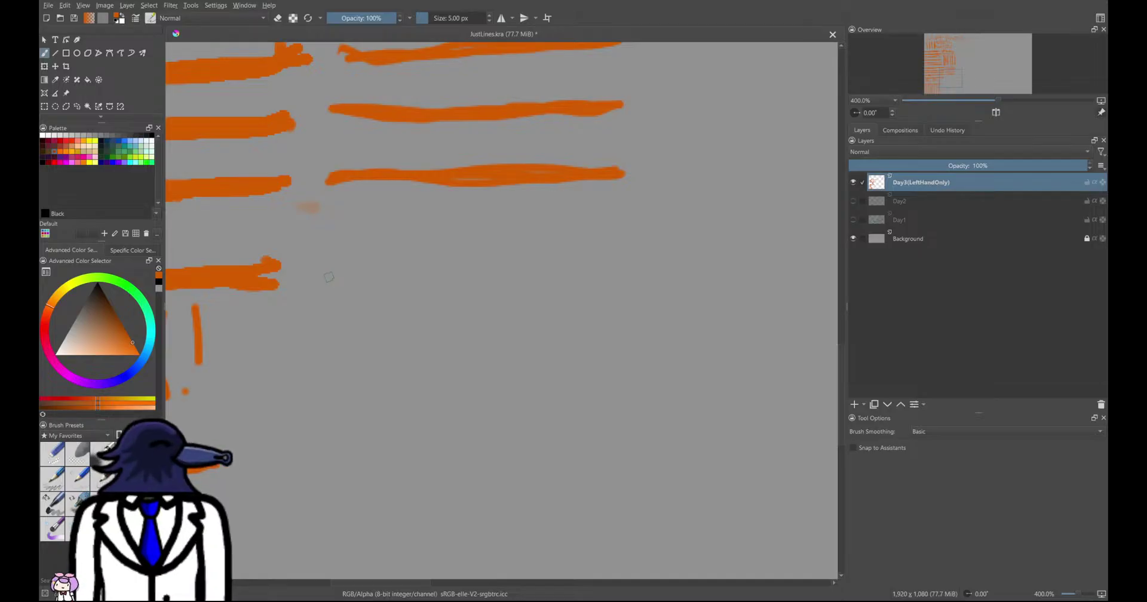
pyautogui.moveTo(311, 274); pyautogui.dragTo(633, 267)
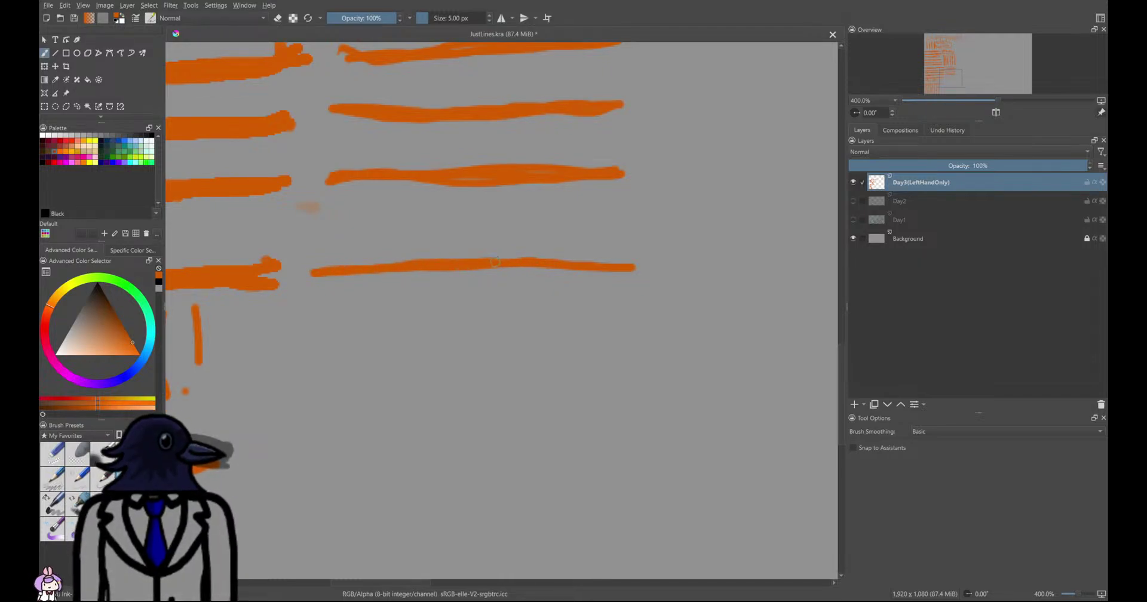
pyautogui.moveTo(621, 267); pyautogui.dragTo(647, 273)
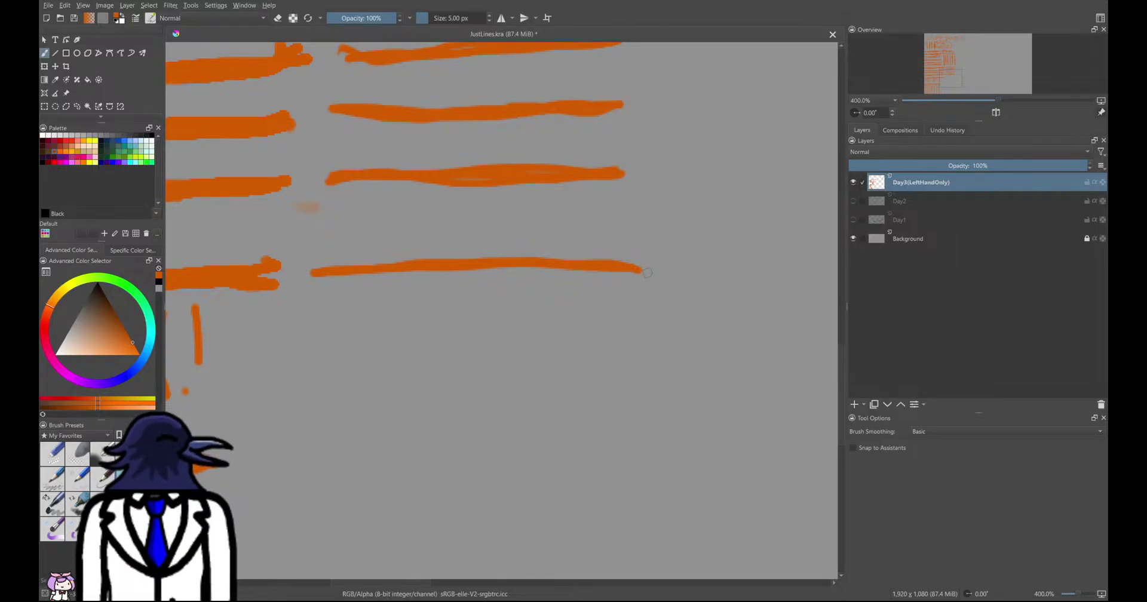
# Draw an arrow pointing up at the second column's lowest horizontal line and handwrite "Good lines" beside it
pyautogui.scroll(-5, 621, 275)
pyautogui.scroll(7, 581, 276)
pyautogui.scroll(-1, 525, 302)
pyautogui.moveTo(702, 293)
pyautogui.mouseDown(button='middle')
pyautogui.moveTo(543, 277)
pyautogui.moveTo(424, 293)
pyautogui.mouseUp(button='middle')
pyautogui.moveTo(402, 303); pyautogui.dragTo(448, 388)
pyautogui.moveTo(389, 351)
pyautogui.mouseDown()
pyautogui.moveTo(400, 303)
pyautogui.moveTo(485, 306)
pyautogui.mouseUp()
pyautogui.moveTo(483, 320); pyautogui.dragTo(453, 283, button='middle')
pyautogui.moveTo(458, 256)
pyautogui.mouseDown()
pyautogui.moveTo(429, 304)
pyautogui.moveTo(531, 334)
pyautogui.moveTo(529, 358)
pyautogui.mouseUp()
pyautogui.click(502, 321)
pyautogui.moveTo(404, 345); pyautogui.dragTo(391, 394)
pyautogui.moveTo(418, 358); pyautogui.dragTo(473, 413)
pyautogui.moveTo(486, 384); pyautogui.dragTo(480, 431)
pyautogui.scroll(-2, 552, 362)
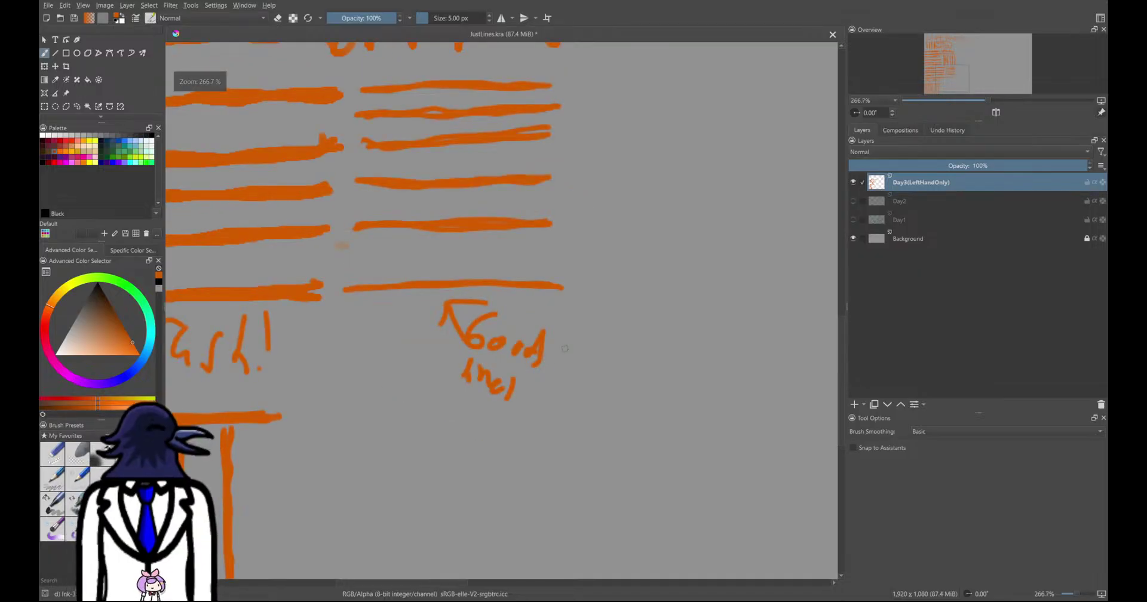
# Handwrite "25mins" just past the end of the second column's lowest horizontal line
pyautogui.scroll(2, 579, 334)
pyautogui.moveTo(580, 319); pyautogui.dragTo(445, 300, button='middle')
pyautogui.moveTo(458, 191)
pyautogui.mouseDown()
pyautogui.moveTo(496, 199)
pyautogui.moveTo(471, 272)
pyautogui.mouseUp()
pyautogui.moveTo(514, 223)
pyautogui.mouseDown()
pyautogui.moveTo(467, 268)
pyautogui.moveTo(569, 238)
pyautogui.mouseUp()
pyautogui.moveTo(526, 266)
pyautogui.mouseDown()
pyautogui.moveTo(588, 289)
pyautogui.moveTo(579, 337)
pyautogui.moveTo(632, 338)
pyautogui.moveTo(654, 365)
pyautogui.mouseUp()
pyautogui.click(600, 285)
# Paint and retrace a short vertical line in the empty space just past the "New Brush!" label
pyautogui.scroll(-4, 565, 349)
pyautogui.moveTo(557, 346); pyautogui.dragTo(560, 313, button='middle')
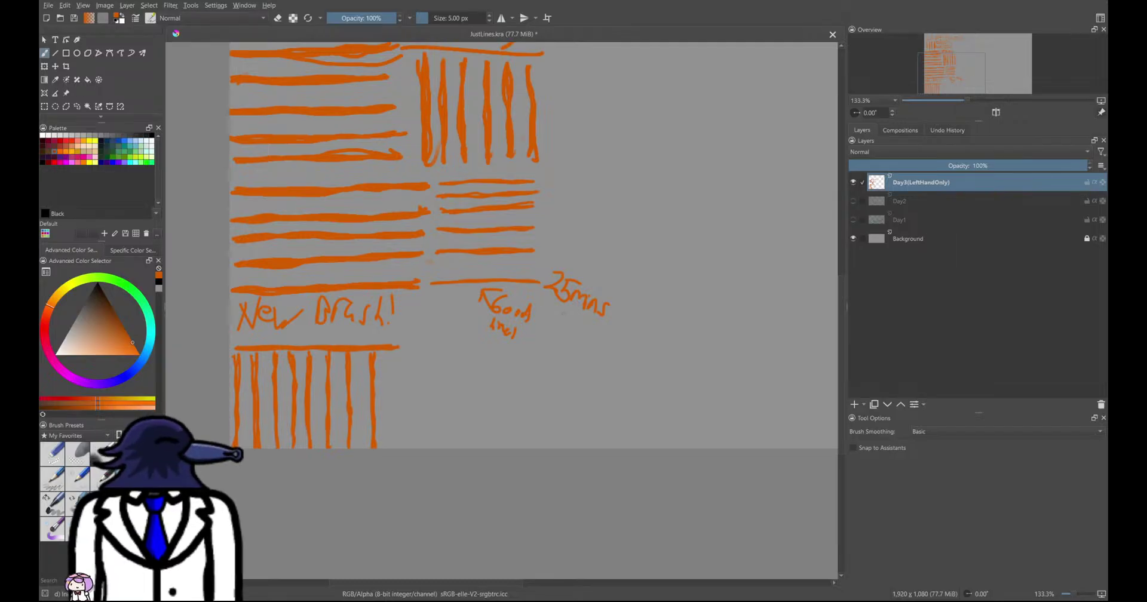
pyautogui.scroll(2, 439, 363)
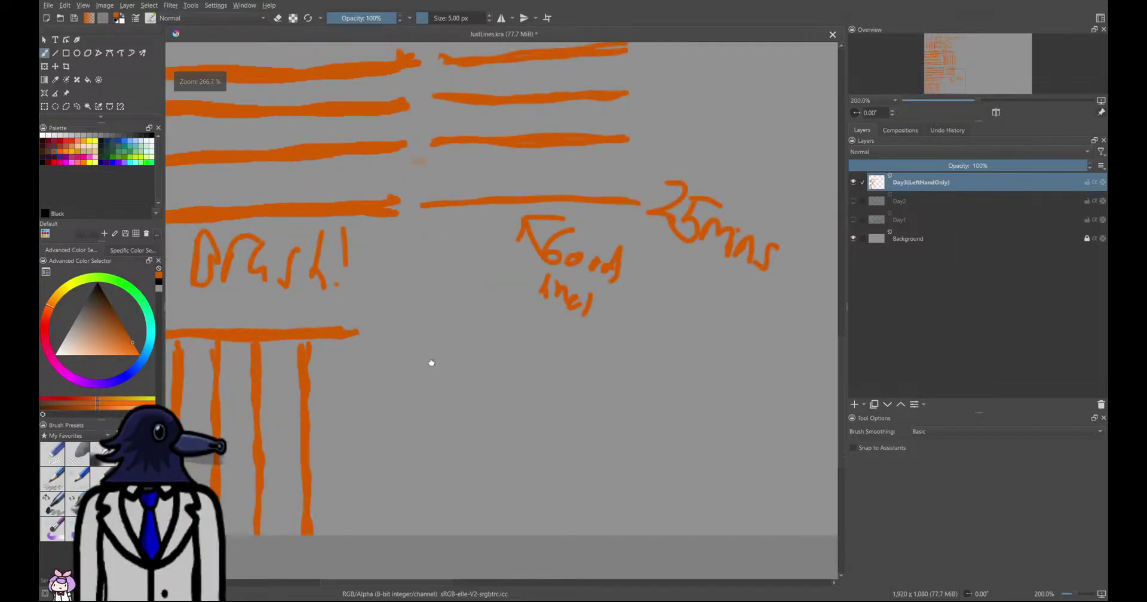
pyautogui.moveTo(436, 363); pyautogui.dragTo(402, 319, button='middle')
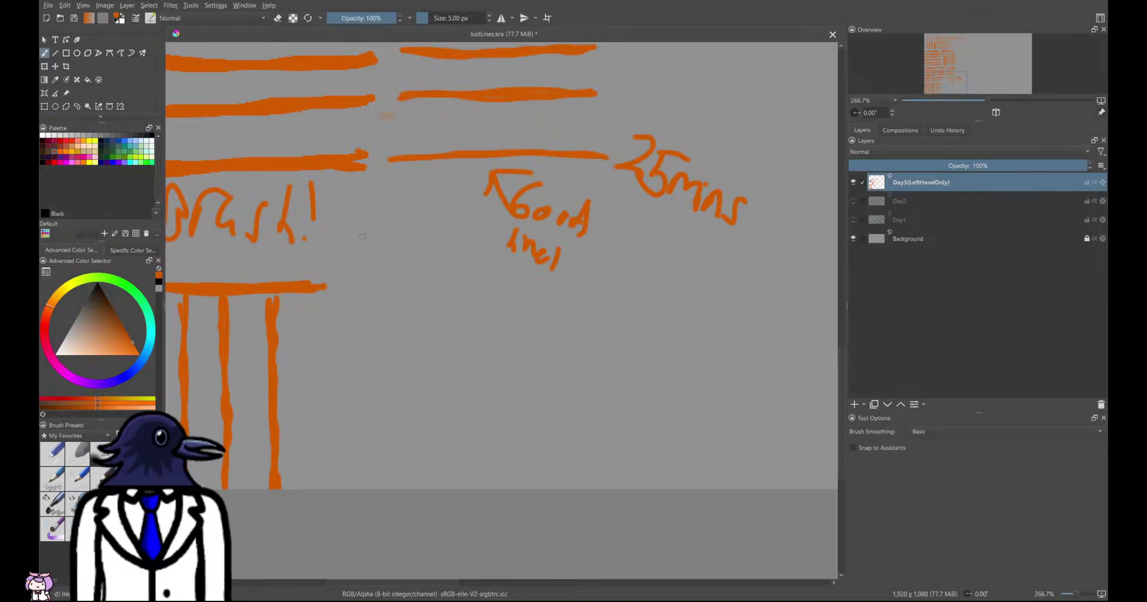
pyautogui.moveTo(346, 216)
pyautogui.mouseDown()
pyautogui.moveTo(347, 343)
pyautogui.moveTo(346, 246)
pyautogui.mouseUp()
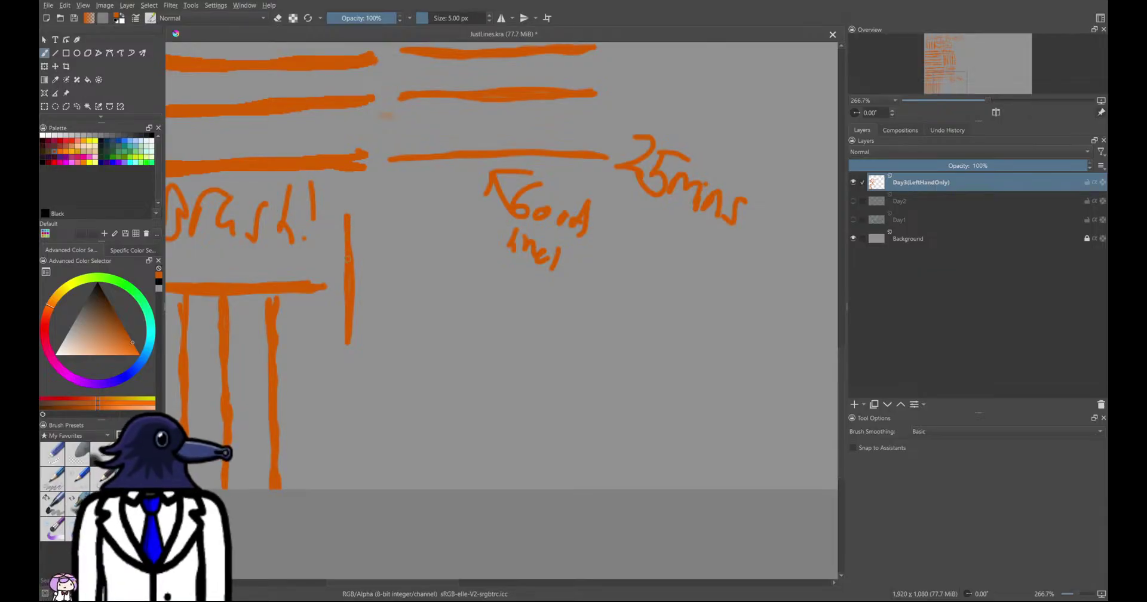
pyautogui.moveTo(347, 288); pyautogui.dragTo(347, 304)
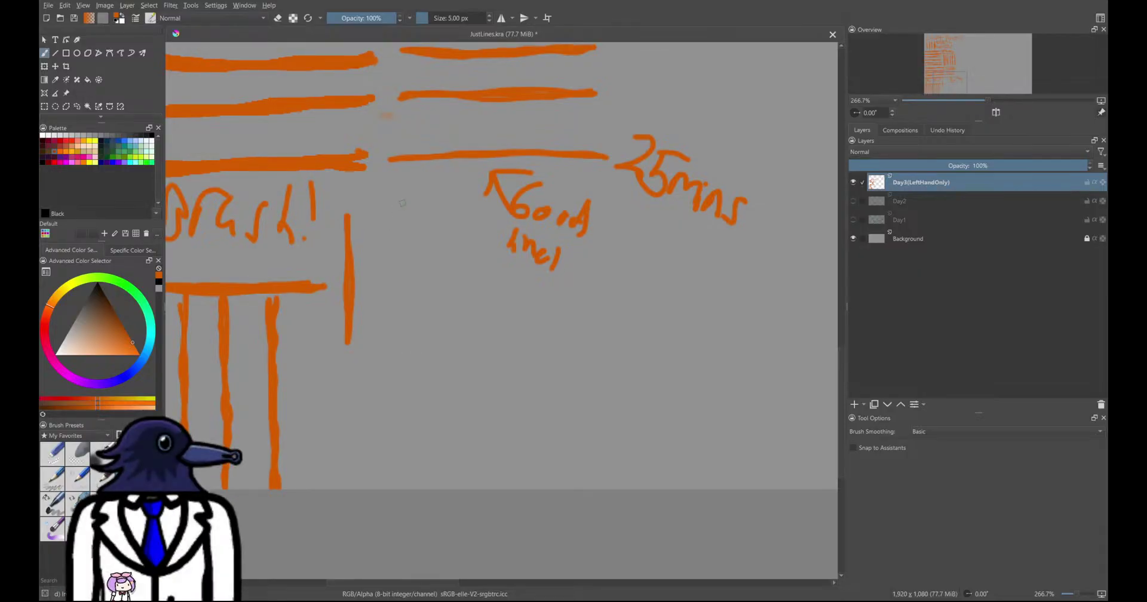
# Add a second, third and fourth retraced vertical line between the short vertical line and the "Good lines" note
pyautogui.moveTo(377, 181)
pyautogui.mouseDown()
pyautogui.moveTo(384, 352)
pyautogui.moveTo(387, 184)
pyautogui.mouseUp()
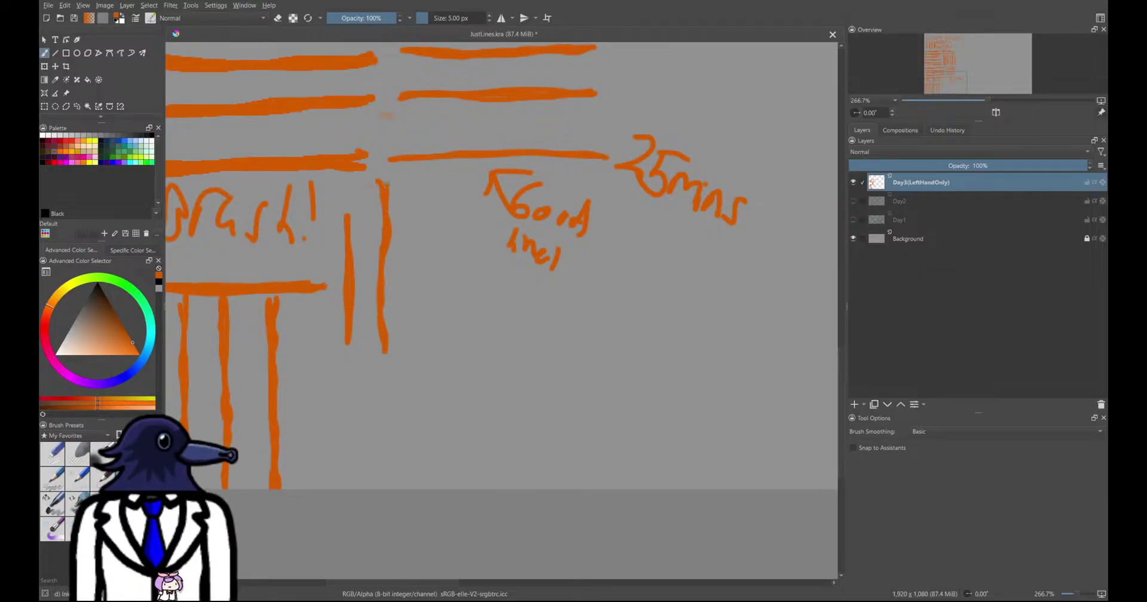
pyautogui.moveTo(386, 236); pyautogui.dragTo(385, 322)
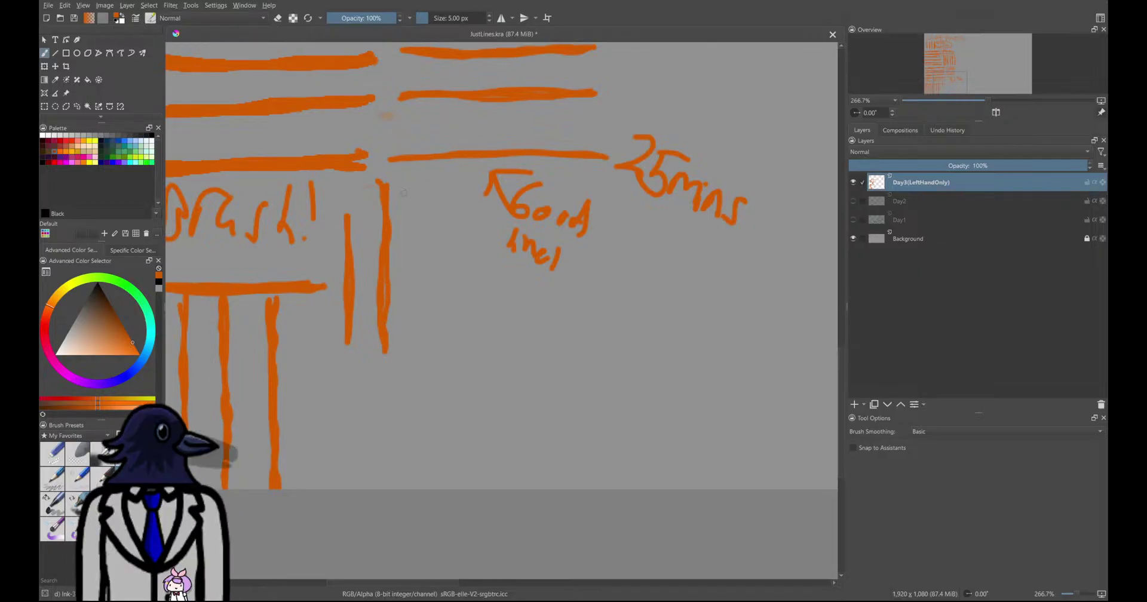
pyautogui.moveTo(416, 186)
pyautogui.mouseDown()
pyautogui.moveTo(420, 364)
pyautogui.moveTo(421, 187)
pyautogui.mouseUp()
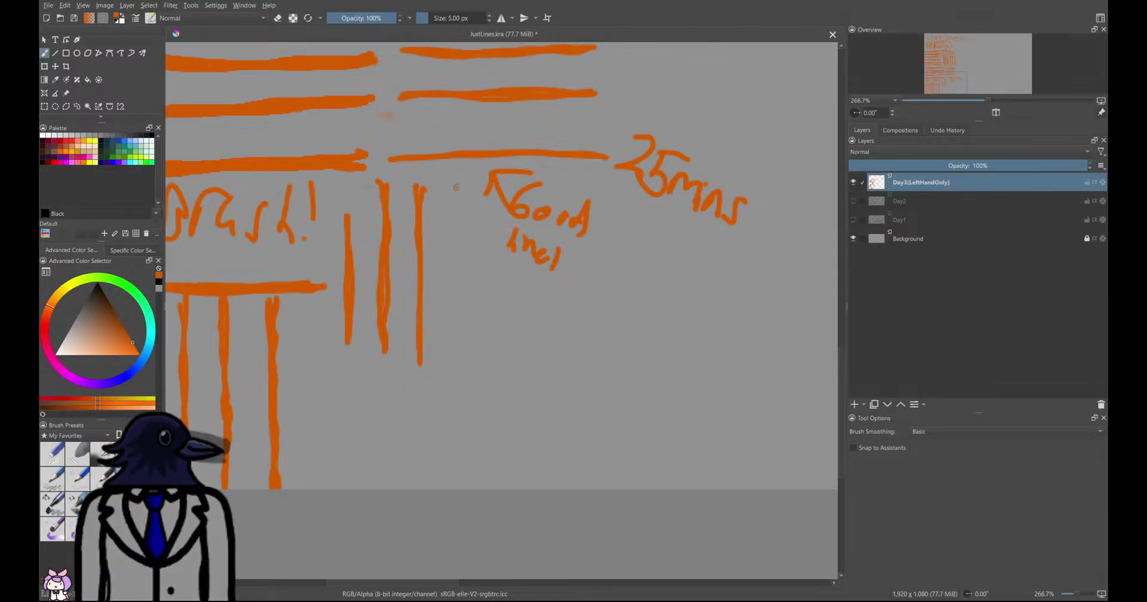
pyautogui.moveTo(456, 189)
pyautogui.mouseDown()
pyautogui.moveTo(459, 376)
pyautogui.moveTo(451, 322)
pyautogui.mouseUp()
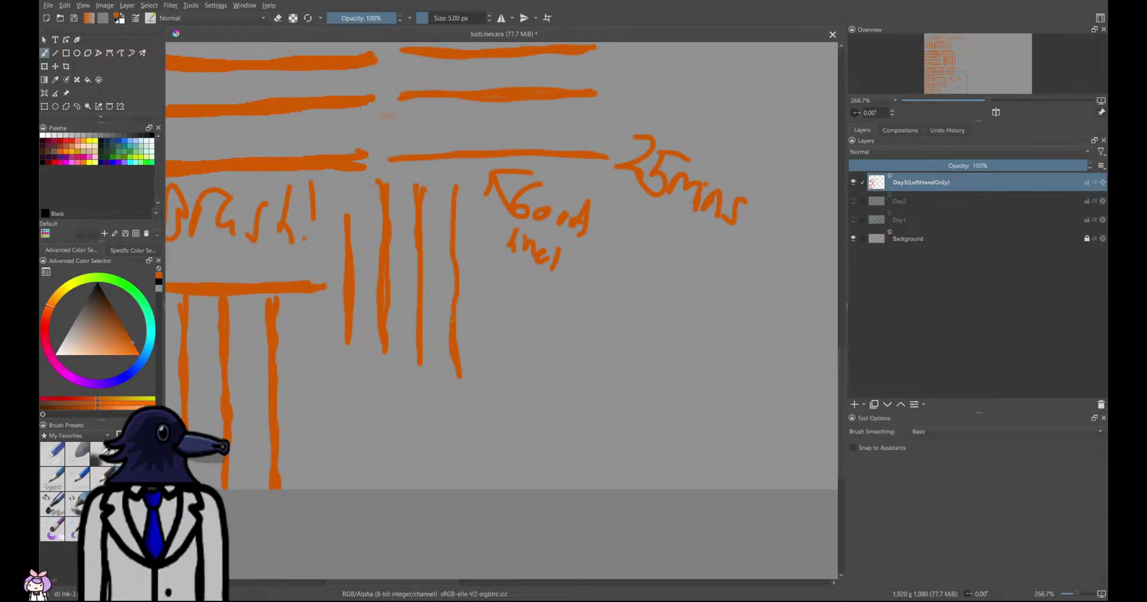
# Finish retracing the fourth short vertical line, then paint three horizontal lines stacked below the four short verticals, retracing them
pyautogui.moveTo(456, 265); pyautogui.dragTo(460, 176)
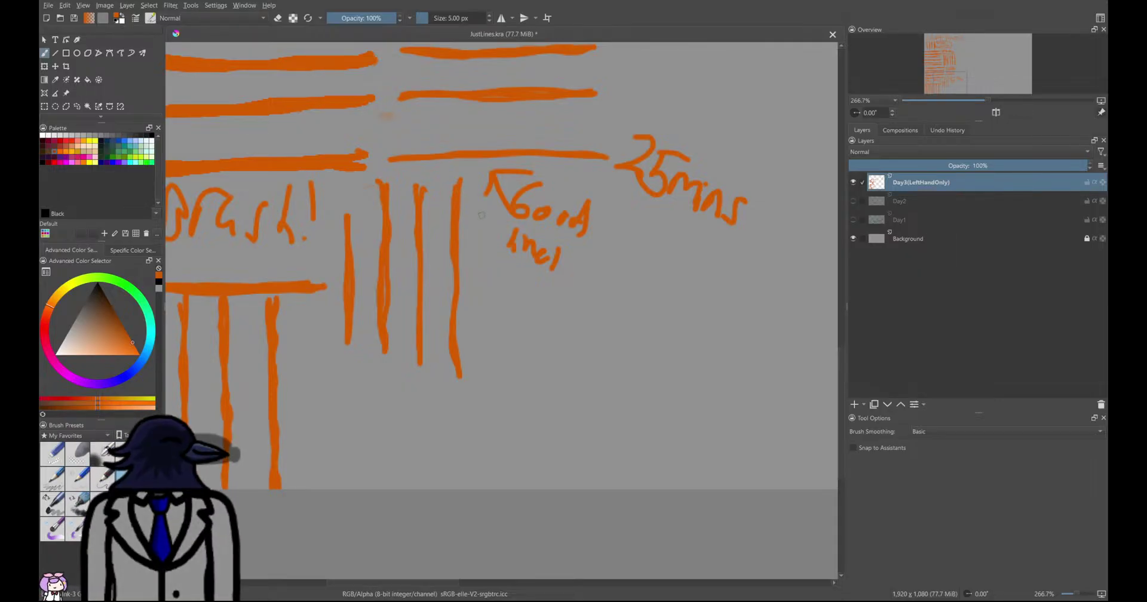
pyautogui.moveTo(460, 387); pyautogui.dragTo(483, 303, button='middle')
pyautogui.scroll(2, 397, 321)
pyautogui.moveTo(392, 321); pyautogui.dragTo(405, 288, button='middle')
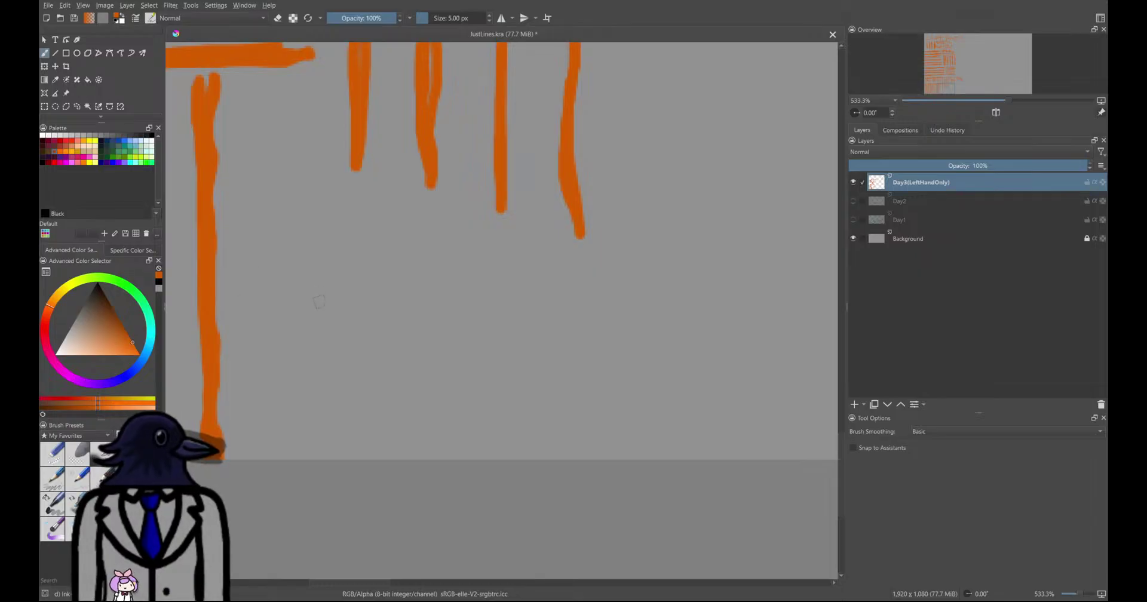
pyautogui.moveTo(263, 261)
pyautogui.mouseDown()
pyautogui.moveTo(680, 257)
pyautogui.moveTo(592, 245)
pyautogui.moveTo(256, 264)
pyautogui.moveTo(359, 269)
pyautogui.moveTo(441, 246)
pyautogui.moveTo(570, 241)
pyautogui.moveTo(660, 246)
pyautogui.moveTo(687, 261)
pyautogui.mouseUp()
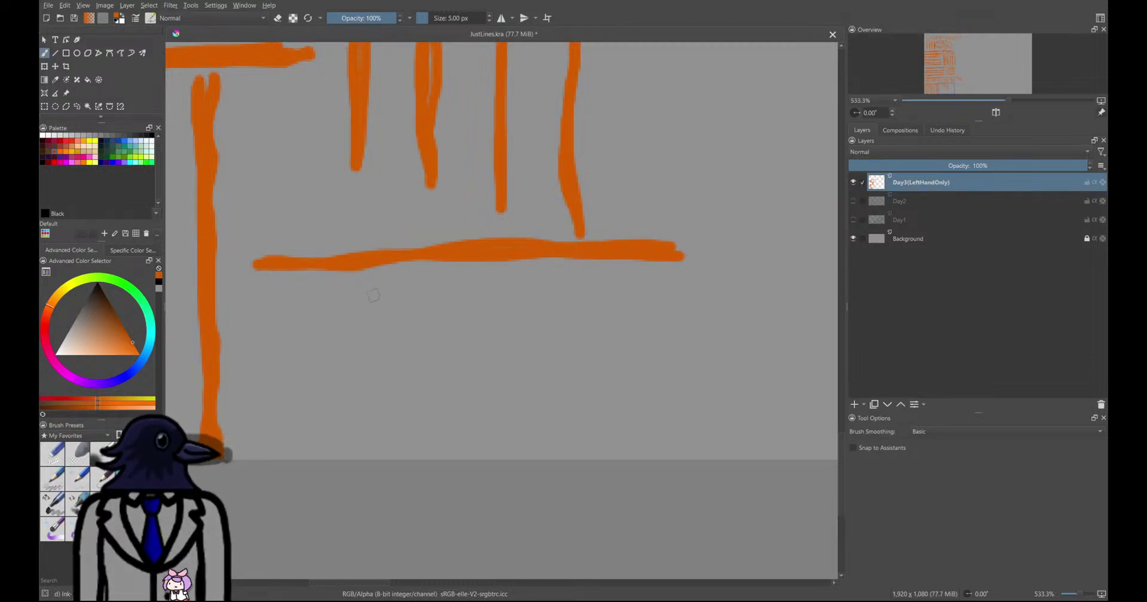
pyautogui.moveTo(257, 335)
pyautogui.mouseDown()
pyautogui.moveTo(670, 330)
pyautogui.moveTo(258, 334)
pyautogui.mouseUp()
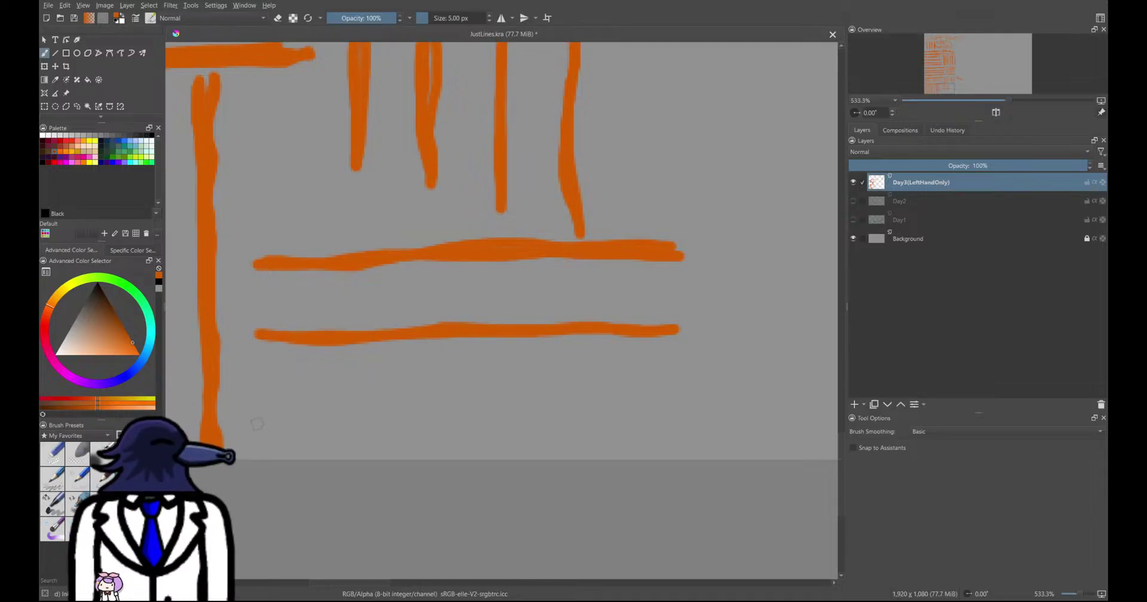
pyautogui.moveTo(241, 415); pyautogui.dragTo(694, 394)
pyautogui.moveTo(624, 395); pyautogui.dragTo(285, 408)
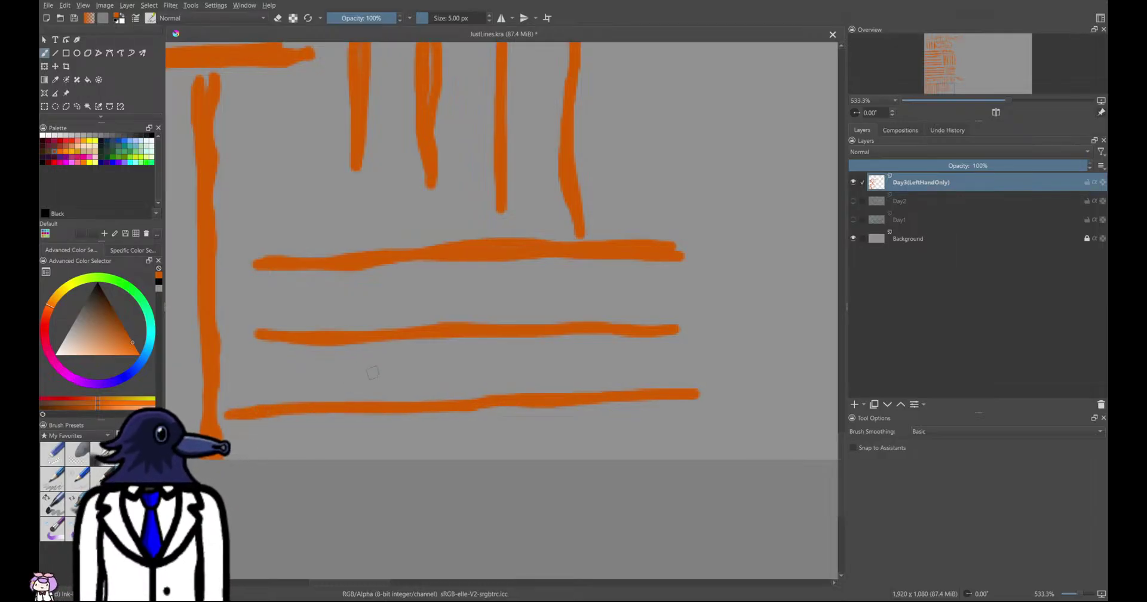
# Draw a curved dividing line from the canvas's upper edge around "Left Hand" down to the end of the line under "Wrist Only"
pyautogui.scroll(-5, 361, 380)
pyautogui.scroll(3, 520, 298)
pyautogui.moveTo(520, 298)
pyautogui.mouseDown(button='middle')
pyautogui.moveTo(435, 274)
pyautogui.moveTo(404, 244)
pyautogui.mouseUp(button='middle')
pyautogui.moveTo(403, 301)
pyautogui.mouseDown(button='middle')
pyautogui.moveTo(354, 305)
pyautogui.moveTo(446, 202)
pyautogui.mouseUp(button='middle')
pyautogui.rightClick(471, 192)
pyautogui.click(318, 257)
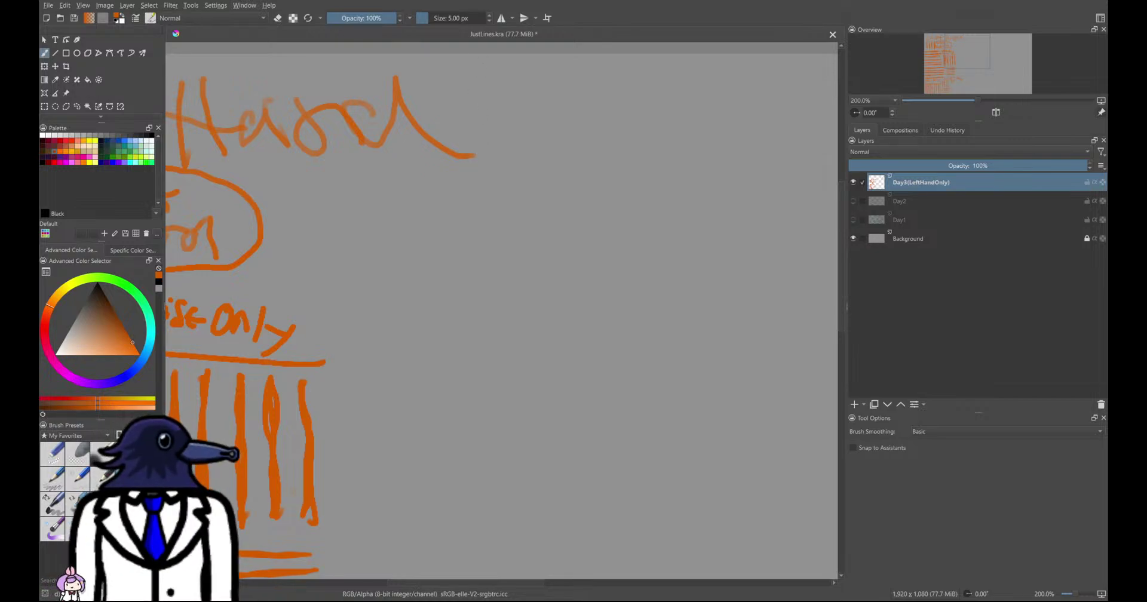
pyautogui.moveTo(484, 59)
pyautogui.mouseDown()
pyautogui.moveTo(503, 103)
pyautogui.moveTo(489, 169)
pyautogui.moveTo(445, 188)
pyautogui.moveTo(320, 205)
pyautogui.moveTo(309, 242)
pyautogui.moveTo(327, 359)
pyautogui.mouseUp()
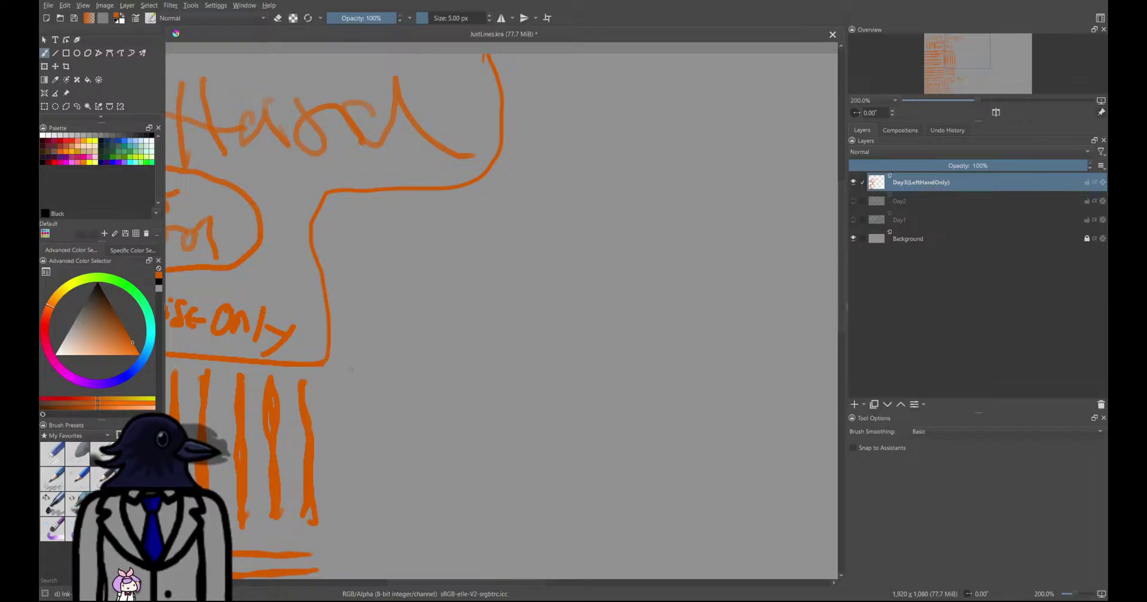
# Handwrite "Whole Arm" in the empty upper-right corner of the canvas
pyautogui.keyDown('ctrl'); pyautogui.scroll(-6, 351, 369); pyautogui.keyUp('ctrl')
pyautogui.moveTo(753, 308); pyautogui.dragTo(565, 292, button='middle')
pyautogui.keyDown('ctrl'); pyautogui.scroll(6, 565, 292); pyautogui.keyUp('ctrl')
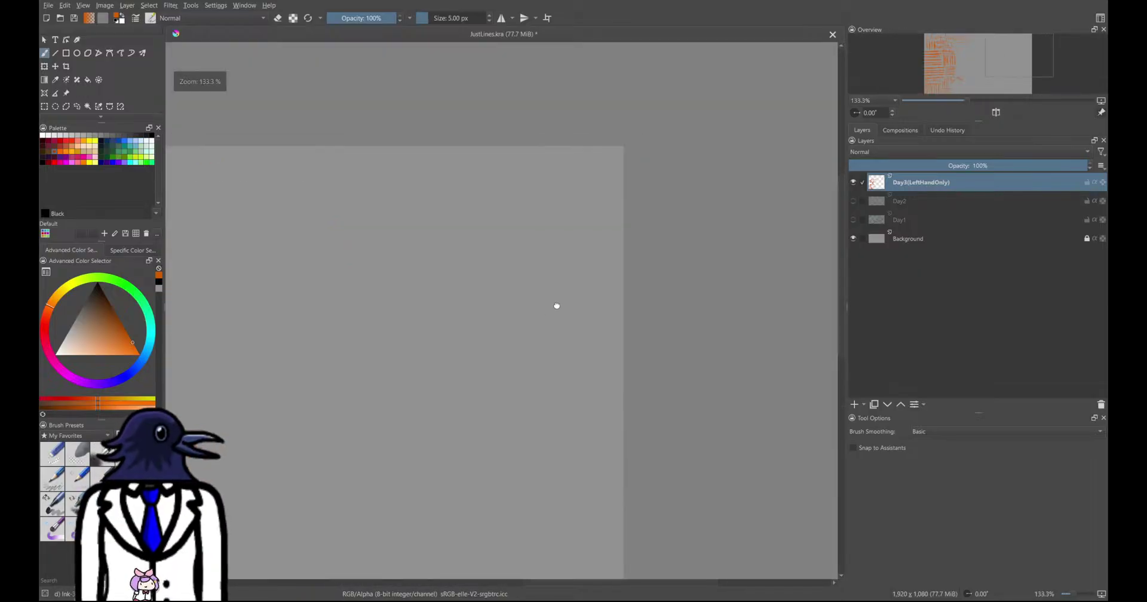
pyautogui.scroll(1, 463, 217)
pyautogui.moveTo(544, 191); pyautogui.dragTo(495, 243, button='middle')
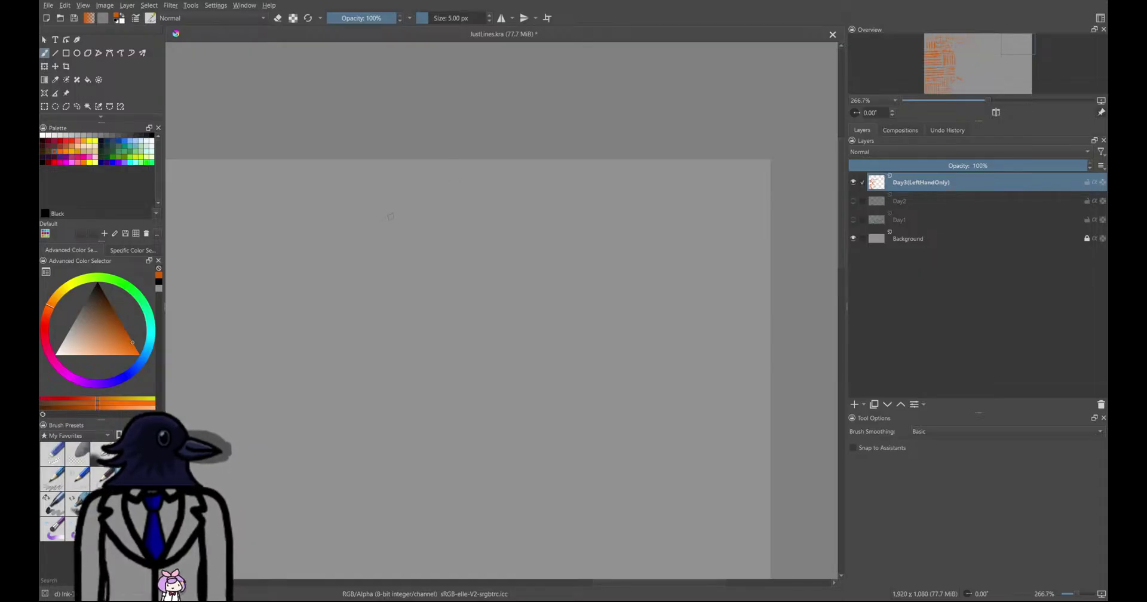
pyautogui.moveTo(365, 192)
pyautogui.mouseDown()
pyautogui.moveTo(387, 227)
pyautogui.moveTo(396, 209)
pyautogui.moveTo(413, 242)
pyautogui.moveTo(423, 192)
pyautogui.moveTo(436, 216)
pyautogui.moveTo(455, 203)
pyautogui.moveTo(470, 244)
pyautogui.mouseUp()
pyautogui.moveTo(495, 204)
pyautogui.mouseDown()
pyautogui.moveTo(525, 242)
pyautogui.moveTo(559, 196)
pyautogui.moveTo(582, 234)
pyautogui.moveTo(644, 224)
pyautogui.moveTo(648, 236)
pyautogui.moveTo(647, 195)
pyautogui.moveTo(682, 216)
pyautogui.moveTo(671, 244)
pyautogui.mouseUp()
pyautogui.moveTo(689, 189)
pyautogui.mouseDown()
pyautogui.moveTo(721, 205)
pyautogui.moveTo(734, 263)
pyautogui.mouseUp()
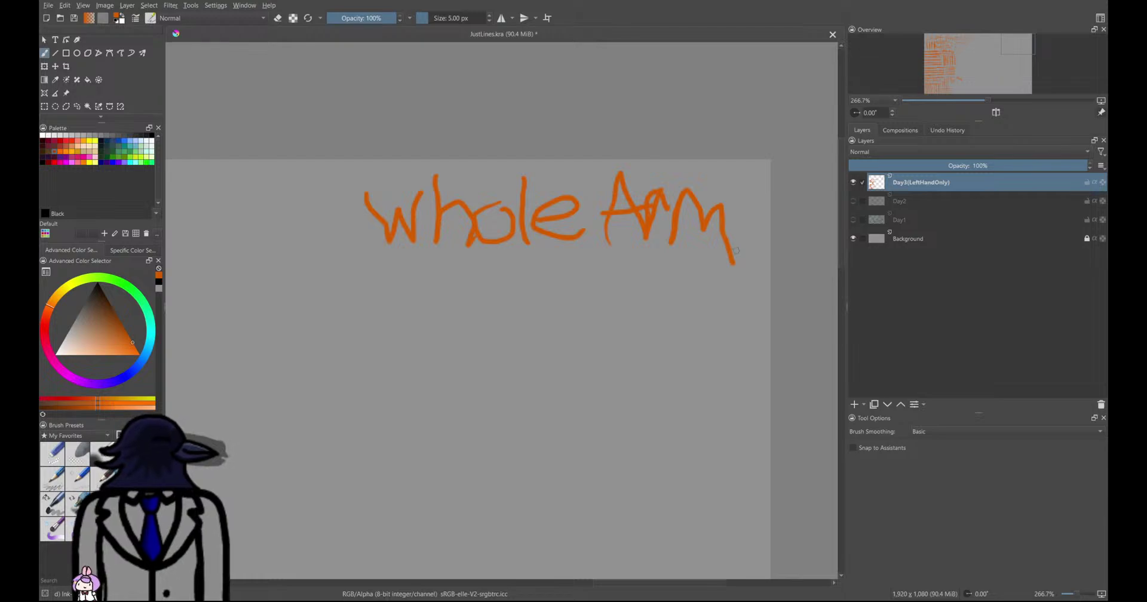
# Handwrite a smaller "Whole Arm" directly beneath the first one, undoing and redrawing the misshapen letters after "Wh"
pyautogui.moveTo(366, 273)
pyautogui.mouseDown()
pyautogui.moveTo(385, 304)
pyautogui.moveTo(397, 304)
pyautogui.moveTo(407, 266)
pyautogui.moveTo(416, 298)
pyautogui.moveTo(438, 308)
pyautogui.moveTo(445, 283)
pyautogui.moveTo(460, 303)
pyautogui.moveTo(461, 294)
pyautogui.mouseUp()
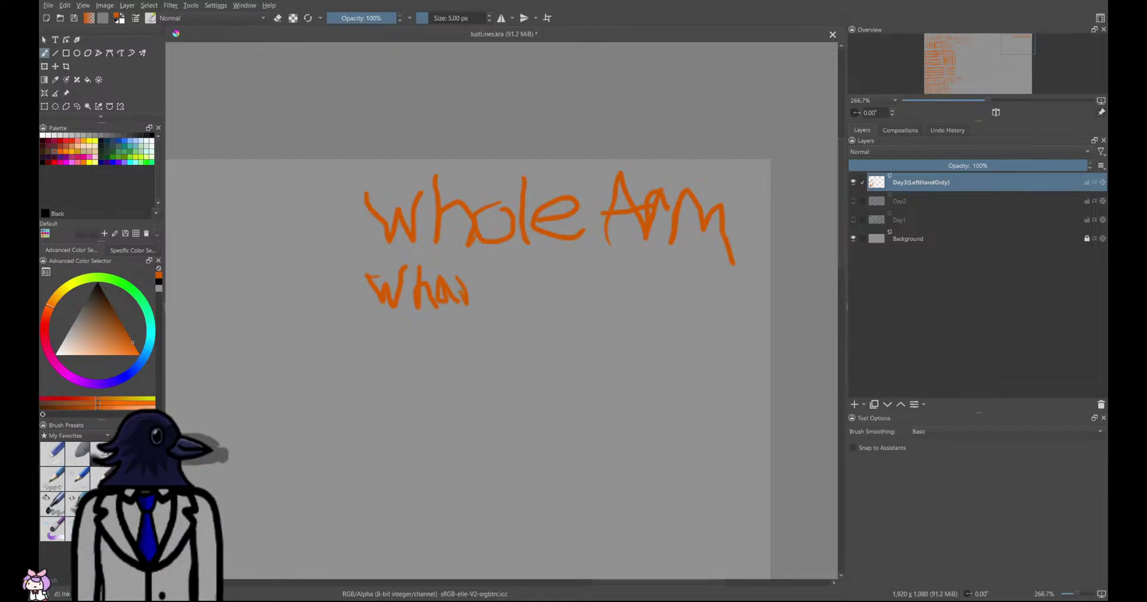
pyautogui.hotkey('ctrl', 'z')
pyautogui.hotkey('ctrl', 'z')
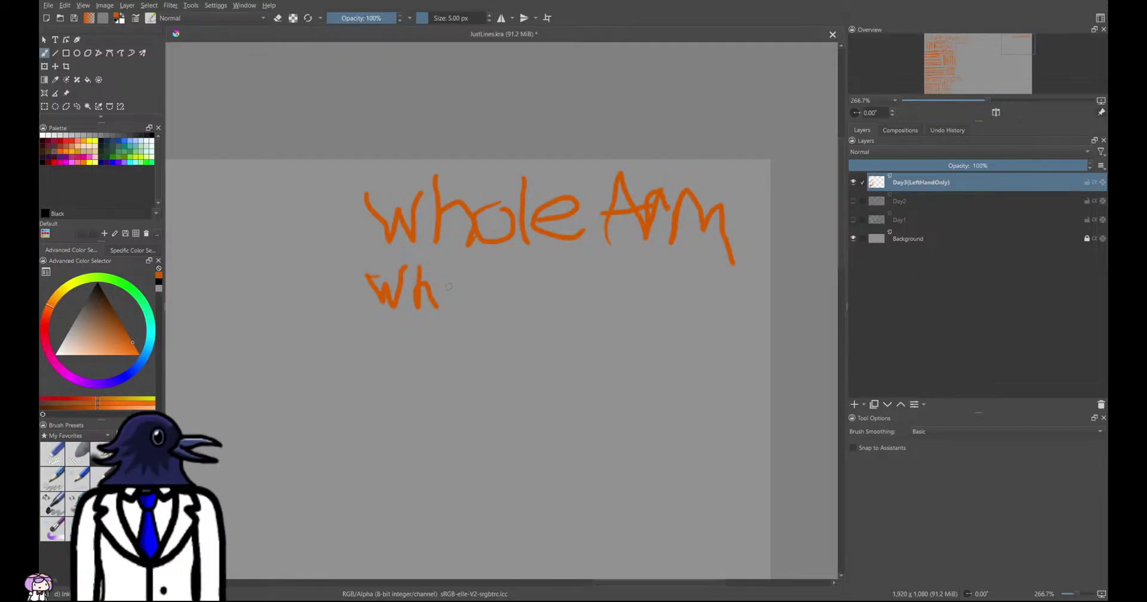
pyautogui.moveTo(454, 283)
pyautogui.mouseDown()
pyautogui.moveTo(476, 317)
pyautogui.moveTo(542, 278)
pyautogui.moveTo(565, 291)
pyautogui.moveTo(566, 276)
pyautogui.mouseUp()
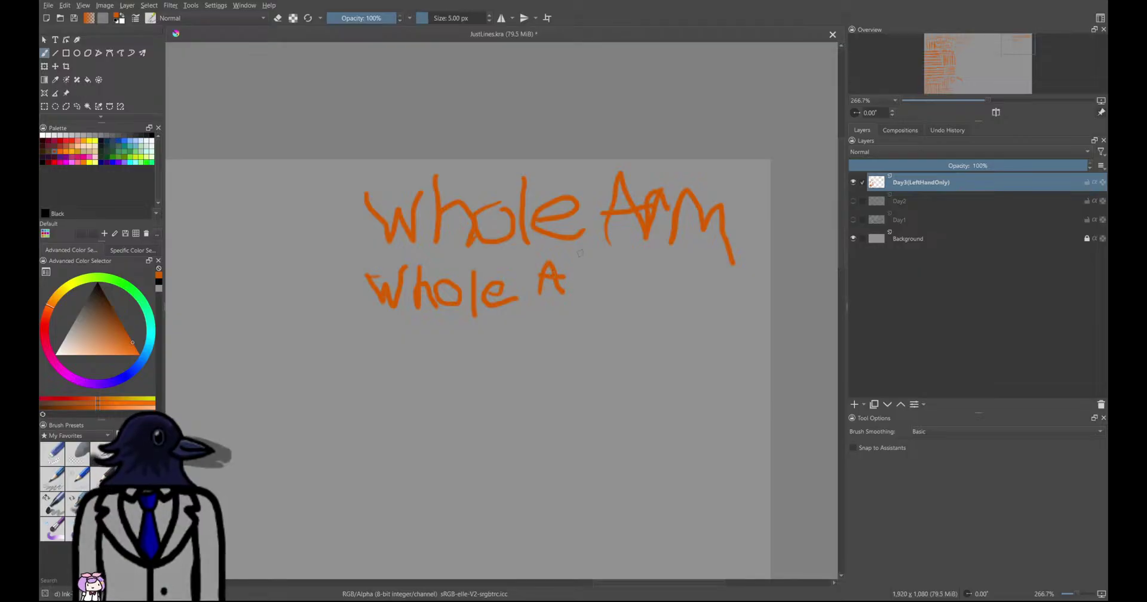
pyautogui.moveTo(573, 274)
pyautogui.mouseDown()
pyautogui.moveTo(576, 291)
pyautogui.moveTo(606, 258)
pyautogui.mouseUp()
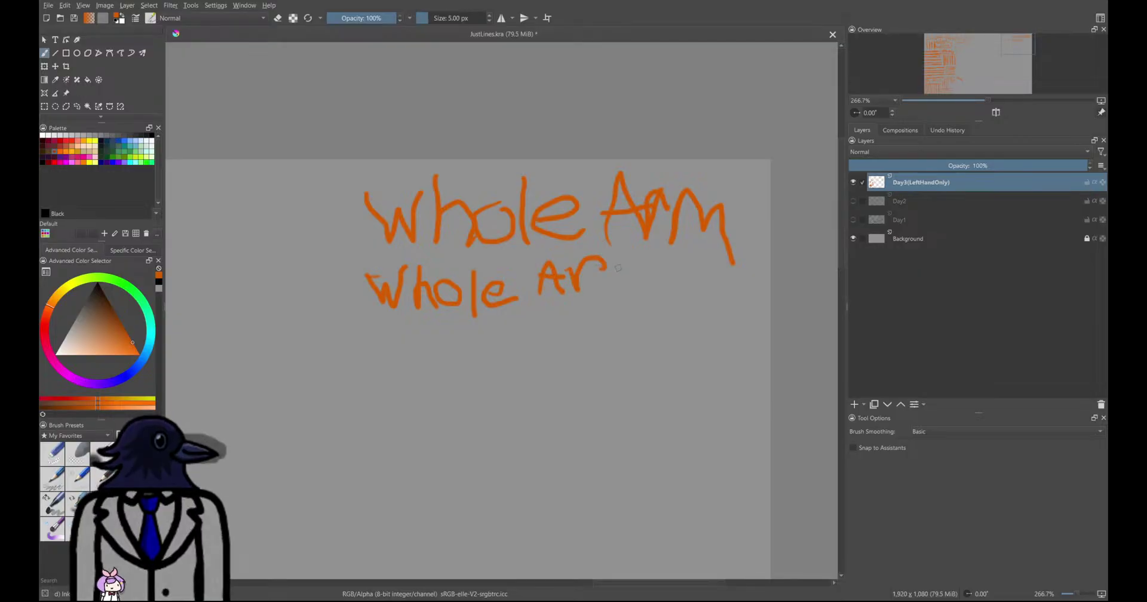
pyautogui.moveTo(602, 297)
pyautogui.mouseDown()
pyautogui.moveTo(606, 270)
pyautogui.moveTo(628, 266)
pyautogui.moveTo(643, 295)
pyautogui.mouseUp()
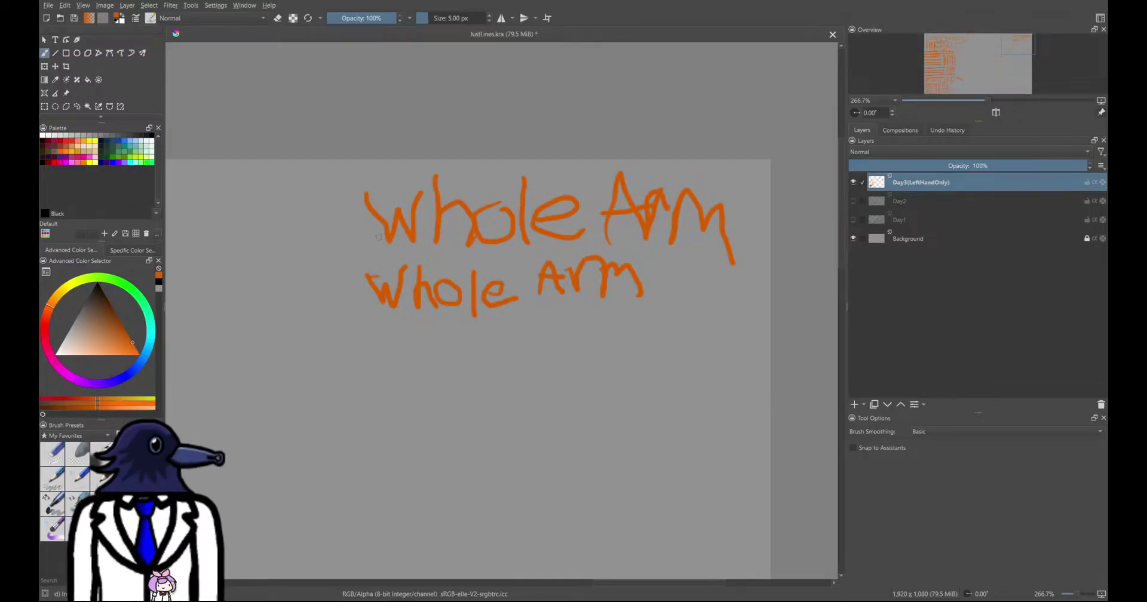
# Paint and retrace two horizontal lines, one above the other, just outside the dividing curve beside "Wrist Only"
pyautogui.moveTo(278, 311); pyautogui.dragTo(475, 281, button='middle')
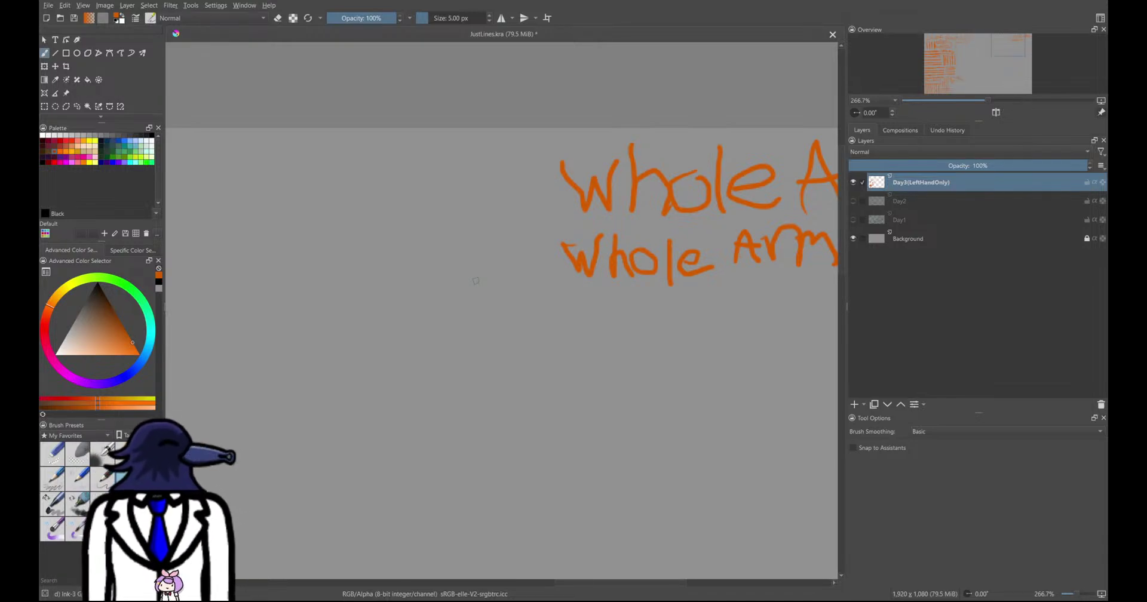
pyautogui.scroll(-2, 508, 206)
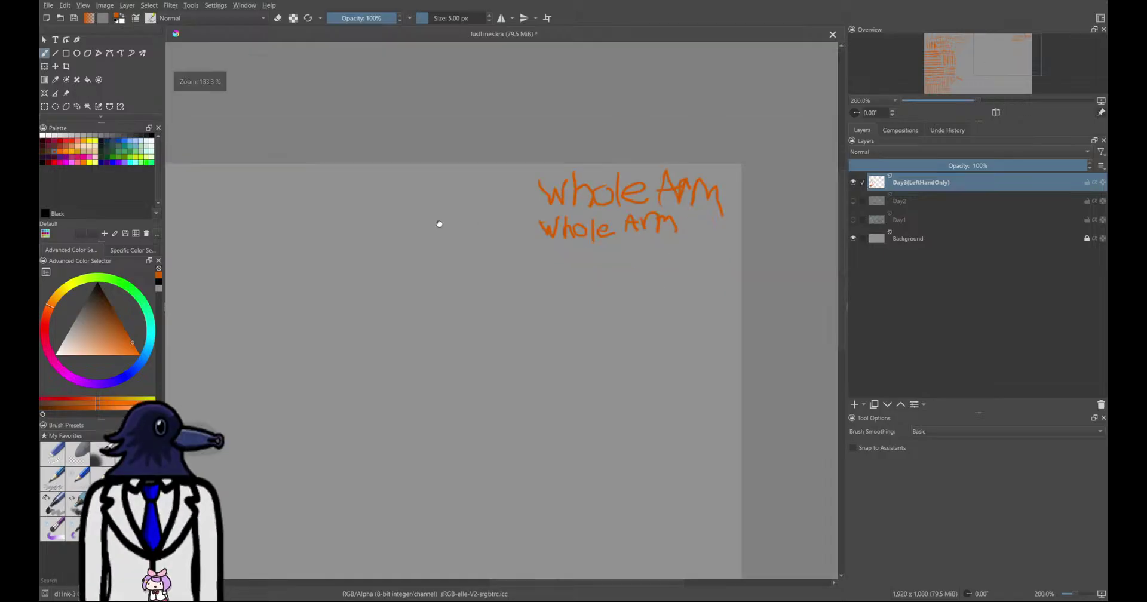
pyautogui.moveTo(440, 222); pyautogui.dragTo(657, 218, button='middle')
pyautogui.scroll(-1, 633, 230)
pyautogui.moveTo(376, 285); pyautogui.dragTo(480, 280, button='middle')
pyautogui.scroll(1, 479, 279)
pyautogui.scroll(3, 479, 279)
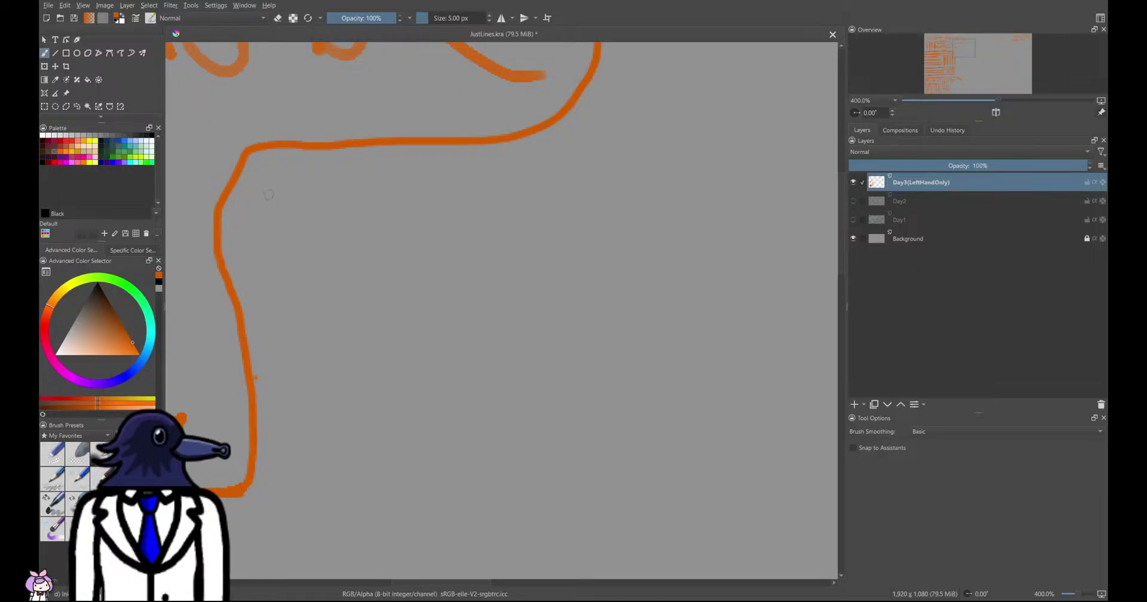
pyautogui.moveTo(258, 209)
pyautogui.mouseDown()
pyautogui.moveTo(448, 192)
pyautogui.moveTo(580, 225)
pyautogui.moveTo(622, 199)
pyautogui.mouseUp()
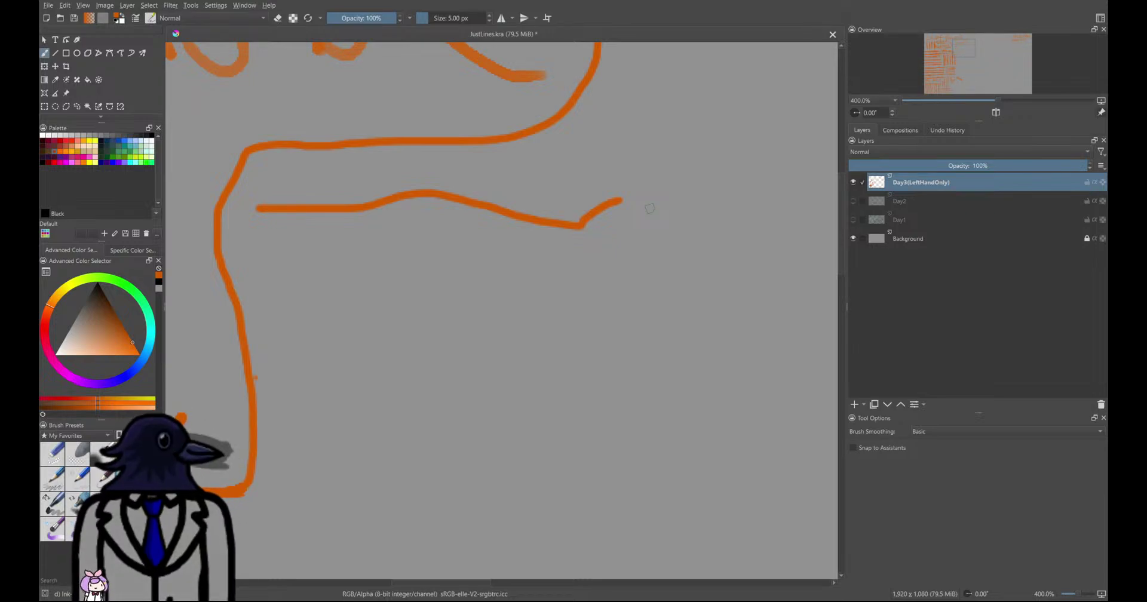
pyautogui.moveTo(621, 199); pyautogui.dragTo(249, 210)
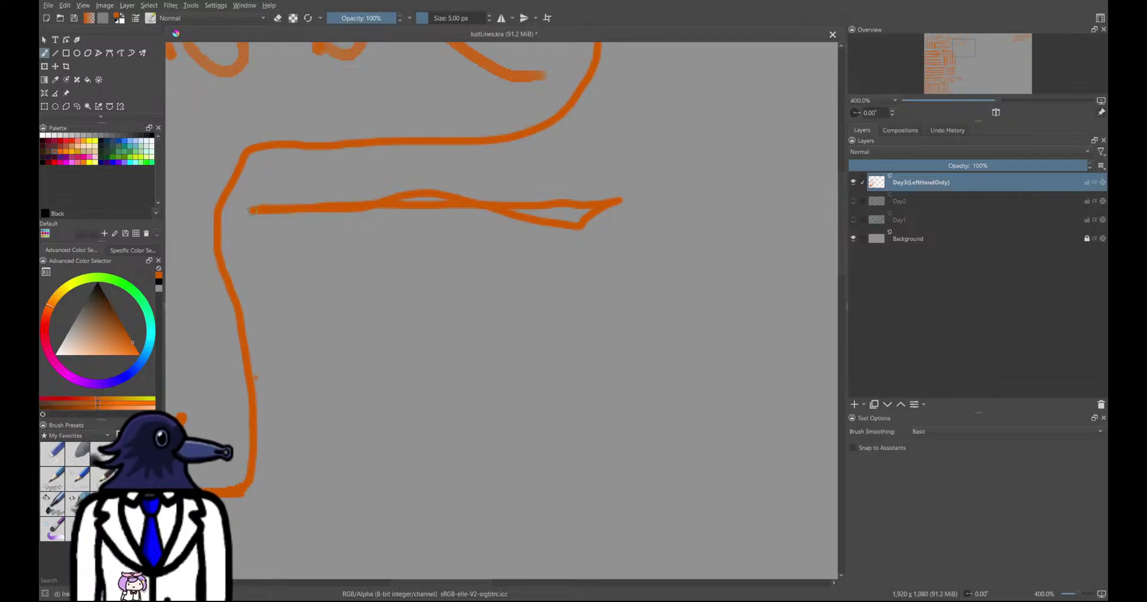
pyautogui.moveTo(352, 209)
pyautogui.mouseDown()
pyautogui.moveTo(591, 209)
pyautogui.moveTo(267, 217)
pyautogui.mouseUp()
pyautogui.moveTo(279, 325)
pyautogui.mouseDown()
pyautogui.moveTo(279, 315)
pyautogui.moveTo(313, 309)
pyautogui.moveTo(621, 309)
pyautogui.mouseUp()
pyautogui.moveTo(533, 320)
pyautogui.mouseDown()
pyautogui.moveTo(272, 312)
pyautogui.moveTo(607, 307)
pyautogui.mouseUp()
# Fill the gap between the two new horizontal lines with eight retraced short vertical lines, forming a ladder shape
pyautogui.scroll(-2, 618, 326)
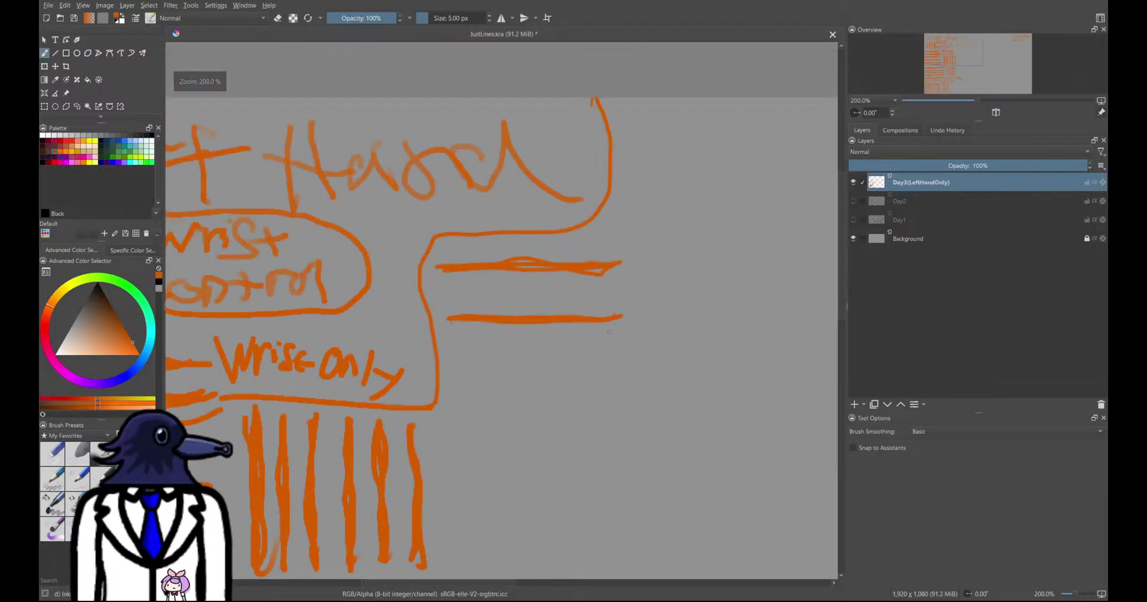
pyautogui.scroll(1, 600, 336)
pyautogui.moveTo(599, 350); pyautogui.dragTo(547, 329, button='middle')
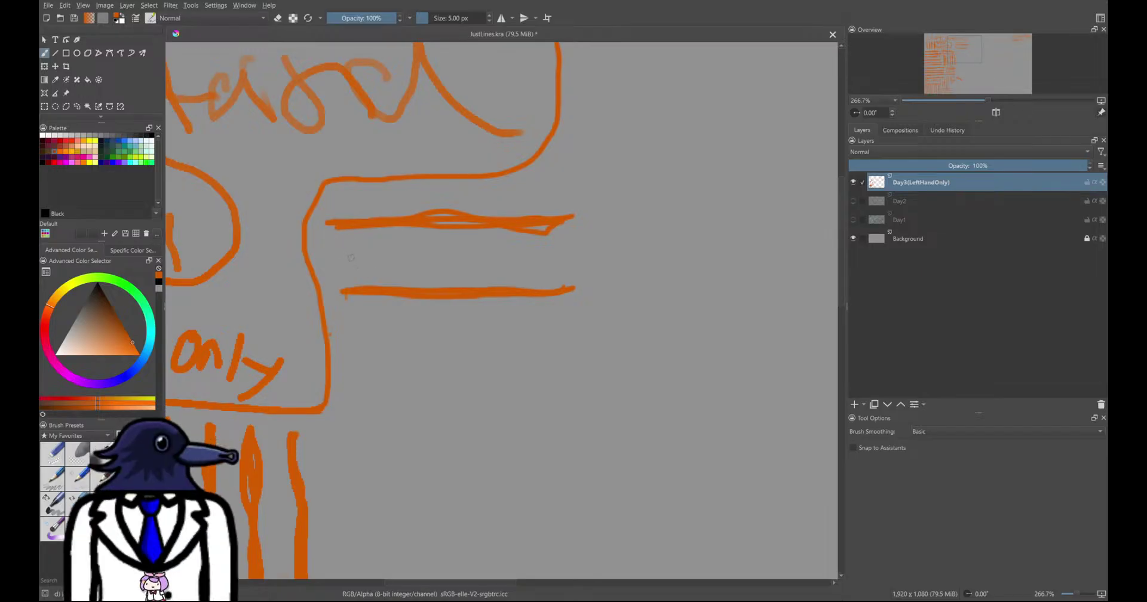
pyautogui.moveTo(332, 237)
pyautogui.mouseDown()
pyautogui.moveTo(337, 296)
pyautogui.moveTo(342, 275)
pyautogui.mouseUp()
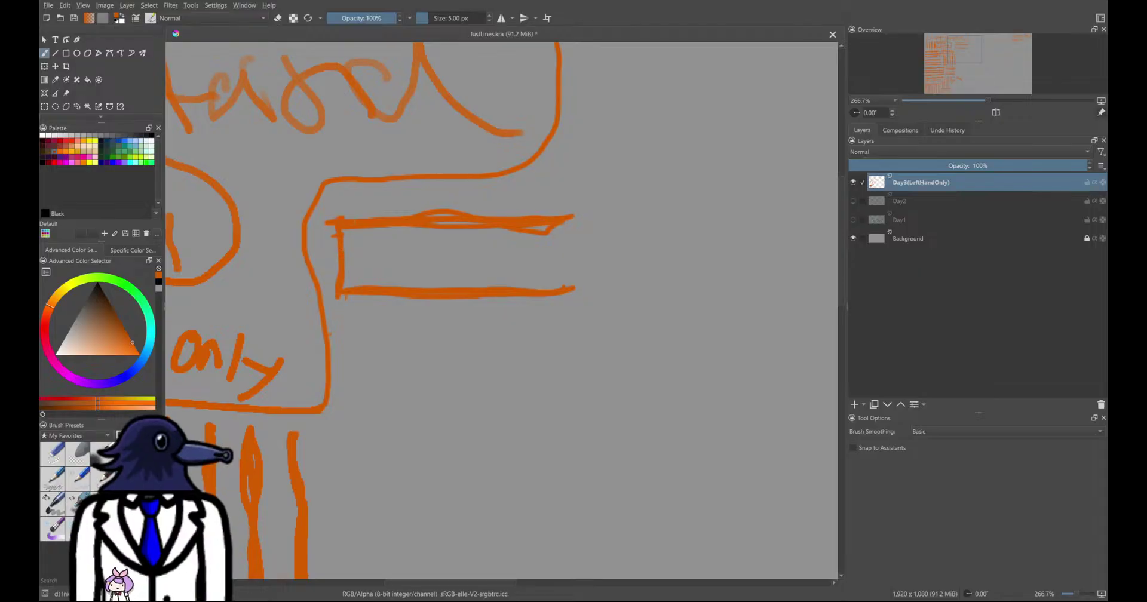
pyautogui.moveTo(369, 228); pyautogui.dragTo(363, 300)
pyautogui.moveTo(362, 264); pyautogui.dragTo(368, 207)
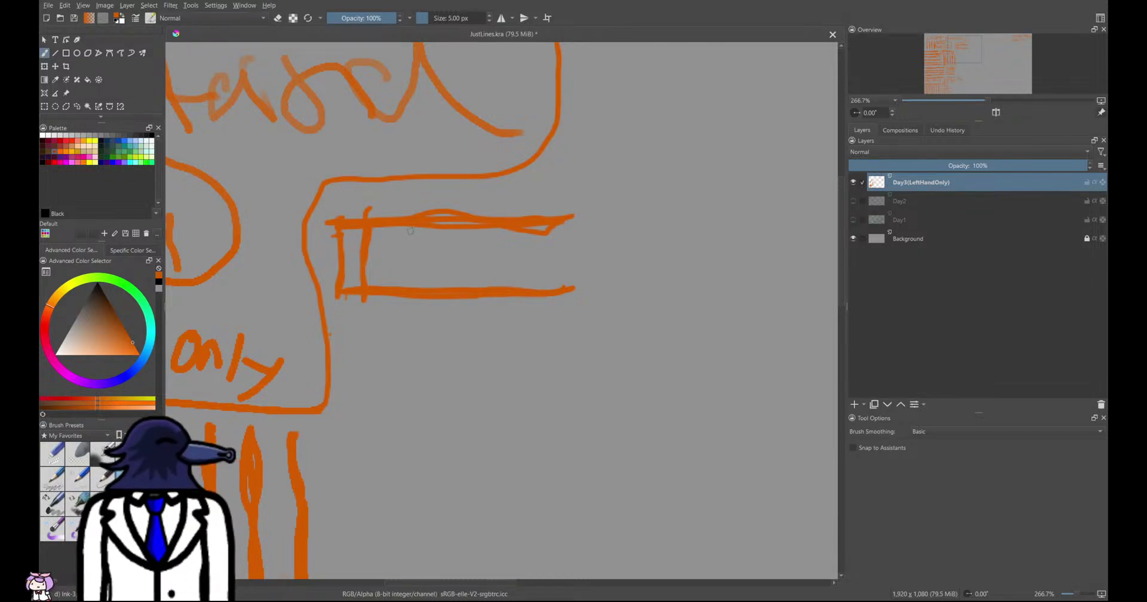
pyautogui.moveTo(399, 221)
pyautogui.mouseDown()
pyautogui.moveTo(406, 288)
pyautogui.moveTo(405, 230)
pyautogui.mouseUp()
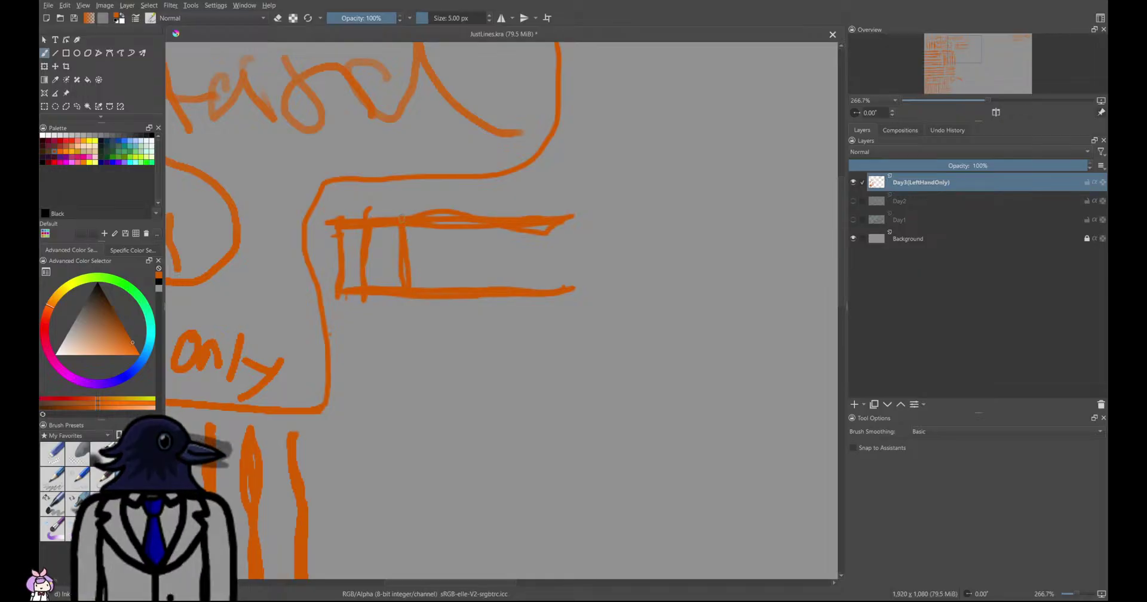
pyautogui.moveTo(410, 285); pyautogui.dragTo(418, 275)
pyautogui.moveTo(430, 227); pyautogui.dragTo(437, 289)
pyautogui.moveTo(436, 243)
pyautogui.mouseDown()
pyautogui.moveTo(434, 227)
pyautogui.moveTo(441, 282)
pyautogui.mouseUp()
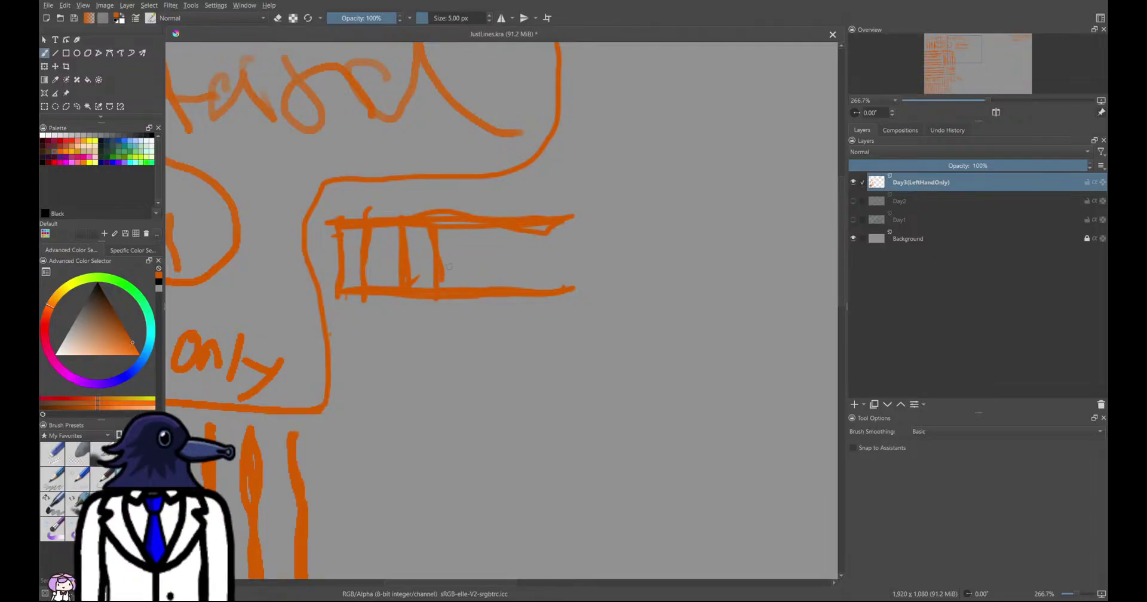
pyautogui.moveTo(464, 225); pyautogui.dragTo(468, 301)
pyautogui.moveTo(470, 258); pyautogui.dragTo(472, 281)
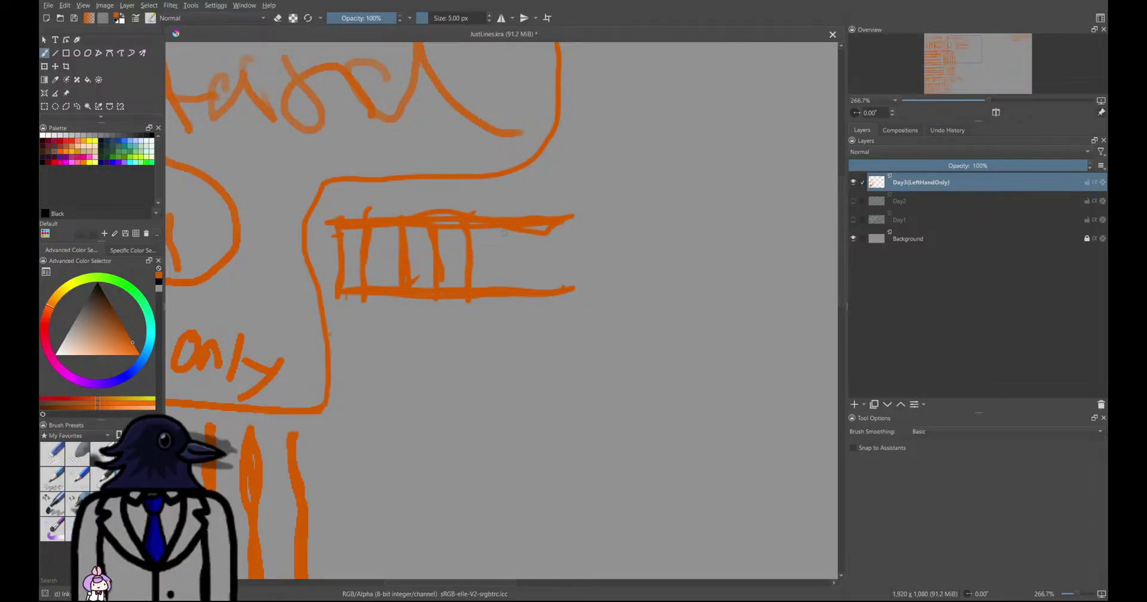
pyautogui.moveTo(497, 222)
pyautogui.mouseDown()
pyautogui.moveTo(492, 287)
pyautogui.moveTo(493, 229)
pyautogui.moveTo(528, 273)
pyautogui.moveTo(530, 299)
pyautogui.moveTo(526, 235)
pyautogui.moveTo(565, 253)
pyautogui.moveTo(565, 287)
pyautogui.moveTo(562, 196)
pyautogui.mouseUp()
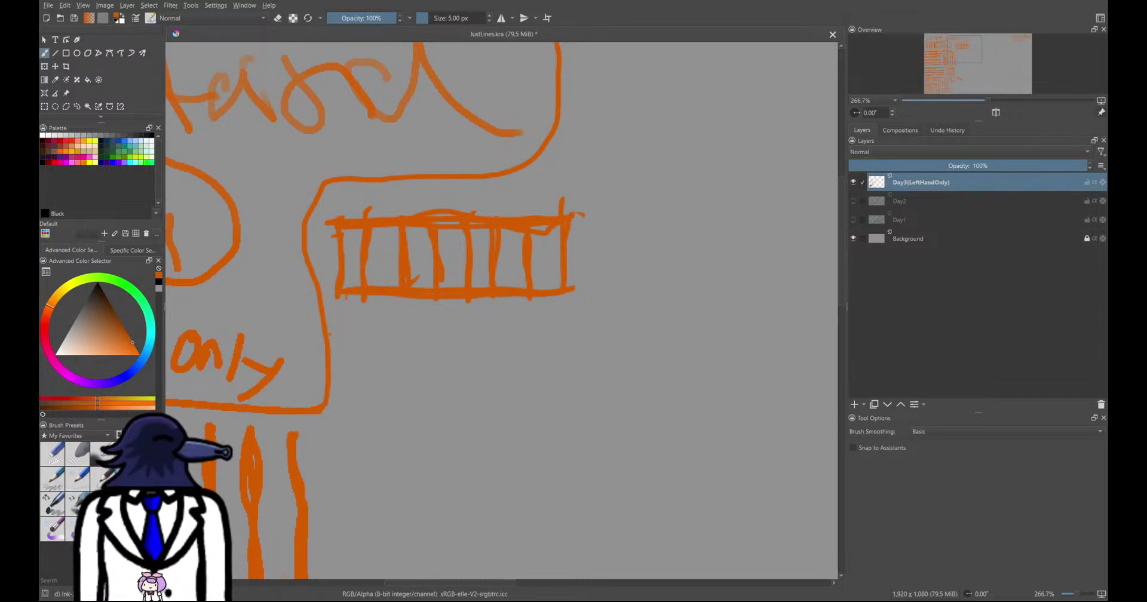
# Paint and retrace four horizontal lines stacked below the ladder shape, down to the corner of the dividing line
pyautogui.moveTo(337, 402)
pyautogui.mouseDown(button='middle')
pyautogui.moveTo(428, 328)
pyautogui.moveTo(463, 264)
pyautogui.mouseUp(button='middle')
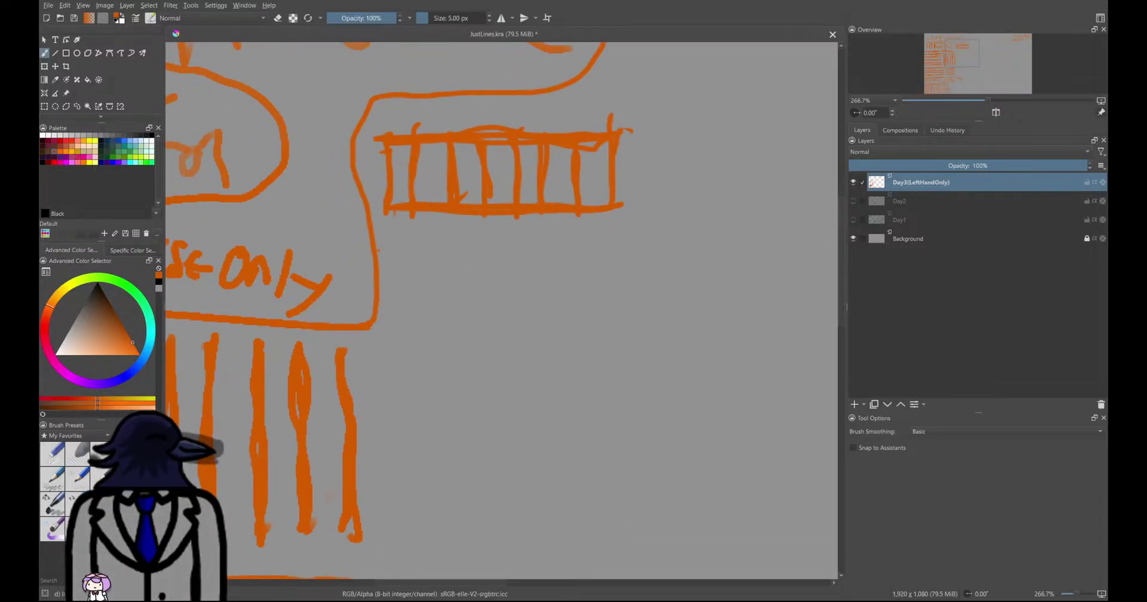
pyautogui.moveTo(435, 346)
pyautogui.mouseDown(button='middle')
pyautogui.moveTo(477, 283)
pyautogui.moveTo(468, 274)
pyautogui.mouseUp(button='middle')
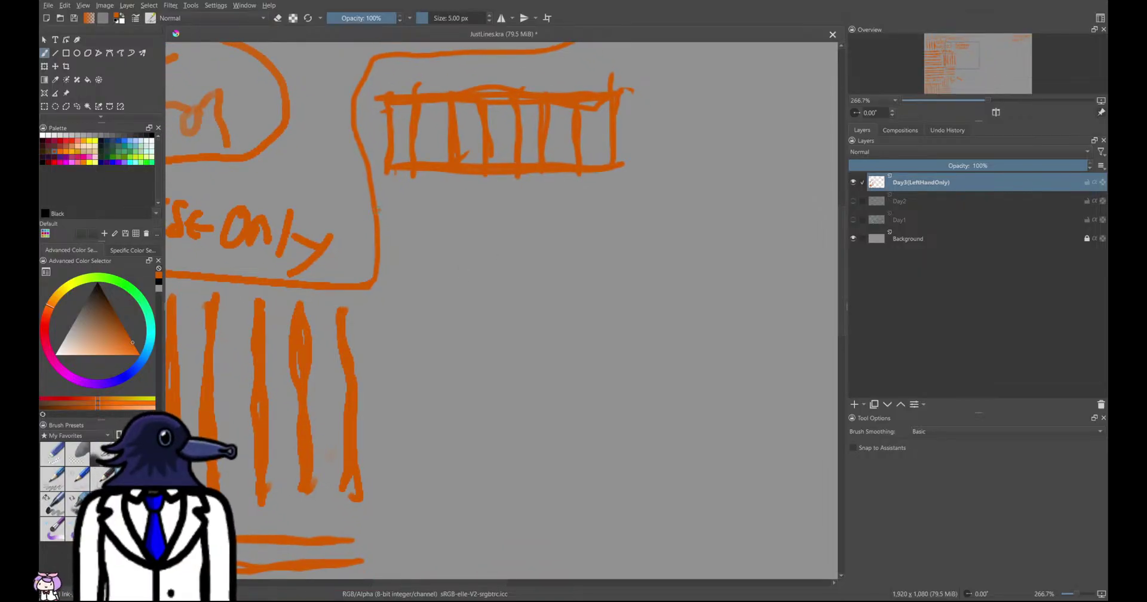
pyautogui.moveTo(388, 206)
pyautogui.mouseDown()
pyautogui.moveTo(637, 206)
pyautogui.moveTo(404, 206)
pyautogui.moveTo(607, 210)
pyautogui.mouseUp()
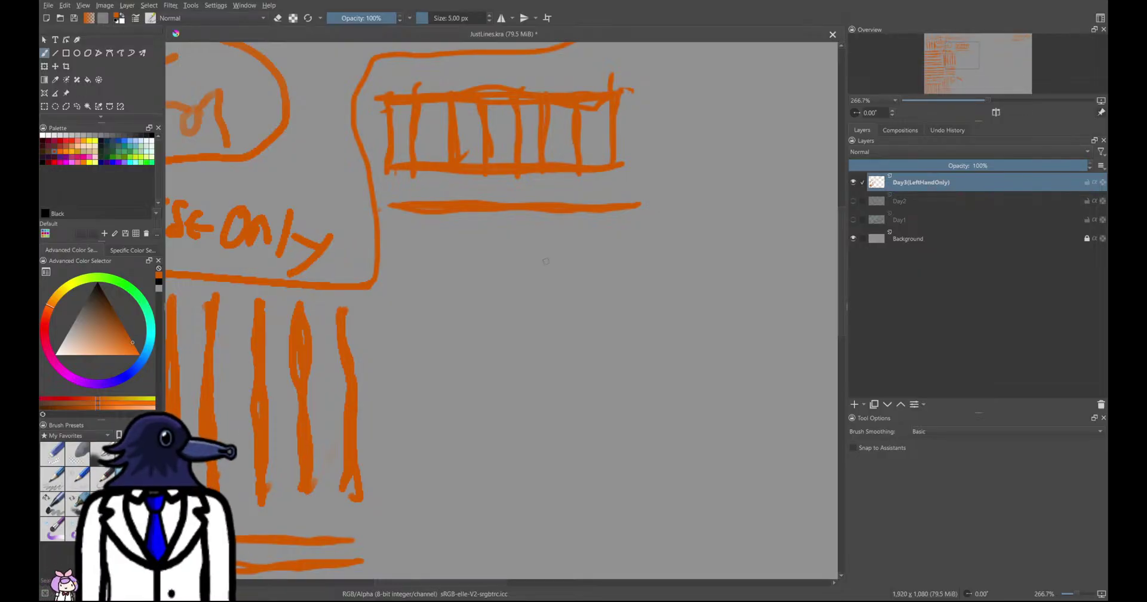
pyautogui.moveTo(636, 228)
pyautogui.mouseDown()
pyautogui.moveTo(394, 224)
pyautogui.moveTo(647, 227)
pyautogui.moveTo(547, 255)
pyautogui.moveTo(361, 261)
pyautogui.moveTo(653, 256)
pyautogui.mouseUp()
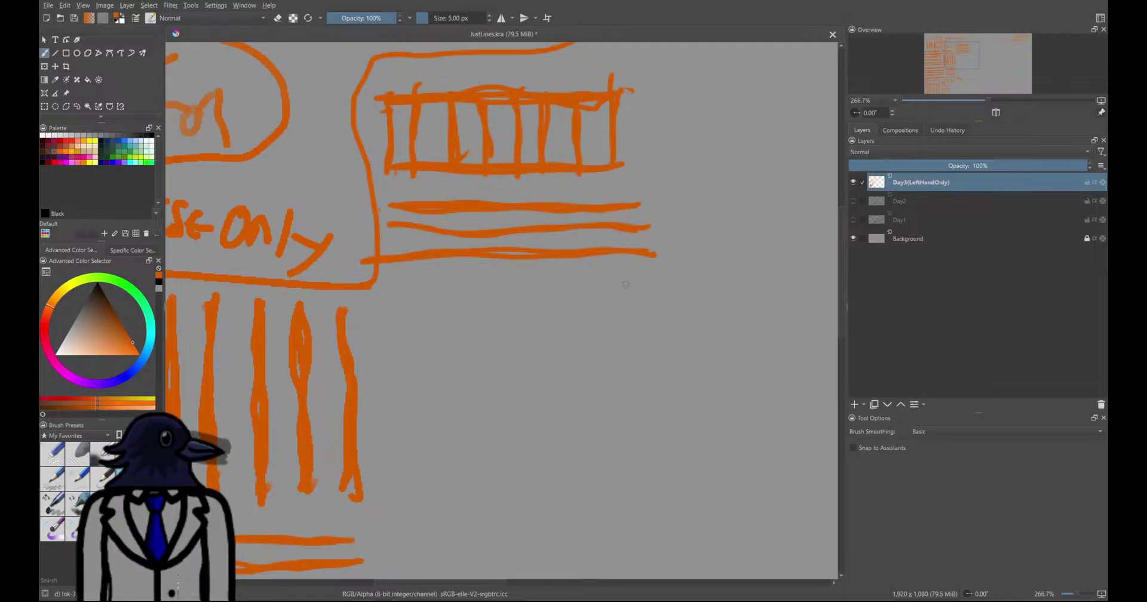
pyautogui.moveTo(654, 275)
pyautogui.mouseDown()
pyautogui.moveTo(363, 290)
pyautogui.moveTo(495, 272)
pyautogui.moveTo(660, 273)
pyautogui.moveTo(371, 284)
pyautogui.mouseUp()
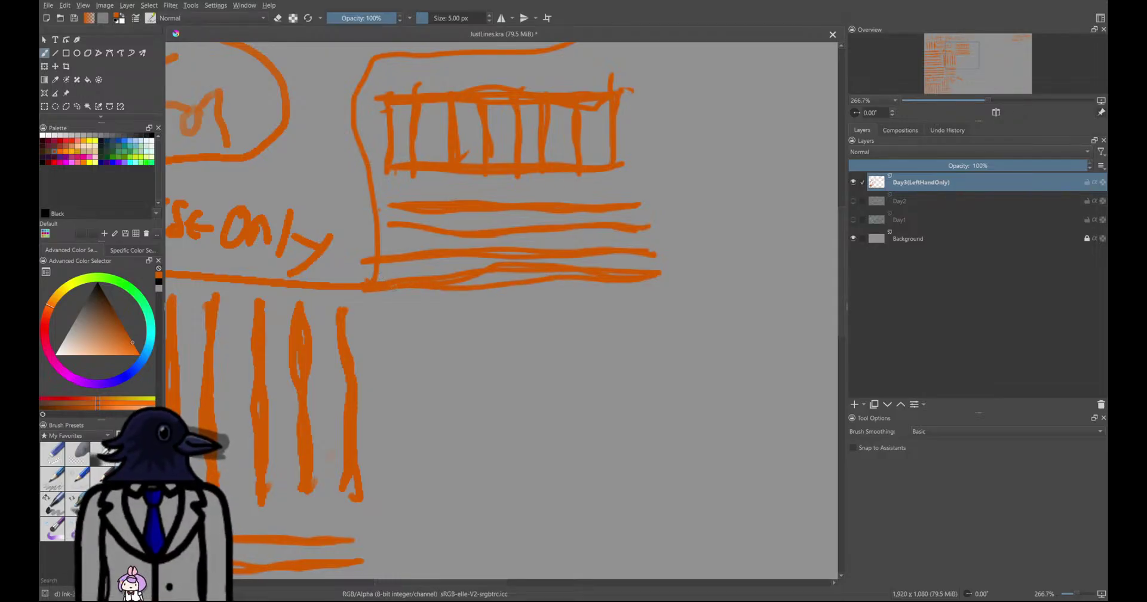
pyautogui.keyDown('ctrl'); pyautogui.scroll(-5, 381, 276); pyautogui.keyUp('ctrl')
pyautogui.keyDown('ctrl'); pyautogui.scroll(3, 381, 276); pyautogui.keyUp('ctrl')
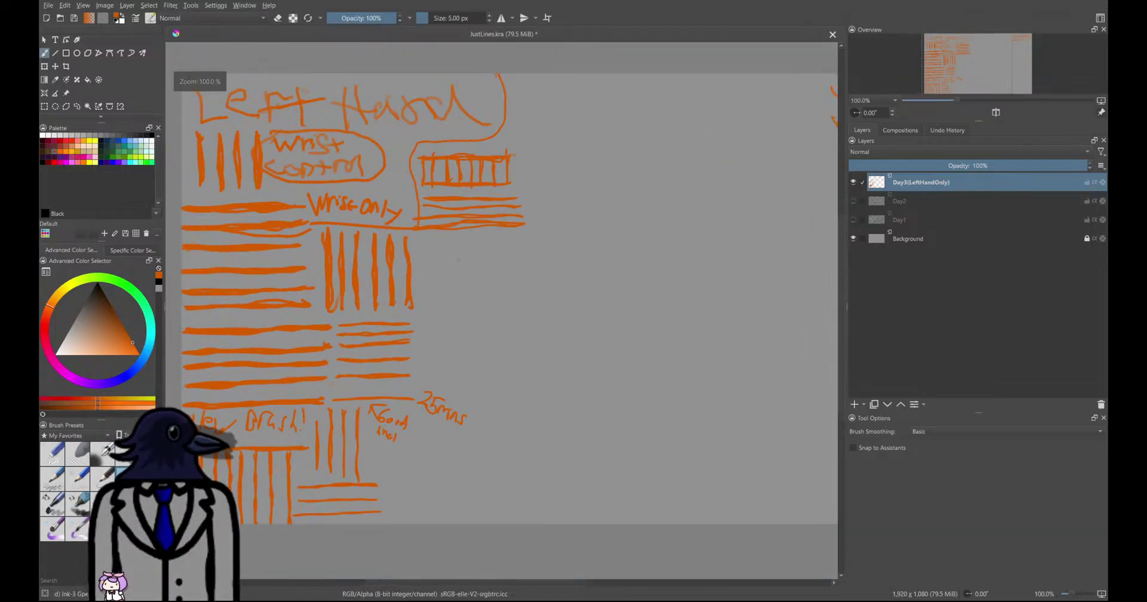
pyautogui.keyDown('ctrl'); pyautogui.scroll(3, 472, 251); pyautogui.keyUp('ctrl')
pyautogui.keyDown('ctrl'); pyautogui.scroll(-3, 471, 251); pyautogui.keyUp('ctrl')
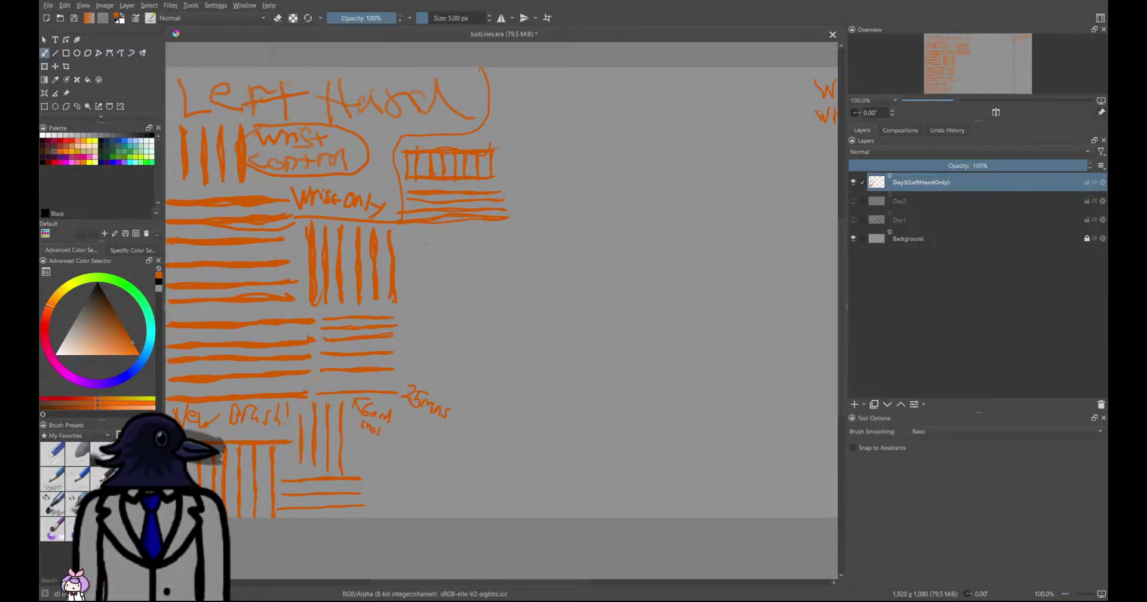
# Extend the dividing line around the "25mins" note to the canvas's lower edge, and paint a retraced horizontal line beneath the four stacked lines
pyautogui.moveTo(401, 234)
pyautogui.mouseDown()
pyautogui.moveTo(412, 367)
pyautogui.moveTo(472, 399)
pyautogui.moveTo(471, 426)
pyautogui.moveTo(384, 441)
pyautogui.moveTo(376, 518)
pyautogui.mouseUp()
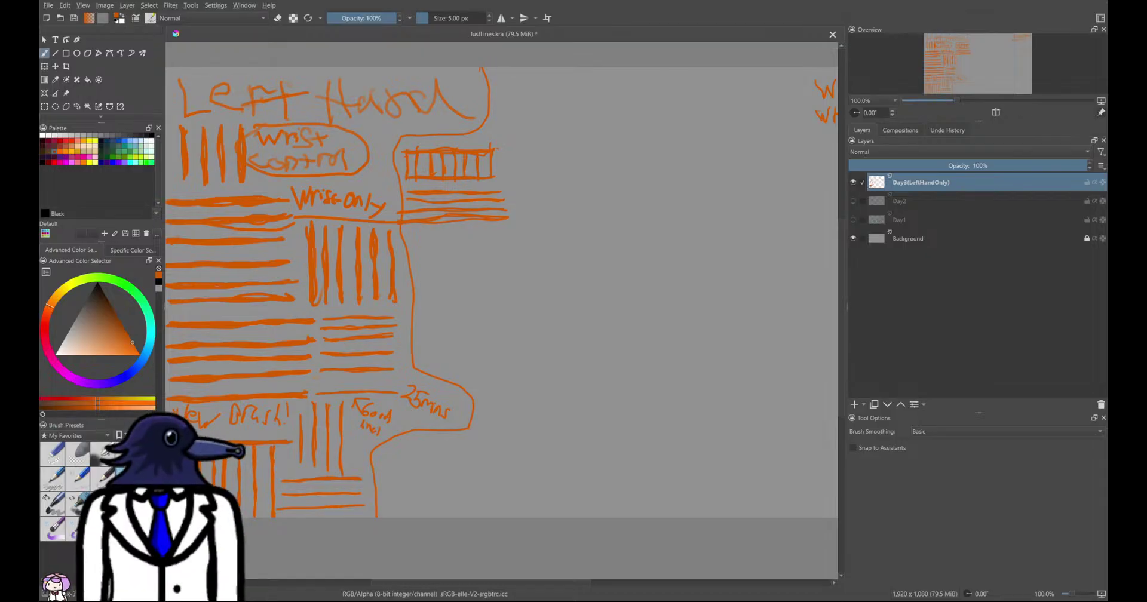
pyautogui.scroll(4, 508, 248)
pyautogui.moveTo(433, 249)
pyautogui.mouseDown(button='middle')
pyautogui.moveTo(510, 325)
pyautogui.moveTo(400, 240)
pyautogui.mouseUp(button='middle')
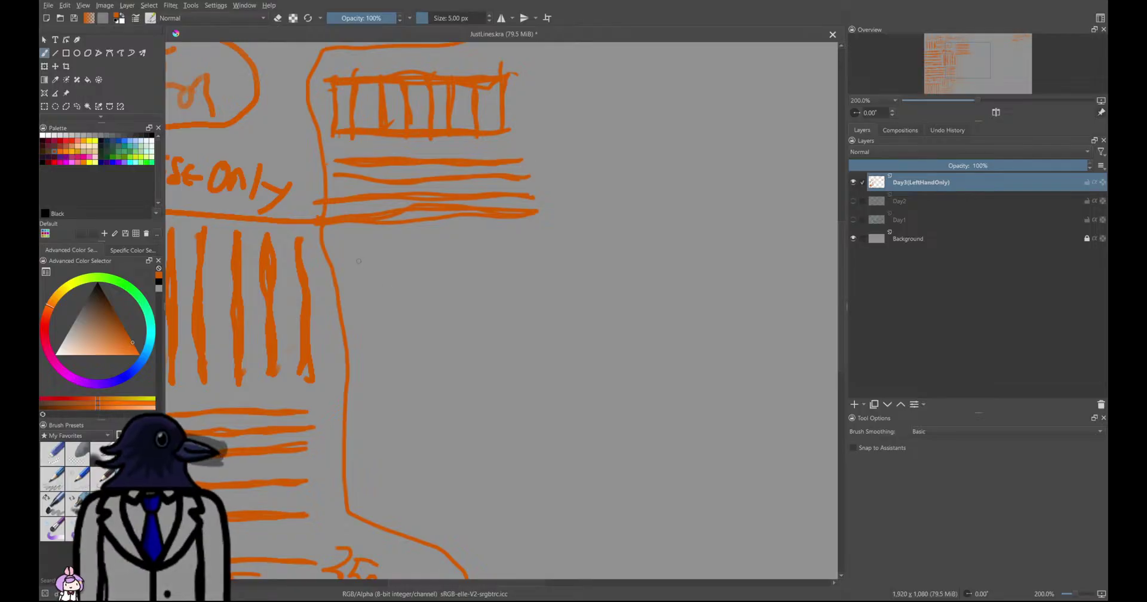
pyautogui.moveTo(338, 246)
pyautogui.mouseDown()
pyautogui.moveTo(535, 243)
pyautogui.moveTo(328, 244)
pyautogui.moveTo(506, 242)
pyautogui.mouseUp()
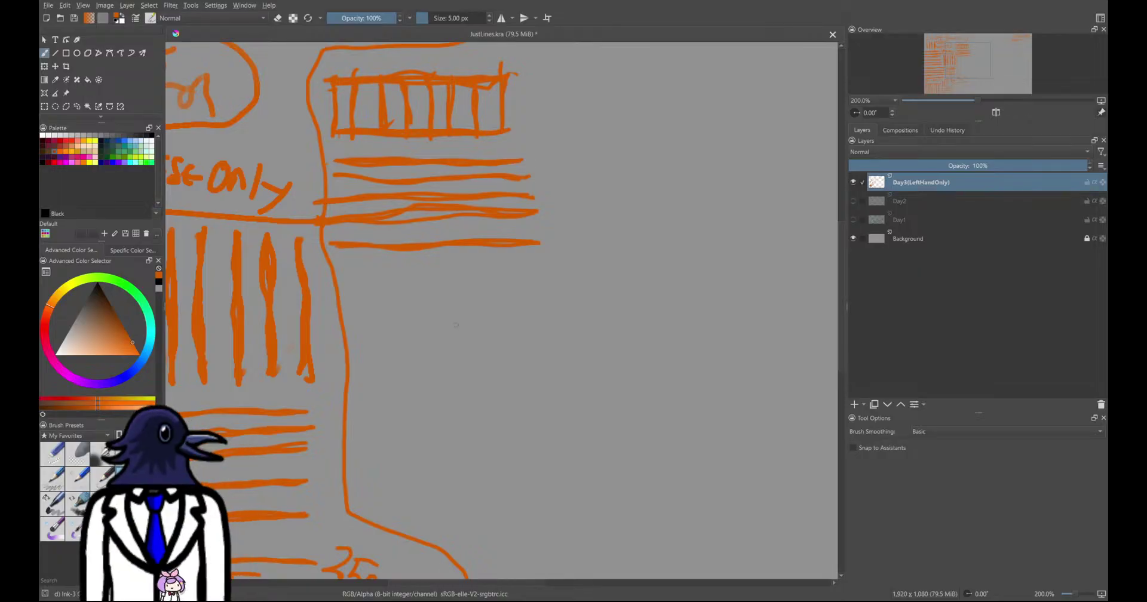
# Paint and retrace six vertical lines side by side beneath the new horizontal line, just outside the dividing line
pyautogui.moveTo(381, 299)
pyautogui.mouseDown(button='middle')
pyautogui.moveTo(379, 209)
pyautogui.moveTo(392, 213)
pyautogui.moveTo(410, 269)
pyautogui.moveTo(404, 235)
pyautogui.mouseUp(button='middle')
pyautogui.scroll(-1, 380, 212)
pyautogui.scroll(2, 391, 219)
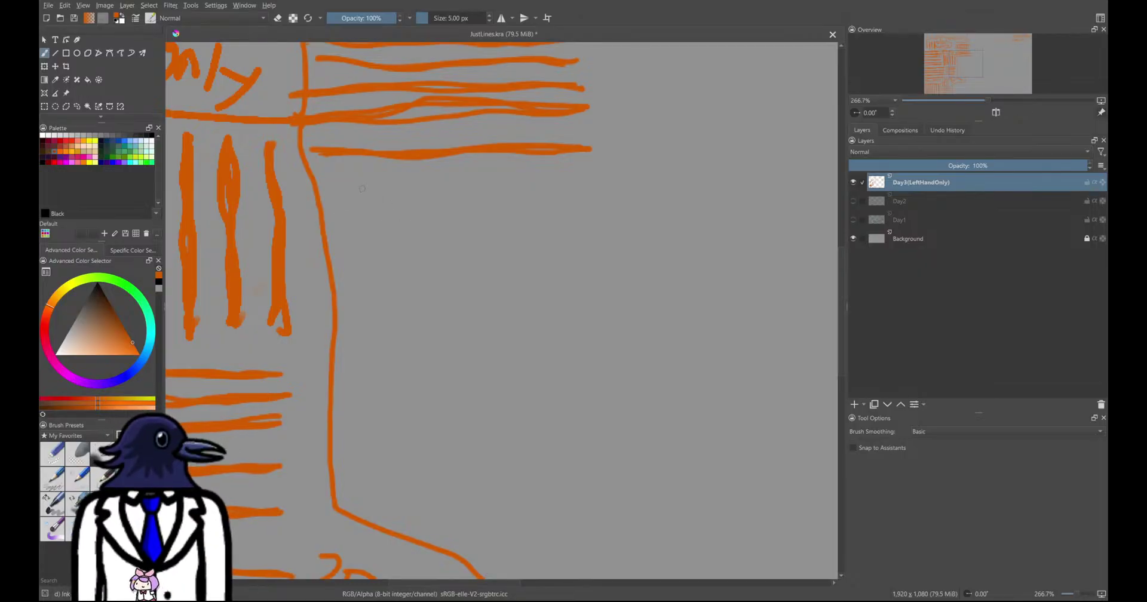
pyautogui.moveTo(358, 183); pyautogui.dragTo(360, 340)
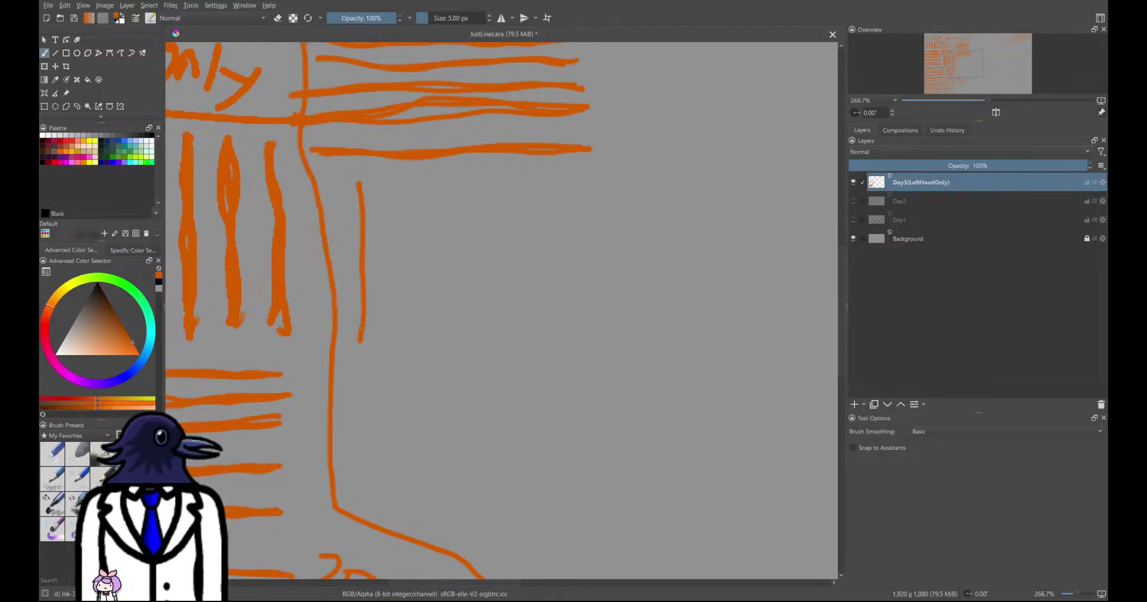
pyautogui.moveTo(366, 296)
pyautogui.mouseDown()
pyautogui.moveTo(365, 180)
pyautogui.moveTo(360, 352)
pyautogui.mouseUp()
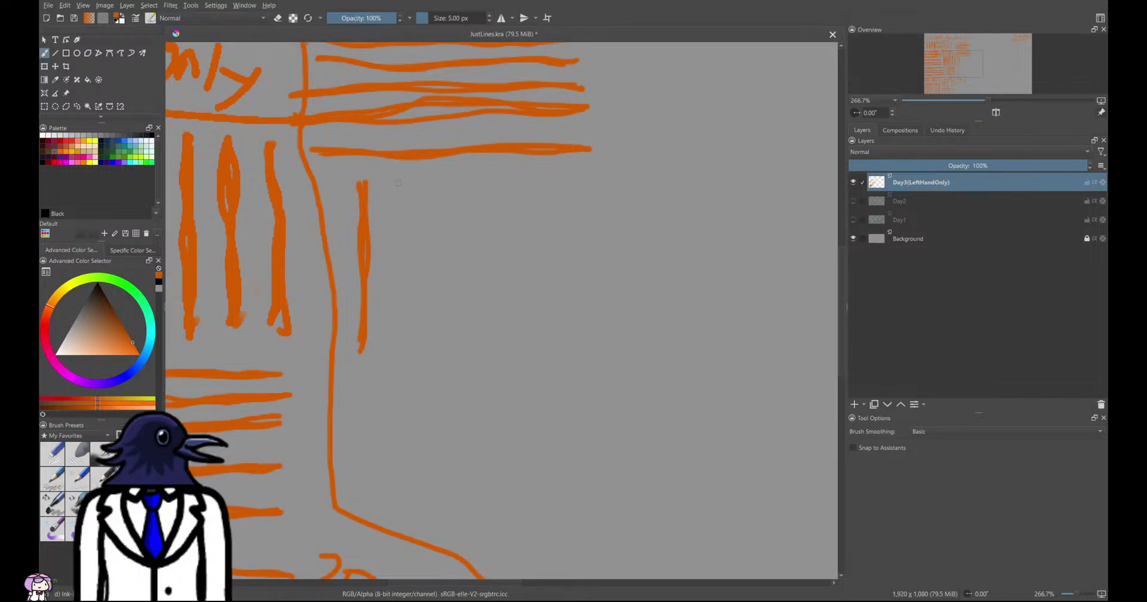
pyautogui.moveTo(412, 180)
pyautogui.mouseDown()
pyautogui.moveTo(427, 269)
pyautogui.moveTo(420, 365)
pyautogui.mouseUp()
pyautogui.moveTo(422, 296)
pyautogui.mouseDown()
pyautogui.moveTo(423, 159)
pyautogui.moveTo(414, 354)
pyautogui.mouseUp()
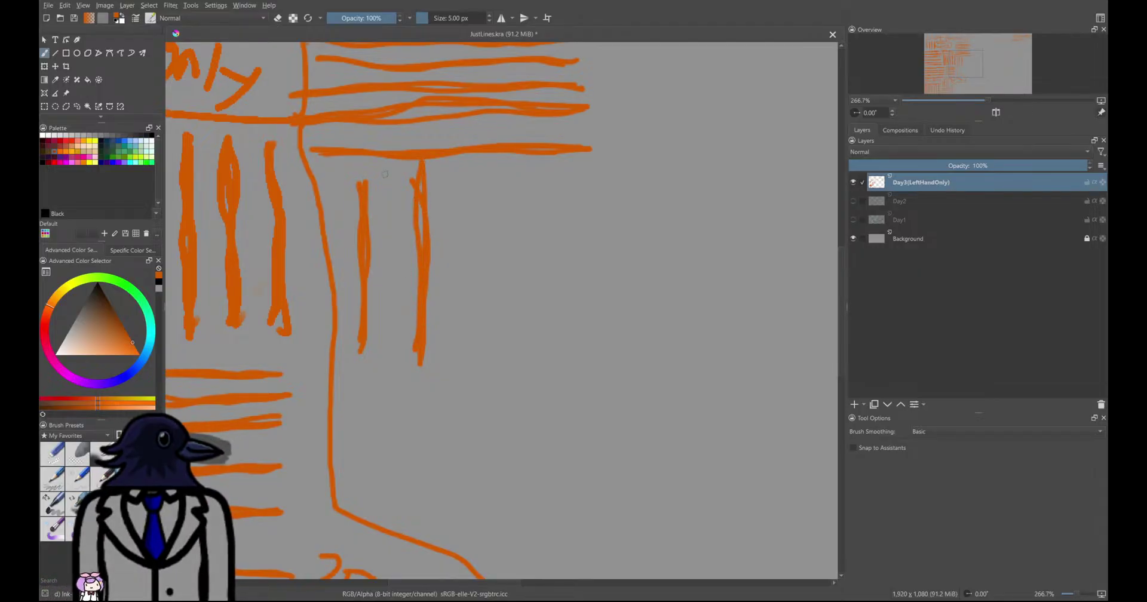
pyautogui.moveTo(388, 169)
pyautogui.mouseDown()
pyautogui.moveTo(396, 352)
pyautogui.moveTo(397, 163)
pyautogui.mouseUp()
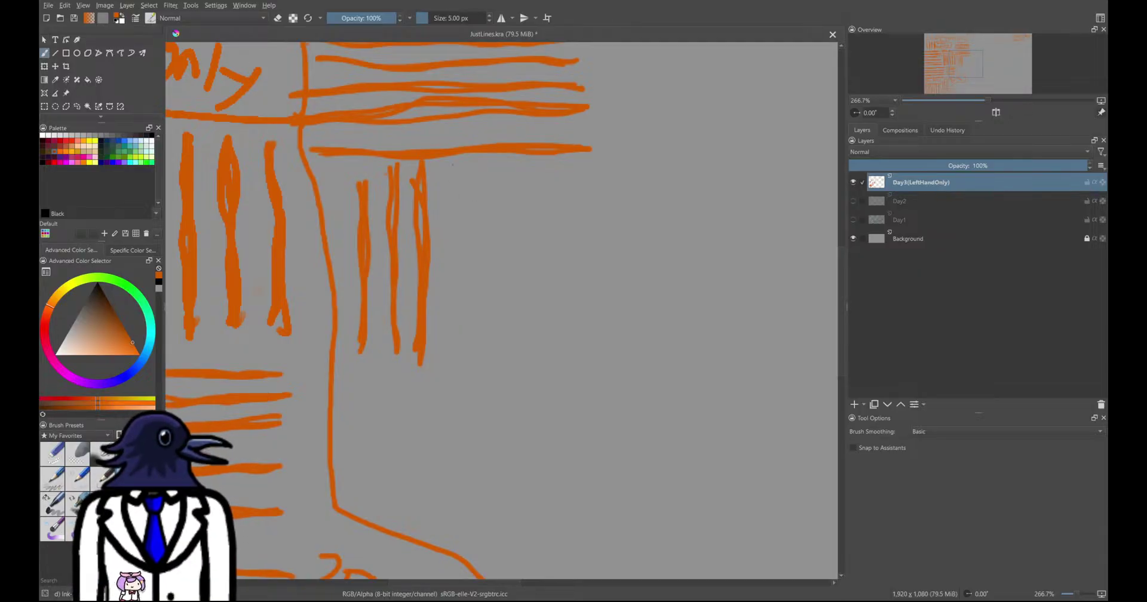
pyautogui.moveTo(456, 161)
pyautogui.mouseDown()
pyautogui.moveTo(469, 244)
pyautogui.moveTo(464, 357)
pyautogui.mouseUp()
pyautogui.moveTo(471, 285); pyautogui.dragTo(463, 169)
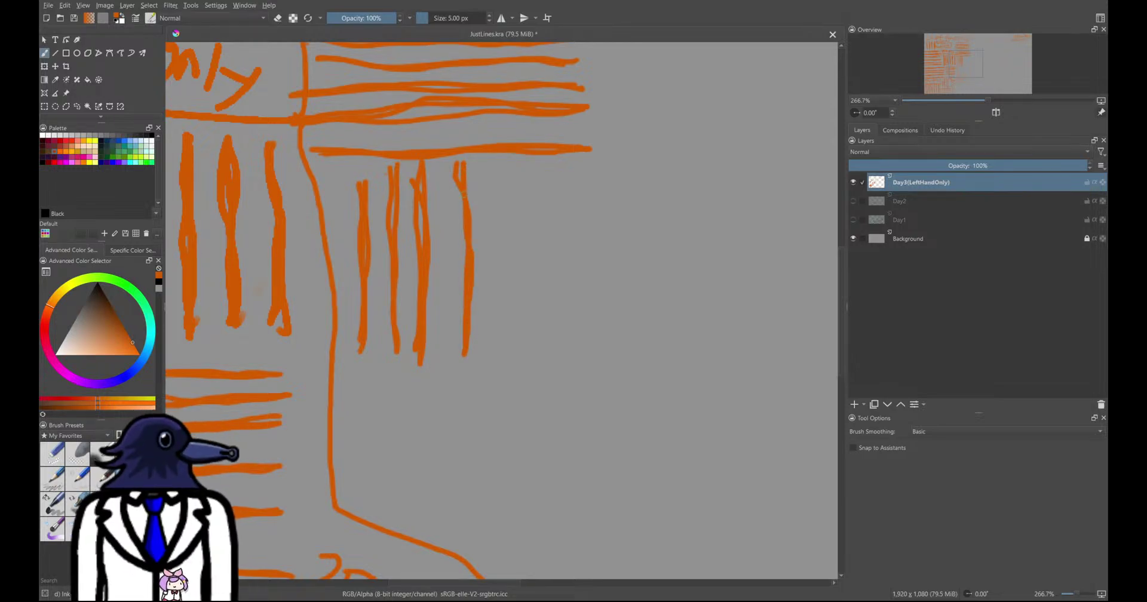
pyautogui.moveTo(467, 225); pyautogui.dragTo(478, 339)
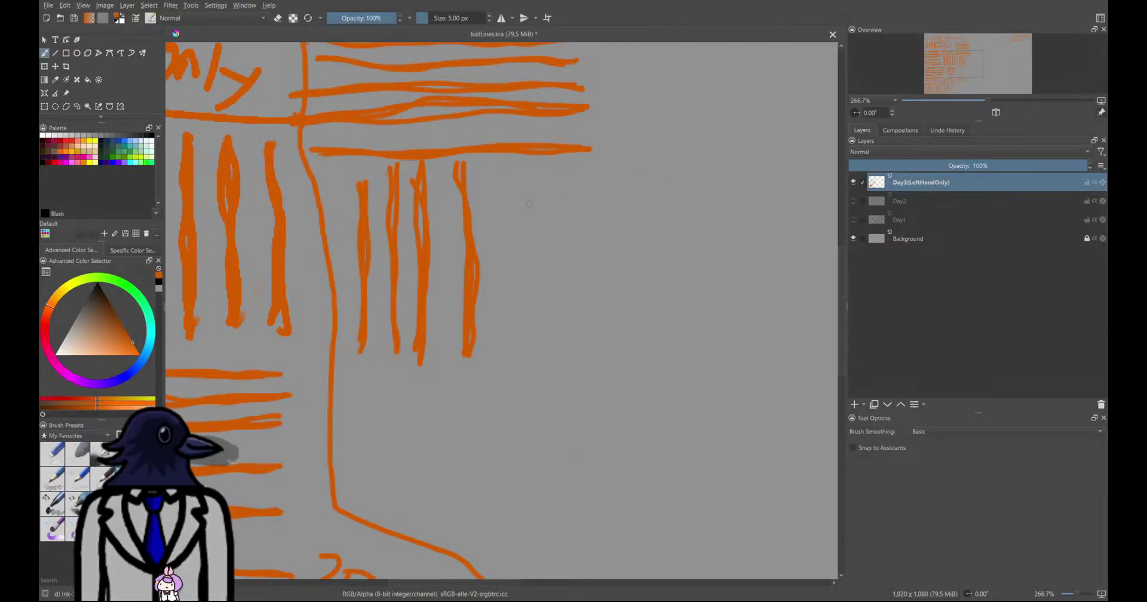
pyautogui.moveTo(508, 172)
pyautogui.mouseDown()
pyautogui.moveTo(515, 367)
pyautogui.moveTo(507, 159)
pyautogui.moveTo(514, 276)
pyautogui.mouseUp()
pyautogui.moveTo(511, 347); pyautogui.dragTo(512, 363)
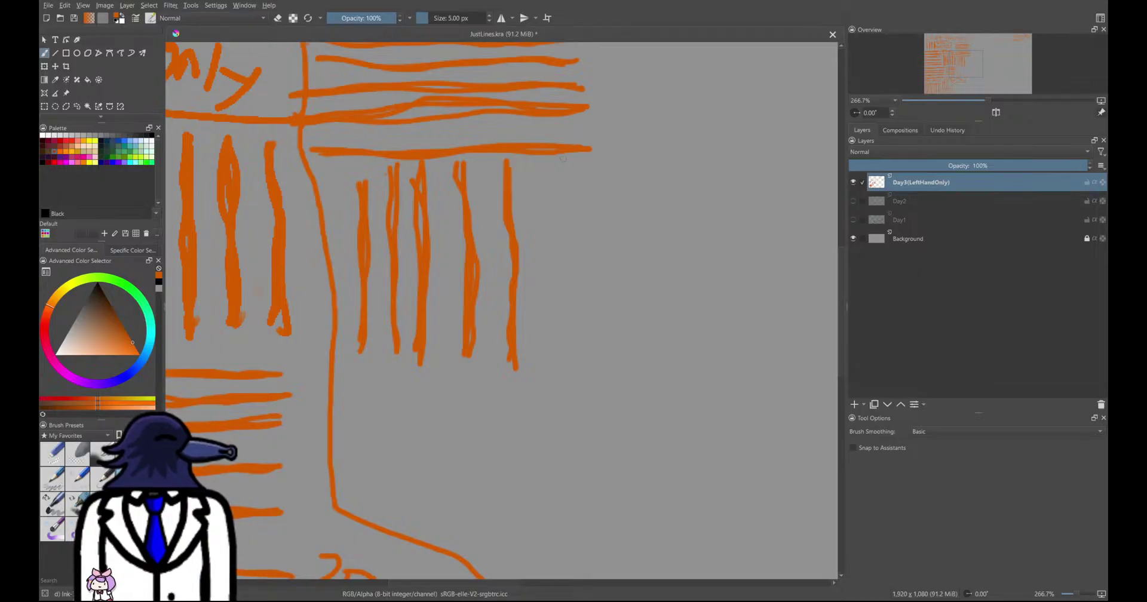
pyautogui.moveTo(547, 172)
pyautogui.mouseDown()
pyautogui.moveTo(558, 245)
pyautogui.moveTo(546, 361)
pyautogui.moveTo(545, 182)
pyautogui.mouseUp()
pyautogui.moveTo(549, 219); pyautogui.dragTo(554, 353)
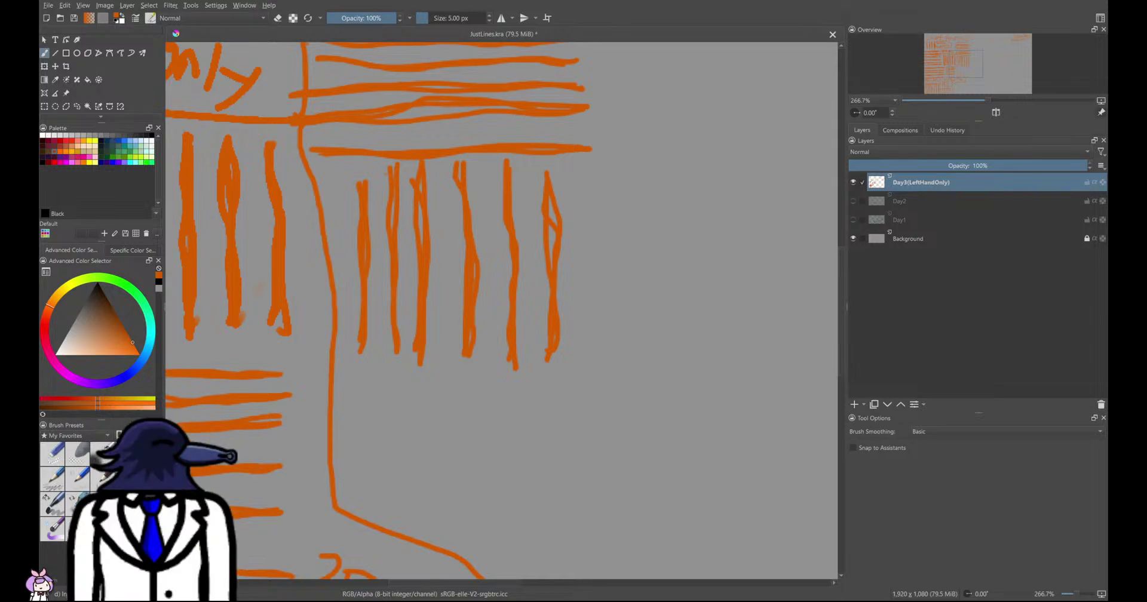
# Paint and retrace two horizontal lines, one above the other, directly beneath the six vertical lines
pyautogui.scroll(-5, 423, 402)
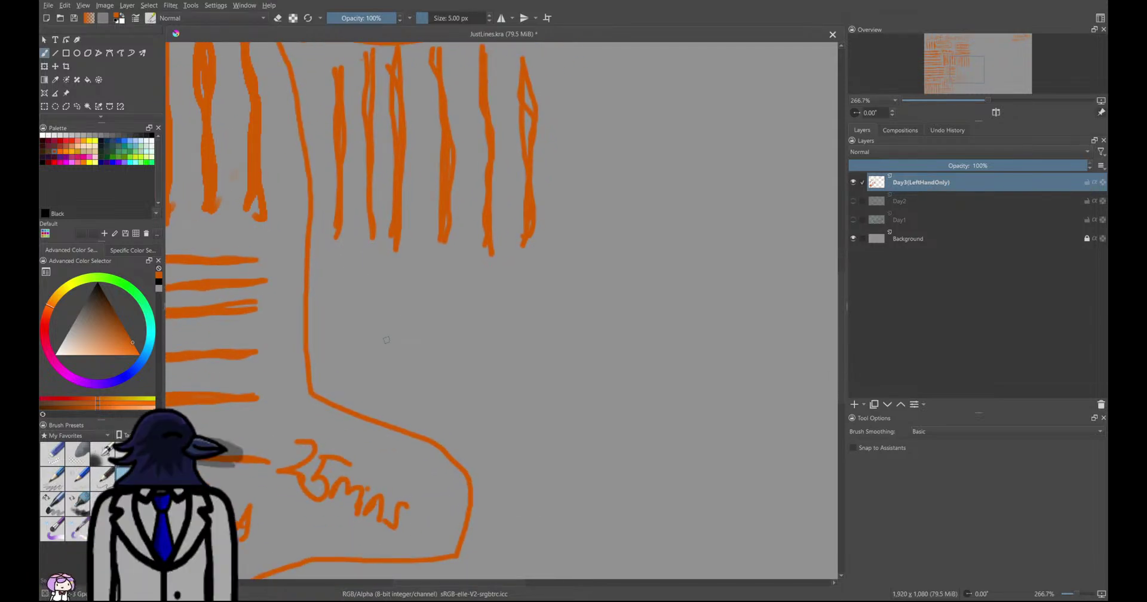
pyautogui.scroll(-1, 406, 347)
pyautogui.scroll(3, 402, 333)
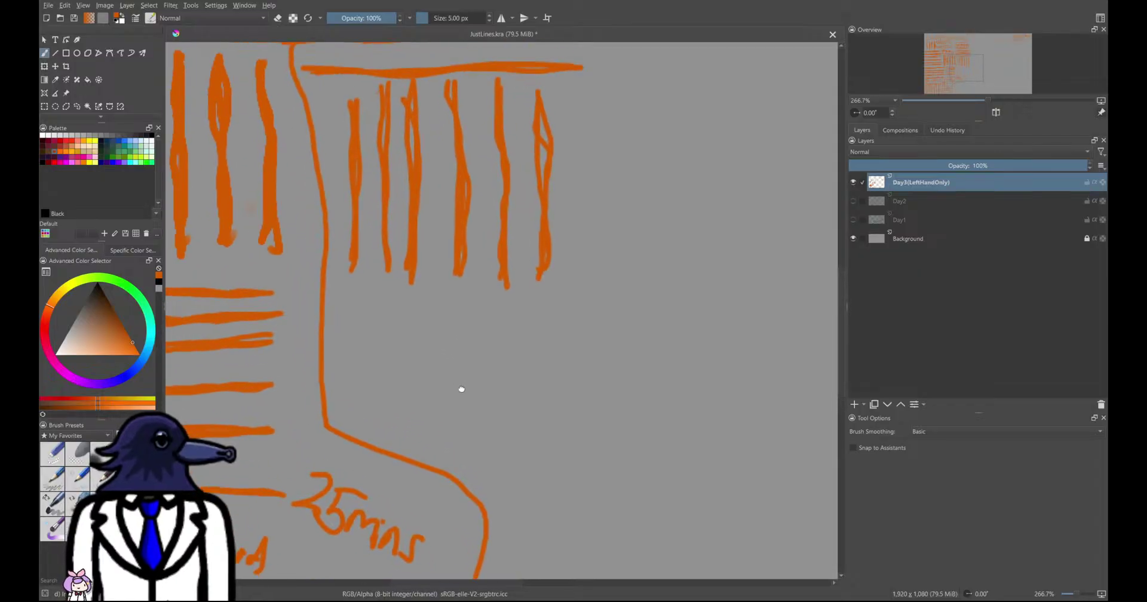
pyautogui.keyDown('ctrl'); pyautogui.scroll(2, 387, 327); pyautogui.keyUp('ctrl')
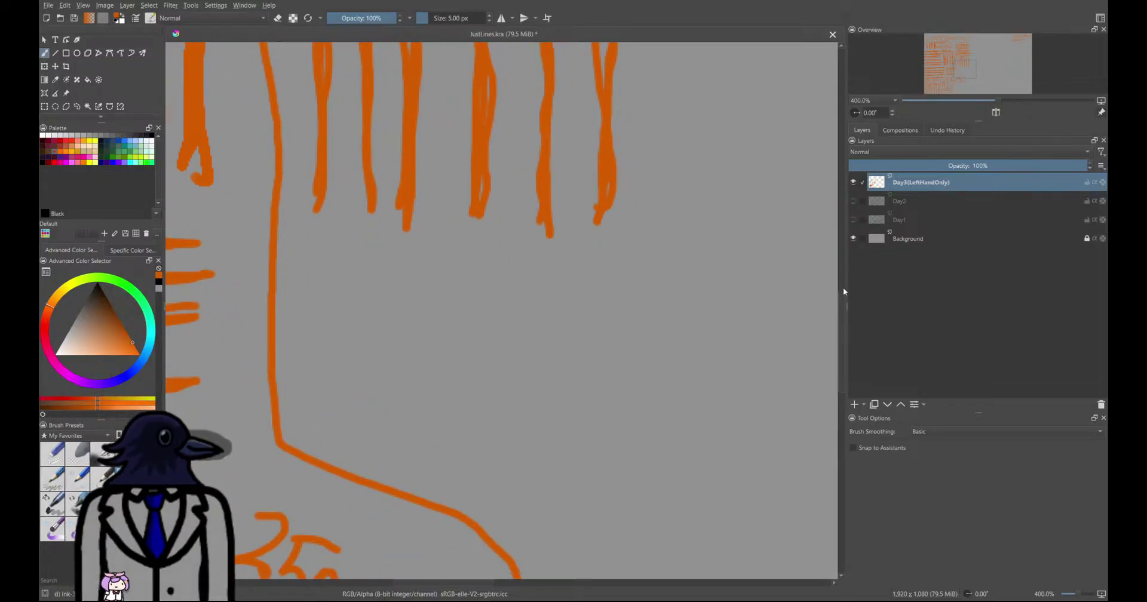
pyautogui.moveTo(619, 261)
pyautogui.mouseDown()
pyautogui.moveTo(289, 270)
pyautogui.moveTo(622, 255)
pyautogui.moveTo(294, 271)
pyautogui.moveTo(401, 266)
pyautogui.mouseUp()
pyautogui.moveTo(559, 255); pyautogui.dragTo(578, 253)
pyautogui.moveTo(587, 311)
pyautogui.mouseDown()
pyautogui.moveTo(621, 306)
pyautogui.moveTo(322, 326)
pyautogui.moveTo(621, 300)
pyautogui.moveTo(311, 317)
pyautogui.moveTo(392, 322)
pyautogui.mouseUp()
pyautogui.moveTo(473, 319); pyautogui.dragTo(562, 308)
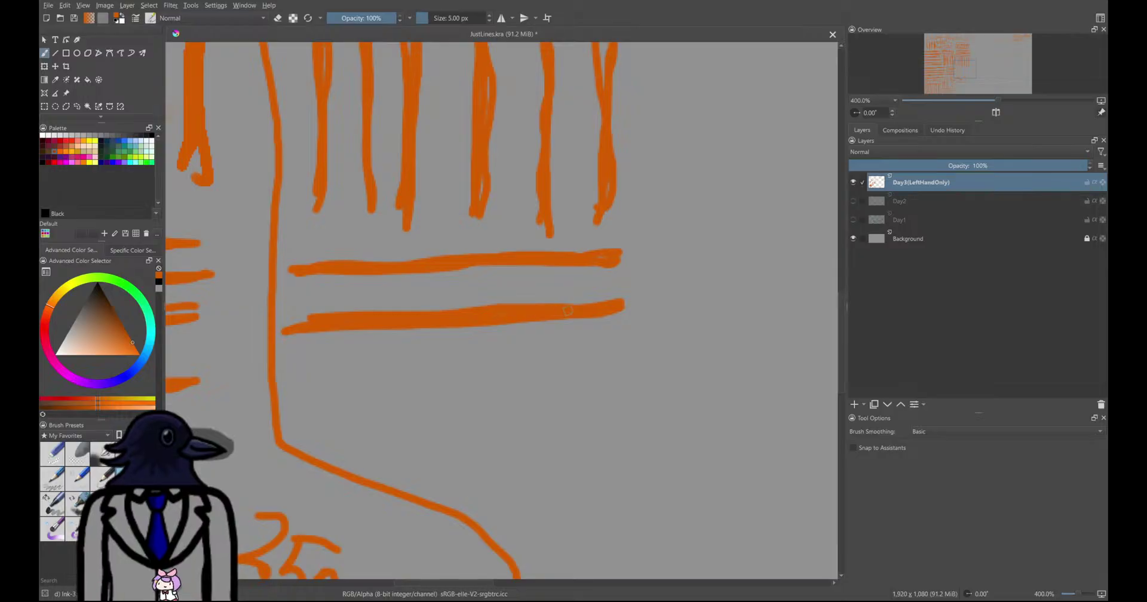
# Add two longer retraced horizontal lines below that pair, down to where the dividing line bulges around "25mins"
pyautogui.scroll(-6, 452, 419)
pyautogui.moveTo(451, 421); pyautogui.dragTo(447, 312, button='middle')
pyautogui.scroll(4, 449, 318)
pyautogui.scroll(1, 452, 316)
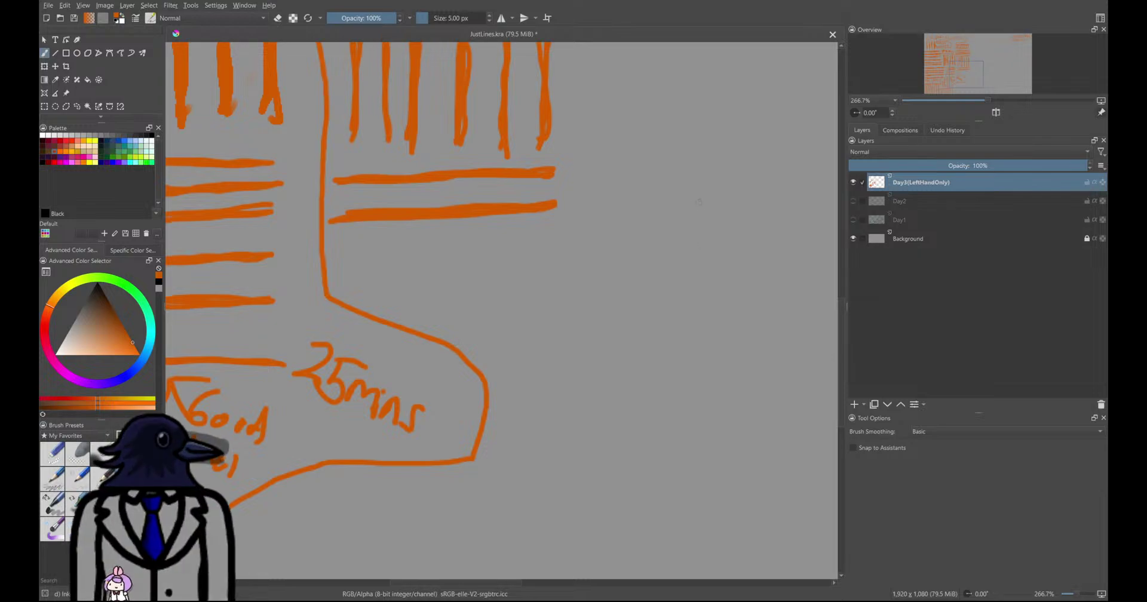
pyautogui.moveTo(548, 260)
pyautogui.mouseDown()
pyautogui.moveTo(439, 256)
pyautogui.moveTo(332, 270)
pyautogui.moveTo(591, 241)
pyautogui.mouseUp()
pyautogui.moveTo(365, 258); pyautogui.dragTo(324, 259)
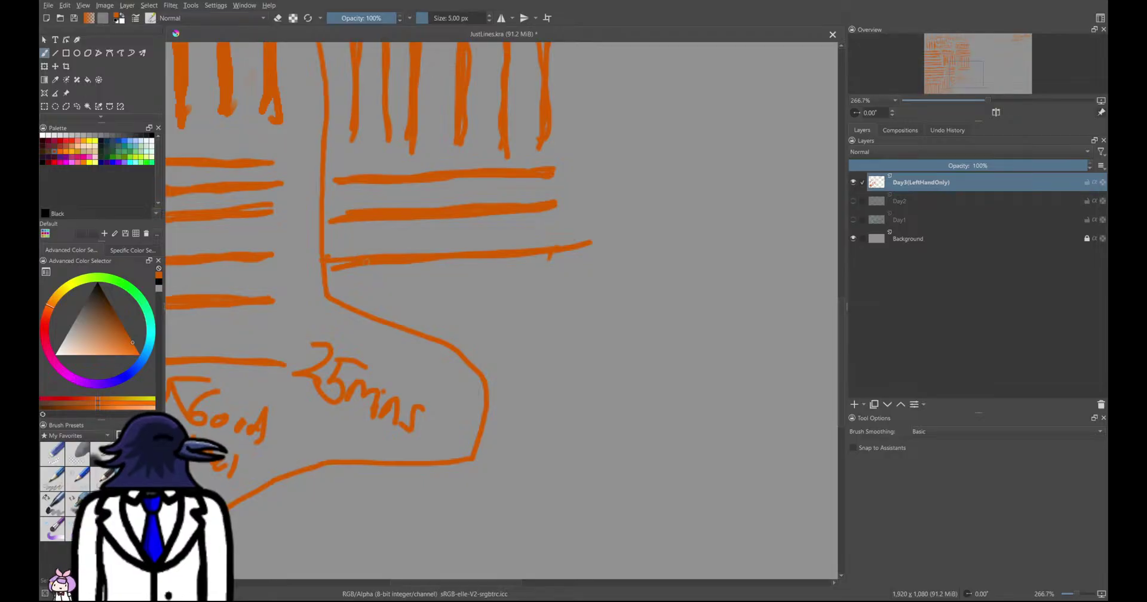
pyautogui.moveTo(386, 309)
pyautogui.mouseDown()
pyautogui.moveTo(652, 297)
pyautogui.moveTo(434, 303)
pyautogui.moveTo(567, 304)
pyautogui.moveTo(663, 282)
pyautogui.mouseUp()
# Paint and retrace seven vertical lines from under the "25mins" bulge down to the canvas's lower edge
pyautogui.scroll(-4, 657, 342)
pyautogui.moveTo(654, 344); pyautogui.dragTo(595, 234, button='middle')
pyautogui.scroll(3, 564, 260)
pyautogui.moveTo(392, 343); pyautogui.dragTo(402, 272, button='middle')
pyautogui.scroll(1, 400, 306)
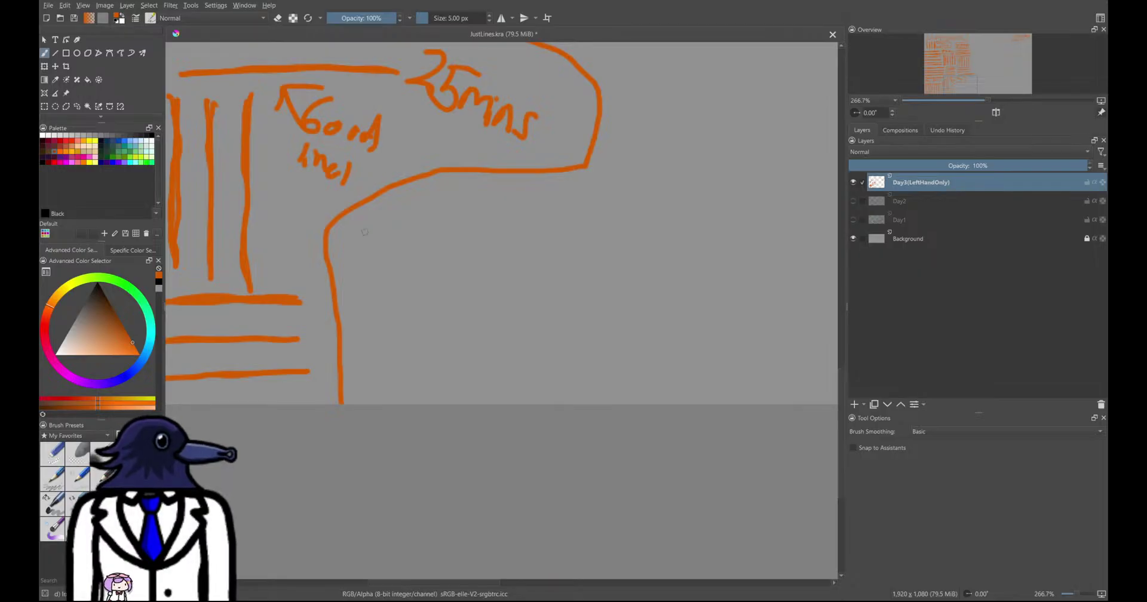
pyautogui.moveTo(352, 226)
pyautogui.mouseDown()
pyautogui.moveTo(365, 392)
pyautogui.moveTo(358, 219)
pyautogui.mouseUp()
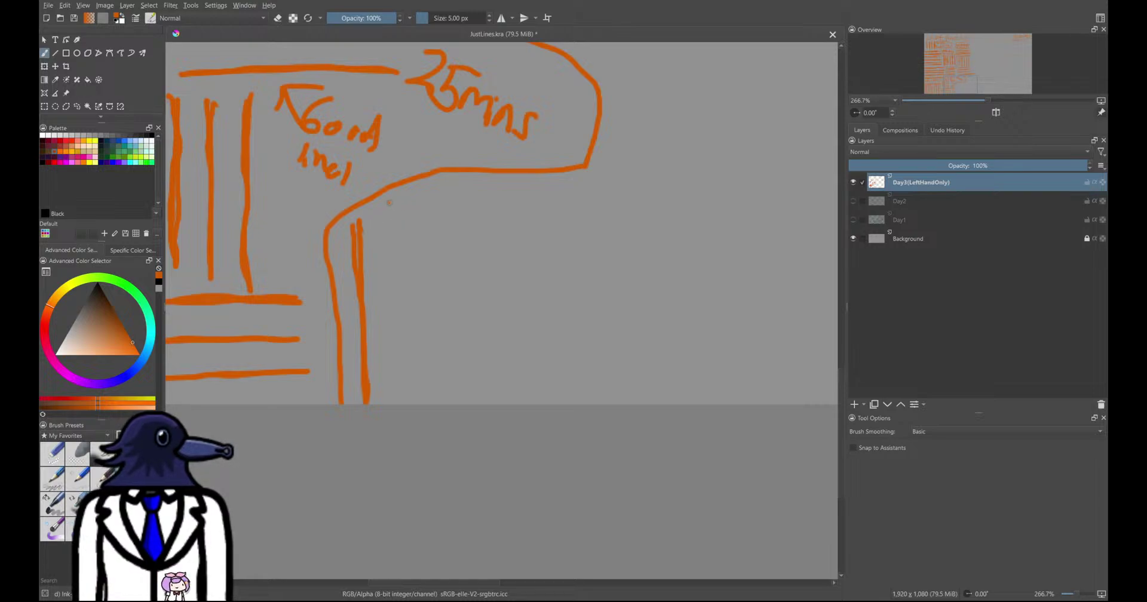
pyautogui.moveTo(389, 202); pyautogui.dragTo(395, 404)
pyautogui.moveTo(391, 304); pyautogui.dragTo(395, 209)
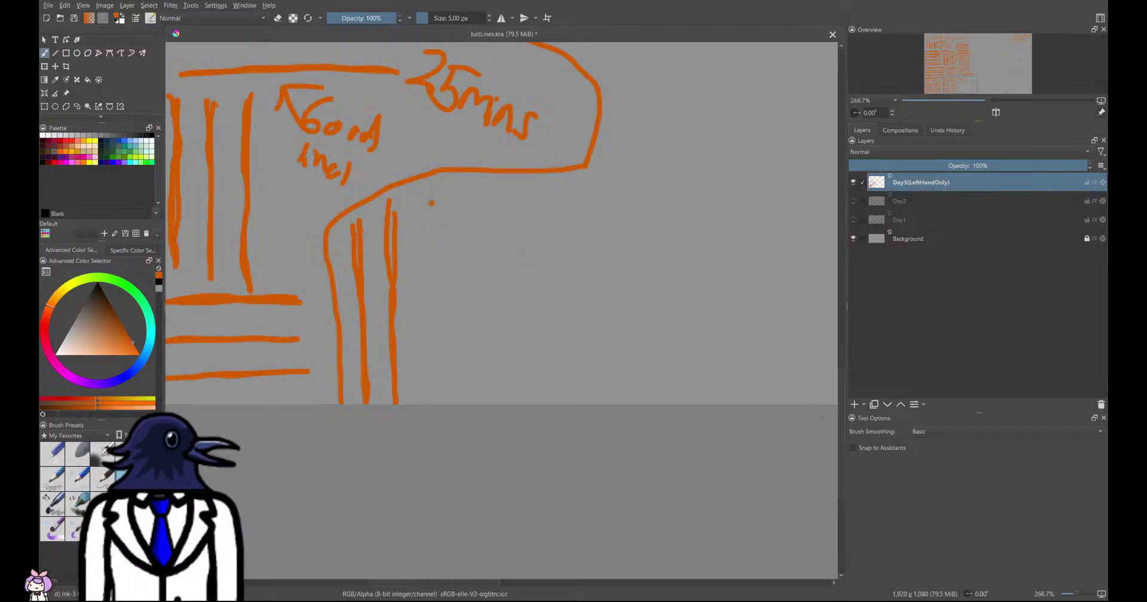
pyautogui.moveTo(429, 224)
pyautogui.mouseDown()
pyautogui.moveTo(439, 395)
pyautogui.moveTo(415, 210)
pyautogui.moveTo(425, 179)
pyautogui.moveTo(437, 396)
pyautogui.mouseUp()
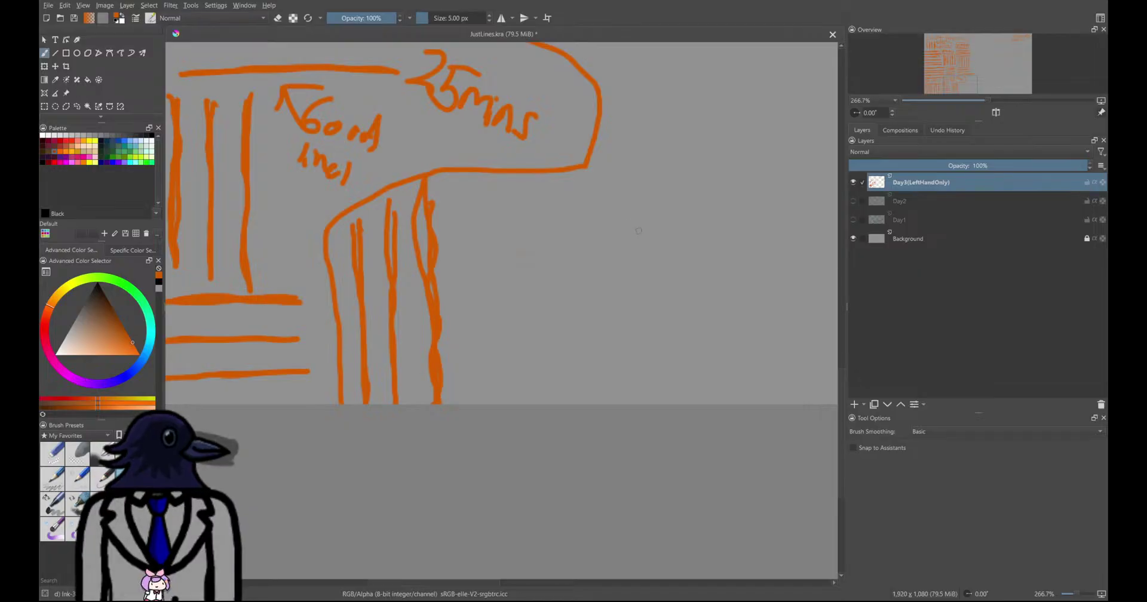
pyautogui.moveTo(447, 183)
pyautogui.mouseDown()
pyautogui.moveTo(464, 185)
pyautogui.moveTo(478, 238)
pyautogui.moveTo(482, 405)
pyautogui.moveTo(472, 276)
pyautogui.moveTo(476, 186)
pyautogui.moveTo(489, 400)
pyautogui.moveTo(484, 173)
pyautogui.moveTo(511, 220)
pyautogui.moveTo(514, 403)
pyautogui.moveTo(519, 174)
pyautogui.moveTo(512, 330)
pyautogui.moveTo(523, 402)
pyautogui.mouseUp()
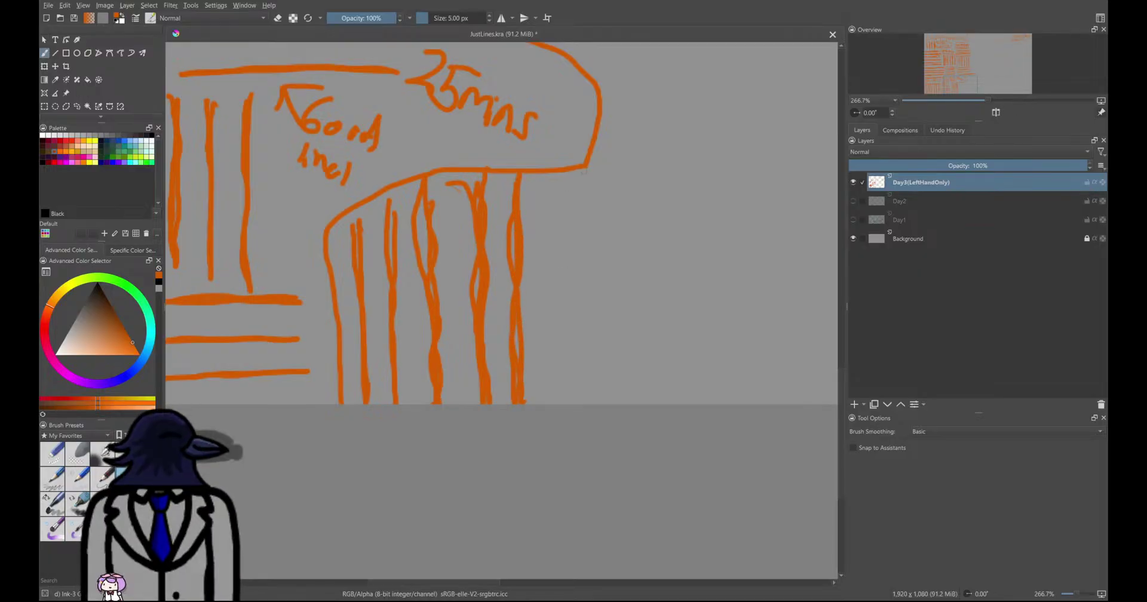
pyautogui.moveTo(542, 186)
pyautogui.mouseDown()
pyautogui.moveTo(555, 315)
pyautogui.moveTo(546, 403)
pyautogui.moveTo(546, 187)
pyautogui.moveTo(556, 238)
pyautogui.mouseUp()
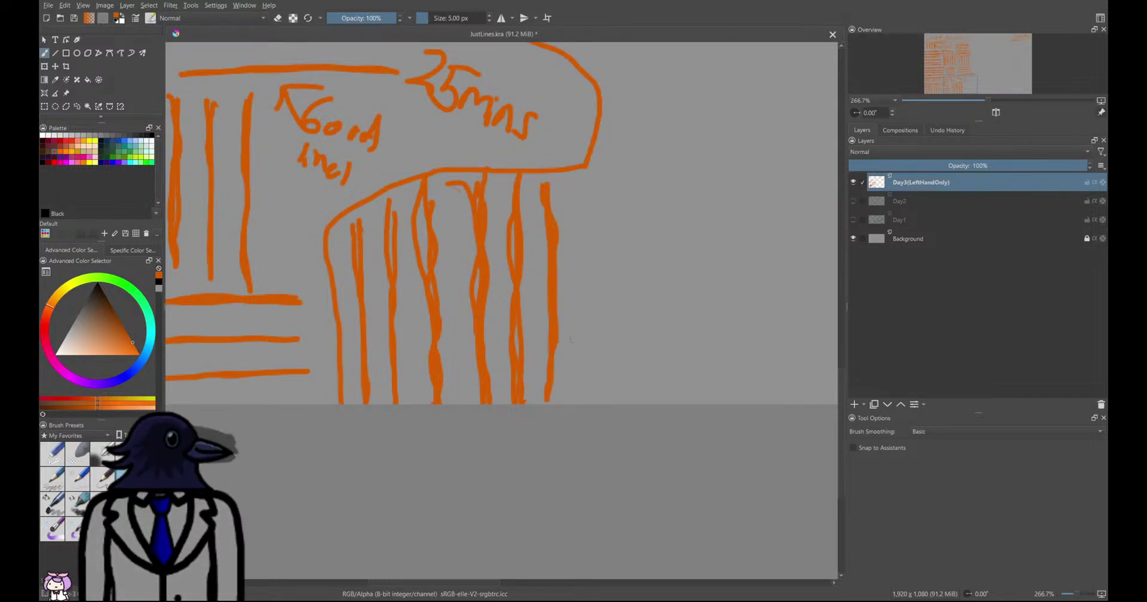
pyautogui.moveTo(585, 190)
pyautogui.mouseDown()
pyautogui.moveTo(612, 403)
pyautogui.moveTo(596, 240)
pyautogui.mouseUp()
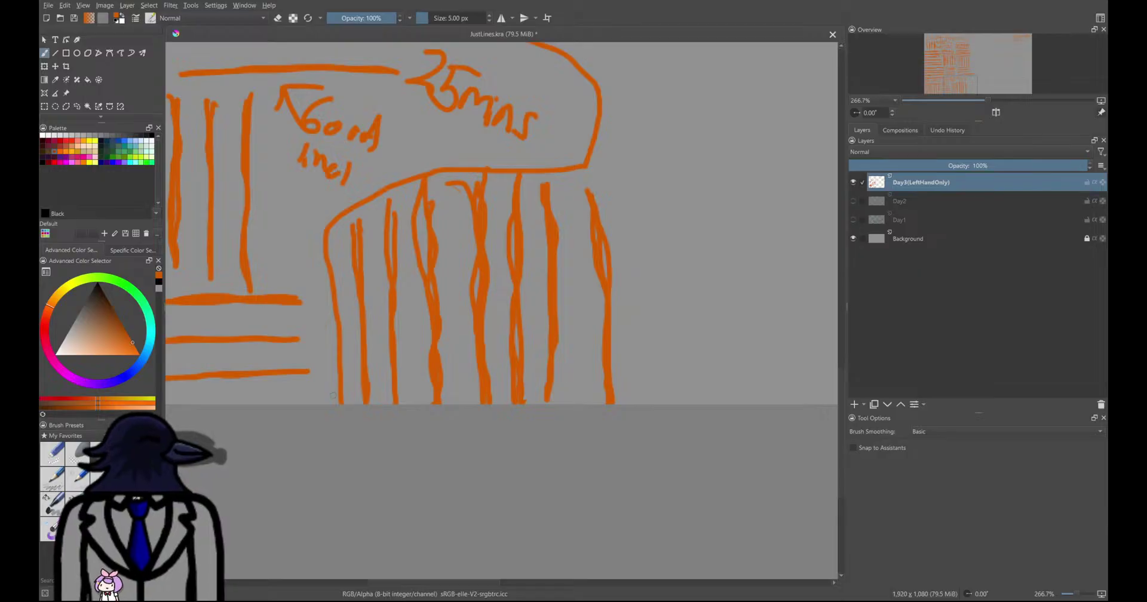
# Paint and retrace four taller vertical lines beside the "25mins" bulge, from the lowest horizontal line down to the canvas's lower edge
pyautogui.moveTo(524, 369); pyautogui.dragTo(328, 477, button='middle')
pyautogui.scroll(1, 457, 313)
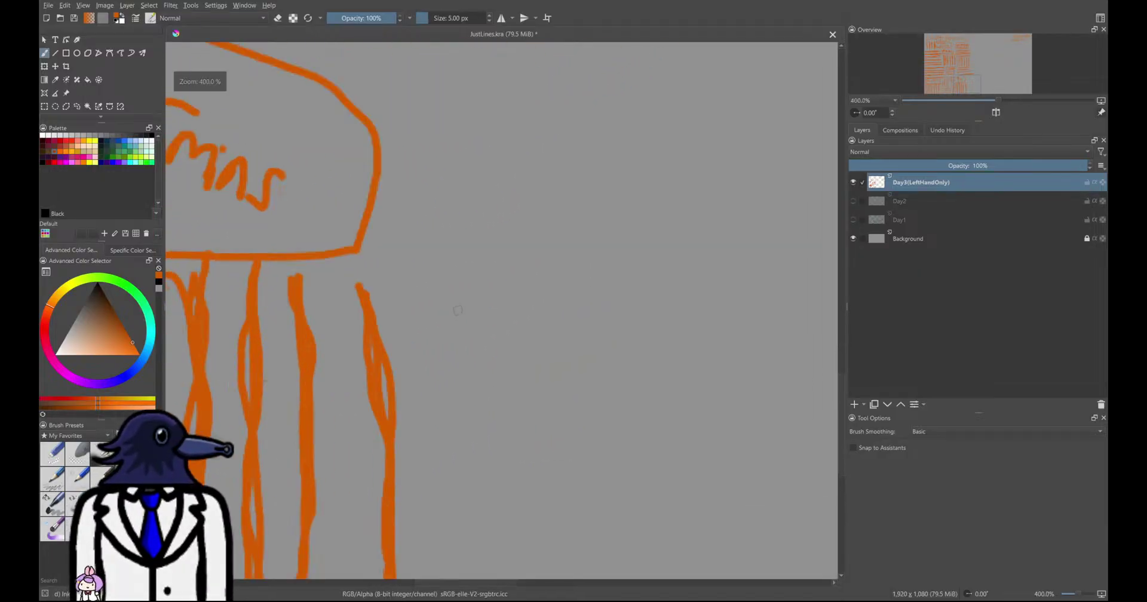
pyautogui.scroll(-1, 444, 257)
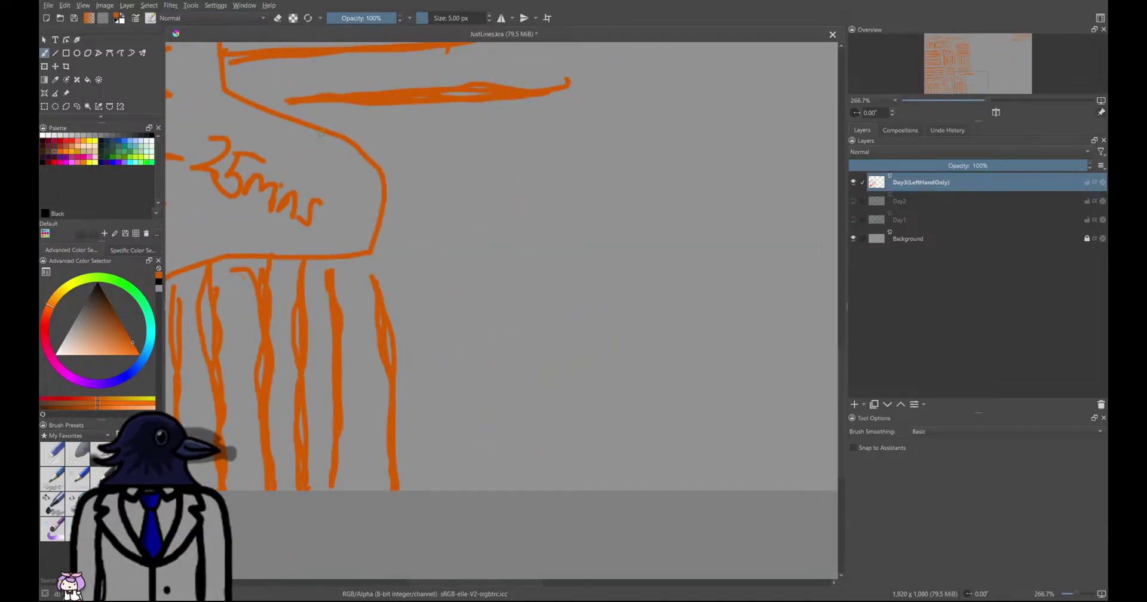
pyautogui.moveTo(422, 122)
pyautogui.mouseDown()
pyautogui.moveTo(431, 488)
pyautogui.moveTo(430, 212)
pyautogui.mouseUp()
pyautogui.moveTo(423, 150); pyautogui.dragTo(427, 490)
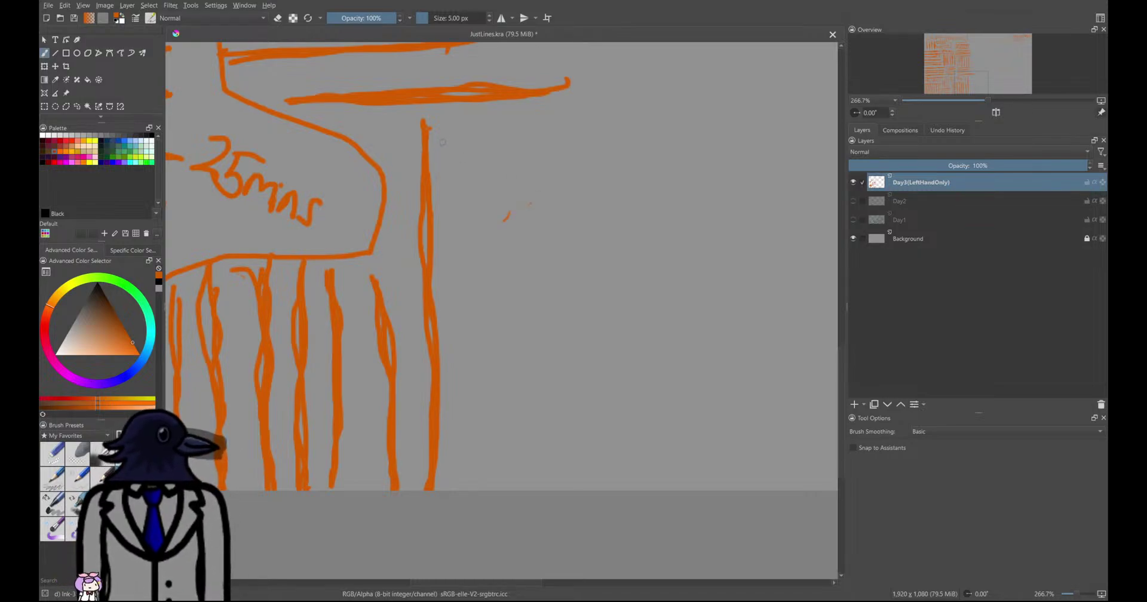
pyautogui.moveTo(464, 136)
pyautogui.mouseDown()
pyautogui.moveTo(478, 479)
pyautogui.moveTo(465, 296)
pyautogui.moveTo(474, 142)
pyautogui.mouseUp()
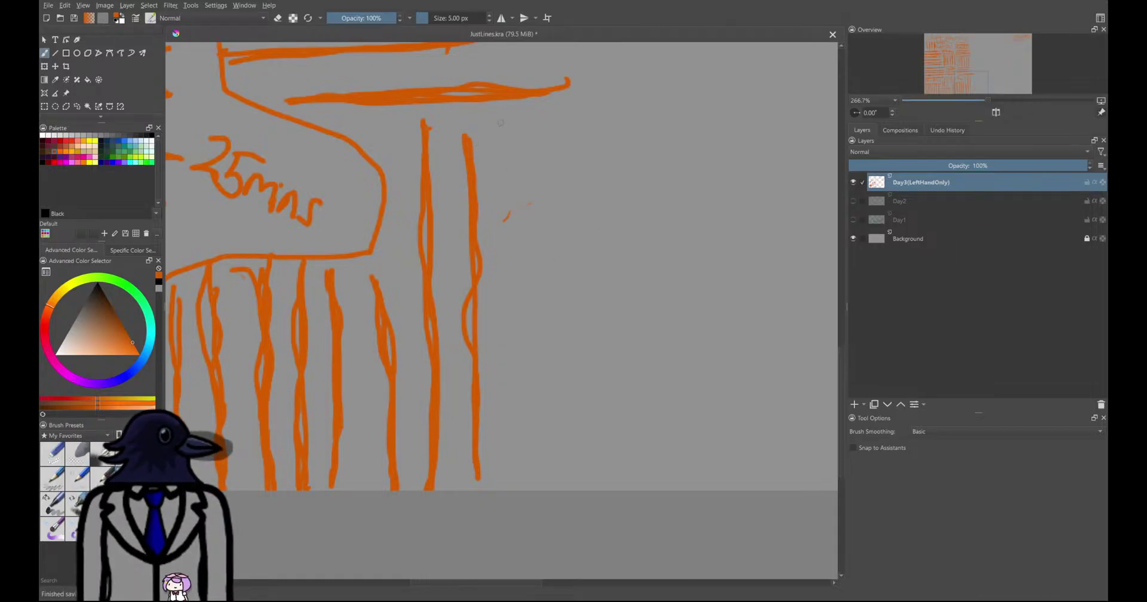
pyautogui.moveTo(516, 131)
pyautogui.mouseDown()
pyautogui.moveTo(531, 251)
pyautogui.moveTo(530, 490)
pyautogui.mouseUp()
pyautogui.moveTo(534, 427)
pyautogui.mouseDown()
pyautogui.moveTo(541, 352)
pyautogui.moveTo(526, 135)
pyautogui.mouseUp()
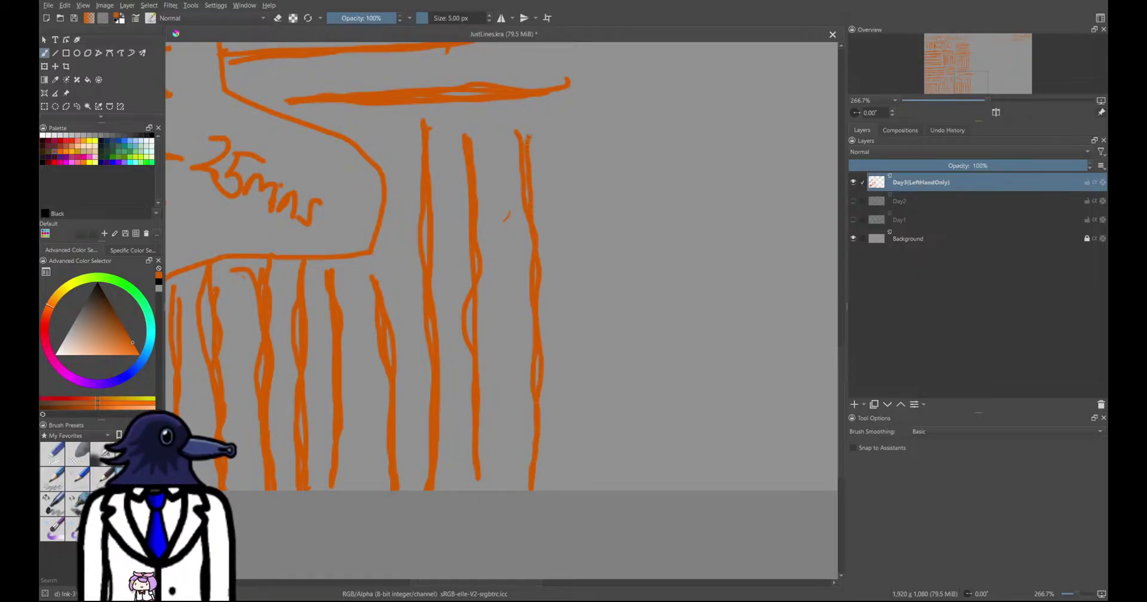
pyautogui.moveTo(527, 183); pyautogui.dragTo(537, 485)
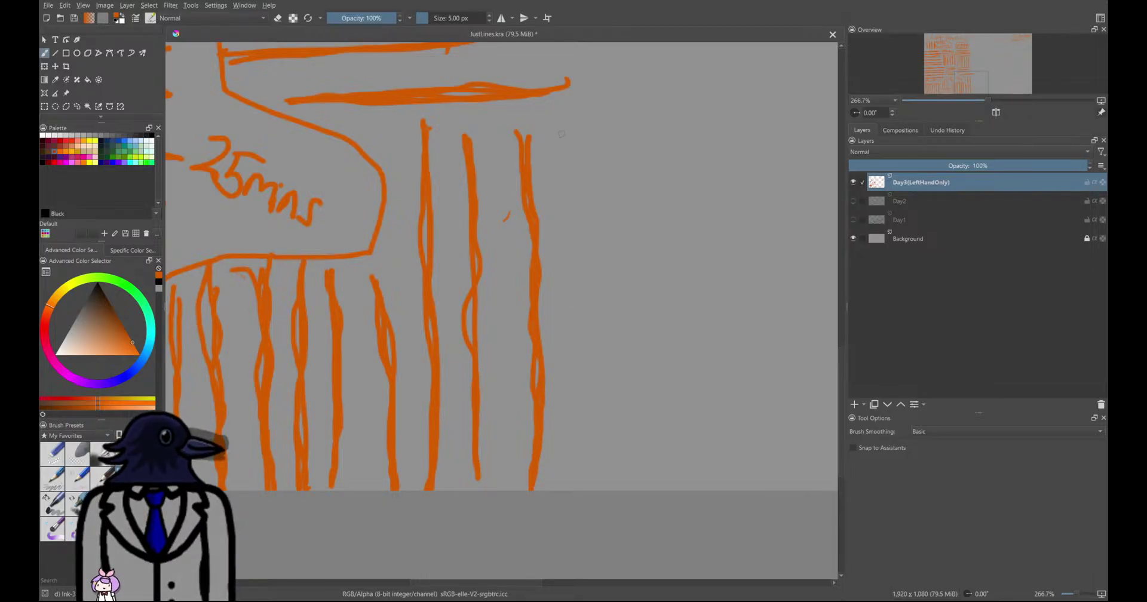
pyautogui.moveTo(567, 131)
pyautogui.mouseDown()
pyautogui.moveTo(572, 490)
pyautogui.moveTo(567, 463)
pyautogui.moveTo(586, 270)
pyautogui.moveTo(566, 167)
pyautogui.moveTo(584, 489)
pyautogui.mouseUp()
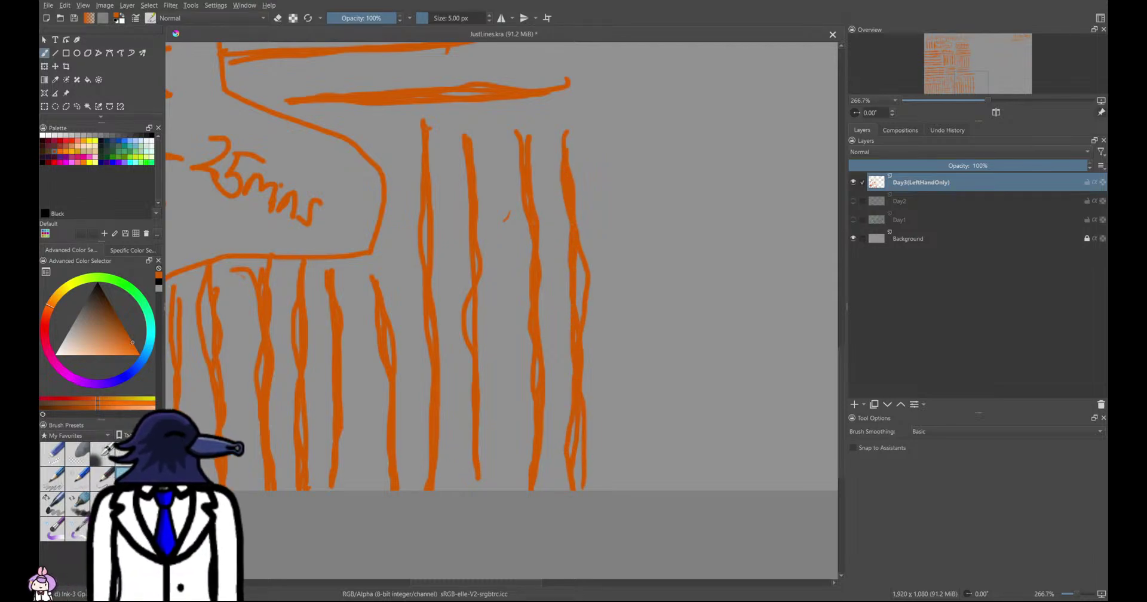
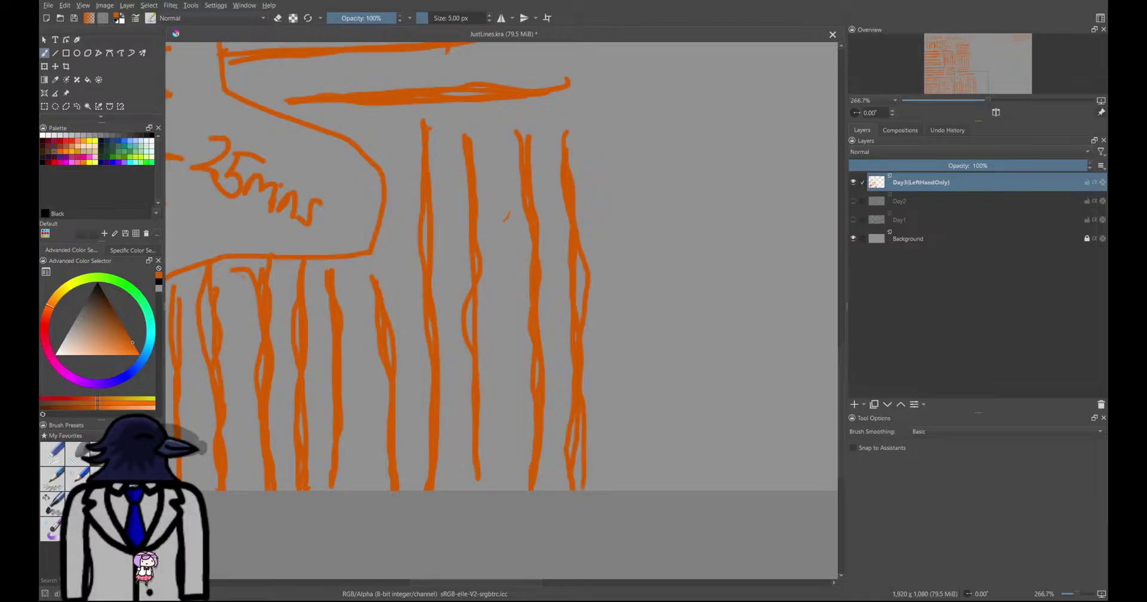
pyautogui.scroll(-2, 544, 291)
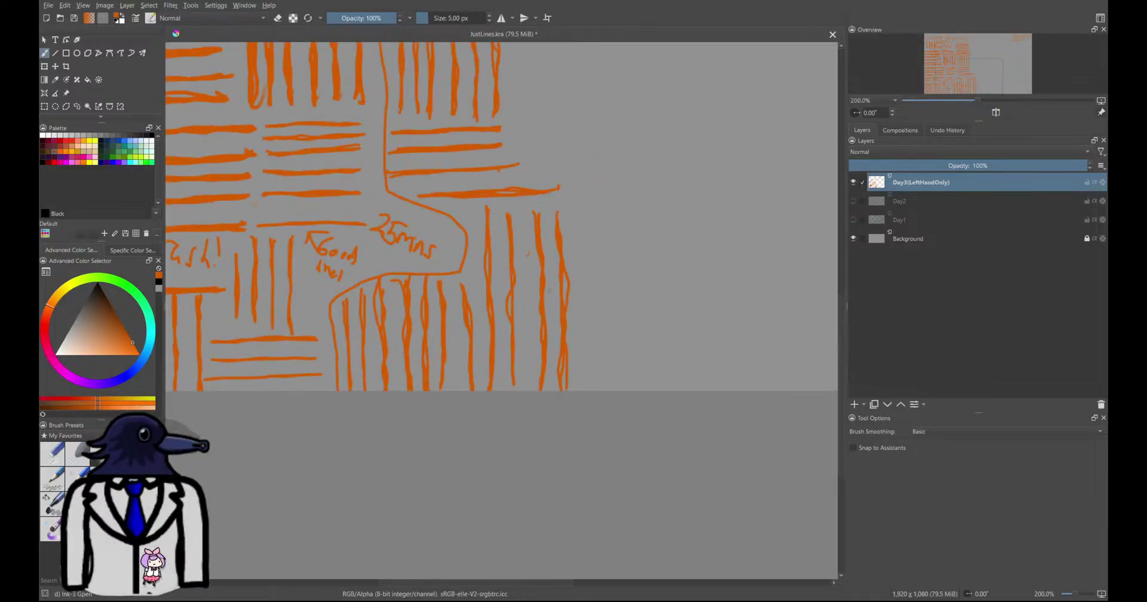
pyautogui.moveTo(532, 74); pyautogui.dragTo(559, 326, button='middle')
pyautogui.scroll(1, 556, 317)
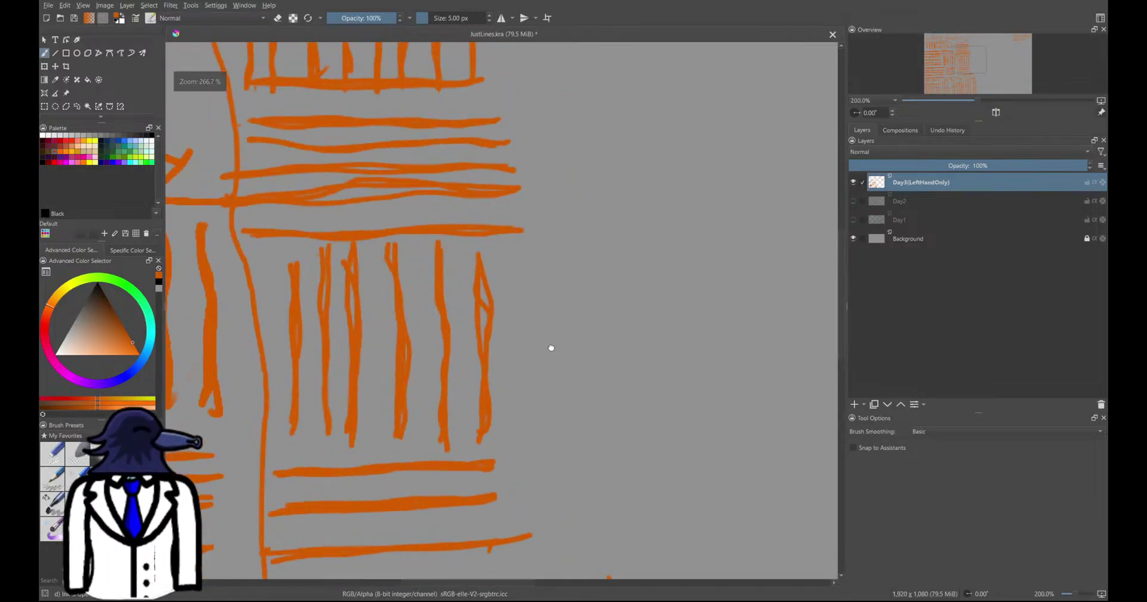
# Paint and retrace two tall vertical lines from the canvas's upper edge, just beyond the curved dividing line beside the heading
pyautogui.scroll(-3, 553, 312)
pyautogui.scroll(2, 516, 313)
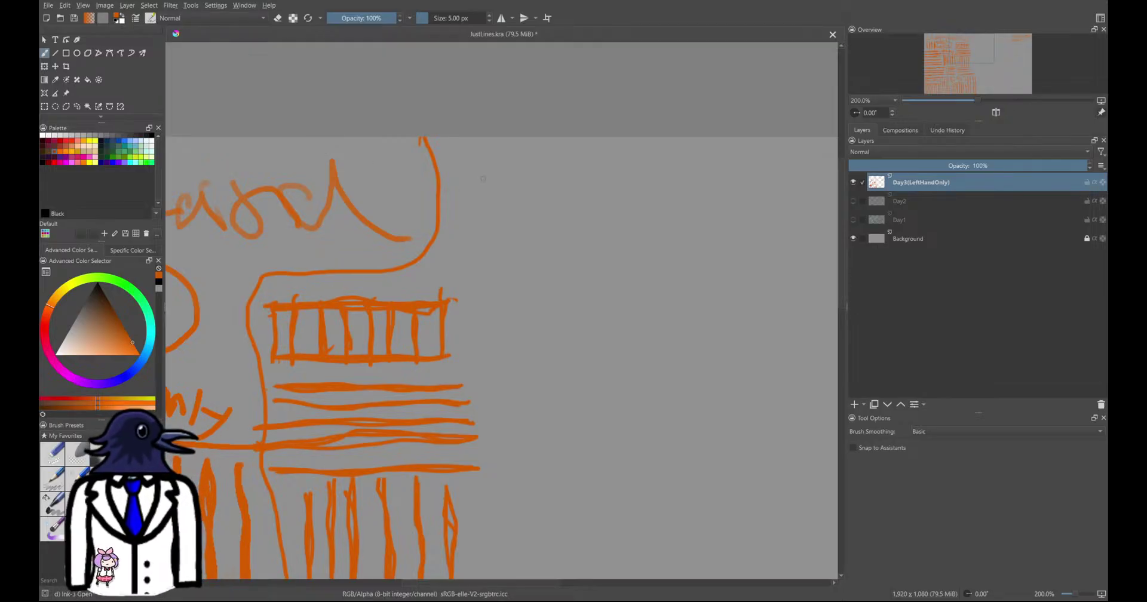
pyautogui.moveTo(467, 147)
pyautogui.mouseDown()
pyautogui.moveTo(487, 346)
pyautogui.moveTo(484, 141)
pyautogui.moveTo(488, 313)
pyautogui.moveTo(508, 353)
pyautogui.mouseUp()
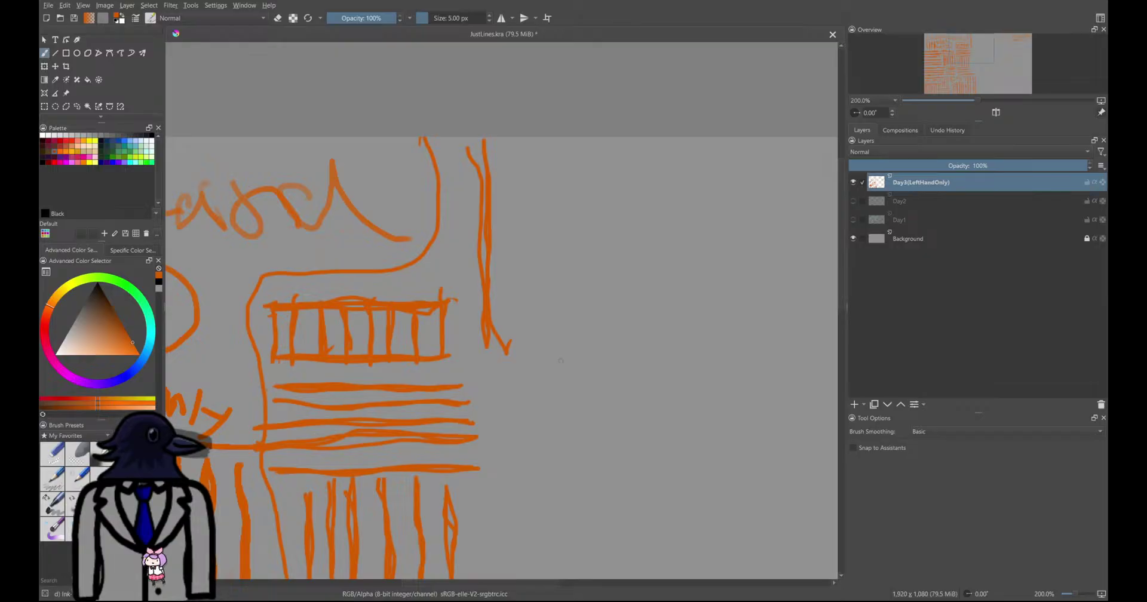
pyautogui.scroll(-3, 560, 360)
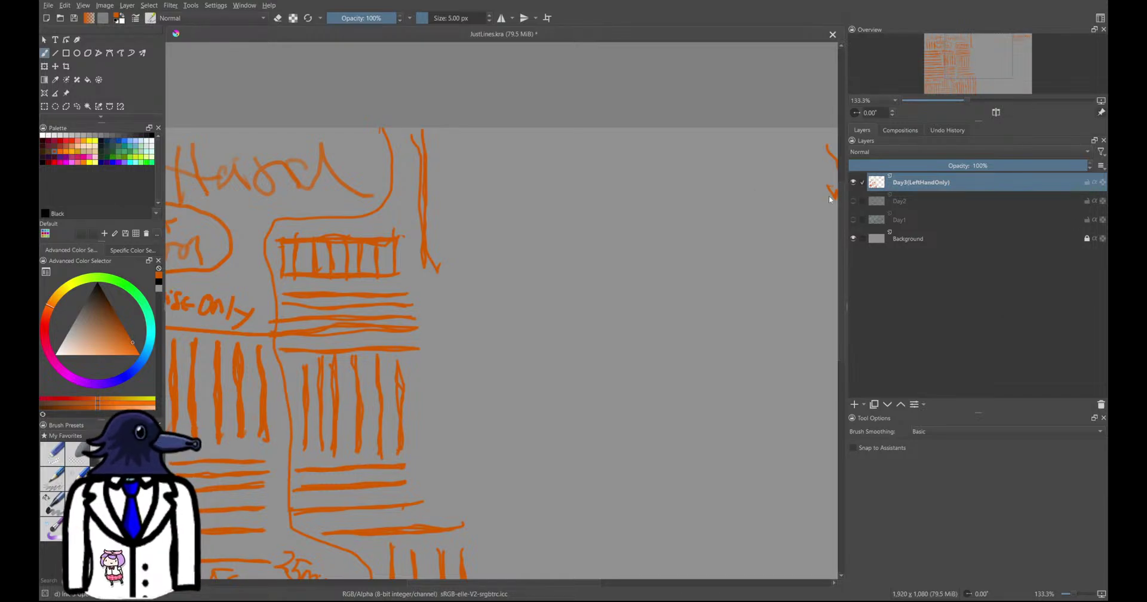
pyautogui.scroll(2, 466, 207)
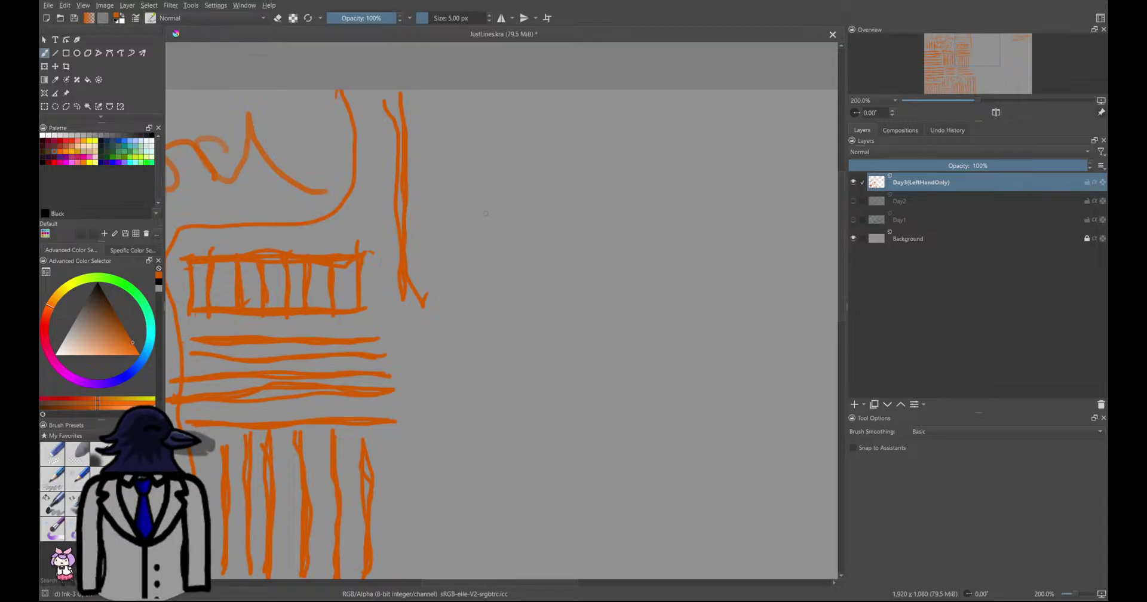
pyautogui.scroll(3, 453, 210)
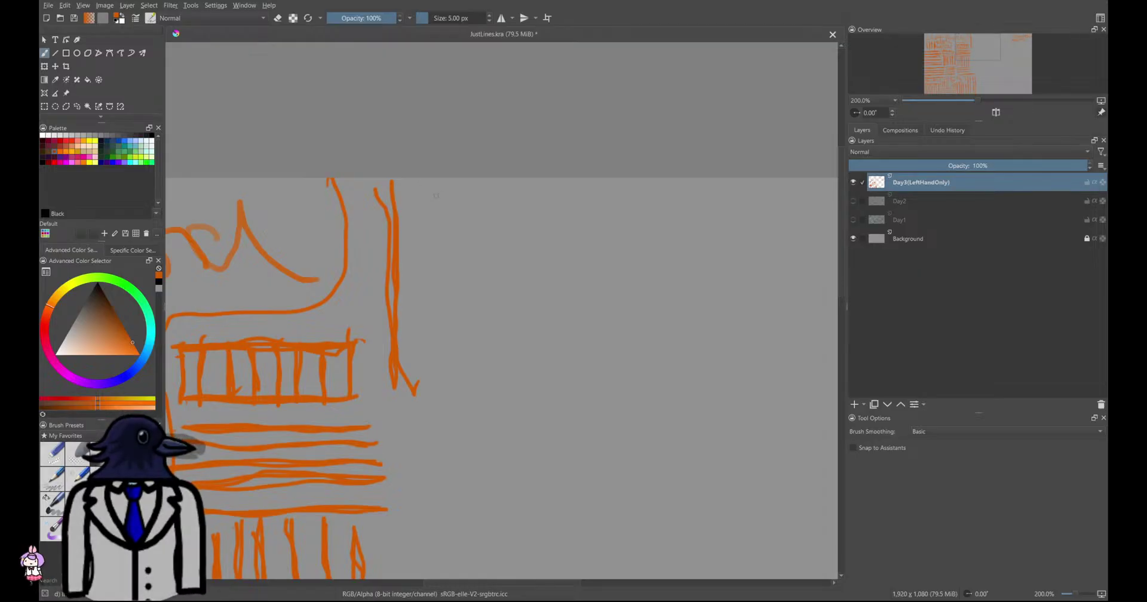
pyautogui.moveTo(433, 188); pyautogui.dragTo(436, 393)
pyautogui.moveTo(434, 325); pyautogui.dragTo(439, 195)
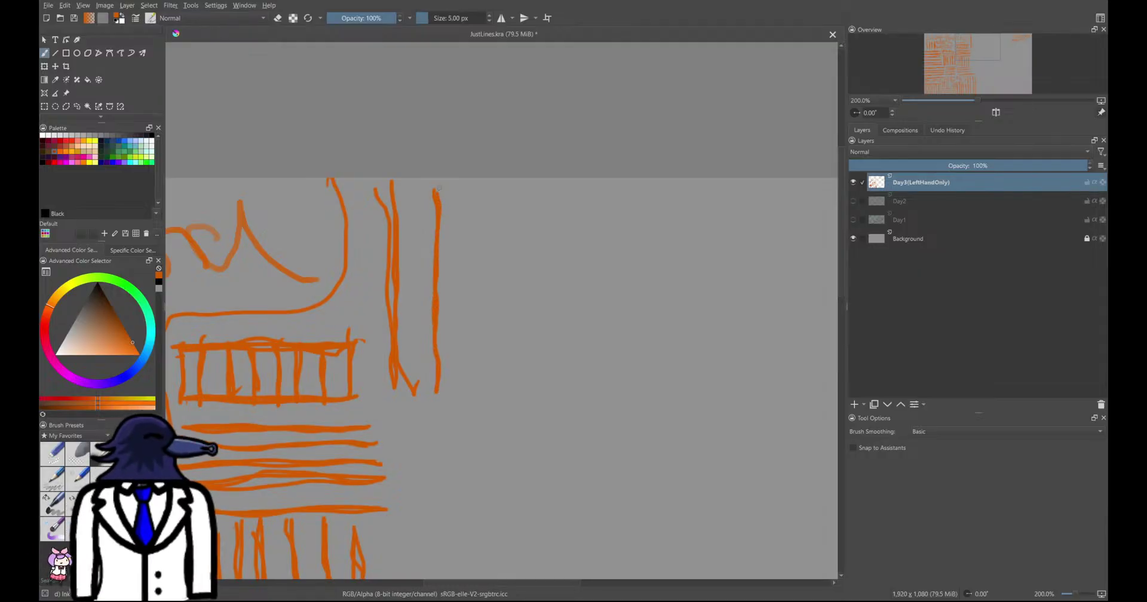
# Add a third and a fourth retraced vertical line of the same height beside that pair
pyautogui.scroll(-1, 445, 199)
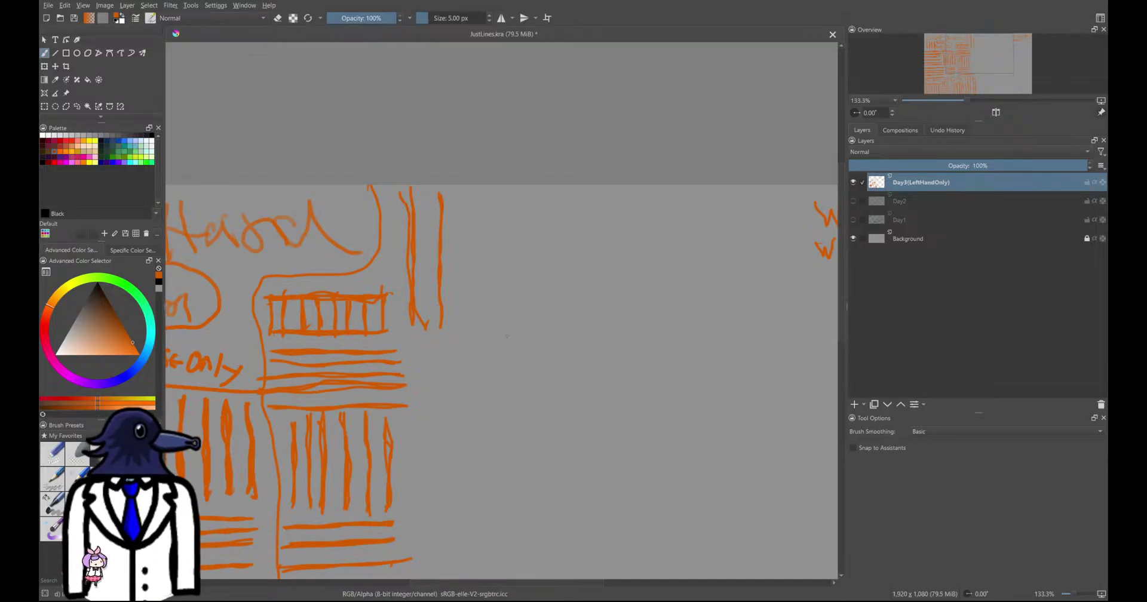
pyautogui.keyDown('ctrl'); pyautogui.scroll(3, 443, 201); pyautogui.keyUp('ctrl')
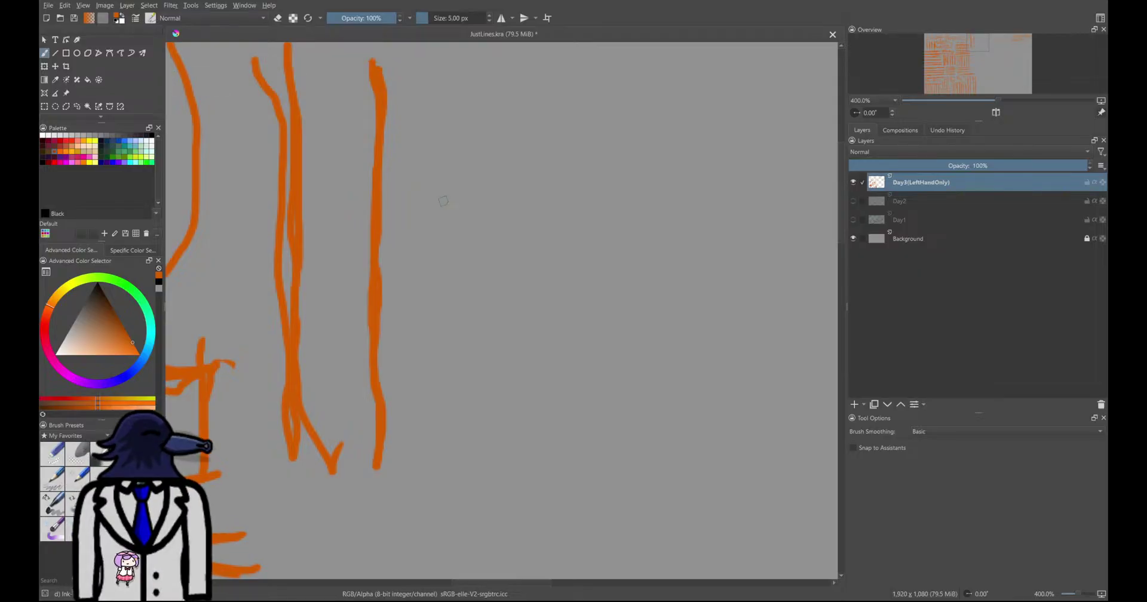
pyautogui.keyDown('ctrl'); pyautogui.scroll(-3, 431, 157); pyautogui.keyUp('ctrl')
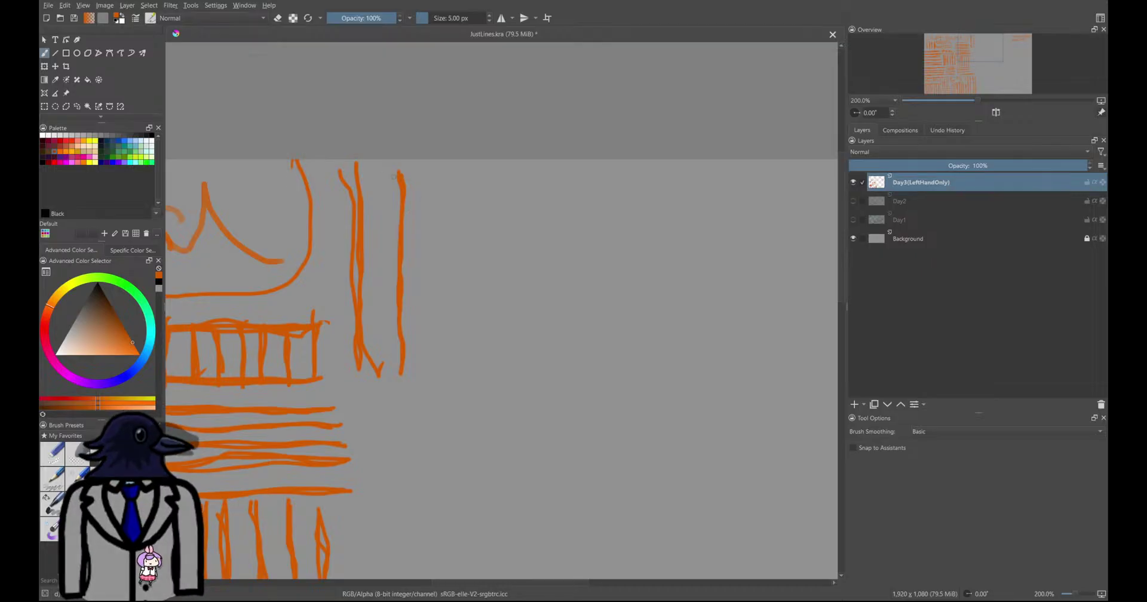
pyautogui.moveTo(444, 176)
pyautogui.mouseDown()
pyautogui.moveTo(445, 369)
pyautogui.moveTo(448, 177)
pyautogui.moveTo(446, 290)
pyautogui.mouseUp()
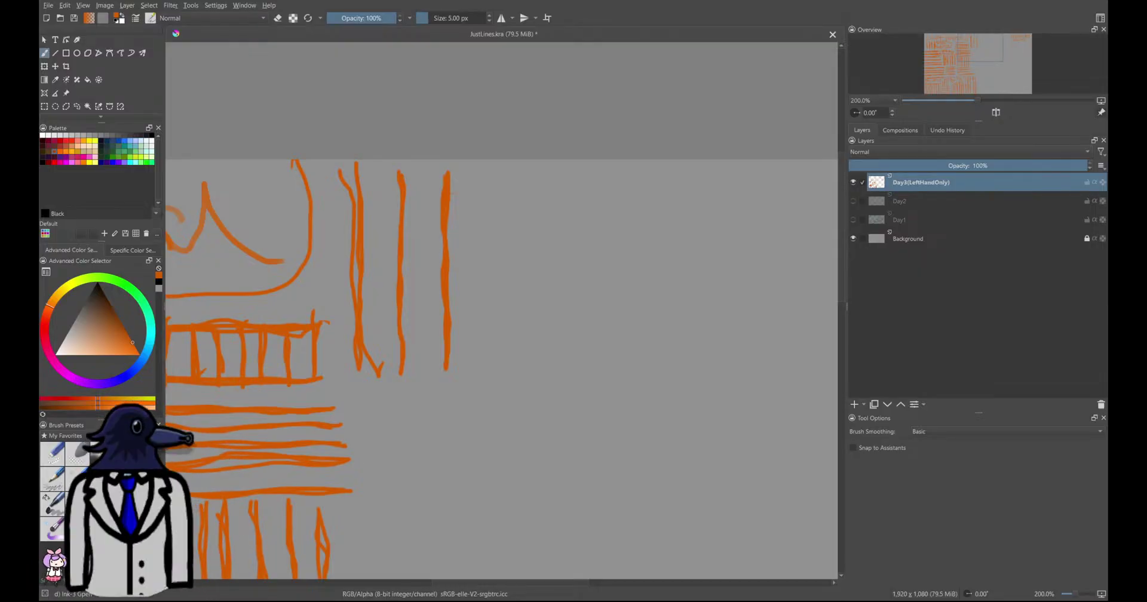
pyautogui.moveTo(483, 203)
pyautogui.mouseDown(button='middle')
pyautogui.moveTo(481, 163)
pyautogui.moveTo(475, 220)
pyautogui.mouseUp(button='middle')
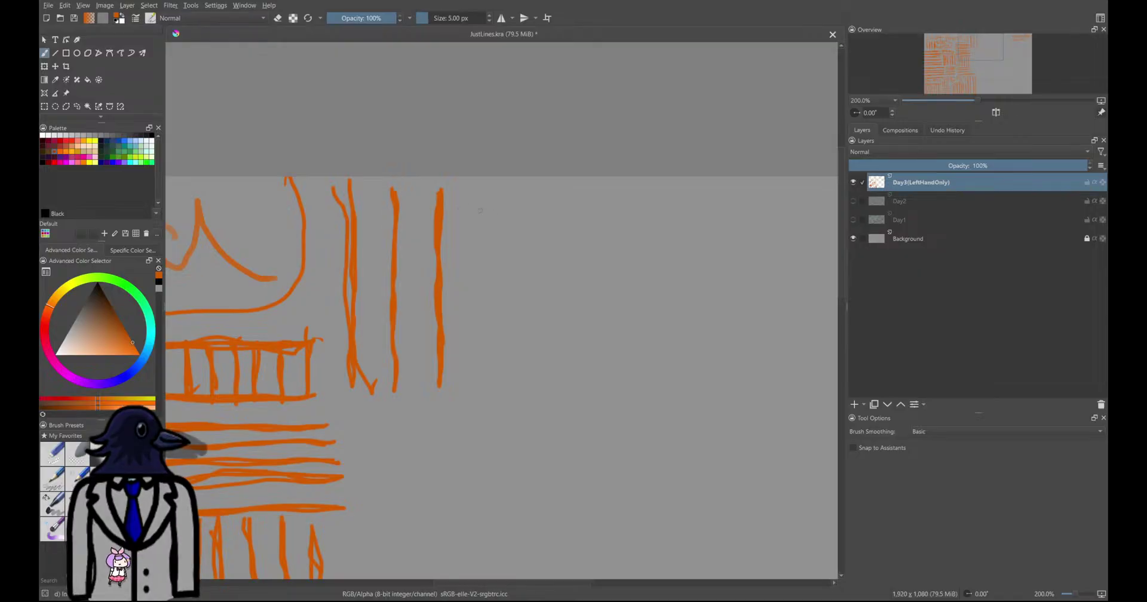
pyautogui.moveTo(463, 189)
pyautogui.mouseDown()
pyautogui.moveTo(479, 249)
pyautogui.moveTo(466, 388)
pyautogui.moveTo(465, 202)
pyautogui.mouseUp()
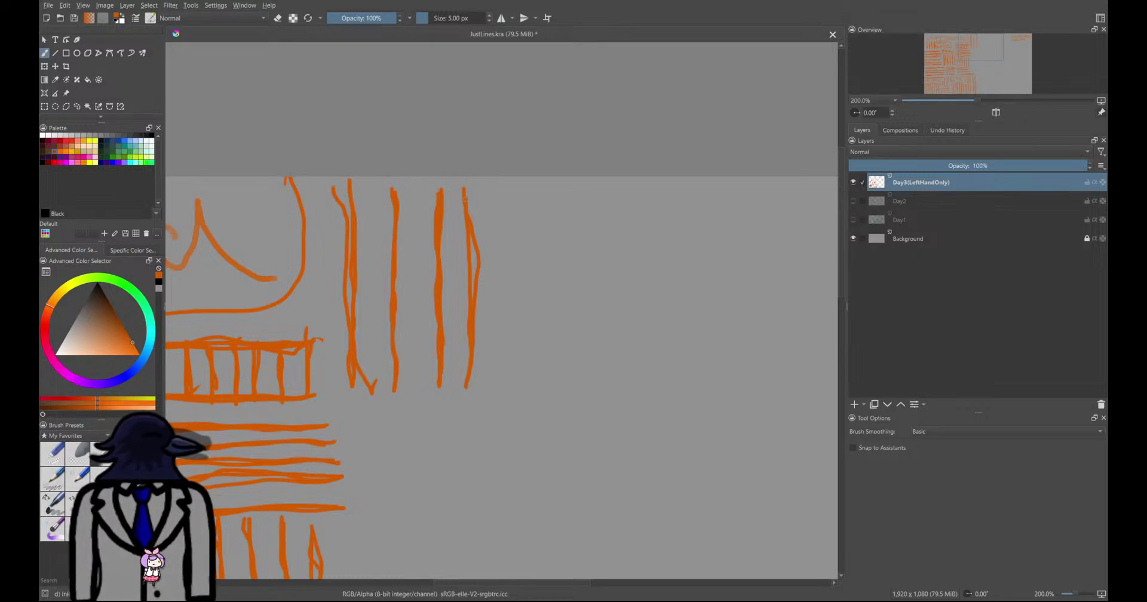
pyautogui.moveTo(471, 239); pyautogui.dragTo(476, 278)
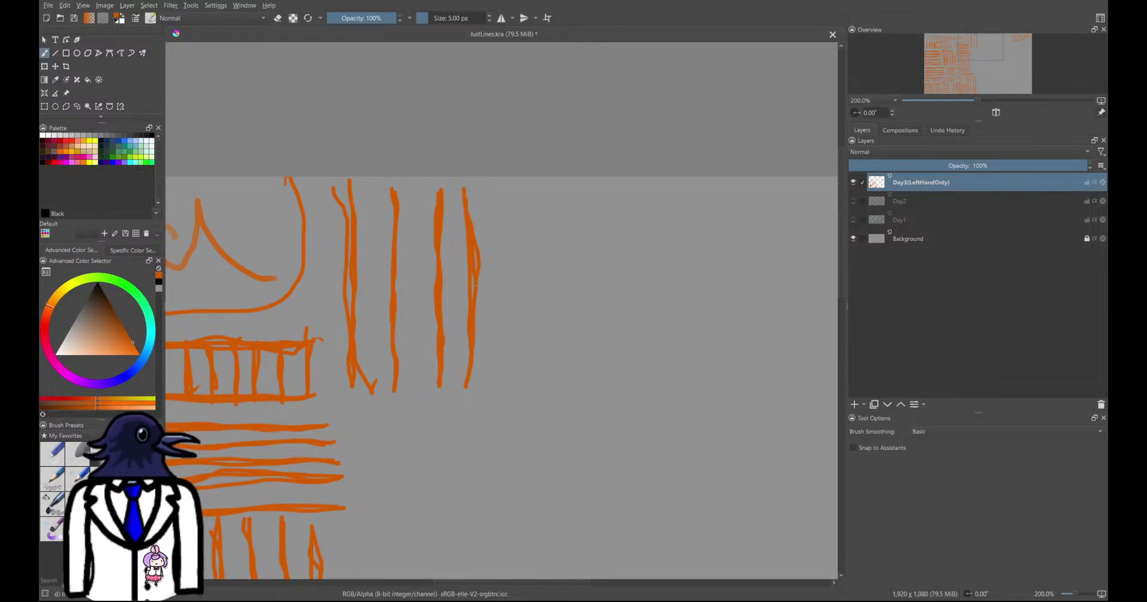
pyautogui.moveTo(470, 362); pyautogui.dragTo(471, 388)
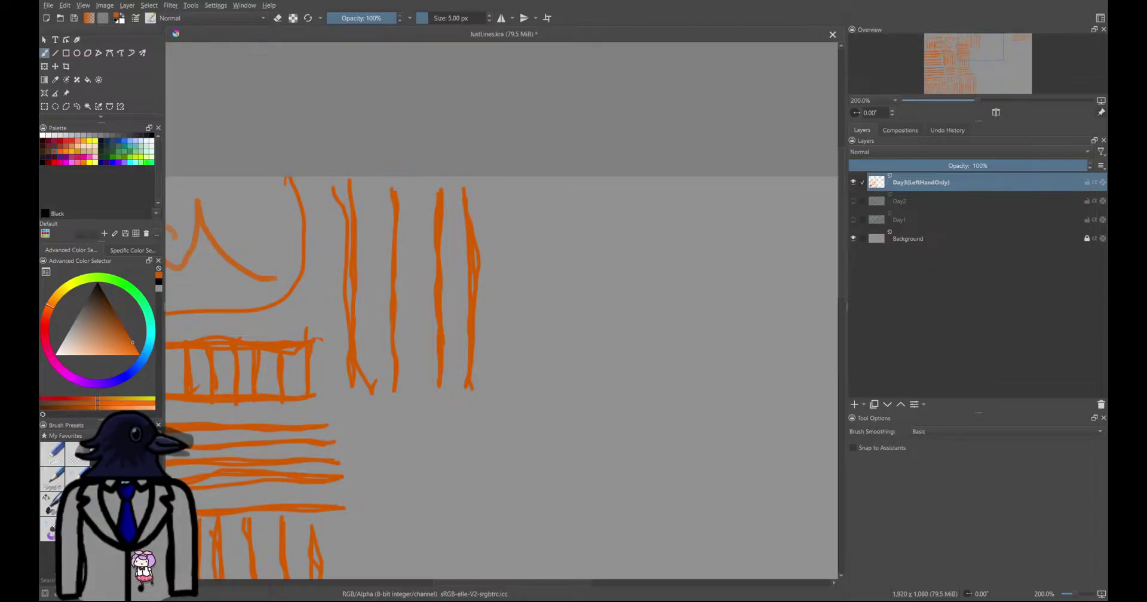
# Paint and retrace two horizontal lines, one above the other, directly beneath the four tall vertical lines
pyautogui.scroll(-1, 484, 274)
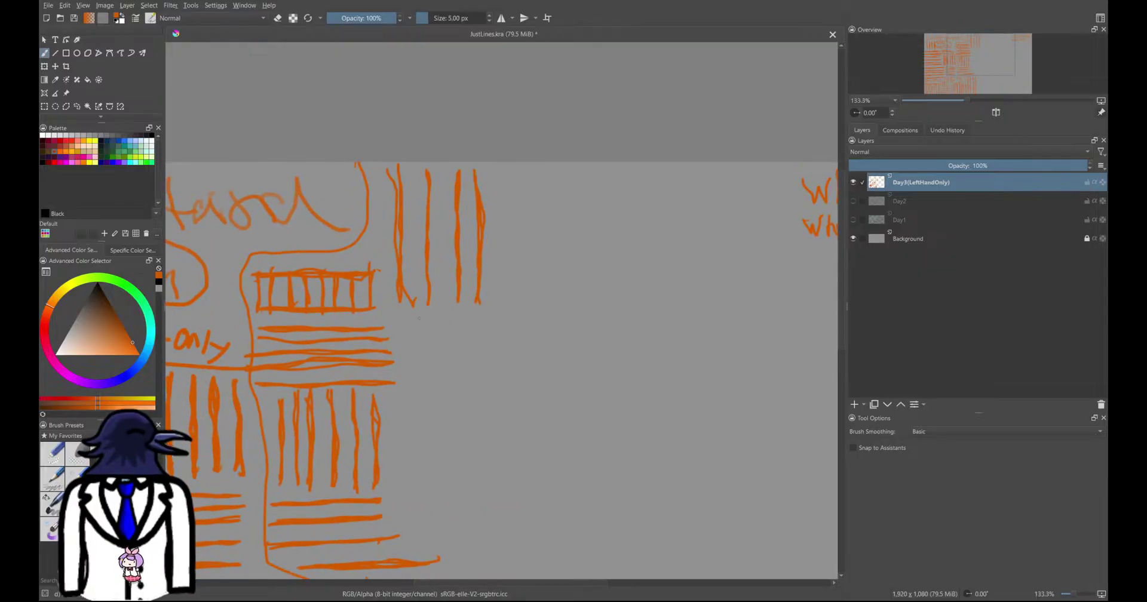
pyautogui.scroll(1, 449, 280)
pyautogui.scroll(1, 491, 300)
pyautogui.moveTo(486, 317); pyautogui.dragTo(505, 229, button='middle')
pyautogui.scroll(-1, 505, 230)
pyautogui.scroll(2, 389, 284)
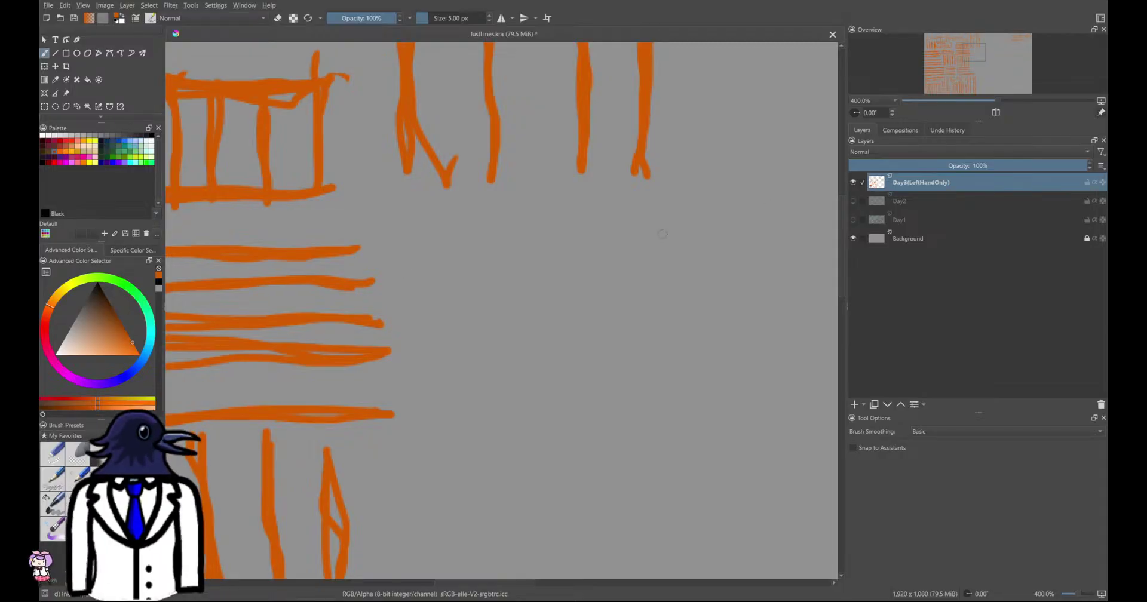
pyautogui.moveTo(648, 216)
pyautogui.mouseDown()
pyautogui.moveTo(373, 218)
pyautogui.moveTo(634, 219)
pyautogui.moveTo(621, 257)
pyautogui.moveTo(378, 261)
pyautogui.moveTo(652, 250)
pyautogui.mouseUp()
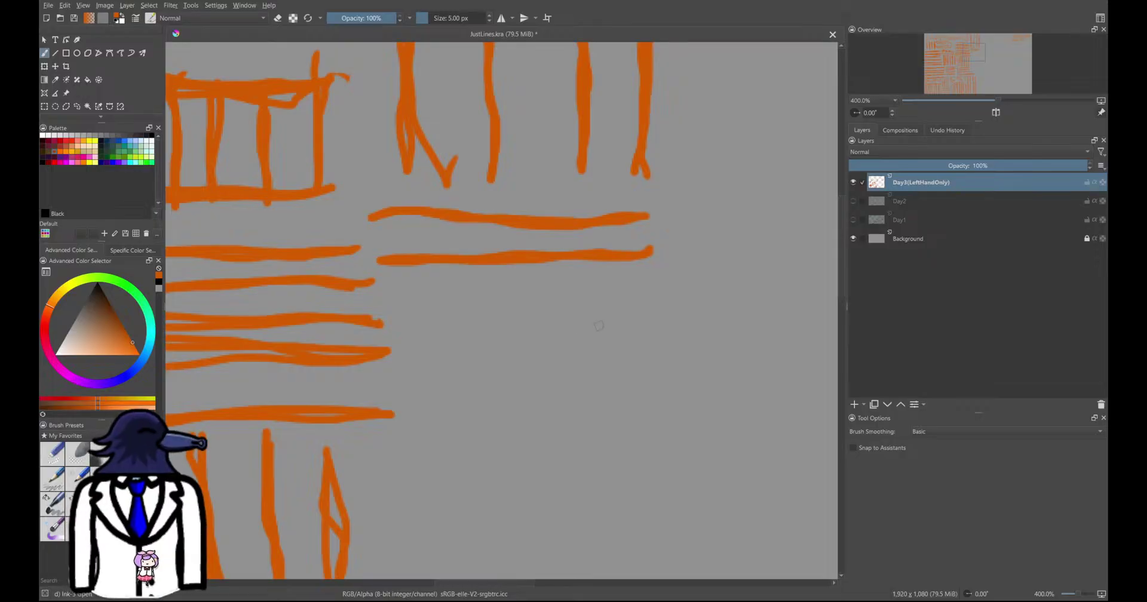
# Continue the horizontal block downward with a third and a fourth retraced line, leaving a wider gap before the fourth
pyautogui.moveTo(592, 353); pyautogui.dragTo(620, 370, button='middle')
pyautogui.scroll(1, 600, 268)
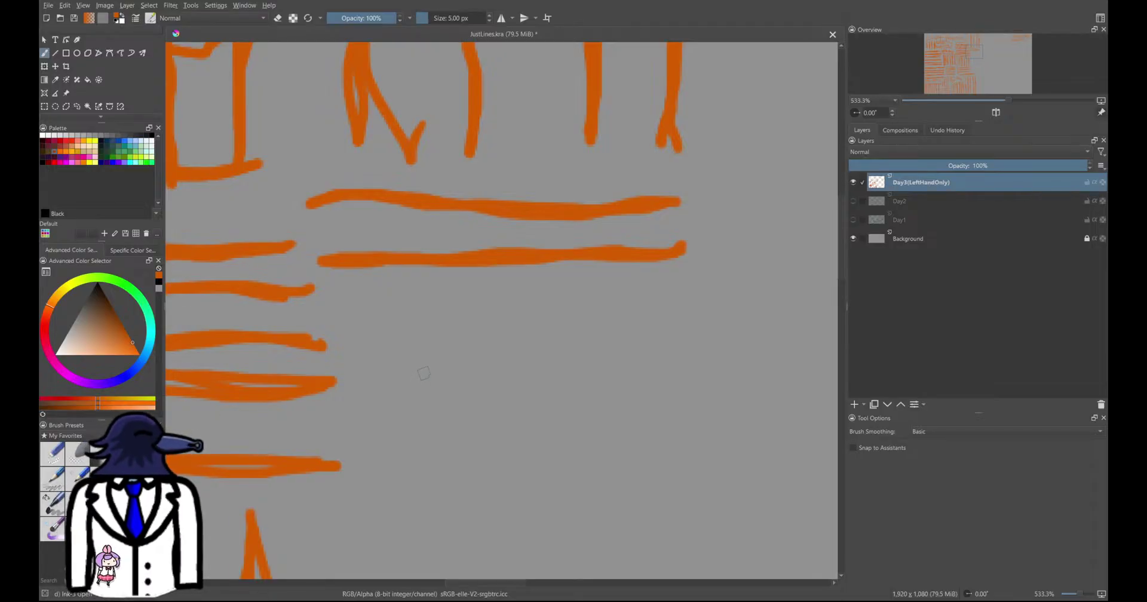
pyautogui.moveTo(470, 339); pyautogui.dragTo(428, 324, button='middle')
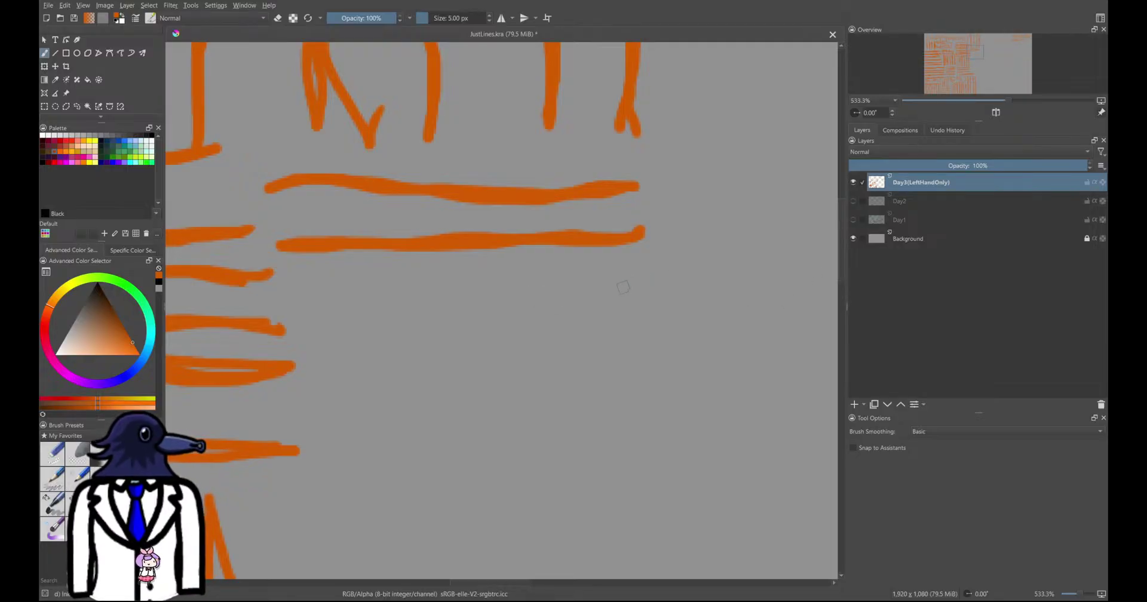
pyautogui.moveTo(638, 293); pyautogui.dragTo(278, 296)
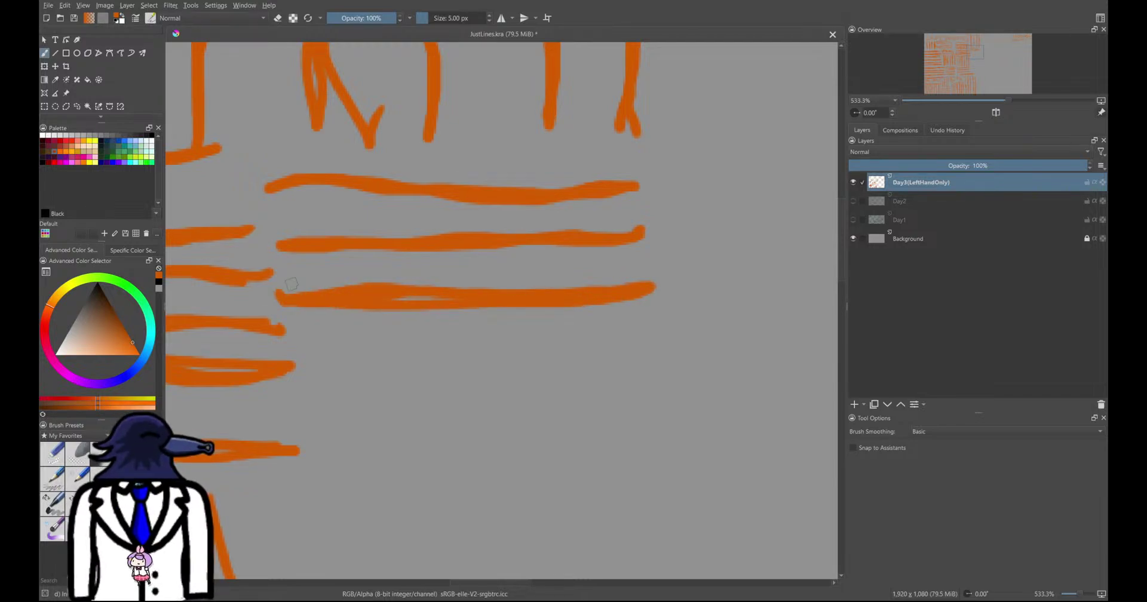
pyautogui.scroll(-1, 342, 364)
pyautogui.moveTo(343, 364)
pyautogui.mouseDown(button='middle')
pyautogui.moveTo(353, 298)
pyautogui.moveTo(399, 287)
pyautogui.moveTo(397, 269)
pyautogui.mouseUp(button='middle')
pyautogui.scroll(1, 356, 295)
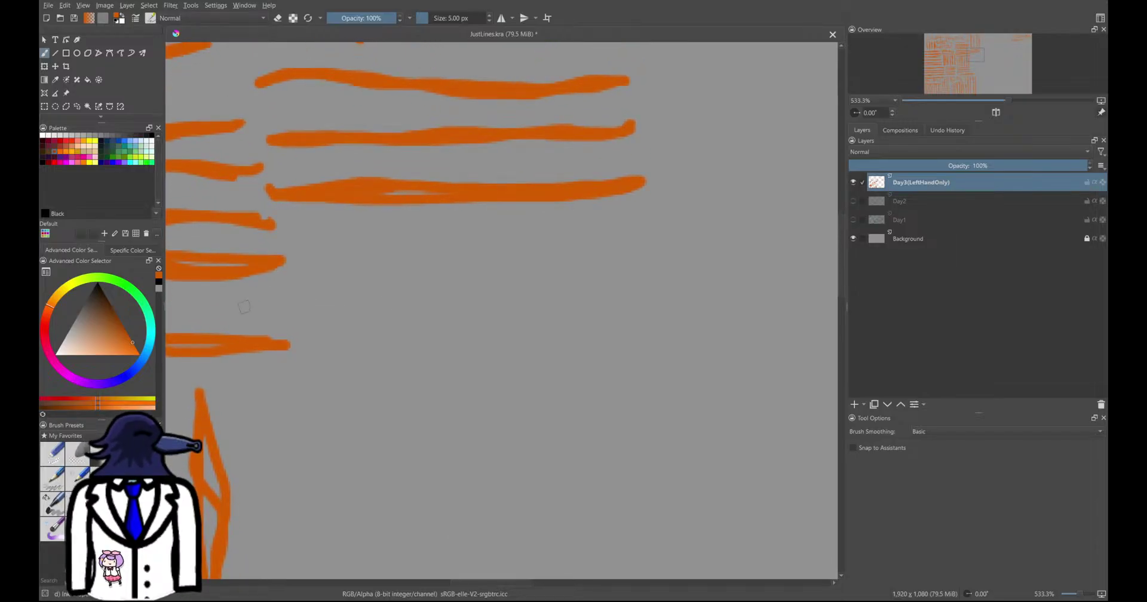
pyautogui.moveTo(278, 300)
pyautogui.mouseDown()
pyautogui.moveTo(561, 302)
pyautogui.moveTo(651, 279)
pyautogui.moveTo(472, 307)
pyautogui.moveTo(289, 289)
pyautogui.moveTo(412, 302)
pyautogui.moveTo(562, 291)
pyautogui.mouseUp()
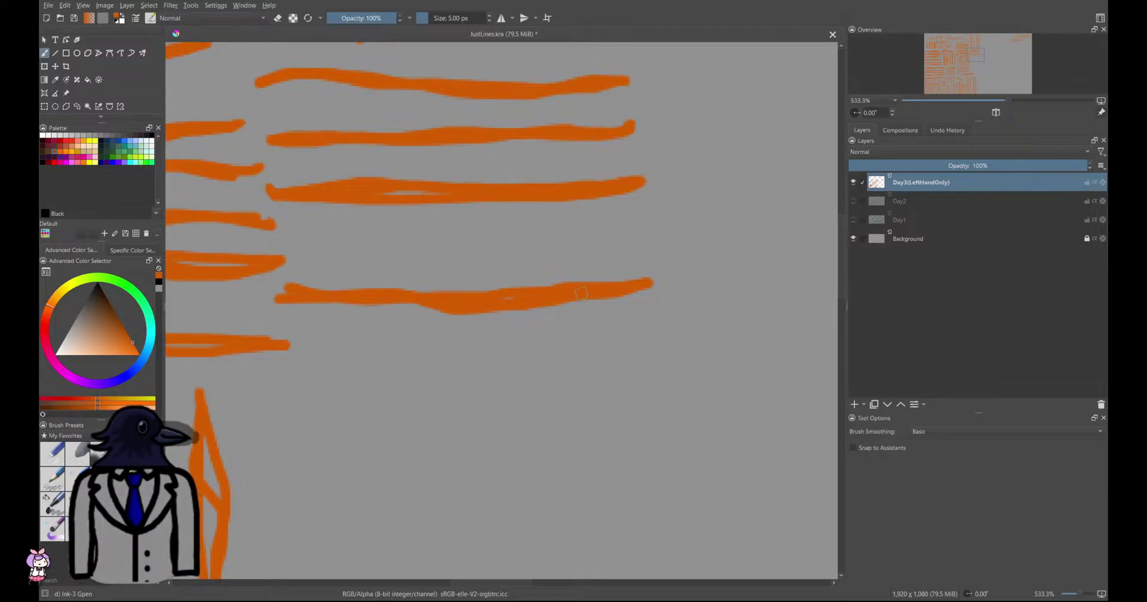
# Paint and retrace a fifth and a sixth horizontal line, widely spaced, below the four in this block
pyautogui.scroll(-2, 517, 335)
pyautogui.moveTo(506, 378)
pyautogui.mouseDown(button='middle')
pyautogui.moveTo(527, 235)
pyautogui.moveTo(484, 292)
pyautogui.mouseUp(button='middle')
pyautogui.scroll(1, 497, 280)
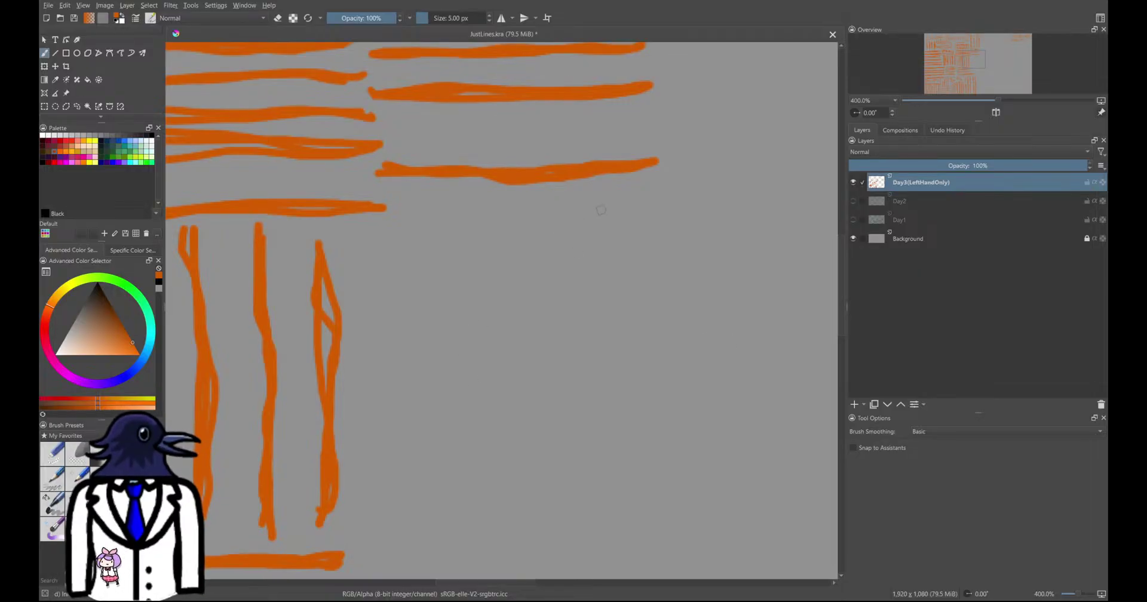
pyautogui.moveTo(621, 212)
pyautogui.mouseDown()
pyautogui.moveTo(626, 233)
pyautogui.moveTo(562, 245)
pyautogui.moveTo(384, 254)
pyautogui.moveTo(503, 246)
pyautogui.moveTo(648, 261)
pyautogui.moveTo(395, 249)
pyautogui.mouseUp()
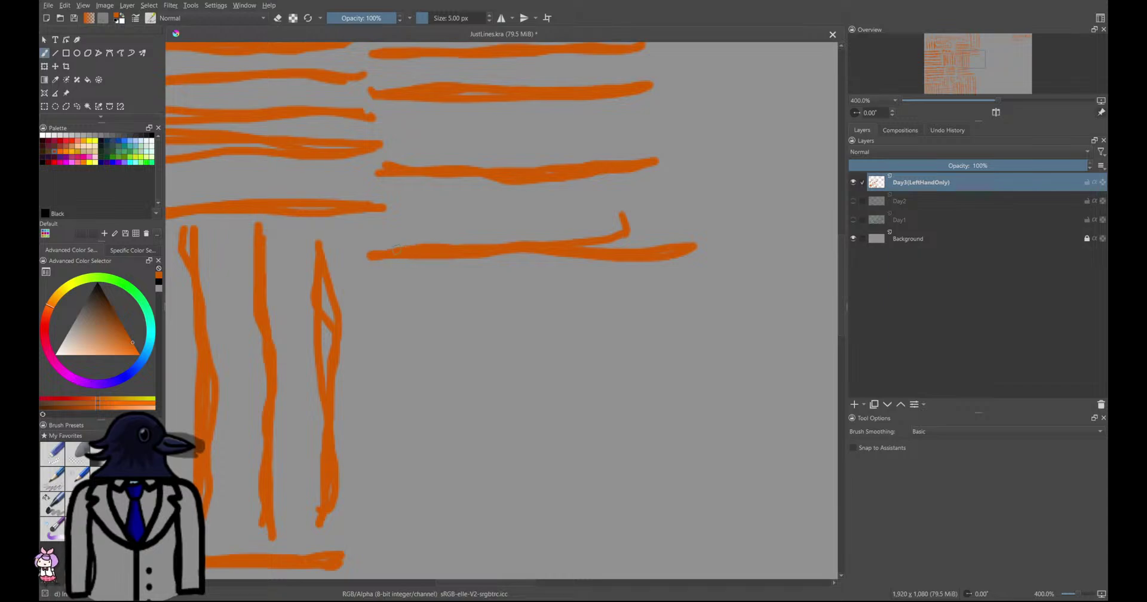
pyautogui.moveTo(444, 309)
pyautogui.mouseDown(button='middle')
pyautogui.moveTo(412, 259)
pyautogui.moveTo(352, 255)
pyautogui.mouseUp(button='middle')
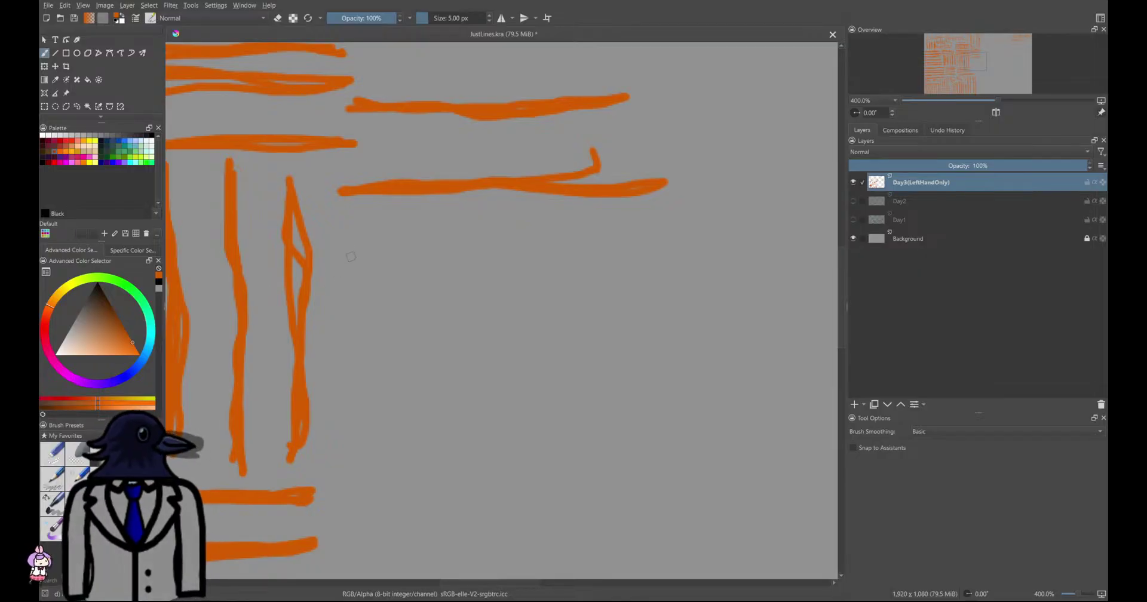
pyautogui.moveTo(344, 273); pyautogui.dragTo(661, 258)
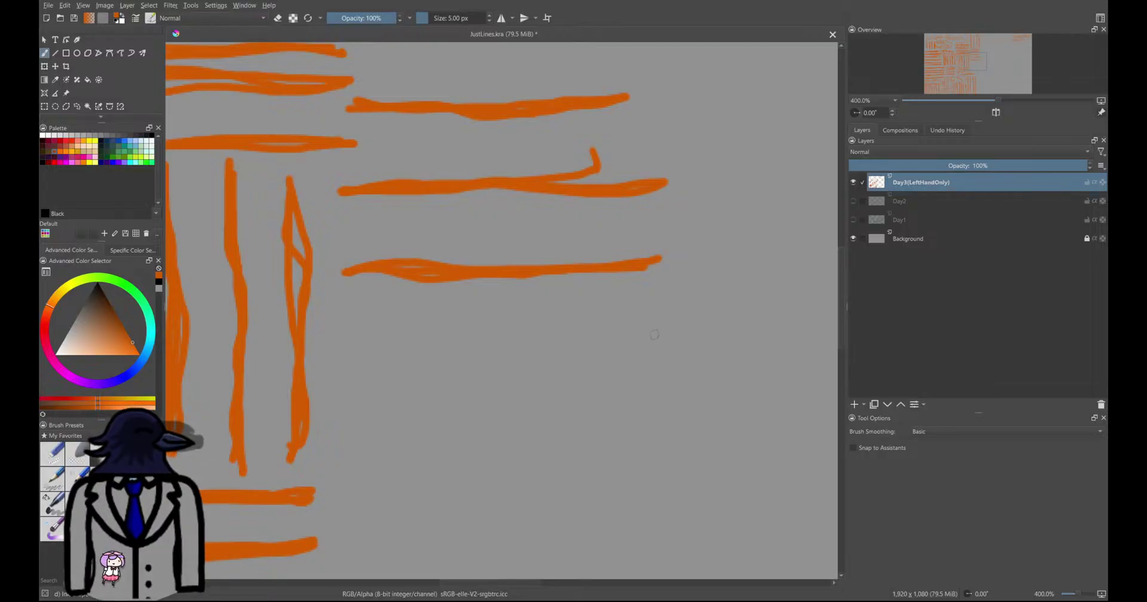
# Join the left ends of the lowest three horizontal lines with one vertical line
pyautogui.scroll(-6, 525, 257)
pyautogui.scroll(2, 520, 263)
pyautogui.scroll(4, 494, 286)
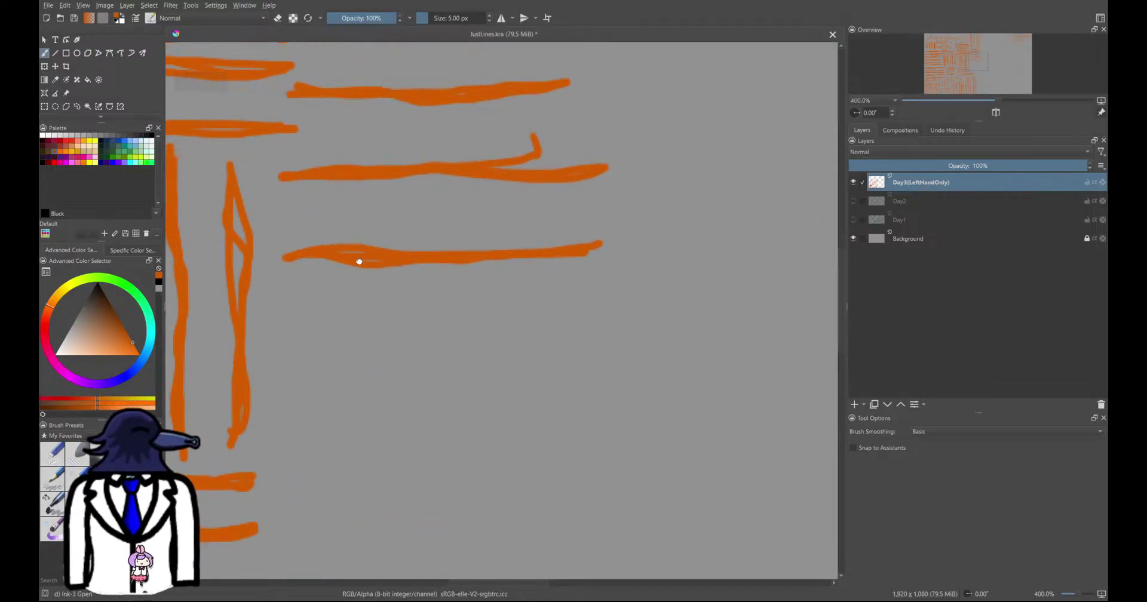
pyautogui.moveTo(280, 96); pyautogui.dragTo(310, 174, button='middle')
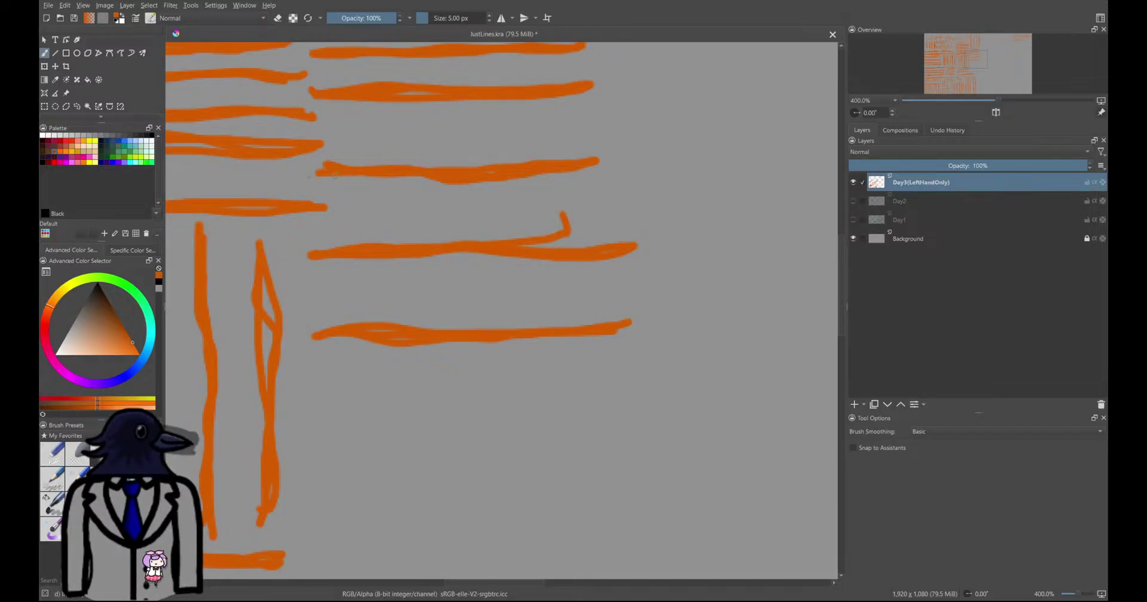
pyautogui.moveTo(322, 168)
pyautogui.mouseDown()
pyautogui.moveTo(309, 181)
pyautogui.moveTo(317, 335)
pyautogui.mouseUp()
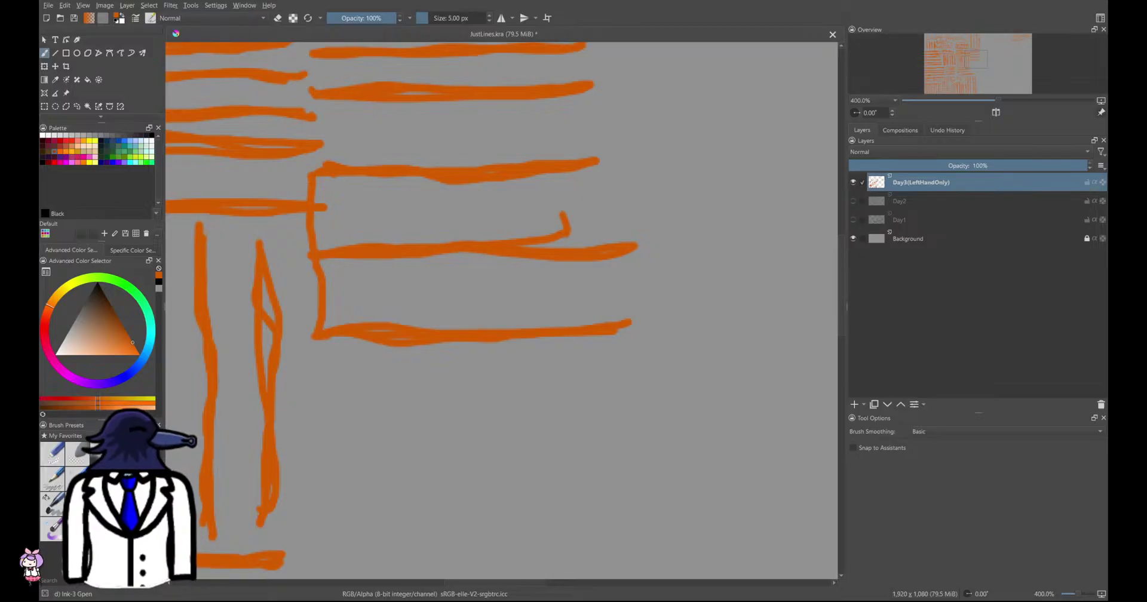
# Paint and retrace two more closely spaced horizontal lines under the joined lines, reaching back toward the neighbouring vertical block
pyautogui.moveTo(508, 375); pyautogui.dragTo(530, 271, button='middle')
pyautogui.moveTo(453, 310); pyautogui.dragTo(451, 254, button='middle')
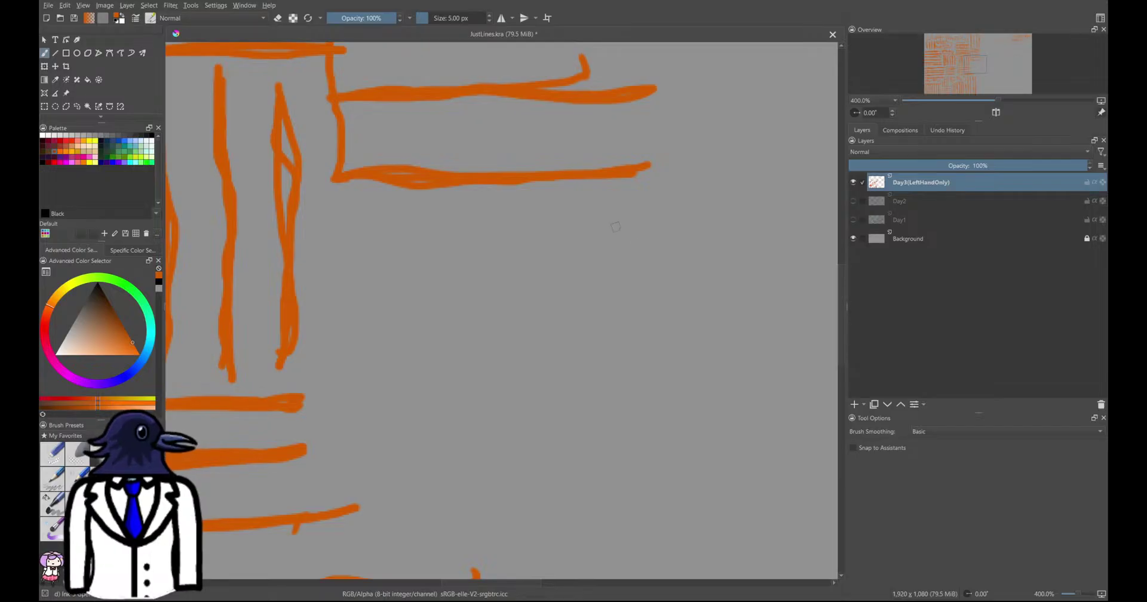
pyautogui.moveTo(615, 224); pyautogui.dragTo(318, 223)
pyautogui.moveTo(391, 225)
pyautogui.mouseDown()
pyautogui.moveTo(541, 230)
pyautogui.moveTo(642, 216)
pyautogui.moveTo(352, 226)
pyautogui.mouseUp()
pyautogui.moveTo(635, 273); pyautogui.dragTo(297, 280)
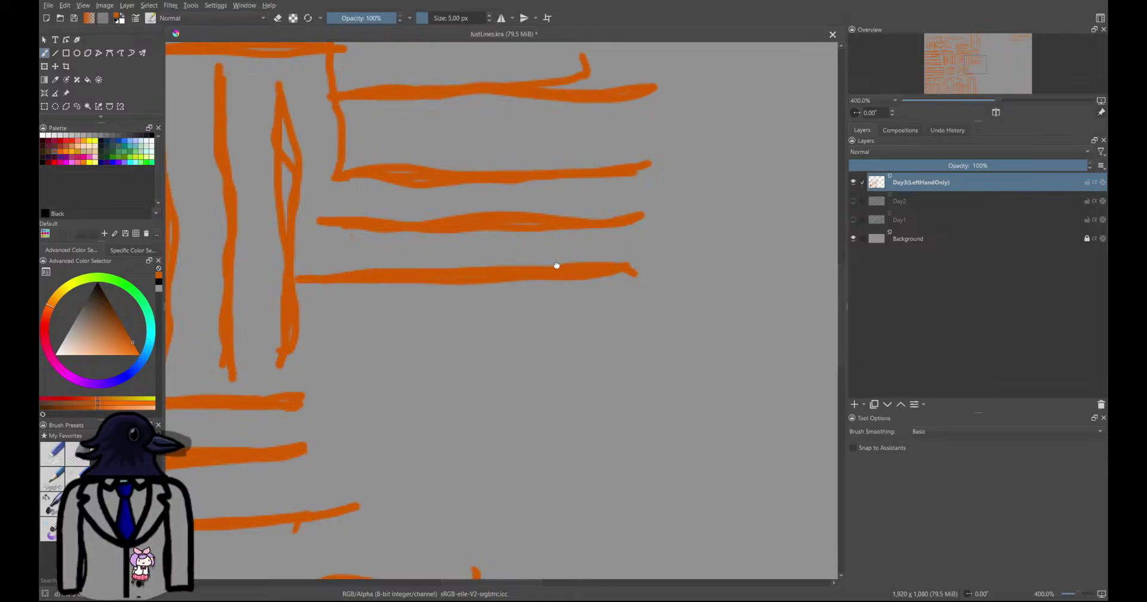
pyautogui.moveTo(555, 272); pyautogui.dragTo(568, 137, button='middle')
pyautogui.scroll(-5, 559, 230)
pyautogui.scroll(3, 557, 236)
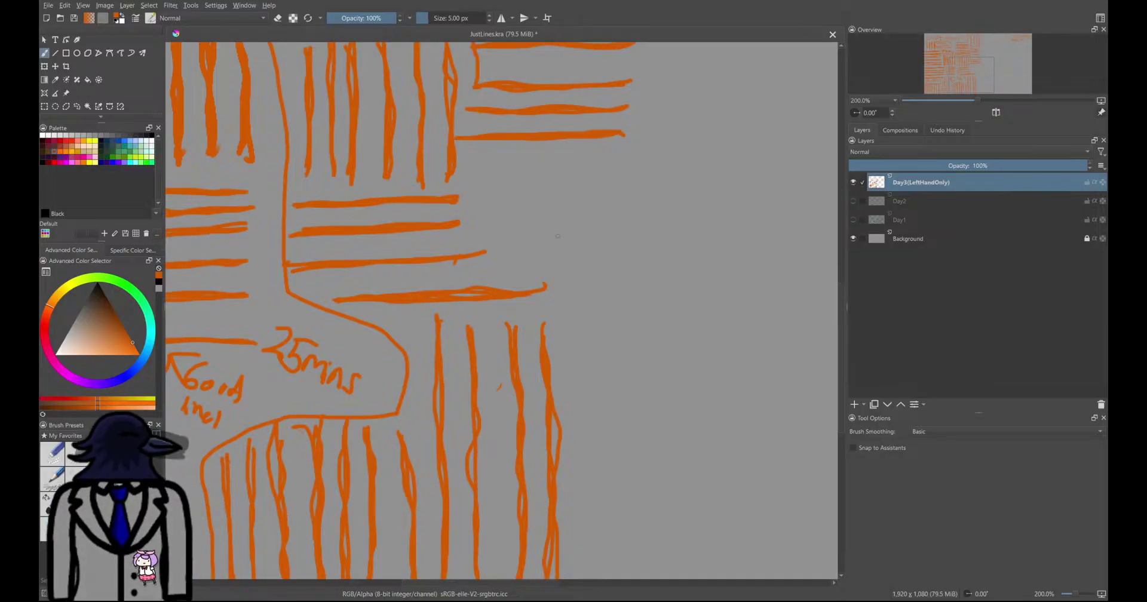
pyautogui.moveTo(481, 248); pyautogui.dragTo(413, 371, button='middle')
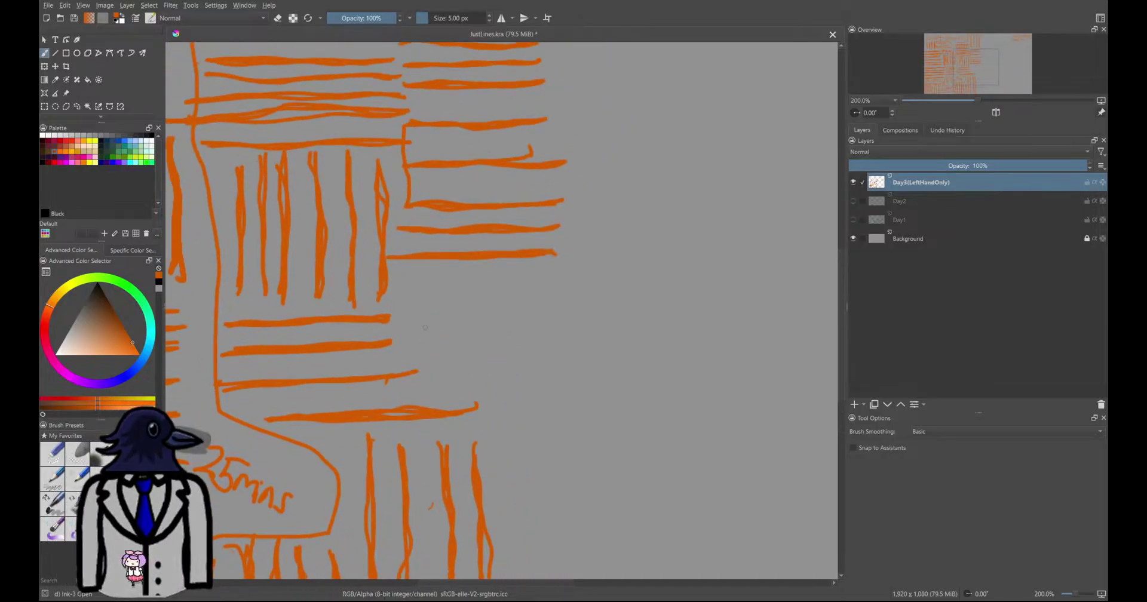
pyautogui.scroll(2, 461, 287)
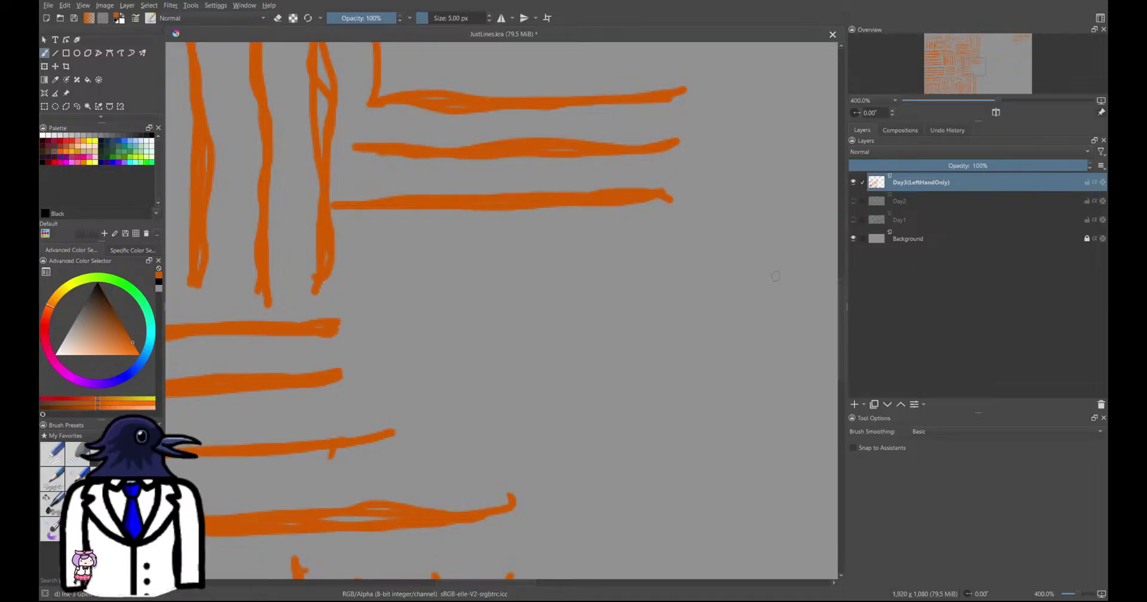
pyautogui.moveTo(378, 324); pyautogui.dragTo(379, 307, button='middle')
pyautogui.scroll(-1, 378, 299)
pyautogui.moveTo(472, 292); pyautogui.dragTo(406, 299, button='middle')
pyautogui.scroll(1, 370, 263)
pyautogui.scroll(1, 346, 254)
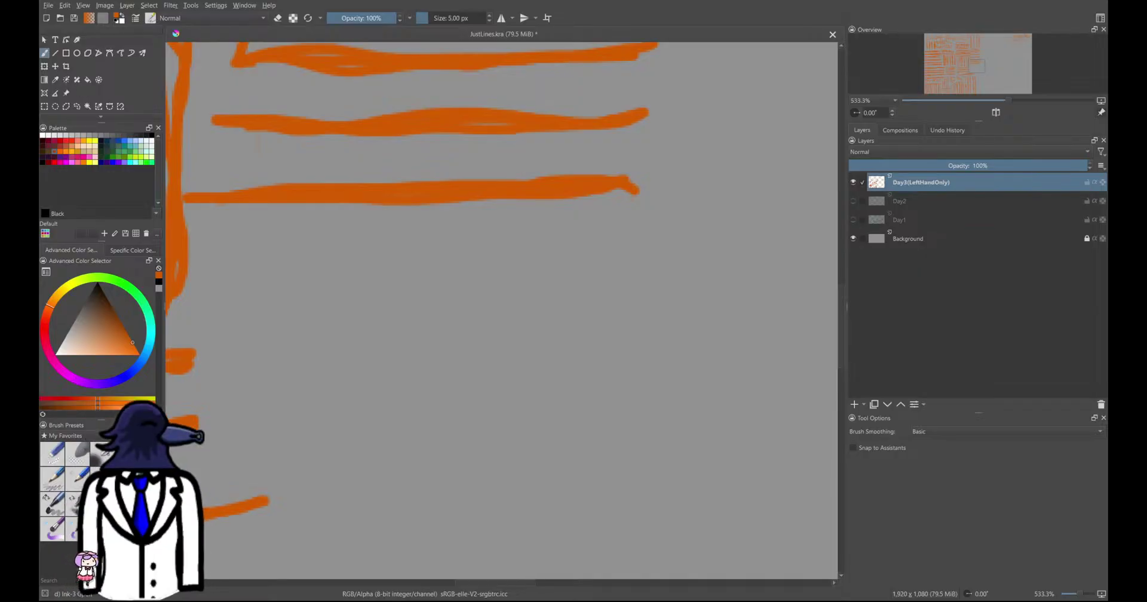
# Paint and retrace another horizontal line below the block, reaching back to the foot of the neighbouring vertical block's last line
pyautogui.scroll(-4, 541, 317)
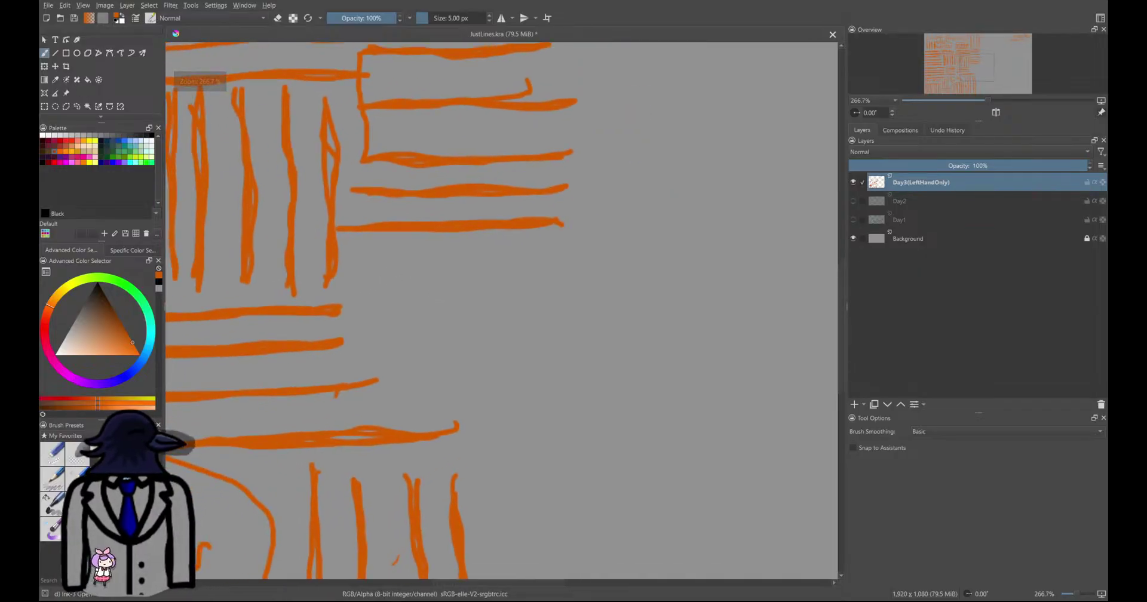
pyautogui.scroll(2, 397, 277)
pyautogui.scroll(1, 403, 279)
pyautogui.scroll(-1, 382, 262)
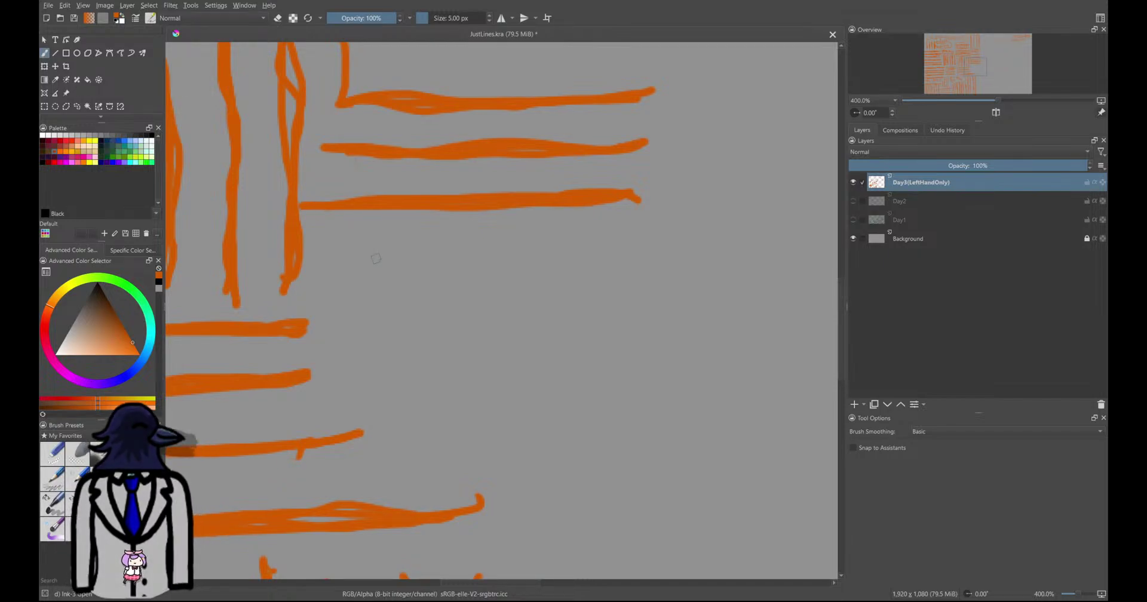
pyautogui.moveTo(615, 257)
pyautogui.mouseDown()
pyautogui.moveTo(592, 275)
pyautogui.moveTo(313, 279)
pyautogui.moveTo(624, 264)
pyautogui.moveTo(299, 272)
pyautogui.mouseUp()
# Continue the block downward with two more retraced horizontal lines, starting beyond the ends of the neighbouring short horizontal lines
pyautogui.scroll(-5, 360, 261)
pyautogui.moveTo(416, 310); pyautogui.dragTo(442, 269, button='middle')
pyautogui.scroll(4, 394, 255)
pyautogui.scroll(1, 442, 267)
pyautogui.moveTo(356, 215); pyautogui.dragTo(456, 295, button='middle')
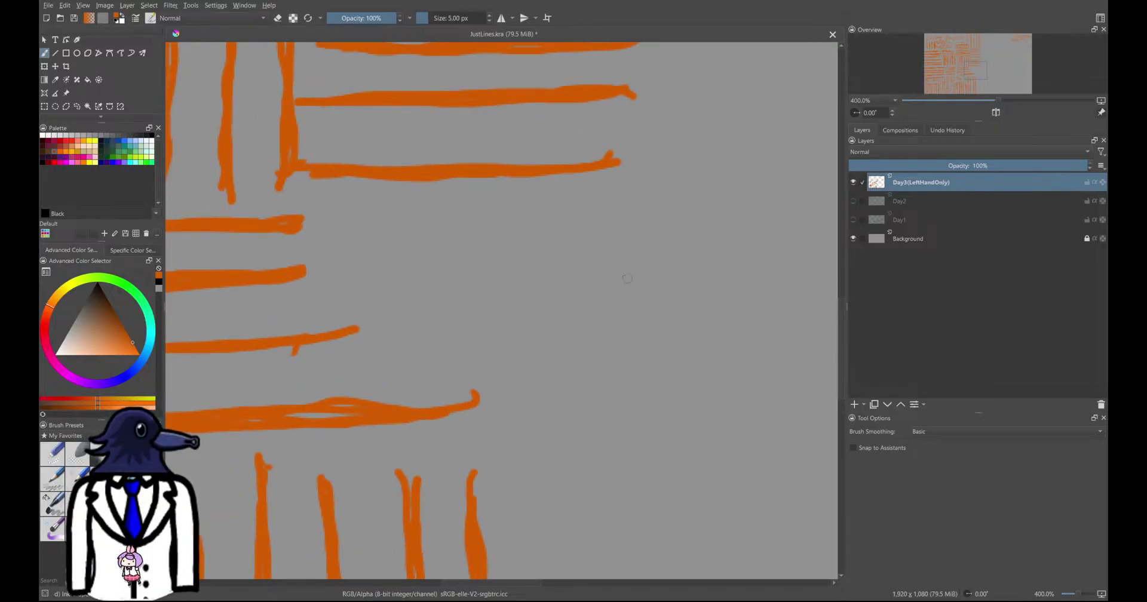
pyautogui.moveTo(591, 232)
pyautogui.mouseDown()
pyautogui.moveTo(357, 258)
pyautogui.moveTo(635, 239)
pyautogui.moveTo(326, 245)
pyautogui.mouseUp()
pyautogui.moveTo(612, 302)
pyautogui.mouseDown()
pyautogui.moveTo(510, 291)
pyautogui.moveTo(362, 305)
pyautogui.moveTo(507, 282)
pyautogui.moveTo(621, 286)
pyautogui.moveTo(433, 290)
pyautogui.mouseUp()
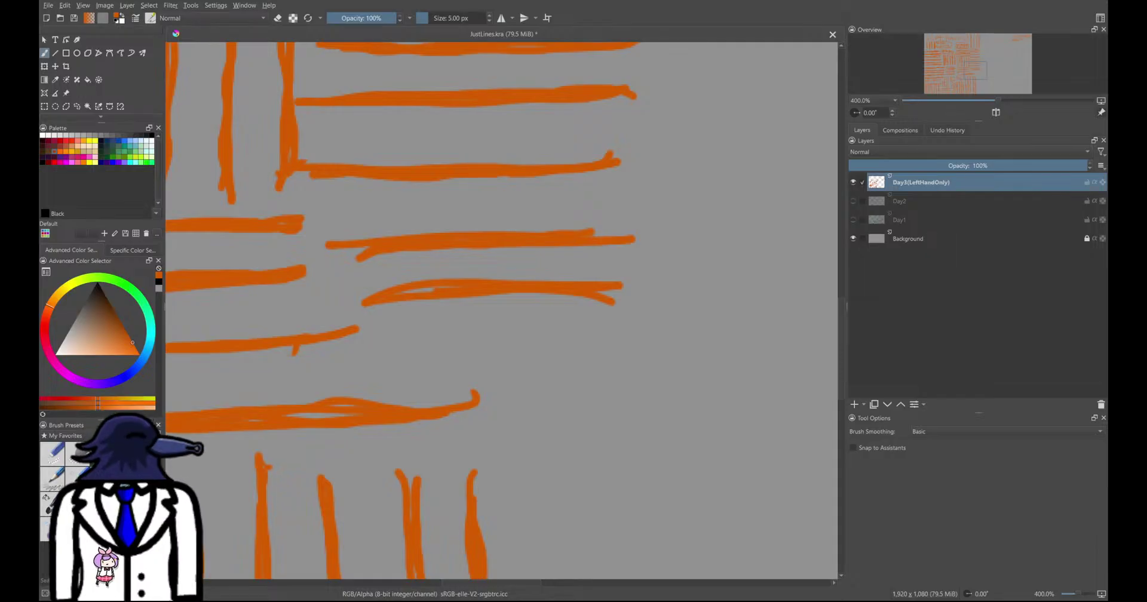
# Paint and retrace one shorter horizontal line at the foot of the block, beside the end of the neighbouring block's lowest line
pyautogui.moveTo(396, 443); pyautogui.dragTo(409, 359, button='middle')
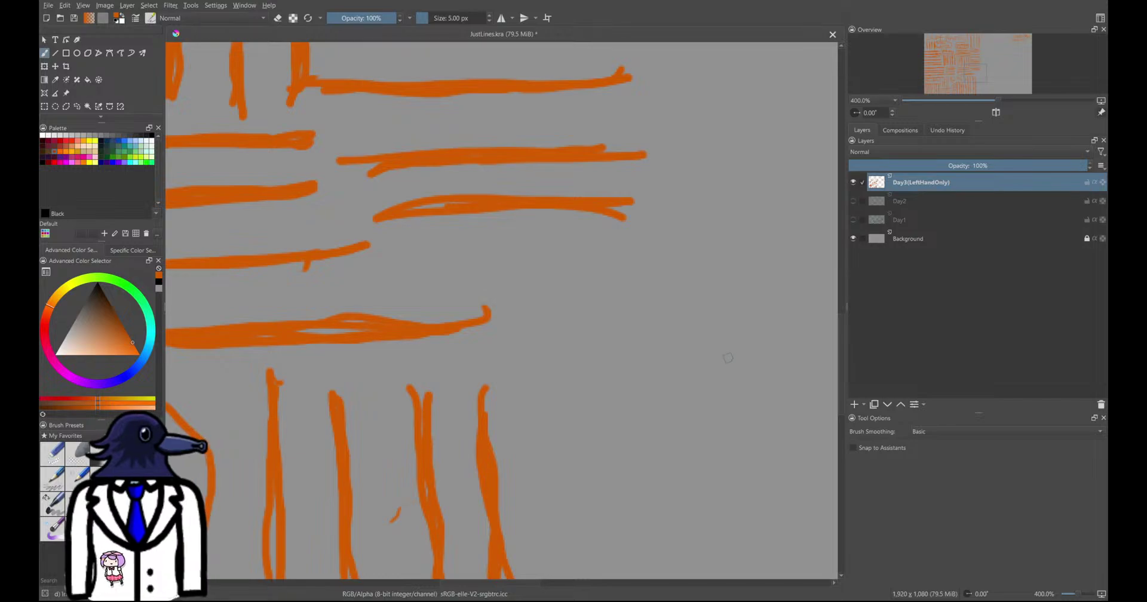
pyautogui.moveTo(560, 318); pyautogui.dragTo(354, 316, button='middle')
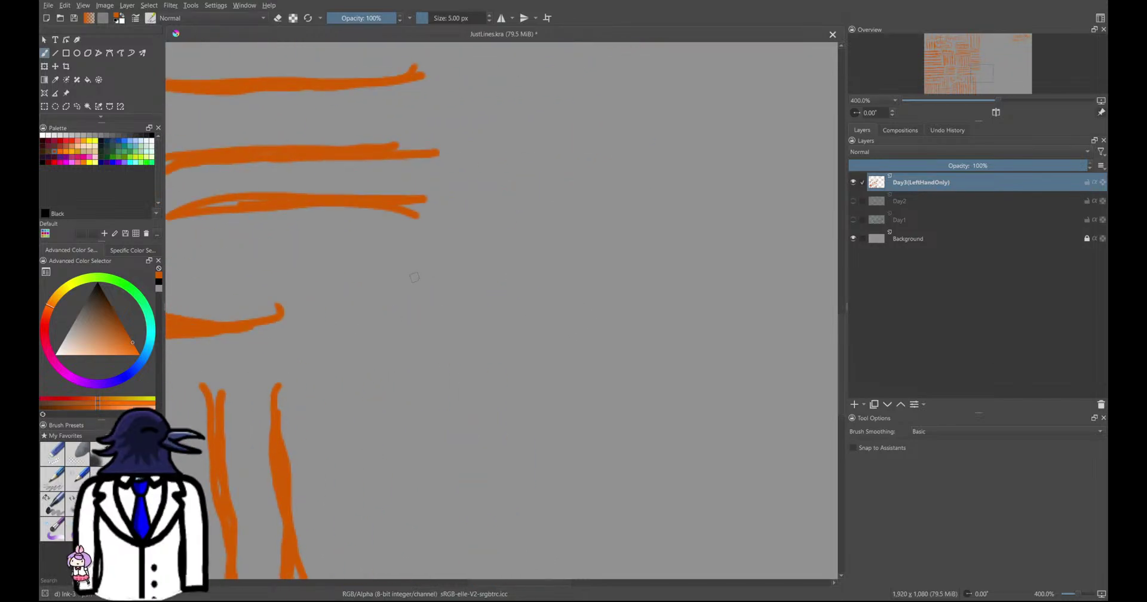
pyautogui.moveTo(403, 276); pyautogui.dragTo(485, 297, button='middle')
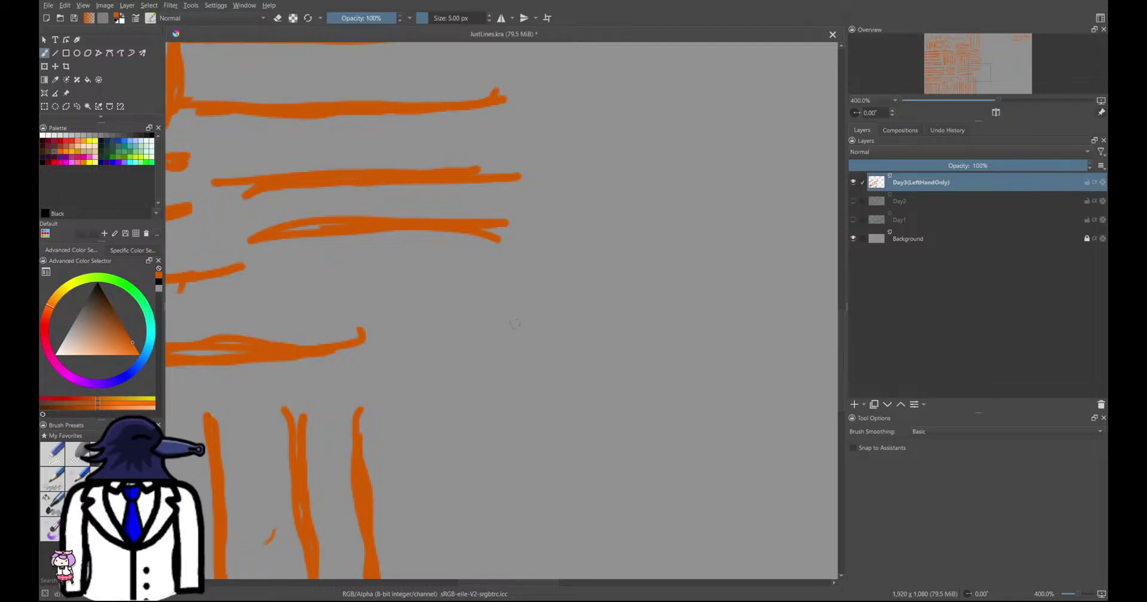
pyautogui.moveTo(476, 308)
pyautogui.mouseDown()
pyautogui.moveTo(291, 304)
pyautogui.moveTo(472, 287)
pyautogui.moveTo(273, 311)
pyautogui.mouseUp()
# Add one tall retraced vertical line beside the last line of the vertical block at the canvas's lower edge
pyautogui.scroll(-6, 371, 358)
pyautogui.moveTo(366, 315); pyautogui.dragTo(379, 206, button='middle')
pyautogui.scroll(5, 410, 281)
pyautogui.moveTo(410, 281); pyautogui.dragTo(414, 235, button='middle')
pyautogui.scroll(-1, 376, 232)
pyautogui.scroll(1, 377, 233)
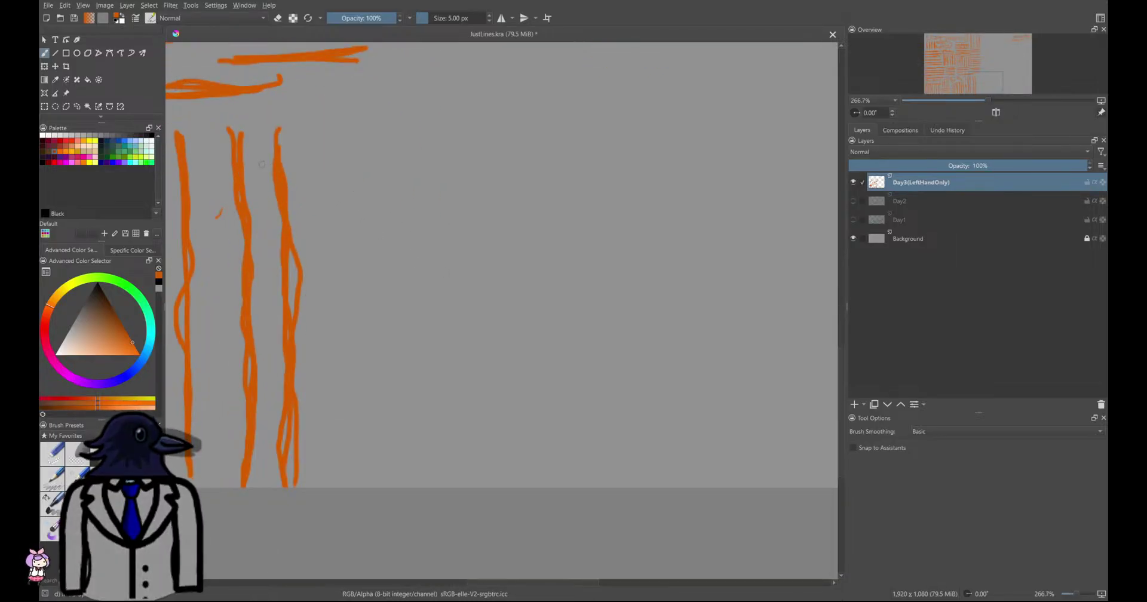
pyautogui.moveTo(343, 130)
pyautogui.mouseDown()
pyautogui.moveTo(361, 296)
pyautogui.moveTo(344, 478)
pyautogui.moveTo(349, 142)
pyautogui.moveTo(360, 260)
pyautogui.moveTo(338, 456)
pyautogui.moveTo(362, 153)
pyautogui.mouseUp()
# Paint and retrace three long horizontal lines between the uppermost vertical block and the Whole Arm labels
pyautogui.scroll(-5, 408, 196)
pyautogui.moveTo(409, 196); pyautogui.dragTo(375, 341, button='middle')
pyautogui.scroll(3, 414, 223)
pyautogui.moveTo(413, 221); pyautogui.dragTo(373, 285, button='middle')
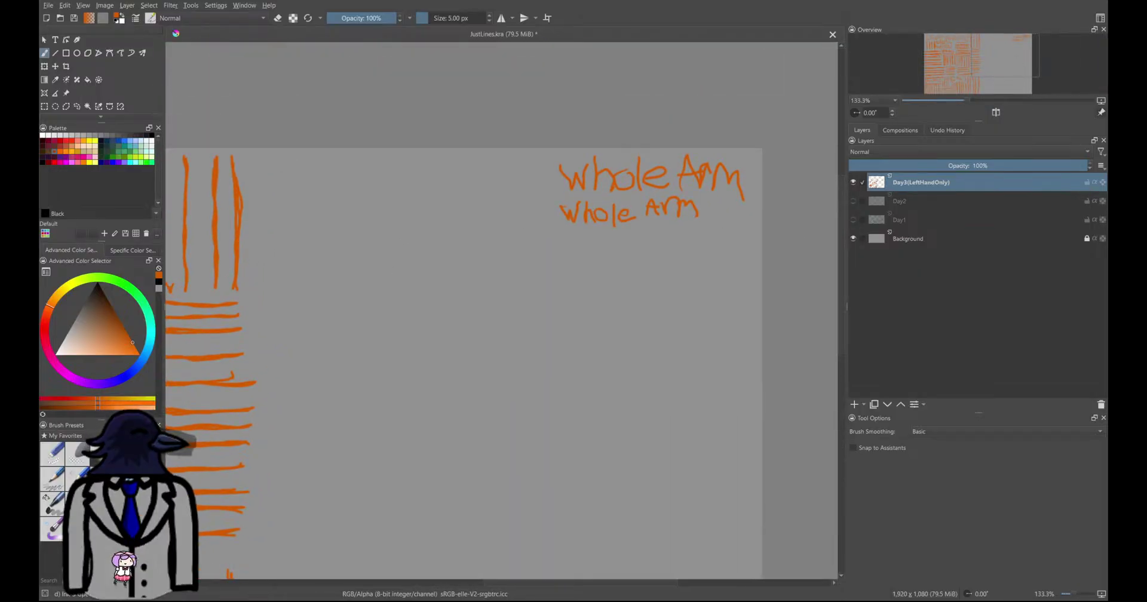
pyautogui.moveTo(258, 168)
pyautogui.mouseDown()
pyautogui.moveTo(547, 167)
pyautogui.moveTo(265, 164)
pyautogui.mouseUp()
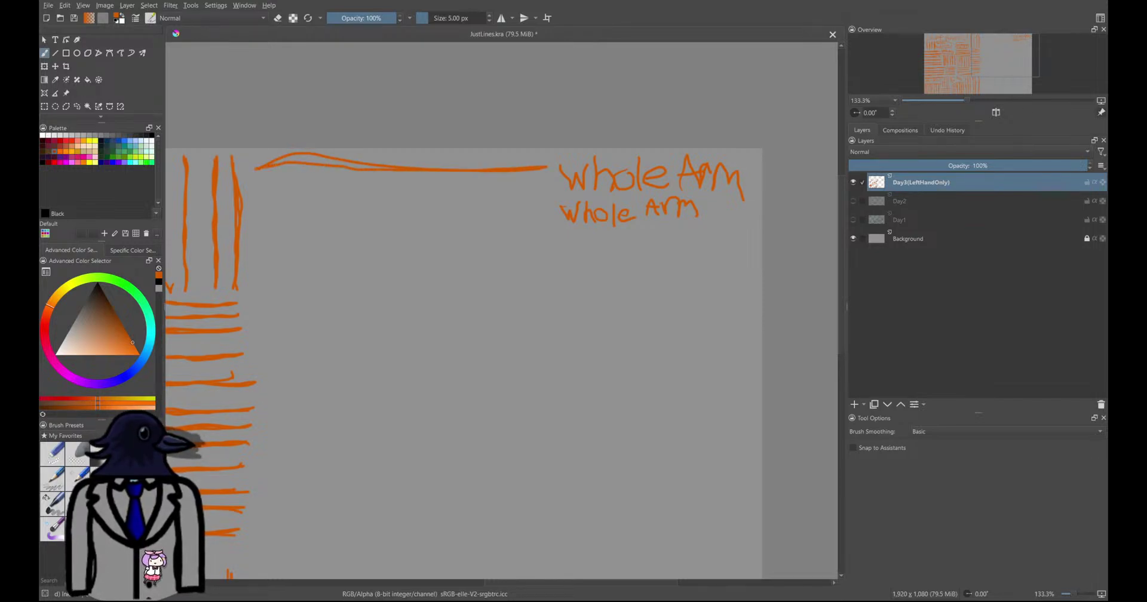
pyautogui.moveTo(353, 168)
pyautogui.mouseDown()
pyautogui.moveTo(550, 169)
pyautogui.moveTo(280, 170)
pyautogui.mouseUp()
pyautogui.moveTo(242, 205)
pyautogui.mouseDown()
pyautogui.moveTo(571, 204)
pyautogui.moveTo(410, 197)
pyautogui.moveTo(242, 209)
pyautogui.moveTo(511, 201)
pyautogui.moveTo(267, 199)
pyautogui.mouseUp()
pyautogui.moveTo(256, 246)
pyautogui.mouseDown()
pyautogui.moveTo(582, 248)
pyautogui.moveTo(243, 245)
pyautogui.moveTo(590, 241)
pyautogui.mouseUp()
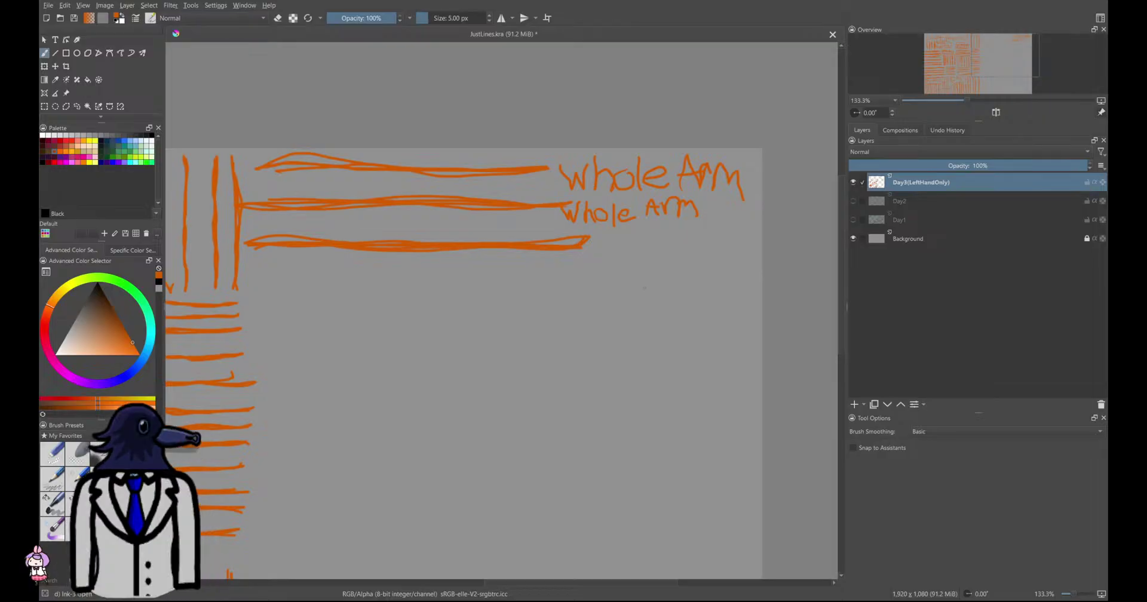
# Paint and retrace a fourth, longer horizontal line below the other three, spanning from the vertical block almost to the canvas's right edge
pyautogui.keyDown('ctrl'); pyautogui.scroll(-4, 597, 340); pyautogui.keyUp('ctrl')
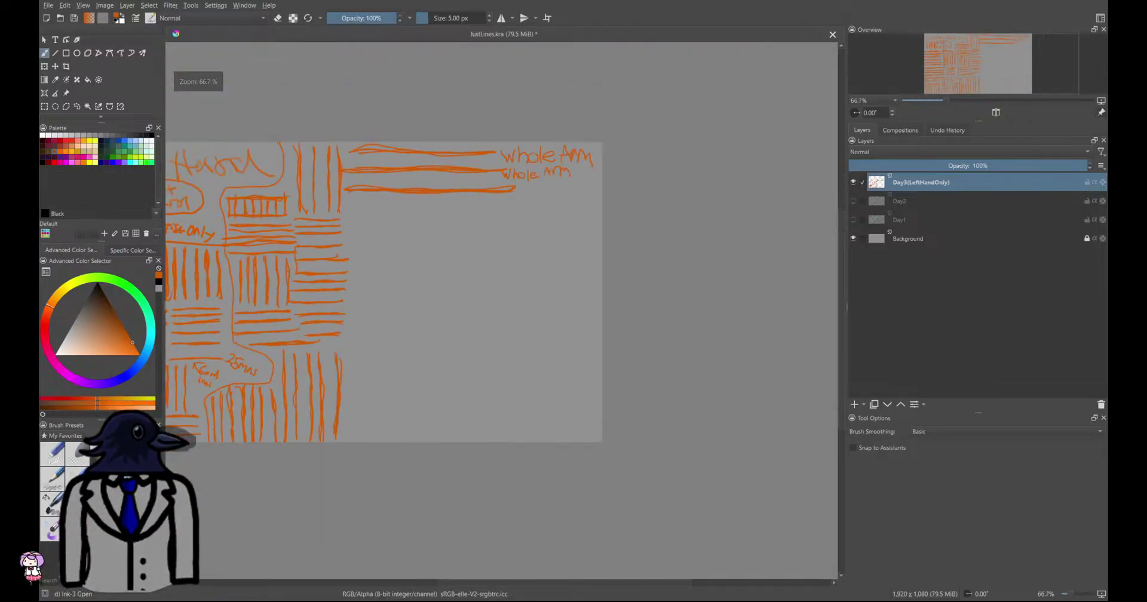
pyautogui.keyDown('ctrl'); pyautogui.scroll(4, 414, 223); pyautogui.keyUp('ctrl')
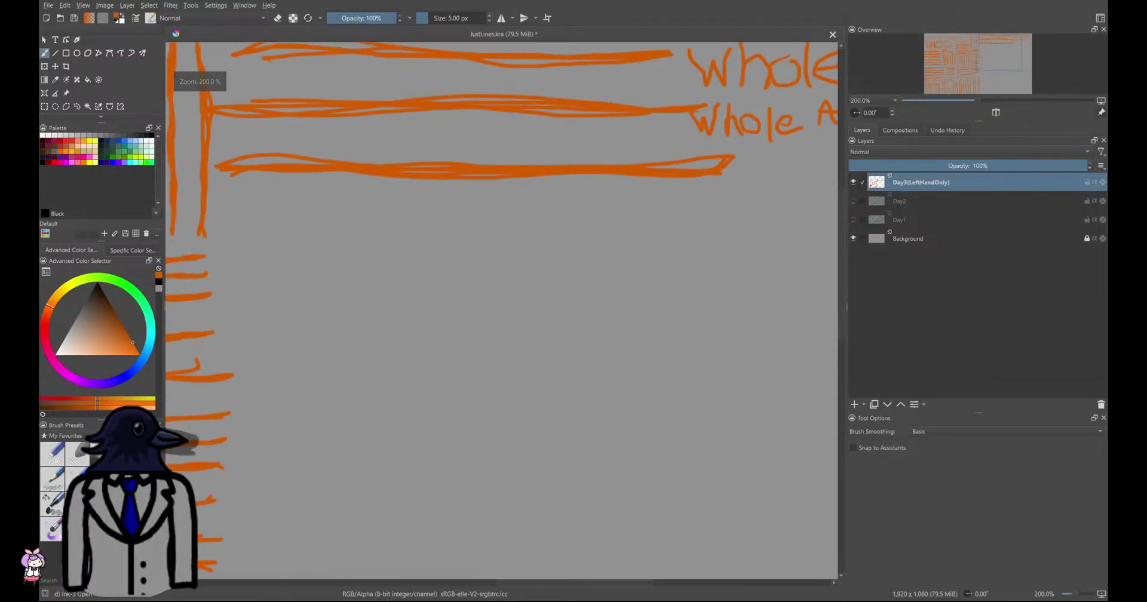
pyautogui.keyDown('ctrl'); pyautogui.scroll(-1, 438, 249); pyautogui.keyUp('ctrl')
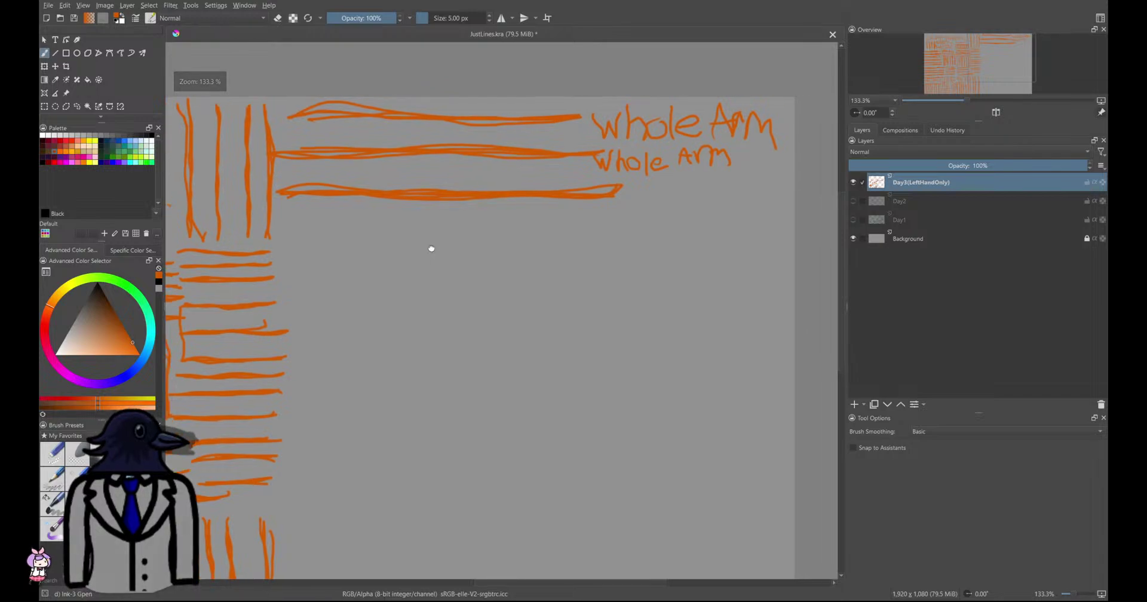
pyautogui.moveTo(438, 250); pyautogui.dragTo(411, 233, button='middle')
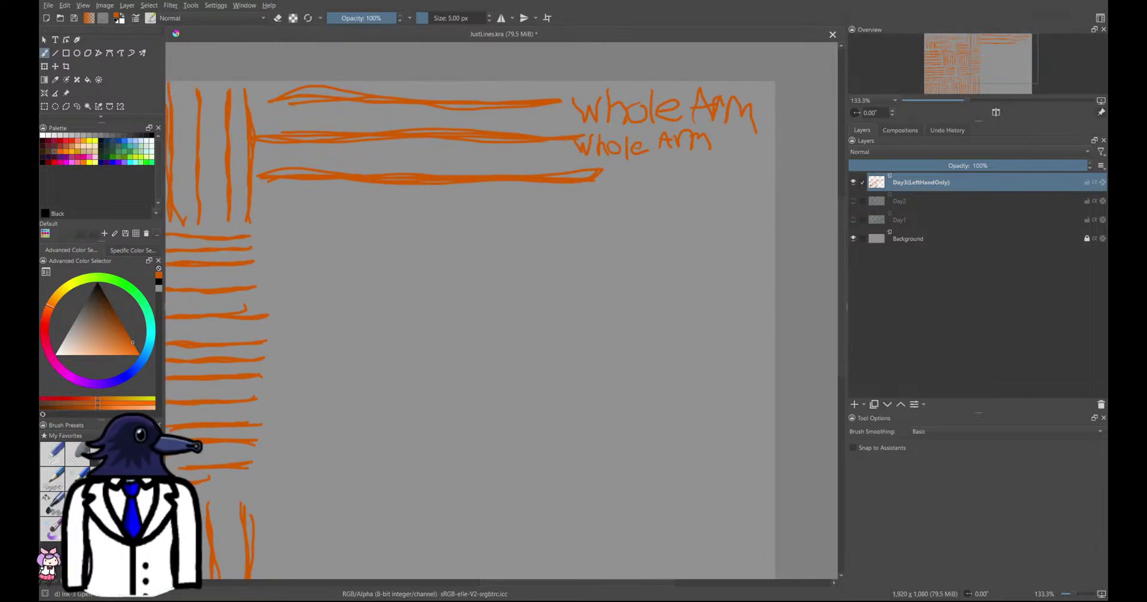
pyautogui.moveTo(267, 213)
pyautogui.mouseDown()
pyautogui.moveTo(769, 209)
pyautogui.moveTo(450, 225)
pyautogui.moveTo(261, 213)
pyautogui.mouseUp()
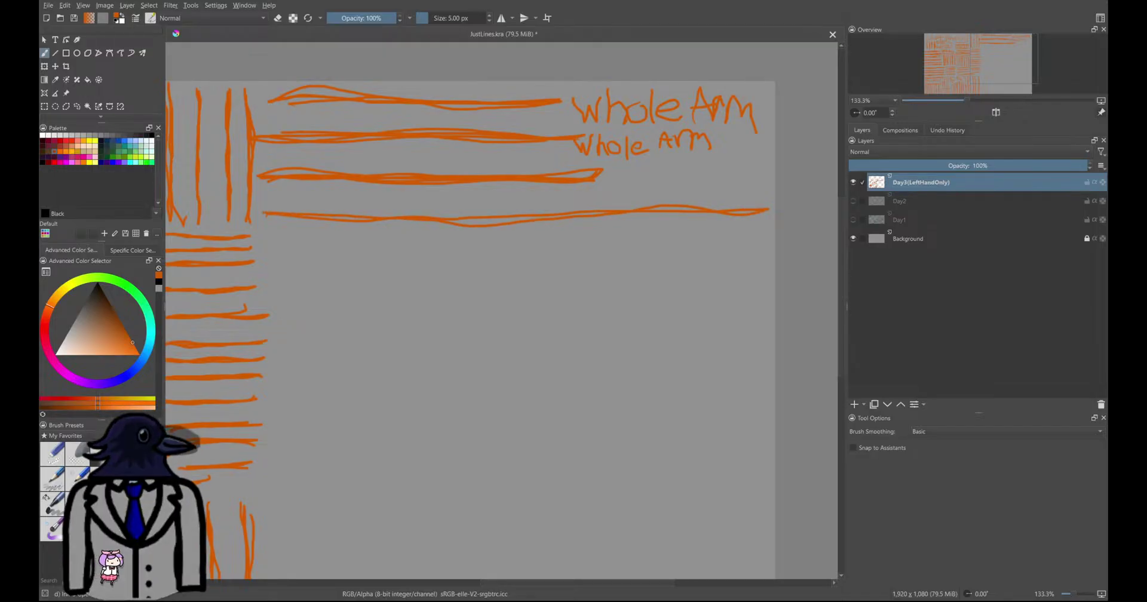
pyautogui.moveTo(360, 215)
pyautogui.mouseDown()
pyautogui.moveTo(724, 211)
pyautogui.moveTo(402, 230)
pyautogui.moveTo(250, 215)
pyautogui.mouseUp()
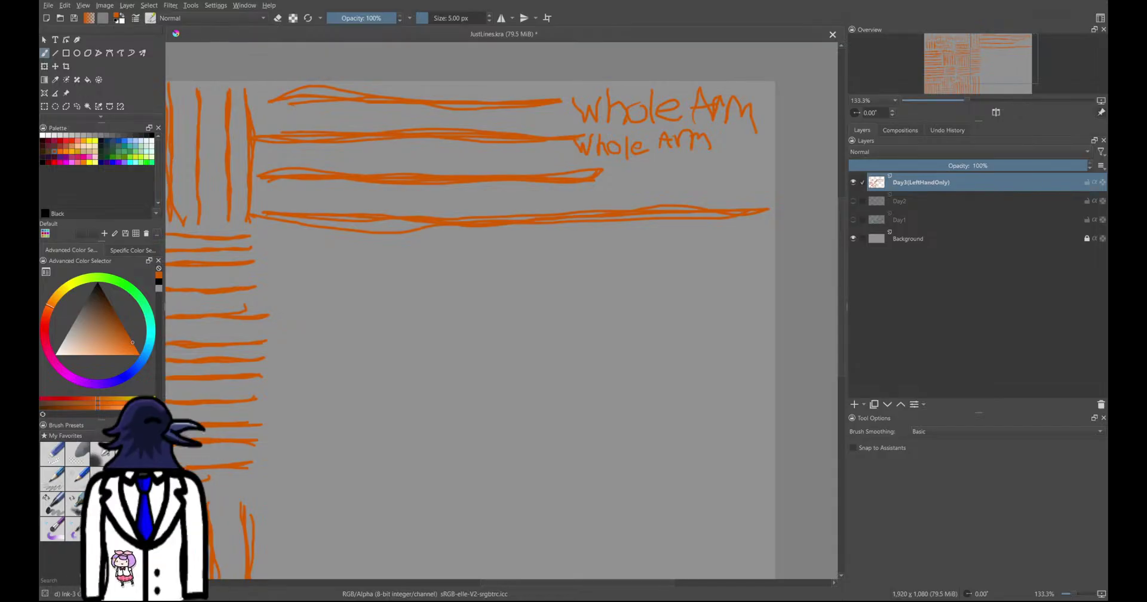
# Paint and retrace two tall vertical lines under the longest horizontal line, beside the stack of short horizontal lines
pyautogui.scroll(1, 529, 354)
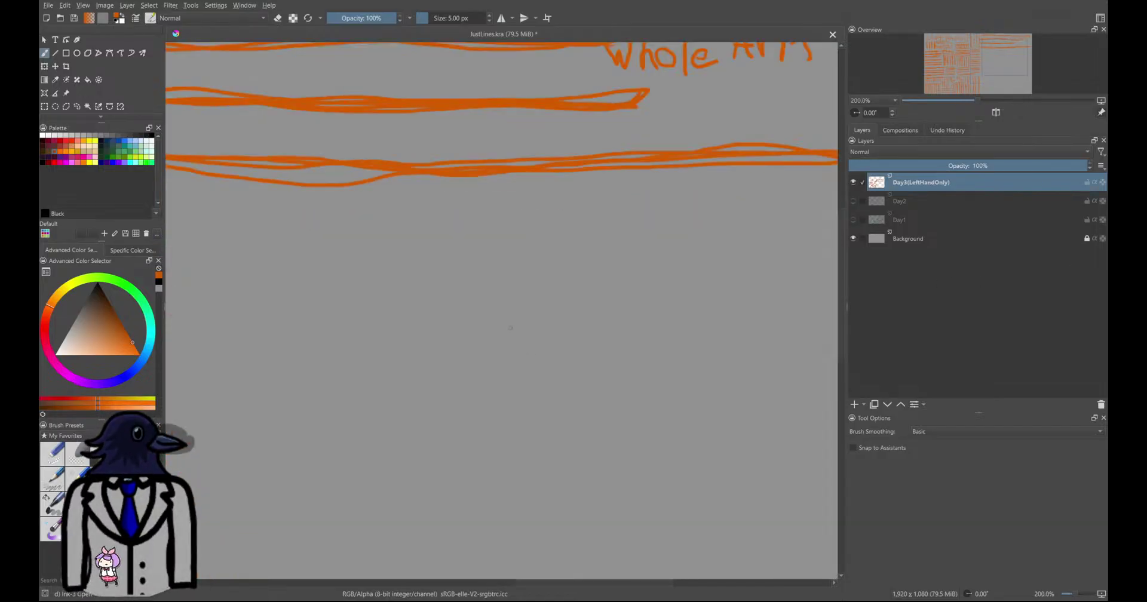
pyautogui.scroll(-1, 508, 315)
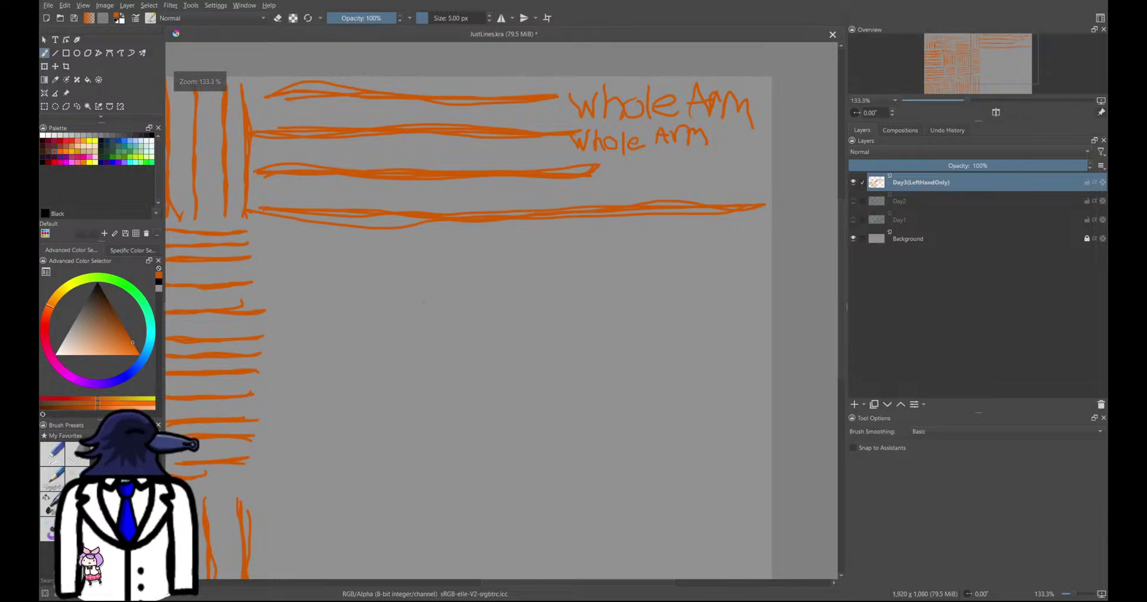
pyautogui.moveTo(423, 301); pyautogui.dragTo(408, 228, button='middle')
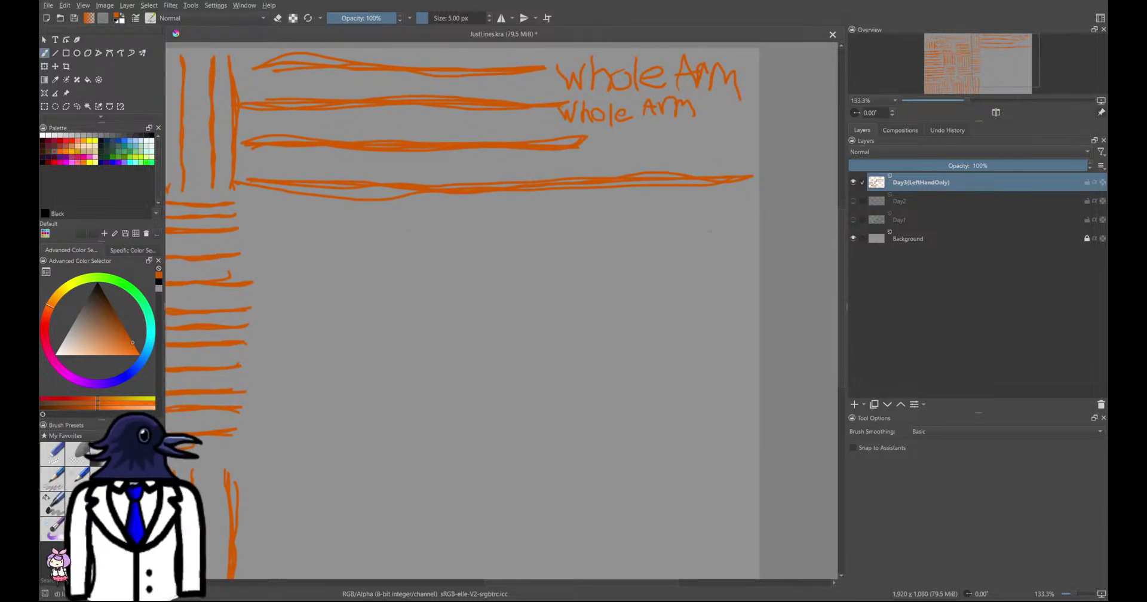
pyautogui.scroll(-1, 639, 257)
pyautogui.moveTo(587, 305); pyautogui.dragTo(611, 260, button='middle')
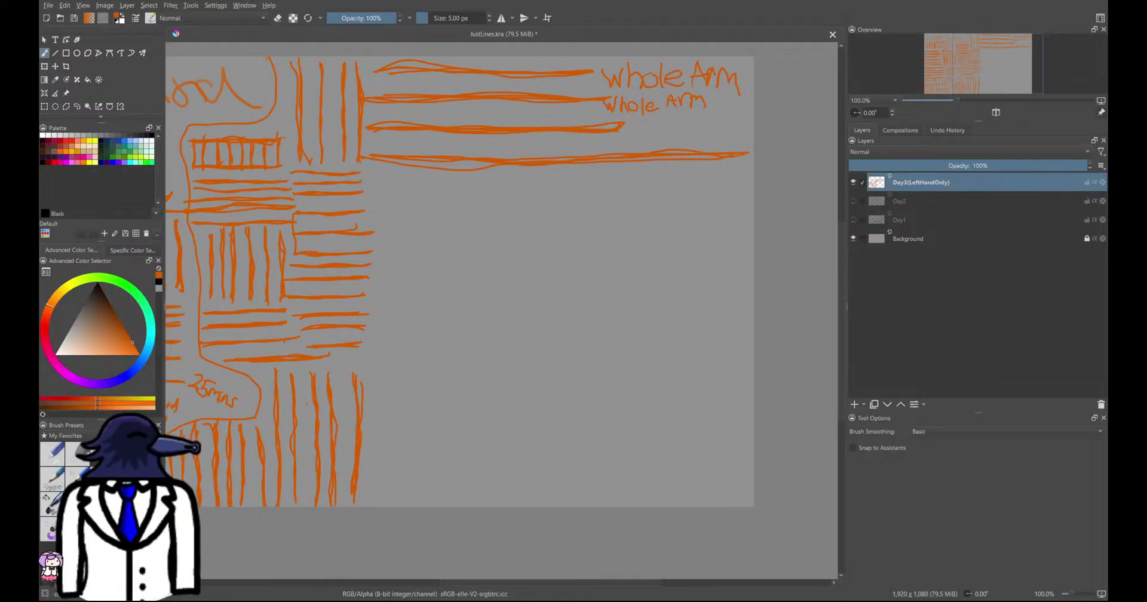
pyautogui.scroll(1, 402, 232)
pyautogui.moveTo(402, 235); pyautogui.dragTo(351, 209, button='middle')
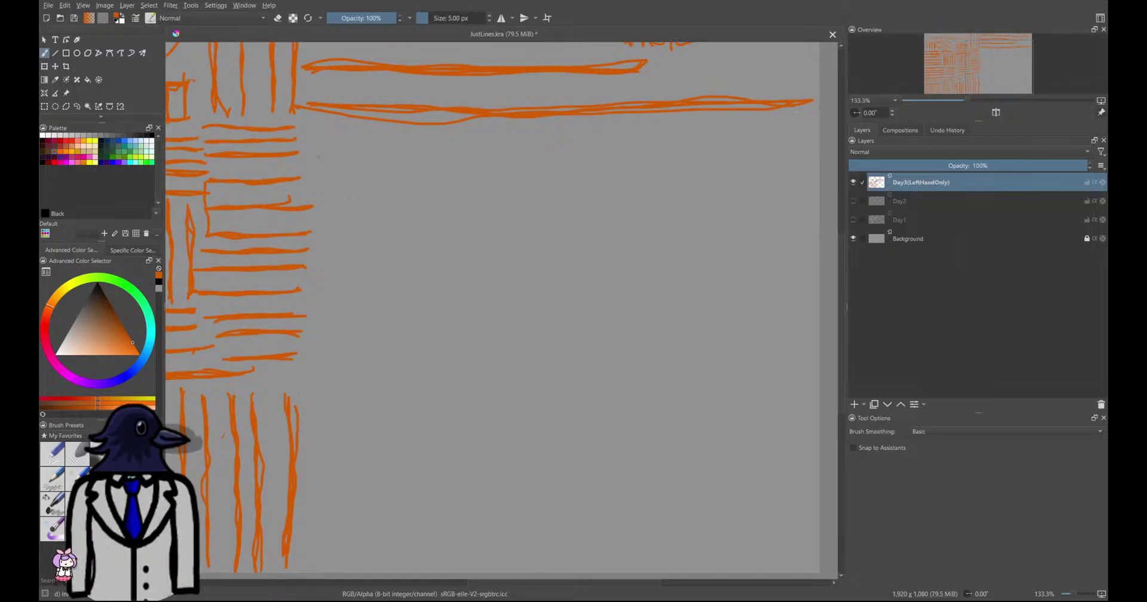
pyautogui.scroll(-1, 318, 156)
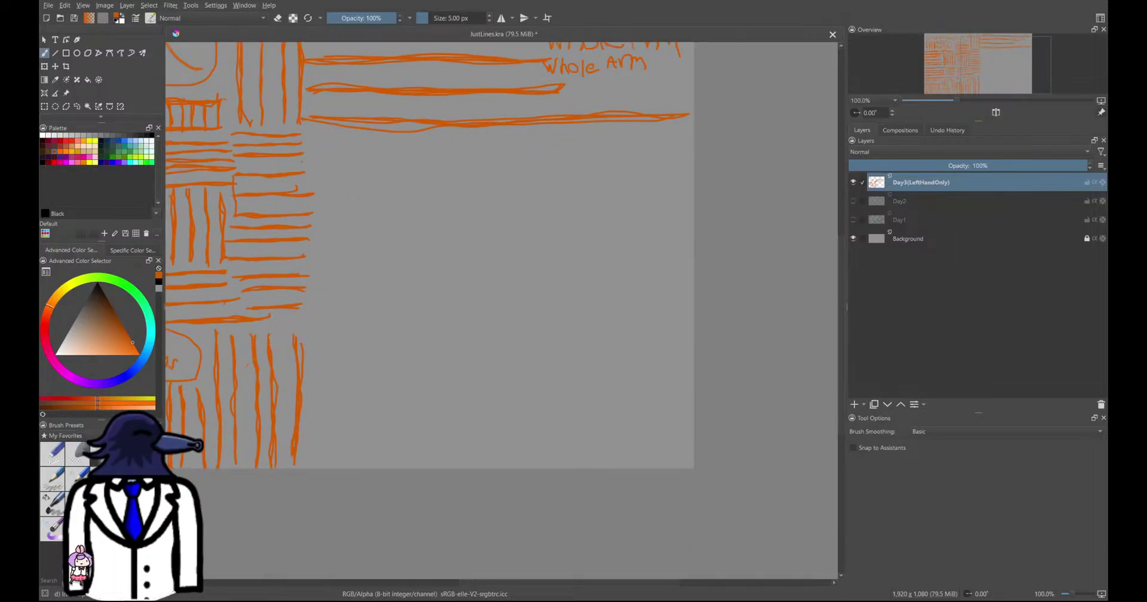
pyautogui.scroll(2, 326, 171)
pyautogui.moveTo(345, 186); pyautogui.dragTo(395, 176, button='middle')
pyautogui.scroll(-1, 398, 176)
pyautogui.scroll(1, 396, 154)
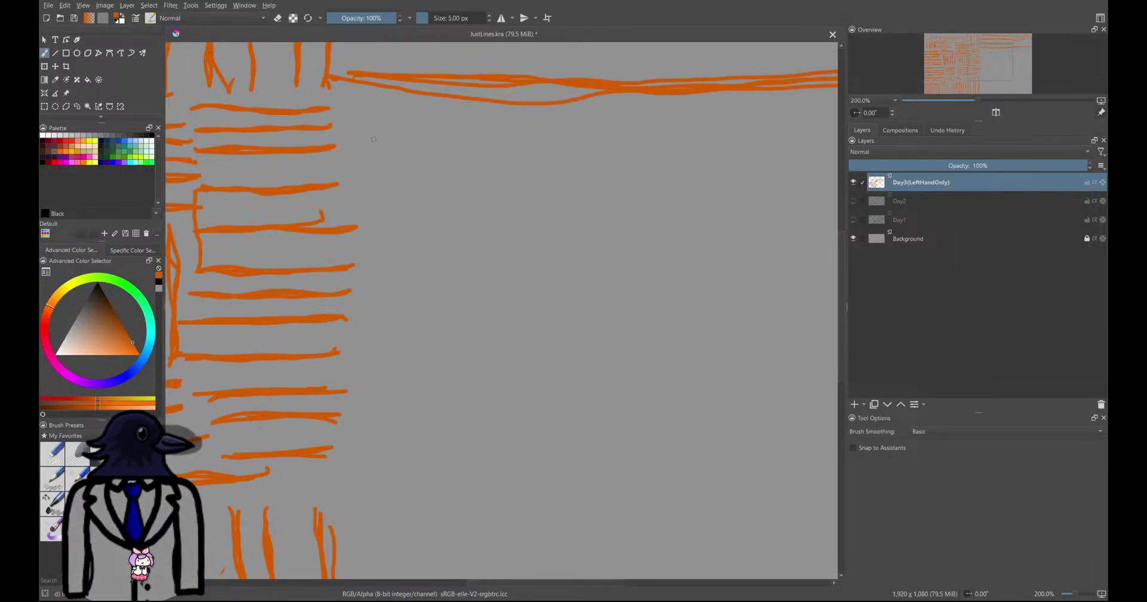
pyautogui.moveTo(369, 122)
pyautogui.mouseDown()
pyautogui.moveTo(385, 276)
pyautogui.moveTo(378, 458)
pyautogui.mouseUp()
pyautogui.moveTo(380, 403); pyautogui.dragTo(378, 112)
pyautogui.moveTo(378, 157)
pyautogui.mouseDown()
pyautogui.moveTo(375, 446)
pyautogui.moveTo(379, 314)
pyautogui.mouseUp()
pyautogui.moveTo(381, 195)
pyautogui.mouseDown()
pyautogui.moveTo(386, 142)
pyautogui.moveTo(441, 206)
pyautogui.moveTo(450, 425)
pyautogui.moveTo(435, 123)
pyautogui.moveTo(454, 455)
pyautogui.mouseUp()
pyautogui.moveTo(445, 378)
pyautogui.mouseDown()
pyautogui.moveTo(442, 181)
pyautogui.moveTo(442, 360)
pyautogui.moveTo(458, 445)
pyautogui.mouseUp()
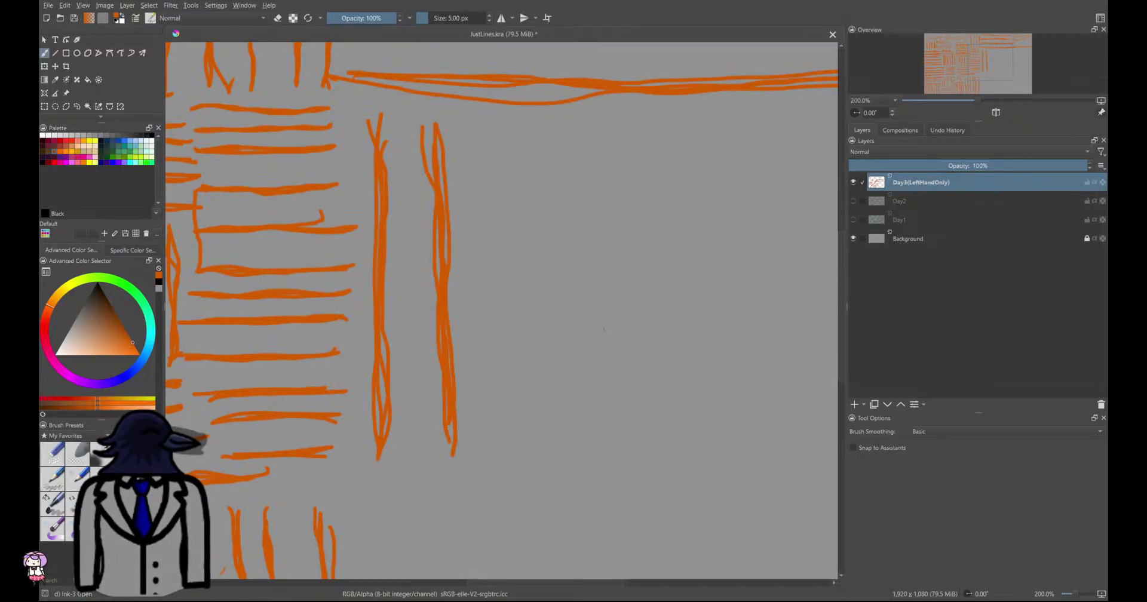
# Extend the new vertical block with a third, a fourth and a fifth retraced line, leaving a wider gap before the third
pyautogui.moveTo(578, 312)
pyautogui.mouseDown(button='middle')
pyautogui.moveTo(384, 228)
pyautogui.moveTo(382, 261)
pyautogui.moveTo(361, 218)
pyautogui.mouseUp(button='middle')
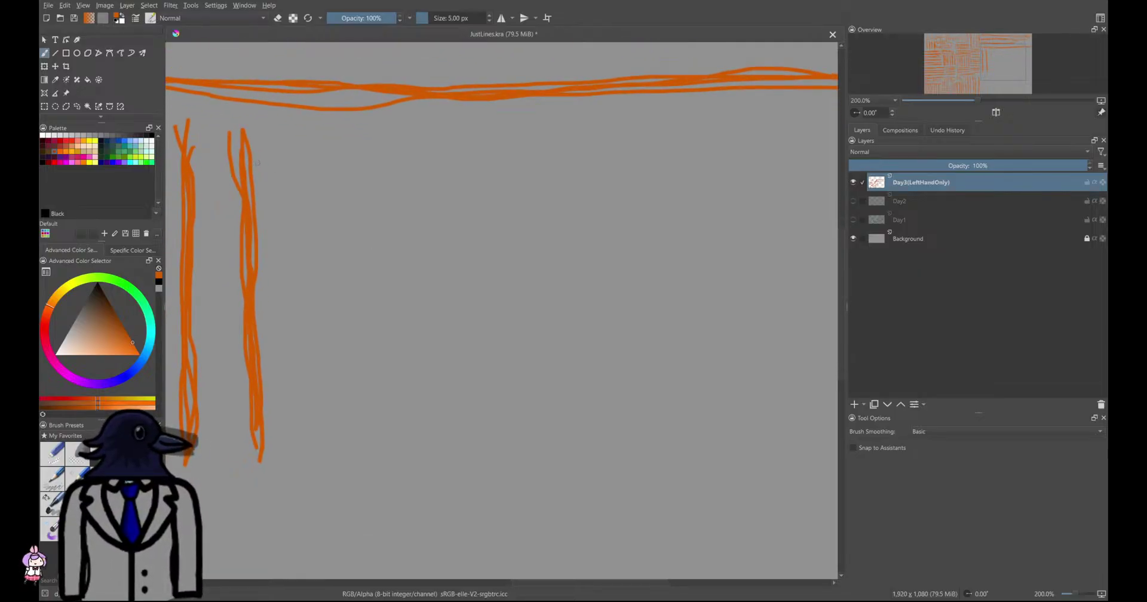
pyautogui.moveTo(326, 147)
pyautogui.mouseDown()
pyautogui.moveTo(353, 295)
pyautogui.moveTo(343, 436)
pyautogui.moveTo(340, 123)
pyautogui.moveTo(356, 308)
pyautogui.moveTo(344, 435)
pyautogui.moveTo(364, 307)
pyautogui.moveTo(350, 152)
pyautogui.moveTo(356, 403)
pyautogui.moveTo(340, 157)
pyautogui.mouseUp()
pyautogui.moveTo(417, 143)
pyautogui.mouseDown()
pyautogui.moveTo(413, 434)
pyautogui.moveTo(412, 141)
pyautogui.moveTo(416, 358)
pyautogui.mouseUp()
pyautogui.moveTo(408, 445)
pyautogui.mouseDown()
pyautogui.moveTo(397, 305)
pyautogui.moveTo(408, 164)
pyautogui.moveTo(413, 382)
pyautogui.mouseUp()
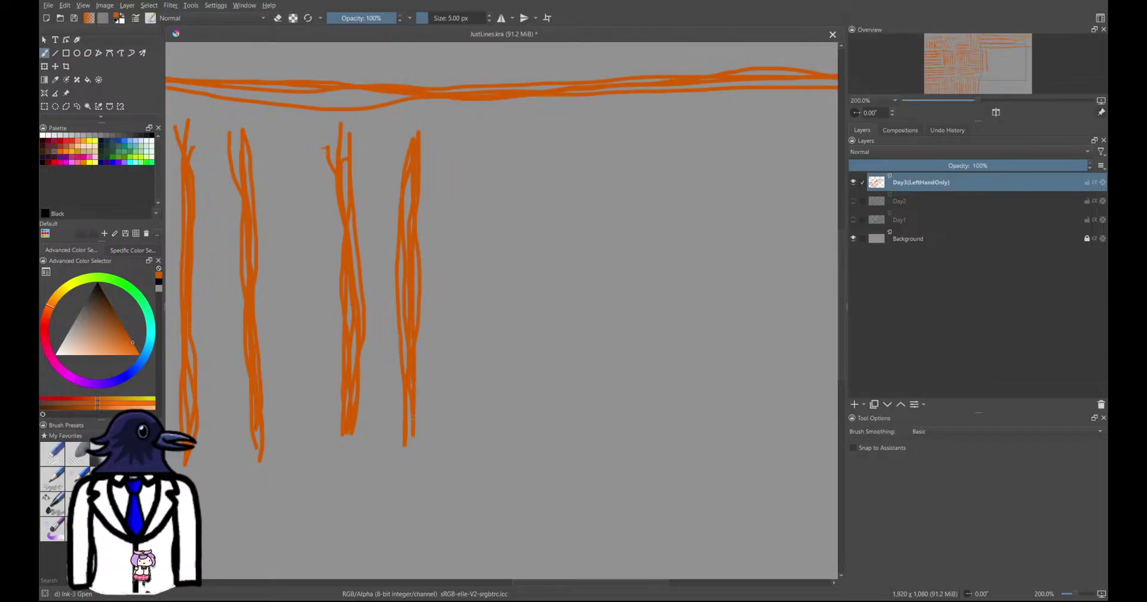
pyautogui.moveTo(463, 133)
pyautogui.mouseDown()
pyautogui.moveTo(477, 183)
pyautogui.moveTo(464, 323)
pyautogui.moveTo(472, 435)
pyautogui.moveTo(473, 151)
pyautogui.moveTo(467, 449)
pyautogui.moveTo(463, 286)
pyautogui.moveTo(479, 123)
pyautogui.mouseUp()
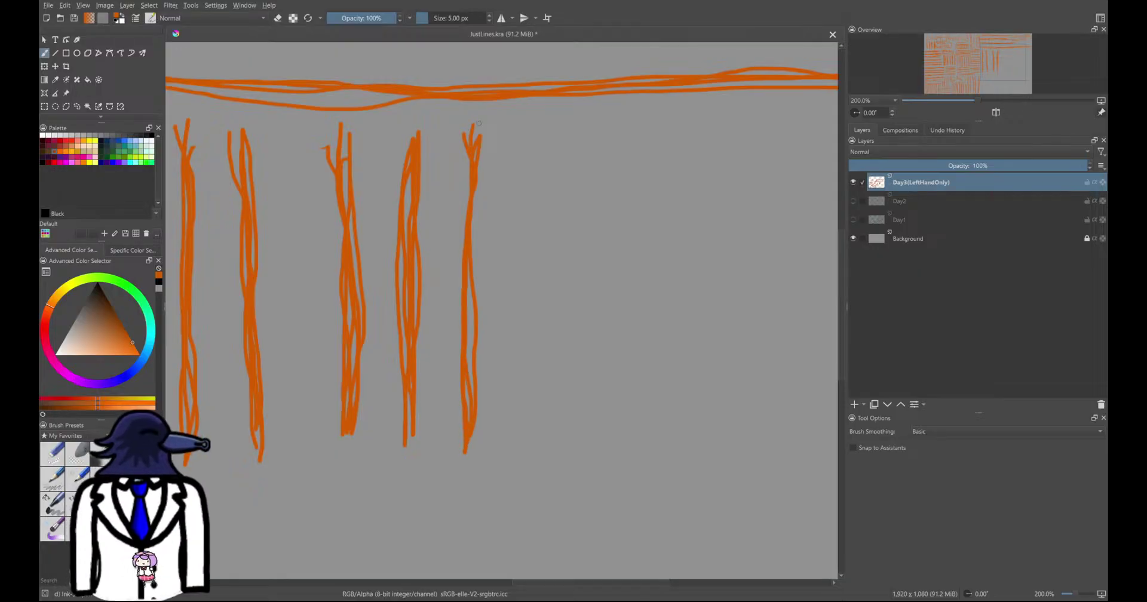
# Paint and retrace a sixth vertical line close beside the fifth in this block
pyautogui.scroll(-5, 420, 194)
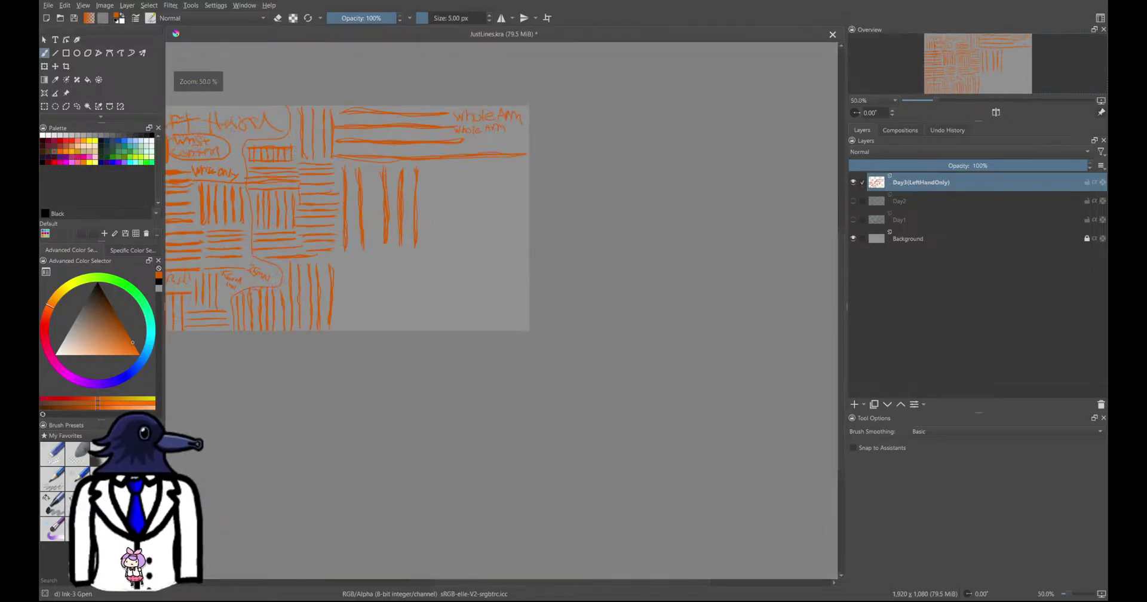
pyautogui.scroll(3, 446, 223)
pyautogui.moveTo(489, 164); pyautogui.dragTo(468, 233, button='middle')
pyautogui.scroll(2, 467, 233)
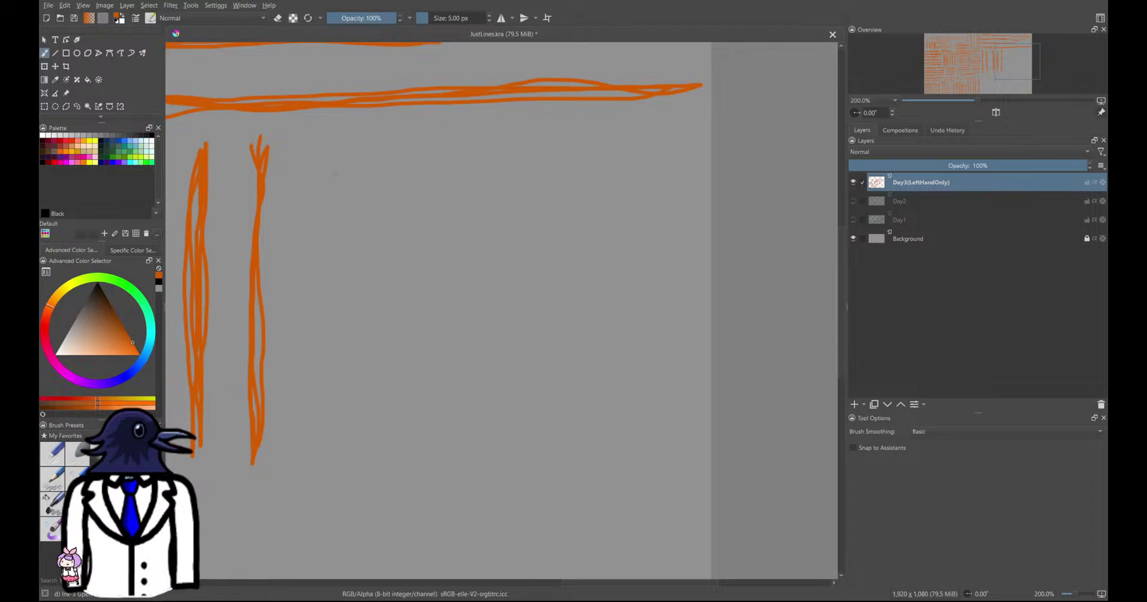
pyautogui.moveTo(301, 149)
pyautogui.mouseDown()
pyautogui.moveTo(290, 446)
pyautogui.moveTo(294, 156)
pyautogui.moveTo(284, 221)
pyautogui.moveTo(298, 452)
pyautogui.mouseUp()
# Paint and retrace four stacked horizontal lines from the sixth vertical line to the canvas's right edge
pyautogui.moveTo(361, 172)
pyautogui.mouseDown()
pyautogui.moveTo(640, 166)
pyautogui.moveTo(321, 172)
pyautogui.moveTo(609, 157)
pyautogui.moveTo(313, 182)
pyautogui.moveTo(694, 164)
pyautogui.moveTo(527, 203)
pyautogui.moveTo(262, 221)
pyautogui.moveTo(708, 199)
pyautogui.moveTo(484, 194)
pyautogui.moveTo(272, 222)
pyautogui.moveTo(537, 202)
pyautogui.moveTo(660, 206)
pyautogui.moveTo(334, 214)
pyautogui.mouseUp()
pyautogui.moveTo(323, 253)
pyautogui.mouseDown()
pyautogui.moveTo(687, 249)
pyautogui.moveTo(595, 245)
pyautogui.moveTo(320, 253)
pyautogui.moveTo(705, 258)
pyautogui.moveTo(478, 246)
pyautogui.mouseUp()
pyautogui.moveTo(333, 297)
pyautogui.mouseDown()
pyautogui.moveTo(681, 317)
pyautogui.moveTo(380, 294)
pyautogui.moveTo(633, 308)
pyautogui.moveTo(588, 299)
pyautogui.moveTo(265, 293)
pyautogui.mouseUp()
pyautogui.moveTo(325, 347); pyautogui.dragTo(711, 363)
pyautogui.moveTo(592, 355)
pyautogui.mouseDown()
pyautogui.moveTo(341, 354)
pyautogui.moveTo(705, 360)
pyautogui.moveTo(296, 356)
pyautogui.mouseUp()
# Paint and retrace a fifth, slightly slanted horizontal line below the four, leaving a wider gap and reaching the vertical lines' lower ends
pyautogui.scroll(-2, 276, 441)
pyautogui.moveTo(277, 442)
pyautogui.mouseDown(button='middle')
pyautogui.moveTo(366, 265)
pyautogui.moveTo(393, 289)
pyautogui.moveTo(339, 330)
pyautogui.mouseUp(button='middle')
pyautogui.scroll(2, 420, 284)
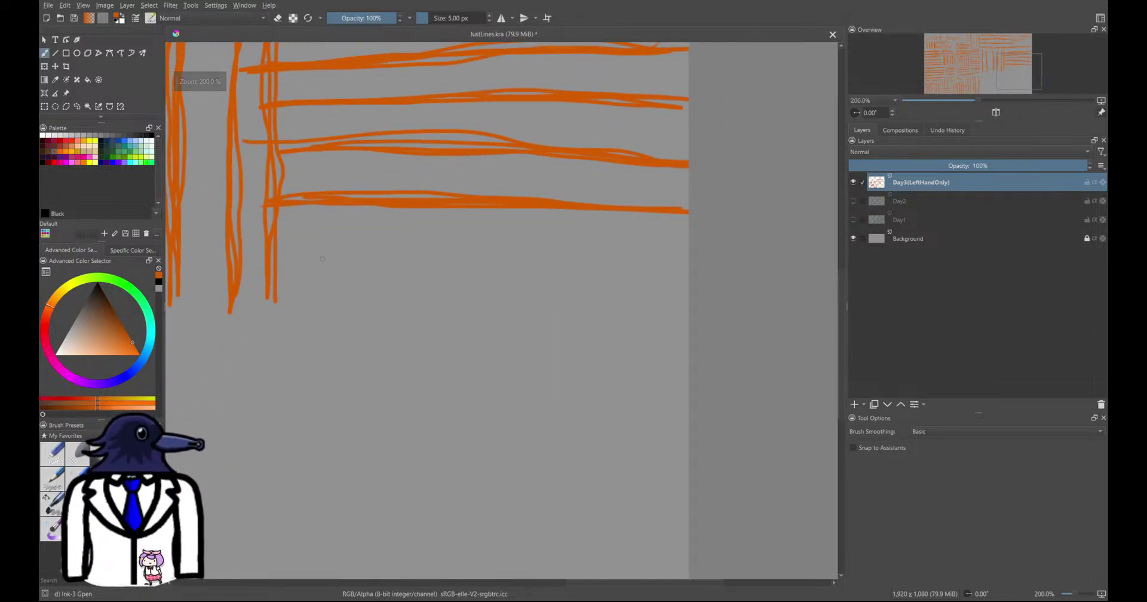
pyautogui.moveTo(675, 270); pyautogui.dragTo(288, 292)
pyautogui.moveTo(496, 272)
pyautogui.mouseDown()
pyautogui.moveTo(627, 265)
pyautogui.moveTo(244, 299)
pyautogui.moveTo(468, 270)
pyautogui.mouseUp()
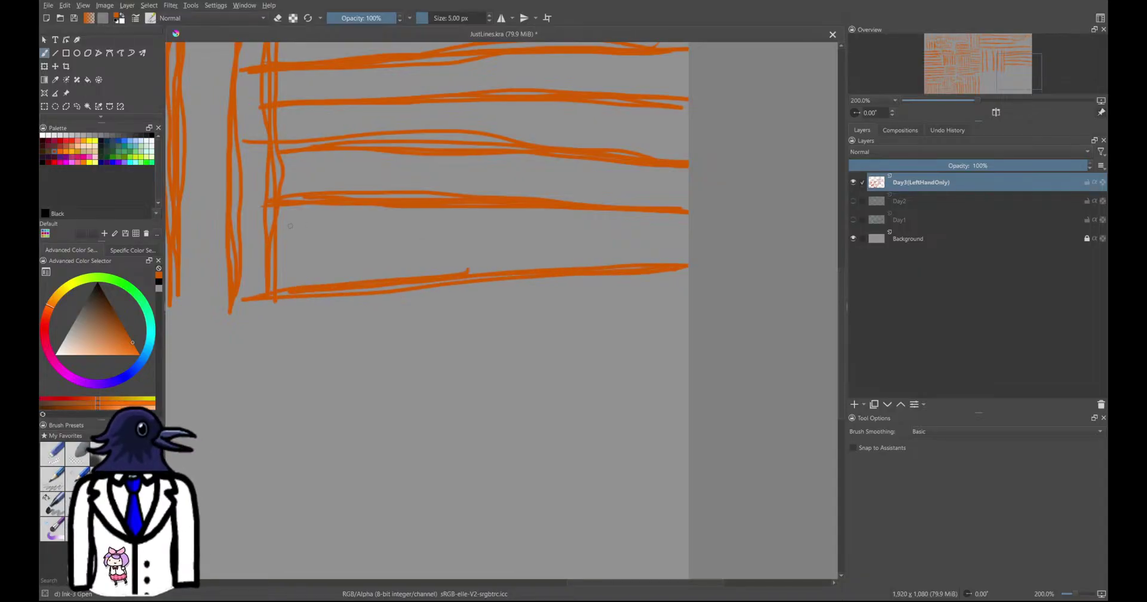
# Hatch the gap between the lowest two horizontal lines with five diagonal lines slanting down to the right
pyautogui.moveTo(266, 202)
pyautogui.mouseDown()
pyautogui.moveTo(332, 282)
pyautogui.moveTo(279, 214)
pyautogui.mouseUp()
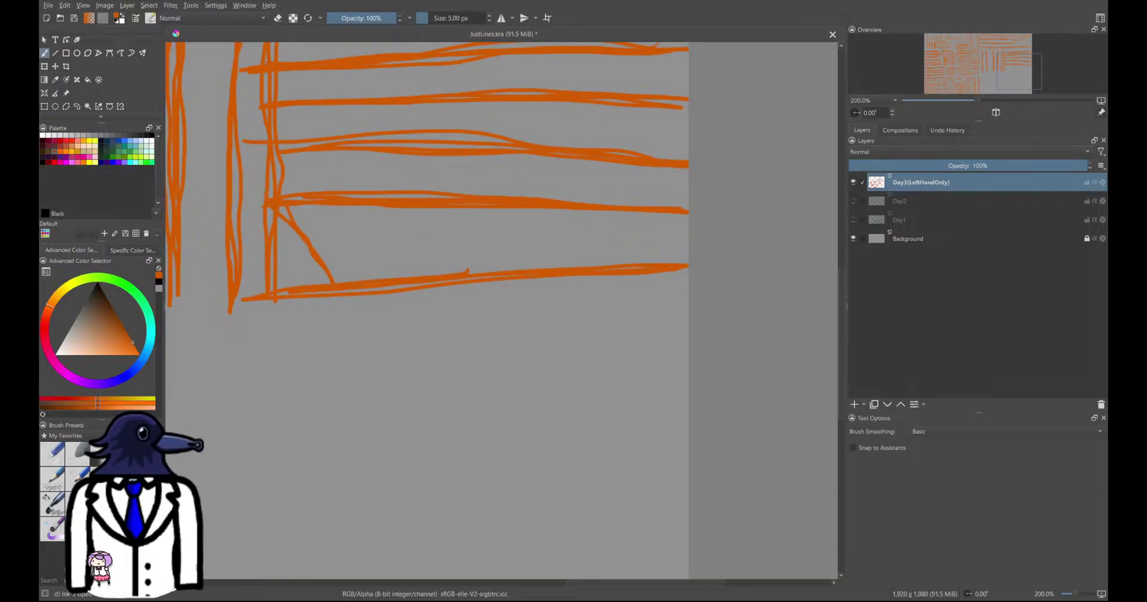
pyautogui.moveTo(320, 258); pyautogui.dragTo(342, 279)
pyautogui.moveTo(359, 206); pyautogui.dragTo(423, 291)
pyautogui.moveTo(396, 249)
pyautogui.mouseDown()
pyautogui.moveTo(360, 206)
pyautogui.moveTo(414, 278)
pyautogui.moveTo(387, 238)
pyautogui.mouseUp()
pyautogui.moveTo(436, 192)
pyautogui.mouseDown()
pyautogui.moveTo(499, 272)
pyautogui.moveTo(451, 209)
pyautogui.moveTo(483, 250)
pyautogui.mouseUp()
pyautogui.moveTo(505, 209)
pyautogui.mouseDown()
pyautogui.moveTo(566, 265)
pyautogui.moveTo(495, 210)
pyautogui.mouseUp()
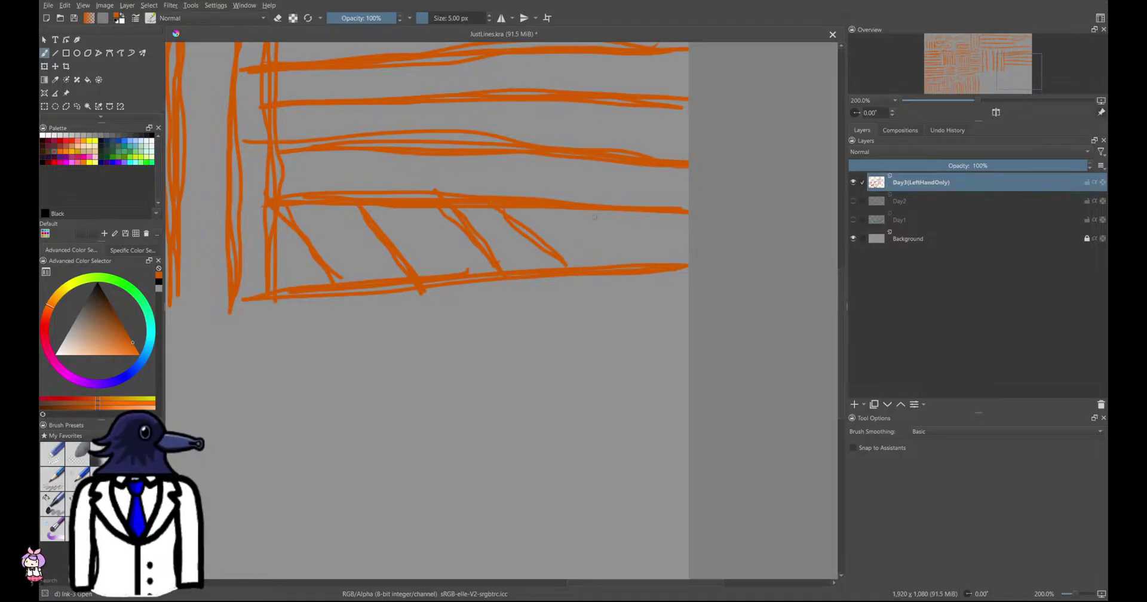
pyautogui.moveTo(580, 209)
pyautogui.mouseDown()
pyautogui.moveTo(626, 264)
pyautogui.moveTo(568, 195)
pyautogui.mouseUp()
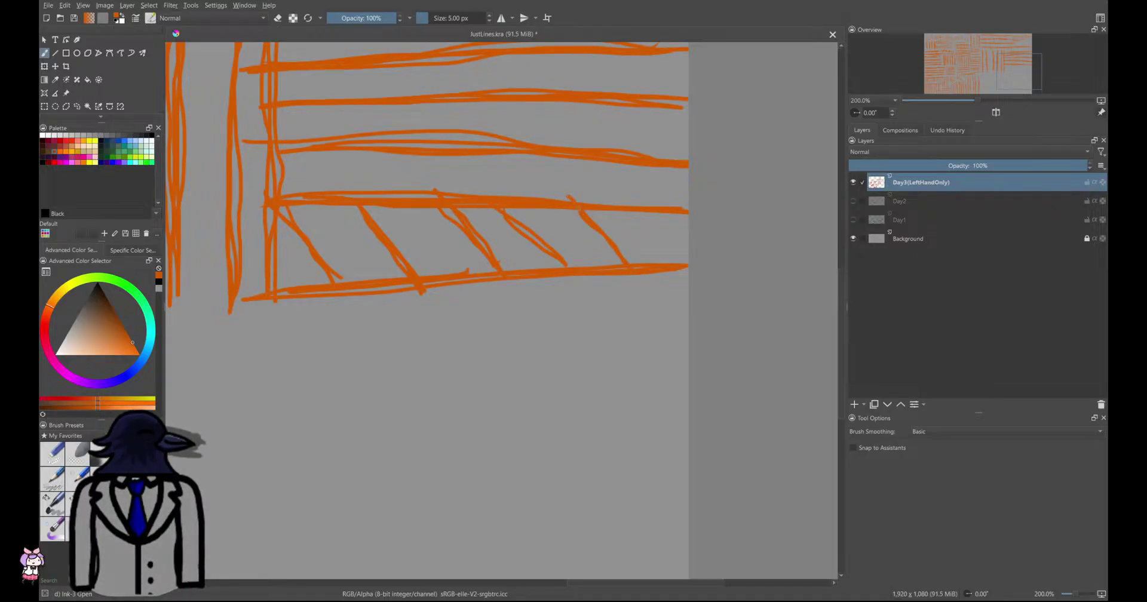
# Paint and retrace two long, stacked horizontal lines below the large vertical and hatched blocks, running almost to the canvas's right edge
pyautogui.scroll(-8, 496, 215)
pyautogui.moveTo(485, 251); pyautogui.dragTo(492, 205, button='middle')
pyautogui.scroll(7, 485, 245)
pyautogui.moveTo(485, 244)
pyautogui.mouseDown(button='middle')
pyautogui.moveTo(471, 245)
pyautogui.moveTo(487, 237)
pyautogui.mouseUp(button='middle')
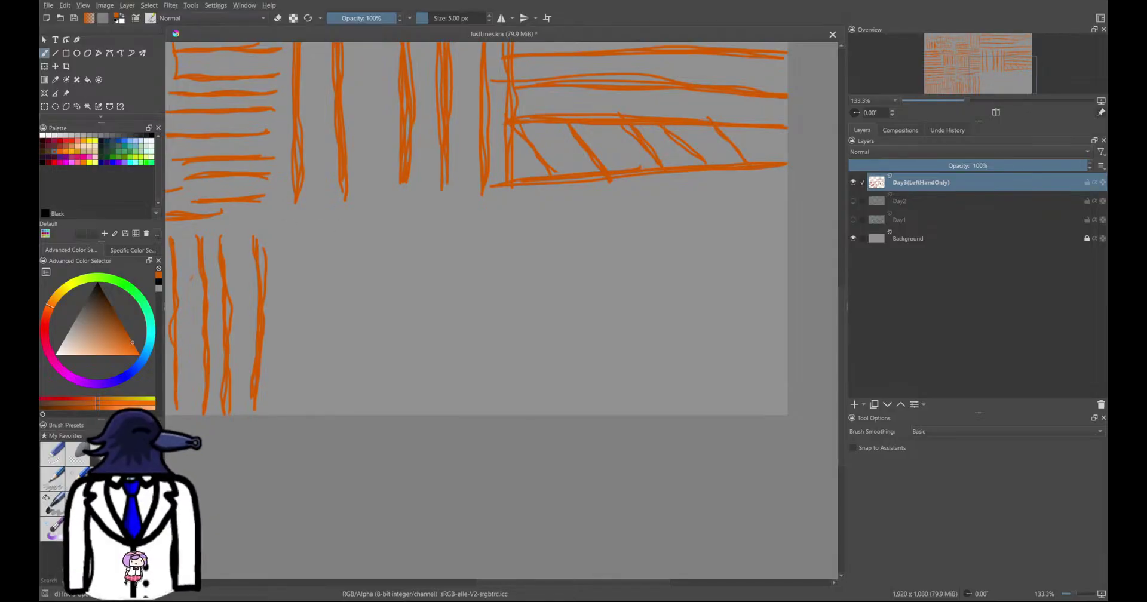
pyautogui.moveTo(269, 225)
pyautogui.mouseDown()
pyautogui.moveTo(787, 212)
pyautogui.moveTo(255, 222)
pyautogui.moveTo(734, 221)
pyautogui.mouseUp()
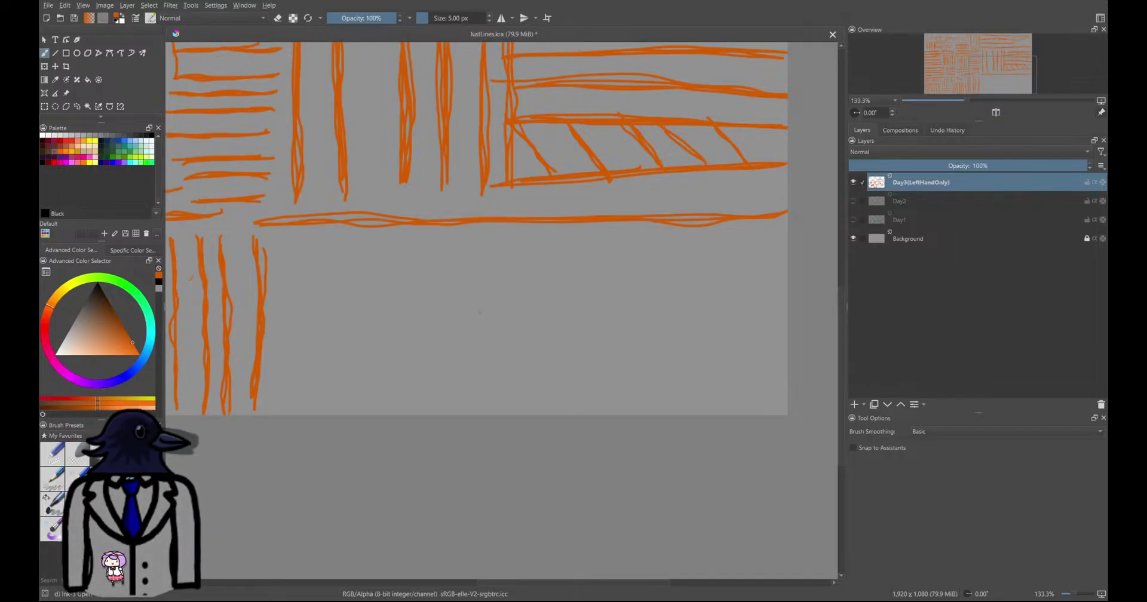
pyautogui.moveTo(374, 300); pyautogui.dragTo(346, 271, button='middle')
pyautogui.scroll(2, 345, 271)
pyautogui.scroll(-2, 345, 271)
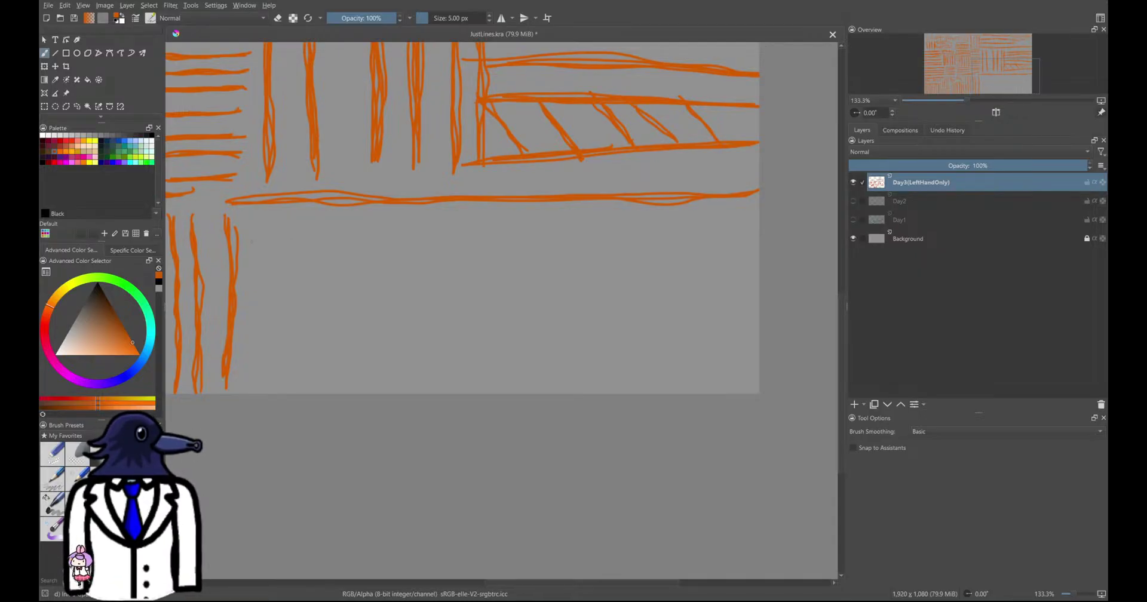
pyautogui.moveTo(250, 238)
pyautogui.mouseDown()
pyautogui.moveTo(552, 252)
pyautogui.moveTo(715, 238)
pyautogui.moveTo(250, 243)
pyautogui.moveTo(742, 233)
pyautogui.moveTo(276, 250)
pyautogui.mouseUp()
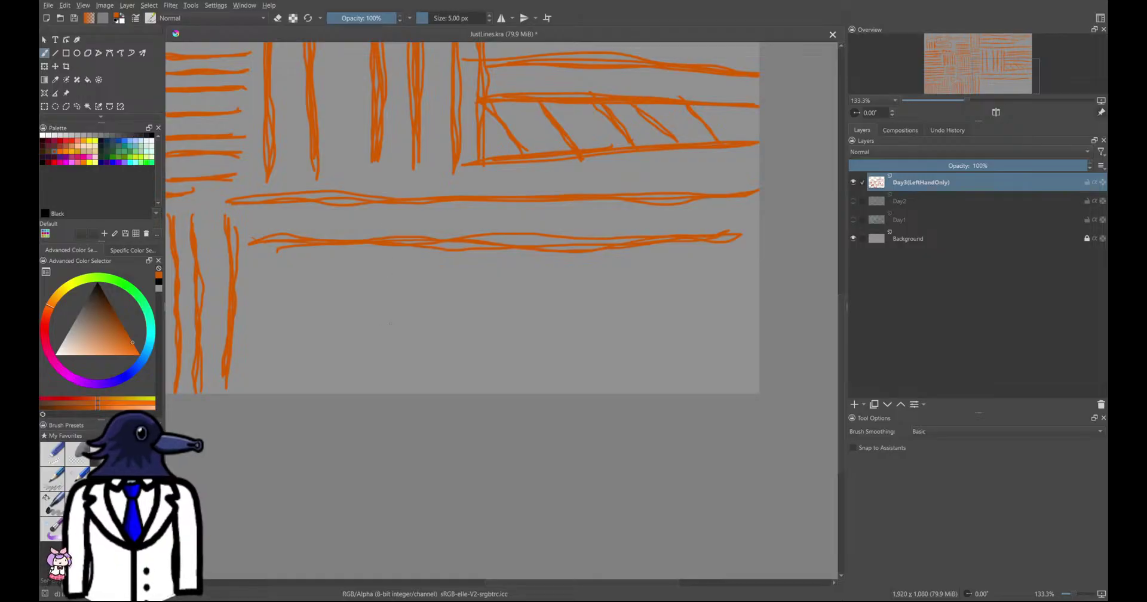
# Paint and retrace three vertical lines from the start of the lower long horizontal line down to the canvas's bottom edge
pyautogui.moveTo(378, 317); pyautogui.dragTo(381, 236, button='middle')
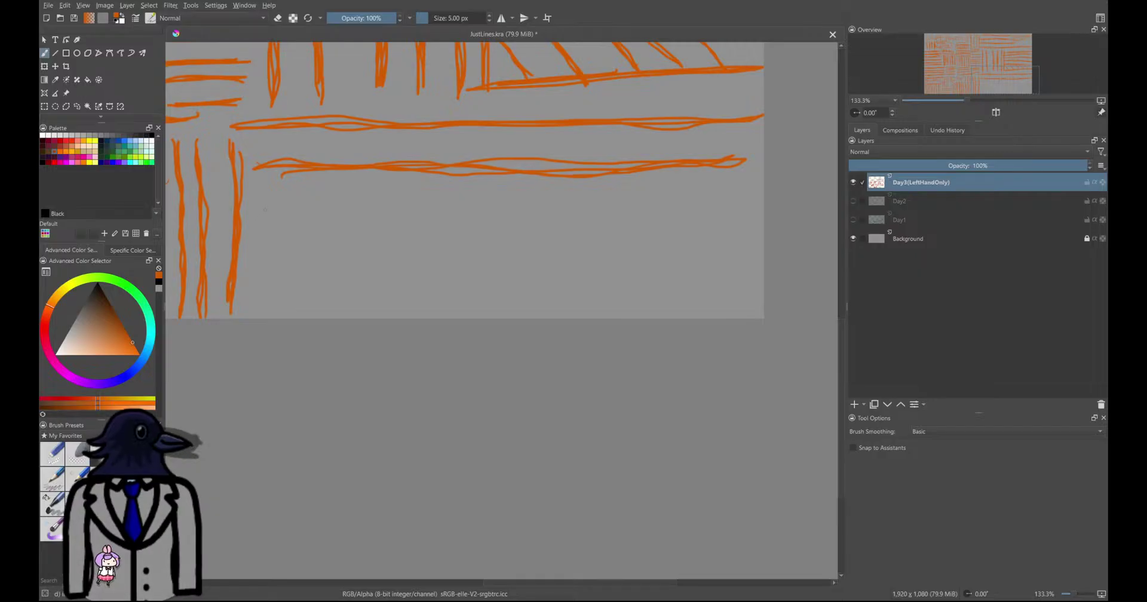
pyautogui.moveTo(261, 193)
pyautogui.mouseDown()
pyautogui.moveTo(252, 215)
pyautogui.moveTo(266, 316)
pyautogui.moveTo(264, 175)
pyautogui.moveTo(281, 314)
pyautogui.mouseUp()
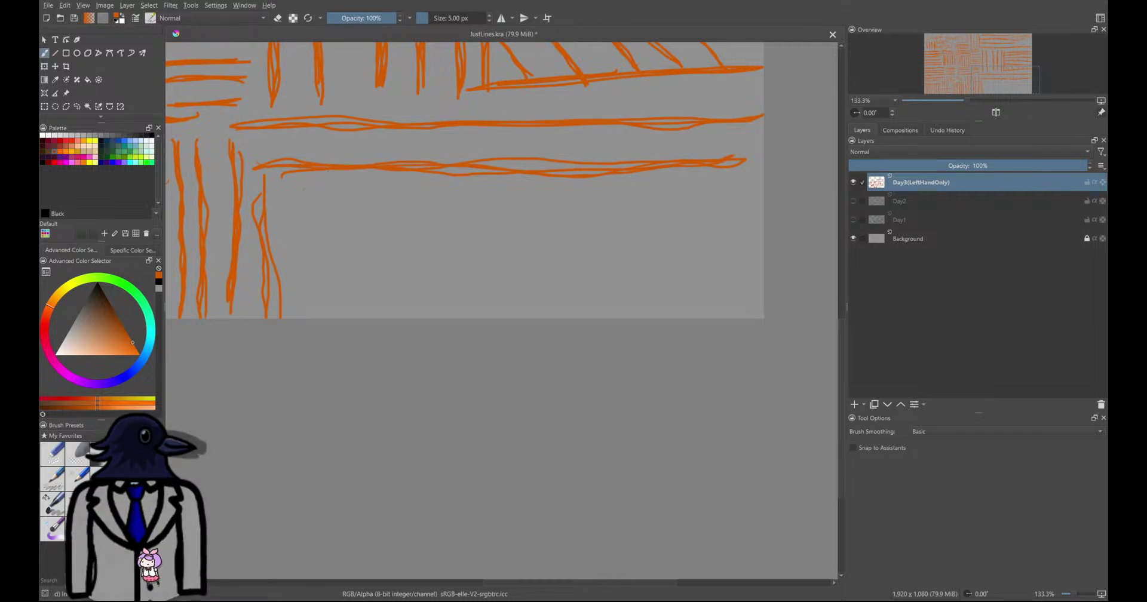
pyautogui.moveTo(304, 173); pyautogui.dragTo(304, 175)
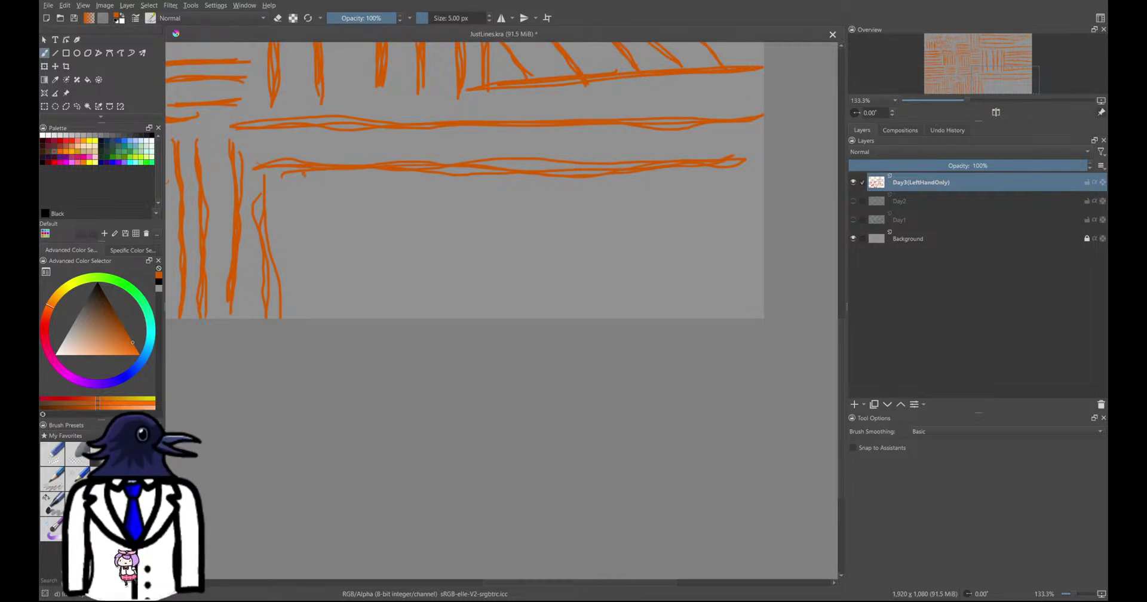
pyautogui.moveTo(304, 174)
pyautogui.mouseDown()
pyautogui.moveTo(303, 317)
pyautogui.moveTo(306, 182)
pyautogui.mouseUp()
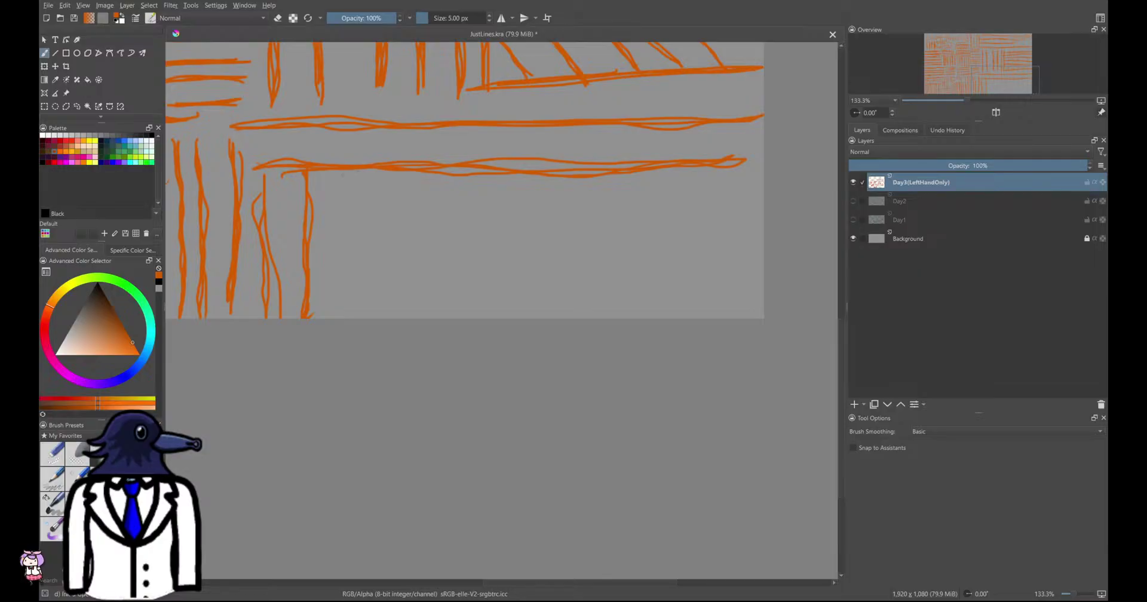
pyautogui.moveTo(352, 174)
pyautogui.mouseDown()
pyautogui.moveTo(355, 319)
pyautogui.moveTo(343, 283)
pyautogui.moveTo(354, 158)
pyautogui.moveTo(355, 319)
pyautogui.mouseUp()
pyautogui.moveTo(344, 222)
pyautogui.mouseDown()
pyautogui.moveTo(346, 193)
pyautogui.moveTo(347, 213)
pyautogui.mouseUp()
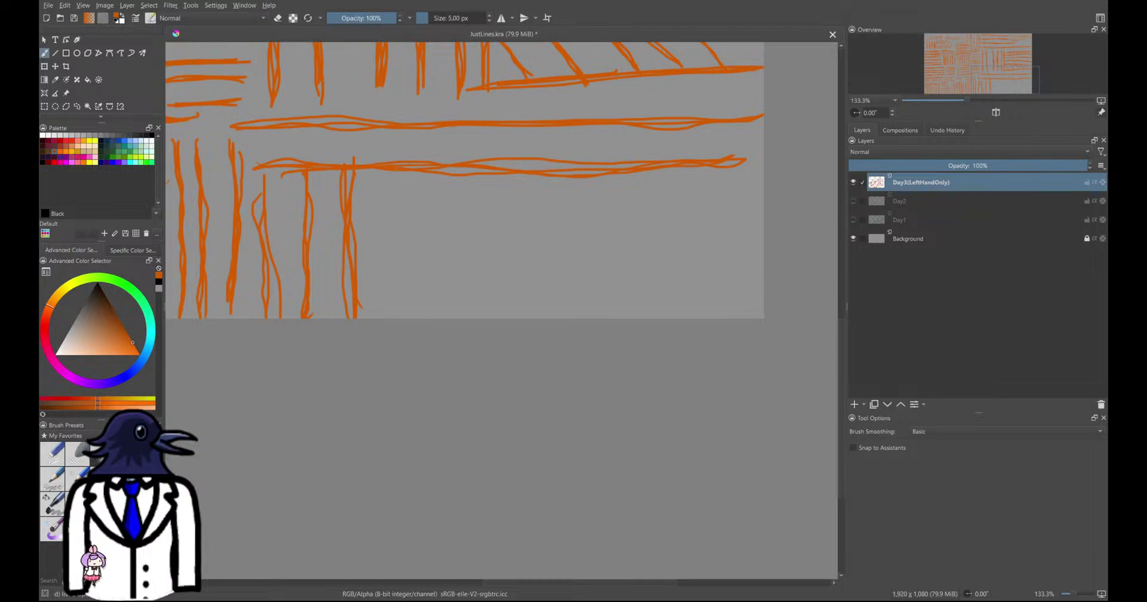
# Continue the row with three more retraced vertical lines, and add another between the last two, all reaching the canvas's bottom edge
pyautogui.moveTo(392, 174); pyautogui.dragTo(393, 319)
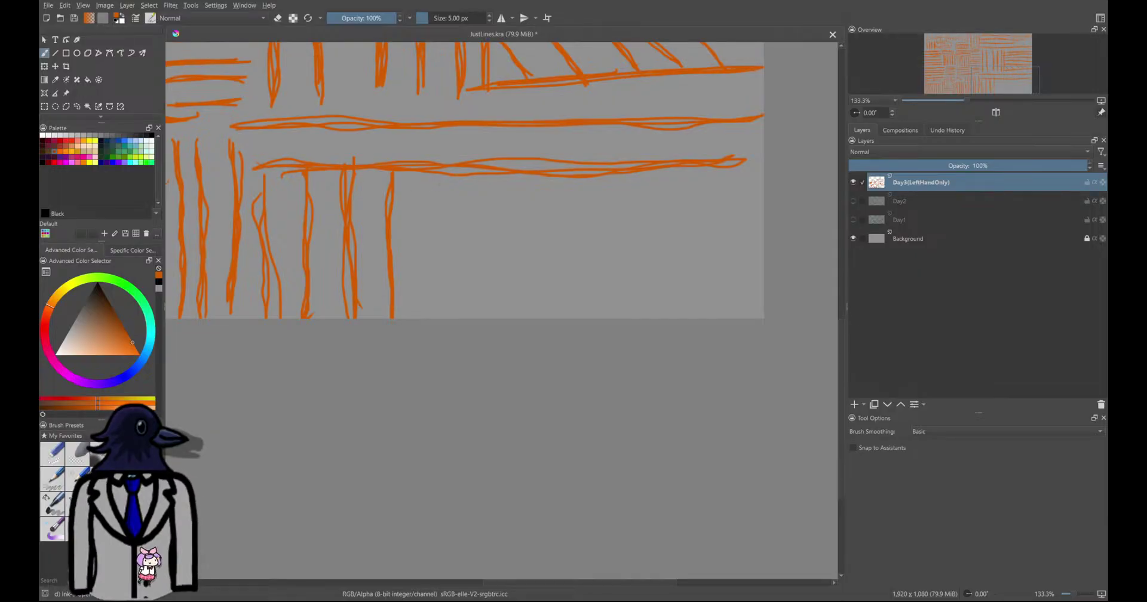
pyautogui.moveTo(431, 173)
pyautogui.mouseDown()
pyautogui.moveTo(444, 203)
pyautogui.moveTo(439, 317)
pyautogui.moveTo(445, 178)
pyautogui.moveTo(433, 217)
pyautogui.moveTo(445, 280)
pyautogui.mouseUp()
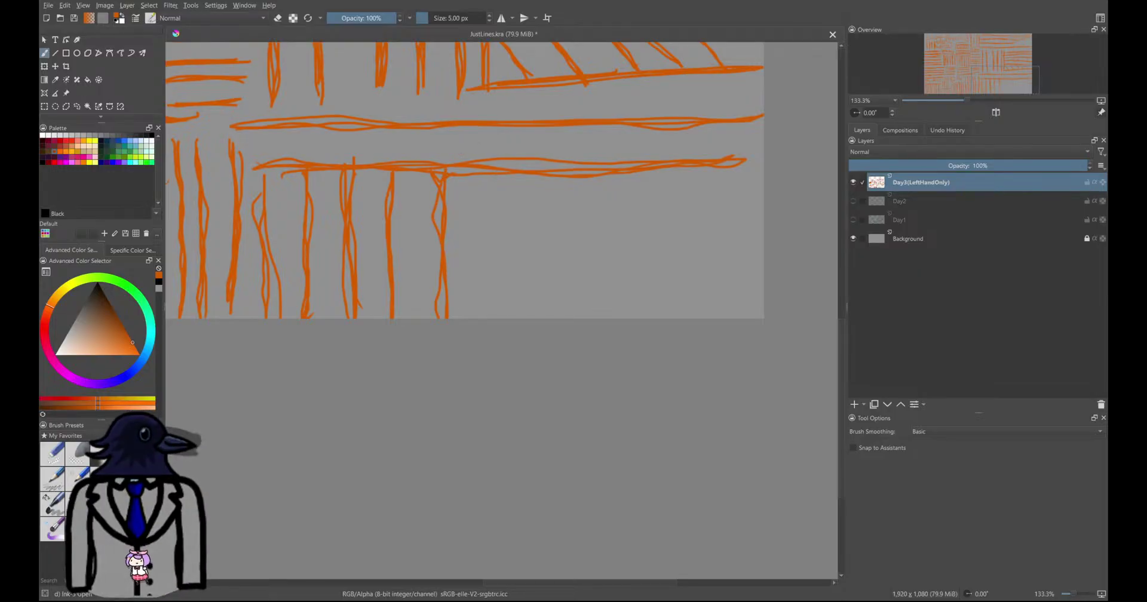
pyautogui.moveTo(496, 174)
pyautogui.mouseDown()
pyautogui.moveTo(514, 319)
pyautogui.moveTo(510, 271)
pyautogui.mouseUp()
pyautogui.moveTo(503, 222)
pyautogui.mouseDown()
pyautogui.moveTo(501, 173)
pyautogui.moveTo(517, 310)
pyautogui.mouseUp()
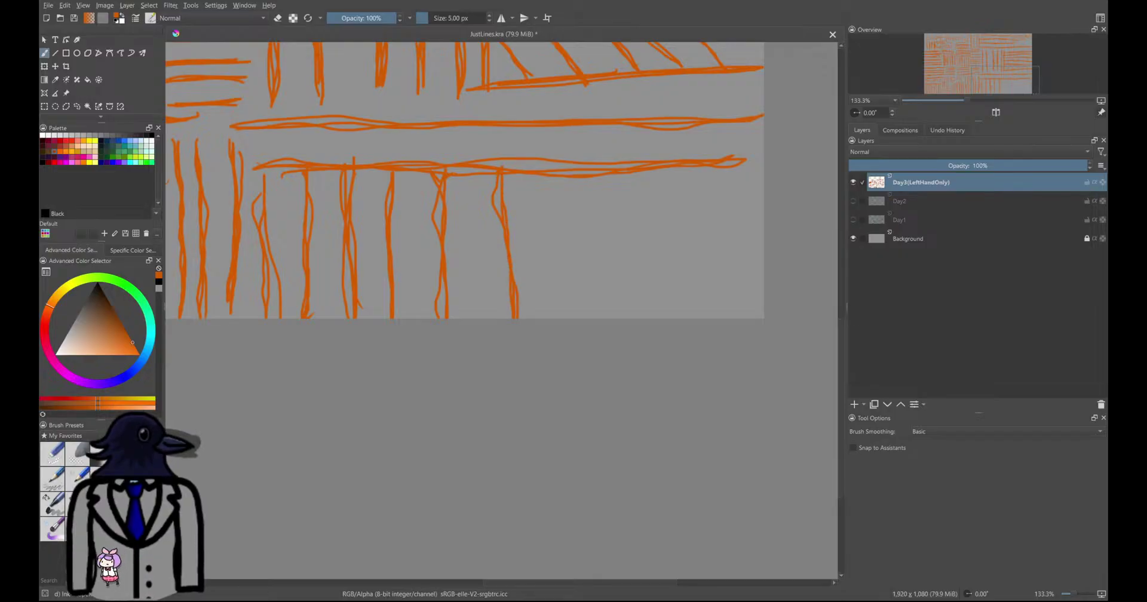
pyautogui.moveTo(468, 175); pyautogui.dragTo(469, 319)
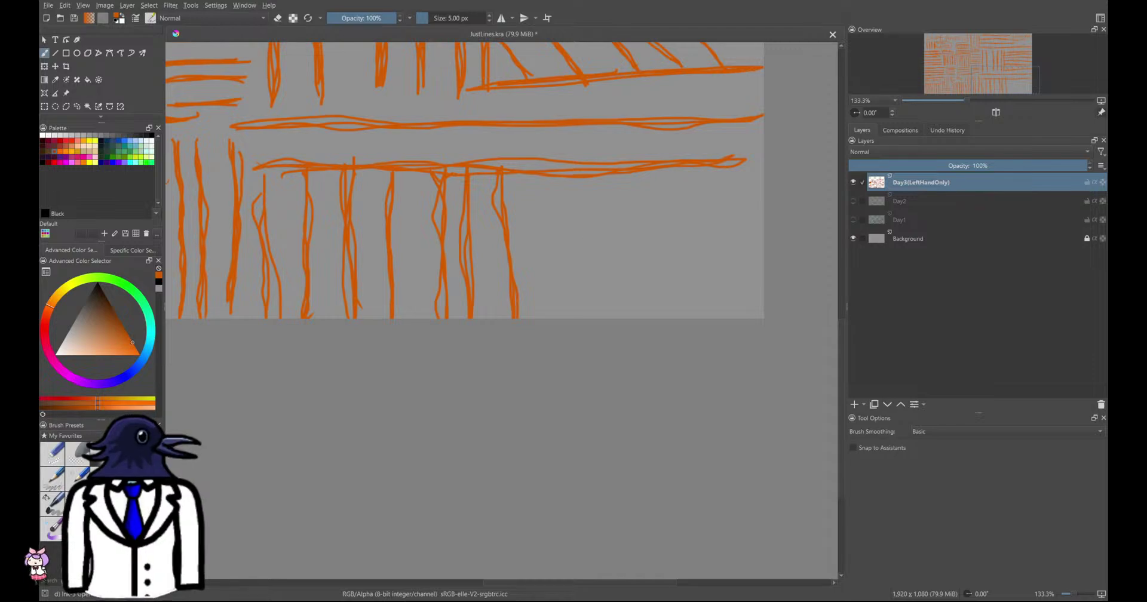
# Paint and retrace two more vertical lines to the right of the row, the first slanting slightly right towards the bottom edge
pyautogui.moveTo(548, 177); pyautogui.dragTo(562, 316)
pyautogui.moveTo(555, 264); pyautogui.dragTo(559, 299)
pyautogui.moveTo(550, 206); pyautogui.dragTo(555, 265)
pyautogui.moveTo(554, 210); pyautogui.dragTo(567, 319)
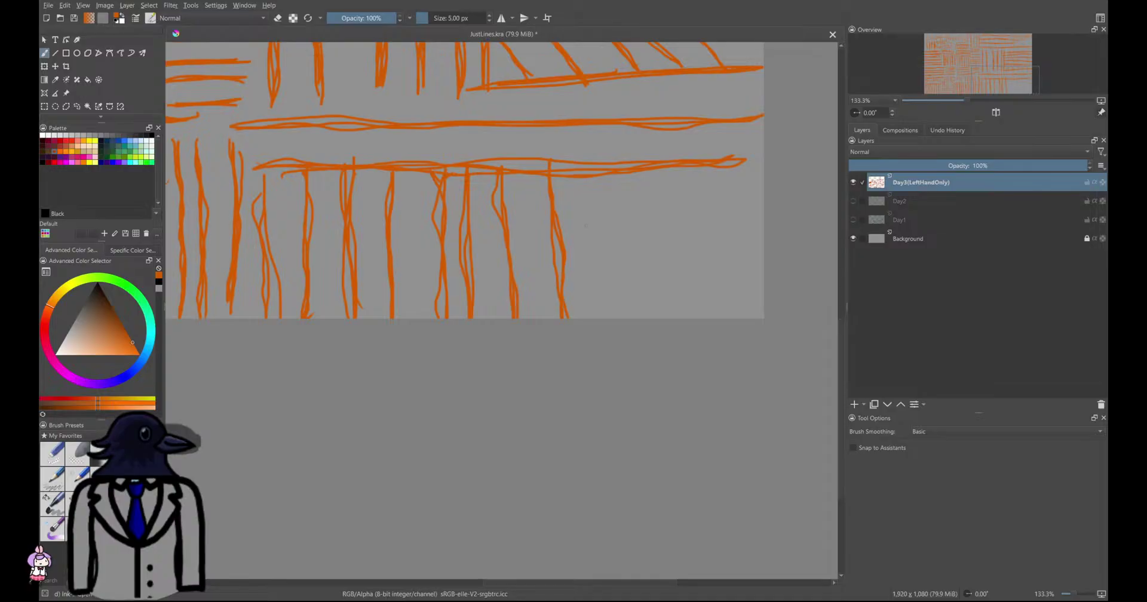
pyautogui.moveTo(604, 183)
pyautogui.mouseDown()
pyautogui.moveTo(604, 319)
pyautogui.moveTo(600, 190)
pyautogui.moveTo(599, 283)
pyautogui.mouseUp()
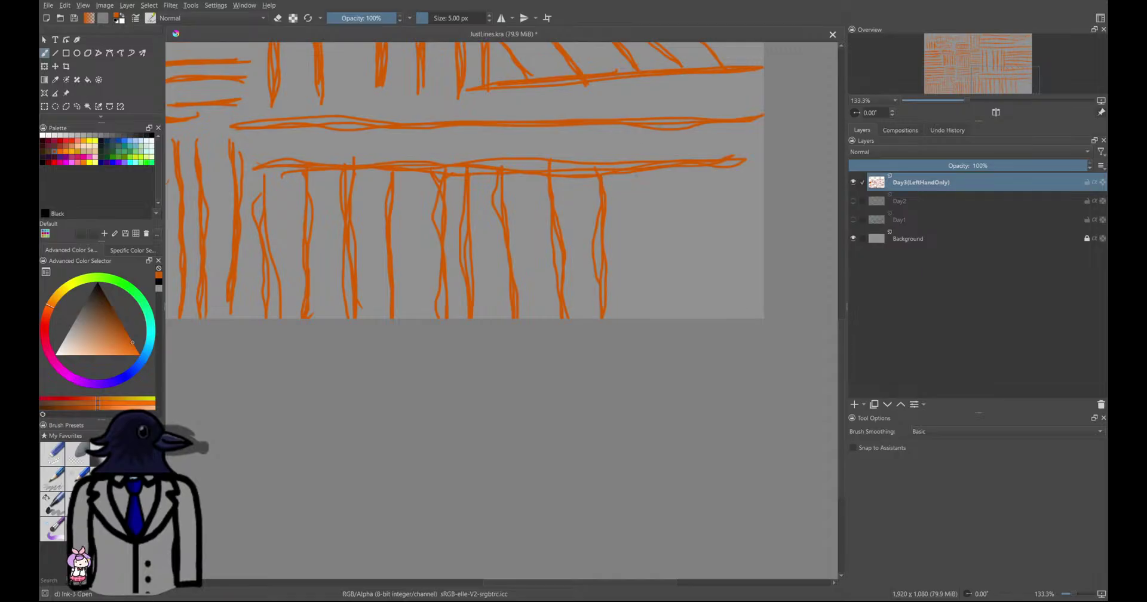
# Paint and retrace three final vertical lines to fill the row up to the long horizontal line's right end
pyautogui.moveTo(634, 173); pyautogui.dragTo(631, 318)
pyautogui.moveTo(676, 167); pyautogui.dragTo(684, 319)
pyautogui.moveTo(688, 318)
pyautogui.mouseDown()
pyautogui.moveTo(678, 203)
pyautogui.moveTo(681, 283)
pyautogui.mouseUp()
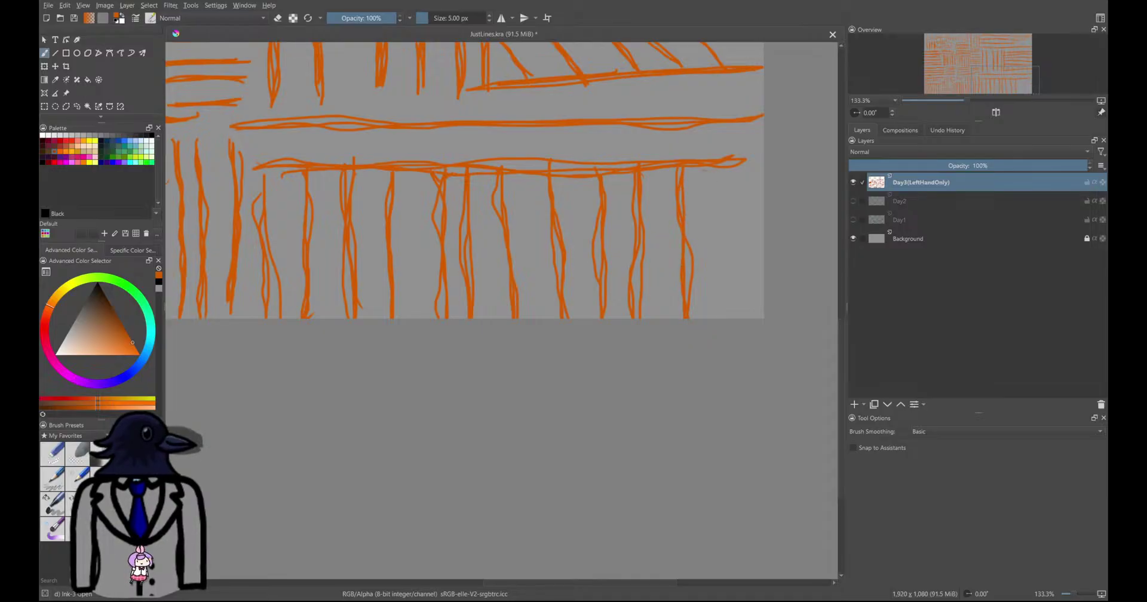
pyautogui.moveTo(726, 172)
pyautogui.mouseDown()
pyautogui.moveTo(724, 319)
pyautogui.moveTo(719, 169)
pyautogui.mouseUp()
pyautogui.moveTo(727, 238); pyautogui.dragTo(719, 319)
pyautogui.scroll(-5, 613, 364)
pyautogui.scroll(2, 648, 455)
pyautogui.moveTo(349, 402); pyautogui.dragTo(442, 479, button='middle')
pyautogui.scroll(2, 362, 251)
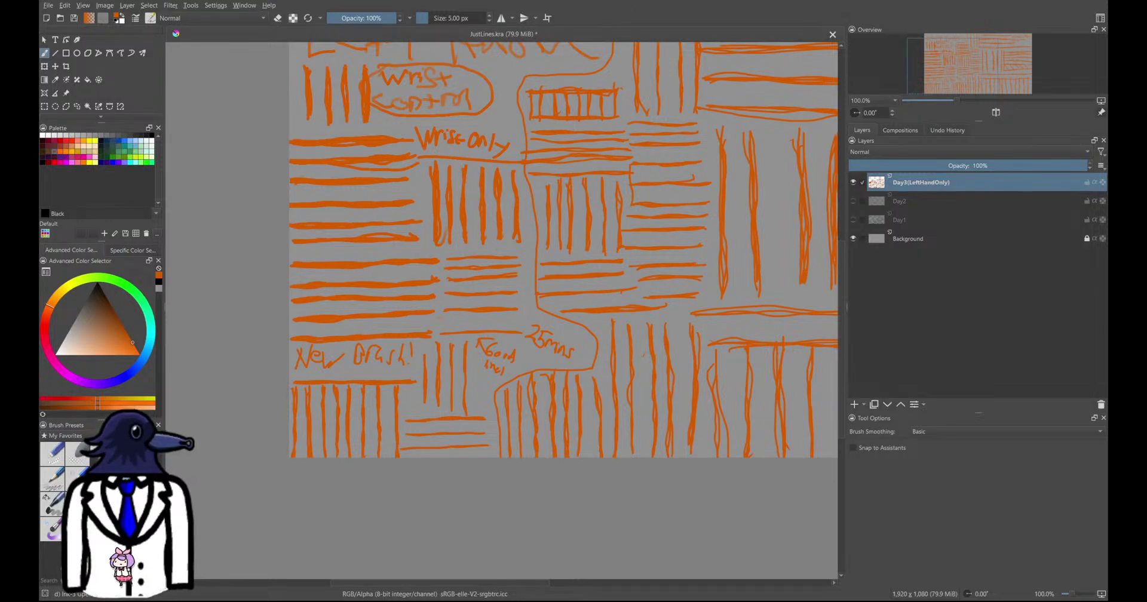
pyautogui.moveTo(361, 209)
pyautogui.mouseDown()
pyautogui.moveTo(371, 304)
pyautogui.moveTo(478, 182)
pyautogui.moveTo(454, 245)
pyautogui.moveTo(465, 372)
pyautogui.moveTo(519, 251)
pyautogui.moveTo(505, 302)
pyautogui.moveTo(546, 398)
pyautogui.moveTo(591, 299)
pyautogui.moveTo(654, 209)
pyautogui.moveTo(493, 183)
pyautogui.moveTo(776, 135)
pyautogui.moveTo(327, 155)
pyautogui.moveTo(648, 219)
pyautogui.moveTo(595, 400)
pyautogui.moveTo(555, 308)
pyautogui.moveTo(526, 311)
pyautogui.moveTo(412, 392)
pyautogui.moveTo(573, 197)
pyautogui.moveTo(492, 126)
pyautogui.moveTo(498, 143)
pyautogui.moveTo(540, 125)
pyautogui.moveTo(456, 230)
pyautogui.moveTo(526, 236)
pyautogui.mouseUp()
pyautogui.hotkey('ctrl', 'z')
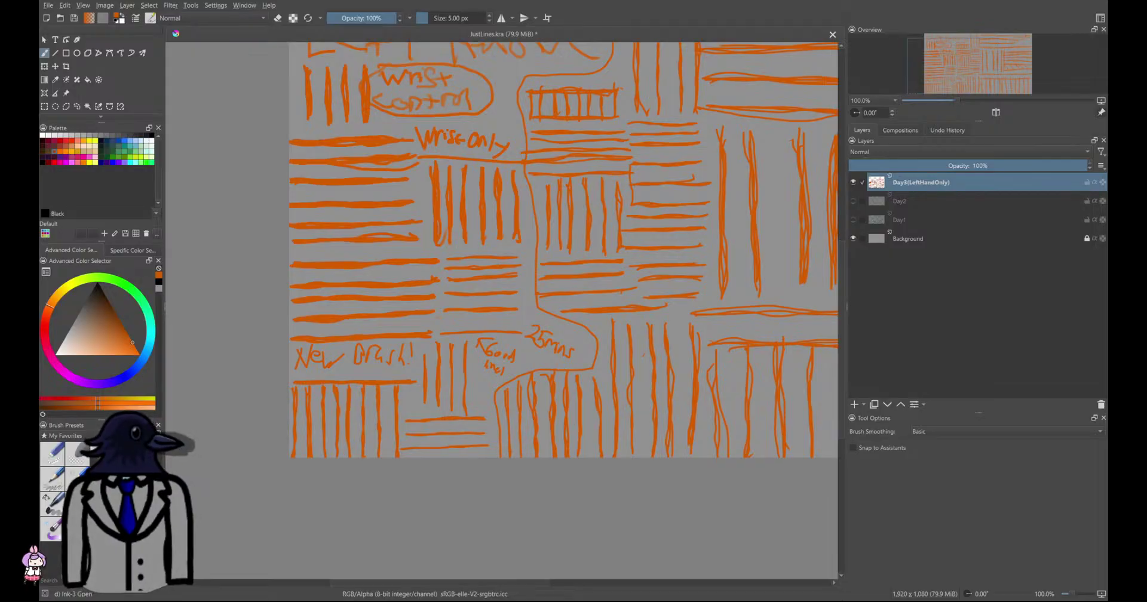
pyautogui.moveTo(370, 242)
pyautogui.mouseDown()
pyautogui.moveTo(375, 274)
pyautogui.moveTo(442, 343)
pyautogui.moveTo(394, 126)
pyautogui.moveTo(428, 198)
pyautogui.mouseUp()
pyautogui.moveTo(439, 236)
pyautogui.mouseDown()
pyautogui.moveTo(505, 395)
pyautogui.moveTo(449, 45)
pyautogui.moveTo(539, 92)
pyautogui.moveTo(607, 399)
pyautogui.moveTo(480, 116)
pyautogui.moveTo(744, 244)
pyautogui.moveTo(299, 239)
pyautogui.moveTo(699, 251)
pyautogui.moveTo(305, 280)
pyautogui.moveTo(618, 316)
pyautogui.moveTo(301, 352)
pyautogui.moveTo(609, 361)
pyautogui.moveTo(301, 418)
pyautogui.moveTo(469, 421)
pyautogui.moveTo(702, 454)
pyautogui.mouseUp()
pyautogui.hotkey('ctrl', 'z')
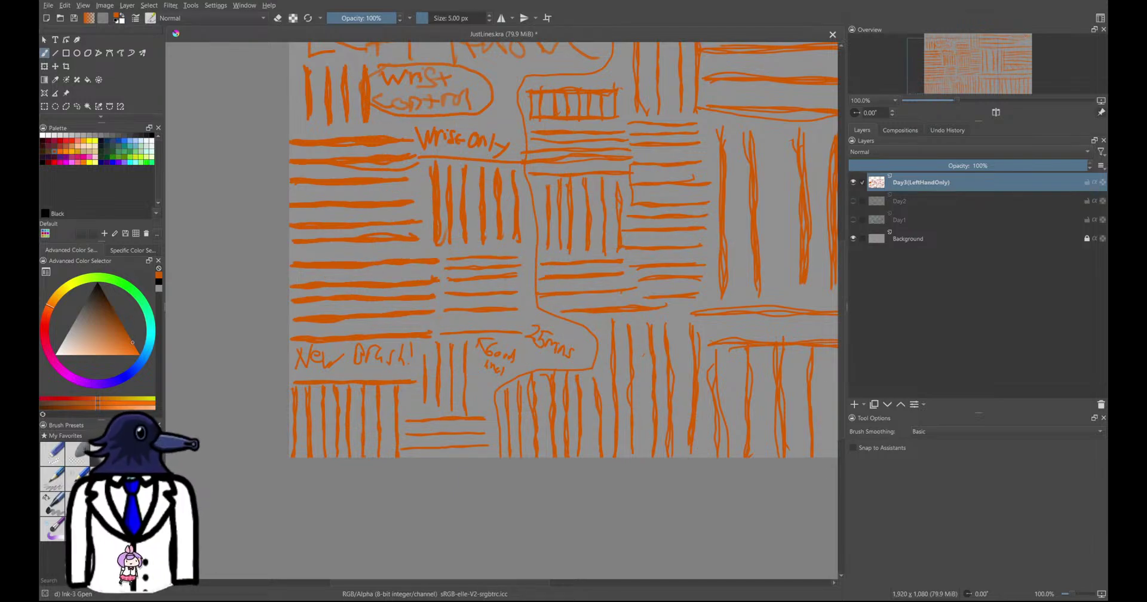
# Outline the "Wrist Only" note, paint a winding curve from it down to the canvas's bottom edge, and save the drawing
pyautogui.moveTo(550, 128); pyautogui.dragTo(448, 125)
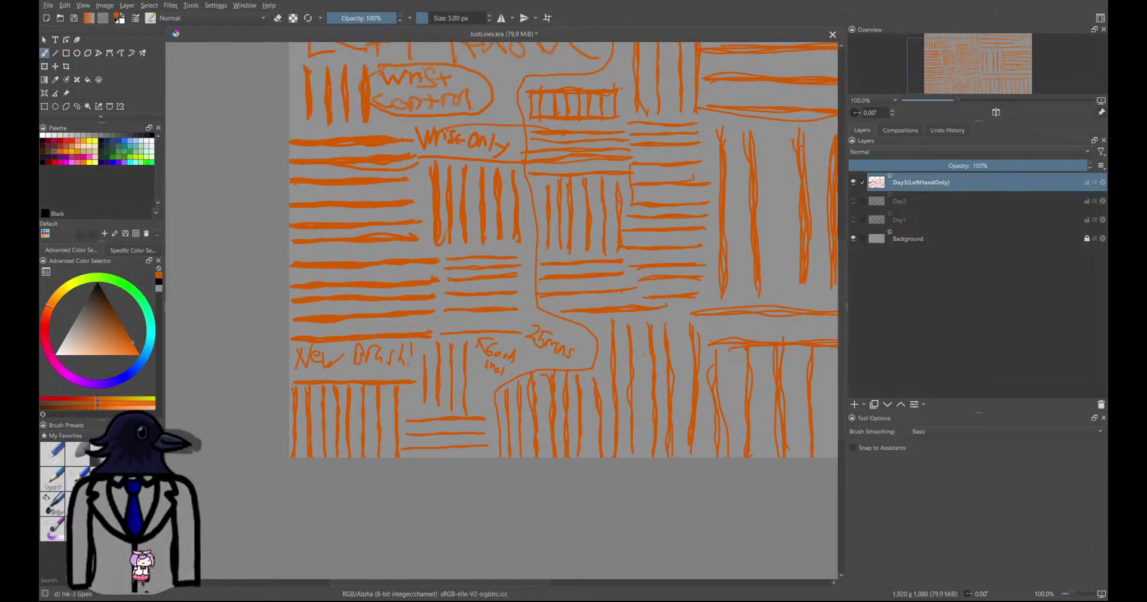
pyautogui.moveTo(418, 167)
pyautogui.mouseDown()
pyautogui.moveTo(578, 269)
pyautogui.moveTo(454, 325)
pyautogui.moveTo(481, 398)
pyautogui.mouseUp()
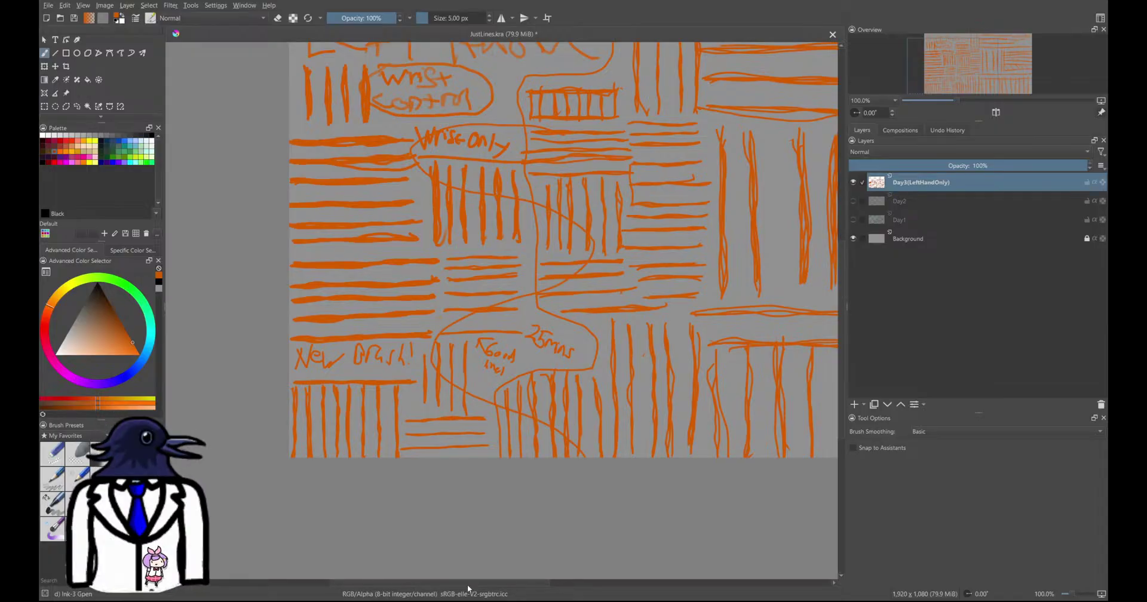
pyautogui.press('-')
pyautogui.press('-')
pyautogui.press('-')
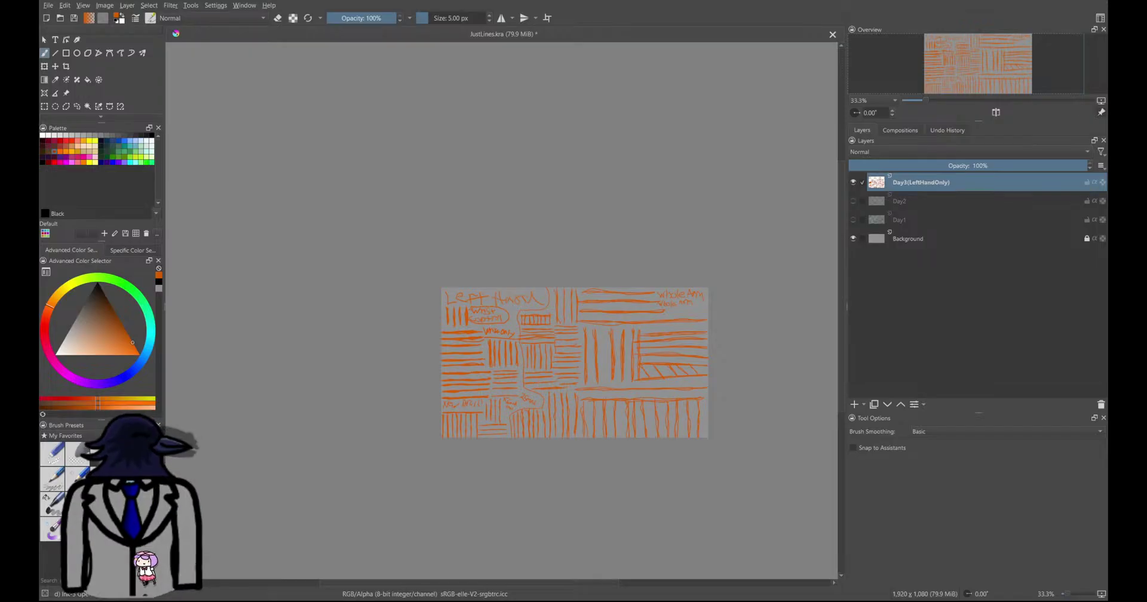
pyautogui.moveTo(428, 322); pyautogui.dragTo(388, 274, button='middle')
pyautogui.hotkey('ctrl', 's')
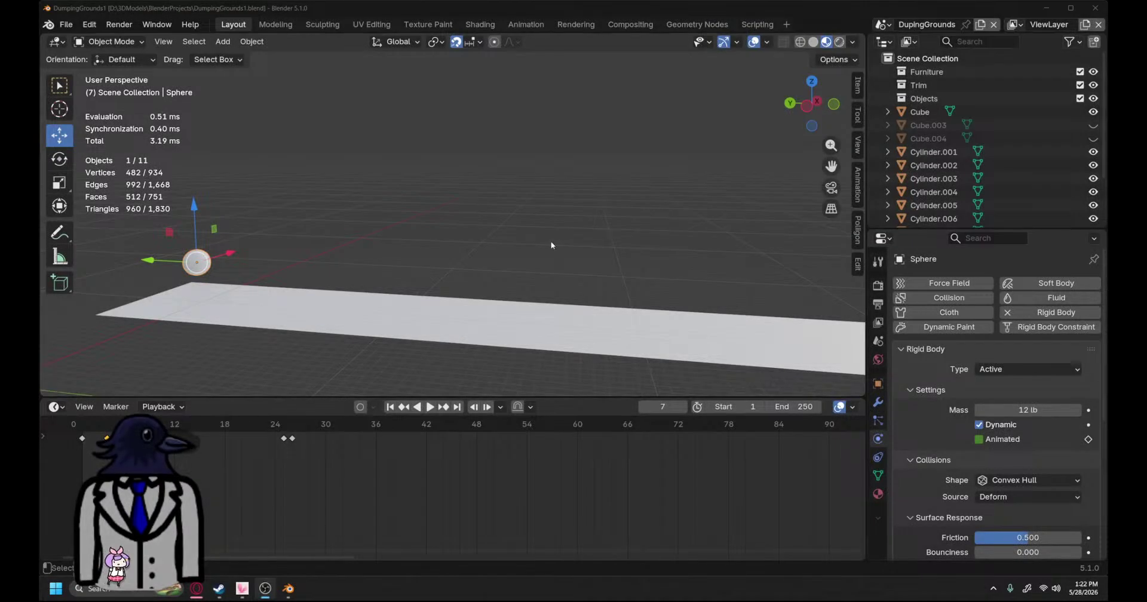
# Switch to Blender and make its window fullscreen
pyautogui.rightClick(289, 8)
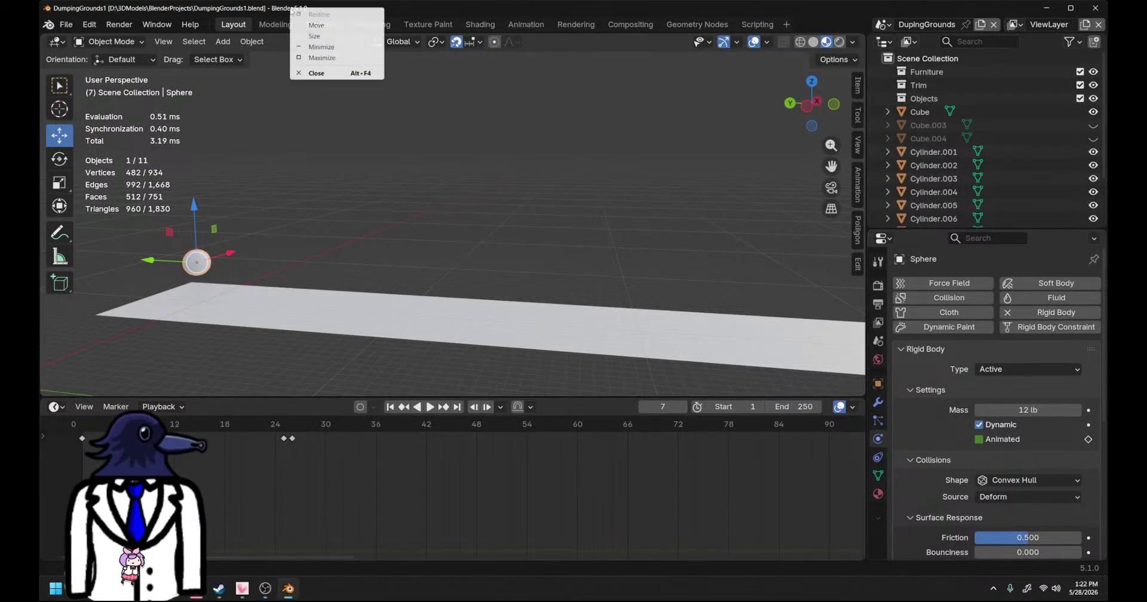
pyautogui.click(199, 8)
pyautogui.click(156, 24)
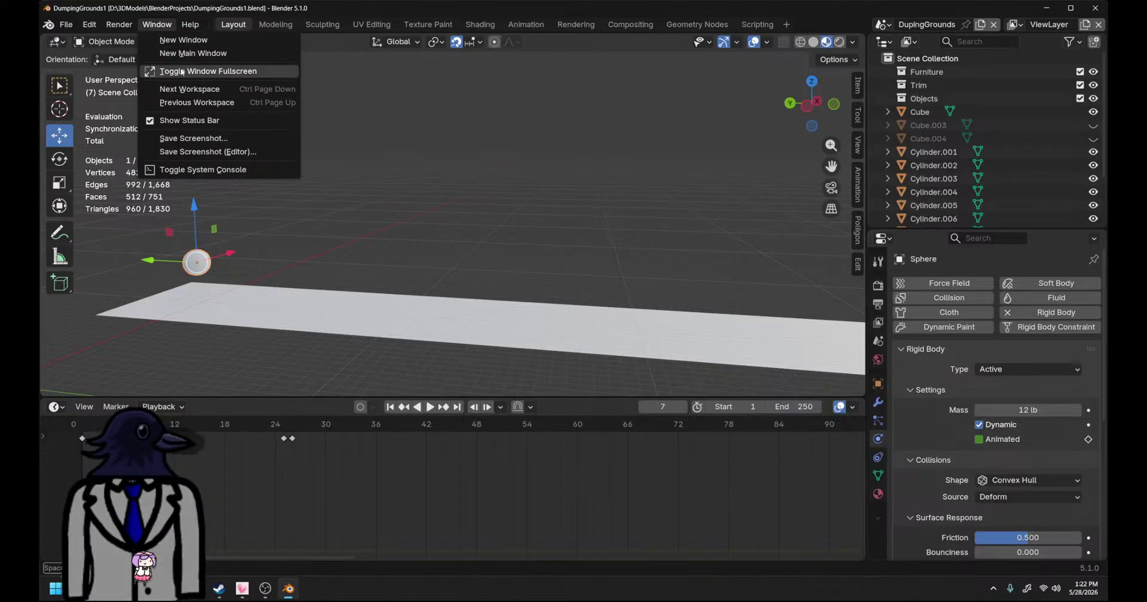
pyautogui.click(203, 69)
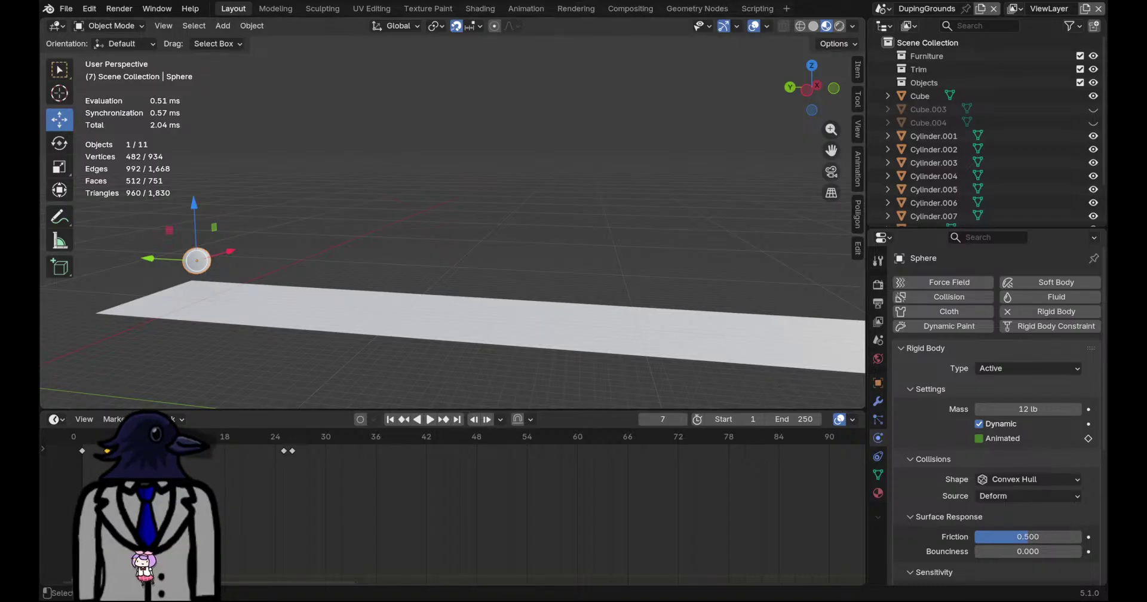
# Play the bowling lane's rigid body simulation, rewind to the first frame, and play it again
pyautogui.moveTo(169, 268); pyautogui.dragTo(321, 279, button='middle')
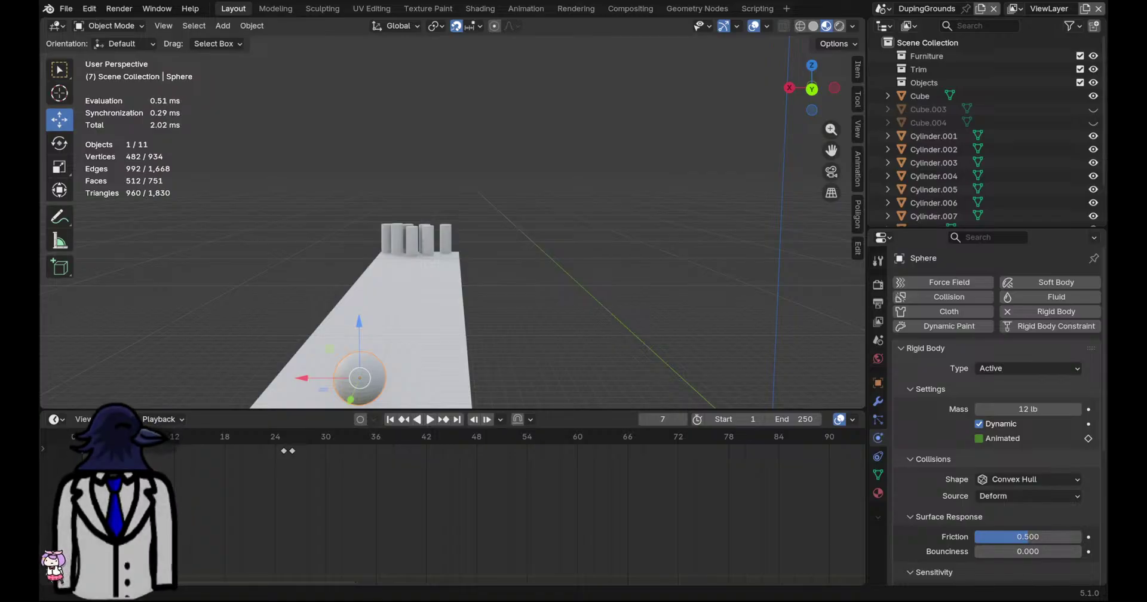
pyautogui.moveTo(418, 227); pyautogui.dragTo(442, 280, button='middle')
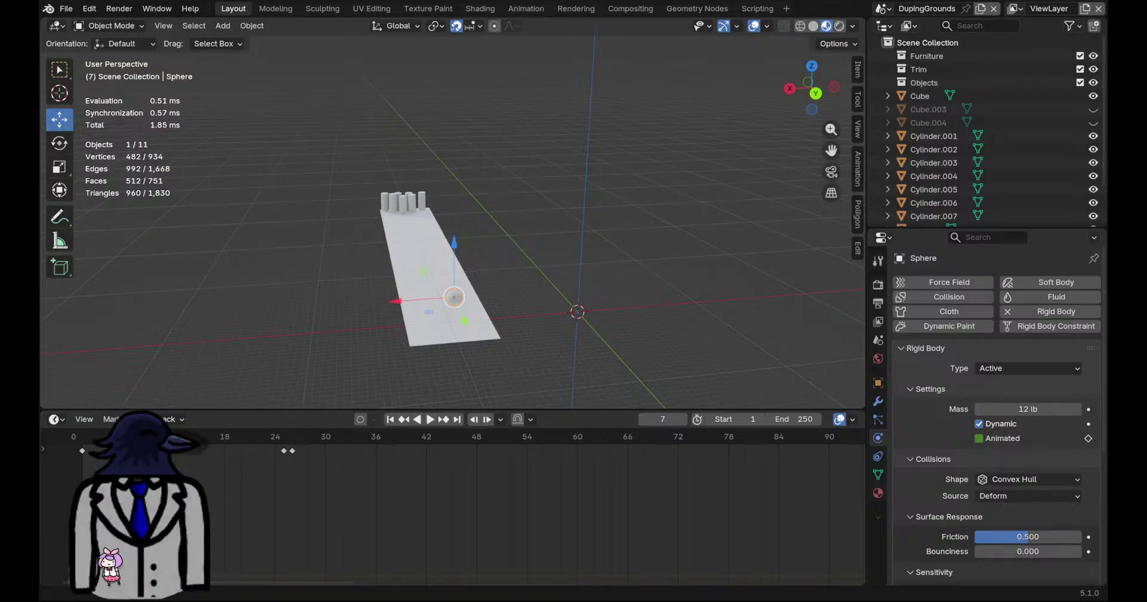
pyautogui.moveTo(496, 203); pyautogui.dragTo(410, 263, button='middle')
pyautogui.click(482, 266)
pyautogui.press('space')
pyautogui.press('space')
pyautogui.click(390, 421)
pyautogui.press('space')
pyautogui.press('space')
# Undo the last two changes and save the Blender file
pyautogui.hotkey('ctrl', 'z')
pyautogui.moveTo(590, 301); pyautogui.dragTo(492, 324, button='middle')
pyautogui.hotkey('ctrl', 'z')
pyautogui.hotkey('ctrl', 's')
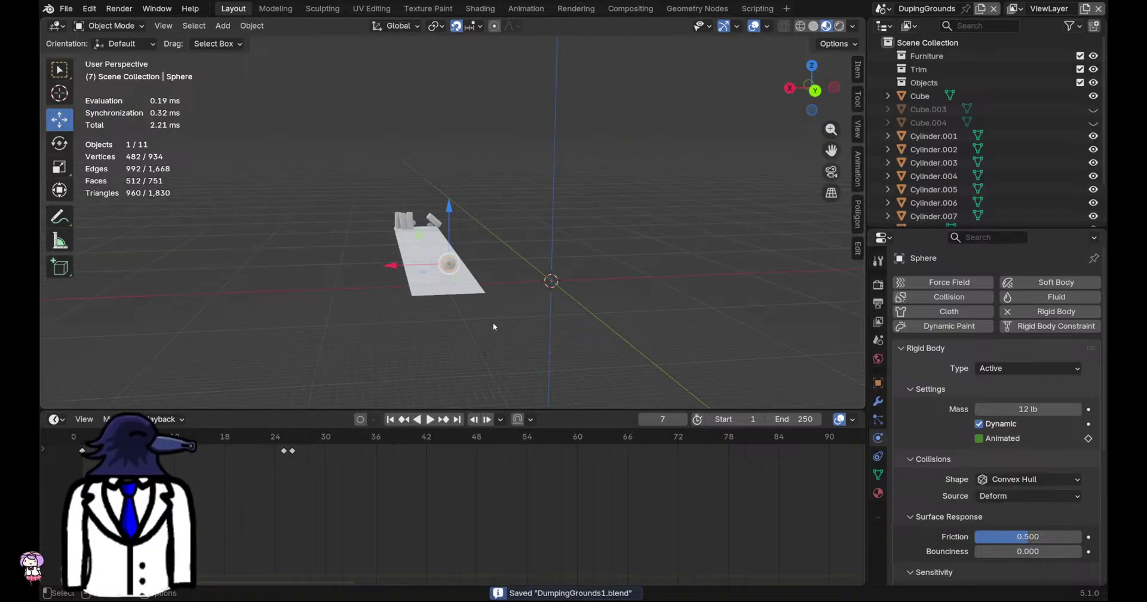
# Return to the first frame and add a cube at the world origin with a size of 12 inches
pyautogui.click(389, 423)
pyautogui.moveTo(389, 423); pyautogui.dragTo(485, 227, button='middle')
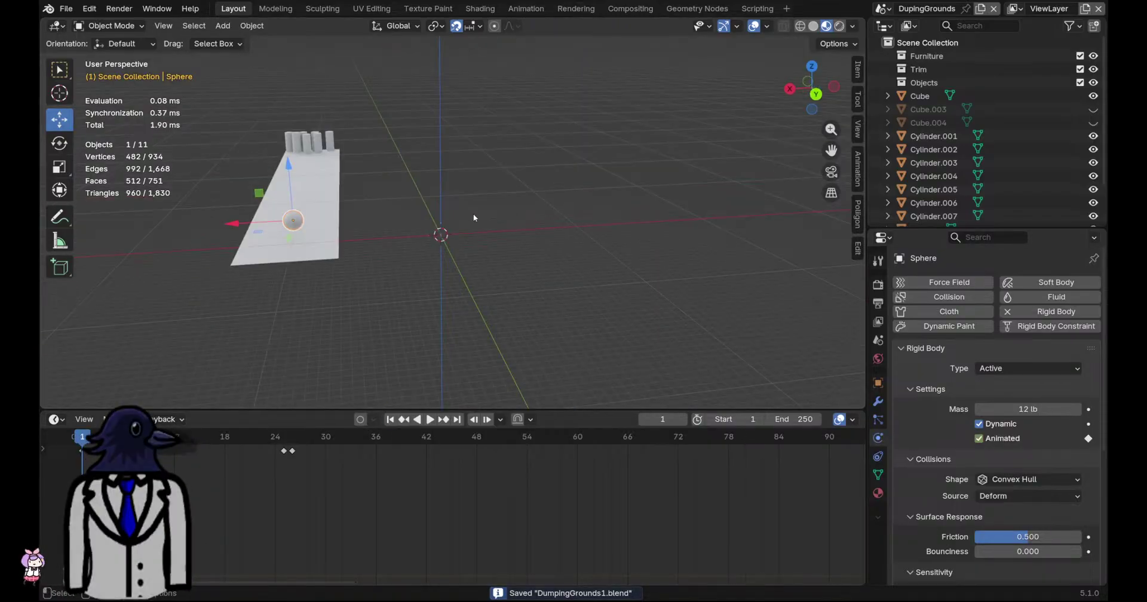
pyautogui.hotkey('shift', 'a')
pyautogui.moveTo(469, 224)
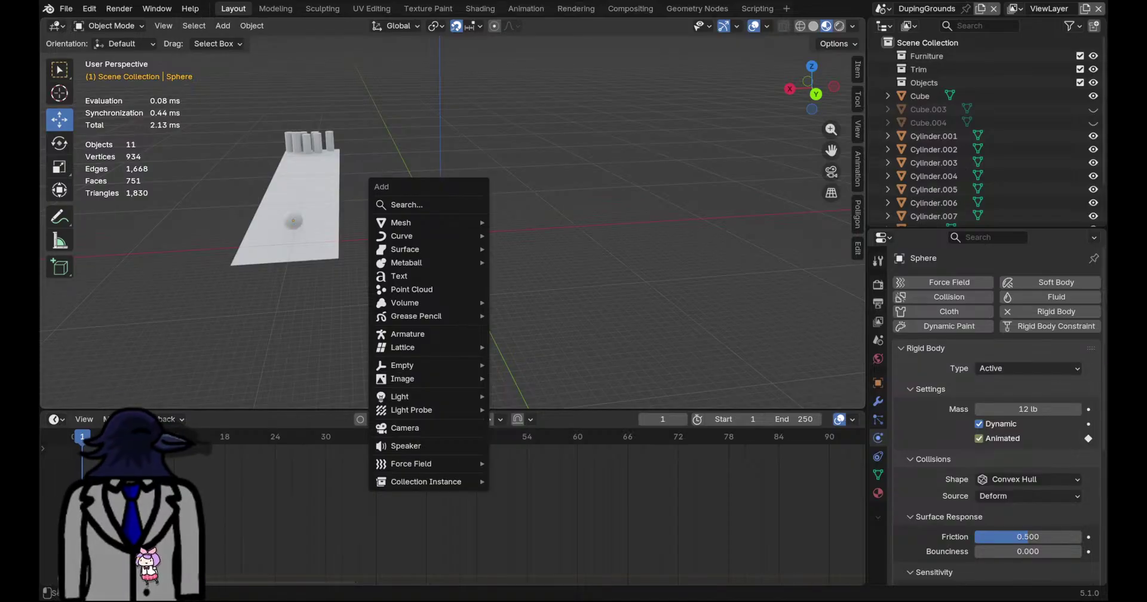
pyautogui.moveTo(418, 222)
pyautogui.click(504, 235)
pyautogui.scroll(2, 501, 196)
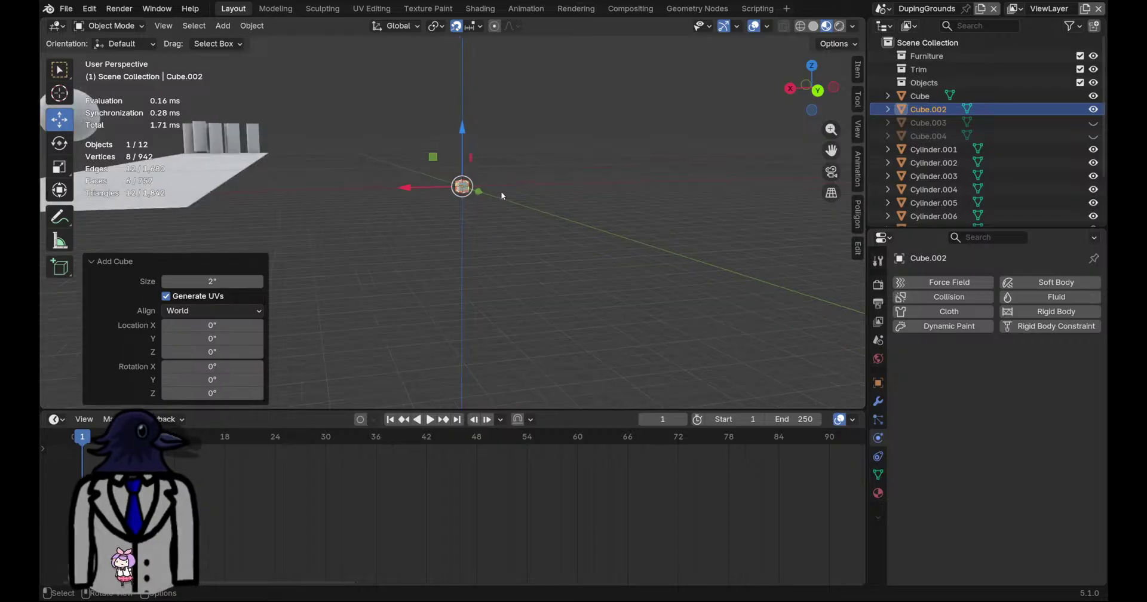
pyautogui.click(244, 280)
pyautogui.write('12')
pyautogui.press('Return')
pyautogui.scroll(-3, 534, 239)
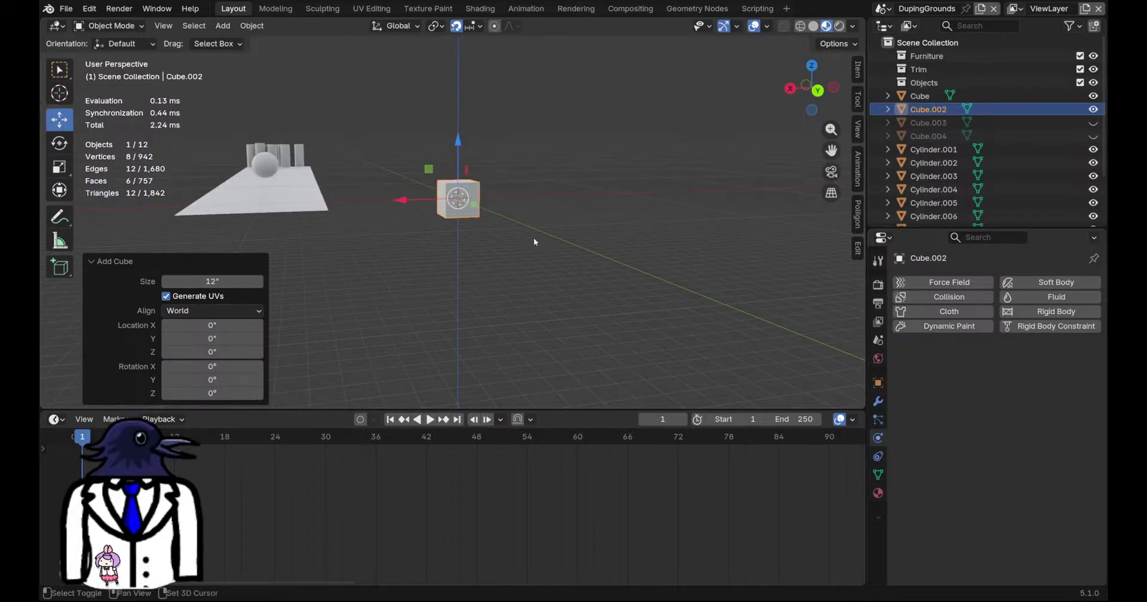
# Raise the new cube along the Z axis above the origin and make it an active rigid body
pyautogui.keyDown('shift'); pyautogui.moveTo(534, 239); pyautogui.dragTo(529, 290, button='middle'); pyautogui.keyUp('shift')
pyautogui.press('g')
pyautogui.press('z')
pyautogui.click(521, 217)
pyautogui.click(1056, 311)
pyautogui.click(511, 284)
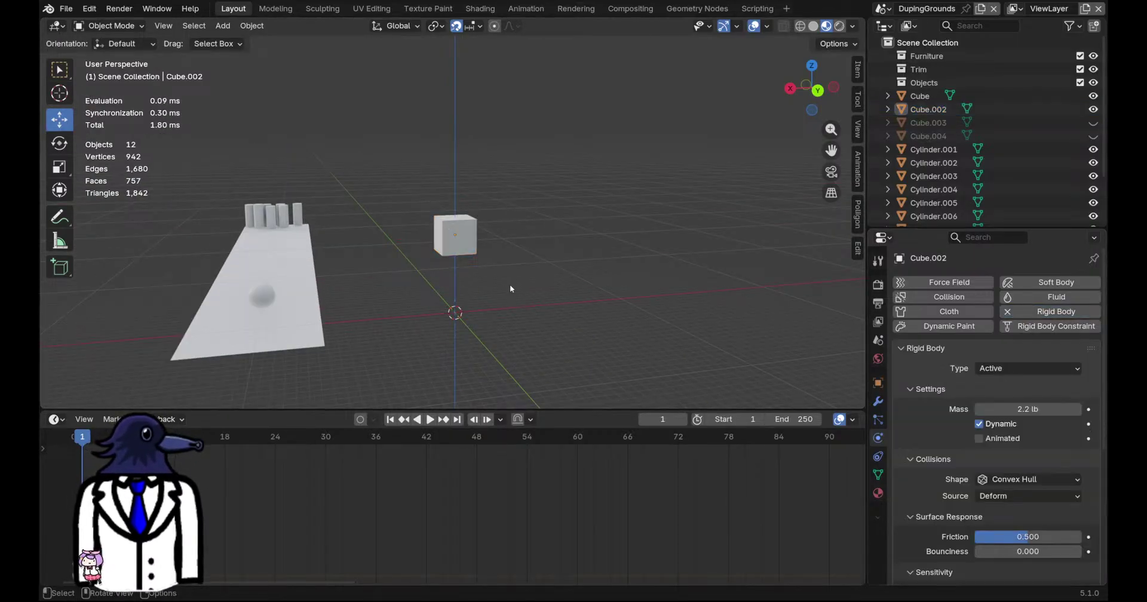
# Add a plane at the world origin and scale it up about 20.5 times beneath the raised cube
pyautogui.hotkey('shift', 'a')
pyautogui.moveTo(502, 291)
pyautogui.click(555, 287)
pyautogui.press('s')
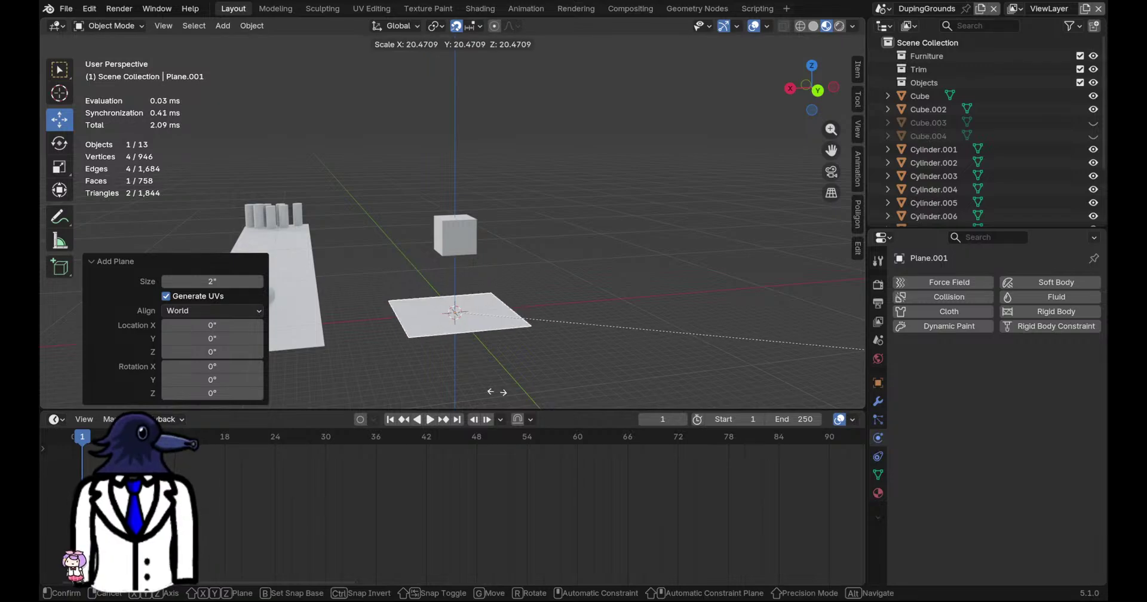
pyautogui.press('Return')
# Make the new plane a passive rigid body with the Animated option enabled
pyautogui.click(1055, 311)
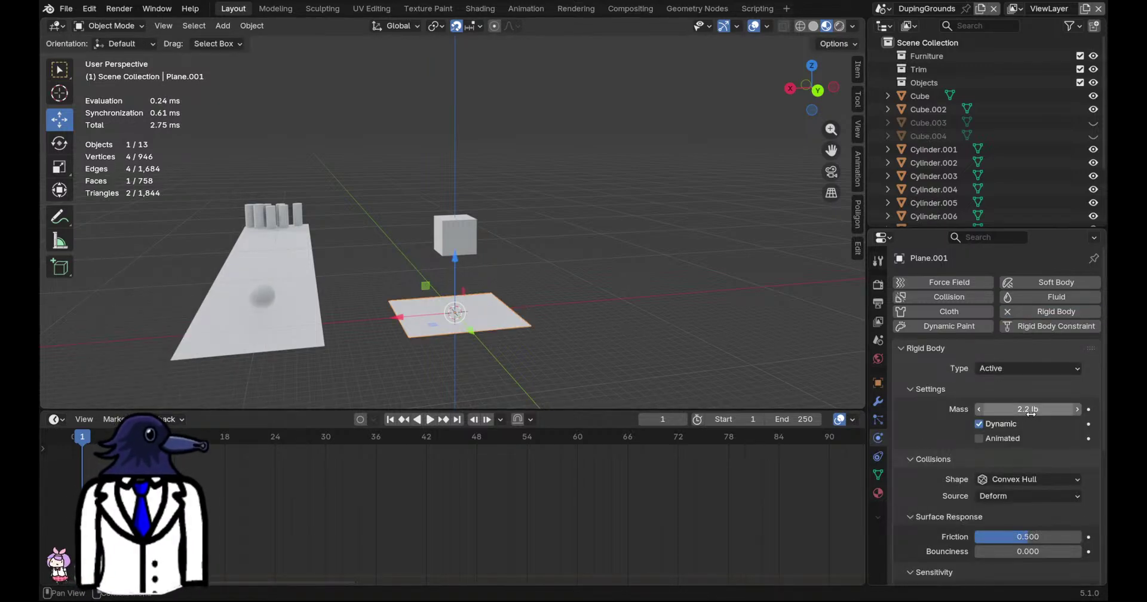
pyautogui.click(1027, 368)
pyautogui.click(1016, 394)
pyautogui.moveTo(597, 334); pyautogui.dragTo(597, 299, button='middle')
pyautogui.click(978, 409)
# Play the simulation while trying to lift the plane under the cube, then return to the first frame
pyautogui.moveTo(633, 353); pyautogui.dragTo(577, 169, button='middle')
pyautogui.press('space')
pyautogui.press('g')
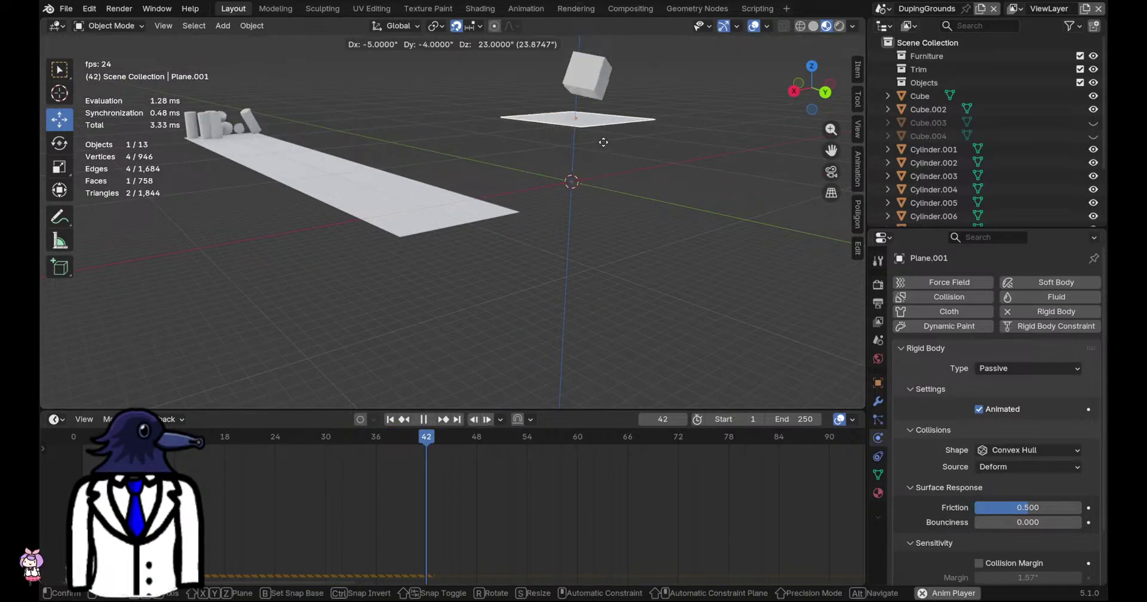
pyautogui.press('Escape')
pyautogui.moveTo(478, 197); pyautogui.dragTo(486, 225, button='middle')
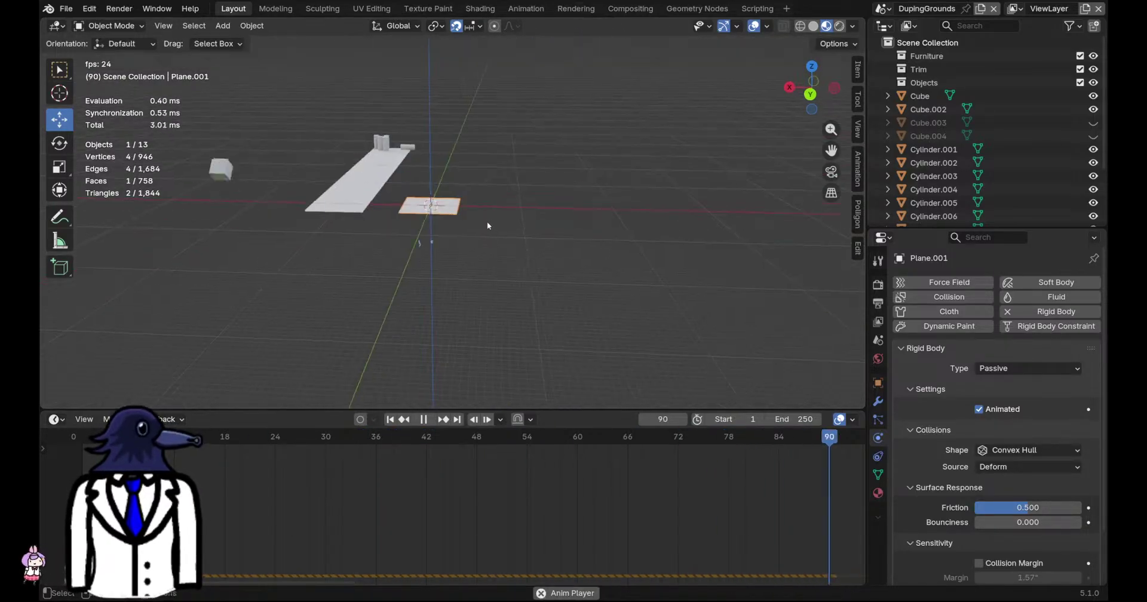
pyautogui.press('Escape')
pyautogui.click(391, 419)
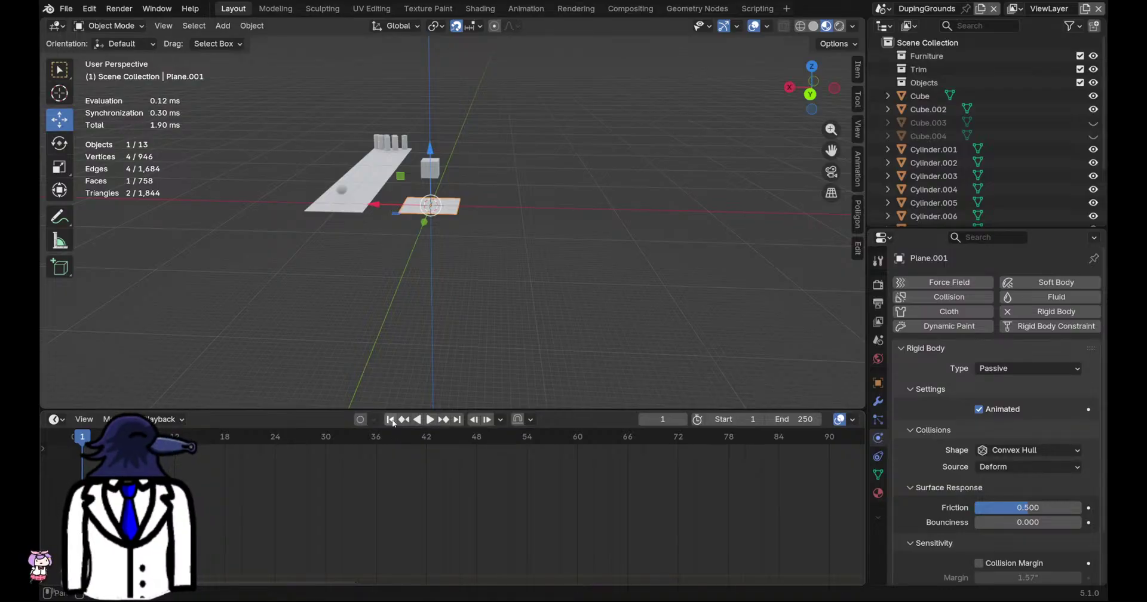
# Play the cube's drop onto the plane again and rewind to the first frame
pyautogui.moveTo(489, 324); pyautogui.dragTo(455, 405, button='middle')
pyautogui.click(429, 420)
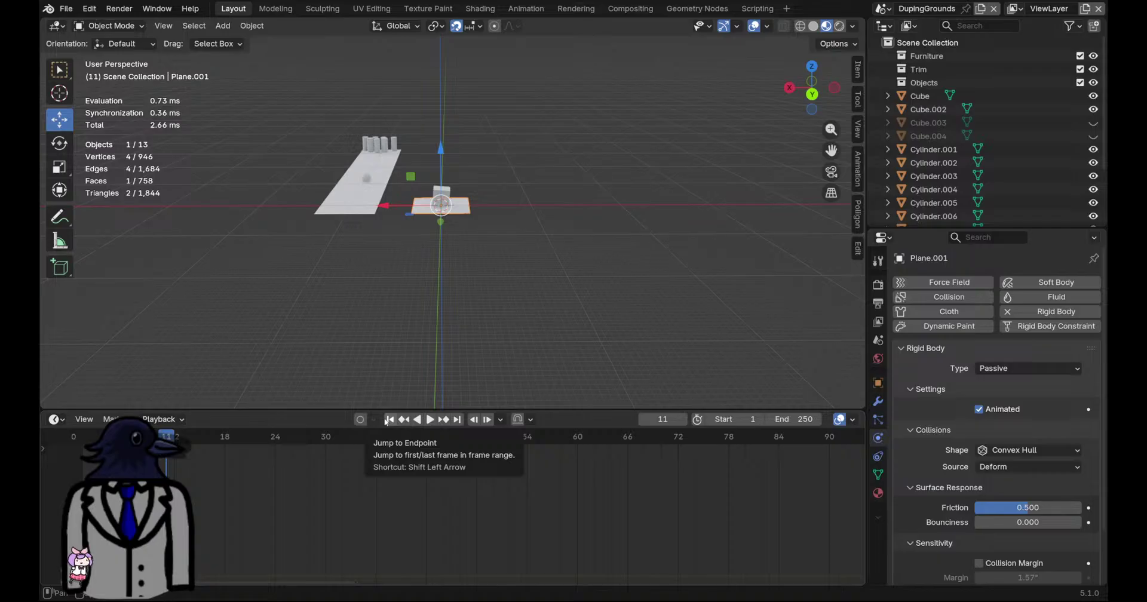
pyautogui.click(388, 419)
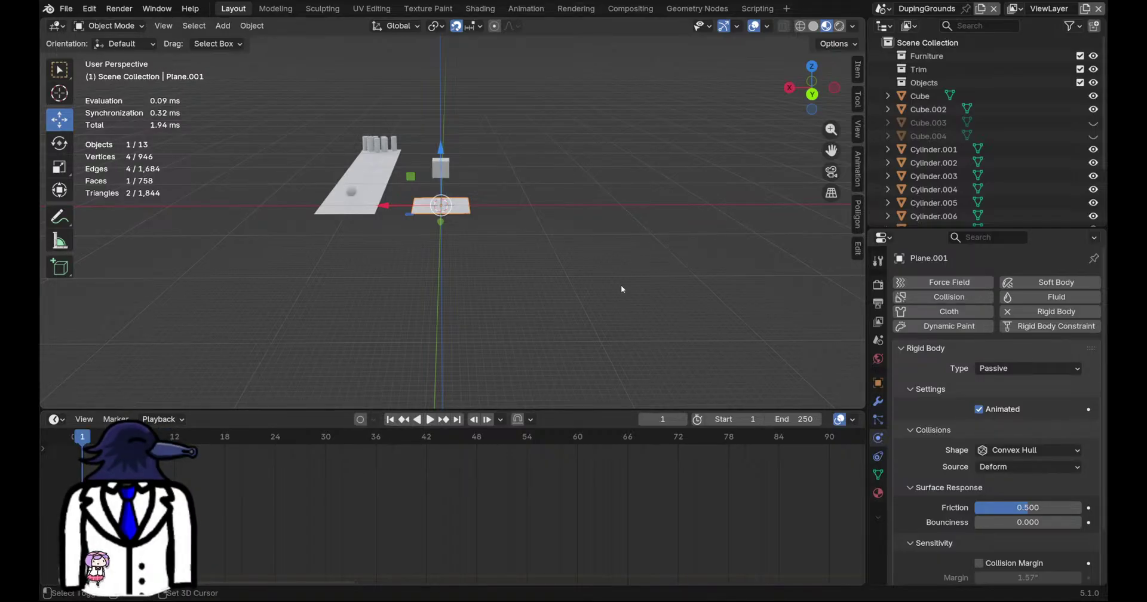
# Scale the plane up by a factor of 3.014 and save the file
pyautogui.moveTo(609, 225); pyautogui.dragTo(571, 237, button='middle')
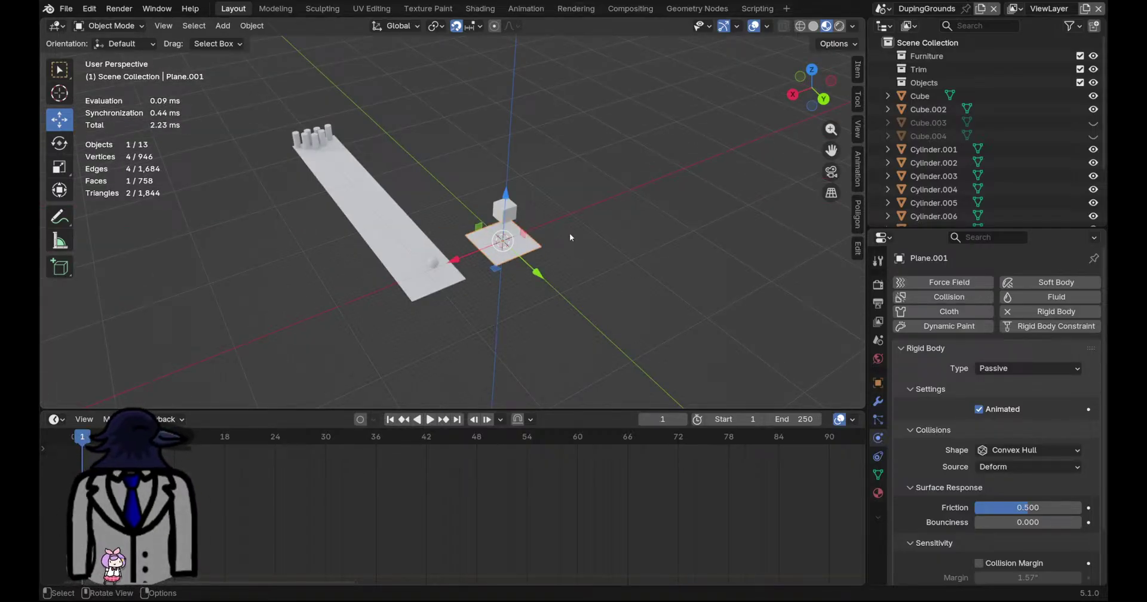
pyautogui.moveTo(568, 233); pyautogui.dragTo(525, 231, button='middle')
pyautogui.press('s')
pyautogui.click(691, 260)
pyautogui.hotkey('ctrl', 's')
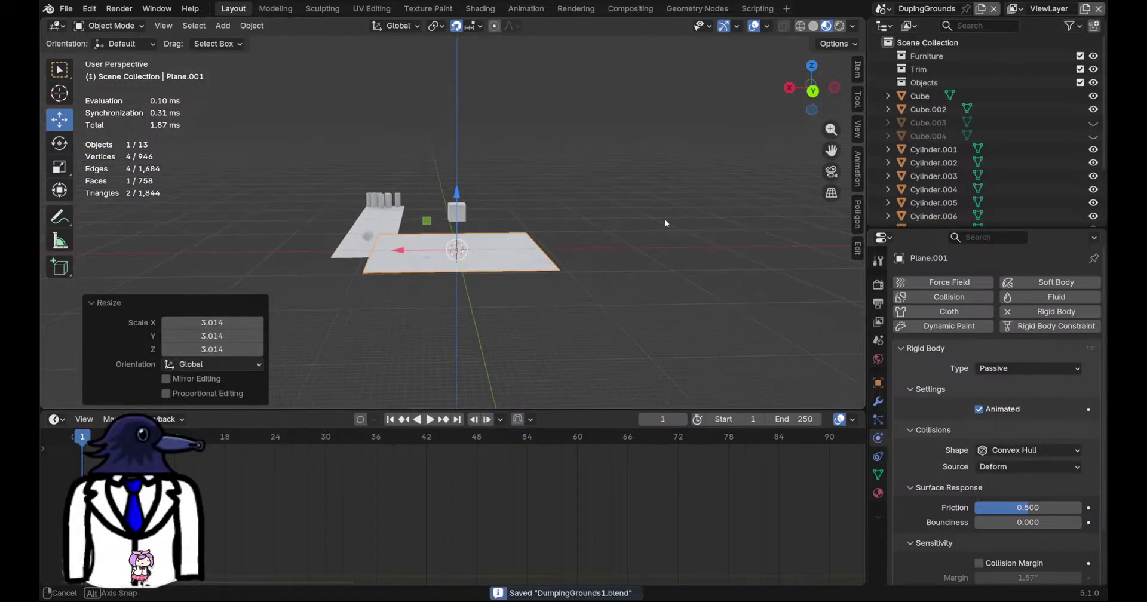
# Play the simulation and try to toss the cube by moving the enlarged plane, then stop playback
pyautogui.moveTo(476, 297); pyautogui.dragTo(477, 271, button='middle')
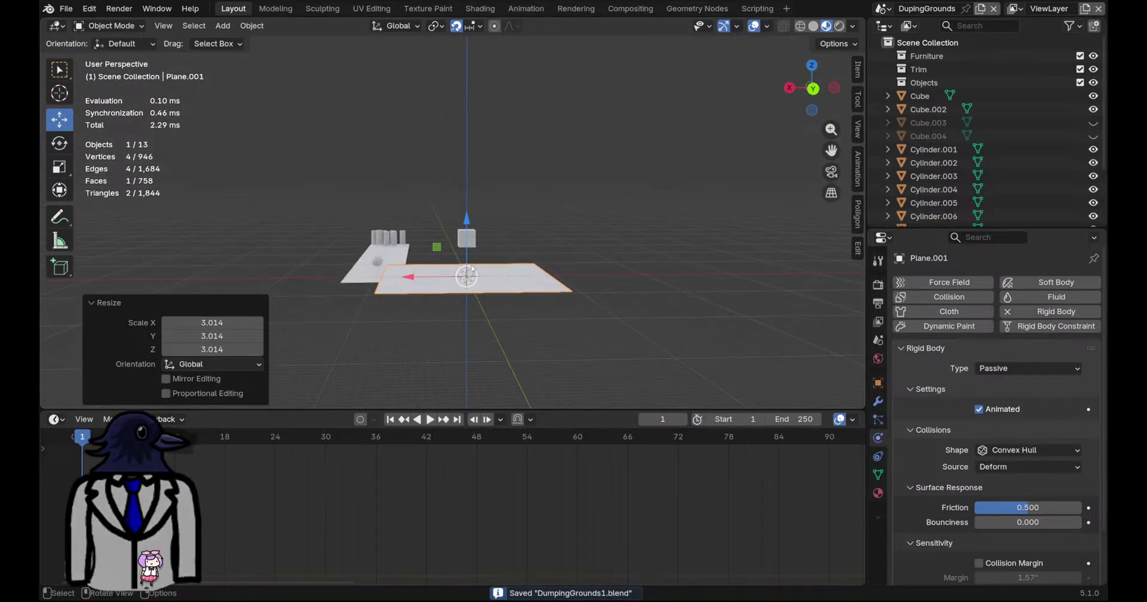
pyautogui.press('space')
pyautogui.press('g')
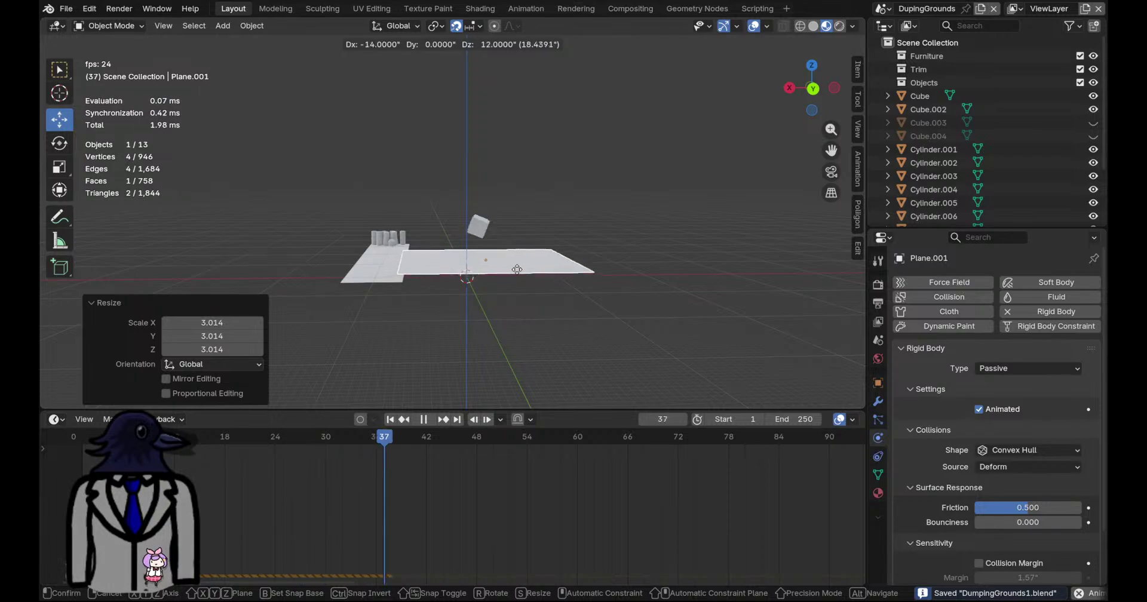
pyautogui.rightClick(404, 209)
pyautogui.moveTo(412, 239); pyautogui.dragTo(523, 333, button='middle')
pyautogui.press('Escape')
# Undo the plane's enlargement, save the file and deselect the plane
pyautogui.hotkey('ctrl', 'z')
pyautogui.hotkey('ctrl', 's')
pyautogui.moveTo(648, 320); pyautogui.dragTo(592, 310, button='middle')
pyautogui.click(592, 310)
# Examine the bowling lane and the cube-and-plane setup from several sides
pyautogui.moveTo(448, 302); pyautogui.dragTo(543, 298, button='middle')
pyautogui.moveTo(501, 276); pyautogui.dragTo(449, 262, button='middle')
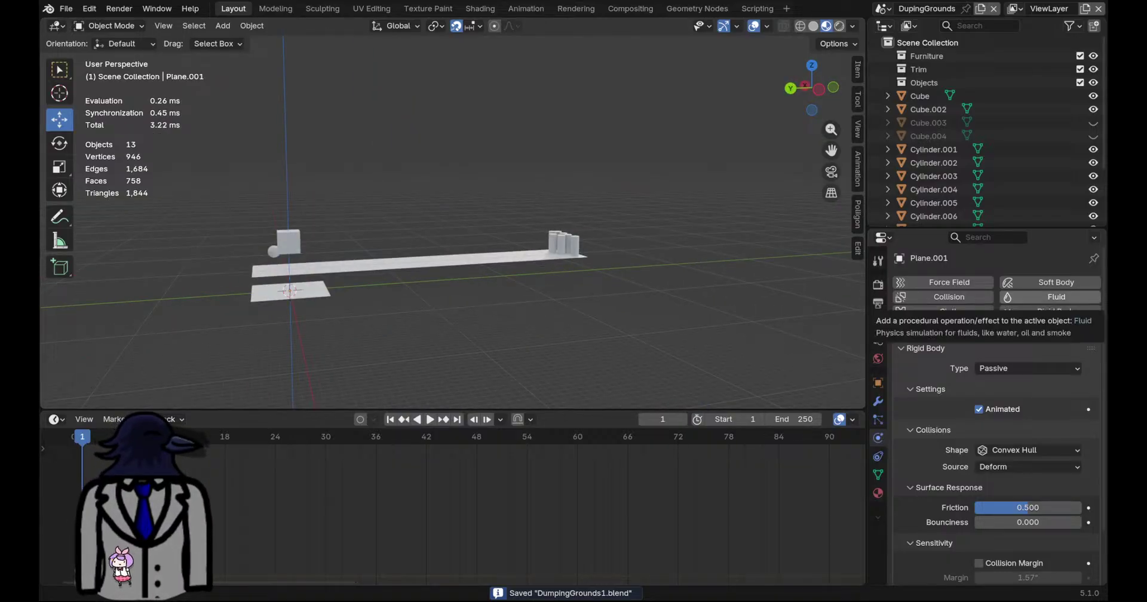
pyautogui.moveTo(711, 255); pyautogui.dragTo(454, 179, button='middle')
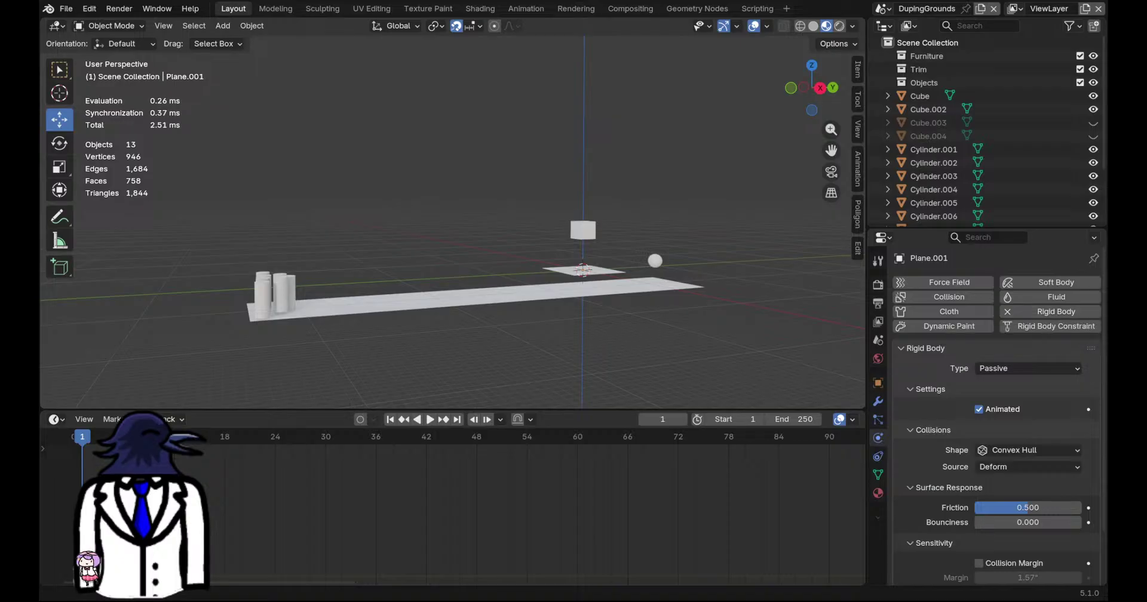
pyautogui.moveTo(746, 322); pyautogui.dragTo(510, 255, button='middle')
pyautogui.scroll(5, 479, 259)
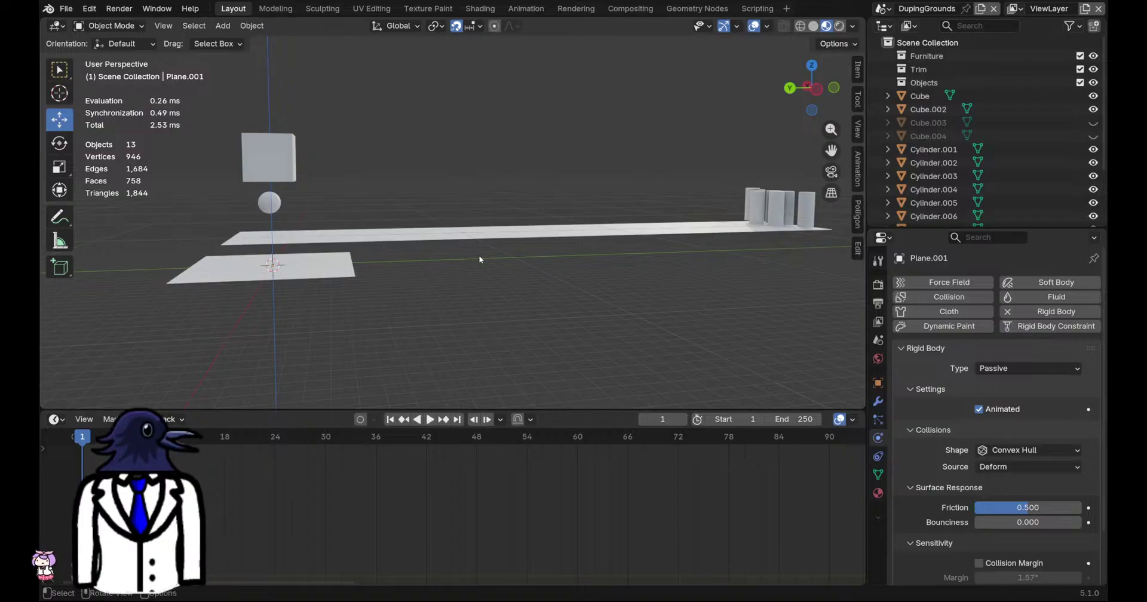
pyautogui.moveTo(360, 273); pyautogui.dragTo(609, 242, button='middle')
pyautogui.scroll(-2, 520, 257)
# Delete six of the bowling pins at the far end of the lane, keeping only Cylinder.004
pyautogui.click(502, 195)
pyautogui.click(501, 259)
pyautogui.keyDown('shift'); pyautogui.moveTo(310, 266); pyautogui.dragTo(515, 269, button='middle'); pyautogui.keyUp('shift')
pyautogui.click(445, 225)
pyautogui.moveTo(443, 245); pyautogui.dragTo(445, 236, button='middle')
pyautogui.press('Delete')
pyautogui.click(444, 240)
pyautogui.press('Delete')
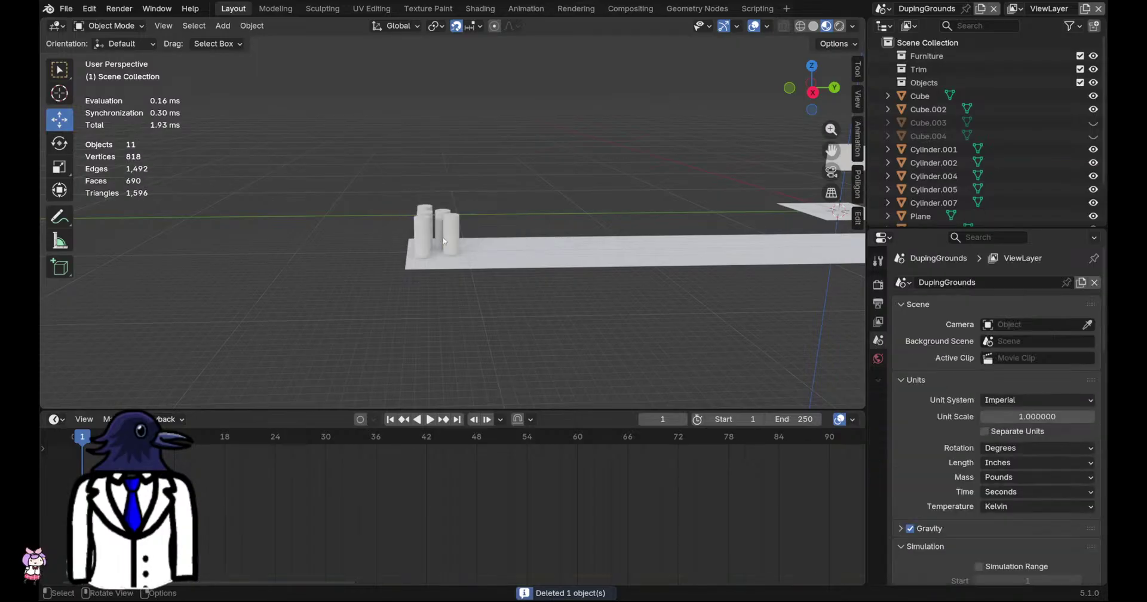
pyautogui.click(424, 239)
pyautogui.press('x')
pyautogui.click(423, 239)
pyautogui.click(452, 238)
pyautogui.press('x')
pyautogui.click(451, 238)
pyautogui.click(447, 238)
pyautogui.press('x')
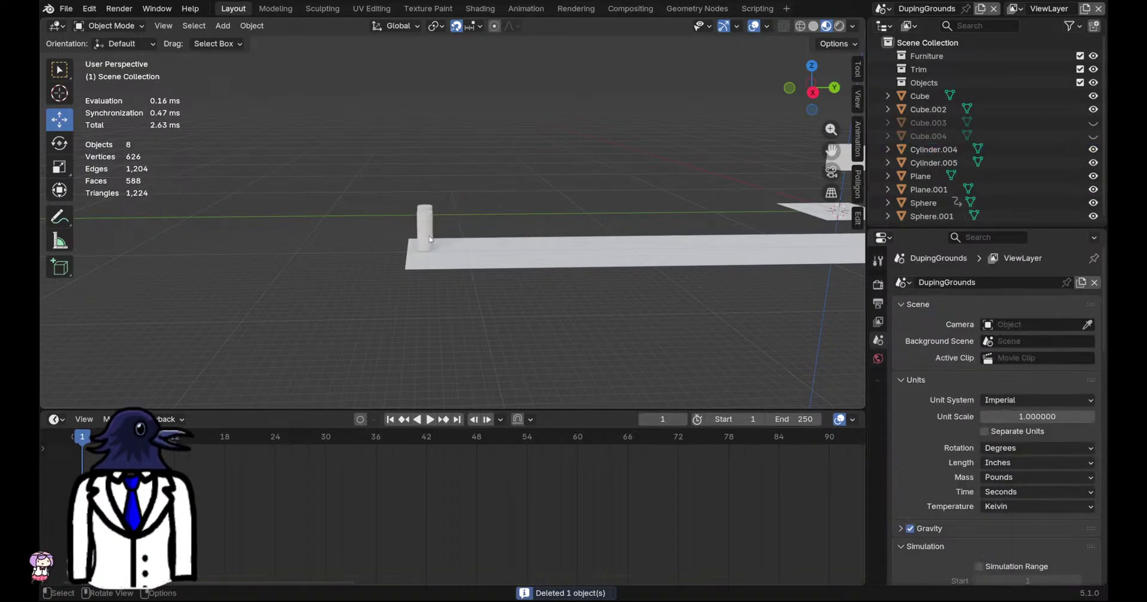
pyautogui.click(430, 239)
pyautogui.press('x')
pyautogui.click(427, 236)
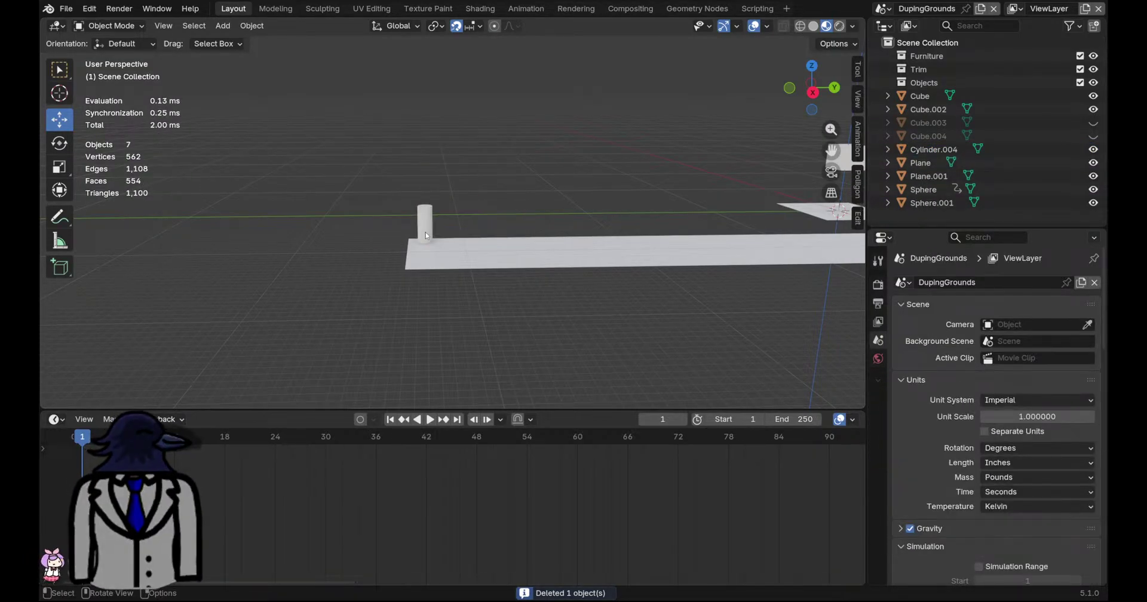
# Move the remaining pin -62 inches along X off the lane and shift it along Y back toward the world origin
pyautogui.moveTo(474, 257); pyautogui.dragTo(500, 193, button='middle')
pyautogui.click(594, 221)
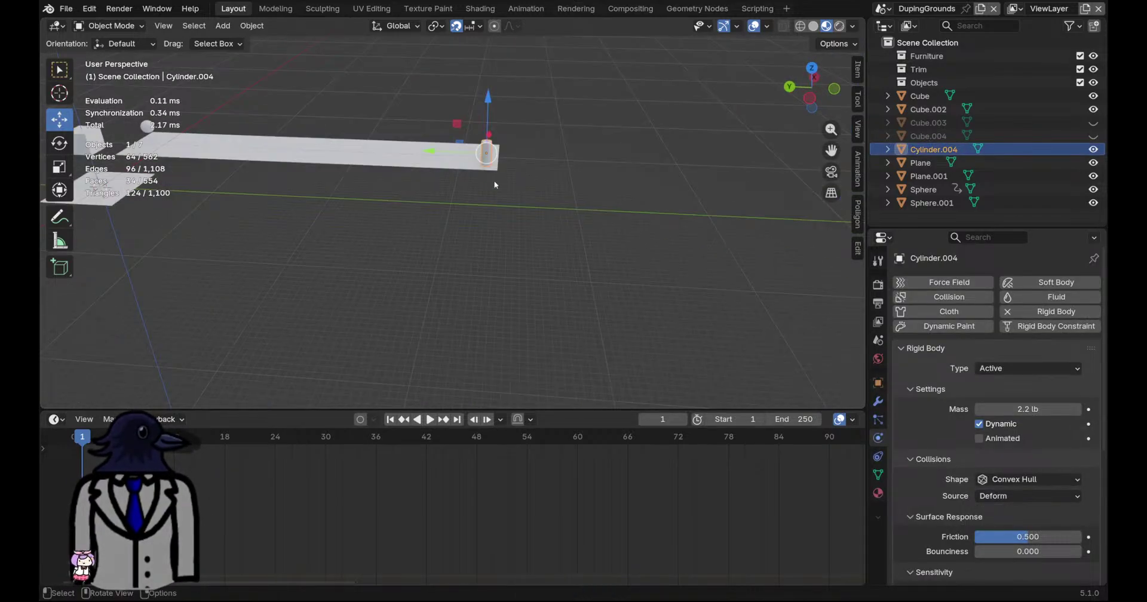
pyautogui.moveTo(501, 156); pyautogui.dragTo(365, 184, button='middle')
pyautogui.moveTo(638, 220); pyautogui.dragTo(511, 214)
pyautogui.moveTo(540, 245); pyautogui.dragTo(711, 231, button='middle')
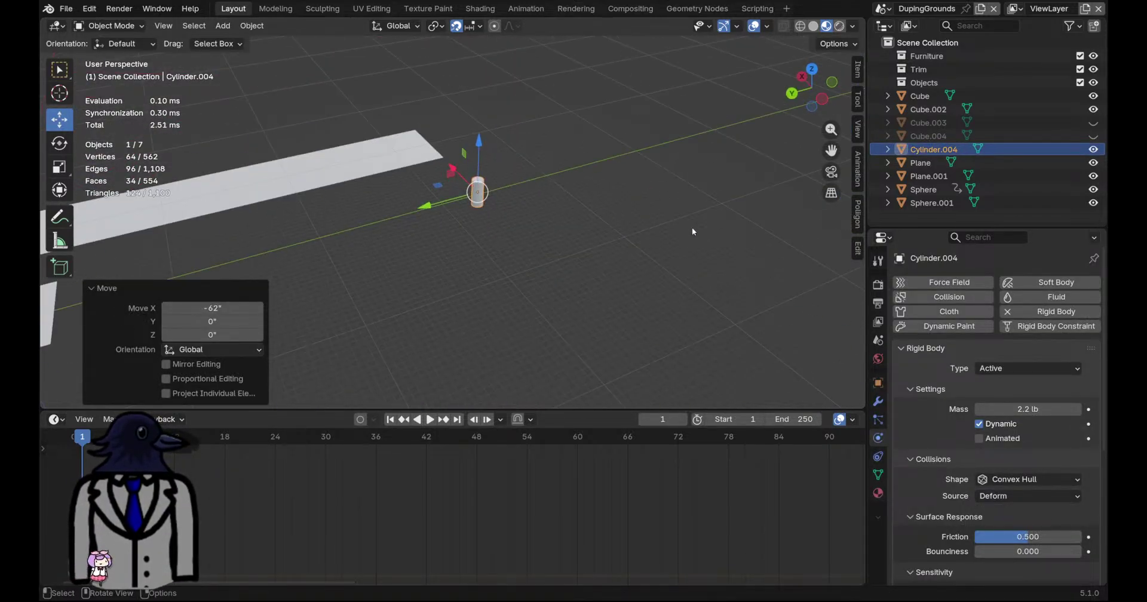
pyautogui.moveTo(438, 203); pyautogui.dragTo(278, 245)
pyautogui.keyDown('shift'); pyautogui.moveTo(279, 245); pyautogui.dragTo(633, 137, button='middle'); pyautogui.keyUp('shift')
pyautogui.moveTo(656, 142); pyautogui.dragTo(452, 203)
# Select the cube and its plane and move them together away from the world origin
pyautogui.click(433, 197)
pyautogui.moveTo(438, 137); pyautogui.dragTo(486, 120, button='middle')
pyautogui.keyDown('shift'); pyautogui.click(486, 120); pyautogui.keyUp('shift')
pyautogui.moveTo(452, 139); pyautogui.dragTo(684, 196)
# Move the pin cylinder 25 inches along Y to bring it beside the world origin
pyautogui.click(541, 154)
pyautogui.moveTo(541, 154); pyautogui.dragTo(443, 248, button='middle')
pyautogui.moveTo(375, 254); pyautogui.dragTo(311, 249)
pyautogui.moveTo(311, 248); pyautogui.dragTo(479, 287, button='middle')
pyautogui.scroll(4, 479, 286)
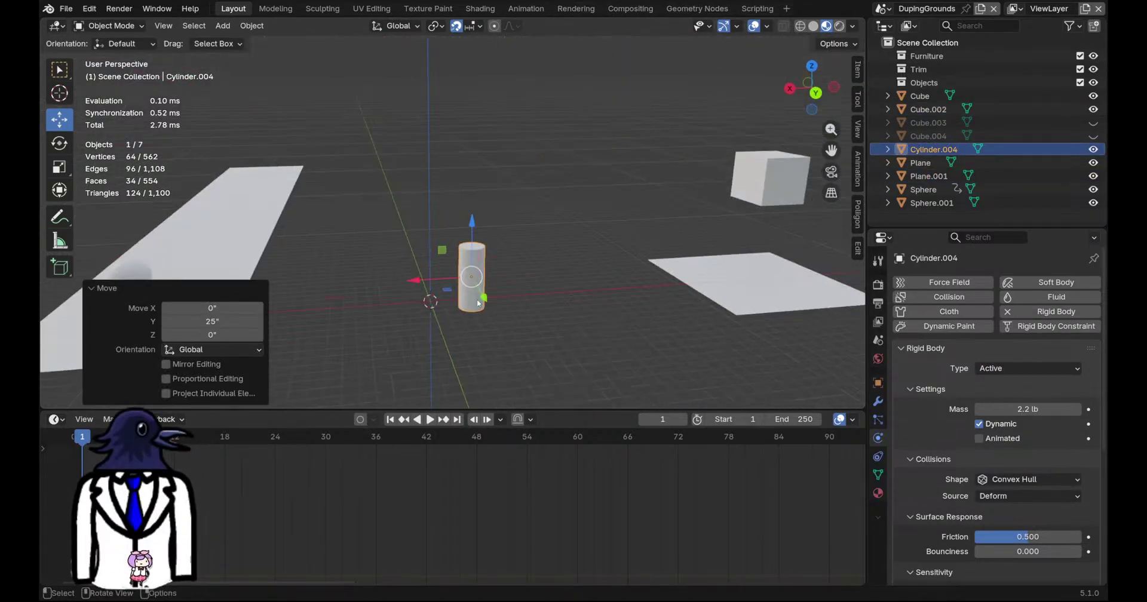
# Align the pin cylinder along X with the world origin, working in the back orthographic view
pyautogui.click(818, 96)
pyautogui.scroll(5, 391, 303)
pyautogui.keyDown('shift'); pyautogui.moveTo(391, 304); pyautogui.dragTo(524, 199, button='middle'); pyautogui.keyUp('shift')
pyautogui.moveTo(505, 164); pyautogui.dragTo(407, 172)
pyautogui.moveTo(542, 182); pyautogui.dragTo(527, 272, button='middle')
pyautogui.scroll(-4, 550, 199)
pyautogui.click(814, 91)
pyautogui.scroll(3, 526, 186)
pyautogui.moveTo(389, 229); pyautogui.dragTo(409, 229)
# Enter Edit Mode on the pin, add 17 evenly spaced horizontal loop cuts, and save the file
pyautogui.press('Tab')
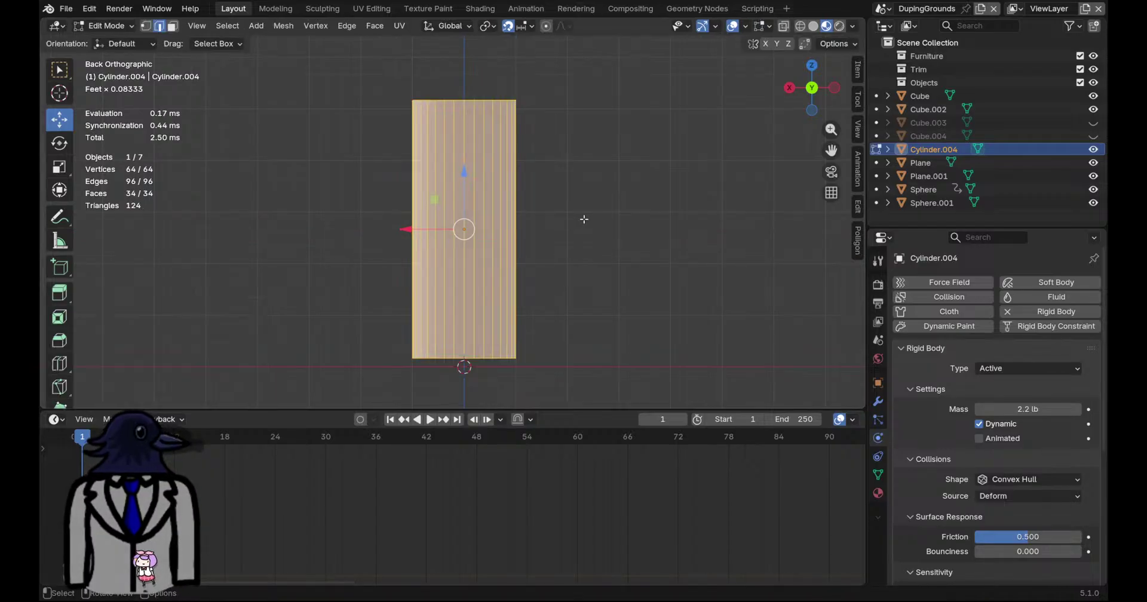
pyautogui.hotkey('ctrl', 'r')
pyautogui.scroll(16, 491, 222)
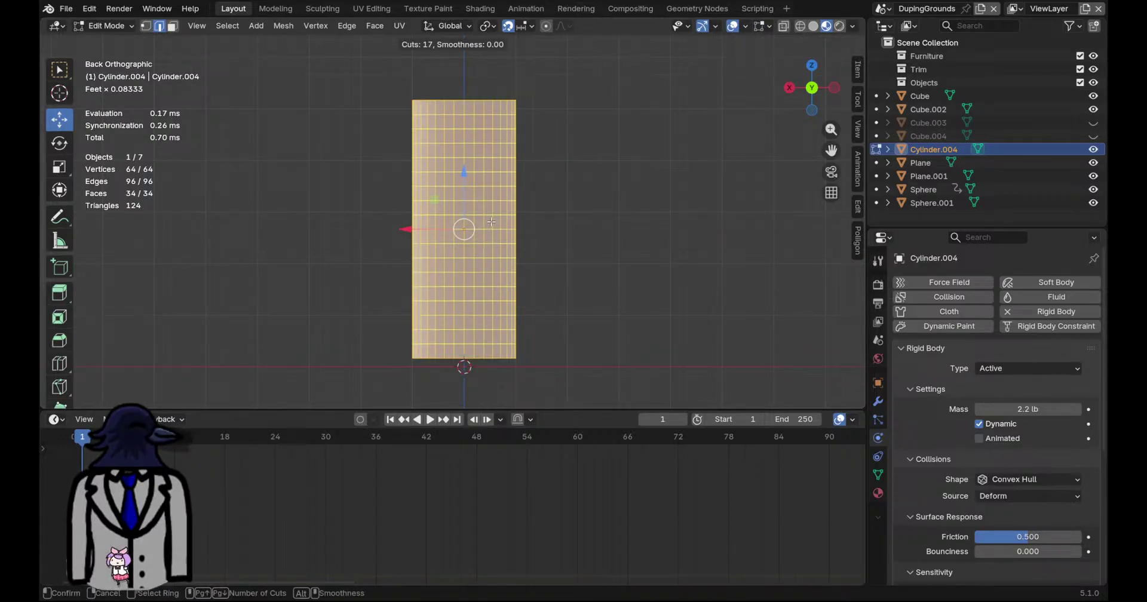
pyautogui.click(491, 222)
pyautogui.rightClick(491, 222)
pyautogui.hotkey('ctrl', 's')
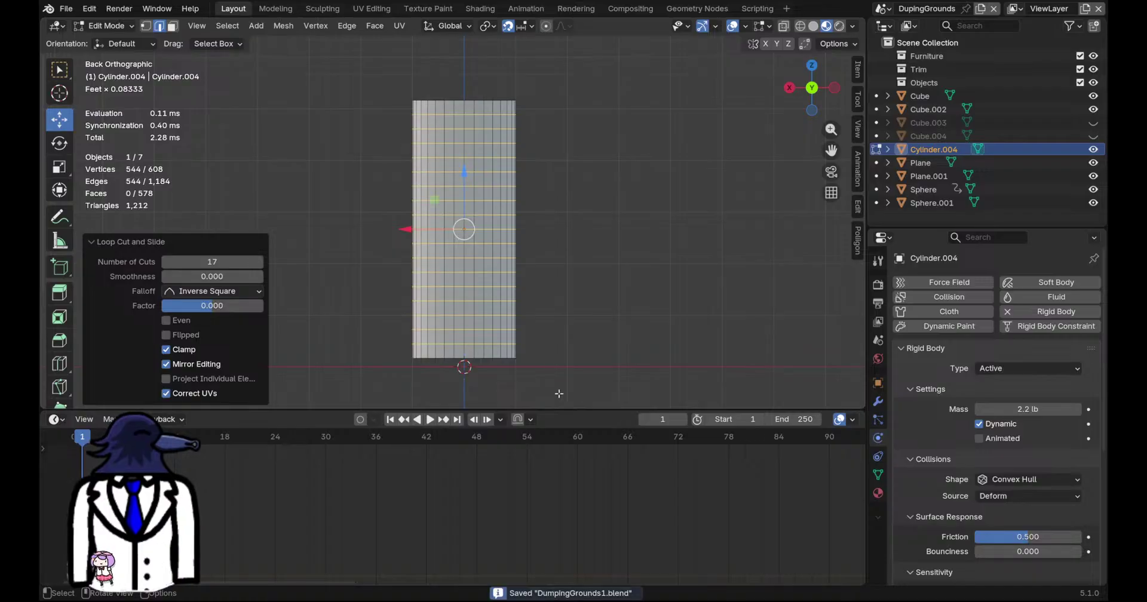
# Select the pin's bottom edge loop, save the file, and scale the loop to 0.332
pyautogui.keyDown('alt'); pyautogui.click(470, 358); pyautogui.keyUp('alt')
pyautogui.moveTo(470, 359); pyautogui.dragTo(570, 230, button='middle')
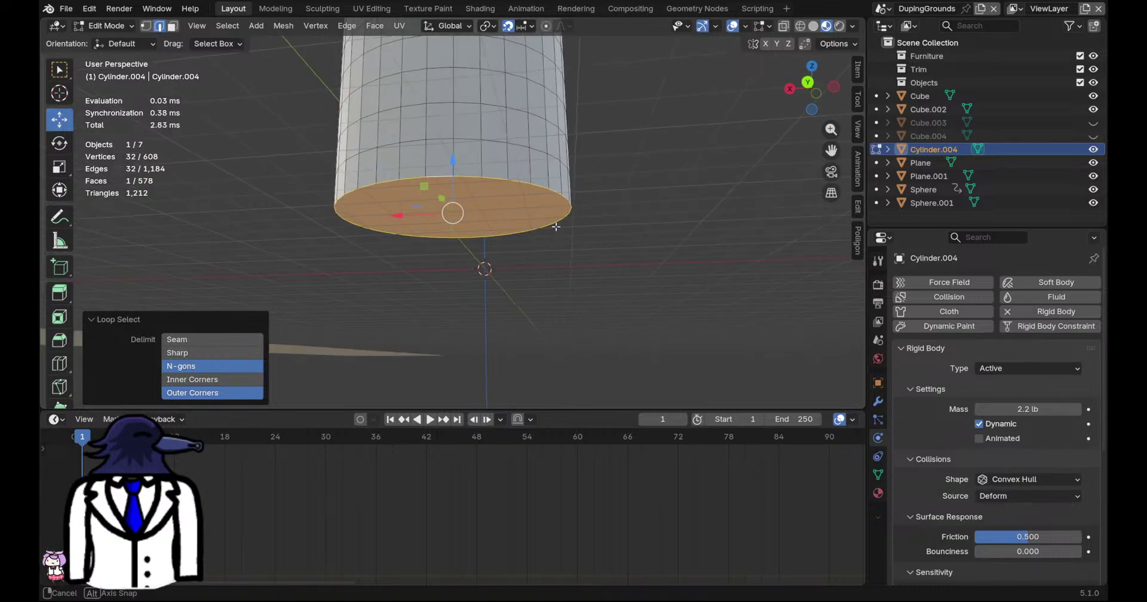
pyautogui.press('s')
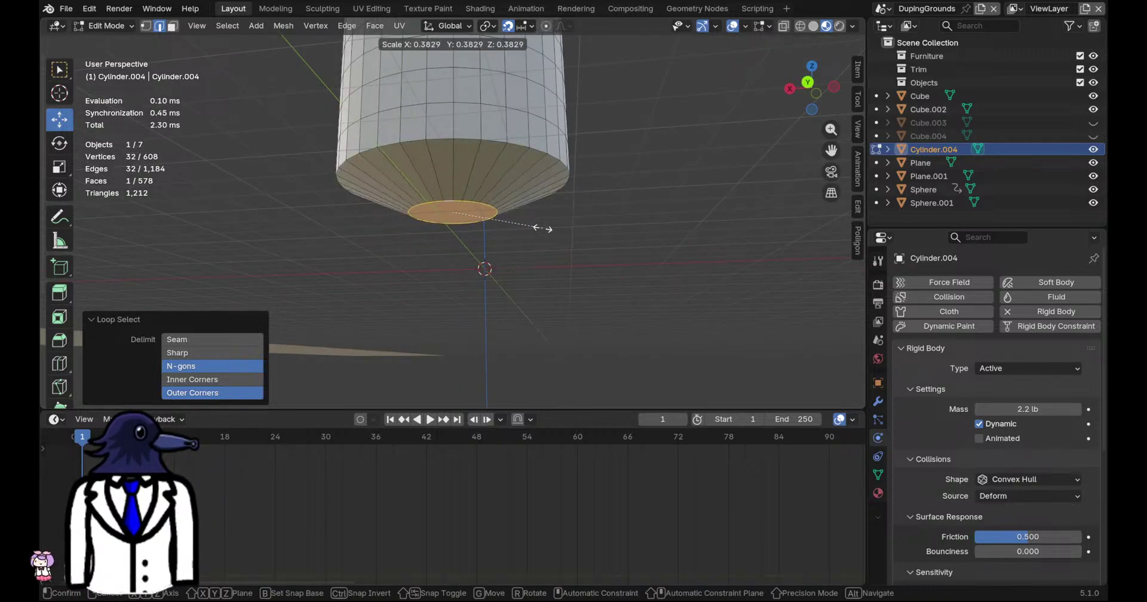
pyautogui.press('Escape')
pyautogui.hotkey('ctrl', 's')
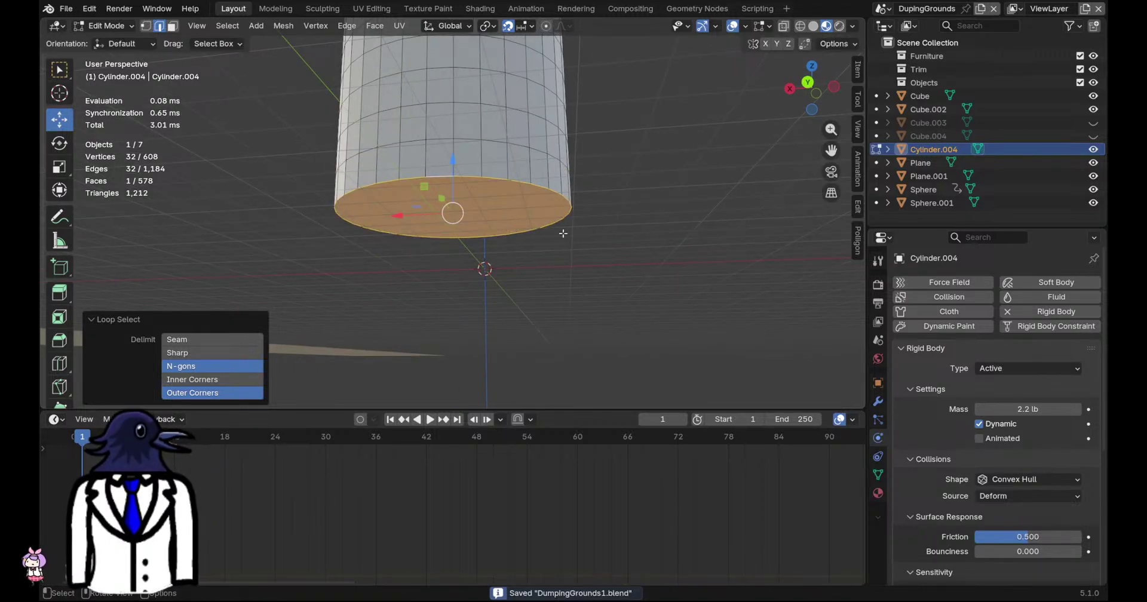
pyautogui.press('s')
pyautogui.click(504, 235)
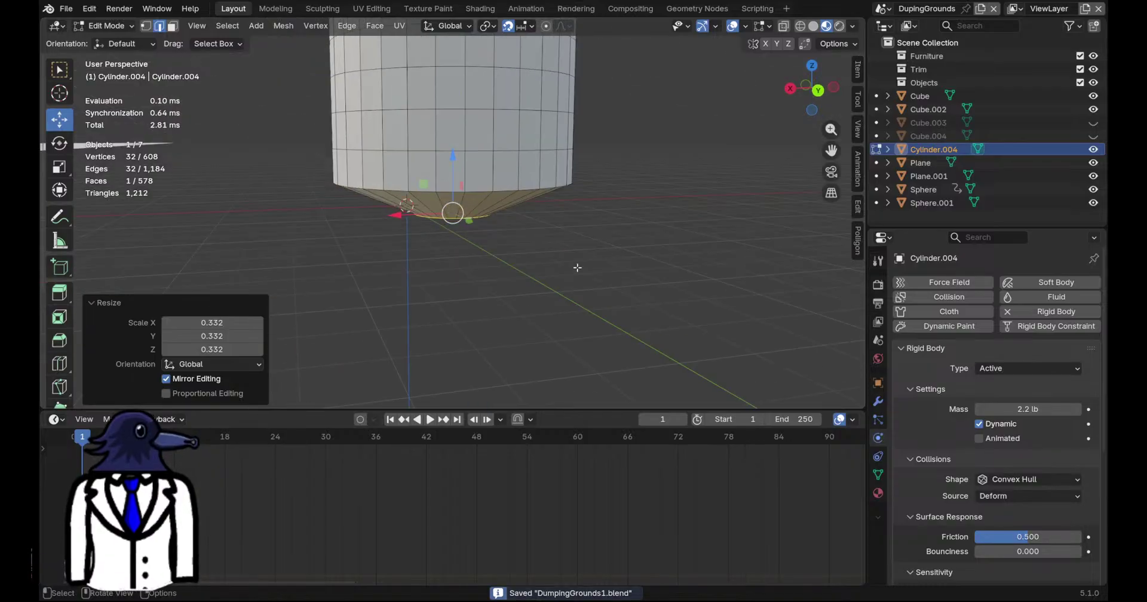
# Scale the edge loop directly above the pin's base to 0.704 in the back view
pyautogui.click(817, 90)
pyautogui.scroll(-1, 603, 209)
pyautogui.keyDown('shift'); pyautogui.moveTo(544, 246); pyautogui.dragTo(541, 262, button='middle'); pyautogui.keyUp('shift')
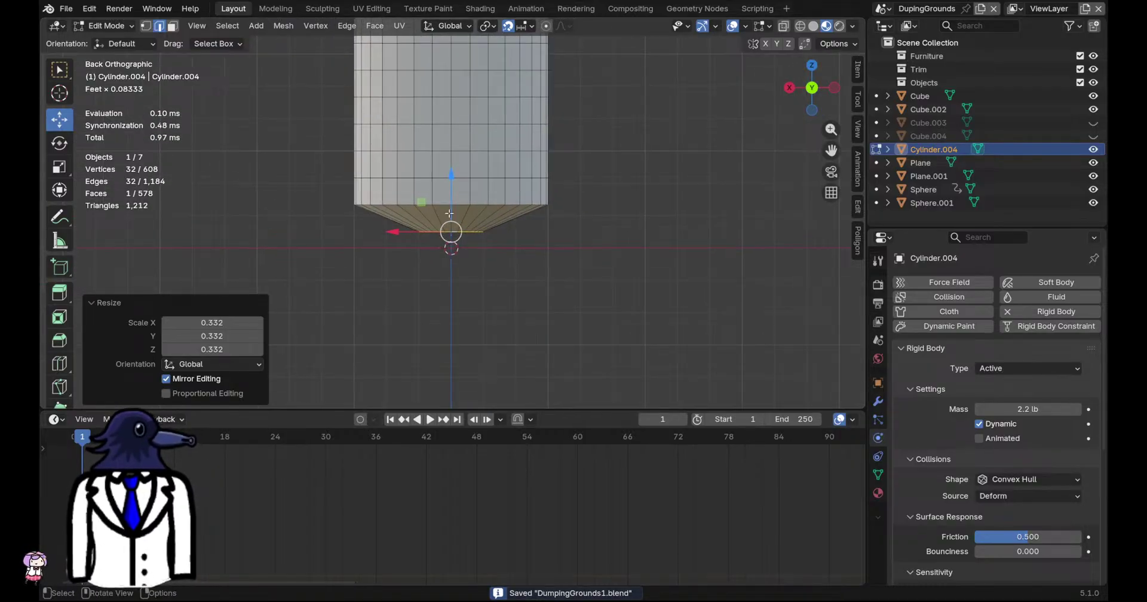
pyautogui.keyDown('alt'); pyautogui.click(521, 205); pyautogui.keyUp('alt')
pyautogui.press('s')
pyautogui.click(597, 215)
pyautogui.keyDown('shift'); pyautogui.moveTo(597, 215); pyautogui.dragTo(568, 335, button='middle'); pyautogui.keyUp('shift')
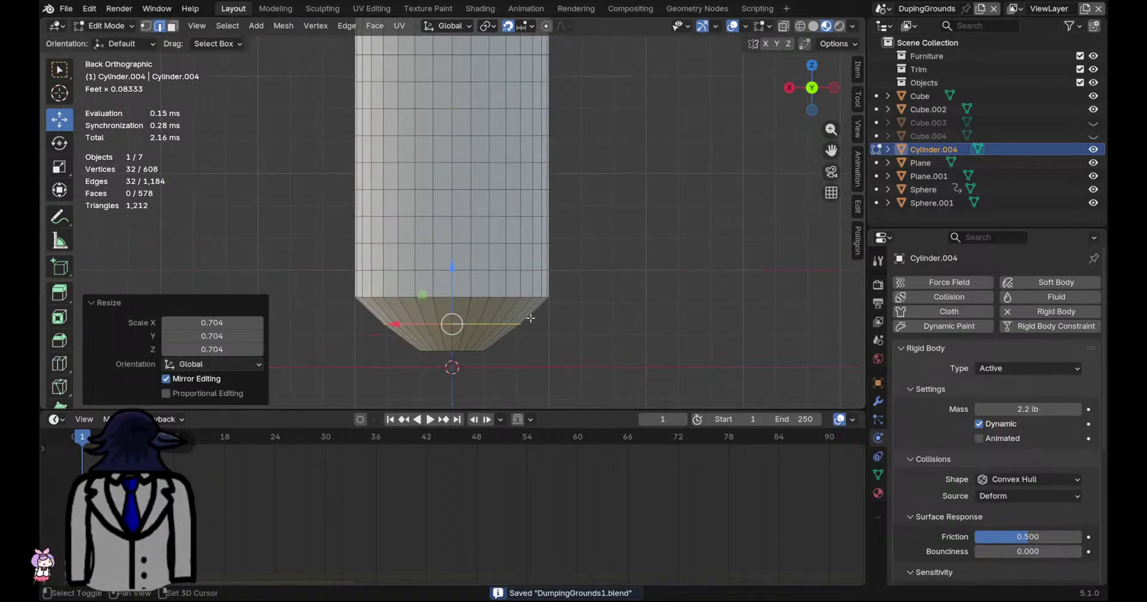
# Taper the next two edge loops up from the base, scaling them to about 0.81 and 0.897
pyautogui.scroll(-1, 462, 280)
pyautogui.keyDown('alt'); pyautogui.click(461, 282); pyautogui.keyUp('alt')
pyautogui.press('s')
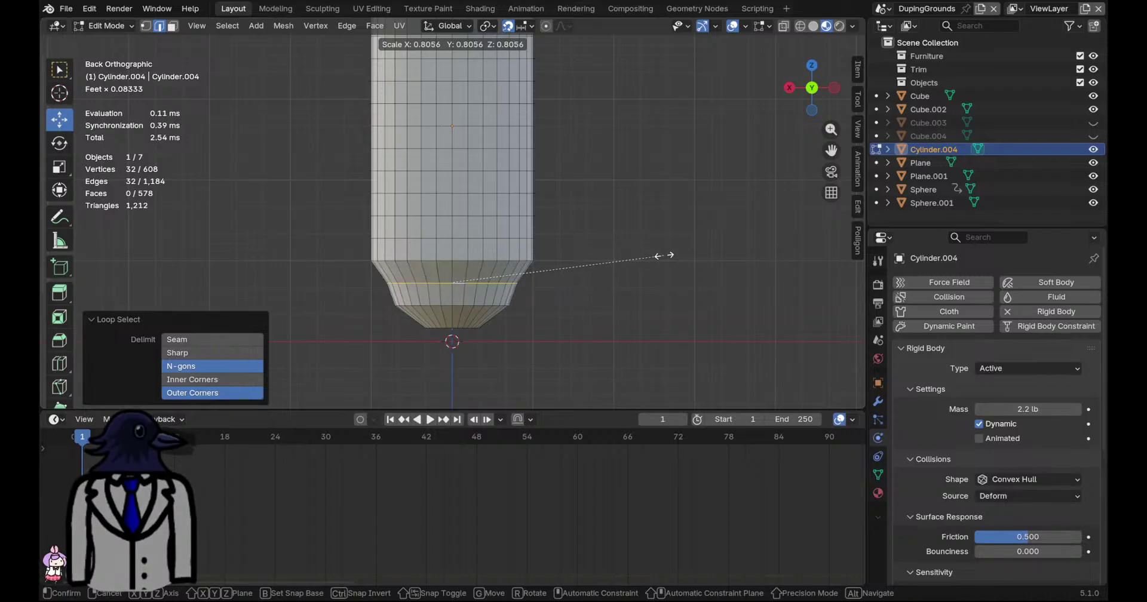
pyautogui.click(659, 256)
pyautogui.keyDown('alt'); pyautogui.click(464, 262); pyautogui.keyUp('alt')
pyautogui.press('s')
pyautogui.click(661, 257)
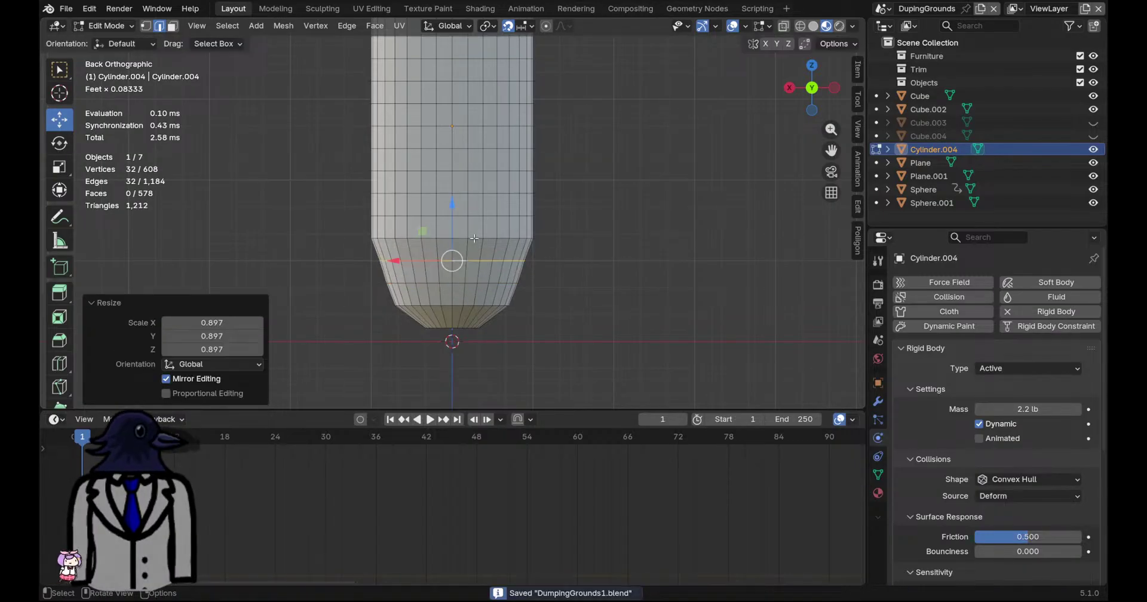
# Scale down two consecutive edge loops above the pin's widest section to start narrowing its neck
pyautogui.keyDown('alt'); pyautogui.click(465, 227); pyautogui.keyUp('alt')
pyautogui.keyDown('shift'); pyautogui.moveTo(600, 199); pyautogui.dragTo(616, 252, button='middle'); pyautogui.keyUp('shift')
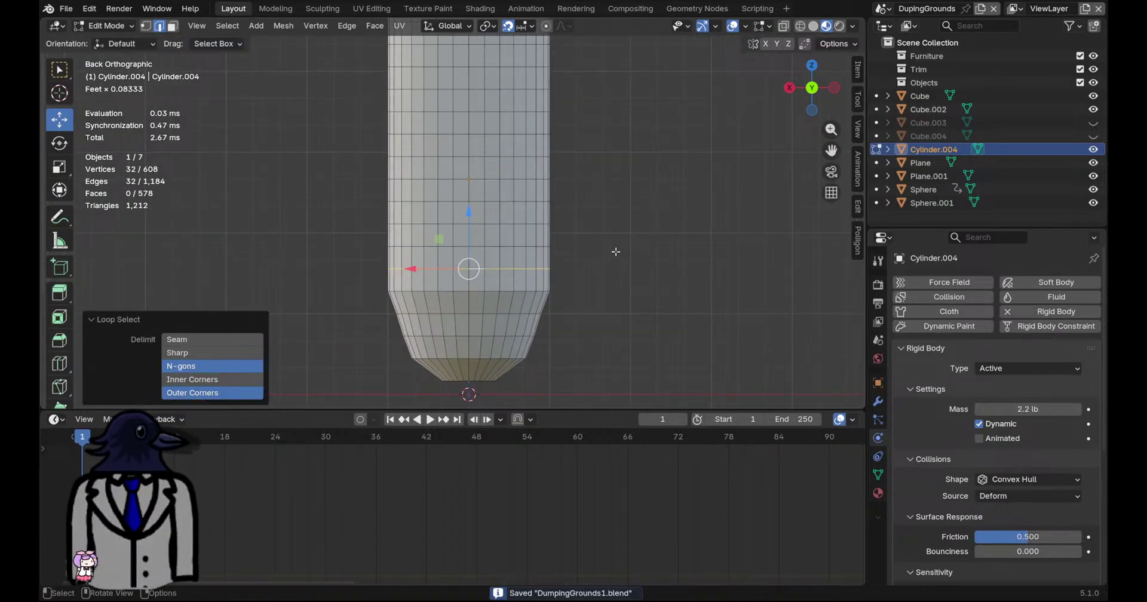
pyautogui.click(482, 246)
pyautogui.keyDown('alt'); pyautogui.click(494, 246); pyautogui.keyUp('alt')
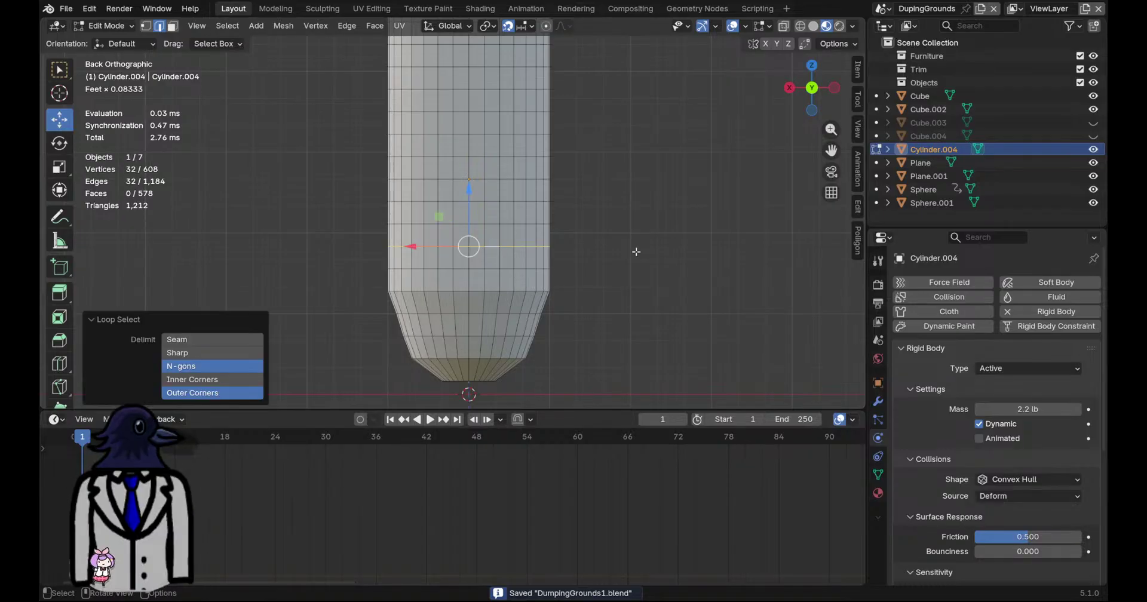
pyautogui.press('s')
pyautogui.click(599, 246)
pyautogui.keyDown('alt'); pyautogui.click(478, 222); pyautogui.keyUp('alt')
pyautogui.press('s')
pyautogui.click(647, 233)
# Narrow the next two edge loops further up the neck, scaling the upper one to 0.756
pyautogui.keyDown('shift'); pyautogui.moveTo(645, 233); pyautogui.dragTo(658, 268, button='middle'); pyautogui.keyUp('shift')
pyautogui.keyDown('alt'); pyautogui.click(508, 237); pyautogui.keyUp('alt')
pyautogui.scroll(-2, 627, 233)
pyautogui.press('s')
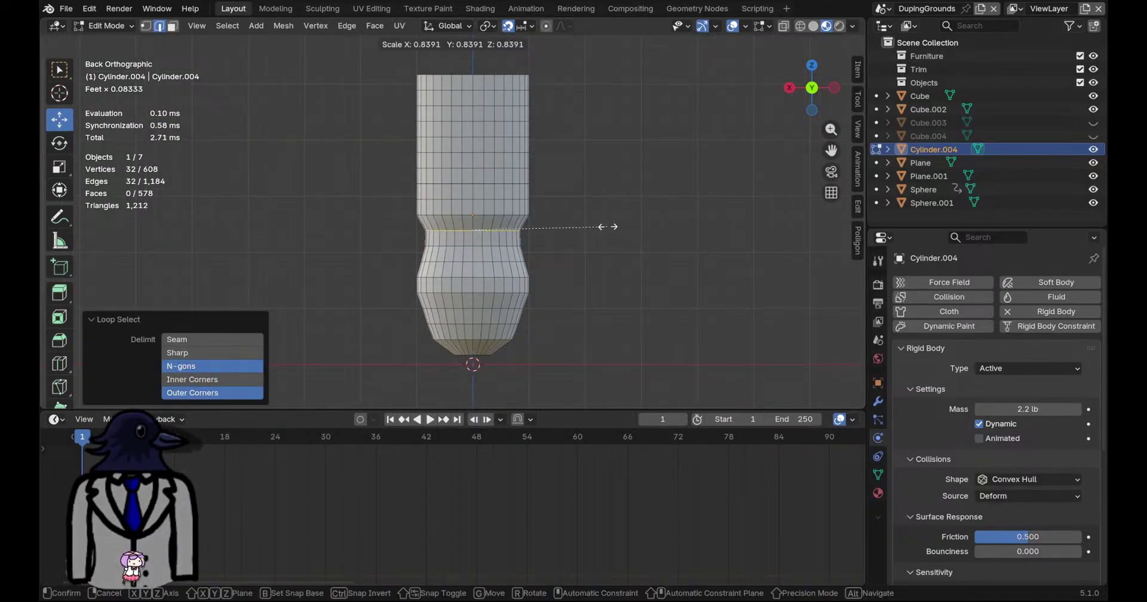
pyautogui.click(588, 228)
pyautogui.keyDown('alt'); pyautogui.click(480, 214); pyautogui.keyUp('alt')
pyautogui.press('s')
pyautogui.click(599, 217)
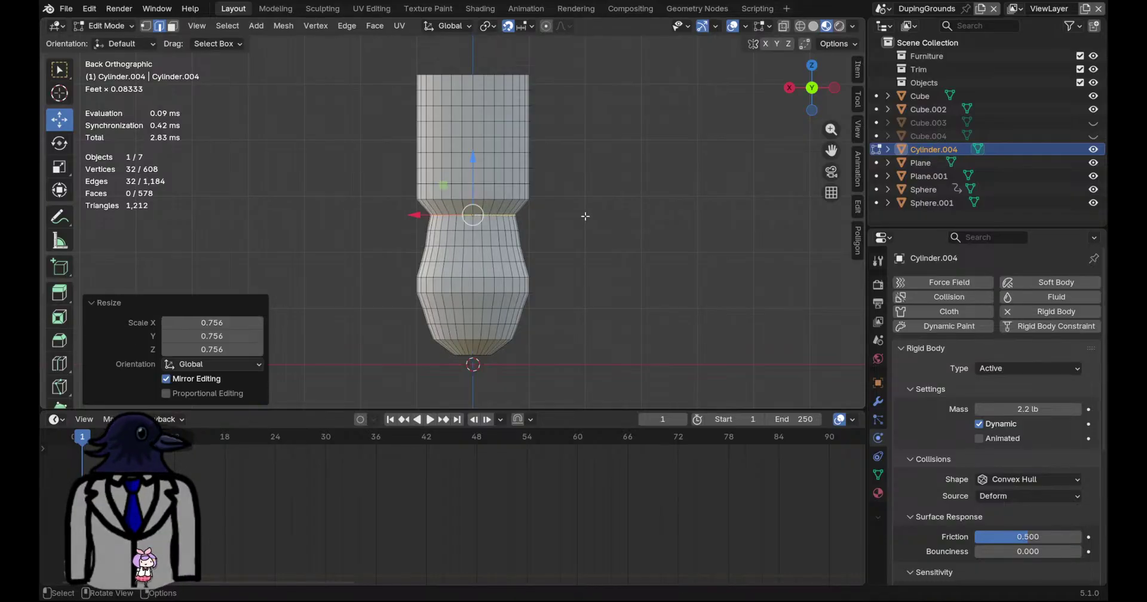
# Narrow the next two edge loops up the neck, scaling the lower to 0.718 and the upper to about 0.573
pyautogui.keyDown('alt'); pyautogui.click(478, 198); pyautogui.keyUp('alt')
pyautogui.press('s')
pyautogui.click(600, 205)
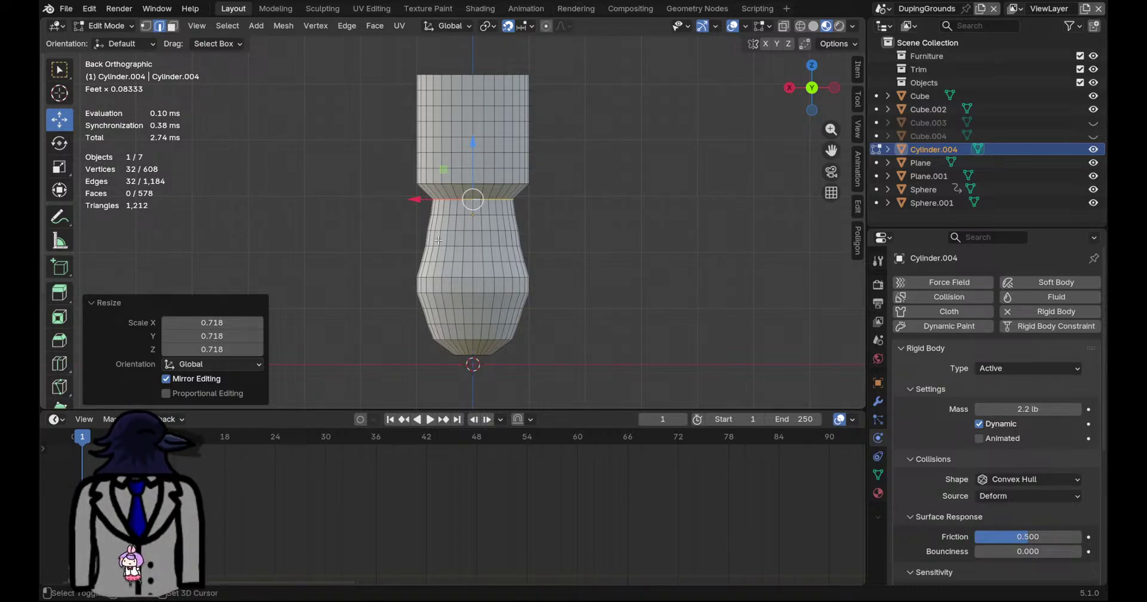
pyautogui.hotkey('ctrl', 'z')
pyautogui.keyDown('alt'); pyautogui.click(469, 240); pyautogui.keyUp('alt')
pyautogui.press('s')
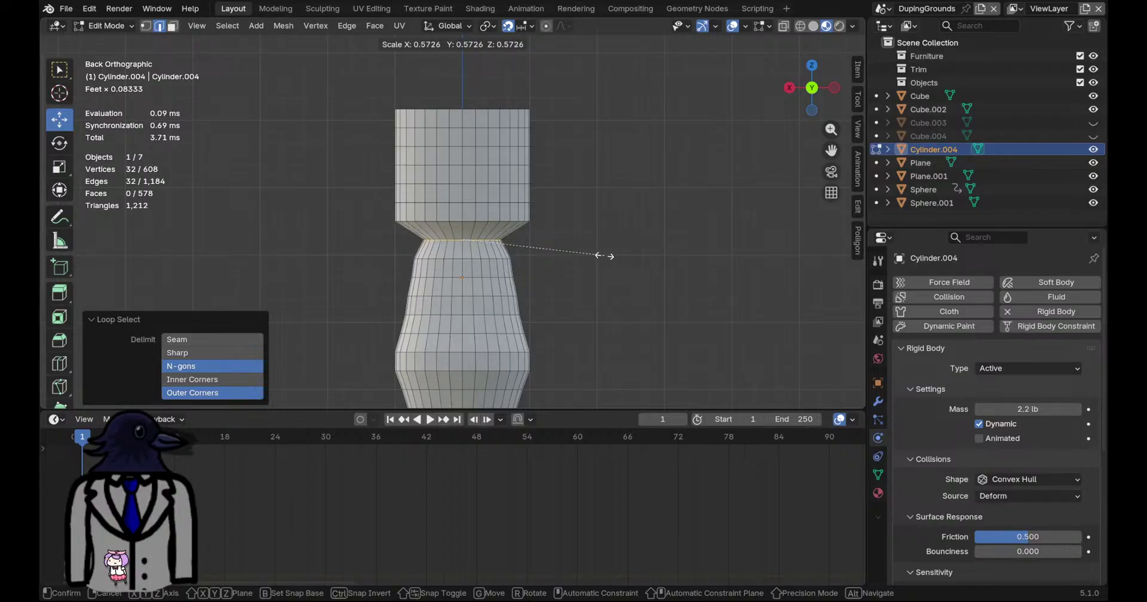
pyautogui.click(605, 256)
# Scale down the next three edge loops up the neck, the lowest to 0.593 and the ones above progressively less
pyautogui.keyDown('alt'); pyautogui.click(469, 221); pyautogui.keyUp('alt')
pyautogui.press('s')
pyautogui.click(590, 236)
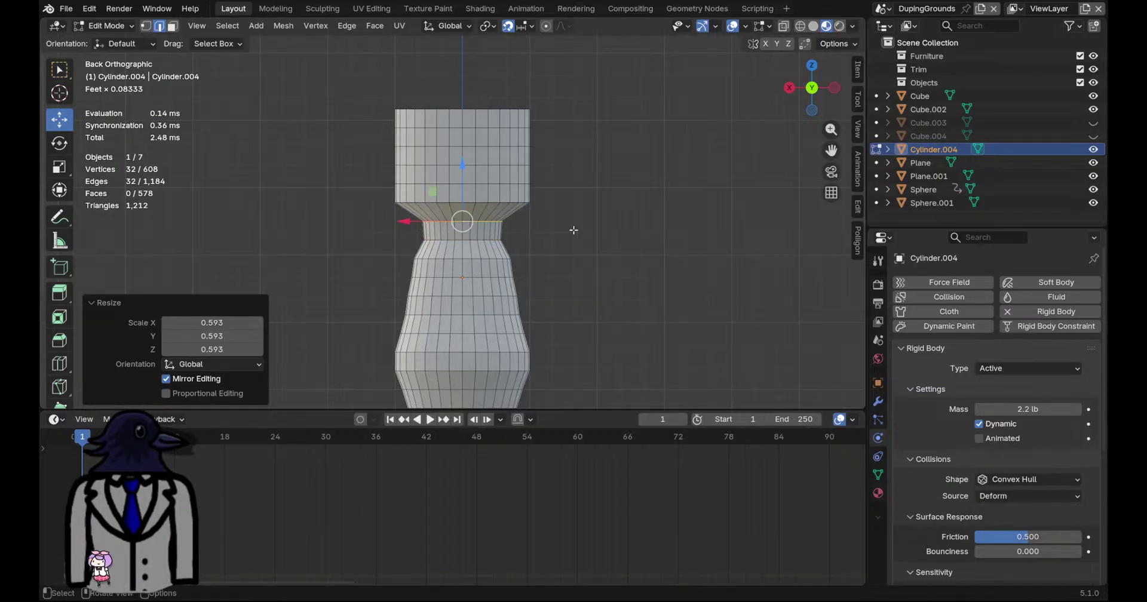
pyautogui.keyDown('alt'); pyautogui.click(485, 203); pyautogui.keyUp('alt')
pyautogui.press('s')
pyautogui.click(600, 227)
pyautogui.keyDown('alt'); pyautogui.click(504, 185); pyautogui.keyUp('alt')
pyautogui.press('s')
pyautogui.click(597, 225)
# Taper the pin's head by scaling the topmost edge loop to 0.260 and the loop beneath it to 0.513
pyautogui.keyDown('alt'); pyautogui.click(472, 110); pyautogui.keyUp('alt')
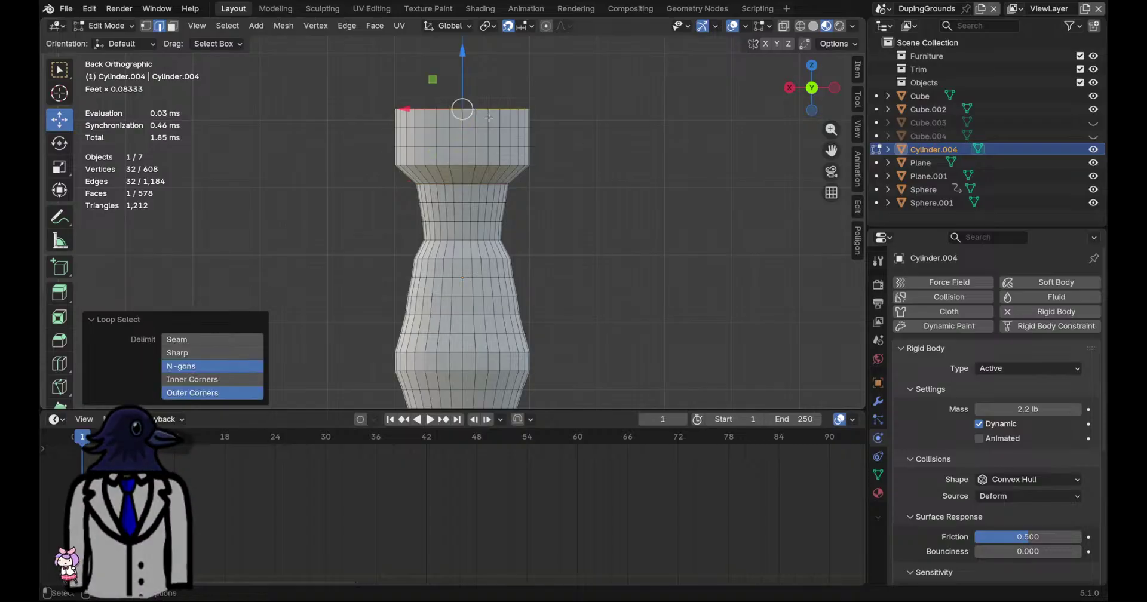
pyautogui.moveTo(471, 110); pyautogui.dragTo(627, 180, button='middle')
pyautogui.press('s')
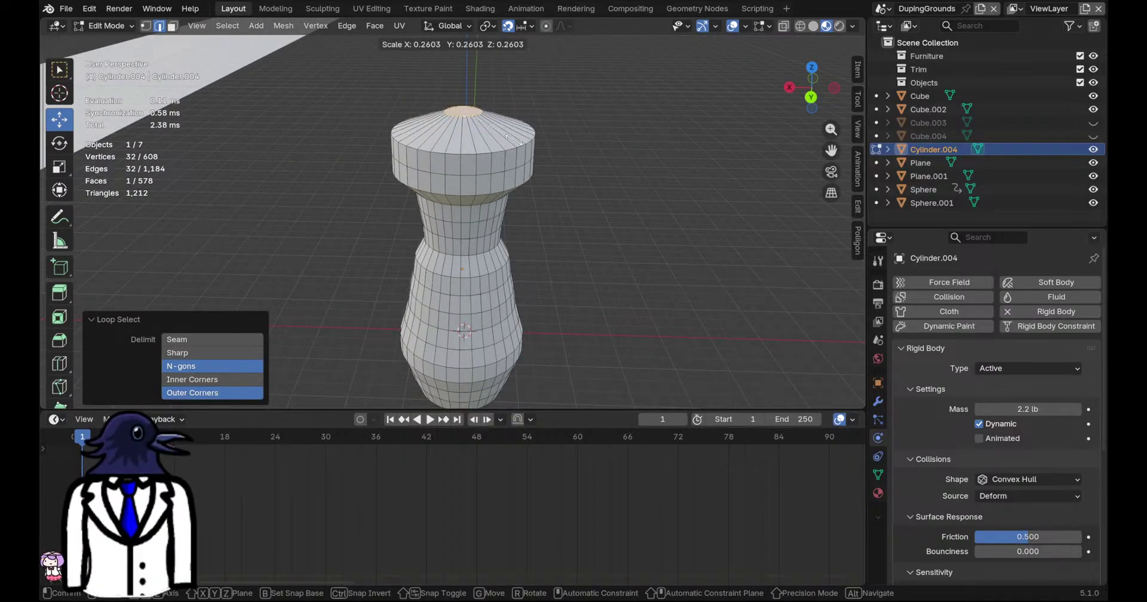
pyautogui.click(515, 138)
pyautogui.press('ctrl+KP_1')
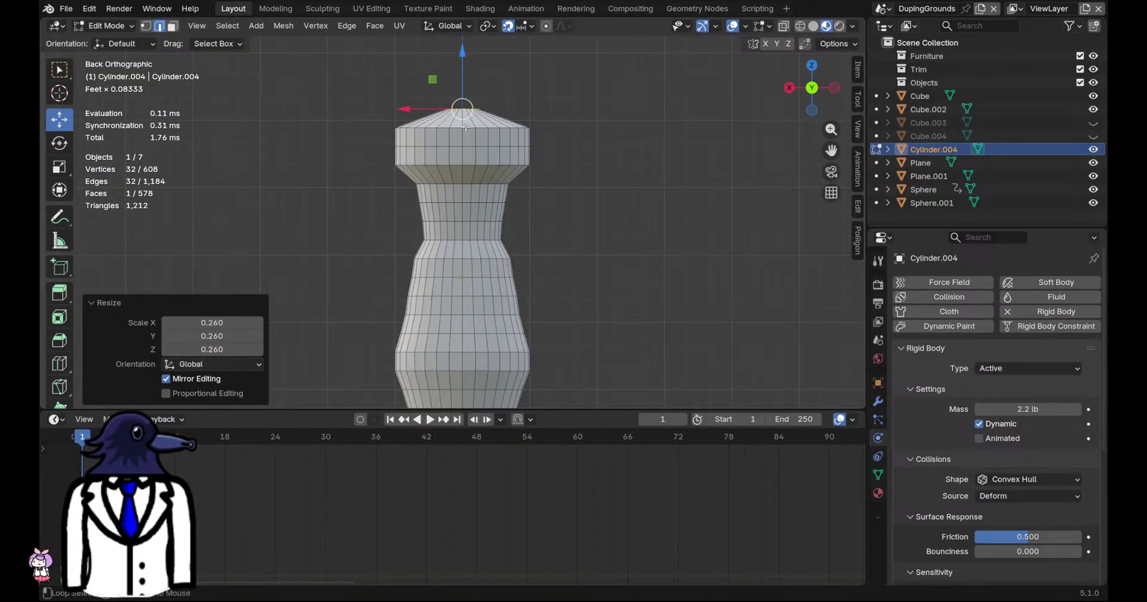
pyautogui.press('s')
pyautogui.click(548, 137)
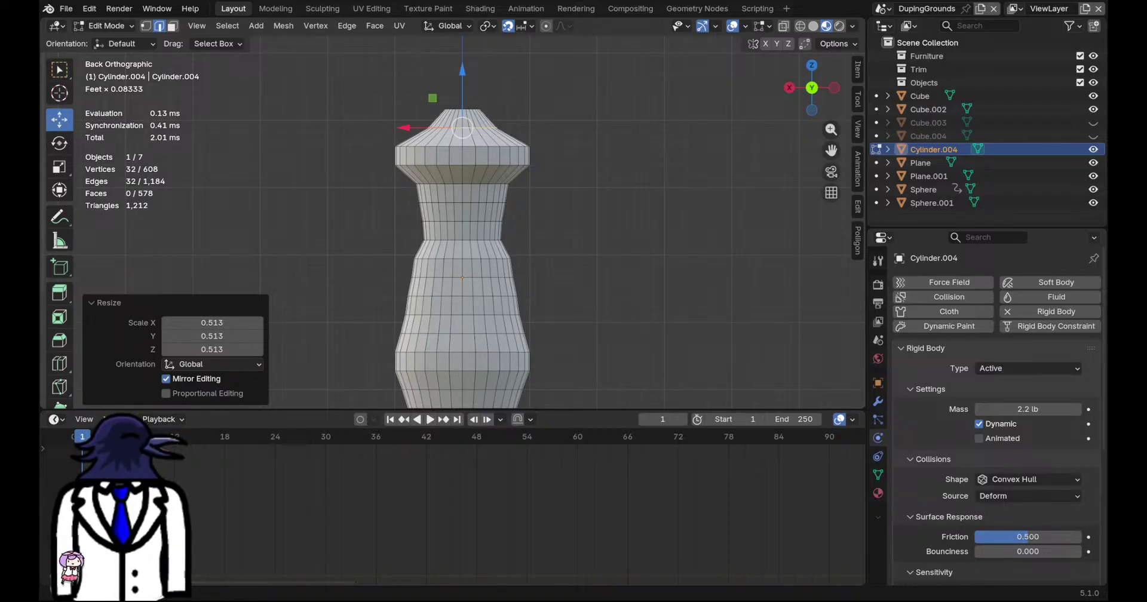
# Clear the mesh selection and return the pin to Object Mode
pyautogui.moveTo(526, 251); pyautogui.dragTo(380, 285, button='middle')
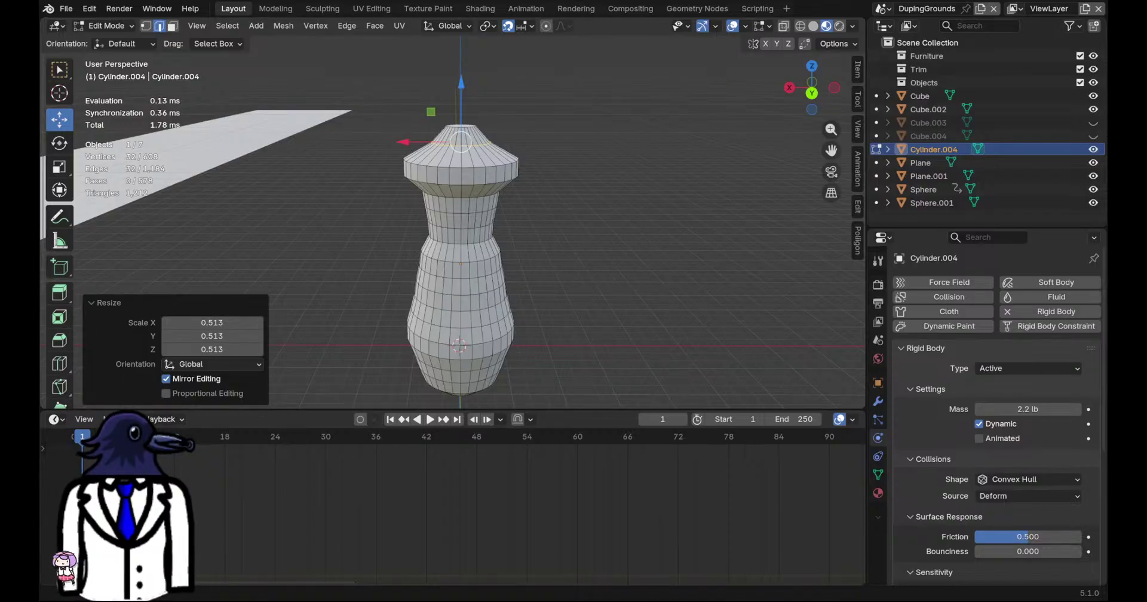
pyautogui.hotkey('alt', 'a')
pyautogui.hotkey('shift', 'a')
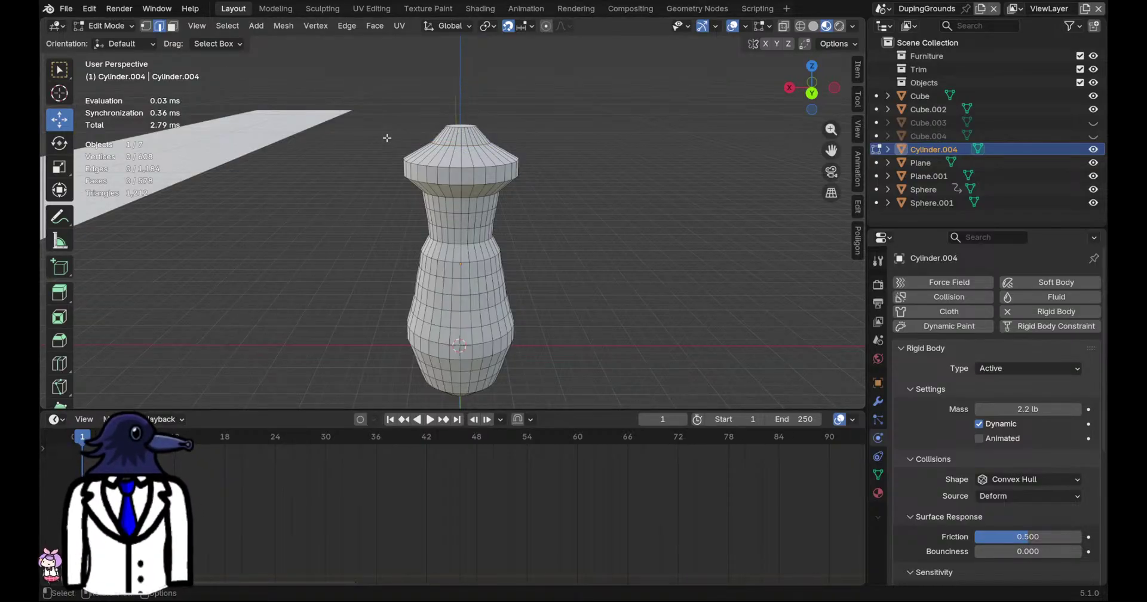
pyautogui.moveTo(210, 98); pyautogui.dragTo(218, 81, button='middle')
pyautogui.scroll(-2, 218, 81)
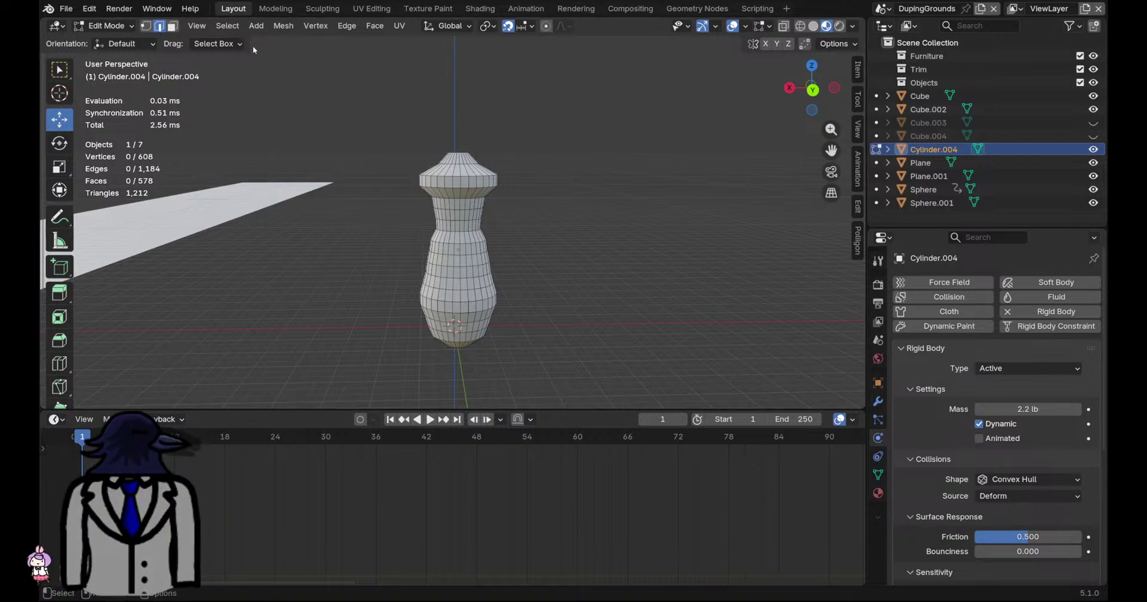
pyautogui.click(255, 25)
pyautogui.press('Tab')
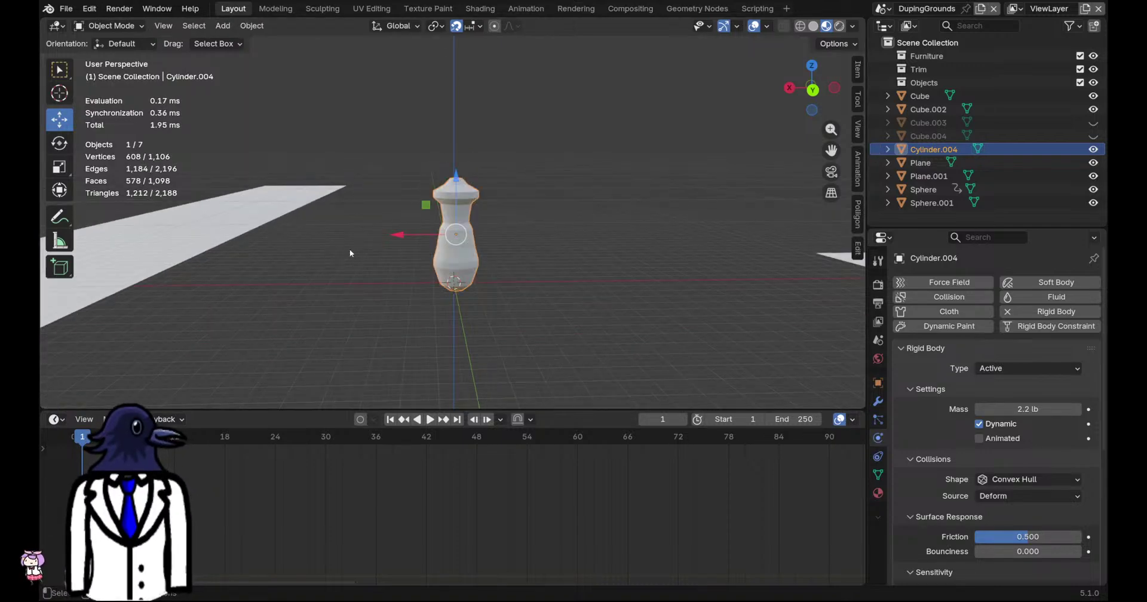
# Deselect everything and add the bowling pin picture to the scene as a reference image
pyautogui.hotkey('alt', 'a')
pyautogui.hotkey('shift', 'a')
pyautogui.moveTo(319, 410)
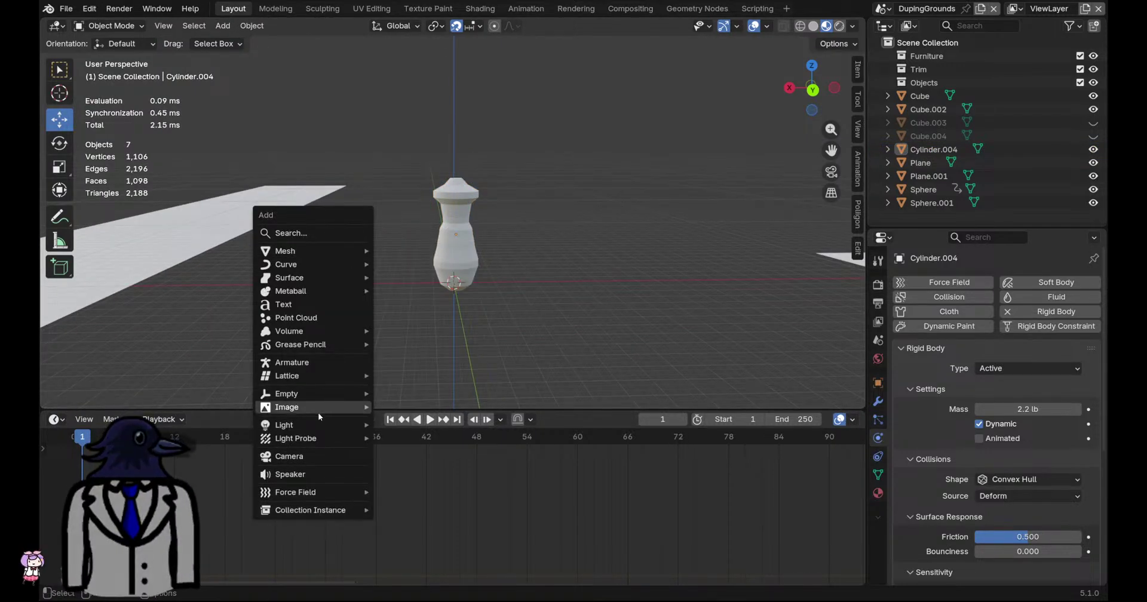
pyautogui.click(406, 406)
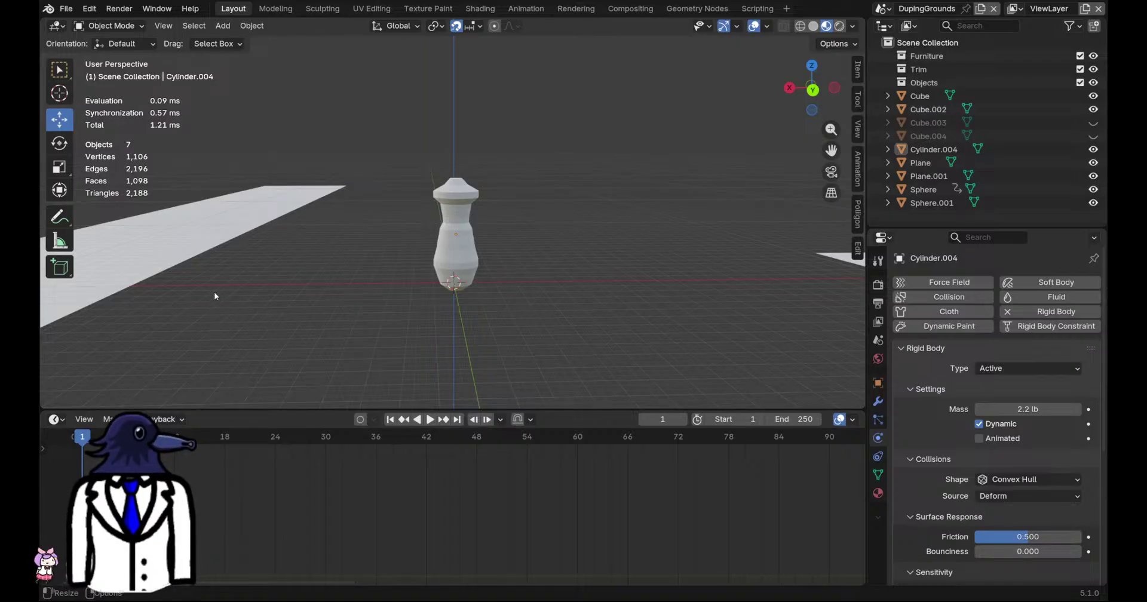
pyautogui.click(784, 565)
pyautogui.scroll(-12, 489, 287)
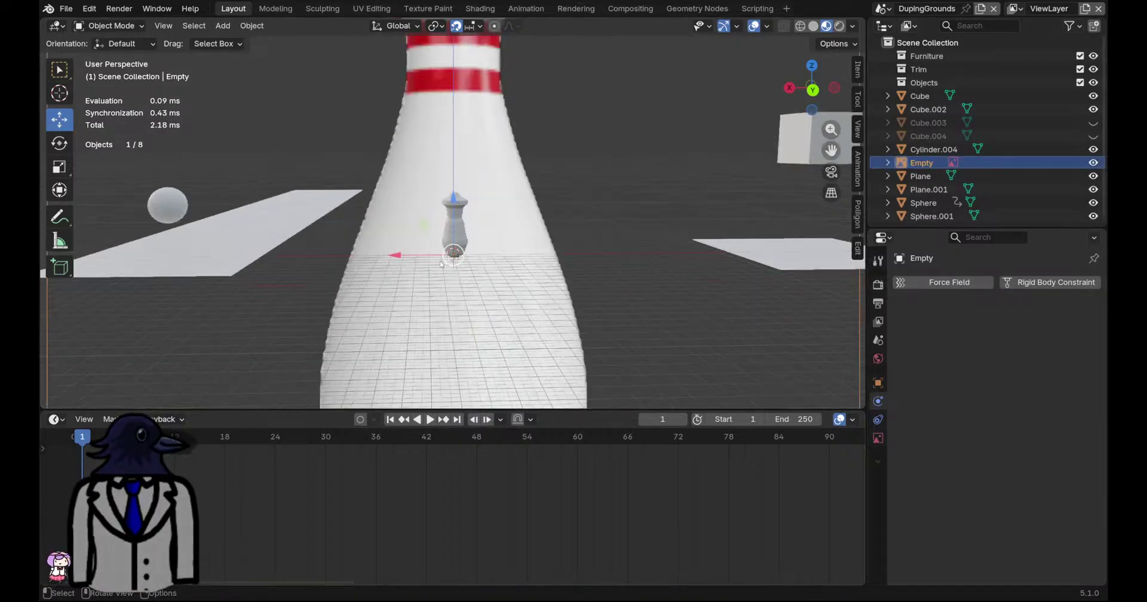
# Scale the bowling pin reference image to 0.156 in the back view
pyautogui.moveTo(486, 286); pyautogui.dragTo(487, 270, button='middle')
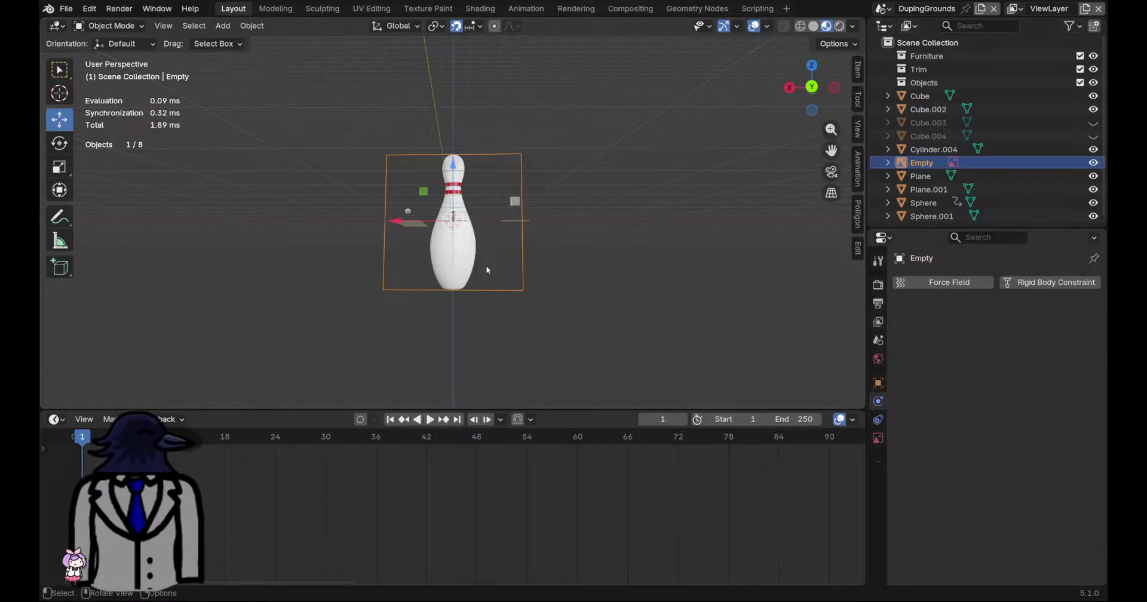
pyautogui.click(812, 87)
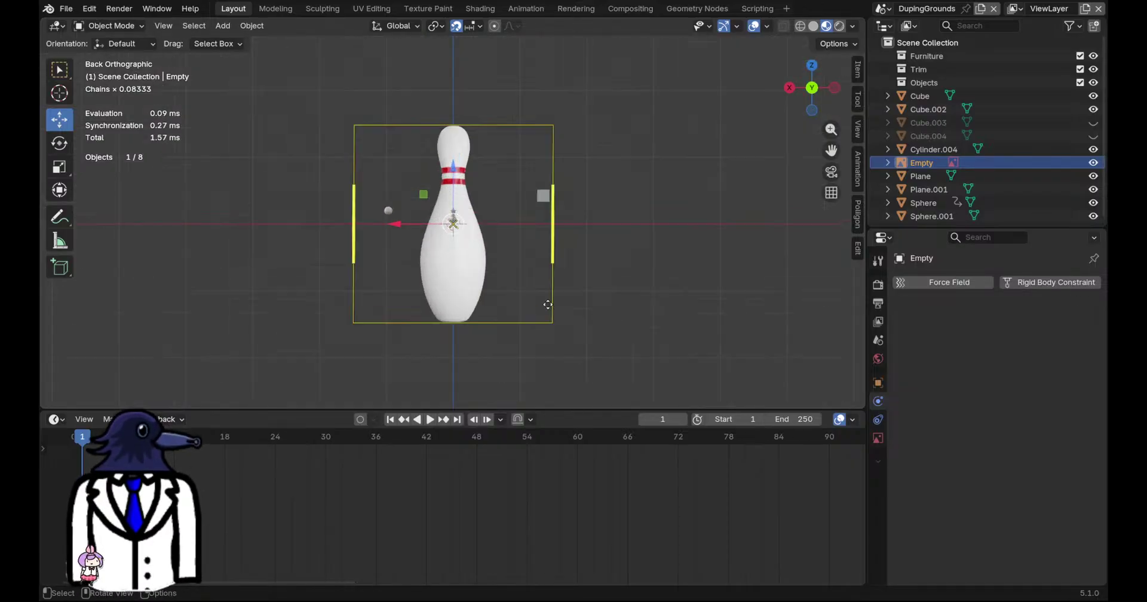
pyautogui.press('s')
pyautogui.click(496, 244)
# Set the reference image's rotation to 90° on X and 0° on Z, and save the file
pyautogui.moveTo(496, 240); pyautogui.dragTo(767, 256, button='middle')
pyautogui.click(877, 383)
pyautogui.moveTo(776, 298); pyautogui.dragTo(634, 293, button='middle')
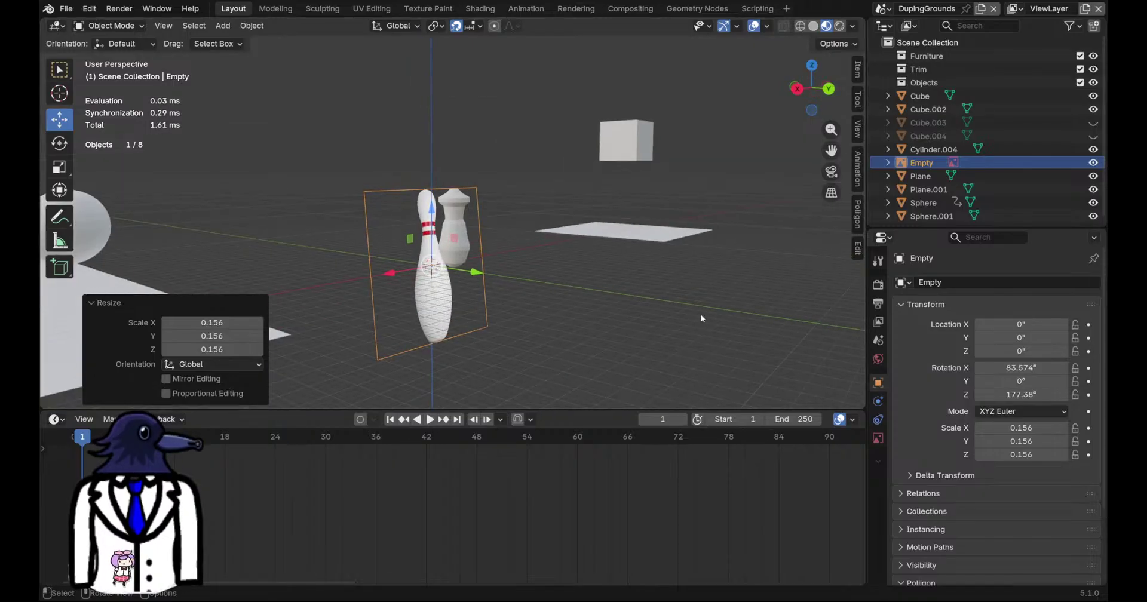
pyautogui.click(1020, 368)
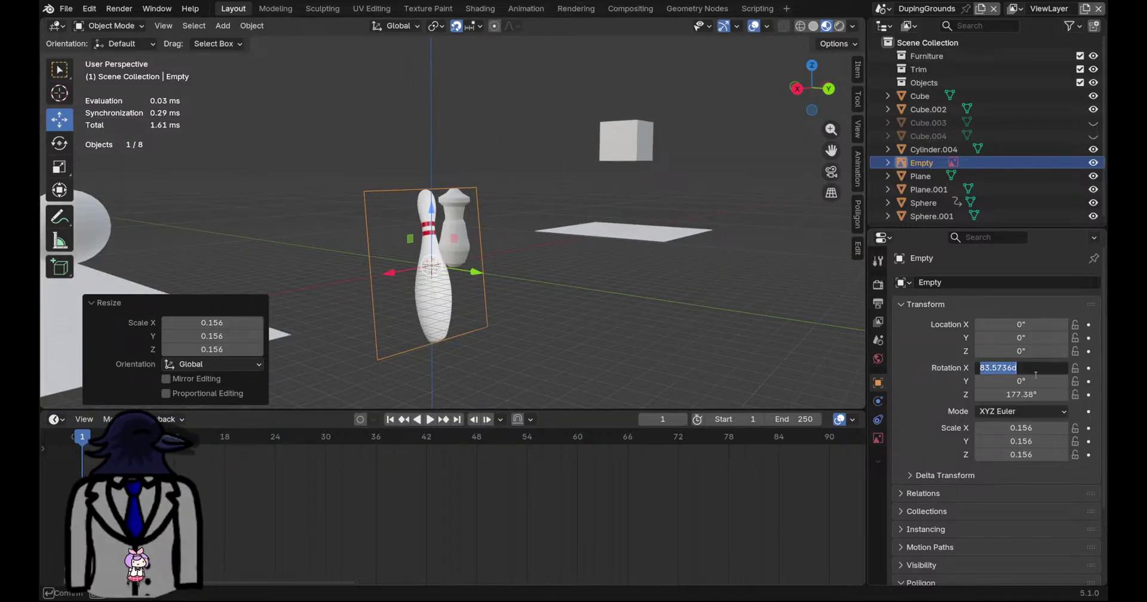
pyautogui.write('90')
pyautogui.press('Return')
pyautogui.doubleClick(1021, 395)
pyautogui.write('0')
pyautogui.press('Return')
pyautogui.moveTo(529, 297); pyautogui.dragTo(528, 275, button='middle')
pyautogui.hotkey('ctrl', 's')
# Raise the reference image along Z and scale it by 0.631 in the back view
pyautogui.click(806, 89)
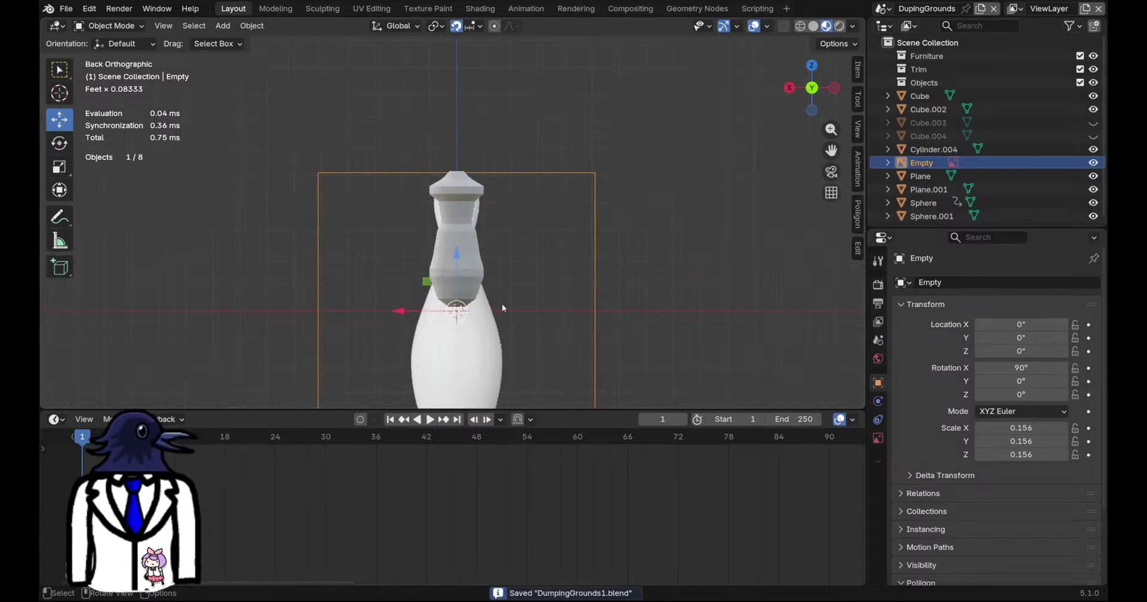
pyautogui.scroll(-3, 496, 297)
pyautogui.press('g')
pyautogui.press('z')
pyautogui.click(646, 181)
pyautogui.press('s')
pyautogui.click(574, 180)
# Lower the reference image 6.2832" along Z so its bottom edge sits on the ground line, and save the file
pyautogui.scroll(4, 574, 179)
pyautogui.press('g')
pyautogui.press('z')
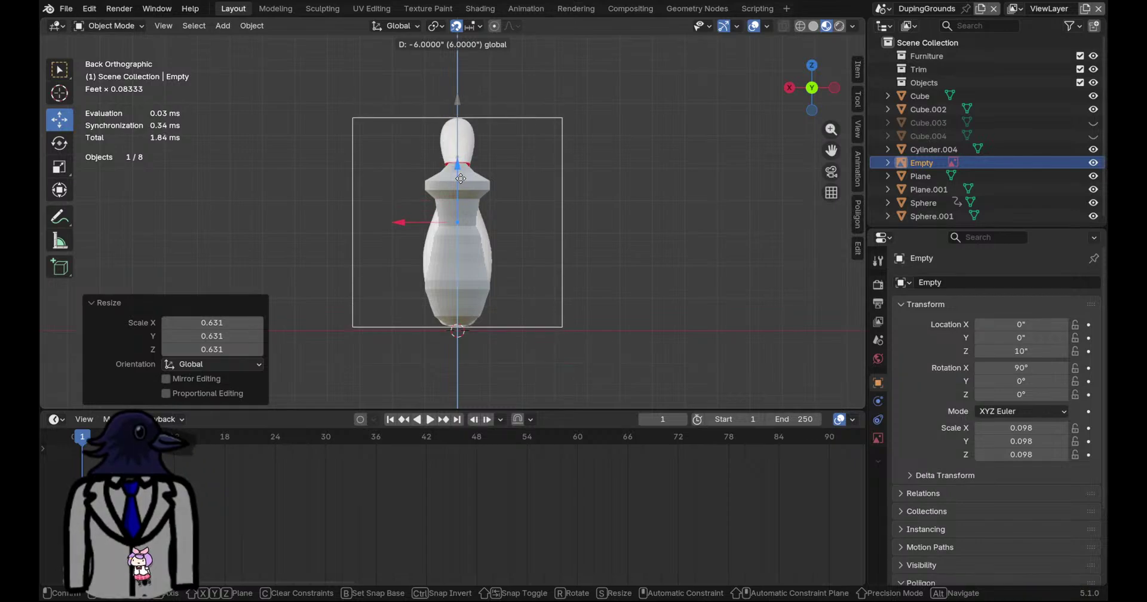
pyautogui.click(461, 181)
pyautogui.hotkey('ctrl', 's')
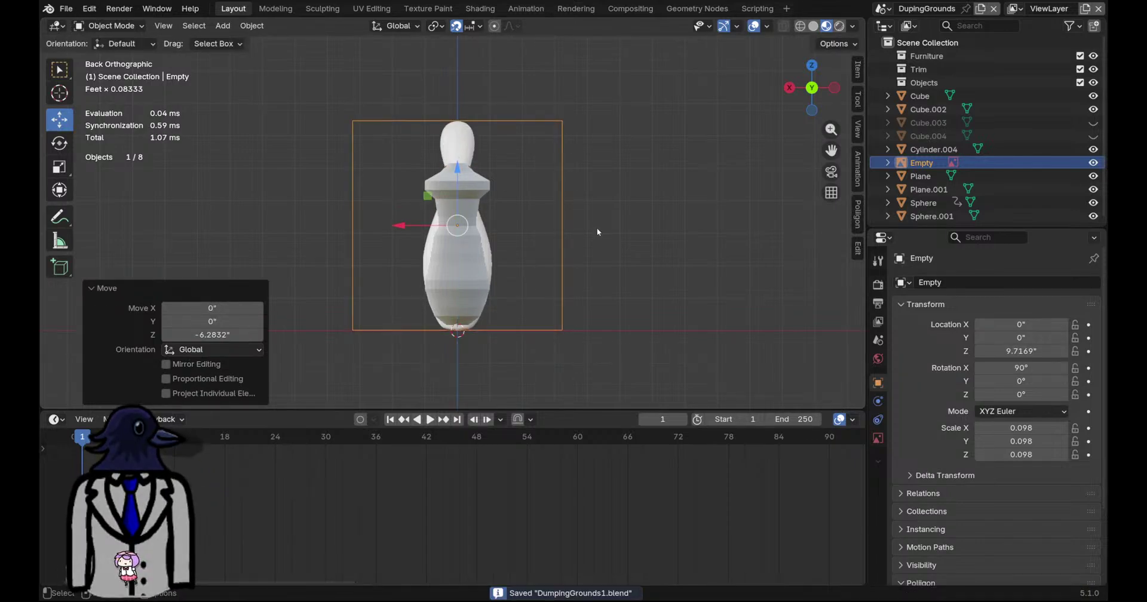
# Shrink the reference image by a factor of 0.702 to suit the ball's size
pyautogui.scroll(-7, 625, 247)
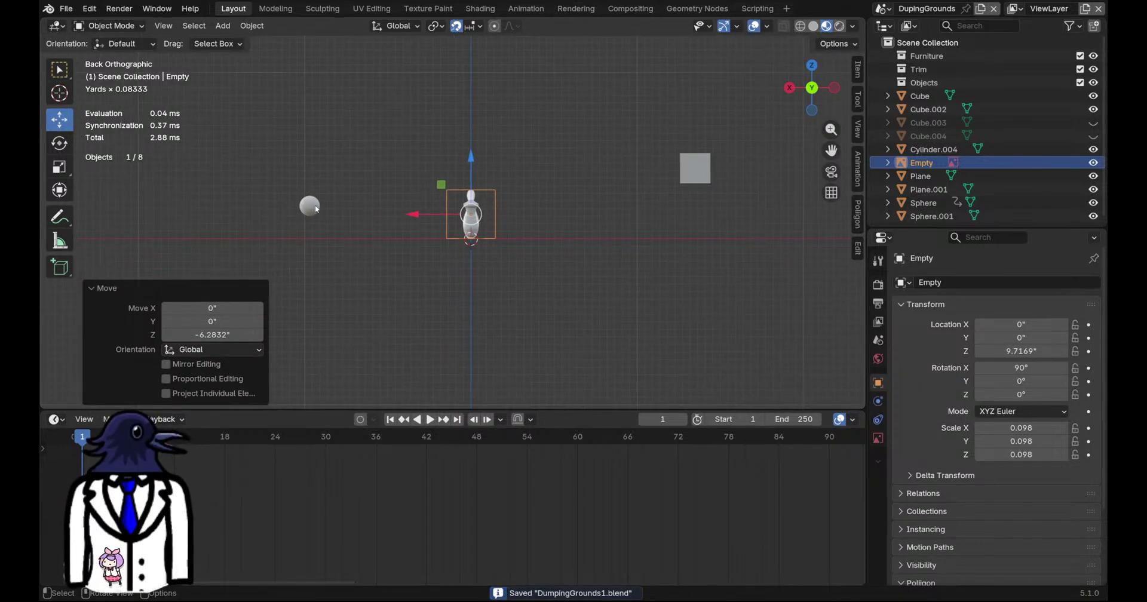
pyautogui.scroll(3, 403, 210)
pyautogui.press('s')
pyautogui.click(394, 212)
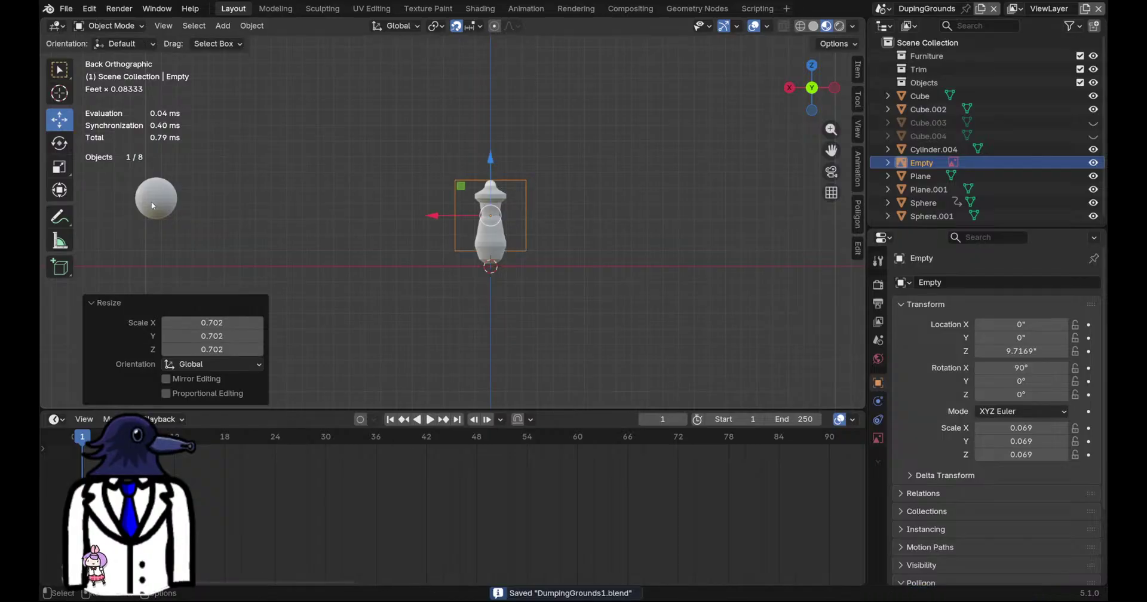
# Try moving the ball along X closer to the pin, and undo the move
pyautogui.click(154, 207)
pyautogui.moveTo(119, 199); pyautogui.dragTo(400, 212)
pyautogui.hotkey('ctrl', 'z')
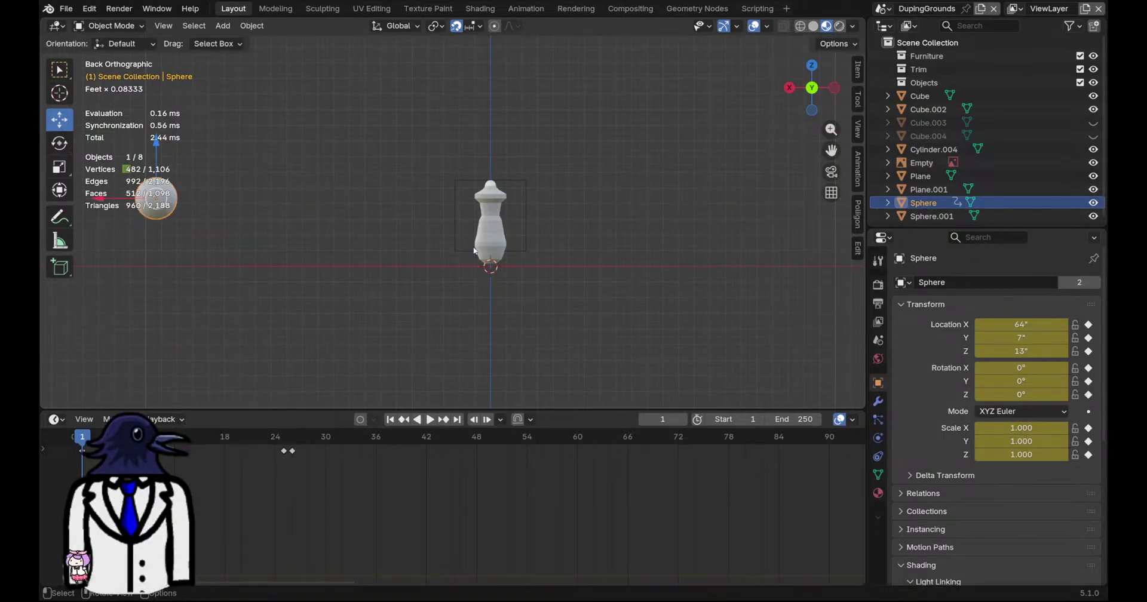
# Position the reference image beside the pin at -10" on X with its bottom edge on the ground line, and save the file
pyautogui.keyDown('shift'); pyautogui.moveTo(478, 250); pyautogui.dragTo(669, 276, button='middle'); pyautogui.keyUp('shift')
pyautogui.click(674, 253)
pyautogui.moveTo(597, 225); pyautogui.dragTo(675, 145)
pyautogui.moveTo(320, 199); pyautogui.dragTo(613, 211)
pyautogui.keyDown('shift'); pyautogui.moveTo(711, 258); pyautogui.dragTo(528, 278, button='middle'); pyautogui.keyUp('shift')
pyautogui.moveTo(481, 168); pyautogui.dragTo(478, 215)
pyautogui.moveTo(421, 264); pyautogui.dragTo(477, 265)
pyautogui.scroll(4, 568, 251)
pyautogui.hotkey('ctrl', 's')
pyautogui.keyDown('shift'); pyautogui.moveTo(653, 305); pyautogui.dragTo(588, 224, button='middle'); pyautogui.keyUp('shift')
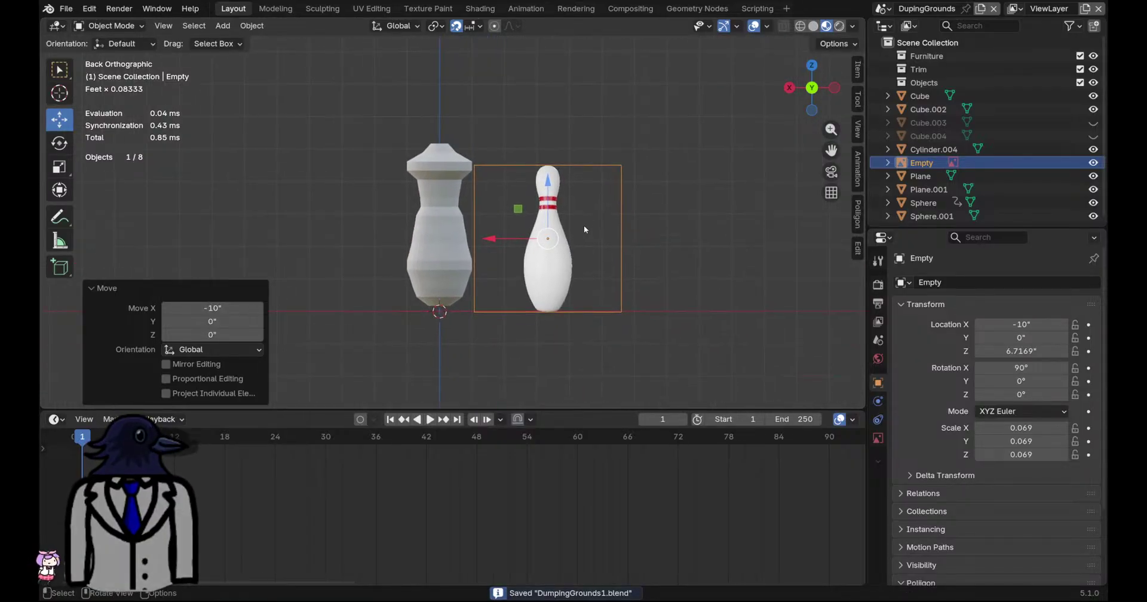
pyautogui.moveTo(547, 202); pyautogui.dragTo(545, 203)
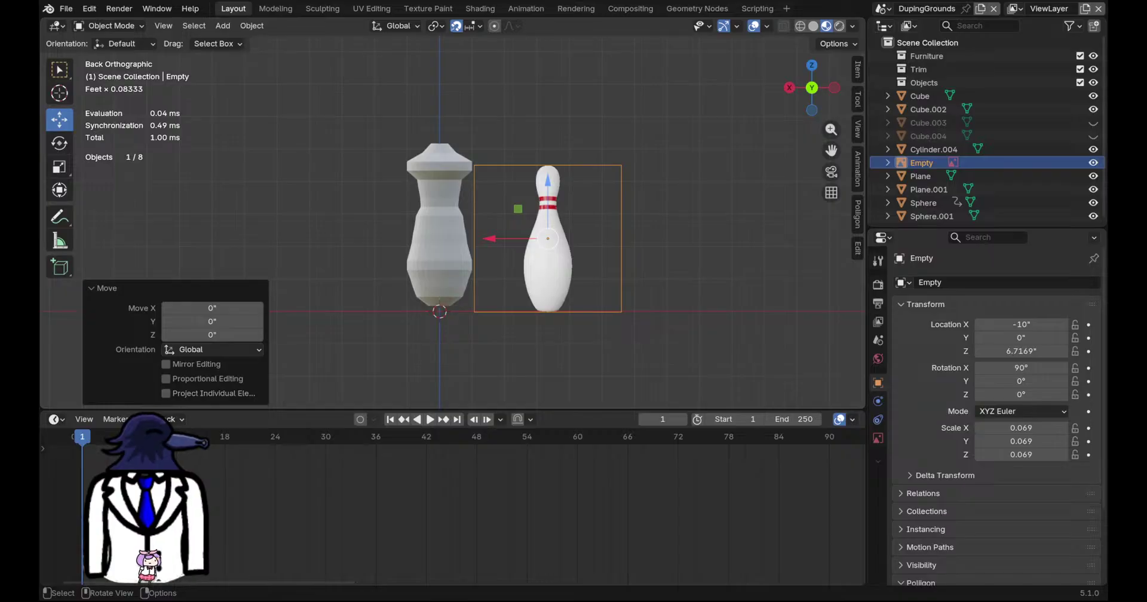
# Move the reference image 10.011" along X so it lines up with the modelled pin
pyautogui.scroll(2, 401, 259)
pyautogui.press('g')
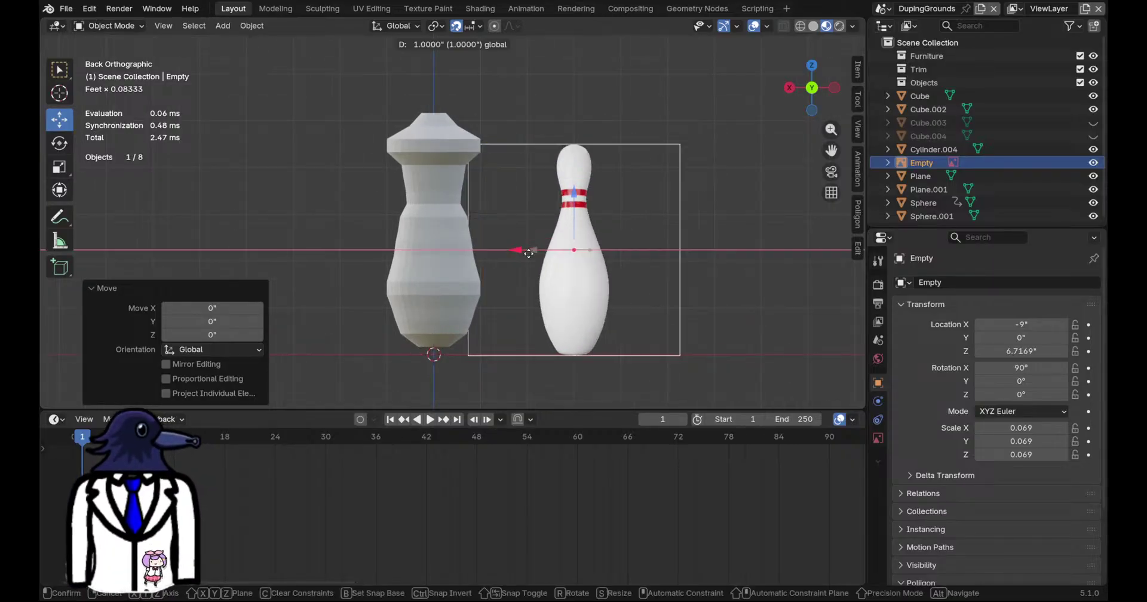
pyautogui.moveTo(400, 259); pyautogui.dragTo(396, 260)
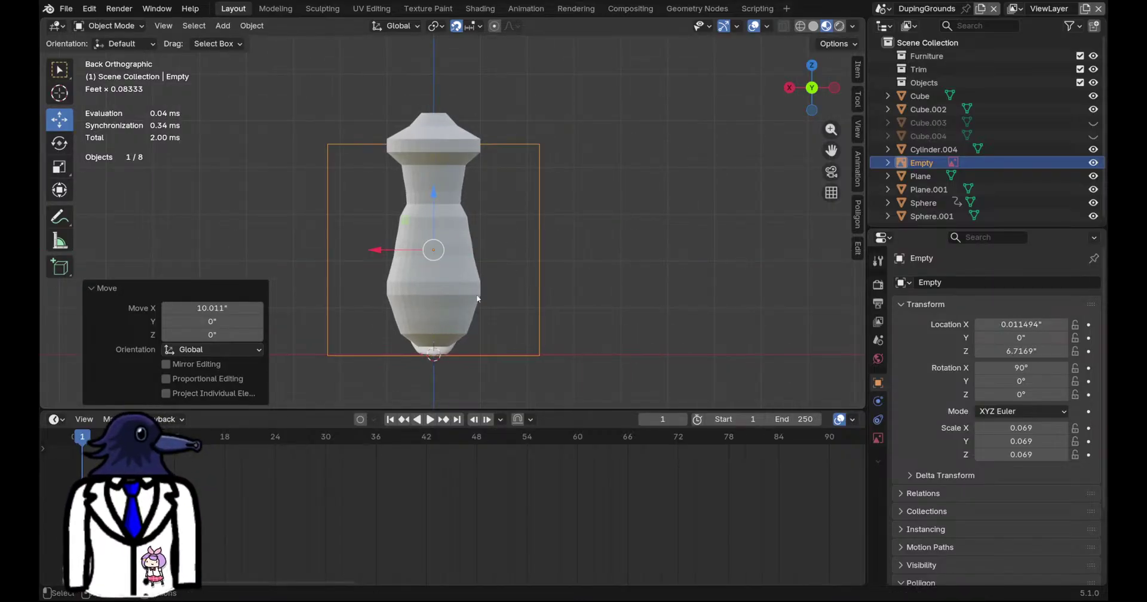
# Edit the pin's mesh, move its bottom edge loop down 0.5267" to the ground line, and save the file
pyautogui.click(454, 287)
pyautogui.keyDown('shift'); pyautogui.moveTo(440, 365); pyautogui.dragTo(456, 306, button='middle'); pyautogui.keyUp('shift')
pyautogui.press('Tab')
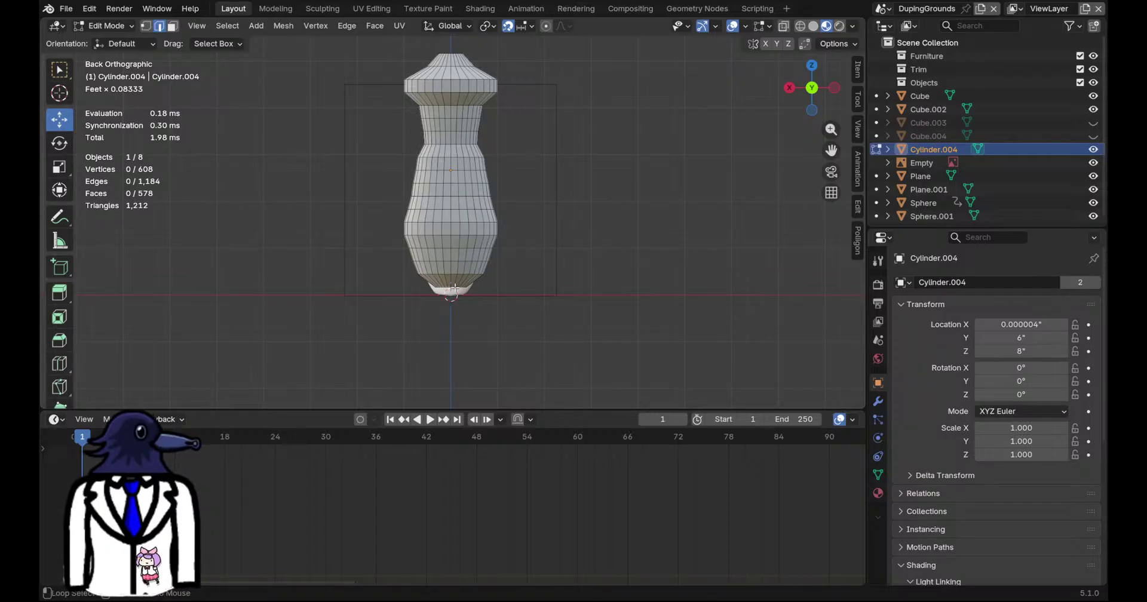
pyautogui.keyDown('alt'); pyautogui.click(452, 289); pyautogui.keyUp('alt')
pyautogui.scroll(3, 452, 292)
pyautogui.press('g')
pyautogui.moveTo(484, 205); pyautogui.dragTo(482, 214)
pyautogui.click(482, 219)
pyautogui.hotkey('ctrl', 's')
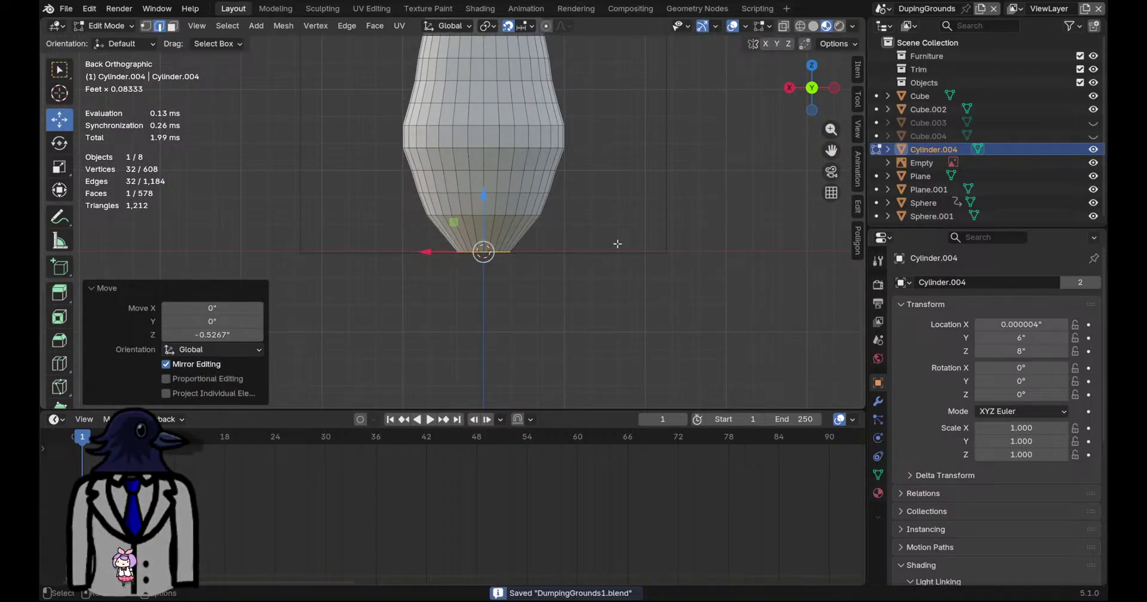
# Scale the pin's bottom edge loop to about 0.88 and add one loop cut directly above it
pyautogui.press('s')
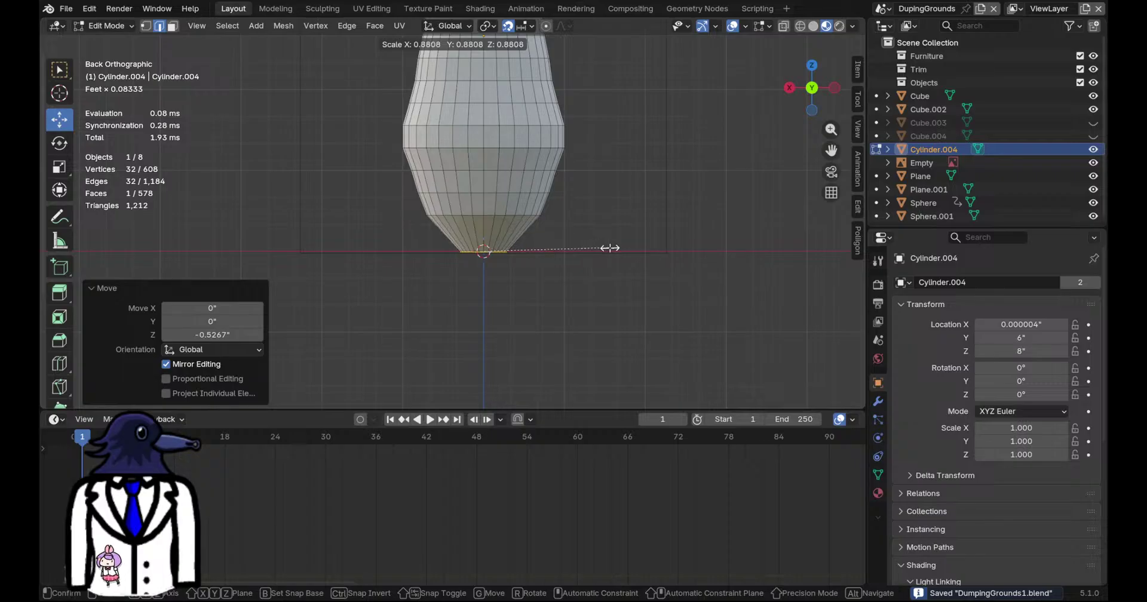
pyautogui.click(606, 248)
pyautogui.hotkey('ctrl', 'r')
pyautogui.click(511, 235)
pyautogui.click(539, 256)
pyautogui.moveTo(539, 257); pyautogui.dragTo(542, 233, button='middle')
pyautogui.click(813, 85)
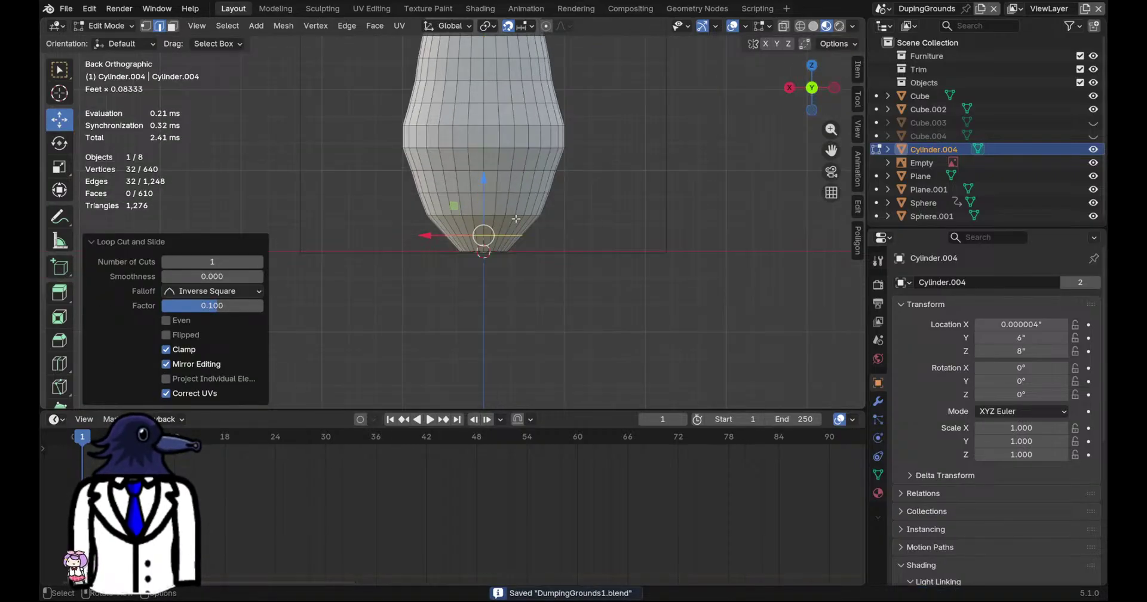
# Try scaling the box-selected front of the pin mesh to 0.446 on X and Y only, and undo it
pyautogui.scroll(-3, 486, 214)
pyautogui.keyDown('shift'); pyautogui.moveTo(569, 198); pyautogui.dragTo(586, 306, button='middle'); pyautogui.keyUp('shift')
pyautogui.scroll(-1, 632, 307)
pyautogui.moveTo(662, 371); pyautogui.dragTo(433, 61)
pyautogui.press('s')
pyautogui.hotkey('shift', 'z')
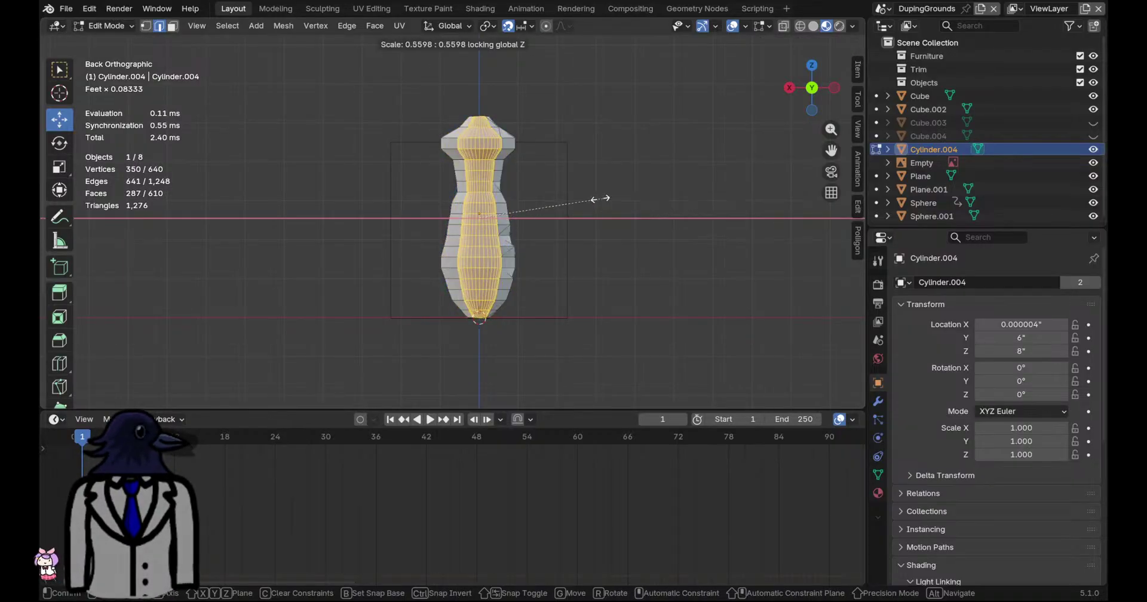
pyautogui.click(570, 192)
pyautogui.scroll(4, 525, 118)
pyautogui.scroll(-2, 534, 128)
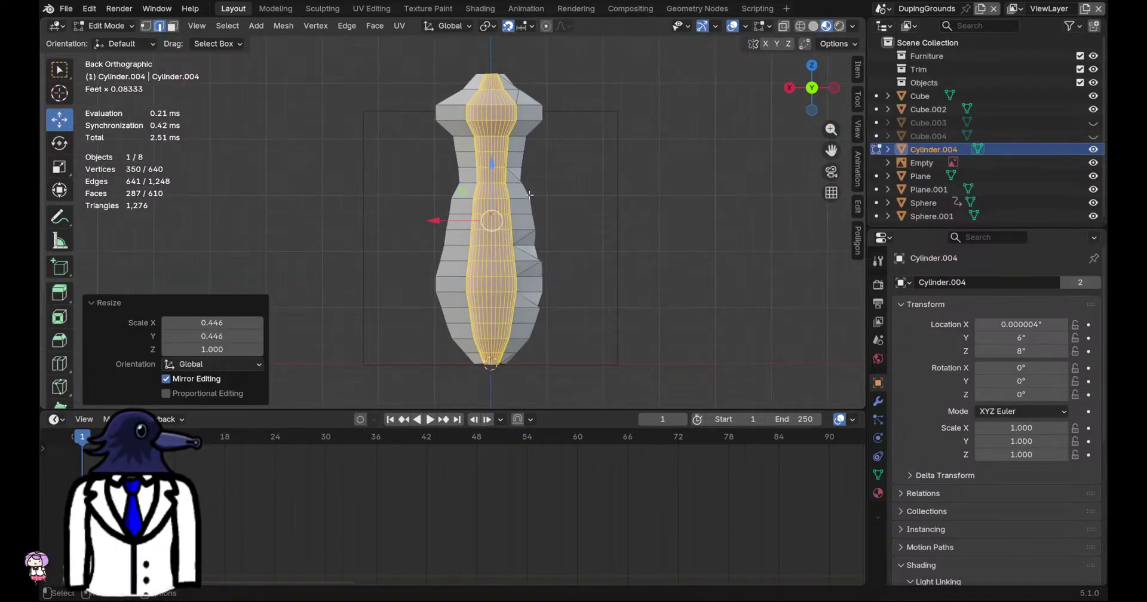
pyautogui.hotkey('ctrl', 'z')
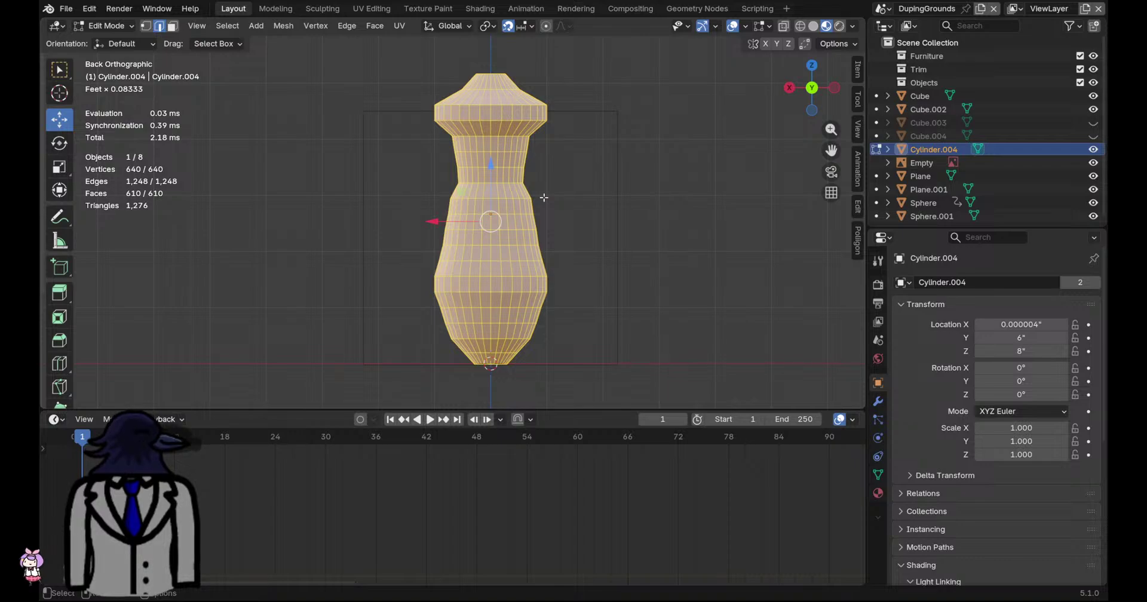
# Scale the whole pin mesh on X and Y only into a narrow column inside the reference pin, and save the file
pyautogui.press('s')
pyautogui.hotkey('shift', 'z')
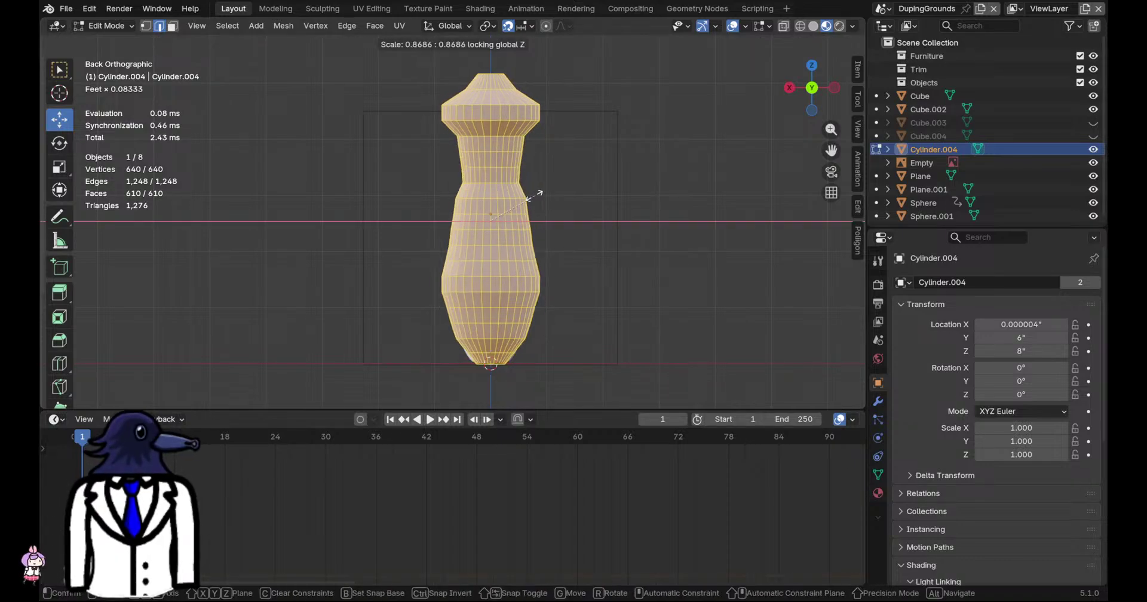
pyautogui.click(493, 210)
pyautogui.hotkey('ctrl', 's')
# Delete the upper edge rows that form the pin mesh's flared head, including the leftover geometry at its top
pyautogui.keyDown('shift'); pyautogui.moveTo(511, 130); pyautogui.dragTo(509, 167, button='middle'); pyautogui.keyUp('shift')
pyautogui.moveTo(447, 76); pyautogui.dragTo(552, 153)
pyautogui.press('x')
pyautogui.click(552, 149)
pyautogui.moveTo(449, 94); pyautogui.dragTo(553, 134)
pyautogui.press('x')
pyautogui.click(540, 134)
pyautogui.moveTo(539, 133); pyautogui.dragTo(523, 184, button='middle')
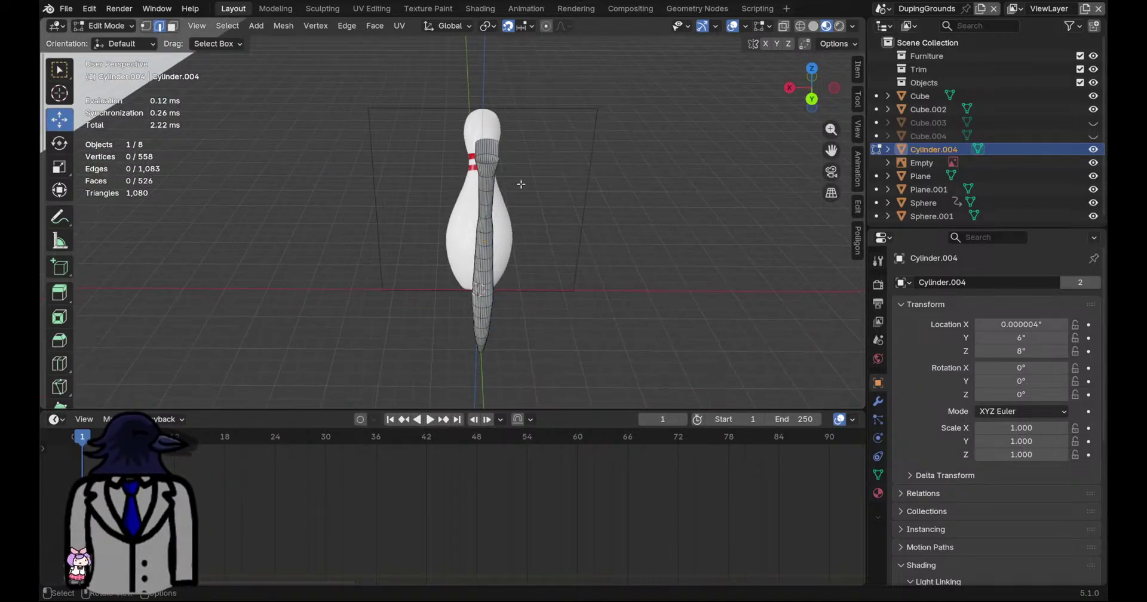
pyautogui.scroll(3, 515, 167)
pyautogui.moveTo(530, 139); pyautogui.dragTo(468, 39, button='middle')
pyautogui.moveTo(468, 39); pyautogui.dragTo(577, 70)
pyautogui.press('x')
pyautogui.click(577, 70)
# Fill the open top edge loop of the pin mesh with a face and save the file
pyautogui.moveTo(577, 71); pyautogui.dragTo(525, 104, button='middle')
pyautogui.keyDown('alt'); pyautogui.click(522, 100); pyautogui.keyUp('alt')
pyautogui.press('f')
pyautogui.hotkey('ctrl', 's')
# In back view, raise the pin's top face to the tip of the reference pin and scale it to 0.284
pyautogui.click(813, 91)
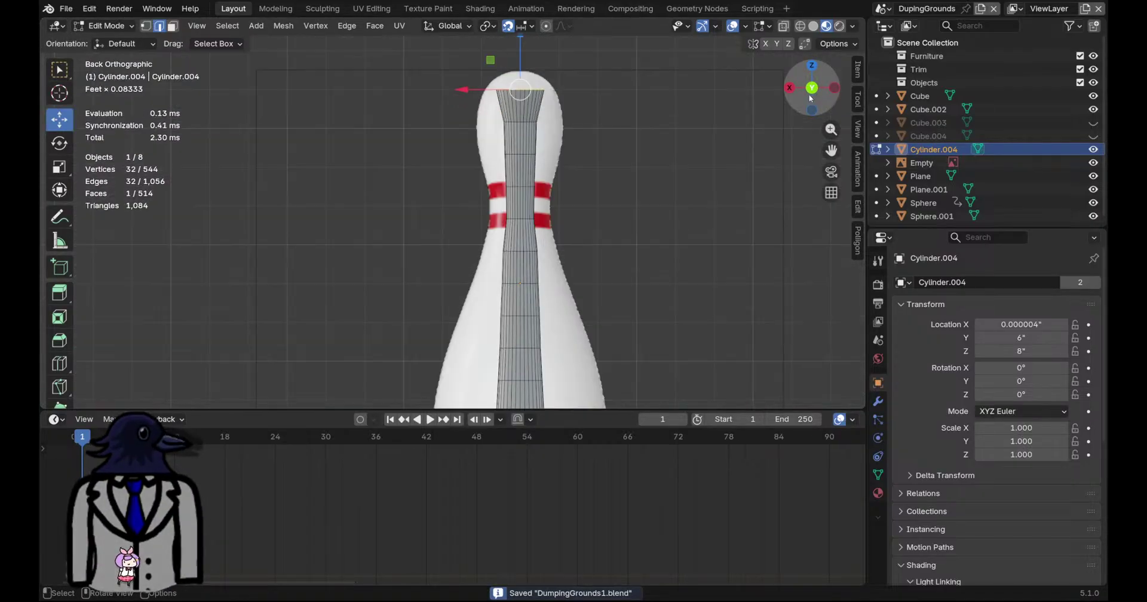
pyautogui.scroll(-1, 615, 149)
pyautogui.scroll(4, 458, 102)
pyautogui.moveTo(458, 102); pyautogui.dragTo(458, 63)
pyautogui.press('s')
pyautogui.click(505, 111)
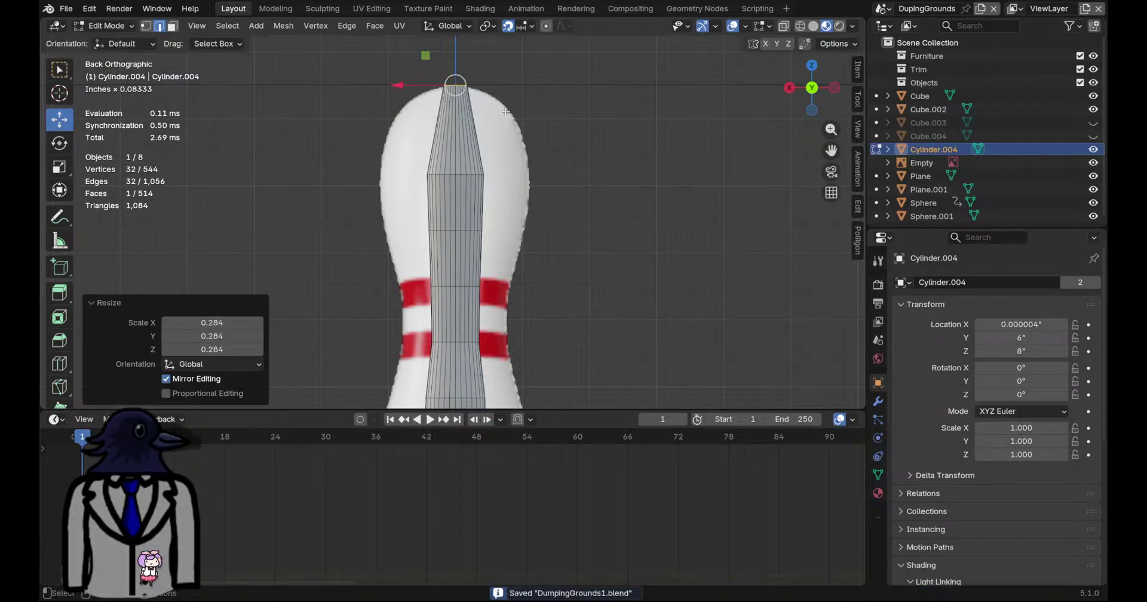
# Slide the edge loop below the tip upward by a factor of 0.8 and scale it to 3.198
pyautogui.keyDown('alt'); pyautogui.click(452, 176); pyautogui.keyUp('alt')
pyautogui.press('g')
pyautogui.press('g')
pyautogui.click(454, 106)
pyautogui.press('s')
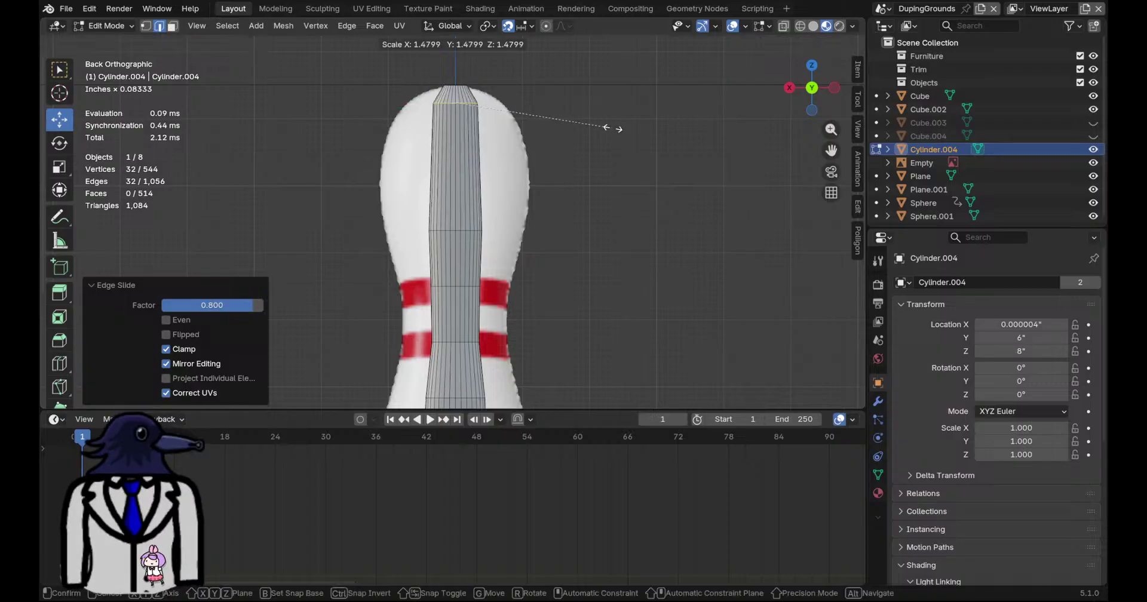
pyautogui.click(776, 112)
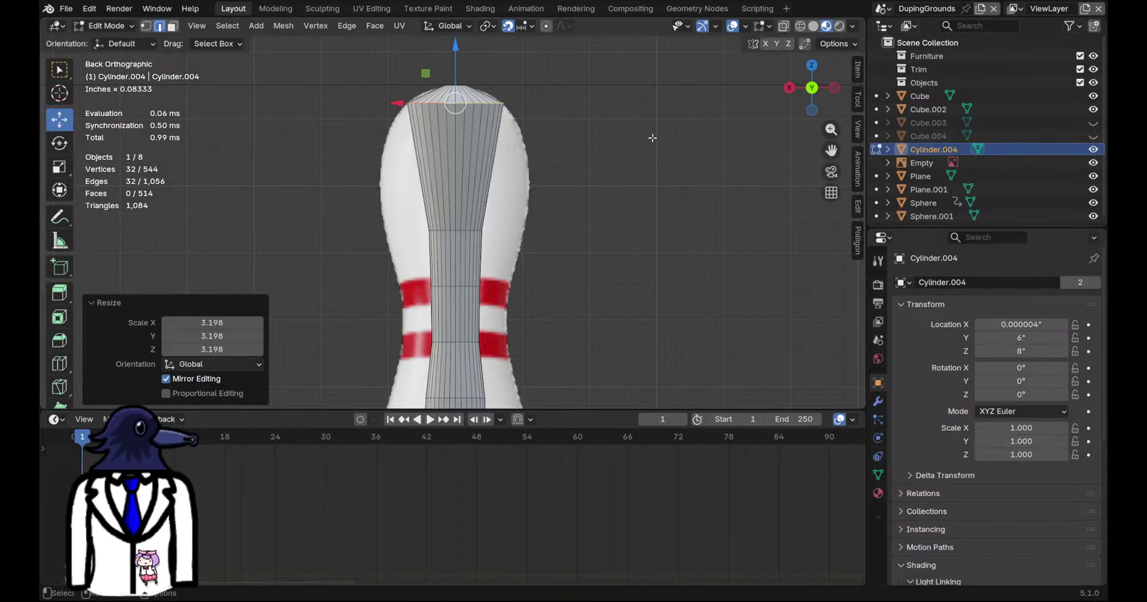
# Add one centred loop cut just below the pin's tip, scale it to 1.215, and save the file
pyautogui.hotkey('ctrl', 'r')
pyautogui.click(497, 100)
pyautogui.rightClick(508, 99)
pyautogui.press('s')
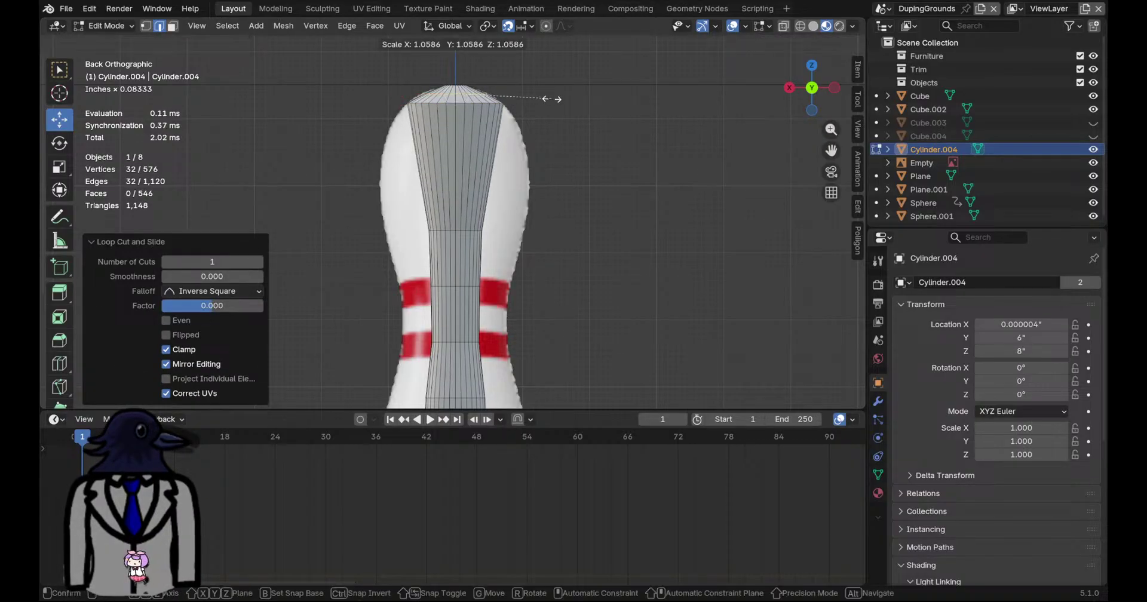
pyautogui.click(567, 99)
pyautogui.hotkey('ctrl', 's')
# Add a loop cut across the tapered head section, slide it upward, and scale it out to the reference outline
pyautogui.hotkey('ctrl', 'r')
pyautogui.click(475, 166)
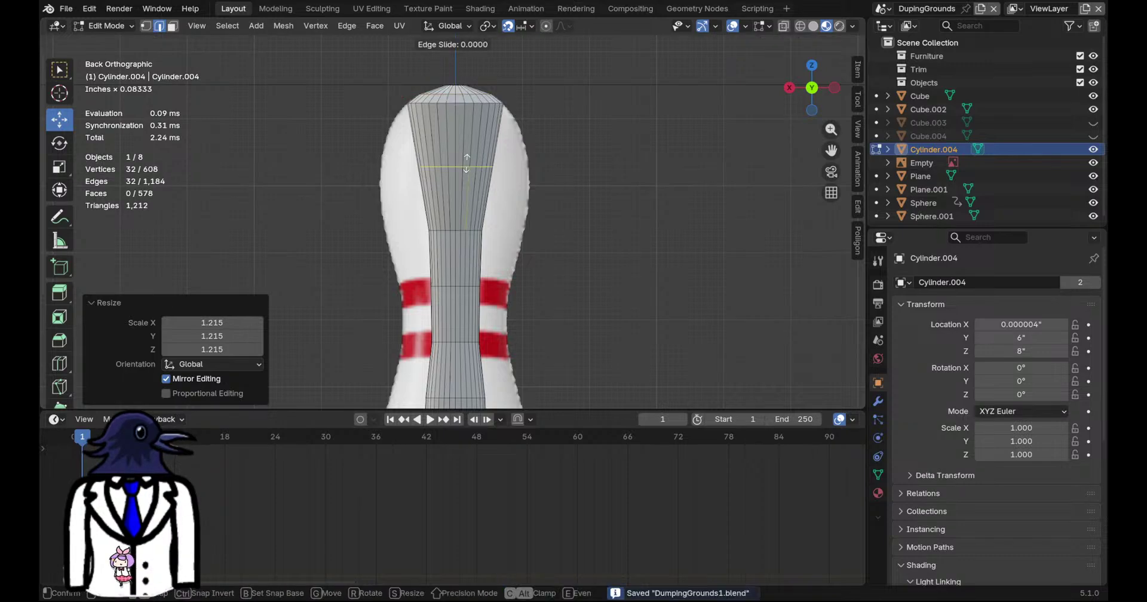
pyautogui.rightClick(487, 167)
pyautogui.press('g')
pyautogui.press('g')
pyautogui.click(545, 126)
pyautogui.press('s')
pyautogui.click(587, 123)
# Add another loop cut lower in the head taper, slide it upward, and scale it to 1.355
pyautogui.keyDown('shift'); pyautogui.moveTo(583, 176); pyautogui.dragTo(605, 109, button='middle'); pyautogui.keyUp('shift')
pyautogui.hotkey('ctrl', 'r')
pyautogui.click(475, 110)
pyautogui.rightClick(475, 110)
pyautogui.press('g')
pyautogui.press('g')
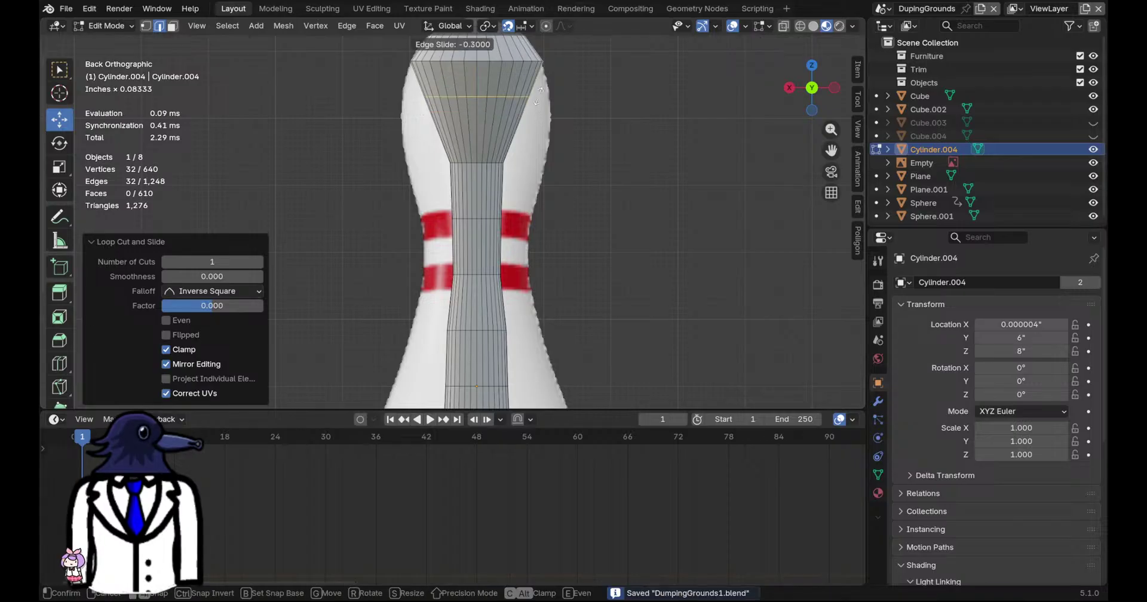
pyautogui.click(547, 95)
pyautogui.press('s')
pyautogui.click(572, 96)
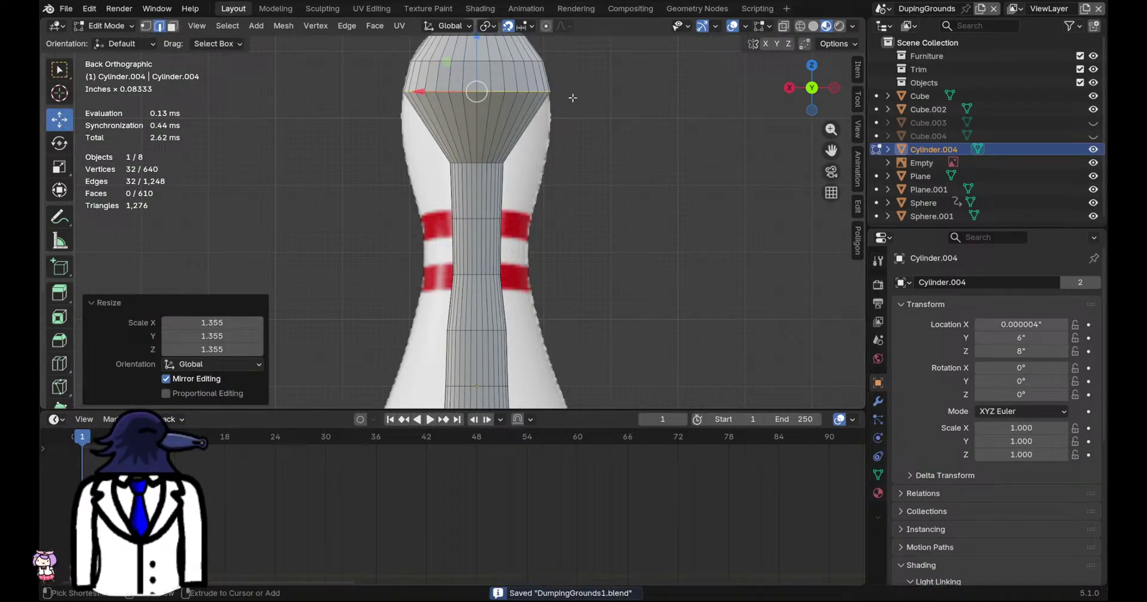
# Move the edge loop under the head up 0.41667", scale it to about 2.77, and save the file
pyautogui.scroll(-2, 549, 124)
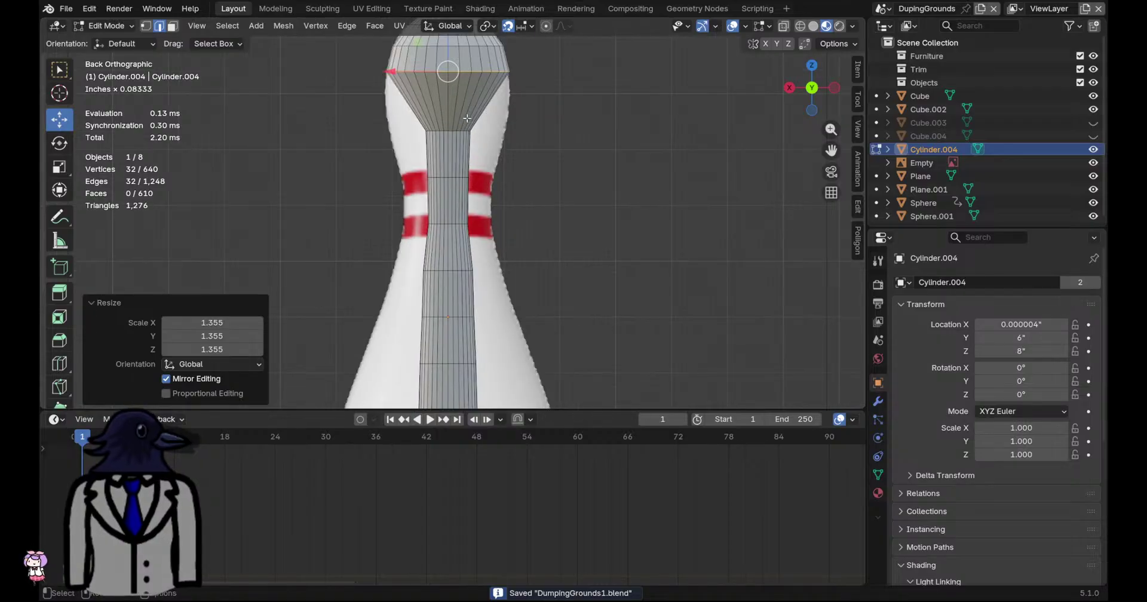
pyautogui.keyDown('alt'); pyautogui.click(445, 130); pyautogui.keyUp('alt')
pyautogui.scroll(3, 456, 157)
pyautogui.press('g')
pyautogui.click(468, 122)
pyautogui.press('s')
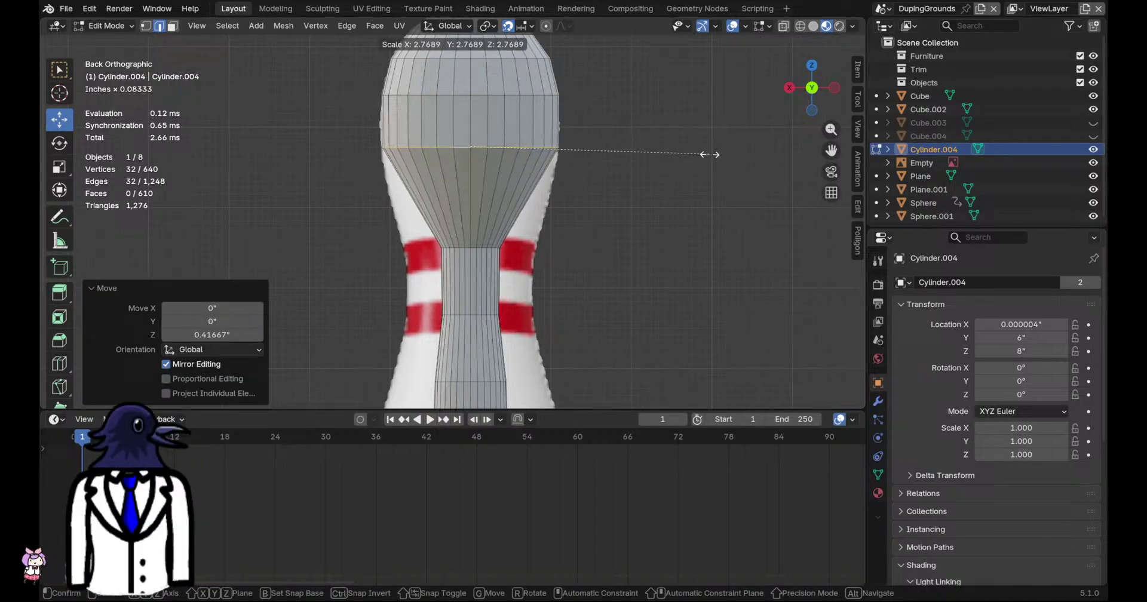
pyautogui.click(714, 154)
pyautogui.hotkey('ctrl', 's')
# Move the edge loop at the upper red stripe up 0.66667" along Z, scale it to 2.702, and save the file
pyautogui.keyDown('shift'); pyautogui.moveTo(574, 225); pyautogui.dragTo(563, 170, button='middle'); pyautogui.keyUp('shift')
pyautogui.keyDown('alt'); pyautogui.click(471, 191); pyautogui.keyUp('alt')
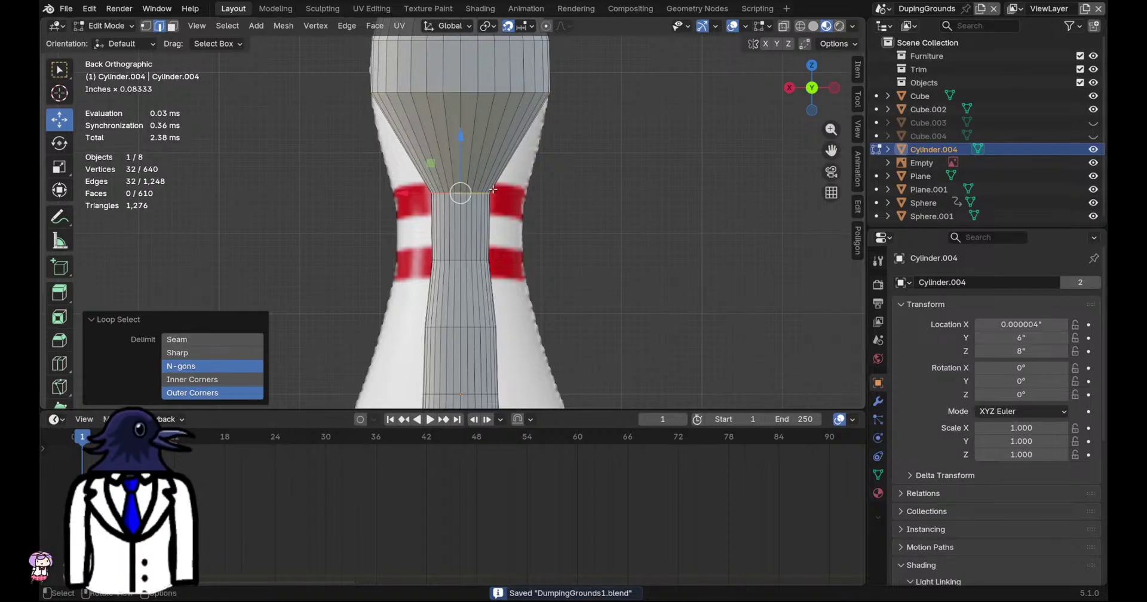
pyautogui.moveTo(442, 98); pyautogui.dragTo(469, 158)
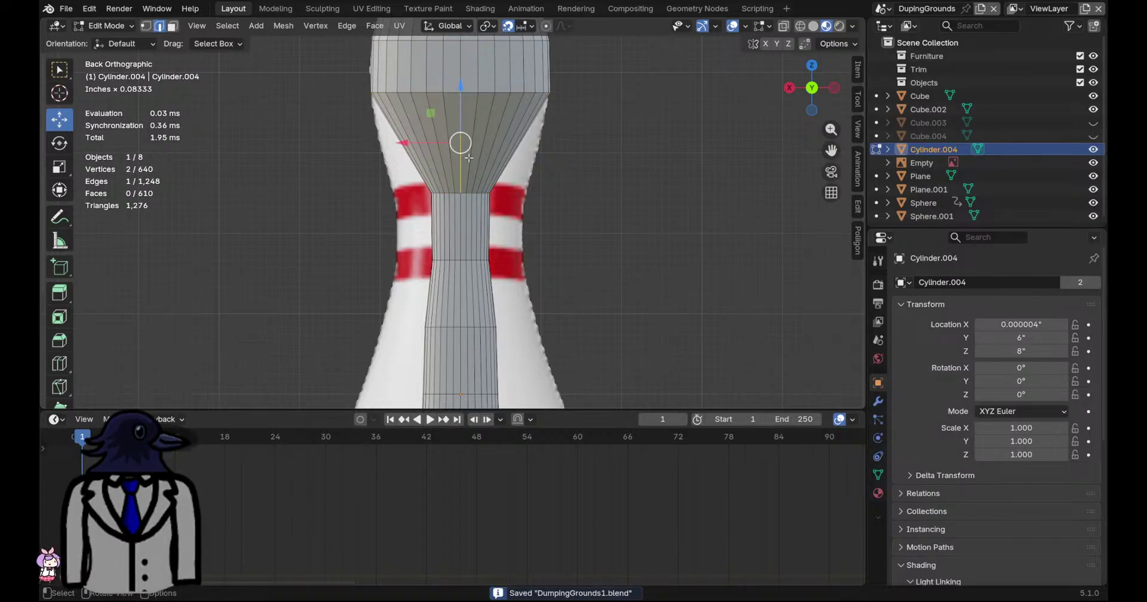
pyautogui.keyDown('alt'); pyautogui.click(461, 196); pyautogui.keyUp('alt')
pyautogui.press('g')
pyautogui.press('z')
pyautogui.click(506, 162)
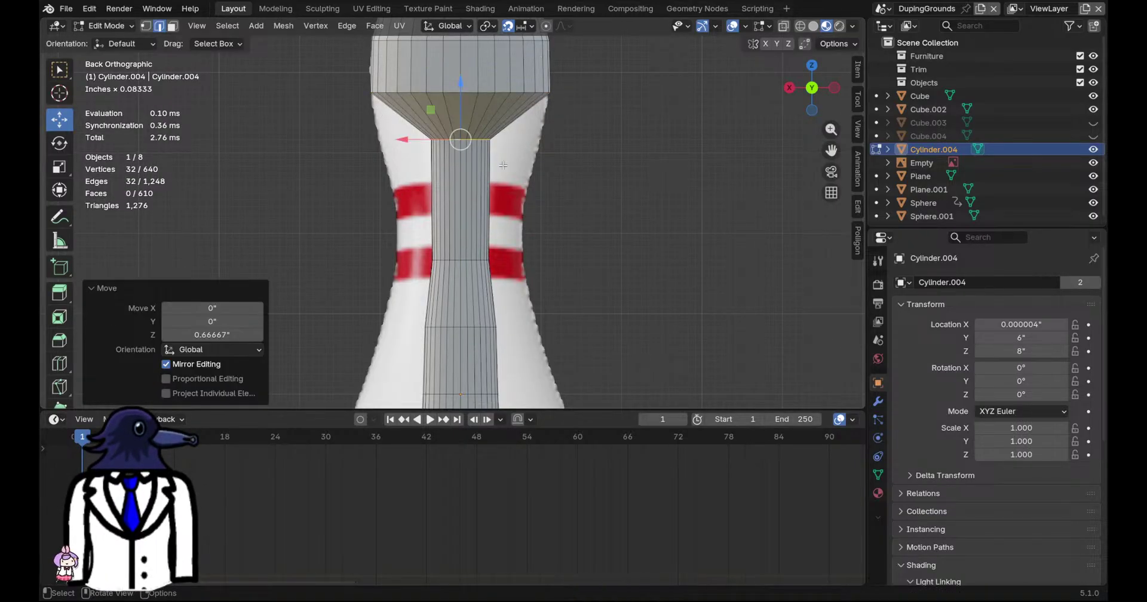
pyautogui.press('s')
pyautogui.click(593, 159)
pyautogui.hotkey('ctrl', 's')
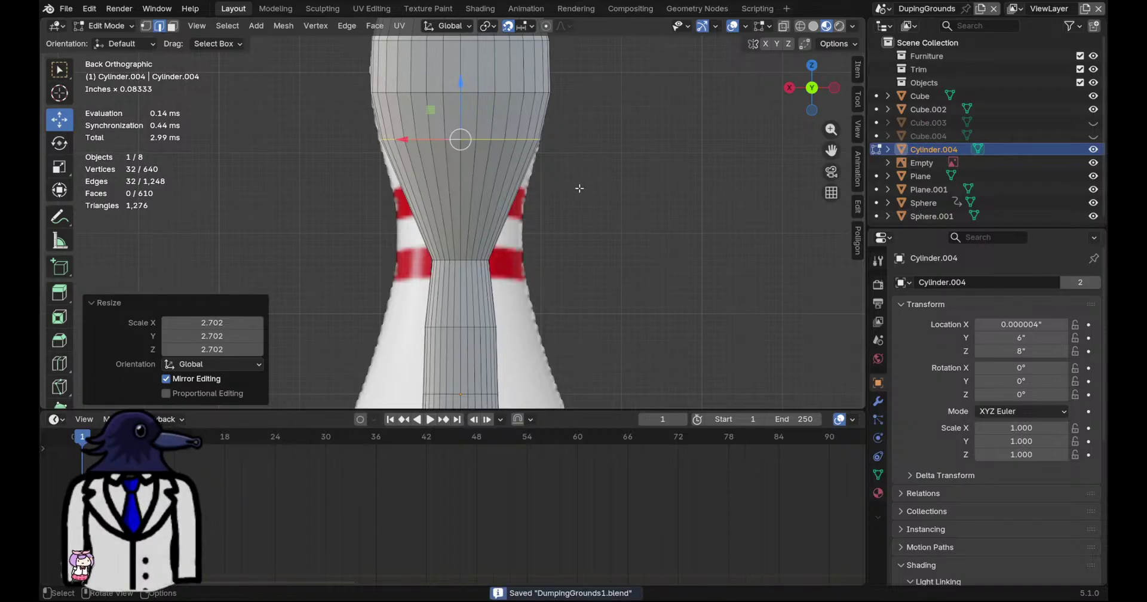
# Raise the edge loop at the lower red stripe to the upper stripe, widen it to the reference neck, and save
pyautogui.scroll(-3, 563, 164)
pyautogui.scroll(2, 542, 135)
pyautogui.keyDown('shift'); pyautogui.moveTo(536, 141); pyautogui.dragTo(528, 198, button='middle'); pyautogui.keyUp('shift')
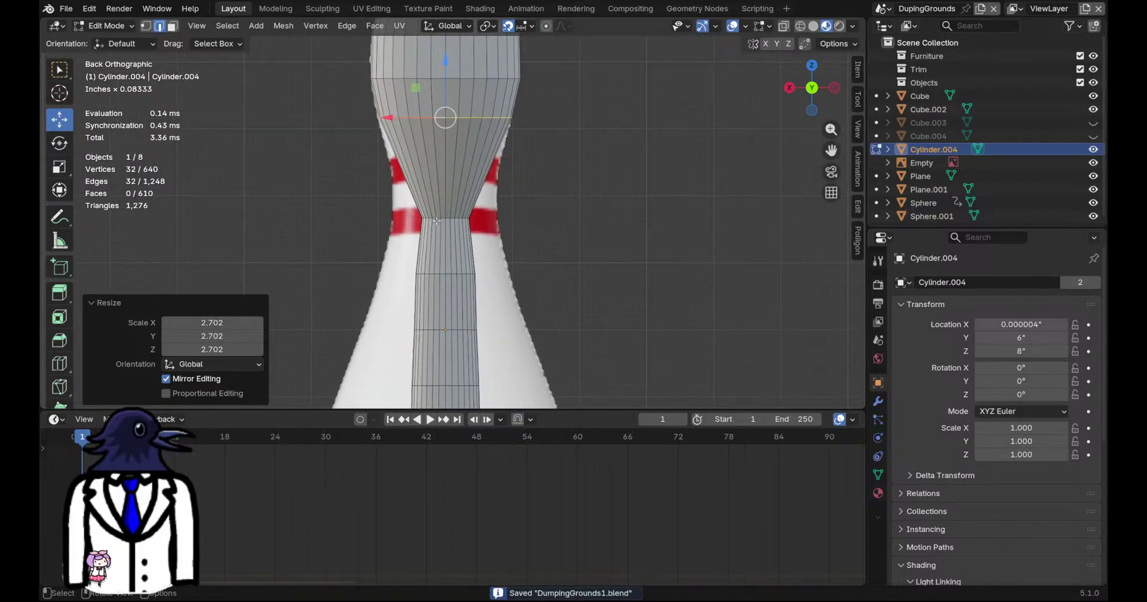
pyautogui.keyDown('alt'); pyautogui.click(454, 214); pyautogui.keyUp('alt')
pyautogui.moveTo(444, 200); pyautogui.dragTo(551, 173)
pyautogui.press('s')
pyautogui.click(691, 174)
pyautogui.hotkey('ctrl', 's')
# Add a centred loop cut just above the neck loop and scale it to about 0.98
pyautogui.hotkey('ctrl', 'r')
pyautogui.doubleClick(556, 155)
pyautogui.press('s')
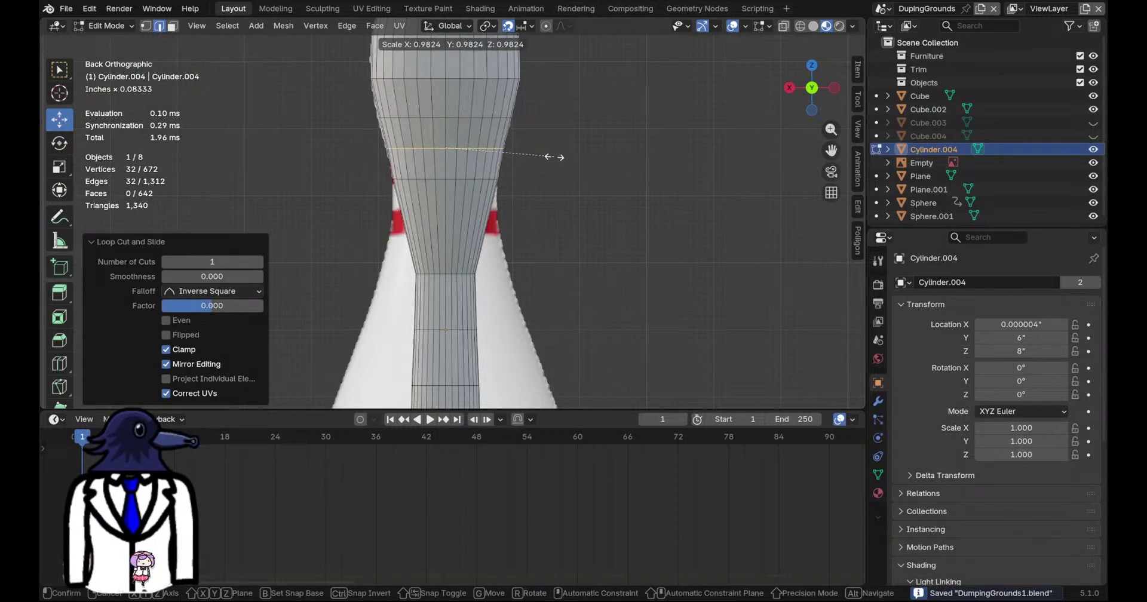
pyautogui.click(556, 157)
# Add a loop cut below the neck loop, scale it out to the reference outline, slide it upward, and save the file
pyautogui.scroll(-1, 537, 217)
pyautogui.keyDown('shift'); pyautogui.moveTo(536, 217); pyautogui.dragTo(519, 167, button='middle'); pyautogui.keyUp('shift')
pyautogui.hotkey('ctrl', 'r')
pyautogui.doubleClick(512, 177)
pyautogui.press('s')
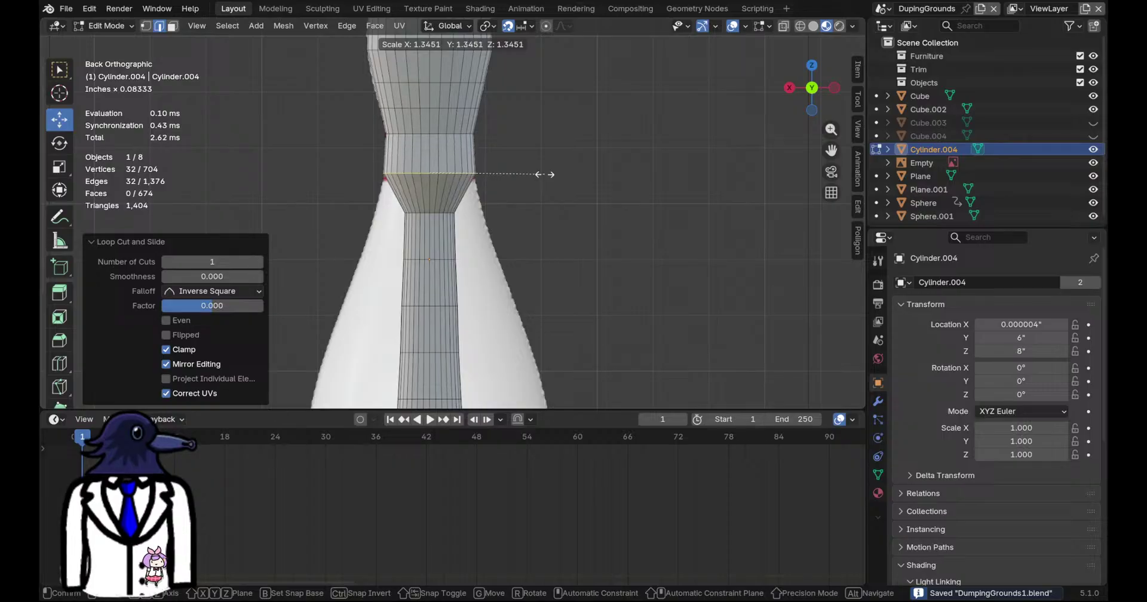
pyautogui.click(534, 172)
pyautogui.press('g')
pyautogui.press('g')
pyautogui.click(507, 154)
pyautogui.hotkey('ctrl', 's')
# Slide the edge loop below the neck upward by a factor of 0.6 and scale it to about 1.31
pyautogui.keyDown('alt'); pyautogui.click(427, 213); pyautogui.keyUp('alt')
pyautogui.keyDown('shift'); pyautogui.moveTo(518, 195); pyautogui.dragTo(526, 149, button='middle'); pyautogui.keyUp('shift')
pyautogui.press('g')
pyautogui.press('g')
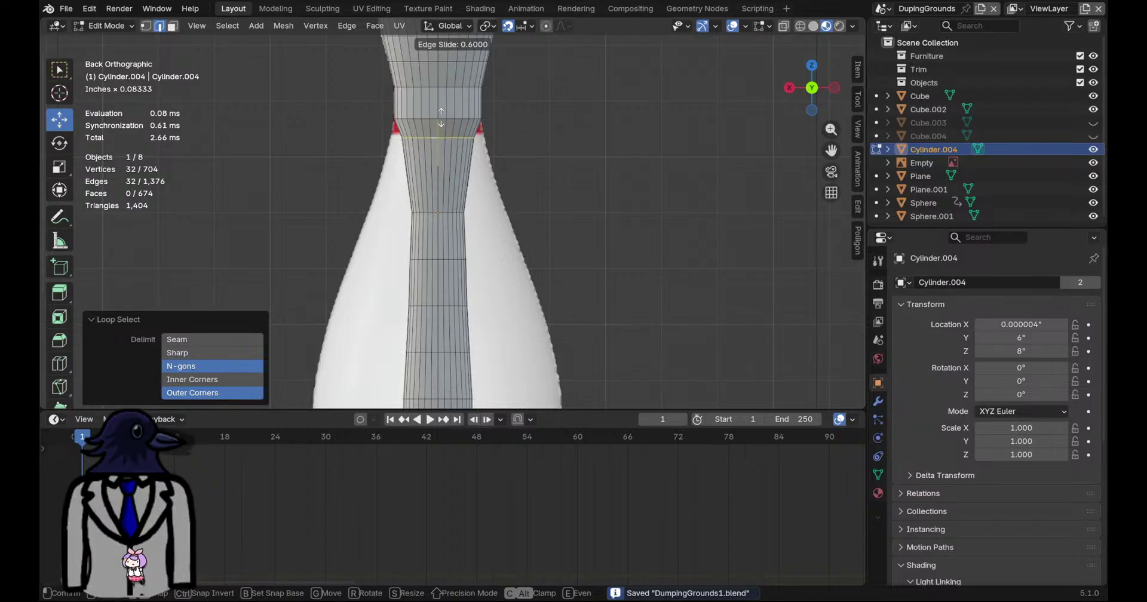
pyautogui.click(440, 118)
pyautogui.press('s')
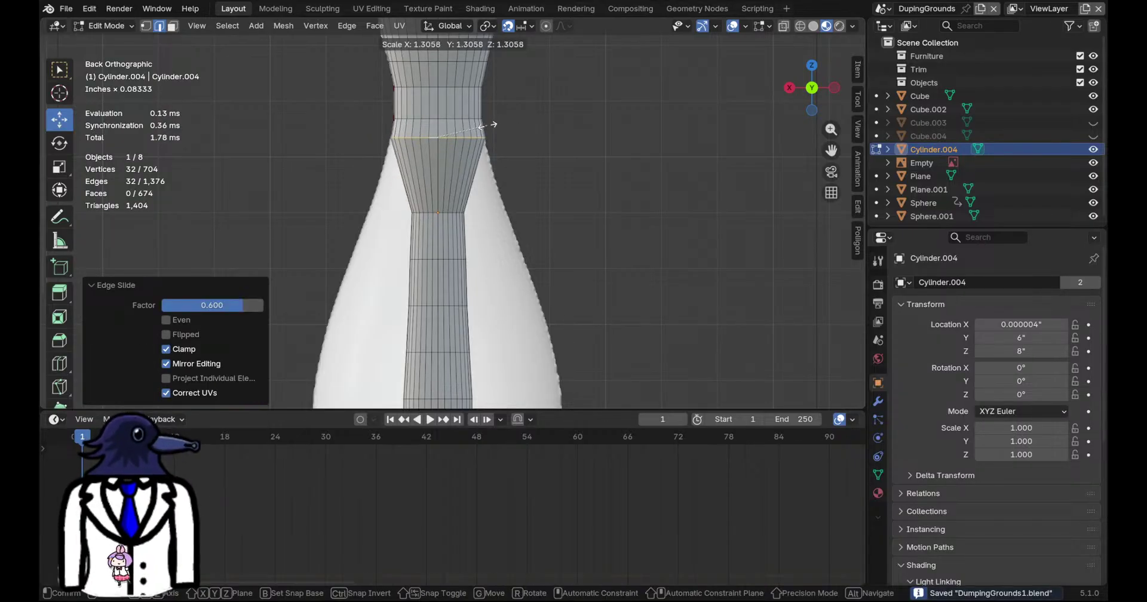
# Add an edge loop midway along the taper below the pin's neck, scale it by about 1.605 to meet the outline, and save
pyautogui.click(493, 125)
pyautogui.keyDown('shift'); pyautogui.moveTo(470, 197); pyautogui.dragTo(461, 176, button='middle'); pyautogui.keyUp('shift')
pyautogui.press('e')
pyautogui.click(434, 179)
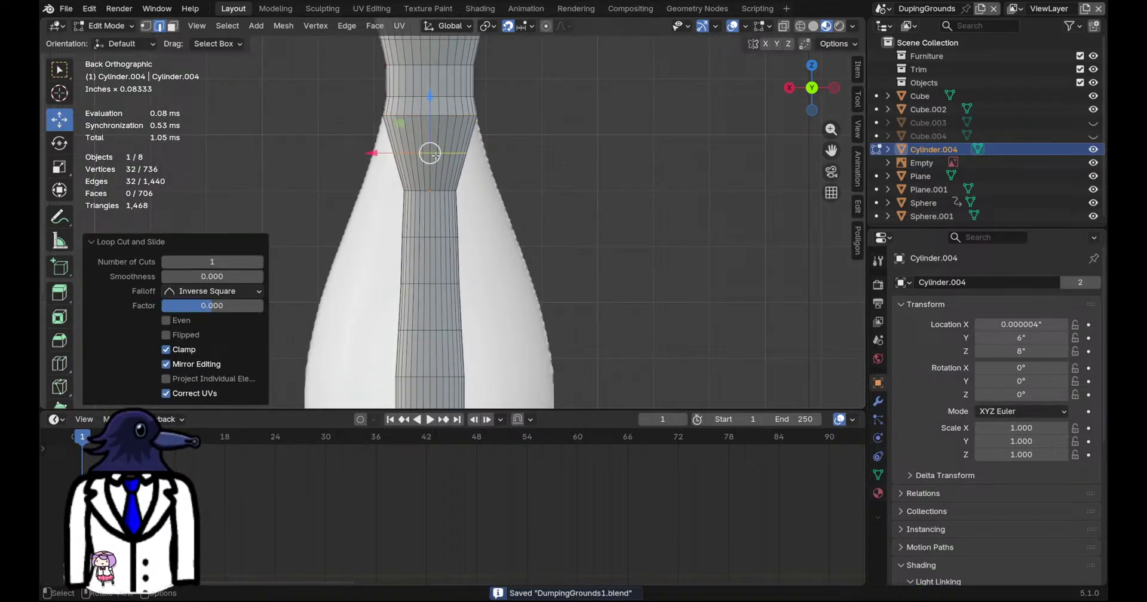
pyautogui.press('s')
pyautogui.click(528, 155)
pyautogui.hotkey('ctrl', 's')
pyautogui.keyDown('shift'); pyautogui.moveTo(527, 198); pyautogui.dragTo(522, 131, button='middle'); pyautogui.keyUp('shift')
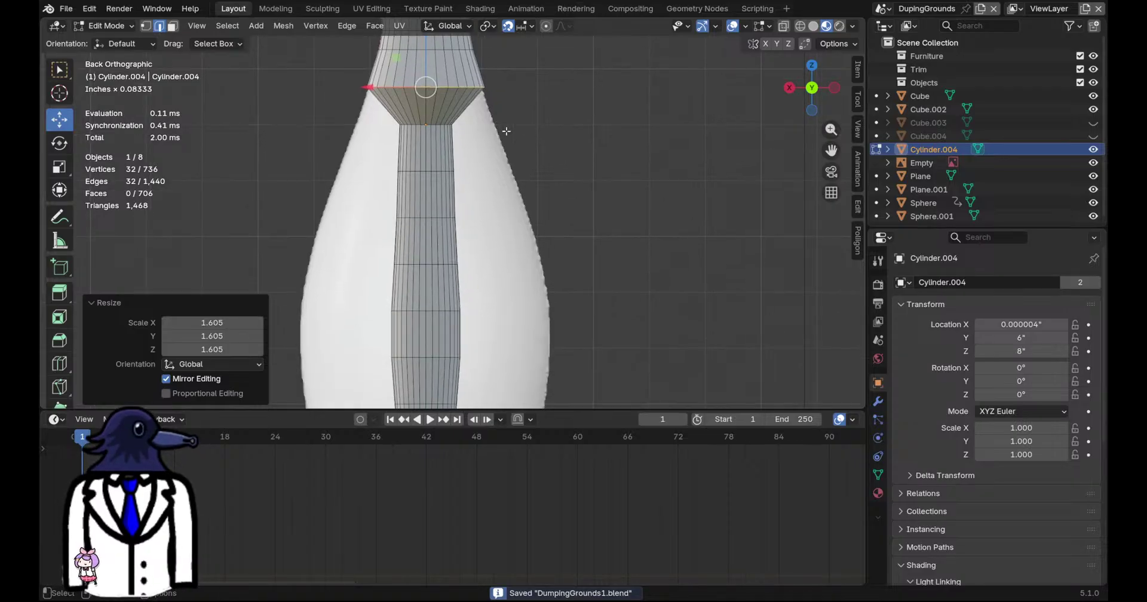
# Scale the edge loop at the upper end of the narrow column by about 2.746 to match the outline, and save
pyautogui.scroll(1, 440, 122)
pyautogui.keyDown('shift'); pyautogui.moveTo(435, 120); pyautogui.dragTo(445, 163, button='middle'); pyautogui.keyUp('shift')
pyautogui.keyDown('alt'); pyautogui.click(440, 153); pyautogui.keyUp('alt')
pyautogui.press('s')
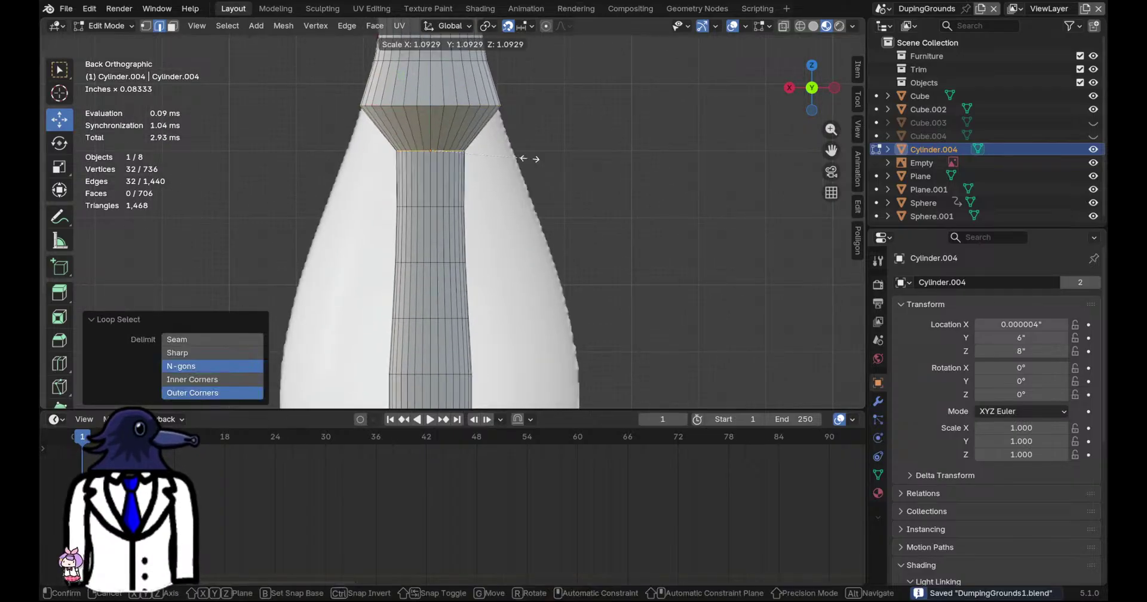
pyautogui.click(667, 163)
pyautogui.hotkey('ctrl', 's')
# Scale the next edge loop down the pin's body by about 3.128 to meet the outline
pyautogui.scroll(-3, 537, 154)
pyautogui.press('z')
pyautogui.click(534, 235)
pyautogui.keyDown('shift'); pyautogui.moveTo(441, 204); pyautogui.dragTo(455, 124, button='middle'); pyautogui.keyUp('shift')
pyautogui.scroll(2, 455, 123)
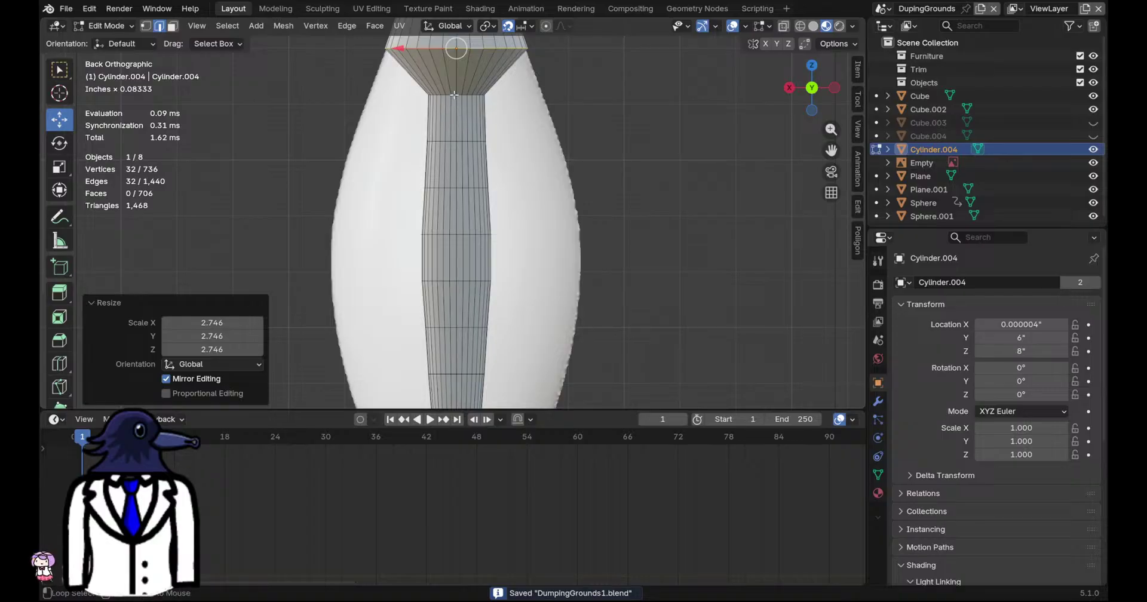
pyautogui.keyDown('alt'); pyautogui.click(454, 95); pyautogui.keyUp('alt')
pyautogui.press('s')
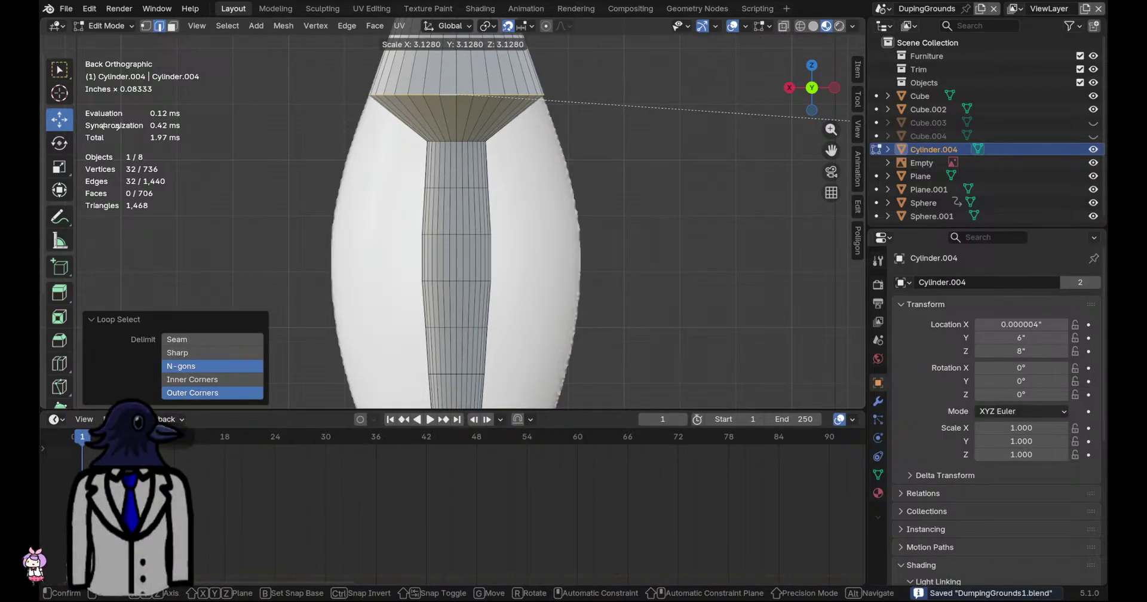
pyautogui.click(859, 120)
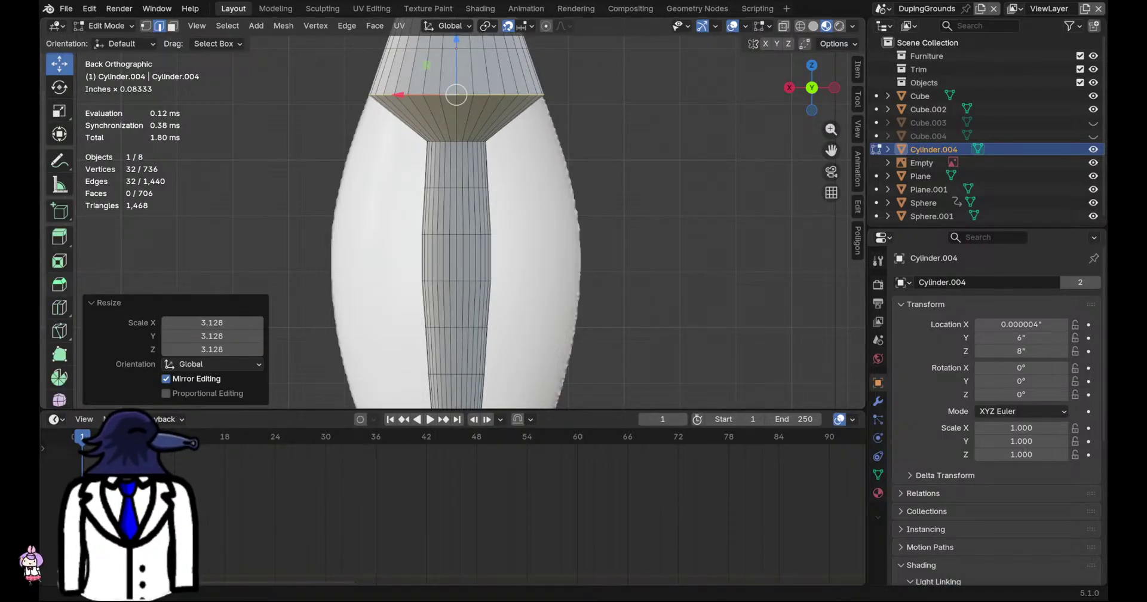
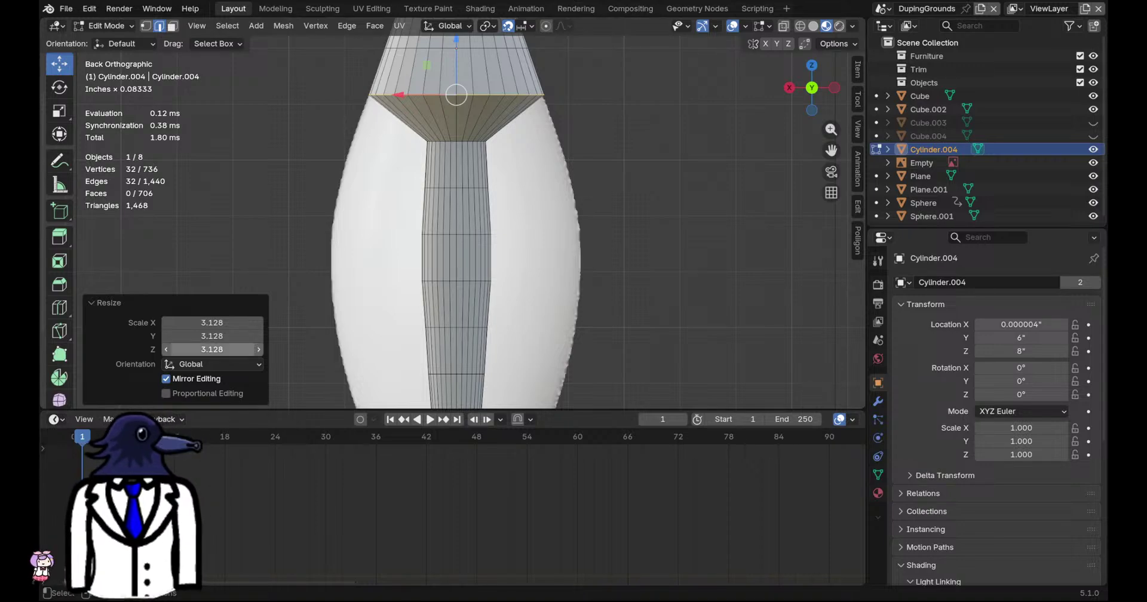
# From the back orthographic view, scale the next lower edge loop by about 3.527 to fit the outline, and save
pyautogui.moveTo(495, 296); pyautogui.dragTo(495, 262, button='middle')
pyautogui.click(810, 89)
pyautogui.click(830, 91)
pyautogui.click(831, 91)
pyautogui.scroll(3, 499, 155)
pyautogui.keyDown('alt'); pyautogui.click(460, 171); pyautogui.keyUp('alt')
pyautogui.scroll(-3, 528, 165)
pyautogui.press('s')
pyautogui.rightClick(656, 156)
pyautogui.scroll(-3, 457, 144)
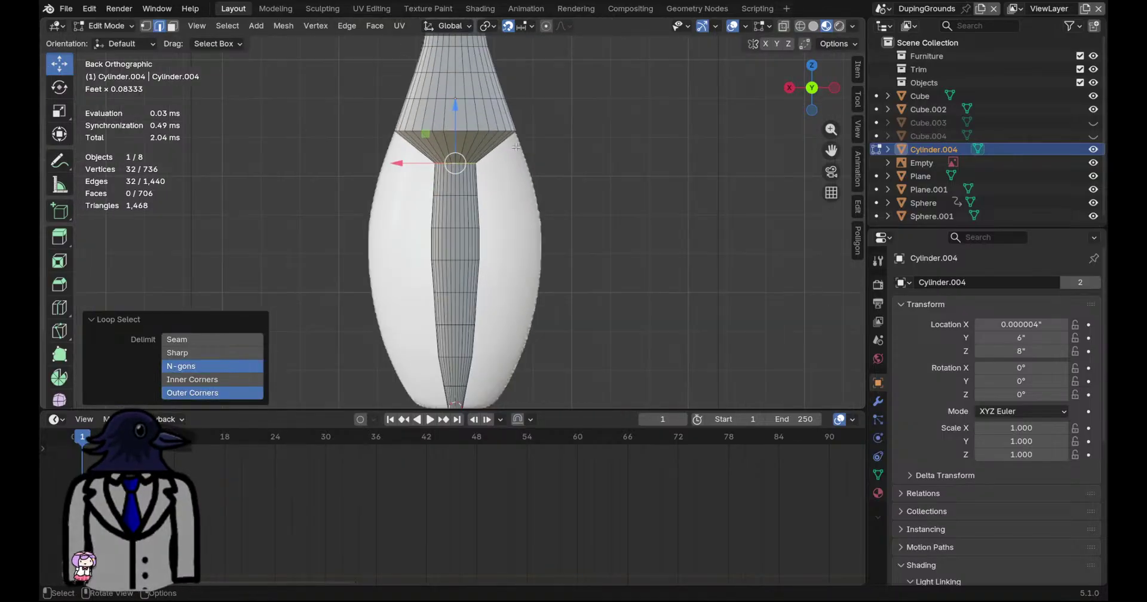
pyautogui.press('s')
pyautogui.click(687, 148)
pyautogui.hotkey('ctrl', 's')
# Widen the next two edge loops at the pin's belly to the outline, scaling the upper one by about 3.742, and save
pyautogui.keyDown('shift'); pyautogui.moveTo(498, 219); pyautogui.dragTo(511, 164, button='middle'); pyautogui.keyUp('shift')
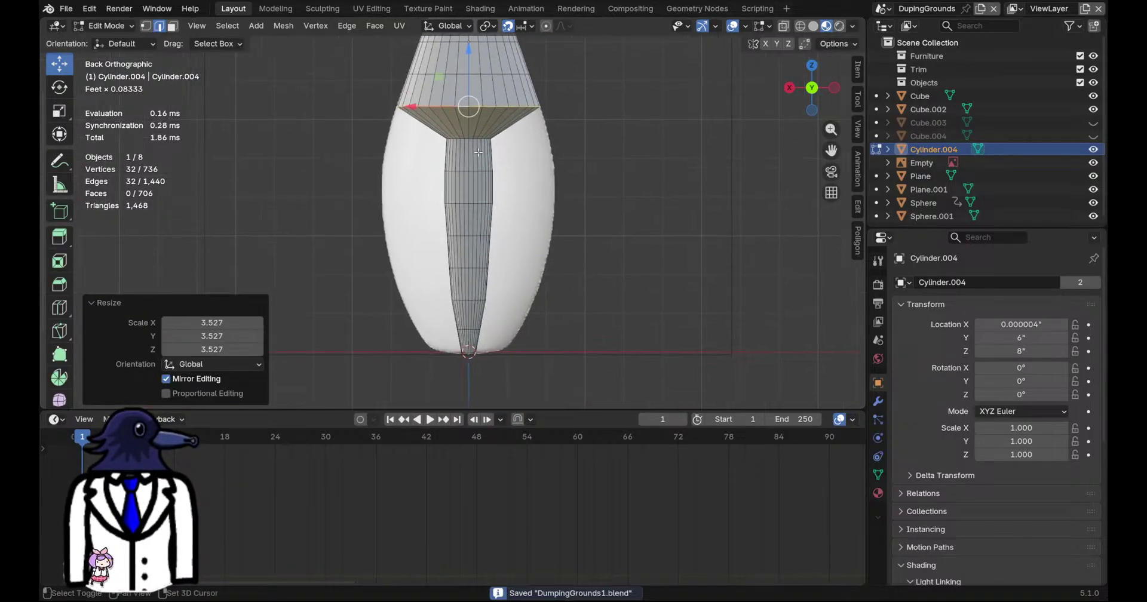
pyautogui.press('s')
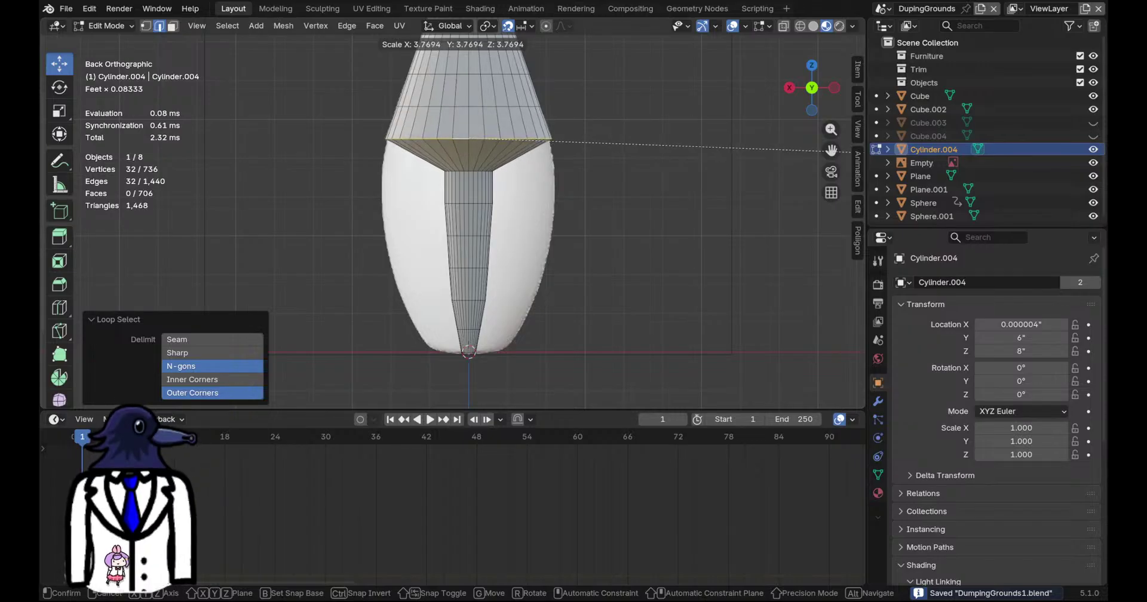
pyautogui.click(832, 171)
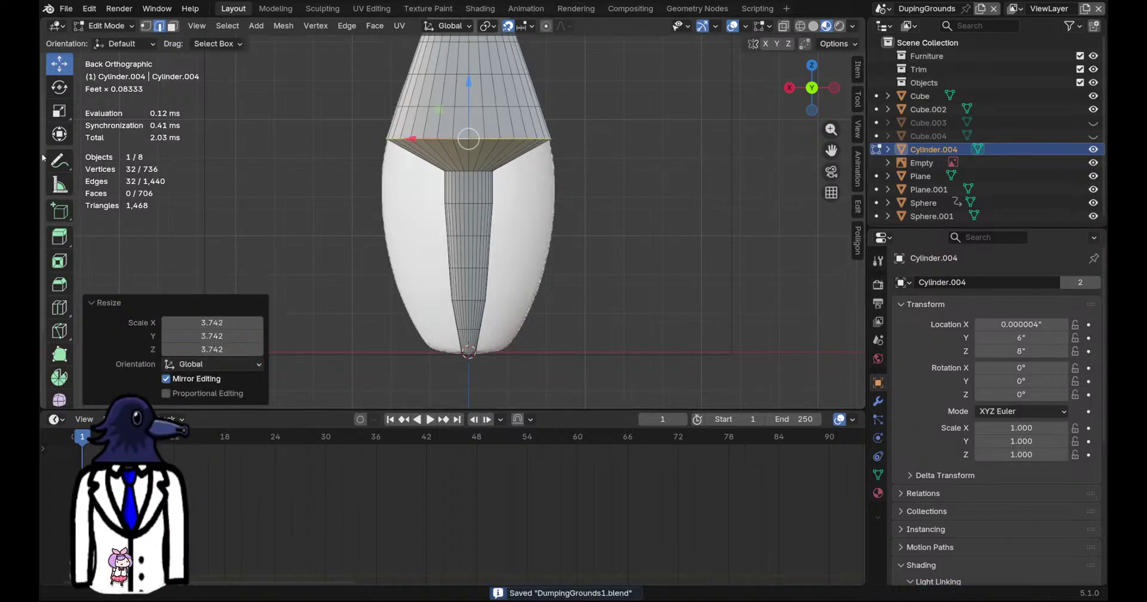
pyautogui.keyDown('alt'); pyautogui.click(465, 172); pyautogui.keyUp('alt')
pyautogui.keyDown('shift'); pyautogui.moveTo(466, 172); pyautogui.dragTo(467, 140, button='middle'); pyautogui.keyUp('shift')
pyautogui.press('s')
pyautogui.click(766, 174)
pyautogui.hotkey('ctrl', 's')
# Scale the next two edge loops below the belly to the outline, by about 3.622 and 3.848
pyautogui.keyDown('alt'); pyautogui.click(469, 172); pyautogui.keyUp('alt')
pyautogui.press('s')
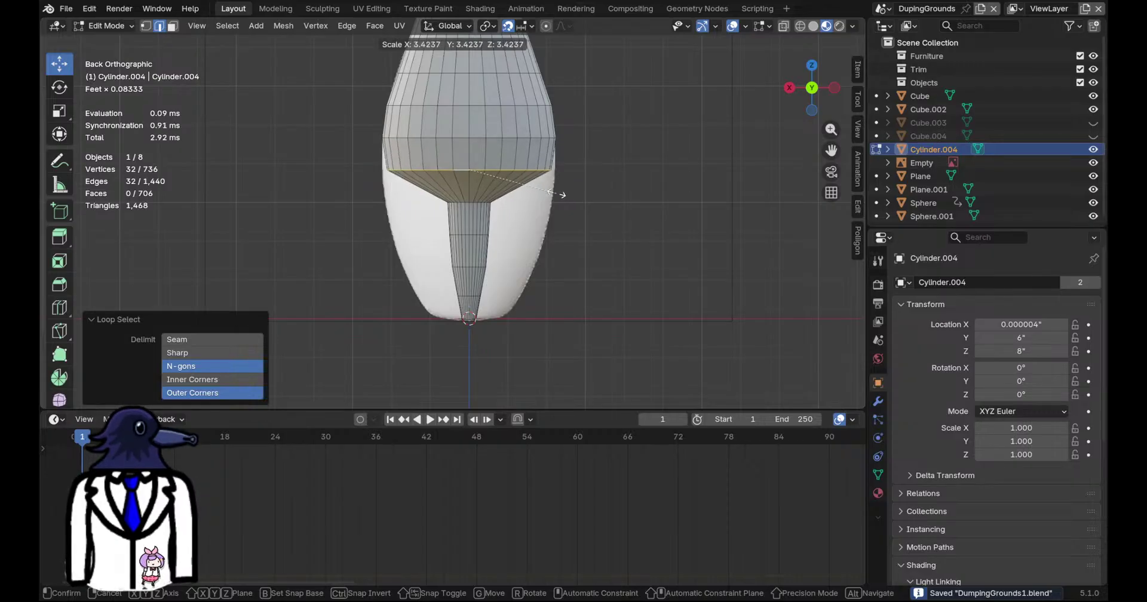
pyautogui.click(563, 193)
pyautogui.keyDown('shift'); pyautogui.moveTo(555, 215); pyautogui.dragTo(565, 160, button='middle'); pyautogui.keyUp('shift')
pyautogui.scroll(2, 561, 158)
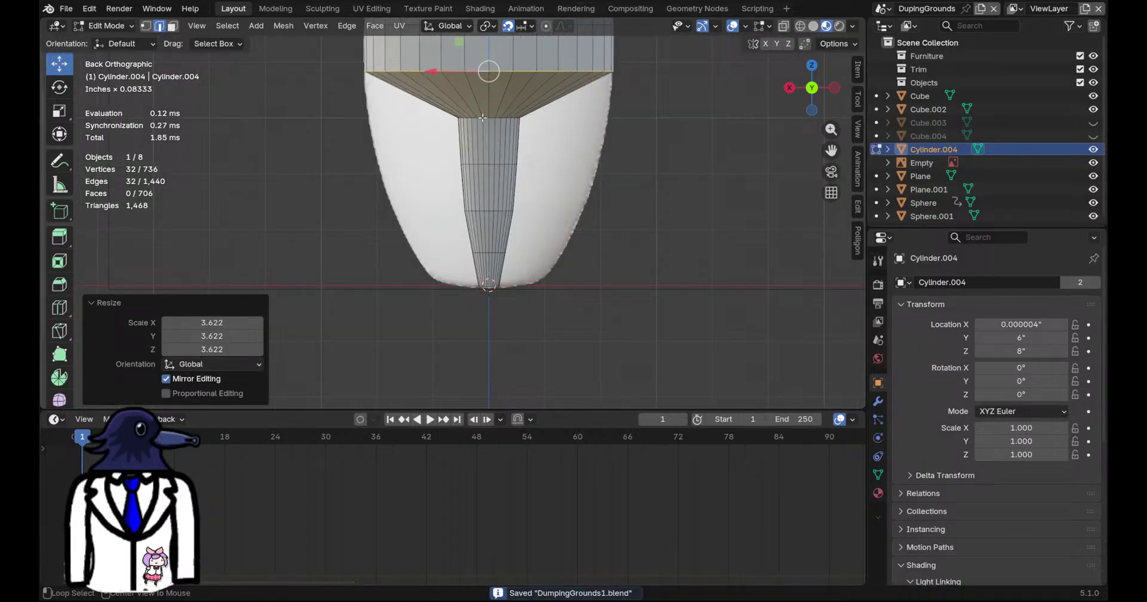
pyautogui.keyDown('alt'); pyautogui.click(486, 119); pyautogui.keyUp('alt')
pyautogui.press('s')
pyautogui.click(642, 161)
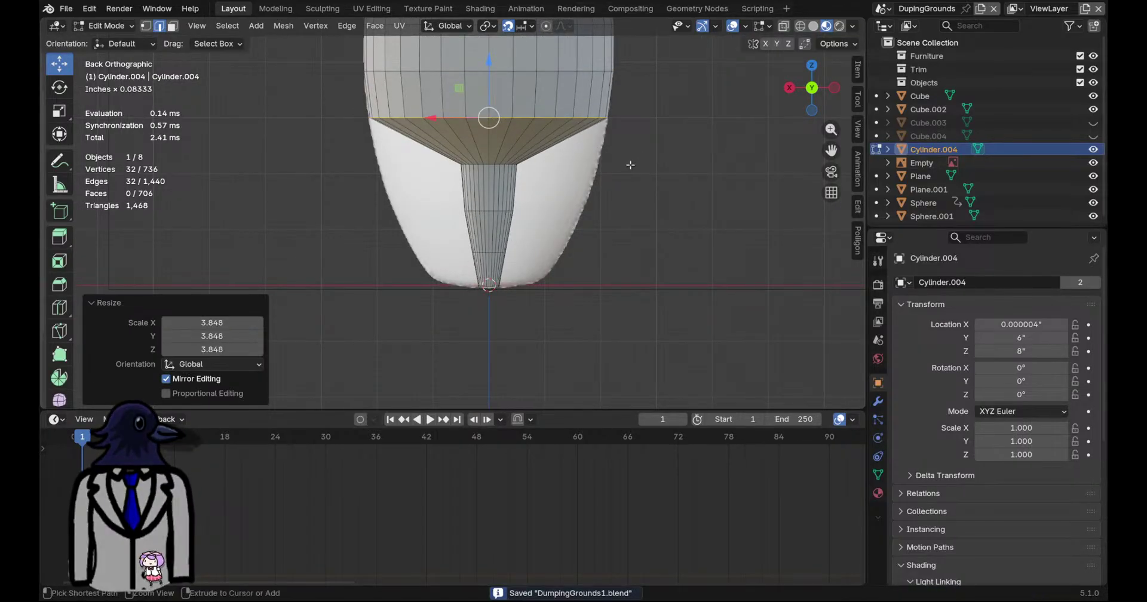
# Scale the following two edge loops toward the base by about 3.861 and 3.829 to follow the narrowing outline
pyautogui.keyDown('alt'); pyautogui.click(489, 166); pyautogui.keyUp('alt')
pyautogui.press('s')
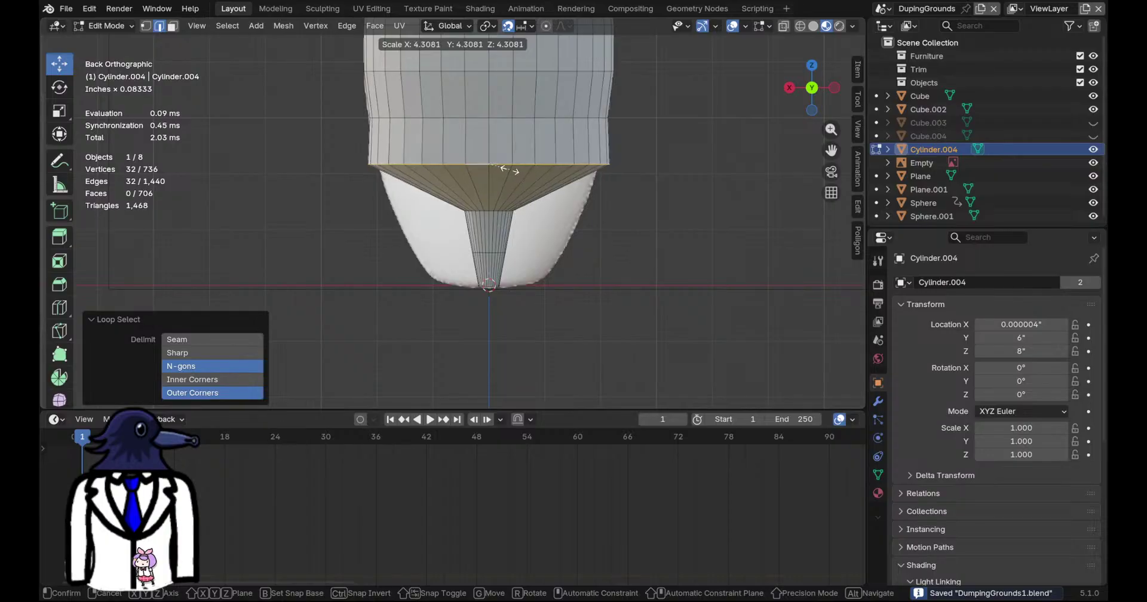
pyautogui.click(501, 182)
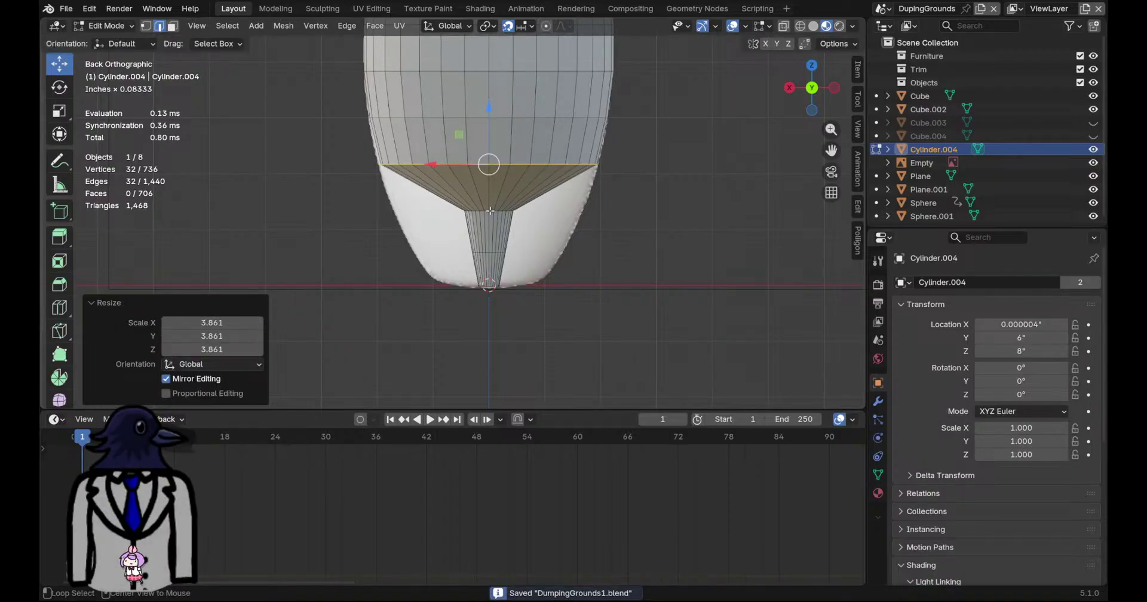
pyautogui.keyDown('alt'); pyautogui.click(489, 210); pyautogui.keyUp('alt')
pyautogui.press('s')
pyautogui.click(567, 235)
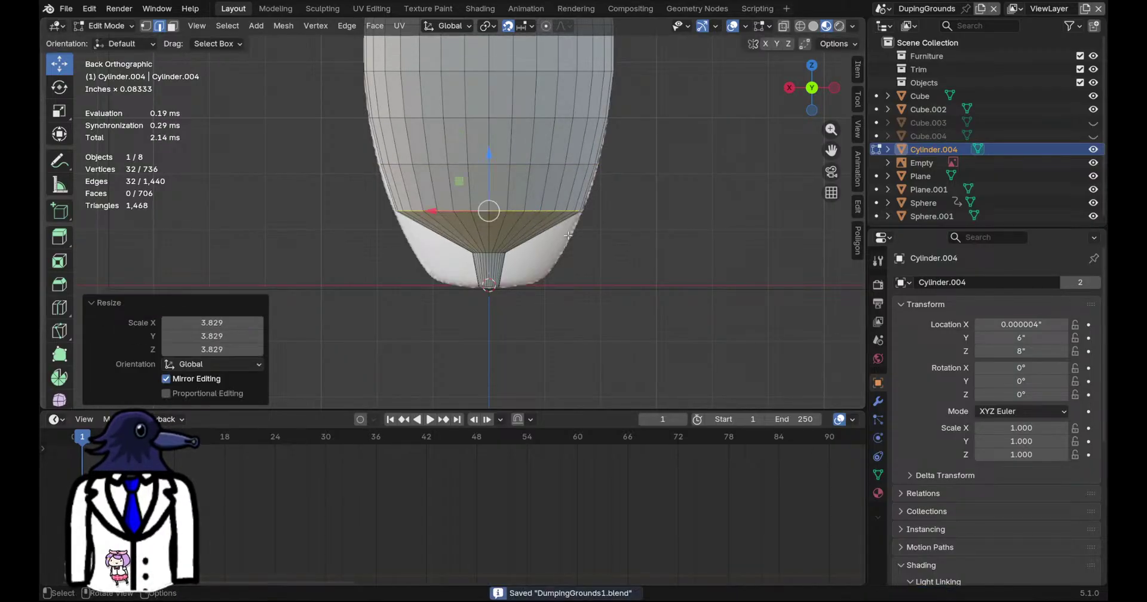
# Scale the lowest edge loop above the pin's base by about 4.461 to meet the outline
pyautogui.keyDown('shift'); pyautogui.moveTo(495, 271); pyautogui.dragTo(427, 242, button='middle'); pyautogui.keyUp('shift')
pyautogui.keyDown('alt'); pyautogui.click(414, 224); pyautogui.keyUp('alt')
pyautogui.press('s')
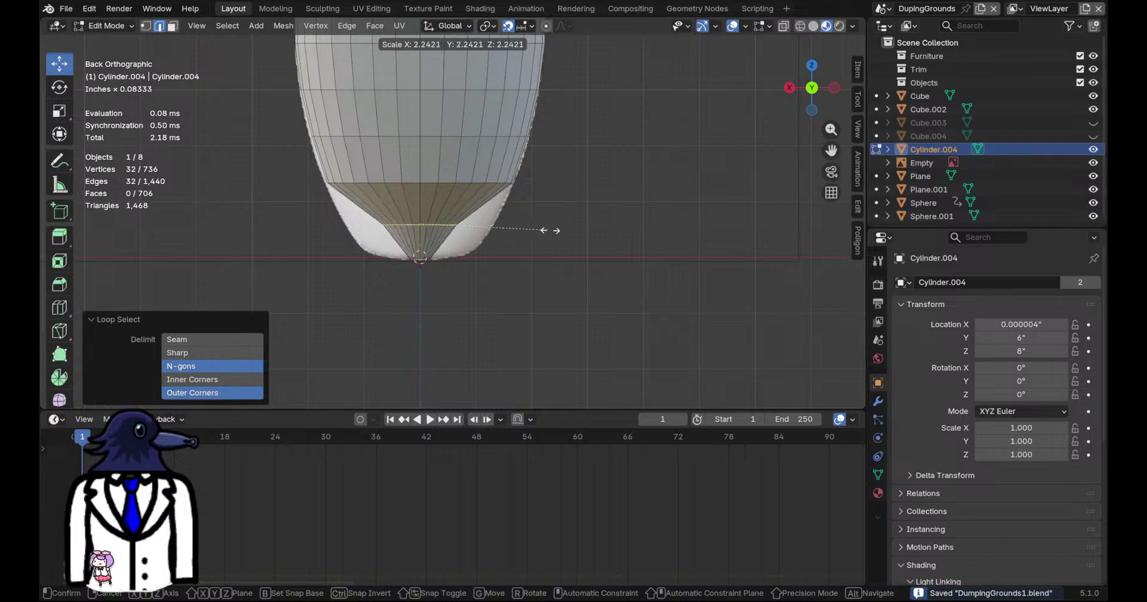
pyautogui.click(675, 227)
# Add a centered edge loop between the lowest loop and the base point, and scale it outward to the outline
pyautogui.scroll(2, 472, 212)
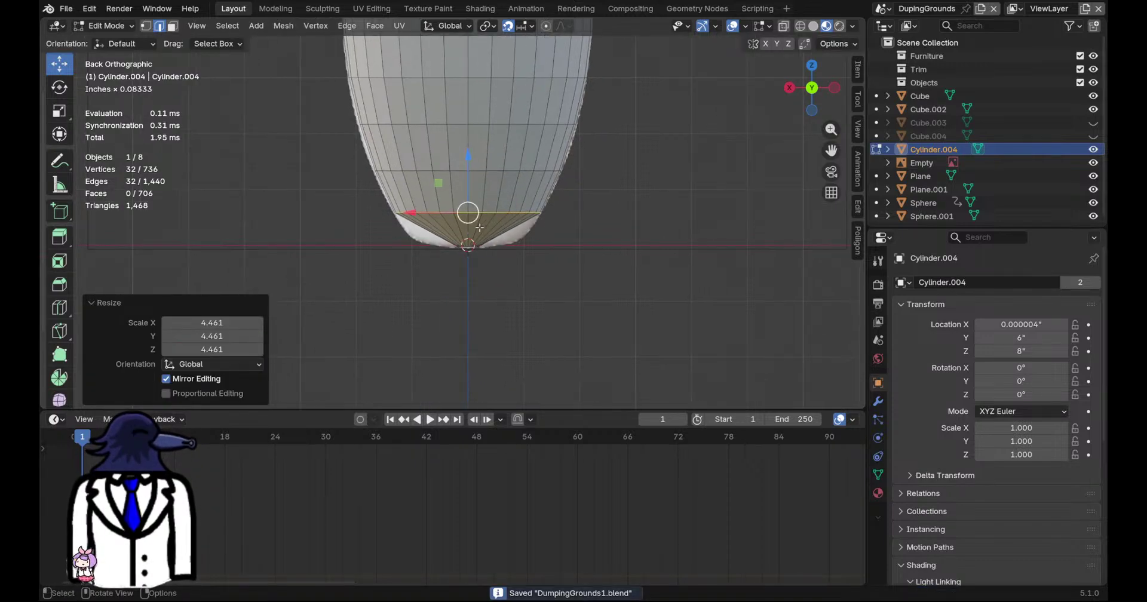
pyautogui.hotkey('ctrl', 'r')
pyautogui.click(525, 249)
pyautogui.rightClick(526, 250)
pyautogui.press('s')
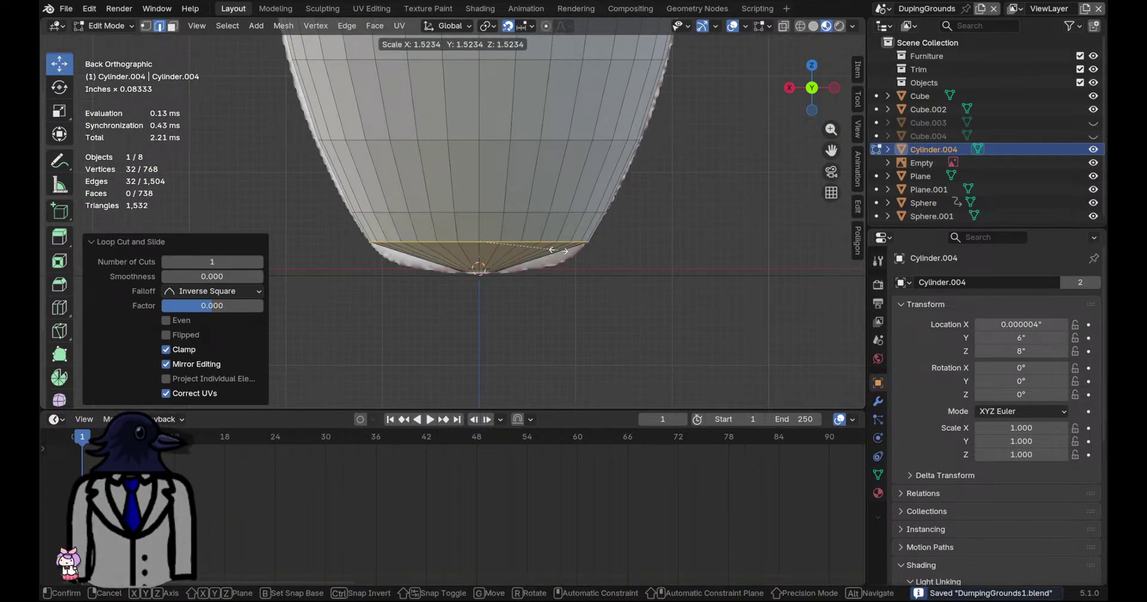
pyautogui.click(504, 257)
# Add another edge loop near the base, scale it outward to the outline, and move it down about 0.043 inches along Z
pyautogui.hotkey('ctrl', 'r')
pyautogui.click(503, 257)
pyautogui.rightClick(503, 258)
pyautogui.press('s')
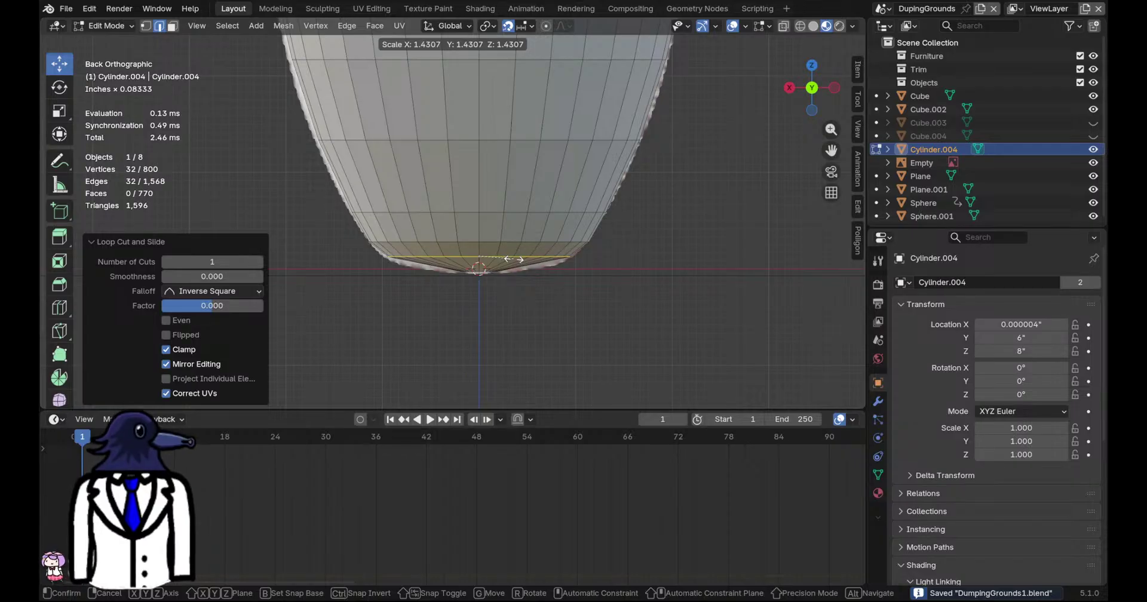
pyautogui.click(514, 259)
pyautogui.press('g')
pyautogui.press('z')
pyautogui.click(510, 279)
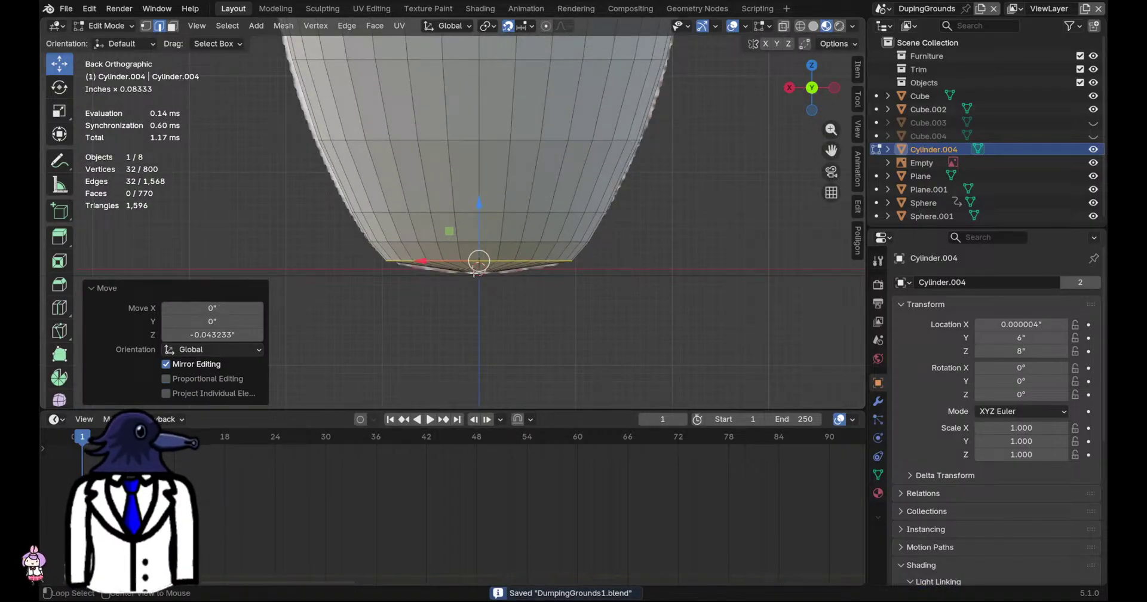
# Add a final edge loop in the underside of the base, scale it by about 1.278, and save
pyautogui.keyDown('alt'); pyautogui.click(492, 274); pyautogui.keyUp('alt')
pyautogui.keyDown('alt'); pyautogui.click(473, 270); pyautogui.keyUp('alt')
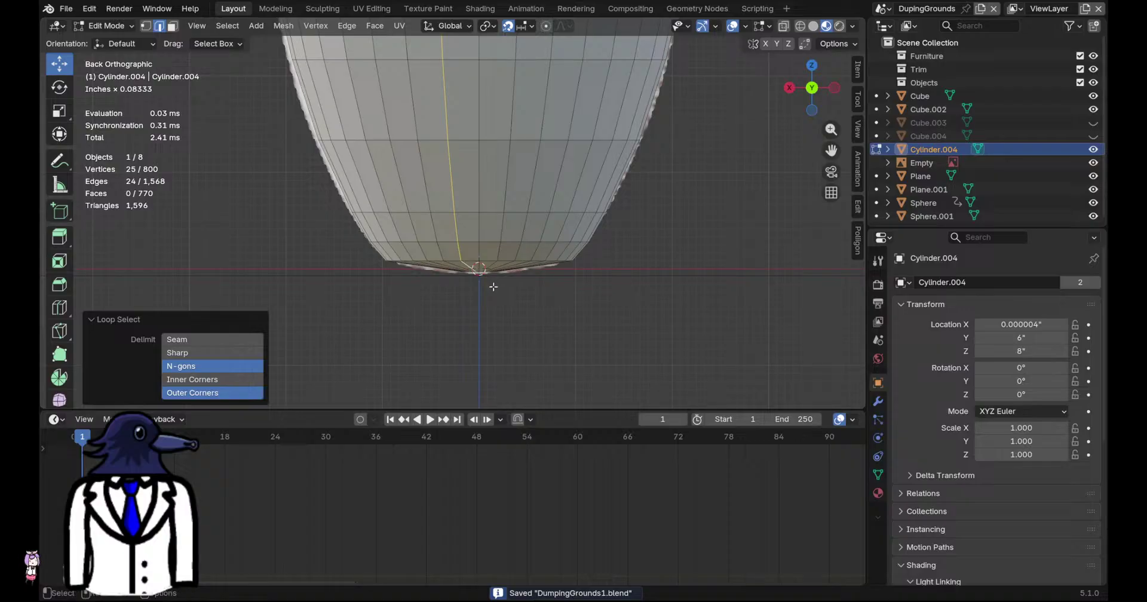
pyautogui.hotkey('ctrl', 'r')
pyautogui.click(479, 269)
pyautogui.rightClick(481, 266)
pyautogui.press('s')
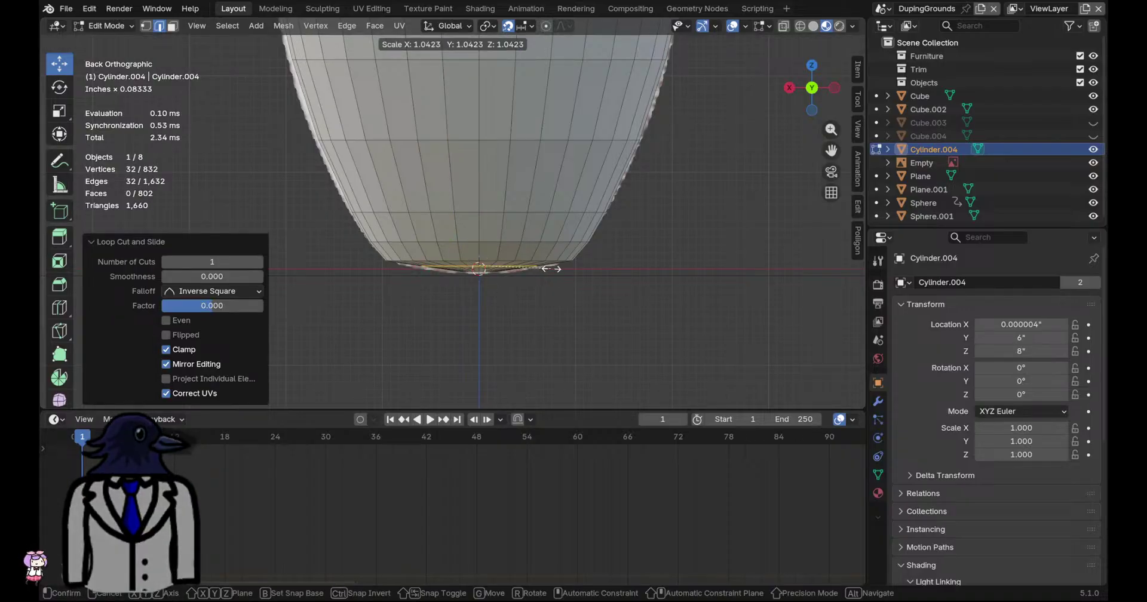
pyautogui.click(566, 269)
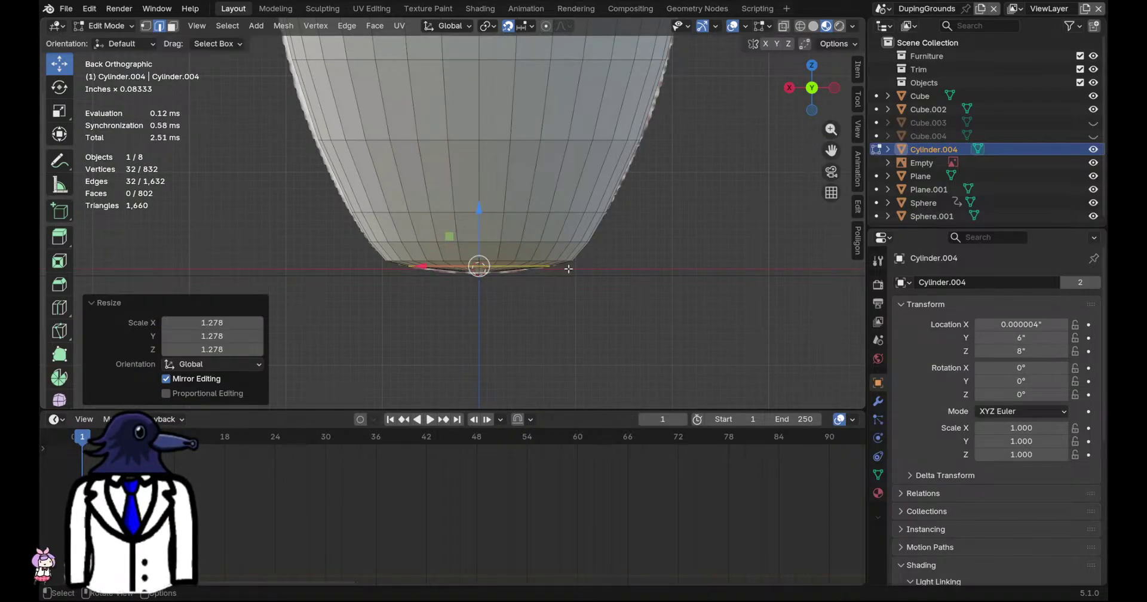
pyautogui.hotkey('ctrl', 's')
# Leave Edit Mode, delete the reference image Empty, and save the file
pyautogui.click(581, 274)
pyautogui.moveTo(582, 274); pyautogui.dragTo(699, 269, button='middle')
pyautogui.hotkey('ctrl', 's')
pyautogui.click(564, 260)
pyautogui.scroll(-5, 563, 265)
pyautogui.press('Tab')
pyautogui.click(396, 220)
pyautogui.moveTo(394, 221); pyautogui.dragTo(472, 198, button='middle')
pyautogui.press('x')
pyautogui.click(512, 205)
pyautogui.hotkey('ctrl', 's')
# Select the bowling pin and apply Shade Smooth
pyautogui.click(463, 174)
pyautogui.rightClick(463, 175)
pyautogui.click(463, 174)
pyautogui.scroll(2, 472, 199)
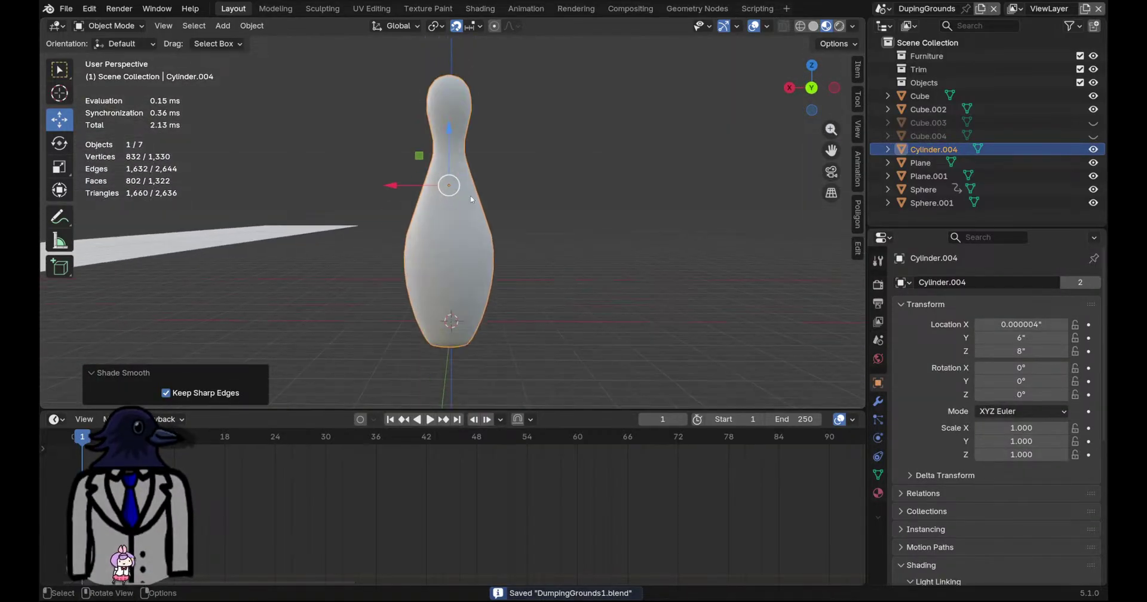
pyautogui.click(439, 9)
pyautogui.scroll(-5, 427, 228)
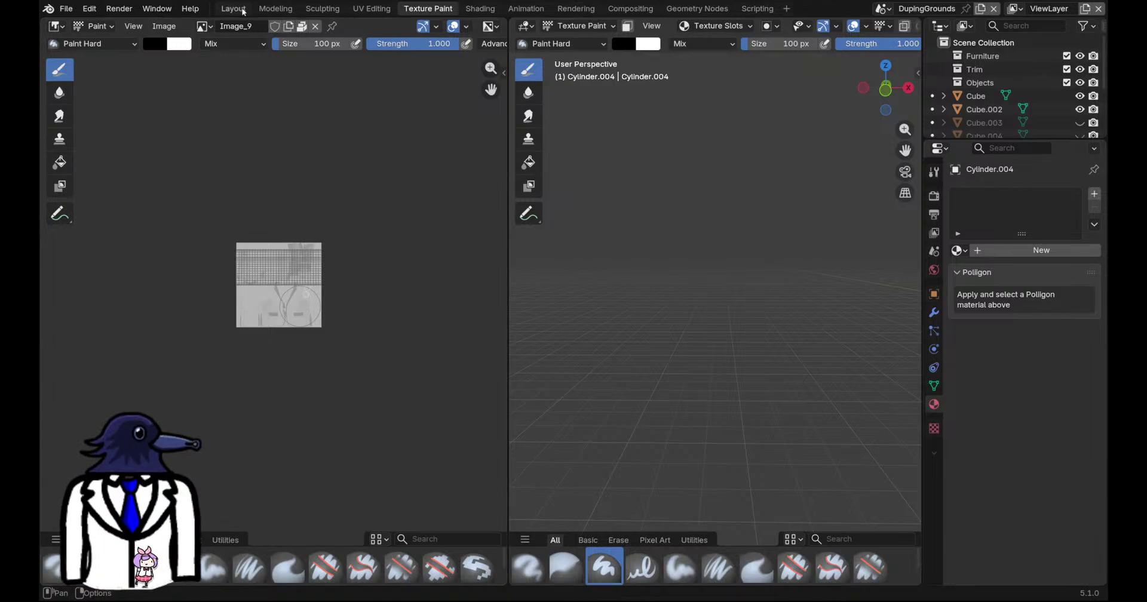
pyautogui.click(232, 9)
# Create a new material for the bowling pin with roughness 0 and metallic about 0.097
pyautogui.scroll(6, 487, 172)
pyautogui.moveTo(590, 184); pyautogui.dragTo(717, 268, button='middle')
pyautogui.click(877, 493)
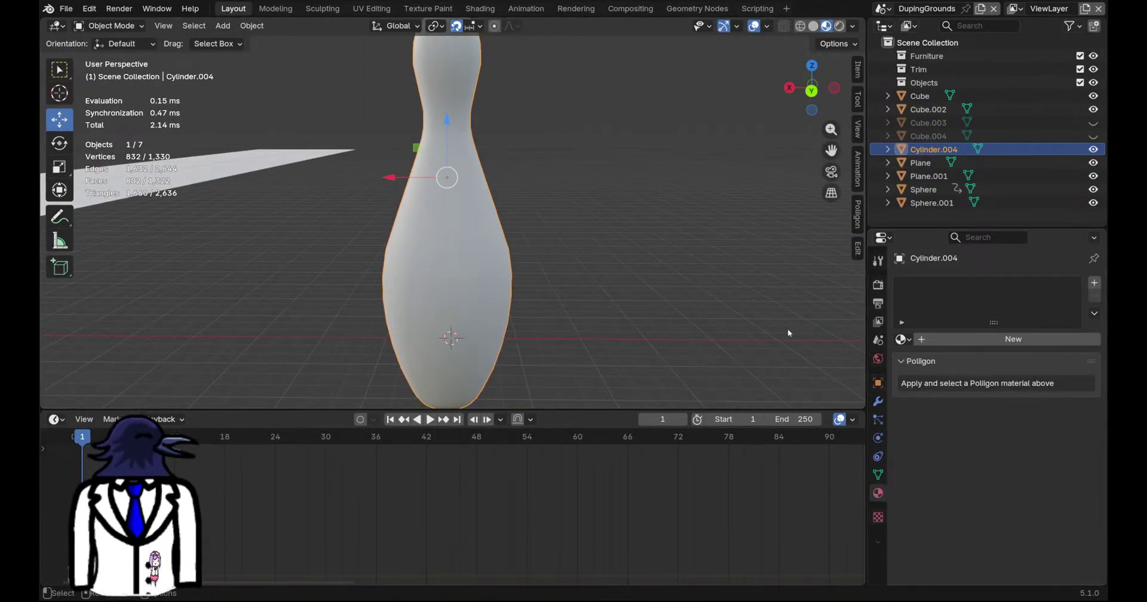
pyautogui.press('Tab')
pyautogui.click(926, 340)
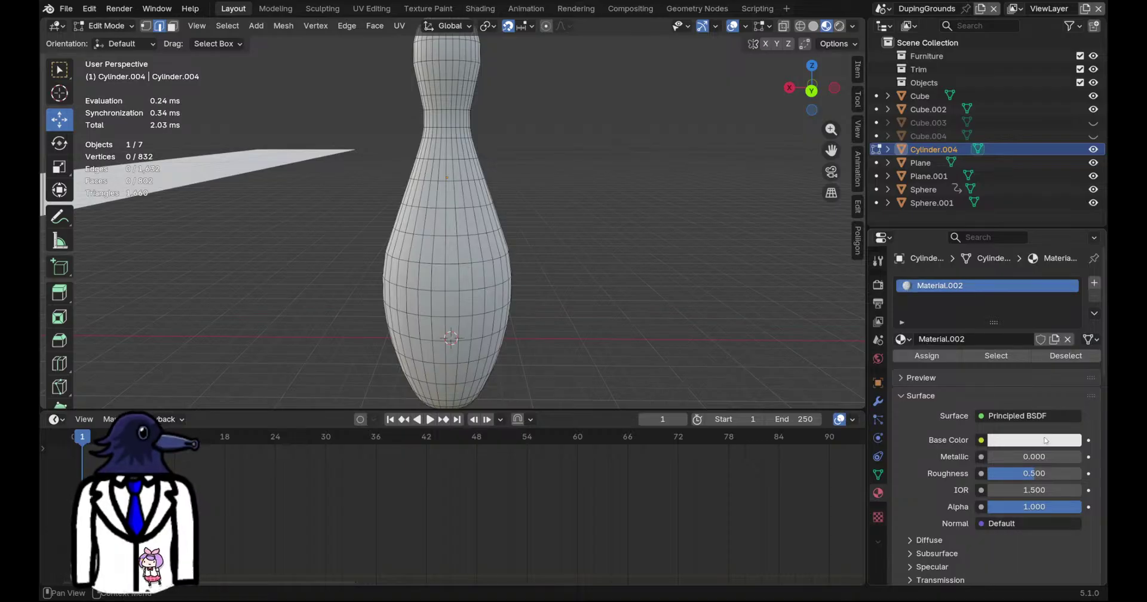
pyautogui.moveTo(1032, 475); pyautogui.dragTo(1003, 475)
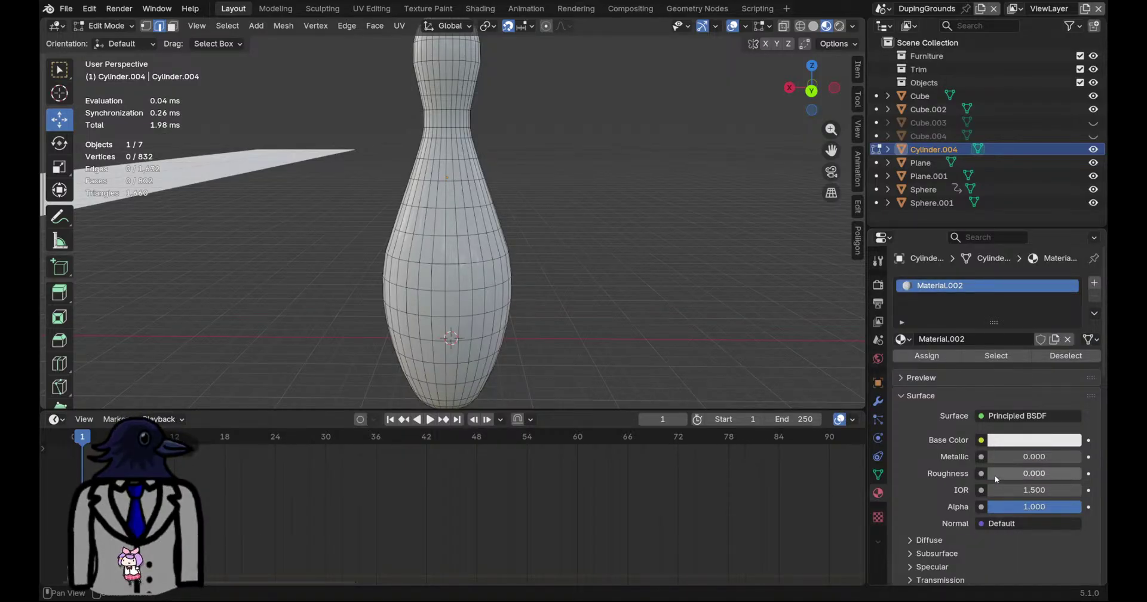
pyautogui.moveTo(1009, 457); pyautogui.dragTo(1025, 457)
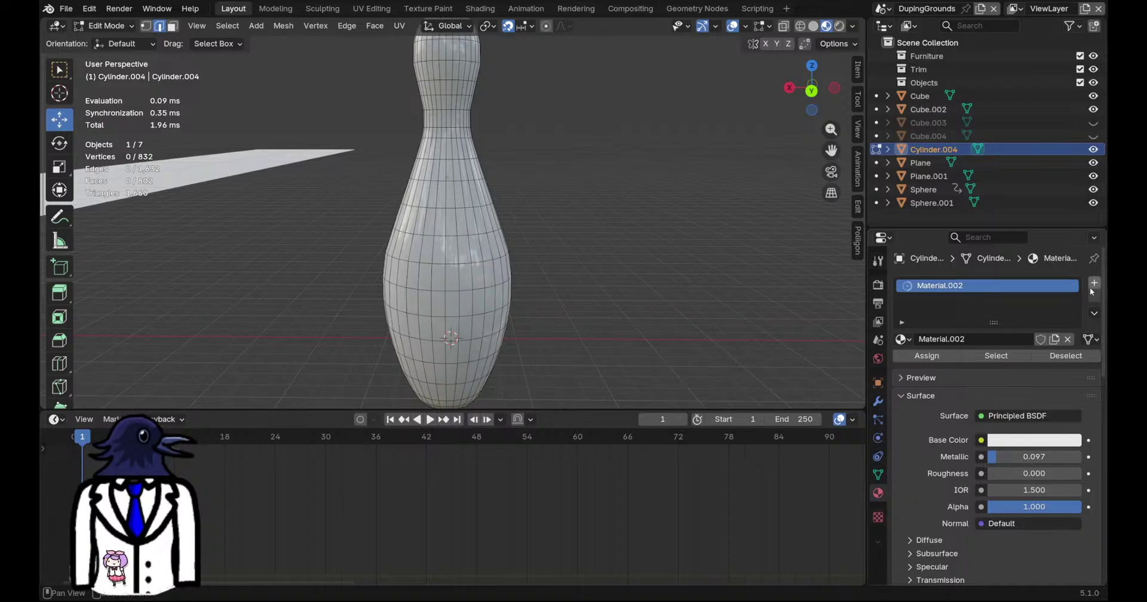
# Select the whole pin mesh, add a second empty material slot, and return to Object Mode
pyautogui.scroll(-2, 614, 281)
pyautogui.press('a')
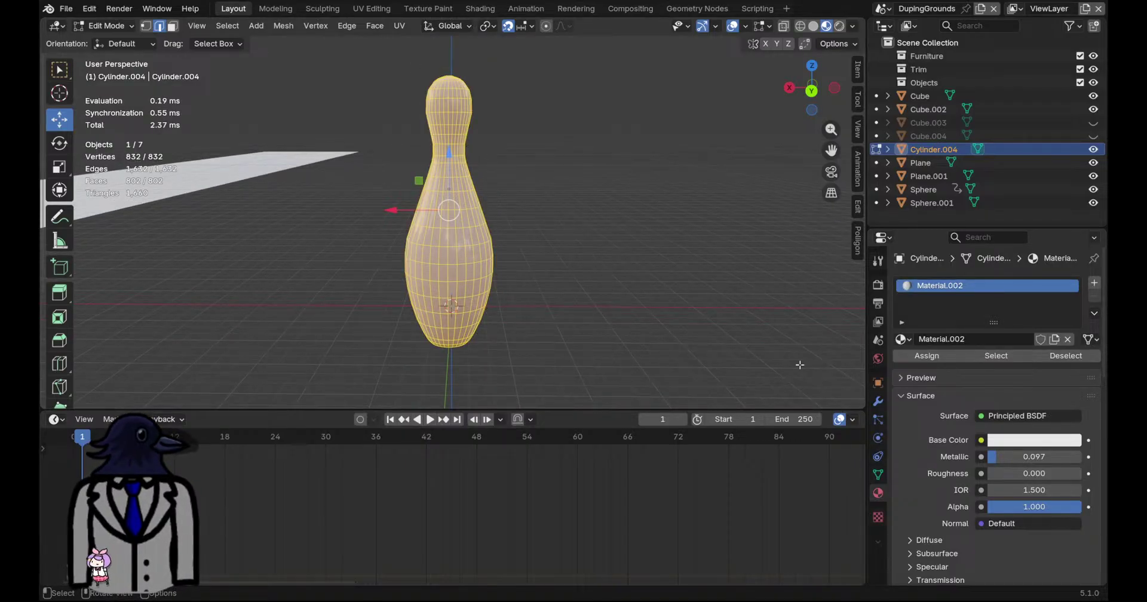
pyautogui.moveTo(988, 457); pyautogui.dragTo(989, 458)
pyautogui.click(1094, 282)
pyautogui.press('Tab')
pyautogui.moveTo(540, 243)
pyautogui.mouseDown(button='middle')
pyautogui.moveTo(556, 233)
pyautogui.moveTo(535, 263)
pyautogui.mouseUp(button='middle')
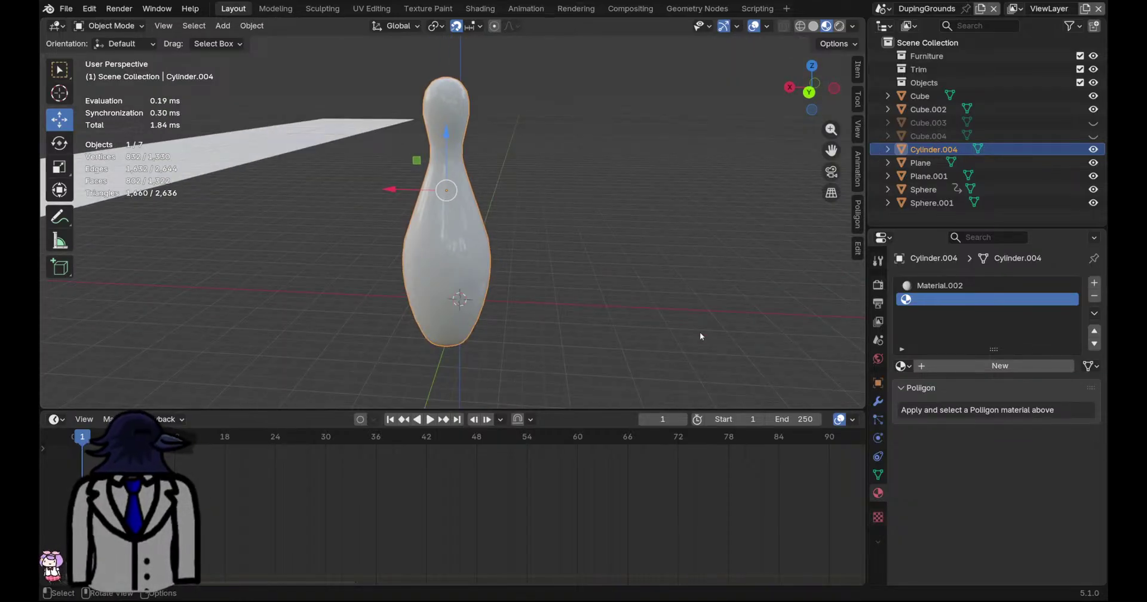
# Add a level 1 Subdivision modifier to the bowling pin and reselect the pin
pyautogui.click(878, 401)
pyautogui.hotkey('ctrl', '1')
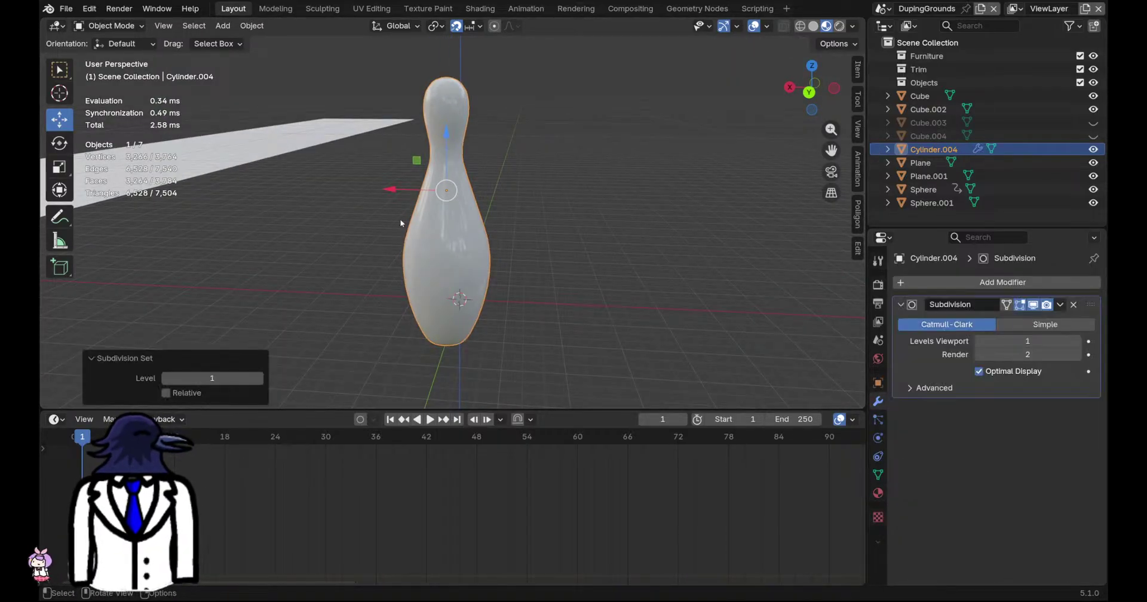
pyautogui.click(607, 277)
pyautogui.click(439, 253)
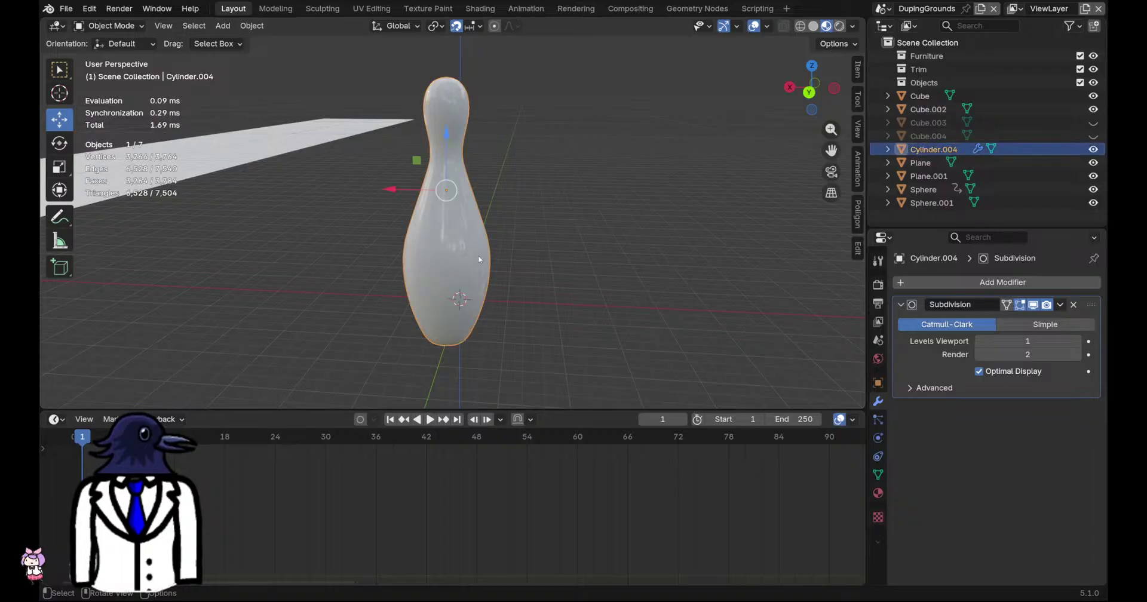
# Apply the Subdivision modifier to the bowling pin and save the file
pyautogui.click(1059, 304)
pyautogui.click(967, 311)
pyautogui.hotkey('ctrl', 's')
# Create a new material in the pin's empty second slot and set its base color to red
pyautogui.moveTo(466, 259); pyautogui.dragTo(502, 250, button='middle')
pyautogui.click(878, 494)
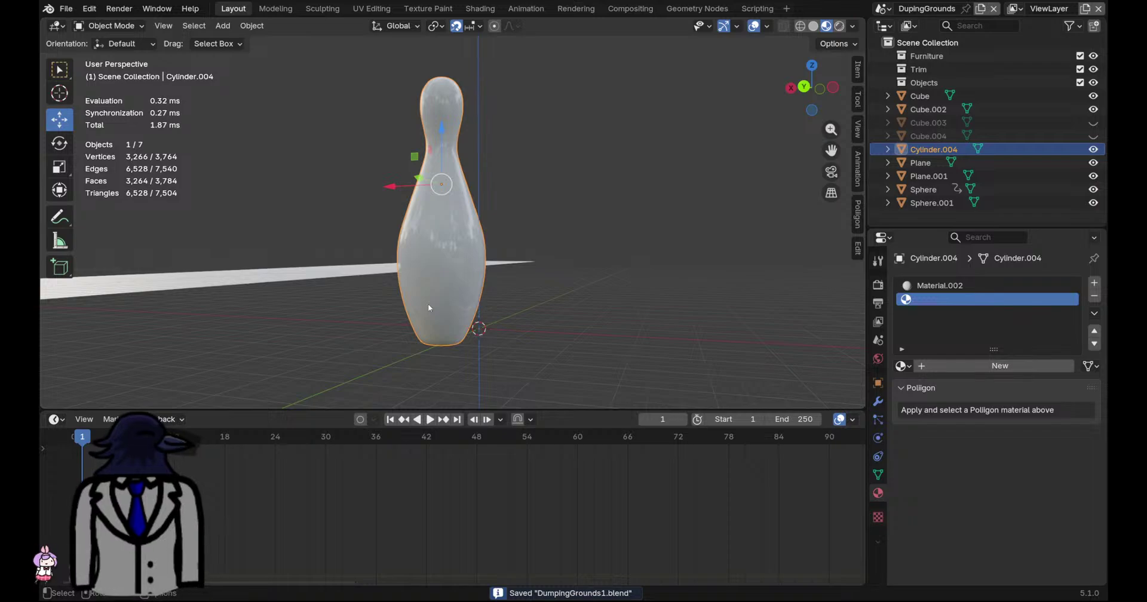
pyautogui.click(940, 285)
pyautogui.moveTo(370, 268); pyautogui.dragTo(444, 281, button='middle')
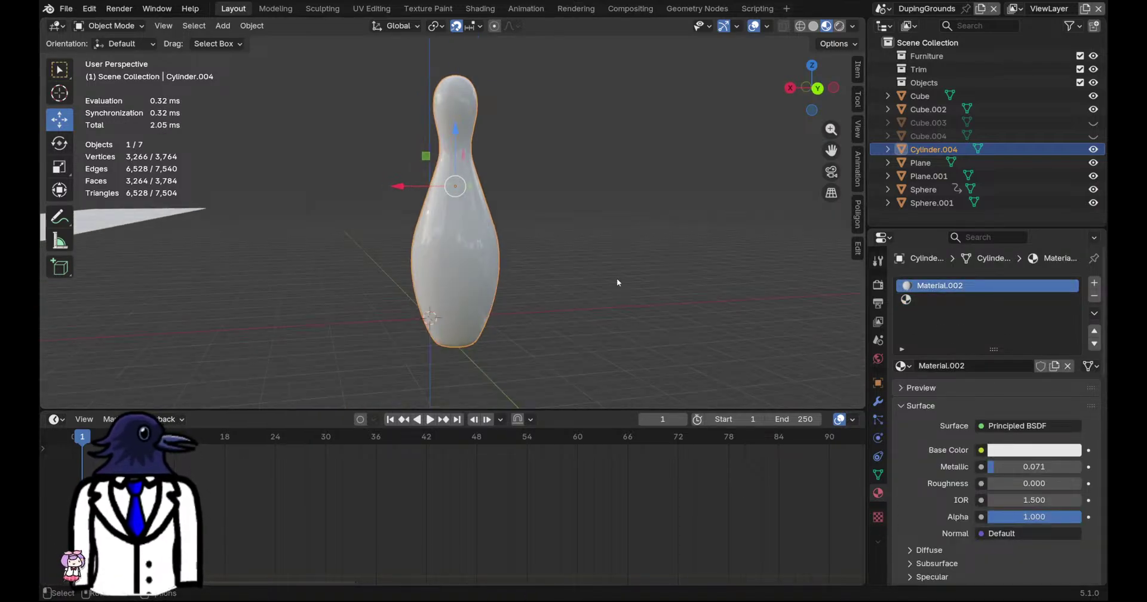
pyautogui.press('Tab')
pyautogui.moveTo(421, 230)
pyautogui.mouseDown(button='middle')
pyautogui.moveTo(550, 264)
pyautogui.moveTo(607, 248)
pyautogui.mouseUp(button='middle')
pyautogui.press('Tab')
pyautogui.click(925, 299)
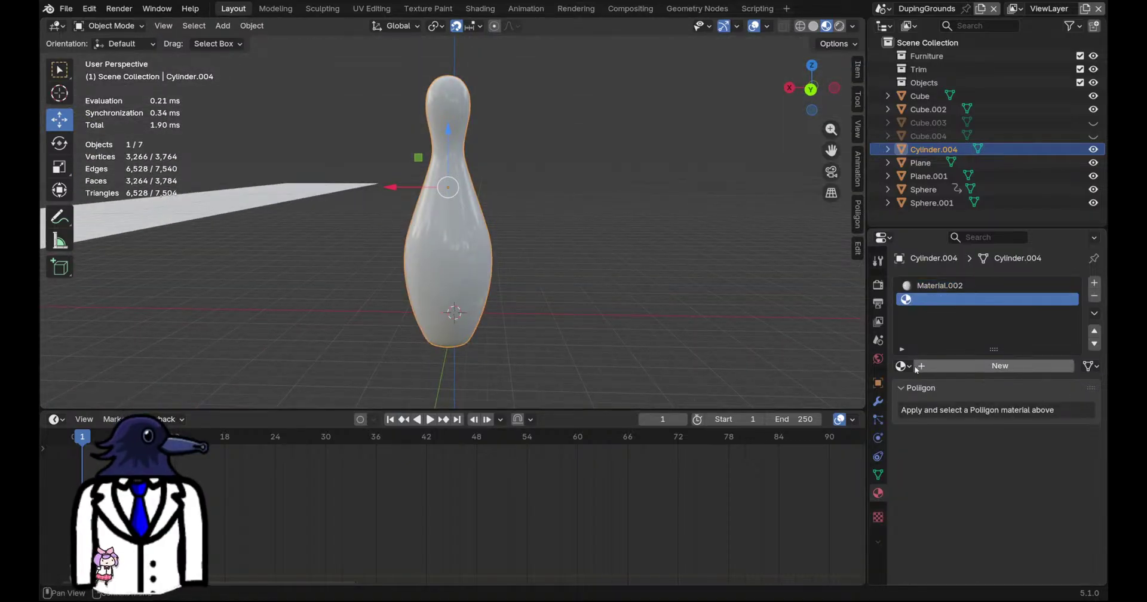
pyautogui.click(1000, 365)
pyautogui.click(1033, 450)
pyautogui.moveTo(1026, 279); pyautogui.dragTo(1010, 323)
# Select two separate face loops around the pin's neck and assign the red material to them
pyautogui.scroll(3, 499, 188)
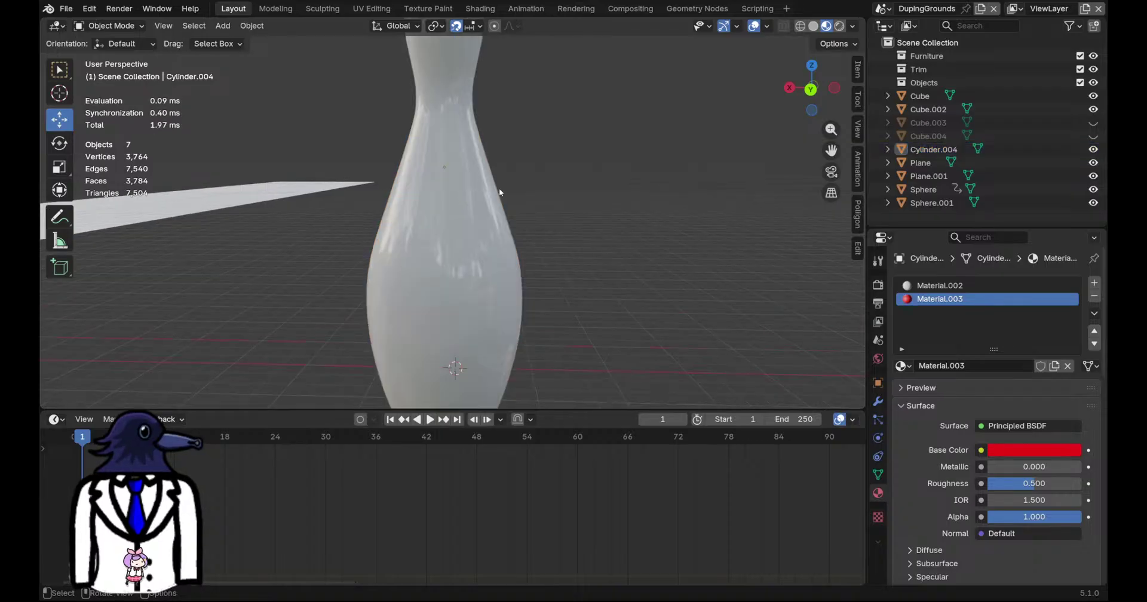
pyautogui.press('Tab')
pyautogui.scroll(3, 461, 209)
pyautogui.scroll(1, 462, 210)
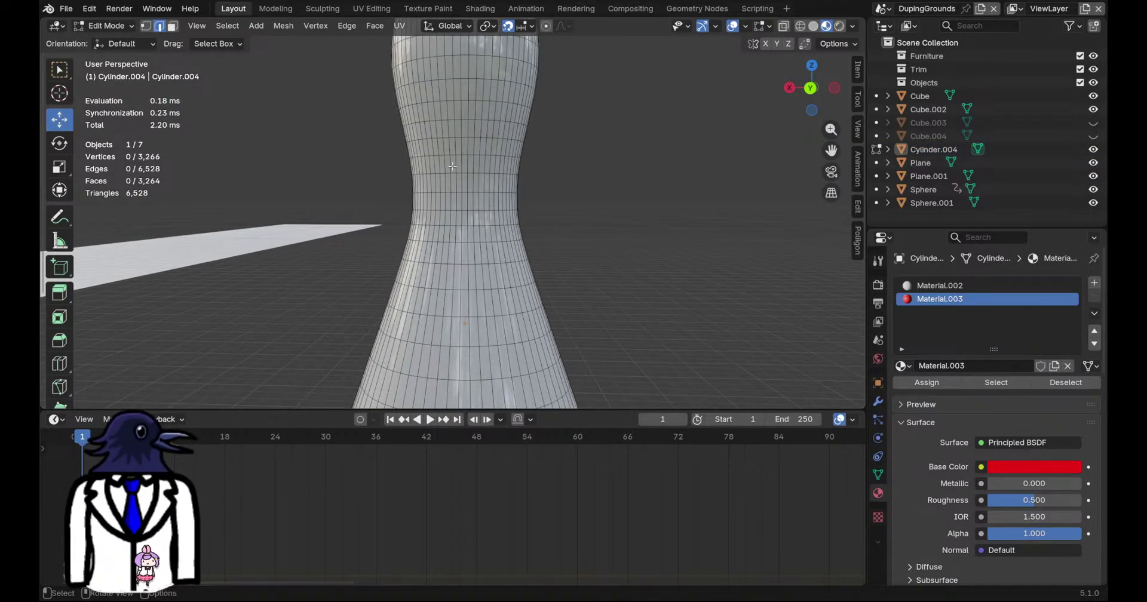
pyautogui.press('3')
pyautogui.keyDown('alt'); pyautogui.click(447, 164); pyautogui.keyUp('alt')
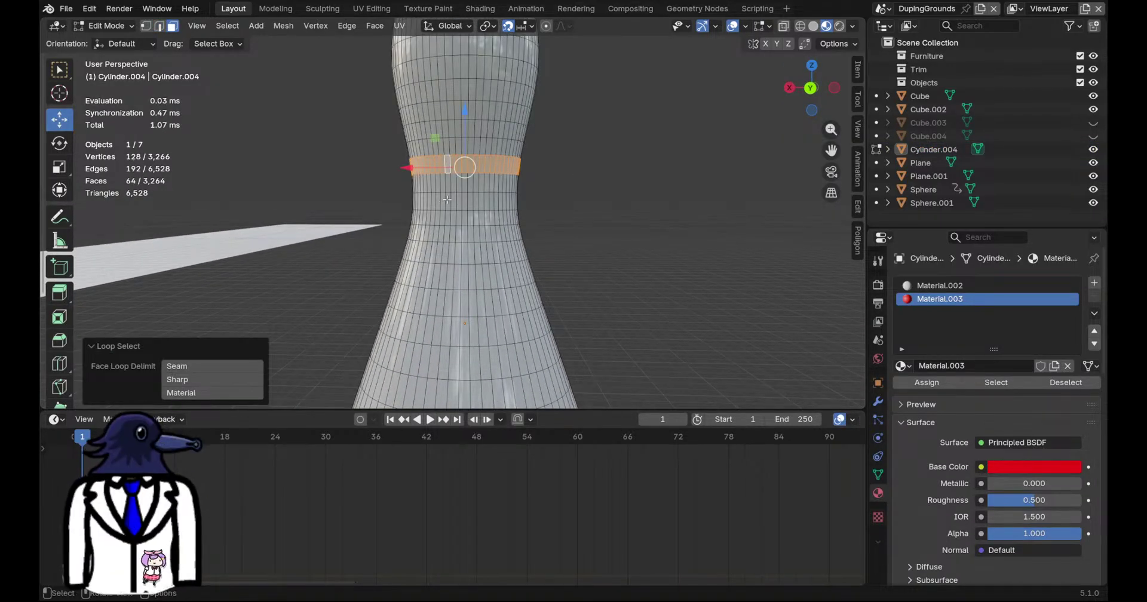
pyautogui.keyDown('alt'); pyautogui.click(446, 201); pyautogui.keyUp('alt')
pyautogui.scroll(-3, 447, 201)
pyautogui.scroll(3, 449, 201)
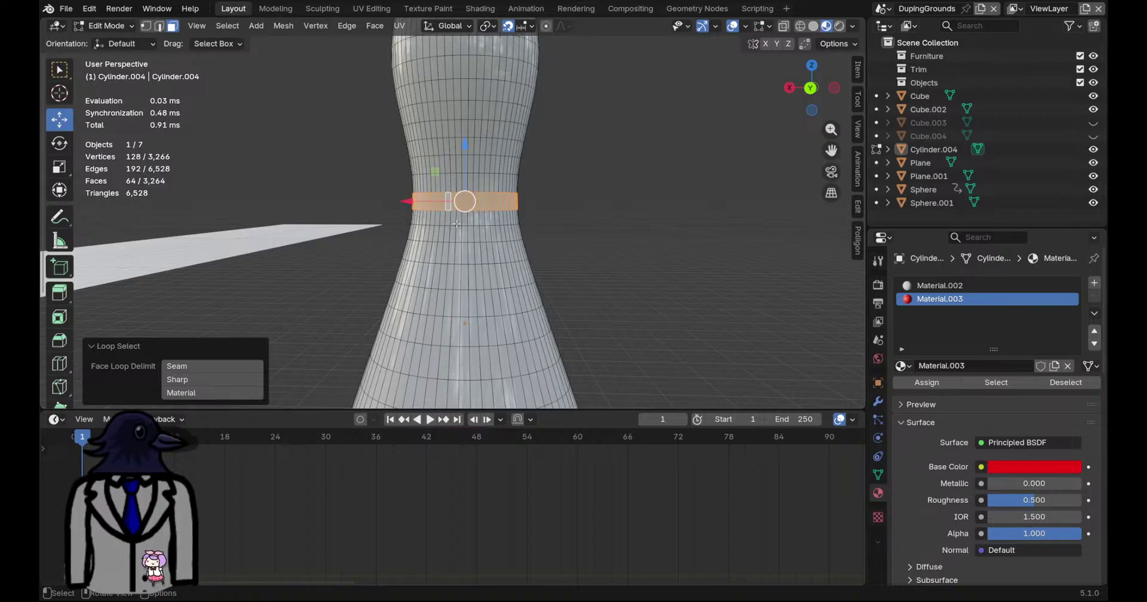
pyautogui.scroll(-3, 448, 201)
pyautogui.scroll(4, 448, 229)
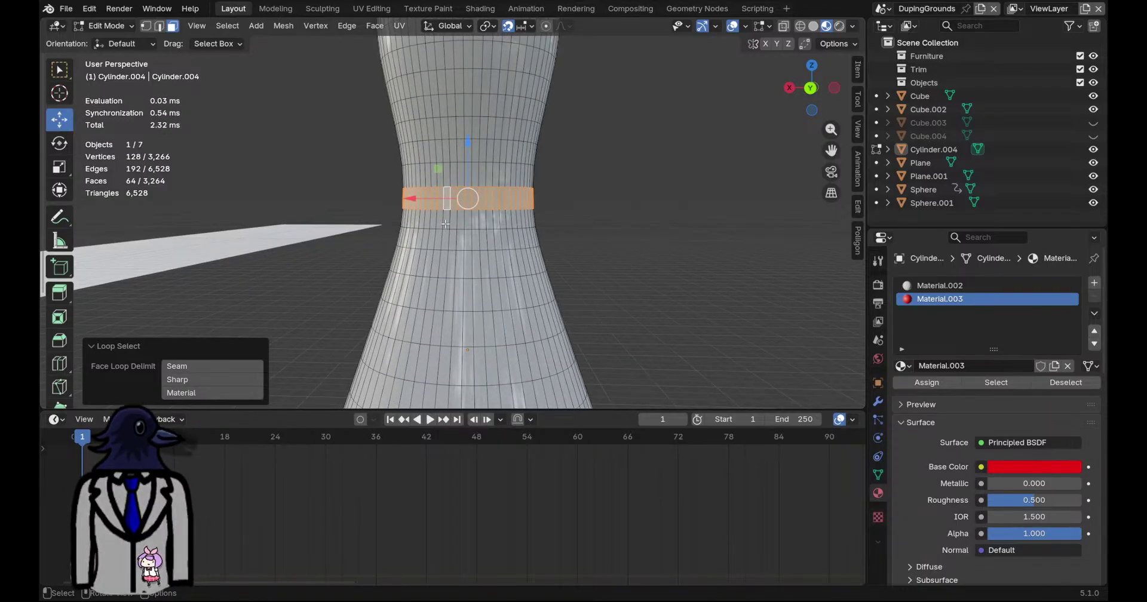
pyautogui.keyDown('shift'); pyautogui.moveTo(478, 187); pyautogui.dragTo(517, 242, button='middle'); pyautogui.keyUp('shift')
pyautogui.keyDown('alt'); pyautogui.keyDown('shift'); pyautogui.click(473, 206); pyautogui.keyUp('shift'); pyautogui.keyUp('alt')
pyautogui.scroll(-7, 478, 215)
pyautogui.moveTo(568, 282); pyautogui.dragTo(499, 280, button='middle')
pyautogui.click(939, 387)
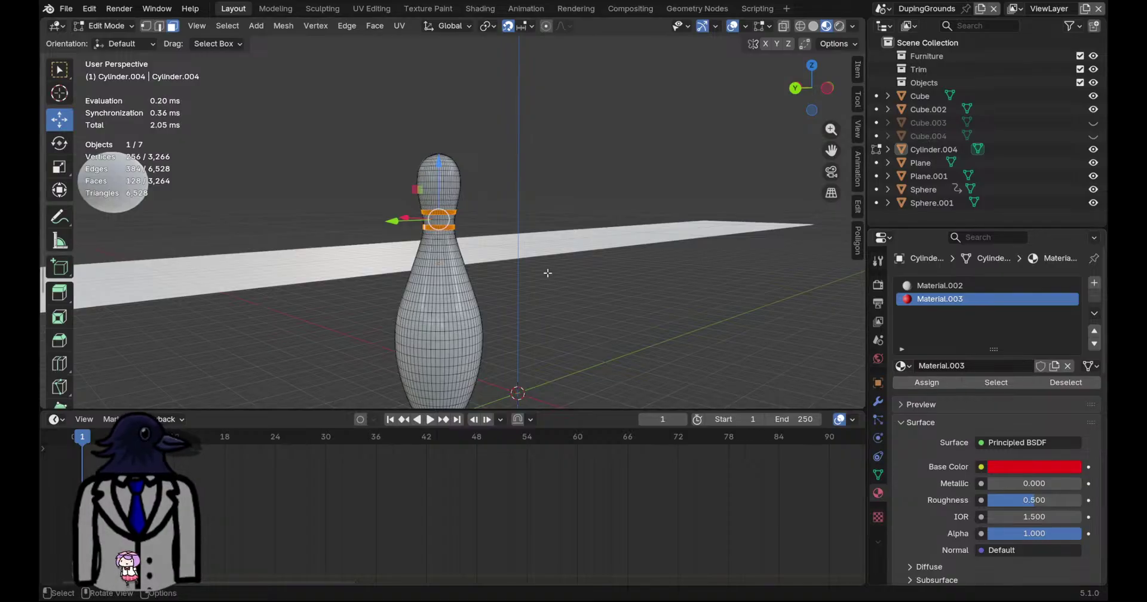
# Return to Object Mode and save the file
pyautogui.press('Tab')
pyautogui.scroll(-3, 570, 287)
pyautogui.moveTo(570, 287); pyautogui.dragTo(544, 207, button='middle')
pyautogui.hotkey('ctrl', 's')
# Set the red stripe material's roughness to 0.2
pyautogui.scroll(9, 602, 273)
pyautogui.moveTo(616, 295); pyautogui.dragTo(617, 320, button='middle')
pyautogui.moveTo(1047, 485)
pyautogui.mouseDown()
pyautogui.moveTo(997, 485)
pyautogui.moveTo(1039, 484)
pyautogui.mouseUp()
pyautogui.click(1043, 485)
pyautogui.write('.2')
pyautogui.press('Return')
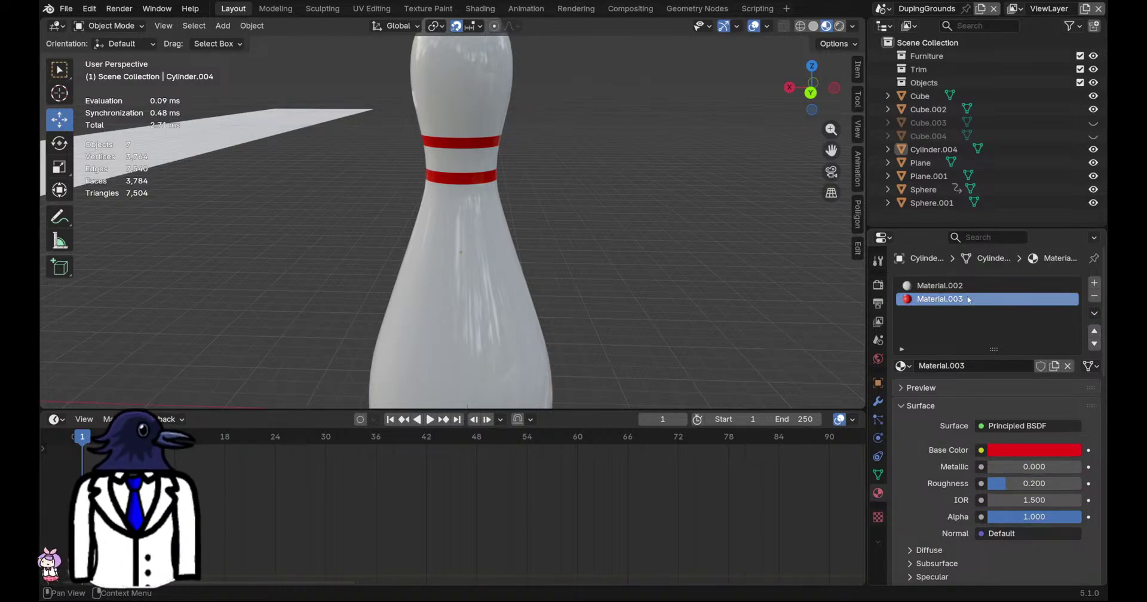
# Set the roughness of the pin's white material, Material.002, to 0.2
pyautogui.click(939, 286)
pyautogui.click(1051, 485)
pyautogui.write('.3')
pyautogui.press('Return')
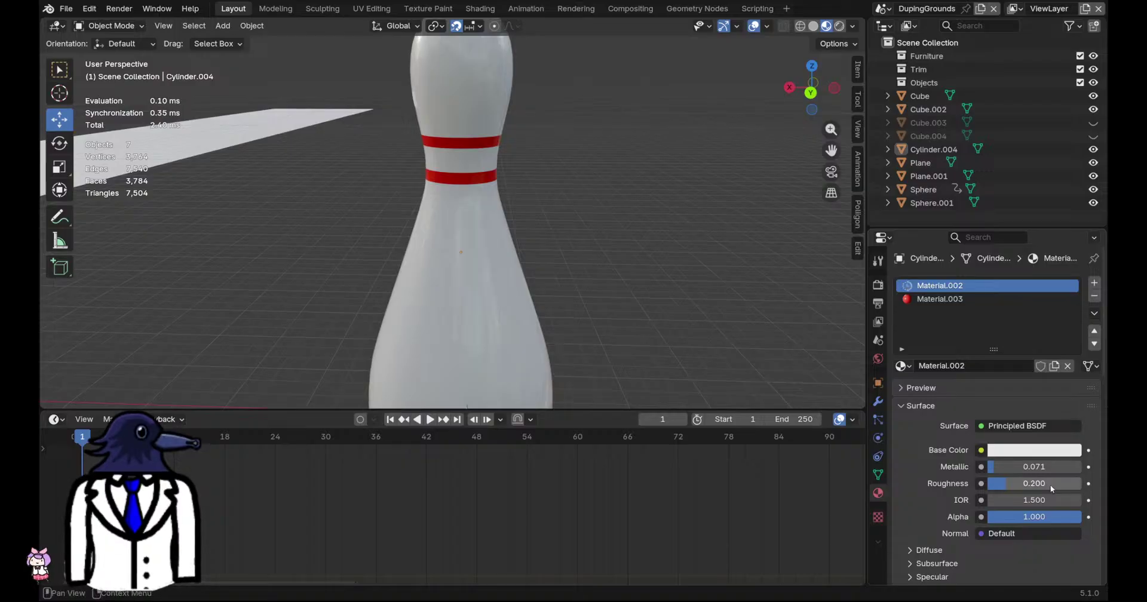
pyautogui.keyDown('ctrl'); pyautogui.scroll(-1, 1050, 485); pyautogui.keyUp('ctrl')
pyautogui.scroll(-3, 690, 335)
pyautogui.moveTo(690, 334); pyautogui.dragTo(574, 281, button='middle')
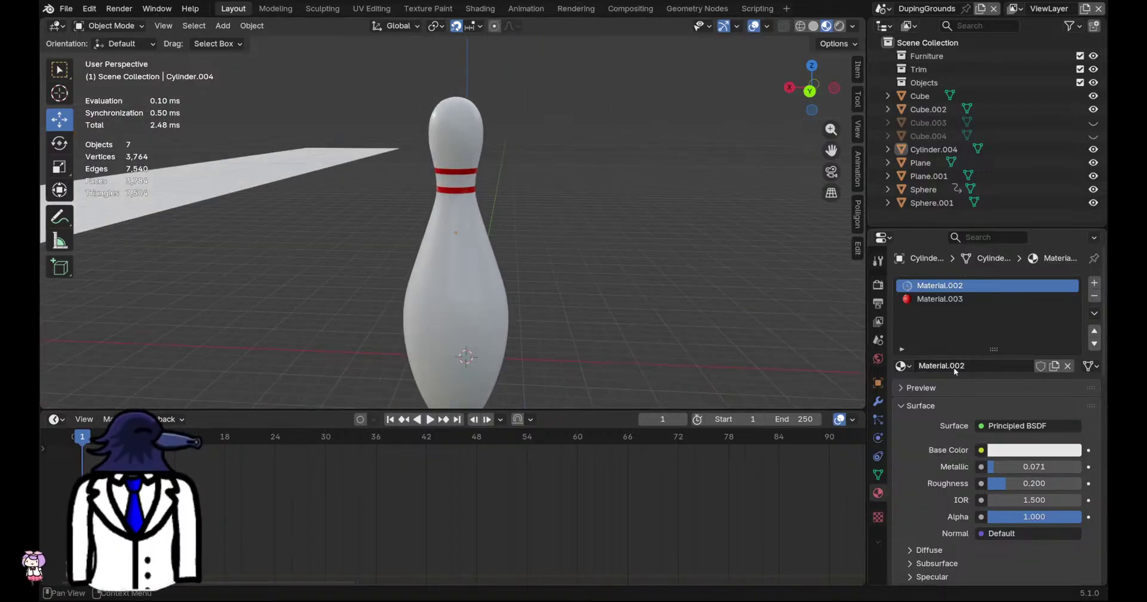
# Set the red stripe material's metallic value to 0.71 and save the file
pyautogui.click(939, 299)
pyautogui.click(1027, 466)
pyautogui.press('BackSpace')
pyautogui.write('.7')
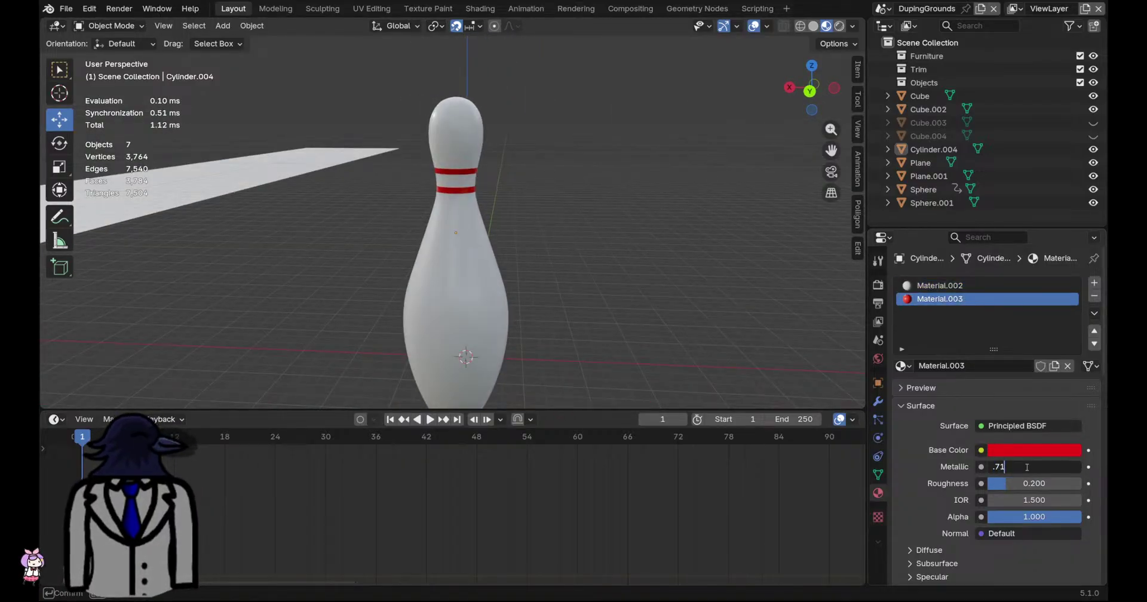
pyautogui.write('1')
pyautogui.press('Return')
pyautogui.hotkey('ctrl', 's')
# Move the bowling pin along the Y axis by −161 inches and a further −63 inches towards the lane's near end
pyautogui.moveTo(529, 326); pyautogui.dragTo(544, 258, button='middle')
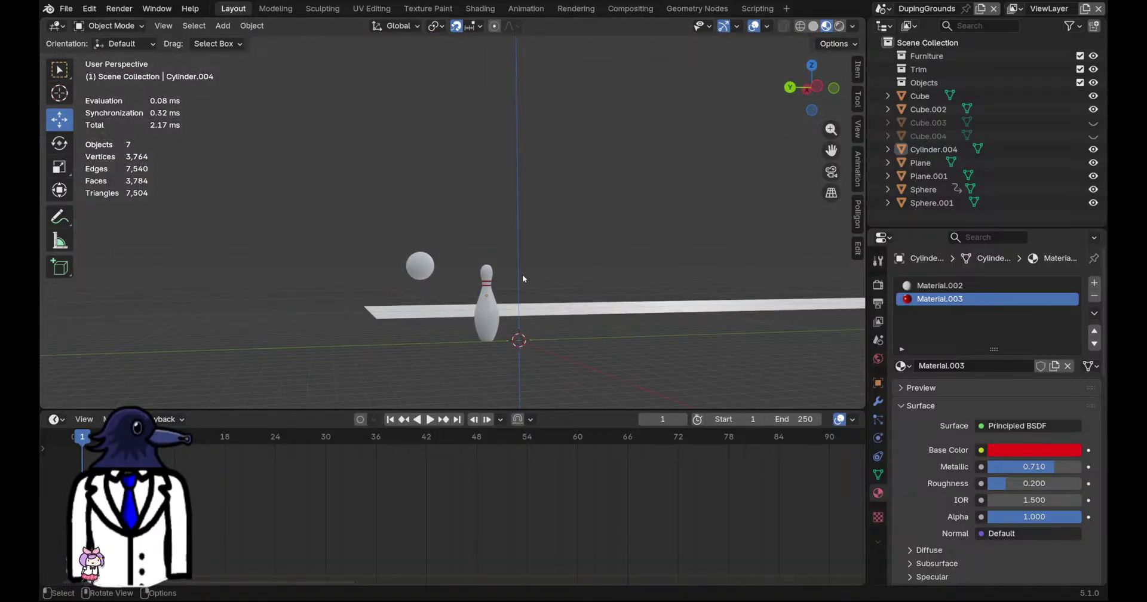
pyautogui.click(481, 316)
pyautogui.moveTo(480, 316); pyautogui.dragTo(305, 196, button='middle')
pyautogui.scroll(-2, 511, 388)
pyautogui.moveTo(248, 151); pyautogui.dragTo(606, 253)
pyautogui.moveTo(606, 253); pyautogui.dragTo(506, 276, button='middle')
pyautogui.keyDown('shift'); pyautogui.moveTo(519, 292); pyautogui.dragTo(561, 172, button='middle'); pyautogui.keyUp('shift')
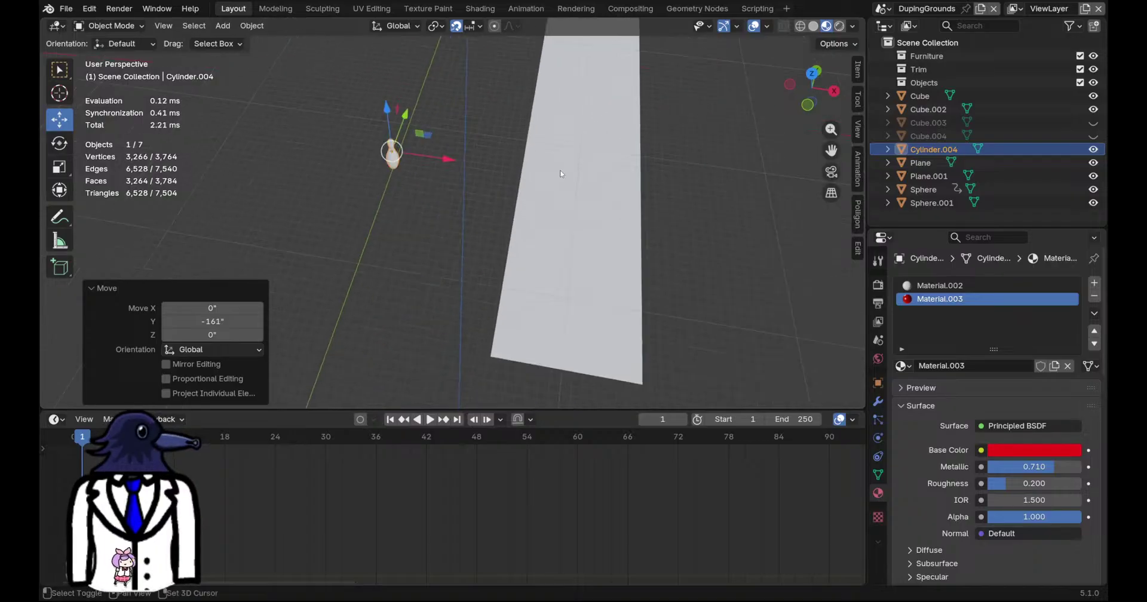
pyautogui.moveTo(407, 117); pyautogui.dragTo(395, 290)
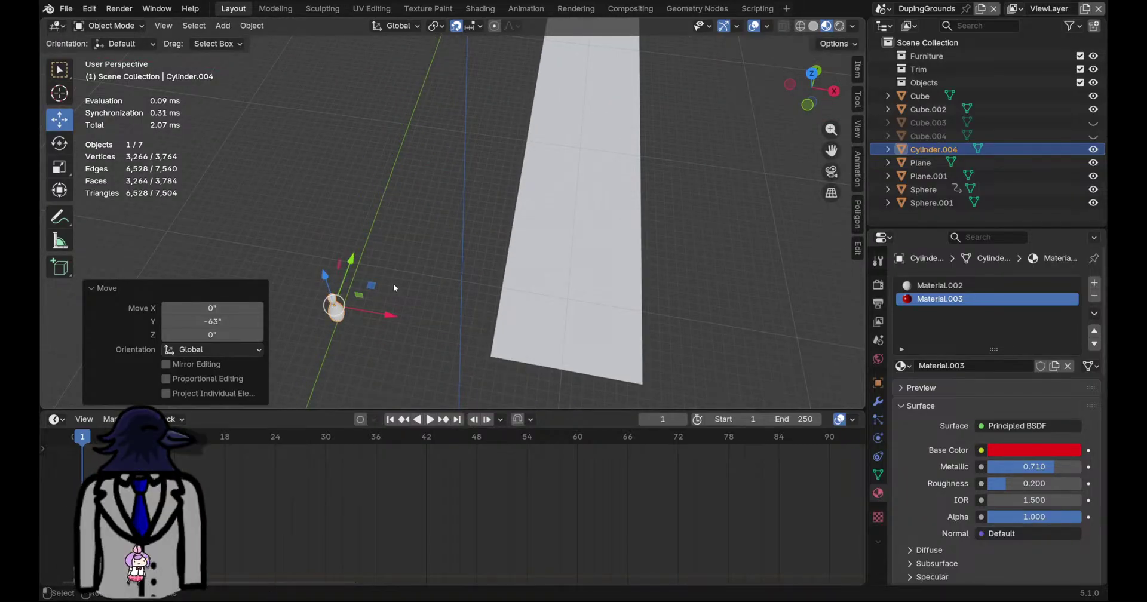
# From the top view, move the pin in X onto the middle of the lane and 20 inches along Y
pyautogui.click(812, 74)
pyautogui.keyDown('shift'); pyautogui.moveTo(191, 142); pyautogui.dragTo(317, 218, button='middle'); pyautogui.keyUp('shift')
pyautogui.moveTo(320, 223); pyautogui.dragTo(613, 248)
pyautogui.keyDown('shift'); pyautogui.moveTo(613, 249); pyautogui.dragTo(546, 285, button='middle'); pyautogui.keyUp('shift')
pyautogui.moveTo(512, 245); pyautogui.dragTo(561, 168)
pyautogui.scroll(3, 561, 167)
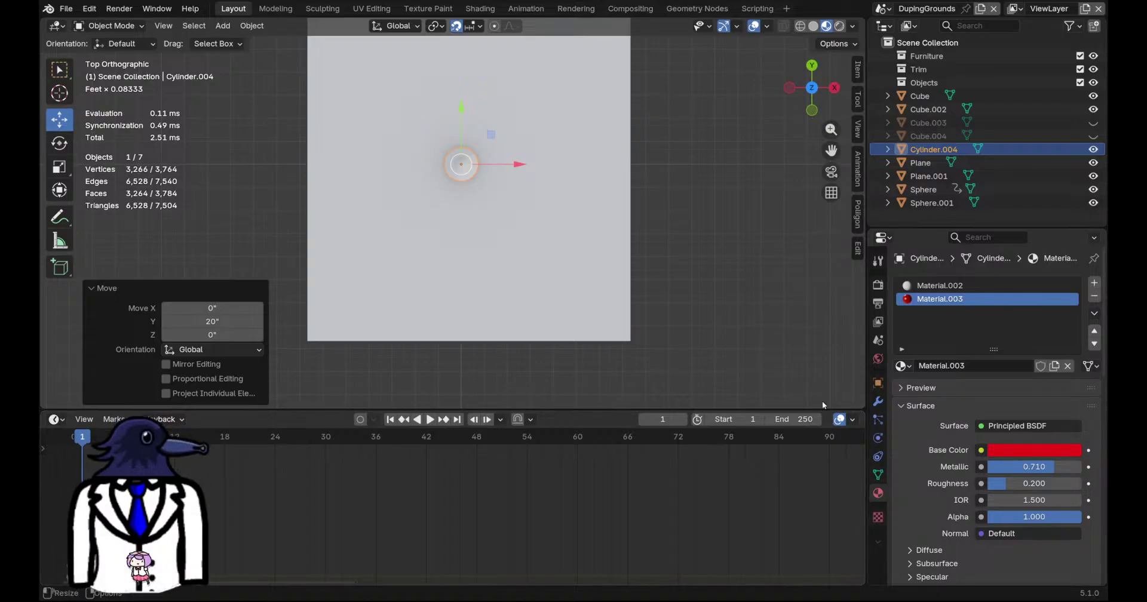
# Add Rigid Body physics to the pin with the type Active
pyautogui.click(877, 438)
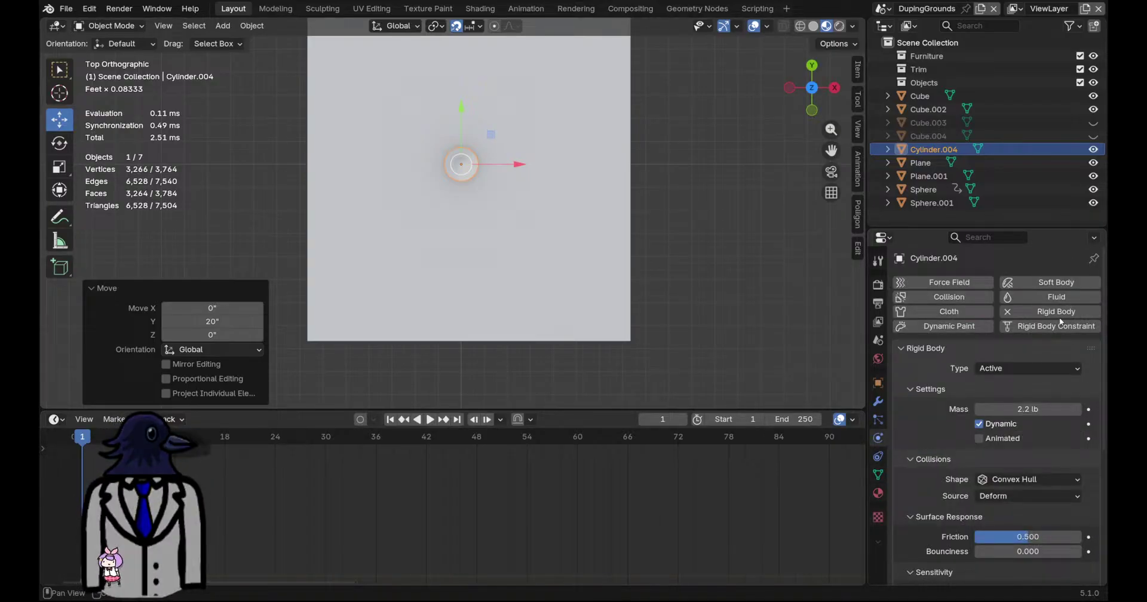
pyautogui.click(1008, 368)
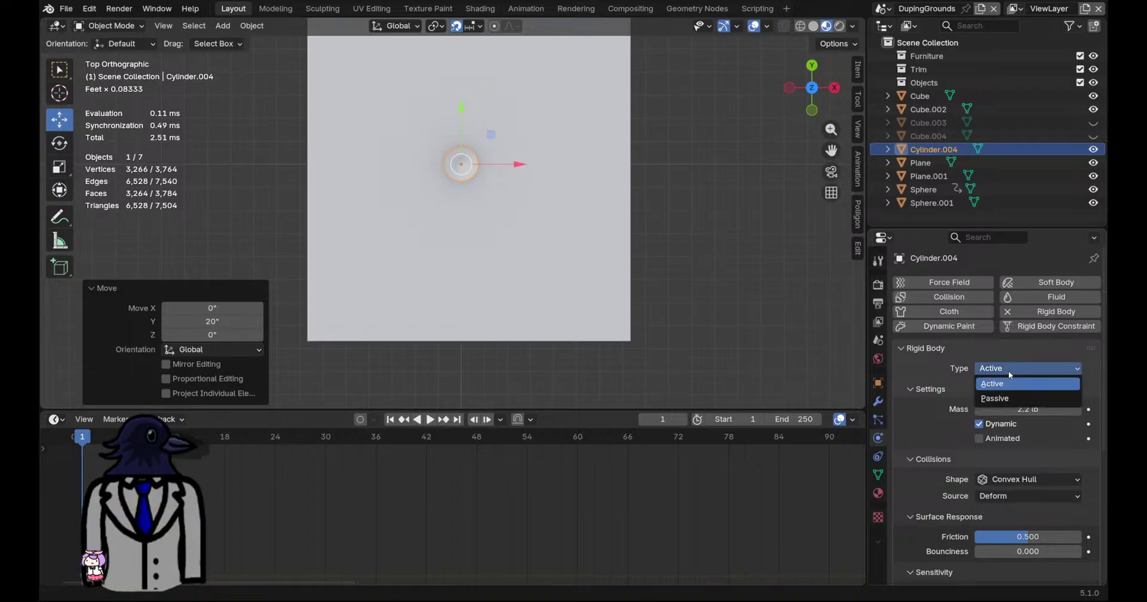
pyautogui.click(1008, 373)
# From the top view, duplicate the pin −5 inches along Y and move the copy farther along −Y towards the lane's end
pyautogui.moveTo(568, 312); pyautogui.dragTo(540, 286, button='middle')
pyautogui.scroll(-4, 582, 282)
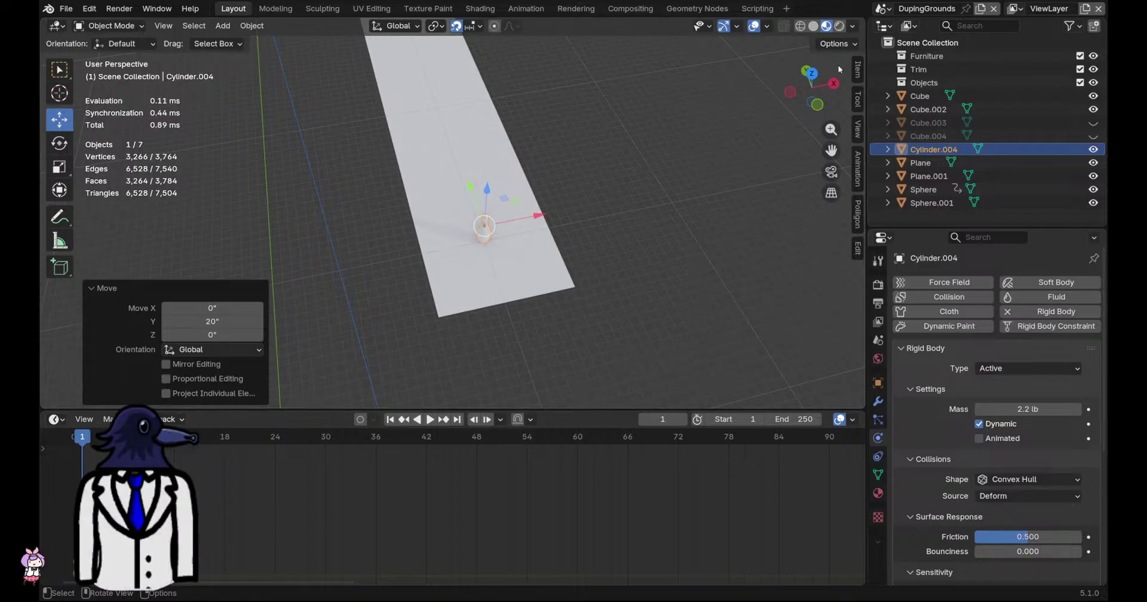
pyautogui.click(810, 73)
pyautogui.scroll(4, 498, 275)
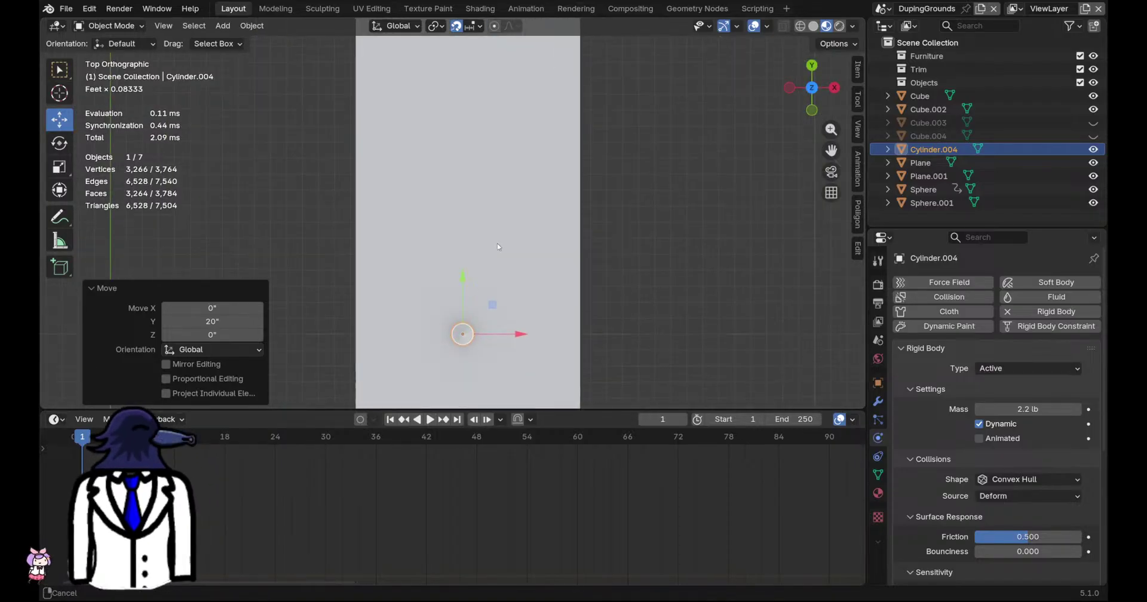
pyautogui.keyDown('shift'); pyautogui.moveTo(498, 275); pyautogui.dragTo(488, 135, button='middle'); pyautogui.keyUp('shift')
pyautogui.scroll(3, 487, 134)
pyautogui.keyDown('shift'); pyautogui.moveTo(531, 235); pyautogui.dragTo(536, 186, button='middle'); pyautogui.keyUp('shift')
pyautogui.hotkey('shift', 'd')
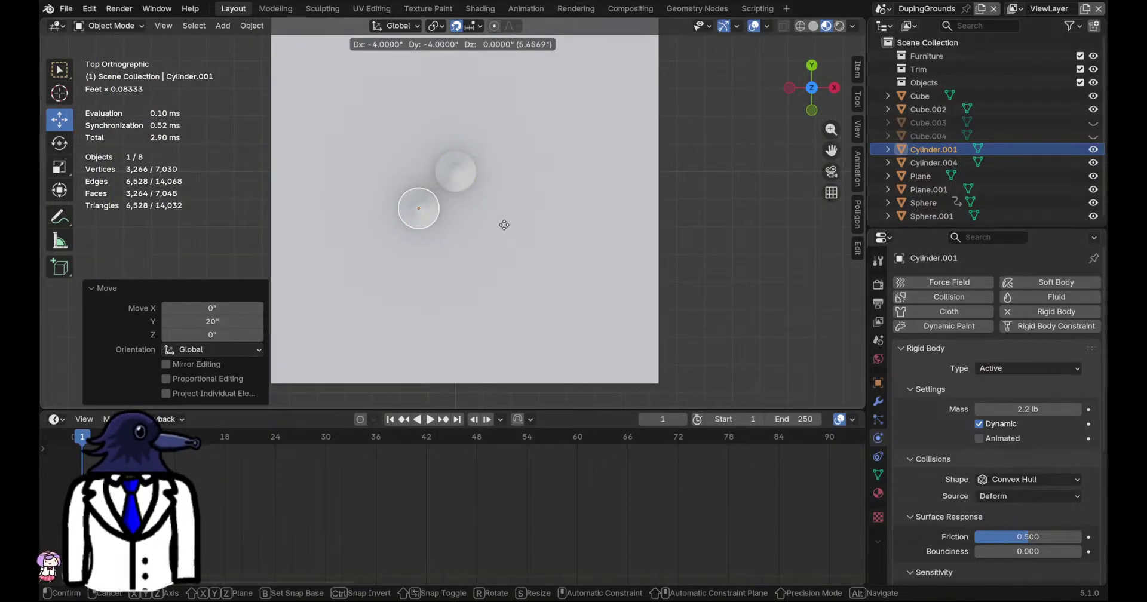
pyautogui.press('y')
pyautogui.click(538, 231)
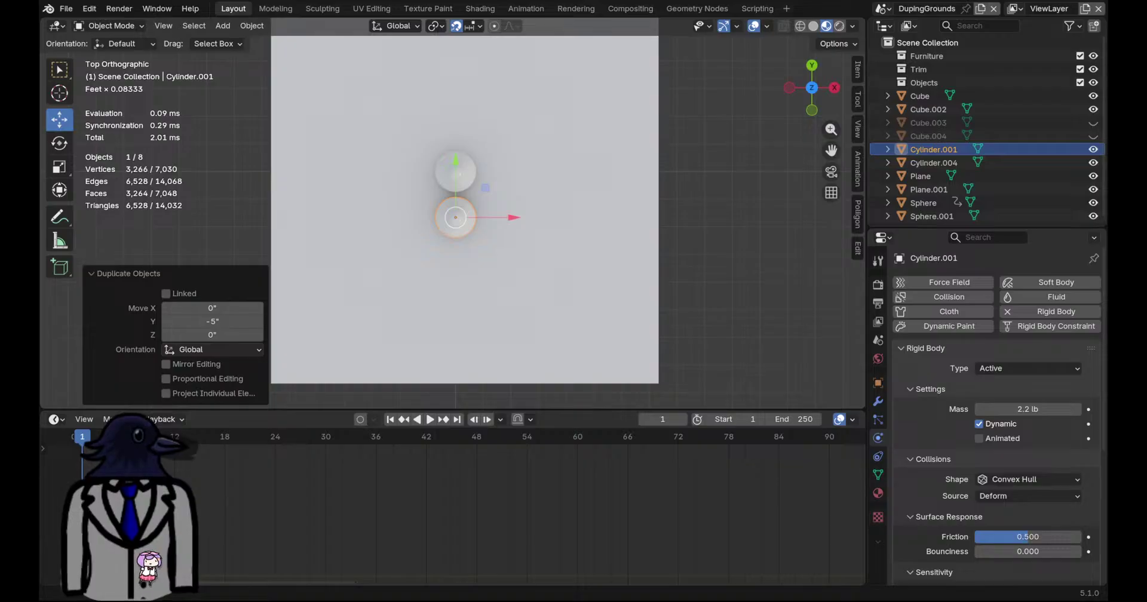
pyautogui.moveTo(455, 160); pyautogui.dragTo(455, 234)
pyautogui.click(468, 181)
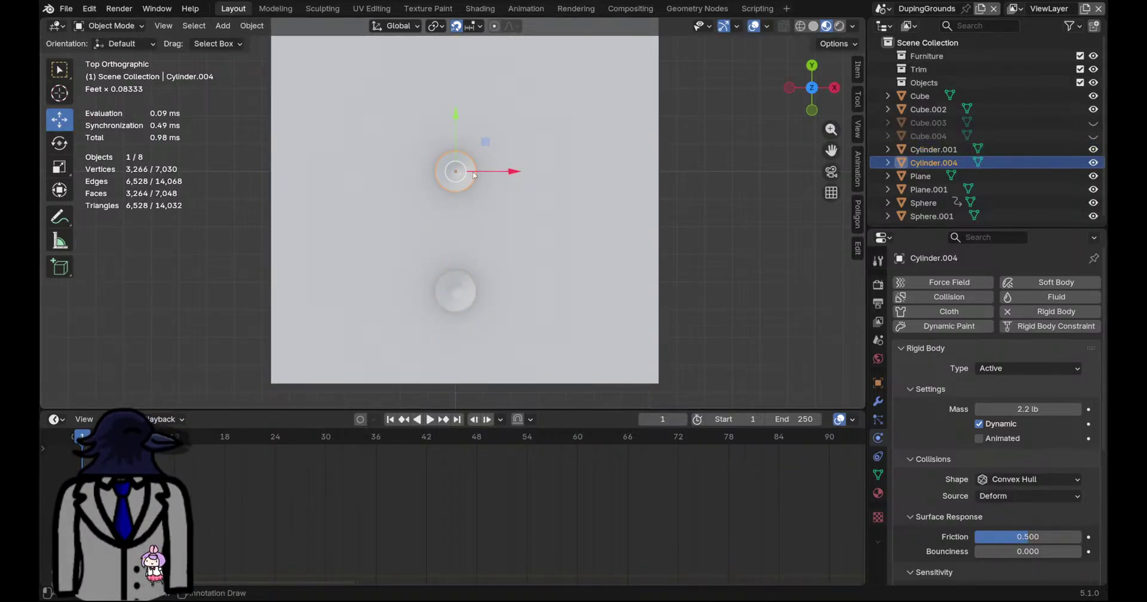
pyautogui.hotkey('shift', 'd')
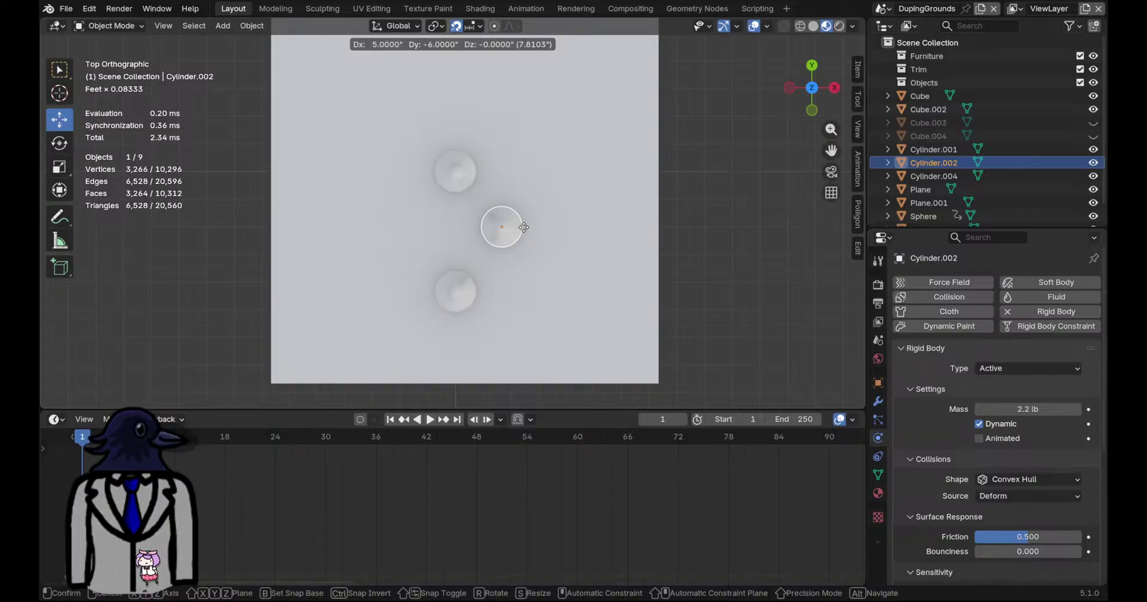
pyautogui.click(534, 238)
pyautogui.press('x')
pyautogui.click(524, 219)
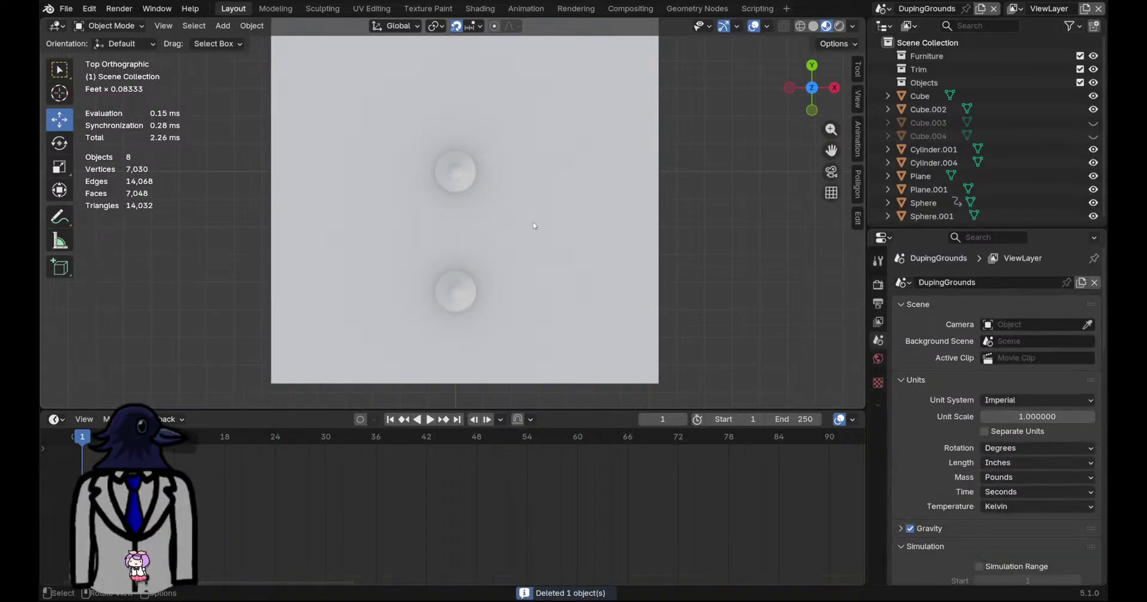
# Duplicate the head pin into a diagonal row of three copies, each offset 5 inches in X and −5 inches in Y
pyautogui.click(455, 176)
pyautogui.hotkey('shift', 'd')
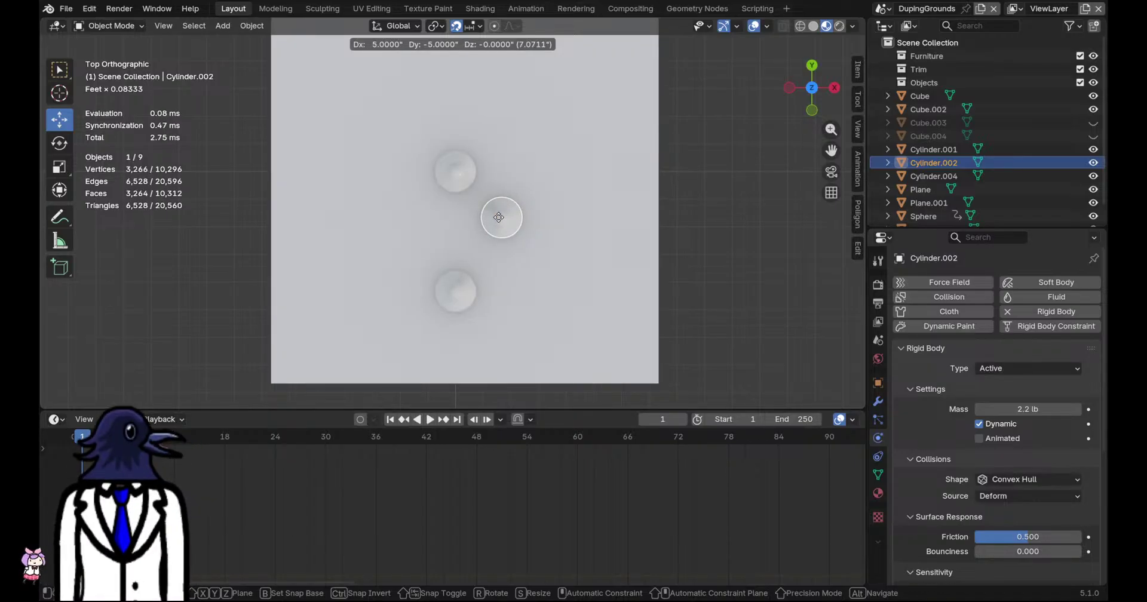
pyautogui.click(499, 217)
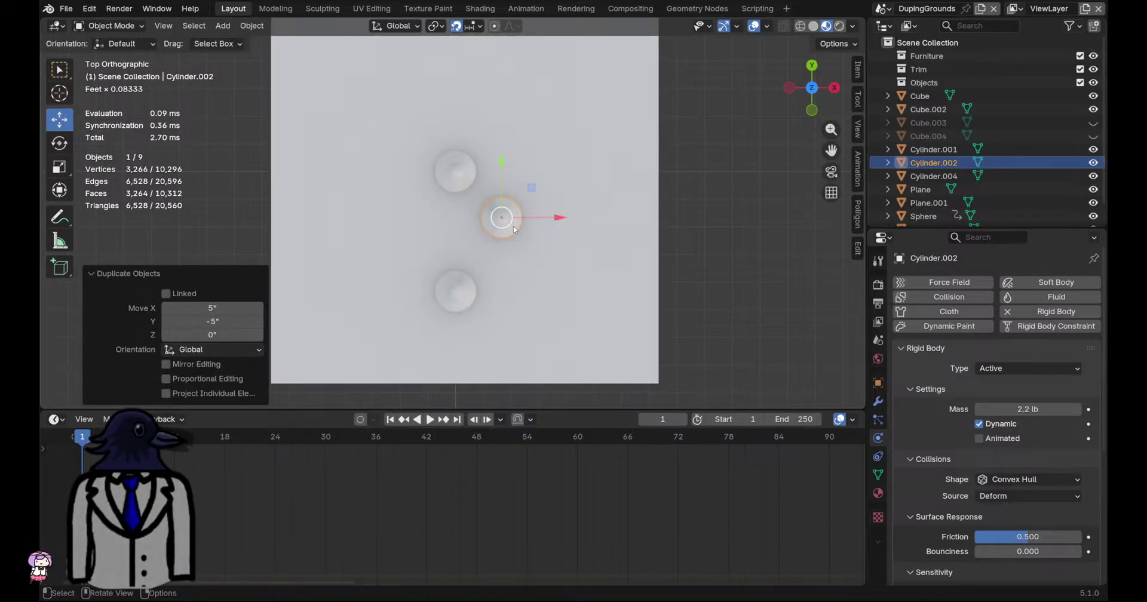
pyautogui.hotkey('shift', 'd')
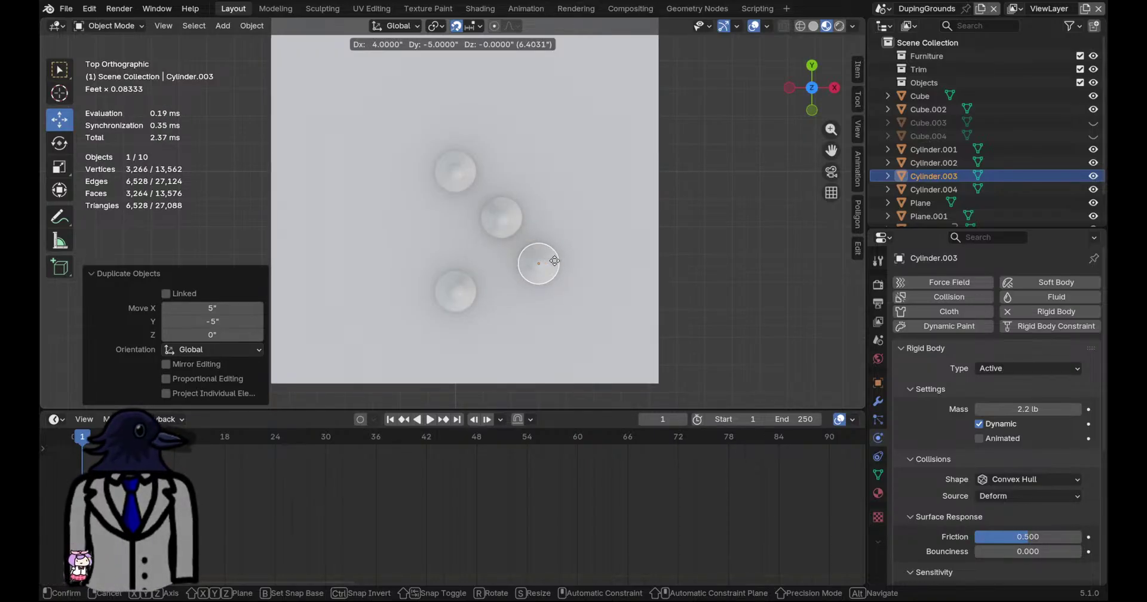
pyautogui.click(561, 265)
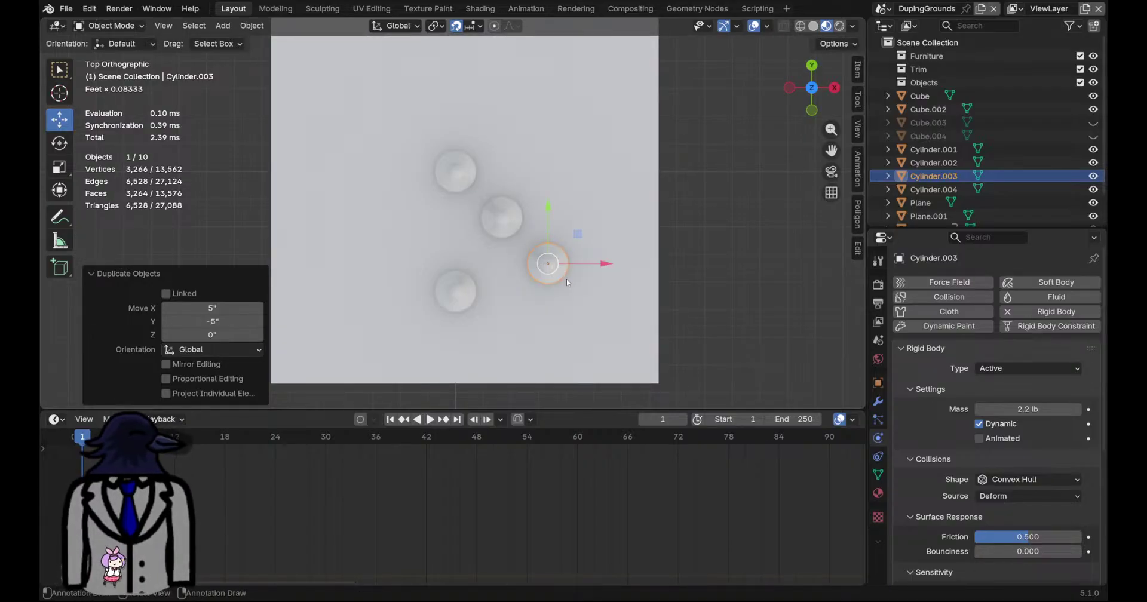
pyautogui.hotkey('shift', 'd')
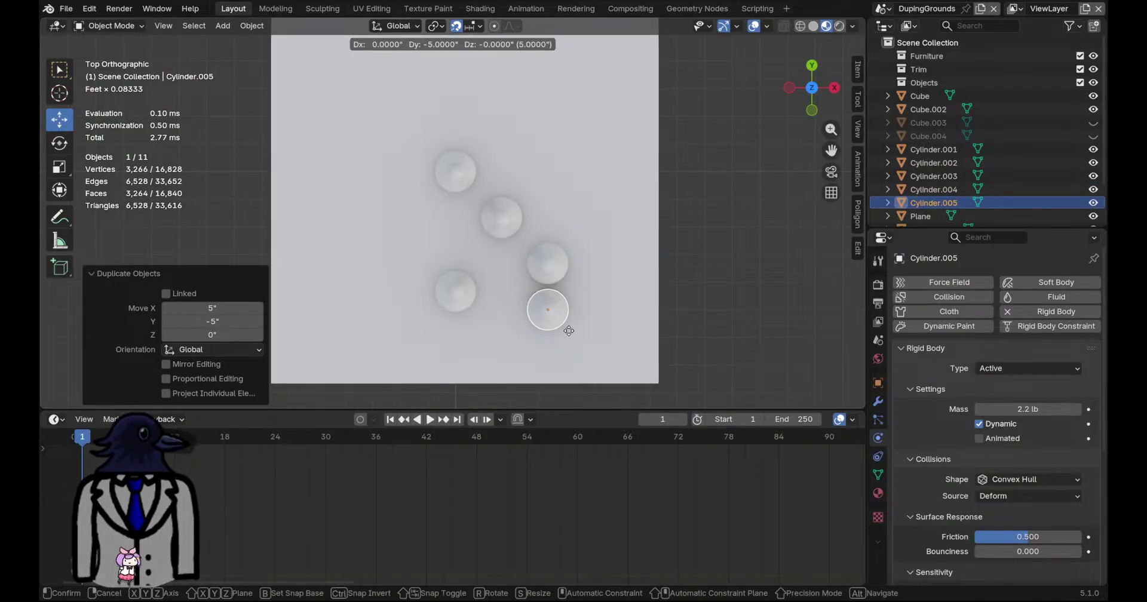
pyautogui.click(612, 332)
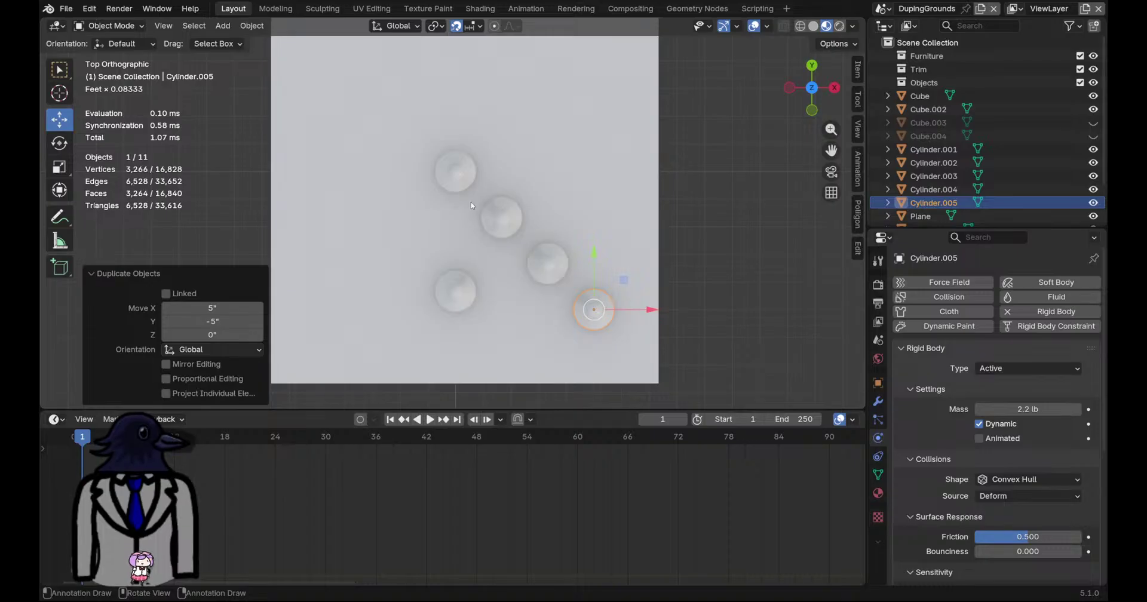
# Duplicate the head pin into a second diagonal row of three copies, each offset −5 inches in X and −5 inches in Y
pyautogui.click(503, 217)
pyautogui.click(453, 172)
pyautogui.hotkey('shift', 'd')
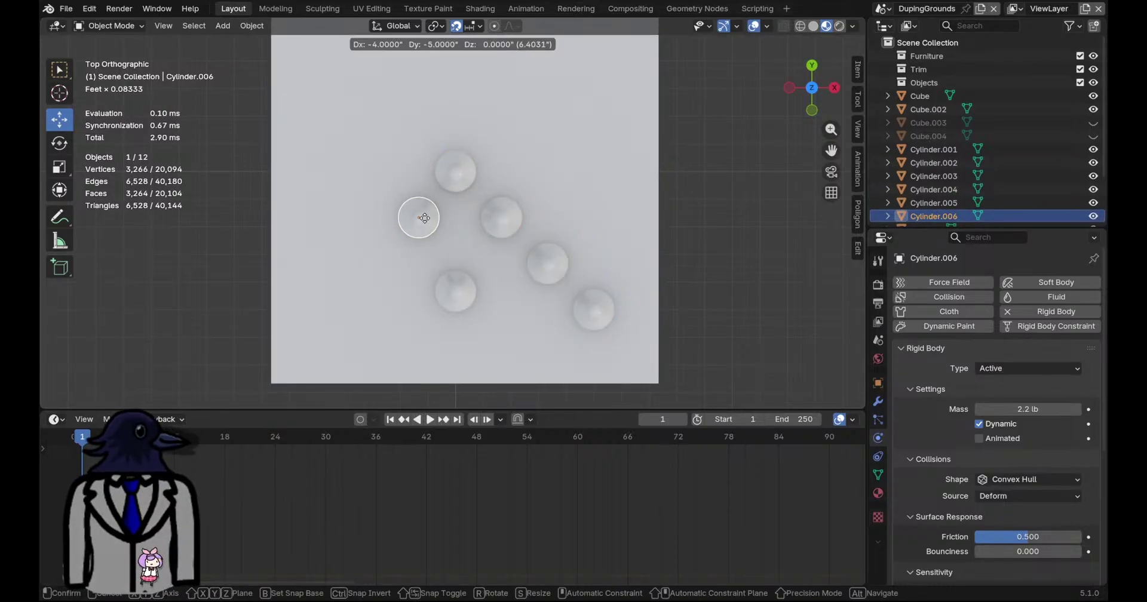
pyautogui.click(416, 221)
pyautogui.hotkey('shift', 'd')
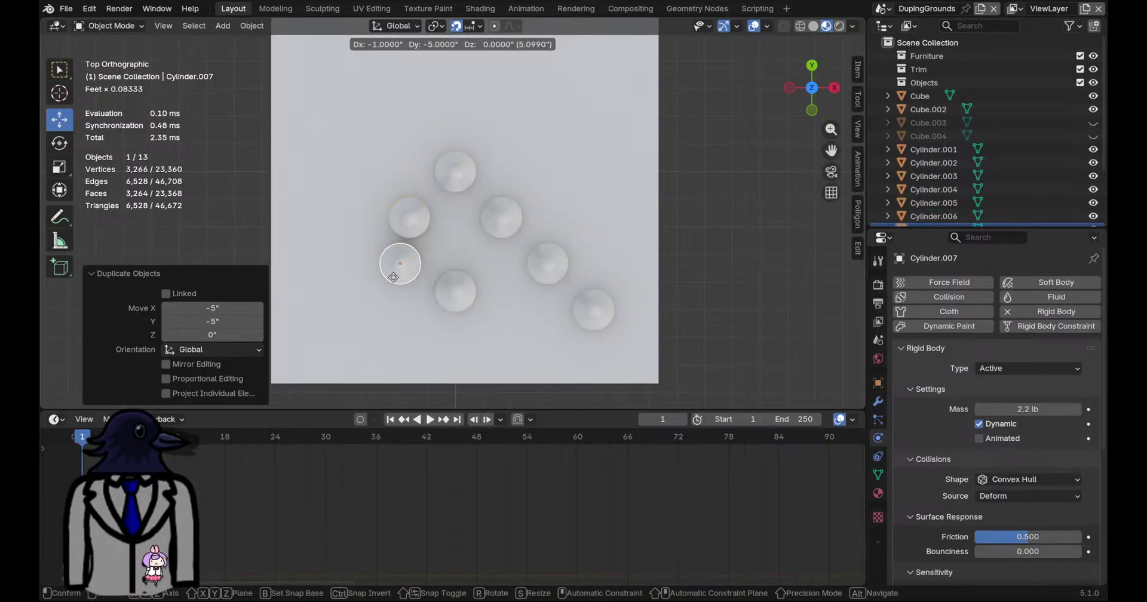
pyautogui.click(354, 284)
pyautogui.hotkey('shift', 'd')
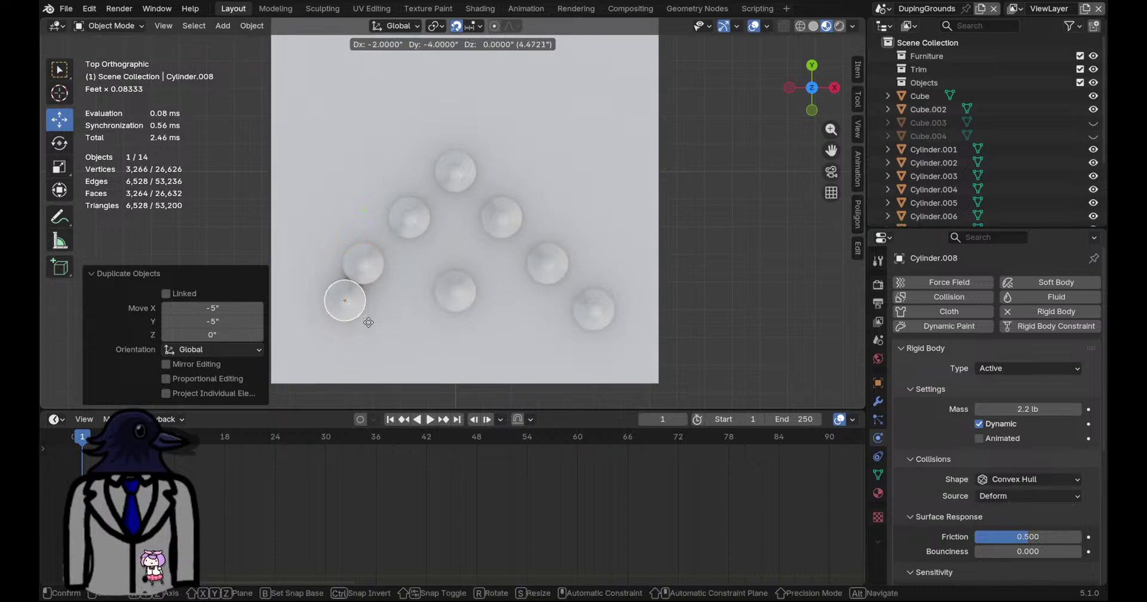
pyautogui.click(336, 331)
# Fill the rack's back row with two copies made from the −X corner pin, each offset 10 inches along X
pyautogui.click(454, 290)
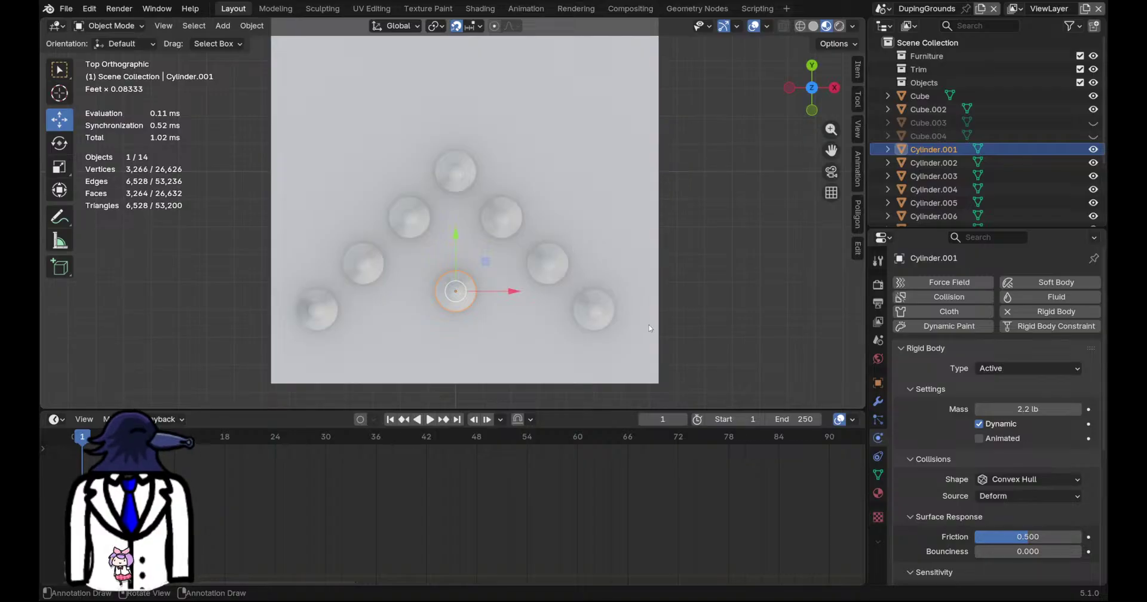
pyautogui.hotkey('shift', 'd')
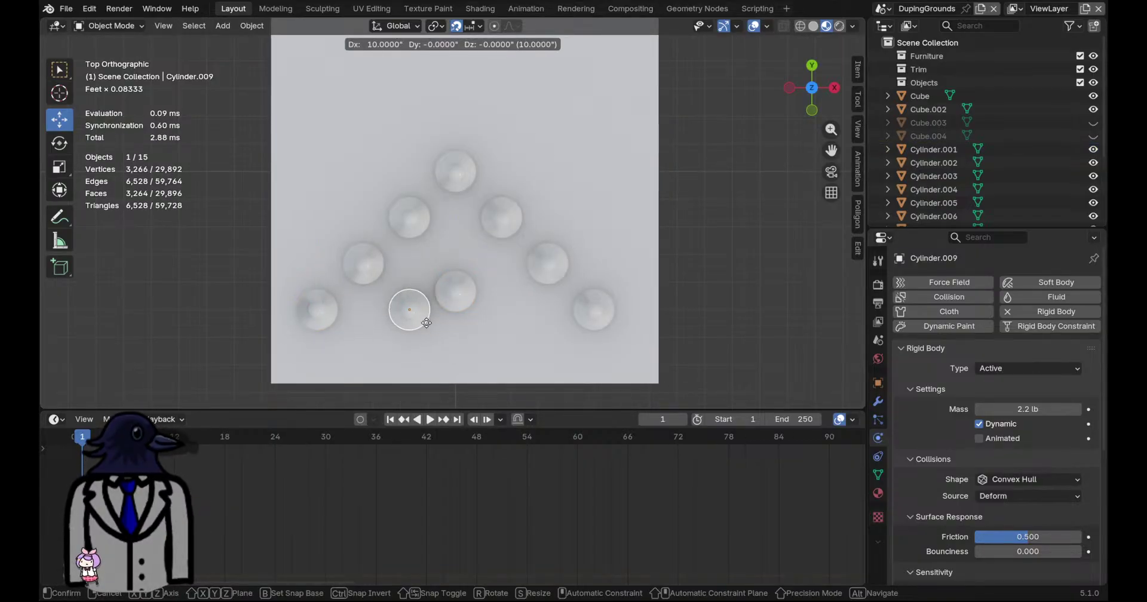
pyautogui.click(421, 322)
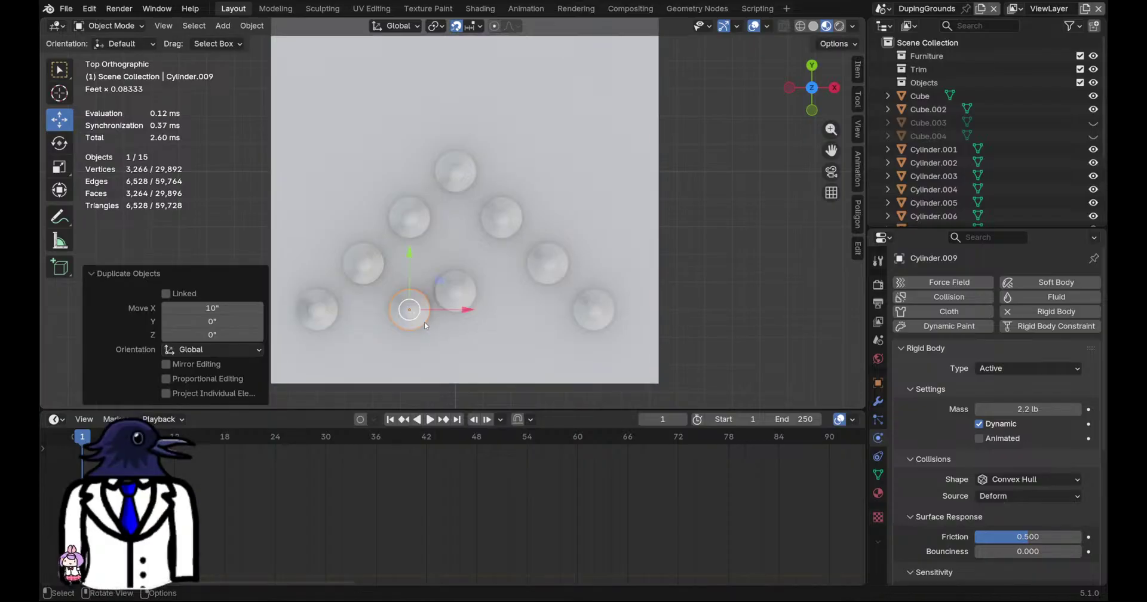
pyautogui.hotkey('shift', 'd')
pyautogui.click(519, 323)
# Move the pin in the middle of the rack 4 inches along Y and save the file
pyautogui.click(462, 282)
pyautogui.moveTo(454, 255); pyautogui.dragTo(452, 218)
pyautogui.moveTo(516, 312); pyautogui.dragTo(595, 210, button='middle')
pyautogui.hotkey('ctrl', 's')
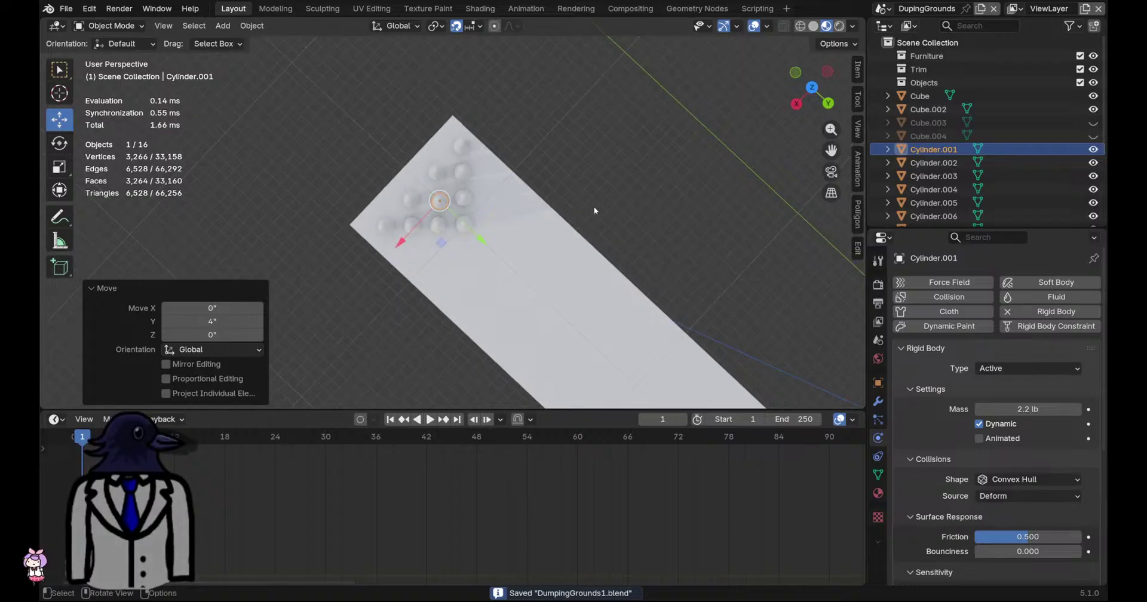
# Inspect the pin rack's spacing from above and in perspective, and save the file
pyautogui.click(812, 88)
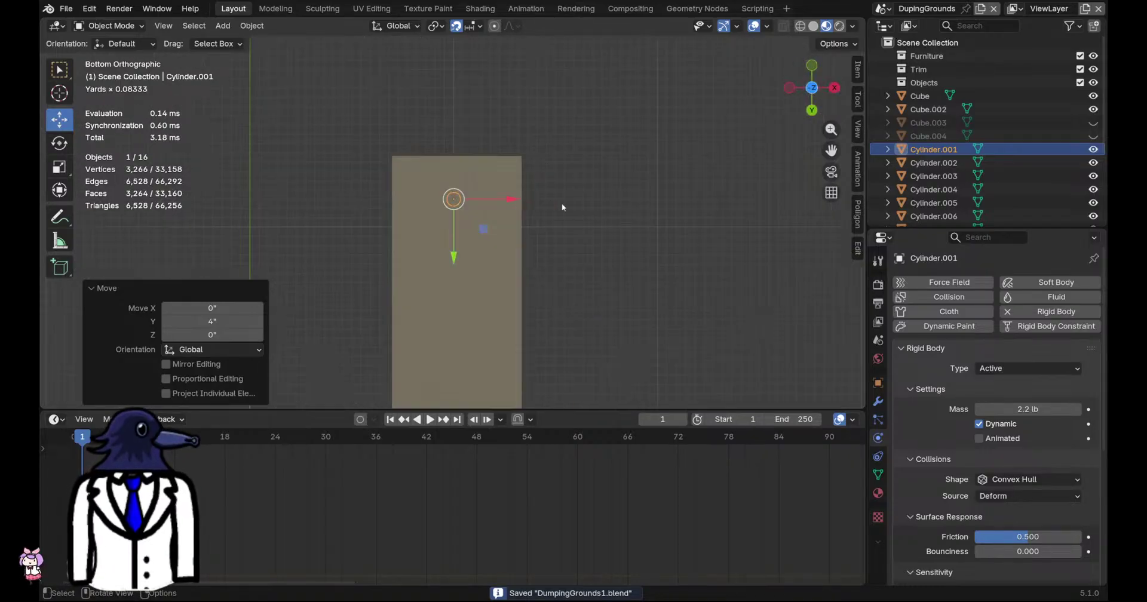
pyautogui.click(811, 88)
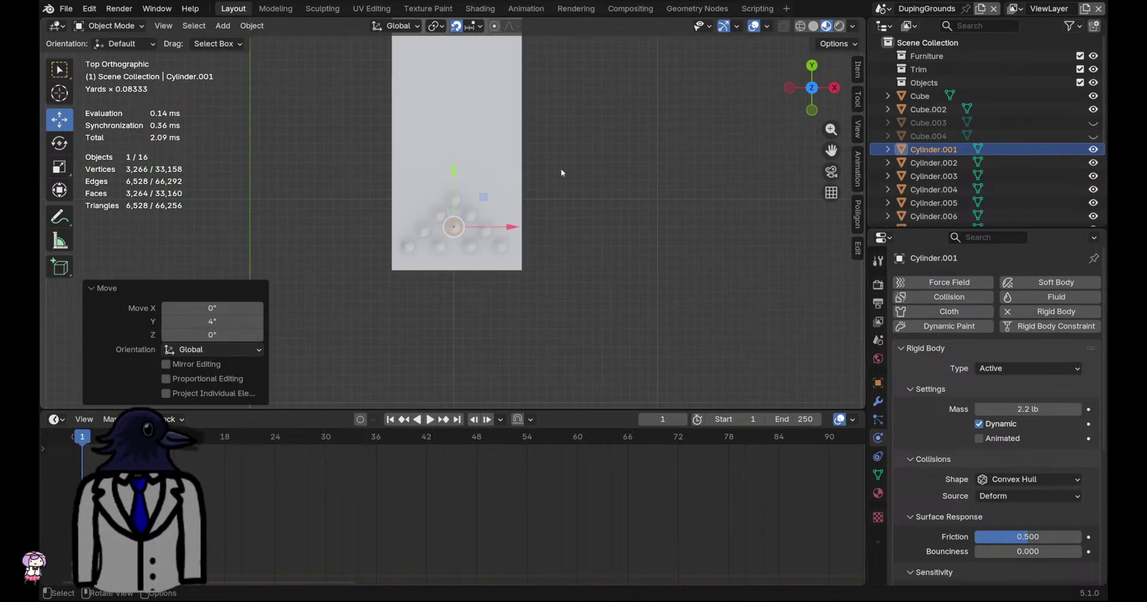
pyautogui.scroll(1, 512, 274)
pyautogui.keyDown('shift'); pyautogui.moveTo(511, 275); pyautogui.dragTo(504, 226, button='middle'); pyautogui.keyUp('shift')
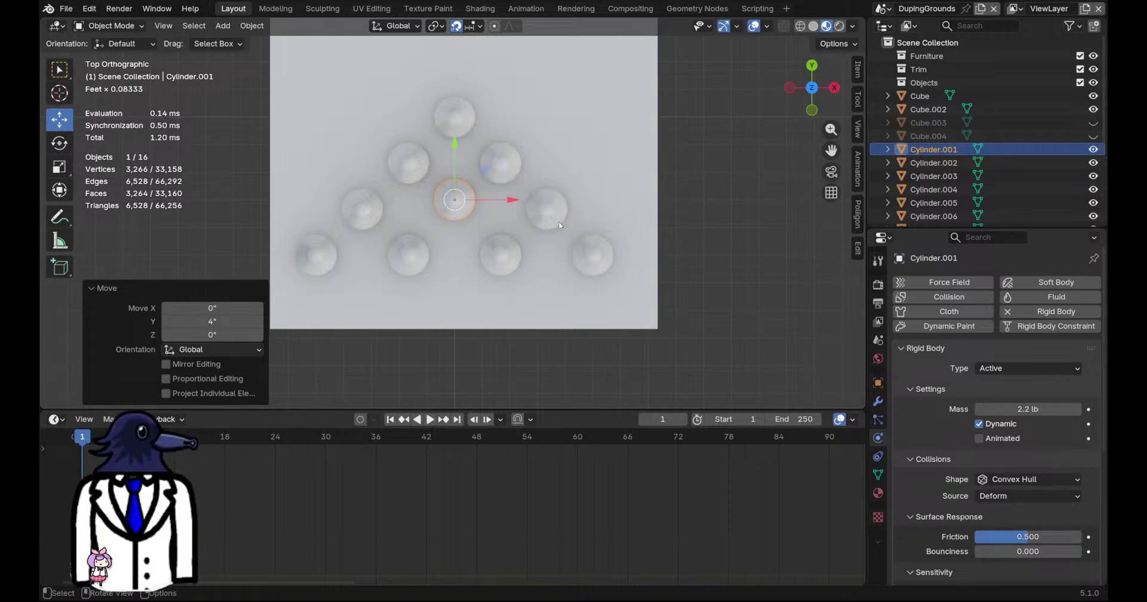
pyautogui.scroll(-1, 509, 247)
pyautogui.scroll(-1, 509, 246)
pyautogui.moveTo(509, 247); pyautogui.dragTo(548, 222, button='middle')
pyautogui.moveTo(527, 209); pyautogui.dragTo(491, 235, button='middle')
pyautogui.hotkey('ctrl', 's')
# Apply Shade Smooth to the bowling ball and examine its surface up close
pyautogui.click(493, 238)
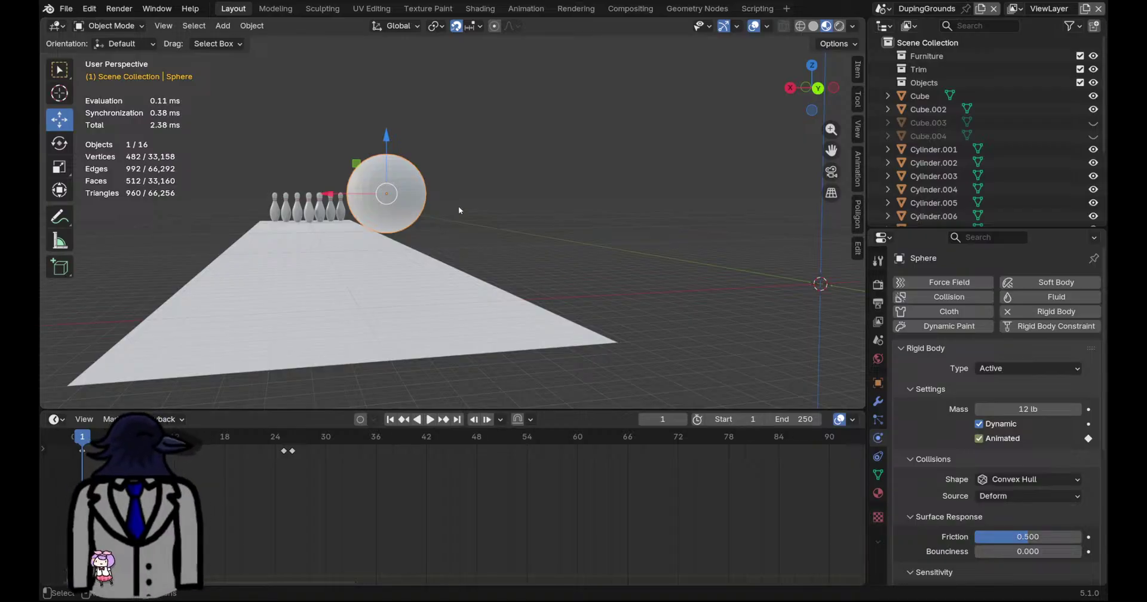
pyautogui.rightClick(420, 203)
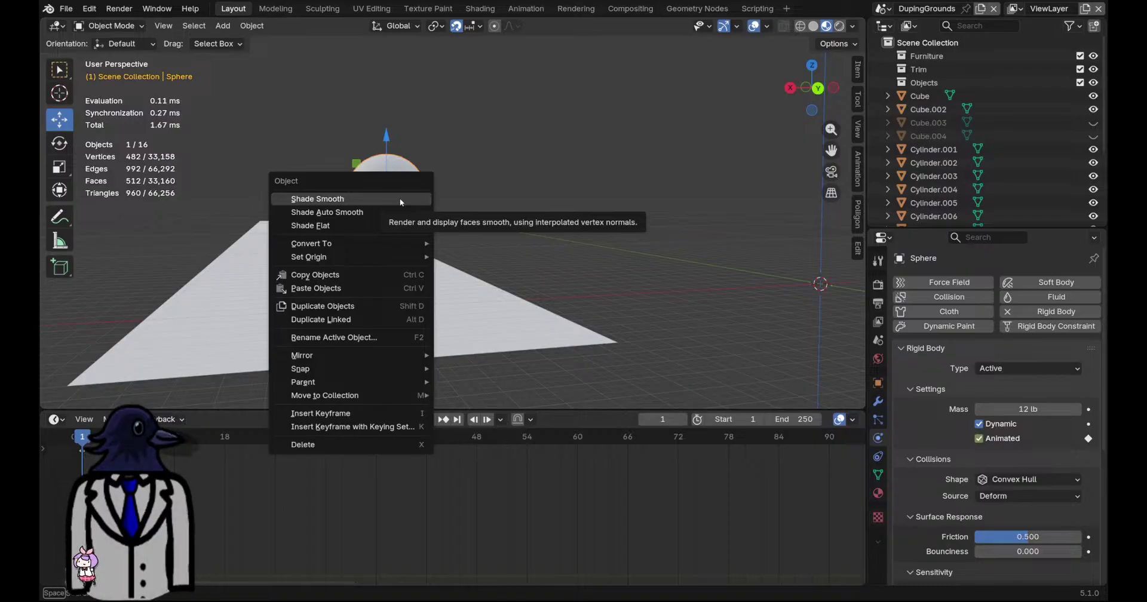
pyautogui.click(400, 199)
pyautogui.moveTo(402, 200); pyautogui.dragTo(494, 217, button='middle')
pyautogui.scroll(3, 470, 210)
pyautogui.scroll(3, 494, 217)
pyautogui.scroll(-6, 494, 217)
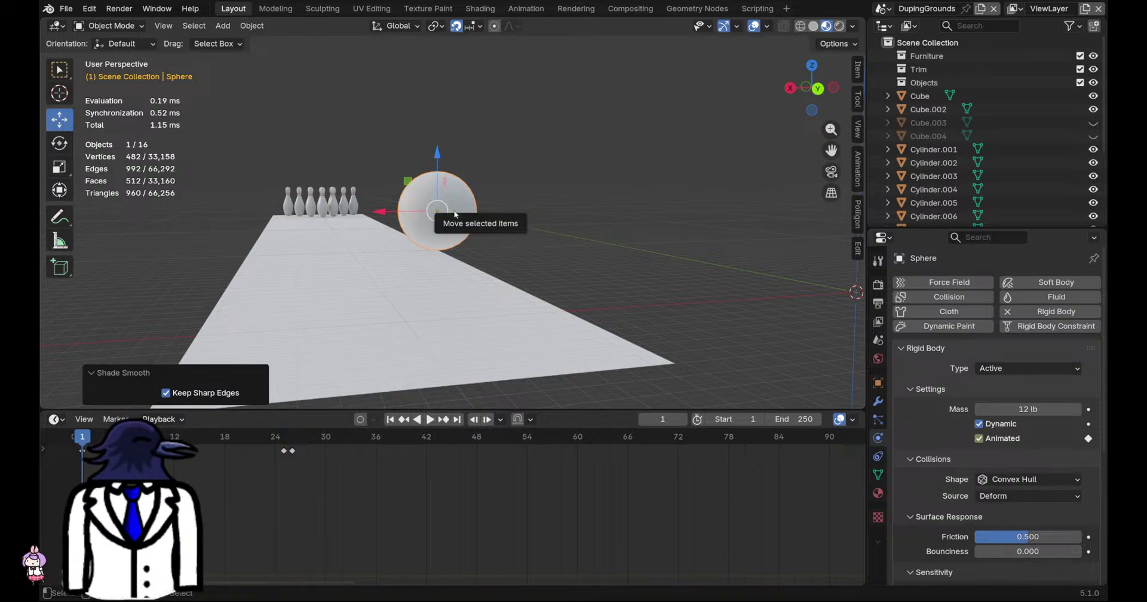
# Add a level 1 Catmull-Clark Subdivision modifier to the bowling ball, apply it, and save the file
pyautogui.hotkey('ctrl', '1')
pyautogui.click(877, 401)
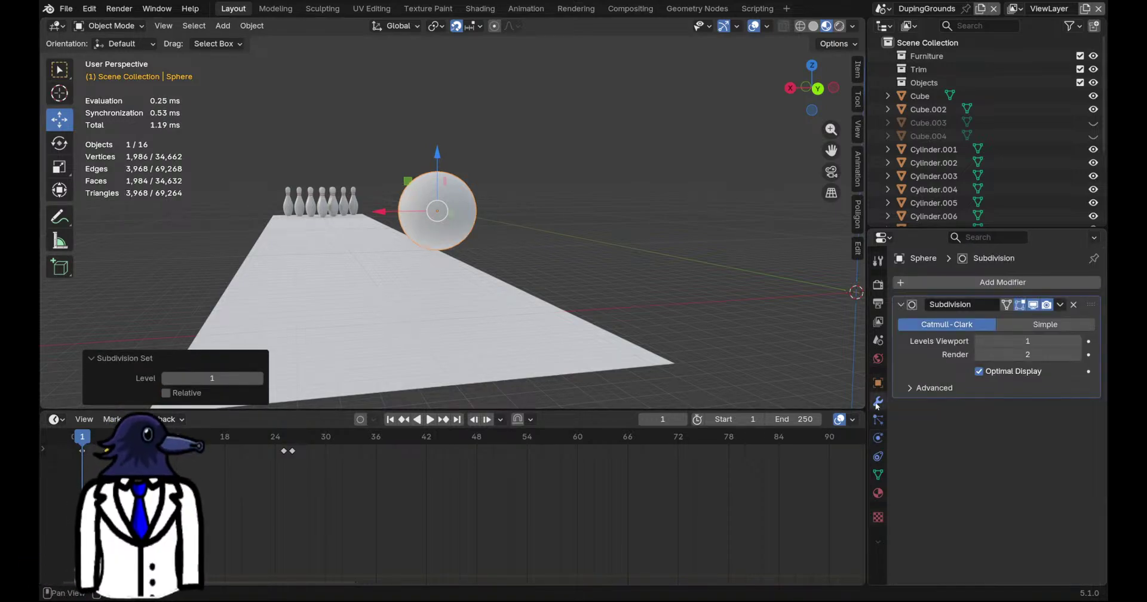
pyautogui.click(1060, 305)
pyautogui.click(1030, 320)
pyautogui.hotkey('ctrl', 's')
# Place the 3D cursor on the bowling ball's surface, on the side facing away from the pins
pyautogui.scroll(-4, 501, 192)
pyautogui.click(526, 215)
pyautogui.moveTo(527, 215); pyautogui.dragTo(481, 266, button='middle')
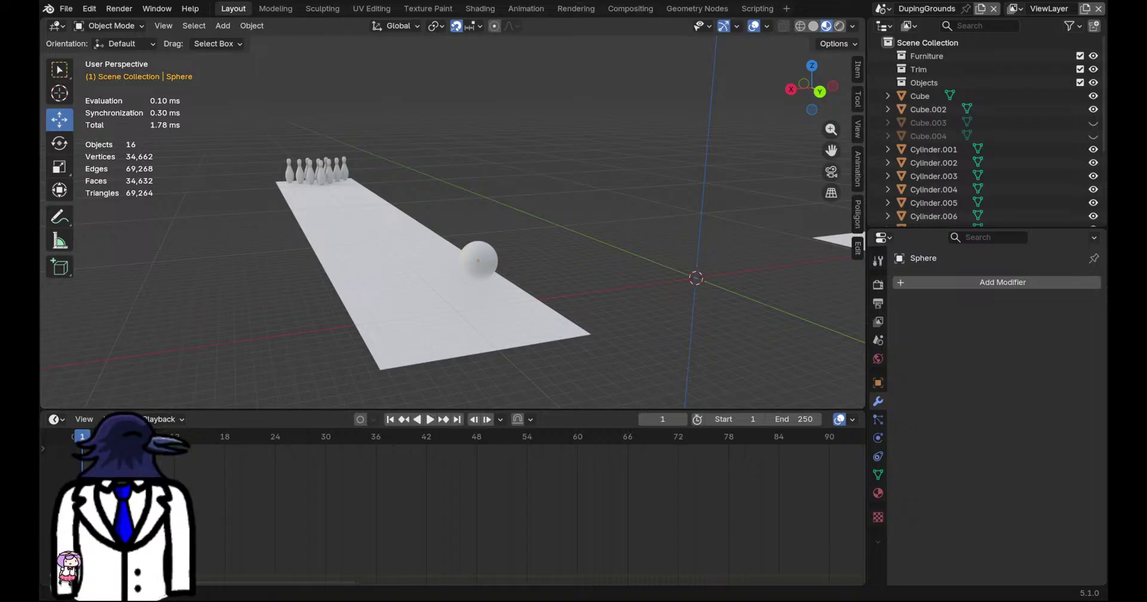
pyautogui.moveTo(418, 304); pyautogui.dragTo(395, 297, button='middle')
pyautogui.scroll(4, 382, 306)
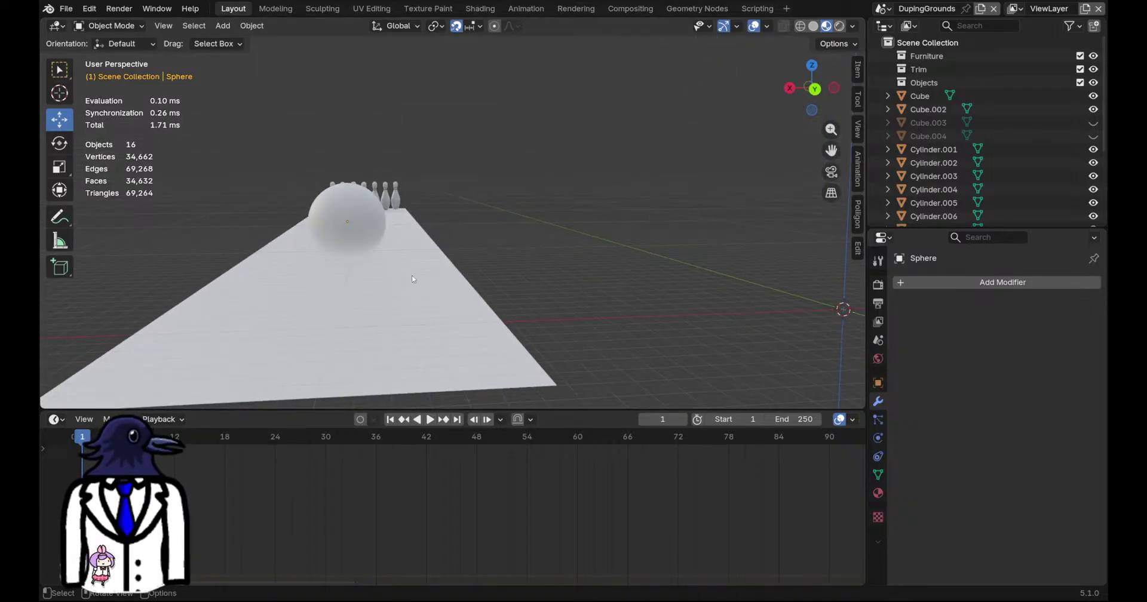
pyautogui.scroll(-3, 410, 285)
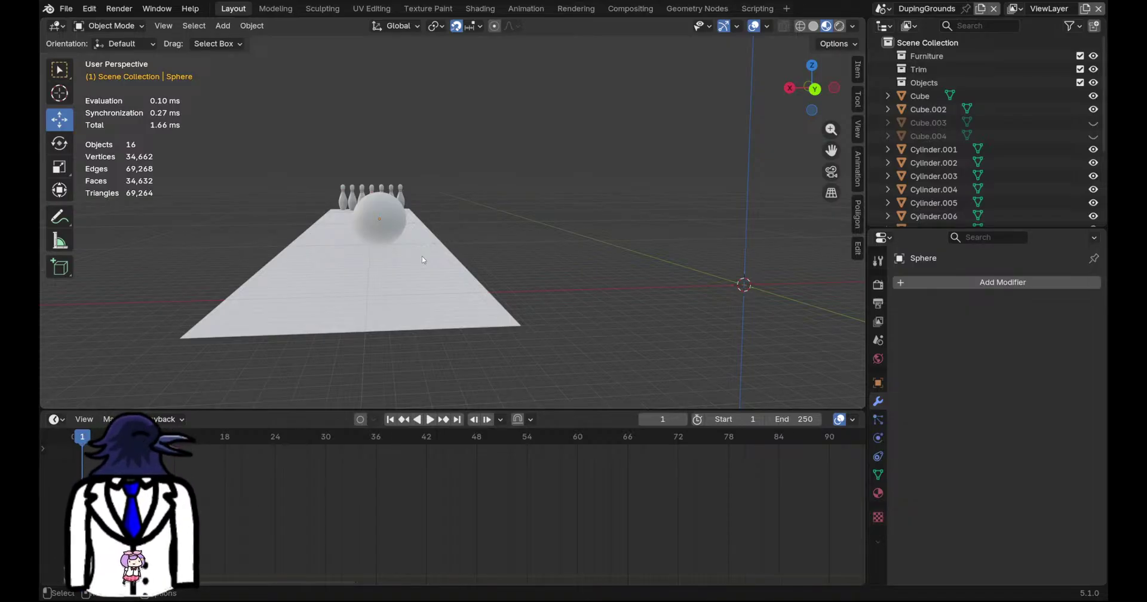
pyautogui.scroll(3, 382, 221)
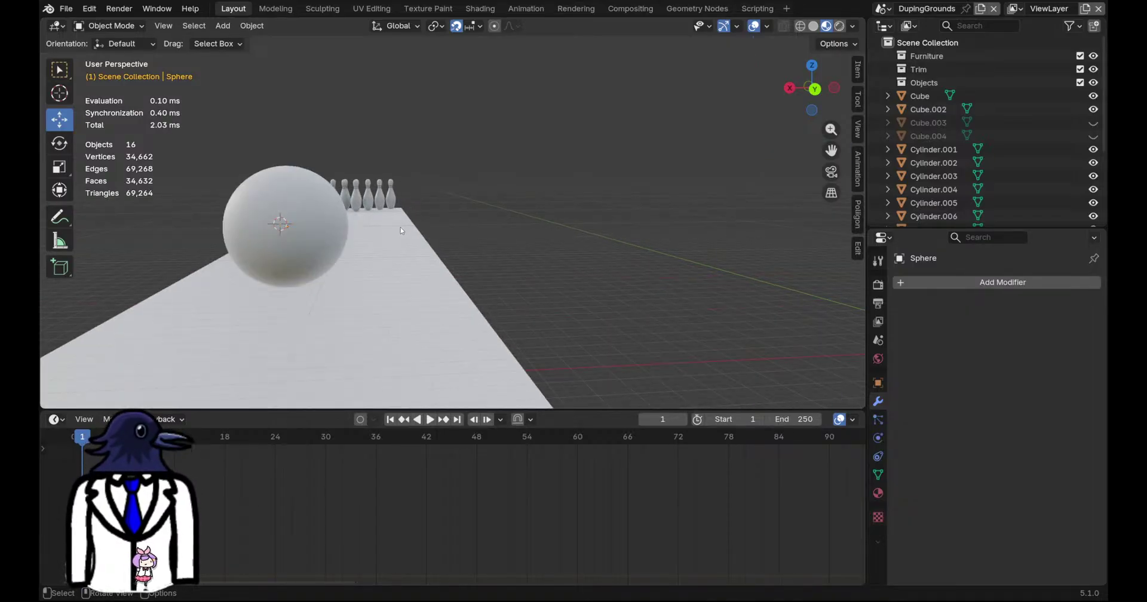
pyautogui.moveTo(382, 221); pyautogui.dragTo(388, 195, button='middle')
# Add a UV sphere with 32 segments, 16 rings and a 1-inch radius at the 3D cursor on the ball
pyautogui.hotkey('shift', 'a')
pyautogui.moveTo(453, 66)
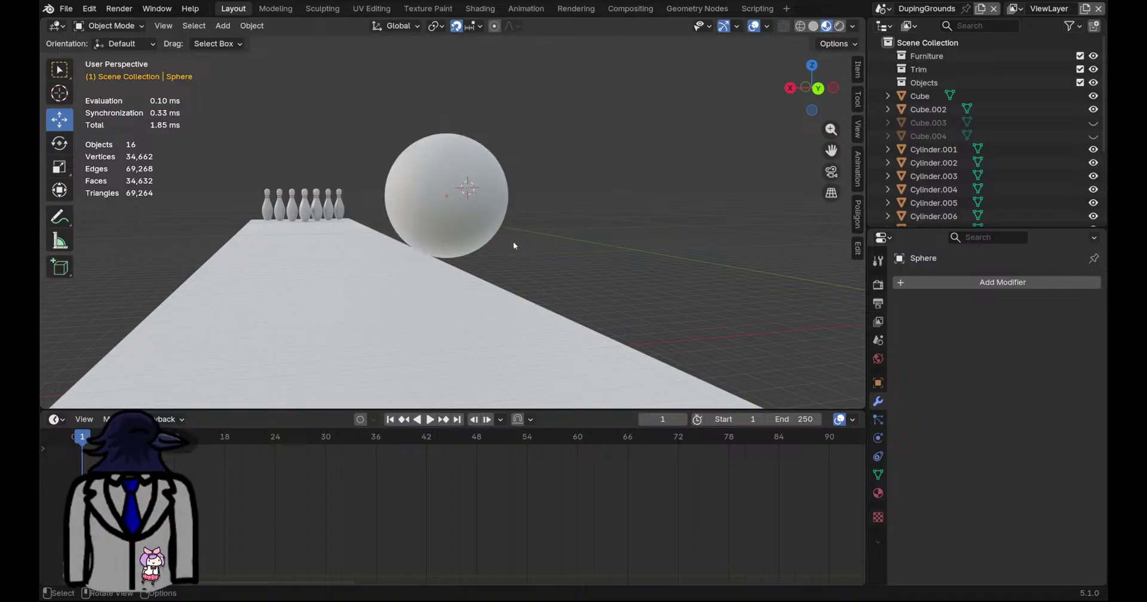
pyautogui.hotkey('shift', 'a')
pyautogui.moveTo(413, 51)
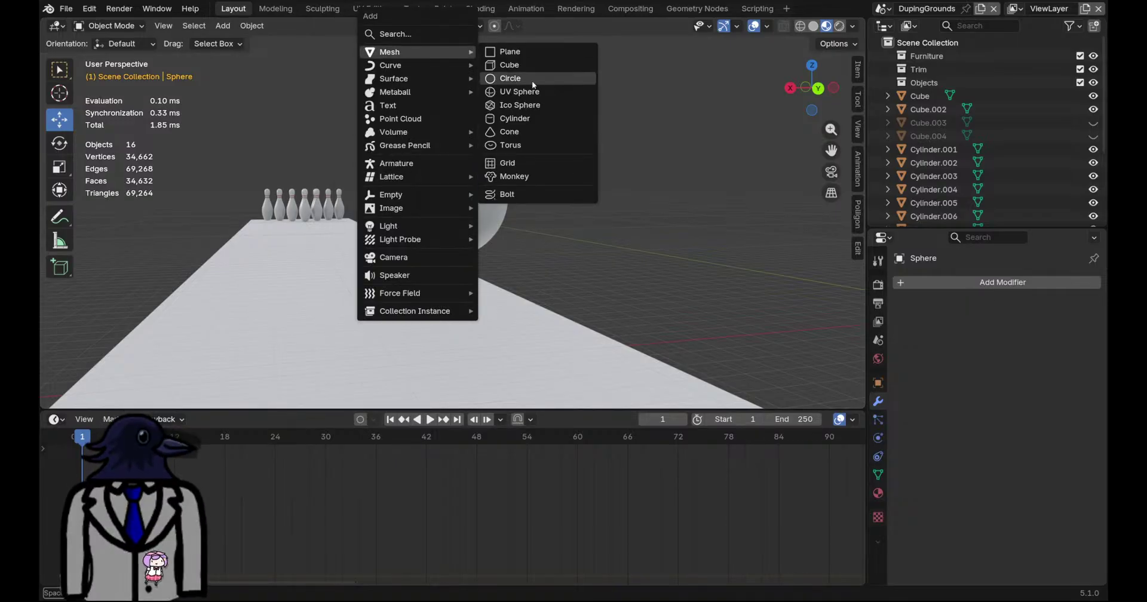
pyautogui.click(514, 91)
pyautogui.press('KP_Decimal')
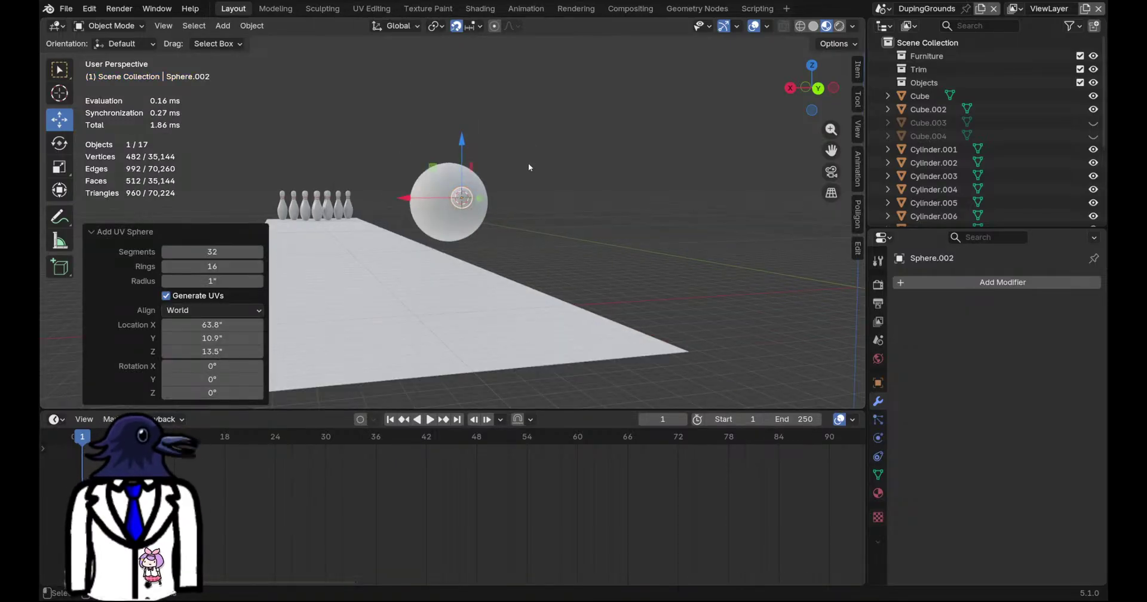
pyautogui.scroll(-4, 542, 187)
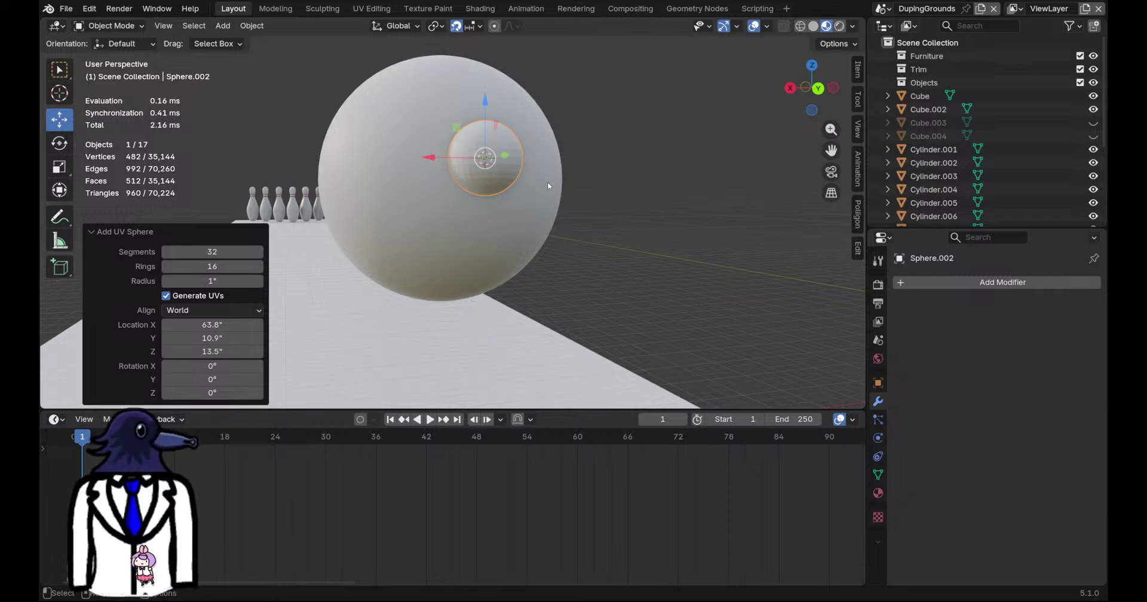
# Stretch the small sphere to a scale of about 1.54 along Z and narrow it in X and Y
pyautogui.press('s')
pyautogui.press('z')
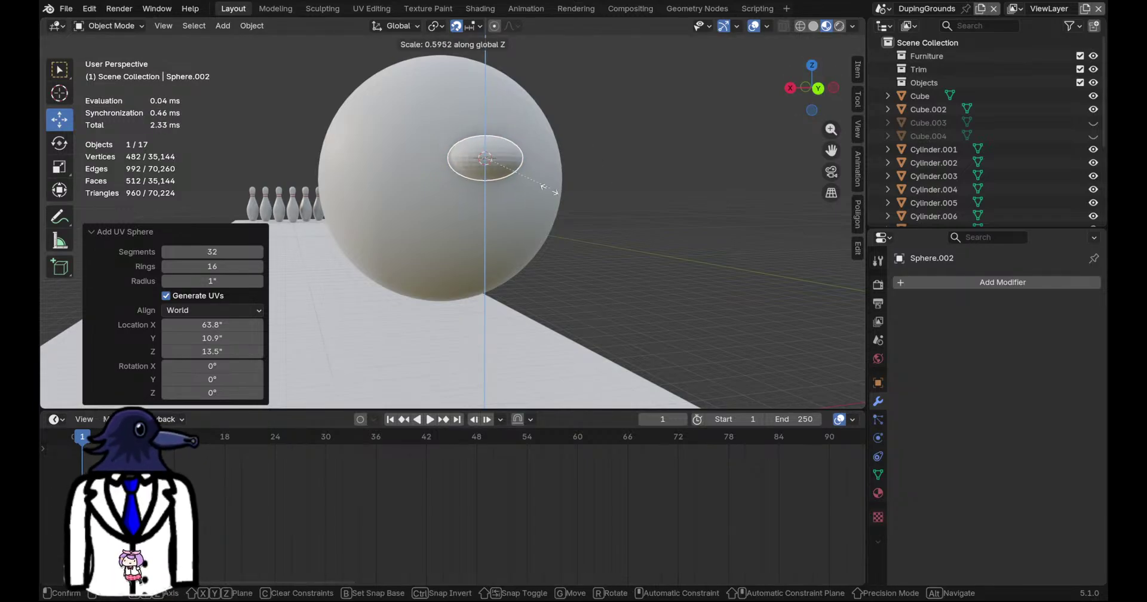
pyautogui.click(656, 238)
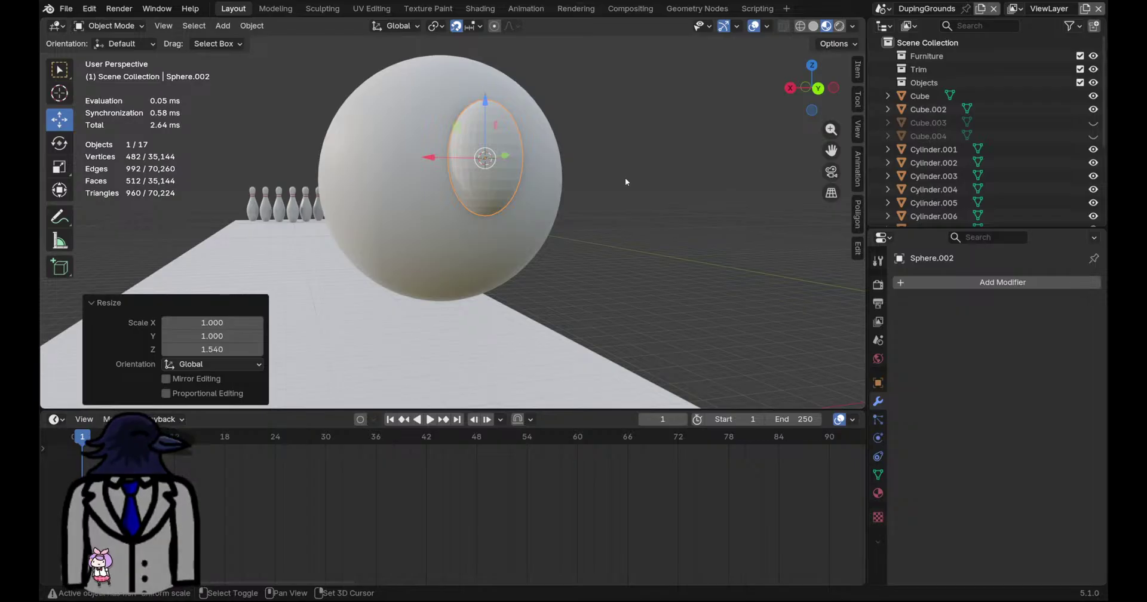
pyautogui.press('s')
pyautogui.hotkey('shift', 'z')
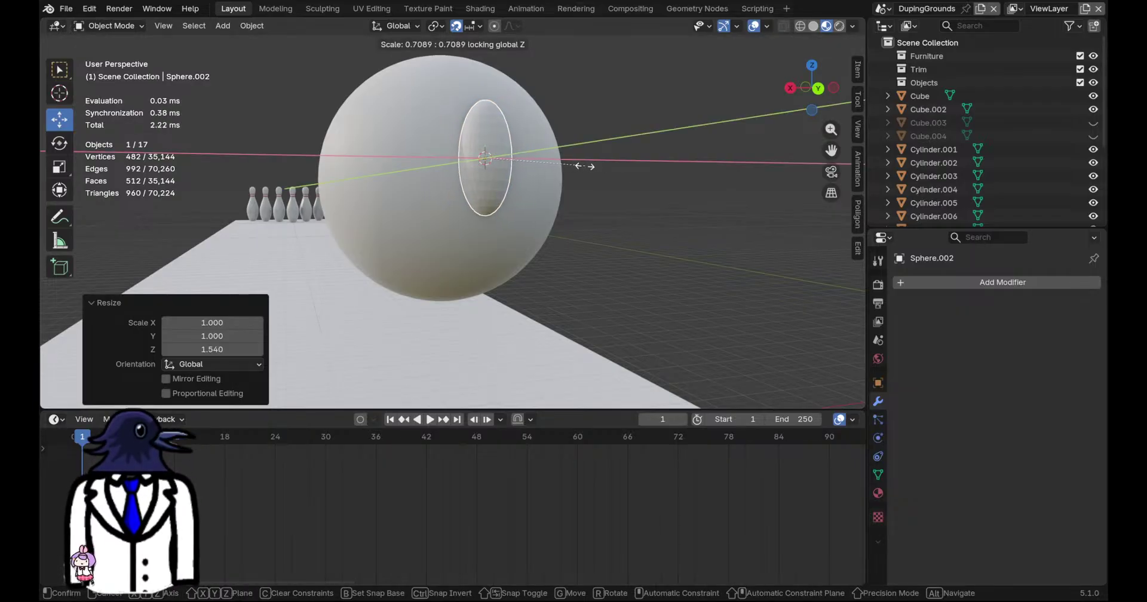
pyautogui.click(557, 161)
# In edit mode with X-ray on, select the lower half of the narrow ellipsoid from the back view
pyautogui.press('Tab')
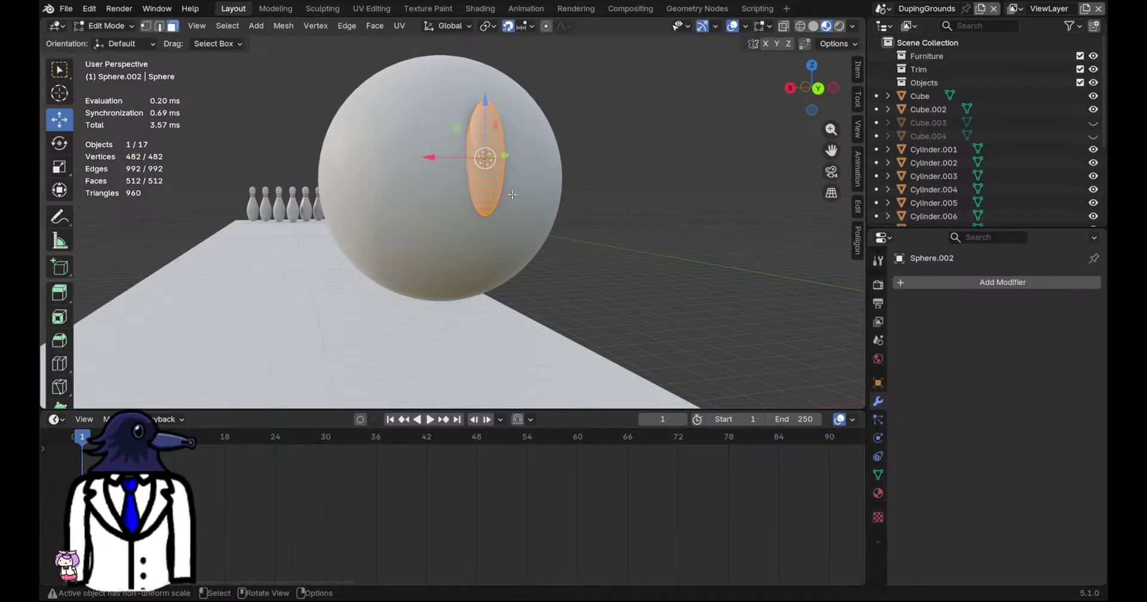
pyautogui.moveTo(511, 194); pyautogui.dragTo(508, 198, button='middle')
pyautogui.moveTo(554, 287); pyautogui.dragTo(423, 202)
pyautogui.moveTo(538, 289); pyautogui.dragTo(421, 206)
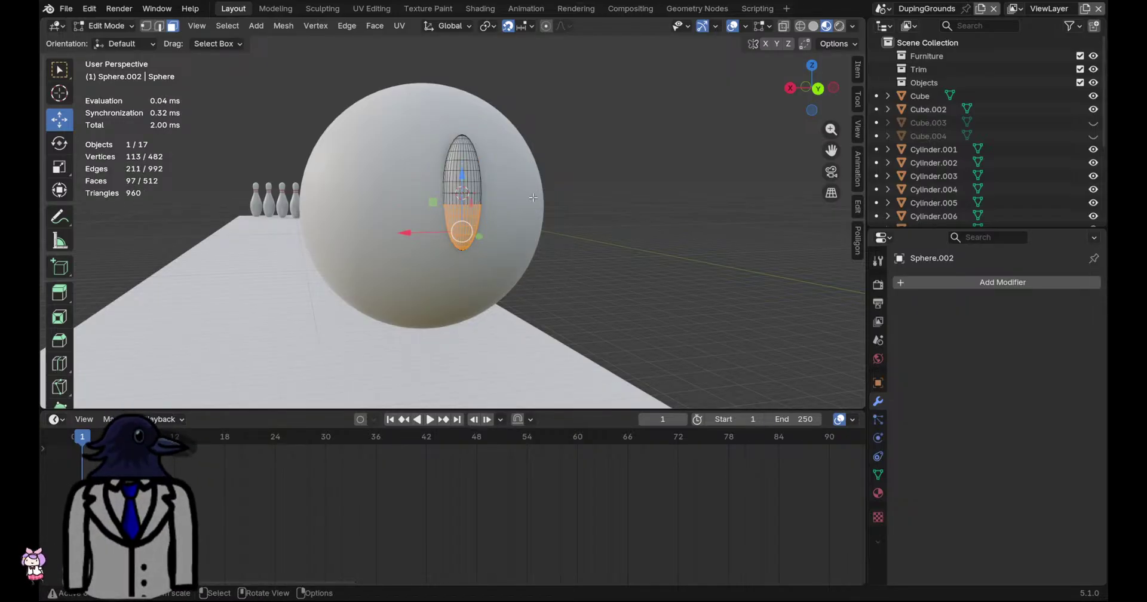
pyautogui.hotkey('alt', 'z')
pyautogui.moveTo(532, 198); pyautogui.dragTo(505, 211, button='middle')
pyautogui.click(816, 93)
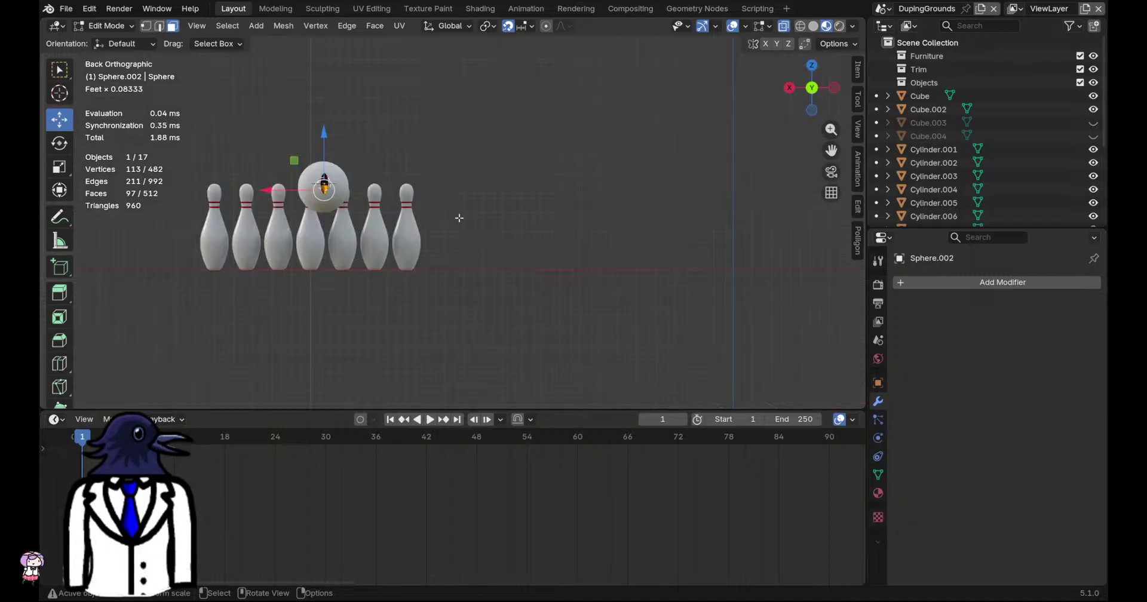
pyautogui.scroll(5, 501, 207)
pyautogui.keyDown('shift'); pyautogui.moveTo(342, 224); pyautogui.dragTo(368, 256, button='middle'); pyautogui.keyUp('shift')
pyautogui.press('KP_Decimal')
pyautogui.moveTo(653, 348); pyautogui.dragTo(470, 255)
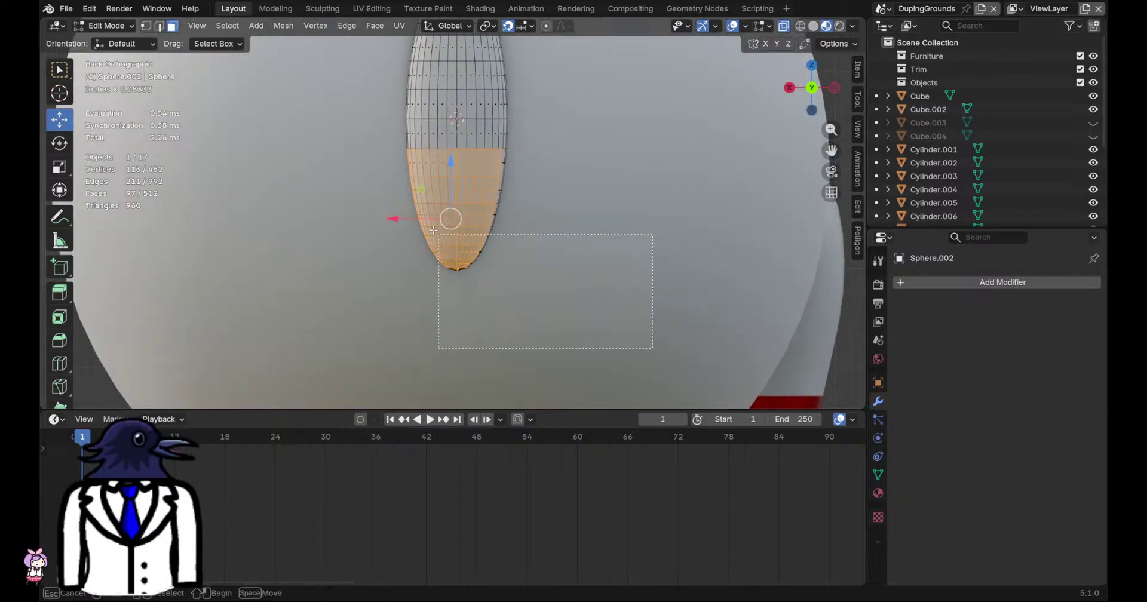
pyautogui.moveTo(361, 157); pyautogui.dragTo(361, 157)
# Try raising the ellipsoid's selected lower half 0.25 inch along Z, and undo the move
pyautogui.scroll(-2, 540, 203)
pyautogui.moveTo(458, 192); pyautogui.dragTo(457, 174)
pyautogui.keyDown('shift'); pyautogui.moveTo(510, 140); pyautogui.dragTo(512, 200, button='middle'); pyautogui.keyUp('shift')
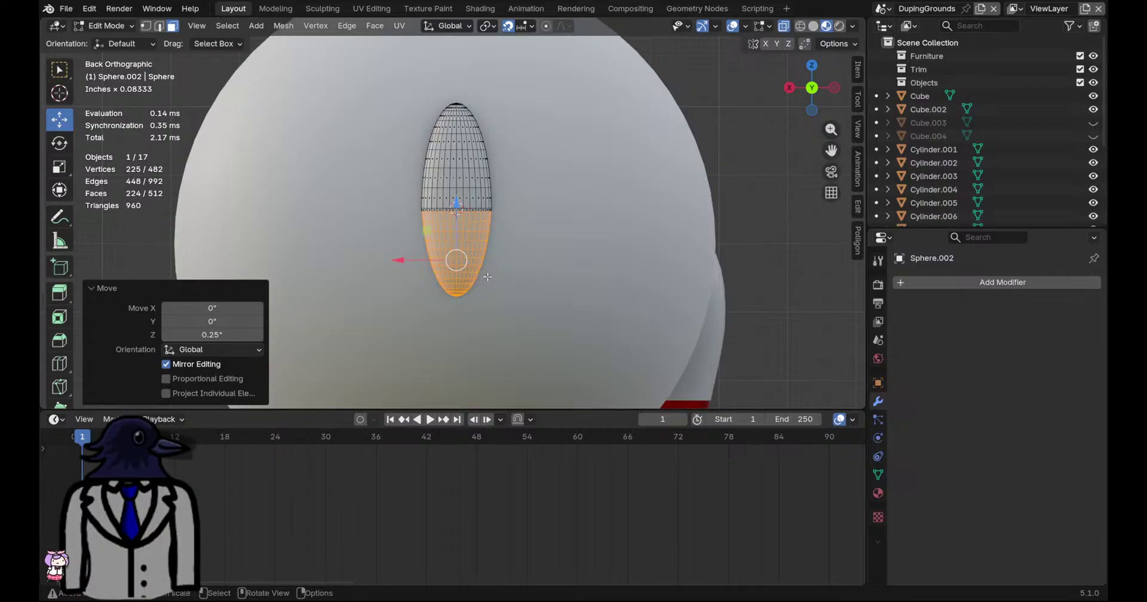
pyautogui.hotkey('ctrl', 'z')
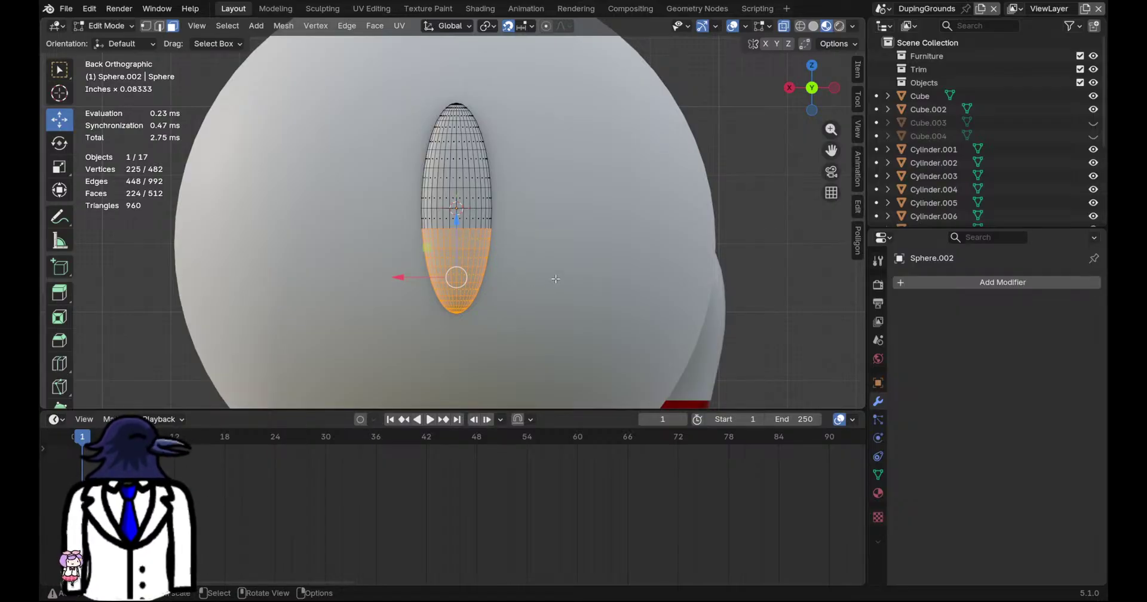
# Flatten the ellipsoid's lower half along Z into a short rounded end and move it down
pyautogui.press('s')
pyautogui.press('z')
pyautogui.click(471, 256)
pyautogui.hotkey('ctrl', 's')
pyautogui.moveTo(455, 249); pyautogui.dragTo(455, 288)
# Select the ellipsoid's upper half, flatten it along Z to a scale of about 0.137, and save the file
pyautogui.moveTo(390, 73); pyautogui.dragTo(509, 122)
pyautogui.moveTo(589, 196); pyautogui.dragTo(588, 195)
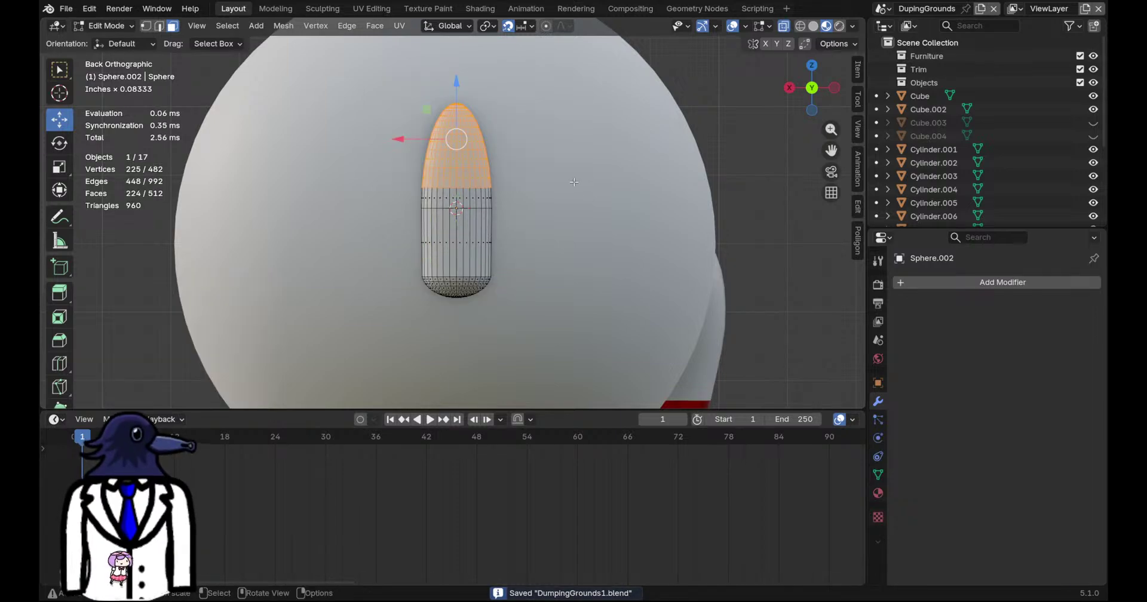
pyautogui.press('s')
pyautogui.press('z')
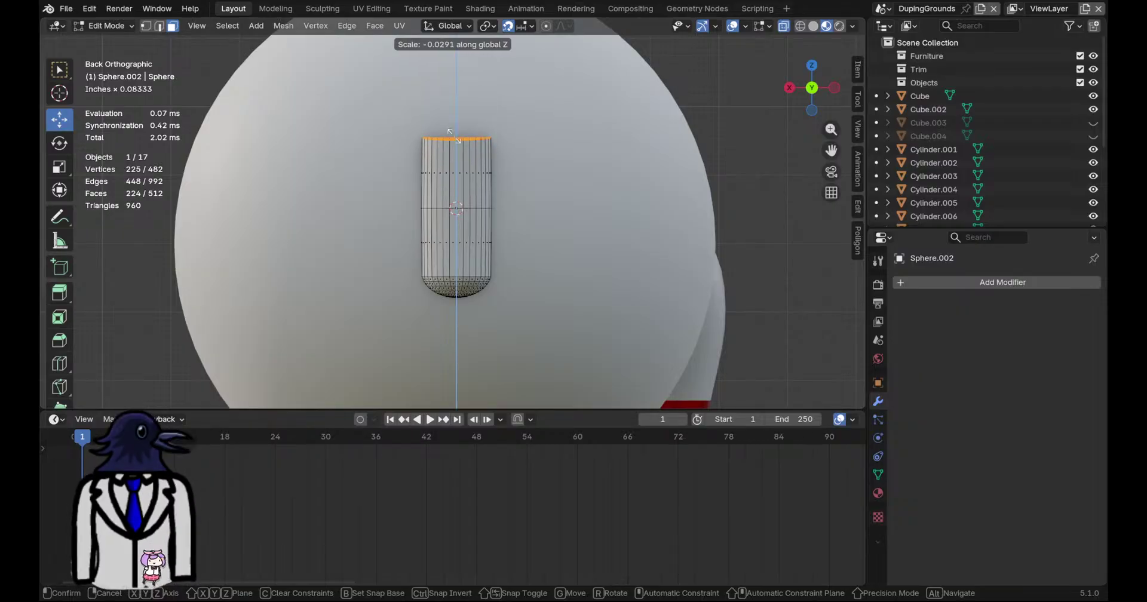
pyautogui.click(462, 122)
pyautogui.hotkey('ctrl', 's')
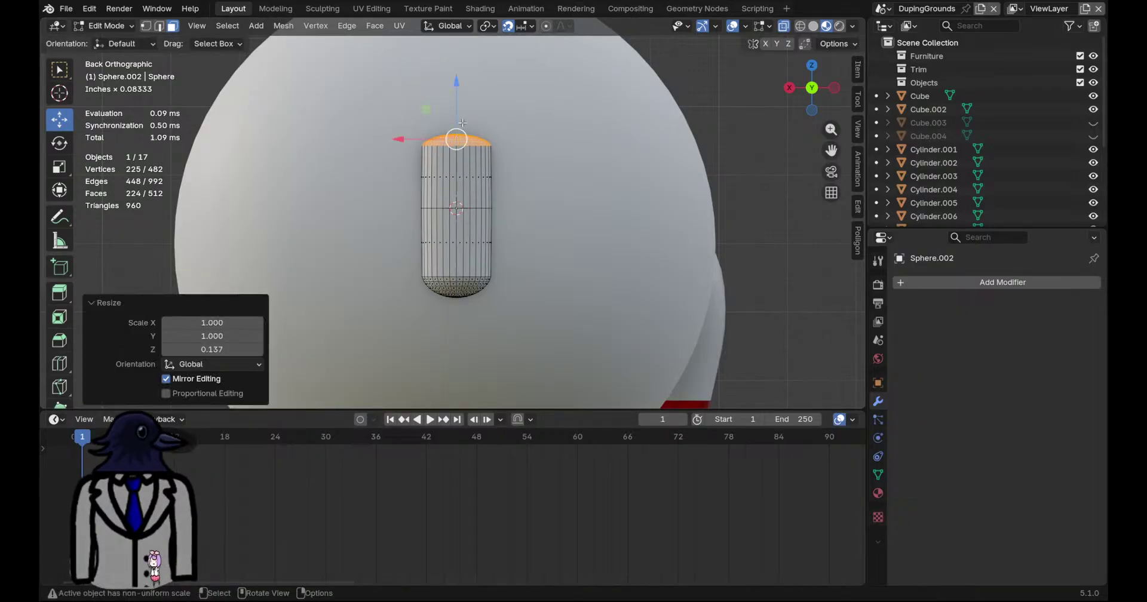
# Leave edit mode, rotate the capsule -90° about the global X axis, and save the file
pyautogui.scroll(-5, 462, 126)
pyautogui.press('Tab')
pyautogui.moveTo(510, 223); pyautogui.dragTo(600, 279, button='middle')
pyautogui.moveTo(495, 213); pyautogui.dragTo(433, 200, button='middle')
pyautogui.moveTo(704, 136); pyautogui.dragTo(719, 141, button='middle')
pyautogui.click(59, 144)
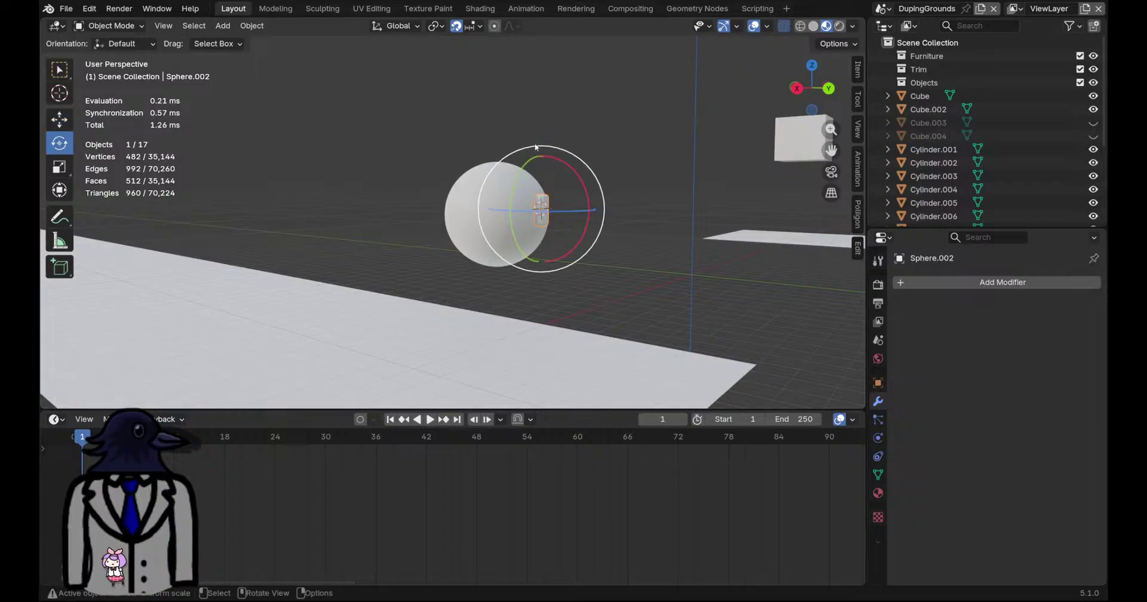
pyautogui.scroll(-1, 547, 185)
pyautogui.moveTo(548, 185); pyautogui.dragTo(537, 182, button='middle')
pyautogui.click(826, 88)
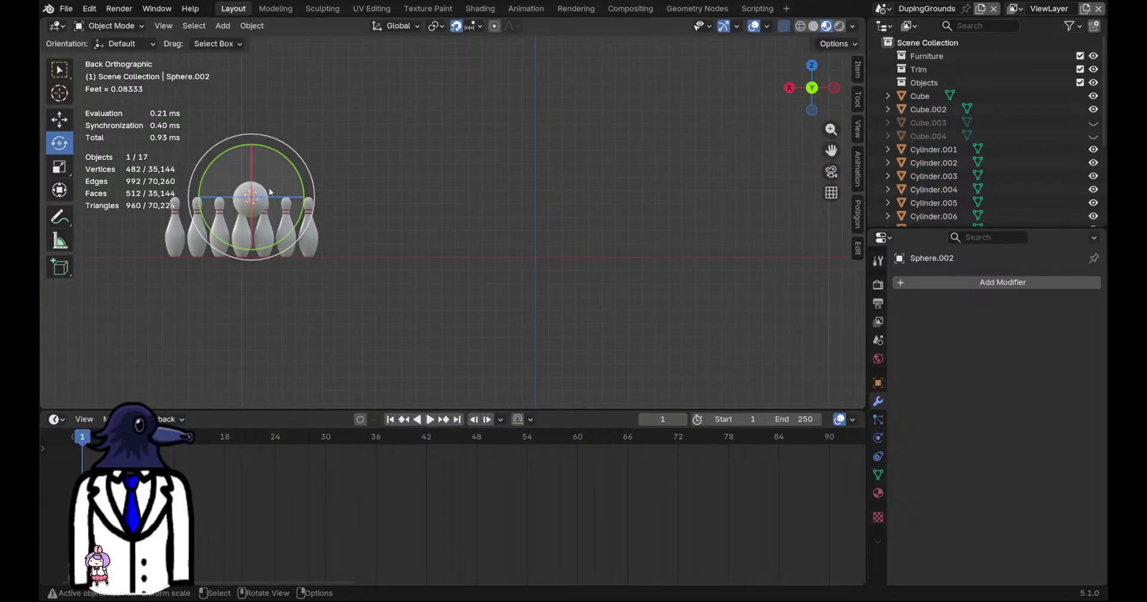
pyautogui.scroll(6, 371, 225)
pyautogui.scroll(-2, 350, 209)
pyautogui.moveTo(350, 209); pyautogui.dragTo(568, 193, button='middle')
pyautogui.press('KP_Decimal')
pyautogui.moveTo(493, 167); pyautogui.dragTo(522, 277)
pyautogui.hotkey('ctrl', 's')
pyautogui.scroll(-5, 523, 263)
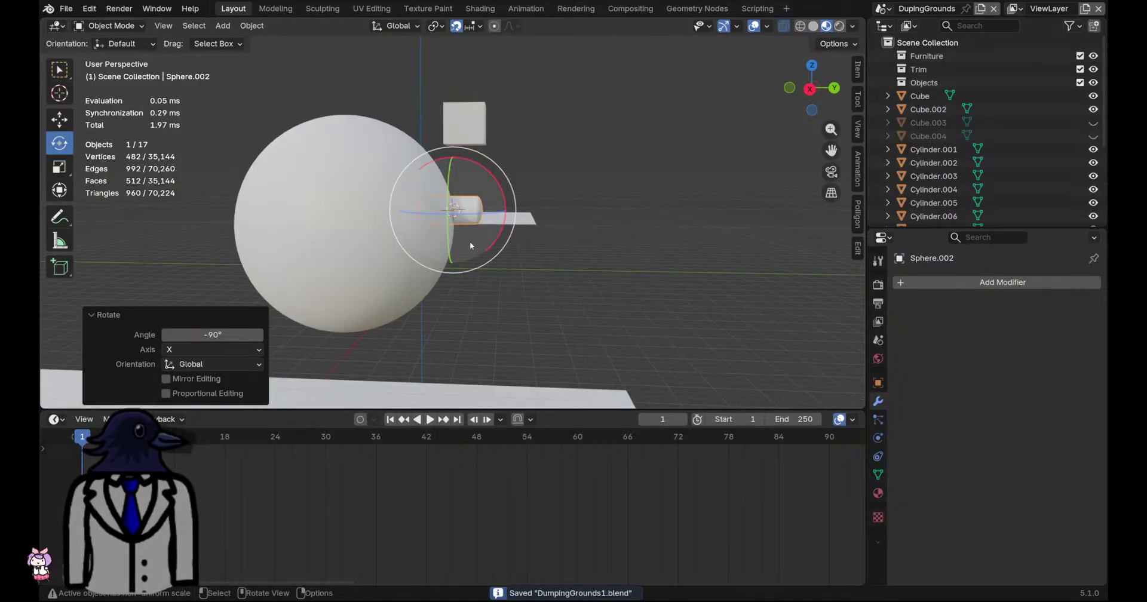
# In the back view, shift the capsule away from the ball's centre, including a -1.5 inch move along X
pyautogui.moveTo(468, 254); pyautogui.dragTo(199, 197, button='middle')
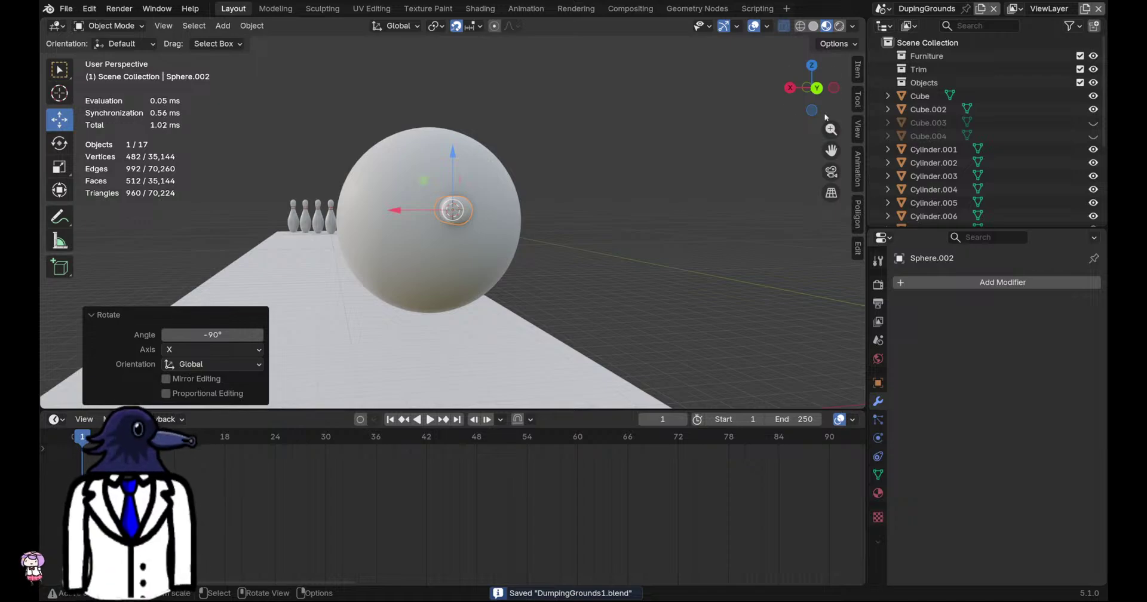
pyautogui.click(817, 87)
pyautogui.moveTo(423, 178); pyautogui.dragTo(481, 243)
# Duplicate the capsule along the X axis to the opposite side of the ball's centre, and save the file
pyautogui.hotkey('shift', 'd')
pyautogui.press('x')
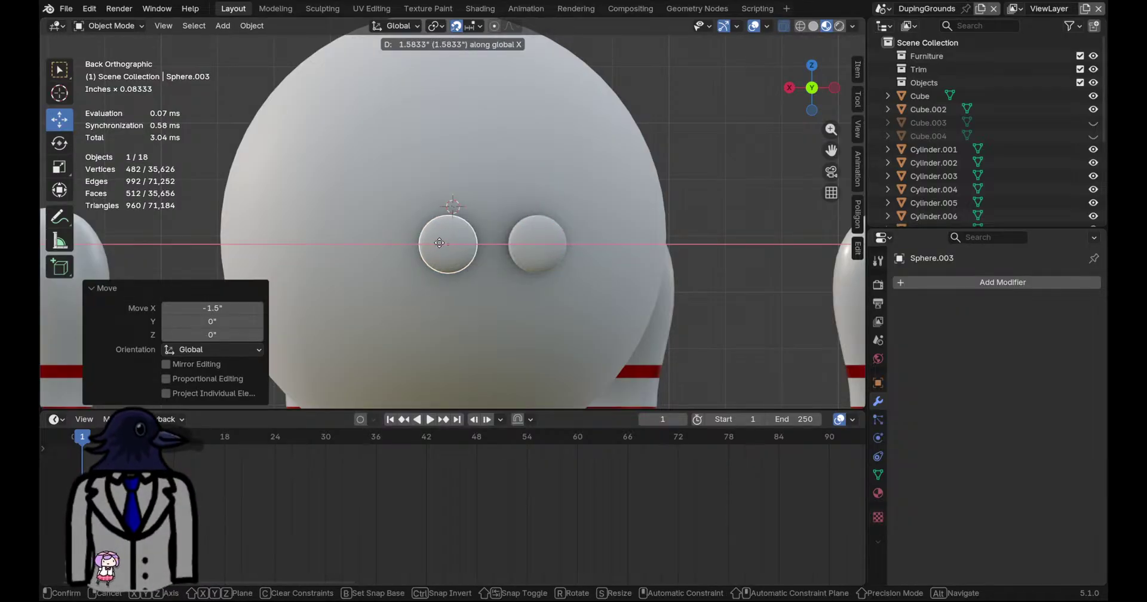
pyautogui.click(360, 243)
pyautogui.hotkey('ctrl', 's')
# Duplicate the capsule again, offsetting the copy -1 inch in X, -1 inch in Y and -2 inches in Z
pyautogui.scroll(-3, 461, 260)
pyautogui.moveTo(462, 266); pyautogui.dragTo(634, 256, button='middle')
pyautogui.keyDown('shift'); pyautogui.moveTo(539, 240); pyautogui.dragTo(474, 271, button='middle'); pyautogui.keyUp('shift')
pyautogui.hotkey('shift', 'd')
pyautogui.click(505, 261)
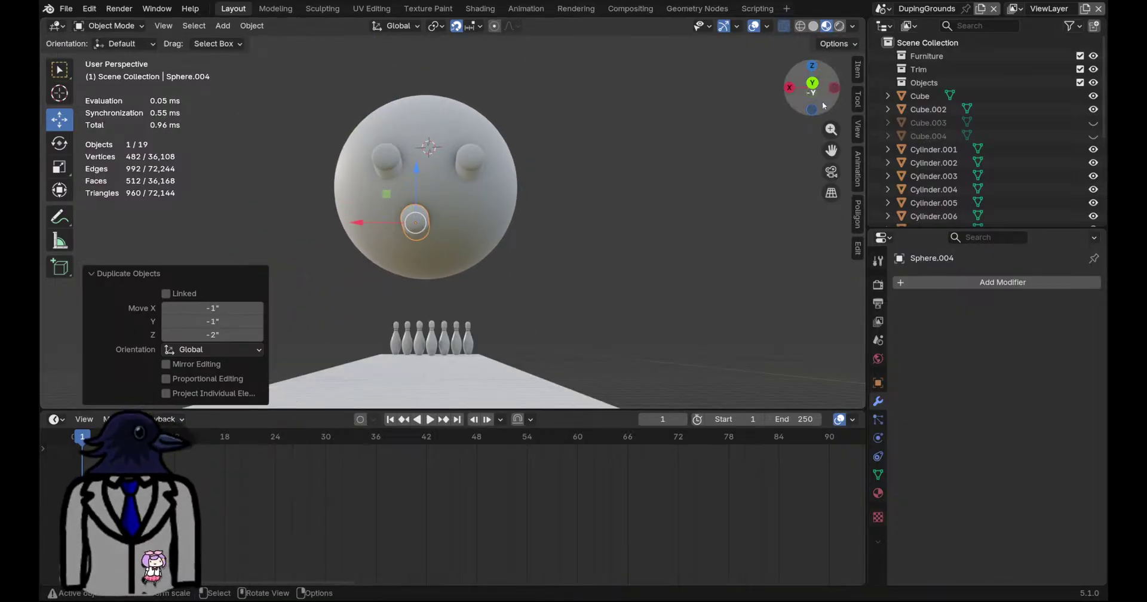
# In the back view, move the two upper capsules closer together along X, evenly about the ball's centre
pyautogui.click(812, 86)
pyautogui.scroll(4, 480, 138)
pyautogui.click(481, 104)
pyautogui.keyDown('shift'); pyautogui.moveTo(471, 160); pyautogui.dragTo(554, 235, button='middle'); pyautogui.keyUp('shift')
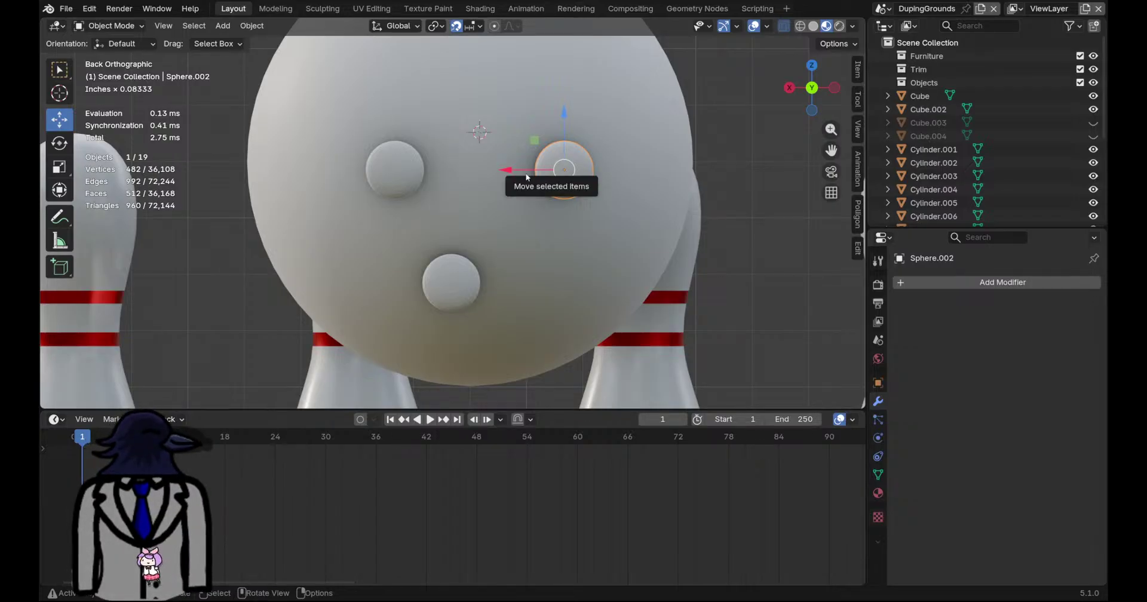
pyautogui.moveTo(523, 171); pyautogui.dragTo(479, 168)
pyautogui.click(412, 171)
pyautogui.moveTo(353, 169); pyautogui.dragTo(389, 169)
pyautogui.click(554, 174)
pyautogui.click(520, 173)
pyautogui.moveTo(467, 171); pyautogui.dragTo(472, 172)
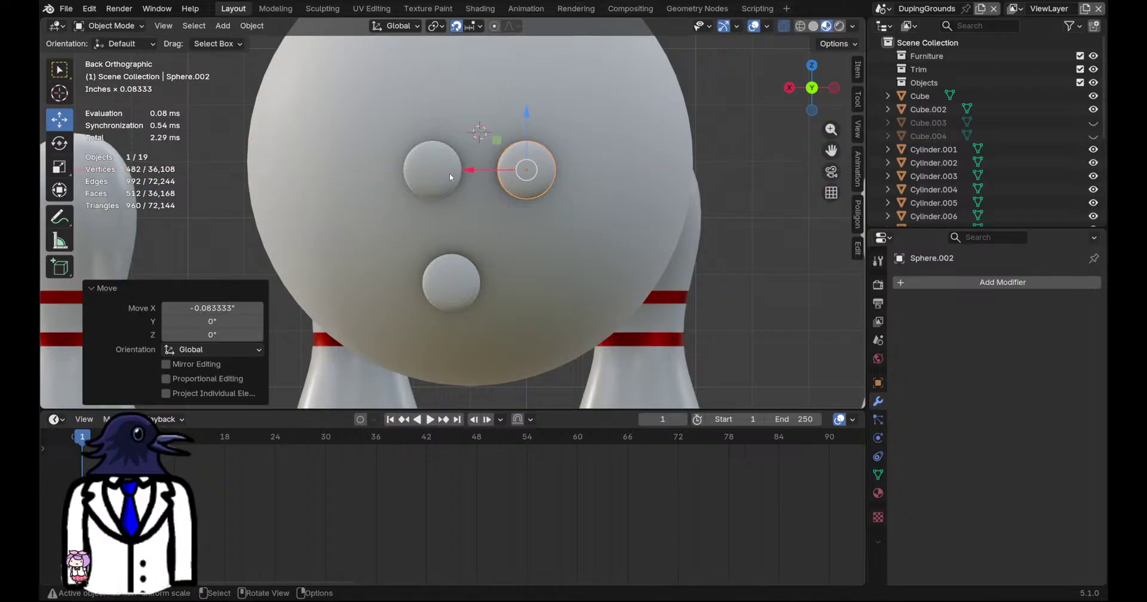
pyautogui.click(453, 173)
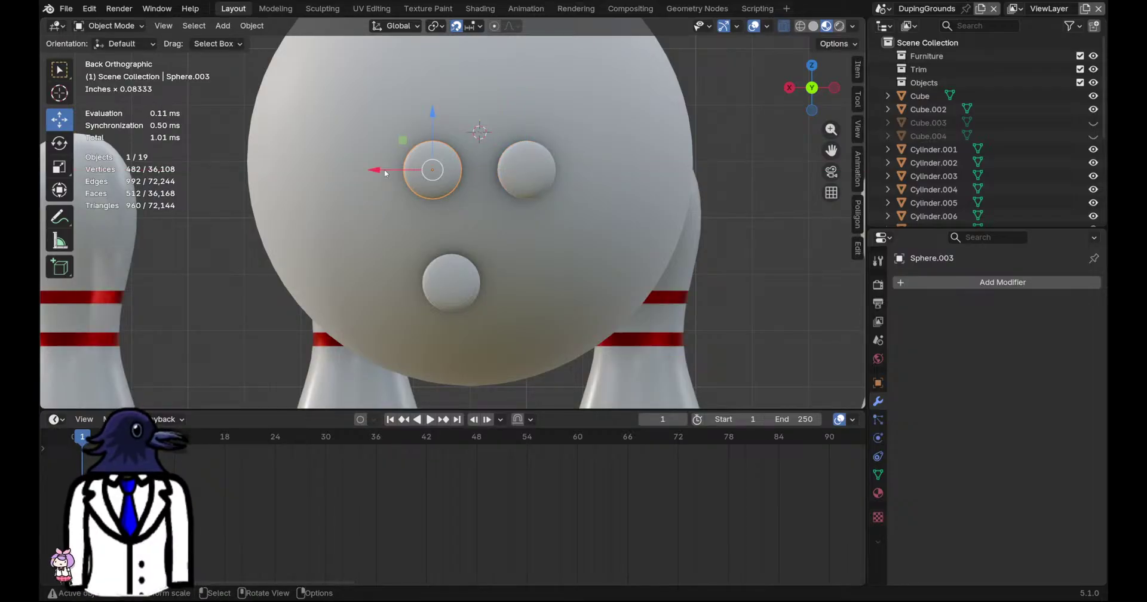
# Centre the lower capsule under the upper pair by moving it -0.5 inch in X, and lower it 1.0833 inches
pyautogui.click(446, 292)
pyautogui.moveTo(402, 282); pyautogui.dragTo(432, 280)
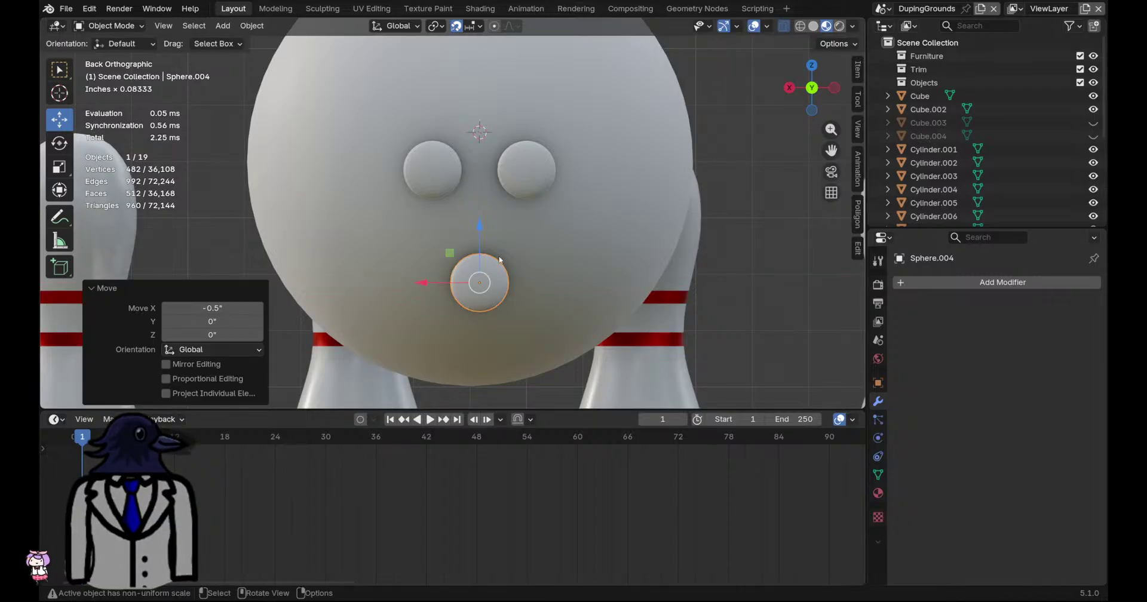
pyautogui.moveTo(479, 231); pyautogui.dragTo(479, 289)
# Rotate the lower capsule -50° about the global X axis so it points into the ball, and save the file
pyautogui.moveTo(479, 289); pyautogui.dragTo(629, 281, button='middle')
pyautogui.moveTo(538, 305); pyautogui.dragTo(578, 296, button='middle')
pyautogui.keyDown('shift'); pyautogui.moveTo(541, 297); pyautogui.dragTo(540, 196, button='middle'); pyautogui.keyUp('shift')
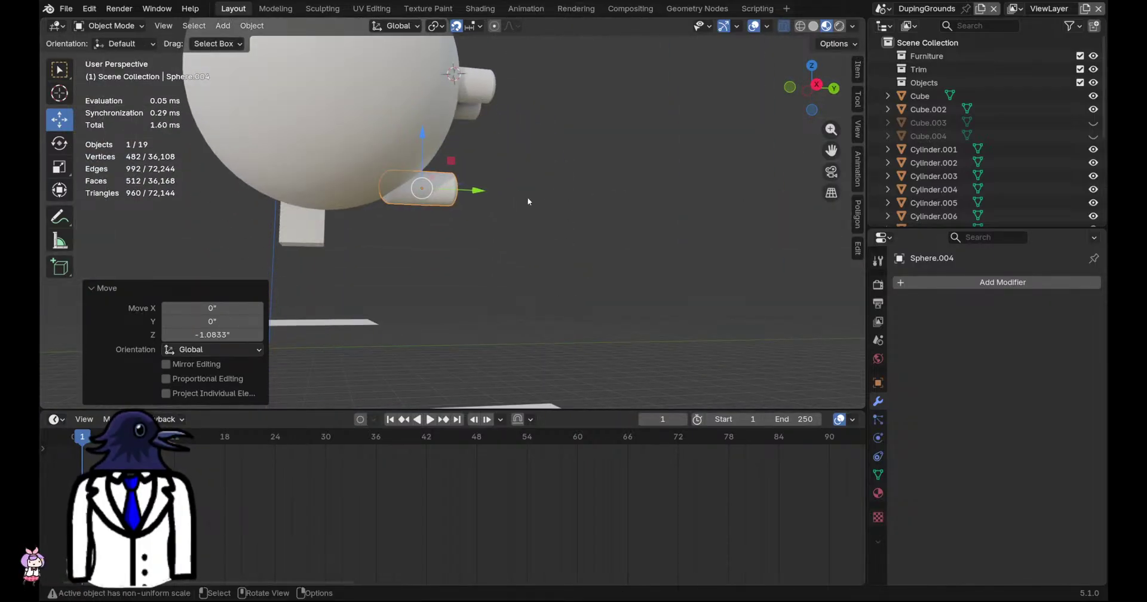
pyautogui.scroll(4, 539, 195)
pyautogui.click(59, 143)
pyautogui.keyDown('shift'); pyautogui.moveTo(367, 181); pyautogui.dragTo(500, 204, button='middle'); pyautogui.keyUp('shift')
pyautogui.moveTo(463, 203); pyautogui.dragTo(428, 245)
pyautogui.hotkey('ctrl', 's')
# Select both upper capsules, move them about -0.228 inch along Y in the right view, and save the file
pyautogui.moveTo(504, 224); pyautogui.dragTo(599, 188, button='middle')
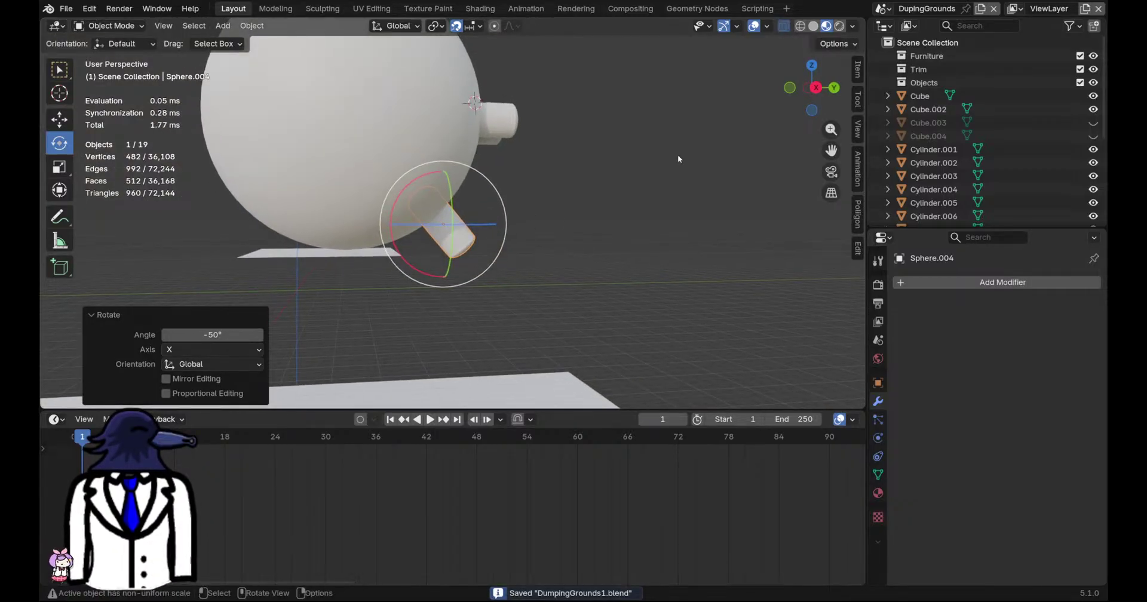
pyautogui.click(818, 88)
pyautogui.click(59, 119)
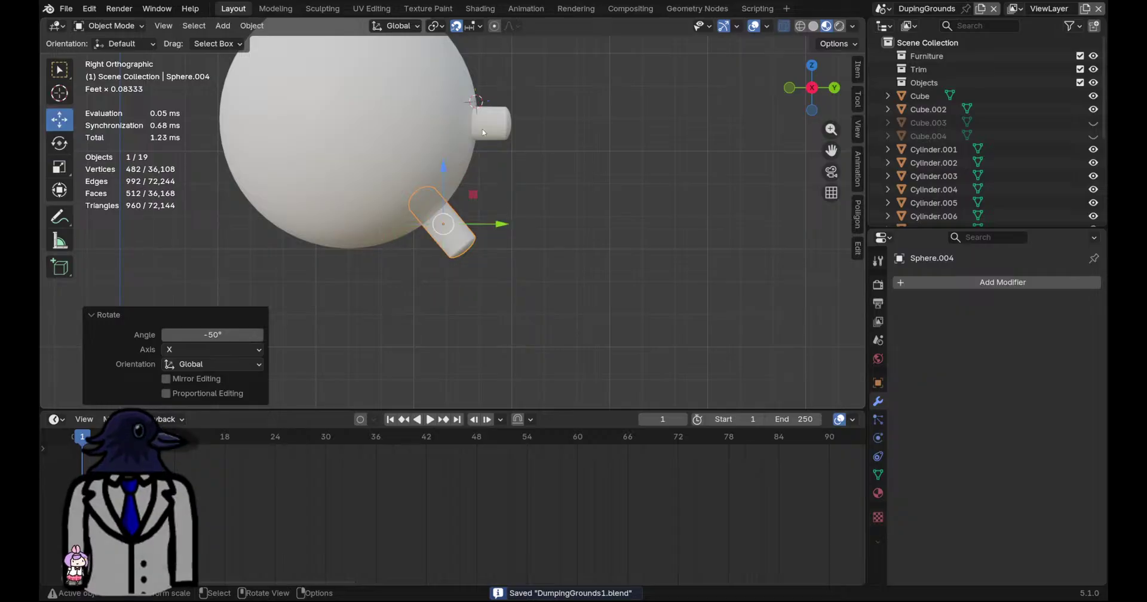
pyautogui.click(497, 121)
pyautogui.scroll(2, 568, 160)
pyautogui.keyDown('shift'); pyautogui.moveTo(568, 159); pyautogui.dragTo(514, 234, button='middle'); pyautogui.keyUp('shift')
pyautogui.keyDown('shift'); pyautogui.click(510, 154); pyautogui.keyUp('shift')
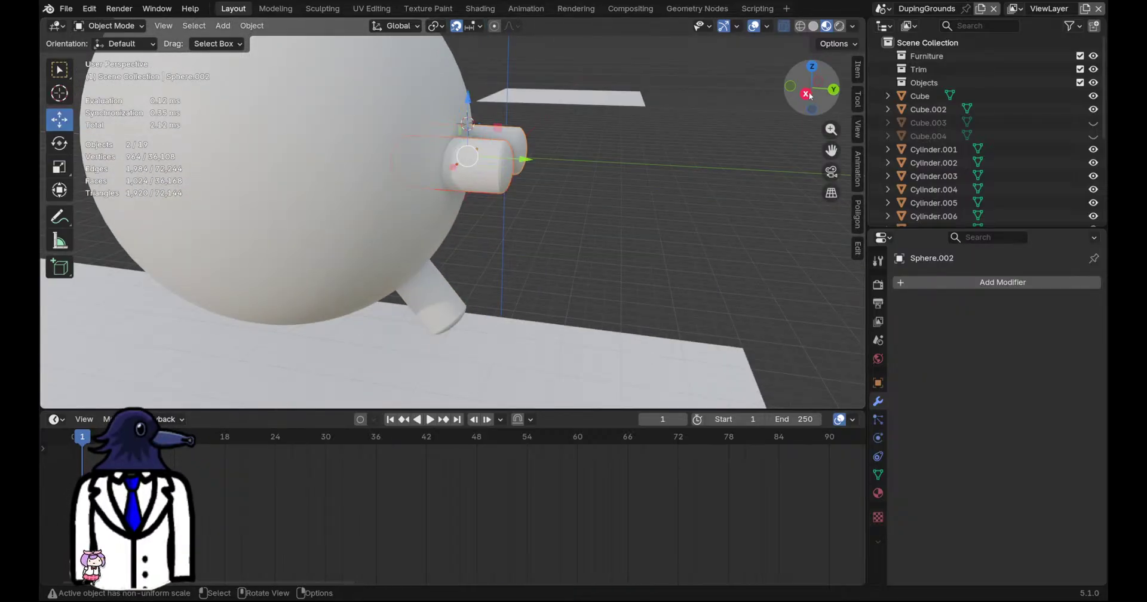
pyautogui.click(809, 93)
pyautogui.scroll(2, 657, 135)
pyautogui.moveTo(586, 153); pyautogui.dragTo(566, 152)
pyautogui.hotkey('ctrl', 's')
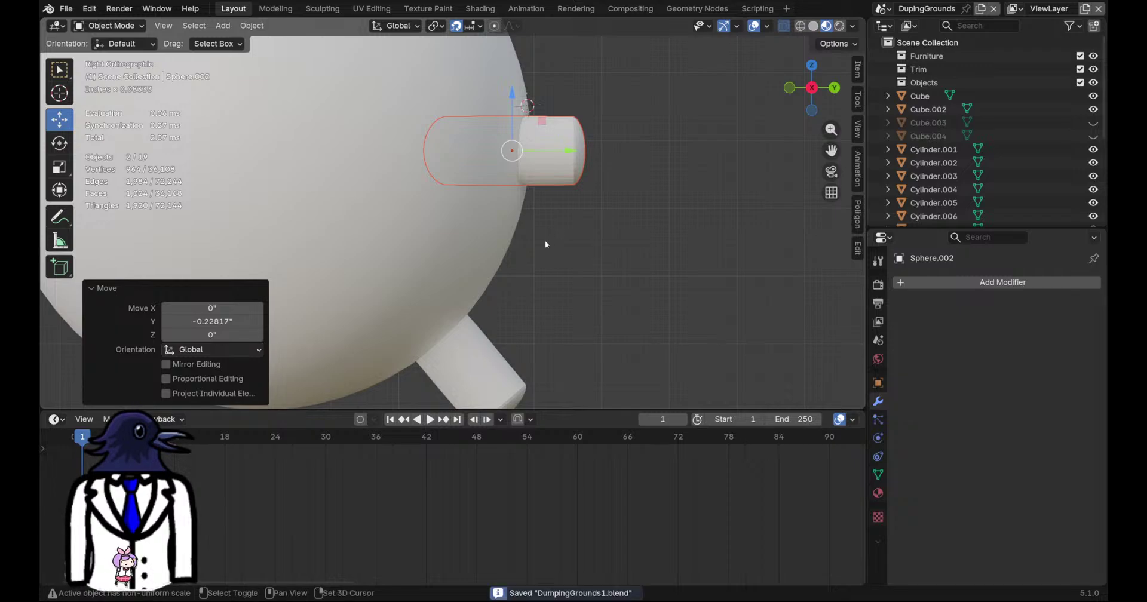
# Select the tilted lower capsule, nudge it slightly upward in the right view, and save the file
pyautogui.keyDown('shift'); pyautogui.moveTo(545, 240); pyautogui.dragTo(560, 143, button='middle'); pyautogui.keyUp('shift')
pyautogui.click(507, 269)
pyautogui.scroll(-2, 526, 248)
pyautogui.moveTo(489, 213)
pyautogui.mouseDown()
pyautogui.moveTo(488, 197)
pyautogui.moveTo(491, 208)
pyautogui.mouseUp()
pyautogui.hotkey('ctrl', 's')
# Add a Boolean Difference modifier to the bowling ball with the lower capsule as its cutting object
pyautogui.moveTo(579, 202); pyautogui.dragTo(438, 124, button='middle')
pyautogui.click(438, 124)
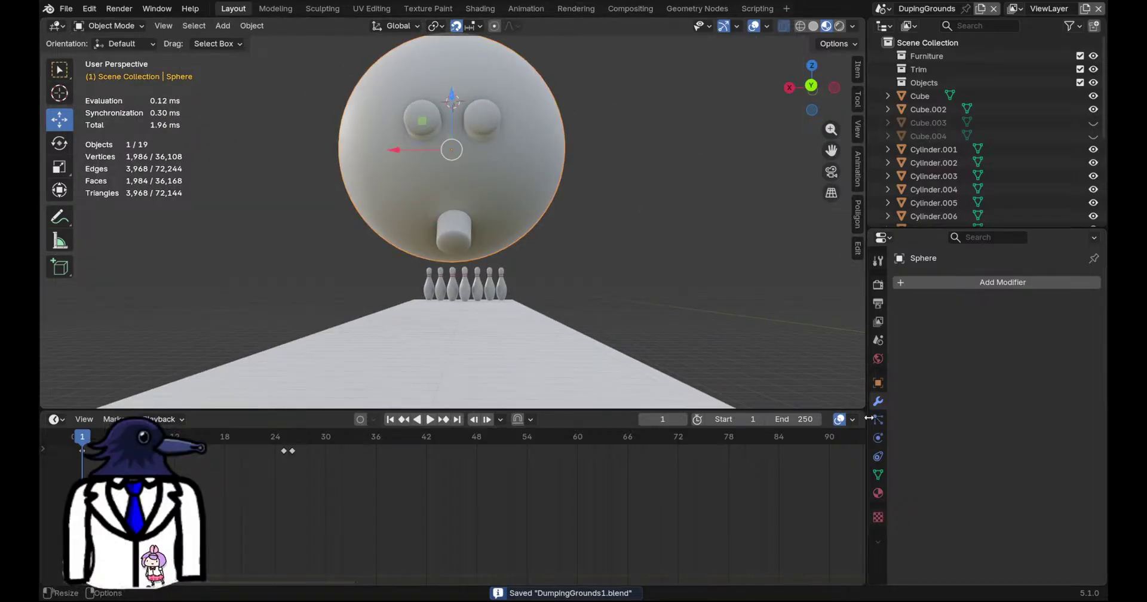
pyautogui.click(944, 280)
pyautogui.click(945, 278)
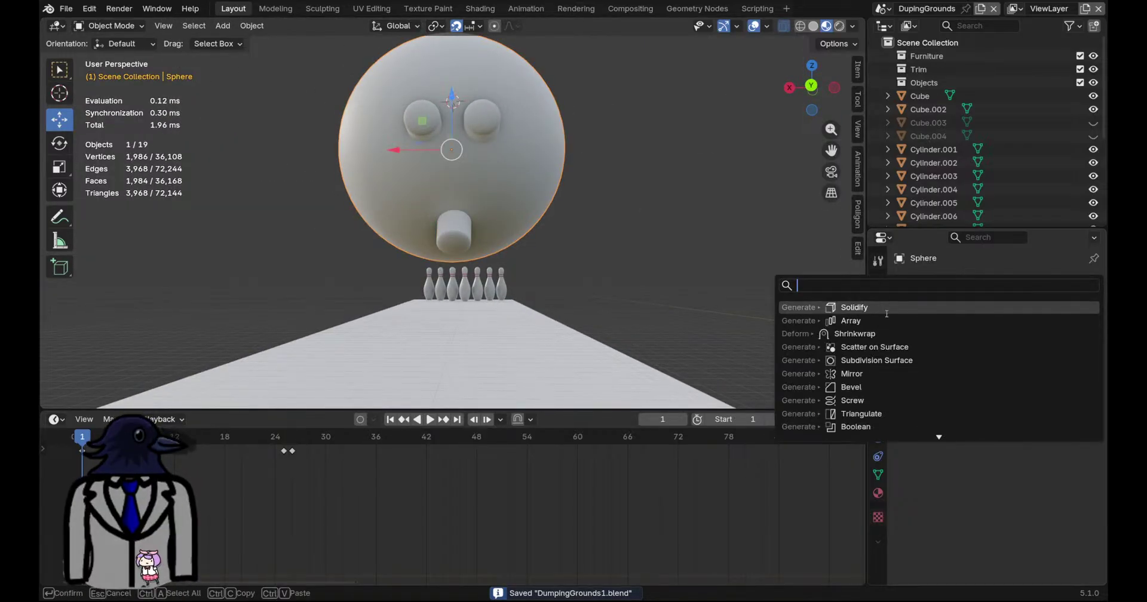
pyautogui.click(860, 427)
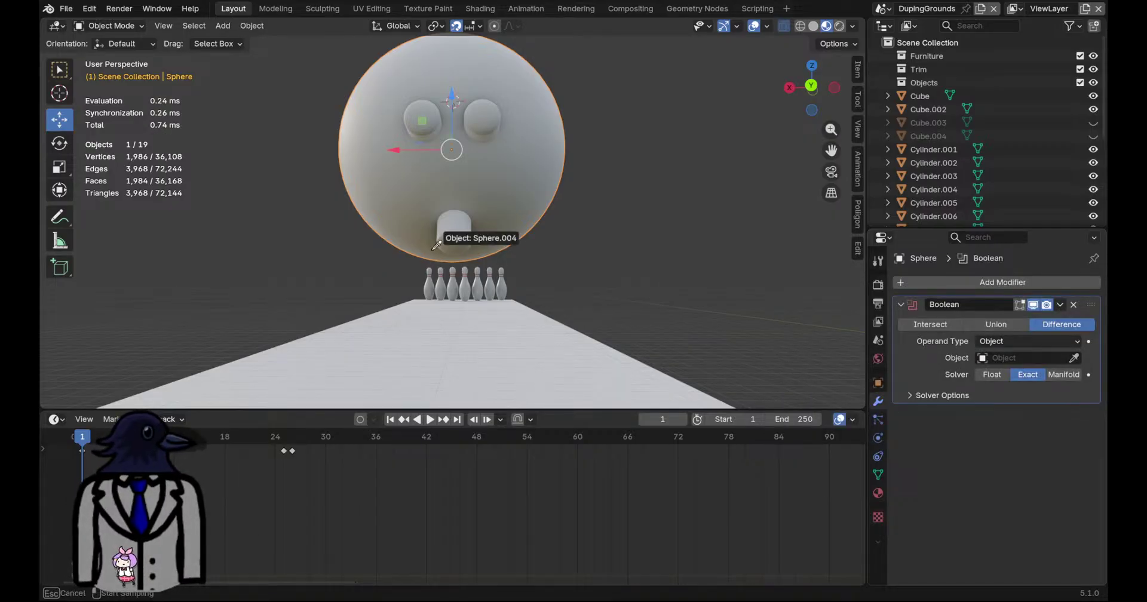
pyautogui.click(461, 237)
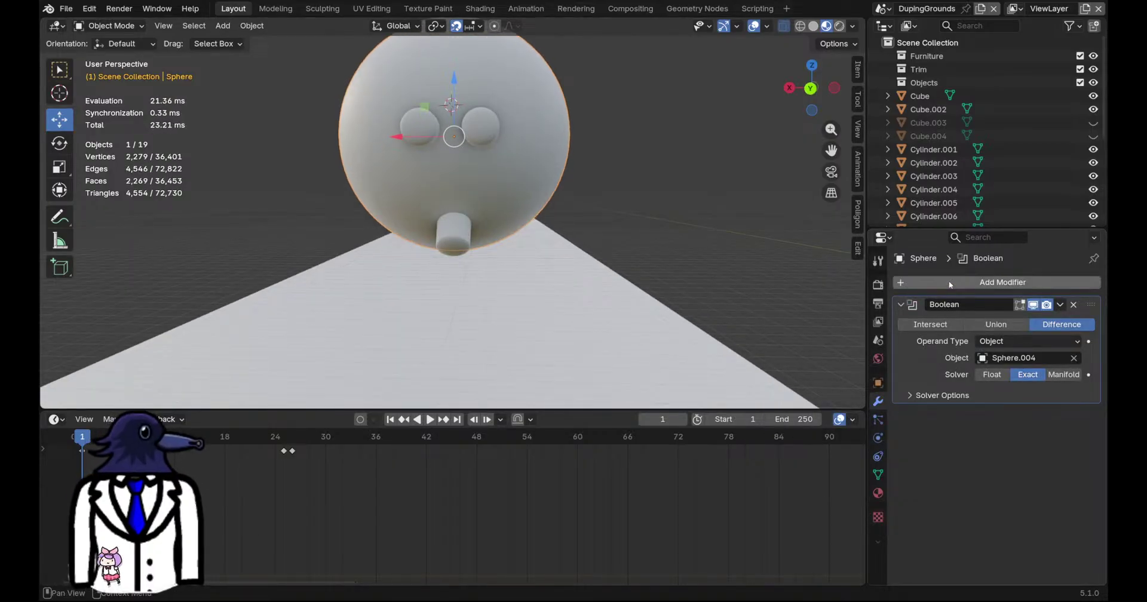
# Add two more Boolean Difference modifiers to the ball, using the upper capsules Sphere.002 and Sphere.003 as cutters
pyautogui.click(947, 285)
pyautogui.click(931, 282)
pyautogui.click(857, 313)
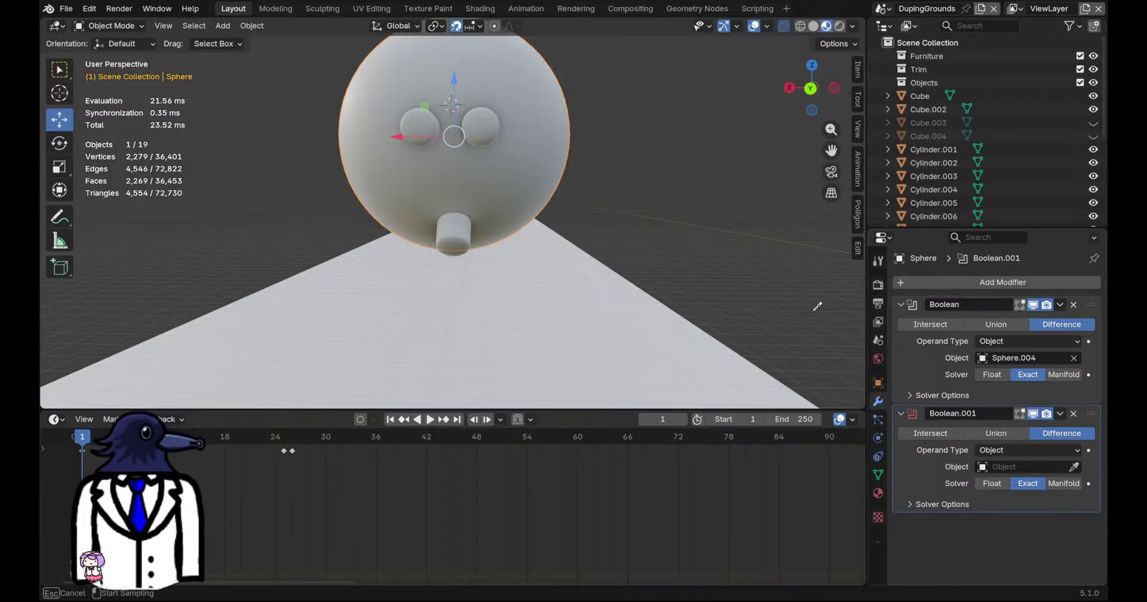
pyautogui.click(478, 123)
pyautogui.click(907, 282)
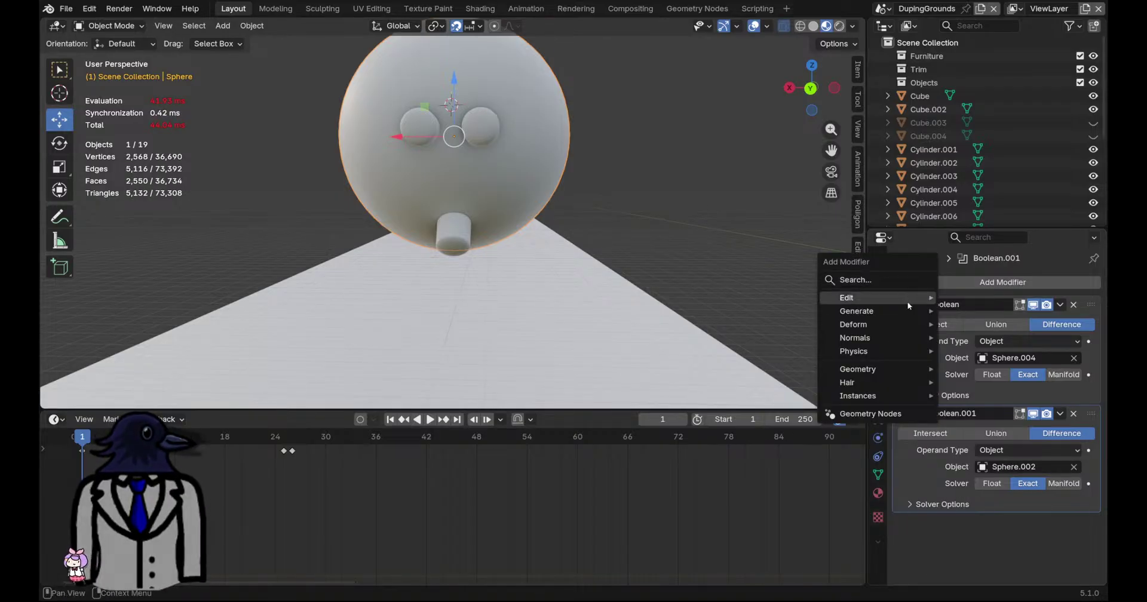
pyautogui.click(919, 283)
pyautogui.click(921, 287)
pyautogui.click(920, 313)
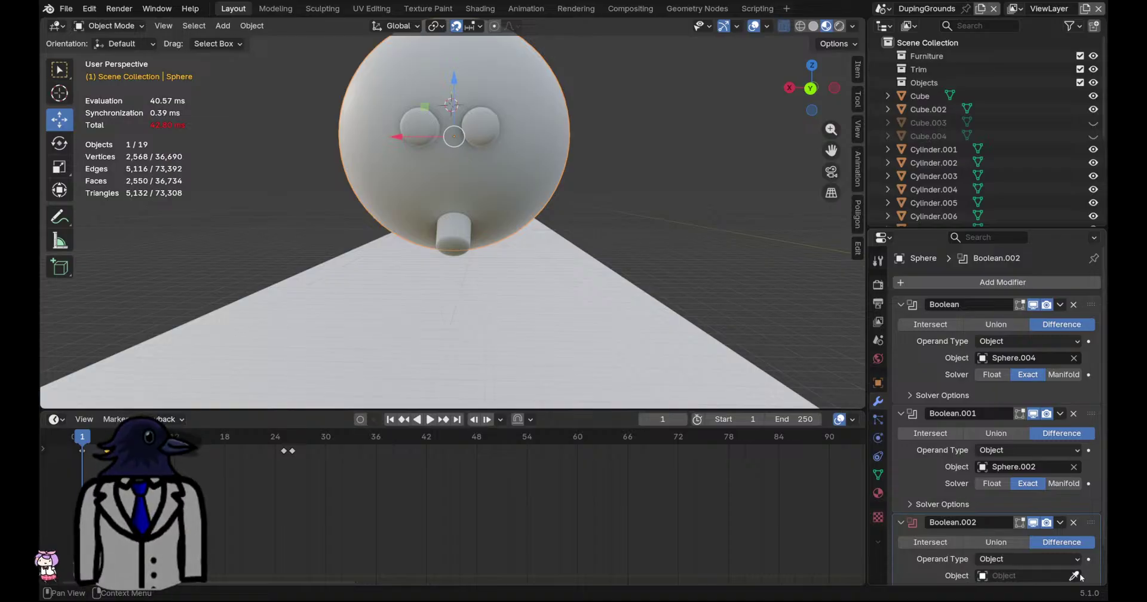
pyautogui.moveTo(420, 125); pyautogui.dragTo(577, 202, button='middle')
# Apply all three Boolean modifiers on the bowling ball
pyautogui.click(1059, 304)
pyautogui.click(1020, 318)
pyautogui.click(1060, 414)
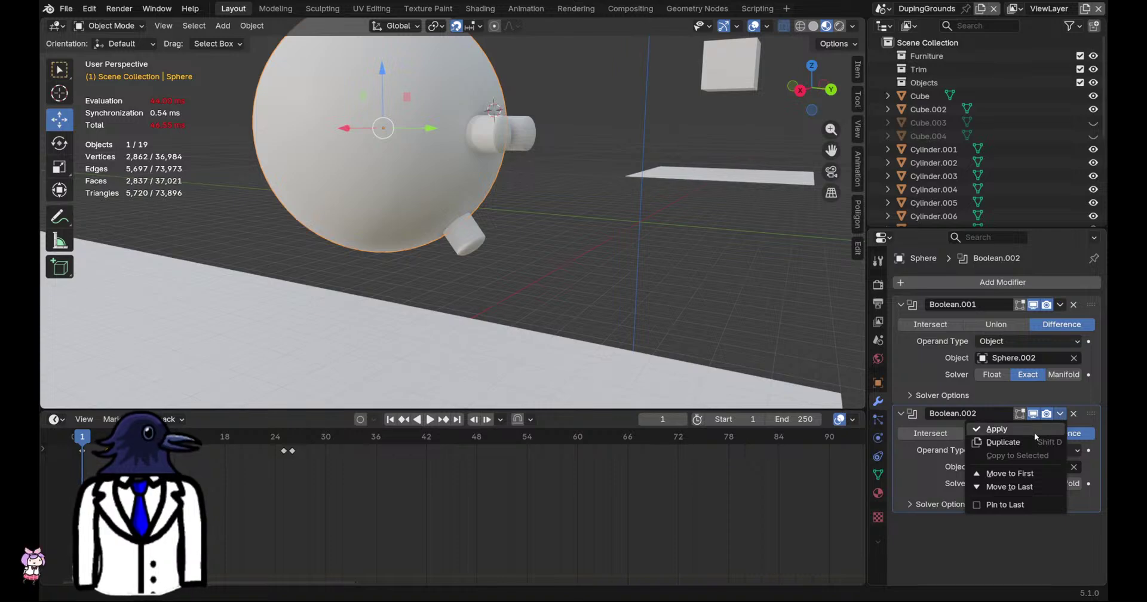
pyautogui.click(1034, 432)
pyautogui.click(1060, 304)
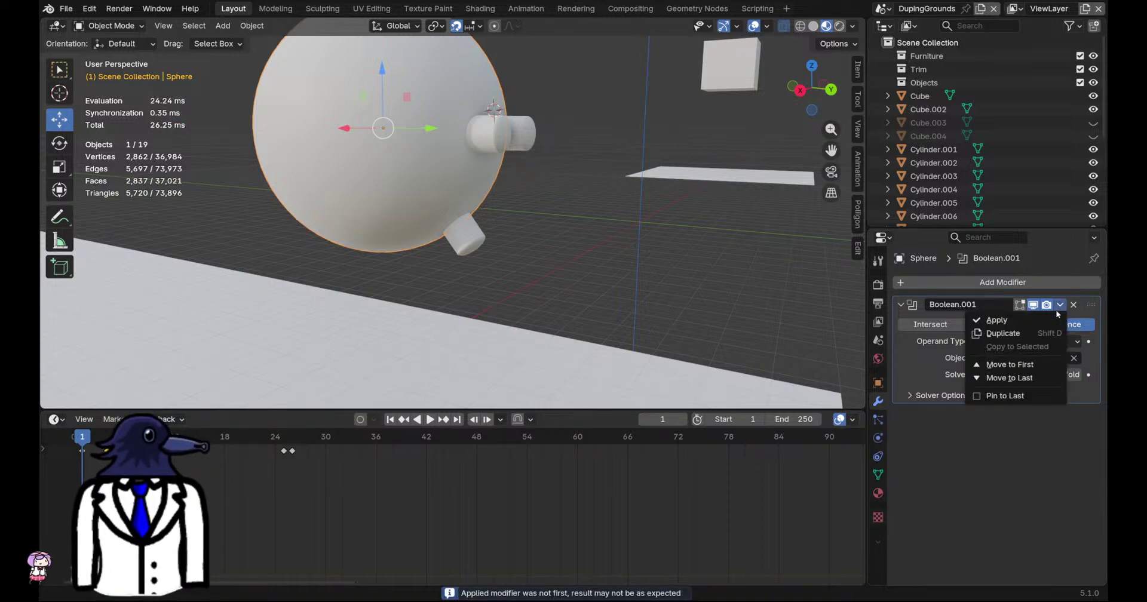
pyautogui.click(985, 318)
# Move the bowling ball -3 inches along Y, away from the capsules, to expose the cut finger holes
pyautogui.scroll(-1, 422, 182)
pyautogui.moveTo(442, 142); pyautogui.dragTo(383, 142)
pyautogui.moveTo(476, 192)
pyautogui.mouseDown(button='middle')
pyautogui.moveTo(412, 167)
pyautogui.moveTo(395, 180)
pyautogui.moveTo(469, 173)
pyautogui.mouseUp(button='middle')
pyautogui.scroll(3, 439, 172)
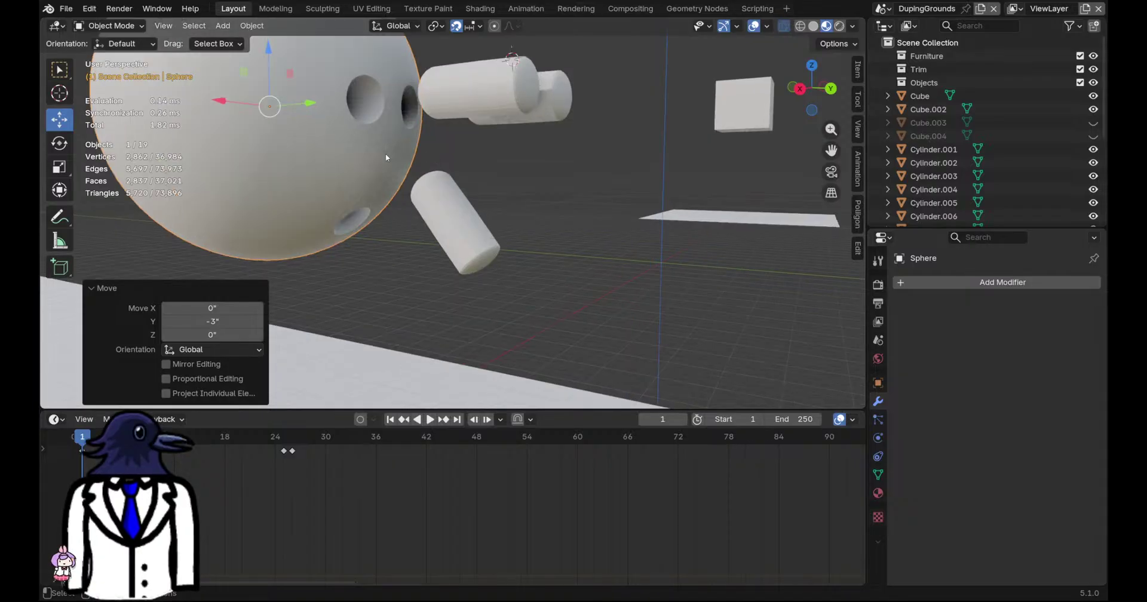
# Apply smooth shading to each of the three finger-hole capsules
pyautogui.moveTo(385, 153); pyautogui.dragTo(425, 135, button='middle')
pyautogui.click(511, 94)
pyautogui.moveTo(548, 183); pyautogui.dragTo(516, 221, button='middle')
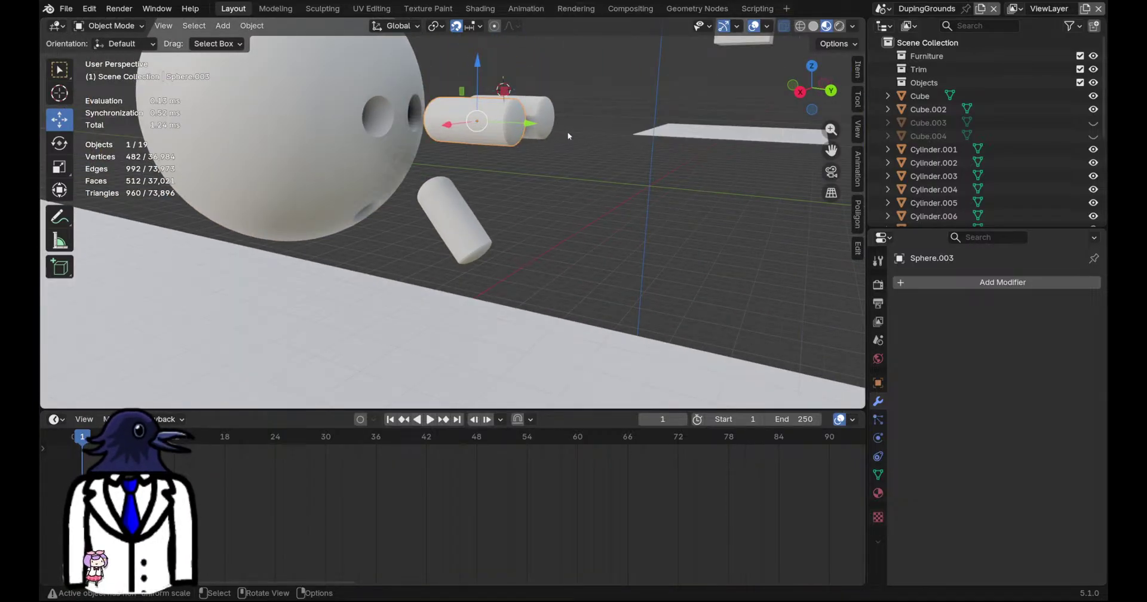
pyautogui.moveTo(432, 209); pyautogui.dragTo(475, 169, button='middle')
pyautogui.scroll(2, 394, 166)
pyautogui.moveTo(394, 166); pyautogui.dragTo(442, 140, button='middle')
pyautogui.scroll(2, 381, 185)
pyautogui.rightClick(469, 119)
pyautogui.click(468, 116)
pyautogui.click(459, 224)
pyautogui.rightClick(459, 224)
pyautogui.click(458, 224)
pyautogui.moveTo(458, 224); pyautogui.dragTo(480, 119, button='middle')
pyautogui.click(480, 120)
pyautogui.rightClick(481, 119)
pyautogui.click(472, 122)
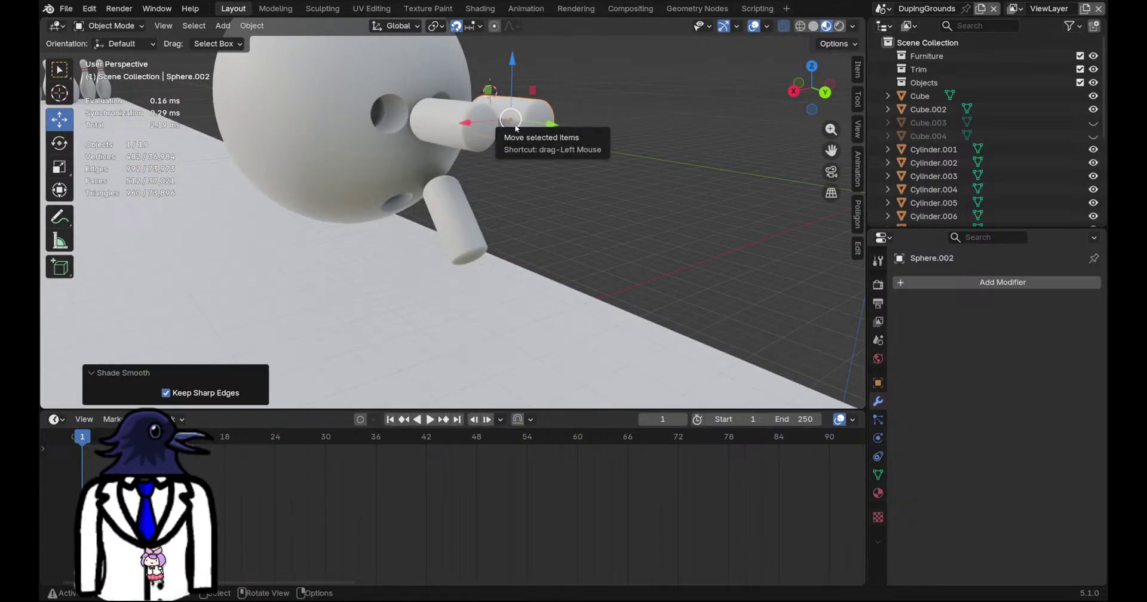
# Shade the bowling ball flat, switch it back to smooth shading, and inspect the finger holes
pyautogui.click(358, 142)
pyautogui.rightClick(358, 143)
pyautogui.click(325, 169)
pyautogui.rightClick(332, 143)
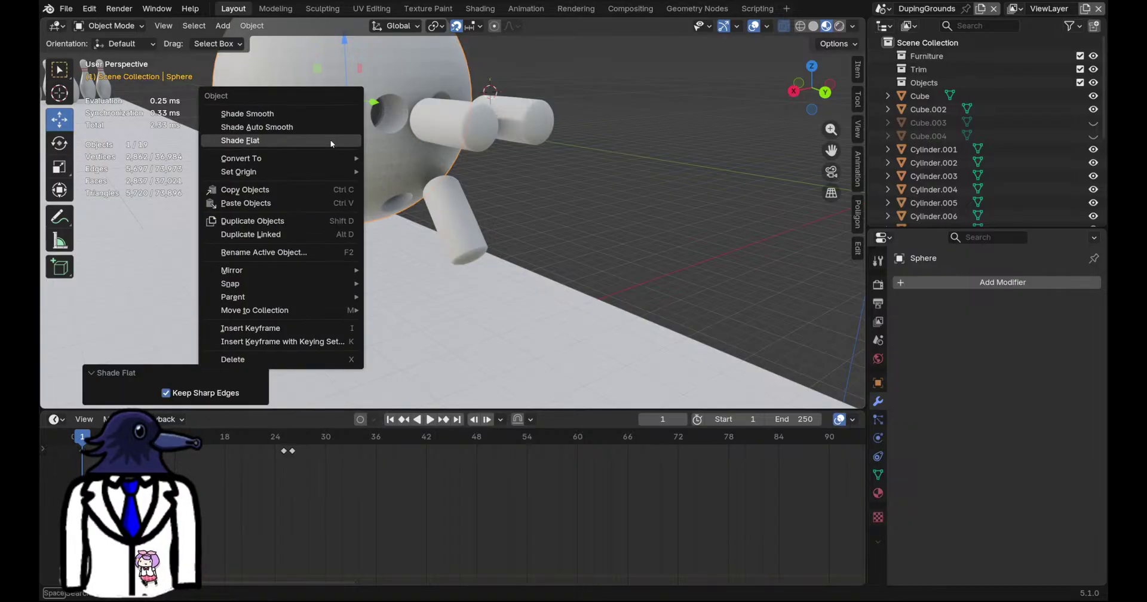
pyautogui.click(315, 112)
pyautogui.moveTo(315, 112); pyautogui.dragTo(542, 130, button='middle')
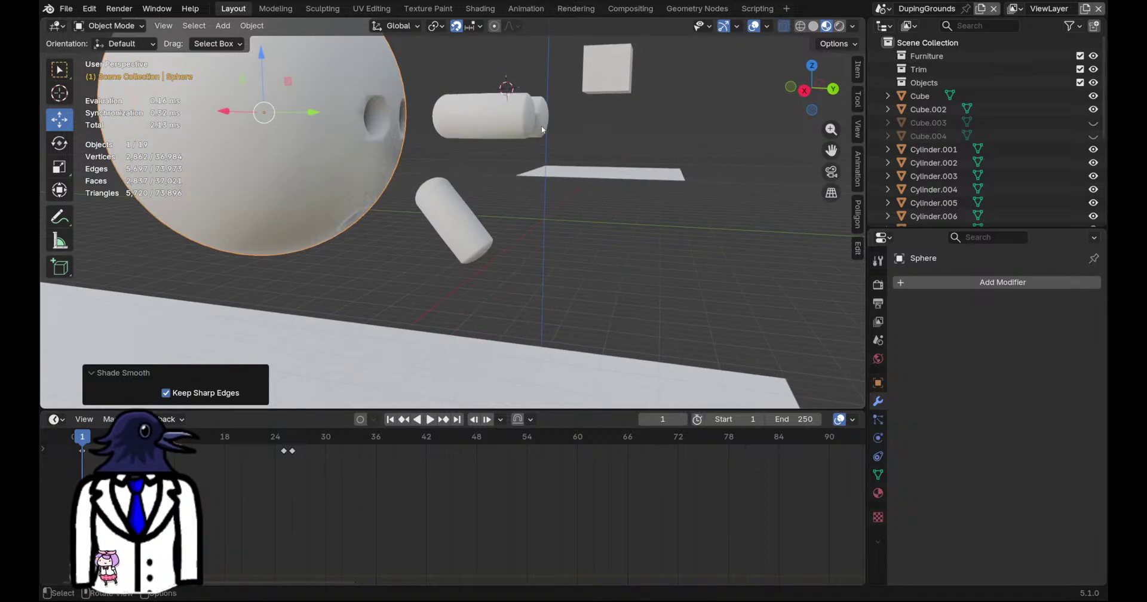
pyautogui.moveTo(456, 104); pyautogui.dragTo(414, 169, button='middle')
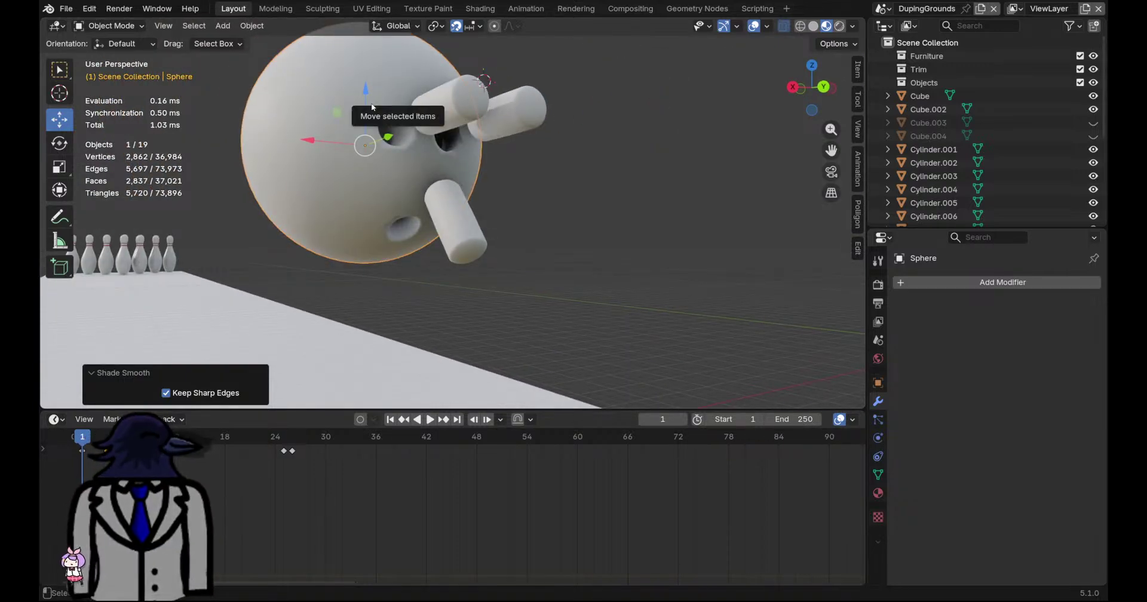
pyautogui.moveTo(362, 113); pyautogui.dragTo(546, 204, button='middle')
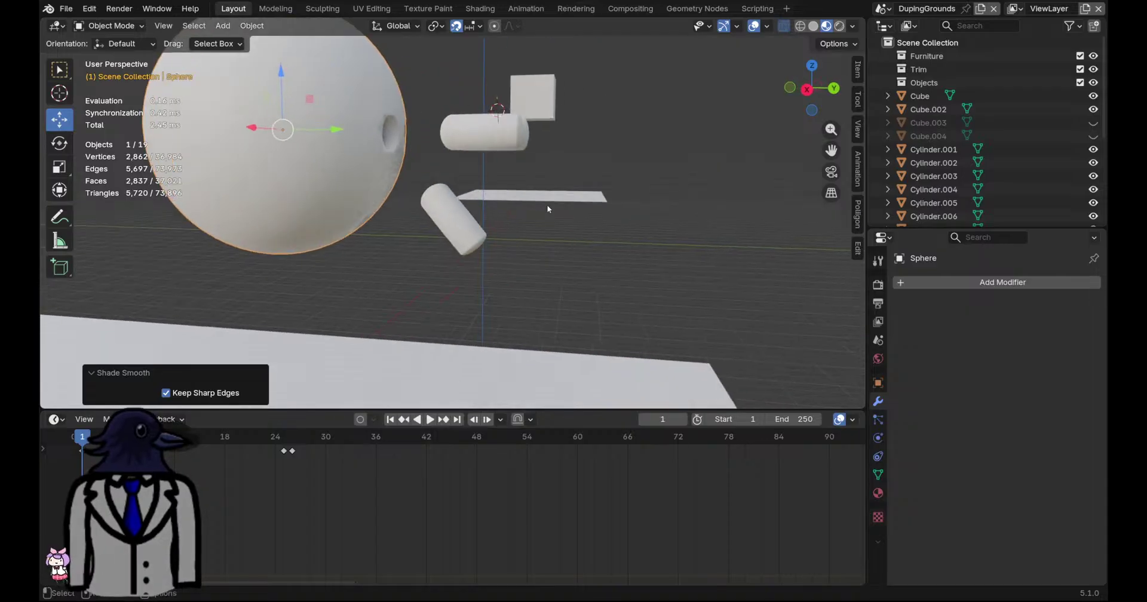
# Undo the shading changes, the ball's move and the applied Booleans
pyautogui.click(546, 204)
pyautogui.click(334, 179)
pyautogui.moveTo(335, 179); pyautogui.dragTo(459, 201, button='middle')
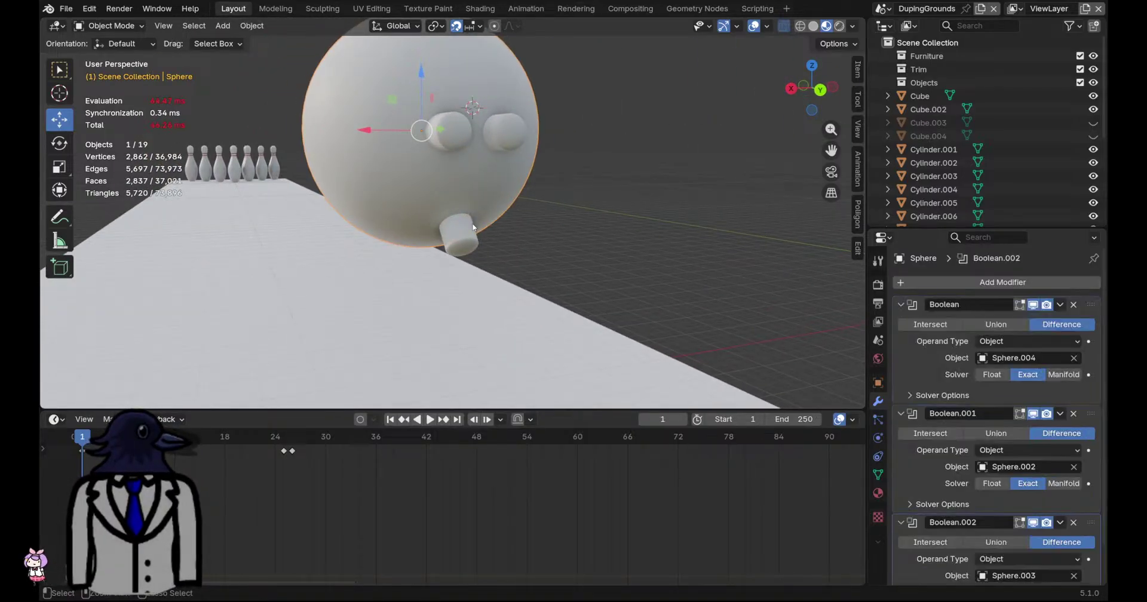
# Add a level 1 Subdivision modifier to all three capsules and apply it on the active upper capsule
pyautogui.keyDown('shift'); pyautogui.click(464, 136); pyautogui.keyUp('shift')
pyautogui.keyDown('shift'); pyautogui.click(504, 131); pyautogui.keyUp('shift')
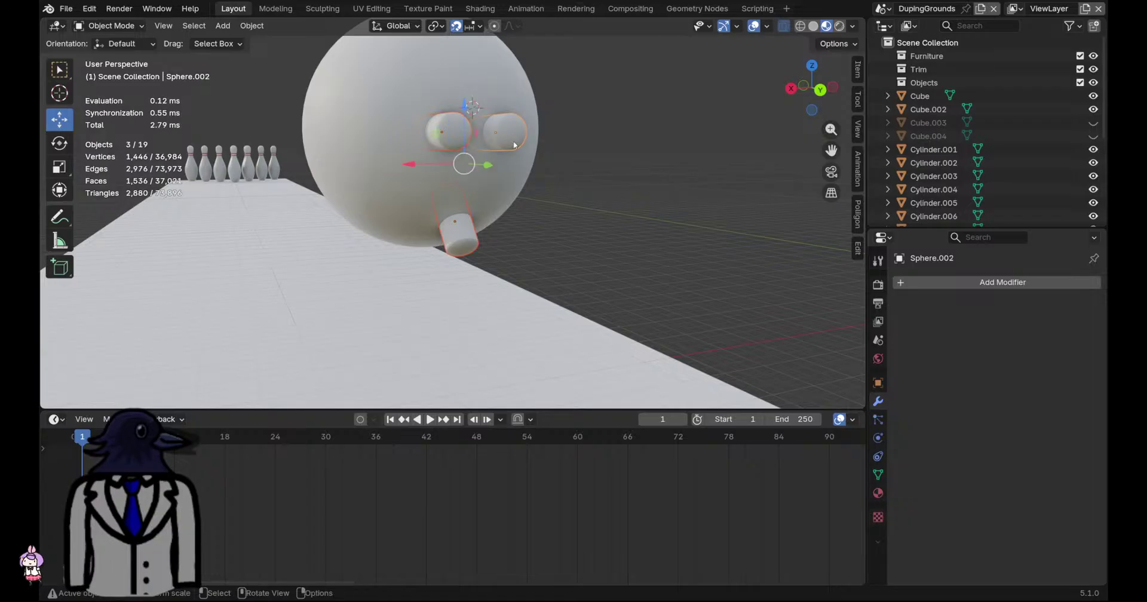
pyautogui.hotkey('ctrl', '1')
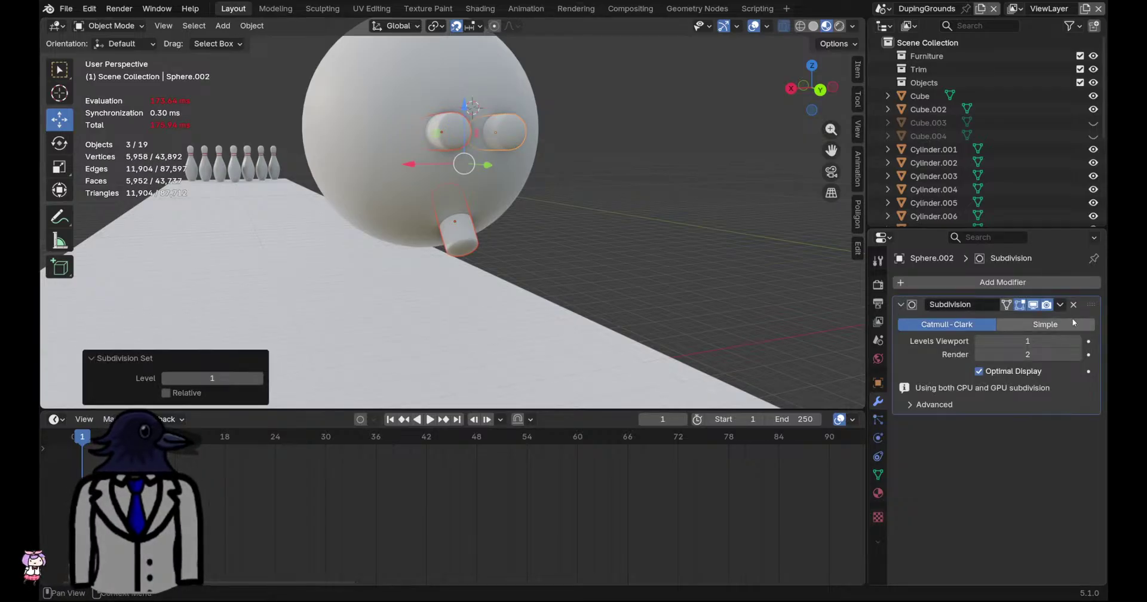
pyautogui.click(1059, 304)
pyautogui.click(1016, 317)
# Apply smooth shading to the selected capsules and select the bowling ball with its Boolean modifiers
pyautogui.rightClick(464, 231)
pyautogui.click(464, 231)
pyautogui.click(374, 178)
pyautogui.moveTo(374, 178); pyautogui.dragTo(476, 241, button='middle')
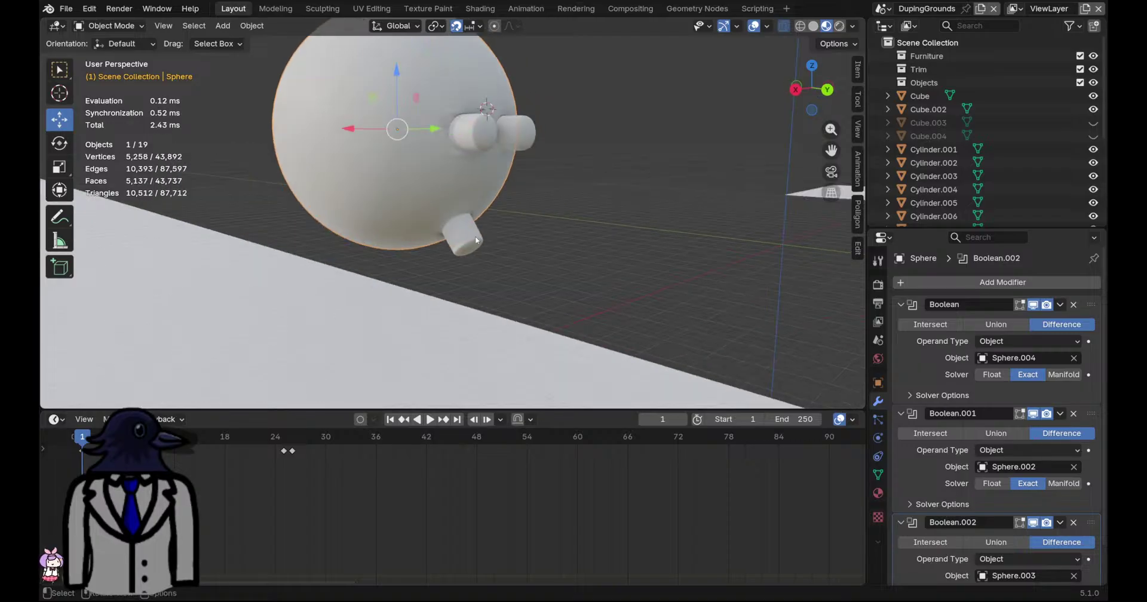
# Check the three capsules, then apply all three Boolean modifiers on the bowling ball
pyautogui.click(479, 132)
pyautogui.keyDown('shift'); pyautogui.click(519, 133); pyautogui.keyUp('shift')
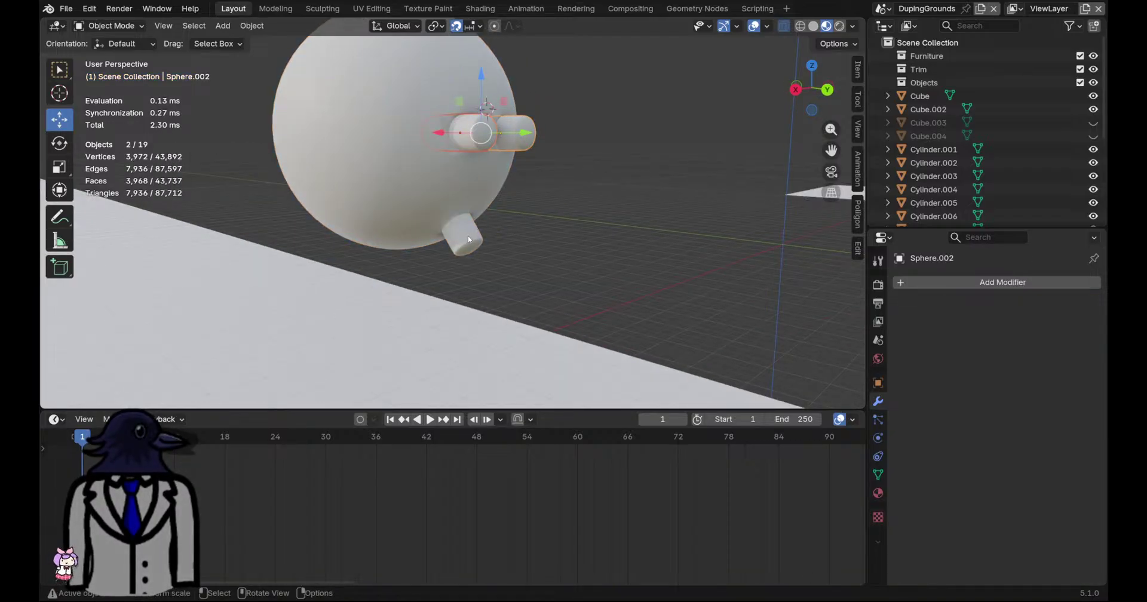
pyautogui.click(468, 239)
pyautogui.rightClick(468, 236)
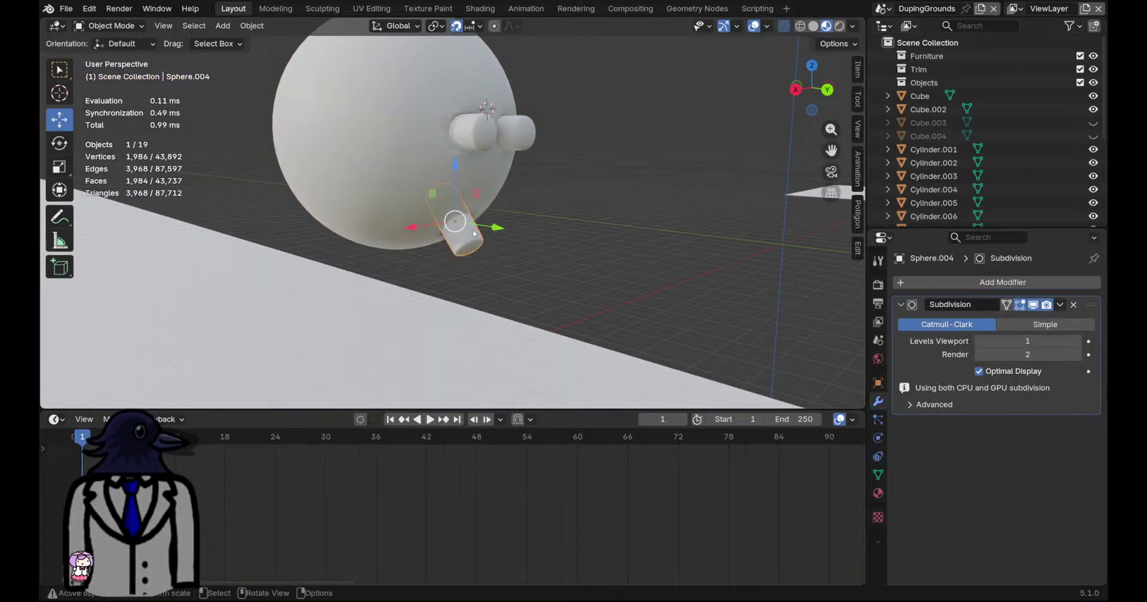
pyautogui.click(393, 126)
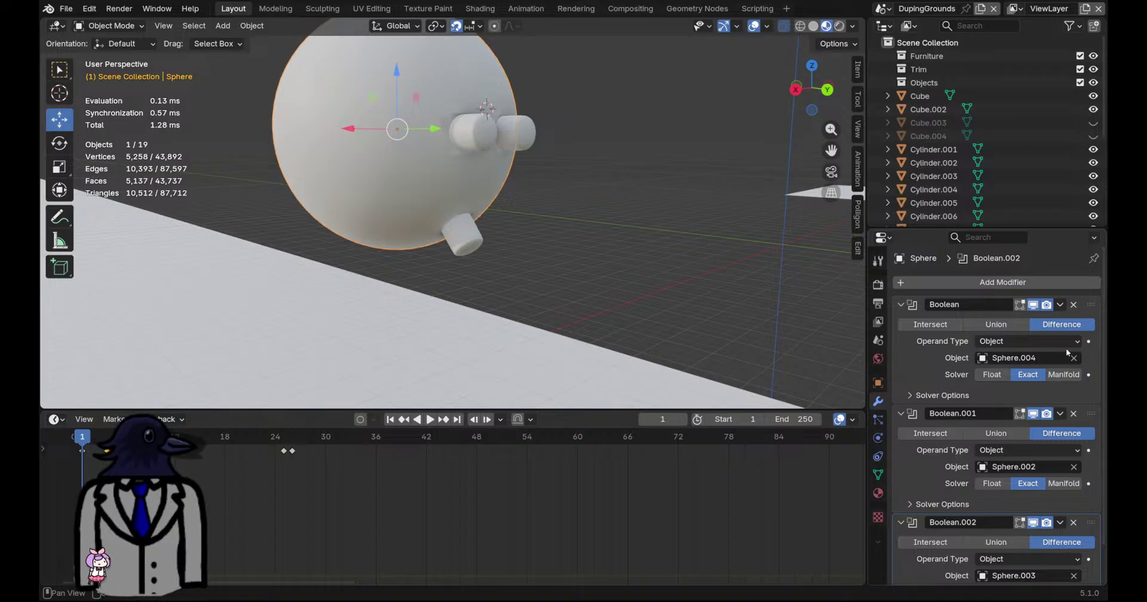
pyautogui.click(1060, 304)
pyautogui.click(1051, 319)
pyautogui.click(1059, 305)
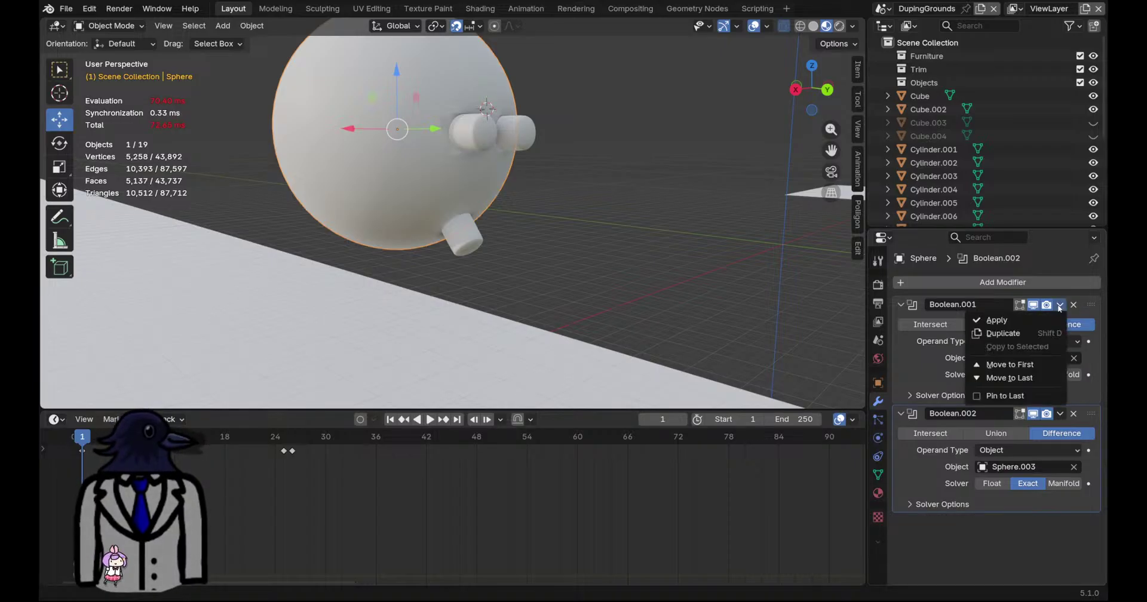
pyautogui.click(1035, 319)
pyautogui.click(1059, 304)
pyautogui.click(1015, 320)
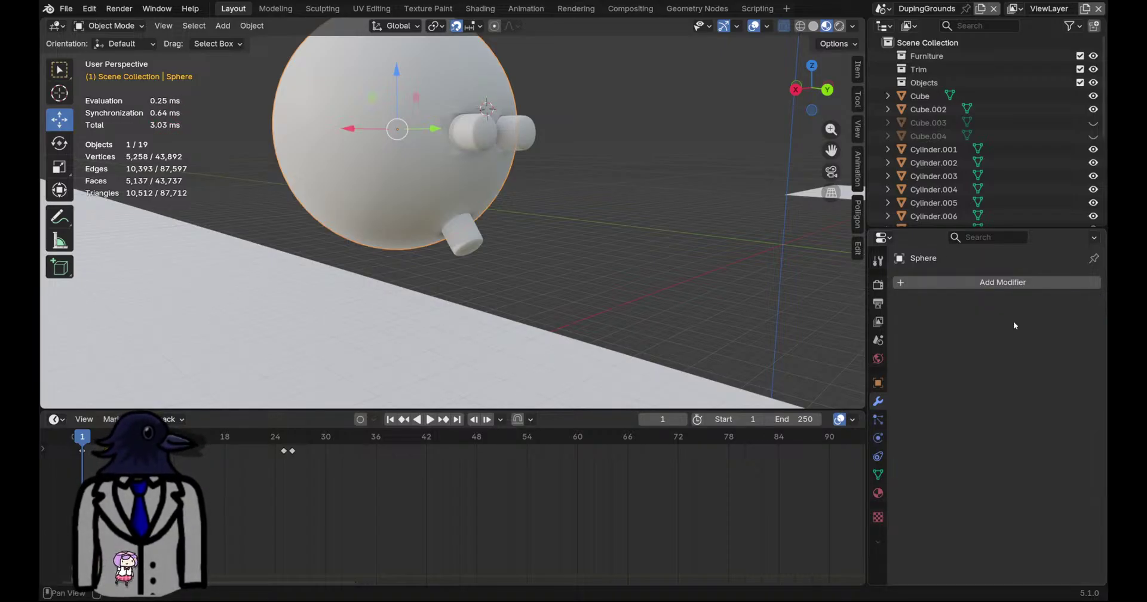
# Select the three capsules and move them together 5" along Y, out of the bowling ball
pyautogui.click(468, 240)
pyautogui.keyDown('shift'); pyautogui.click(480, 136); pyautogui.keyUp('shift')
pyautogui.keyDown('shift'); pyautogui.click(518, 130); pyautogui.keyUp('shift')
pyautogui.moveTo(518, 133); pyautogui.dragTo(526, 135, button='middle')
pyautogui.moveTo(521, 172); pyautogui.dragTo(682, 180)
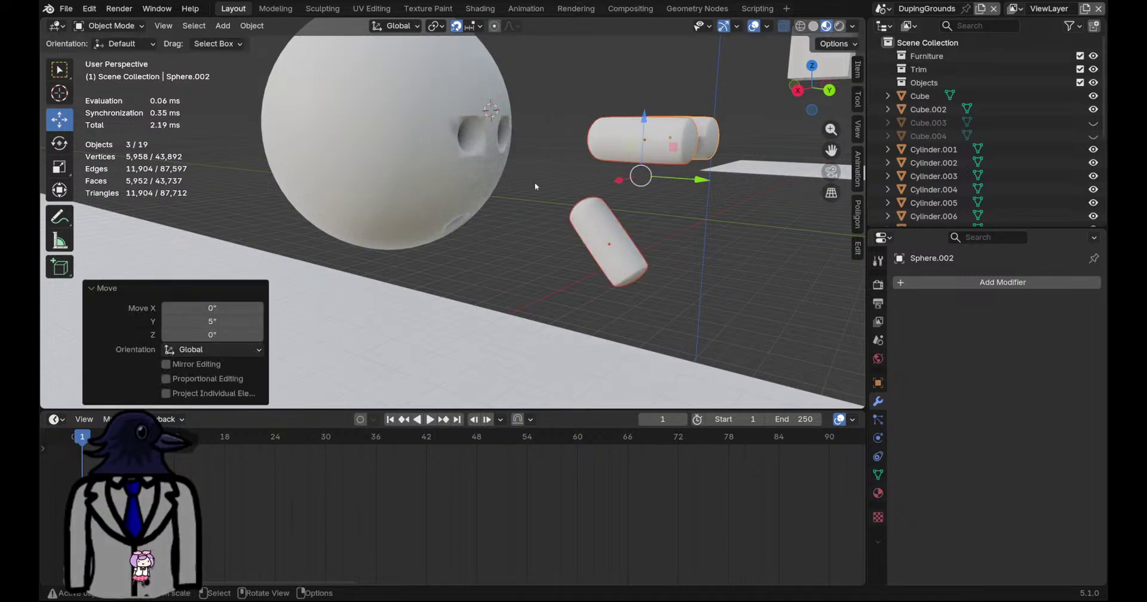
# Switch the bowling ball to flat shading with sharp edges kept
pyautogui.click(390, 149)
pyautogui.rightClick(391, 148)
pyautogui.click(390, 149)
pyautogui.rightClick(391, 149)
pyautogui.click(390, 174)
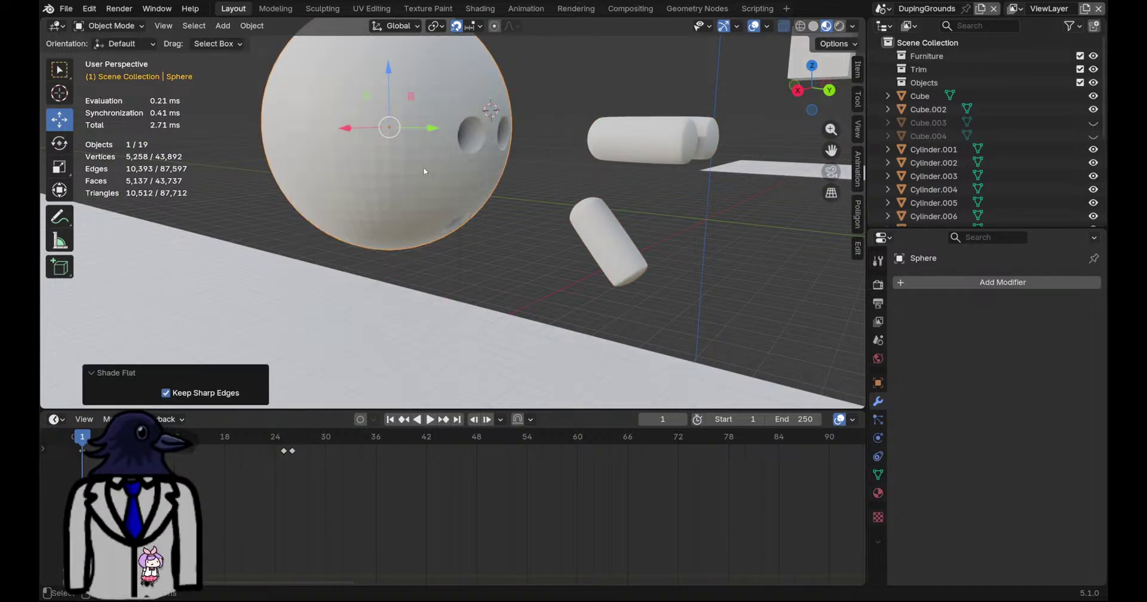
# Try a level 1 Subdivision modifier on the bowling ball and undo it
pyautogui.scroll(-1, 424, 171)
pyautogui.hotkey('ctrl', '1')
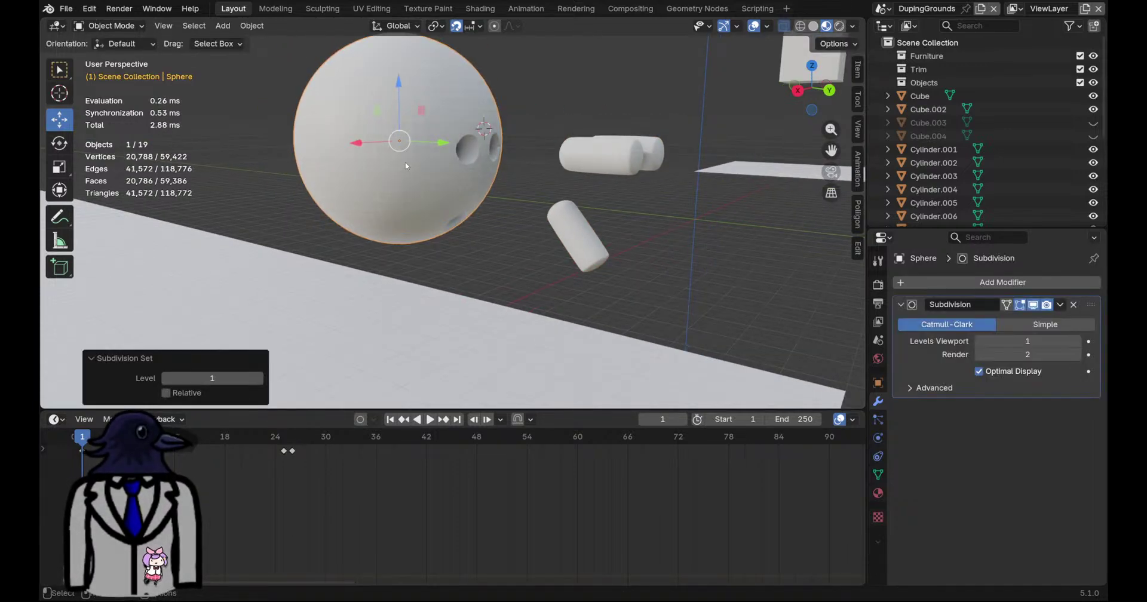
pyautogui.scroll(2, 389, 150)
pyautogui.hotkey('ctrl', 'z')
# Apply smooth shading to the bowling ball
pyautogui.rightClick(372, 142)
pyautogui.click(380, 116)
pyautogui.moveTo(437, 156); pyautogui.dragTo(576, 234, button='middle')
# Delete the three cutter capsules beside the bowling ball
pyautogui.scroll(-1, 576, 234)
pyautogui.click(577, 231)
pyautogui.press('x')
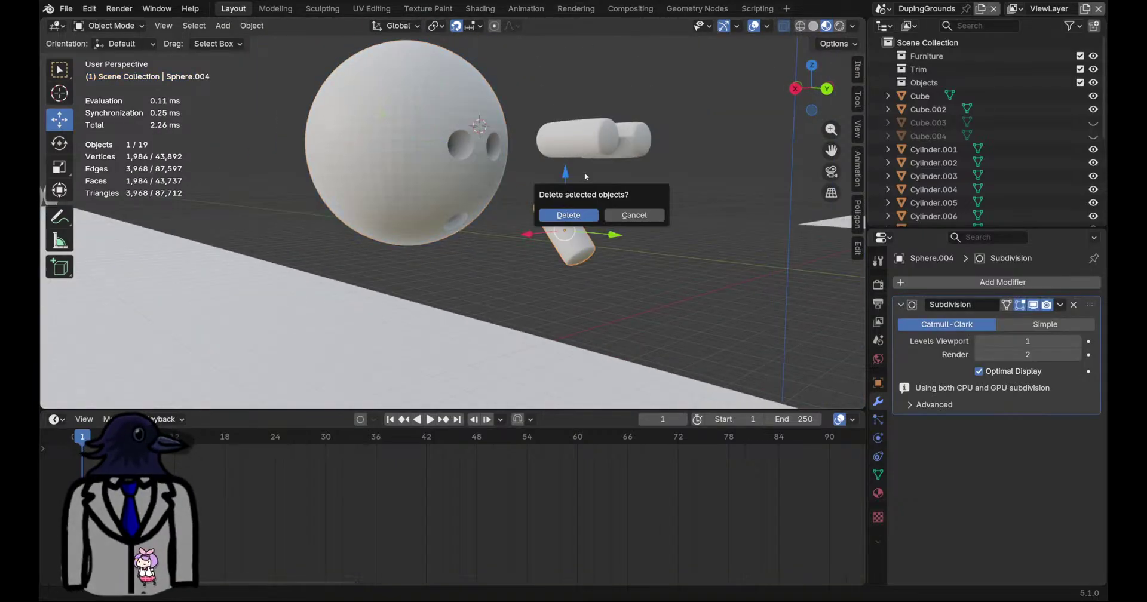
pyautogui.click(580, 215)
pyautogui.click(582, 142)
pyautogui.press('x')
pyautogui.click(583, 141)
pyautogui.click(619, 144)
pyautogui.press('Delete')
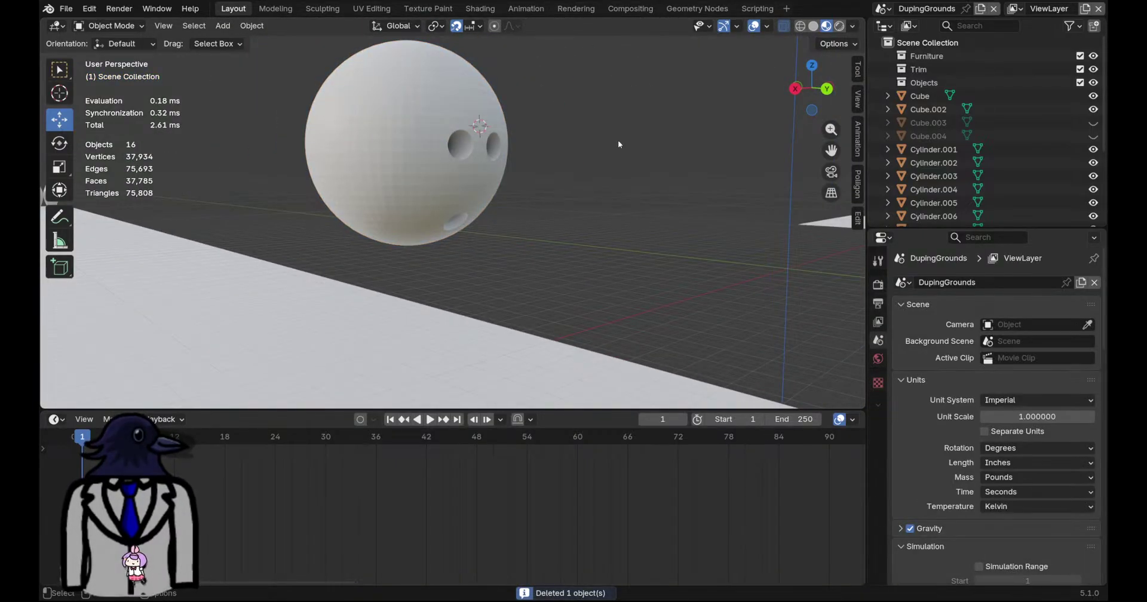
# Put the bowling ball into Edit Mode with X-ray off and edge selection on
pyautogui.moveTo(484, 151); pyautogui.dragTo(422, 164, button='middle')
pyautogui.scroll(5, 473, 138)
pyautogui.scroll(2, 507, 251)
pyautogui.moveTo(479, 248); pyautogui.dragTo(527, 243, button='middle')
pyautogui.click(591, 225)
pyautogui.press('Tab')
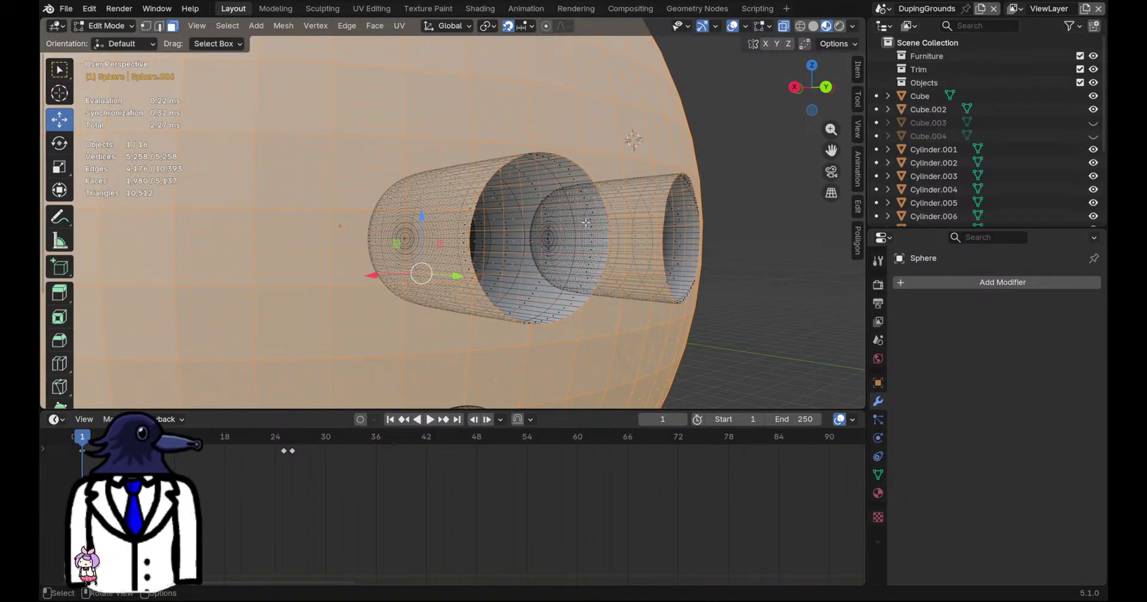
pyautogui.hotkey('alt', 'z')
pyautogui.press('2')
# Loop-select the rim edges on the inner and upper sides of the left upper finger hole
pyautogui.keyDown('alt'); pyautogui.click(652, 234); pyautogui.keyUp('alt')
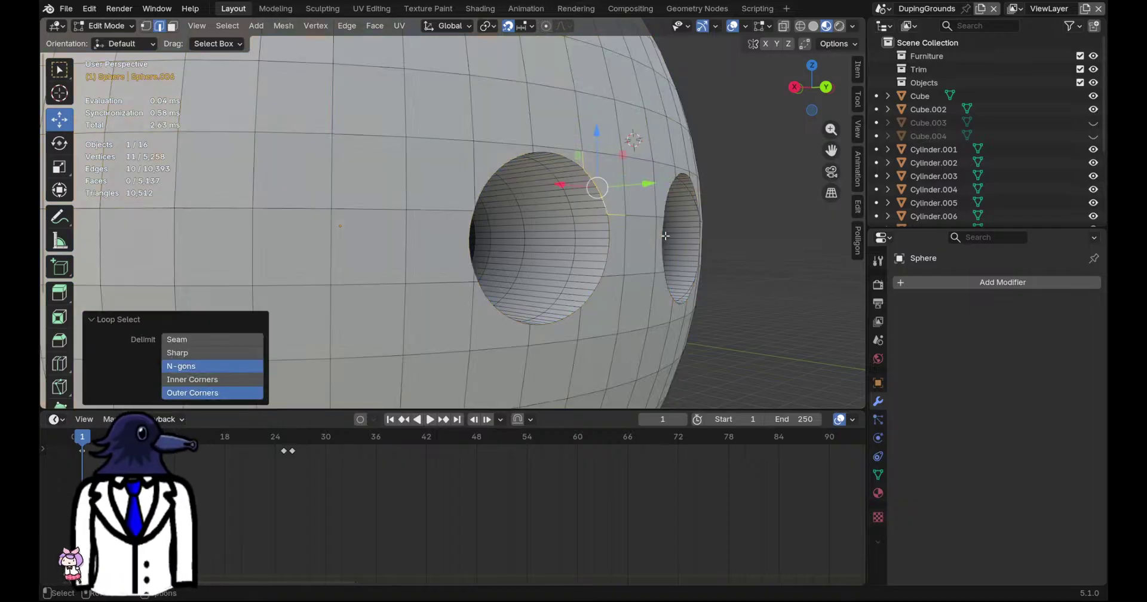
pyautogui.keyDown('alt'); pyautogui.click(611, 227); pyautogui.keyUp('alt')
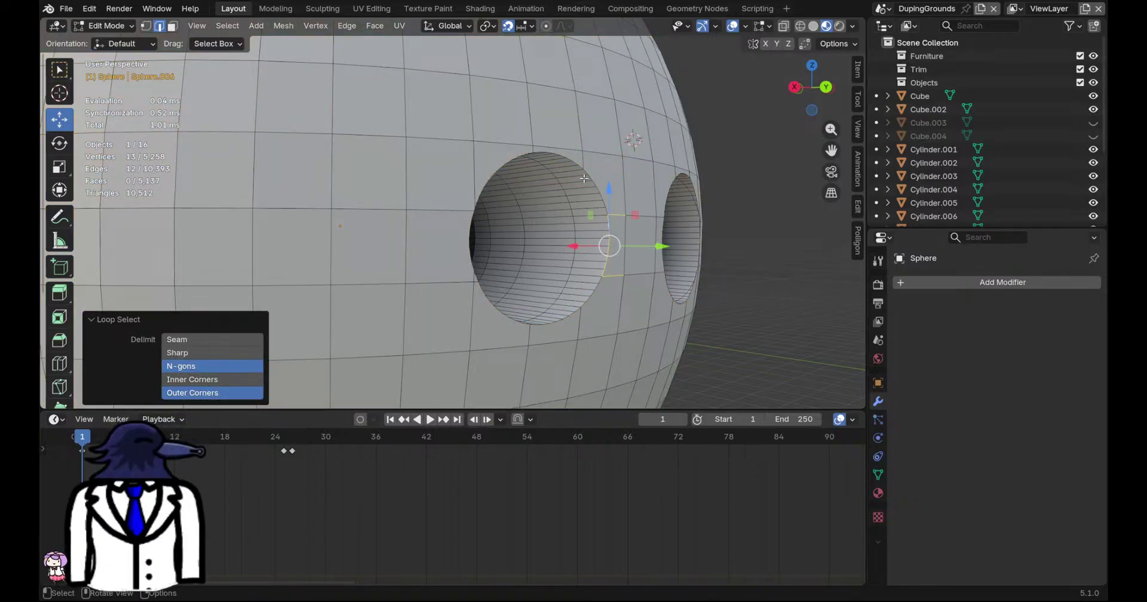
pyautogui.scroll(-6, 588, 178)
pyautogui.moveTo(588, 177); pyautogui.dragTo(546, 224, button='middle')
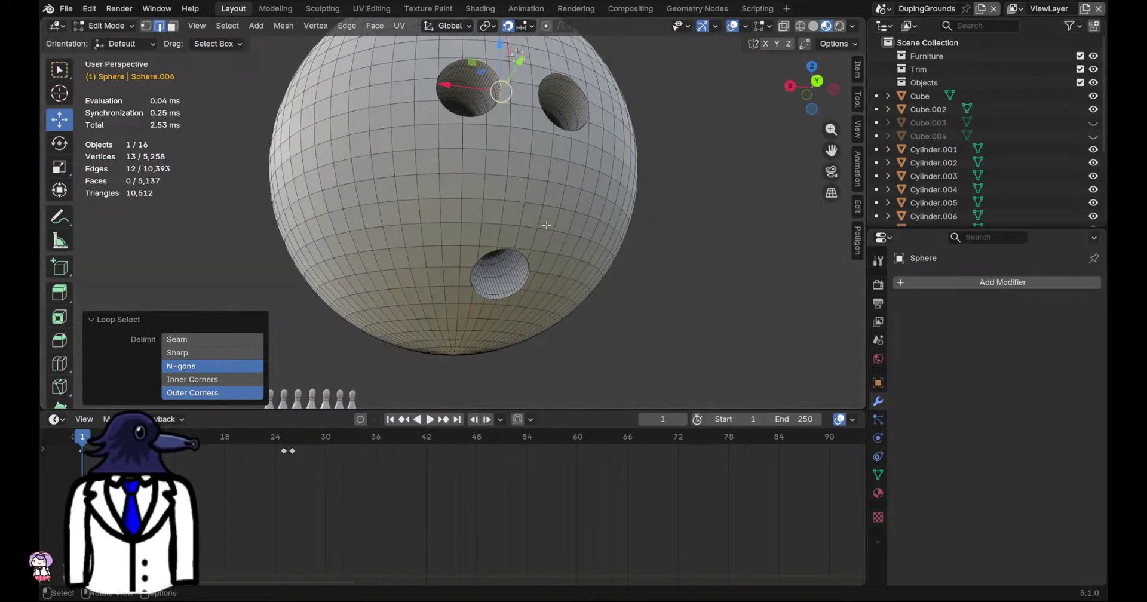
pyautogui.click(817, 81)
pyautogui.scroll(4, 536, 267)
pyautogui.scroll(3, 484, 232)
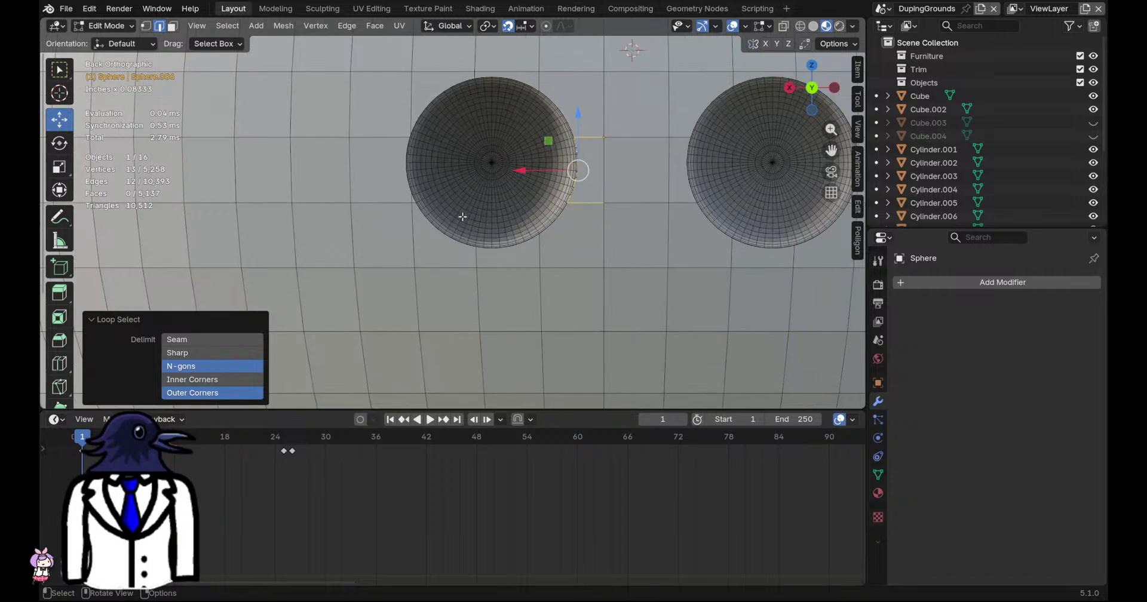
pyautogui.keyDown('alt'); pyautogui.keyDown('shift'); pyautogui.click(499, 114); pyautogui.keyUp('shift'); pyautogui.keyUp('alt')
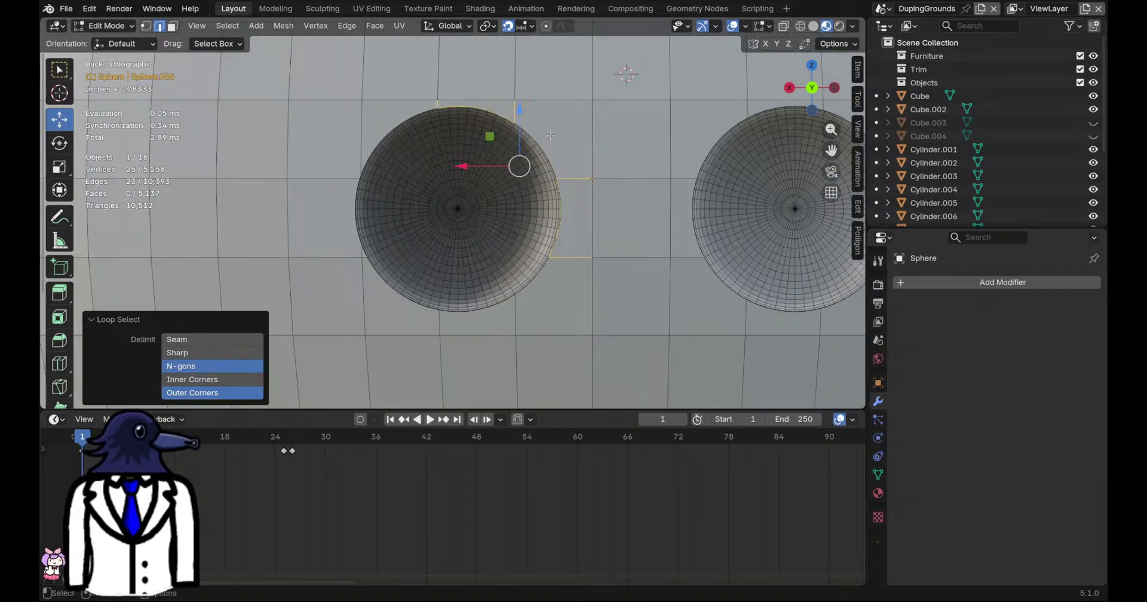
pyautogui.keyDown('alt'); pyautogui.keyDown('shift'); pyautogui.click(543, 150); pyautogui.keyUp('shift'); pyautogui.keyUp('alt')
# Add the lower and outer rim edges of the left upper finger hole to the selection
pyautogui.moveTo(541, 270); pyautogui.dragTo(673, 293, button='middle')
pyautogui.keyDown('alt'); pyautogui.keyDown('shift'); pyautogui.click(704, 275); pyautogui.keyUp('shift'); pyautogui.keyUp('alt')
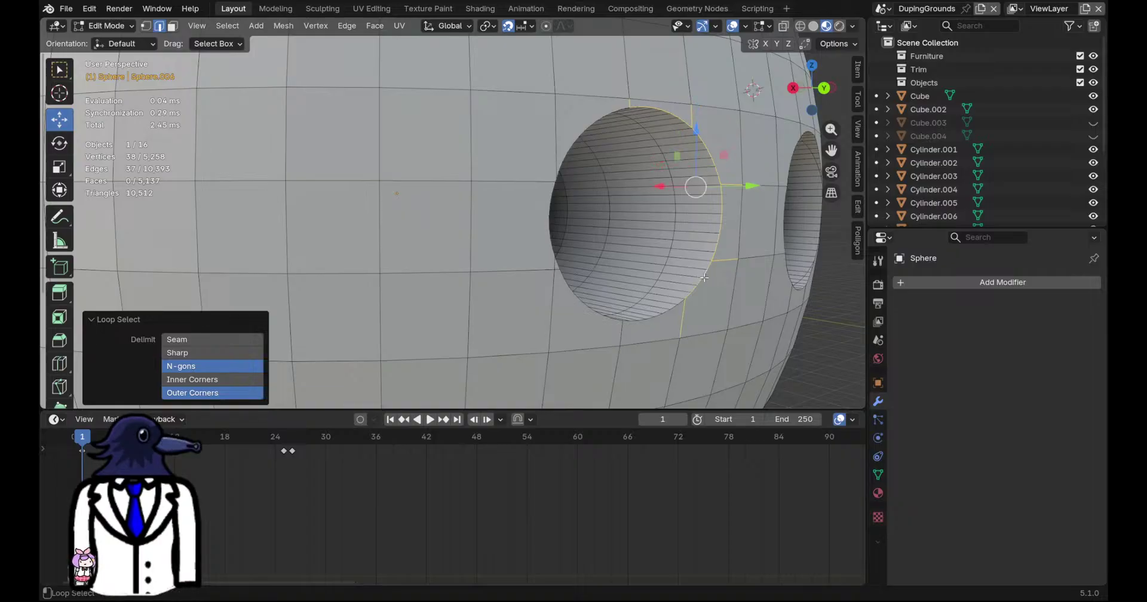
pyautogui.keyDown('alt'); pyautogui.keyDown('shift'); pyautogui.click(644, 321); pyautogui.keyUp('shift'); pyautogui.keyUp('alt')
pyautogui.keyDown('alt'); pyautogui.keyDown('shift'); pyautogui.click(589, 308); pyautogui.keyUp('shift'); pyautogui.keyUp('alt')
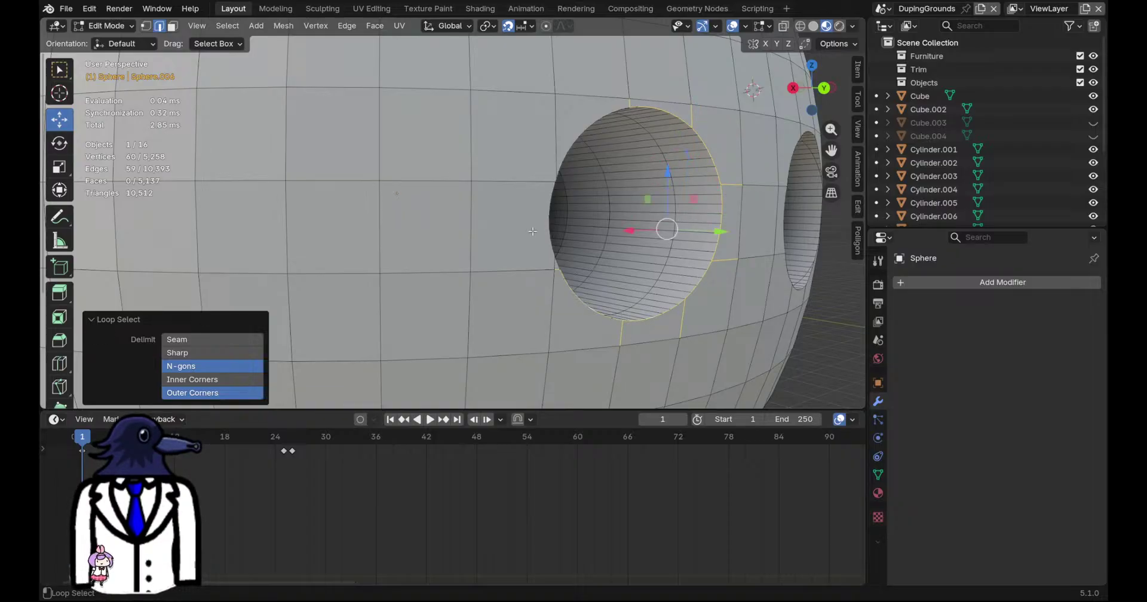
pyautogui.keyDown('alt'); pyautogui.keyDown('shift'); pyautogui.click(549, 204); pyautogui.keyUp('shift'); pyautogui.keyUp('alt')
pyautogui.keyDown('shift'); pyautogui.moveTo(578, 190); pyautogui.dragTo(511, 179, button='middle'); pyautogui.keyUp('shift')
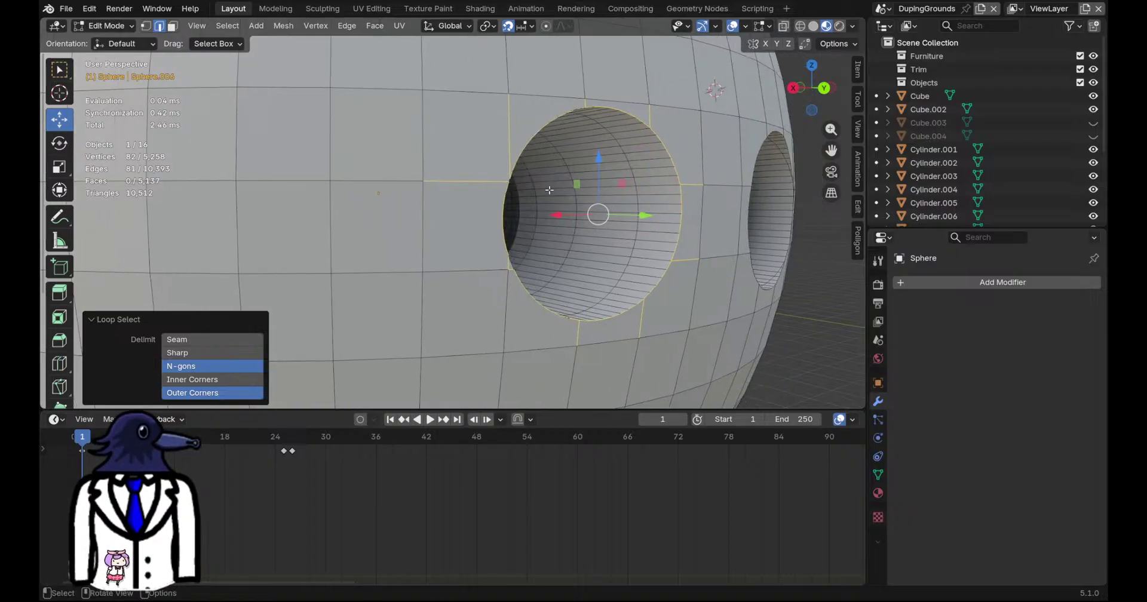
pyautogui.click(824, 88)
pyautogui.scroll(2, 340, 171)
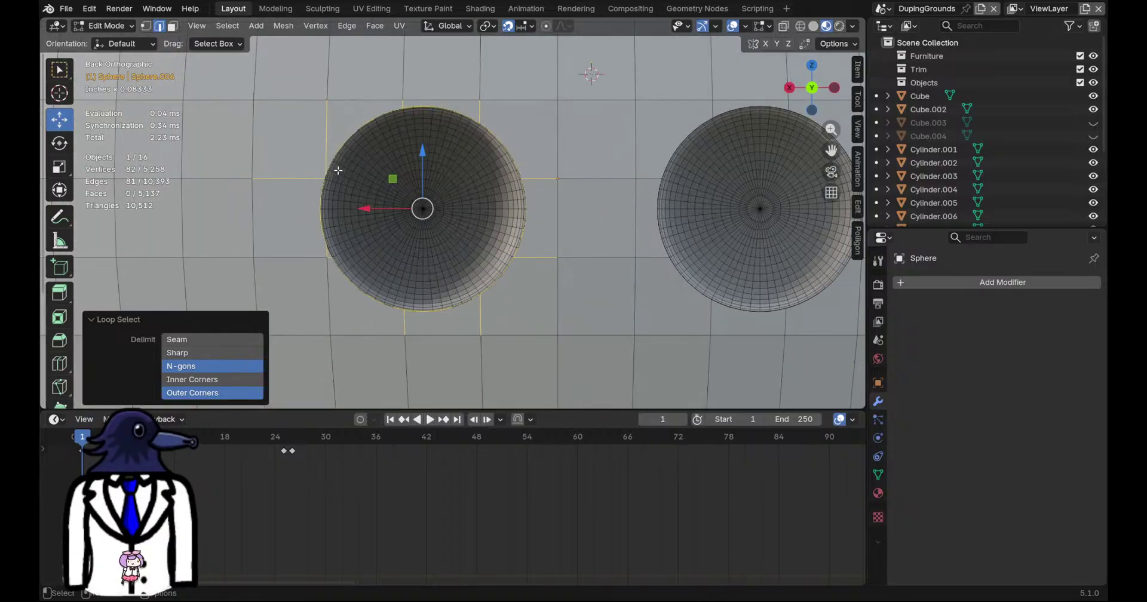
# Correct the edge selection along the outer side of the left upper hole's rim
pyautogui.keyDown('shift'); pyautogui.click(277, 177); pyautogui.keyUp('shift')
pyautogui.moveTo(412, 212)
pyautogui.mouseDown(button='middle')
pyautogui.moveTo(424, 207)
pyautogui.moveTo(426, 233)
pyautogui.moveTo(399, 220)
pyautogui.mouseUp(button='middle')
pyautogui.scroll(-3, 424, 208)
pyautogui.scroll(3, 426, 233)
pyautogui.scroll(3, 426, 233)
pyautogui.keyDown('alt'); pyautogui.keyDown('shift'); pyautogui.click(394, 224); pyautogui.keyUp('shift'); pyautogui.keyUp('alt')
pyautogui.keyDown('alt'); pyautogui.keyDown('shift'); pyautogui.click(380, 208); pyautogui.keyUp('shift'); pyautogui.keyUp('alt')
pyautogui.scroll(-4, 395, 259)
pyautogui.keyDown('alt'); pyautogui.keyDown('shift'); pyautogui.click(327, 218); pyautogui.keyUp('shift'); pyautogui.keyUp('alt')
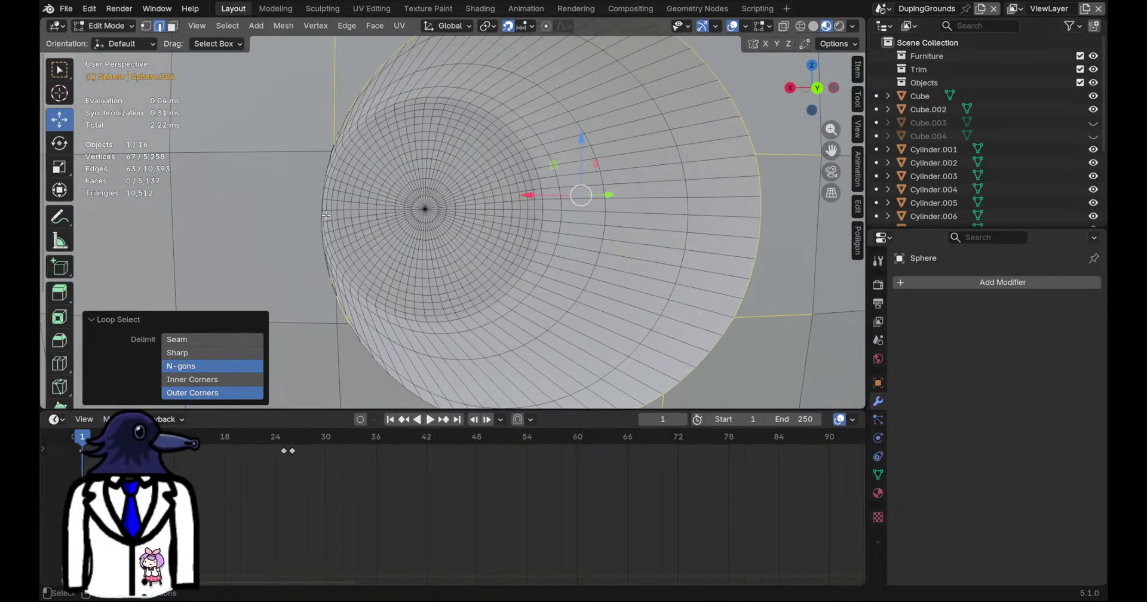
pyautogui.keyDown('alt'); pyautogui.keyDown('shift'); pyautogui.click(320, 206); pyautogui.keyUp('shift'); pyautogui.keyUp('alt')
# Deselect the stray surface edges extending from the outer side of the left upper hole's rim
pyautogui.keyDown('shift'); pyautogui.click(335, 309); pyautogui.keyUp('shift')
pyautogui.keyDown('shift'); pyautogui.click(290, 155); pyautogui.keyUp('shift')
pyautogui.scroll(-2, 359, 157)
pyautogui.moveTo(361, 158); pyautogui.dragTo(353, 169, button='middle')
pyautogui.scroll(4, 342, 197)
pyautogui.moveTo(339, 206); pyautogui.dragTo(336, 209, button='middle')
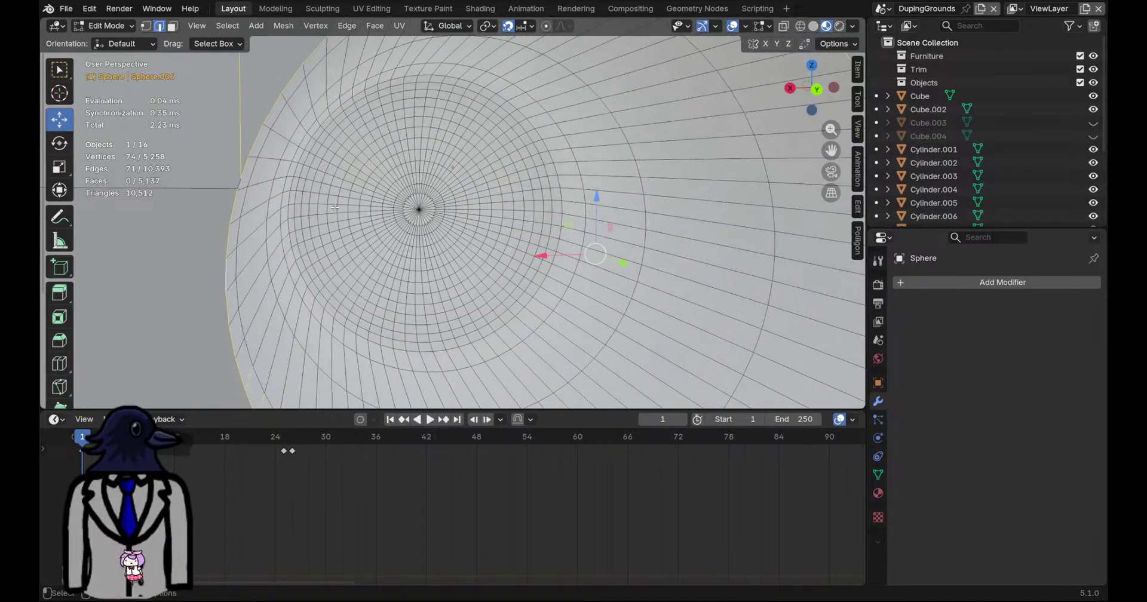
pyautogui.keyDown('shift'); pyautogui.click(239, 177); pyautogui.keyUp('shift')
# Deselect the stray surface edges radiating from the top, inner side and bottom of the left upper hole
pyautogui.scroll(-5, 436, 164)
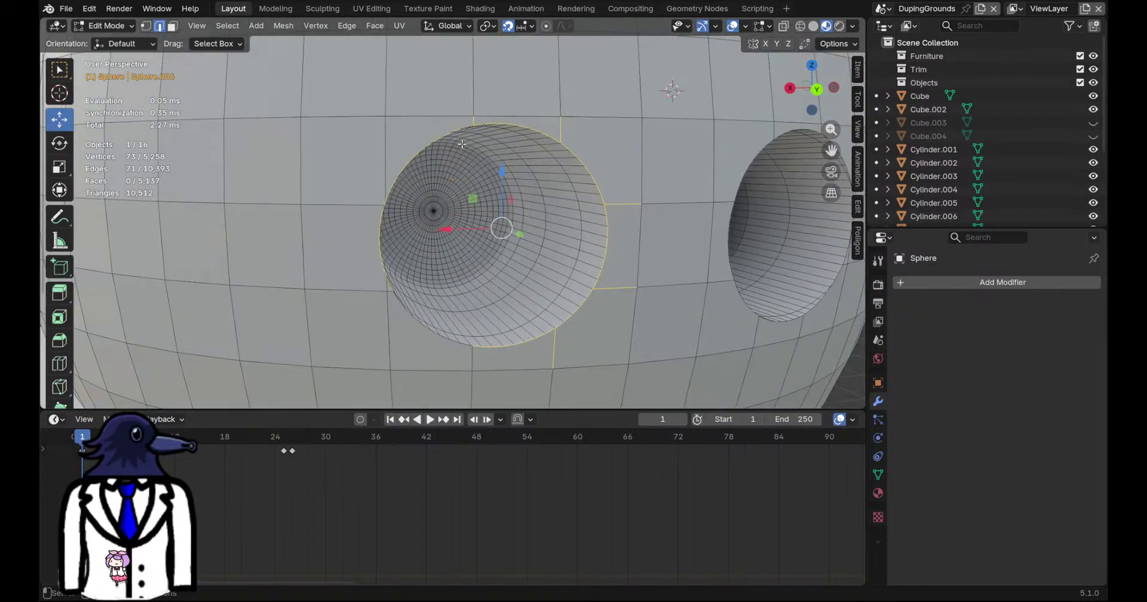
pyautogui.keyDown('shift'); pyautogui.click(473, 118); pyautogui.keyUp('shift')
pyautogui.keyDown('shift'); pyautogui.click(558, 124); pyautogui.keyUp('shift')
pyautogui.keyDown('shift'); pyautogui.click(631, 204); pyautogui.keyUp('shift')
pyautogui.keyDown('shift'); pyautogui.moveTo(631, 204); pyautogui.dragTo(529, 138, button='middle'); pyautogui.keyUp('shift')
pyautogui.keyDown('shift'); pyautogui.click(522, 221); pyautogui.keyUp('shift')
pyautogui.keyDown('shift'); pyautogui.click(446, 275); pyautogui.keyUp('shift')
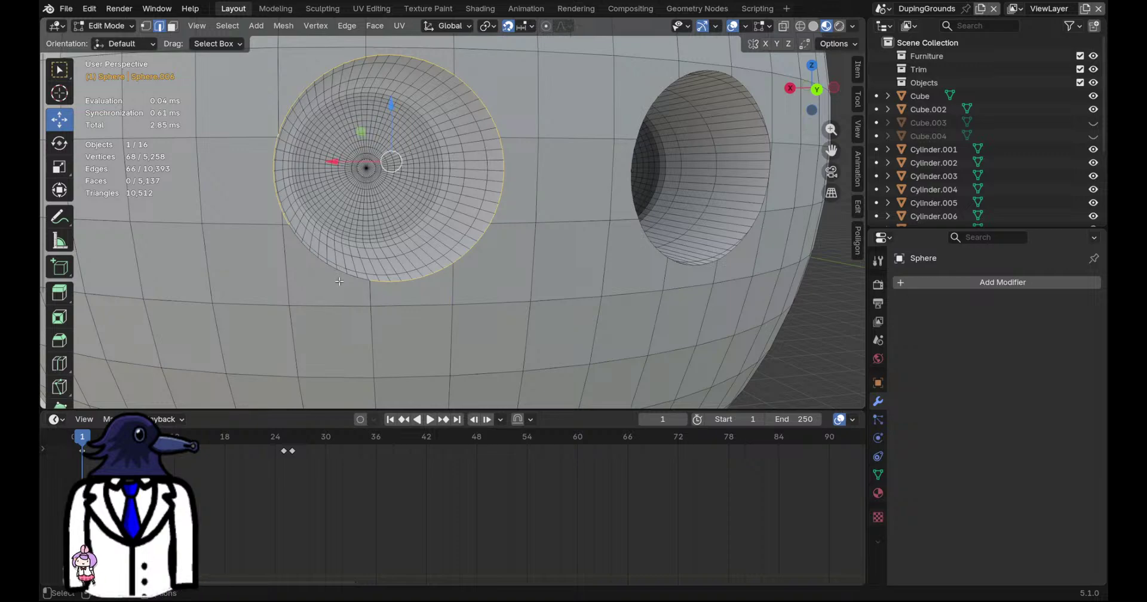
# Add the missing lower rim edges of the left upper hole and deselect the stray edges that remain
pyautogui.scroll(2, 314, 278)
pyautogui.keyDown('alt'); pyautogui.keyDown('shift'); pyautogui.click(266, 281); pyautogui.keyUp('shift'); pyautogui.keyUp('alt')
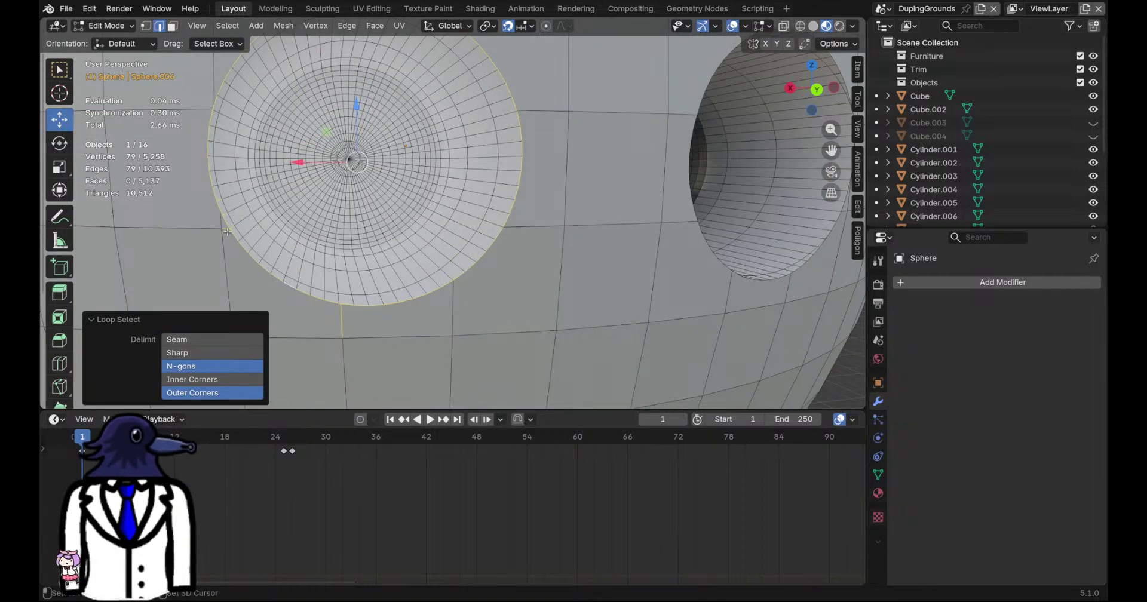
pyautogui.keyDown('shift'); pyautogui.click(260, 268); pyautogui.keyUp('shift')
pyautogui.keyDown('shift'); pyautogui.click(346, 328); pyautogui.keyUp('shift')
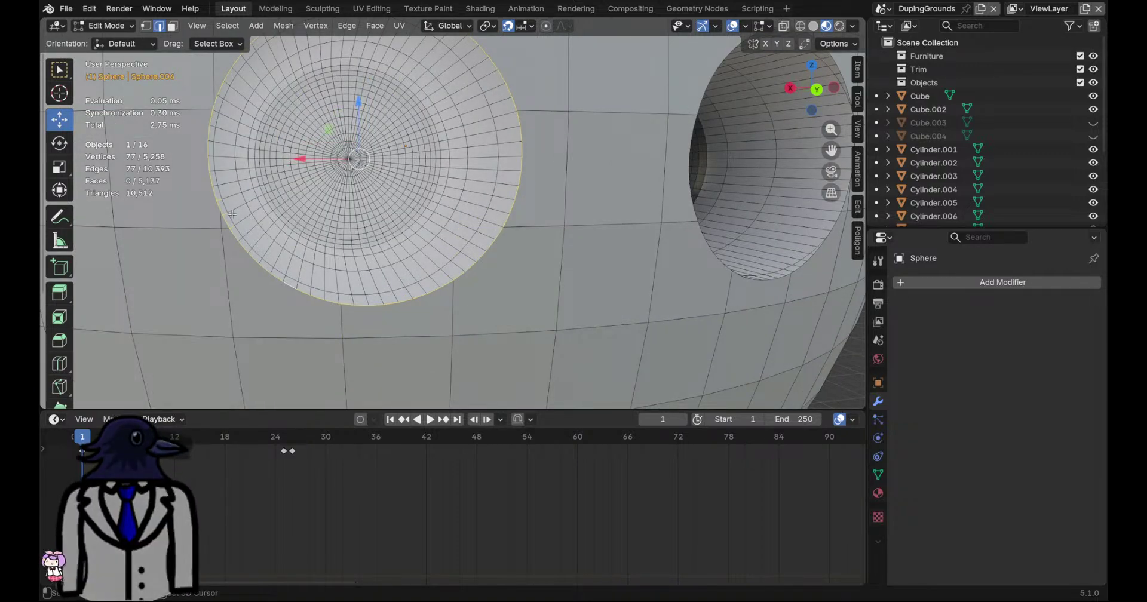
pyautogui.moveTo(221, 190); pyautogui.dragTo(247, 231)
pyautogui.scroll(-2, 330, 216)
pyautogui.moveTo(329, 216); pyautogui.dragTo(316, 211, button='middle')
pyautogui.scroll(-3, 478, 239)
pyautogui.keyDown('shift'); pyautogui.moveTo(612, 257); pyautogui.dragTo(471, 249, button='middle'); pyautogui.keyUp('shift')
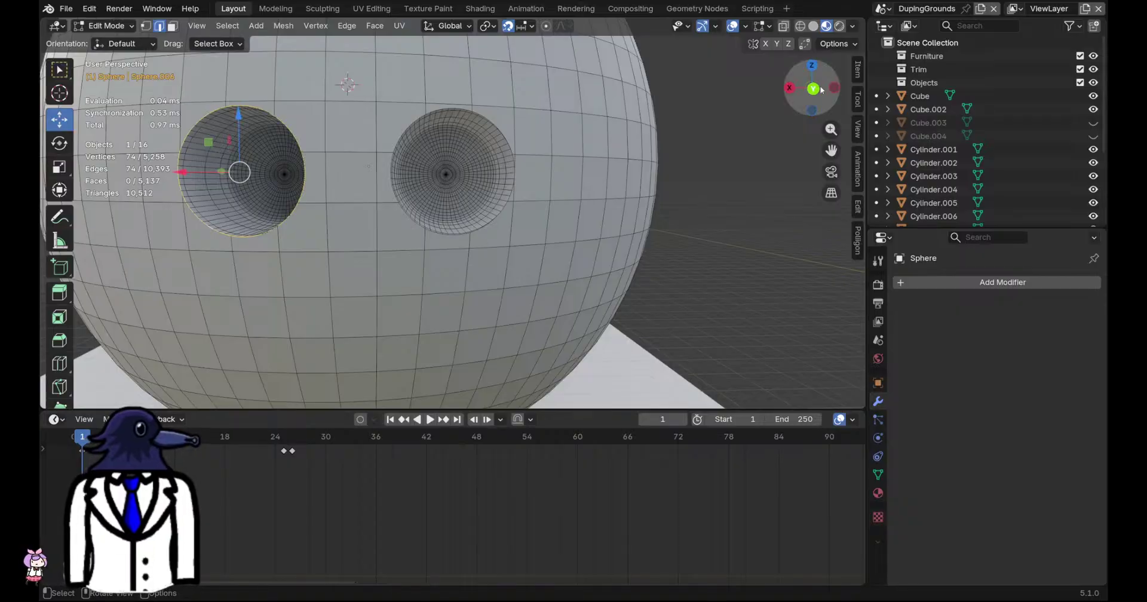
# Add the lower and inner rim edges of the right upper finger hole to the selection
pyautogui.click(814, 89)
pyautogui.scroll(5, 458, 209)
pyautogui.scroll(4, 408, 249)
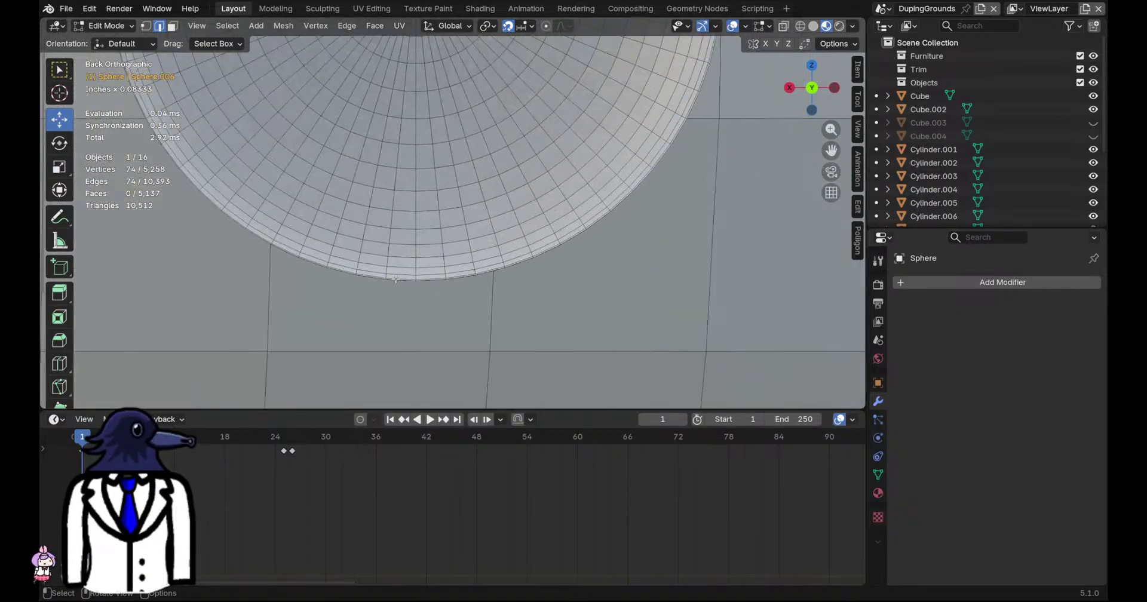
pyautogui.moveTo(409, 250); pyautogui.dragTo(545, 266, button='middle')
pyautogui.keyDown('alt'); pyautogui.keyDown('shift'); pyautogui.click(542, 260); pyautogui.keyUp('shift'); pyautogui.keyUp('alt')
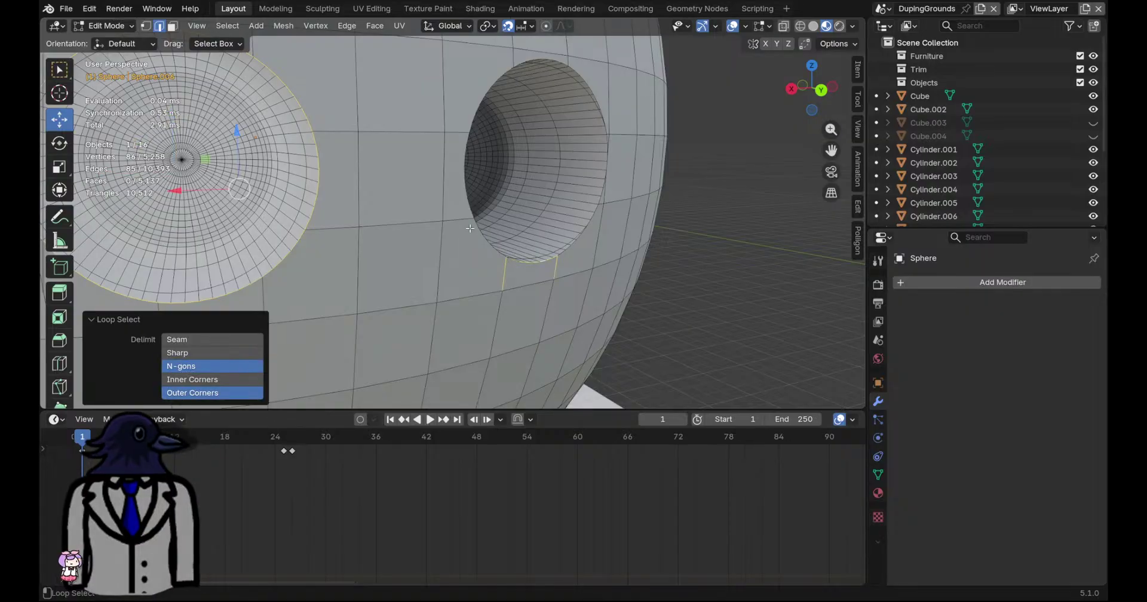
pyautogui.moveTo(473, 226); pyautogui.dragTo(317, 274, button='middle')
pyautogui.keyDown('alt'); pyautogui.keyDown('shift'); pyautogui.click(333, 247); pyautogui.keyUp('shift'); pyautogui.keyUp('alt')
pyautogui.keyDown('alt'); pyautogui.keyDown('shift'); pyautogui.click(324, 194); pyautogui.keyUp('shift'); pyautogui.keyUp('alt')
pyautogui.keyDown('alt'); pyautogui.keyDown('shift'); pyautogui.click(336, 135); pyautogui.keyUp('shift'); pyautogui.keyUp('alt')
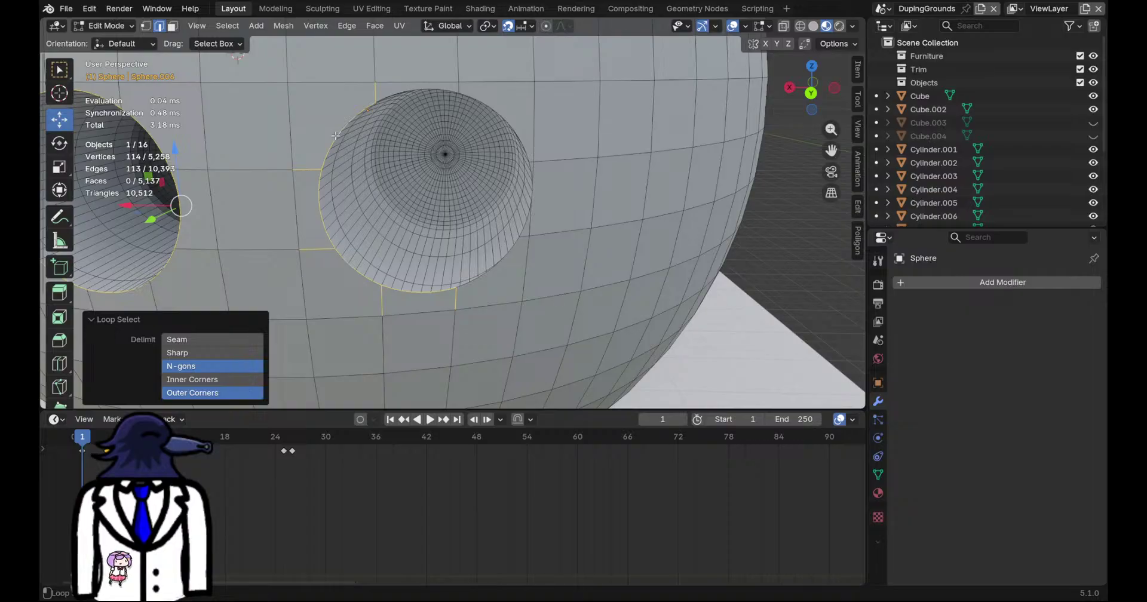
# Extend the edge selection around the top, outer and lower outer rim of the right upper finger hole
pyautogui.moveTo(418, 91); pyautogui.dragTo(437, 83, button='middle')
pyautogui.keyDown('alt'); pyautogui.keyDown('shift'); pyautogui.click(436, 82); pyautogui.keyUp('shift'); pyautogui.keyUp('alt')
pyautogui.keyDown('alt'); pyautogui.keyDown('shift'); pyautogui.click(538, 136); pyautogui.keyUp('shift'); pyautogui.keyUp('alt')
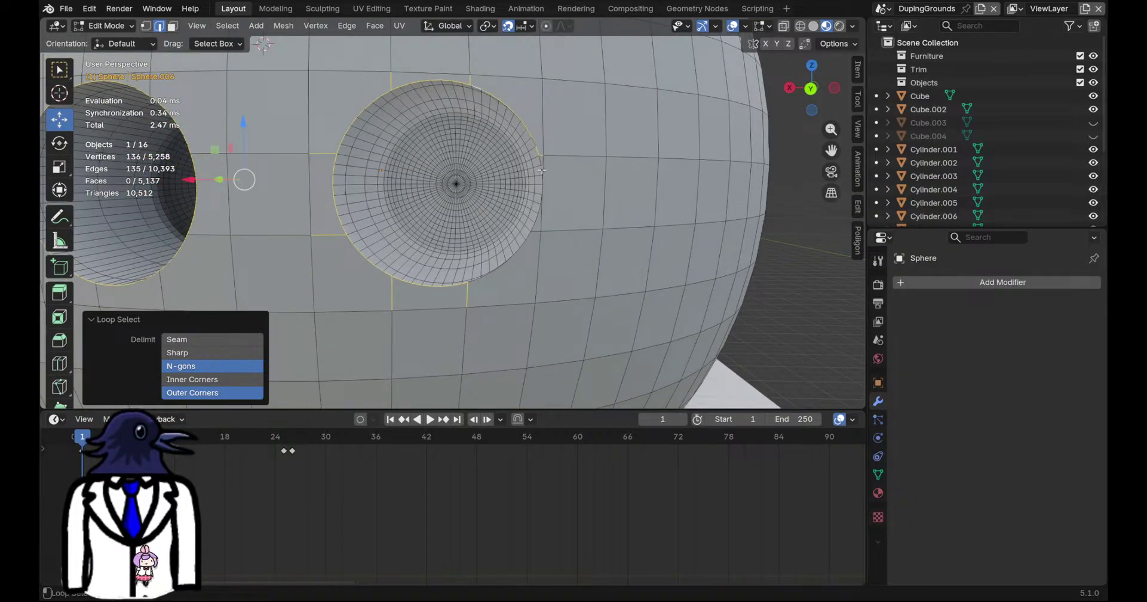
pyautogui.scroll(3, 556, 166)
pyautogui.keyDown('alt'); pyautogui.keyDown('shift'); pyautogui.click(610, 123); pyautogui.keyUp('shift'); pyautogui.keyUp('alt')
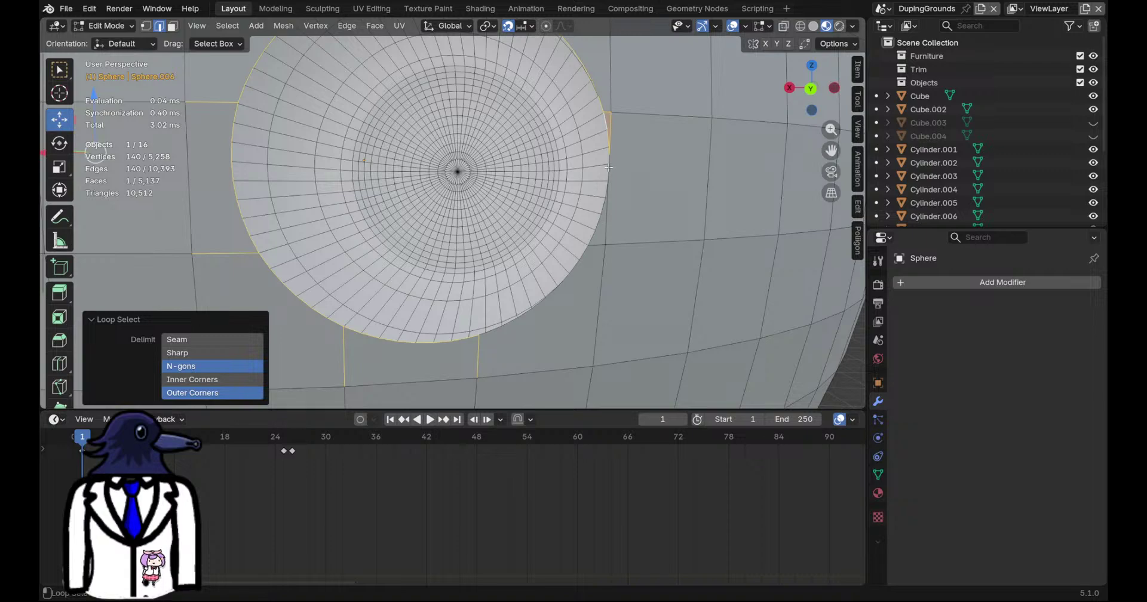
pyautogui.keyDown('alt'); pyautogui.keyDown('shift'); pyautogui.click(596, 230); pyautogui.keyUp('shift'); pyautogui.keyUp('alt')
pyautogui.keyDown('alt'); pyautogui.keyDown('shift'); pyautogui.click(549, 293); pyautogui.keyUp('shift'); pyautogui.keyUp('alt')
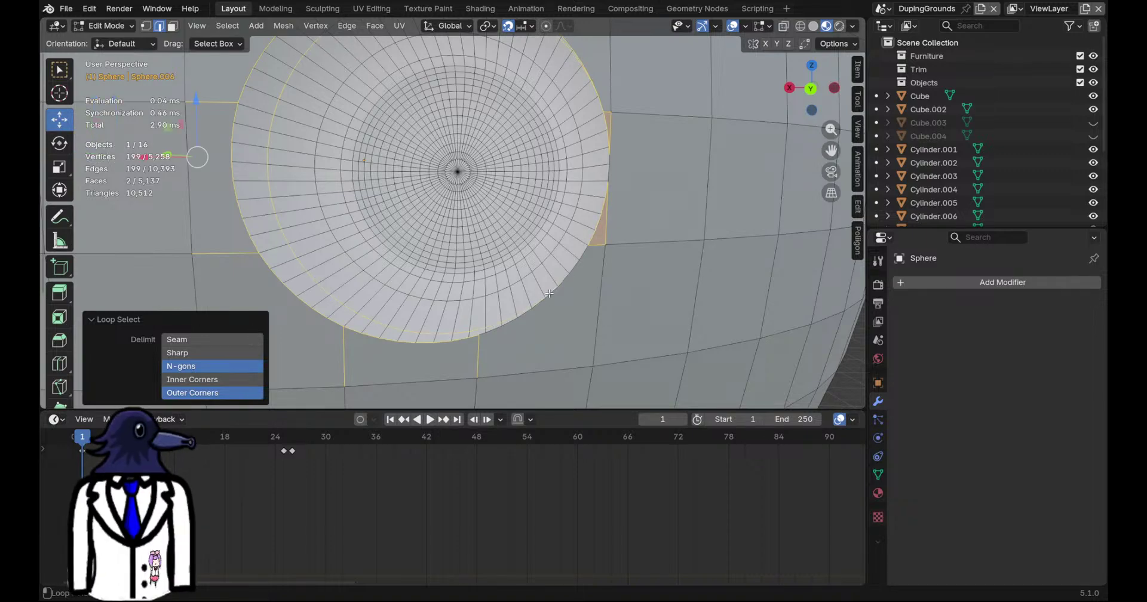
pyautogui.keyDown('alt'); pyautogui.keyDown('shift'); pyautogui.click(505, 326); pyautogui.keyUp('shift'); pyautogui.keyUp('alt')
# Deselect the stray surface edges along the outer side of the right upper finger hole
pyautogui.scroll(2, 599, 276)
pyautogui.scroll(-2, 600, 275)
pyautogui.scroll(4, 765, 213)
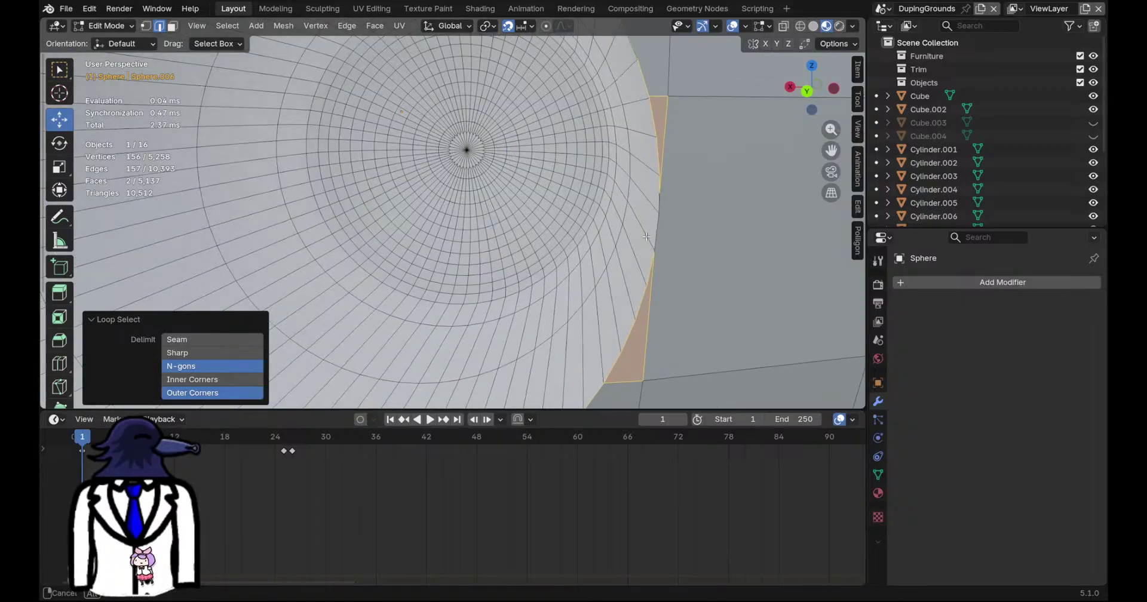
pyautogui.keyDown('shift'); pyautogui.click(738, 190); pyautogui.keyUp('shift')
pyautogui.scroll(-2, 738, 230)
pyautogui.keyDown('shift'); pyautogui.click(587, 160); pyautogui.keyUp('shift')
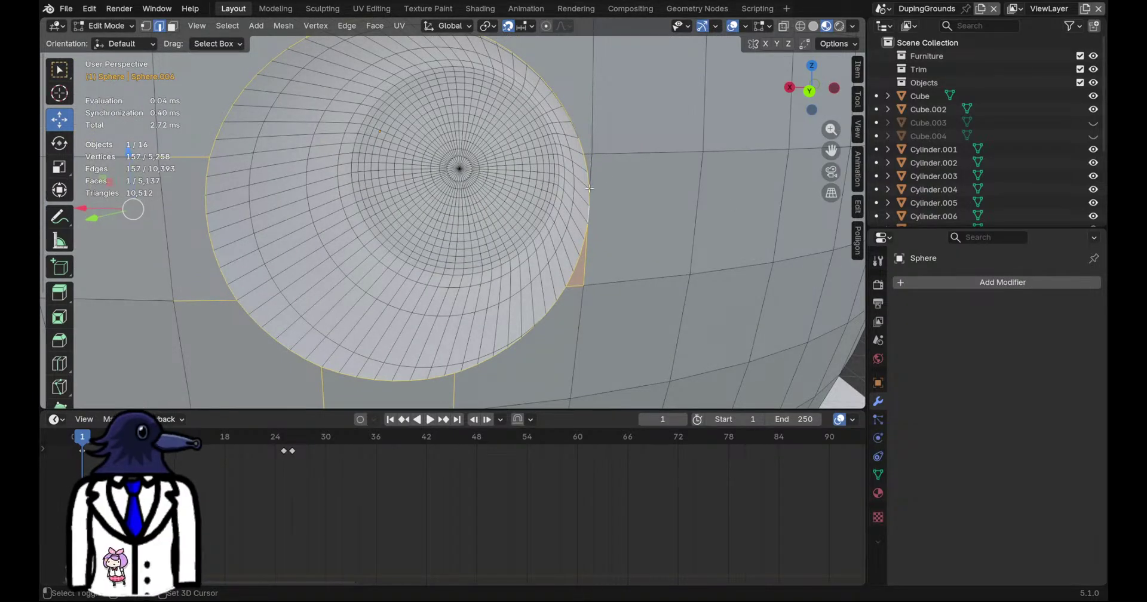
pyautogui.keyDown('shift'); pyautogui.click(587, 266); pyautogui.keyUp('shift')
# Deselect the remaining stray edges around the lower and inner sides of the right upper finger hole
pyautogui.moveTo(587, 266); pyautogui.dragTo(437, 276, button='middle')
pyautogui.keyDown('shift'); pyautogui.click(436, 274); pyautogui.keyUp('shift')
pyautogui.keyDown('shift'); pyautogui.click(531, 267); pyautogui.keyUp('shift')
pyautogui.keyDown('shift'); pyautogui.click(365, 173); pyautogui.keyUp('shift')
pyautogui.keyDown('shift'); pyautogui.moveTo(410, 159); pyautogui.dragTo(431, 227, button='middle'); pyautogui.keyUp('shift')
pyautogui.keyDown('shift'); pyautogui.click(369, 185); pyautogui.keyUp('shift')
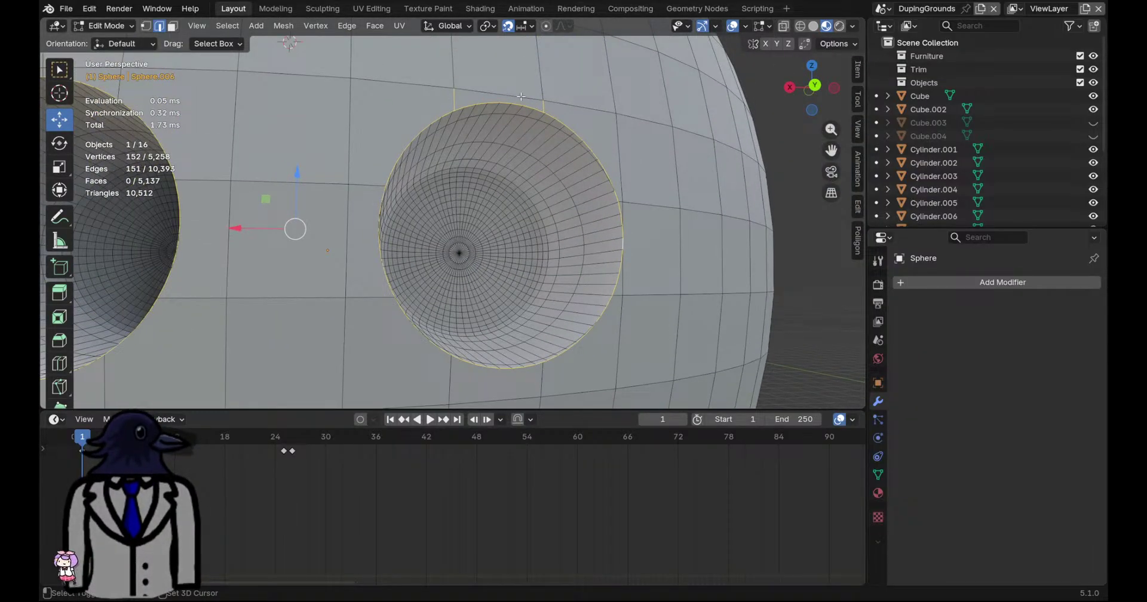
# Try to bevel the selected rim edges of the two upper finger holes
pyautogui.scroll(-4, 539, 107)
pyautogui.hotkey('ctrl', 'b')
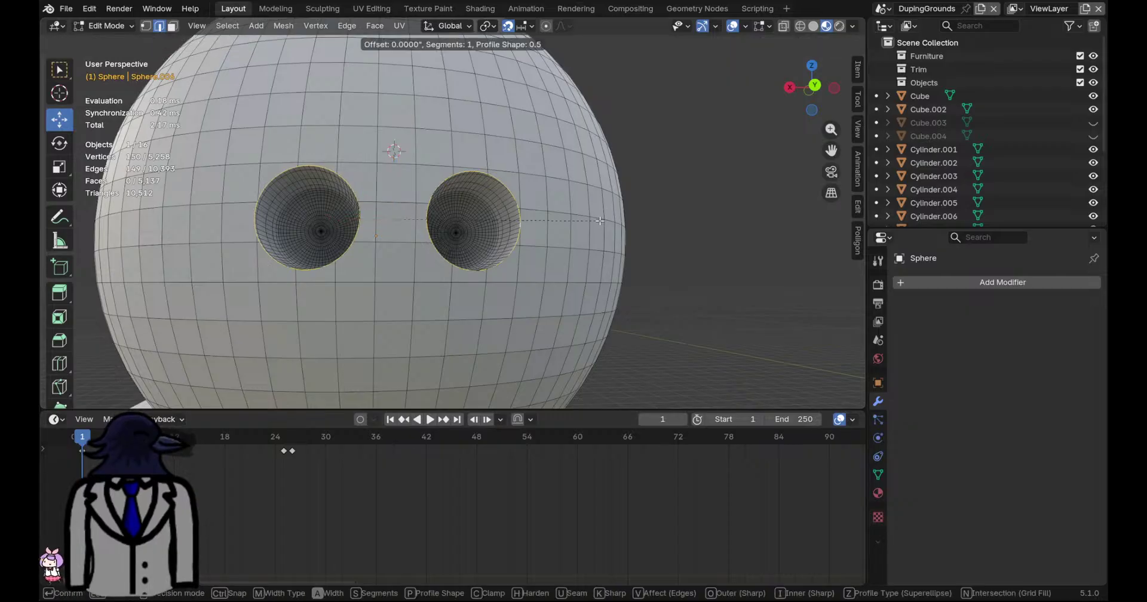
pyautogui.scroll(6, 606, 225)
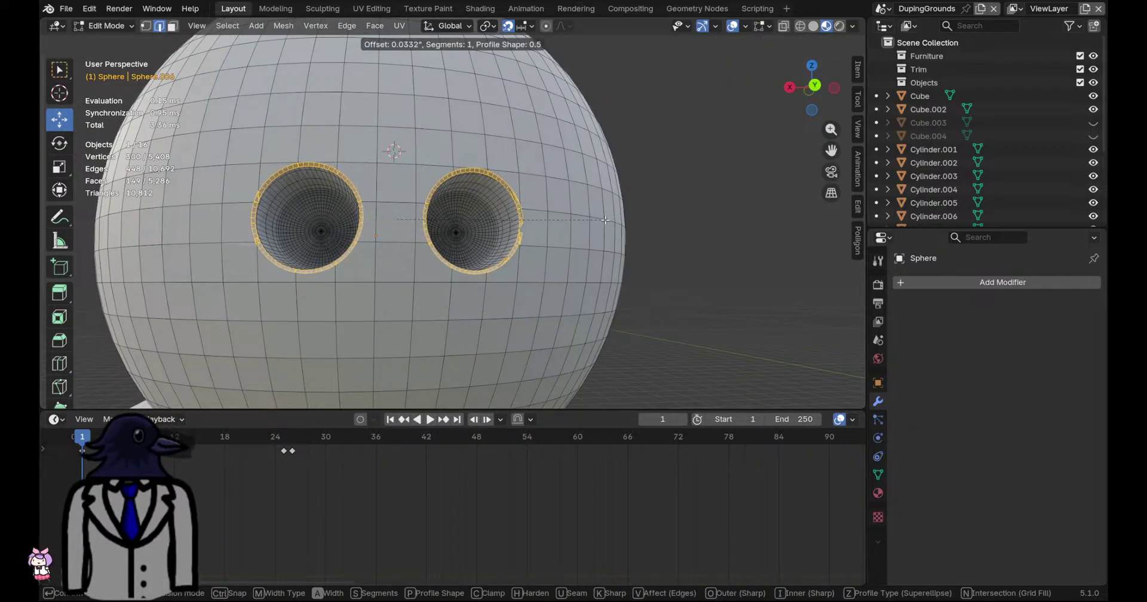
pyautogui.rightClick(515, 227)
pyautogui.scroll(4, 519, 234)
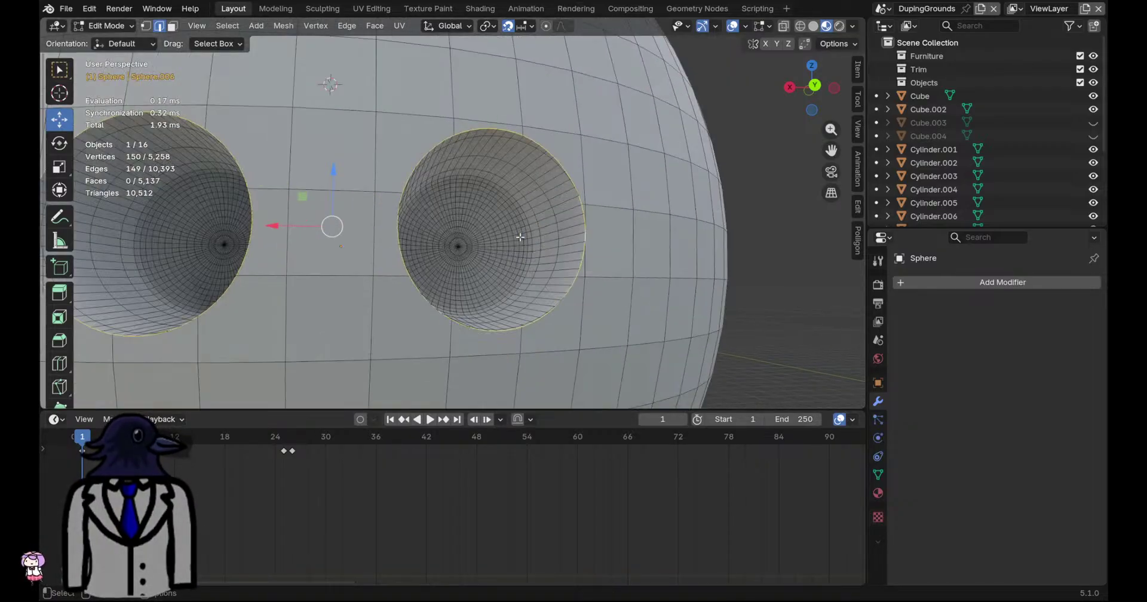
pyautogui.scroll(4, 575, 210)
pyautogui.scroll(-3, 596, 207)
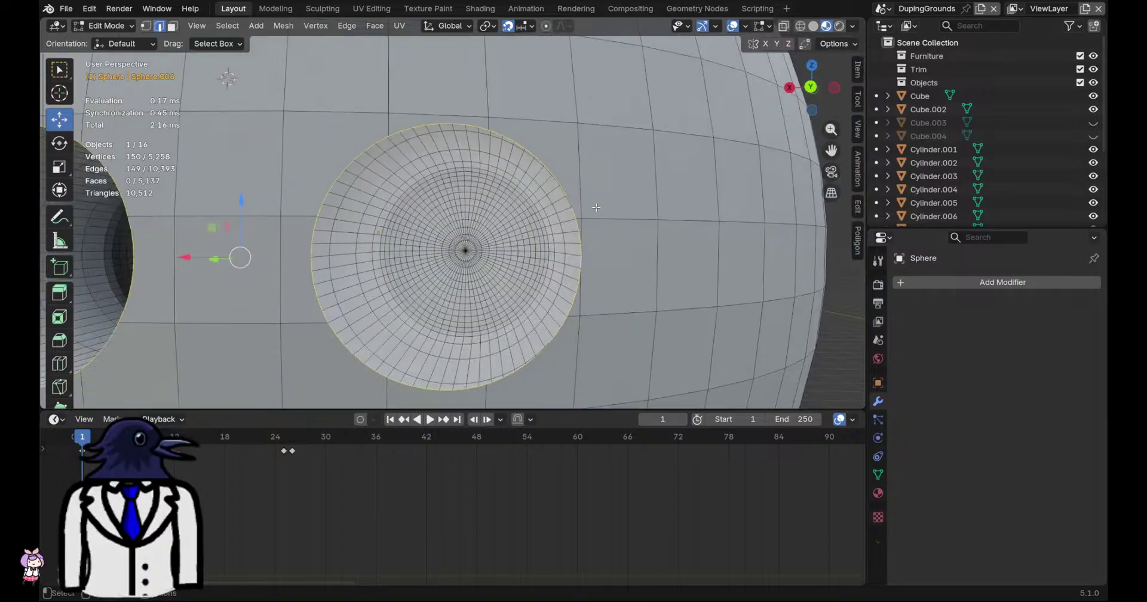
# Retry the bevel on the rim edges of both upper finger holes after checking the right hole's rim
pyautogui.moveTo(592, 208); pyautogui.dragTo(655, 192, button='middle')
pyautogui.rightClick(496, 185)
pyautogui.moveTo(495, 157)
pyautogui.click(564, 178)
pyautogui.scroll(2, 513, 190)
pyautogui.hotkey('ctrl', 'b')
pyautogui.press('Escape')
pyautogui.scroll(-3, 606, 184)
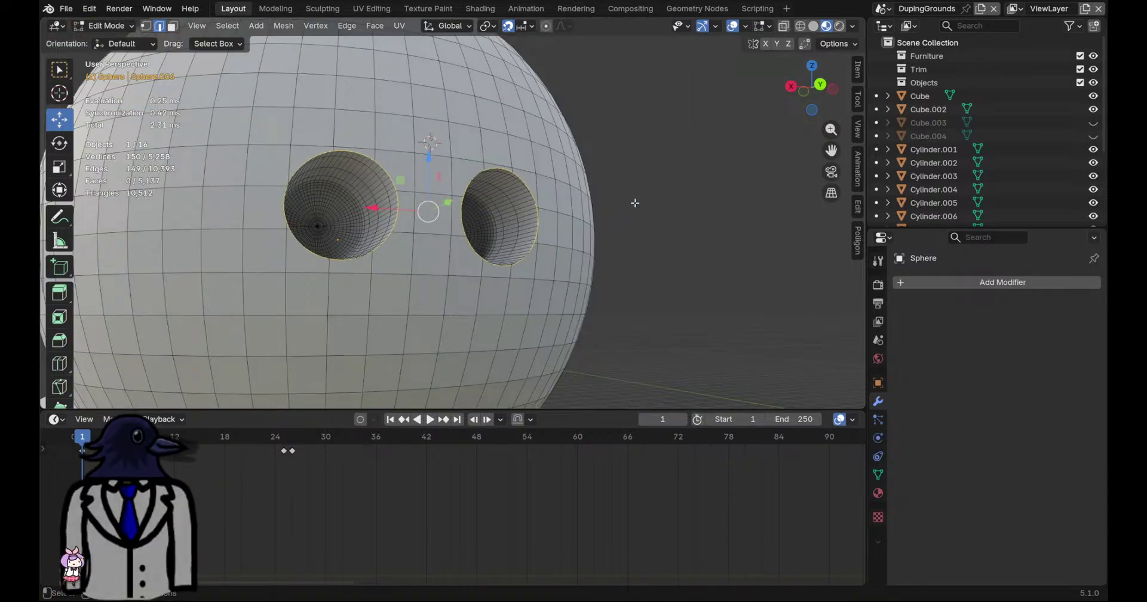
# Save the file and examine the finger hole rims from around the ball
pyautogui.hotkey('ctrl', 's')
pyautogui.scroll(4, 533, 233)
pyautogui.moveTo(575, 232)
pyautogui.mouseDown(button='middle')
pyautogui.moveTo(495, 228)
pyautogui.moveTo(577, 230)
pyautogui.mouseUp(button='middle')
pyautogui.moveTo(699, 225); pyautogui.dragTo(627, 221, button='middle')
pyautogui.scroll(-4, 621, 215)
pyautogui.moveTo(556, 228)
pyautogui.mouseDown(button='middle')
pyautogui.moveTo(468, 227)
pyautogui.moveTo(562, 228)
pyautogui.mouseUp(button='middle')
pyautogui.scroll(-3, 594, 228)
pyautogui.scroll(-3, 594, 228)
pyautogui.scroll(1, 602, 231)
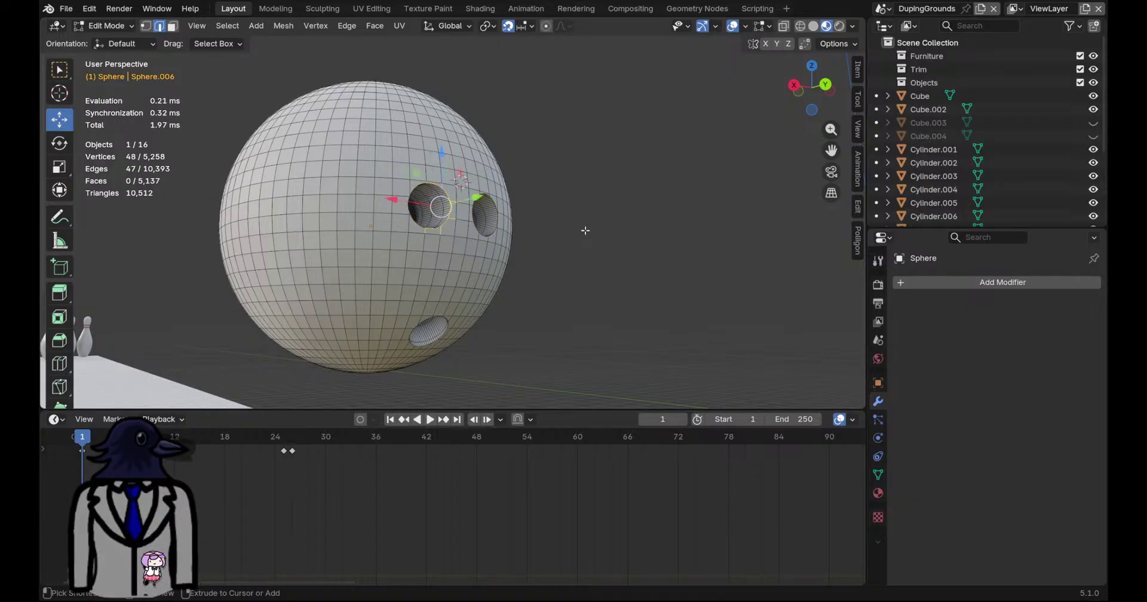
# Undo the rim edge selection and the hole cuts back to the three separate finger-hole cutter objects
pyautogui.hotkey('ctrl', 'z')
pyautogui.hotkey('ctrl', 'z')
pyautogui.hotkey('ctrl', 'z')
pyautogui.hotkey('ctrl', 'z')
pyautogui.hotkey('ctrl', 'z')
pyautogui.hotkey('ctrl', 'z')
pyautogui.hotkey('ctrl', 'z')
# Shade the three finger-hole cutters flat
pyautogui.rightClick(472, 201)
pyautogui.click(442, 231)
pyautogui.scroll(6, 565, 249)
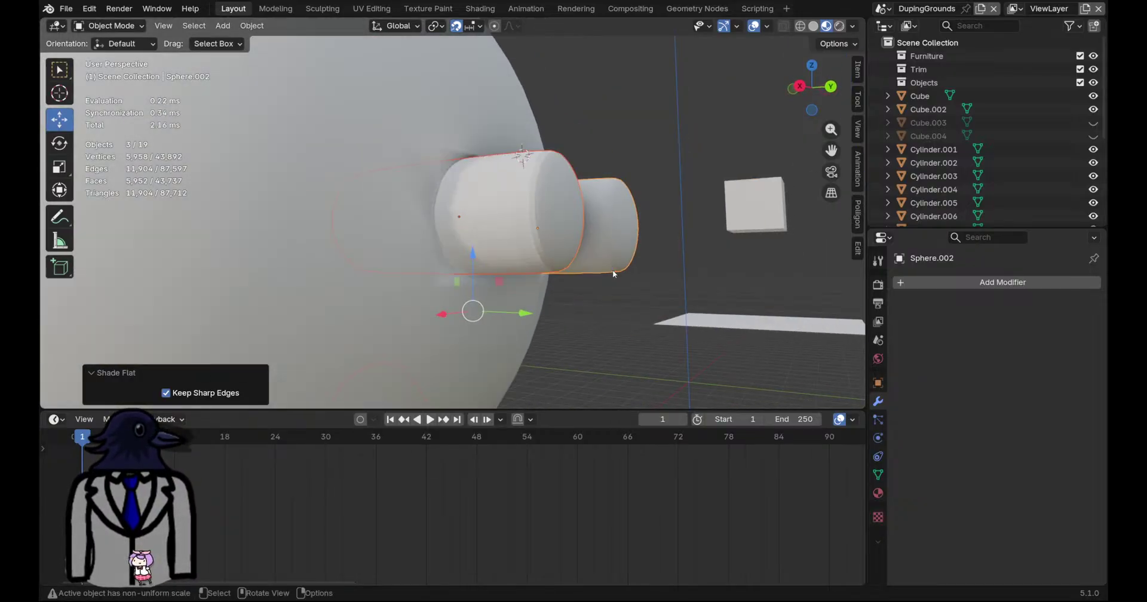
# Check the cutter mesh in Edit Mode and try to delete one of the cutter objects
pyautogui.press('Tab')
pyautogui.moveTo(616, 293); pyautogui.dragTo(428, 261, button='middle')
pyautogui.scroll(4, 597, 229)
pyautogui.scroll(-5, 597, 228)
pyautogui.press('Tab')
pyautogui.click(410, 265)
pyautogui.click(520, 245)
pyautogui.press('x')
pyautogui.click(507, 250)
pyautogui.click(442, 257)
pyautogui.scroll(-5, 427, 261)
# Undo the cutter deletion, the flat shading and the earlier application of the Subdivision modifiers
pyautogui.hotkey('ctrl', 'z')
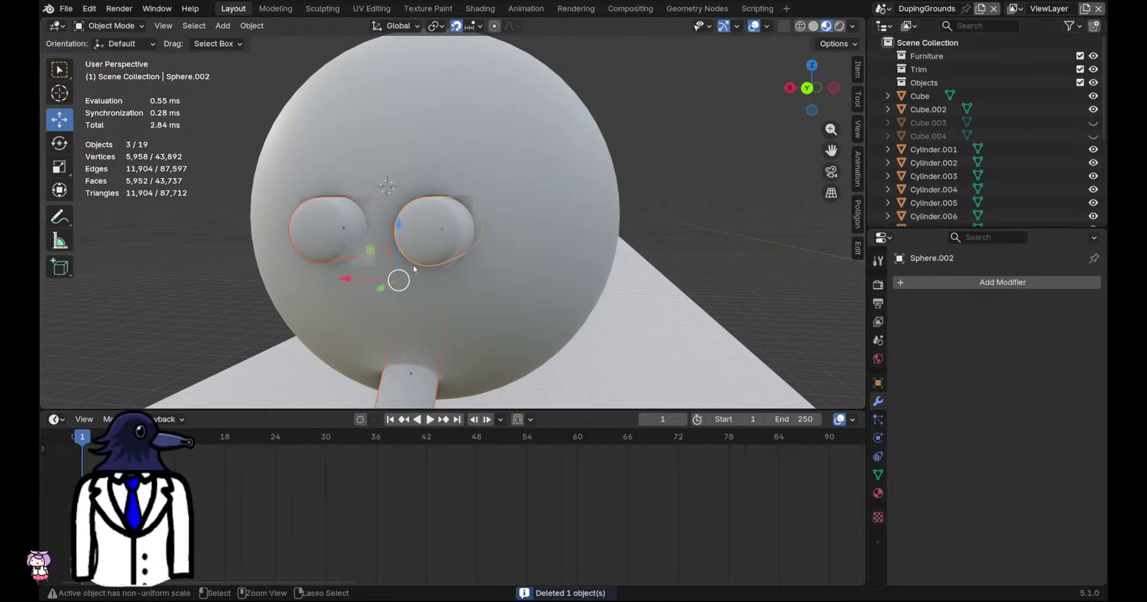
pyautogui.hotkey('ctrl', 'z')
pyautogui.hotkey('ctrl', 'z')
pyautogui.hotkey('ctrl', 'z')
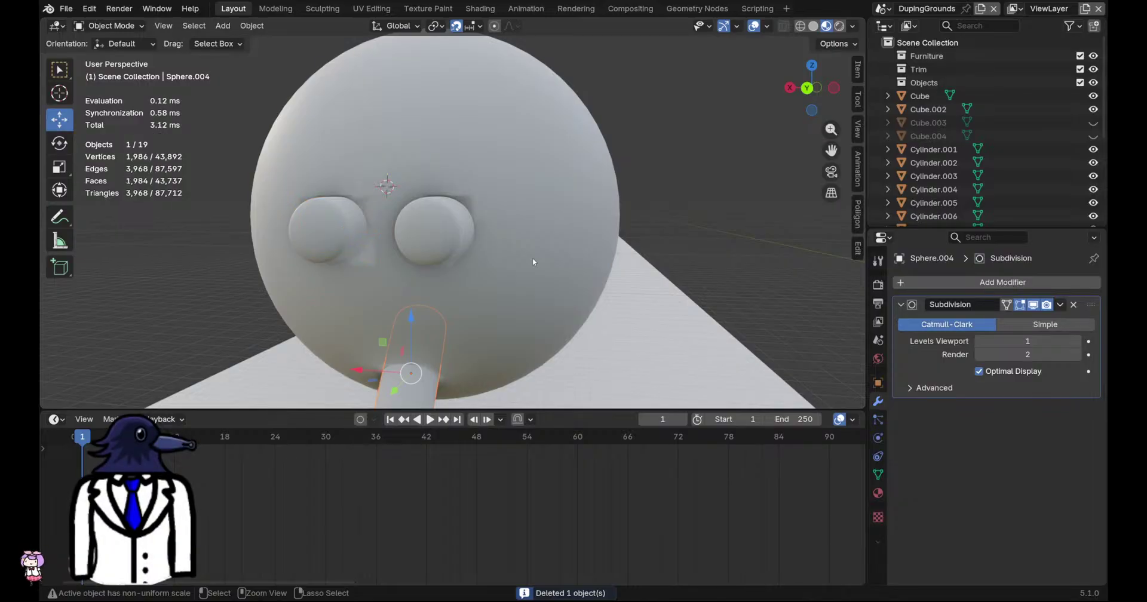
pyautogui.hotkey('ctrl', 'z')
pyautogui.hotkey('ctrl', 'z')
pyautogui.hotkey('ctrl', 'z')
pyautogui.hotkey('ctrl', 'z')
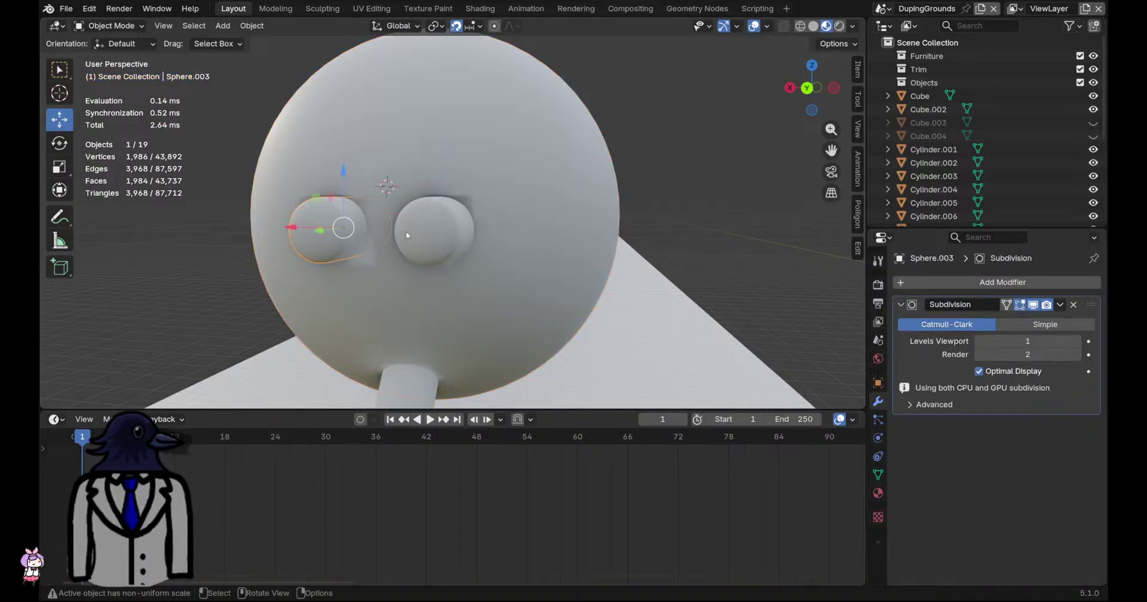
# Delete the right upper cutter and check the left upper cutter's mesh in Edit Mode
pyautogui.press('x')
pyautogui.click(434, 237)
pyautogui.click(353, 239)
pyautogui.press('Tab')
pyautogui.moveTo(353, 241); pyautogui.dragTo(301, 244, button='middle')
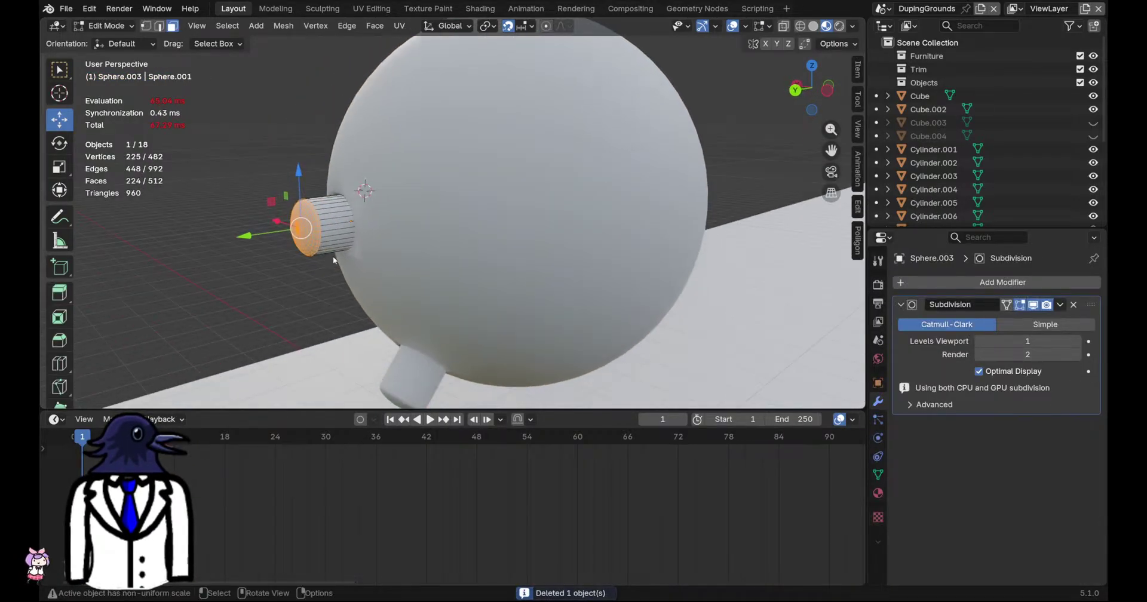
pyautogui.press('Tab')
# Duplicate the left upper cutter and offset the copy by -1" along global X
pyautogui.moveTo(385, 248); pyautogui.dragTo(418, 251, button='middle')
pyautogui.hotkey('shift', 'd')
pyautogui.press('x')
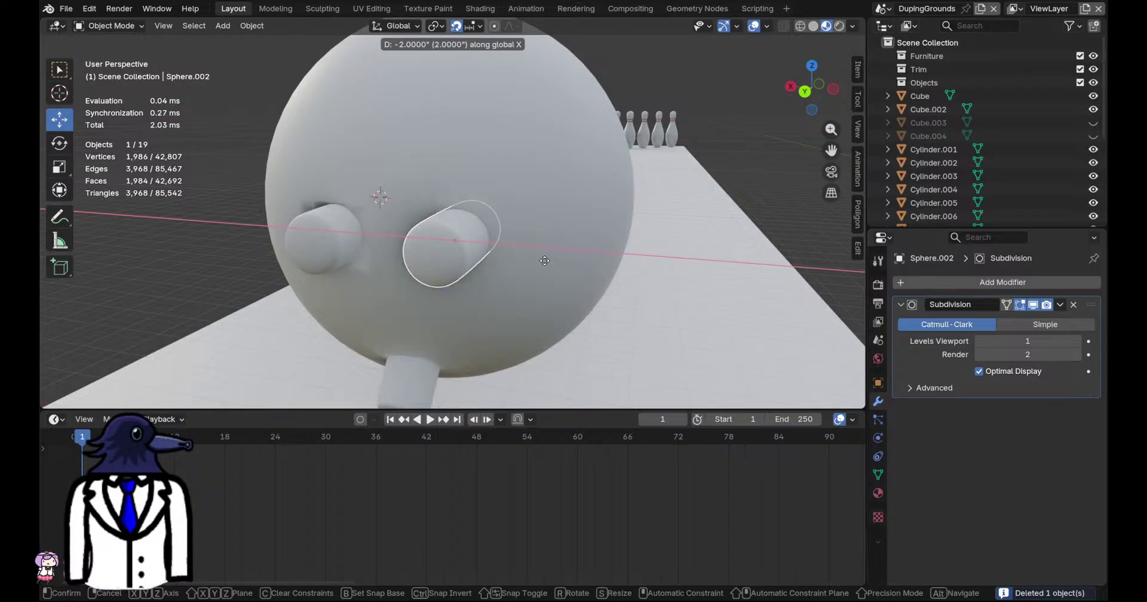
pyautogui.click(509, 258)
# Move the duplicated cutter a further -0.66667" along X in back view and save the file
pyautogui.click(806, 93)
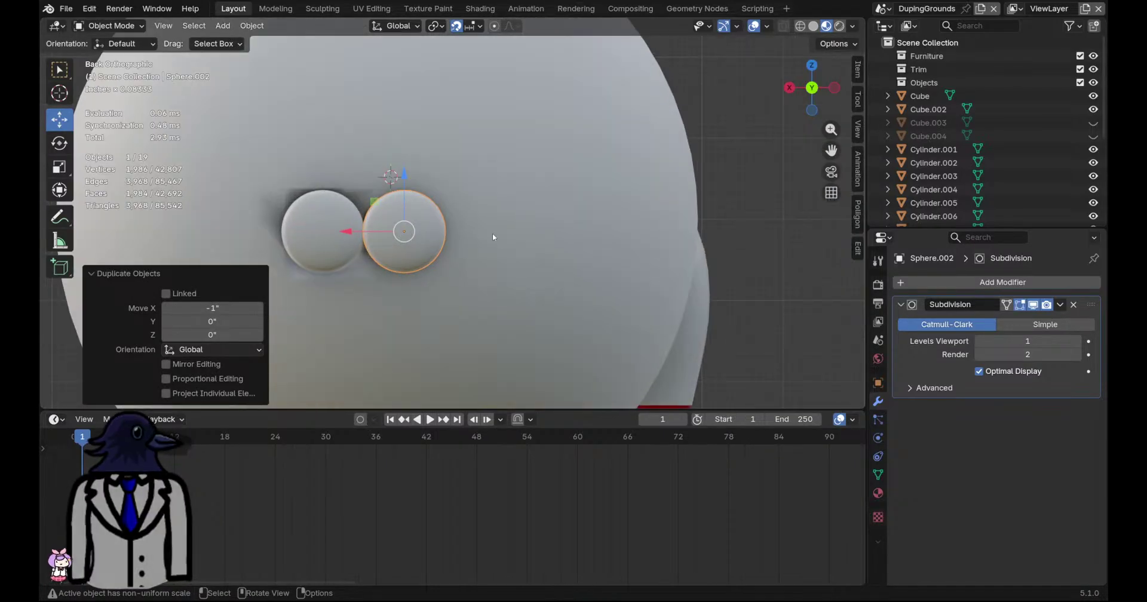
pyautogui.press('g')
pyautogui.press('x')
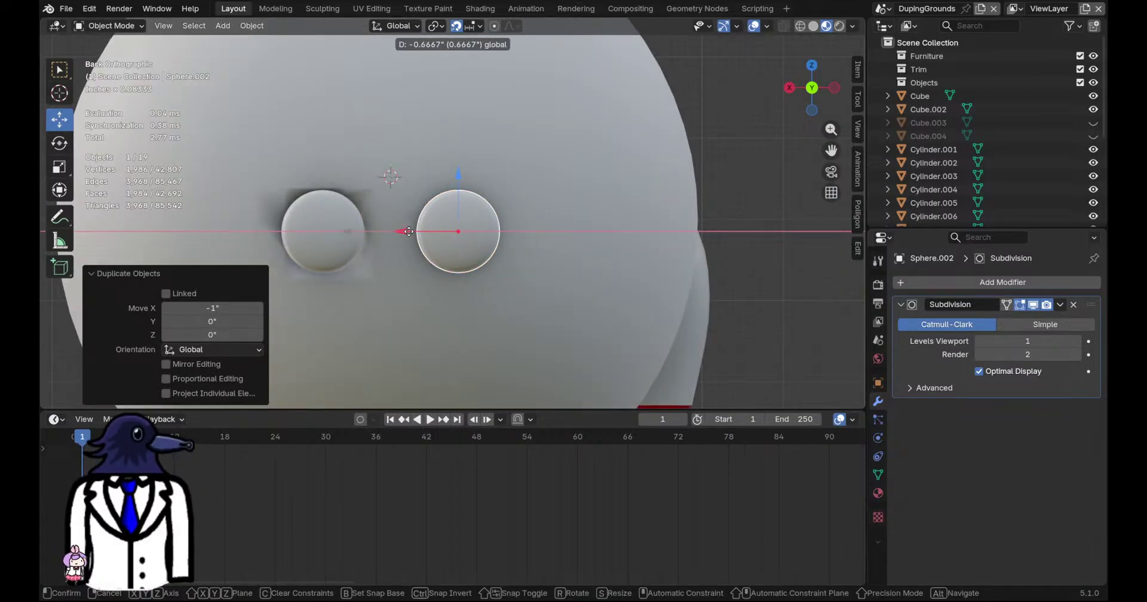
pyautogui.click(408, 232)
pyautogui.scroll(-5, 535, 266)
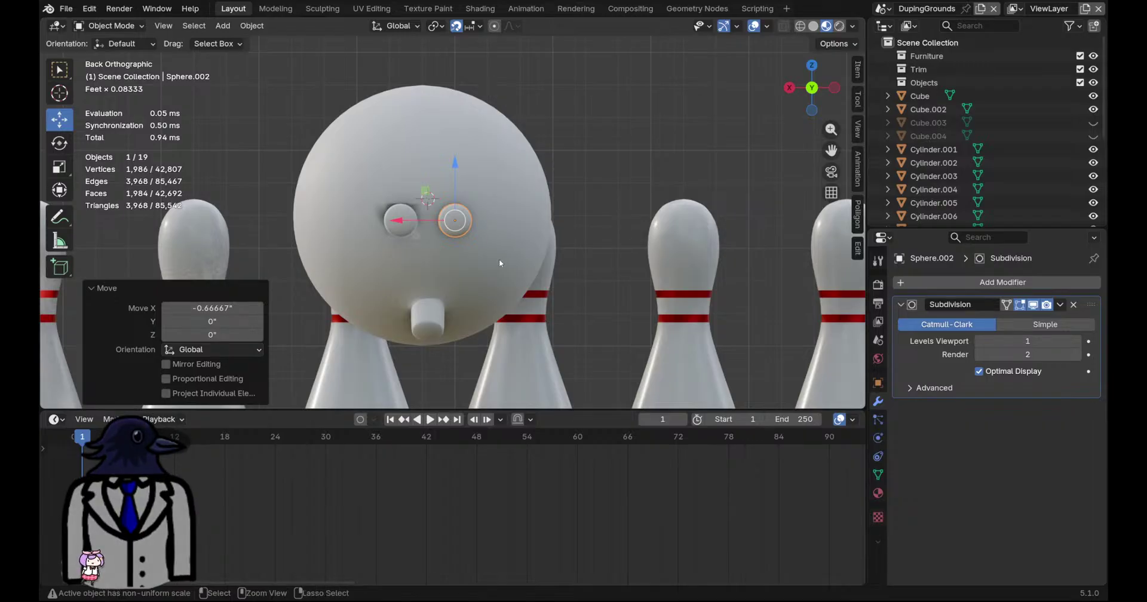
pyautogui.hotkey('ctrl', 's')
# Push the duplicated right upper cutter slightly deeper into the ball along global Y and save the file
pyautogui.scroll(4, 433, 257)
pyautogui.moveTo(432, 270); pyautogui.dragTo(312, 238, button='middle')
pyautogui.press('Tab')
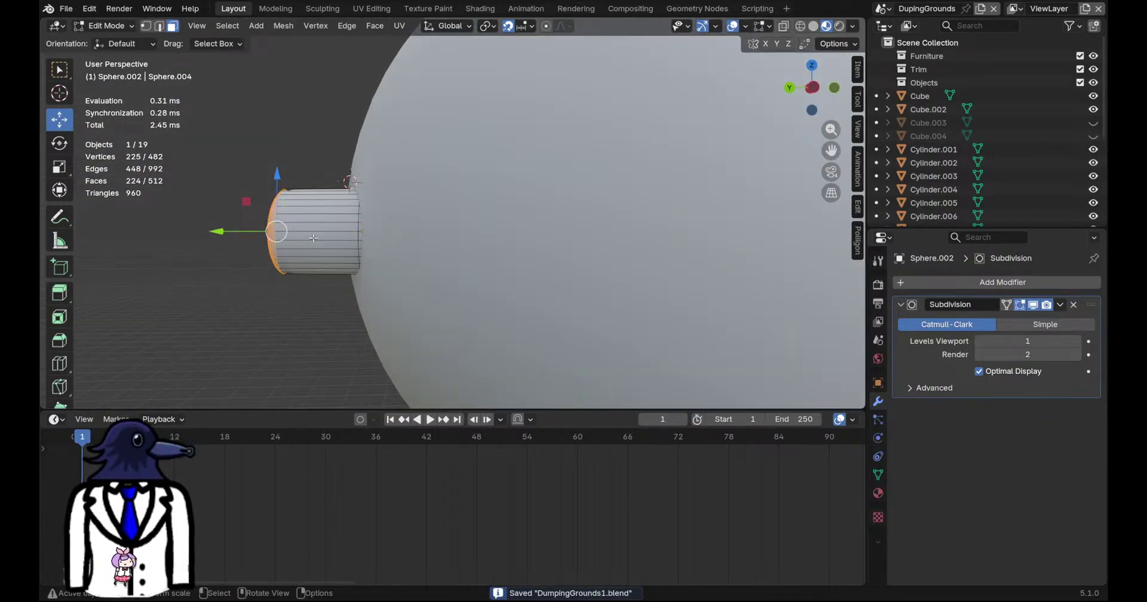
pyautogui.press('Tab')
pyautogui.press('g')
pyautogui.press('x')
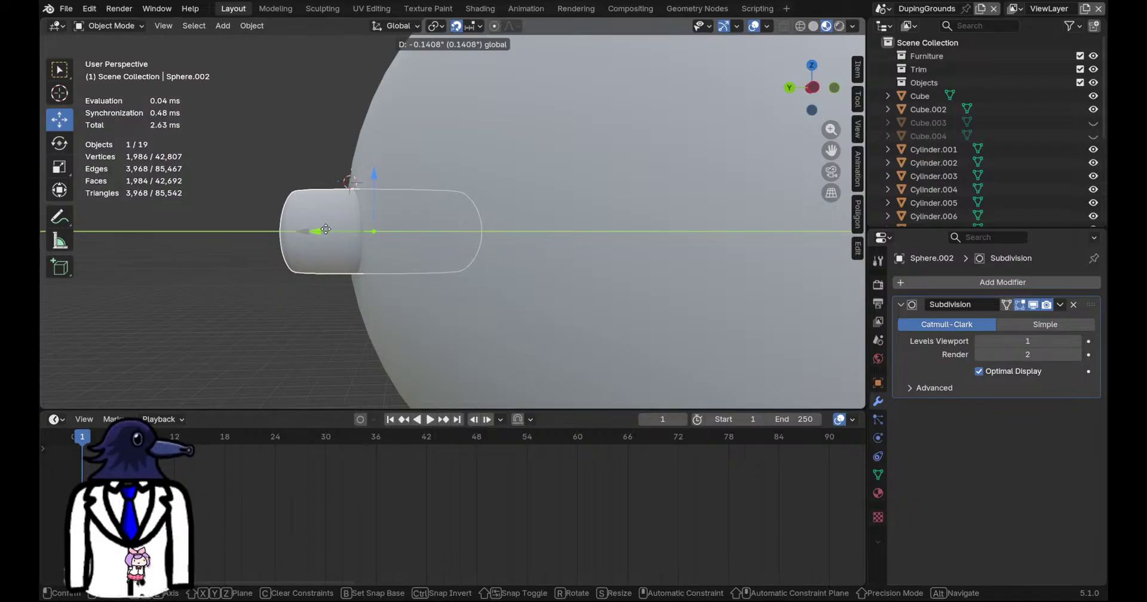
pyautogui.moveTo(325, 230); pyautogui.dragTo(327, 231)
pyautogui.hotkey('ctrl', 's')
# Examine the meshes of the upper finger-hole cutters in Edit Mode
pyautogui.press('Tab')
pyautogui.scroll(3, 358, 263)
pyautogui.moveTo(424, 274); pyautogui.dragTo(644, 289, button='middle')
pyautogui.scroll(-5, 648, 286)
pyautogui.press('Tab')
pyautogui.click(665, 277)
pyautogui.press('Tab')
pyautogui.press('Tab')
pyautogui.keyDown('shift'); pyautogui.moveTo(712, 297); pyautogui.dragTo(577, 241, button='middle'); pyautogui.keyUp('shift')
pyautogui.scroll(-5, 640, 270)
pyautogui.click(638, 271)
pyautogui.press('Tab')
pyautogui.scroll(6, 640, 269)
pyautogui.press('Tab')
pyautogui.scroll(-3, 562, 254)
# Examine the lower thumb-hole cutter's mesh inside the ball in Edit Mode
pyautogui.click(476, 306)
pyautogui.scroll(5, 478, 308)
pyautogui.moveTo(478, 307); pyautogui.dragTo(418, 220, button='middle')
pyautogui.scroll(2, 571, 205)
pyautogui.press('Tab')
pyautogui.scroll(2, 571, 209)
pyautogui.scroll(-6, 567, 239)
pyautogui.scroll(2, 566, 245)
pyautogui.scroll(2, 418, 220)
pyautogui.moveTo(502, 218); pyautogui.dragTo(342, 165, button='middle')
pyautogui.scroll(-2, 442, 221)
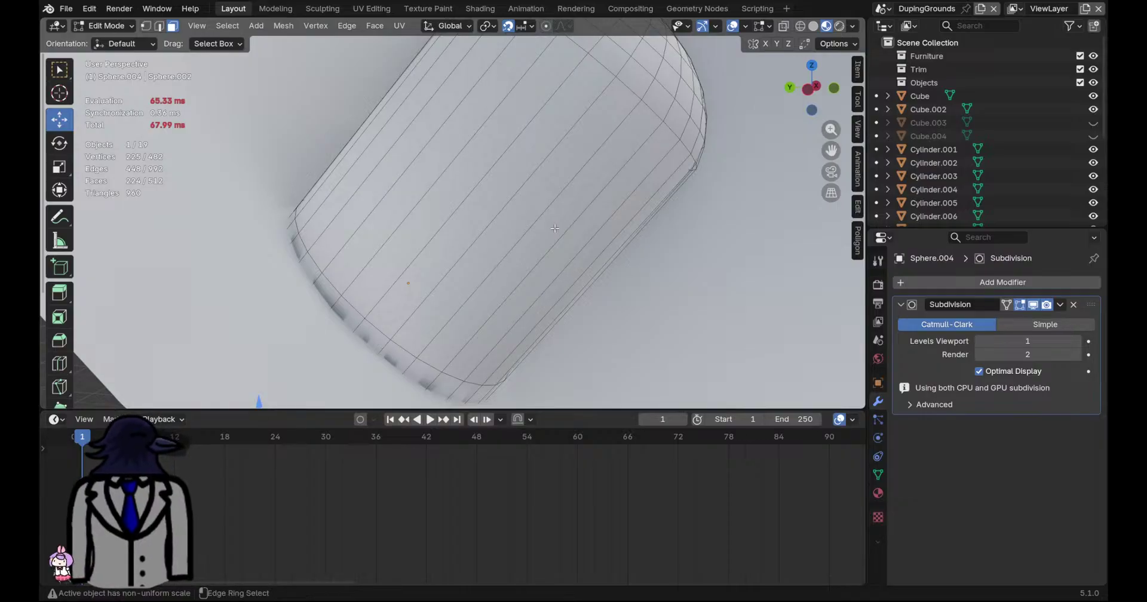
pyautogui.scroll(-9, 555, 229)
pyautogui.moveTo(371, 185); pyautogui.dragTo(411, 180, button='middle')
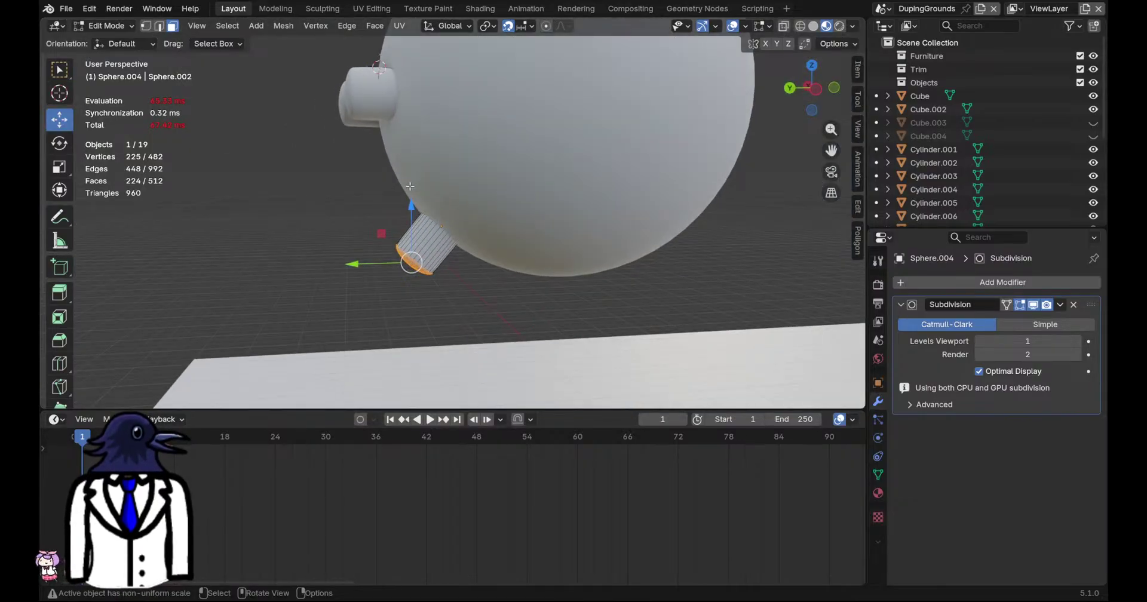
# Examine the right upper cutter's mesh from inside the ball in Edit Mode
pyautogui.press('Tab')
pyautogui.click(377, 106)
pyautogui.scroll(3, 429, 128)
pyautogui.keyDown('shift'); pyautogui.moveTo(430, 130); pyautogui.dragTo(492, 267, button='middle'); pyautogui.keyUp('shift')
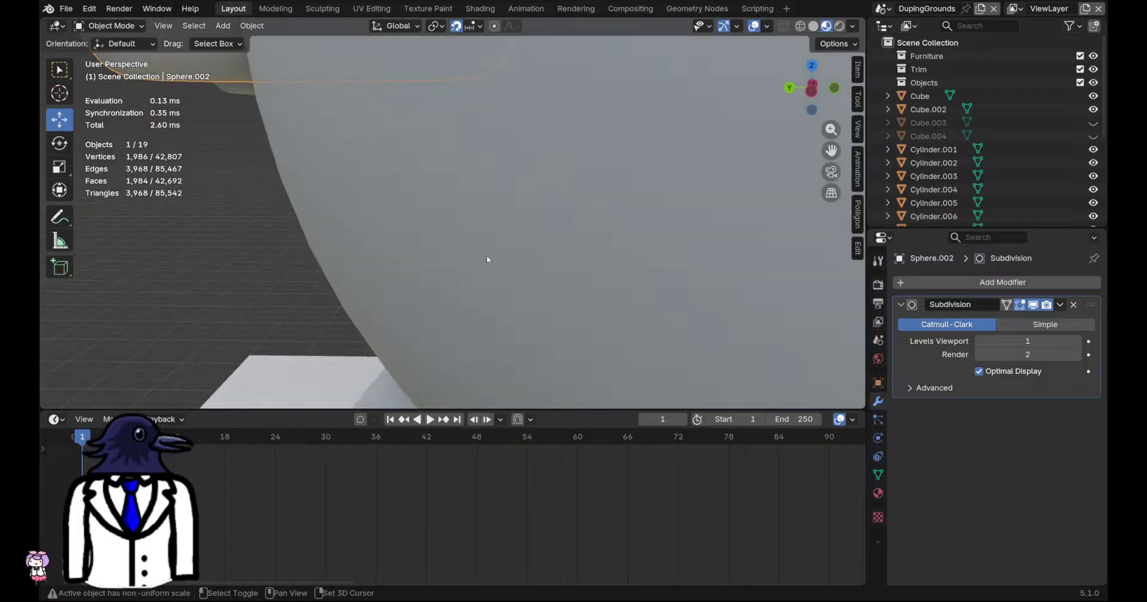
pyautogui.scroll(4, 491, 267)
pyautogui.scroll(-2, 427, 181)
pyautogui.moveTo(427, 182); pyautogui.dragTo(397, 173, button='middle')
pyautogui.keyDown('shift'); pyautogui.moveTo(486, 107); pyautogui.dragTo(464, 247, button='middle'); pyautogui.keyUp('shift')
pyautogui.scroll(-2, 503, 279)
pyautogui.press('Tab')
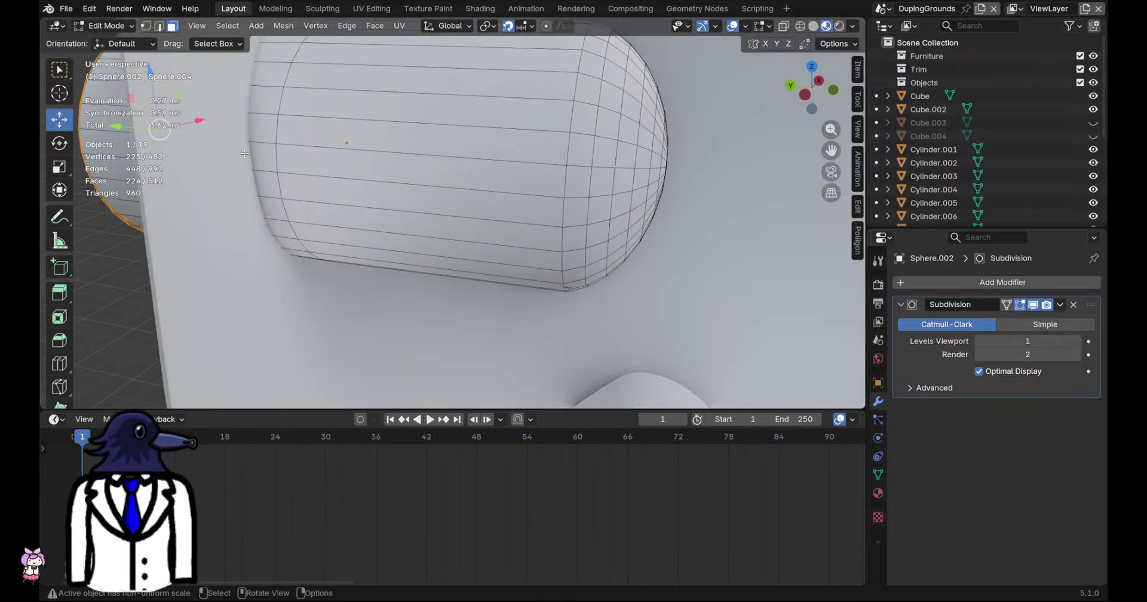
pyautogui.press('Tab')
# Remove the right upper cutter's Subdivision modifier and add a new one at viewport level 1
pyautogui.scroll(-5, 219, 154)
pyautogui.moveTo(717, 299); pyautogui.dragTo(810, 369, button='middle')
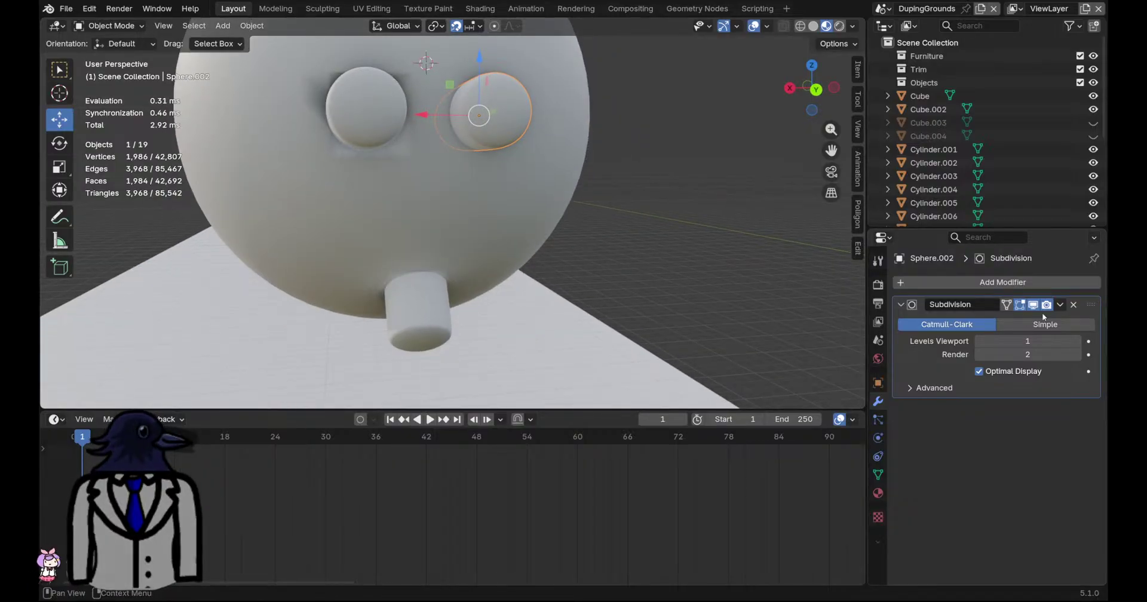
pyautogui.click(1073, 305)
pyautogui.hotkey('ctrl', '1')
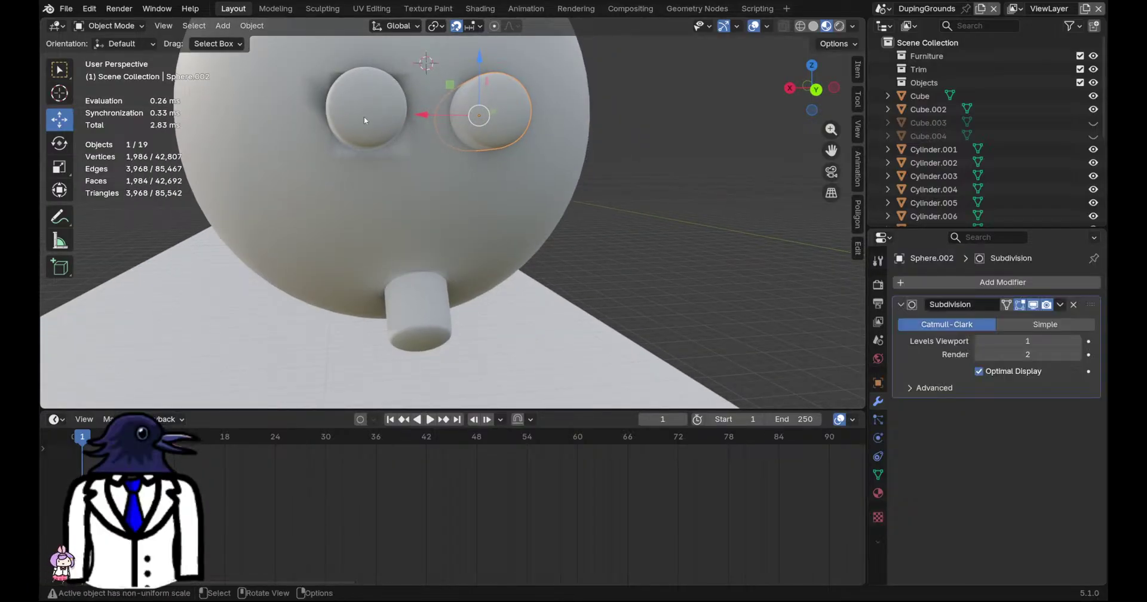
# Select all three cutters and apply the Subdivision modifier on the lower one
pyautogui.click(364, 121)
pyautogui.keyDown('shift'); pyautogui.click(485, 127); pyautogui.keyUp('shift')
pyautogui.keyDown('shift'); pyautogui.click(420, 317); pyautogui.keyUp('shift')
pyautogui.click(1059, 305)
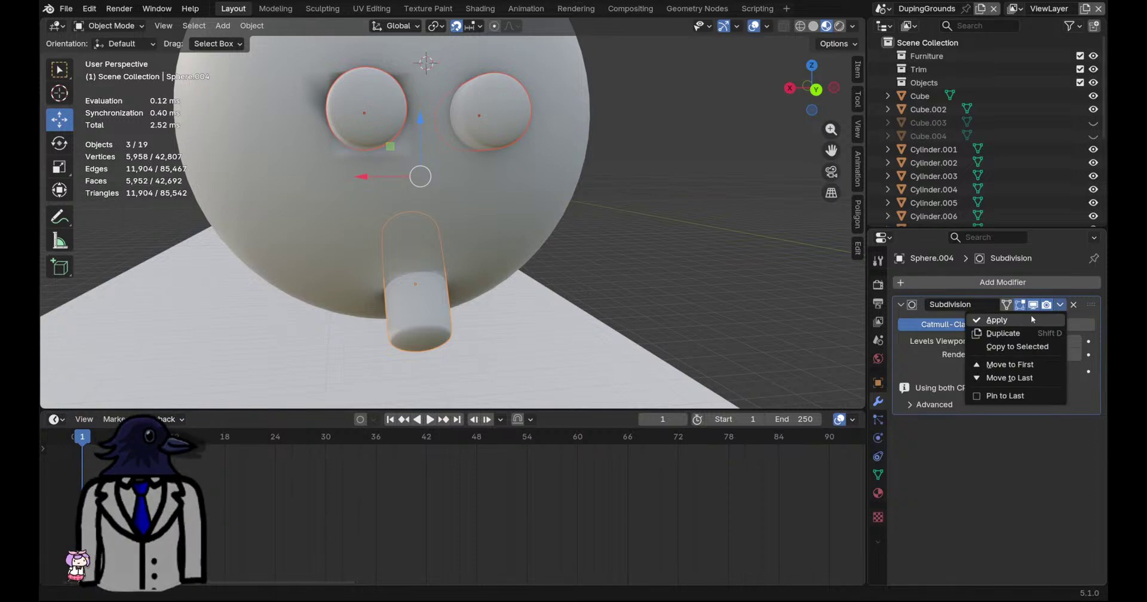
pyautogui.click(1031, 318)
# Apply the Subdivision modifiers on the two upper cutters one at a time
pyautogui.moveTo(451, 238); pyautogui.dragTo(534, 247, button='middle')
pyautogui.click(515, 168)
pyautogui.click(413, 192)
pyautogui.click(489, 167)
pyautogui.click(1060, 305)
pyautogui.click(1037, 318)
pyautogui.click(412, 323)
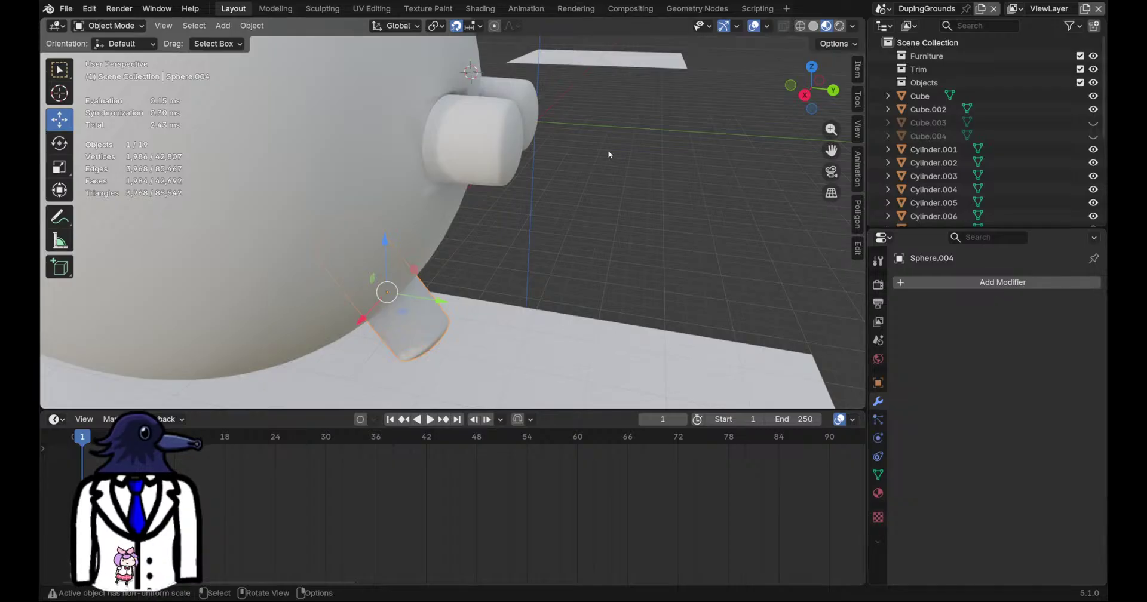
pyautogui.click(523, 103)
pyautogui.click(1062, 307)
pyautogui.click(1022, 319)
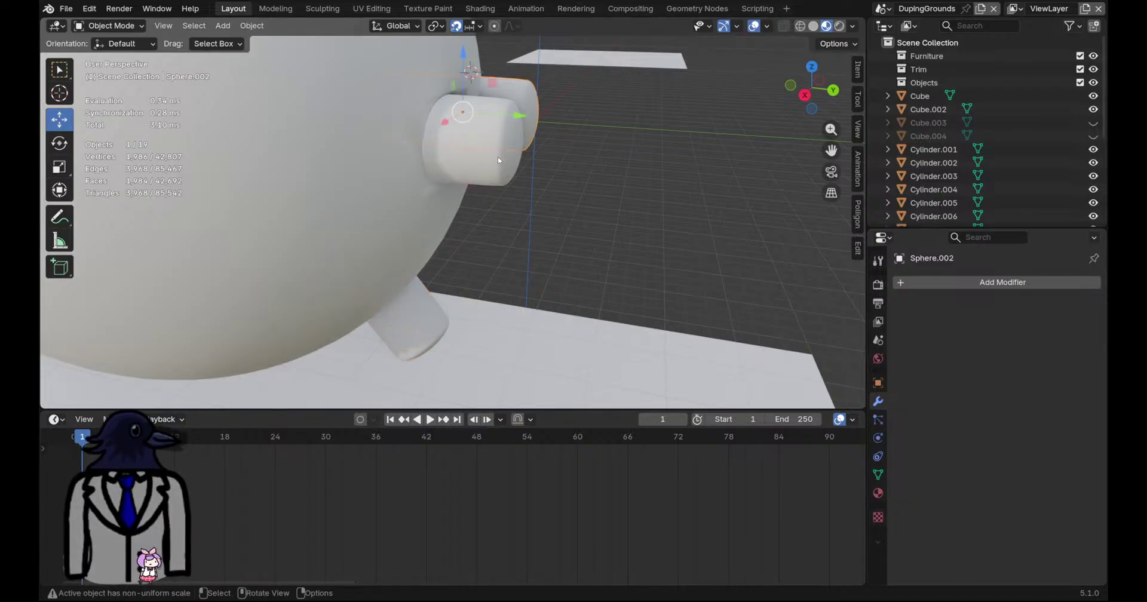
# Undo the applications of the Subdivision modifiers on the cutters
pyautogui.hotkey('ctrl', 'z')
pyautogui.hotkey('ctrl', 'z')
pyautogui.hotkey('ctrl', 'z')
pyautogui.hotkey('ctrl', 'z')
pyautogui.hotkey('ctrl', 'z')
# Remove the Subdivision modifier from the right upper cutter
pyautogui.click(394, 338)
pyautogui.moveTo(515, 342); pyautogui.dragTo(430, 131, button='middle')
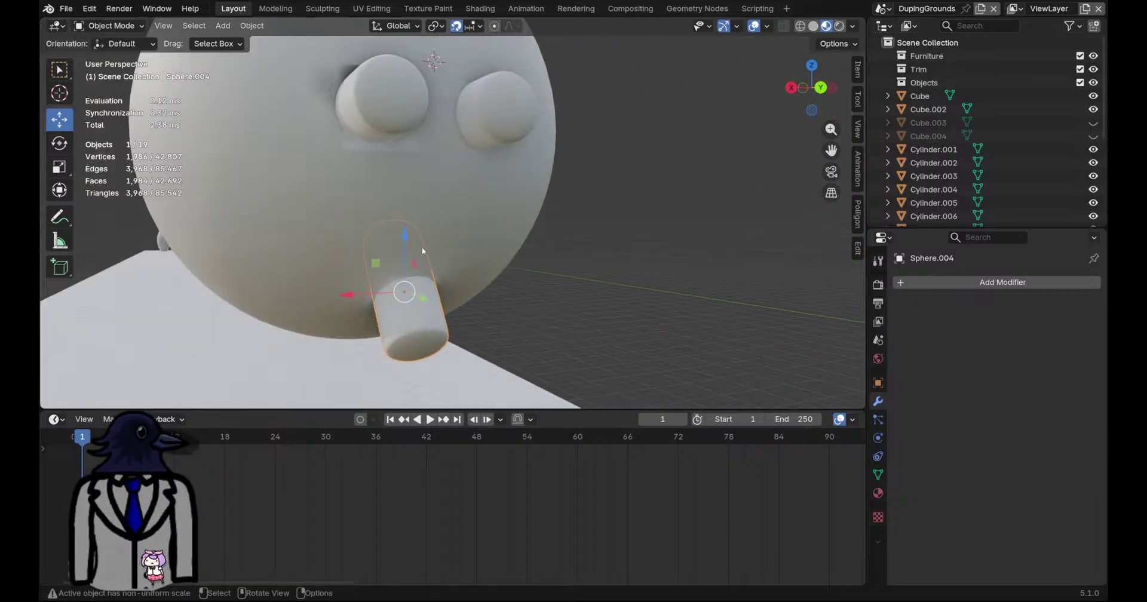
pyautogui.click(420, 119)
pyautogui.click(472, 107)
pyautogui.click(476, 115)
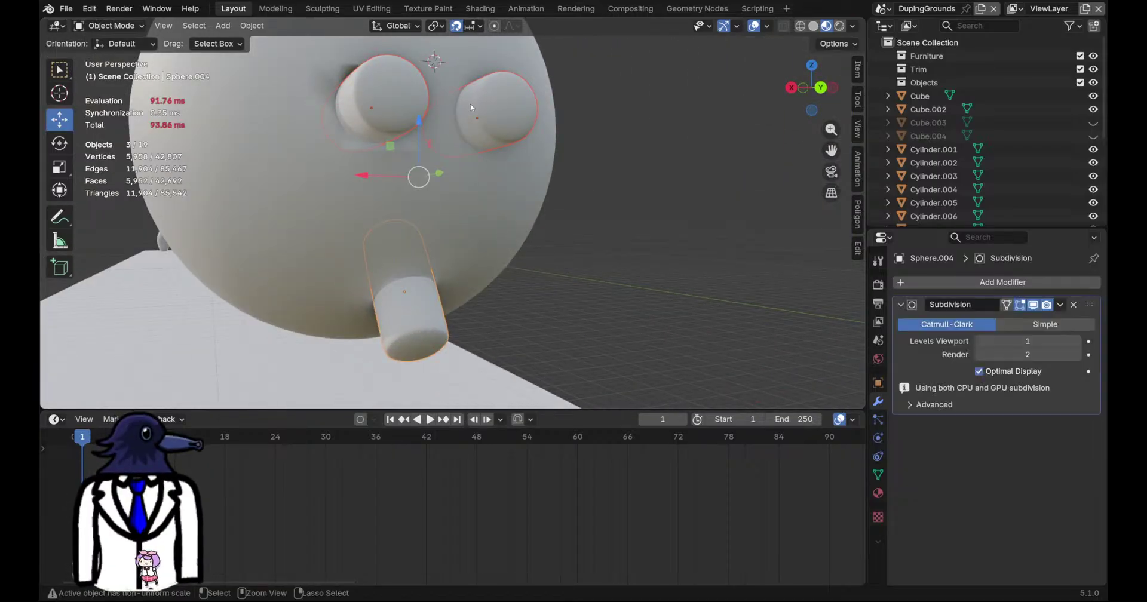
pyautogui.click(1059, 304)
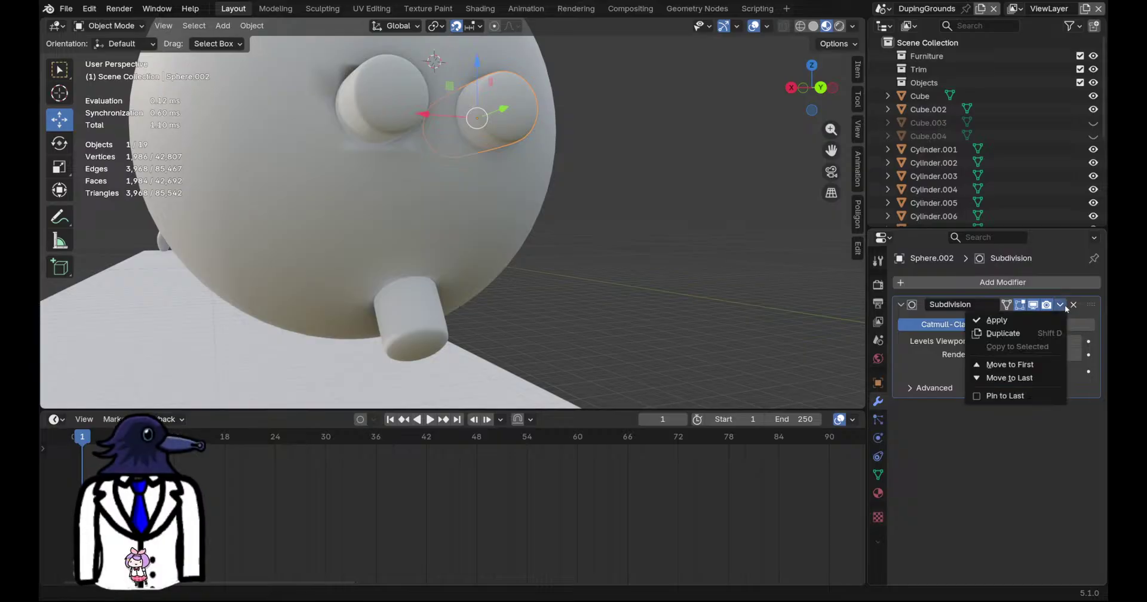
pyautogui.click(1073, 304)
# Examine the meshes of the three cutters in Edit Mode and from the side of the ball
pyautogui.click(410, 99)
pyautogui.click(1059, 304)
pyautogui.moveTo(453, 216); pyautogui.dragTo(501, 194, button='middle')
pyautogui.press('Tab')
pyautogui.press('Tab')
pyautogui.click(522, 117)
pyautogui.press('Tab')
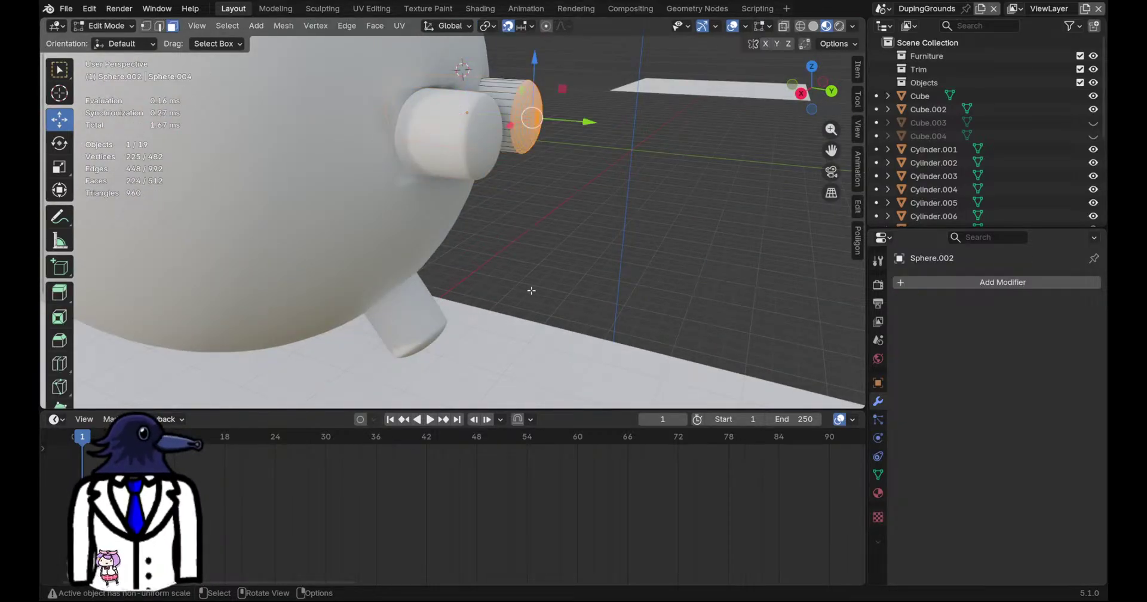
pyautogui.moveTo(547, 268); pyautogui.dragTo(523, 245, button='middle')
pyautogui.press('Tab')
pyautogui.click(412, 315)
pyautogui.press('Tab')
pyautogui.press('Tab')
pyautogui.scroll(-1, 509, 288)
pyautogui.moveTo(509, 288); pyautogui.dragTo(579, 295, button='middle')
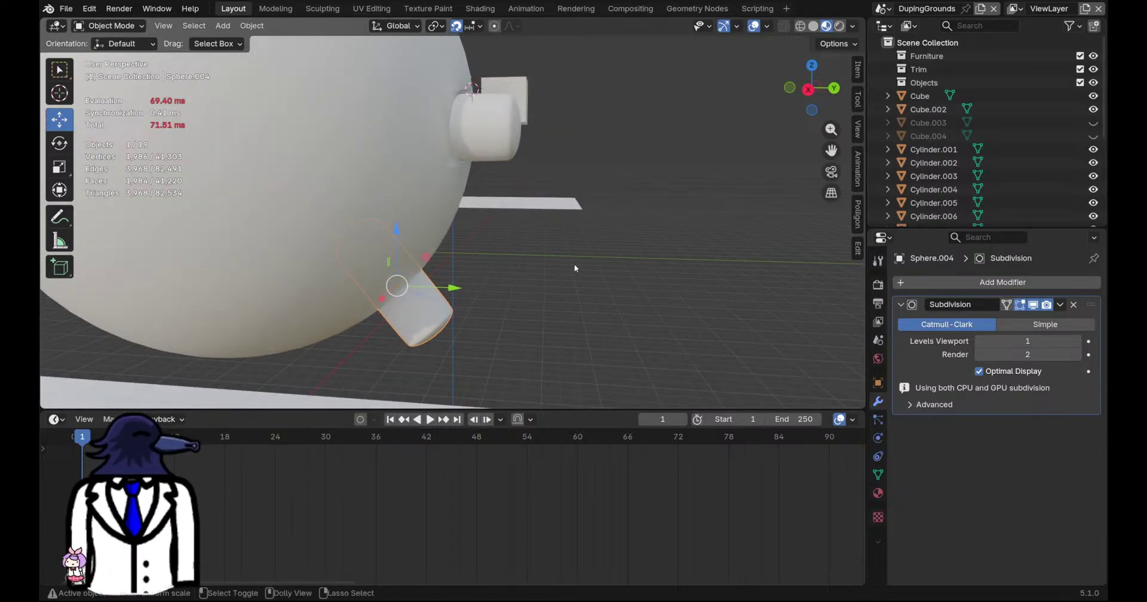
# Apply the ball's first Boolean modifier and try to apply Boolean.001
pyautogui.click(374, 177)
pyautogui.scroll(-2, 382, 182)
pyautogui.click(1061, 305)
pyautogui.click(1031, 318)
pyautogui.click(1060, 305)
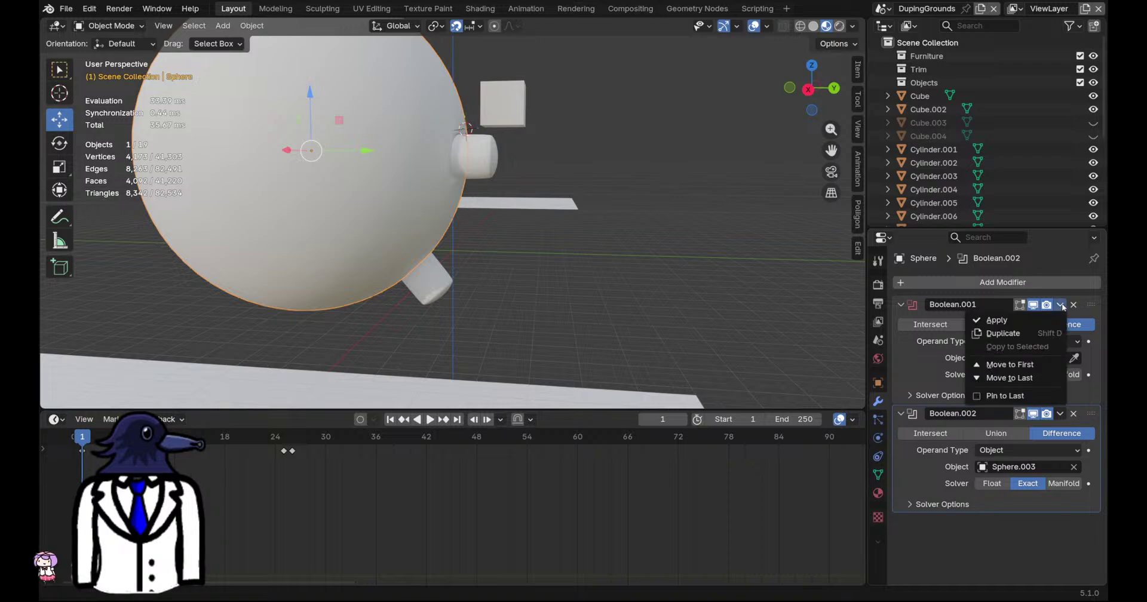
pyautogui.click(1045, 320)
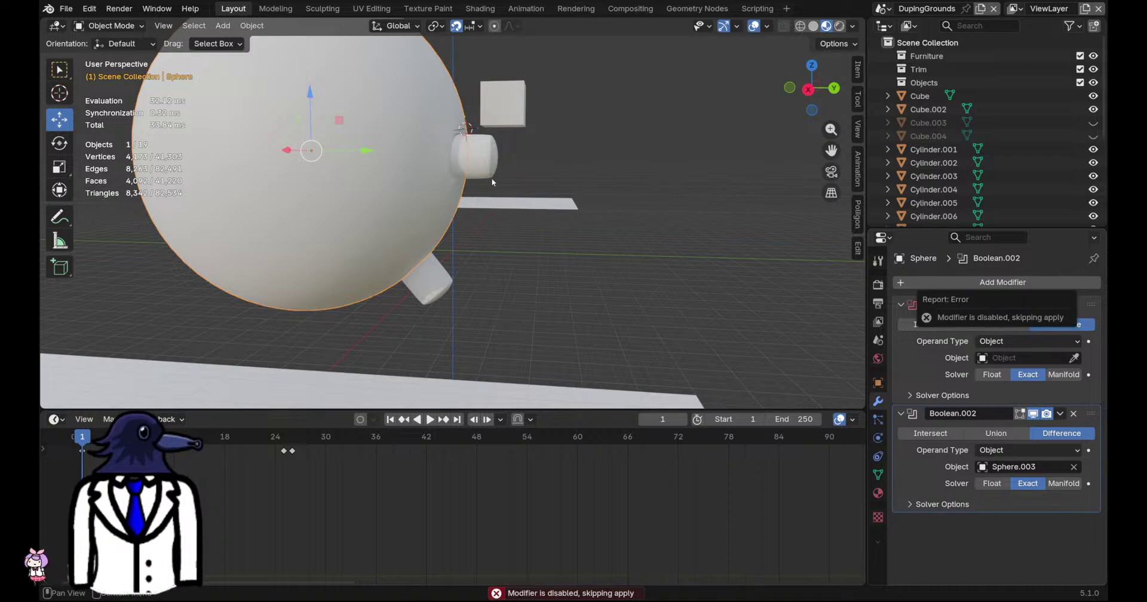
# Remove the left upper cutter's Subdivision modifier and retry applying the ball's Boolean.001 modifier
pyautogui.click(476, 157)
pyautogui.moveTo(489, 199); pyautogui.dragTo(507, 176, button='middle')
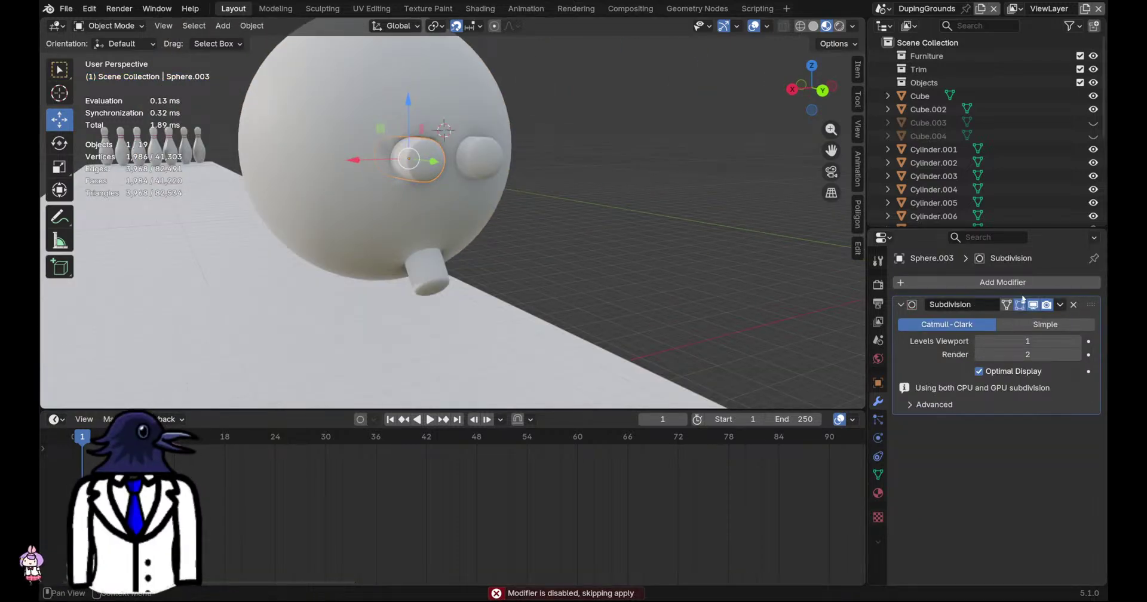
pyautogui.click(1073, 305)
pyautogui.click(1059, 305)
pyautogui.click(1037, 313)
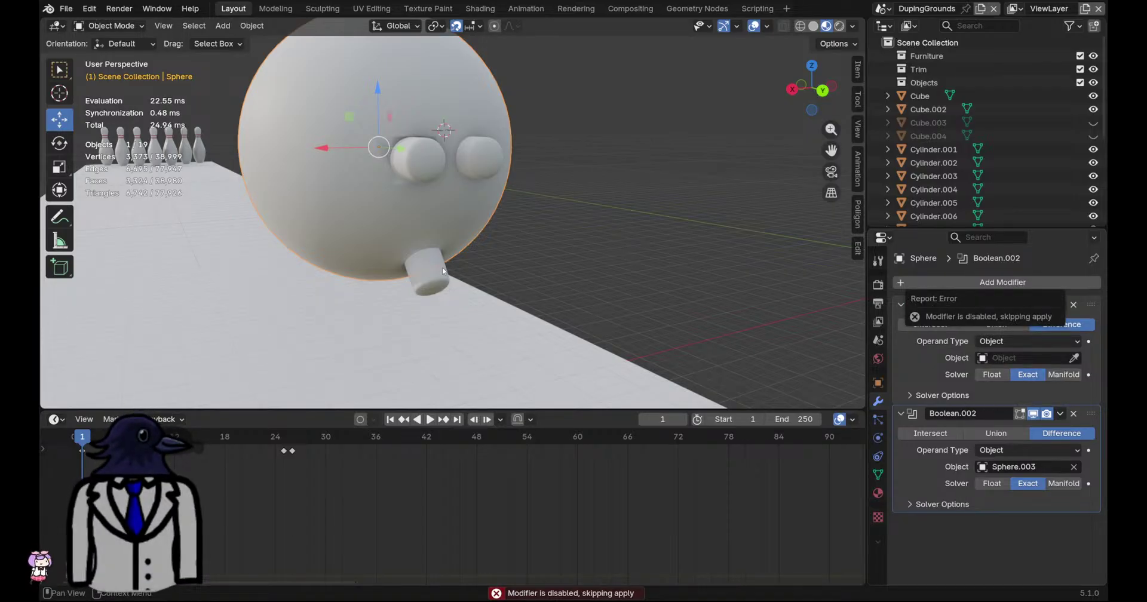
# Remove the Subdivision modifier from the lower cutter, undoing a trial application of it first
pyautogui.click(441, 272)
pyautogui.click(1060, 304)
pyautogui.click(1038, 315)
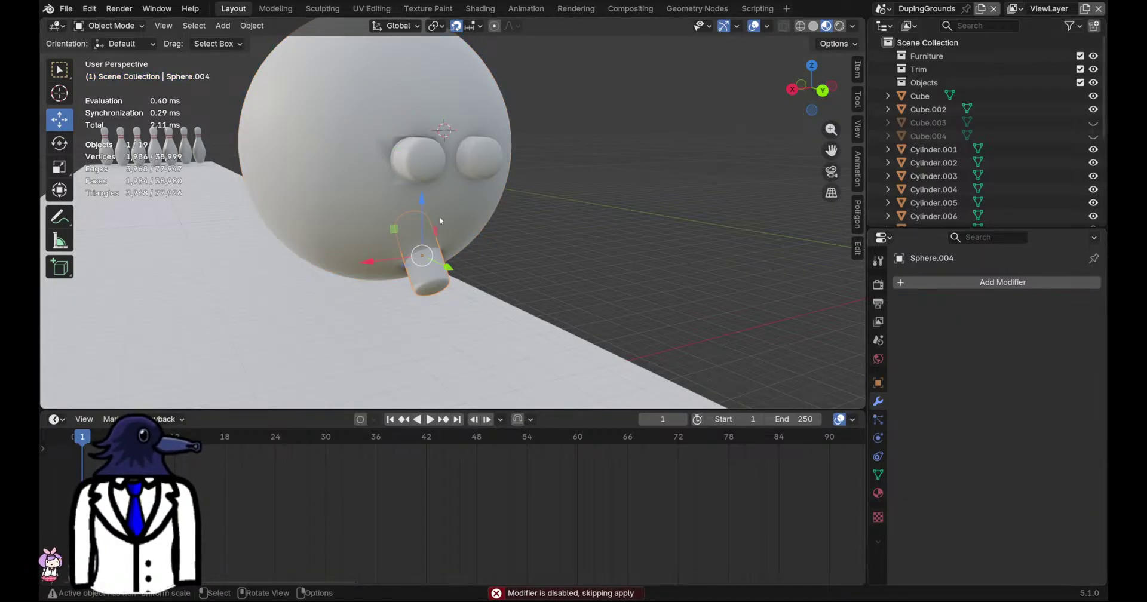
pyautogui.hotkey('ctrl', 'z')
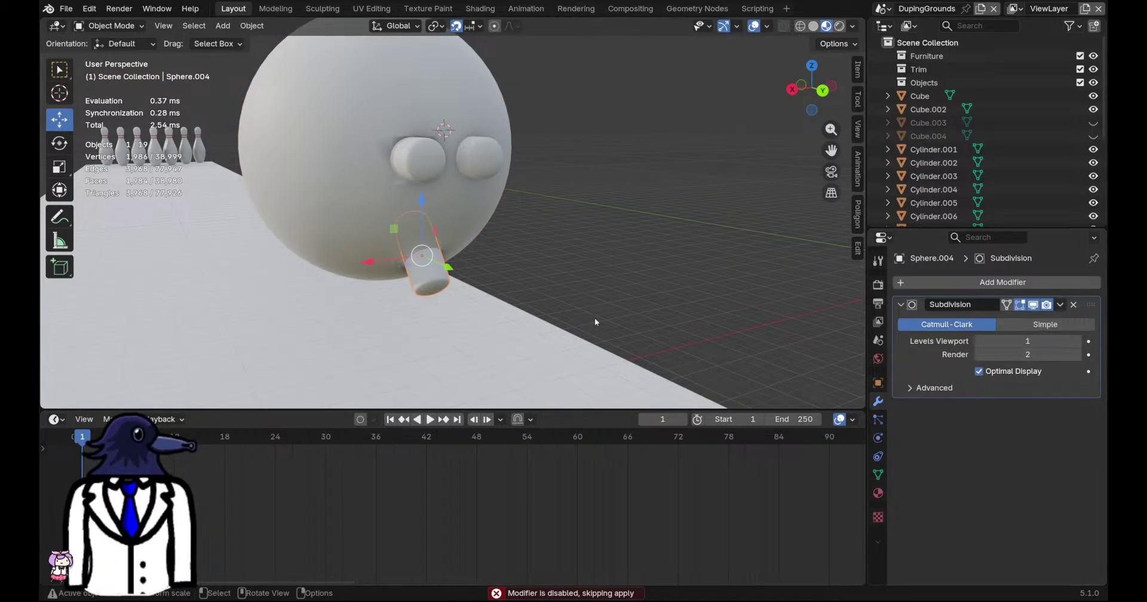
pyautogui.click(1074, 305)
# Select the ball and try once more to apply its Boolean.001 modifier
pyautogui.click(451, 182)
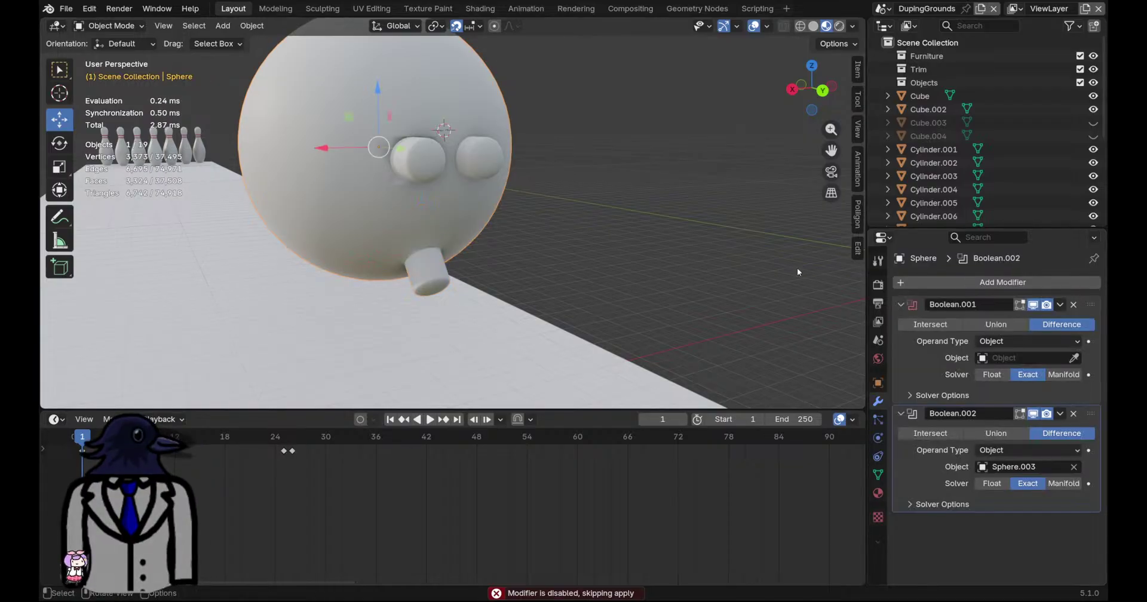
pyautogui.click(1060, 304)
pyautogui.click(1051, 317)
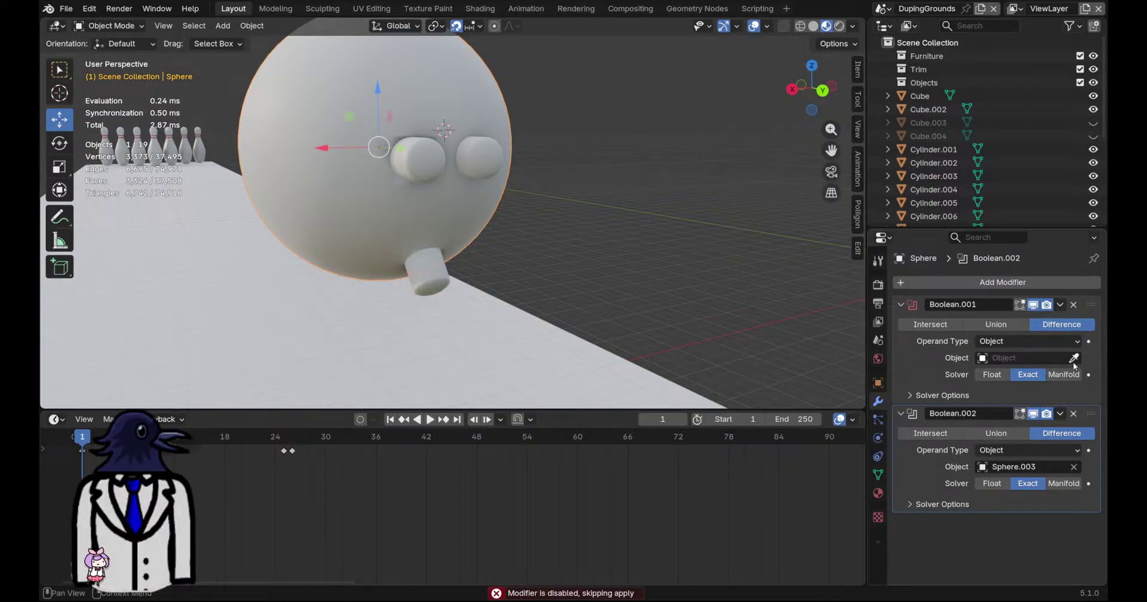
pyautogui.click(487, 168)
pyautogui.moveTo(490, 189); pyautogui.dragTo(508, 217, button='middle')
pyautogui.moveTo(507, 161); pyautogui.dragTo(590, 210)
pyautogui.hotkey('ctrl', 'z')
pyautogui.hotkey('ctrl', 'z')
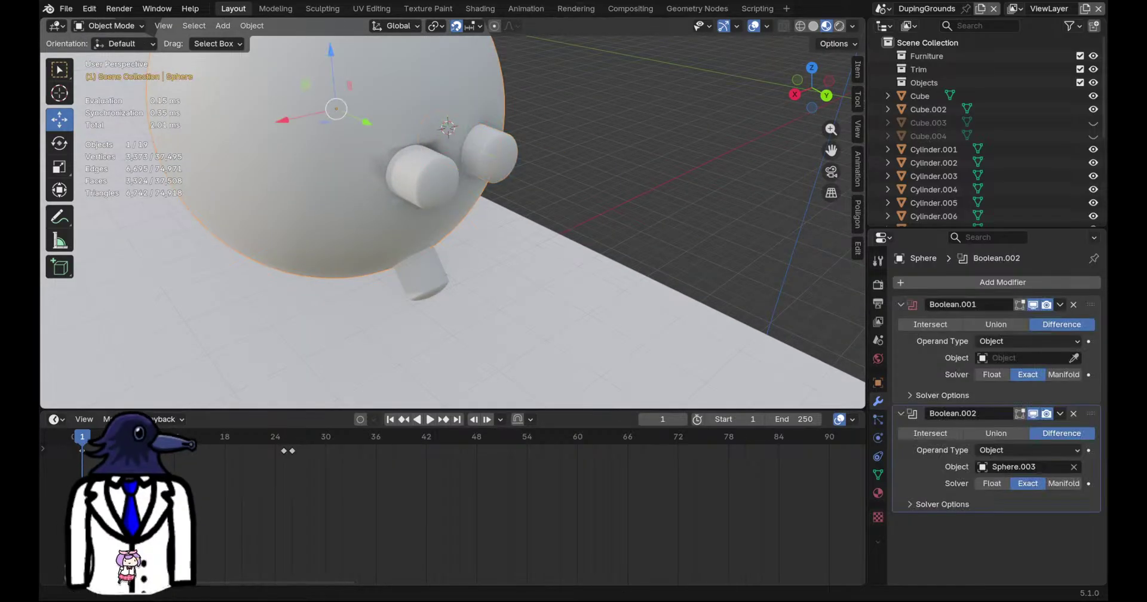
# Assign the right upper cutter as the object of Boolean.001 and apply the ball's two remaining Boolean modifiers
pyautogui.click(501, 139)
pyautogui.click(1059, 304)
pyautogui.click(1039, 317)
pyautogui.click(1059, 305)
pyautogui.click(1039, 319)
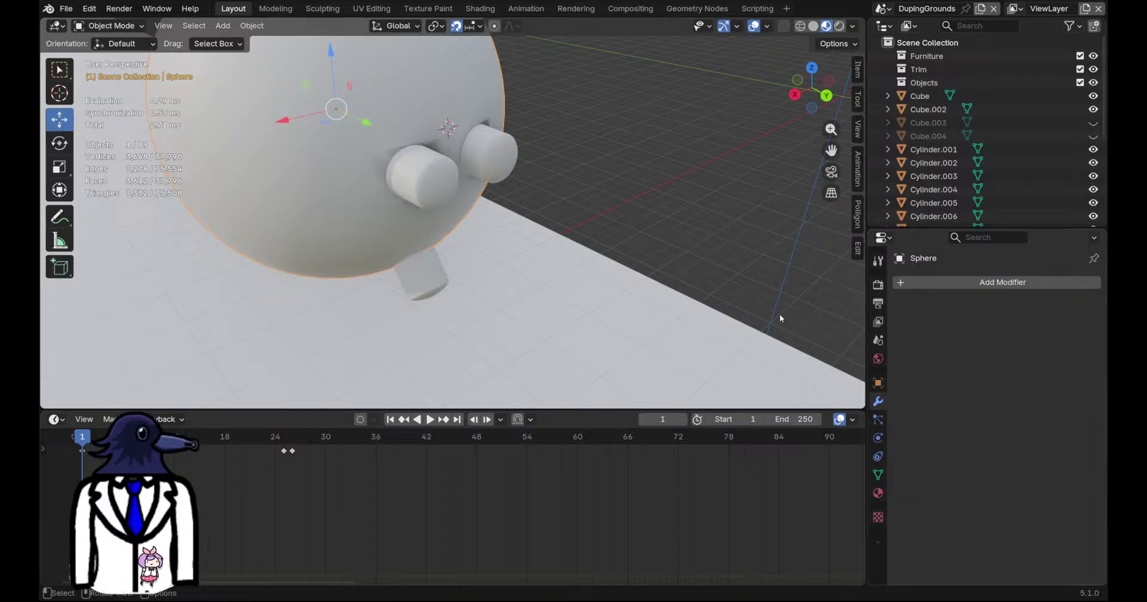
# Save the file and delete the three cutter objects from the ball
pyautogui.moveTo(507, 216); pyautogui.dragTo(519, 196, button='middle')
pyautogui.hotkey('ctrl', 's')
pyautogui.click(445, 160)
pyautogui.keyDown('shift'); pyautogui.click(423, 283); pyautogui.keyUp('shift')
pyautogui.keyDown('shift'); pyautogui.click(495, 143); pyautogui.keyUp('shift')
pyautogui.press('x')
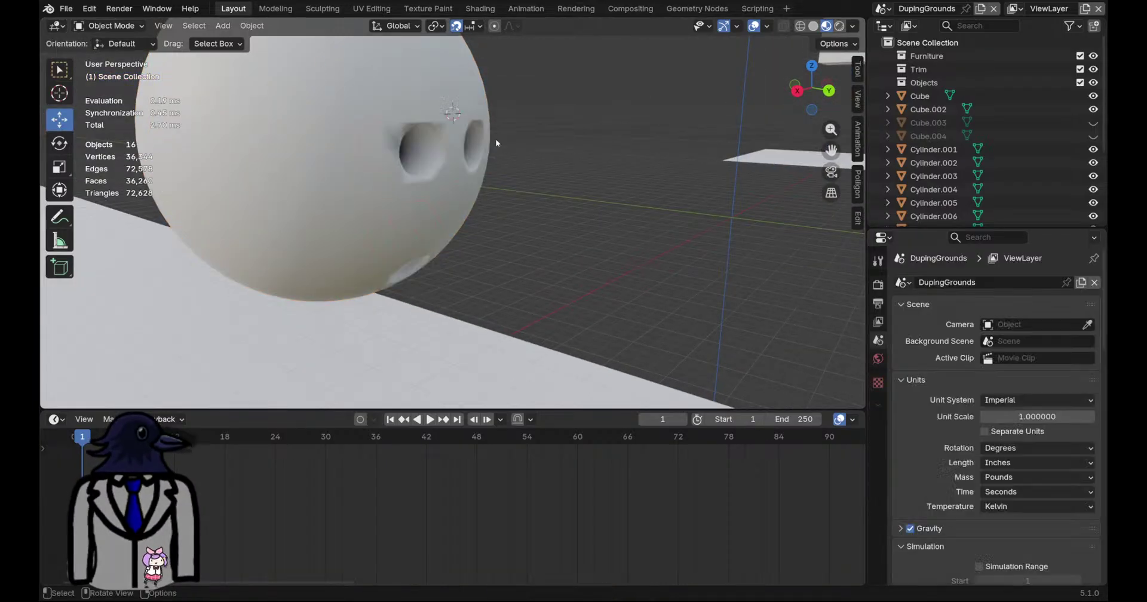
# Open the ball's mesh in Edit Mode with edge selection active
pyautogui.click(495, 142)
pyautogui.moveTo(492, 157); pyautogui.dragTo(437, 173, button='middle')
pyautogui.click(434, 192)
pyautogui.press('Tab')
pyautogui.scroll(5, 434, 194)
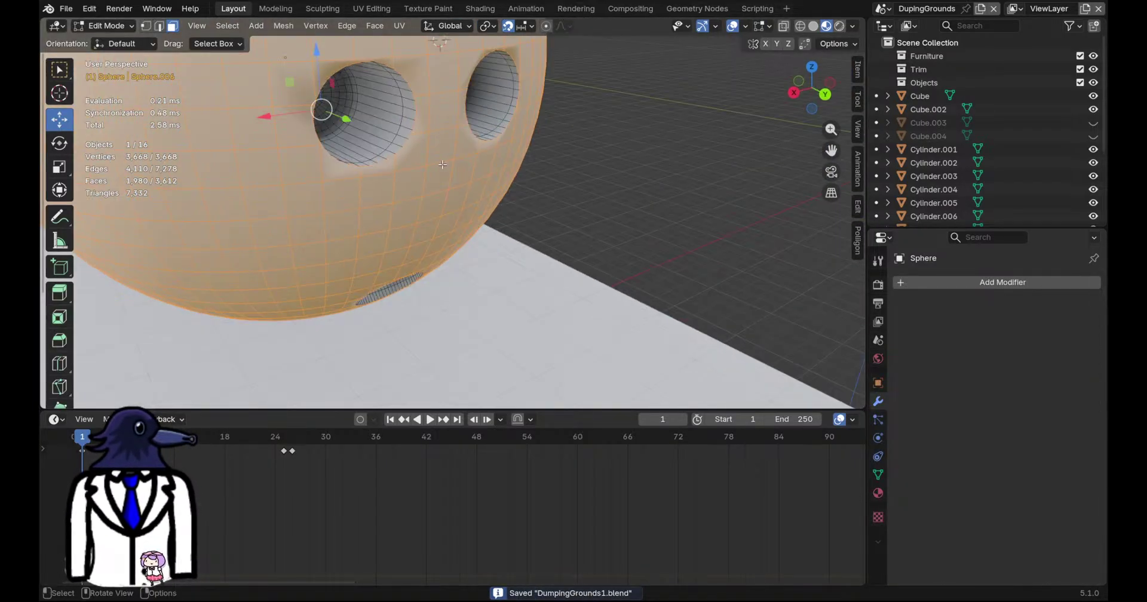
pyautogui.press('2')
# Bevel a short stretch of the left upper hole's lower rim by about 0.0852" with 4 segments and save the file
pyautogui.keyDown('alt'); pyautogui.click(343, 164); pyautogui.keyUp('alt')
pyautogui.moveTo(343, 164); pyautogui.dragTo(541, 254, button='middle')
pyautogui.scroll(3, 519, 291)
pyautogui.scroll(2, 582, 255)
pyautogui.keyDown('shift'); pyautogui.click(497, 298); pyautogui.keyUp('shift')
pyautogui.hotkey('ctrl', 'b')
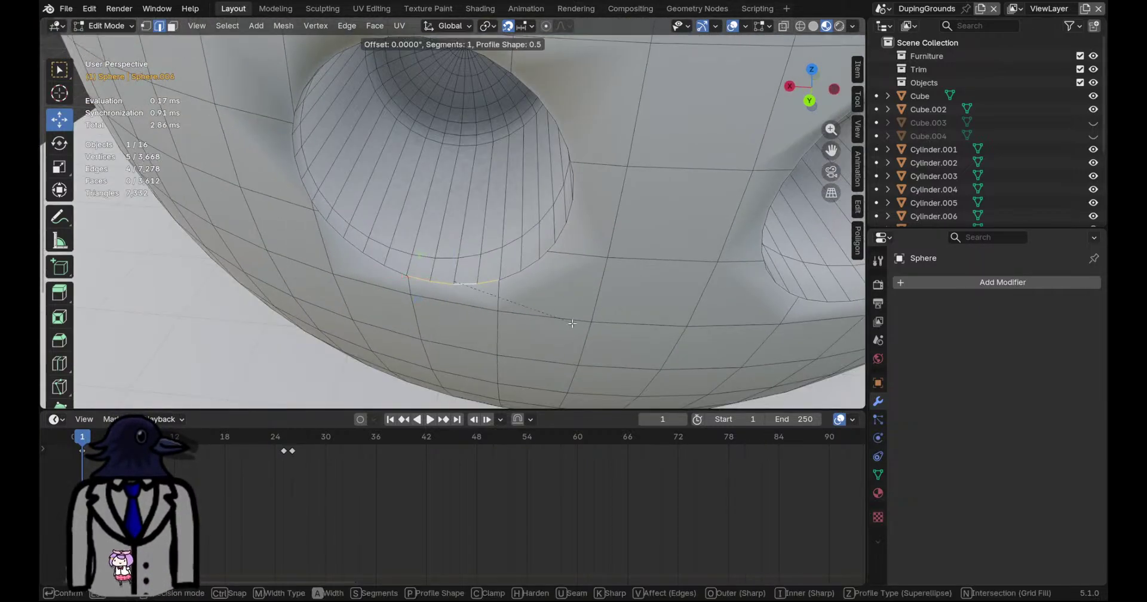
pyautogui.scroll(3, 596, 321)
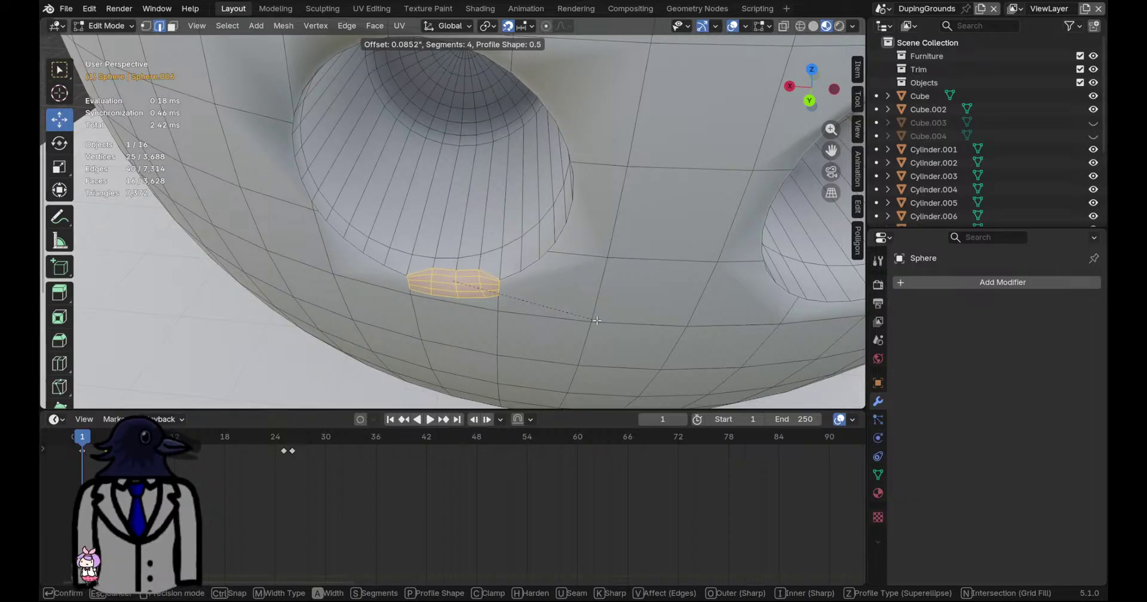
pyautogui.click(596, 320)
pyautogui.moveTo(596, 321); pyautogui.dragTo(369, 299, button='middle')
pyautogui.scroll(-5, 522, 227)
pyautogui.scroll(5, 543, 228)
pyautogui.hotkey('ctrl', 's')
# Try to add the rest of the left upper hole's rim to the selection by edge loops and bevel it
pyautogui.scroll(3, 542, 228)
pyautogui.keyDown('alt'); pyautogui.keyDown('shift'); pyautogui.click(335, 237); pyautogui.keyUp('shift'); pyautogui.keyUp('alt')
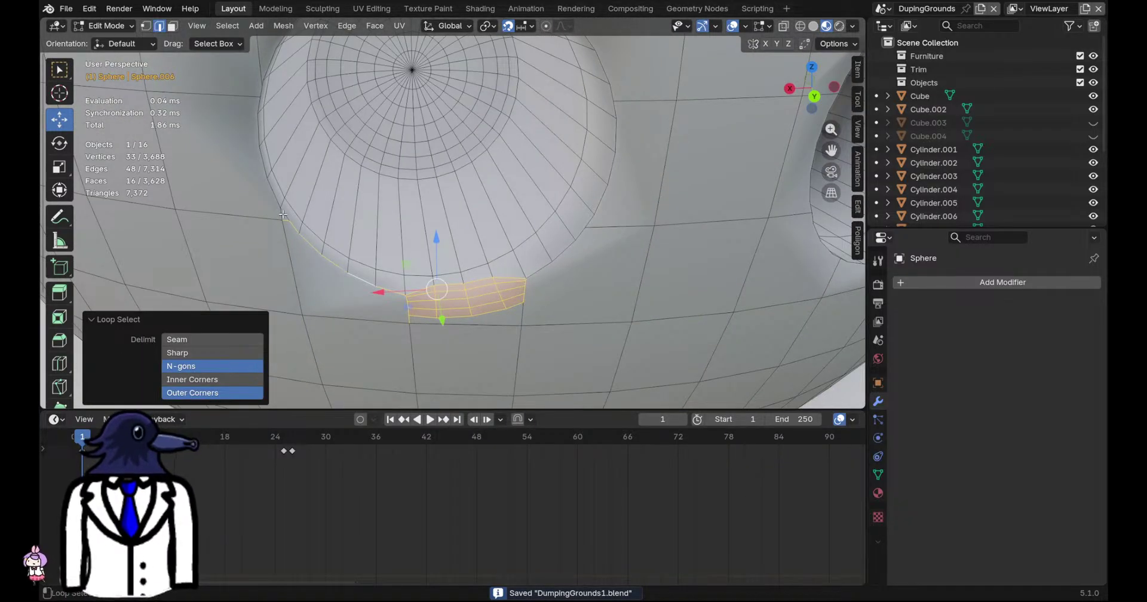
pyautogui.moveTo(327, 230); pyautogui.dragTo(379, 270, button='middle')
pyautogui.keyDown('alt'); pyautogui.keyDown('shift'); pyautogui.click(353, 241); pyautogui.keyUp('shift'); pyautogui.keyUp('alt')
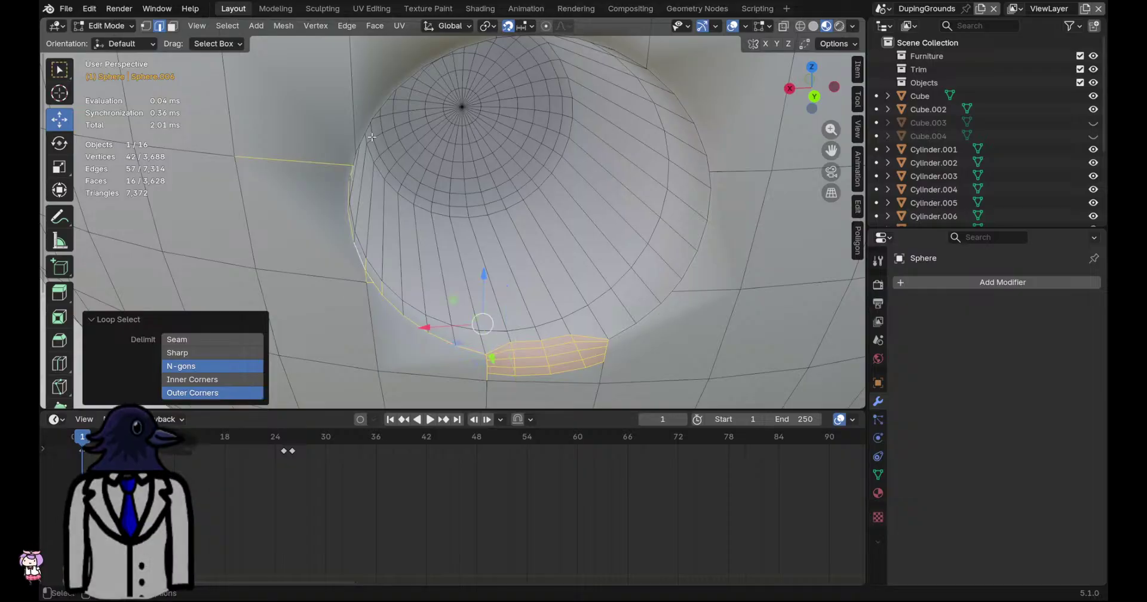
pyautogui.keyDown('alt'); pyautogui.keyDown('shift'); pyautogui.click(379, 105); pyautogui.keyUp('shift'); pyautogui.keyUp('alt')
pyautogui.moveTo(379, 105); pyautogui.dragTo(474, 213, button='middle')
pyautogui.keyDown('shift'); pyautogui.click(349, 138); pyautogui.keyUp('shift')
pyautogui.moveTo(350, 138); pyautogui.dragTo(508, 108, button='middle')
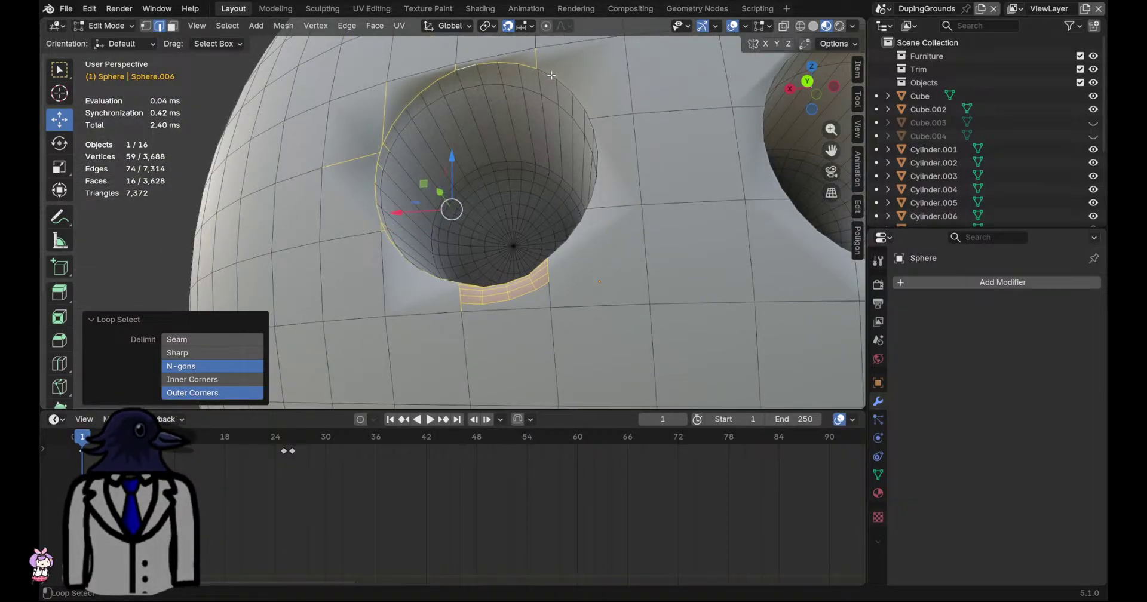
pyautogui.moveTo(602, 137); pyautogui.dragTo(625, 210, button='middle')
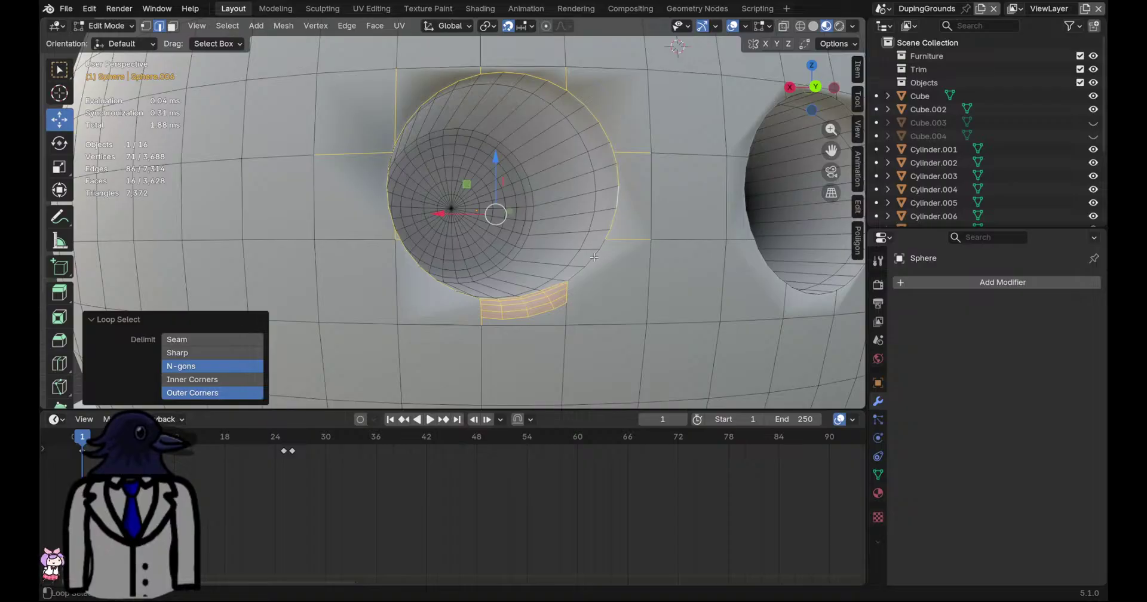
pyautogui.hotkey('ctrl', 'b')
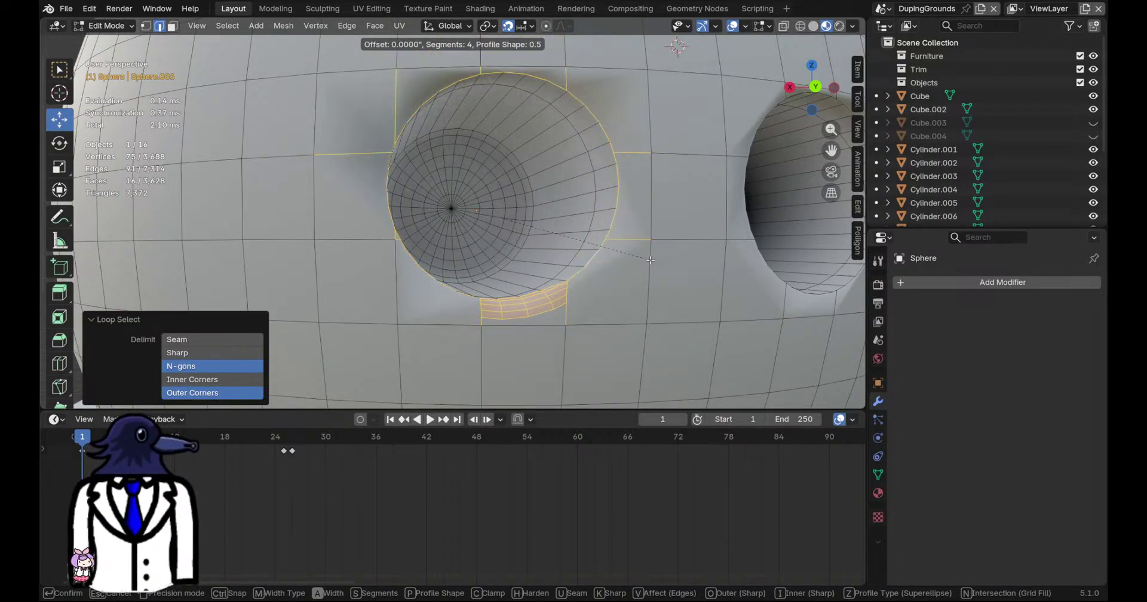
pyautogui.press('Escape')
pyautogui.moveTo(648, 260)
pyautogui.mouseDown(button='middle')
pyautogui.moveTo(537, 306)
pyautogui.moveTo(521, 327)
pyautogui.moveTo(631, 263)
pyautogui.mouseUp(button='middle')
# Undo the rim selections and the partial rim bevel, and save the file
pyautogui.hotkey('ctrl', 'z')
pyautogui.hotkey('ctrl', 'z')
pyautogui.hotkey('ctrl', 'z')
pyautogui.scroll(-6, 631, 262)
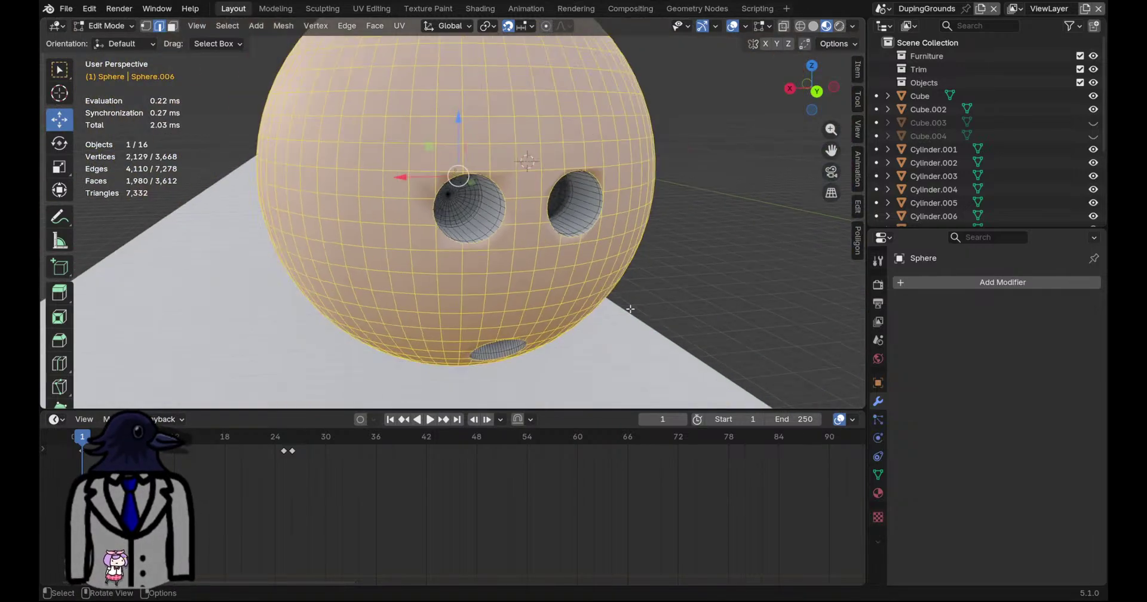
pyautogui.hotkey('ctrl', 'z')
pyautogui.hotkey('ctrl', 's')
# Select the rim edges all around the left upper hole using shortest-path picks
pyautogui.scroll(7, 508, 304)
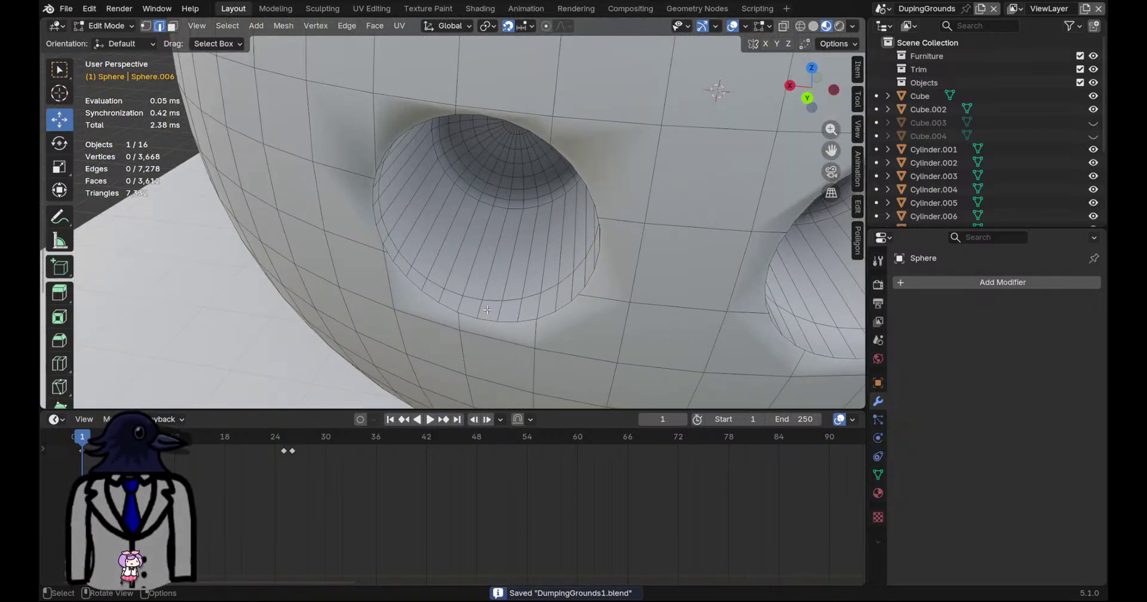
pyautogui.moveTo(508, 304); pyautogui.dragTo(527, 263, button='middle')
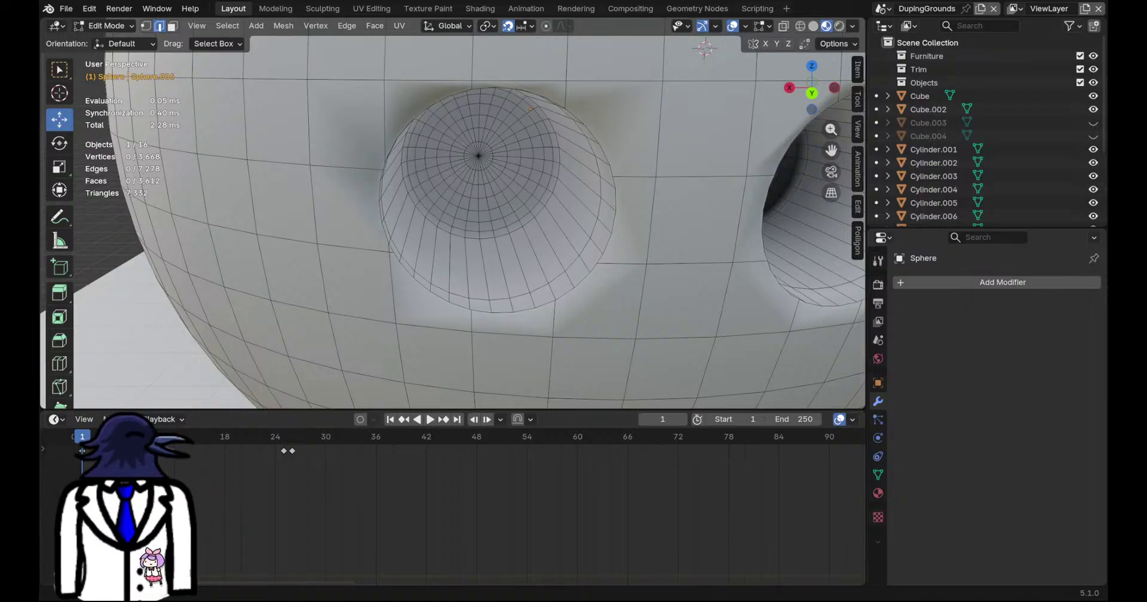
pyautogui.moveTo(369, 293); pyautogui.dragTo(327, 282, button='middle')
pyautogui.scroll(4, 327, 282)
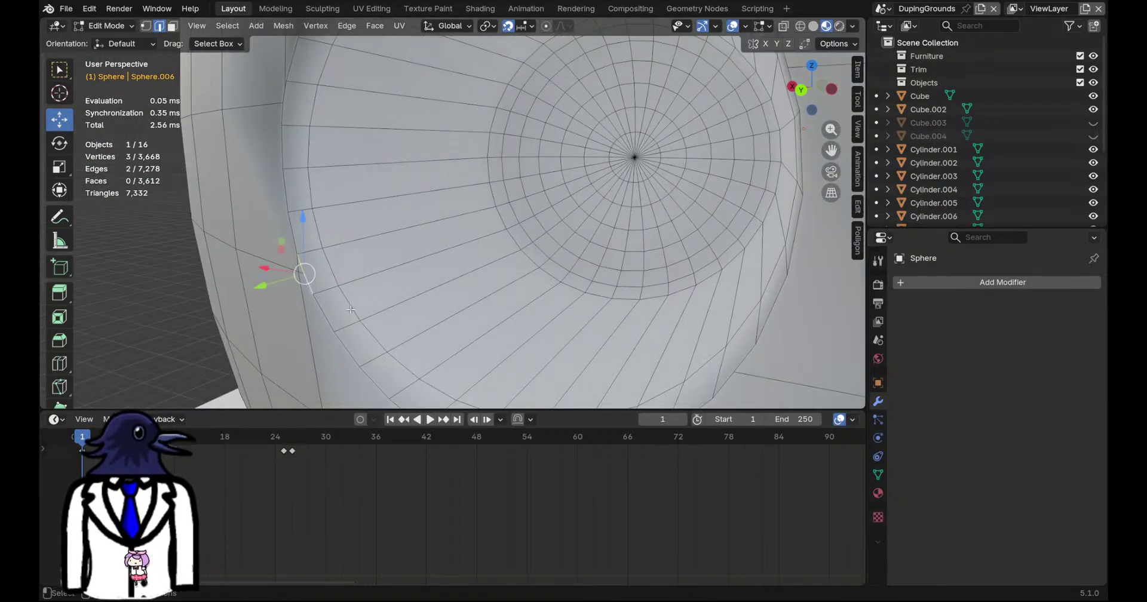
pyautogui.moveTo(351, 309); pyautogui.dragTo(556, 348, button='middle')
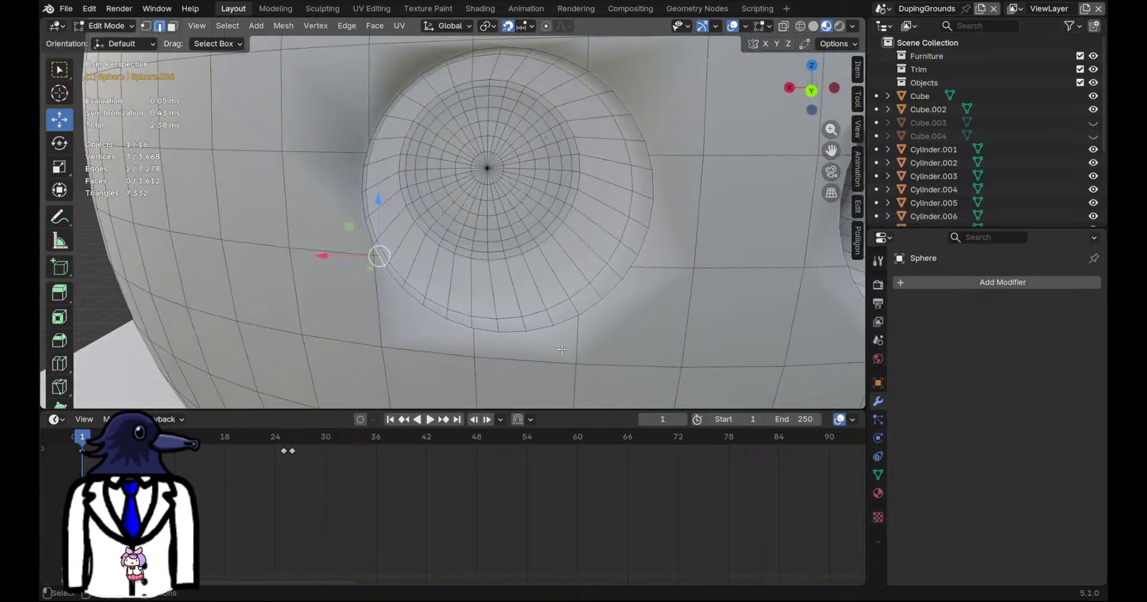
pyautogui.keyDown('ctrl'); pyautogui.click(517, 331); pyautogui.keyUp('ctrl')
pyautogui.keyDown('ctrl'); pyautogui.click(652, 214); pyautogui.keyUp('ctrl')
pyautogui.keyDown('shift'); pyautogui.moveTo(651, 214); pyautogui.dragTo(656, 261, button='middle'); pyautogui.keyUp('shift')
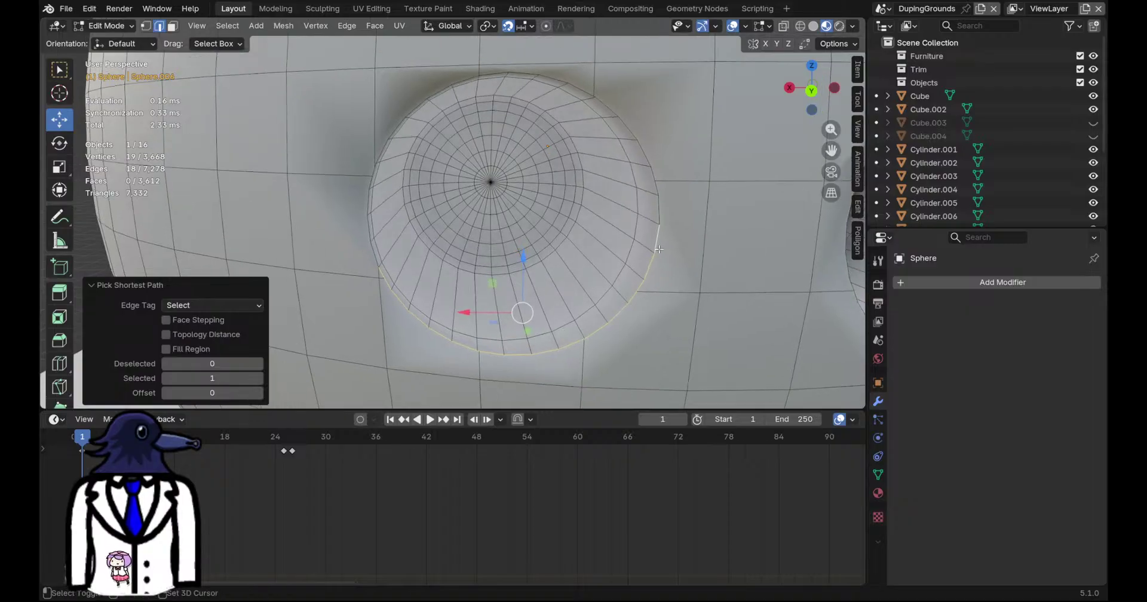
pyautogui.keyDown('ctrl'); pyautogui.click(635, 136); pyautogui.keyUp('ctrl')
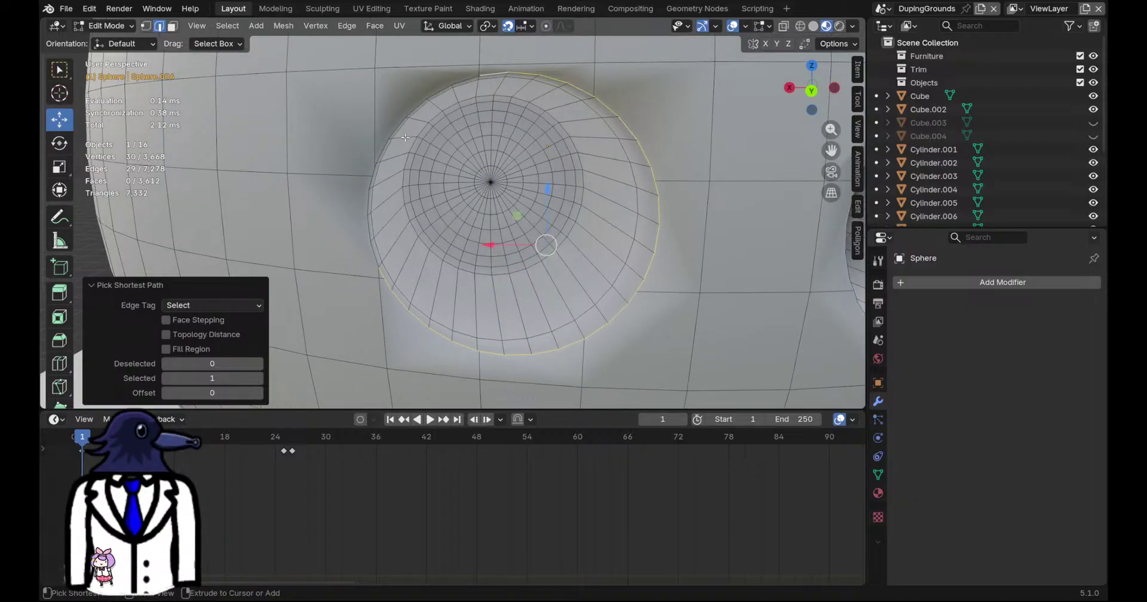
pyautogui.keyDown('shift'); pyautogui.moveTo(373, 256); pyautogui.dragTo(190, 198, button='middle'); pyautogui.keyUp('shift')
# Add the rim edges all around the right upper hole to the selection using shortest-path picks
pyautogui.scroll(-3, 419, 210)
pyautogui.moveTo(488, 225); pyautogui.dragTo(459, 236, button='middle')
pyautogui.keyDown('shift'); pyautogui.click(493, 254); pyautogui.keyUp('shift')
pyautogui.scroll(-1, 572, 292)
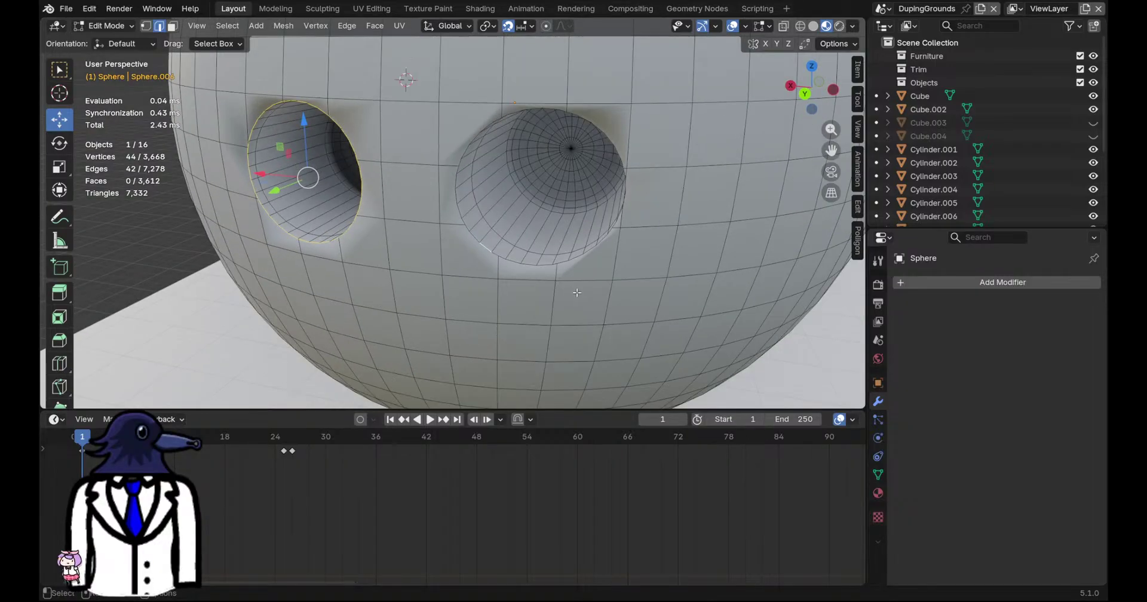
pyautogui.keyDown('ctrl'); pyautogui.click(549, 266); pyautogui.keyUp('ctrl')
pyautogui.scroll(5, 704, 178)
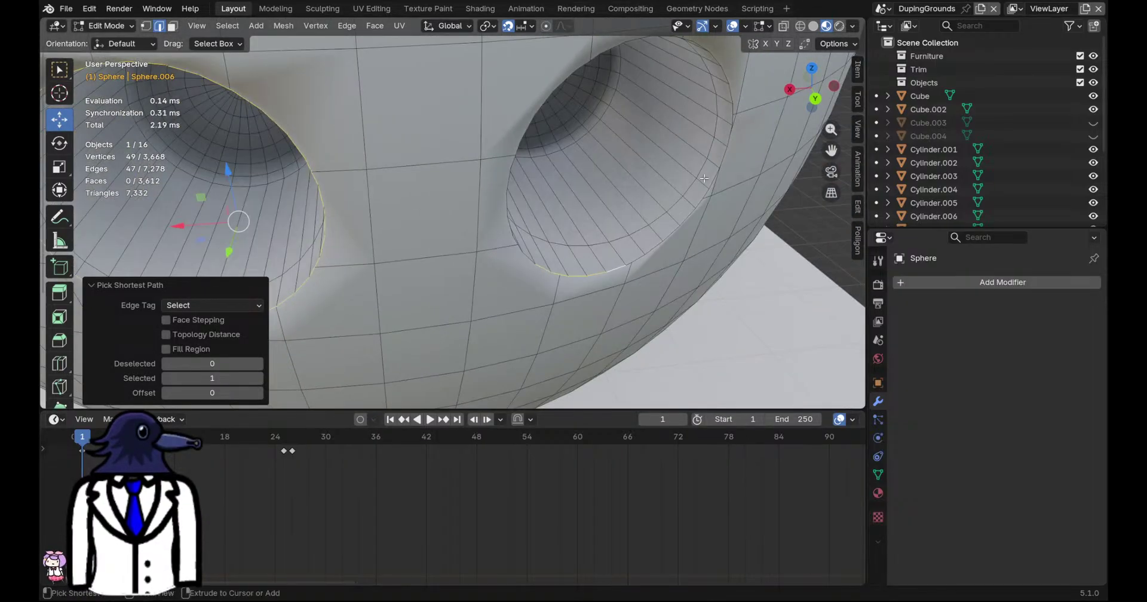
pyautogui.keyDown('ctrl'); pyautogui.click(712, 175); pyautogui.keyUp('ctrl')
pyautogui.moveTo(713, 175); pyautogui.dragTo(700, 152, button='middle')
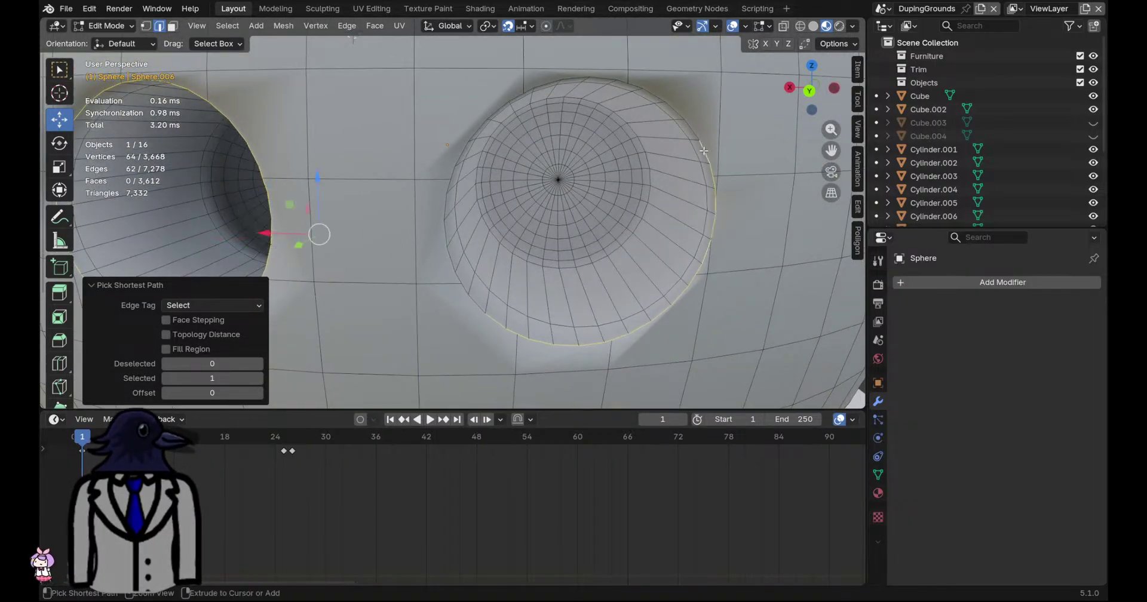
pyautogui.keyDown('ctrl'); pyautogui.click(620, 85); pyautogui.keyUp('ctrl')
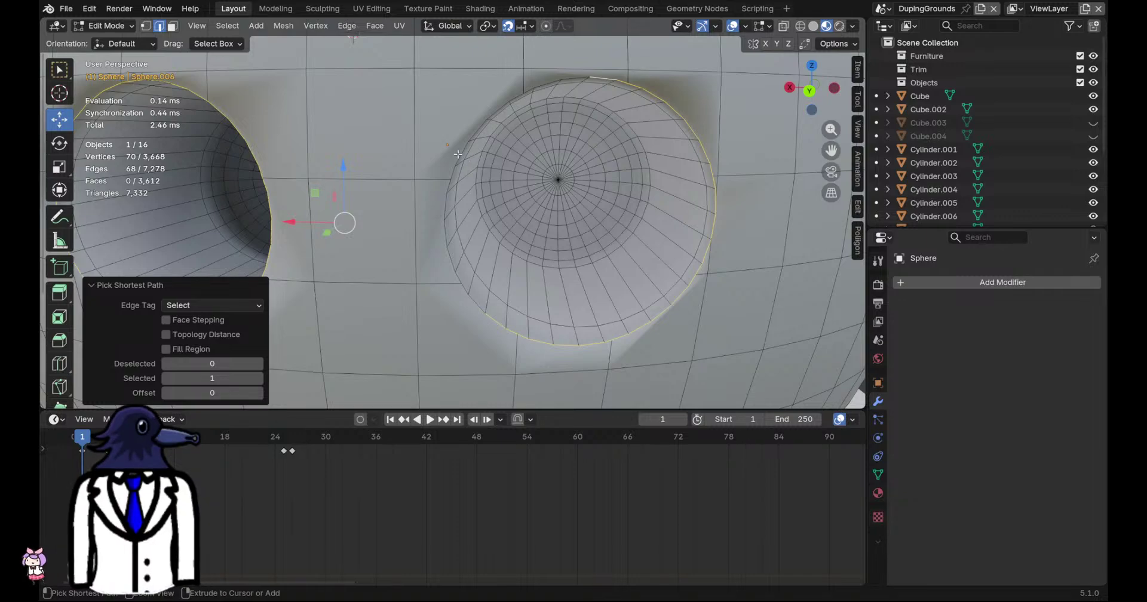
pyautogui.moveTo(461, 159); pyautogui.dragTo(437, 254, button='middle')
pyautogui.keyDown('ctrl'); pyautogui.click(456, 307); pyautogui.keyUp('ctrl')
pyautogui.scroll(-3, 456, 306)
pyautogui.moveTo(456, 306); pyautogui.dragTo(457, 277, button='middle')
pyautogui.scroll(3, 457, 278)
pyautogui.scroll(2, 448, 268)
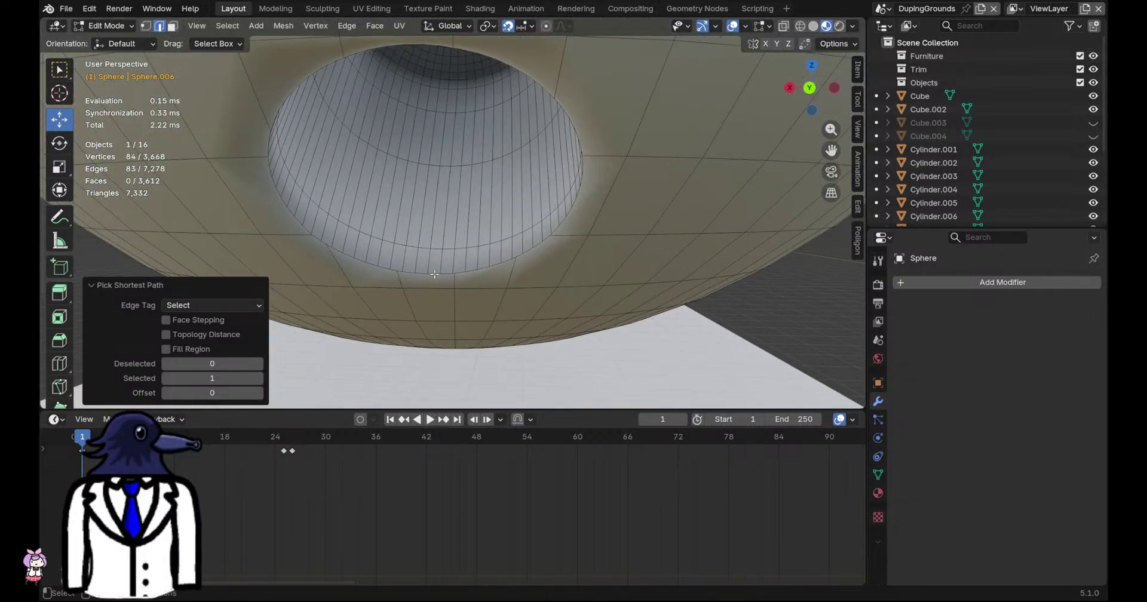
pyautogui.scroll(-6, 448, 267)
pyautogui.scroll(4, 520, 262)
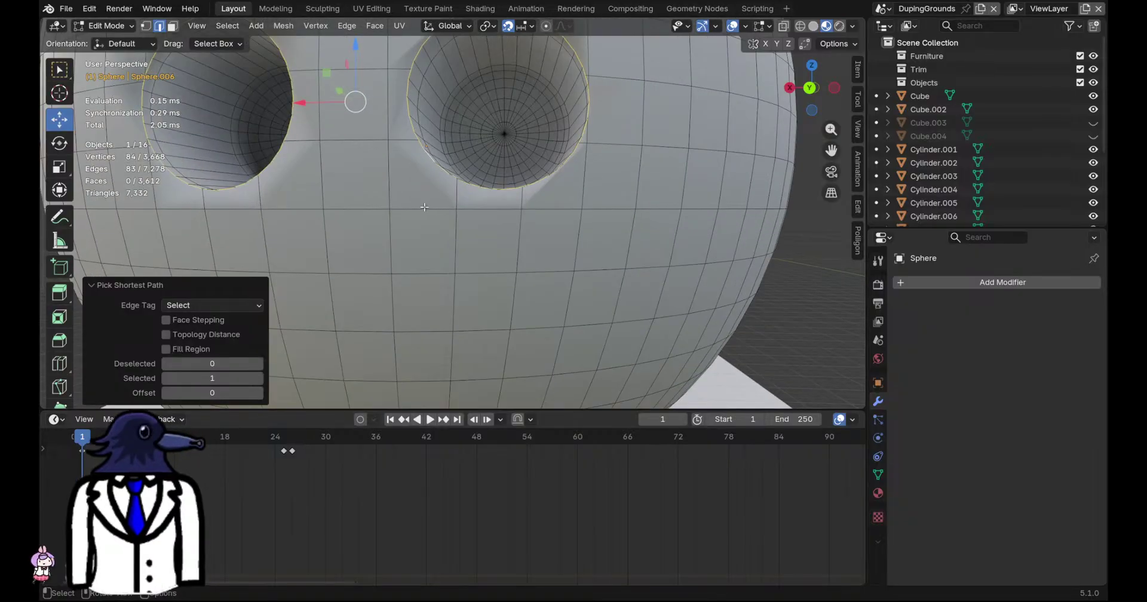
pyautogui.moveTo(478, 209); pyautogui.dragTo(516, 230, button='middle')
pyautogui.keyDown('shift'); pyautogui.moveTo(412, 206); pyautogui.dragTo(553, 232, button='middle'); pyautogui.keyUp('shift')
pyautogui.hotkey('ctrl', 'b')
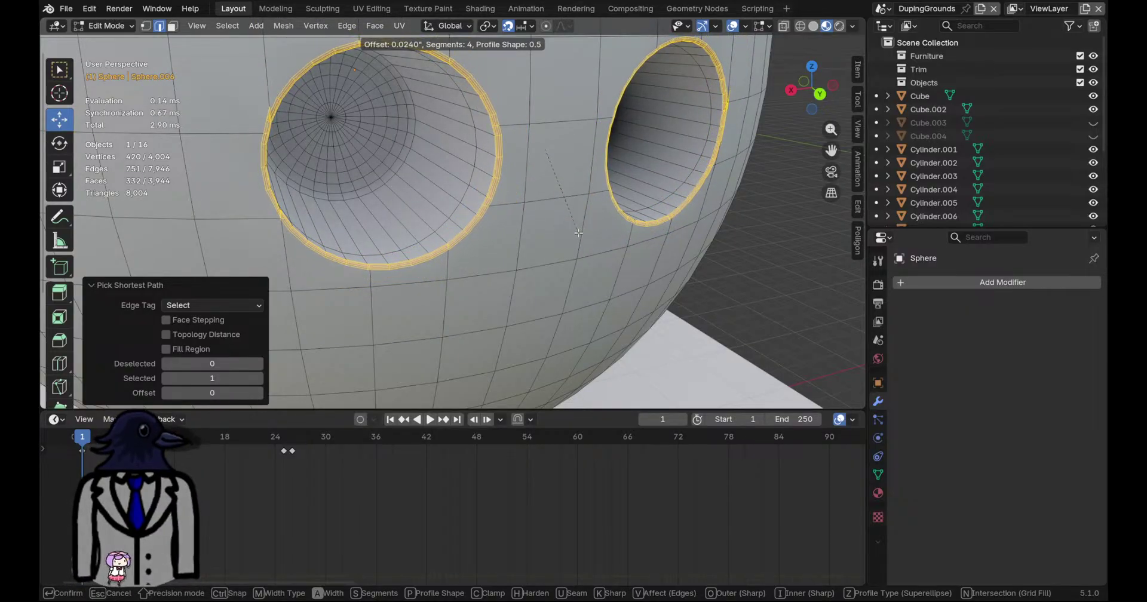
pyautogui.rightClick(578, 233)
# Add the rim edges all around the lower hole to the selection using shortest-path picks
pyautogui.scroll(-2, 571, 245)
pyautogui.moveTo(576, 299); pyautogui.dragTo(496, 156, button='middle')
pyautogui.scroll(3, 535, 261)
pyautogui.moveTo(502, 276); pyautogui.dragTo(517, 220, button='middle')
pyautogui.keyDown('shift'); pyautogui.moveTo(440, 115); pyautogui.dragTo(523, 259, button='middle'); pyautogui.keyUp('shift')
pyautogui.scroll(1, 466, 215)
pyautogui.keyDown('shift'); pyautogui.click(460, 178); pyautogui.keyUp('shift')
pyautogui.keyDown('ctrl'); pyautogui.click(547, 197); pyautogui.keyUp('ctrl')
pyautogui.moveTo(618, 210)
pyautogui.mouseDown(button='middle')
pyautogui.moveTo(582, 162)
pyautogui.moveTo(609, 192)
pyautogui.mouseUp(button='middle')
pyautogui.keyDown('ctrl'); pyautogui.click(597, 182); pyautogui.keyUp('ctrl')
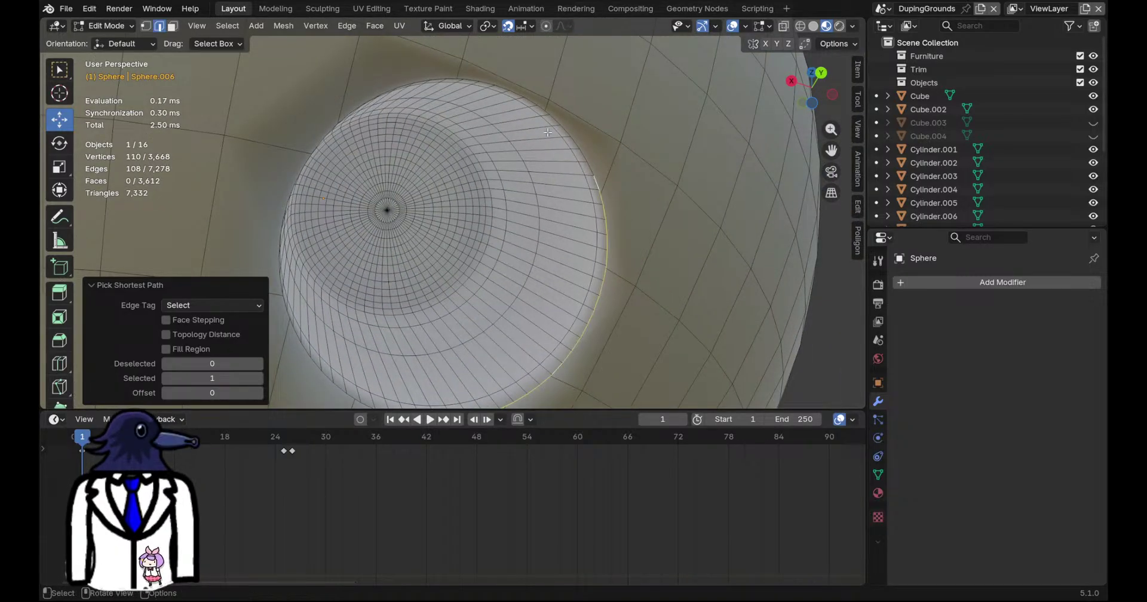
pyautogui.keyDown('ctrl'); pyautogui.click(530, 102); pyautogui.keyUp('ctrl')
pyautogui.moveTo(530, 102); pyautogui.dragTo(394, 175, button='middle')
pyautogui.keyDown('ctrl'); pyautogui.click(372, 167); pyautogui.keyUp('ctrl')
pyautogui.keyDown('ctrl'); pyautogui.click(382, 306); pyautogui.keyUp('ctrl')
pyautogui.keyDown('ctrl'); pyautogui.click(637, 388); pyautogui.keyUp('ctrl')
# Bevel the rims of all three finger holes by about 0.0166" with 4 segments and save the file
pyautogui.moveTo(636, 388); pyautogui.dragTo(499, 302, button='middle')
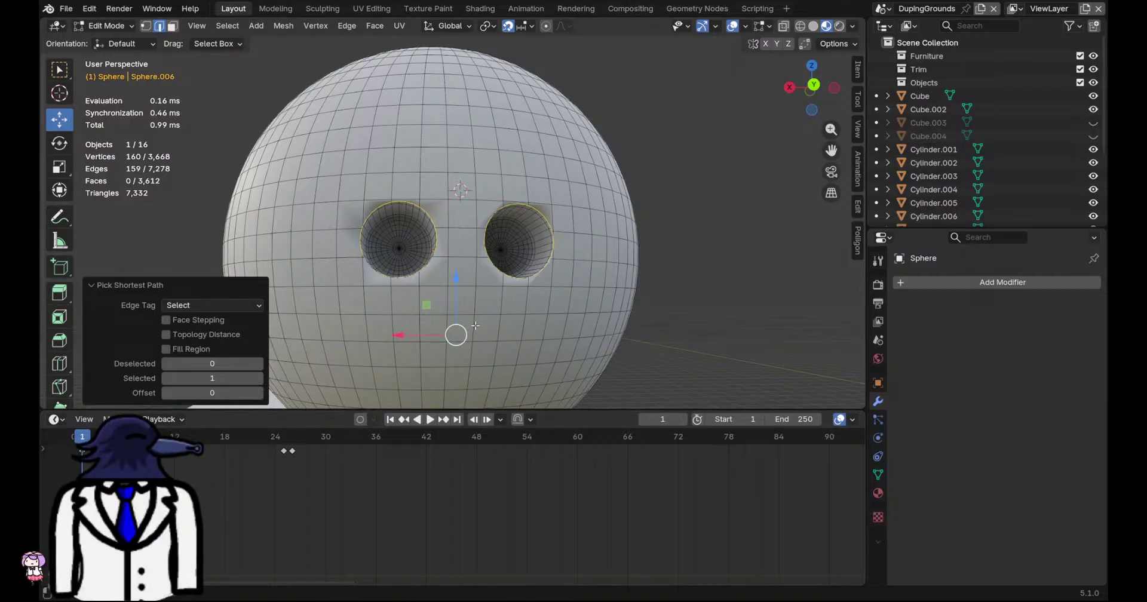
pyautogui.scroll(3, 538, 269)
pyautogui.moveTo(537, 269); pyautogui.dragTo(615, 212, button='middle')
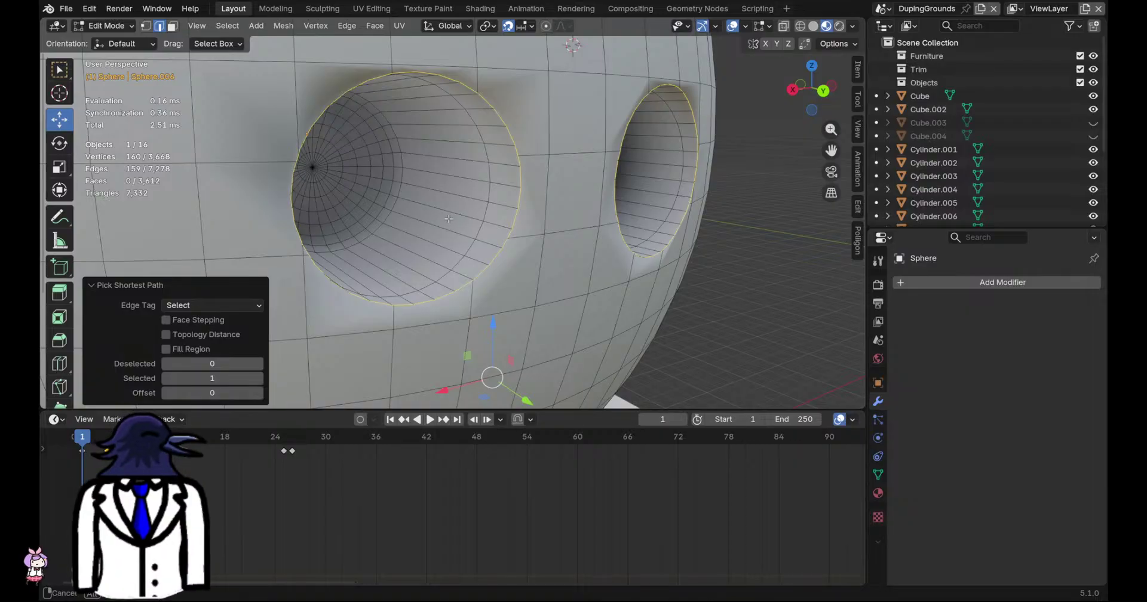
pyautogui.moveTo(449, 219); pyautogui.dragTo(469, 228, button='middle')
pyautogui.scroll(3, 525, 251)
pyautogui.scroll(-1, 533, 256)
pyautogui.moveTo(538, 256); pyautogui.dragTo(571, 262, button='middle')
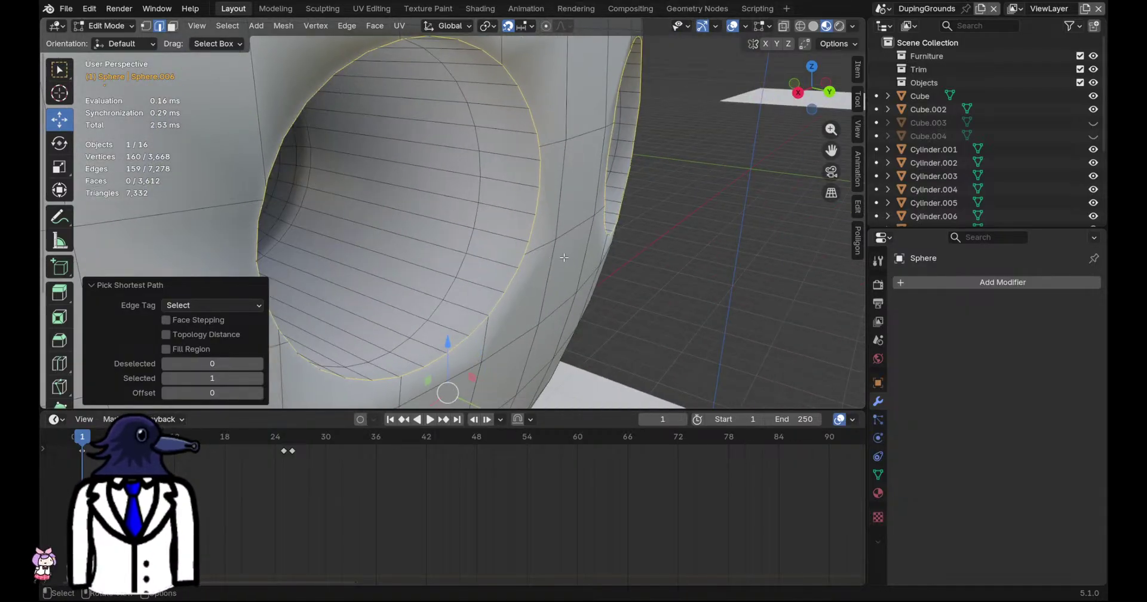
pyautogui.hotkey('ctrl', 'b')
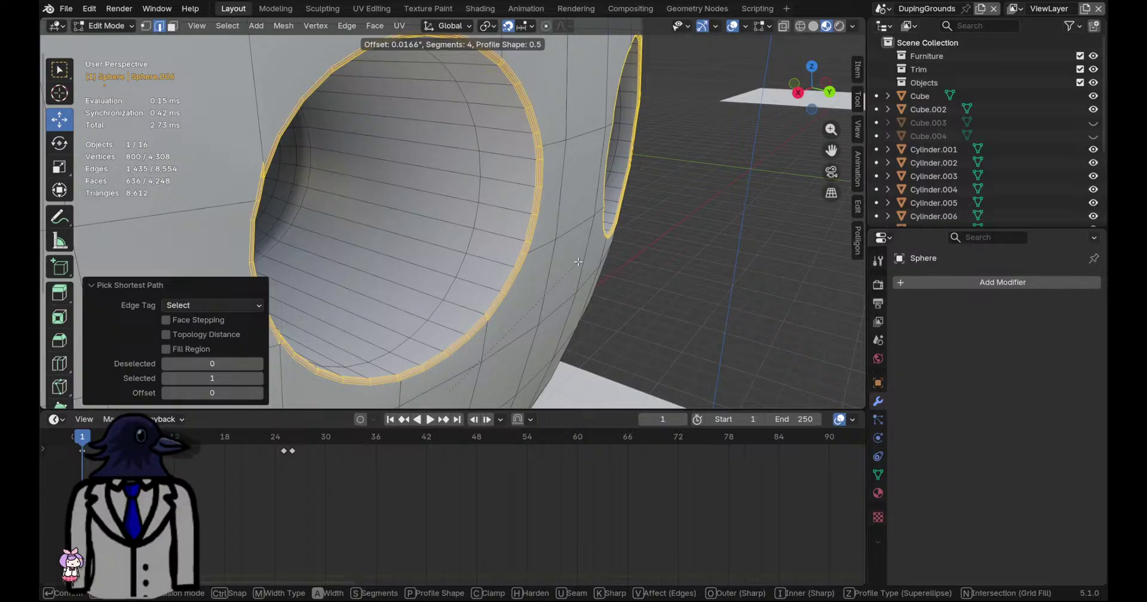
pyautogui.click(578, 261)
pyautogui.moveTo(578, 261); pyautogui.dragTo(681, 305, button='middle')
pyautogui.hotkey('ctrl', 's')
pyautogui.scroll(-4, 681, 305)
pyautogui.click(681, 305)
# Examine the three beveled finger holes and the ball's shading in Object Mode
pyautogui.press('Tab')
pyautogui.moveTo(524, 259); pyautogui.dragTo(628, 250, button='middle')
pyautogui.scroll(6, 515, 257)
pyautogui.moveTo(515, 256); pyautogui.dragTo(486, 243, button='middle')
pyautogui.scroll(-5, 467, 285)
pyautogui.hotkey('ctrl', 's')
pyautogui.scroll(7, 618, 264)
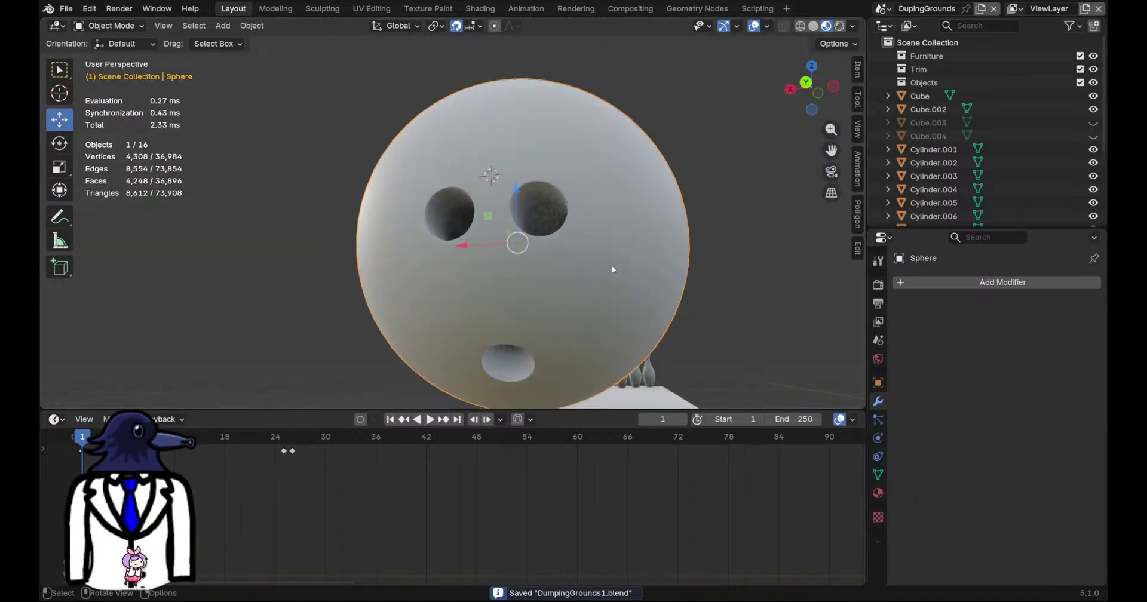
pyautogui.moveTo(588, 264); pyautogui.dragTo(447, 261, button='middle')
pyautogui.scroll(-5, 492, 253)
pyautogui.scroll(-3, 345, 239)
pyautogui.click(412, 236)
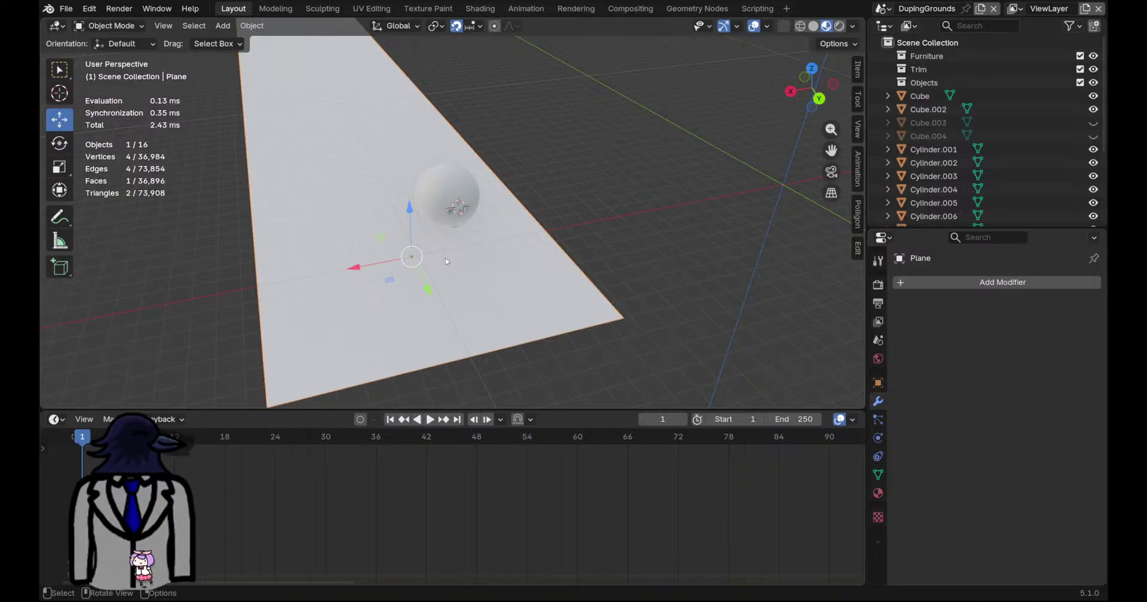
# Merge all of the ball's vertices by distance with a merge distance of 0.00394"
pyautogui.scroll(5, 486, 220)
pyautogui.click(479, 225)
pyautogui.scroll(5, 479, 225)
pyautogui.moveTo(478, 226); pyautogui.dragTo(451, 210, button='middle')
pyautogui.press('Tab')
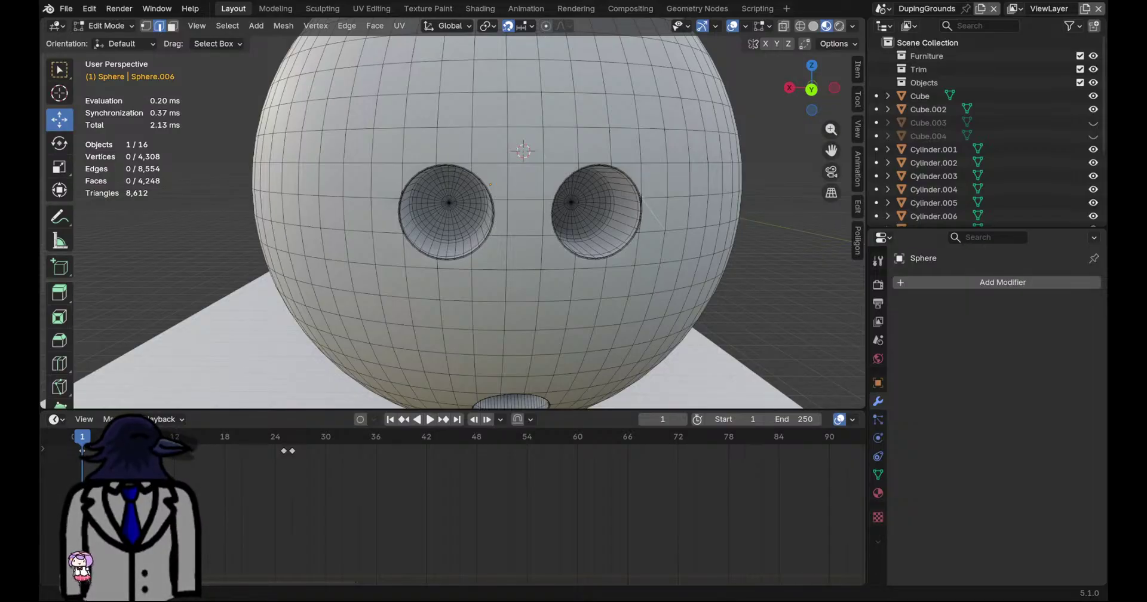
pyautogui.scroll(5, 436, 302)
pyautogui.press('1')
pyautogui.moveTo(230, 297); pyautogui.dragTo(457, 218, button='middle')
pyautogui.scroll(-5, 457, 219)
pyautogui.press('a')
pyautogui.press('m')
pyautogui.click(433, 281)
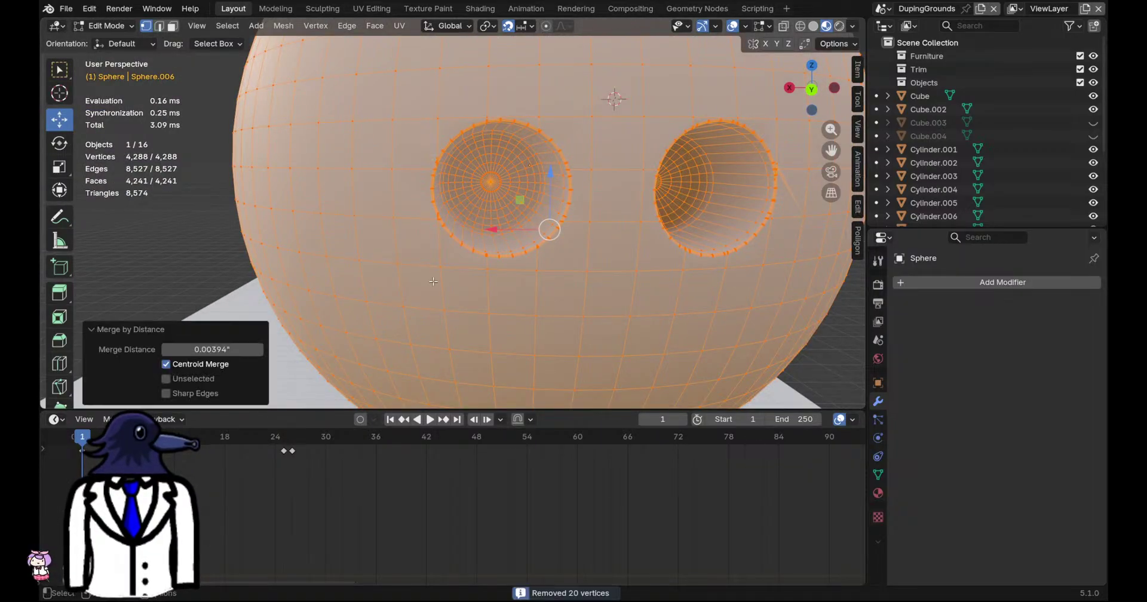
# Examine the merged rims up close, save the file and check the ball's shading in Object Mode
pyautogui.click(397, 267)
pyautogui.scroll(-2, 397, 269)
pyautogui.scroll(10, 408, 293)
pyautogui.moveTo(411, 300); pyautogui.dragTo(492, 227, button='middle')
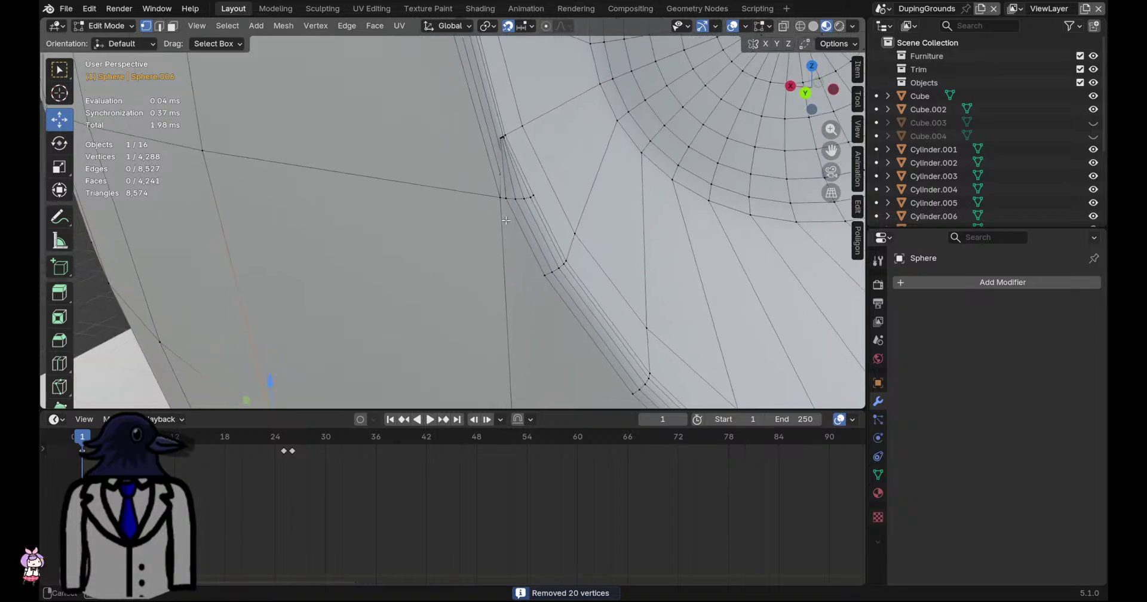
pyautogui.scroll(-1, 491, 226)
pyautogui.scroll(-6, 491, 226)
pyautogui.hotkey('ctrl', 's')
pyautogui.press('Tab')
pyautogui.scroll(3, 778, 236)
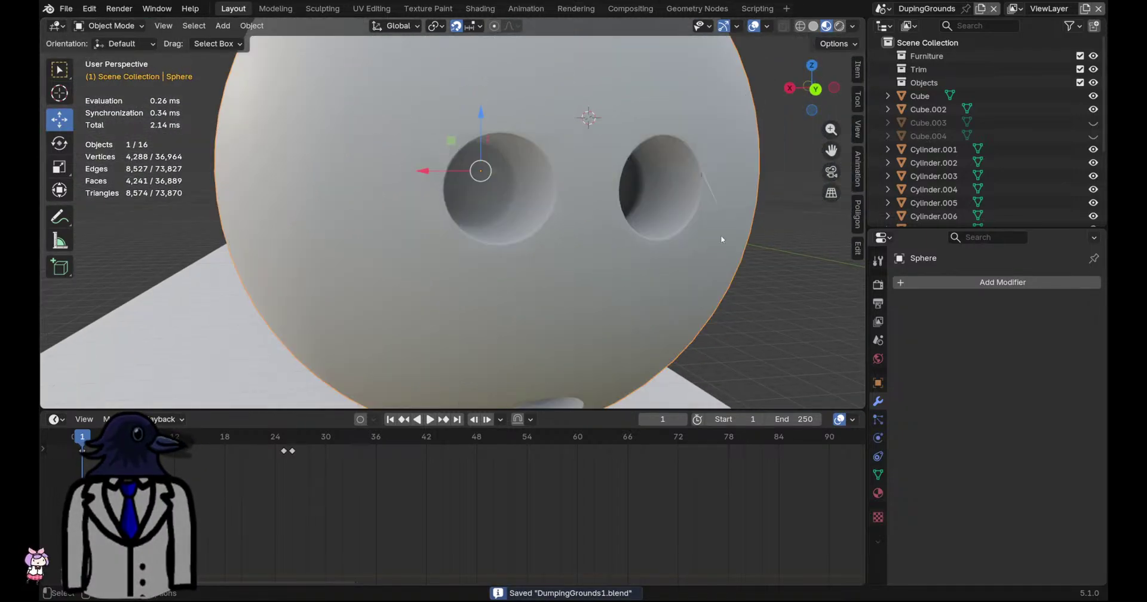
# Delete the stray vertex beside the right upper hole's rim and fill the resulting opening with a single face
pyautogui.press('Tab')
pyautogui.scroll(8, 573, 208)
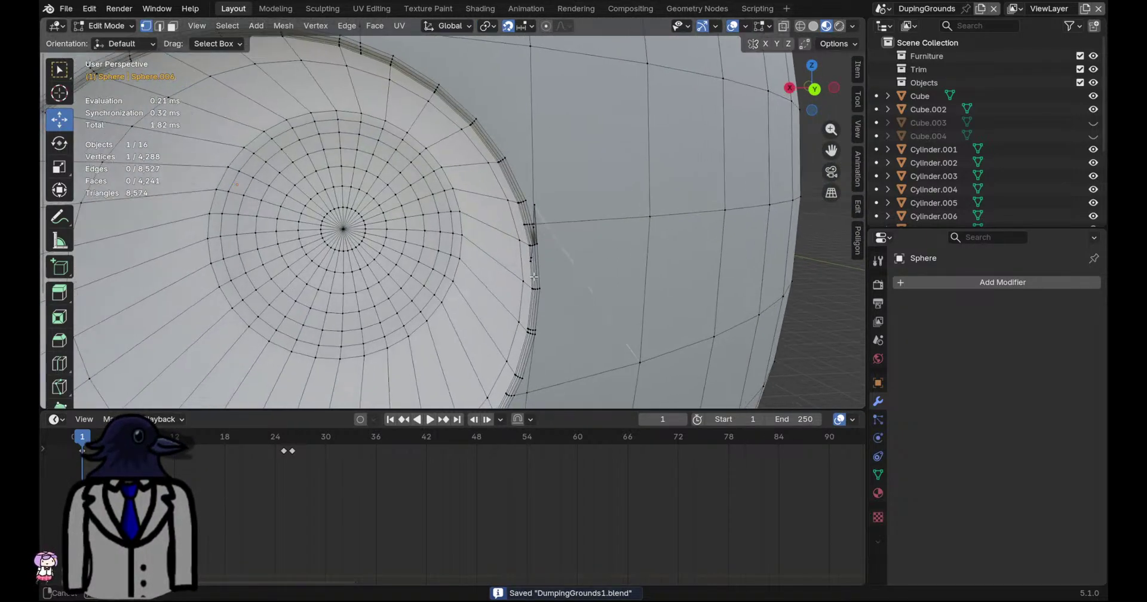
pyautogui.press('x')
pyautogui.click(574, 211)
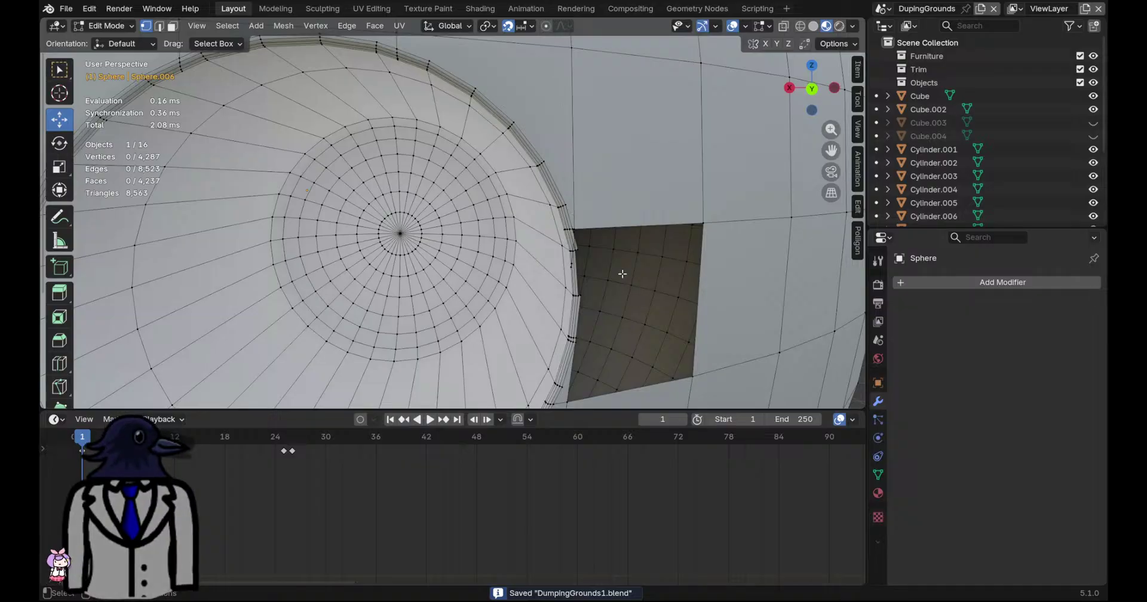
pyautogui.moveTo(573, 211); pyautogui.dragTo(416, 167, button='middle')
pyautogui.press('2')
pyautogui.keyDown('alt'); pyautogui.click(543, 336); pyautogui.keyUp('alt')
pyautogui.press('f')
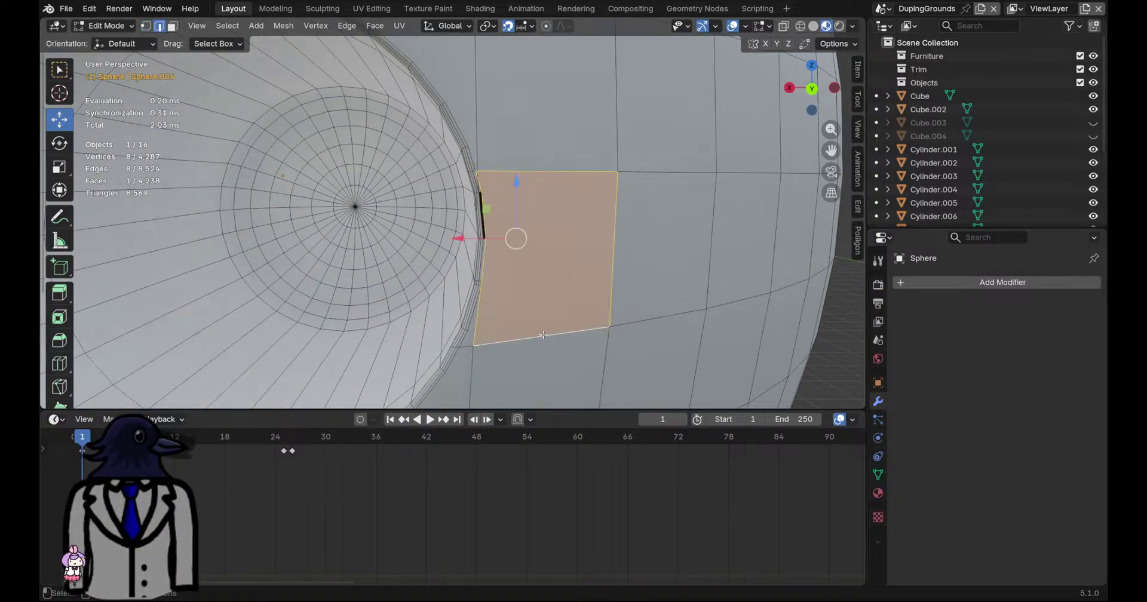
# Fill the thin gap between the new face and the right upper hole's beveled rim, and save the file
pyautogui.scroll(2, 515, 255)
pyautogui.scroll(2, 516, 256)
pyautogui.click(505, 208)
pyautogui.keyDown('shift'); pyautogui.click(512, 226); pyautogui.keyUp('shift')
pyautogui.press('f')
pyautogui.hotkey('ctrl', 's')
pyautogui.moveTo(513, 222); pyautogui.dragTo(507, 210, button='middle')
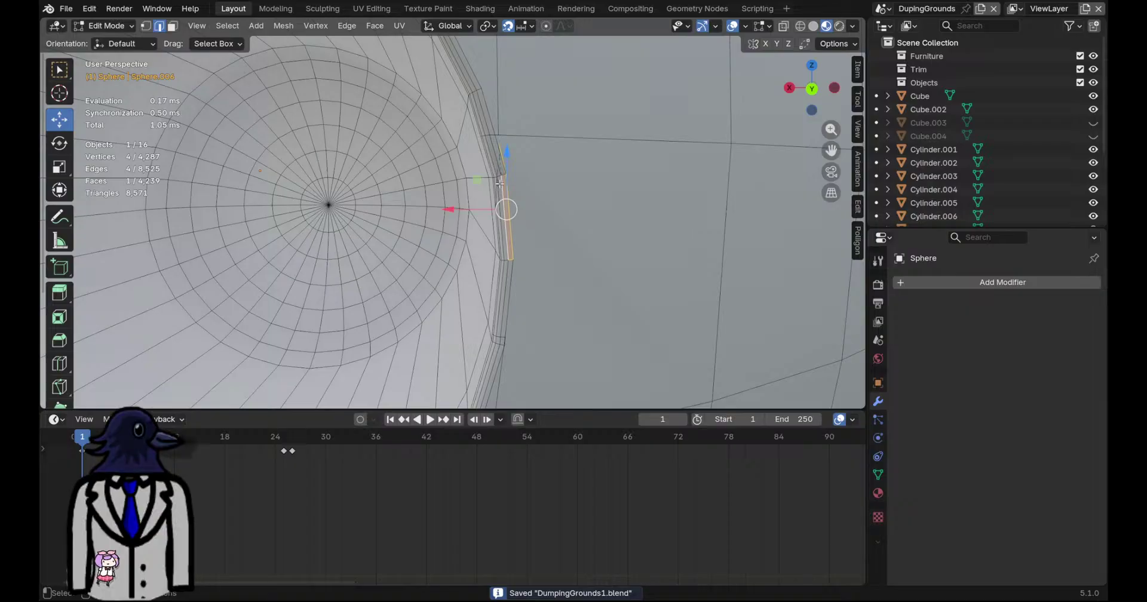
# Try to delete an edge in the bevel next to the filled gap
pyautogui.press('x')
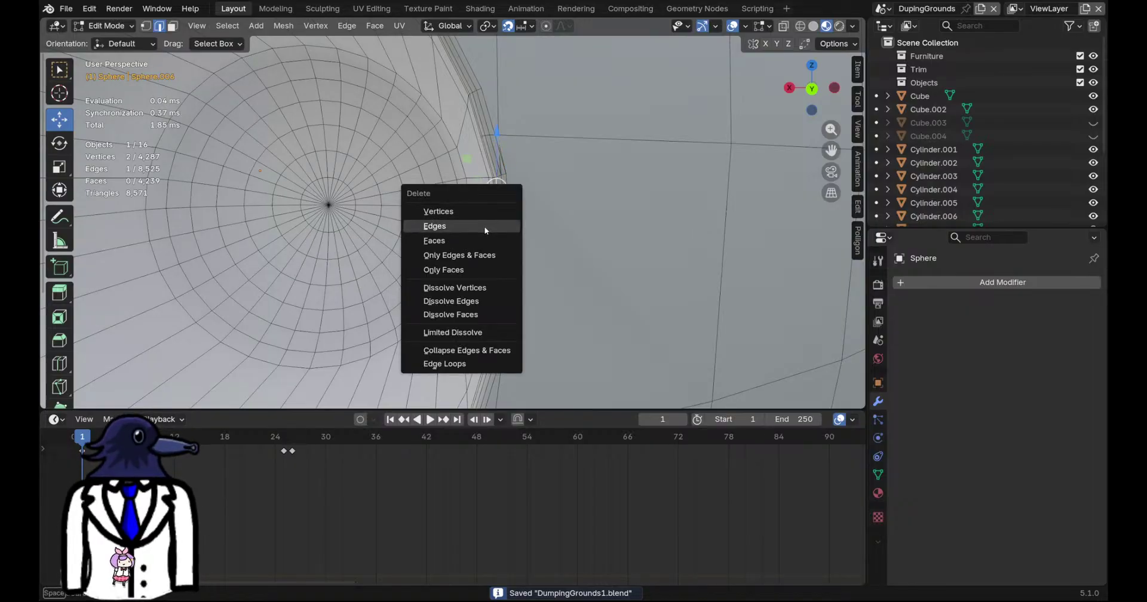
pyautogui.click(486, 227)
pyautogui.click(501, 237)
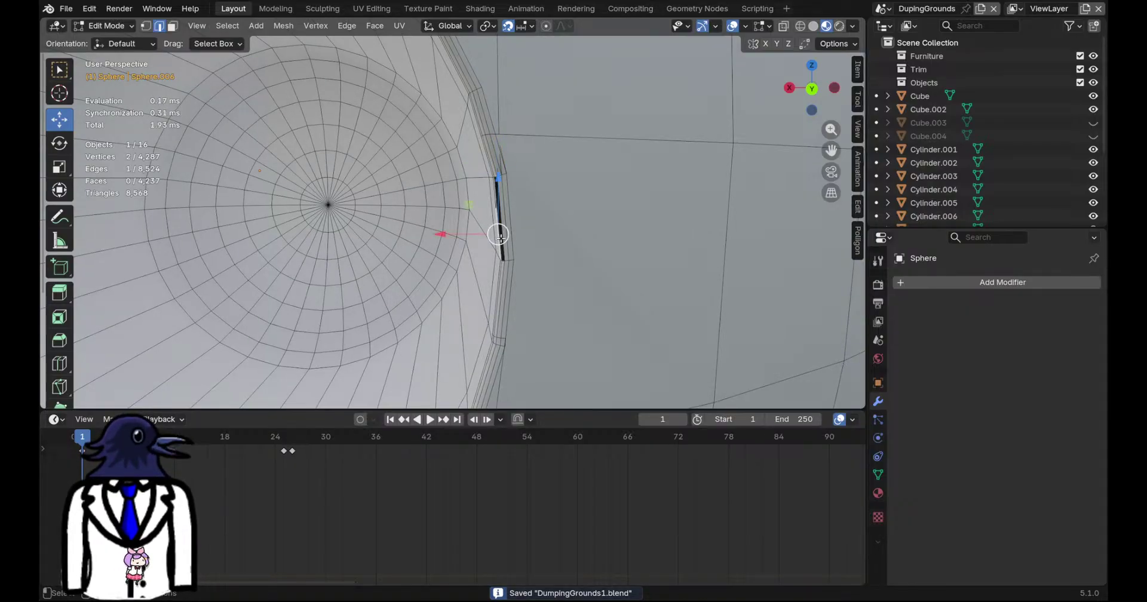
pyautogui.hotkey('ctrl', 'z')
pyautogui.hotkey('ctrl', 'z')
# Return to Object Mode and give the ball a new material with the blue base color #0065E7FF
pyautogui.moveTo(504, 222); pyautogui.dragTo(508, 229, button='middle')
pyautogui.scroll(-10, 508, 229)
pyautogui.press('Tab')
pyautogui.moveTo(468, 318); pyautogui.dragTo(395, 213, button='middle')
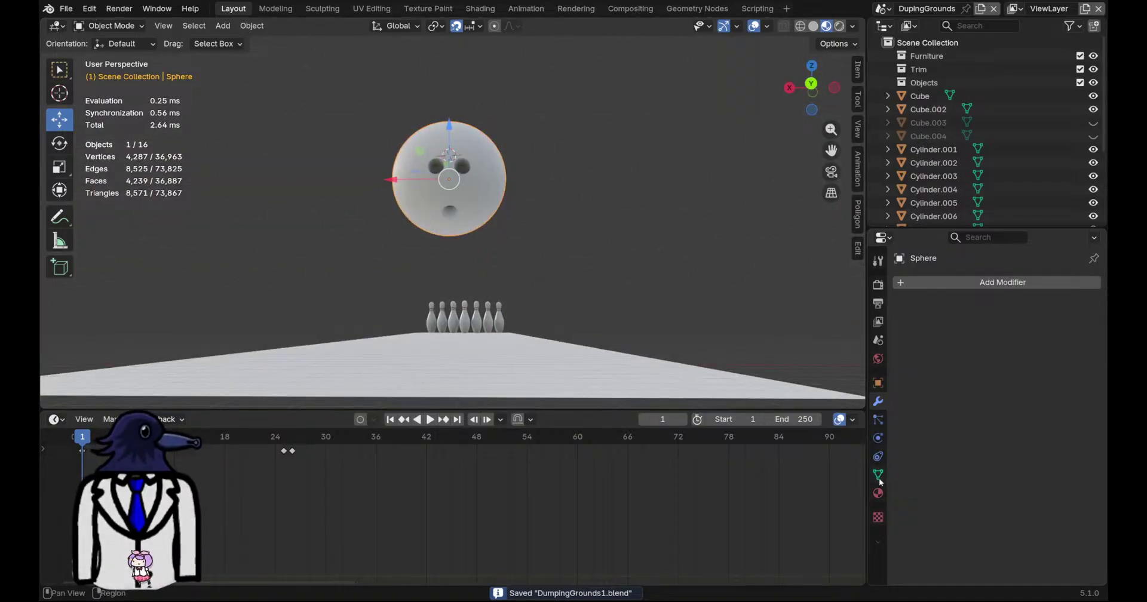
pyautogui.click(878, 493)
pyautogui.click(940, 344)
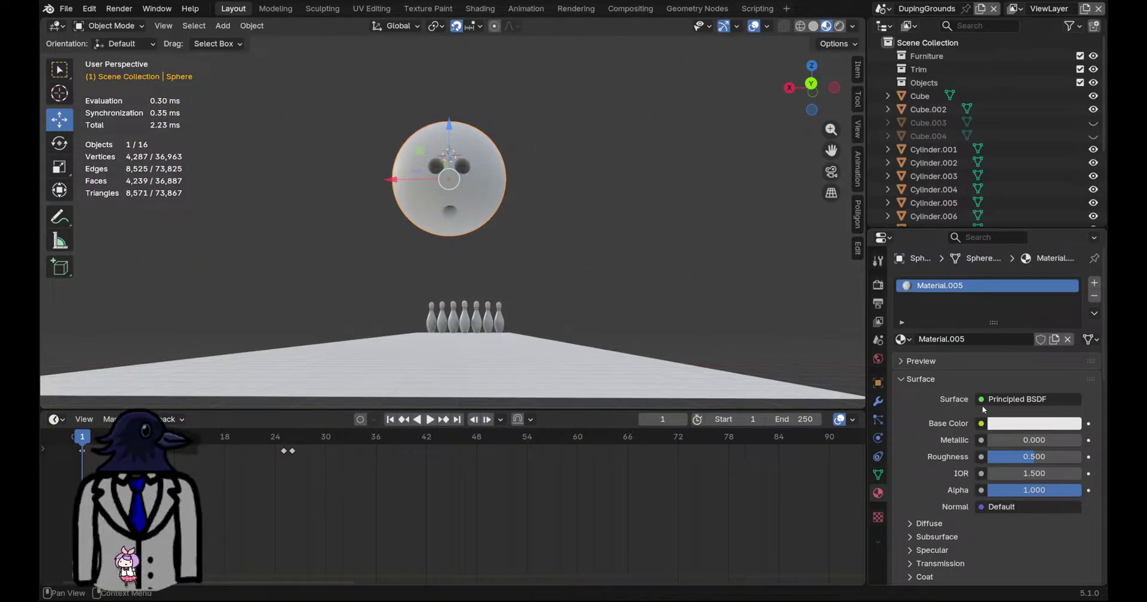
pyautogui.click(1007, 424)
pyautogui.moveTo(1039, 200)
pyautogui.mouseDown()
pyautogui.moveTo(1048, 203)
pyautogui.moveTo(1036, 193)
pyautogui.mouseUp()
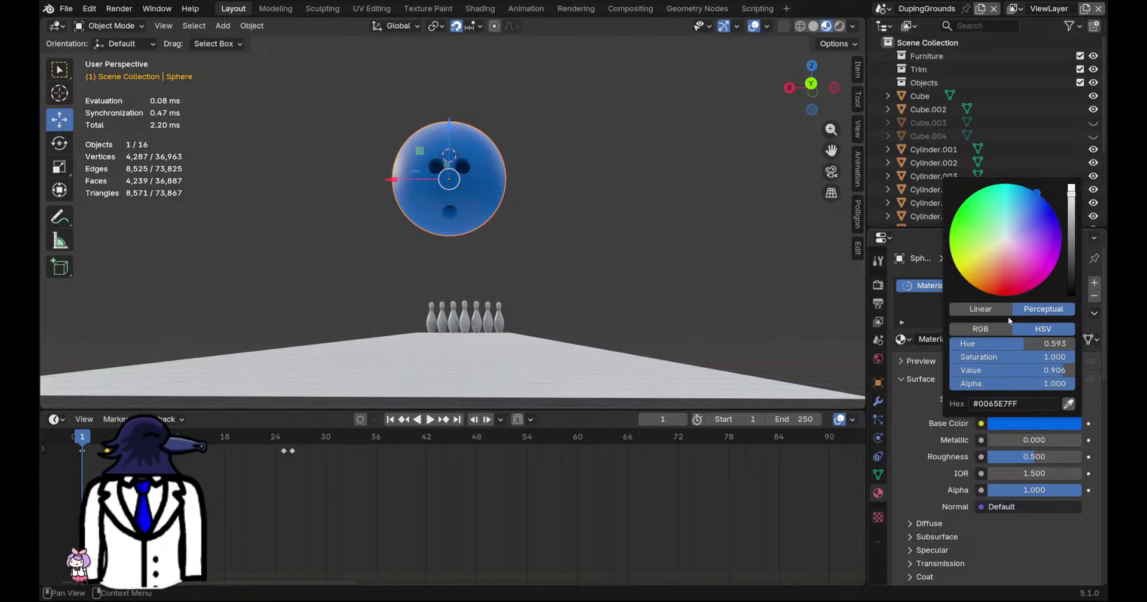
# Set the ball material's metallic to about 0.425 and roughness to about 0.265, and save the file
pyautogui.moveTo(1031, 442); pyautogui.dragTo(1012, 458)
pyautogui.moveTo(490, 327); pyautogui.dragTo(562, 305, button='middle')
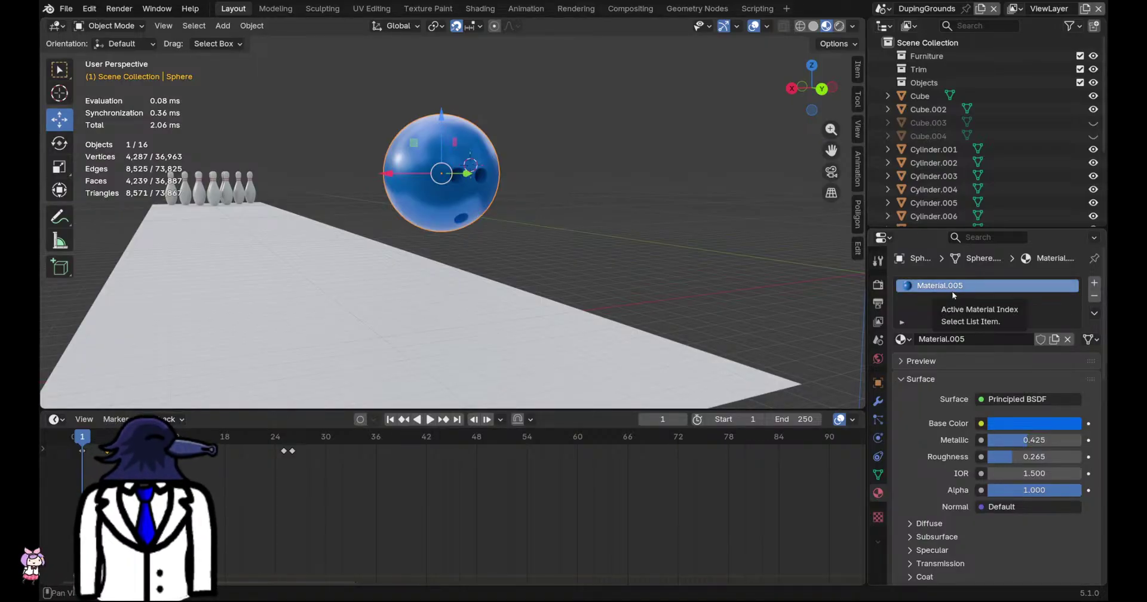
pyautogui.click(994, 427)
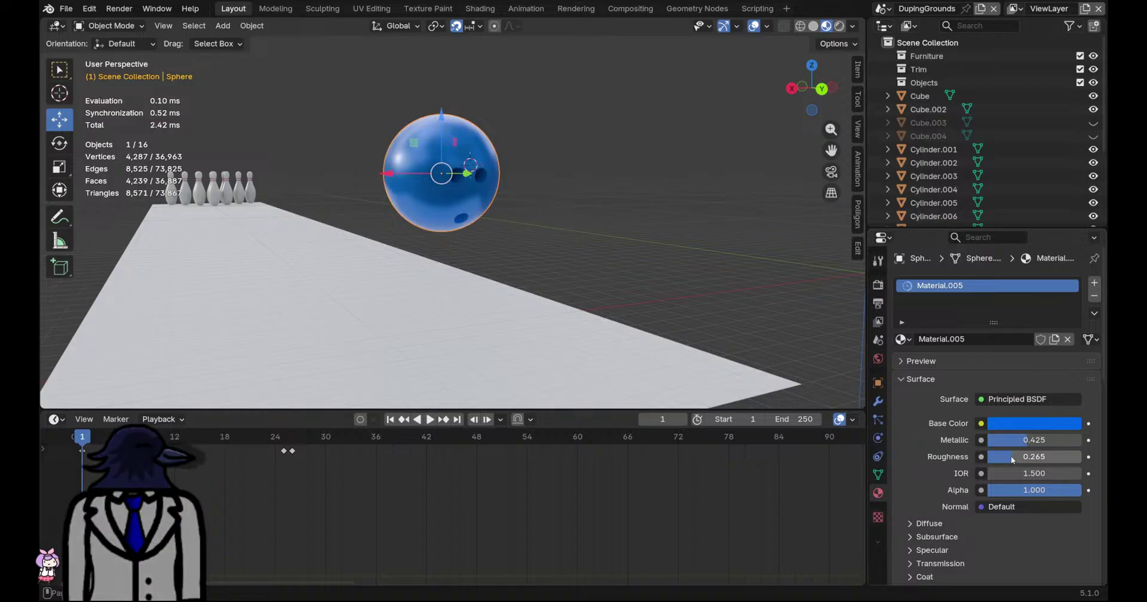
pyautogui.moveTo(1012, 459); pyautogui.dragTo(1015, 459)
pyautogui.moveTo(606, 334); pyautogui.dragTo(493, 216, button='middle')
pyautogui.scroll(-8, 563, 266)
pyautogui.hotkey('ctrl', 's')
pyautogui.scroll(8, 557, 254)
pyautogui.scroll(-7, 492, 258)
# Widen the bowling lane plane by scaling it about 1.103 along the X axis, and save the file
pyautogui.click(497, 241)
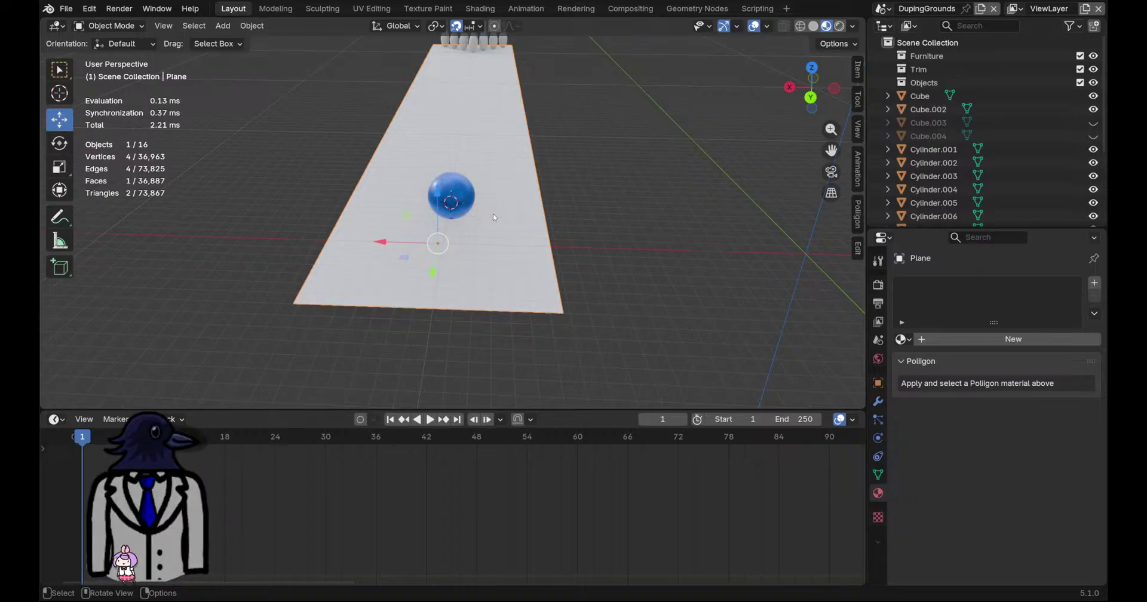
pyautogui.scroll(-4, 494, 218)
pyautogui.scroll(7, 495, 218)
pyautogui.scroll(-5, 494, 217)
pyautogui.moveTo(447, 243); pyautogui.dragTo(554, 263, button='middle')
pyautogui.press('s')
pyautogui.press('x')
pyautogui.click(521, 237)
pyautogui.scroll(-3, 521, 237)
pyautogui.hotkey('ctrl', 's')
# Play the bowling animation to check the ball's roll toward the pins and return to frame 1
pyautogui.moveTo(743, 155); pyautogui.dragTo(520, 290, button='middle')
pyautogui.press('space')
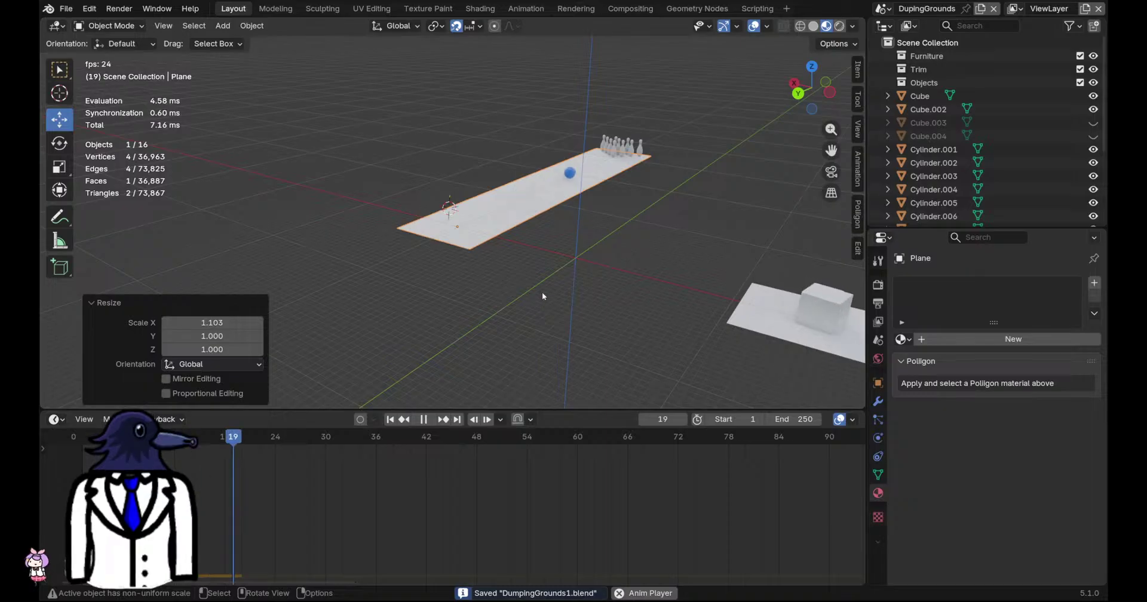
pyautogui.click(563, 277)
pyautogui.press('space')
pyautogui.click(389, 420)
pyautogui.moveTo(558, 299); pyautogui.dragTo(515, 272, button='middle')
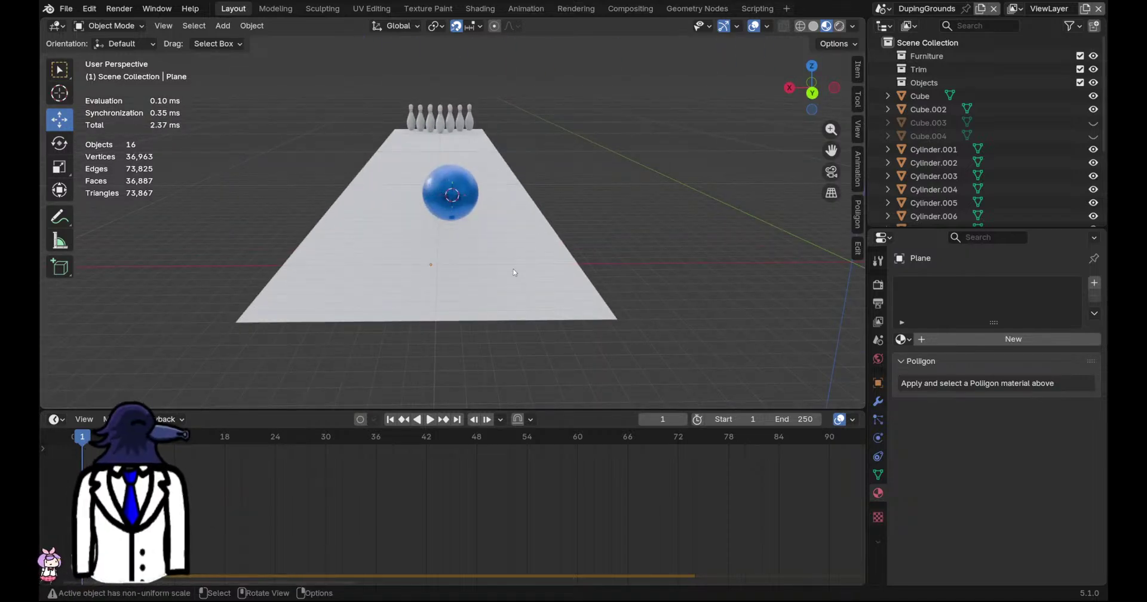
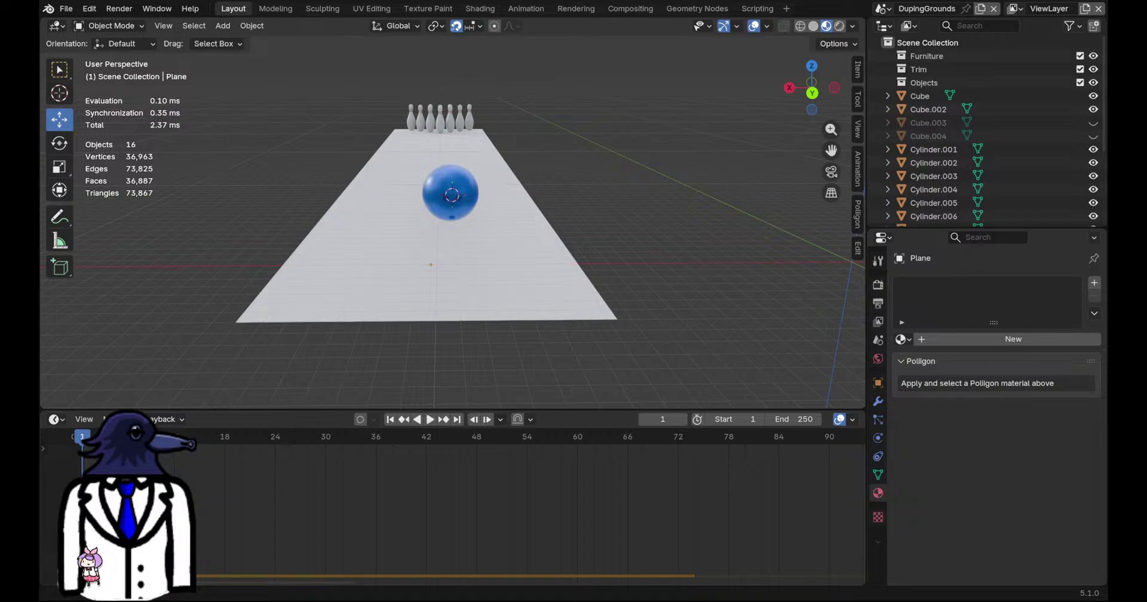
# Select the bowling lane plane and limit the Poliigon asset browser to the Free category
pyautogui.scroll(-5, 444, 258)
pyautogui.scroll(8, 444, 258)
pyautogui.moveTo(444, 258); pyautogui.dragTo(444, 241, button='middle')
pyautogui.scroll(-6, 454, 258)
pyautogui.click(464, 248)
pyautogui.moveTo(493, 276); pyautogui.dragTo(495, 303, button='middle')
pyautogui.scroll(4, 501, 299)
pyautogui.scroll(-1, 497, 304)
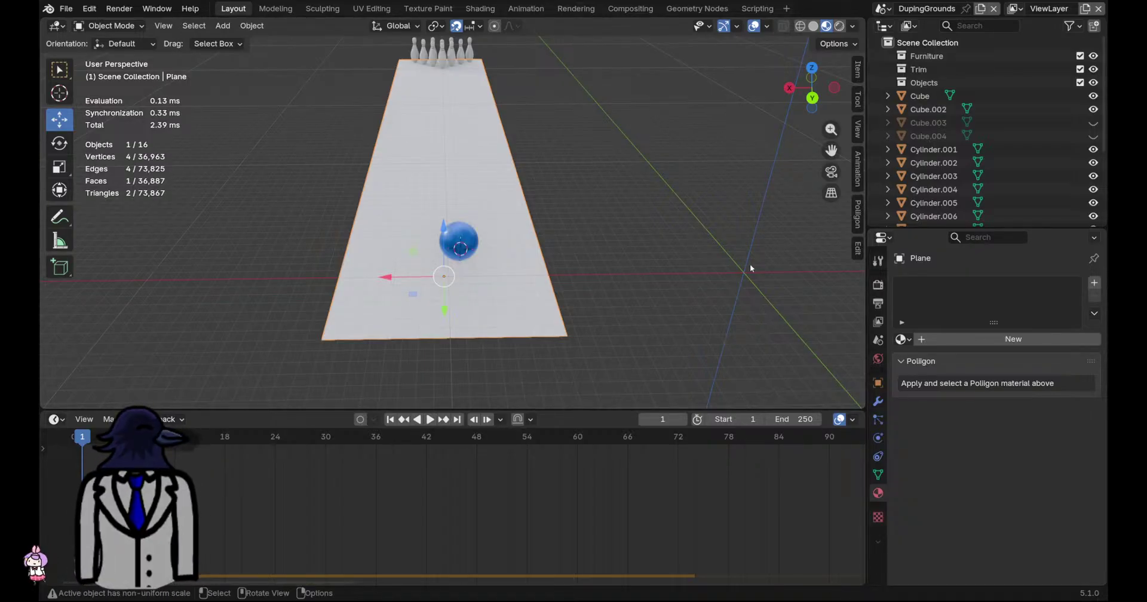
pyautogui.click(859, 215)
pyautogui.scroll(-8, 792, 281)
pyautogui.scroll(10, 786, 263)
pyautogui.click(788, 177)
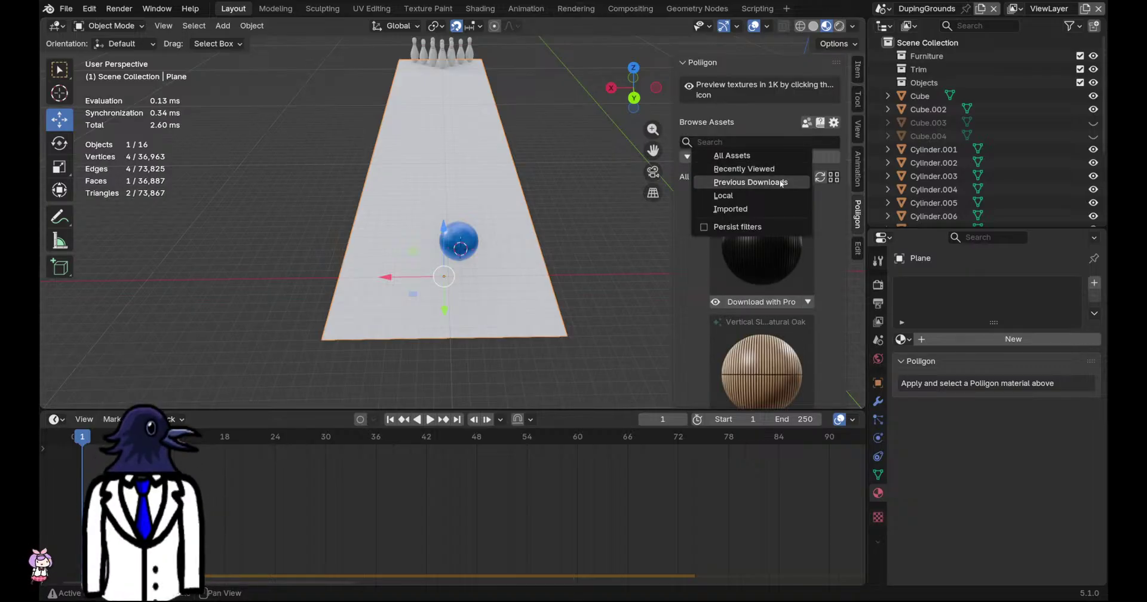
pyautogui.click(776, 177)
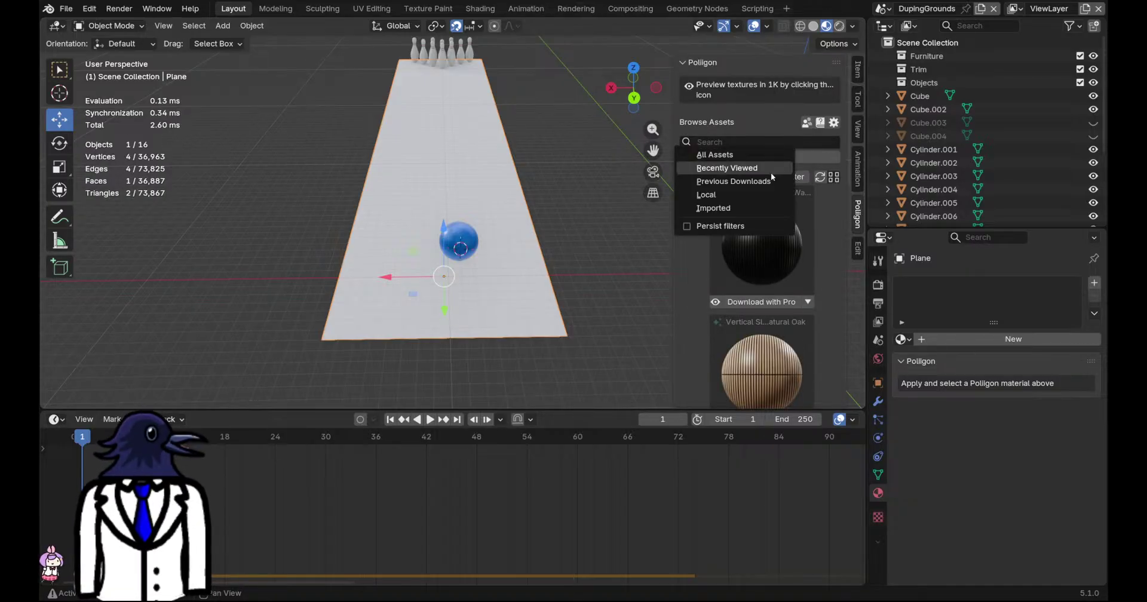
pyautogui.click(778, 155)
pyautogui.click(779, 151)
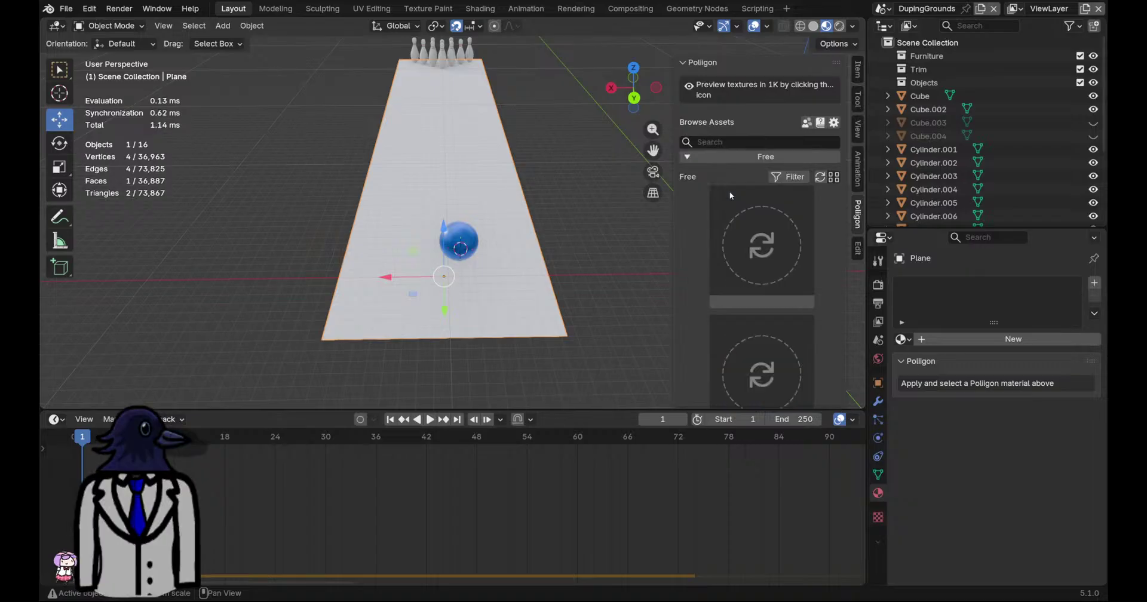
# Browse the free textures, apply the 2K slip match wood veneer (Poliigon_WoodVeneerOak_7760) to the lane, and save the file
pyautogui.scroll(-10, 819, 283)
pyautogui.scroll(-8, 819, 271)
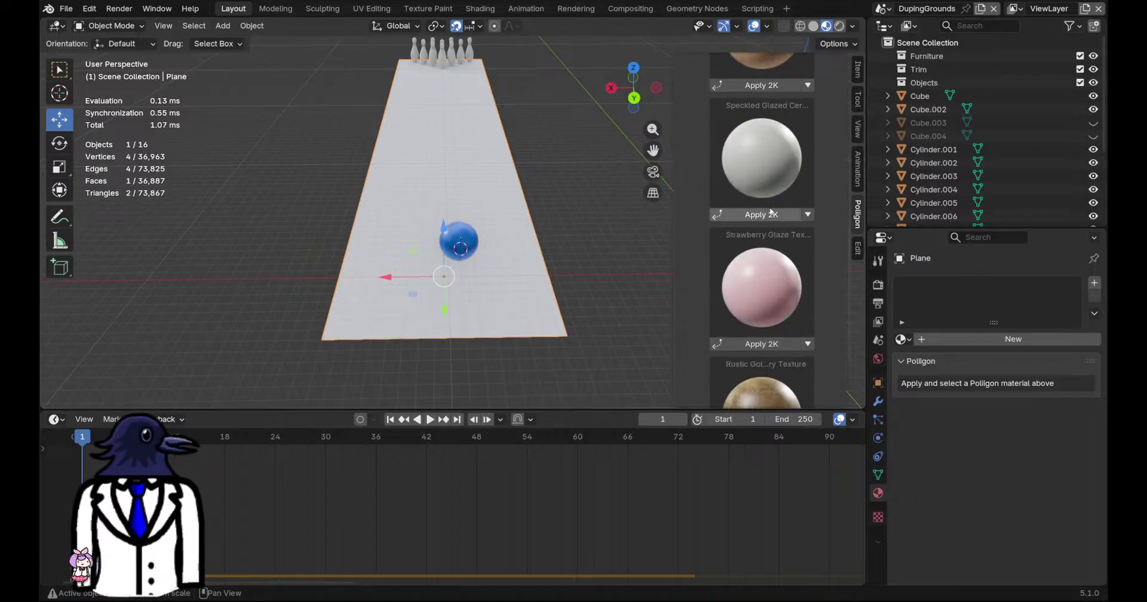
pyautogui.click(738, 395)
pyautogui.scroll(-3, 780, 342)
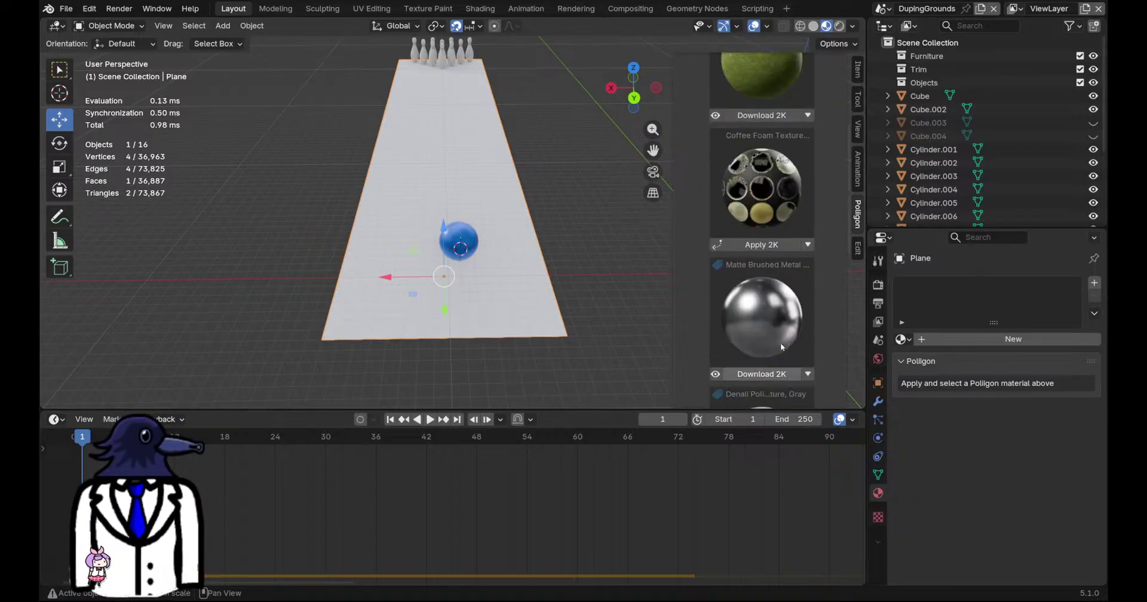
pyautogui.scroll(-4, 779, 373)
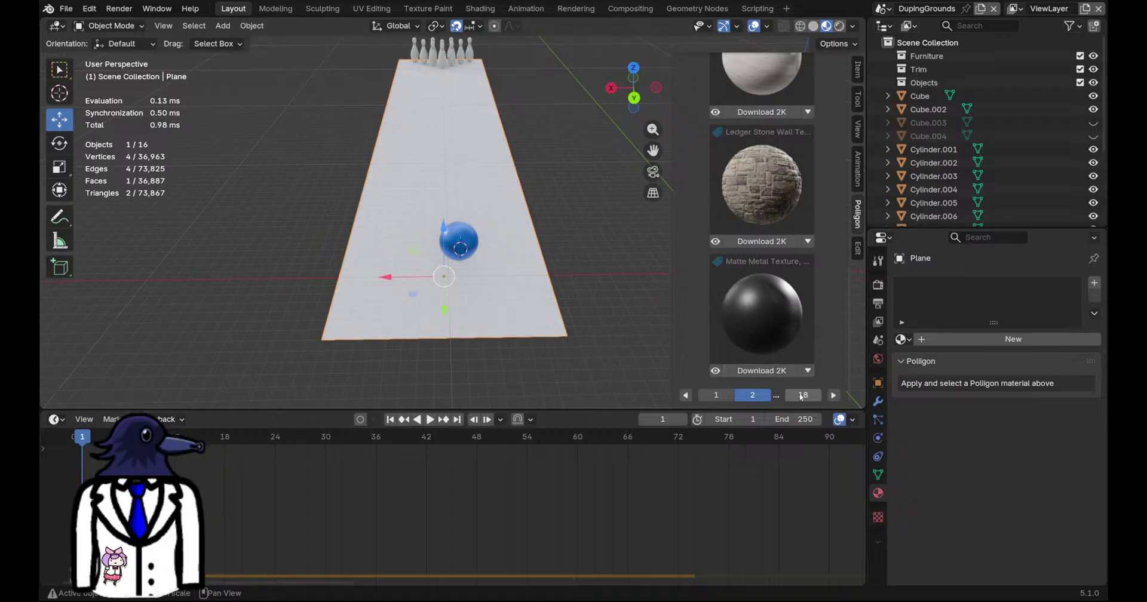
pyautogui.click(801, 395)
pyautogui.click(756, 395)
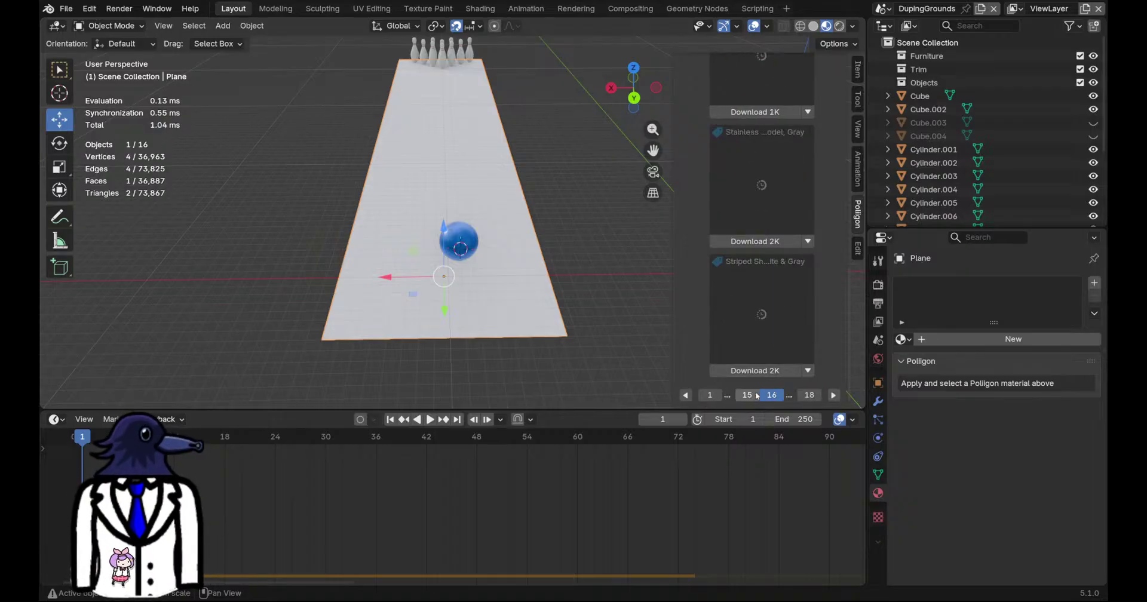
pyautogui.click(710, 397)
pyautogui.scroll(1, 770, 267)
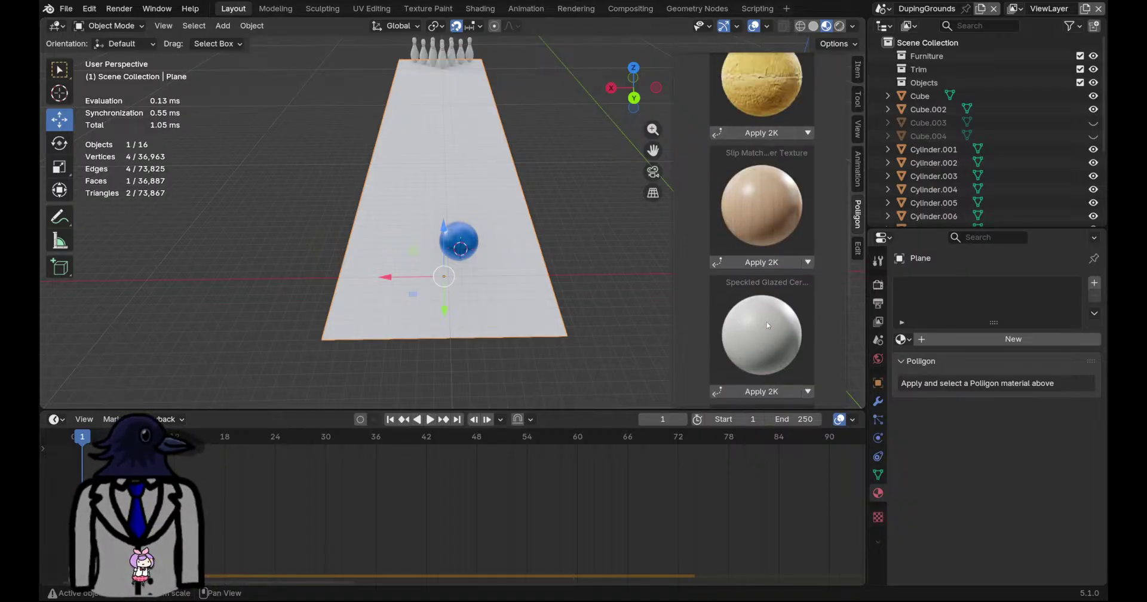
pyautogui.click(771, 267)
pyautogui.moveTo(529, 295); pyautogui.dragTo(517, 273, button='middle')
pyautogui.hotkey('ctrl', 's')
# Select the pins, ball and lane together, raise them about 0.484 inches along Z, and save the file
pyautogui.scroll(-2, 515, 270)
pyautogui.moveTo(329, 168); pyautogui.dragTo(540, 310)
pyautogui.moveTo(539, 311); pyautogui.dragTo(525, 302, button='middle')
pyautogui.click(633, 88)
pyautogui.press('KP_Decimal')
pyautogui.press('g')
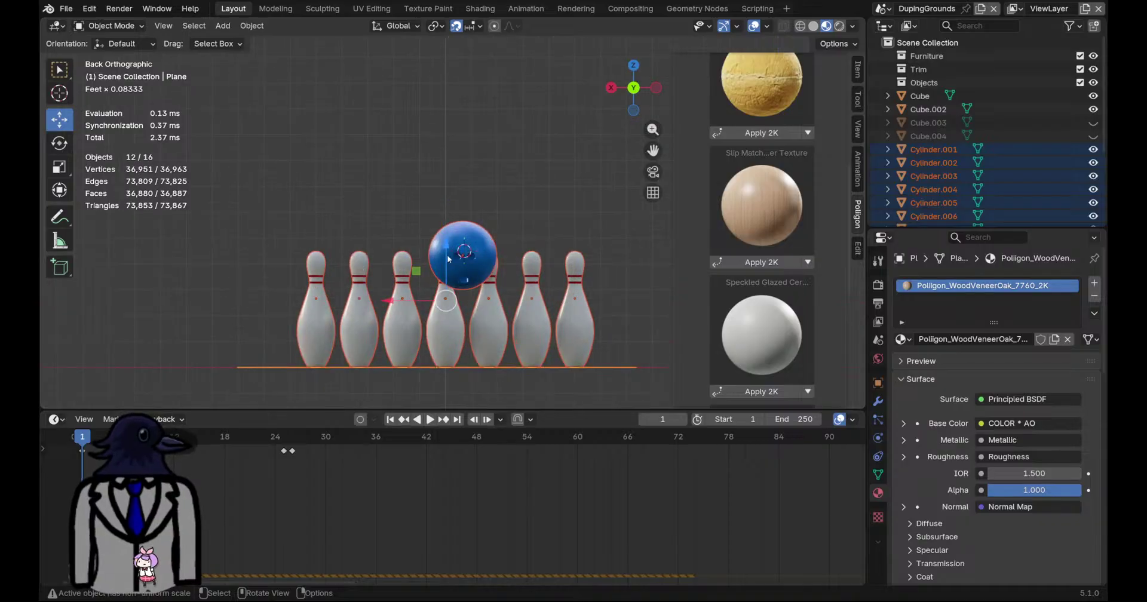
pyautogui.click(445, 252)
pyautogui.moveTo(536, 292); pyautogui.dragTo(440, 327, button='middle')
pyautogui.hotkey('ctrl', 's')
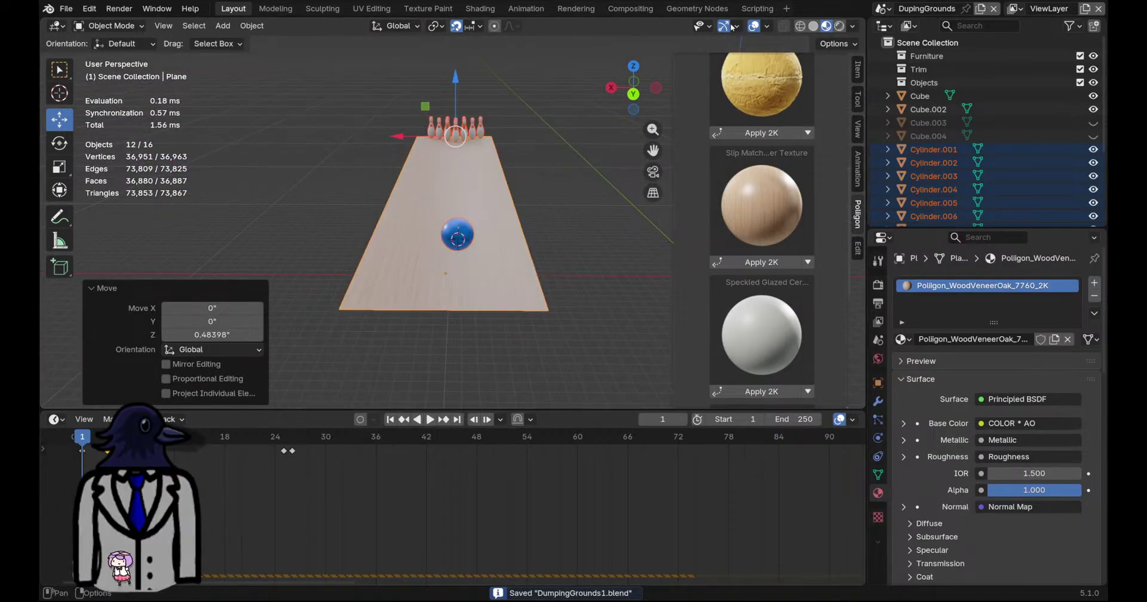
# Hide the viewport gizmos and overlays, deselect everything, and close the sidebar for a clean view of the lane
pyautogui.click(724, 26)
pyautogui.click(753, 26)
pyautogui.moveTo(514, 233); pyautogui.dragTo(553, 224, button='middle')
pyautogui.click(565, 233)
pyautogui.scroll(3, 491, 247)
pyautogui.press('Tab')
pyautogui.press('Tab')
pyautogui.press('n')
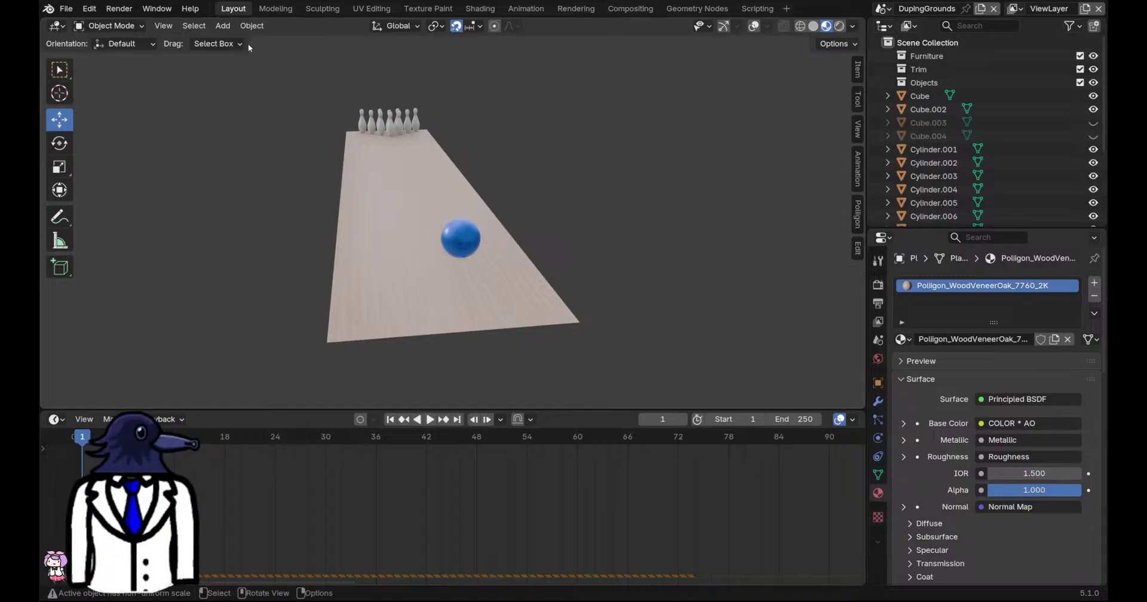
# Switch the lane plane to Edit Mode and show the viewport overlays again
pyautogui.click(107, 26)
pyautogui.click(96, 51)
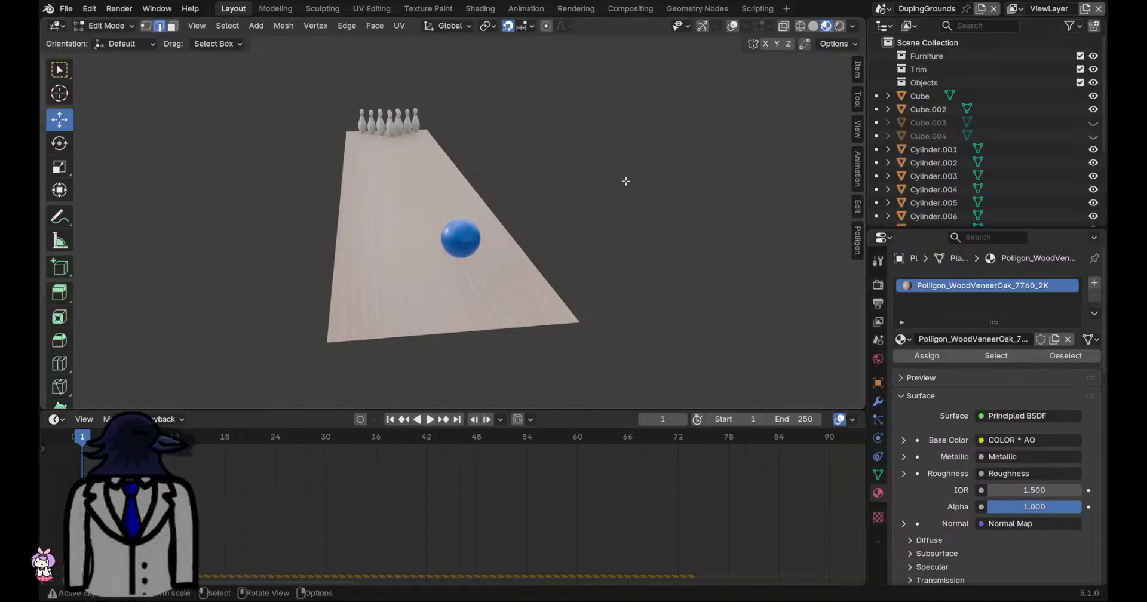
pyautogui.click(732, 25)
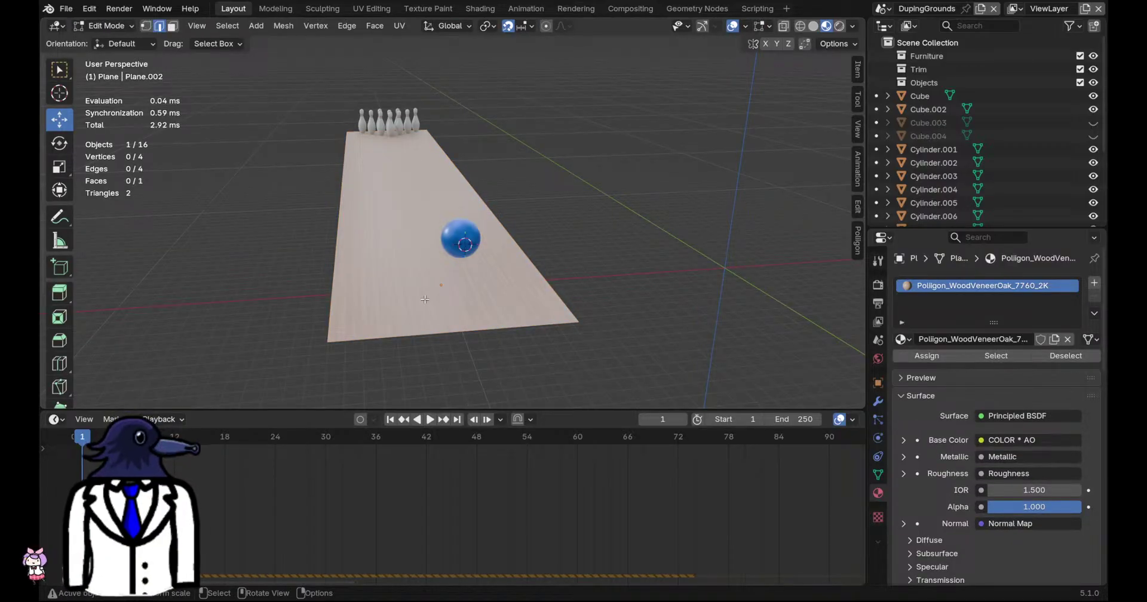
pyautogui.moveTo(424, 299); pyautogui.dragTo(442, 329, button='middle')
pyautogui.hotkey('ctrl', 'r')
pyautogui.press('Escape')
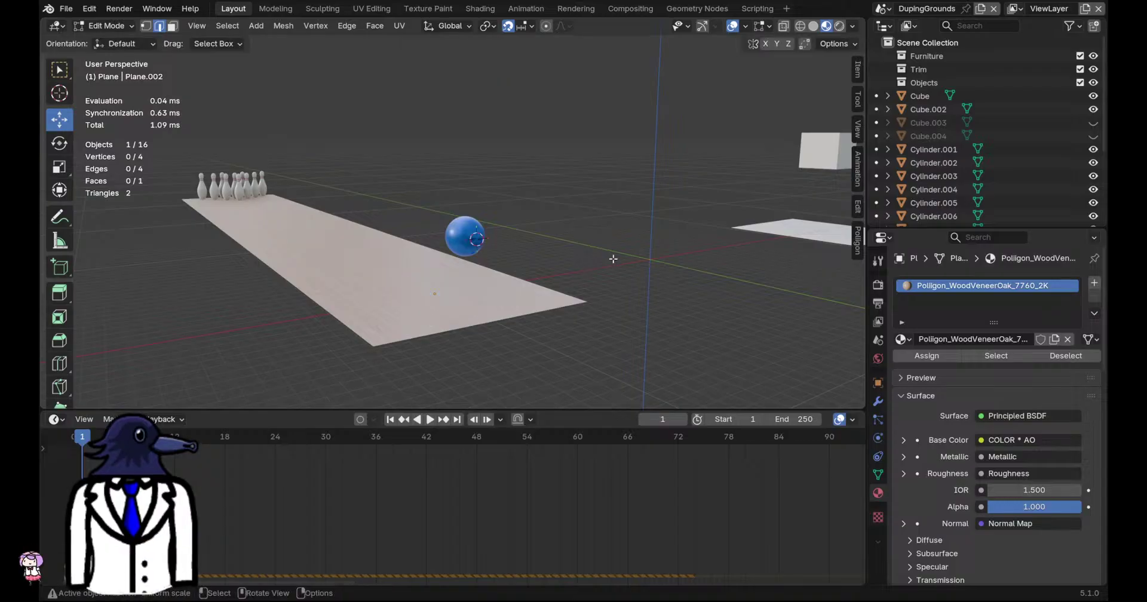
pyautogui.moveTo(604, 256); pyautogui.dragTo(570, 289, button='middle')
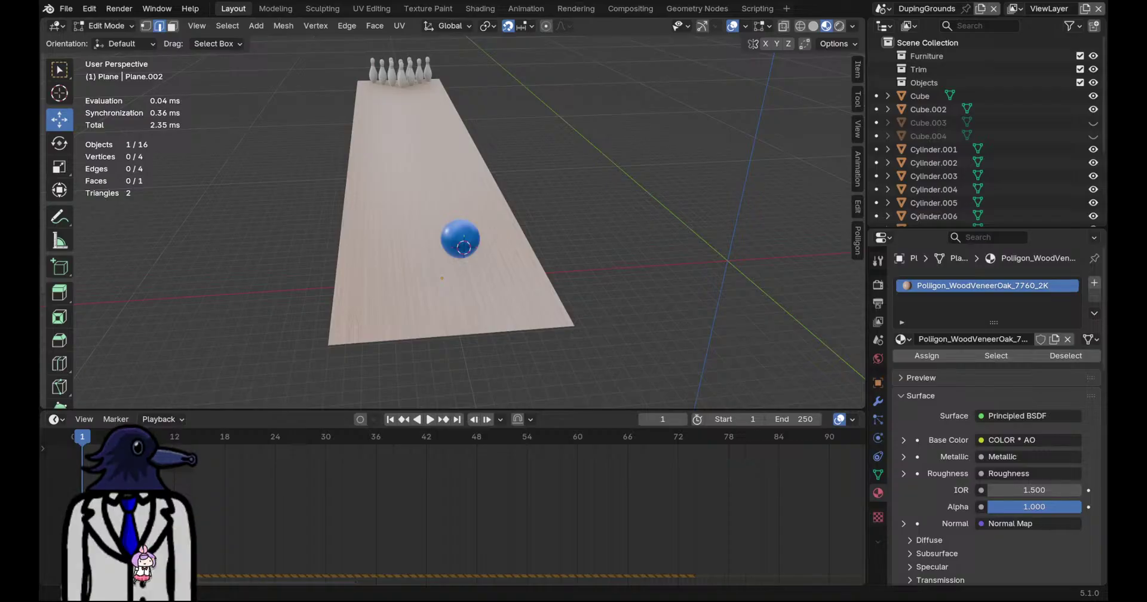
# Add a loop cut across the lane's width and set its number of cuts to 1
pyautogui.moveTo(397, 309); pyautogui.dragTo(514, 263, button='middle')
pyautogui.scroll(4, 571, 321)
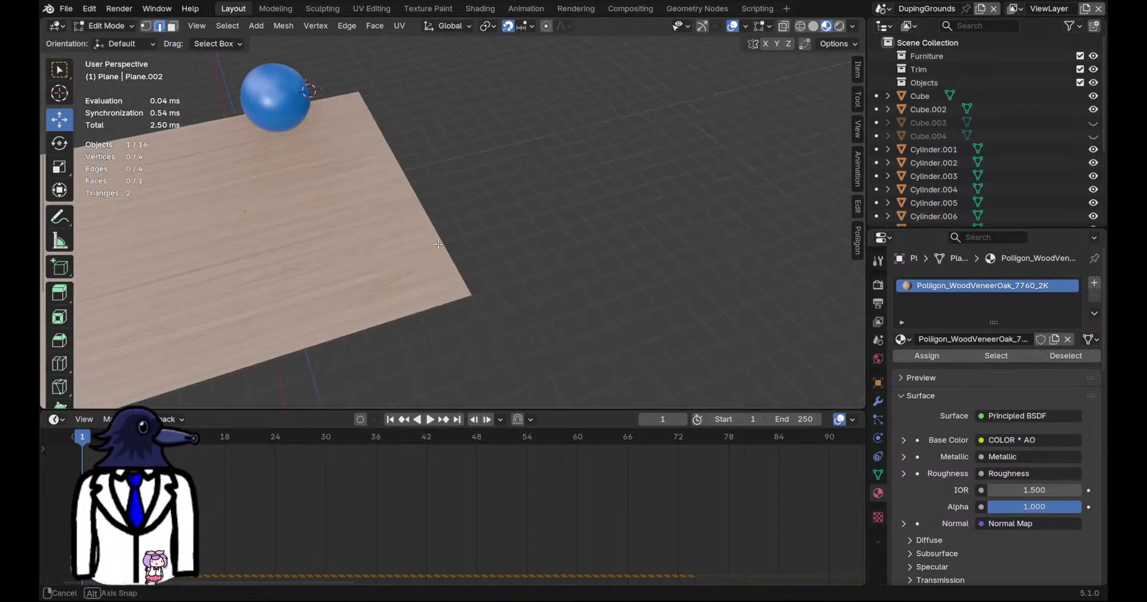
pyautogui.moveTo(441, 246); pyautogui.dragTo(470, 169, button='middle')
pyautogui.hotkey('ctrl', 'r')
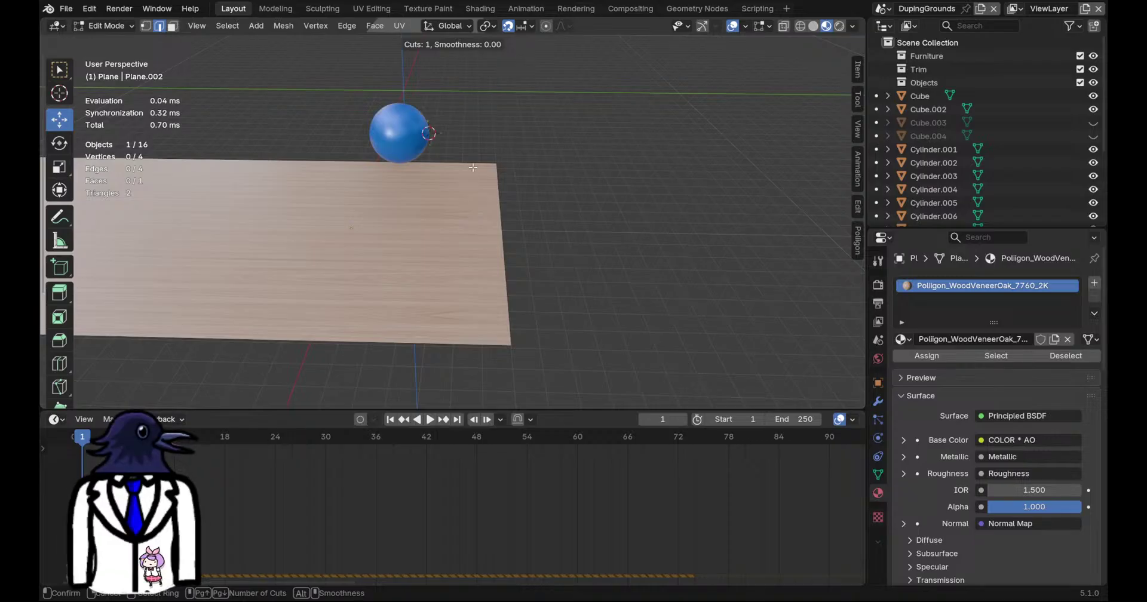
pyautogui.scroll(4, 455, 350)
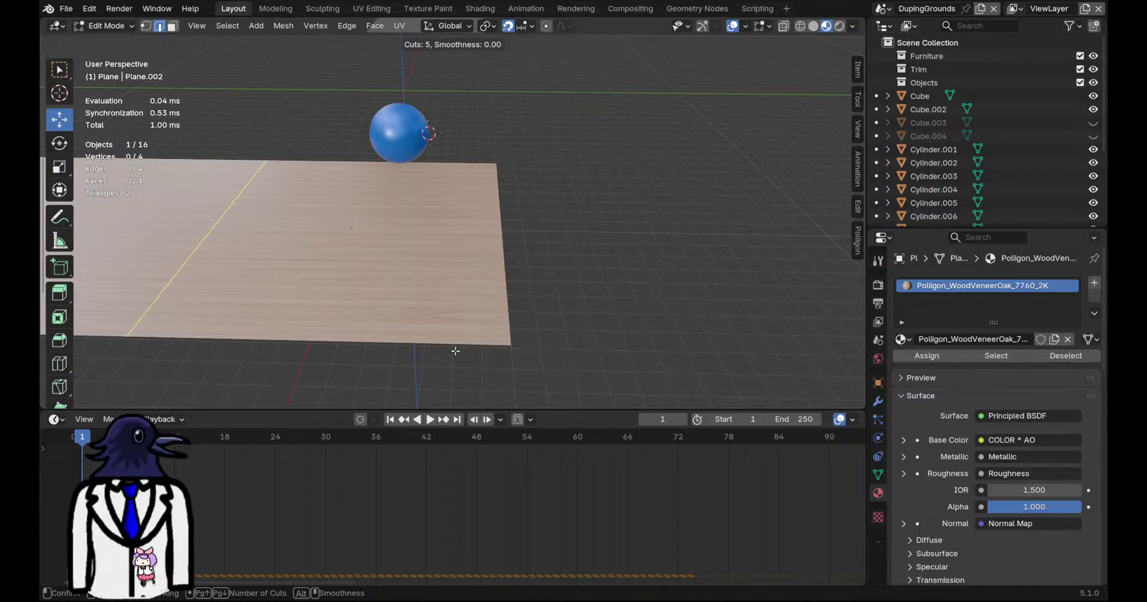
pyautogui.click(439, 337)
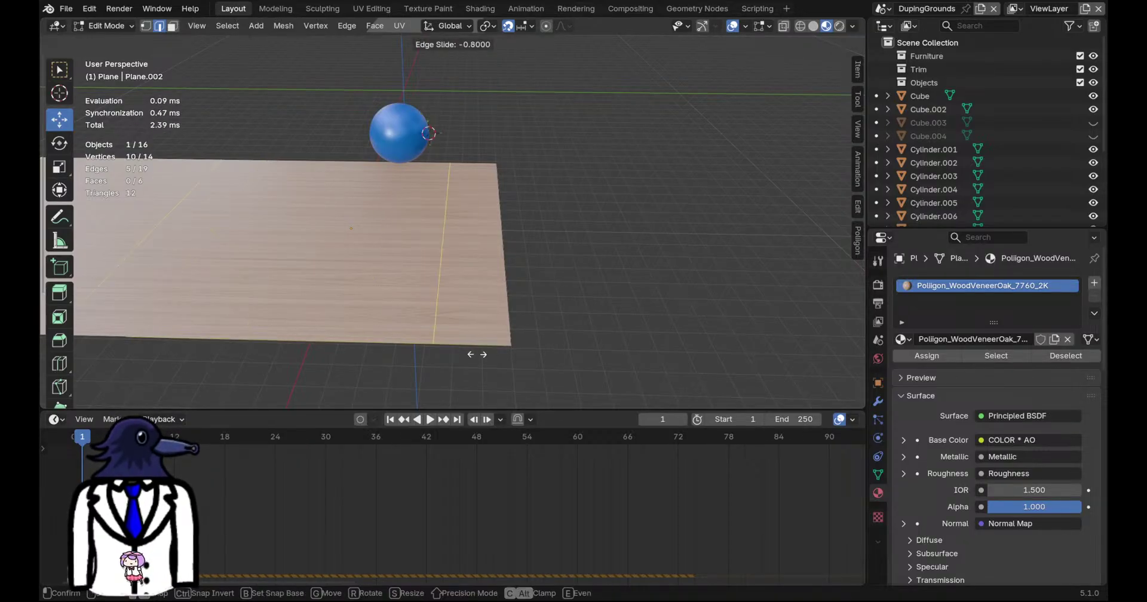
pyautogui.rightClick(510, 356)
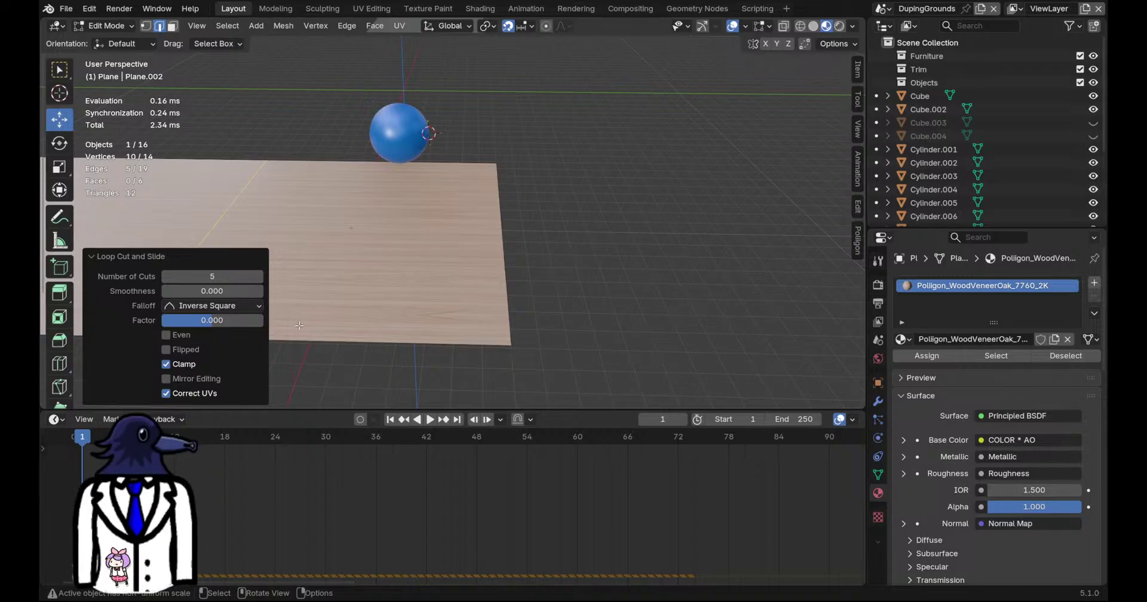
pyautogui.moveTo(316, 326); pyautogui.dragTo(333, 315, button='middle')
pyautogui.click(231, 276)
pyautogui.write('1')
pyautogui.press('Return')
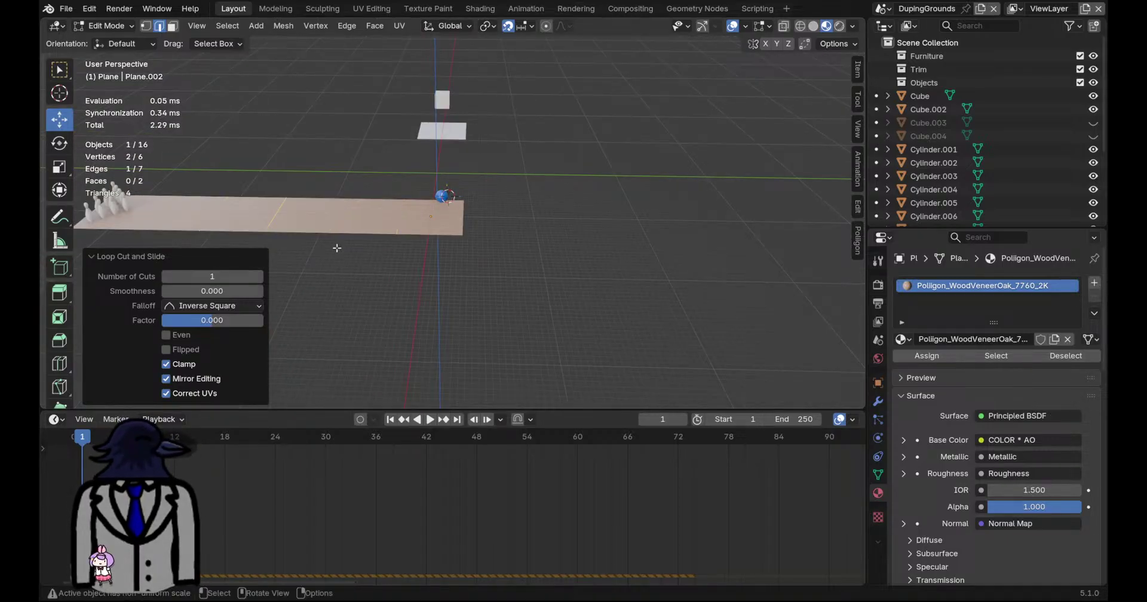
# Slide the new edge loop to about -0.99, close to the lane's ball end, and save the file
pyautogui.moveTo(330, 249); pyautogui.dragTo(382, 244, button='middle')
pyautogui.press('g')
pyautogui.press('g')
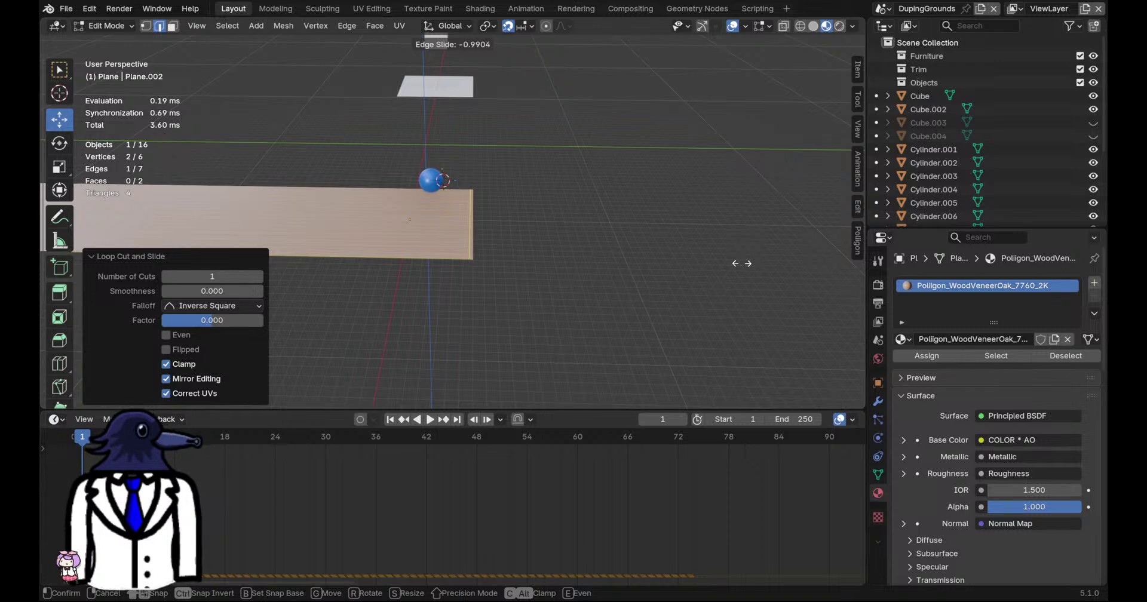
pyautogui.click(740, 264)
pyautogui.hotkey('ctrl', 's')
# Select the narrow strip face at the lane's ball end and give it a new material in a second slot
pyautogui.scroll(6, 464, 274)
pyautogui.press('3')
pyautogui.press('Tab')
pyautogui.press('Tab')
pyautogui.click(503, 270)
pyautogui.click(1094, 283)
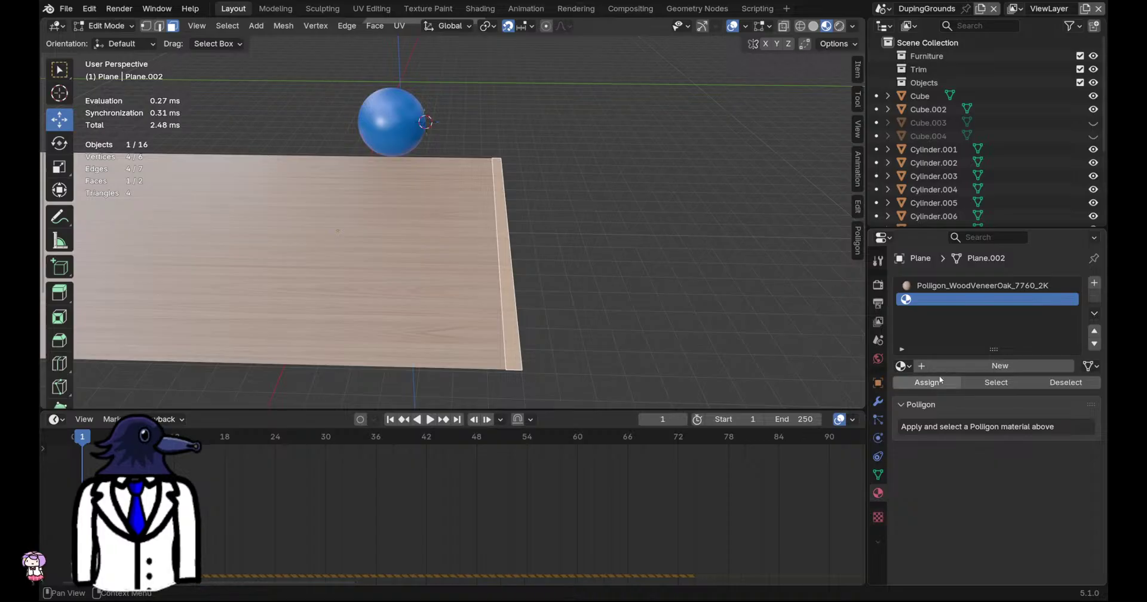
pyautogui.click(934, 368)
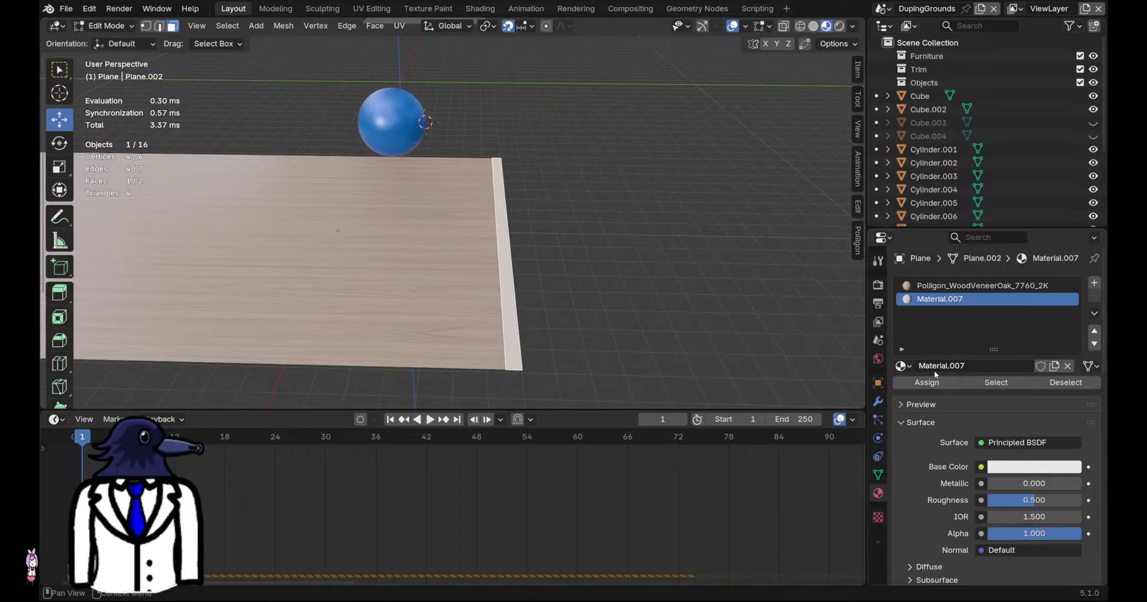
# Set the strip material's base color to dark brown and save the file
pyautogui.click(998, 466)
pyautogui.moveTo(983, 323); pyautogui.dragTo(976, 331)
pyautogui.moveTo(1068, 295); pyautogui.dragTo(1071, 301)
pyautogui.scroll(-2, 599, 307)
pyautogui.hotkey('ctrl', 's')
# Return the lane to Object Mode and deselect it
pyautogui.moveTo(599, 307); pyautogui.dragTo(658, 243, button='middle')
pyautogui.click(560, 281)
pyautogui.scroll(3, 510, 353)
pyautogui.press('Tab')
pyautogui.scroll(-2, 649, 293)
pyautogui.click(649, 293)
pyautogui.moveTo(649, 292); pyautogui.dragTo(575, 259, button='middle')
pyautogui.scroll(-4, 524, 277)
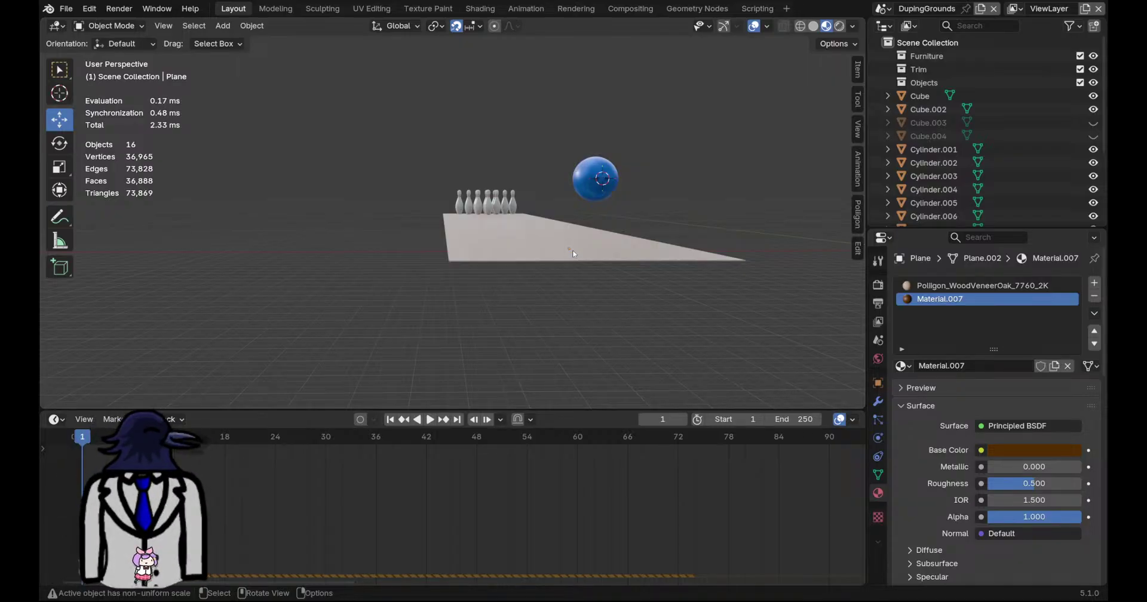
# Add a 12-inch cube mesh at the pin end of the lane
pyautogui.moveTo(573, 254); pyautogui.dragTo(618, 280, button='middle')
pyautogui.scroll(3, 618, 279)
pyautogui.moveTo(385, 273); pyautogui.dragTo(388, 192, button='middle')
pyautogui.scroll(4, 452, 192)
pyautogui.scroll(-5, 474, 174)
pyautogui.hotkey('shift', 'a')
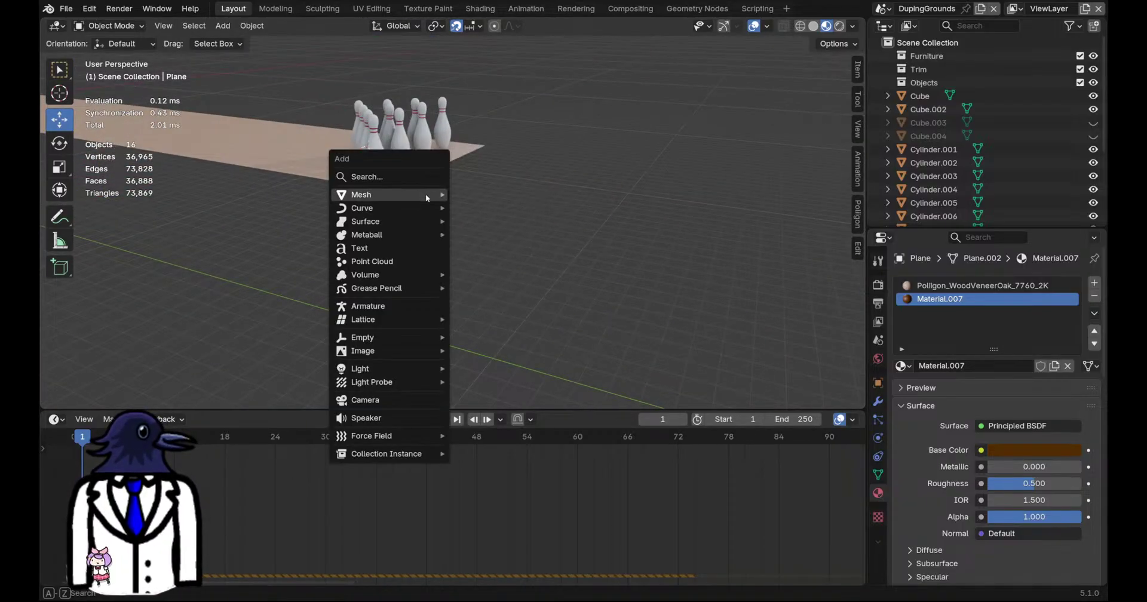
pyautogui.moveTo(432, 191)
pyautogui.click(493, 210)
pyautogui.scroll(3, 454, 207)
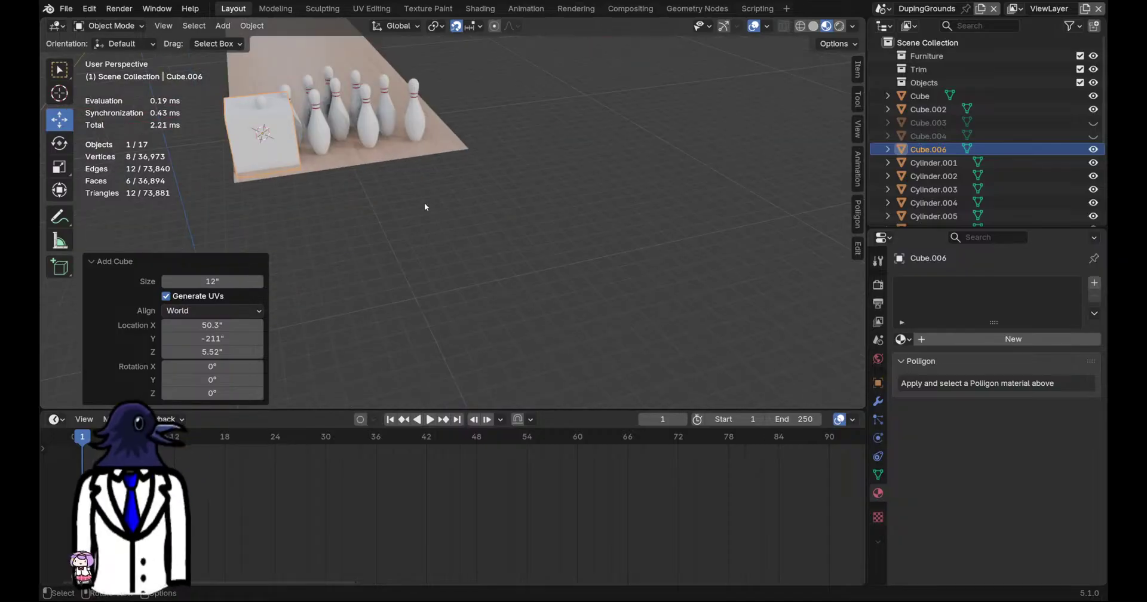
pyautogui.scroll(-2, 425, 207)
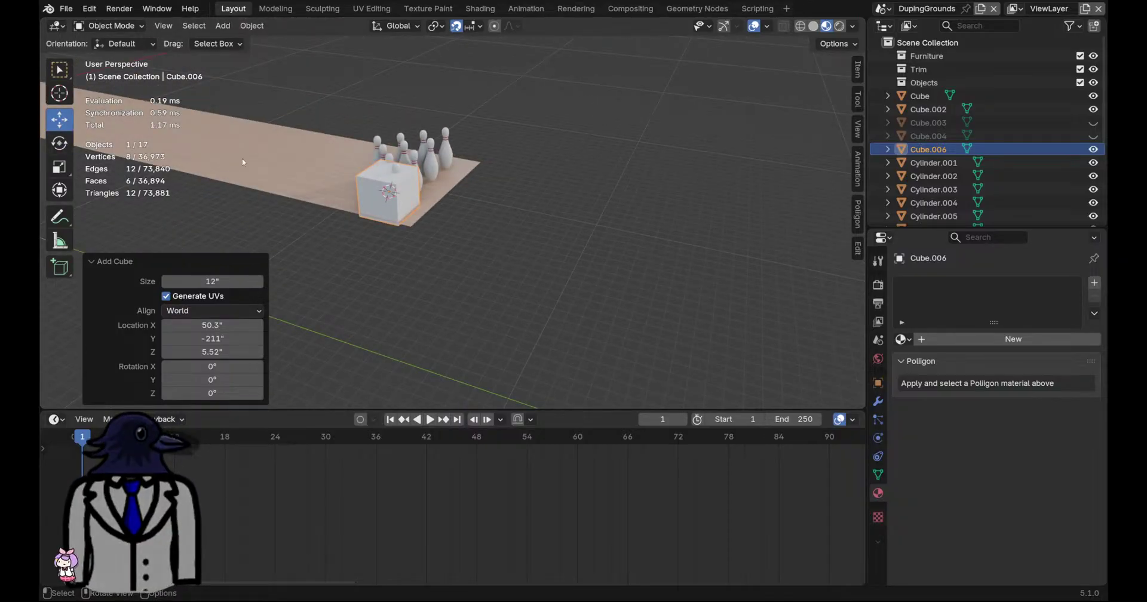
# Move the cube 6 inches in X, -17 inches in Y and -1 inch in Z to sit behind the pins
pyautogui.scroll(1, 418, 197)
pyautogui.press('g')
pyautogui.click(511, 194)
pyautogui.moveTo(514, 196); pyautogui.dragTo(551, 275, button='middle')
pyautogui.scroll(4, 437, 216)
pyautogui.scroll(-5, 551, 271)
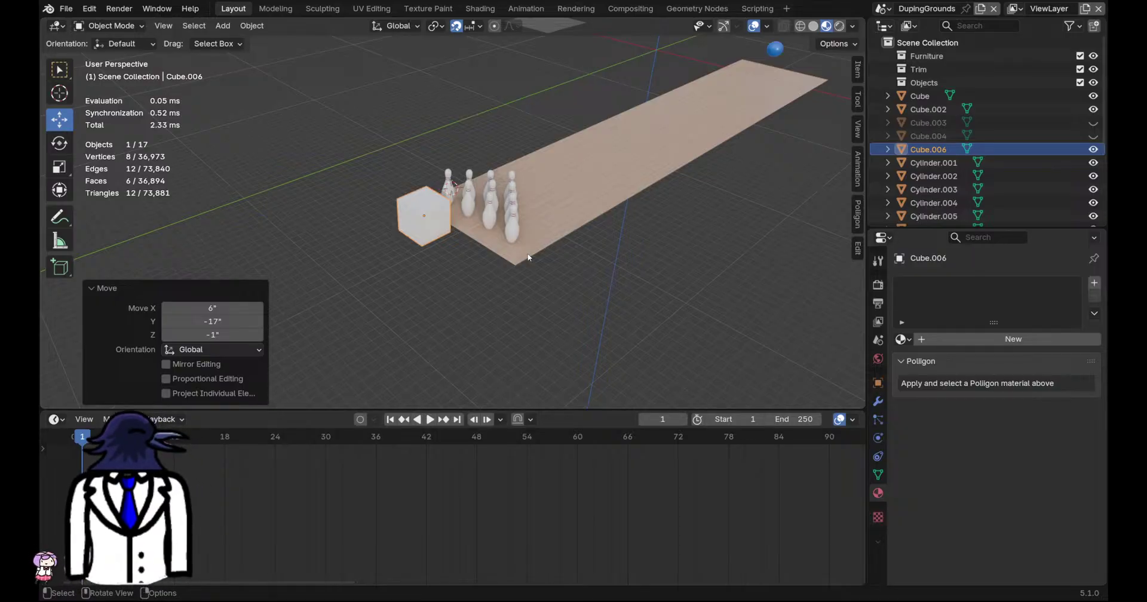
# In Edit Mode, widen the cube along X behind the pins with a 30-inch move and a freehand adjustment, saving the file
pyautogui.moveTo(324, 218); pyautogui.dragTo(517, 249, button='middle')
pyautogui.press('Tab')
pyautogui.write('gx30')
pyautogui.press('Return')
pyautogui.hotkey('ctrl', 's')
pyautogui.moveTo(427, 238)
pyautogui.mouseDown(button='middle')
pyautogui.moveTo(481, 226)
pyautogui.moveTo(427, 230)
pyautogui.mouseUp(button='middle')
pyautogui.click(466, 219)
pyautogui.press('g')
pyautogui.press('x')
pyautogui.click(478, 245)
pyautogui.moveTo(493, 247)
pyautogui.mouseDown(button='middle')
pyautogui.moveTo(449, 242)
pyautogui.moveTo(463, 190)
pyautogui.moveTo(484, 248)
pyautogui.mouseUp(button='middle')
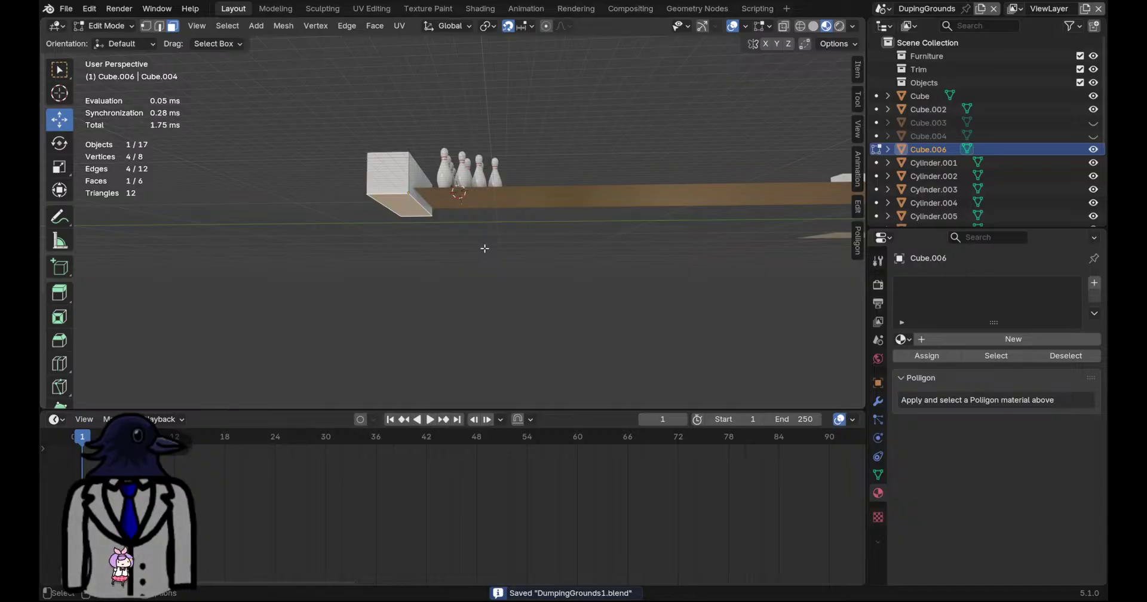
# Lower the block's bottom face along Z to below the lane and add a horizontal loop cut around the block
pyautogui.press('g')
pyautogui.press('z')
pyautogui.click(478, 279)
pyautogui.hotkey('ctrl', 'r')
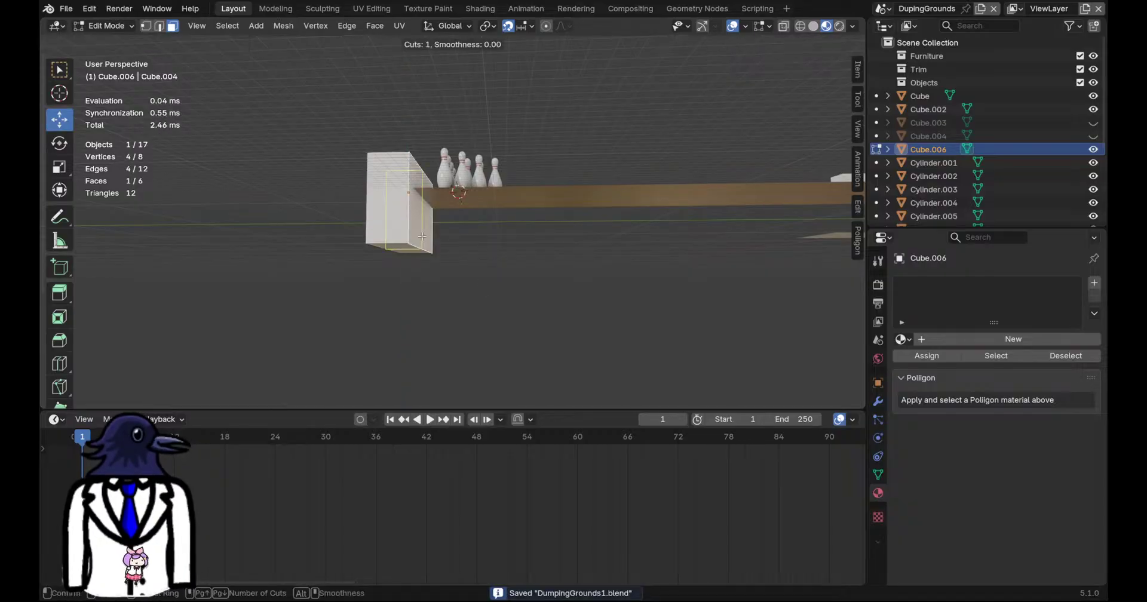
pyautogui.click(407, 223)
pyautogui.click(407, 225)
# Extrude the block's lower front face forward beneath the lane and save the file
pyautogui.moveTo(407, 226); pyautogui.dragTo(483, 245, button='middle')
pyautogui.press('3')
pyautogui.click(422, 233)
pyautogui.press('e')
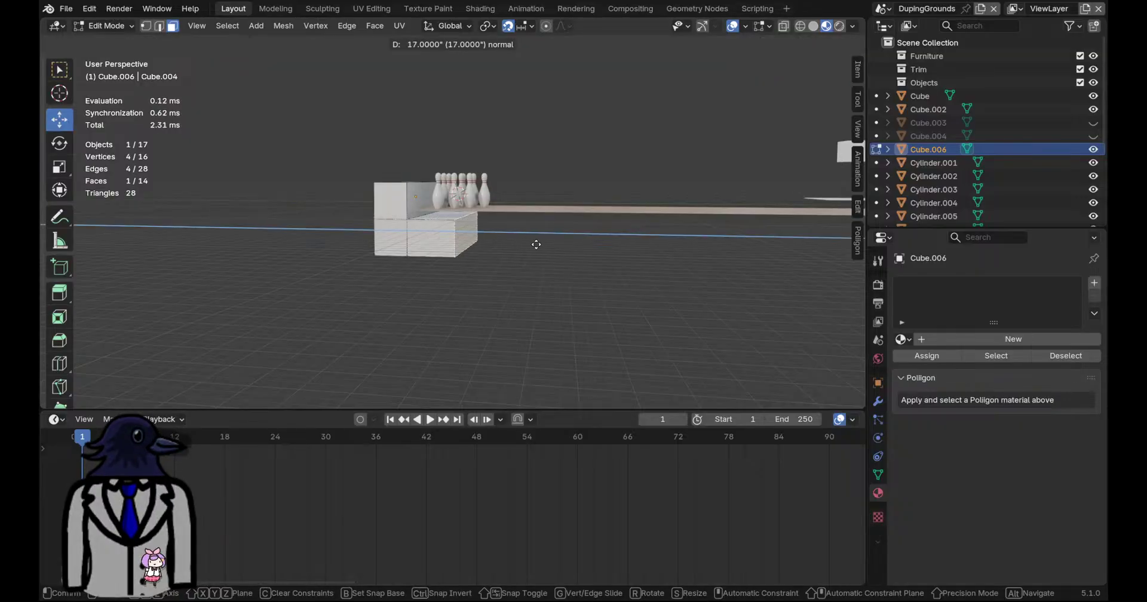
pyautogui.click(562, 246)
pyautogui.hotkey('ctrl', 's')
# Extrude the block's side faces outward along their normals on both sides of the lane and save the file
pyautogui.click(407, 243)
pyautogui.press('a')
pyautogui.moveTo(406, 244); pyautogui.dragTo(581, 267, button='middle')
pyautogui.press('e')
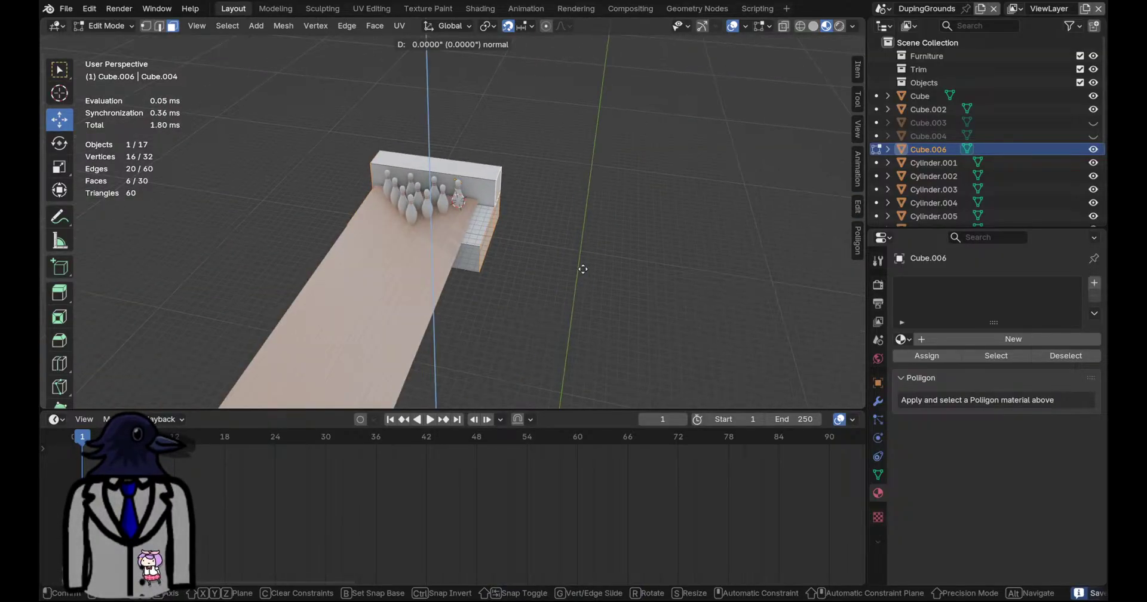
pyautogui.rightClick(596, 262)
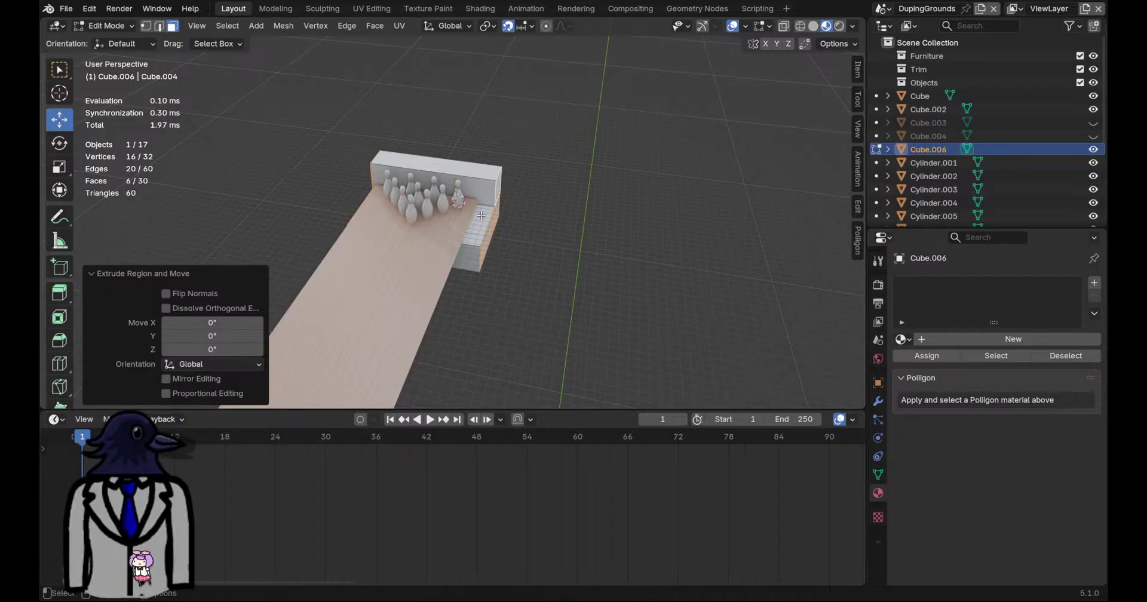
pyautogui.hotkey('ctrl', 'z')
pyautogui.hotkey('alt', 'e')
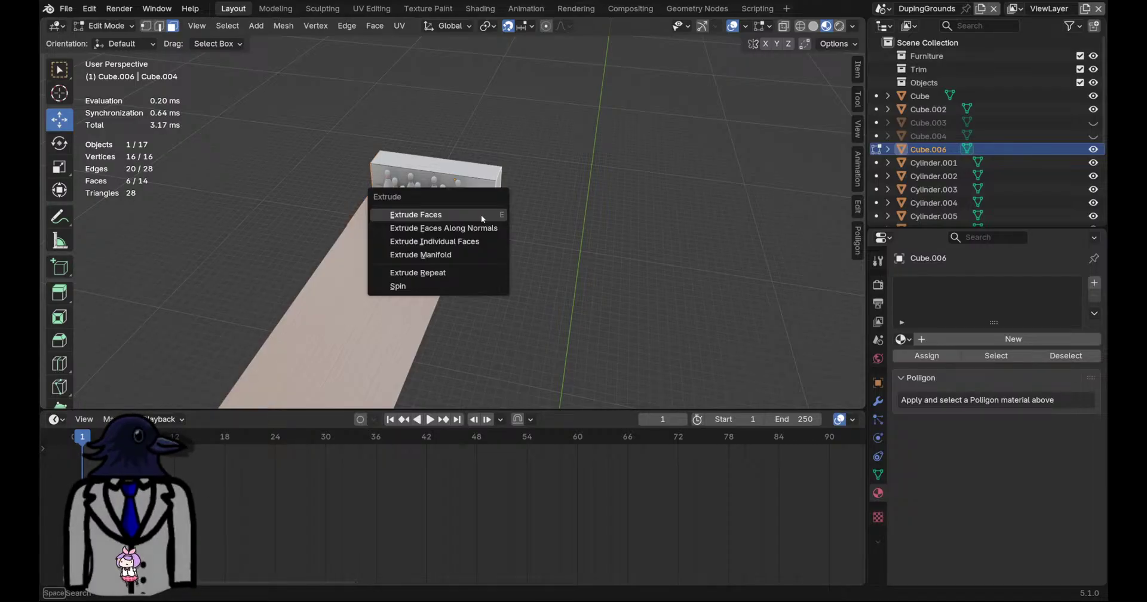
pyautogui.click(481, 226)
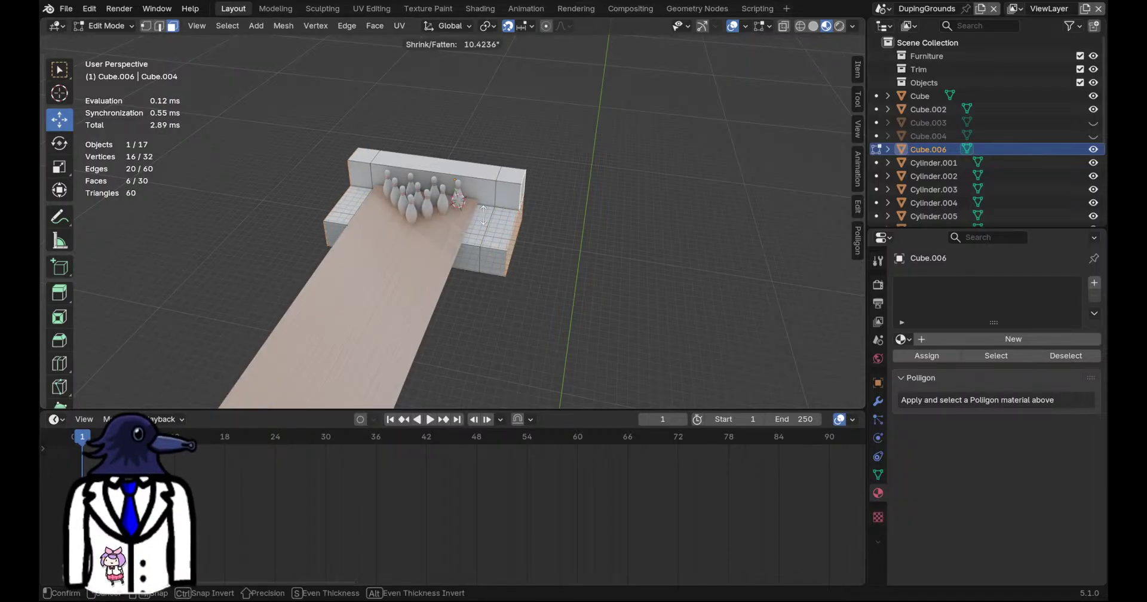
pyautogui.click(502, 223)
pyautogui.hotkey('ctrl', 's')
# Select the block's floor faces under and beside the lane and lower them slightly along Z
pyautogui.moveTo(463, 287); pyautogui.dragTo(418, 262, button='middle')
pyautogui.click(337, 231)
pyautogui.keyDown('shift'); pyautogui.click(515, 228); pyautogui.keyUp('shift')
pyautogui.keyDown('shift'); pyautogui.click(459, 230); pyautogui.keyUp('shift')
pyautogui.click(461, 236)
pyautogui.click(417, 231)
pyautogui.keyDown('shift'); pyautogui.click(353, 229); pyautogui.keyUp('shift')
pyautogui.keyDown('shift'); pyautogui.click(464, 240); pyautogui.keyUp('shift')
pyautogui.press('g')
pyautogui.moveTo(472, 240); pyautogui.dragTo(545, 259, button='middle')
pyautogui.press('x')
pyautogui.press('z')
pyautogui.click(430, 248)
# Extrude the outer floor faces on both sides upward about 12 inches to form side walls, and save the file
pyautogui.click(534, 207)
pyautogui.keyDown('shift'); pyautogui.click(533, 208); pyautogui.keyUp('shift')
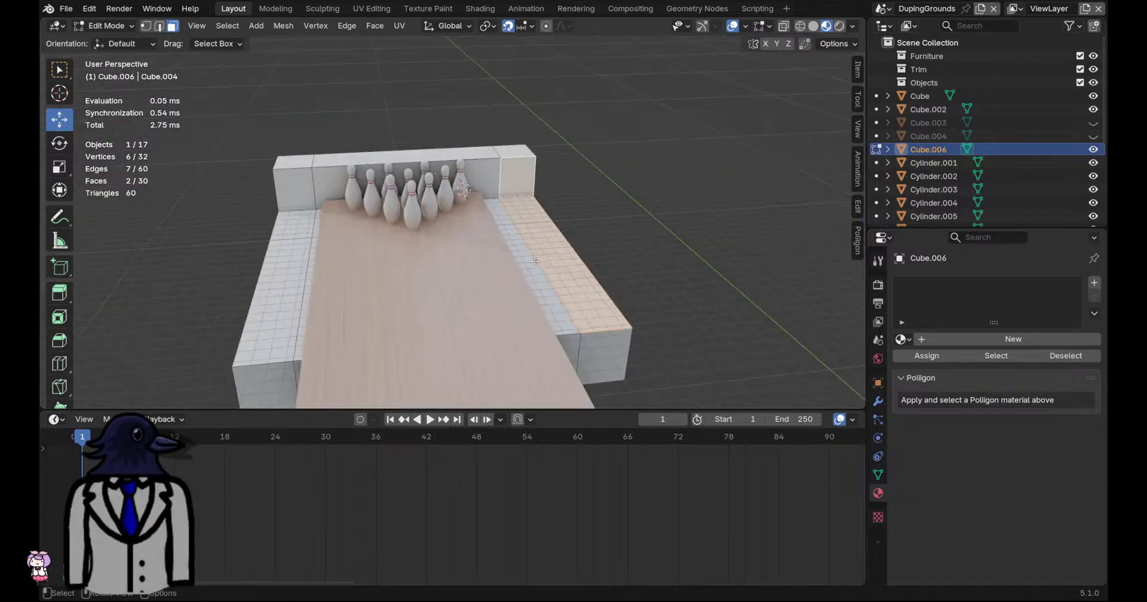
pyautogui.keyDown('shift'); pyautogui.click(304, 199); pyautogui.keyUp('shift')
pyautogui.keyDown('shift'); pyautogui.click(281, 269); pyautogui.keyUp('shift')
pyautogui.moveTo(281, 268); pyautogui.dragTo(440, 254, button='middle')
pyautogui.click(490, 240)
pyautogui.moveTo(481, 322); pyautogui.dragTo(575, 219, button='middle')
pyautogui.keyDown('shift'); pyautogui.click(575, 218); pyautogui.keyUp('shift')
pyautogui.press('e')
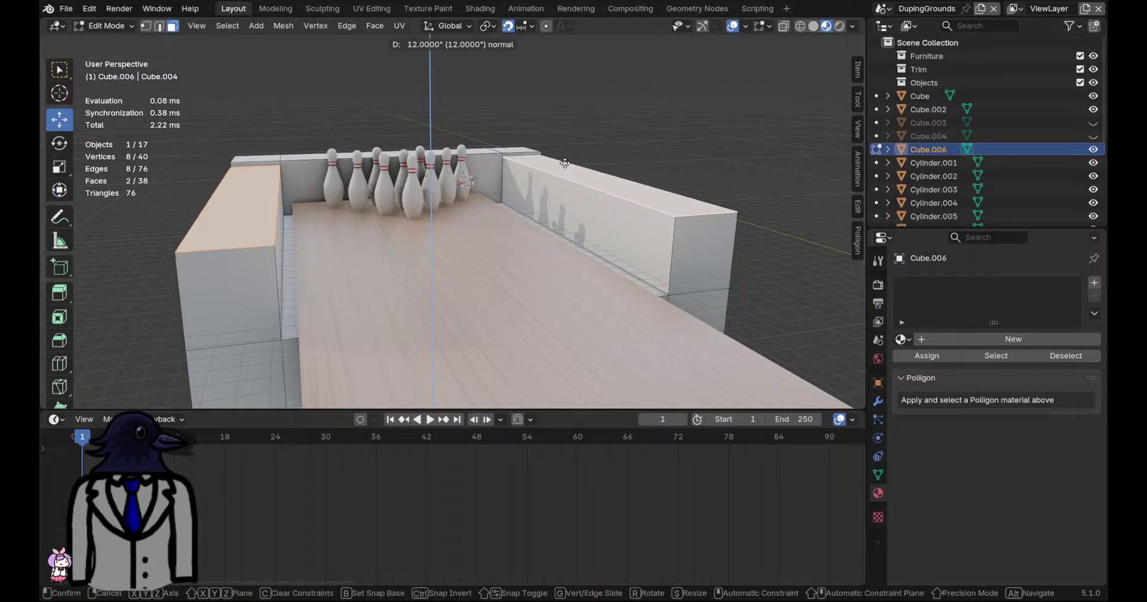
pyautogui.click(564, 158)
pyautogui.hotkey('ctrl', 's')
# Raise the top face of the block's back wall 32 inches along Z and save the file
pyautogui.moveTo(564, 159); pyautogui.dragTo(633, 179, button='middle')
pyautogui.click(383, 162)
pyautogui.scroll(-2, 390, 172)
pyautogui.press('g')
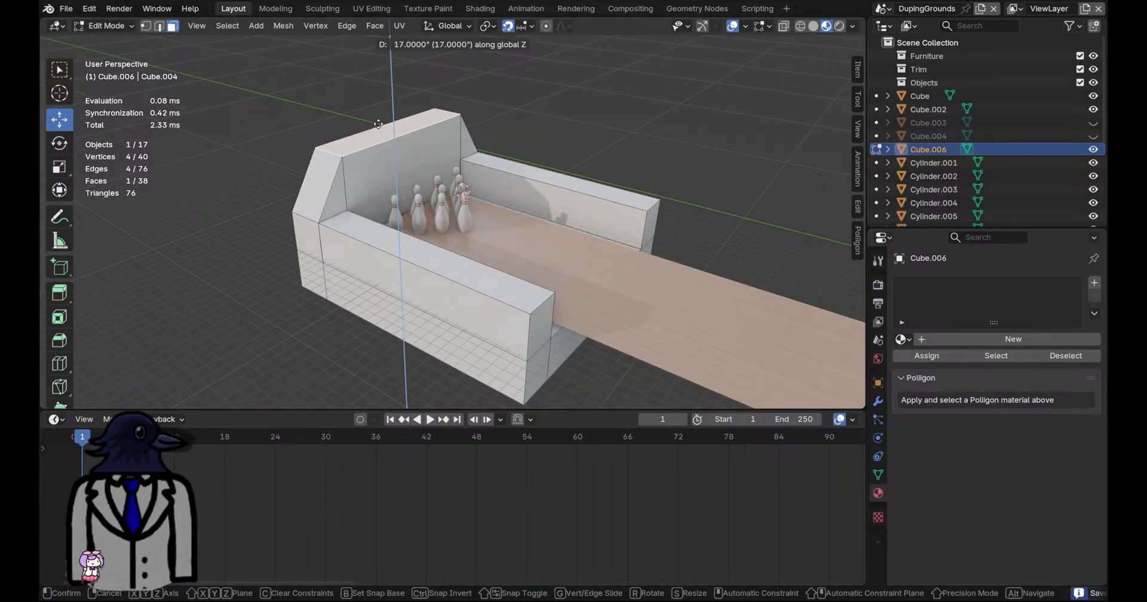
pyautogui.click(382, 79)
pyautogui.scroll(-4, 394, 108)
pyautogui.moveTo(577, 230); pyautogui.dragTo(484, 233, button='middle')
pyautogui.scroll(8, 484, 233)
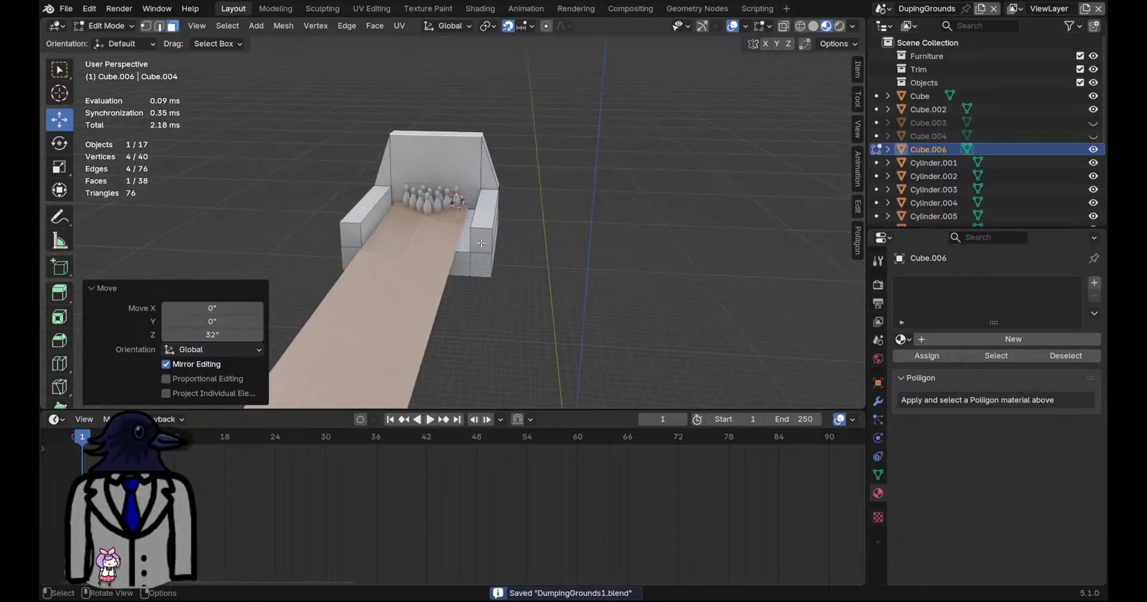
# Play the animation and examine how the ball and pins behave around the block
pyautogui.scroll(-6, 799, 173)
pyautogui.moveTo(586, 249); pyautogui.dragTo(454, 254, button='middle')
pyautogui.scroll(3, 449, 253)
pyautogui.scroll(-4, 459, 248)
pyautogui.scroll(4, 472, 197)
pyautogui.press('space')
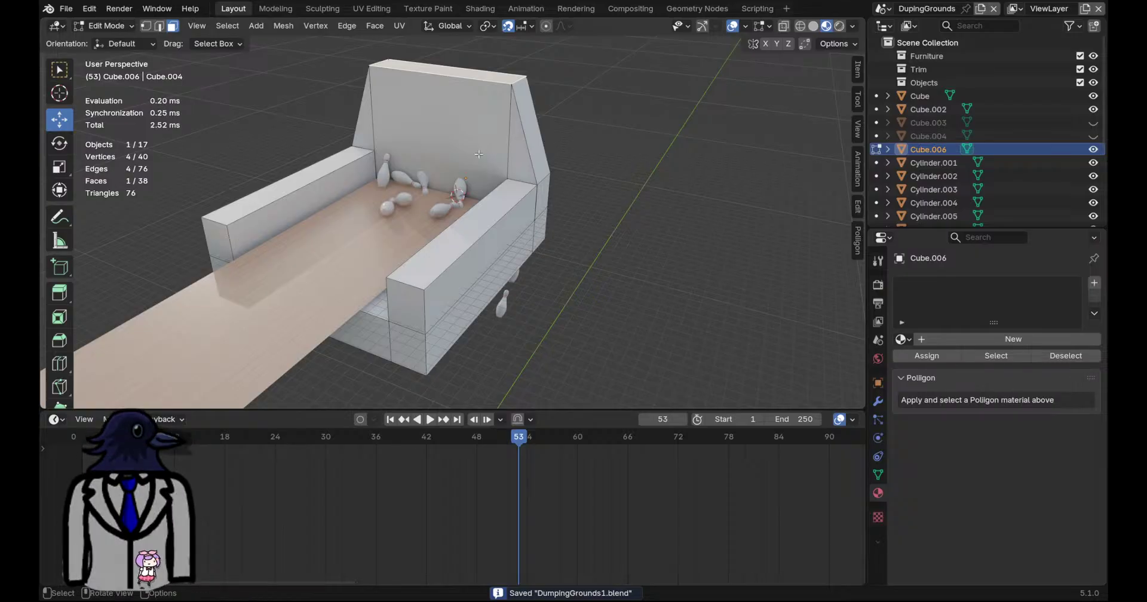
pyautogui.scroll(-6, 479, 154)
pyautogui.scroll(1, 456, 321)
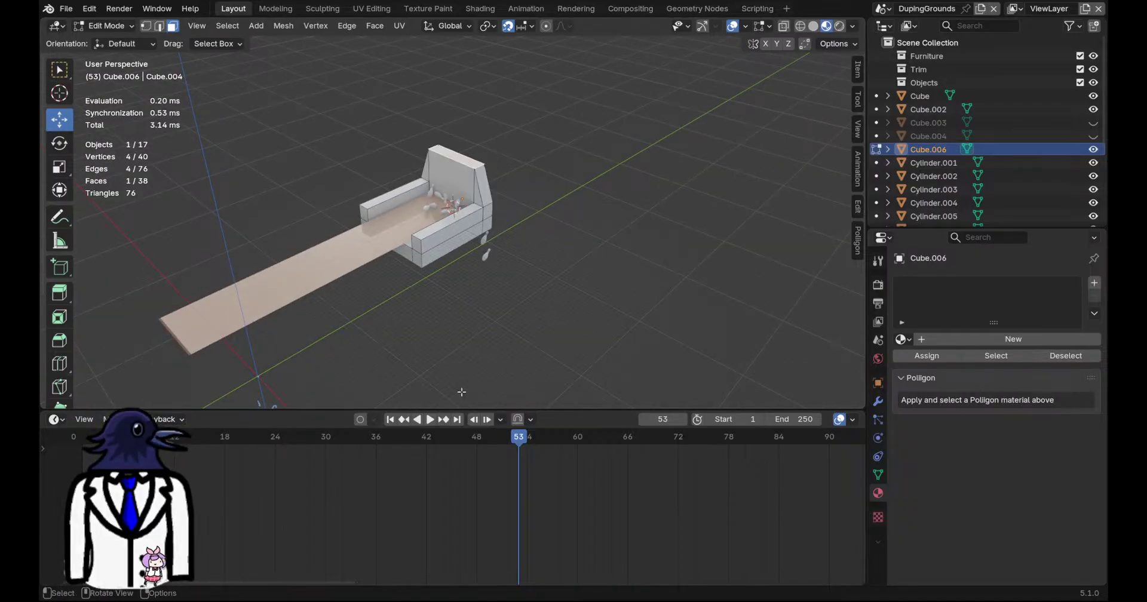
# Return to Object Mode, save the file and add a Passive rigid body to the pin-pit block
pyautogui.press('Tab')
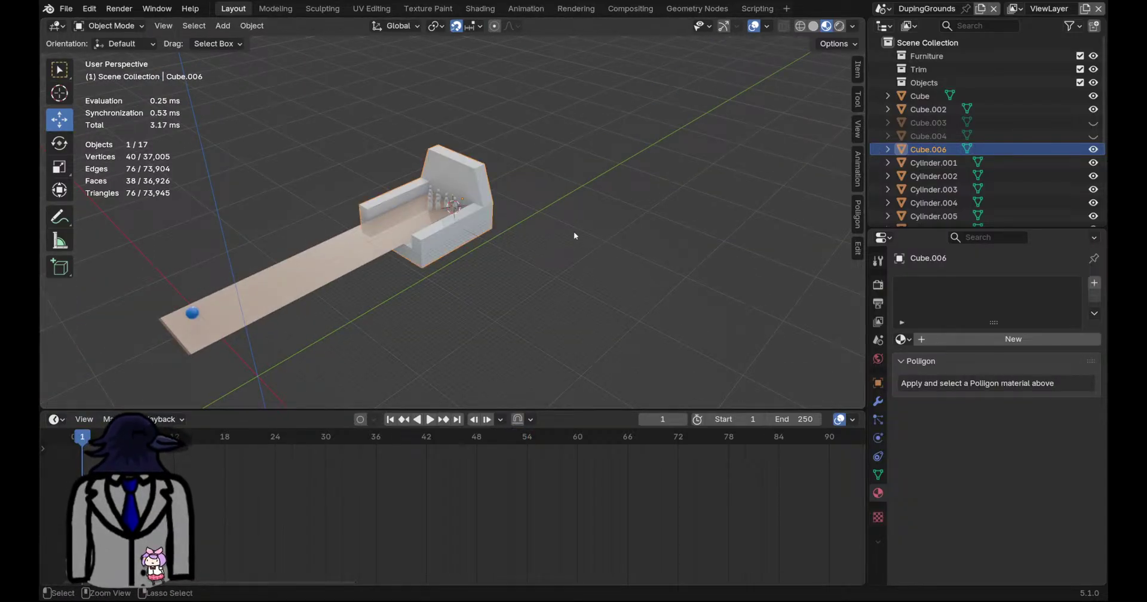
pyautogui.moveTo(574, 231); pyautogui.dragTo(501, 201, button='middle')
pyautogui.hotkey('ctrl', 's')
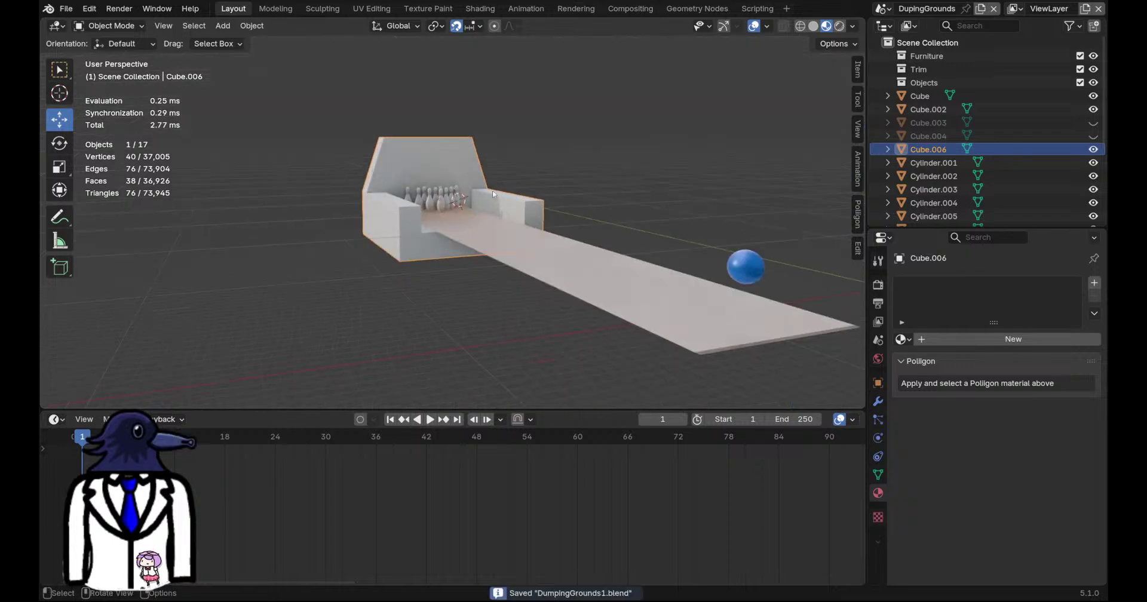
pyautogui.click(877, 400)
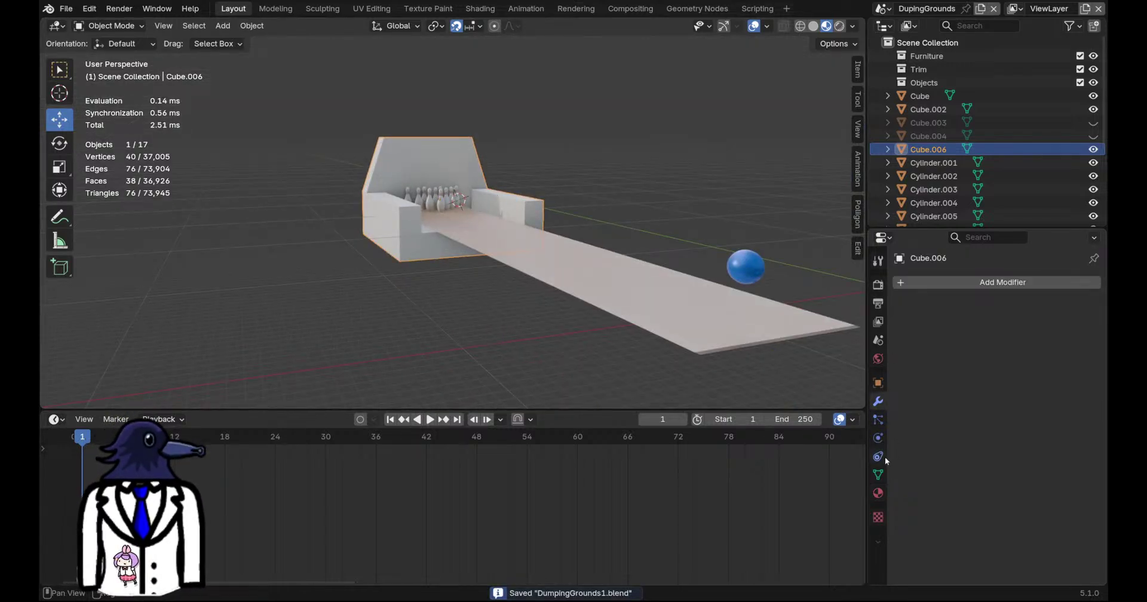
pyautogui.click(881, 438)
pyautogui.click(1014, 313)
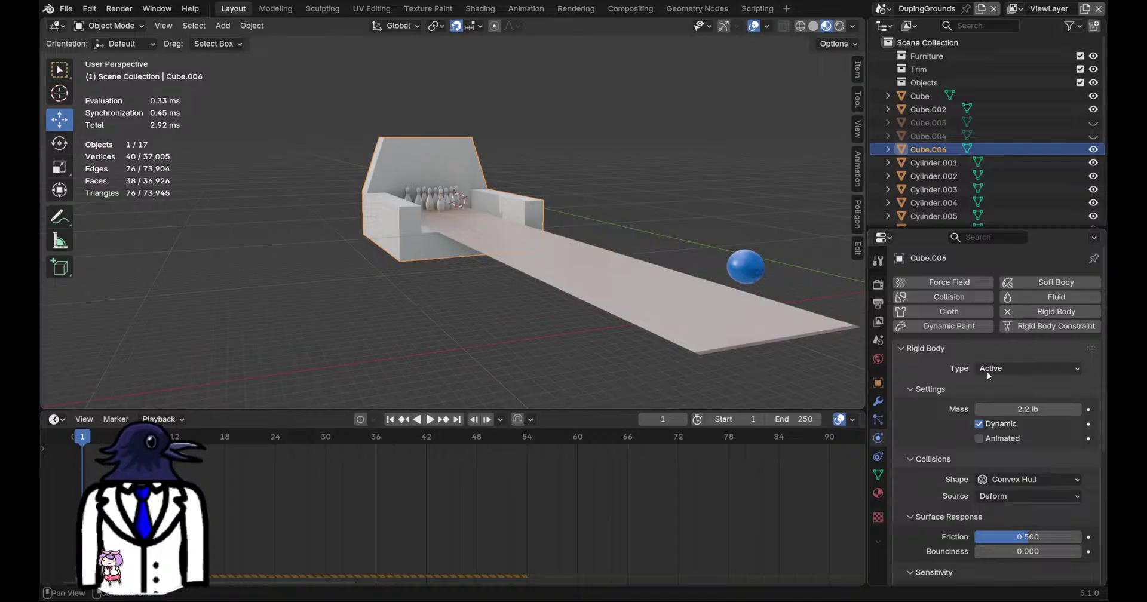
pyautogui.click(995, 397)
# Replay the simulation from the first frame and examine how the pins and ball collide with the block
pyautogui.moveTo(652, 267); pyautogui.dragTo(466, 270, button='middle')
pyautogui.scroll(4, 430, 264)
pyautogui.press('space')
pyautogui.press('space')
pyautogui.click(390, 420)
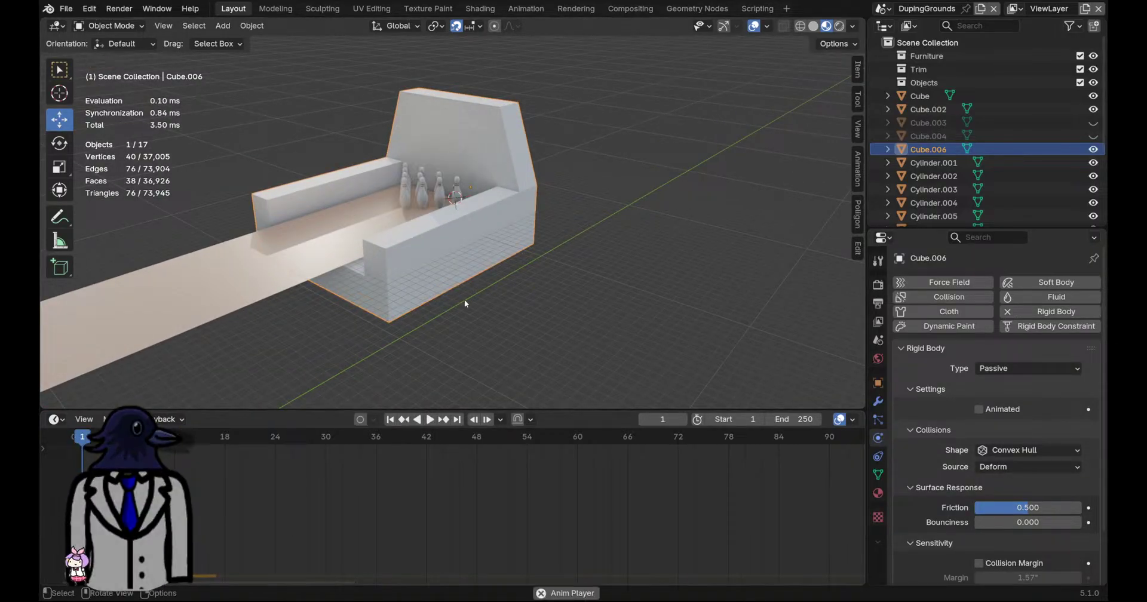
pyautogui.press('space')
pyautogui.moveTo(464, 300); pyautogui.dragTo(412, 325, button='middle')
pyautogui.scroll(-4, 413, 326)
pyautogui.press('space')
pyautogui.scroll(5, 417, 318)
pyautogui.hotkey('shift', 'Left')
pyautogui.moveTo(460, 295); pyautogui.dragTo(400, 261, button='middle')
pyautogui.scroll(-3, 432, 259)
pyautogui.scroll(3, 412, 286)
pyautogui.click(256, 205)
pyautogui.scroll(-3, 358, 251)
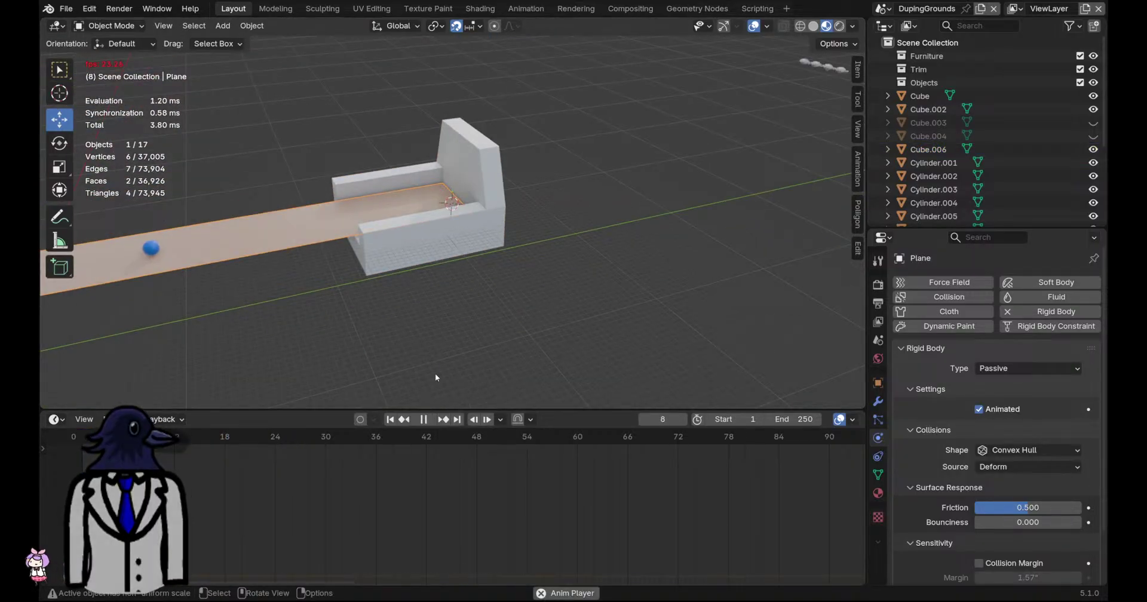
pyautogui.scroll(-3, 454, 353)
pyautogui.press('space')
pyautogui.hotkey('shift', 'Left')
# Set the pin-pit block's rigid body collision shape to Mesh and play the simulation
pyautogui.scroll(4, 475, 263)
pyautogui.click(470, 248)
pyautogui.moveTo(469, 249); pyautogui.dragTo(551, 248, button='middle')
pyautogui.scroll(4, 508, 248)
pyautogui.scroll(-5, 531, 254)
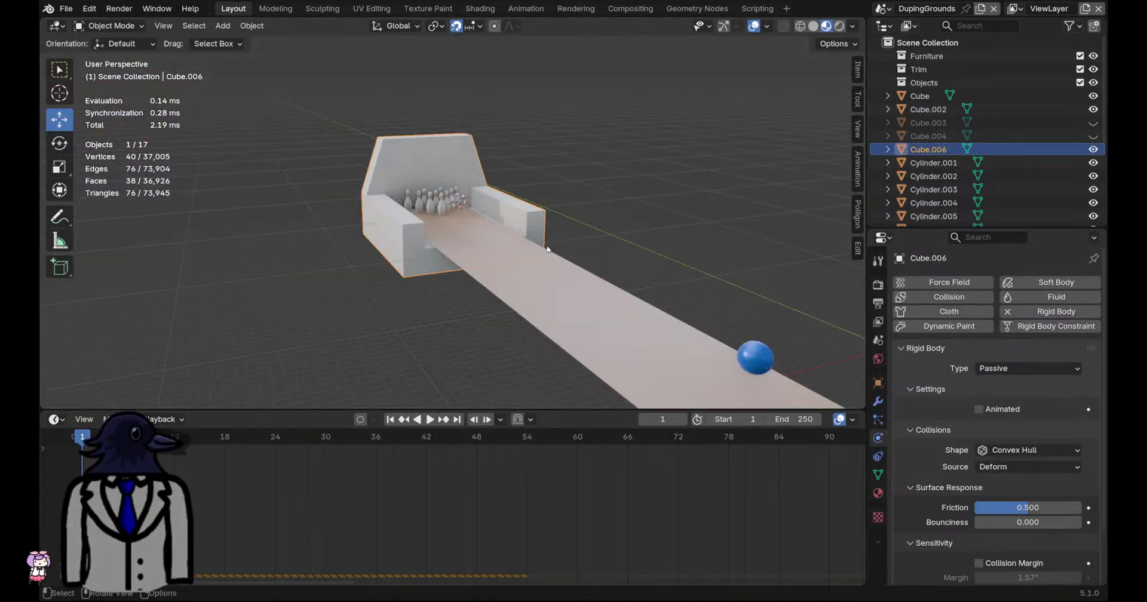
pyautogui.scroll(-2, 975, 362)
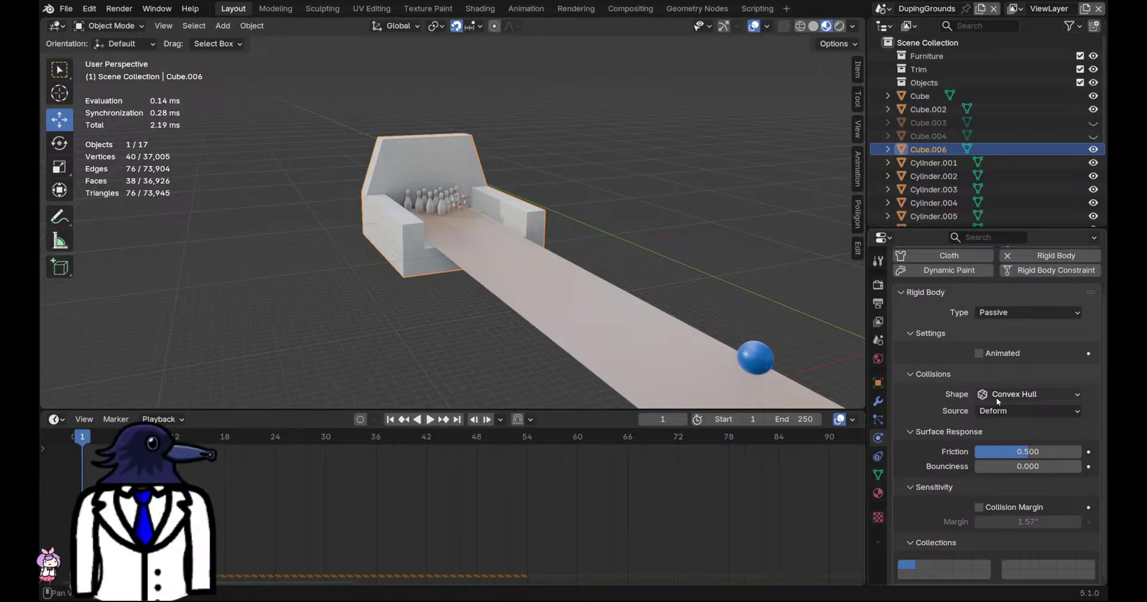
pyautogui.click(984, 397)
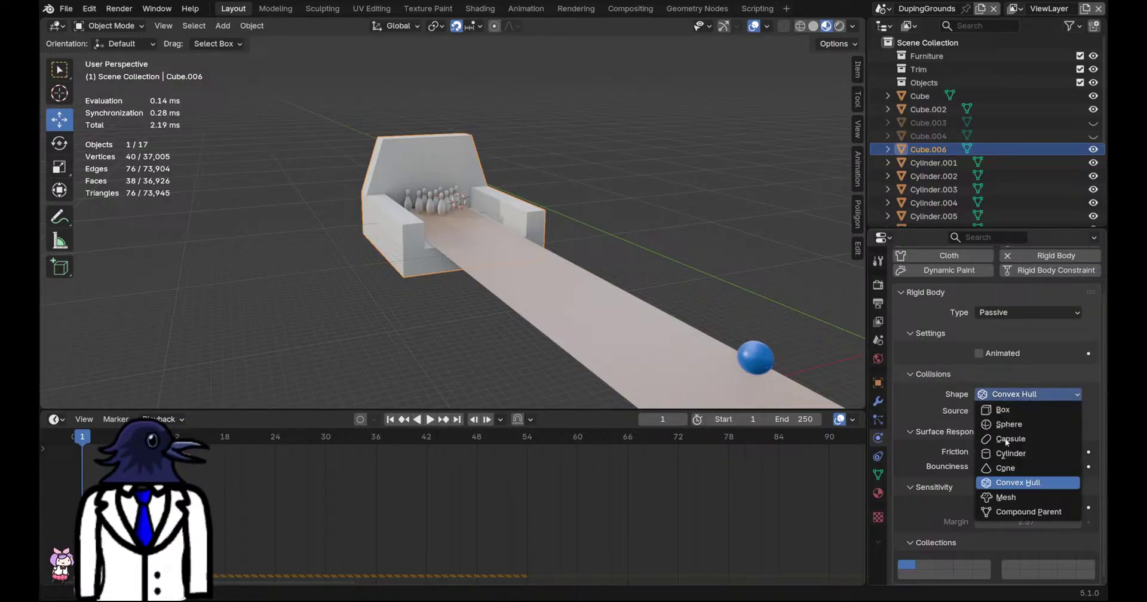
pyautogui.click(1016, 497)
pyautogui.moveTo(466, 286); pyautogui.dragTo(356, 387, button='middle')
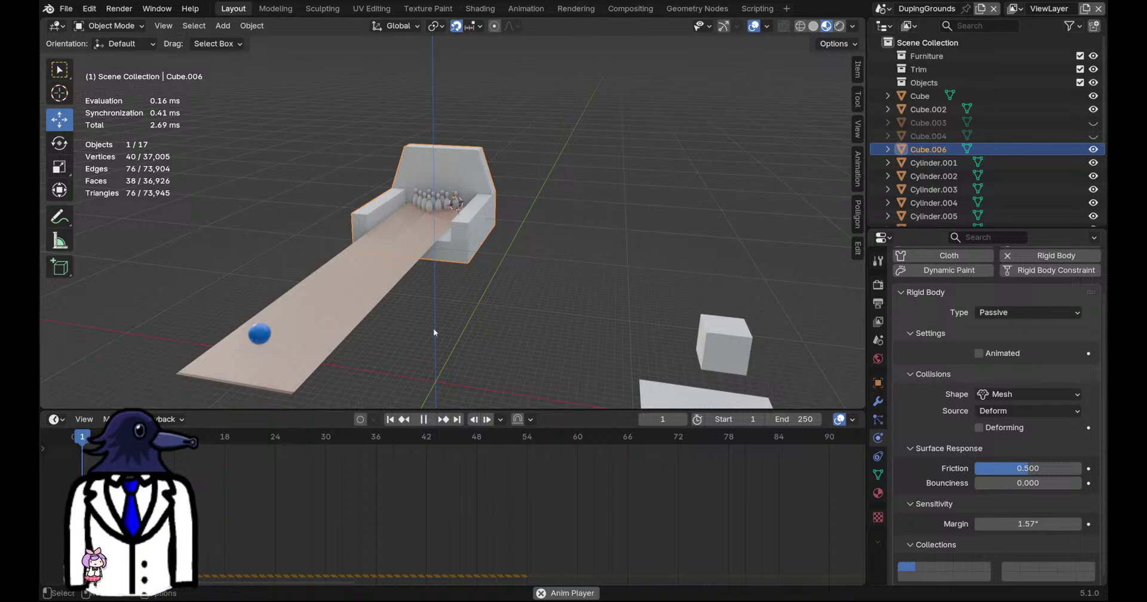
pyautogui.scroll(4, 474, 277)
pyautogui.moveTo(473, 276); pyautogui.dragTo(519, 295, button='middle')
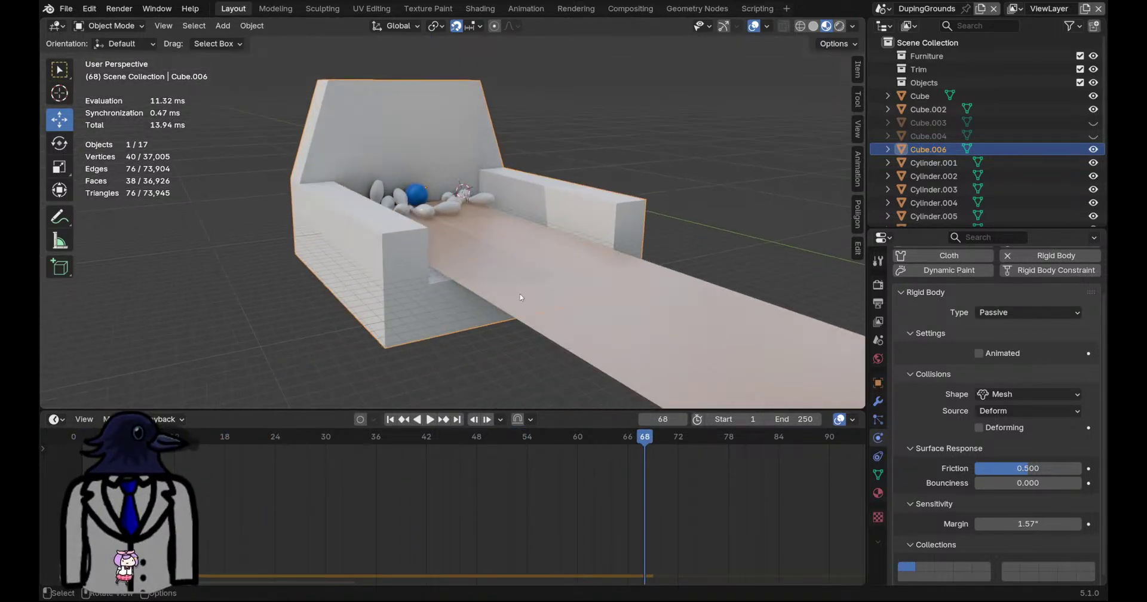
# Set the lane's rigid body collision shape to Mesh
pyautogui.click(519, 295)
pyautogui.moveTo(547, 341); pyautogui.dragTo(495, 269, button='middle')
pyautogui.click(1027, 394)
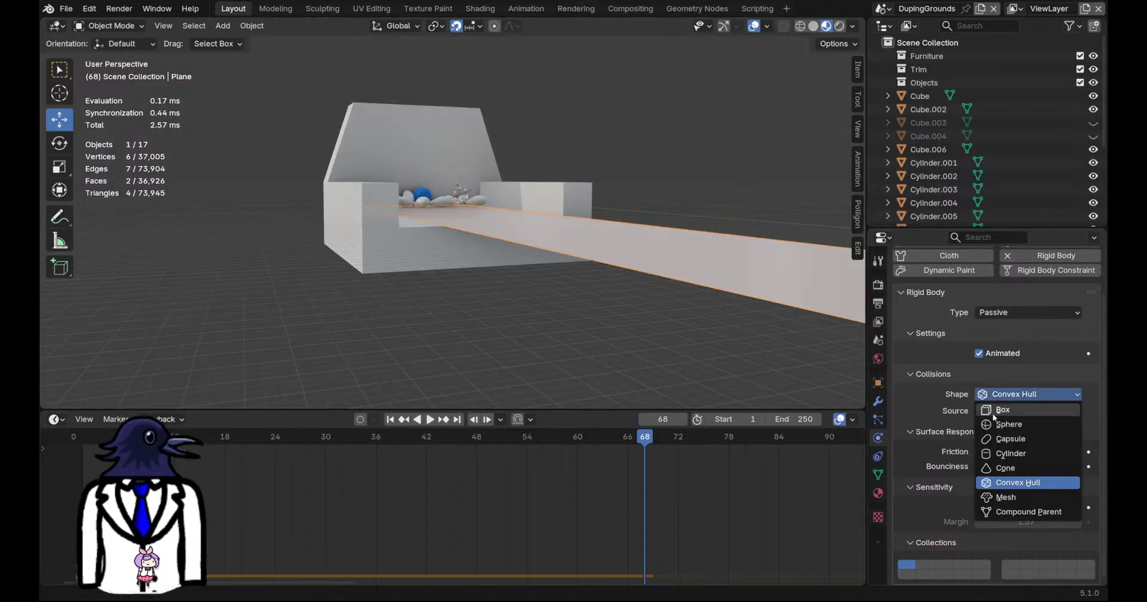
pyautogui.click(1013, 498)
pyautogui.scroll(-4, 559, 247)
# Replay the simulation from the first frame and examine how the ball and pins come to rest at the lane's end
pyautogui.moveTo(559, 247); pyautogui.dragTo(523, 258, button='middle')
pyautogui.click(394, 419)
pyautogui.scroll(4, 448, 308)
pyautogui.scroll(-3, 413, 293)
pyautogui.press('space')
pyautogui.scroll(4, 465, 269)
pyautogui.press('space')
pyautogui.scroll(-4, 523, 258)
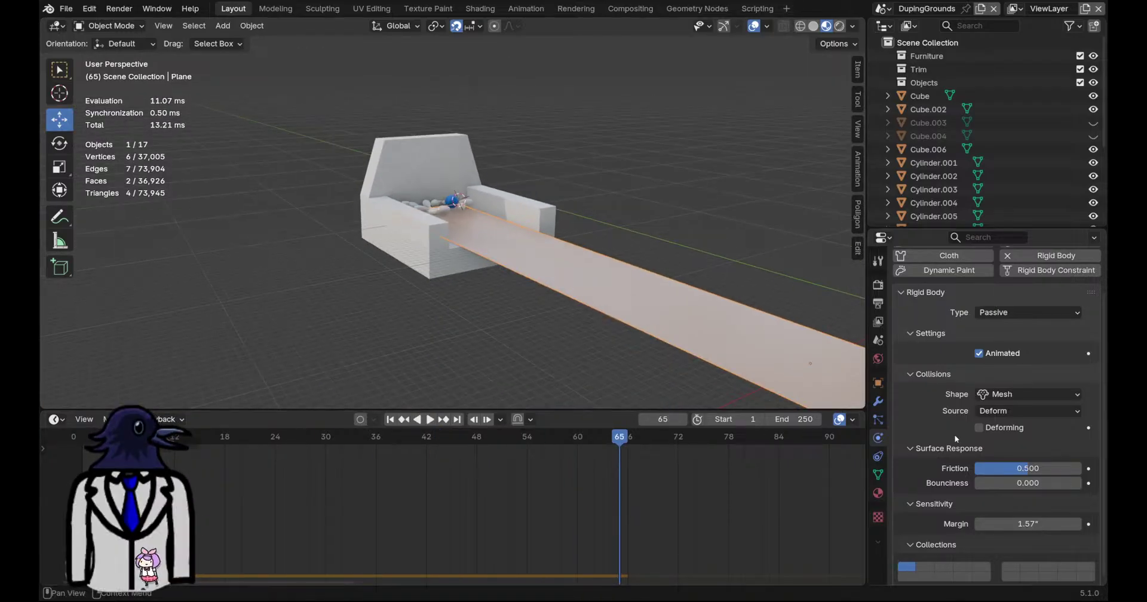
pyautogui.click(390, 419)
pyautogui.moveTo(454, 311); pyautogui.dragTo(422, 256, button='middle')
pyautogui.scroll(3, 453, 253)
pyautogui.press('space')
pyautogui.scroll(5, 445, 260)
pyautogui.press('space')
pyautogui.scroll(-4, 452, 263)
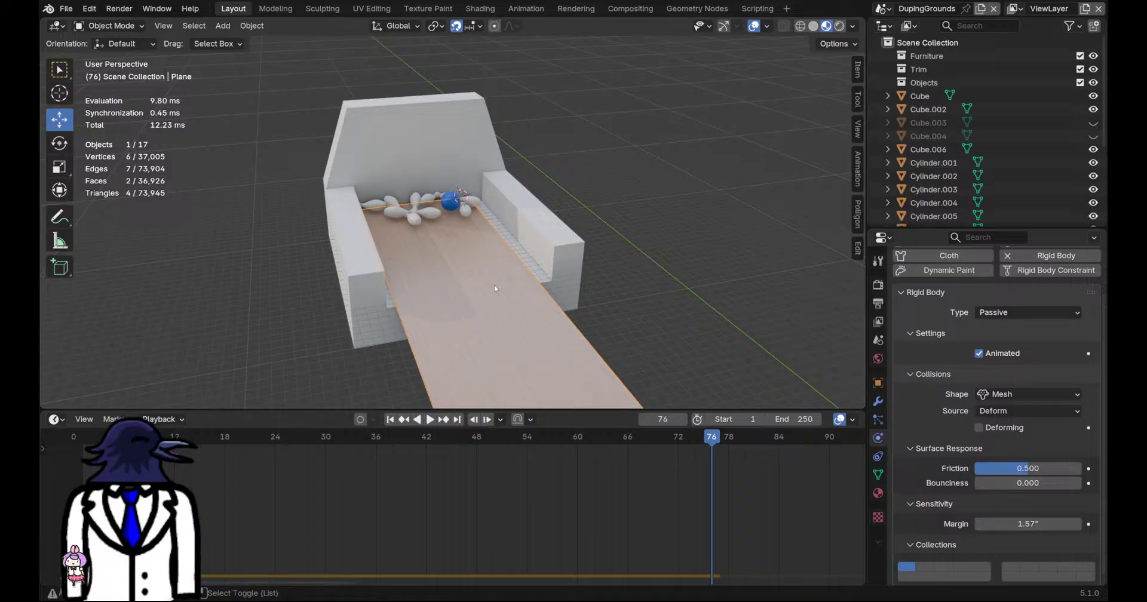
pyautogui.click(390, 419)
# Move the lane's end edge behind the pins in Edit Mode, save the file and return to Object Mode
pyautogui.scroll(5, 407, 397)
pyautogui.moveTo(406, 398); pyautogui.dragTo(442, 281, button='middle')
pyautogui.press('Tab')
pyautogui.scroll(2, 428, 269)
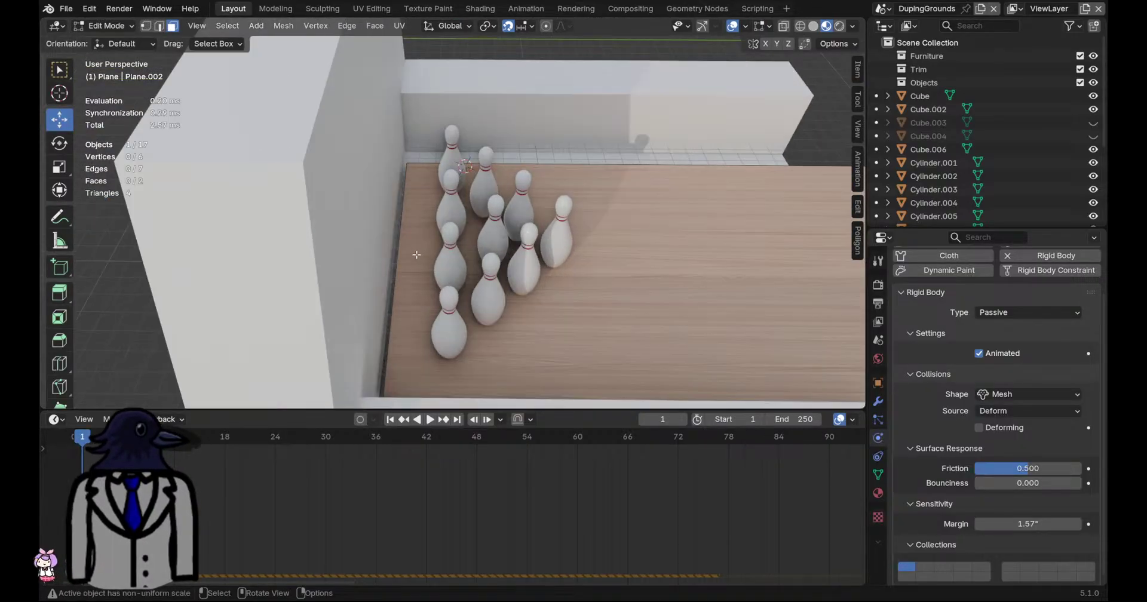
pyautogui.click(412, 250)
pyautogui.scroll(-1, 425, 253)
pyautogui.press('2')
pyautogui.click(415, 249)
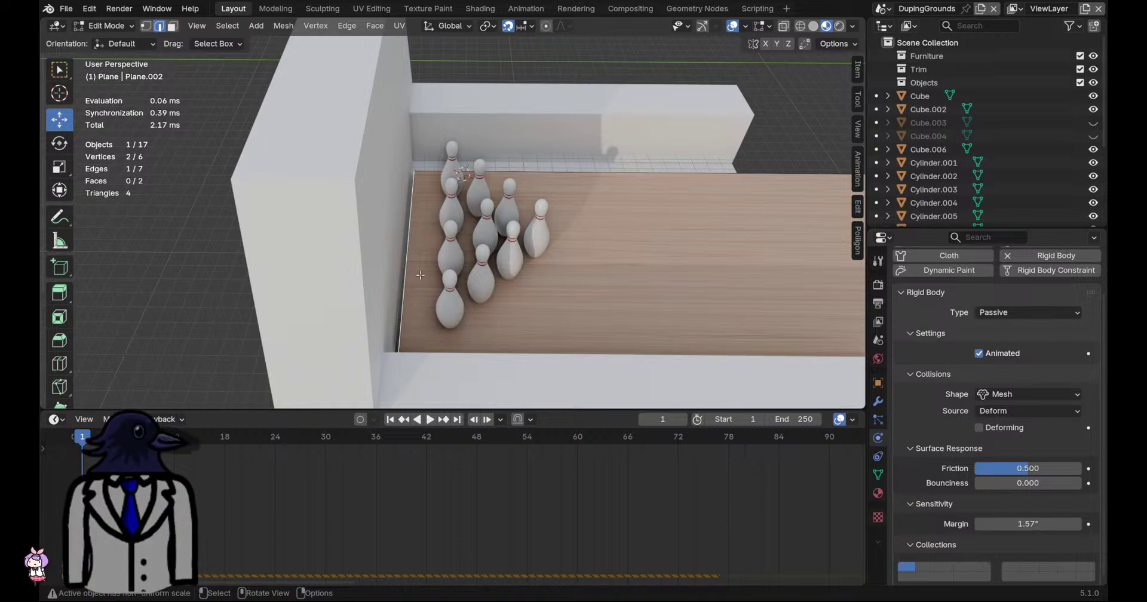
pyautogui.scroll(-3, 418, 268)
pyautogui.press('g')
pyautogui.press('Return')
pyautogui.hotkey('ctrl', 's')
pyautogui.moveTo(474, 278); pyautogui.dragTo(456, 254, button='middle')
pyautogui.press('Tab')
pyautogui.scroll(-2, 456, 254)
# Show the viewport gizmos and shift the pin-pit block about 1.45 inches along X to centre it on the lane, saving the file
pyautogui.click(474, 235)
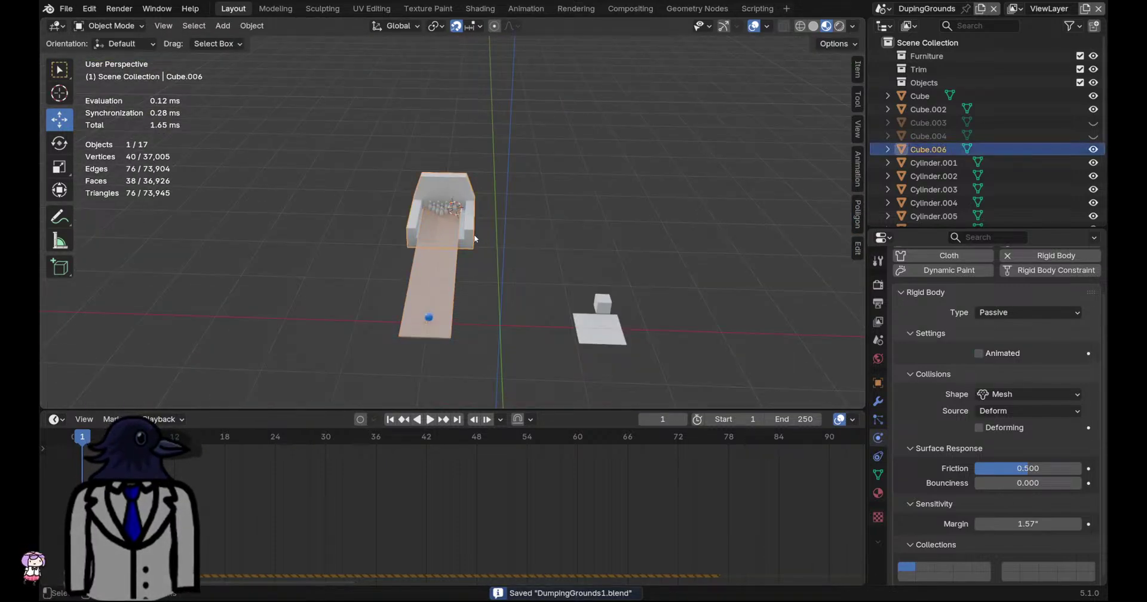
pyautogui.press('KP_Decimal')
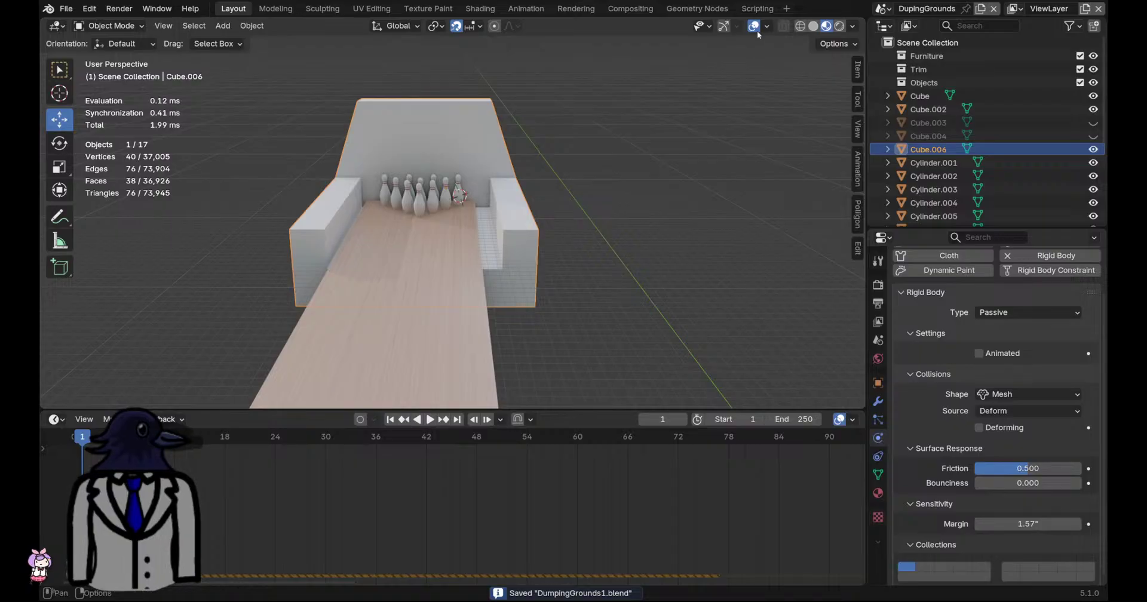
pyautogui.click(723, 26)
pyautogui.press('ctrl+KP_1')
pyautogui.keyDown('shift'); pyautogui.moveTo(545, 204); pyautogui.dragTo(615, 215, button='middle'); pyautogui.keyUp('shift')
pyautogui.scroll(3, 615, 215)
pyautogui.moveTo(519, 176); pyautogui.dragTo(512, 175)
pyautogui.hotkey('ctrl', 's')
pyautogui.scroll(-1, 615, 209)
pyautogui.moveTo(616, 209); pyautogui.dragTo(619, 262, button='middle')
pyautogui.scroll(-4, 636, 291)
pyautogui.scroll(-2, 615, 260)
pyautogui.moveTo(462, 183); pyautogui.dragTo(454, 183)
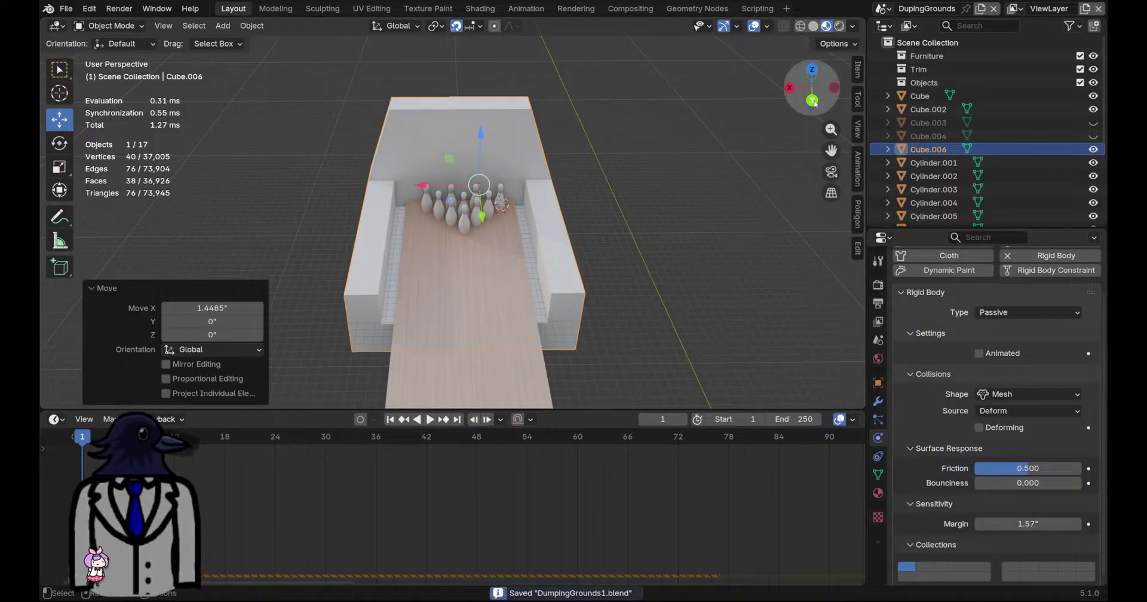
# Examine the alignment of the block, pins and ball from the back orthographic and perspective views
pyautogui.click(813, 101)
pyautogui.scroll(4, 582, 211)
pyautogui.scroll(-2, 526, 210)
pyautogui.moveTo(536, 212); pyautogui.dragTo(538, 170, button='middle')
pyautogui.scroll(-4, 548, 224)
pyautogui.click(812, 89)
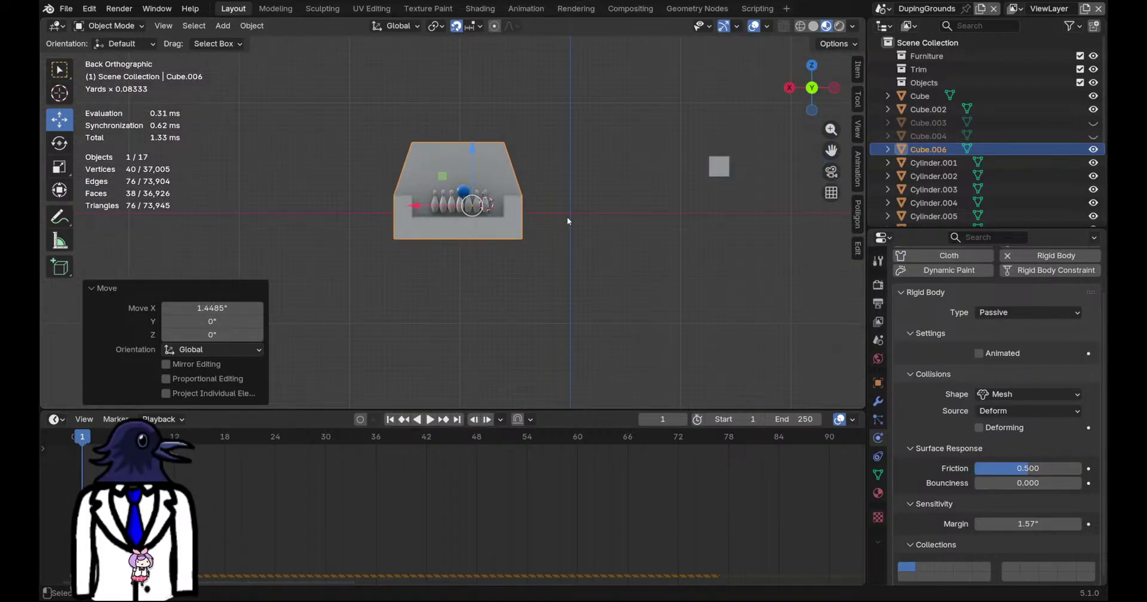
pyautogui.scroll(5, 567, 216)
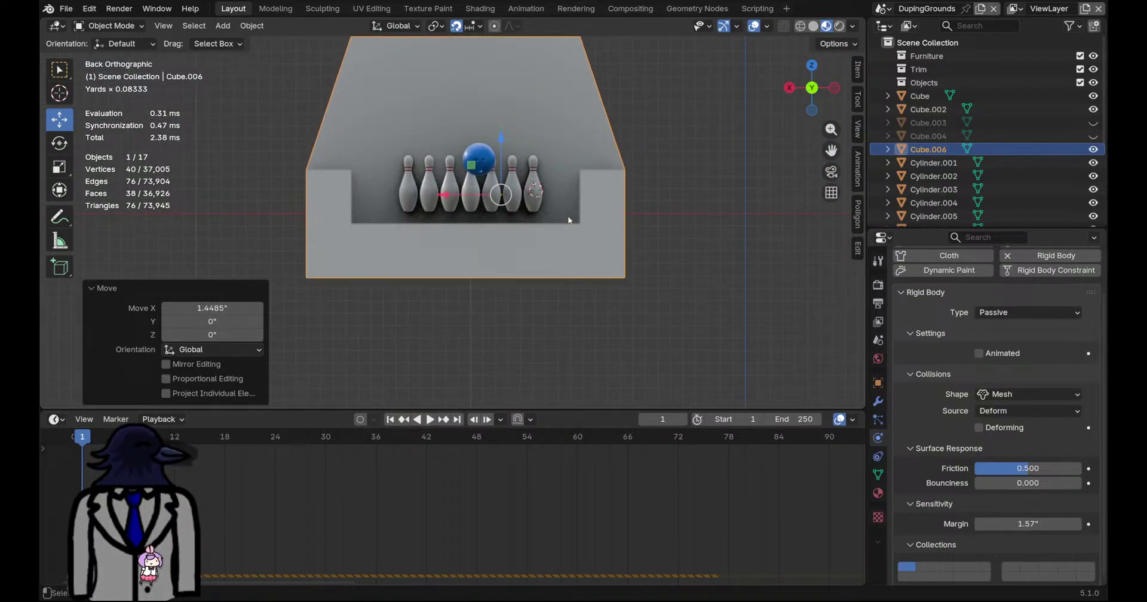
pyautogui.scroll(-3, 567, 216)
pyautogui.moveTo(567, 216); pyautogui.dragTo(543, 169, button='middle')
pyautogui.scroll(4, 522, 239)
pyautogui.scroll(-2, 504, 215)
# In the back orthographic view, shift the lane about -0.99 inches along X under the pins and save the file
pyautogui.click(506, 272)
pyautogui.scroll(-5, 526, 269)
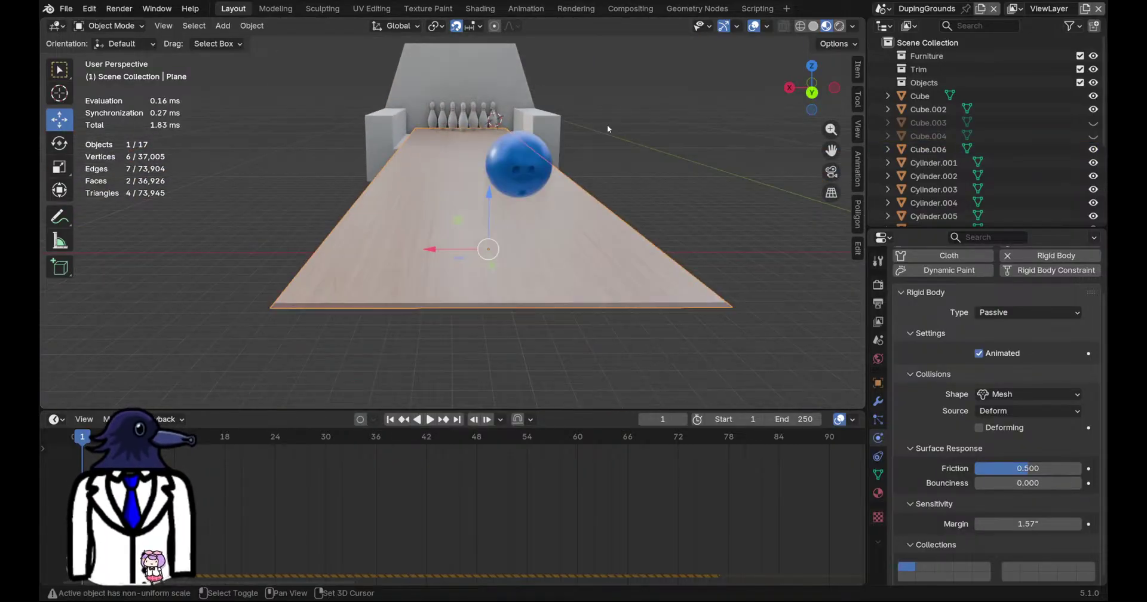
pyautogui.click(817, 95)
pyautogui.scroll(5, 544, 185)
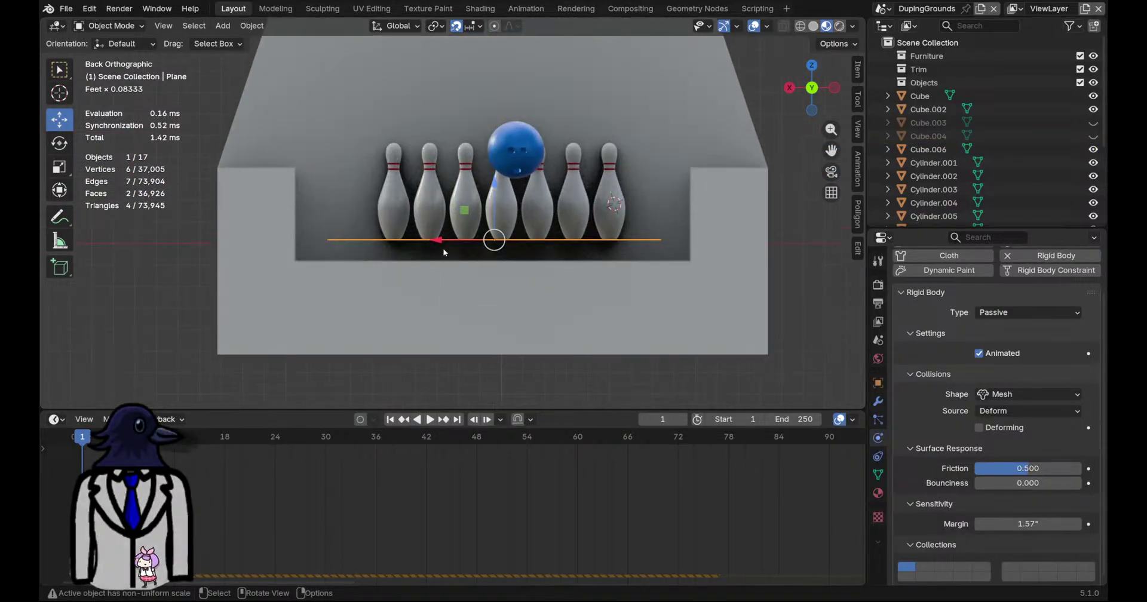
pyautogui.moveTo(440, 241); pyautogui.dragTo(448, 241)
pyautogui.scroll(-3, 577, 300)
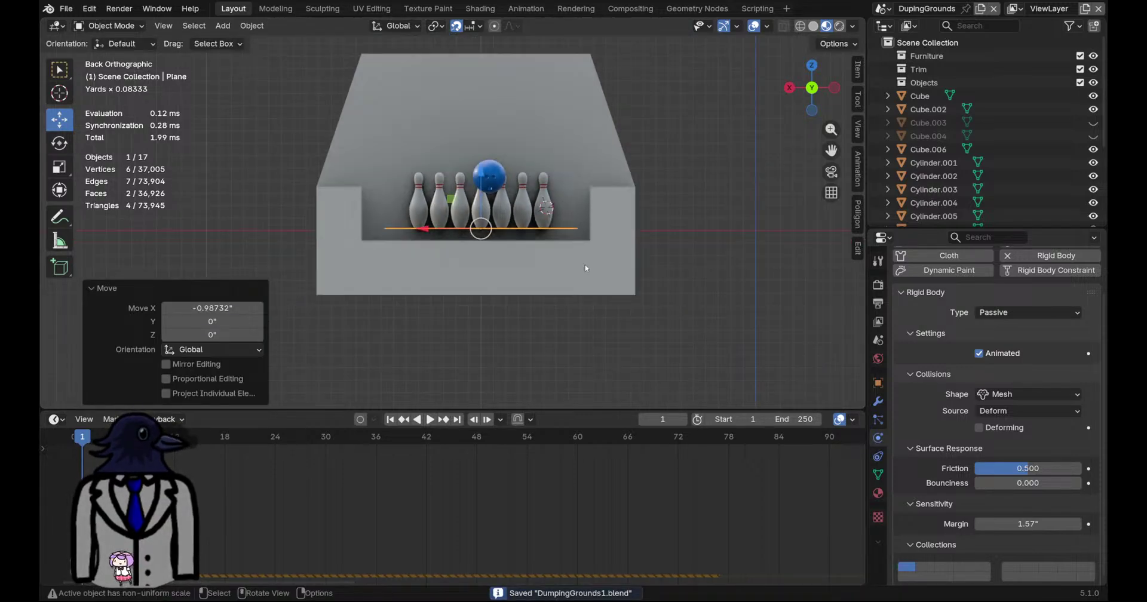
# Set the pin-pit block's origin to its geometry, nudge the block slightly along X and save the file
pyautogui.click(511, 221)
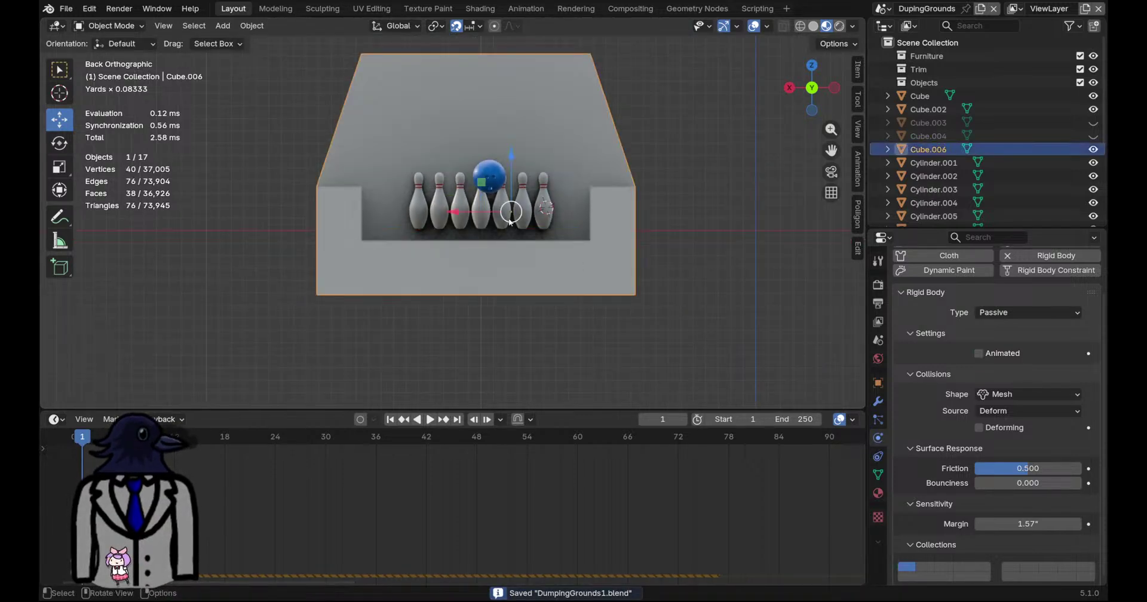
pyautogui.rightClick(546, 120)
pyautogui.moveTo(530, 152)
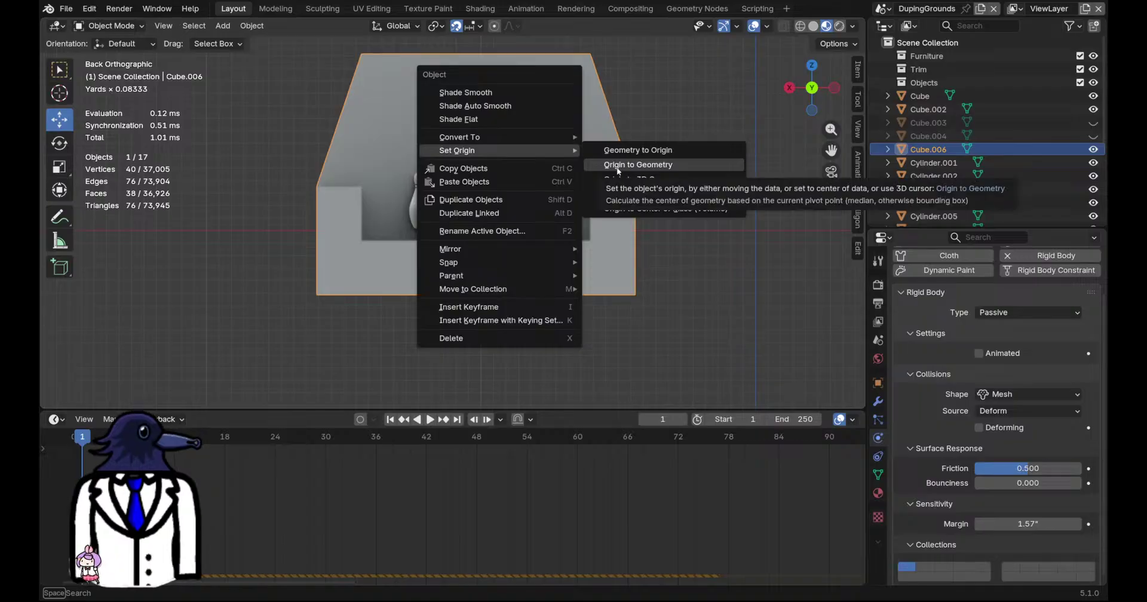
pyautogui.click(618, 170)
pyautogui.moveTo(436, 225); pyautogui.dragTo(441, 224)
pyautogui.hotkey('ctrl', 's')
pyautogui.scroll(-2, 597, 225)
pyautogui.click(640, 228)
pyautogui.moveTo(639, 227); pyautogui.dragTo(539, 245, button='middle')
pyautogui.scroll(-3, 597, 299)
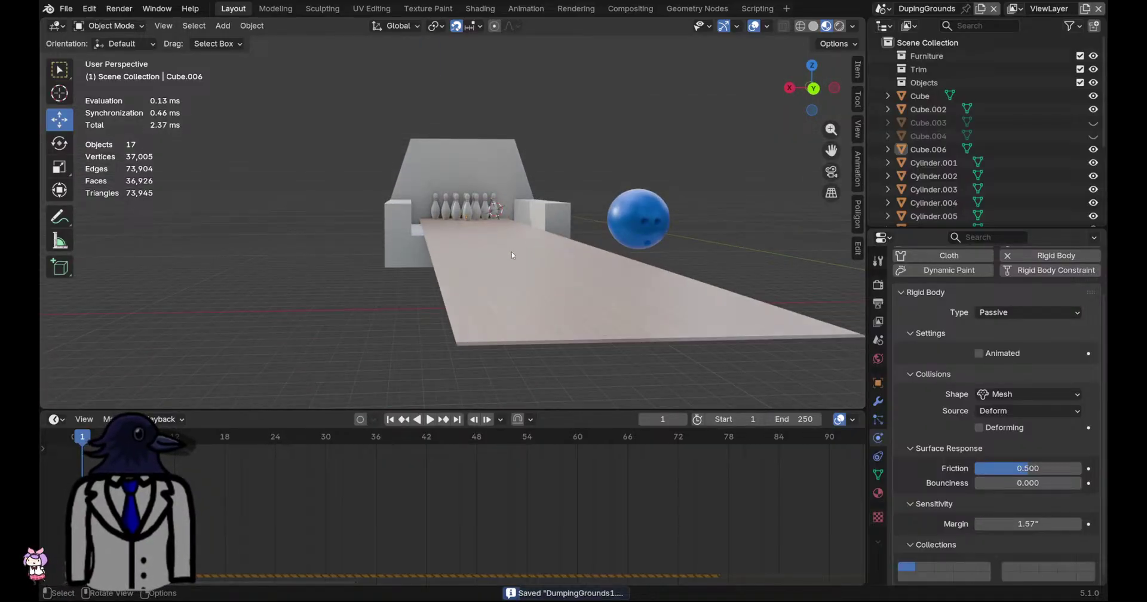
pyautogui.moveTo(458, 262); pyautogui.dragTo(383, 264, button='middle')
pyautogui.hotkey('ctrl', 's')
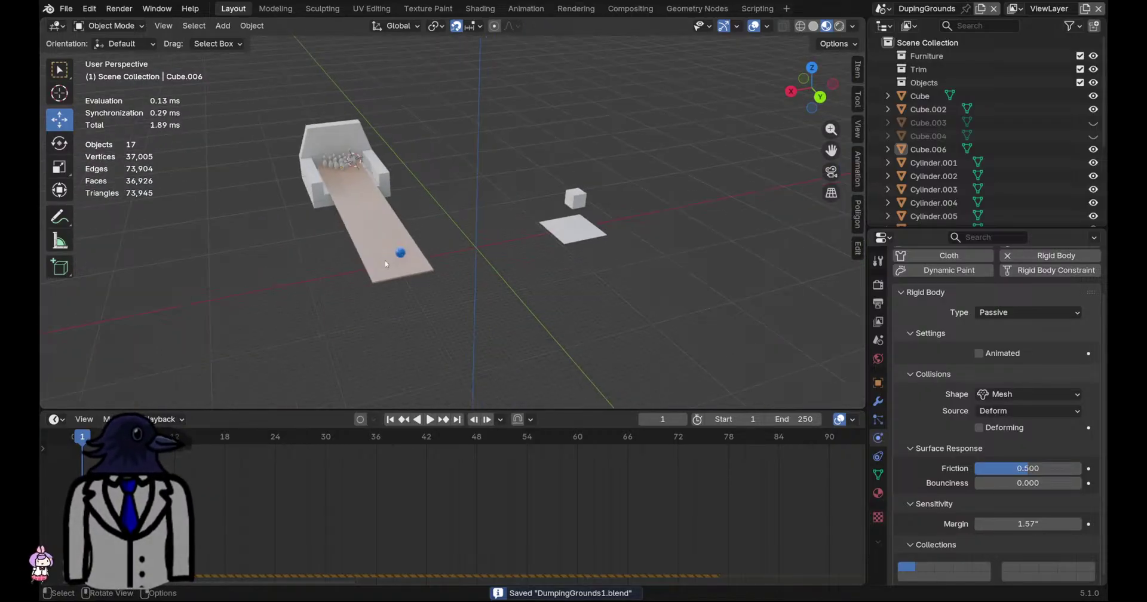
# Select the blue ball, rename it BowlingBall and save the file
pyautogui.moveTo(368, 175); pyautogui.dragTo(368, 174)
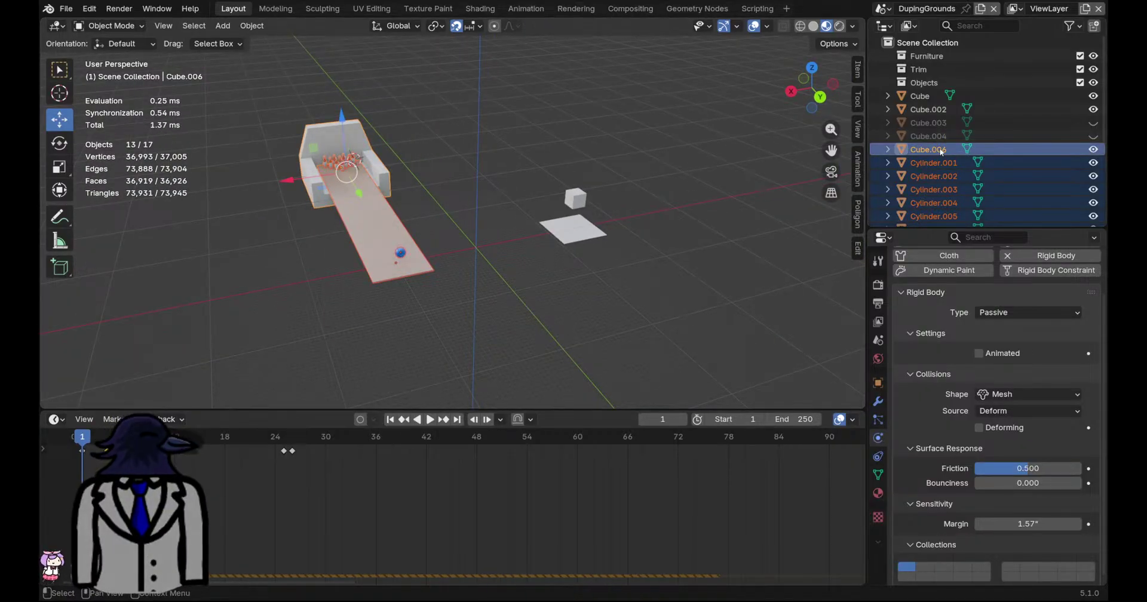
pyautogui.click(398, 258)
pyautogui.scroll(-5, 956, 167)
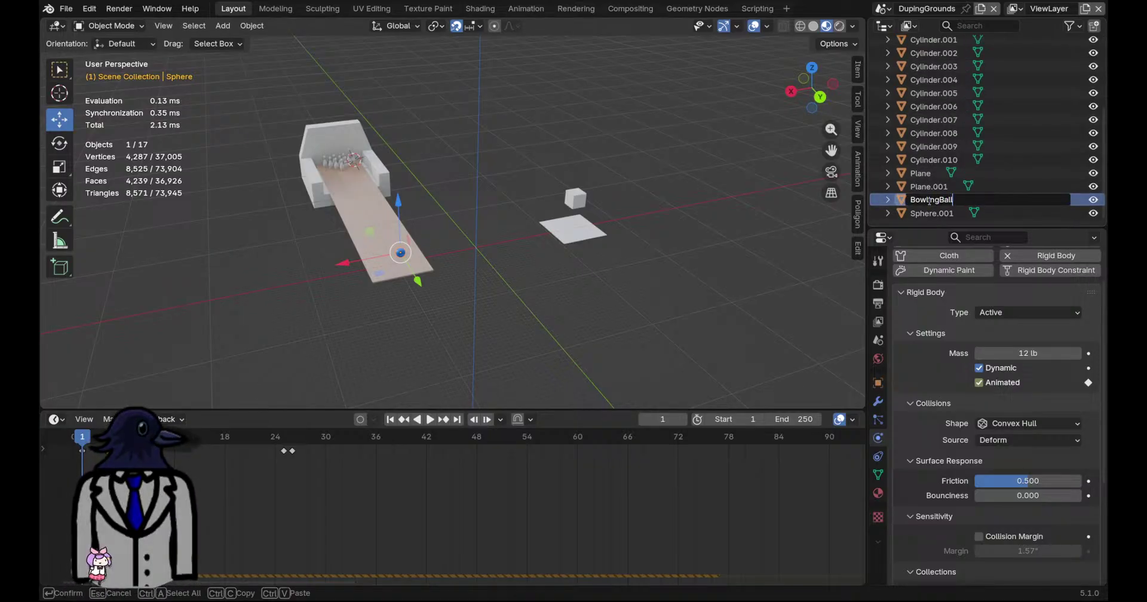
pyautogui.click(928, 201)
pyautogui.write('BowlingBall')
pyautogui.press('Return')
pyautogui.hotkey('ctrl', 's')
# Select all ten bowling pins at the end of the lane
pyautogui.scroll(5, 293, 224)
pyautogui.moveTo(259, 201); pyautogui.dragTo(519, 245, button='middle')
pyautogui.click(514, 245)
pyautogui.keyDown('alt'); pyautogui.keyDown('shift'); pyautogui.click(554, 260); pyautogui.keyUp('shift'); pyautogui.keyUp('alt')
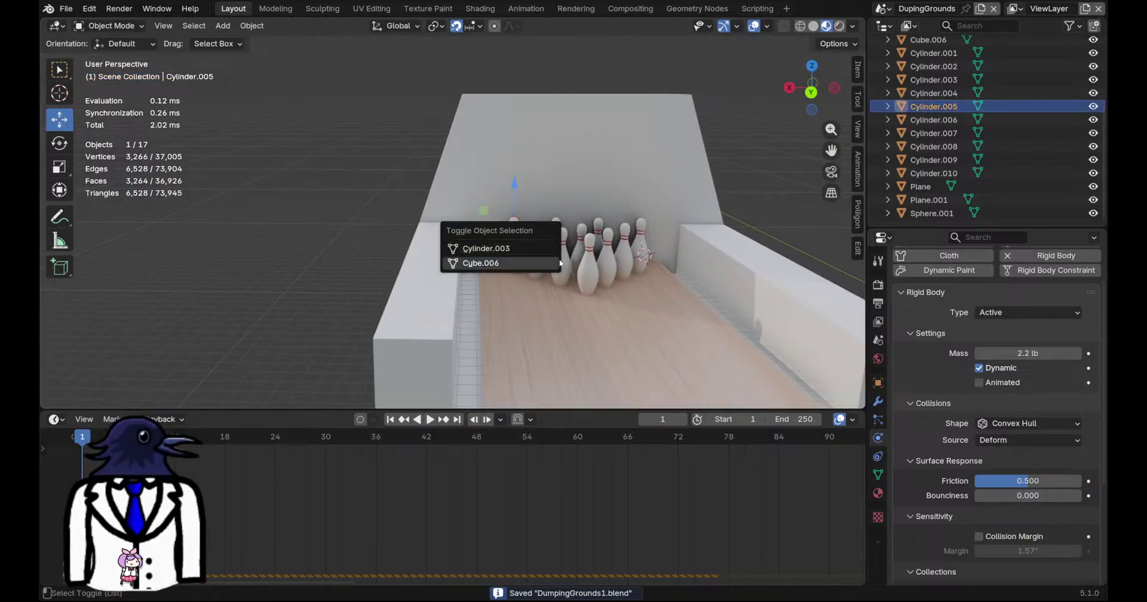
pyautogui.moveTo(603, 270); pyautogui.dragTo(624, 296, button='middle')
pyautogui.scroll(-3, 603, 272)
pyautogui.keyDown('shift'); pyautogui.click(420, 130); pyautogui.keyUp('shift')
pyautogui.keyDown('shift'); pyautogui.click(439, 125); pyautogui.keyUp('shift')
pyautogui.keyDown('shift'); pyautogui.click(456, 129); pyautogui.keyUp('shift')
pyautogui.keyDown('shift'); pyautogui.click(475, 127); pyautogui.keyUp('shift')
pyautogui.keyDown('shift'); pyautogui.click(445, 127); pyautogui.keyUp('shift')
pyautogui.keyDown('shift'); pyautogui.click(455, 120); pyautogui.keyUp('shift')
pyautogui.keyDown('shift'); pyautogui.click(468, 111); pyautogui.keyUp('shift')
pyautogui.keyDown('shift'); pyautogui.click(436, 111); pyautogui.keyUp('shift')
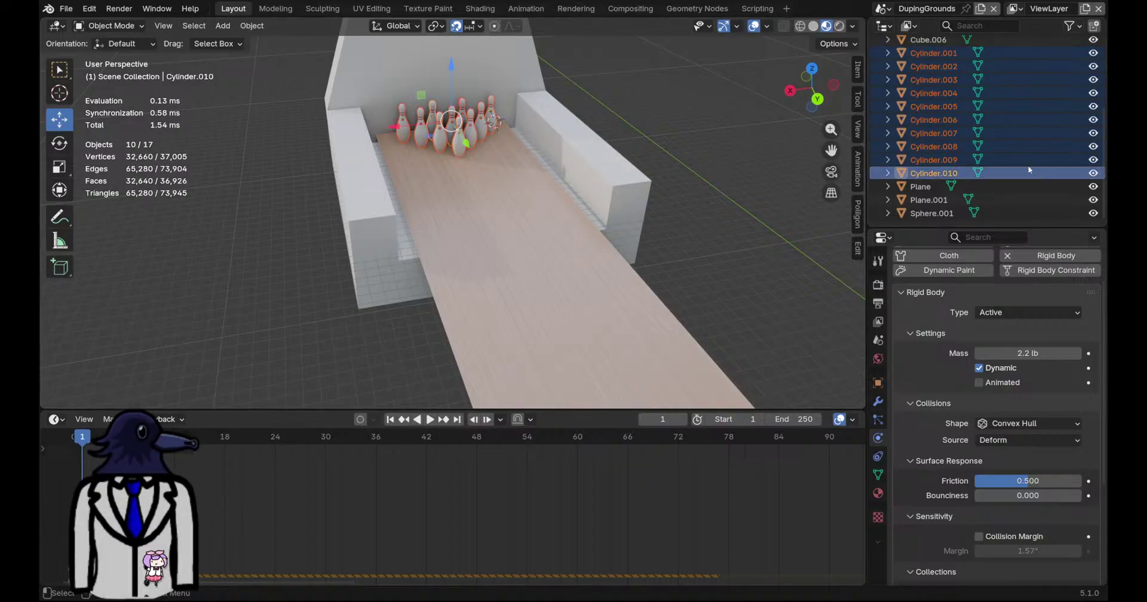
# Try renaming the pin Cylinder.007 to BowlingPin and undo the rename
pyautogui.doubleClick(950, 134)
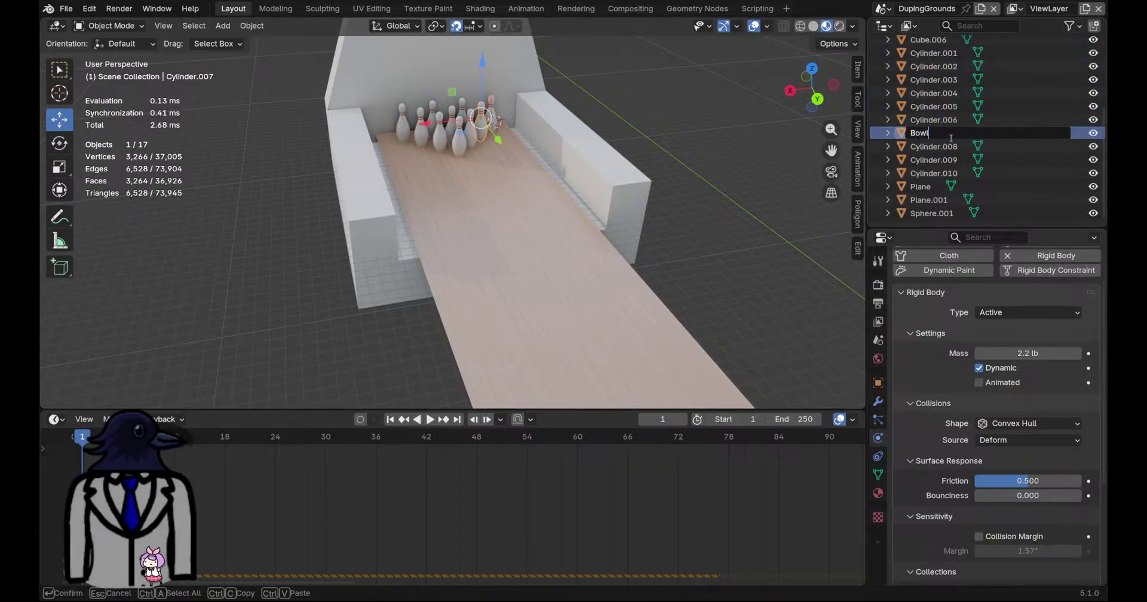
pyautogui.write('BowlingPin')
pyautogui.press('Return')
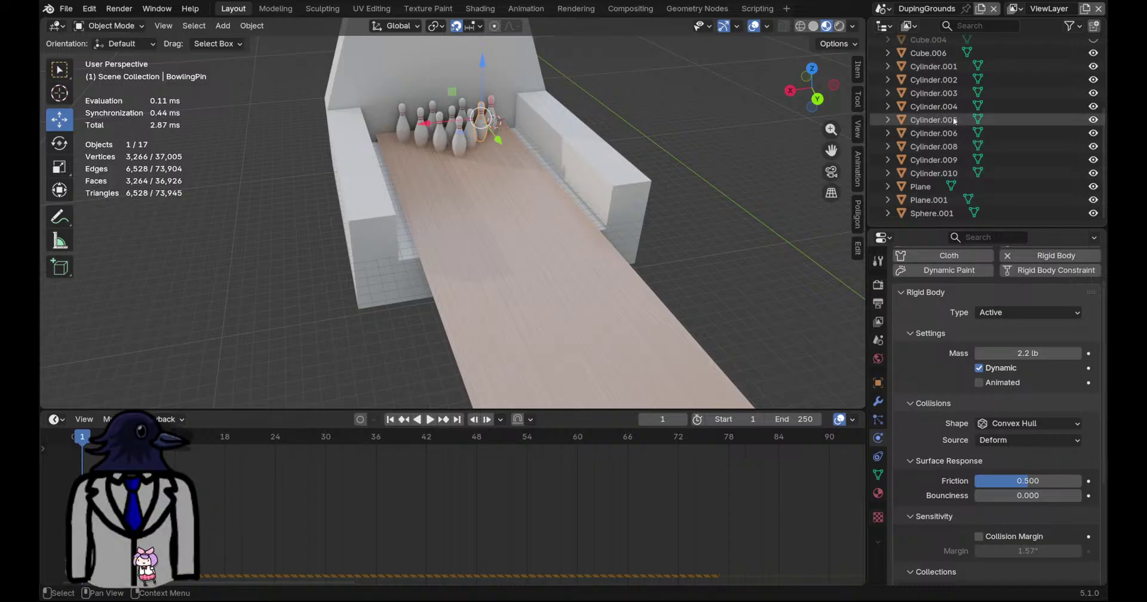
pyautogui.scroll(2, 952, 113)
pyautogui.hotkey('ctrl', 'z')
# Create a new collection in the Scene Collection and name it BowlingPins
pyautogui.scroll(-1, 959, 116)
pyautogui.scroll(4, 960, 117)
pyautogui.click(913, 43)
pyautogui.rightClick(914, 43)
pyautogui.click(914, 41)
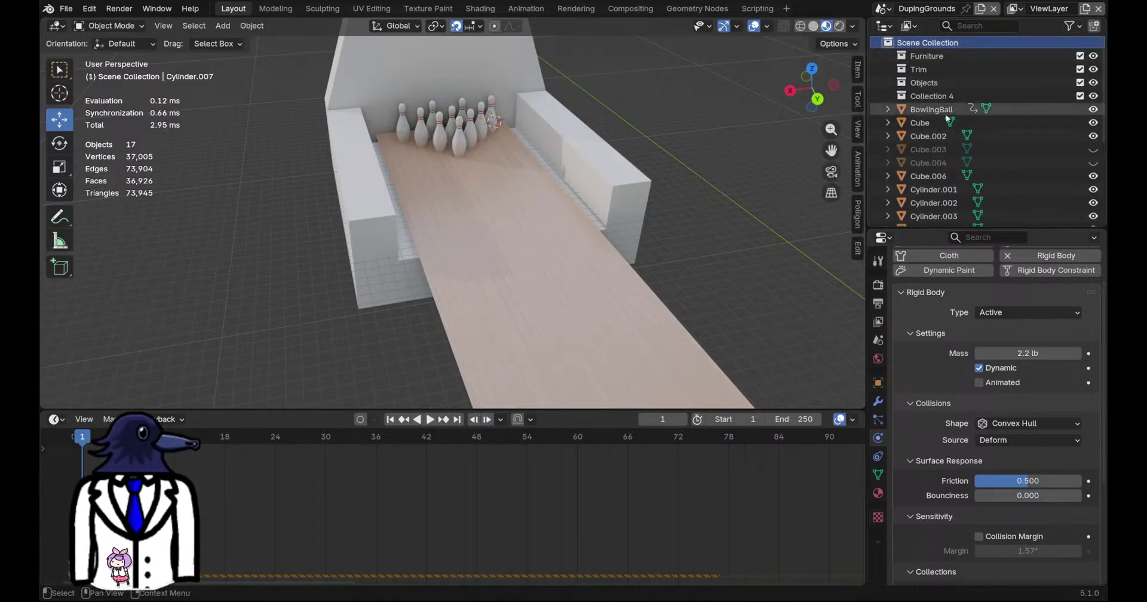
pyautogui.doubleClick(931, 96)
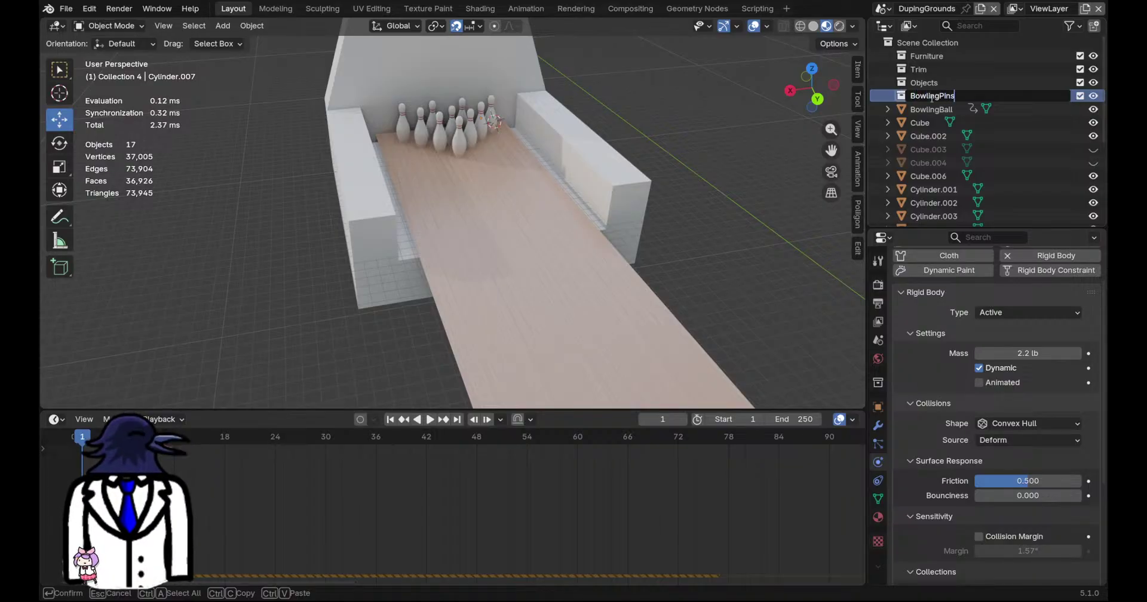
pyautogui.press('Return')
# Delete the empty Trim, Furniture and Objects collections
pyautogui.click(928, 69)
pyautogui.press('Delete')
pyautogui.click(932, 55)
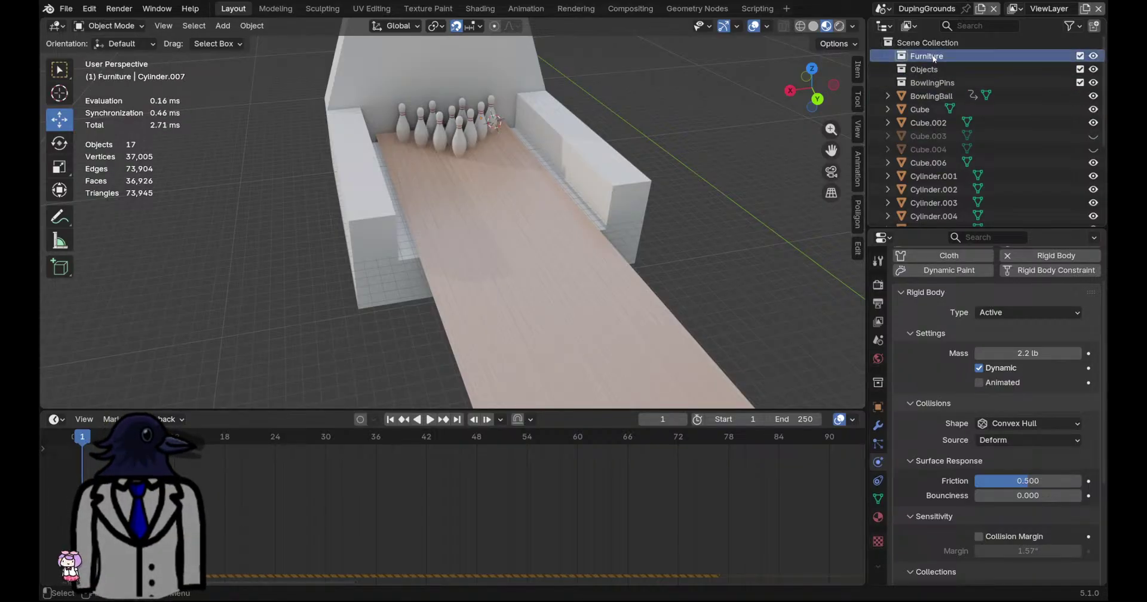
pyautogui.press('Delete')
pyautogui.click(933, 56)
pyautogui.press('Delete')
# Select all ten pins without the lane and block, and move them into the BowlingPins collection
pyautogui.scroll(-3, 947, 96)
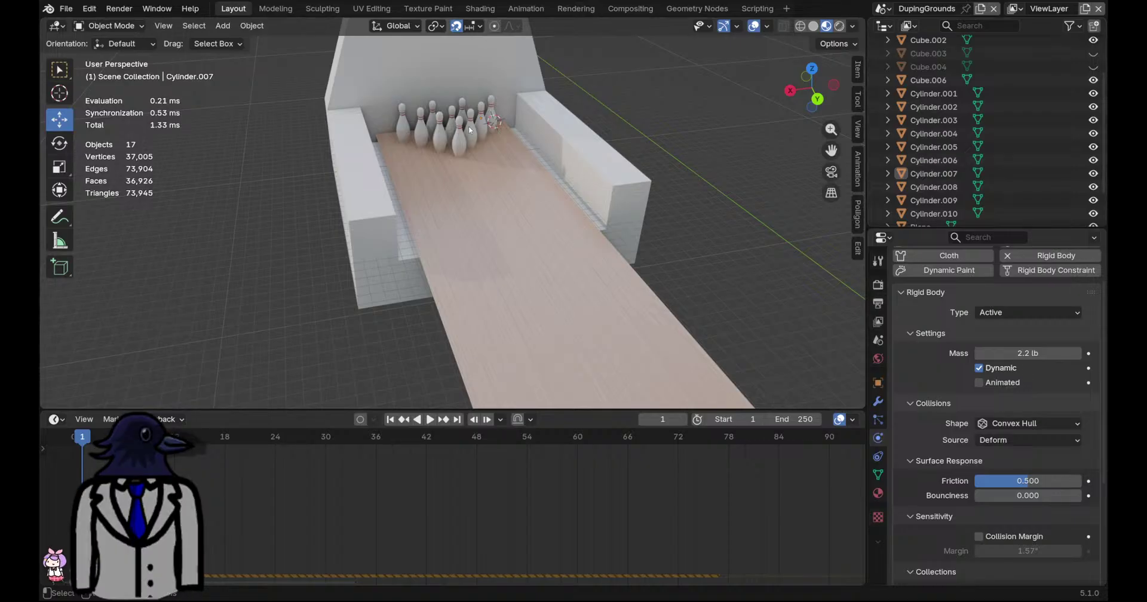
pyautogui.moveTo(469, 129); pyautogui.dragTo(457, 110, button='middle')
pyautogui.moveTo(437, 154); pyautogui.dragTo(543, 218)
pyautogui.keyDown('shift'); pyautogui.click(566, 255); pyautogui.keyUp('shift')
pyautogui.keyDown('shift'); pyautogui.click(569, 267); pyautogui.keyUp('shift')
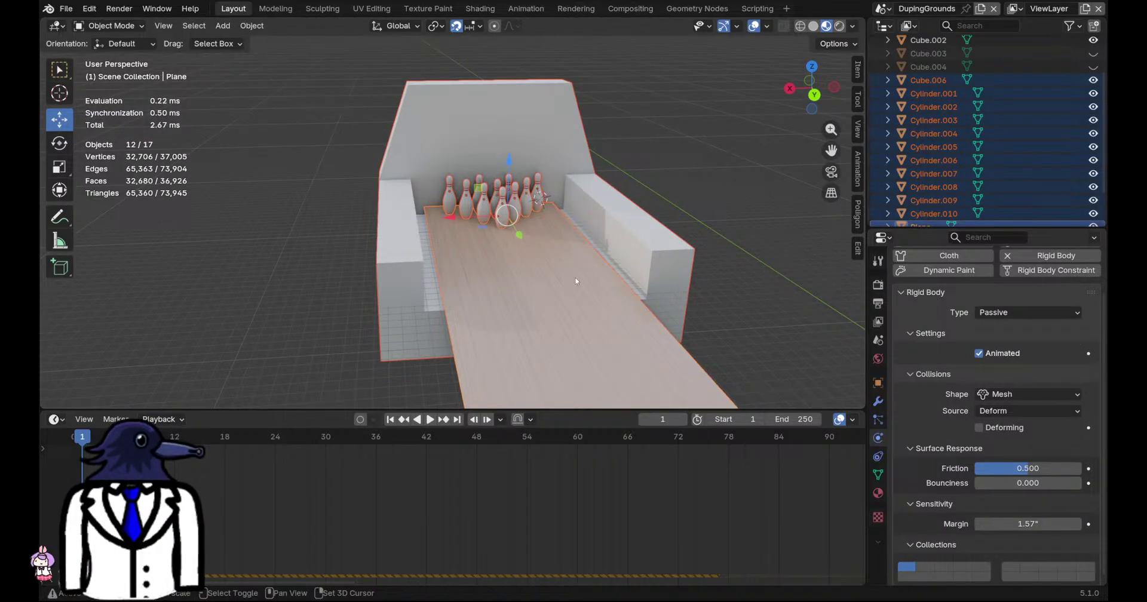
pyautogui.keyDown('shift'); pyautogui.click(669, 258); pyautogui.keyUp('shift')
pyautogui.keyDown('shift'); pyautogui.click(669, 258); pyautogui.keyUp('shift')
pyautogui.scroll(-5, 657, 251)
pyautogui.scroll(3, 947, 156)
pyautogui.rightClick(935, 149)
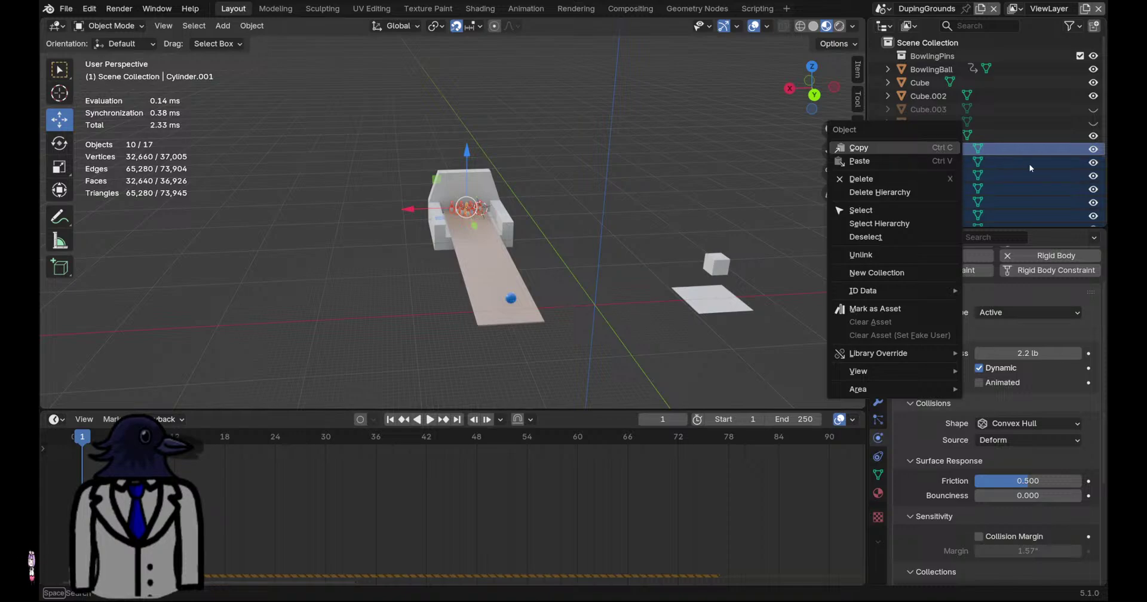
pyautogui.moveTo(938, 157); pyautogui.dragTo(925, 57)
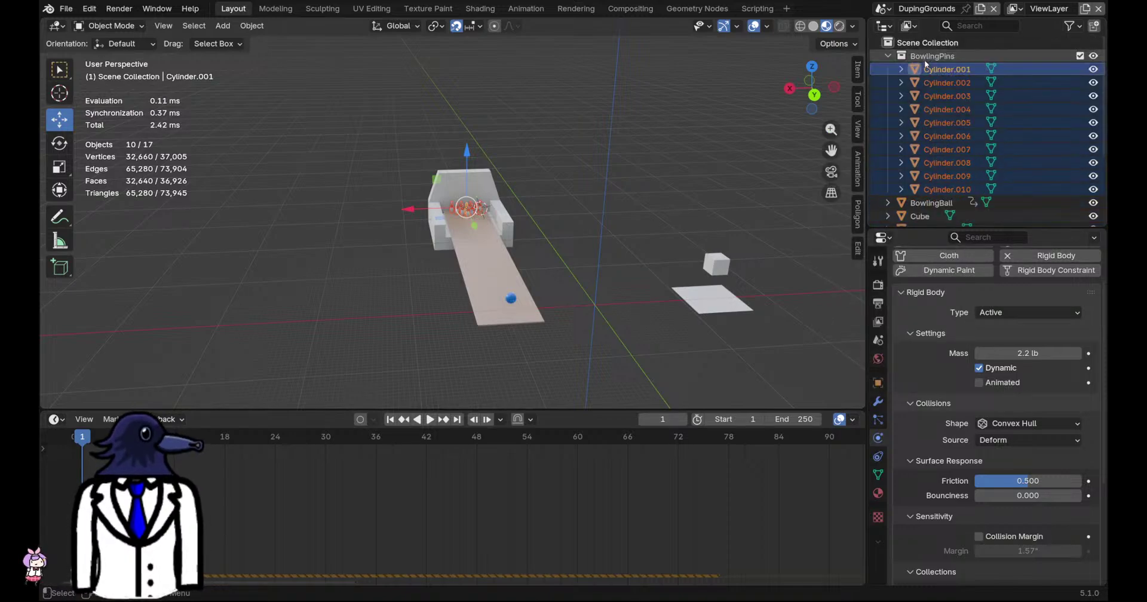
pyautogui.click(888, 56)
pyautogui.scroll(3, 672, 197)
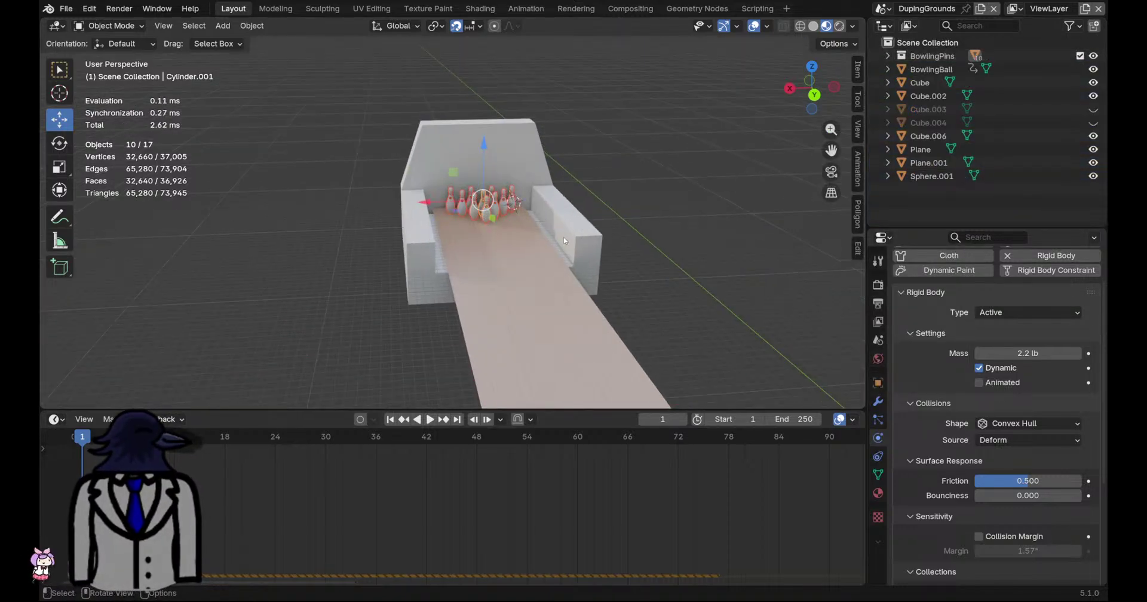
# Rename the lane plane as BowlingLane
pyautogui.click(559, 318)
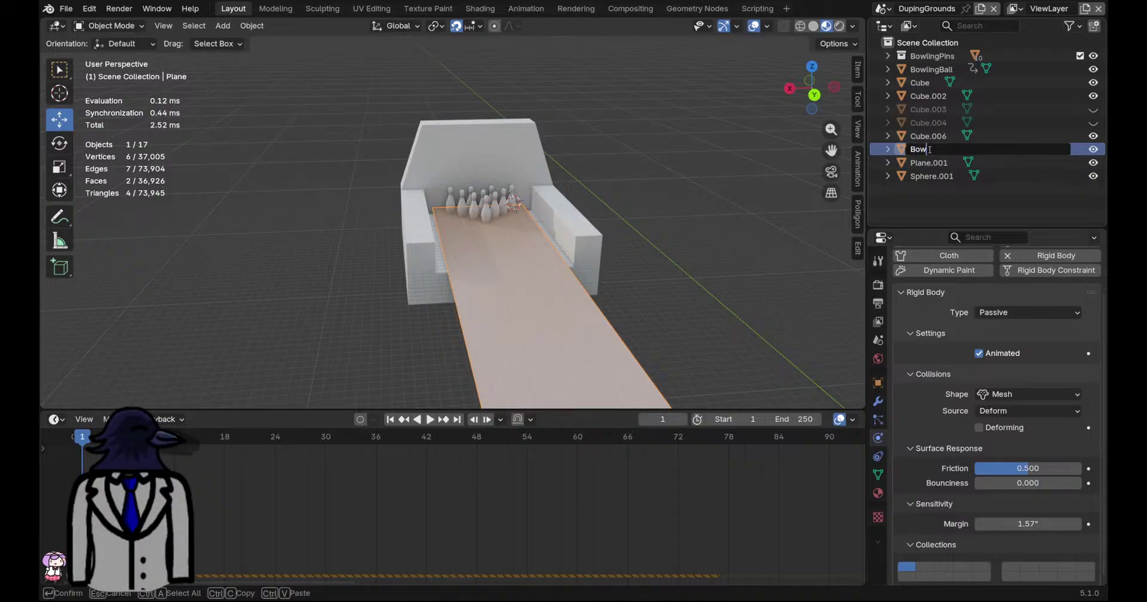
pyautogui.click(929, 149)
pyautogui.write('BowlingLane')
pyautogui.press('Return')
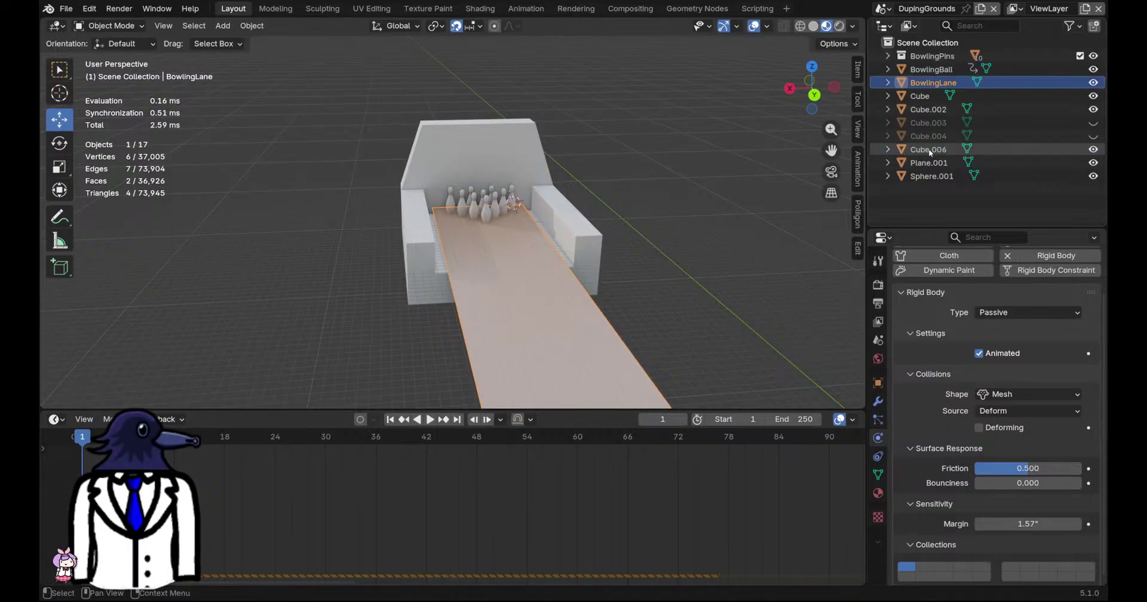
# Create a collection named BowlingScene and move the BowlingPins collection, along with the ball and lane, into it
pyautogui.rightClick(941, 43)
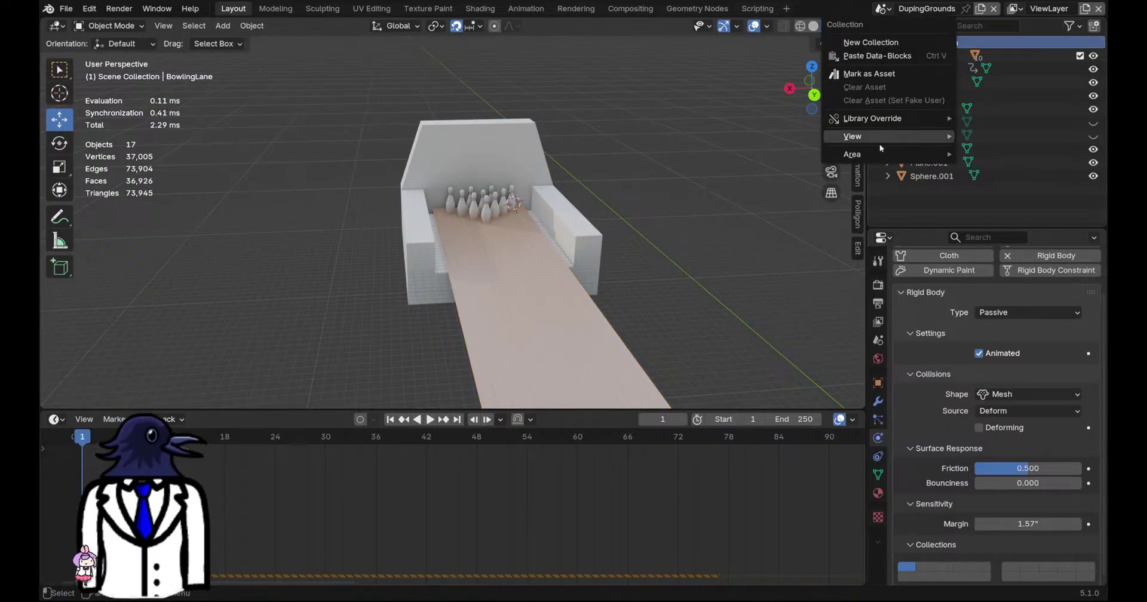
pyautogui.click(870, 42)
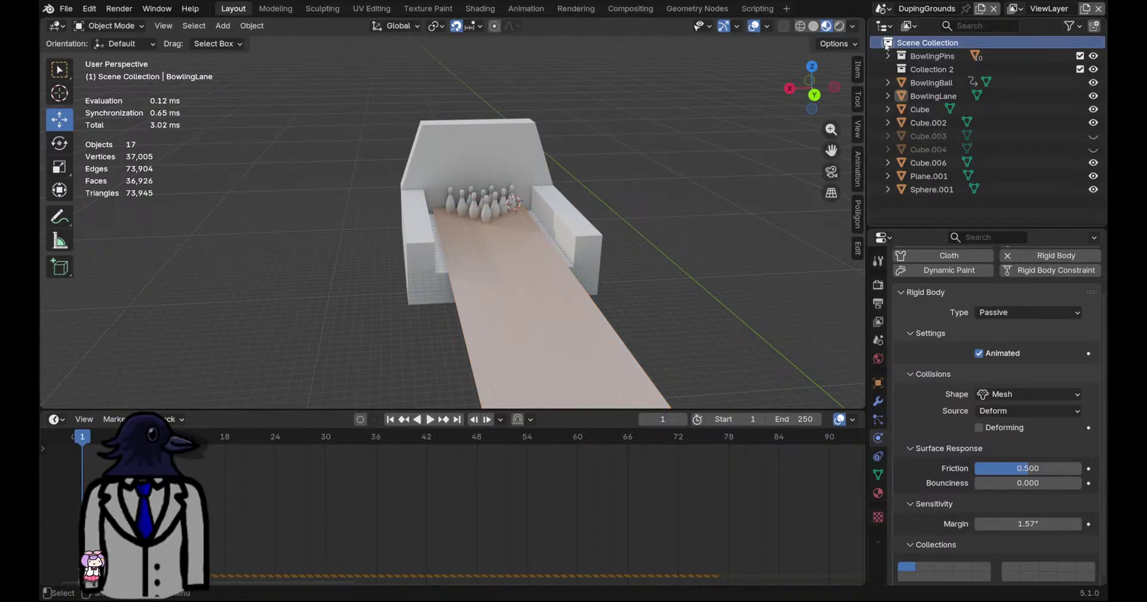
pyautogui.doubleClick(931, 69)
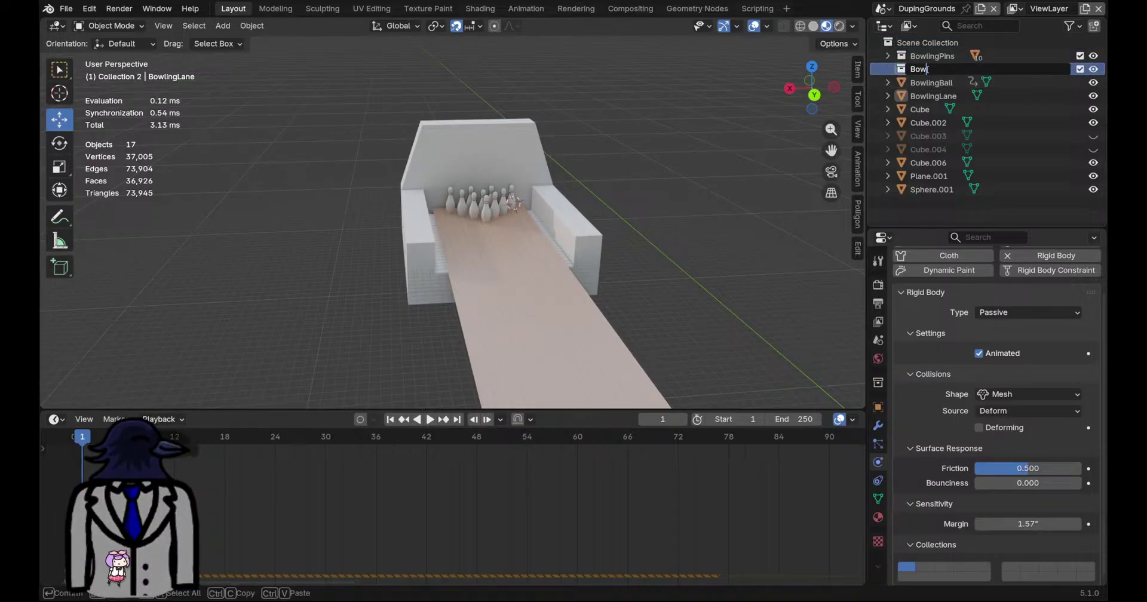
pyautogui.write('BowlingScene')
pyautogui.press('Return')
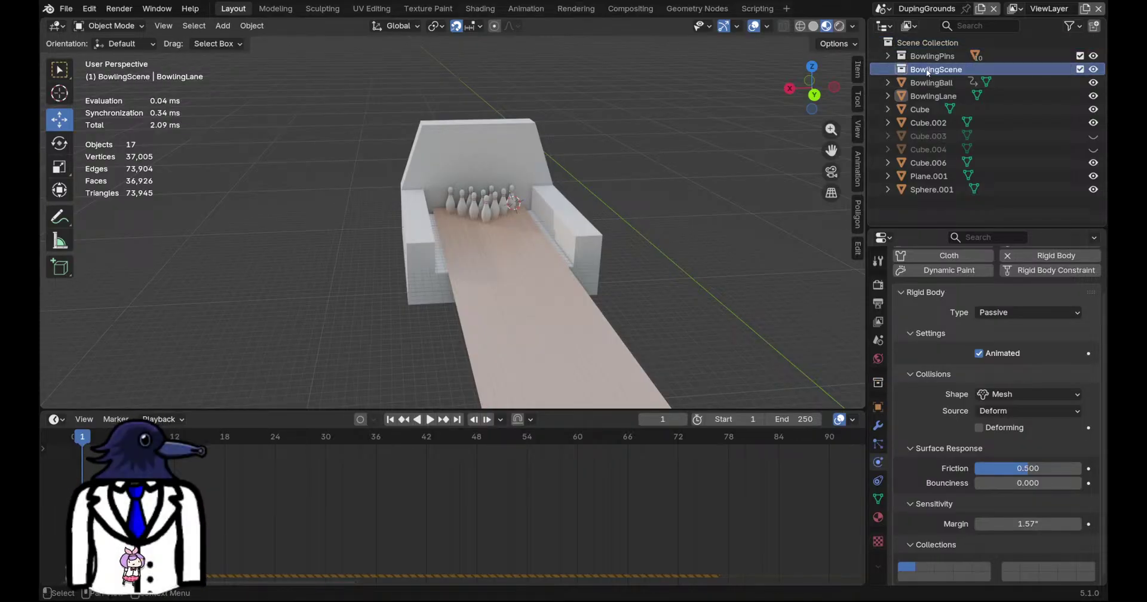
pyautogui.moveTo(929, 56)
pyautogui.mouseDown()
pyautogui.moveTo(950, 75)
pyautogui.moveTo(915, 82)
pyautogui.moveTo(941, 69)
pyautogui.mouseUp()
# Rename the pin-pit block as Backboard and move it into the BowlingPins collection
pyautogui.doubleClick(932, 135)
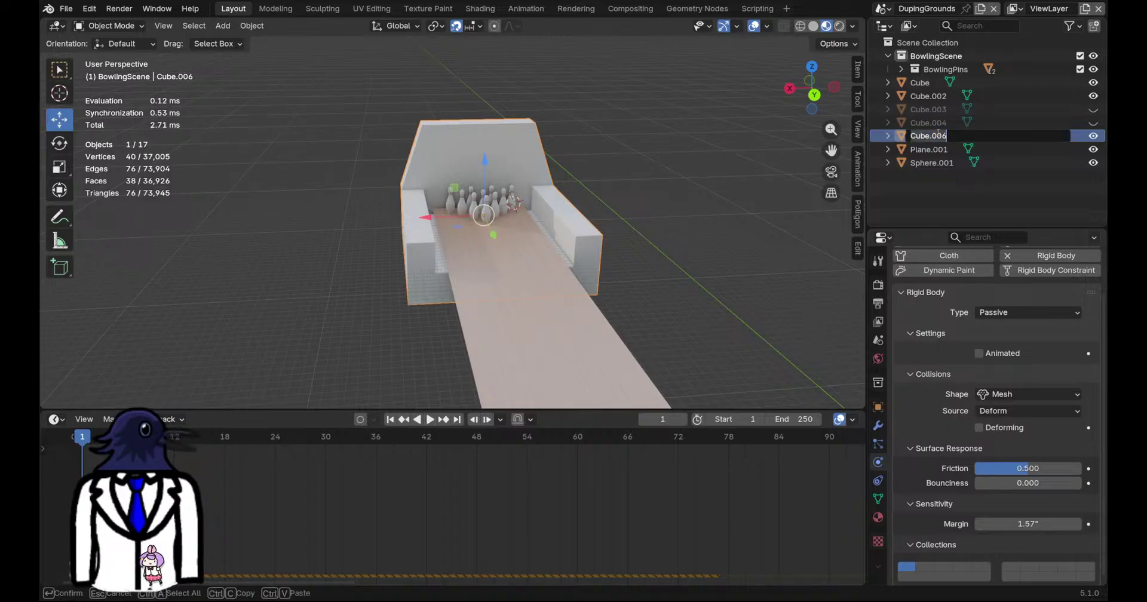
pyautogui.write('Backboard')
pyautogui.press('Return')
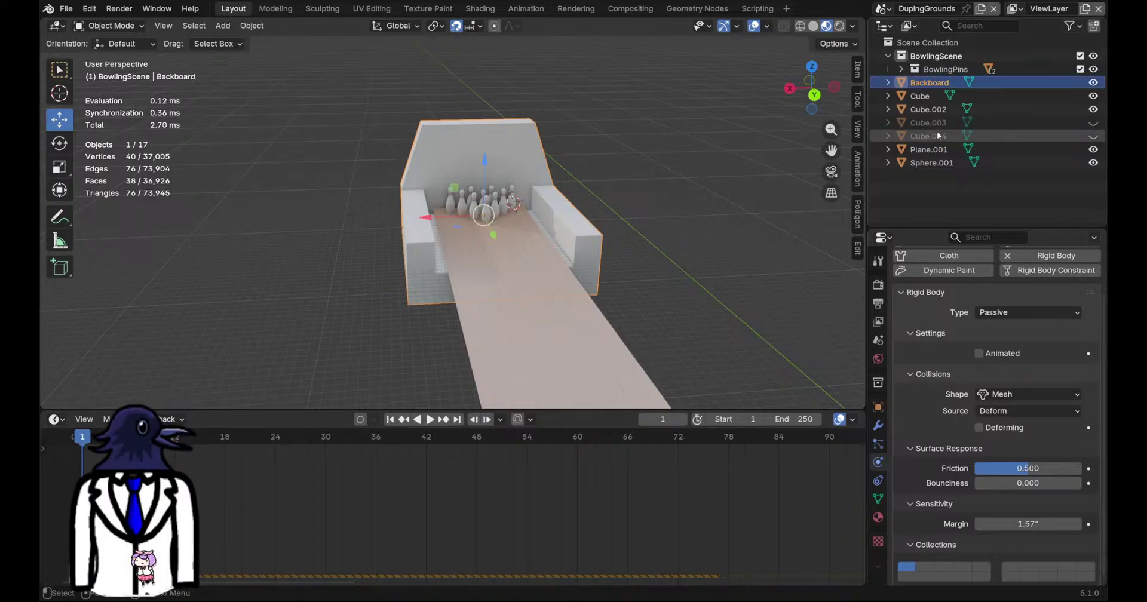
pyautogui.moveTo(924, 83); pyautogui.dragTo(923, 78)
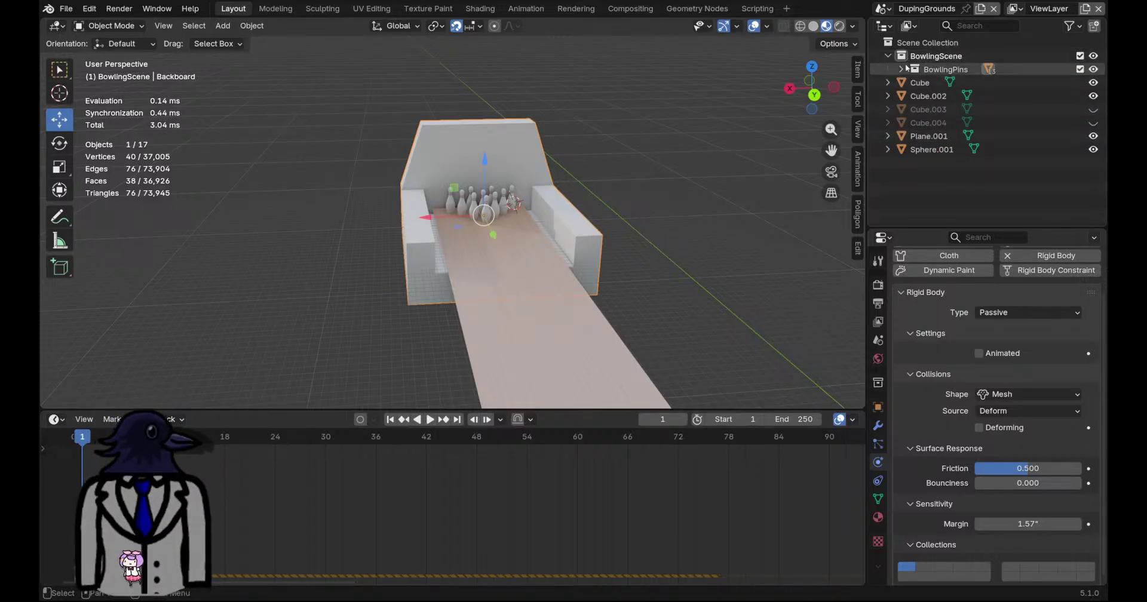
# Add a camera to the BowlingScene collection, move it along the lane away from the pins and raise it 37 inches
pyautogui.click(934, 56)
pyautogui.scroll(-3, 627, 185)
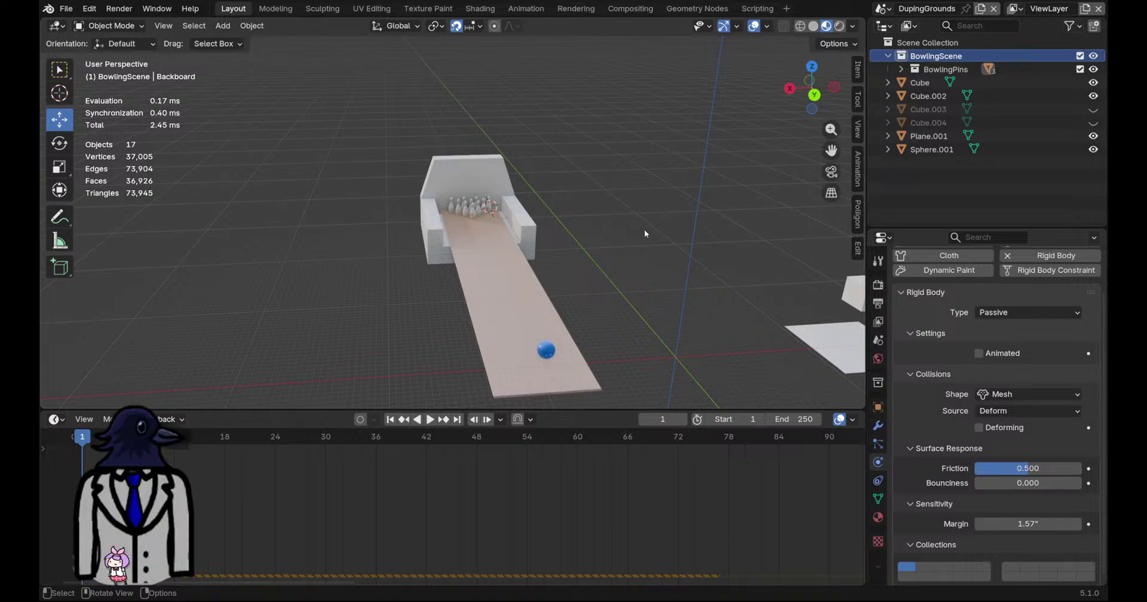
pyautogui.scroll(-2, 586, 259)
pyautogui.moveTo(564, 245); pyautogui.dragTo(531, 234, button='middle')
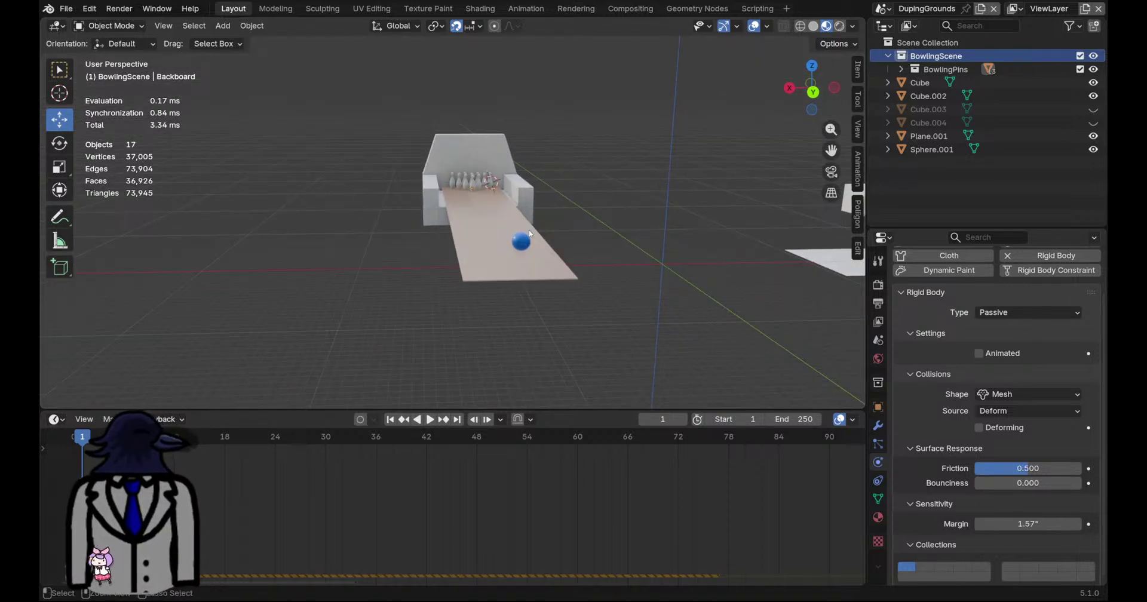
pyautogui.hotkey('shift', 'a')
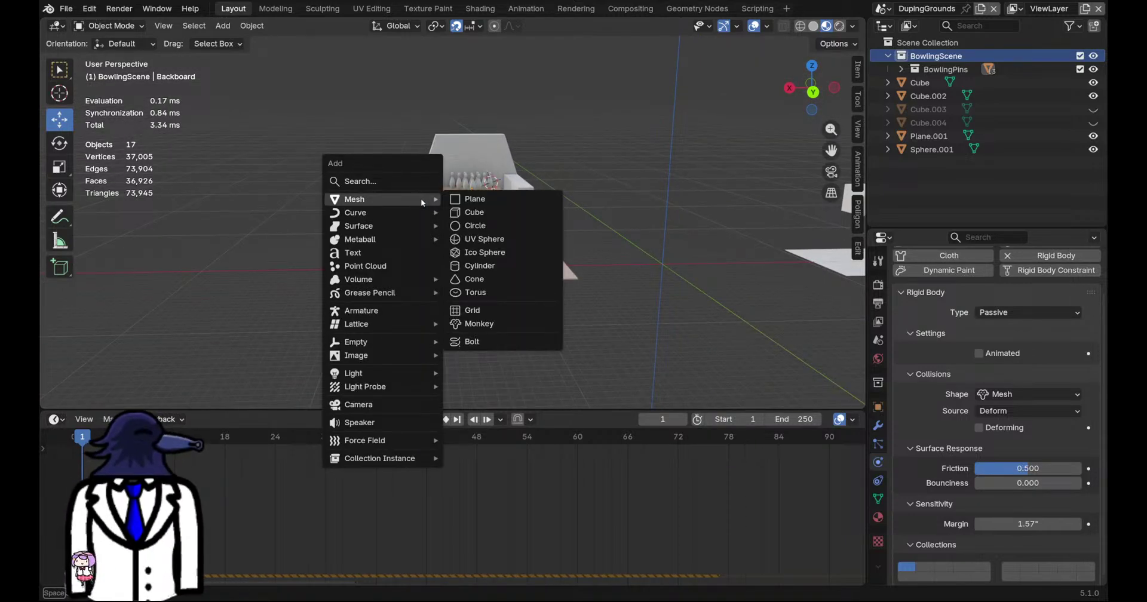
pyautogui.click(395, 404)
pyautogui.moveTo(448, 228); pyautogui.dragTo(592, 258, button='middle')
pyautogui.moveTo(335, 159); pyautogui.dragTo(551, 171)
pyautogui.moveTo(551, 172); pyautogui.dragTo(466, 144, button='middle')
pyautogui.moveTo(538, 181); pyautogui.dragTo(538, 113)
pyautogui.scroll(4, 538, 114)
pyautogui.moveTo(428, 164); pyautogui.dragTo(512, 171, button='middle')
# Add a Bézier curve to the BowlingScene collection and save the file
pyautogui.hotkey('shift', 'a')
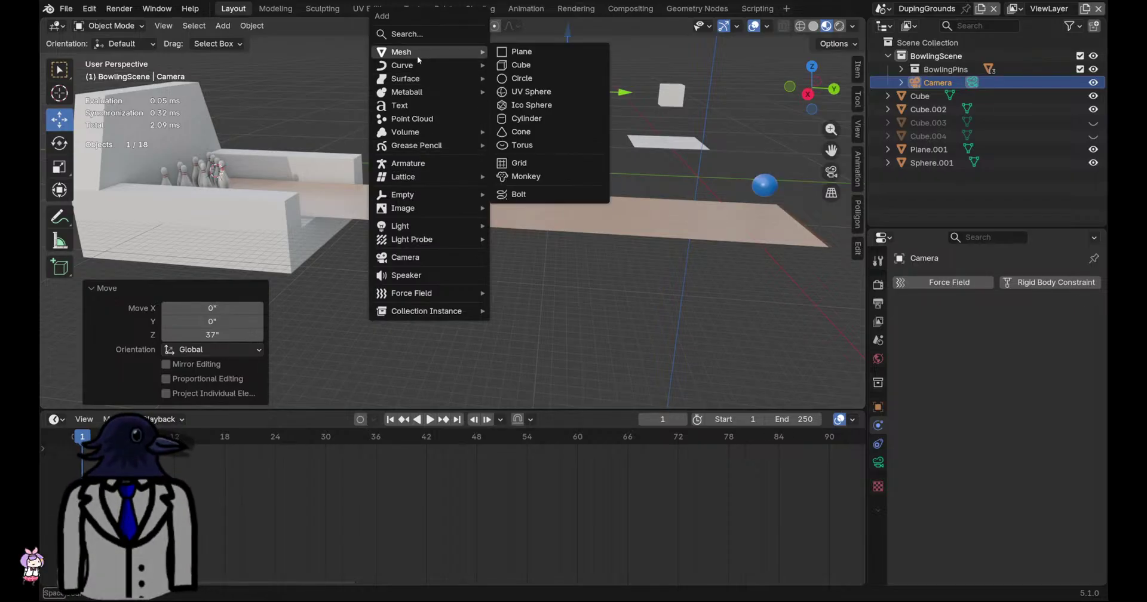
pyautogui.moveTo(428, 64)
pyautogui.click(500, 65)
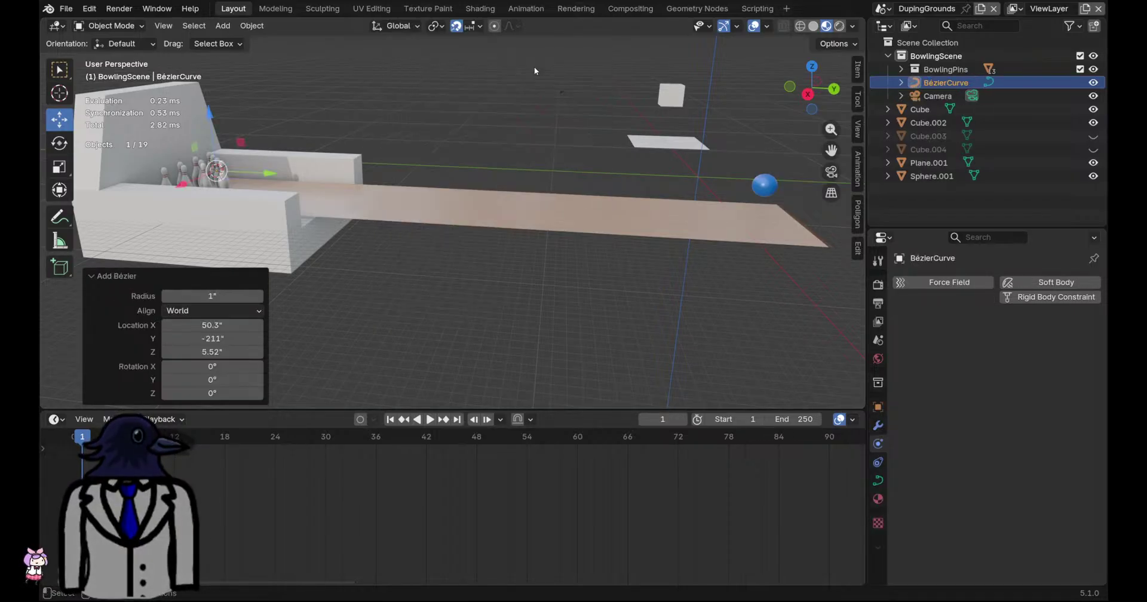
pyautogui.hotkey('ctrl', 's')
# Move the Bézier curve along the lane away from the pins
pyautogui.moveTo(417, 181); pyautogui.dragTo(528, 212, button='middle')
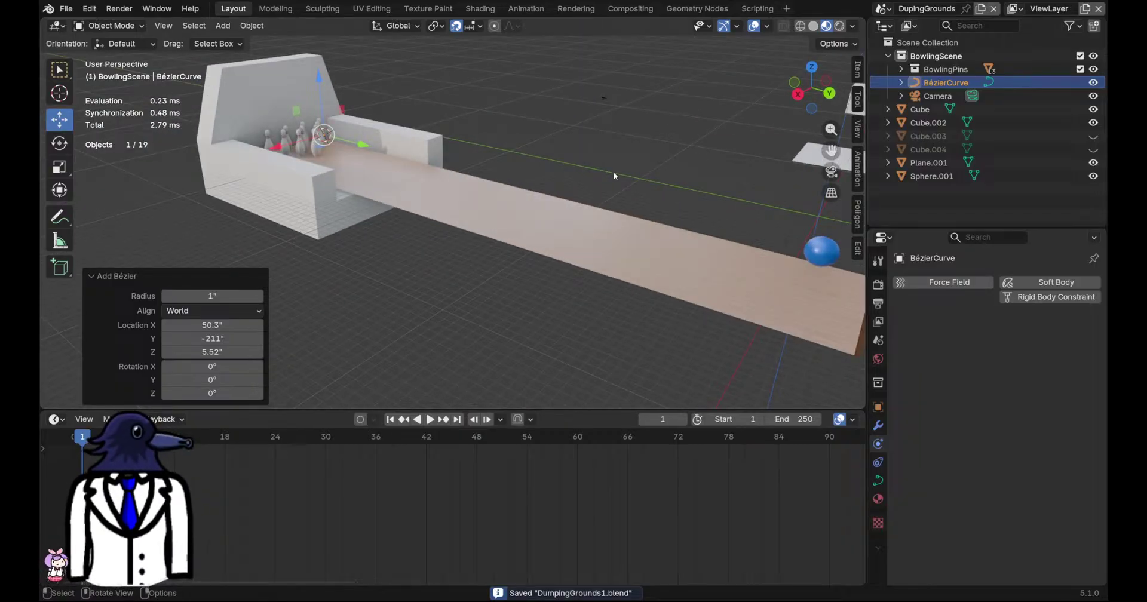
pyautogui.moveTo(614, 176); pyautogui.dragTo(747, 169, button='middle')
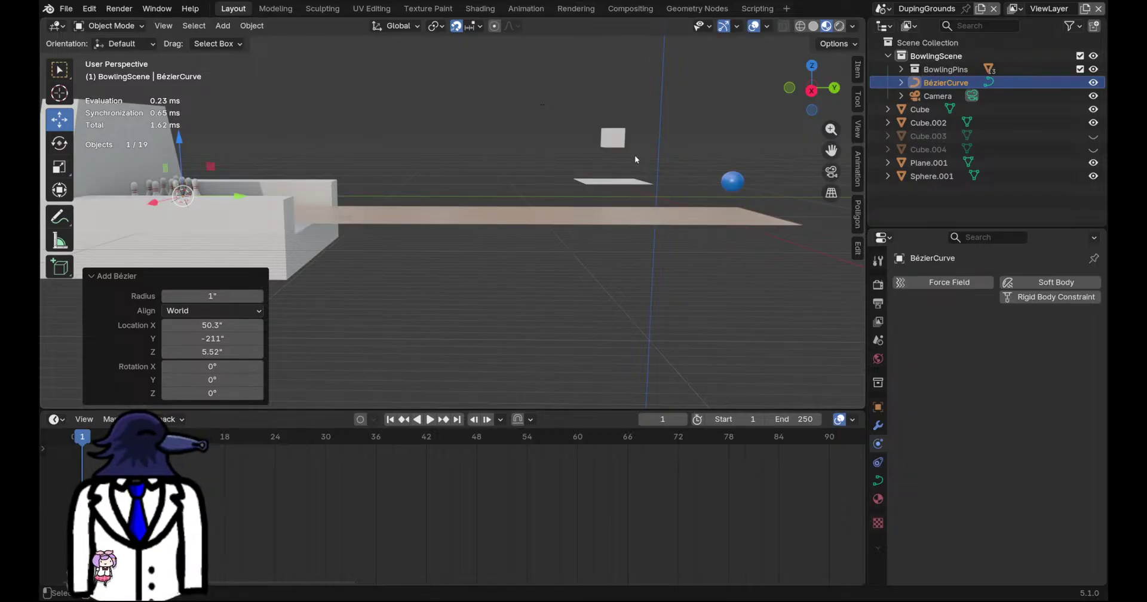
pyautogui.moveTo(346, 230); pyautogui.dragTo(463, 310, button='middle')
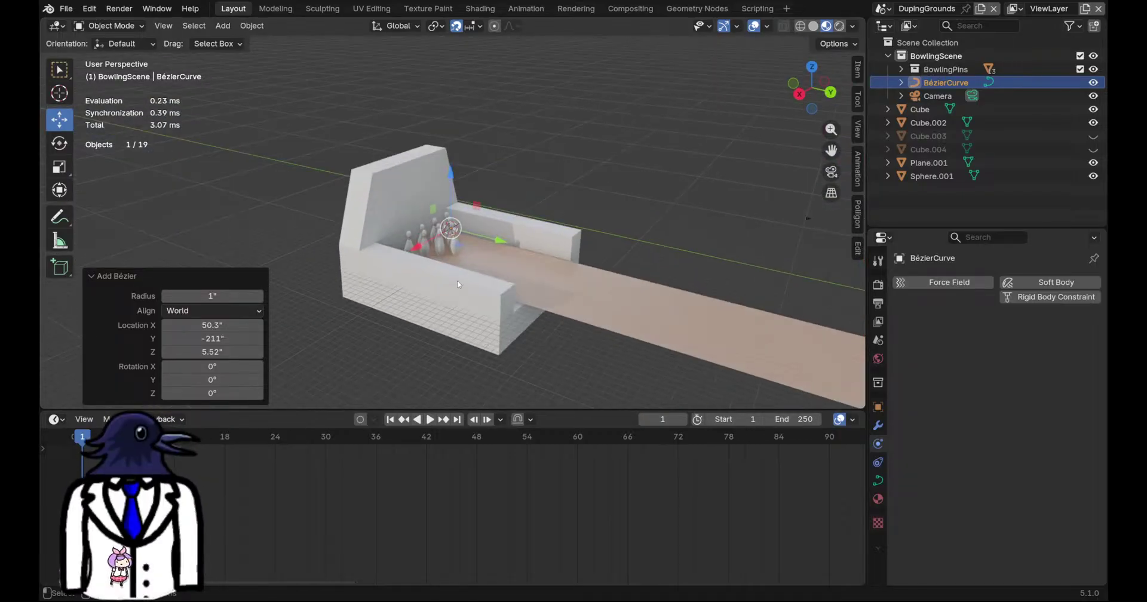
pyautogui.scroll(4, 453, 224)
pyautogui.moveTo(499, 257); pyautogui.dragTo(735, 306)
pyautogui.scroll(-2, 733, 303)
pyautogui.moveTo(734, 304); pyautogui.dragTo(776, 297, button='middle')
pyautogui.keyDown('shift'); pyautogui.moveTo(777, 298); pyautogui.dragTo(457, 273, button='middle'); pyautogui.keyUp('shift')
pyautogui.scroll(2, 673, 274)
pyautogui.scroll(-1, 673, 274)
# Scale the camera by 8.706, save the file and look through the camera at the pins
pyautogui.click(591, 106)
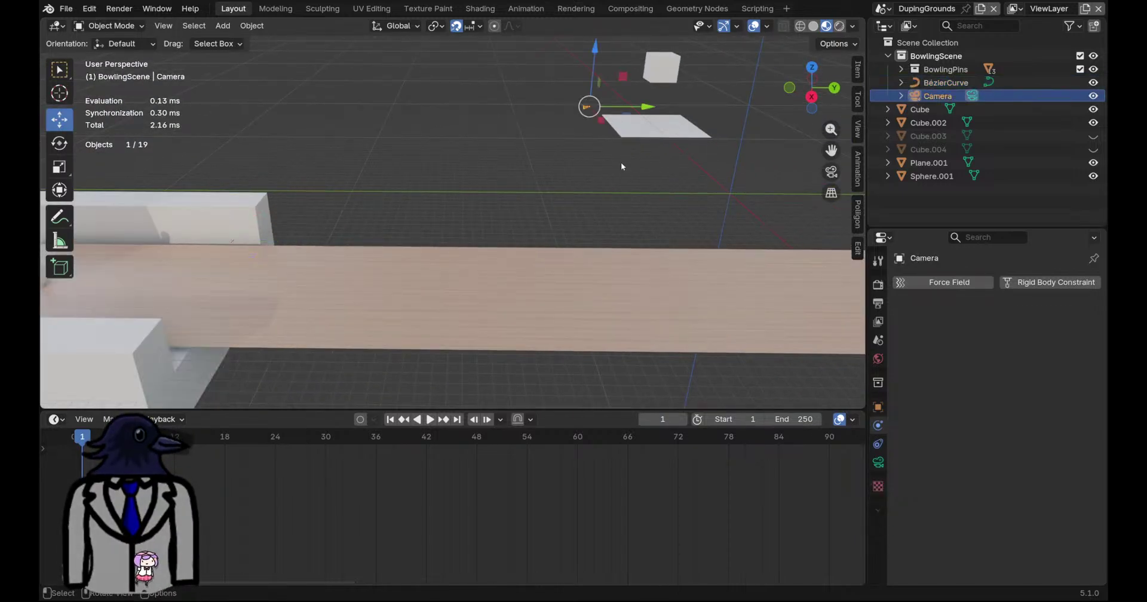
pyautogui.scroll(-2, 603, 137)
pyautogui.press('s')
pyautogui.click(762, 191)
pyautogui.hotkey('ctrl', 's')
pyautogui.click(833, 175)
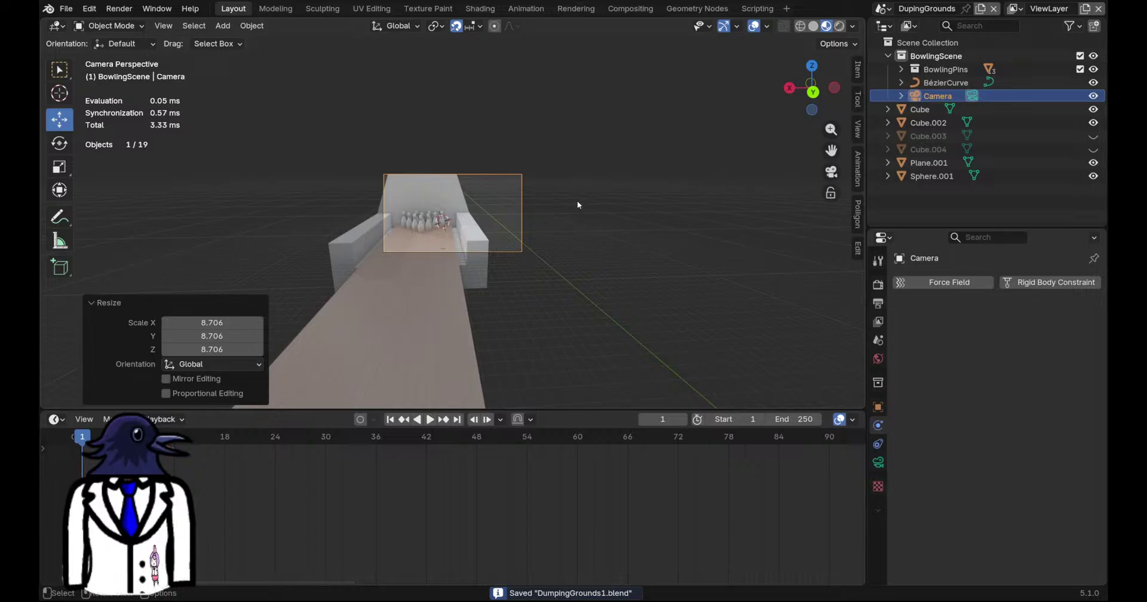
pyautogui.click(832, 173)
# In the right orthographic view, move the camera 90 inches along Y behind the ball and lower it 24 inches
pyautogui.moveTo(598, 217); pyautogui.dragTo(807, 173, button='middle')
pyautogui.moveTo(735, 221); pyautogui.dragTo(568, 216, button='middle')
pyautogui.click(811, 90)
pyautogui.moveTo(406, 168); pyautogui.dragTo(577, 173)
pyautogui.scroll(4, 586, 184)
pyautogui.scroll(-1, 606, 186)
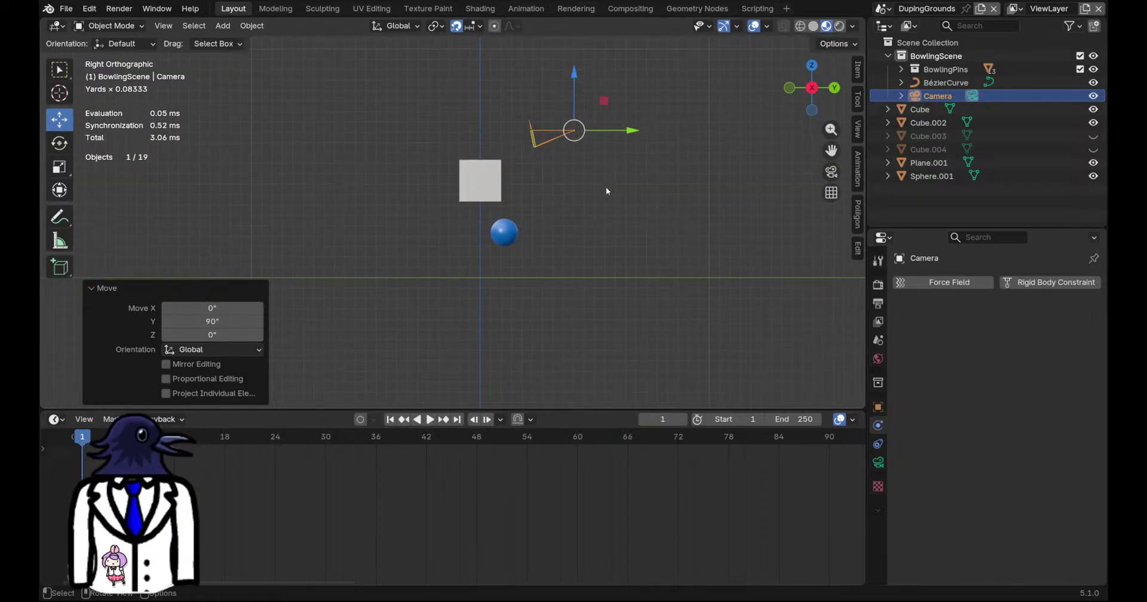
pyautogui.keyDown('shift'); pyautogui.moveTo(607, 191); pyautogui.dragTo(570, 216, button='middle'); pyautogui.keyUp('shift')
pyautogui.moveTo(537, 150); pyautogui.dragTo(537, 234)
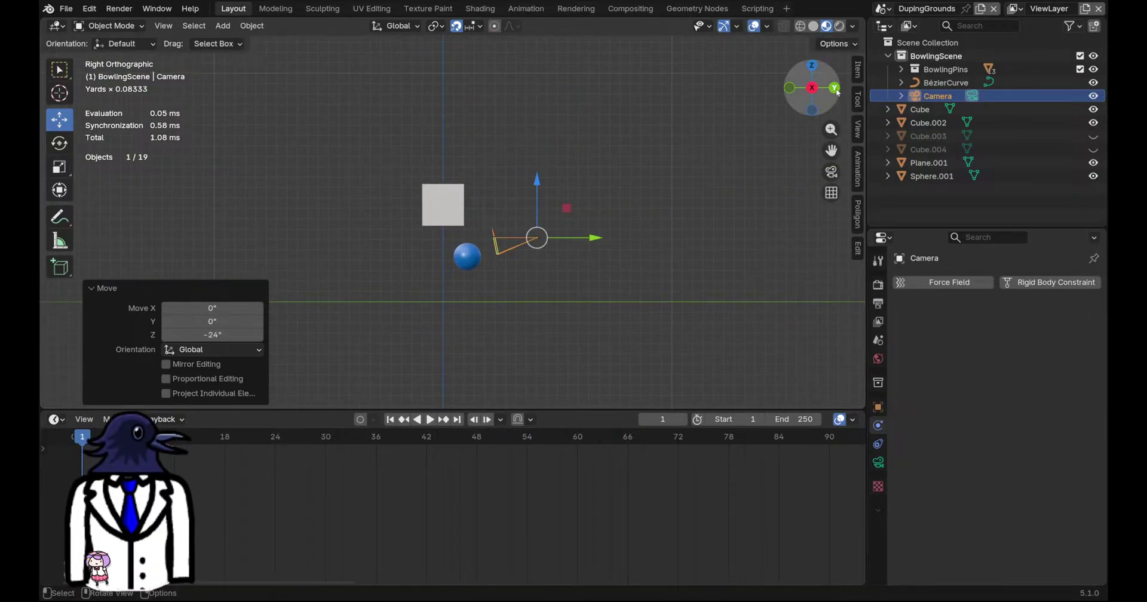
# Check the camera's alignment with the ball and lane from the back and through the camera view
pyautogui.click(836, 91)
pyautogui.click(831, 173)
pyautogui.scroll(5, 556, 225)
pyautogui.scroll(-4, 604, 224)
pyautogui.click(831, 172)
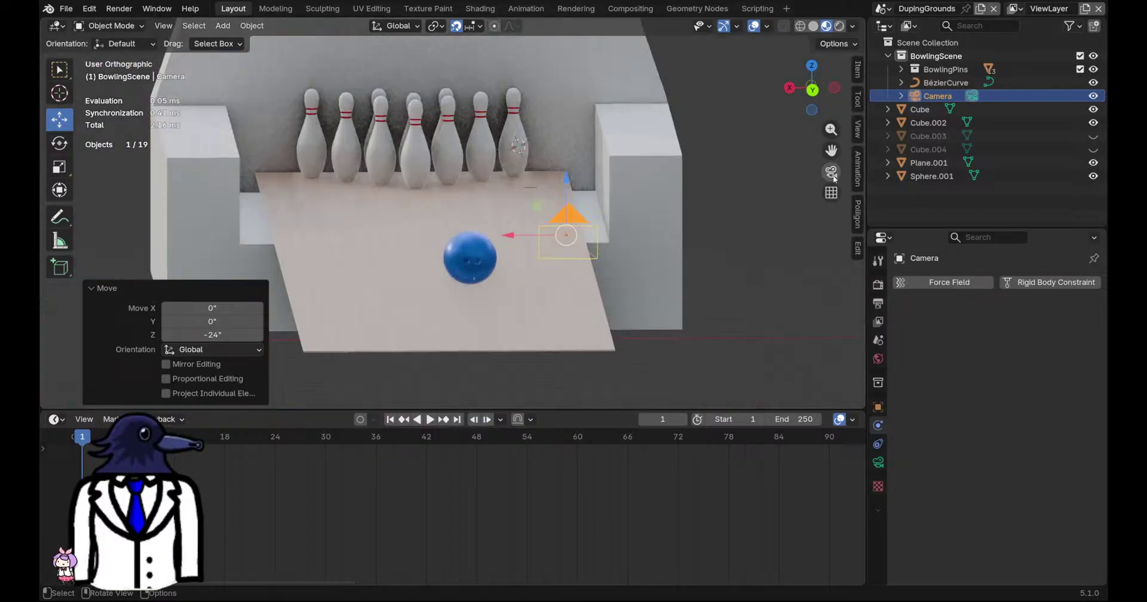
# Centre the camera on the lane by moving it about 14.211 inches along X, save, and look through it
pyautogui.moveTo(548, 235); pyautogui.dragTo(498, 235)
pyautogui.hotkey('ctrl', 's')
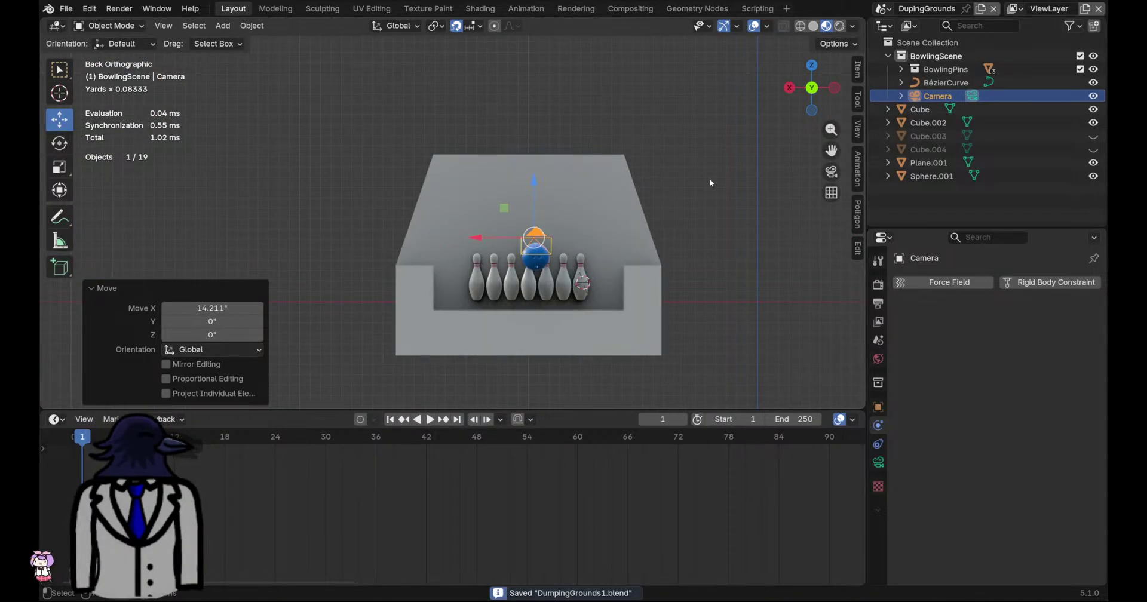
pyautogui.click(831, 172)
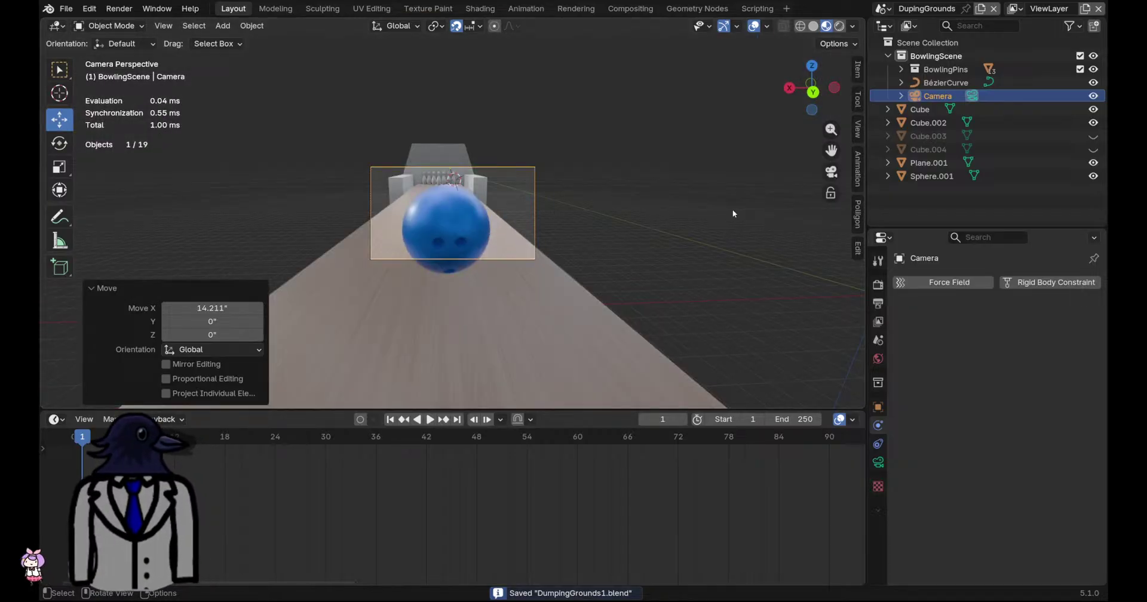
# Move the camera back 52 inches along Y and up 15 inches along Z, save, and check the camera view
pyautogui.moveTo(686, 230); pyautogui.dragTo(473, 184, button='middle')
pyautogui.press('g')
pyautogui.moveTo(546, 141); pyautogui.dragTo(700, 102)
pyautogui.hotkey('ctrl', 's')
pyautogui.click(830, 172)
pyautogui.moveTo(605, 229); pyautogui.dragTo(551, 215, button='middle')
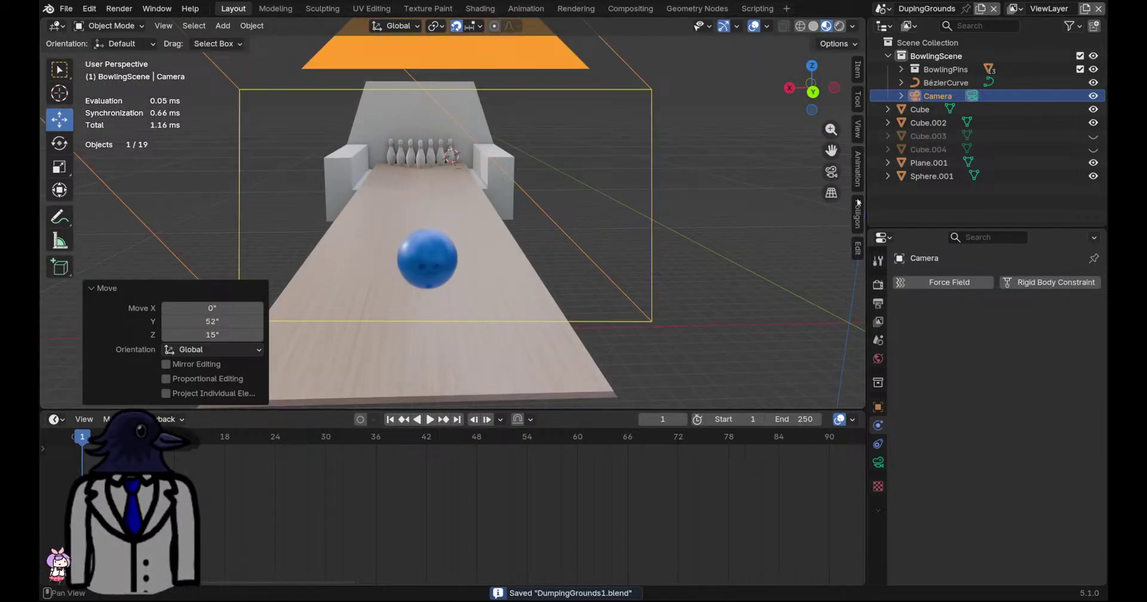
pyautogui.click(831, 172)
# Straighten the camera by setting its rotation to 90° on X and 180° on Z
pyautogui.click(877, 406)
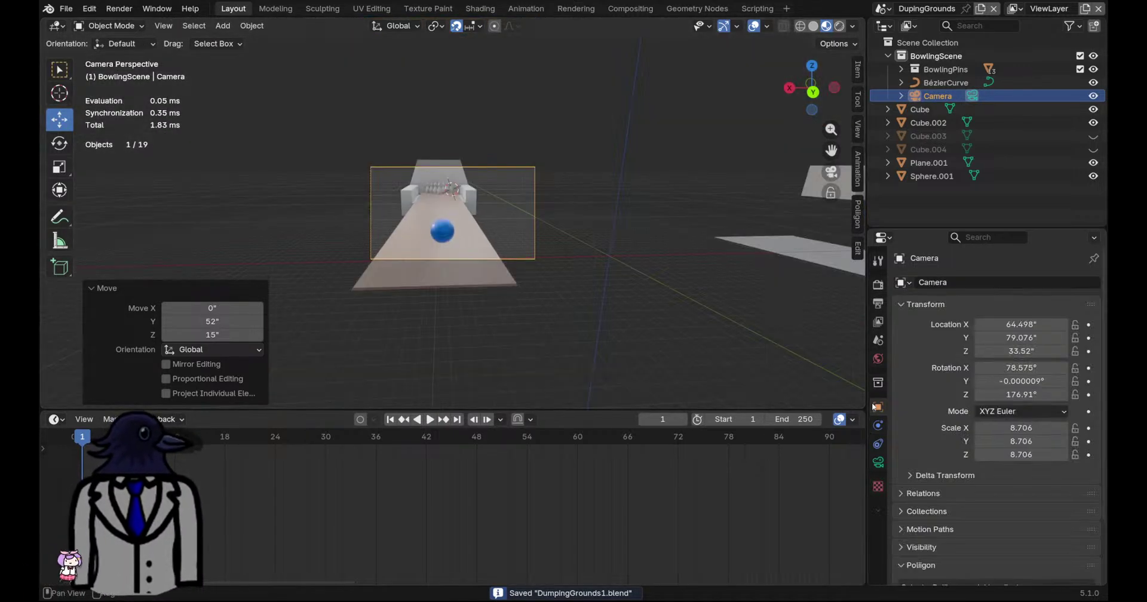
pyautogui.click(1030, 368)
pyautogui.write('0')
pyautogui.press('Return')
pyautogui.click(1030, 368)
pyautogui.write('90')
pyautogui.press('Return')
pyautogui.click(1028, 393)
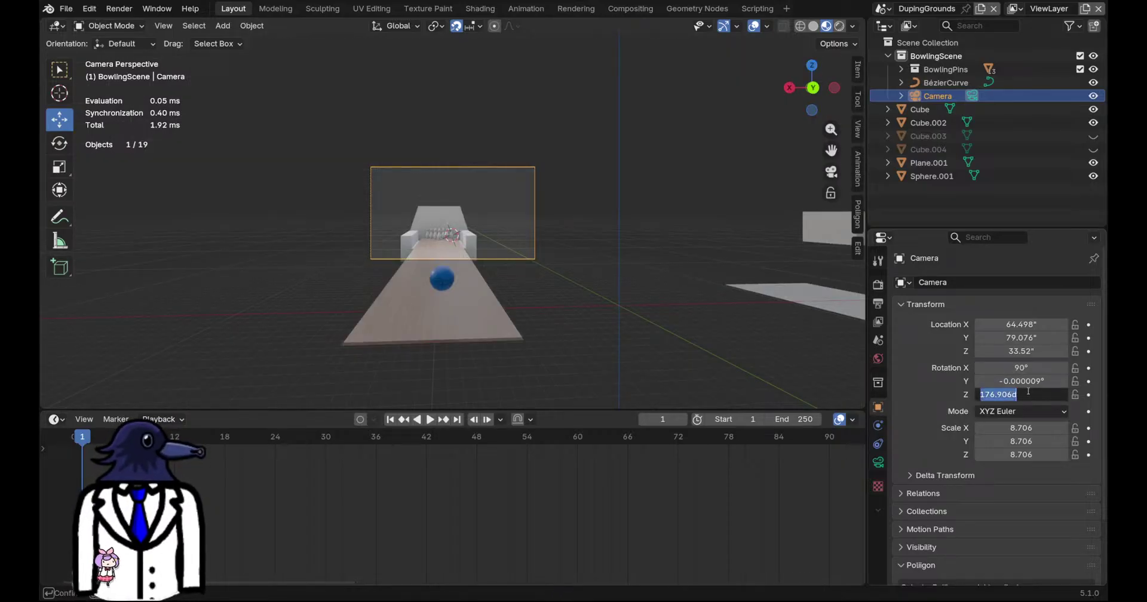
pyautogui.write('0')
pyautogui.press('Return')
pyautogui.click(1028, 393)
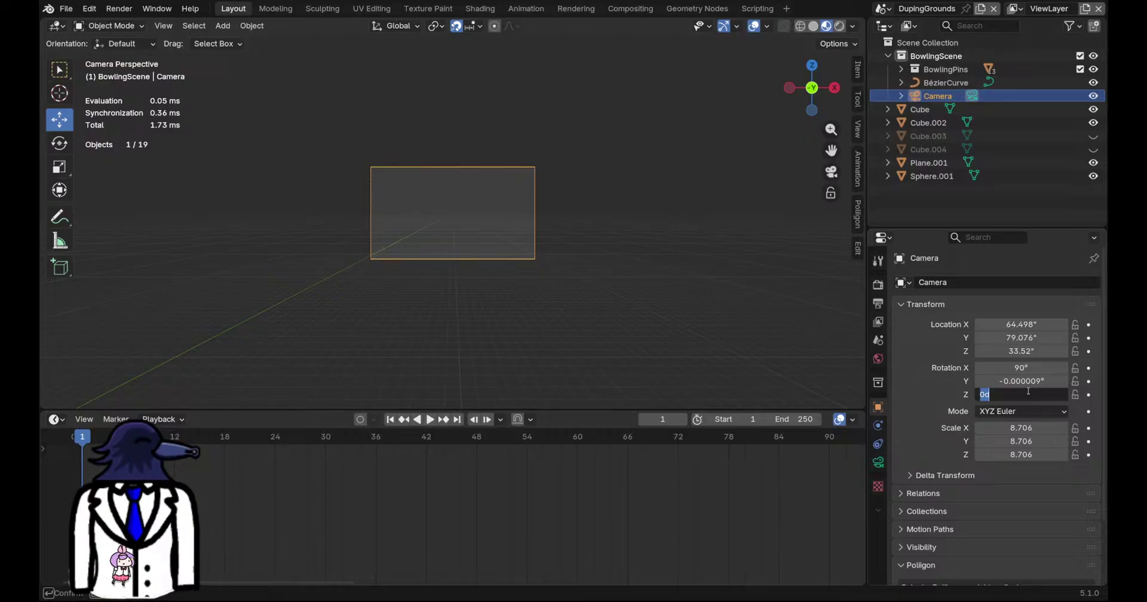
pyautogui.write('180')
pyautogui.press('Return')
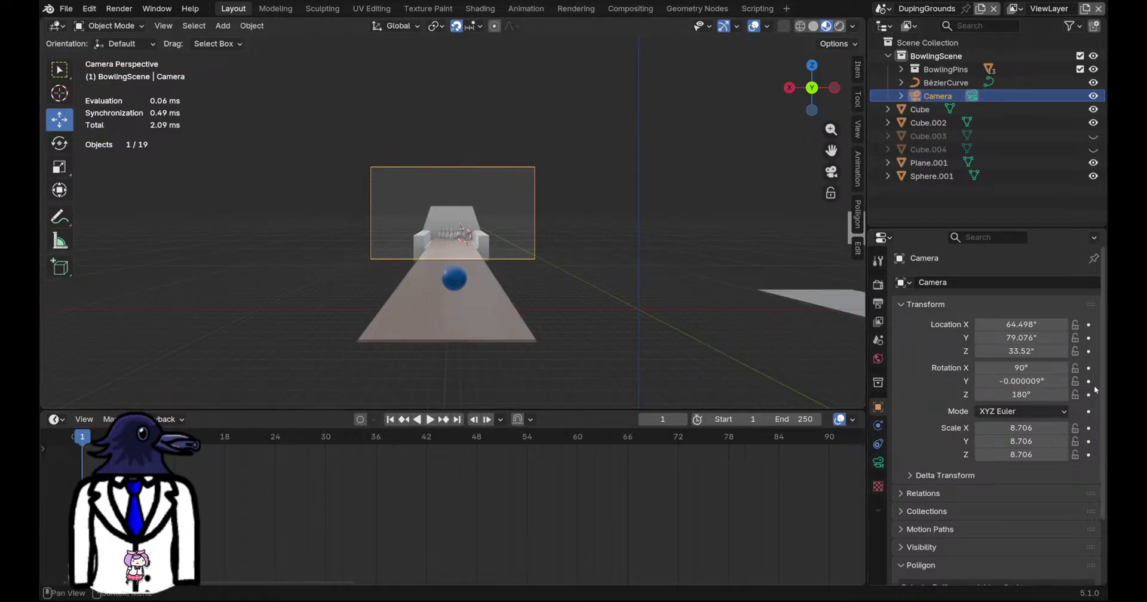
# Tilt the camera down to an X rotation of 76° so the lane is framed, check the framing, and save
pyautogui.moveTo(1023, 368)
pyautogui.mouseDown()
pyautogui.moveTo(1034, 368)
pyautogui.moveTo(1003, 369)
pyautogui.moveTo(1021, 368)
pyautogui.mouseUp()
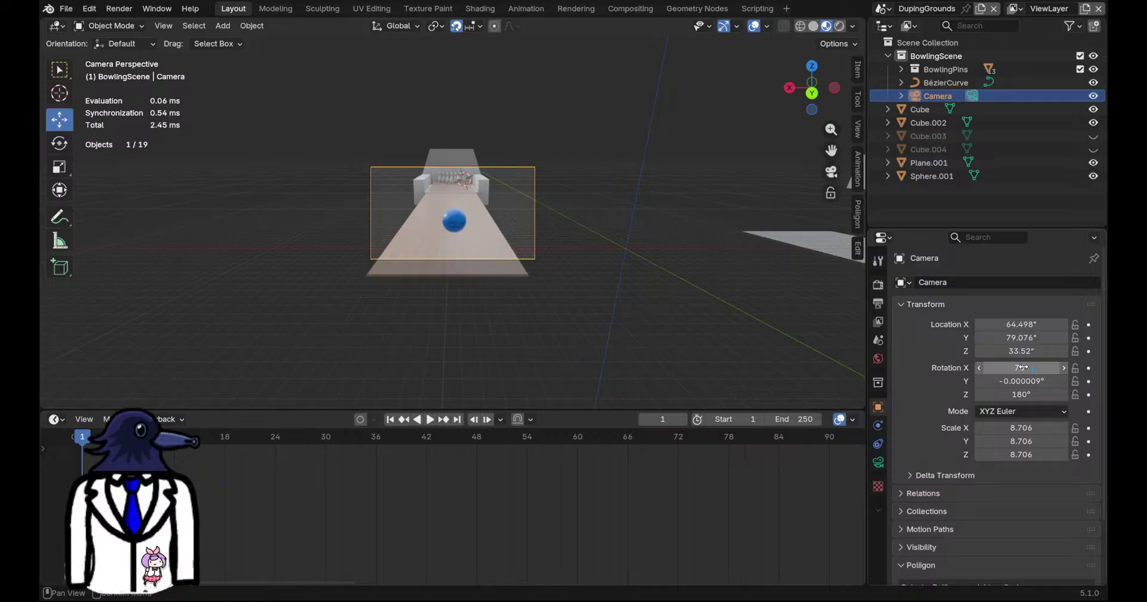
pyautogui.hotkey('ctrl', 's')
pyautogui.scroll(6, 629, 234)
pyautogui.scroll(-2, 633, 230)
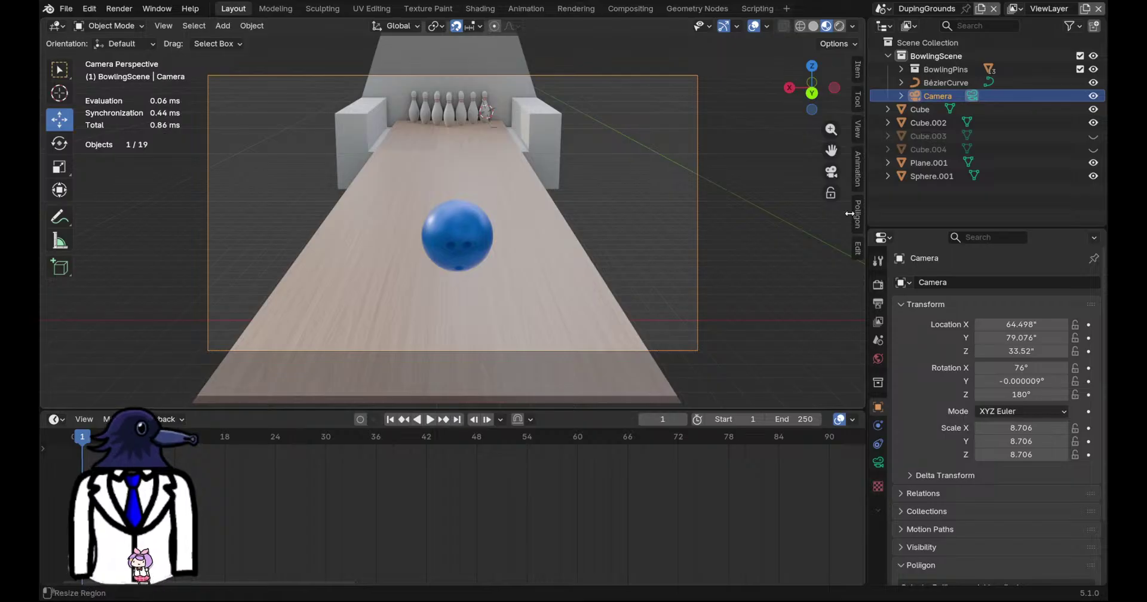
pyautogui.click(830, 172)
pyautogui.scroll(-8, 587, 227)
pyautogui.hotkey('ctrl', 's')
# Add a rigid body constraint to the camera
pyautogui.moveTo(435, 260); pyautogui.dragTo(362, 391, button='middle')
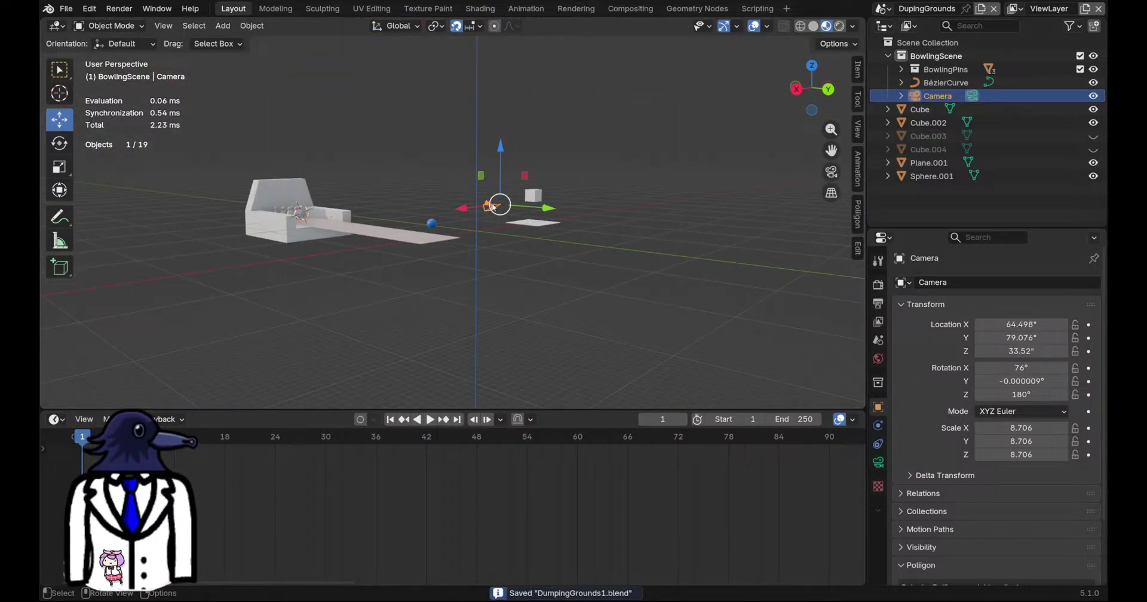
pyautogui.scroll(2, 493, 206)
pyautogui.press('k')
pyautogui.scroll(-2, 657, 316)
pyautogui.keyDown('shift'); pyautogui.moveTo(340, 297); pyautogui.dragTo(409, 195, button='middle'); pyautogui.keyUp('shift')
pyautogui.scroll(2, 468, 262)
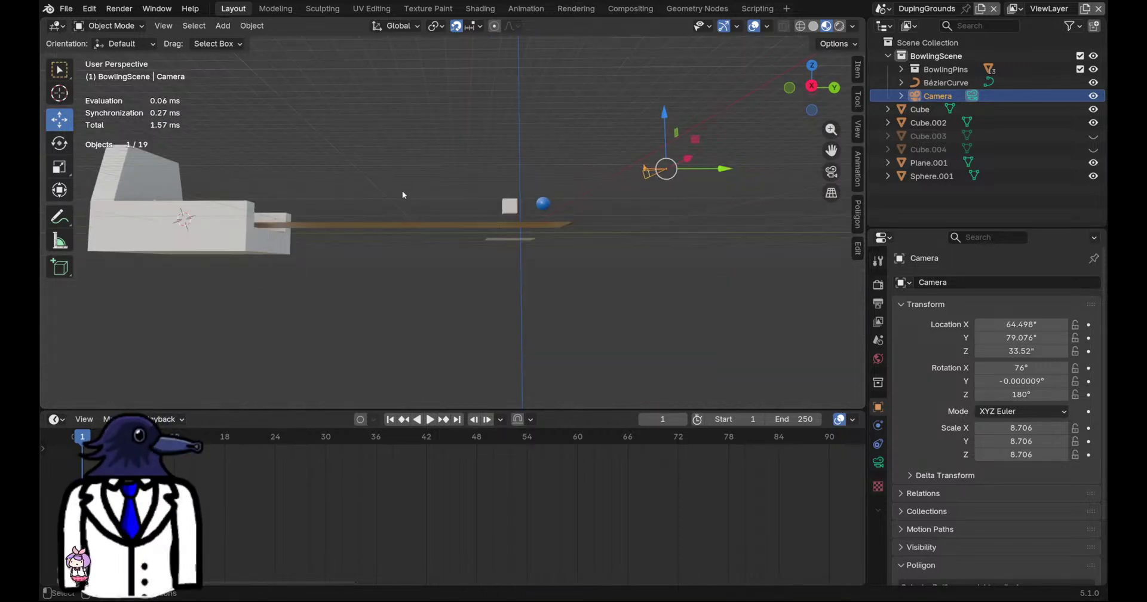
pyautogui.click(886, 443)
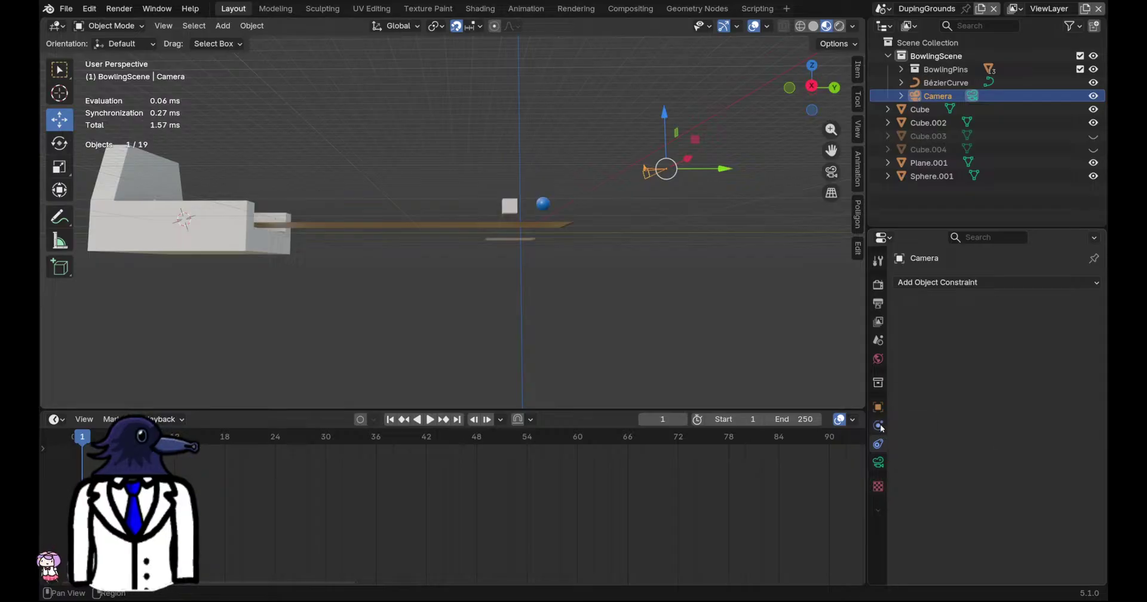
pyautogui.click(882, 429)
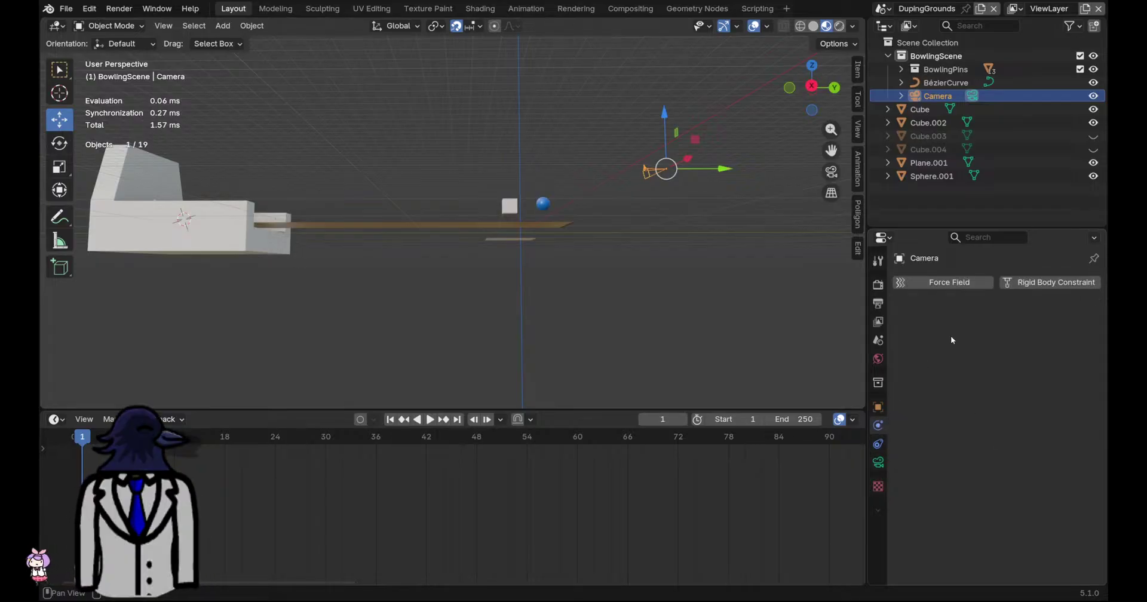
pyautogui.click(1023, 286)
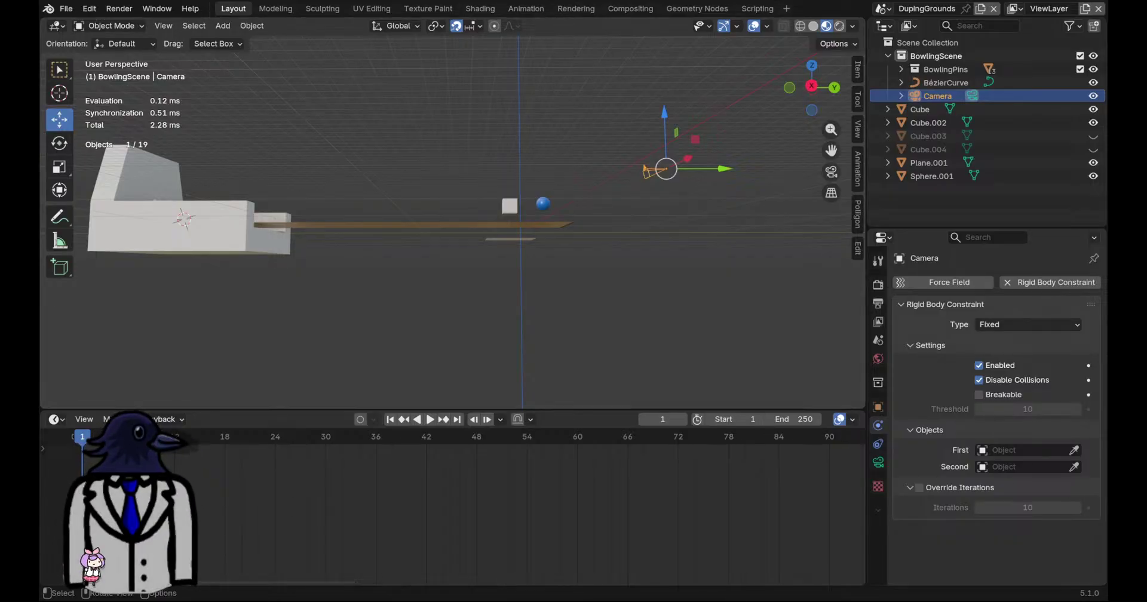
# Rename the Bézier curve as CameraPath
pyautogui.doubleClick(942, 83)
pyautogui.write('CameraPath')
pyautogui.press('Return')
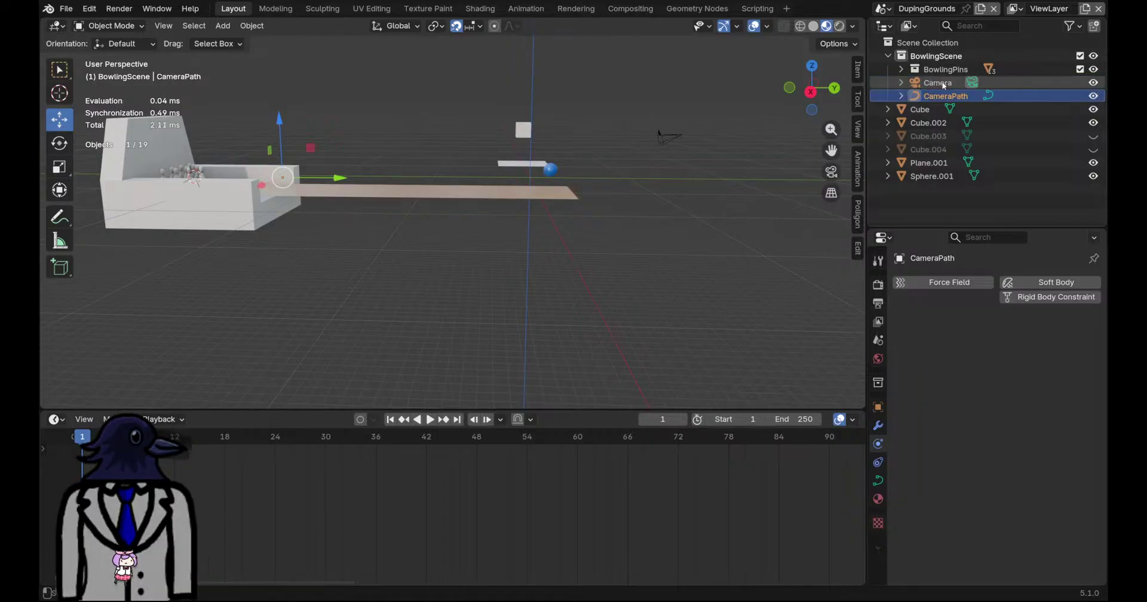
# Remove the camera's rigid body constraint and open the list of object constraints that can be added
pyautogui.click(676, 139)
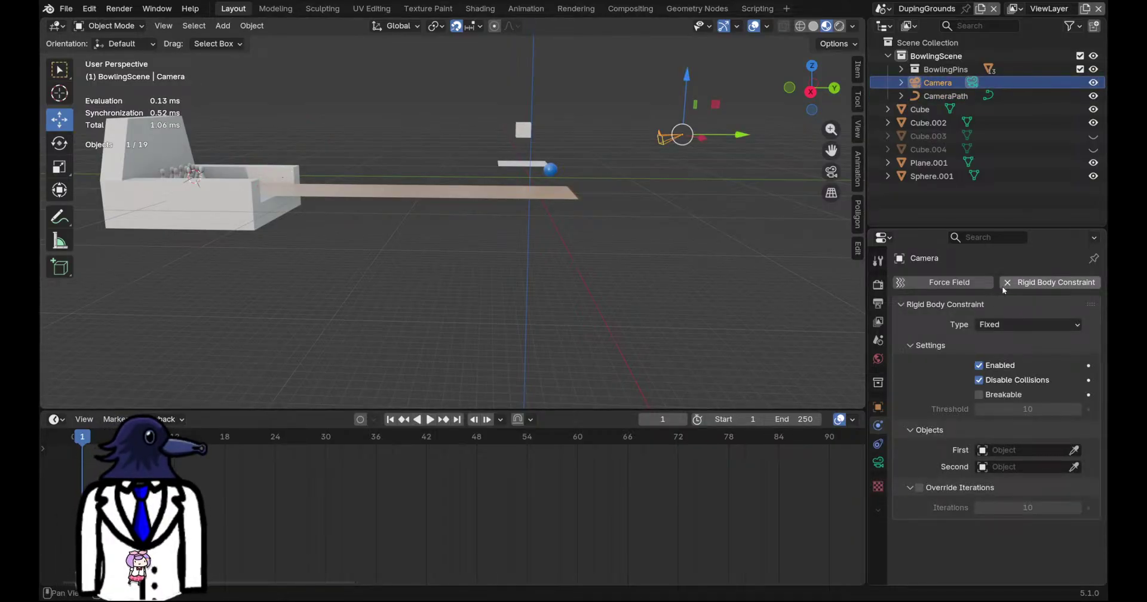
pyautogui.click(1011, 282)
pyautogui.click(877, 444)
pyautogui.click(964, 287)
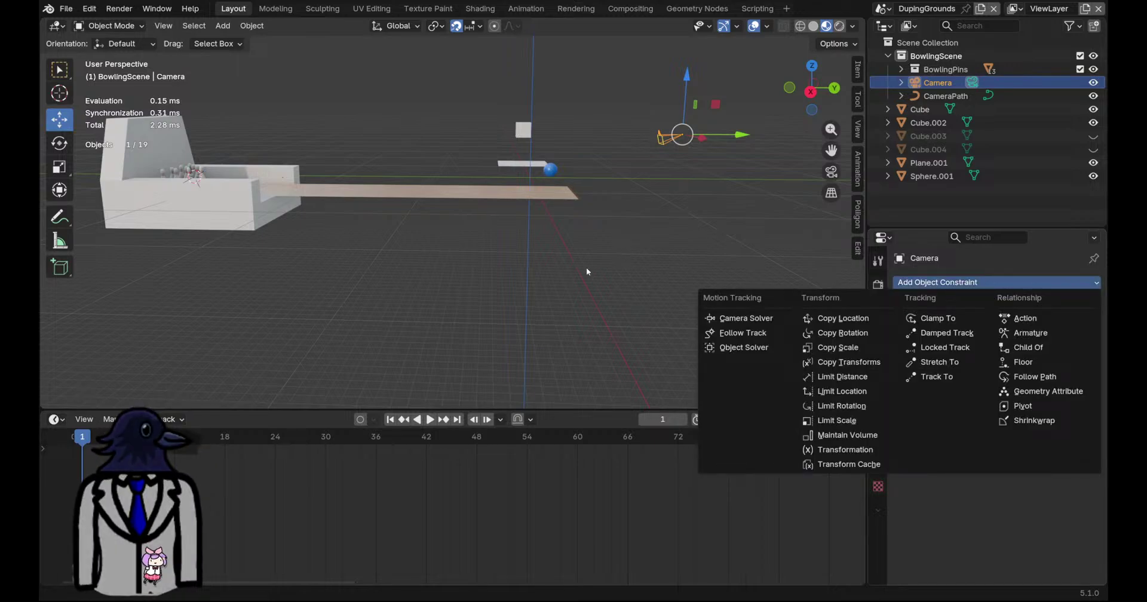
# Move the CameraPath curve 202 inches along Y, past the ball end of the lane
pyautogui.moveTo(390, 218); pyautogui.dragTo(320, 287, button='middle')
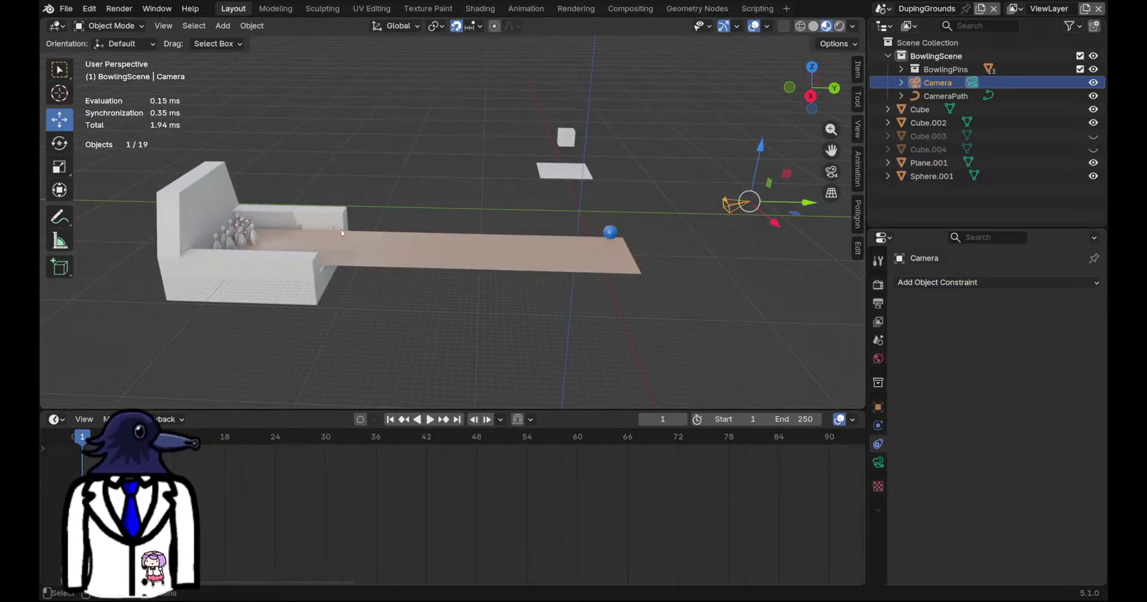
pyautogui.click(340, 233)
pyautogui.click(334, 231)
pyautogui.moveTo(378, 232); pyautogui.dragTo(723, 260)
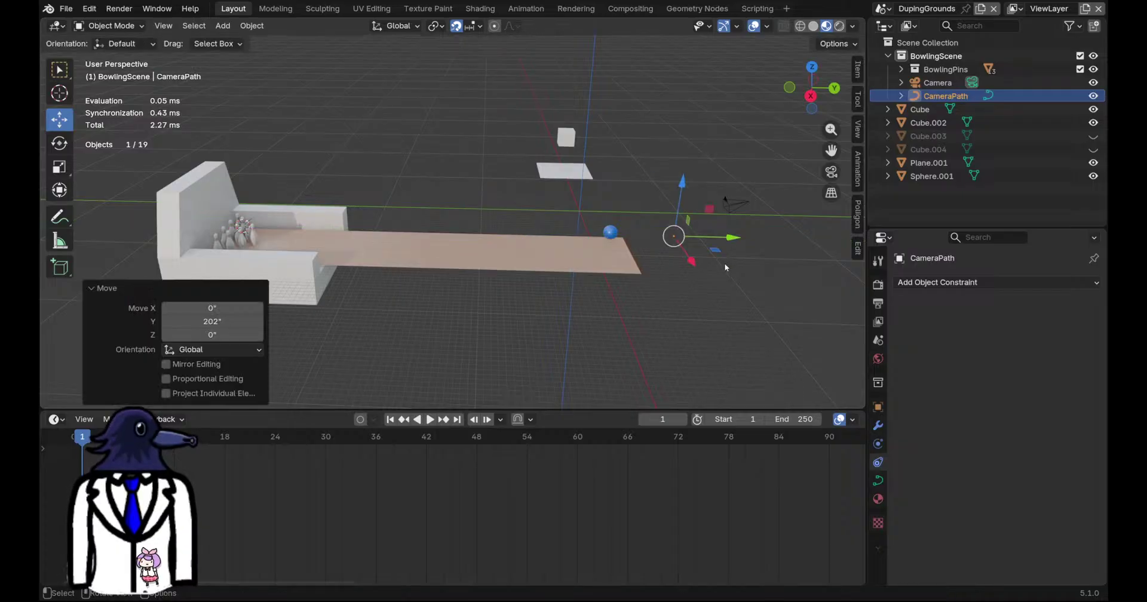
# Rotate all points of the CameraPath curve by -95° in the view plane in Edit Mode and save
pyautogui.scroll(2, 675, 251)
pyautogui.keyDown('shift'); pyautogui.moveTo(628, 240); pyautogui.dragTo(555, 184, button='middle'); pyautogui.keyUp('shift')
pyautogui.press('Tab')
pyautogui.moveTo(725, 214)
pyautogui.mouseDown(button='middle')
pyautogui.moveTo(541, 266)
pyautogui.moveTo(518, 267)
pyautogui.moveTo(512, 233)
pyautogui.mouseUp(button='middle')
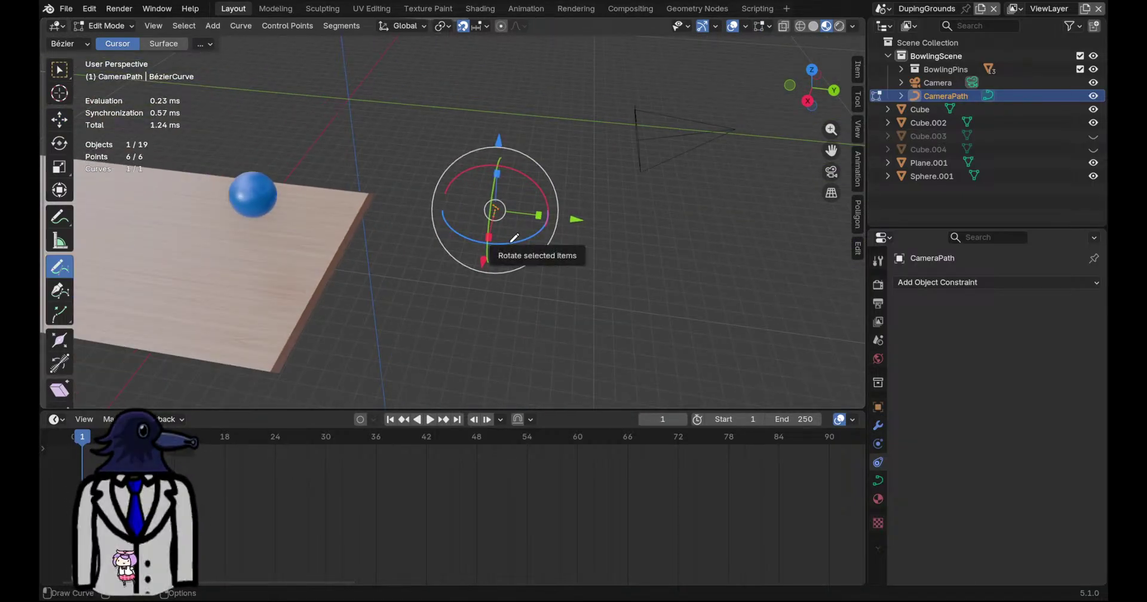
pyautogui.press('q')
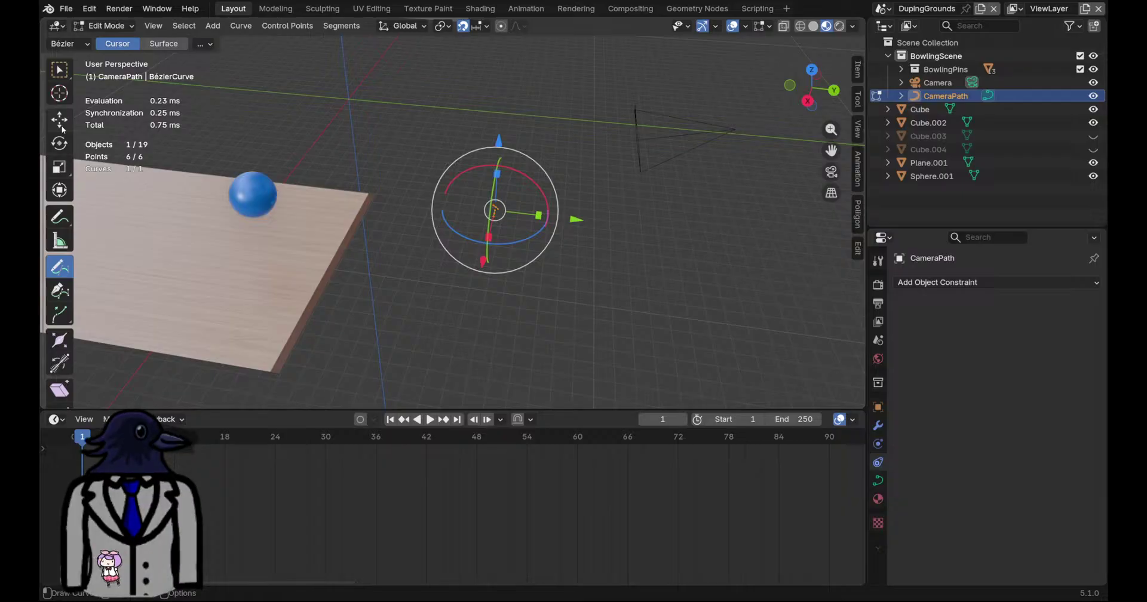
pyautogui.click(59, 119)
pyautogui.press('r')
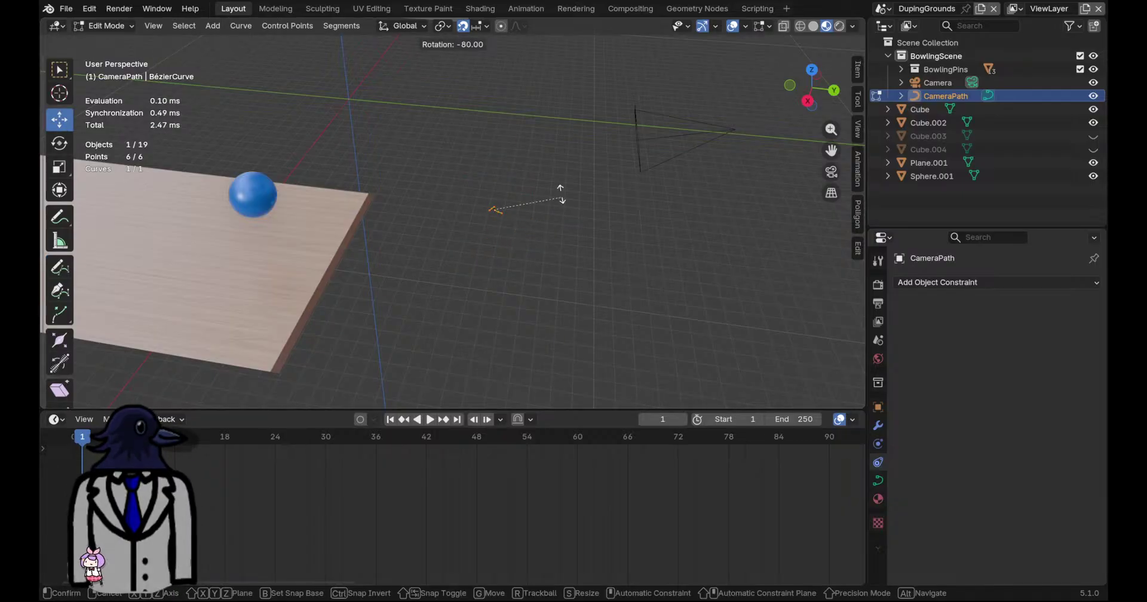
pyautogui.click(558, 220)
pyautogui.hotkey('ctrl', 's')
# Scale all points of the CameraPath curve by 18.871 and show the curve's object transform values
pyautogui.press('KP_Decimal')
pyautogui.scroll(-18, 550, 244)
pyautogui.press('s')
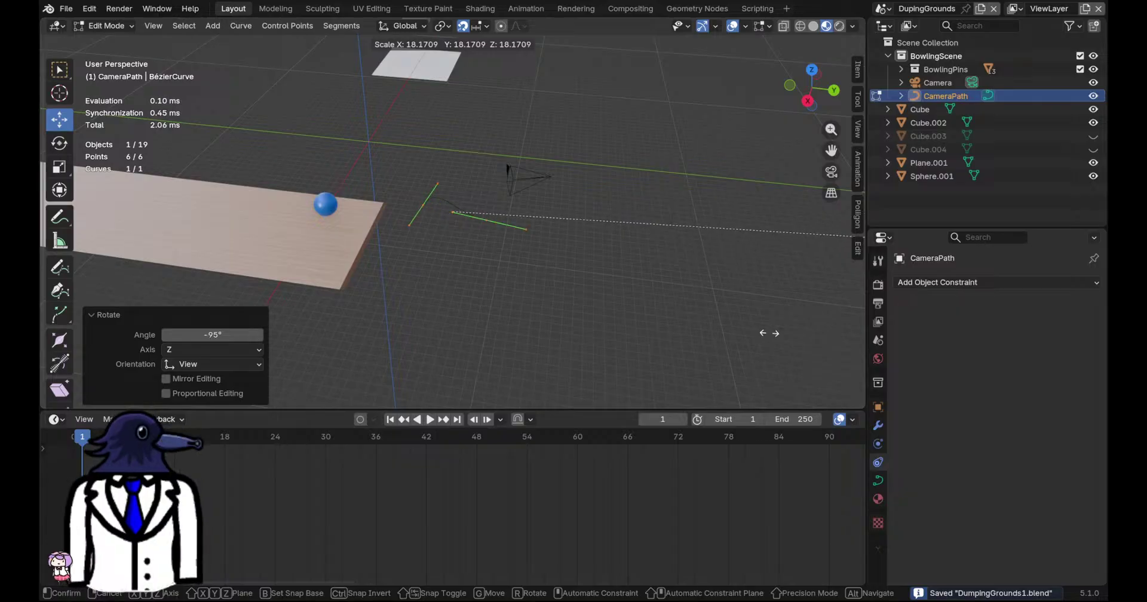
pyautogui.click(762, 333)
pyautogui.moveTo(763, 333); pyautogui.dragTo(537, 251, button='middle')
pyautogui.click(879, 407)
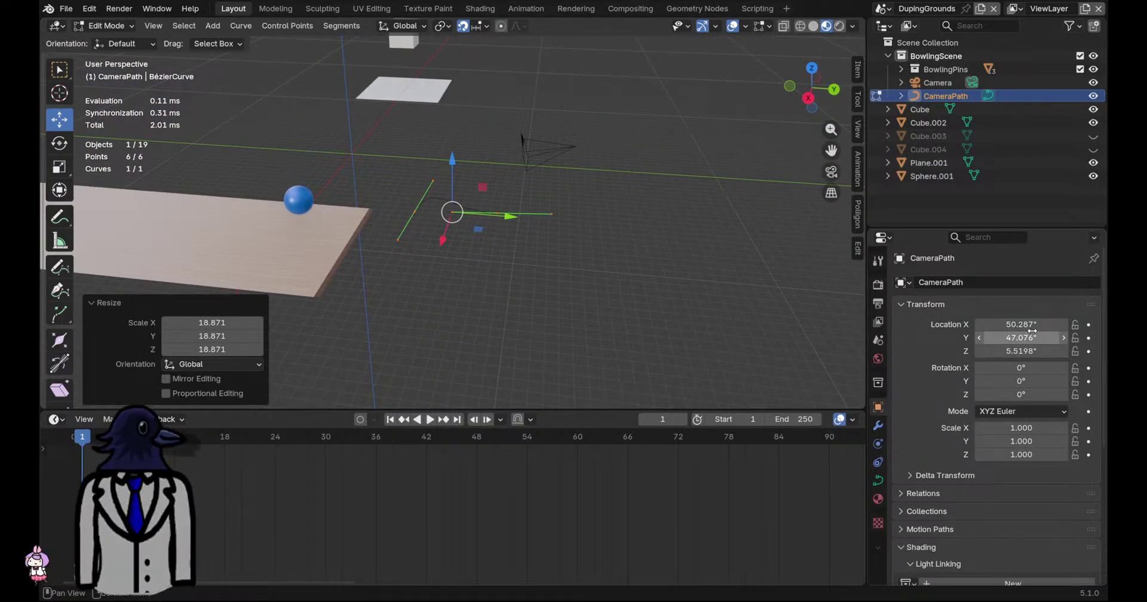
# Delete the CameraPath curve's points, save, and delete the curve object itself
pyautogui.moveTo(527, 295); pyautogui.dragTo(516, 241, button='middle')
pyautogui.press('x')
pyautogui.click(507, 255)
pyautogui.hotkey('ctrl', 's')
pyautogui.press('Tab')
pyautogui.press('x')
pyautogui.click(445, 227)
# Add a new Bézier curve to the bowling scene
pyautogui.hotkey('shift', 'a')
pyautogui.press('Escape')
pyautogui.hotkey('shift', 'a')
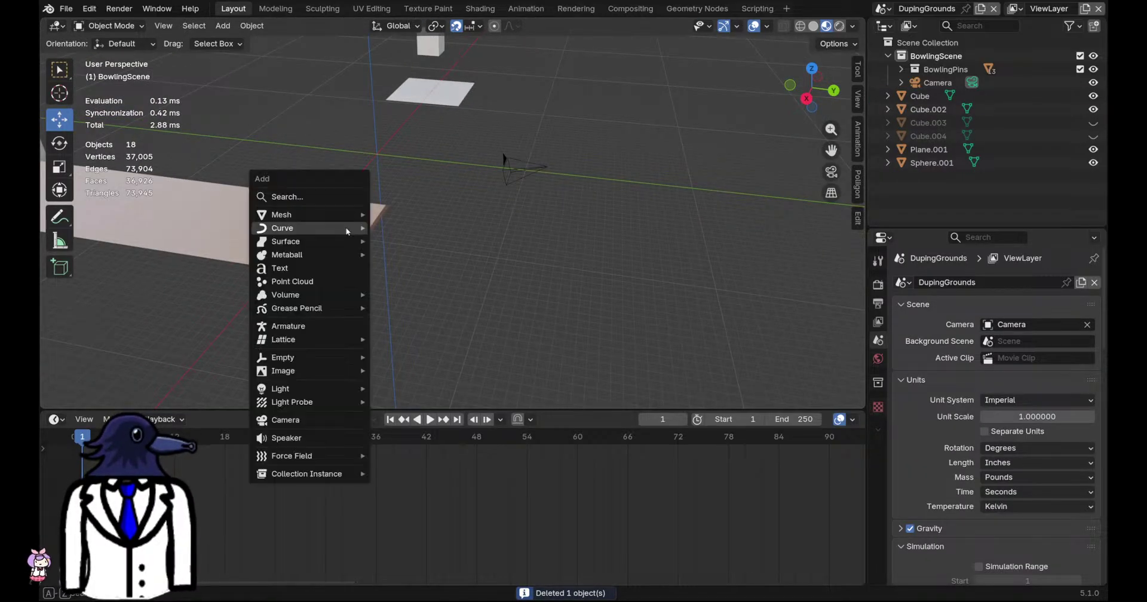
pyautogui.moveTo(335, 228)
pyautogui.click(406, 228)
# Move the new Bézier curve up 31 inches and 27 inches along X
pyautogui.moveTo(412, 228); pyautogui.dragTo(479, 263, button='middle')
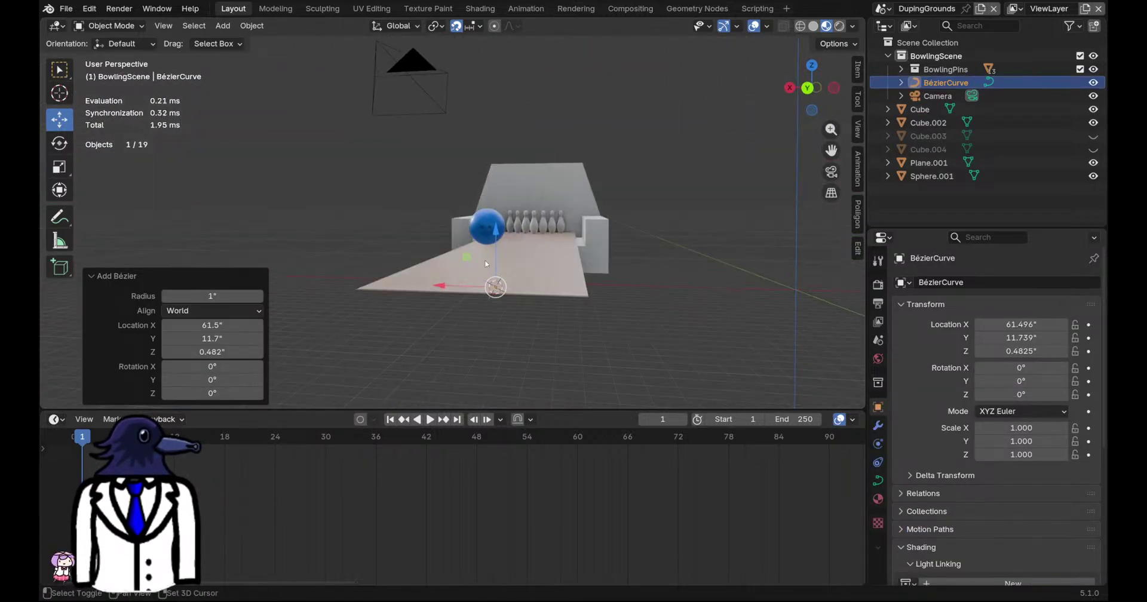
pyautogui.moveTo(497, 239); pyautogui.dragTo(500, 97)
pyautogui.moveTo(445, 141); pyautogui.dragTo(322, 142)
pyautogui.moveTo(412, 143); pyautogui.dragTo(504, 252, button='middle')
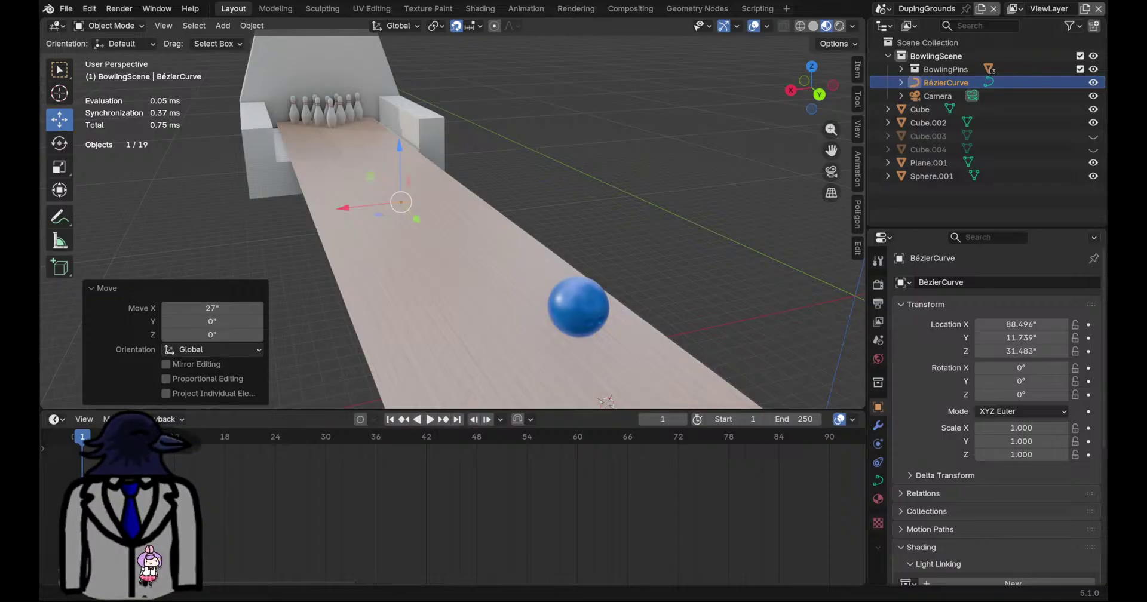
# Rotate the Bézier curve to 90° about Z so it runs along the lane, save, and frame it
pyautogui.moveTo(537, 347); pyautogui.dragTo(429, 203, button='middle')
pyautogui.scroll(3, 429, 203)
pyautogui.click(59, 142)
pyautogui.moveTo(427, 191); pyautogui.dragTo(428, 109)
pyautogui.hotkey('ctrl', 's')
pyautogui.press('KP_Decimal')
# Enter Edit Mode on the Bézier curve and move one of its points about 0.51 inches along X
pyautogui.press('Tab')
pyautogui.click(378, 166)
pyautogui.moveTo(370, 208); pyautogui.dragTo(361, 243)
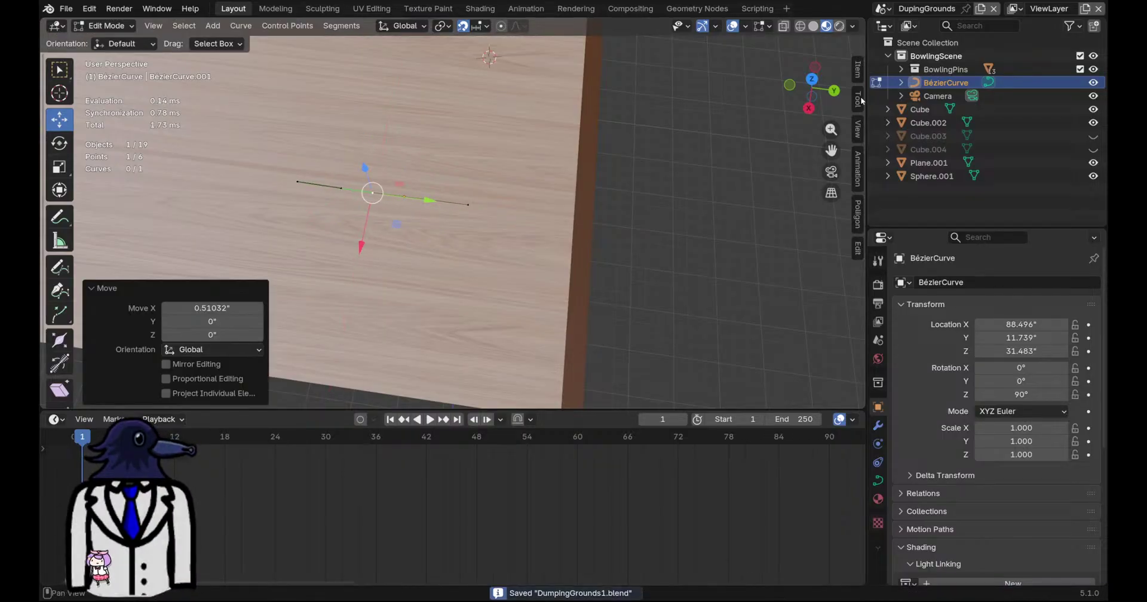
# Move the selected curve point 66 inches along Y and about 2 inches up to the camera, working in the right orthographic view
pyautogui.click(808, 108)
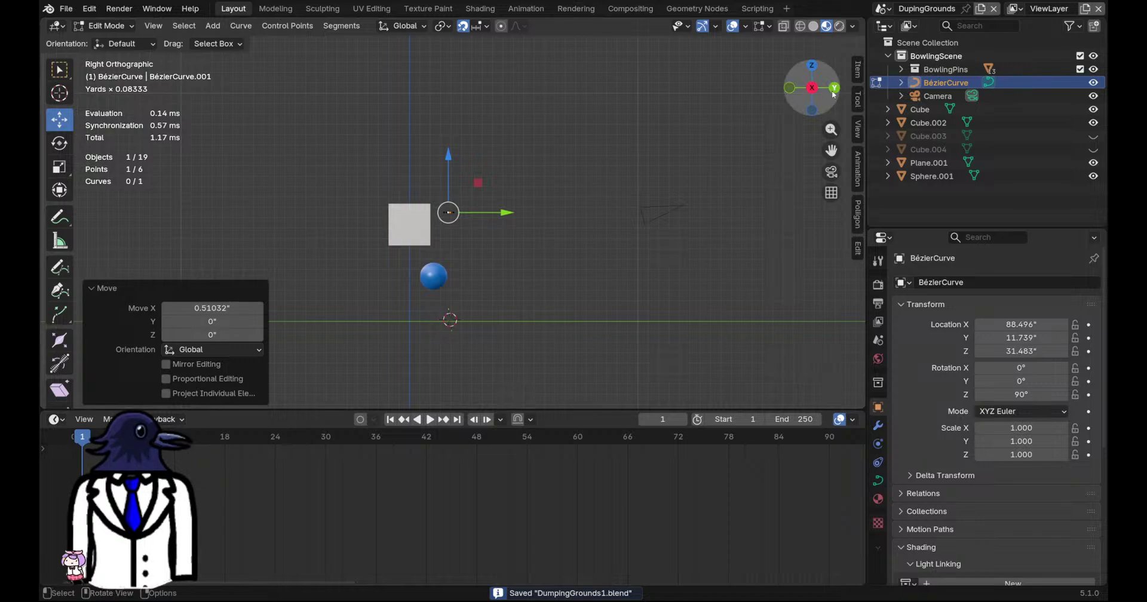
pyautogui.click(788, 93)
pyautogui.moveTo(532, 219); pyautogui.dragTo(346, 260, button='middle')
pyautogui.click(813, 89)
pyautogui.scroll(5, 384, 202)
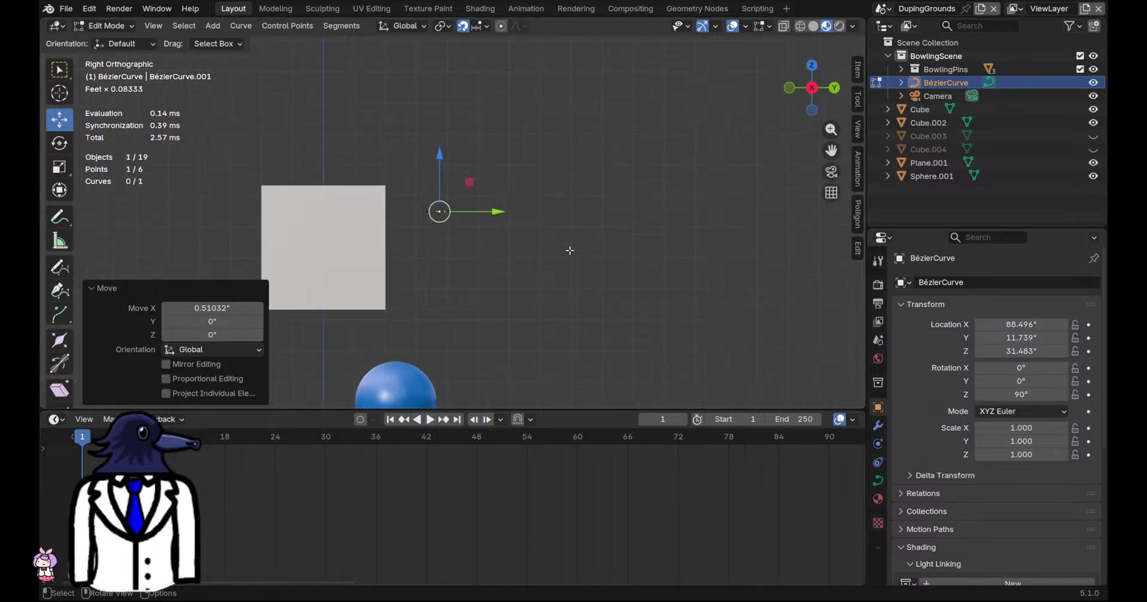
pyautogui.scroll(-4, 384, 202)
pyautogui.press('g')
pyautogui.press('y')
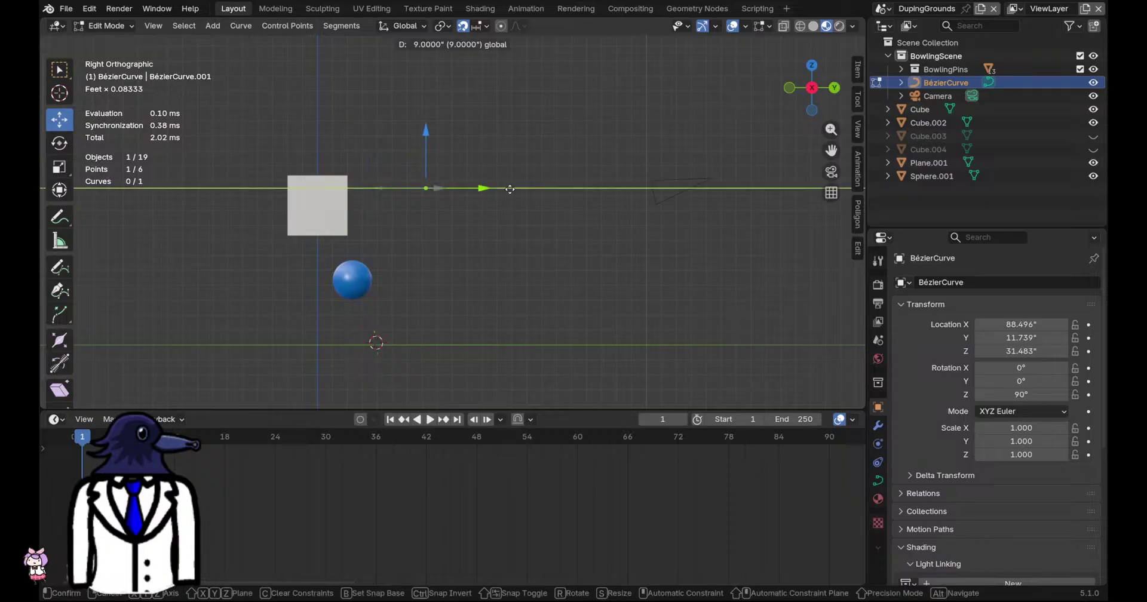
pyautogui.click(709, 185)
pyautogui.press('g')
pyautogui.press('z')
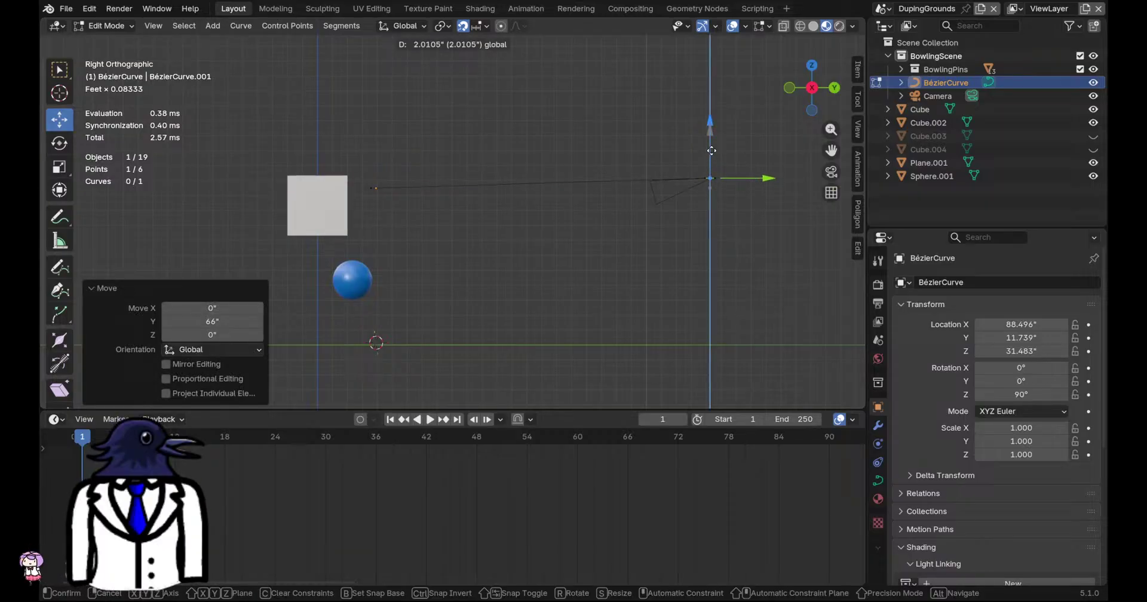
pyautogui.press('Return')
# Move the curve point beside the cube along Y toward the camera, and shift it -16 inches on Y and -5 inches on Z
pyautogui.click(372, 189)
pyautogui.click(434, 181)
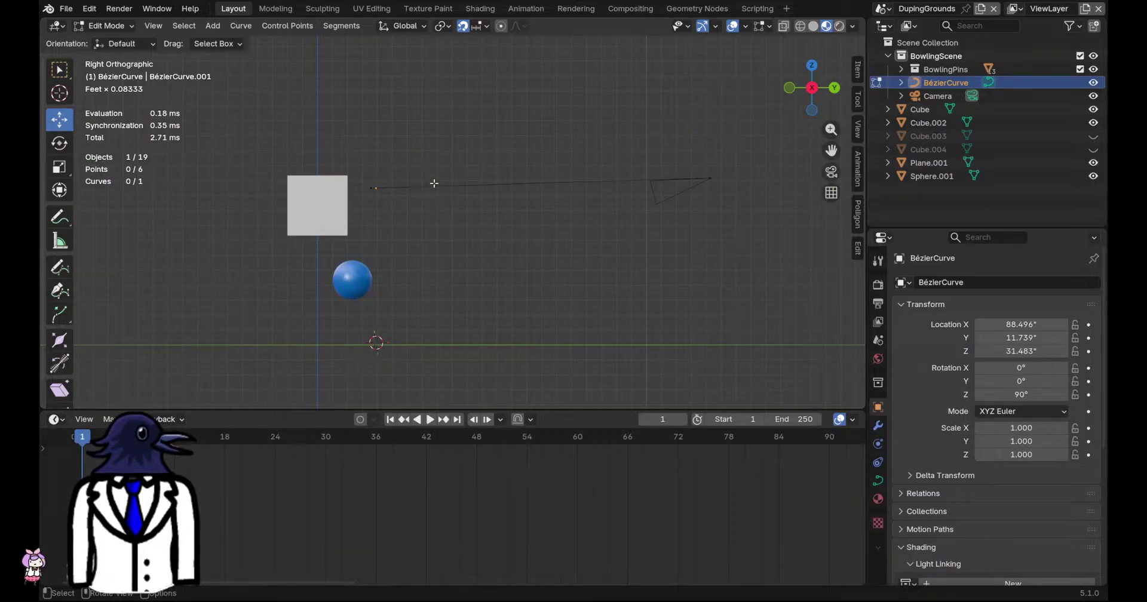
pyautogui.click(372, 188)
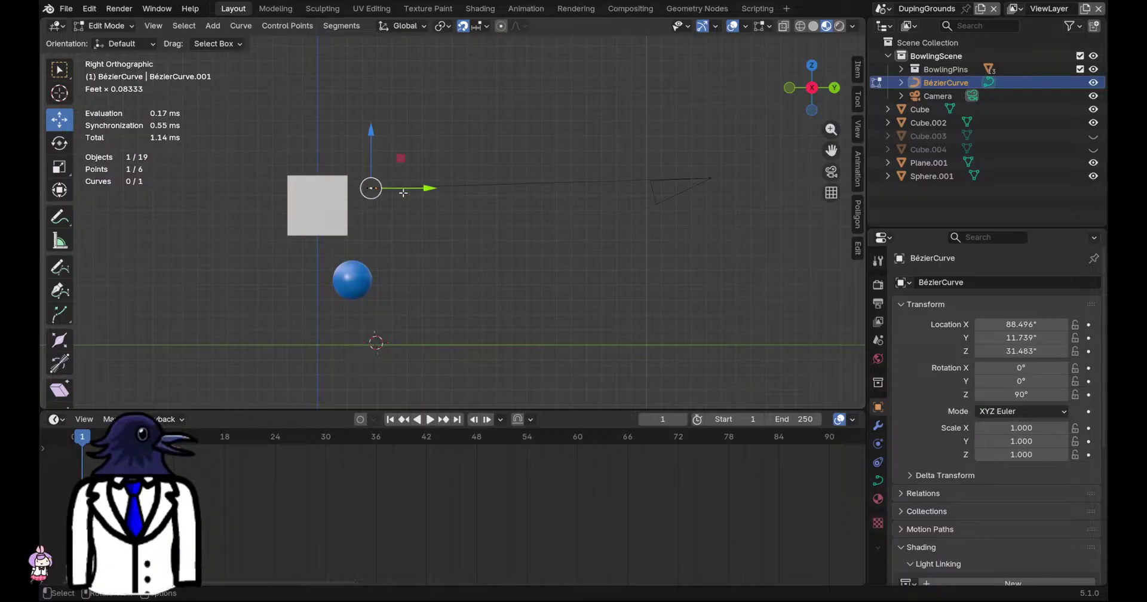
pyautogui.press('g')
pyautogui.press('y')
pyautogui.click(649, 197)
pyautogui.press('g')
pyautogui.click(556, 186)
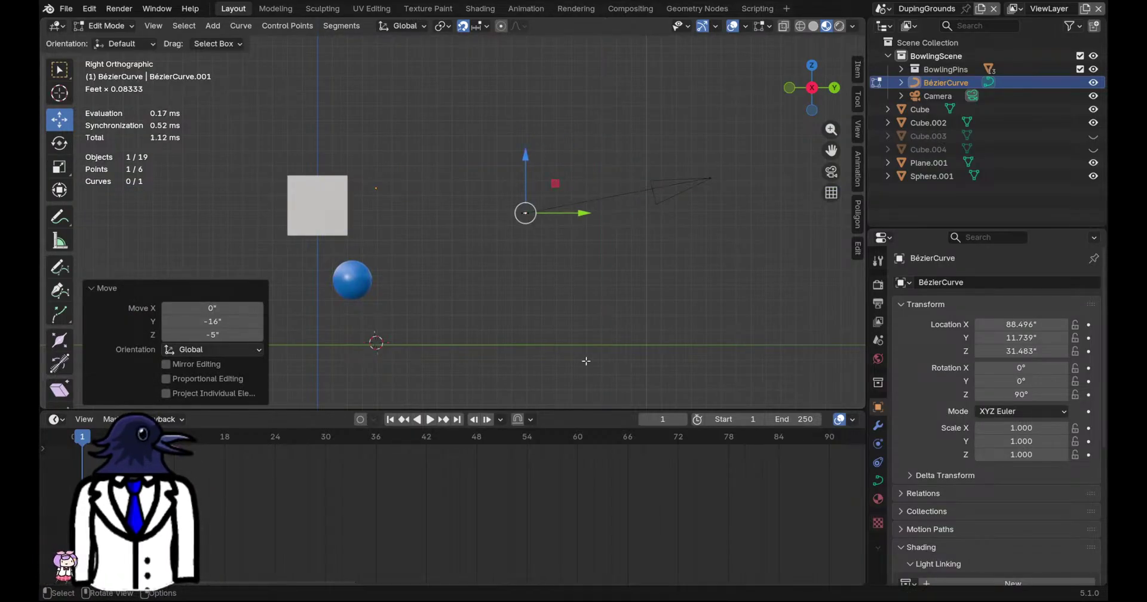
# Extrude a new Bézier curve point toward the cube and lower it 5 inches on Z in the right orthographic view
pyautogui.moveTo(442, 238); pyautogui.dragTo(581, 266, button='middle')
pyautogui.scroll(3, 621, 256)
pyautogui.moveTo(678, 258); pyautogui.dragTo(508, 242, button='middle')
pyautogui.press('e')
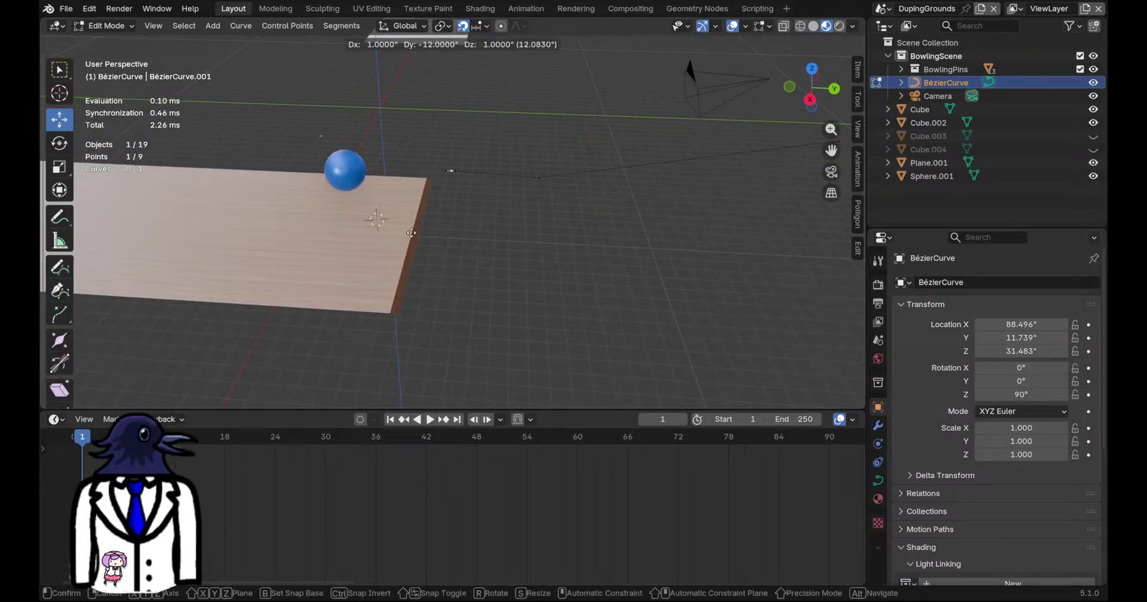
pyautogui.click(209, 227)
pyautogui.click(810, 99)
pyautogui.keyDown('shift'); pyautogui.moveTo(419, 232); pyautogui.dragTo(595, 221, button='middle'); pyautogui.keyUp('shift')
pyautogui.moveTo(427, 107); pyautogui.dragTo(426, 108)
pyautogui.moveTo(430, 147); pyautogui.dragTo(430, 148)
pyautogui.scroll(-5, 439, 173)
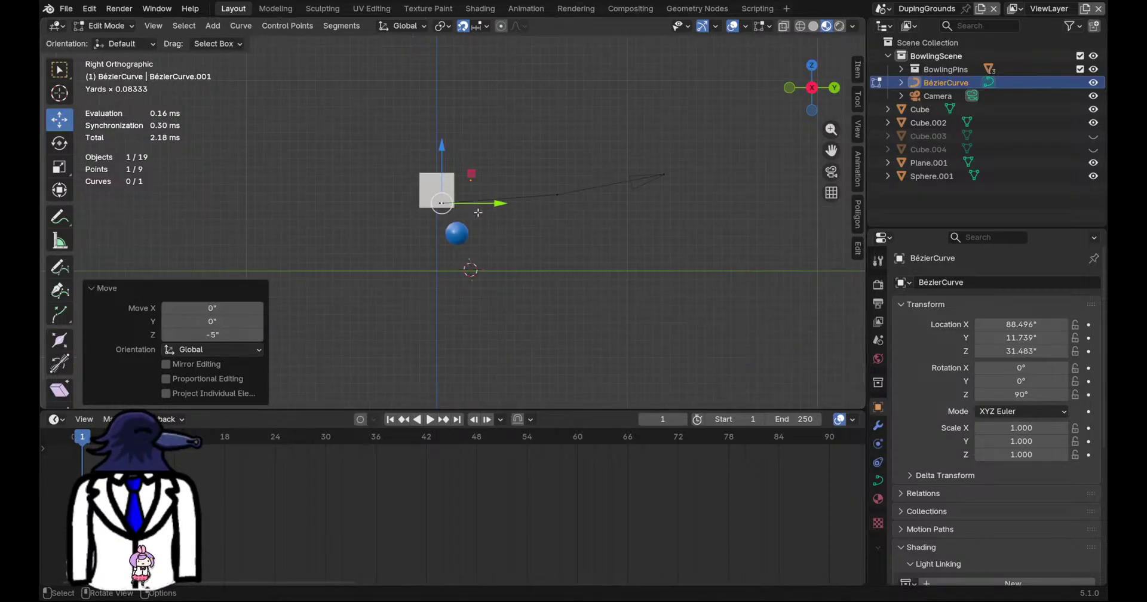
# Extrude the curve end -63 inches along Y, extrude it once more along Y toward the pins, and save the file
pyautogui.keyDown('shift'); pyautogui.moveTo(470, 216); pyautogui.dragTo(628, 205, button='middle'); pyautogui.keyUp('shift')
pyautogui.press('e')
pyautogui.click(448, 202)
pyautogui.keyDown('shift'); pyautogui.moveTo(449, 202); pyautogui.dragTo(706, 224, button='middle'); pyautogui.keyUp('shift')
pyautogui.press('e')
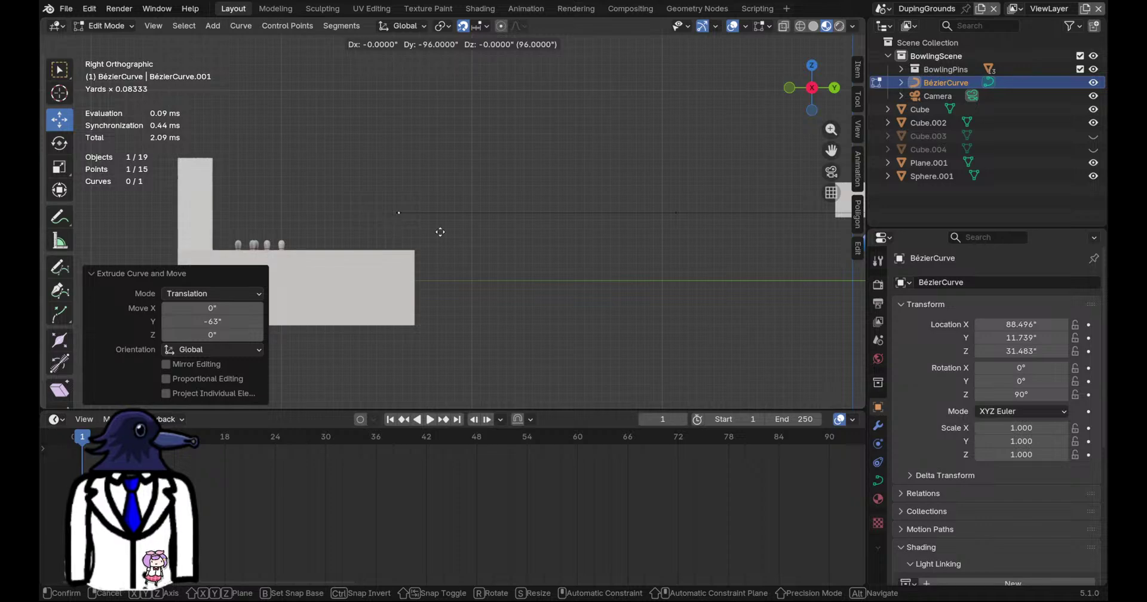
pyautogui.click(458, 227)
pyautogui.hotkey('ctrl', 's')
# Move the whole Bézier curve along X to a location of 64.496 inches, in line with the camera, and save
pyautogui.scroll(-4, 464, 227)
pyautogui.press('Tab')
pyautogui.moveTo(464, 227); pyautogui.dragTo(465, 256, button='middle')
pyautogui.press('ctrl+KP_1')
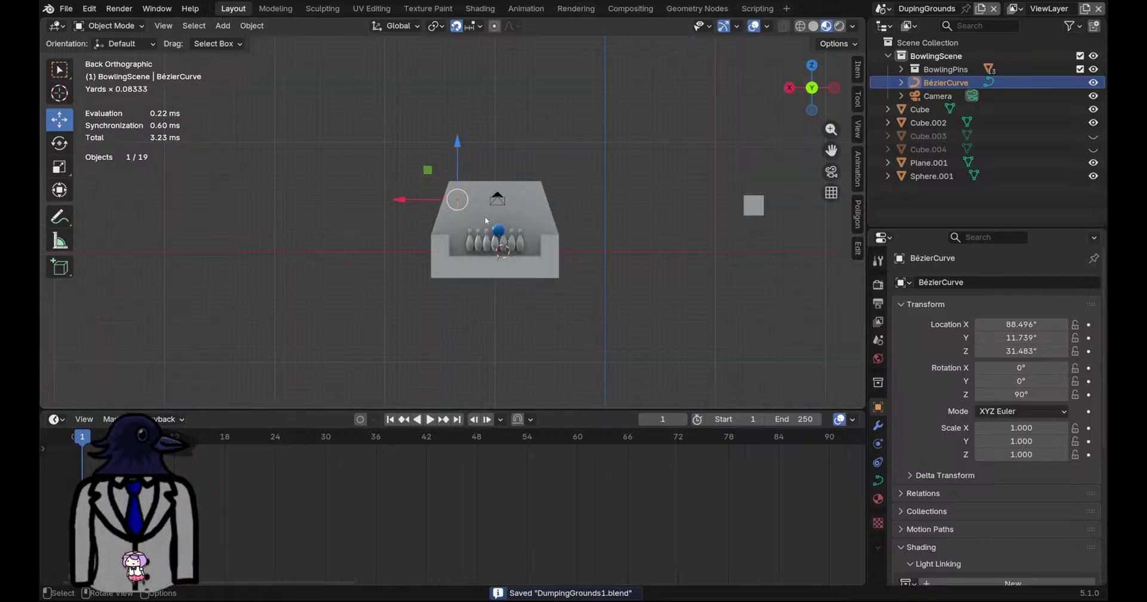
pyautogui.scroll(3, 503, 225)
pyautogui.press('g')
pyautogui.press('x')
pyautogui.click(523, 191)
pyautogui.hotkey('ctrl', 's')
pyautogui.press('Tab')
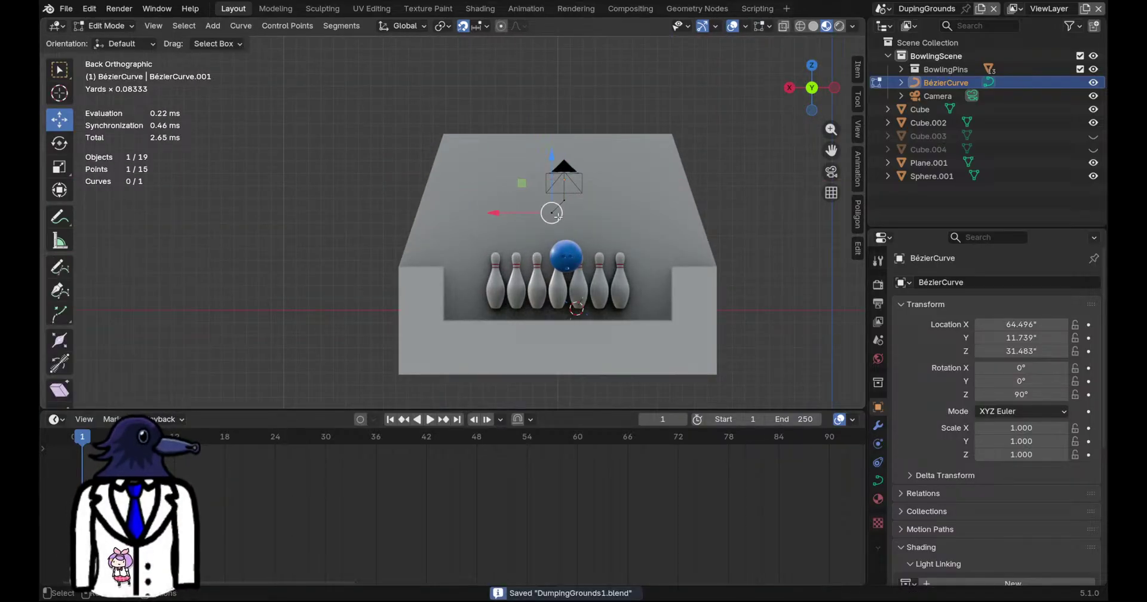
pyautogui.press('e')
pyautogui.click(556, 219)
pyautogui.hotkey('ctrl', 'z')
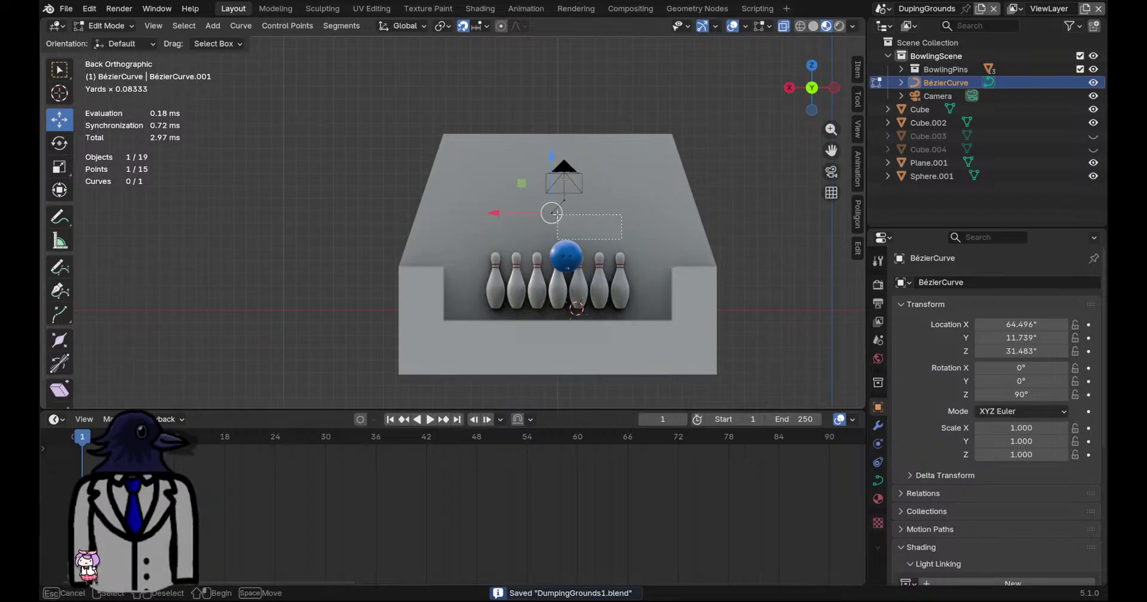
pyautogui.moveTo(520, 213); pyautogui.dragTo(532, 213)
pyautogui.click(687, 210)
pyautogui.hotkey('ctrl', 's')
pyautogui.moveTo(571, 249); pyautogui.dragTo(490, 233, button='middle')
pyautogui.scroll(-2, 676, 264)
pyautogui.moveTo(489, 233); pyautogui.dragTo(514, 227, button='middle')
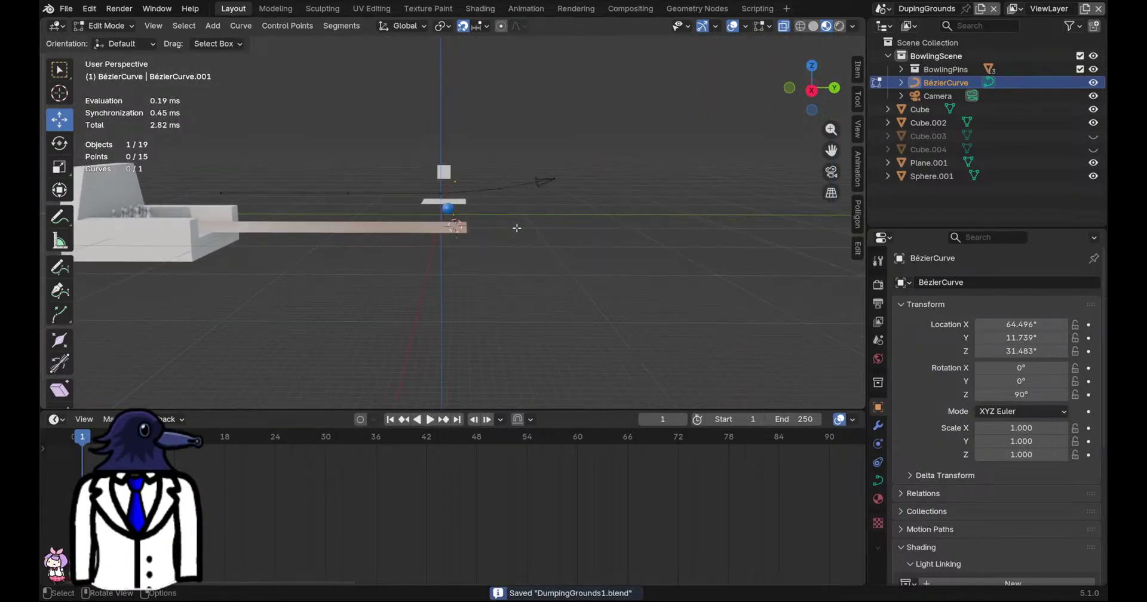
pyautogui.scroll(2, 514, 228)
pyautogui.press('Tab')
# Add a Follow Path constraint to the camera with BézierCurve as its target
pyautogui.click(619, 162)
pyautogui.scroll(-3, 934, 474)
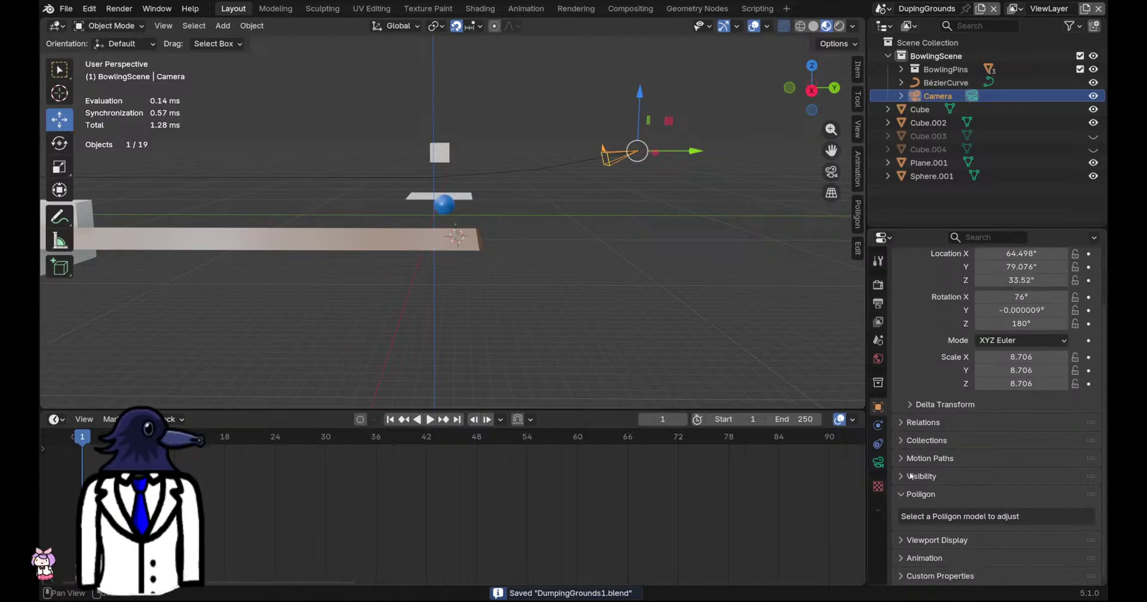
pyautogui.click(878, 444)
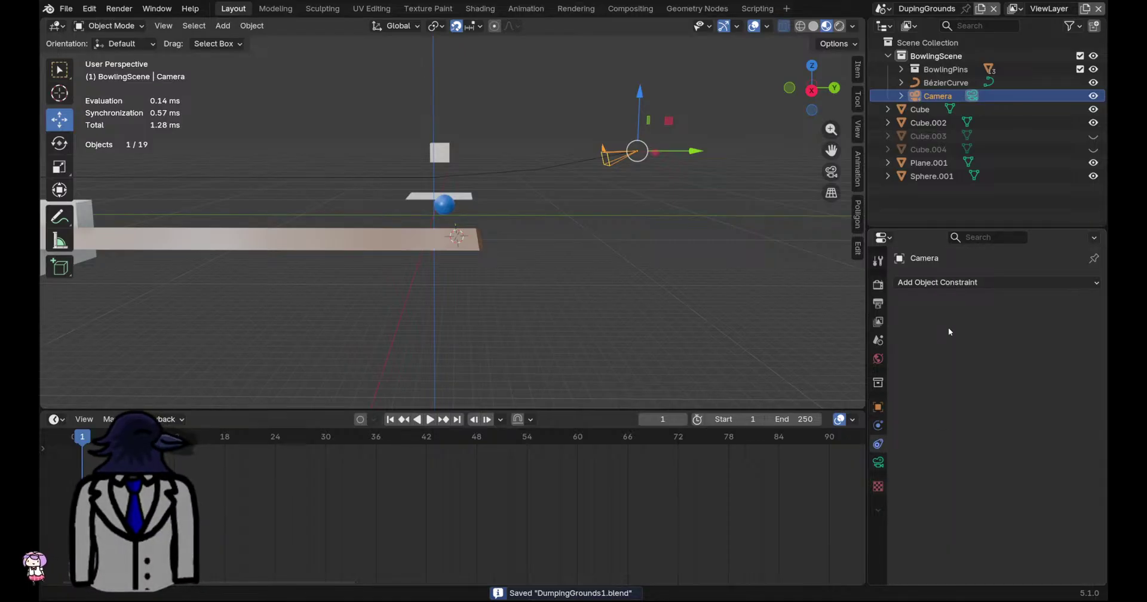
pyautogui.moveTo(511, 229); pyautogui.dragTo(586, 212, button='middle')
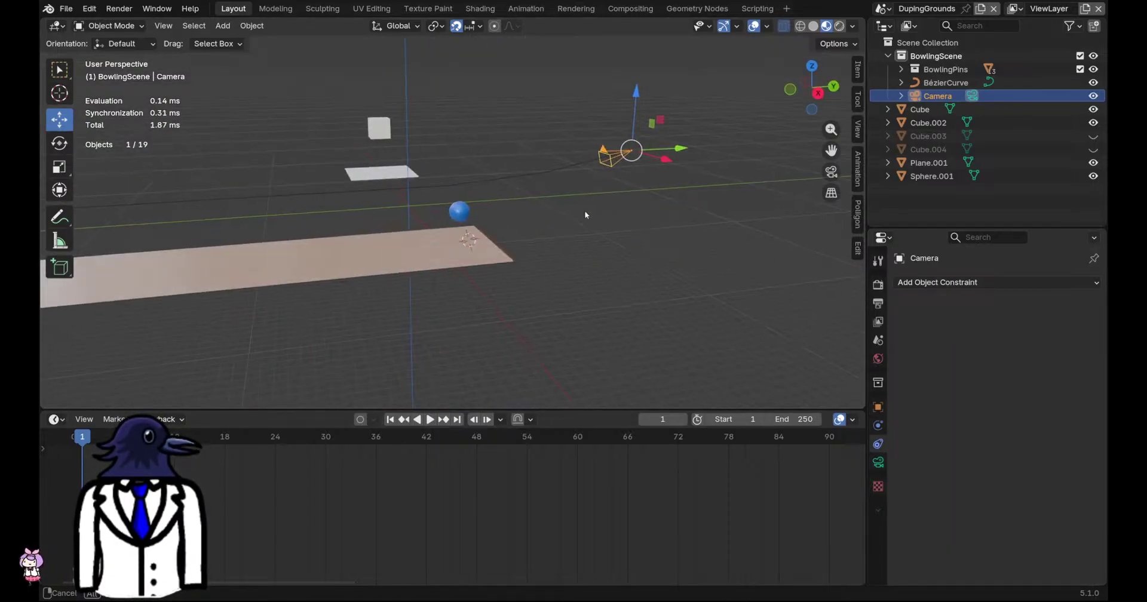
pyautogui.click(930, 283)
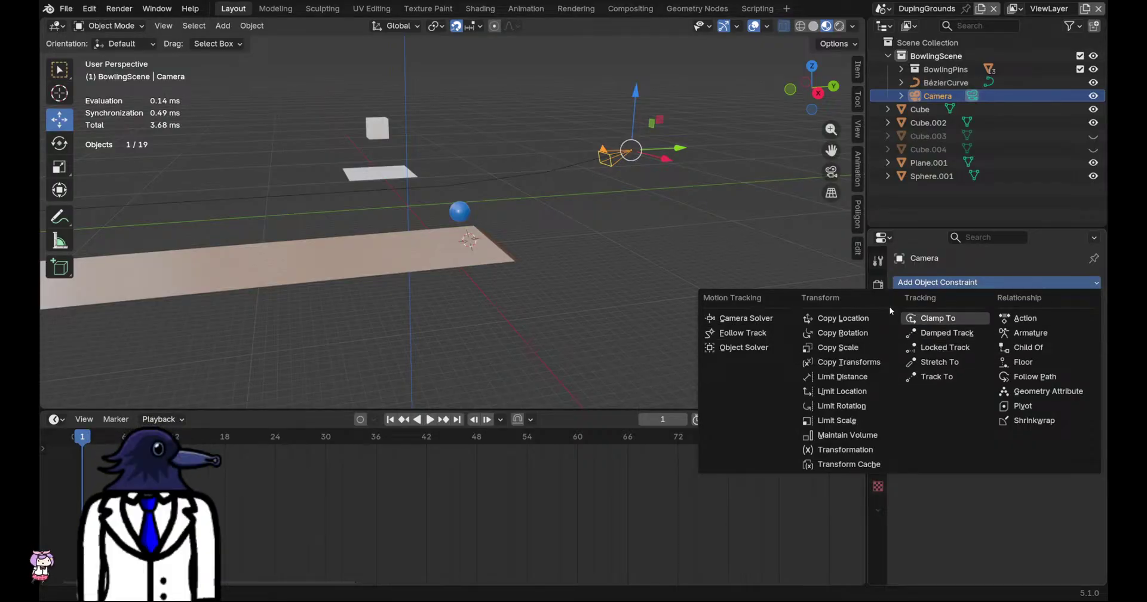
pyautogui.click(1034, 377)
pyautogui.click(1074, 324)
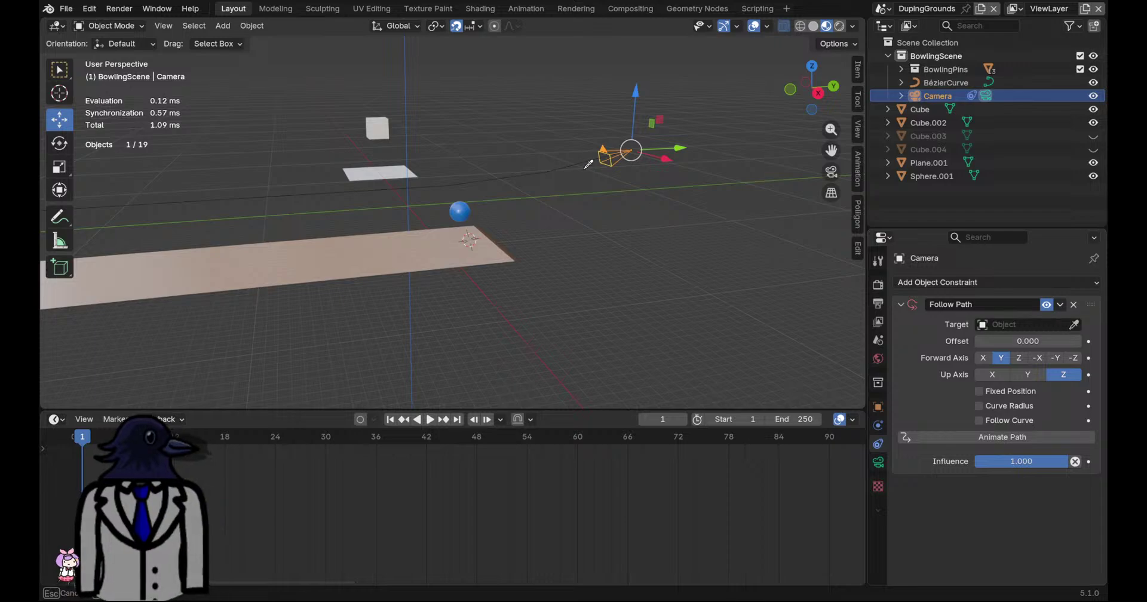
pyautogui.click(600, 158)
# Animate the path in the camera's Follow Path constraint and preview the motion in the scene and through the camera view
pyautogui.moveTo(620, 269); pyautogui.dragTo(483, 281, button='middle')
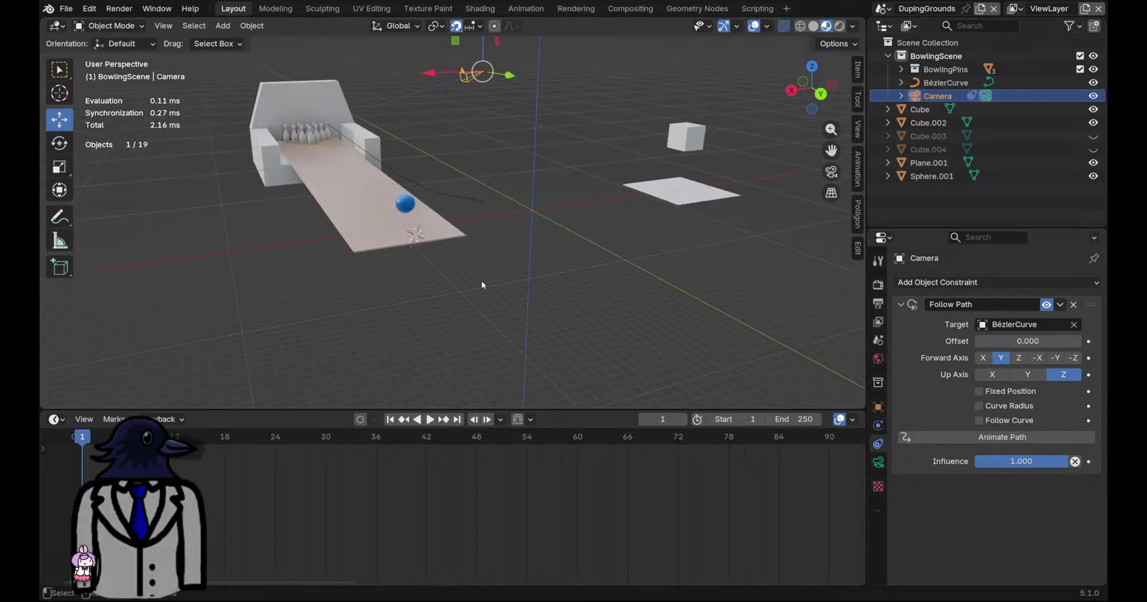
pyautogui.moveTo(541, 241); pyautogui.dragTo(548, 200, button='middle')
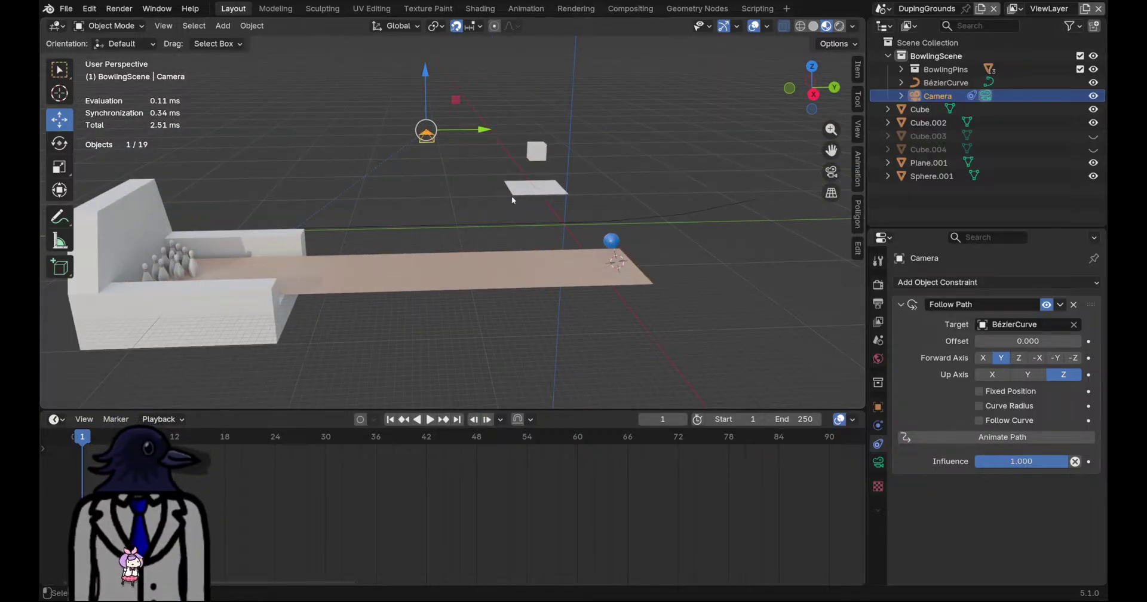
pyautogui.click(934, 438)
pyautogui.press('space')
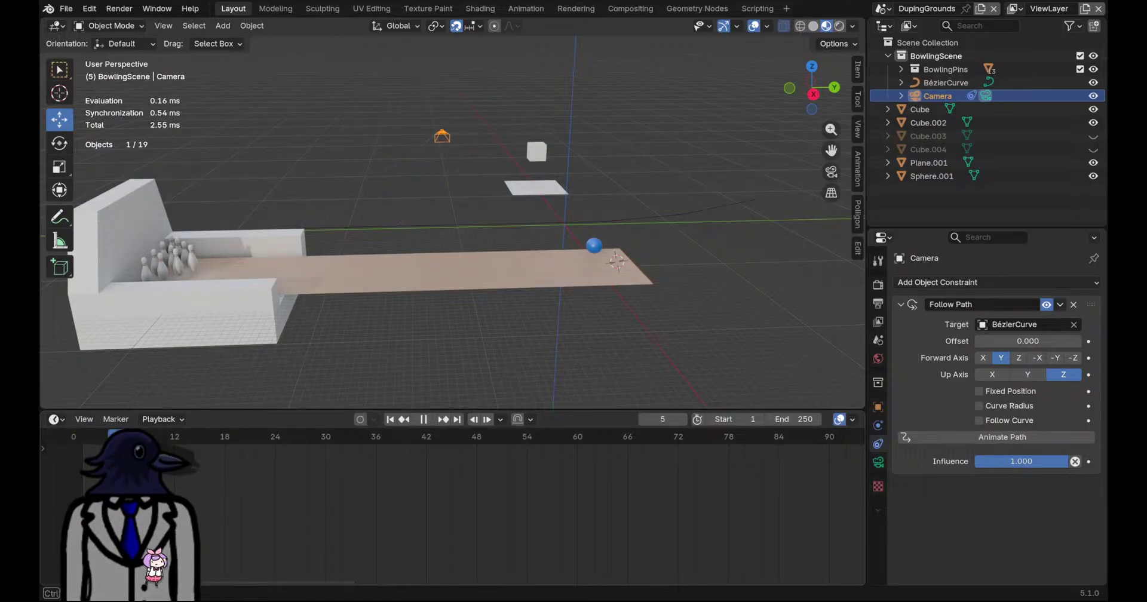
pyautogui.moveTo(125, 454); pyautogui.dragTo(86, 457)
pyautogui.press('KP_0')
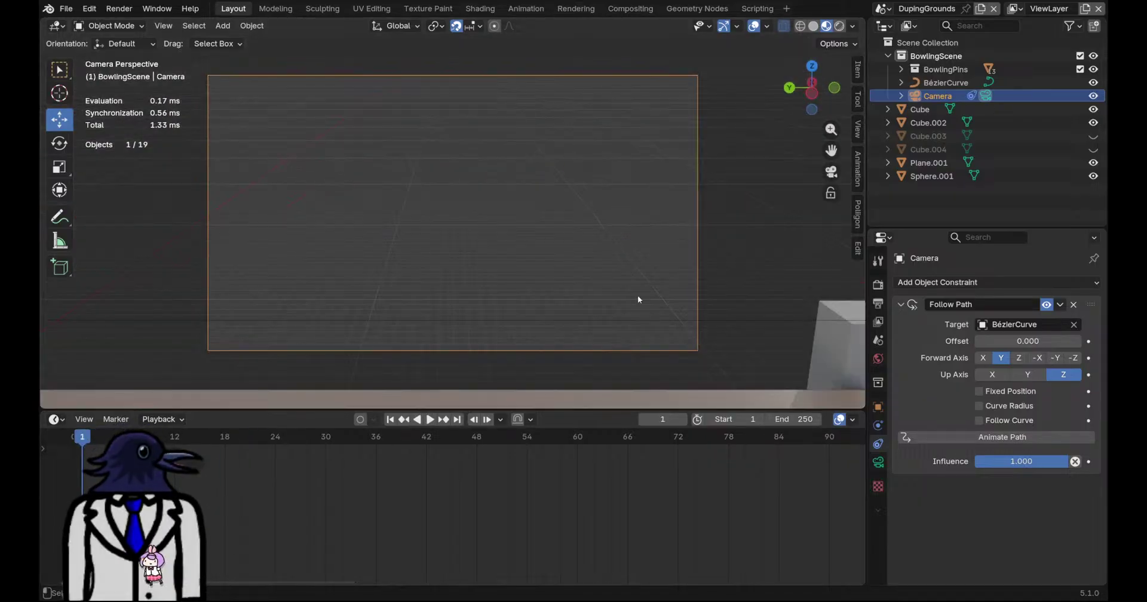
pyautogui.press('space')
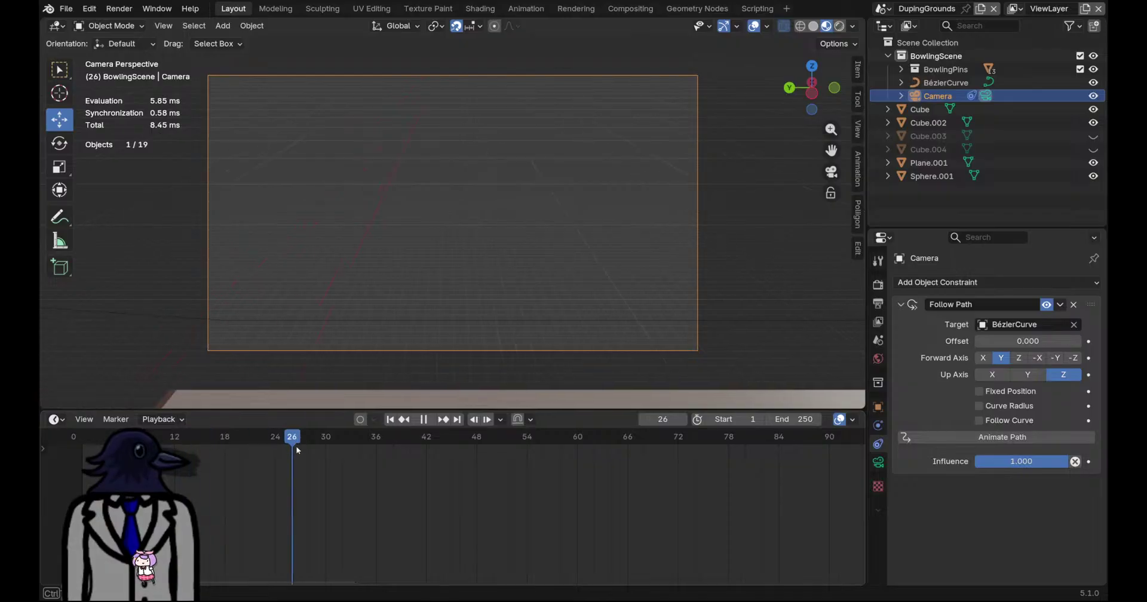
pyautogui.moveTo(495, 457); pyautogui.dragTo(825, 491)
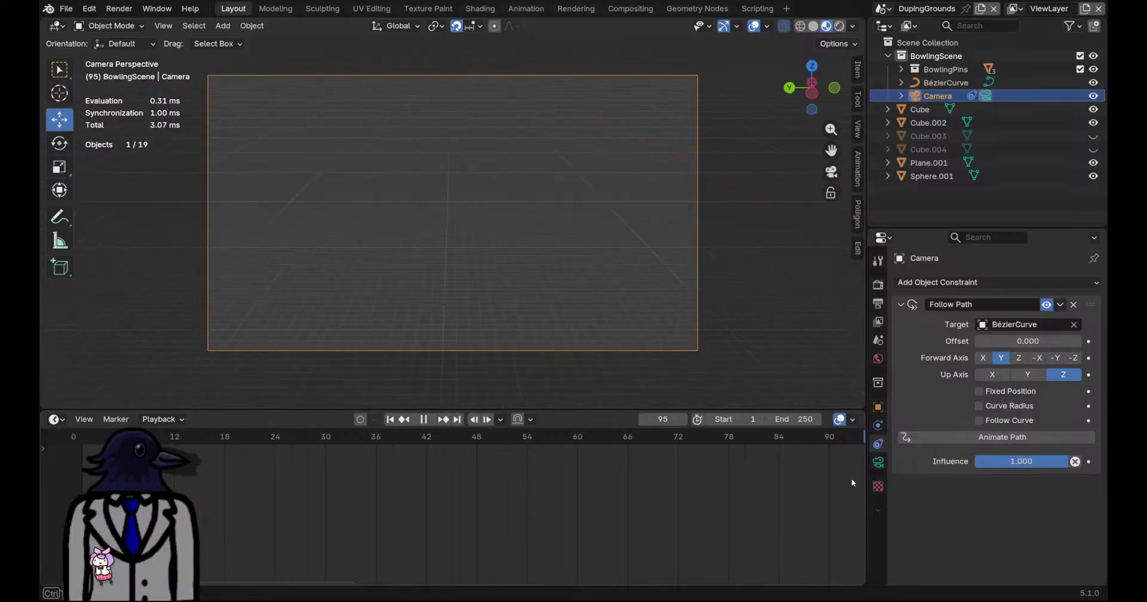
pyautogui.press('Escape')
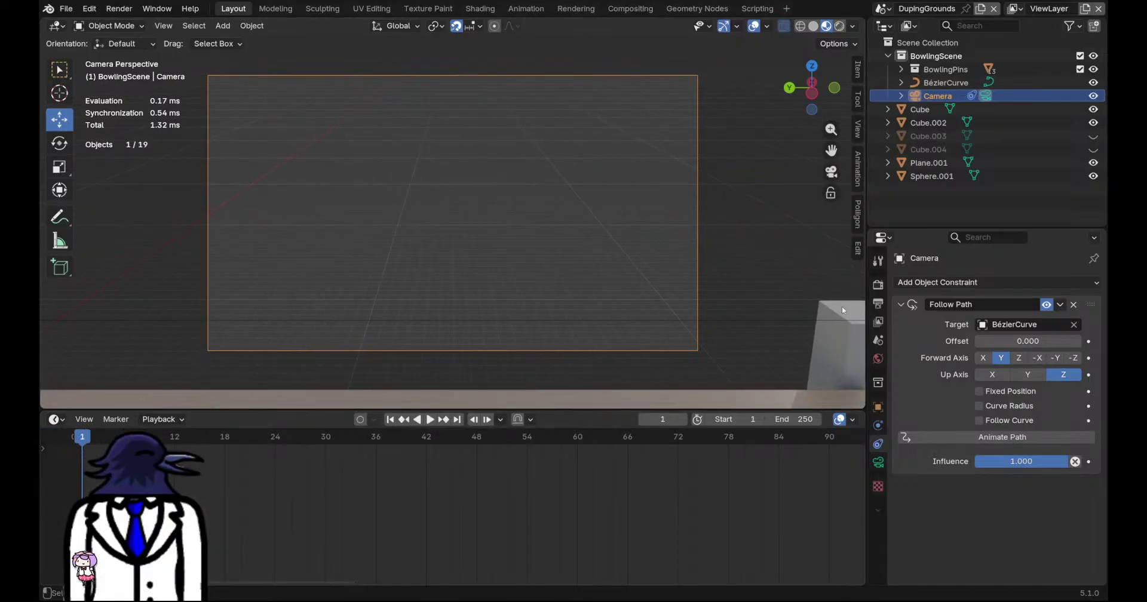
# Try X as the Follow Path forward axis, animate the path again, and scrub the timeline outside the camera view
pyautogui.click(989, 358)
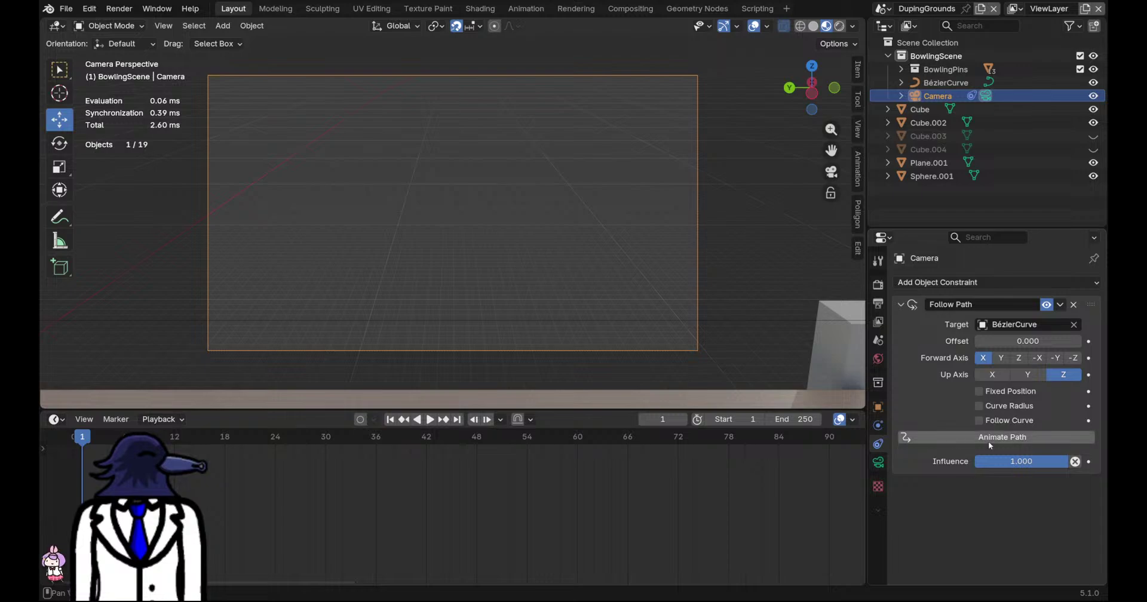
pyautogui.click(990, 442)
pyautogui.scroll(-2, 465, 346)
pyautogui.scroll(1, 465, 345)
pyautogui.press('KP_0')
pyautogui.scroll(1, 443, 312)
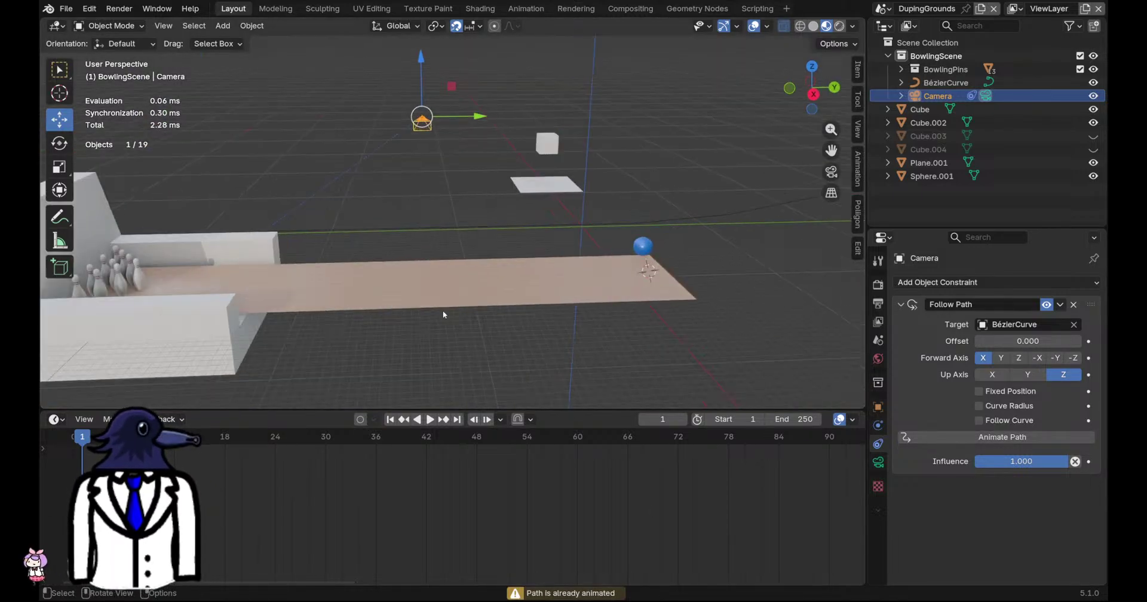
pyautogui.moveTo(96, 445)
pyautogui.mouseDown()
pyautogui.moveTo(202, 450)
pyautogui.moveTo(107, 448)
pyautogui.mouseUp()
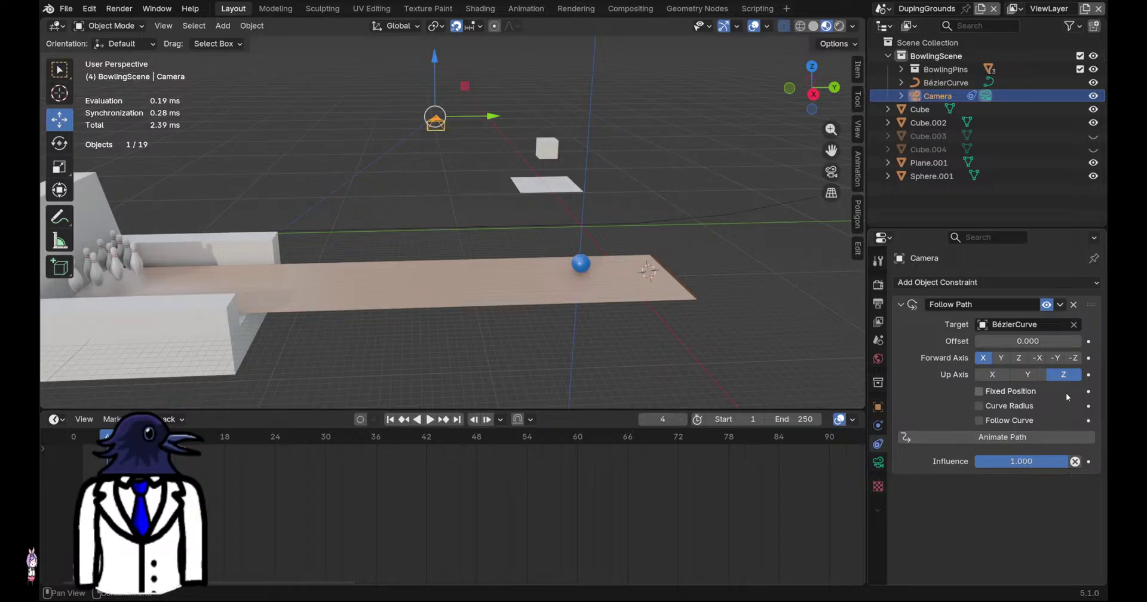
# Try Y as the Follow Path up axis, preview the motion, and set the up axis back to Z
pyautogui.click(1027, 374)
pyautogui.moveTo(108, 442)
pyautogui.mouseDown()
pyautogui.moveTo(158, 442)
pyautogui.moveTo(98, 442)
pyautogui.mouseUp()
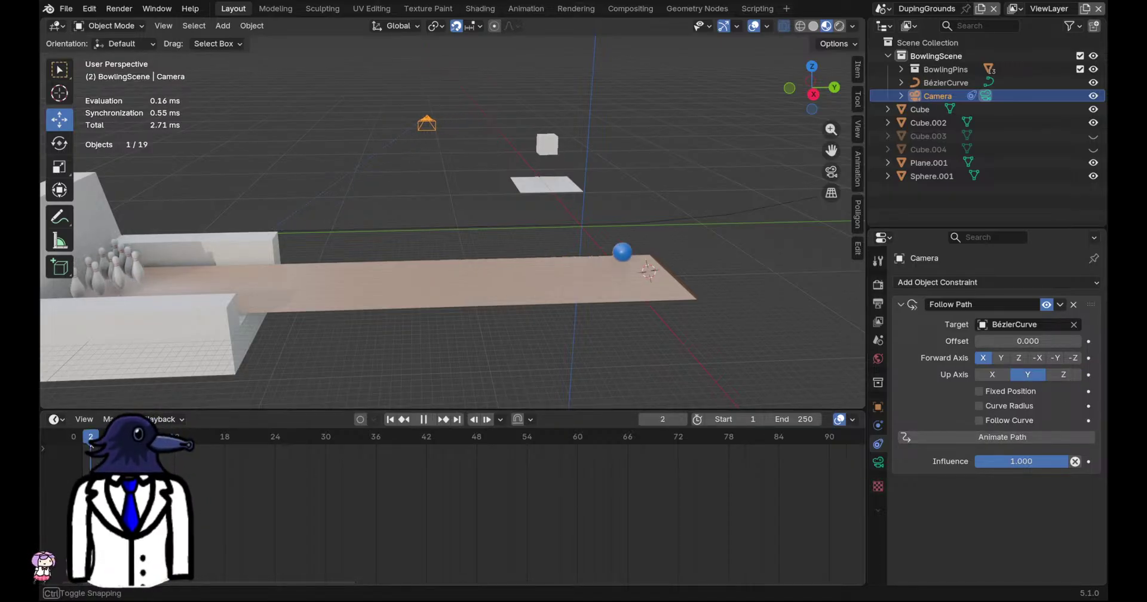
pyautogui.press('Escape')
pyautogui.click(1052, 375)
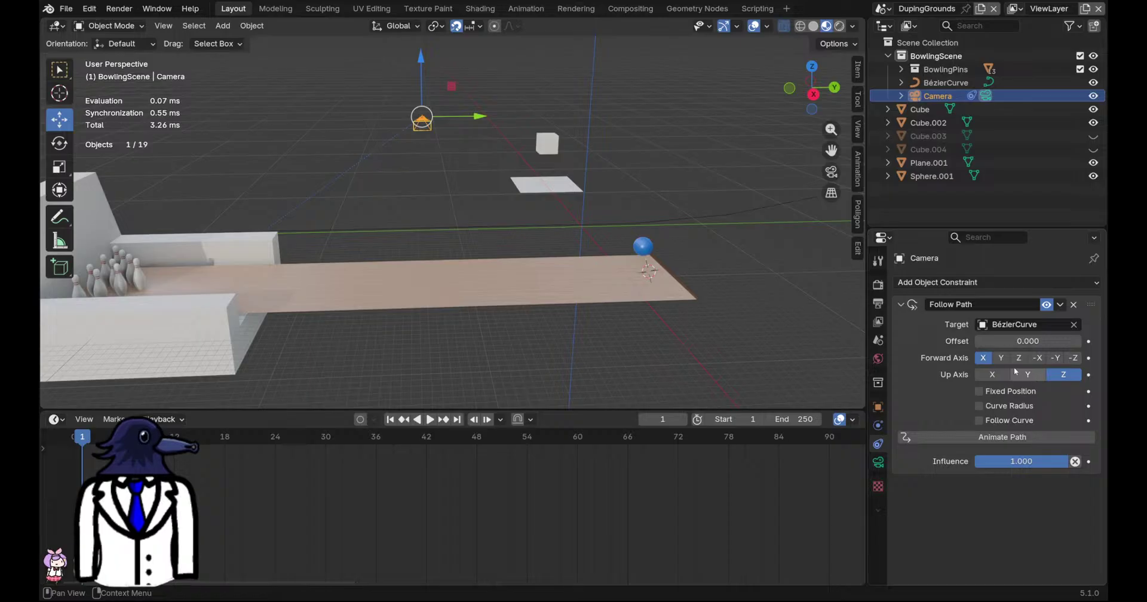
# Try Y as the forward axis, set it to -Y, reduce the Follow Path influence to 0, and scrub back to frame 1
pyautogui.click(1001, 357)
pyautogui.moveTo(87, 441); pyautogui.dragTo(123, 455)
pyautogui.click(1055, 358)
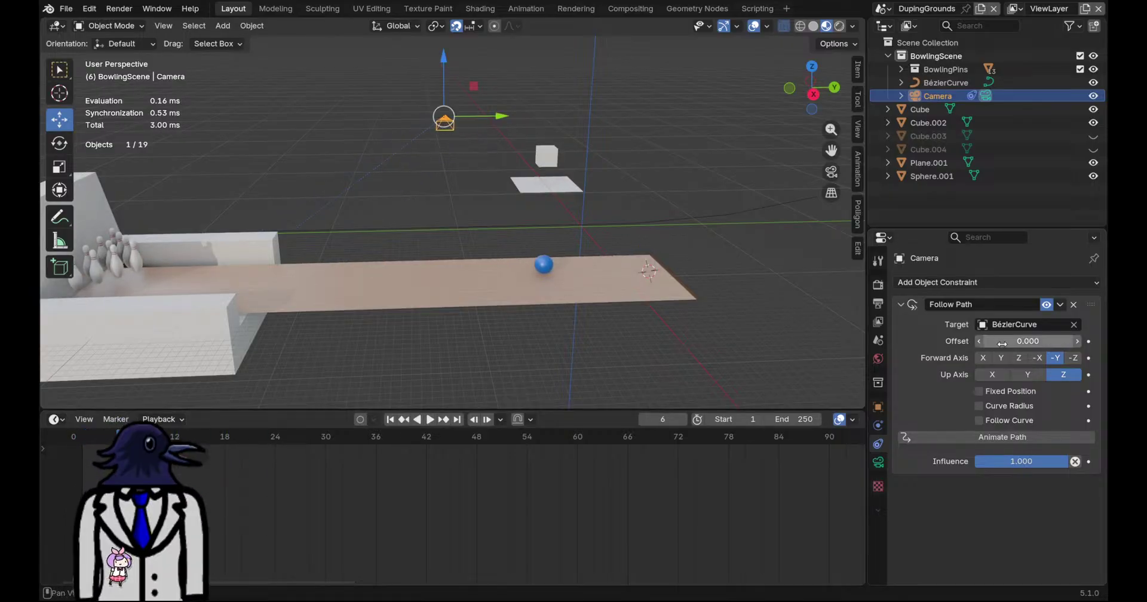
pyautogui.moveTo(1052, 463); pyautogui.dragTo(942, 454)
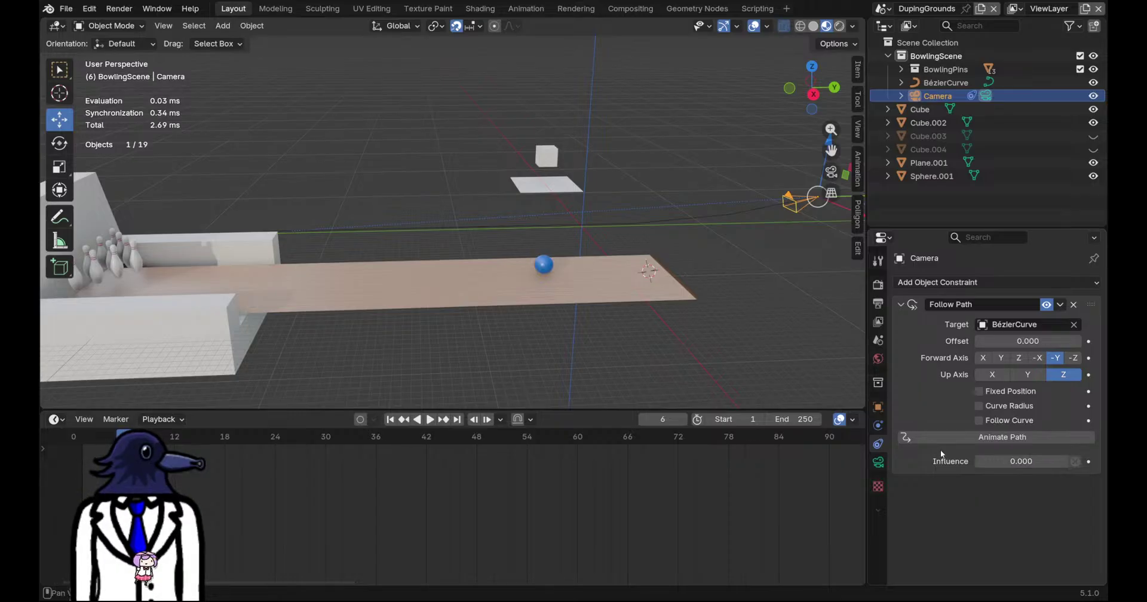
pyautogui.moveTo(87, 443)
pyautogui.mouseDown()
pyautogui.moveTo(439, 464)
pyautogui.moveTo(81, 446)
pyautogui.mouseUp()
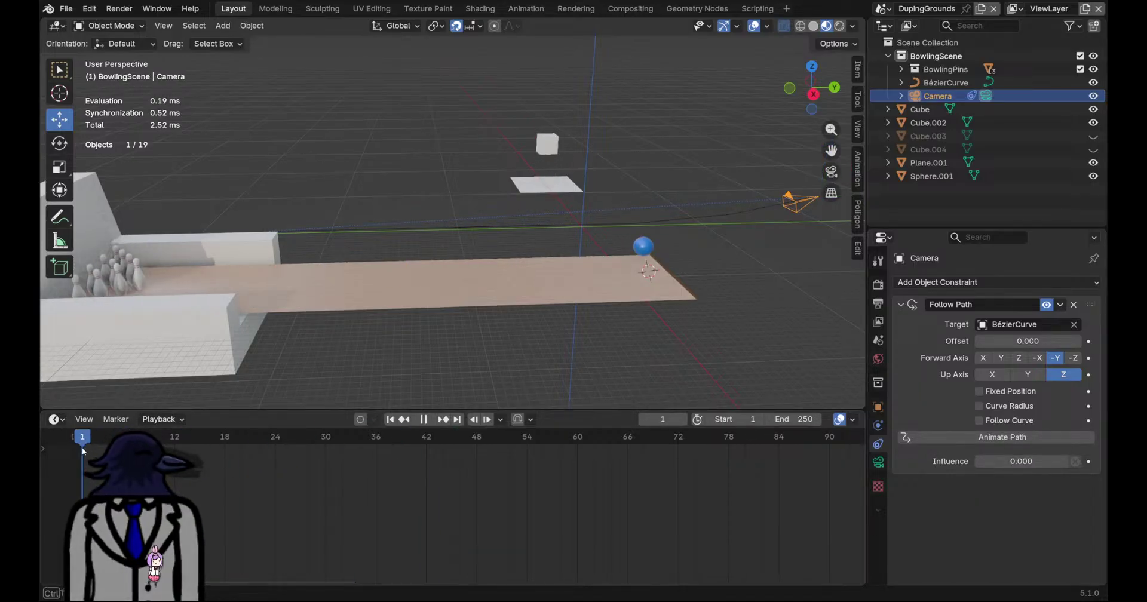
# Try a Follow Path offset of -98.2, scrub a few frames, and reset the offset to 0
pyautogui.moveTo(1035, 341); pyautogui.dragTo(1135, 341)
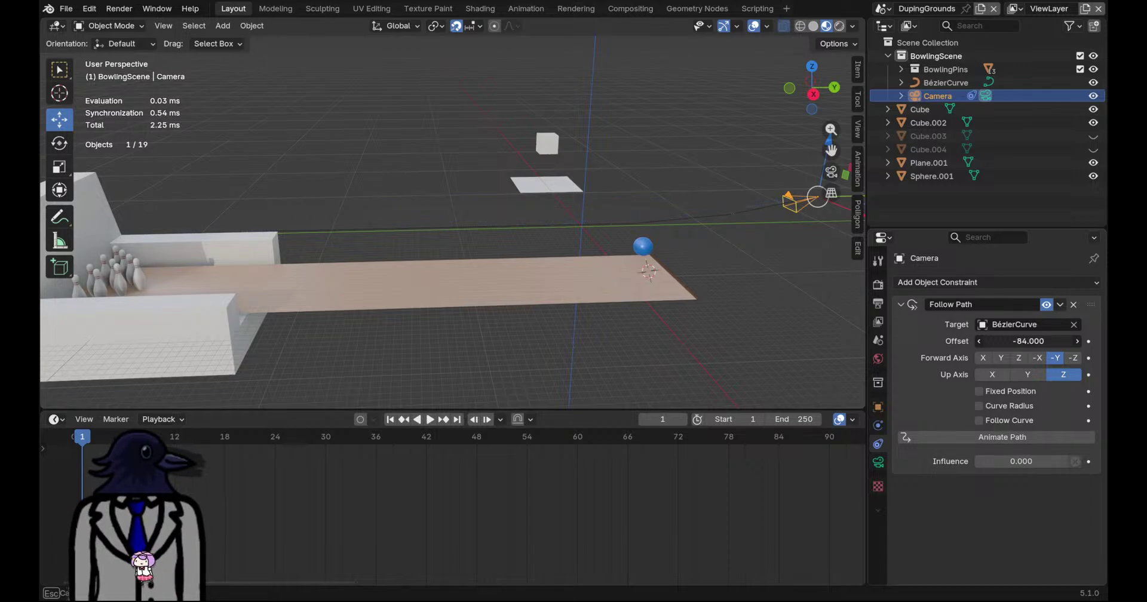
pyautogui.moveTo(86, 443)
pyautogui.mouseDown()
pyautogui.moveTo(149, 444)
pyautogui.moveTo(99, 443)
pyautogui.mouseUp()
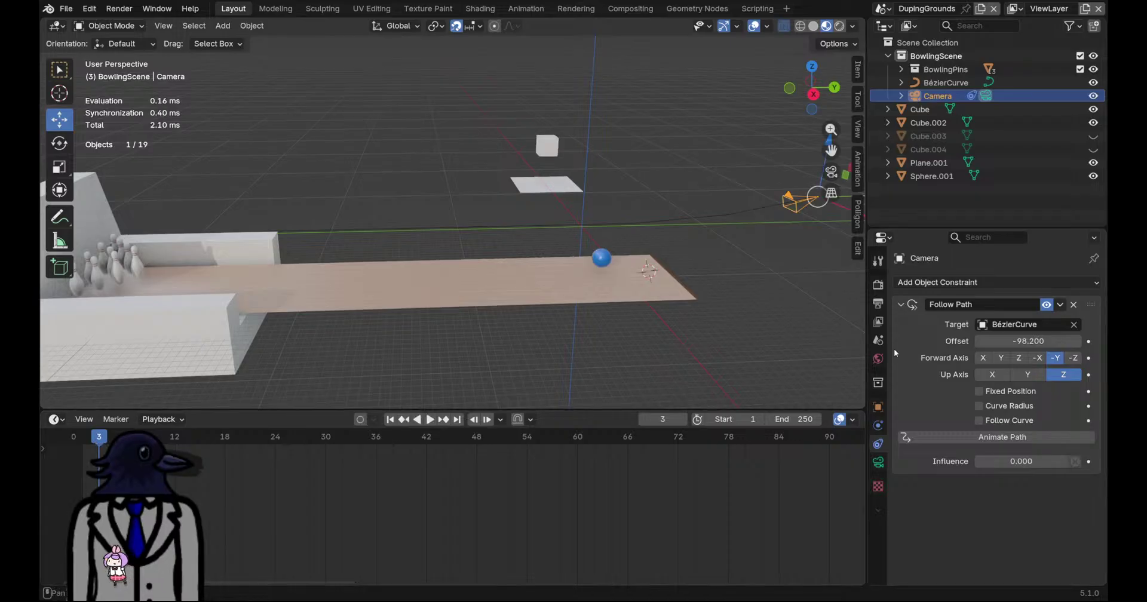
pyautogui.click(1039, 342)
pyautogui.write('0')
pyautogui.press('Return')
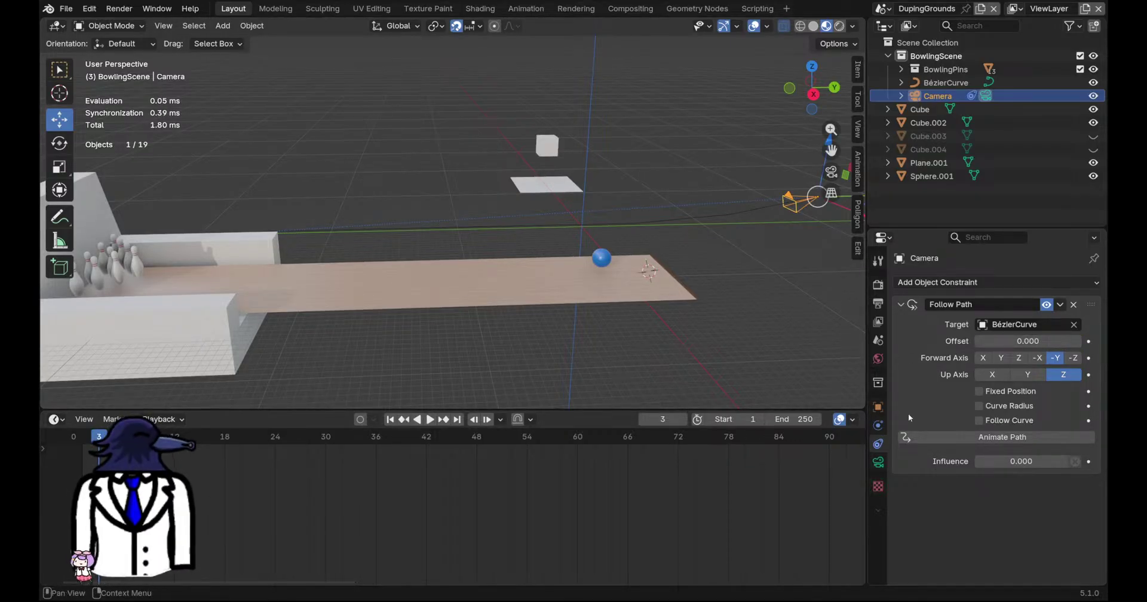
# Enable Follow Curve on the camera's constraint, run Animate Path again, and preview the animation back to frame 1
pyautogui.click(987, 421)
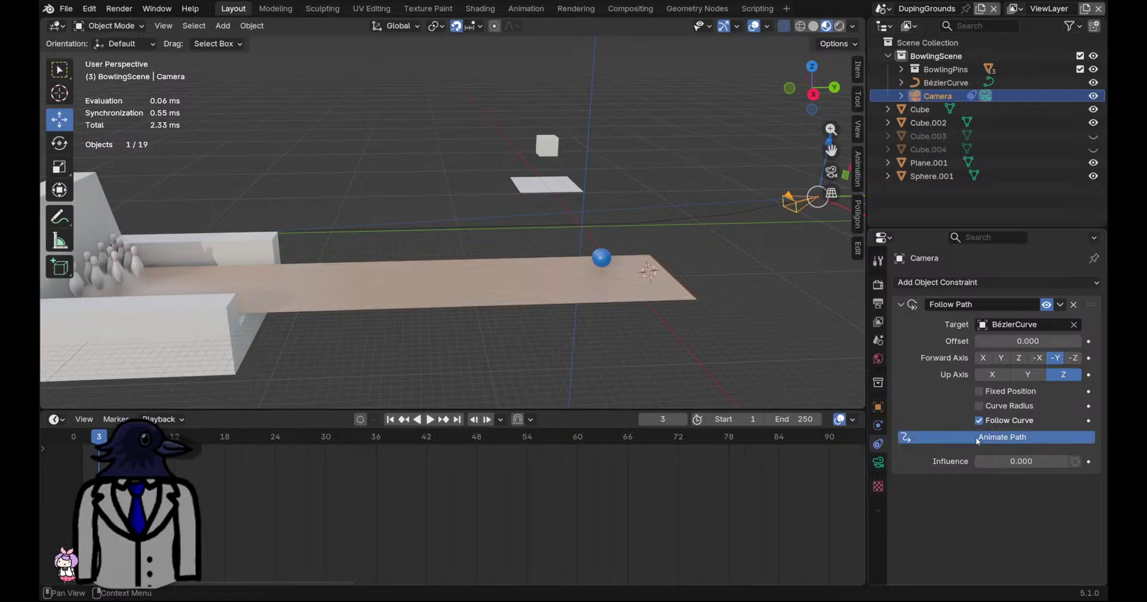
pyautogui.click(977, 439)
pyautogui.press('space')
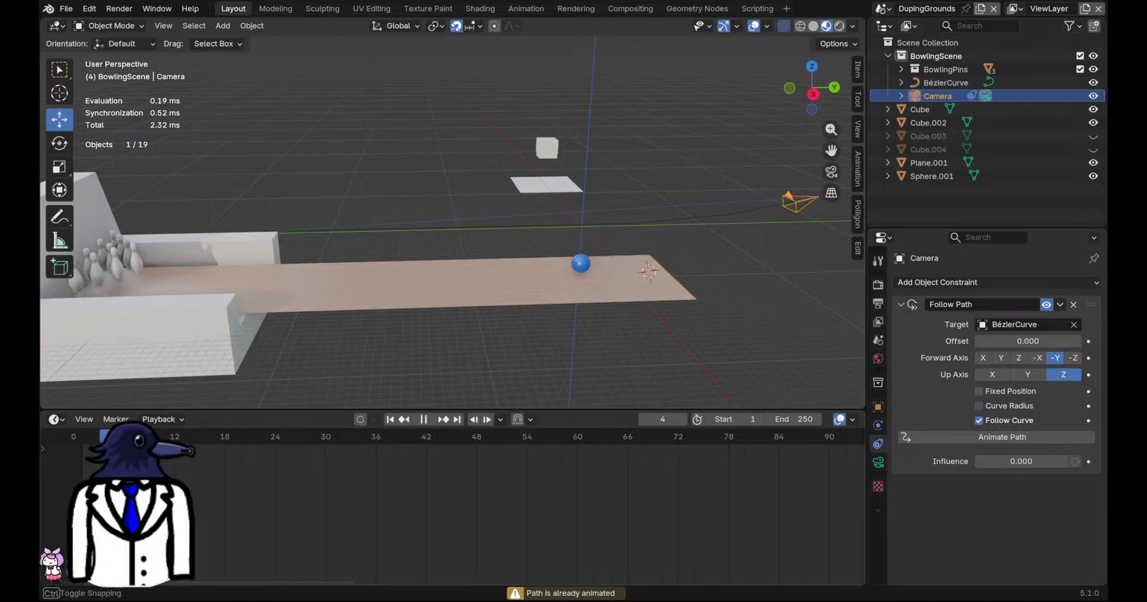
pyautogui.moveTo(233, 441); pyautogui.dragTo(85, 445)
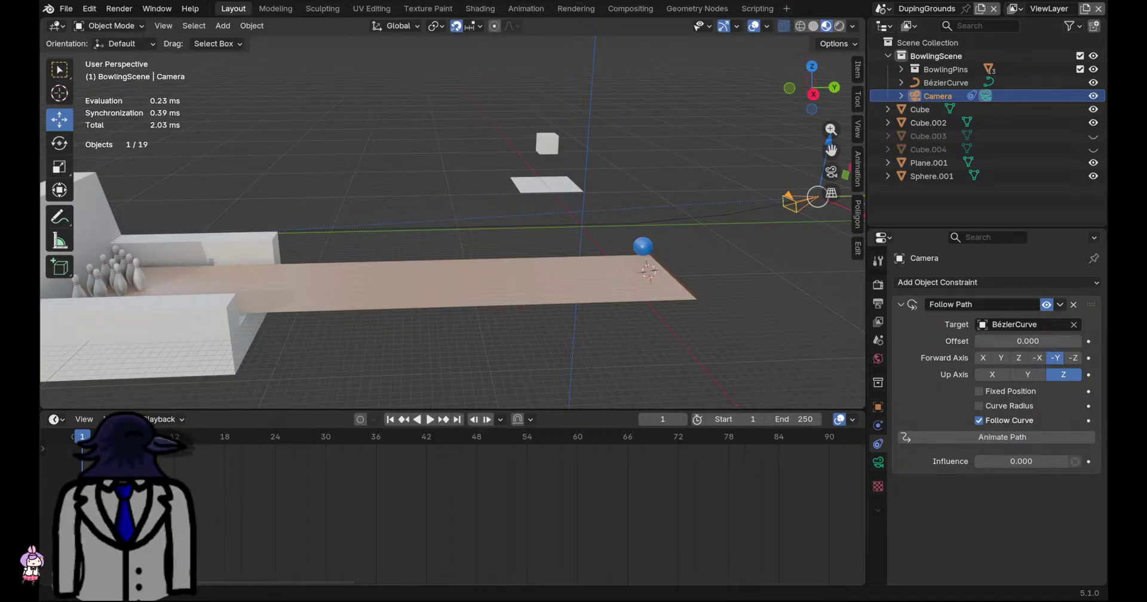
# Select the Bézier curve beside the lane and switch it to Edit Mode
pyautogui.scroll(-3, 522, 219)
pyautogui.click(522, 219)
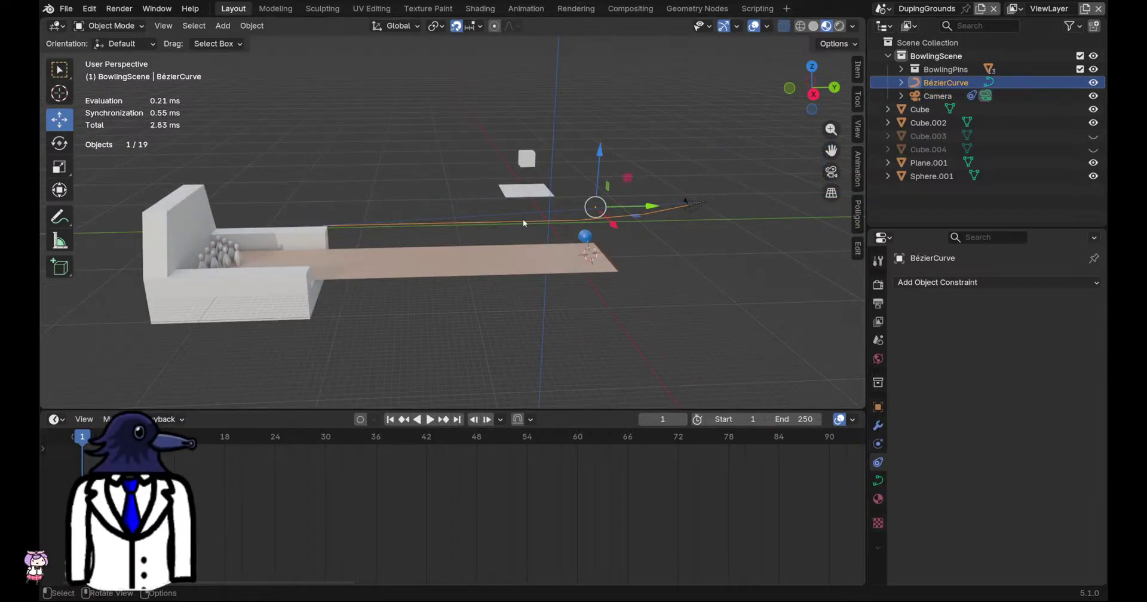
pyautogui.press('Tab')
pyautogui.press('Tab')
pyautogui.press('Tab')
pyautogui.press('Tab')
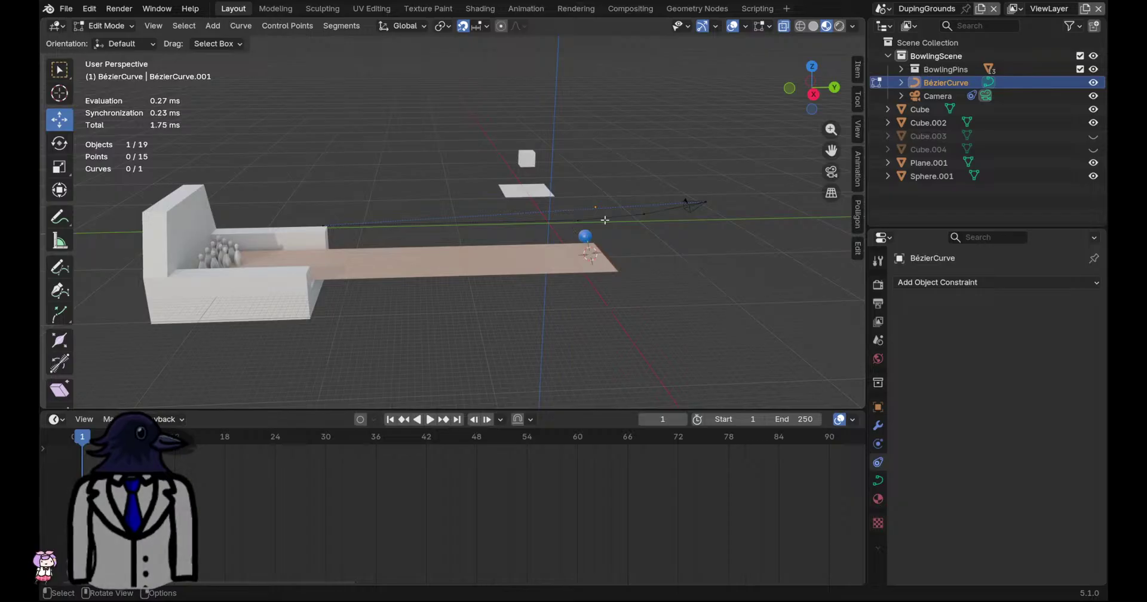
# Return the Bézier curve to Object Mode, select the camera, and show its Follow Path constraint settings
pyautogui.keyDown('shift'); pyautogui.moveTo(453, 218); pyautogui.dragTo(414, 211, button='middle'); pyautogui.keyUp('shift')
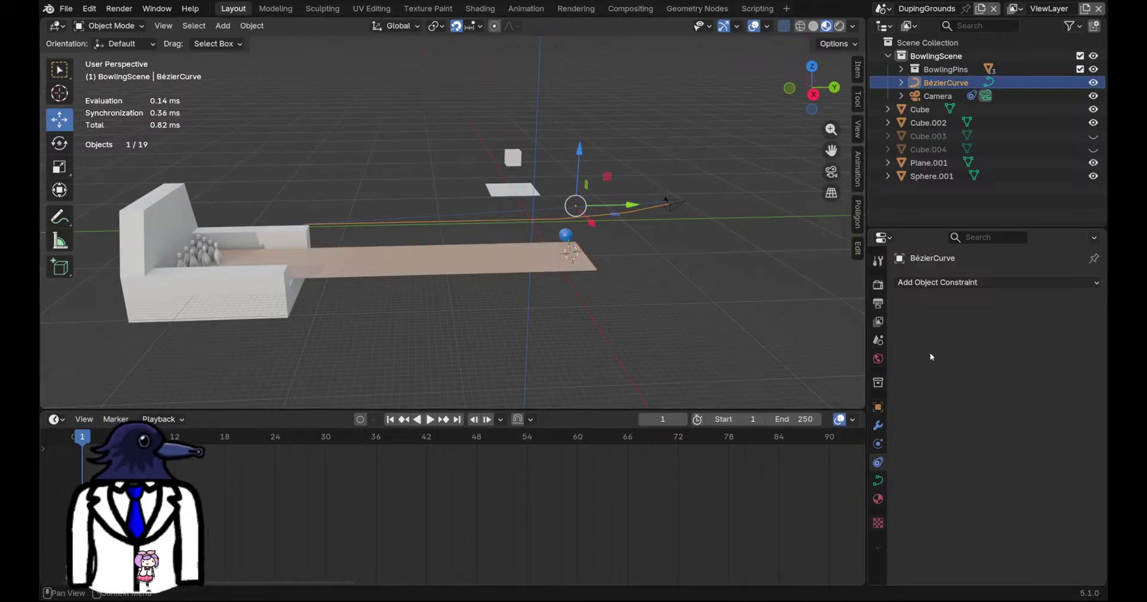
pyautogui.click(880, 444)
pyautogui.click(678, 204)
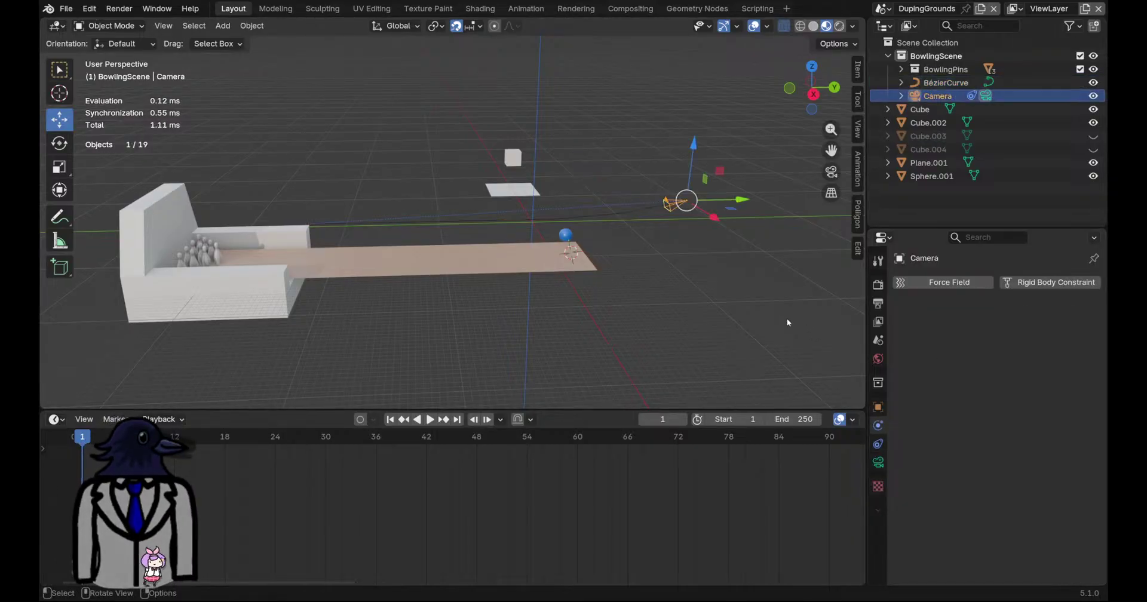
pyautogui.click(878, 443)
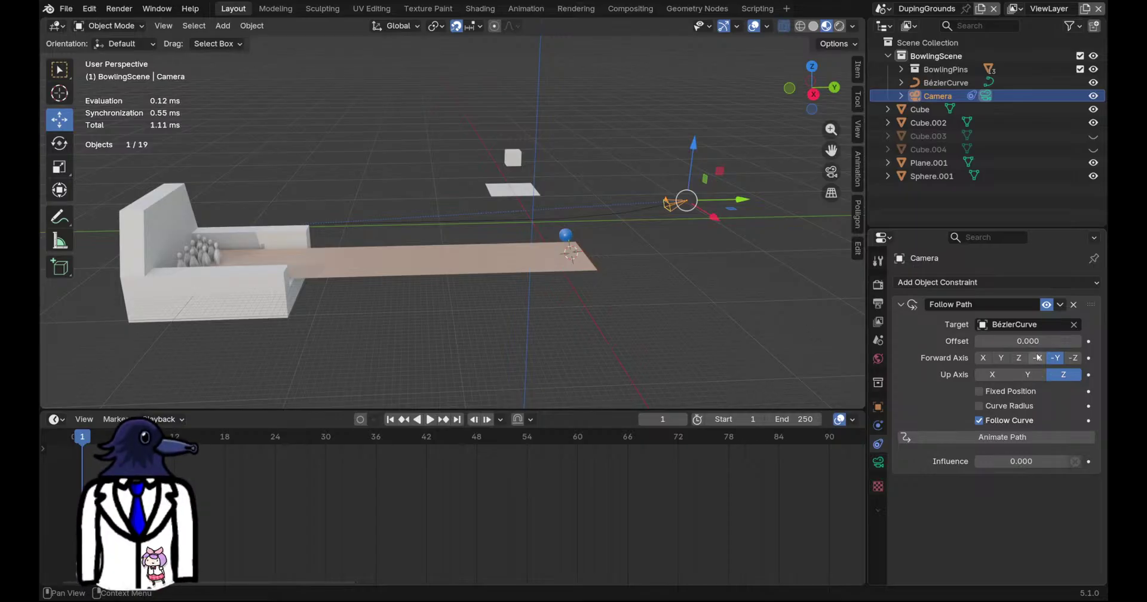
# Try -X as the Follow Path forward axis, rerun Animate Path, return the axis to -Y, and scrub back to frame 3
pyautogui.moveTo(91, 439); pyautogui.dragTo(258, 451)
pyautogui.click(1037, 357)
pyautogui.click(1030, 436)
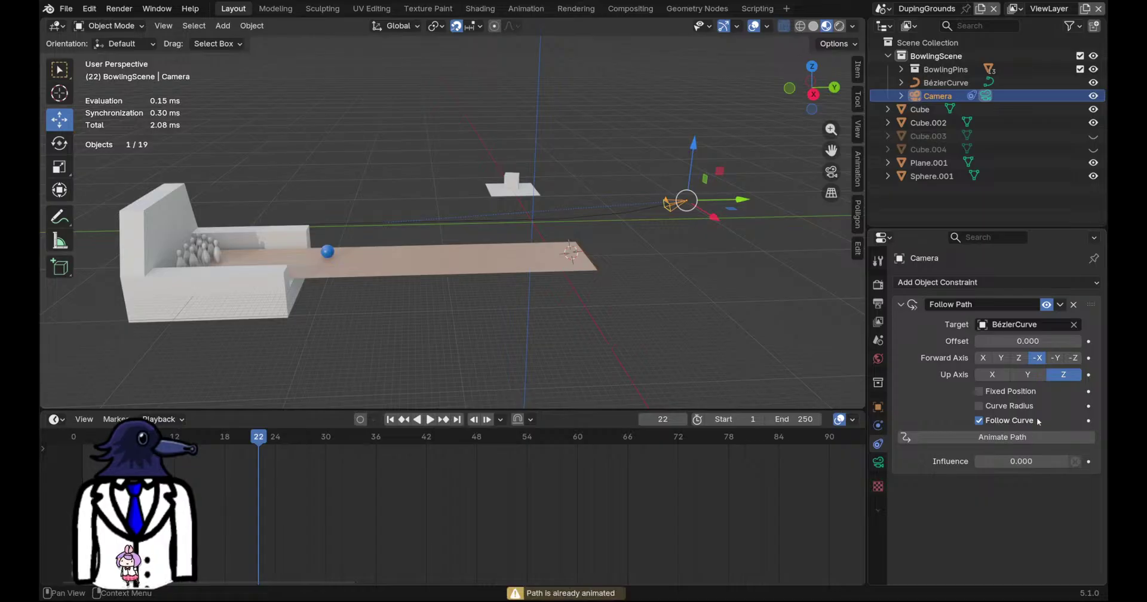
pyautogui.moveTo(331, 441); pyautogui.dragTo(99, 445)
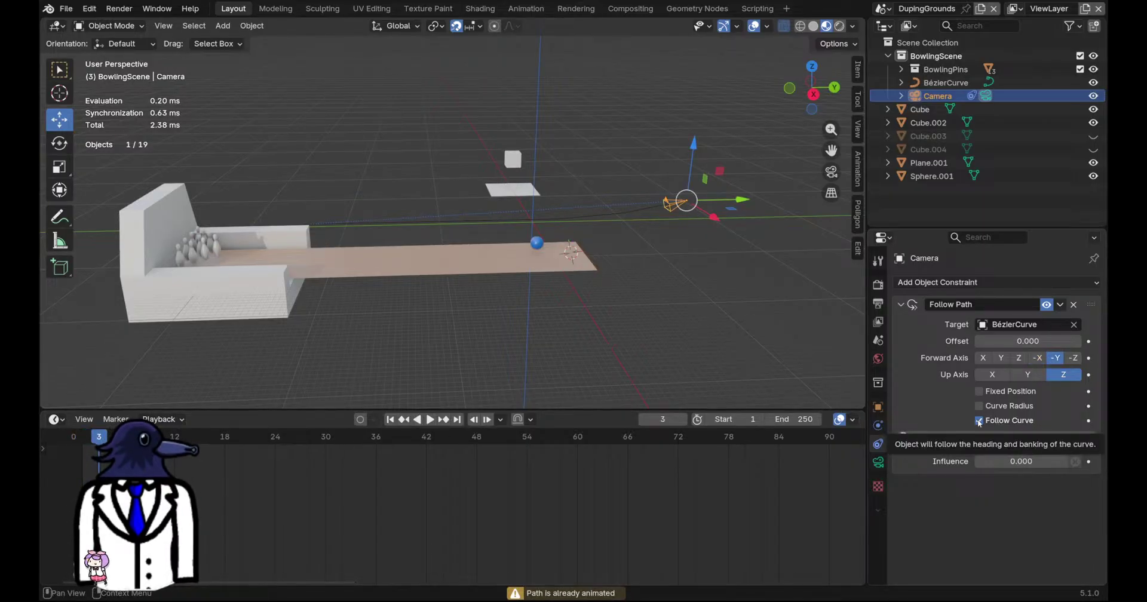
# Set the camera's Follow Path influence to 1.000 and its forward axis to Y, and preview the animation
pyautogui.moveTo(992, 461); pyautogui.dragTo(1075, 461)
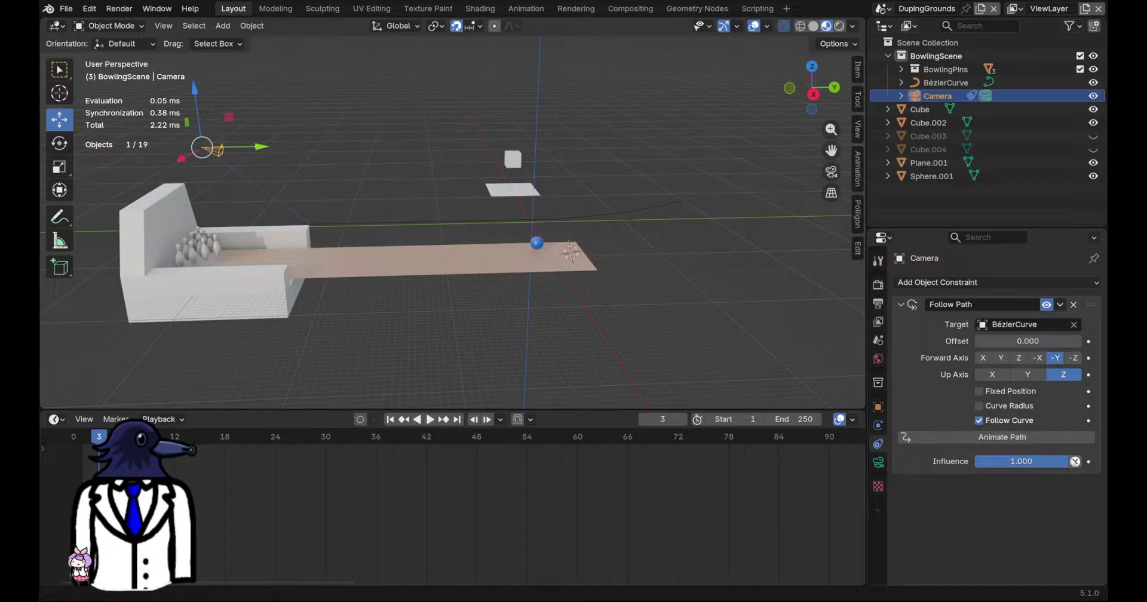
pyautogui.click(1000, 358)
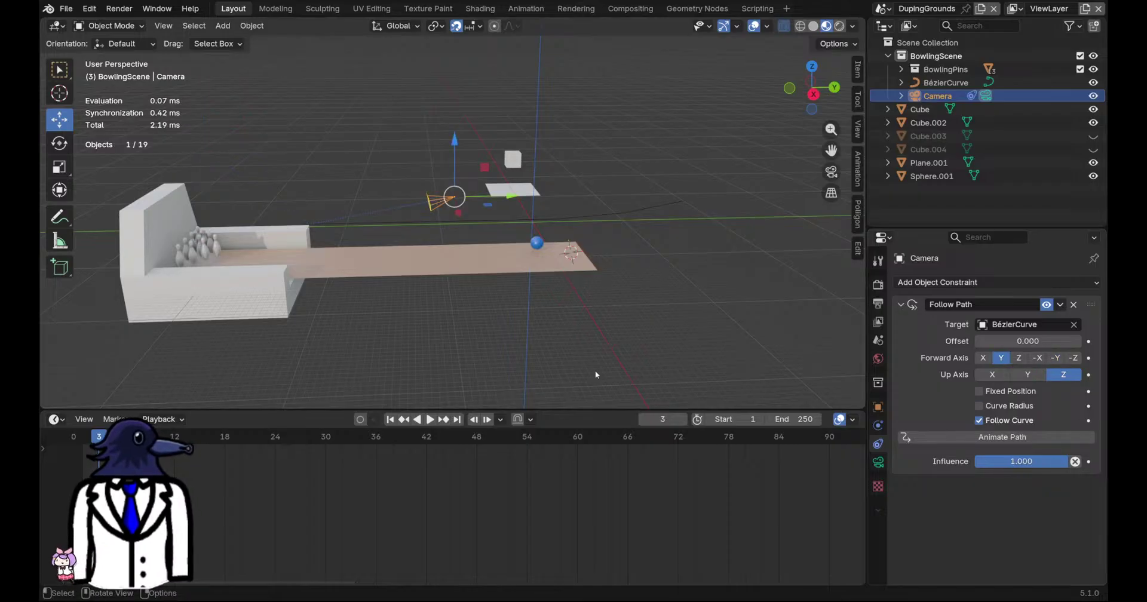
pyautogui.press('space')
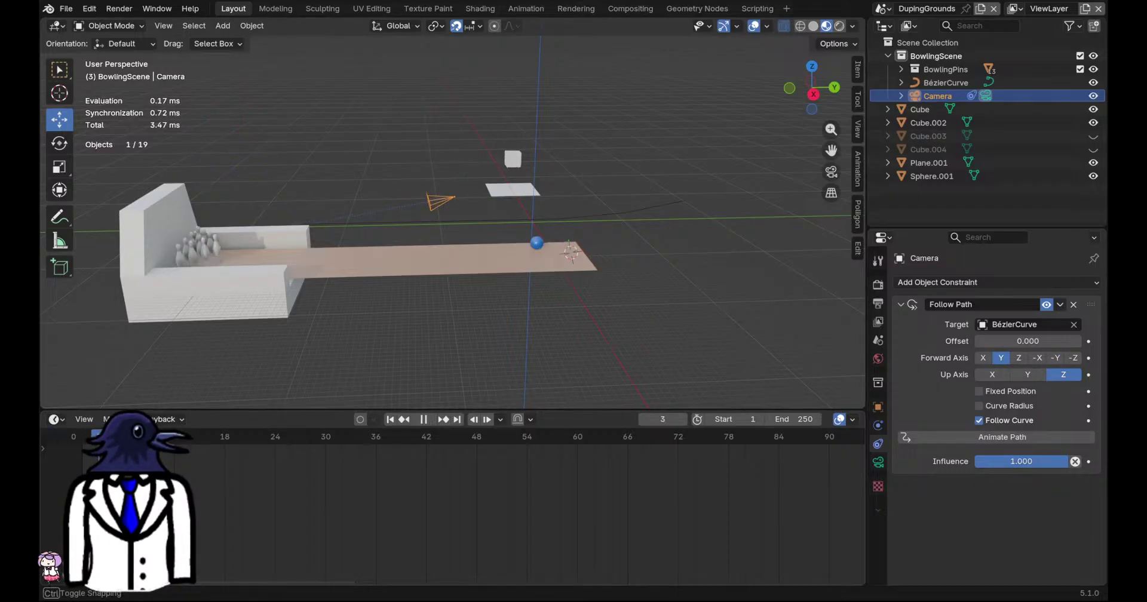
pyautogui.press('space')
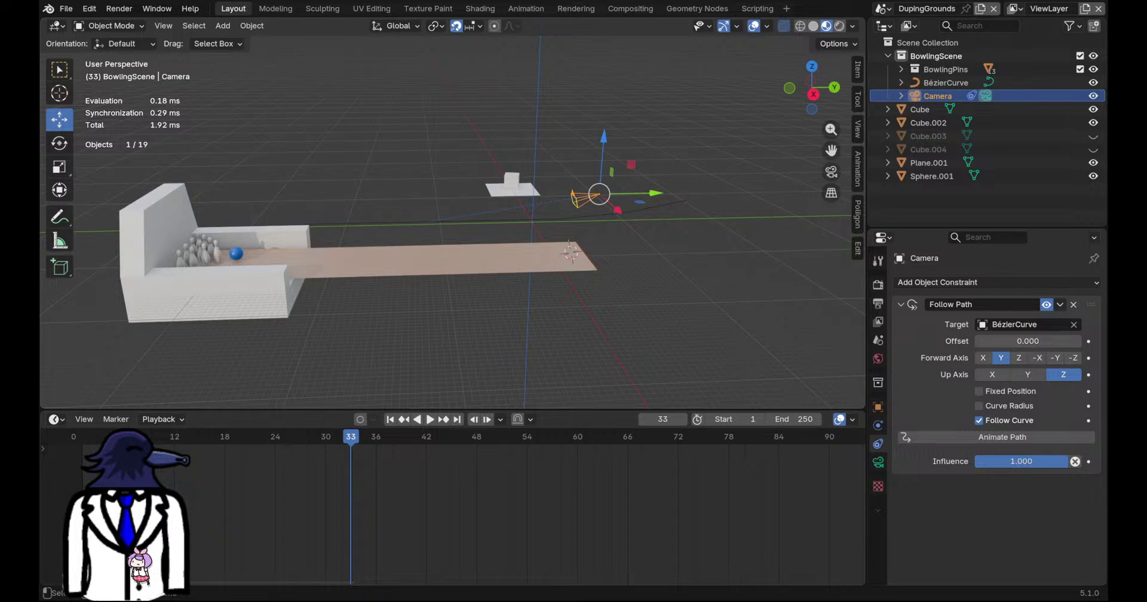
# Apply all transforms to the Bézier curve beside the lane
pyautogui.scroll(2, 452, 224)
pyautogui.scroll(-1, 452, 224)
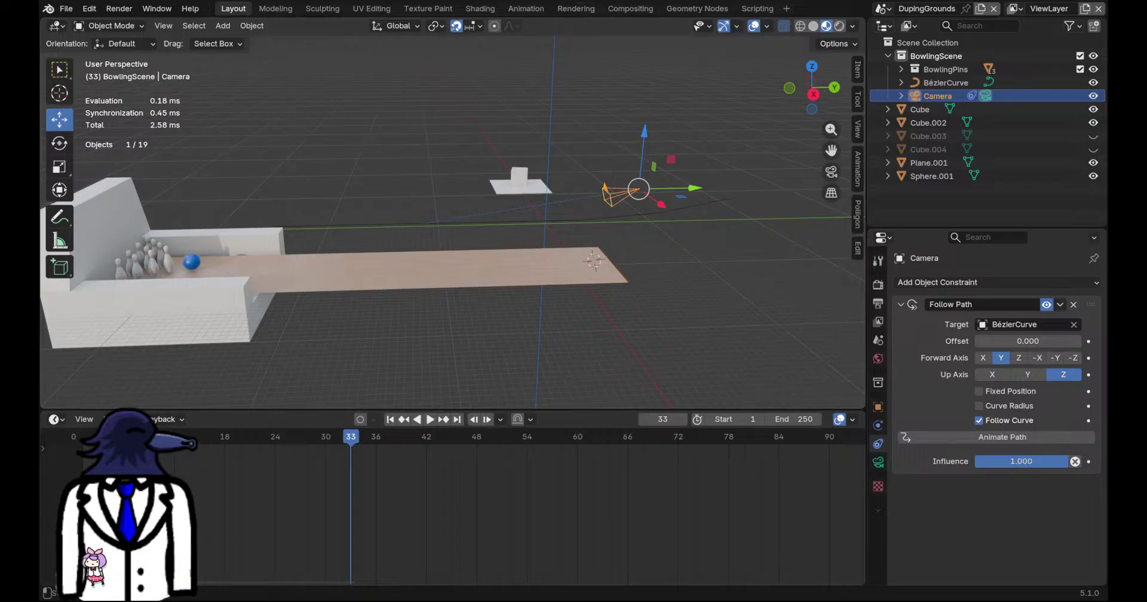
pyautogui.click(425, 223)
pyautogui.hotkey('shift', 'a')
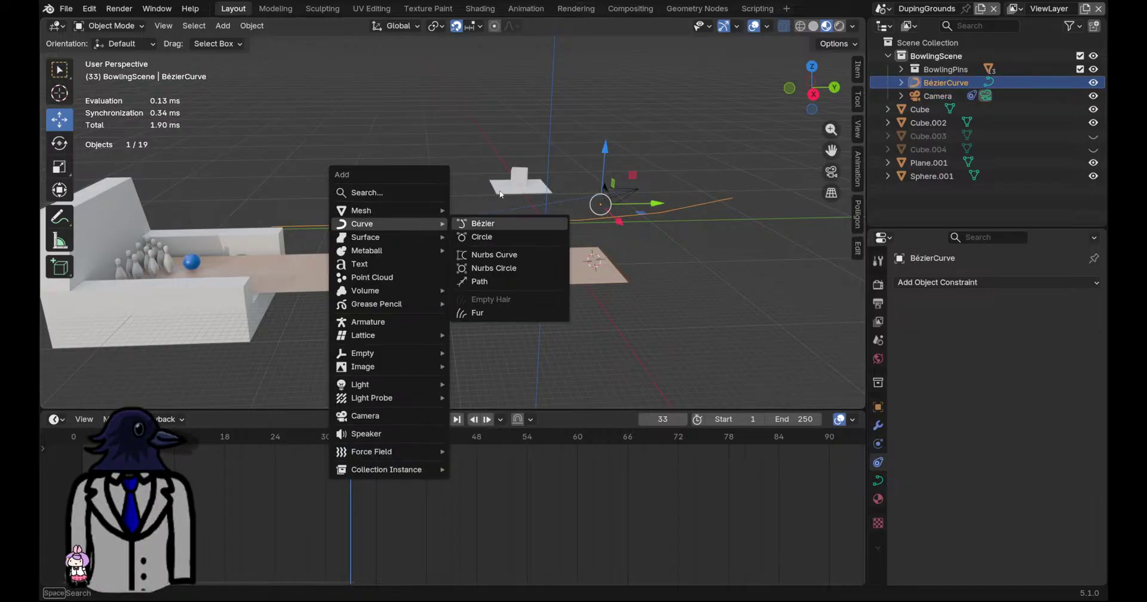
pyautogui.press('Escape')
pyautogui.press('a')
pyautogui.click(442, 225)
pyautogui.hotkey('ctrl', 'a')
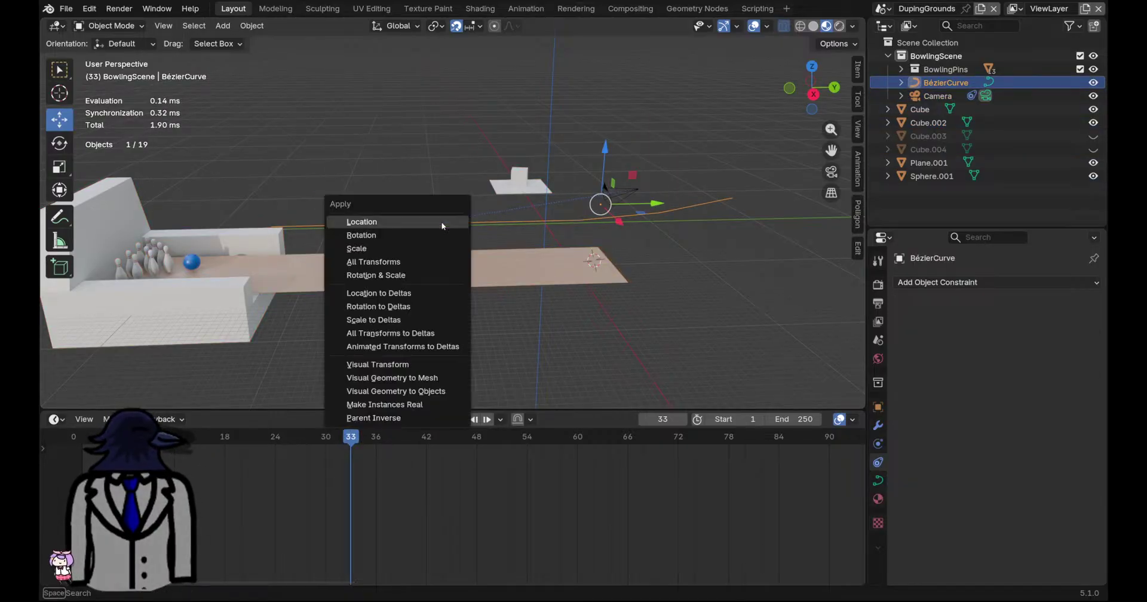
pyautogui.click(415, 261)
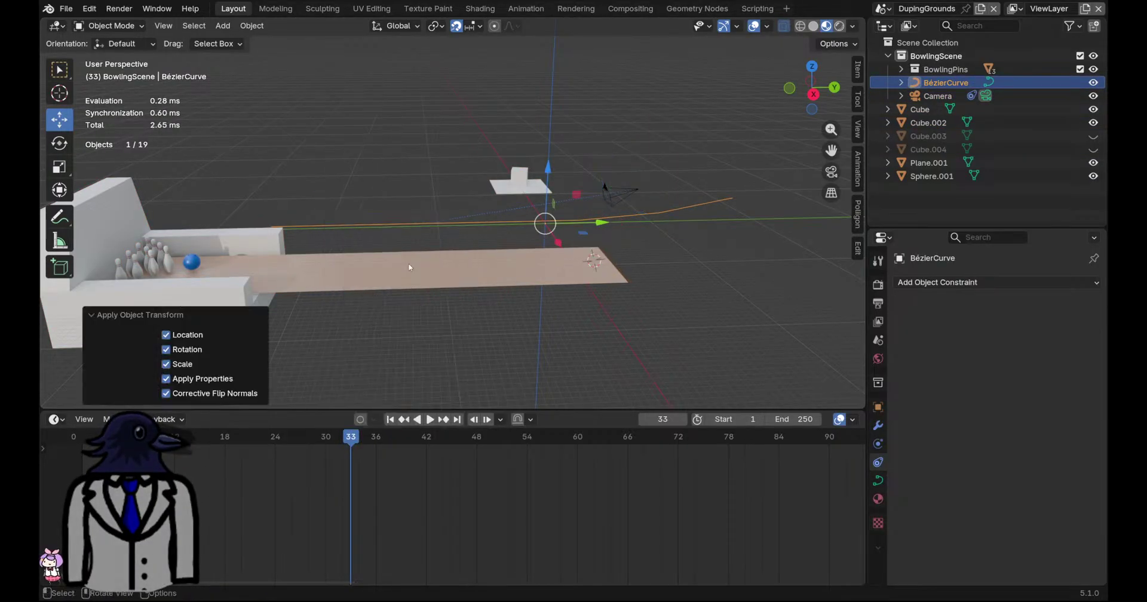
# Try to apply the camera's transforms, return to frame 1, and scrub ahead to frame 36
pyautogui.click(618, 197)
pyautogui.hotkey('ctrl', 'a')
pyautogui.click(618, 199)
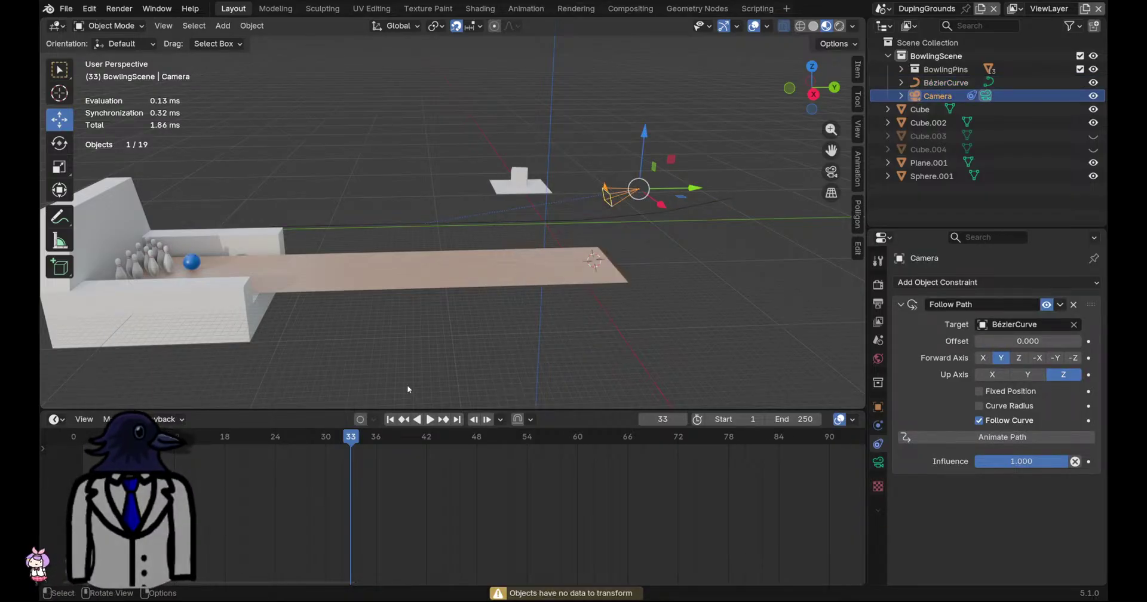
pyautogui.press('space')
pyautogui.moveTo(353, 441); pyautogui.dragTo(149, 440)
pyautogui.moveTo(81, 443)
pyautogui.mouseDown()
pyautogui.moveTo(563, 451)
pyautogui.moveTo(82, 448)
pyautogui.mouseUp()
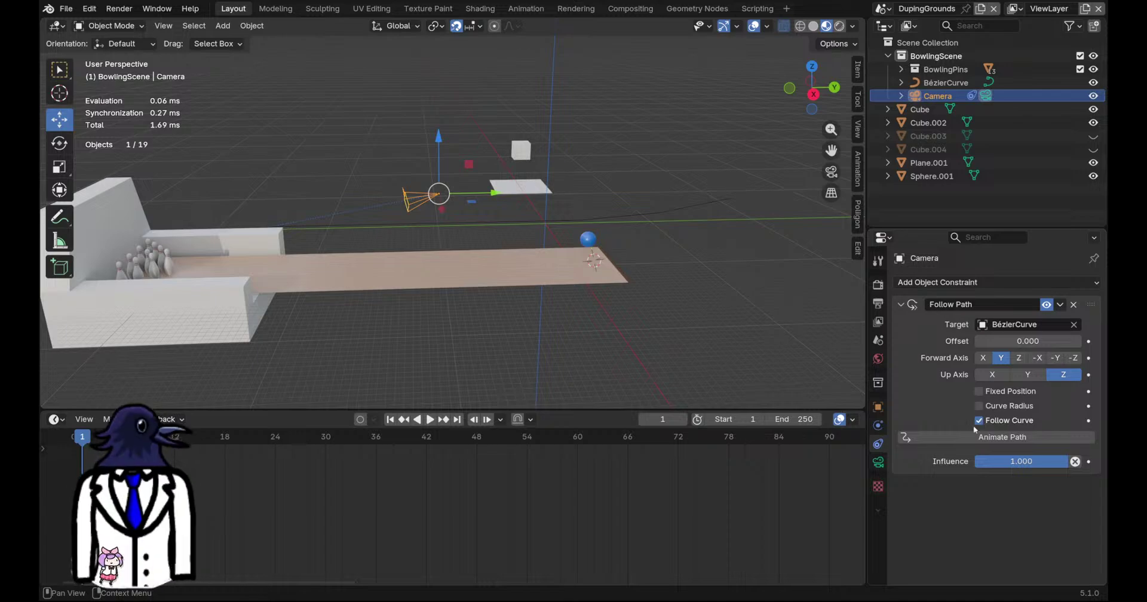
pyautogui.moveTo(347, 460); pyautogui.dragTo(387, 454)
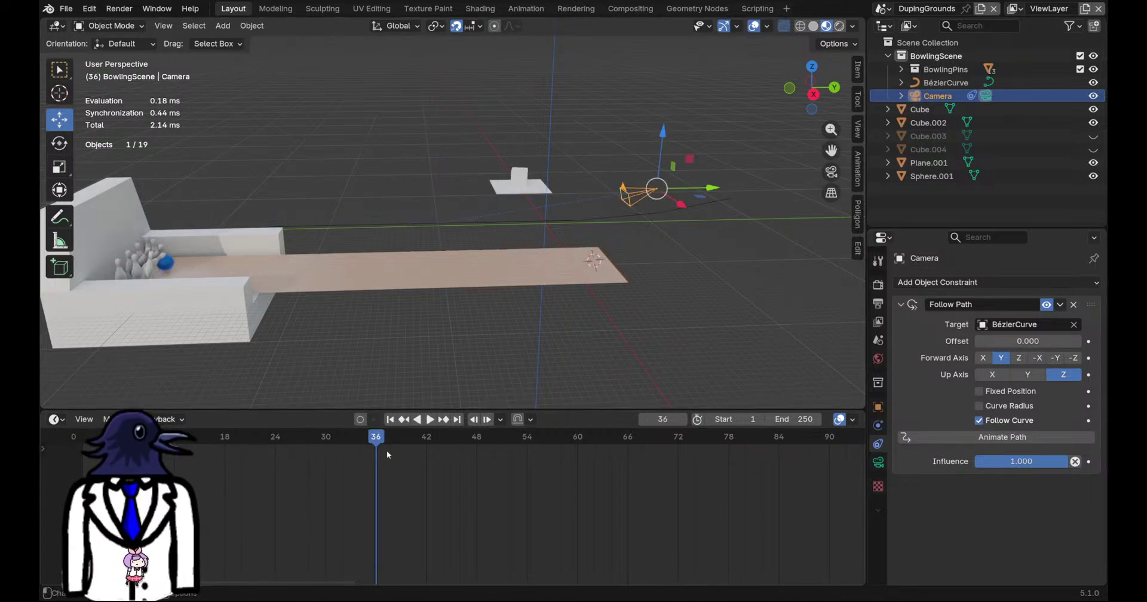
# Apply all transforms to the Bézier curve once more and check the shot through the camera view at frame 1
pyautogui.click(475, 219)
pyautogui.hotkey('ctrl', 'a')
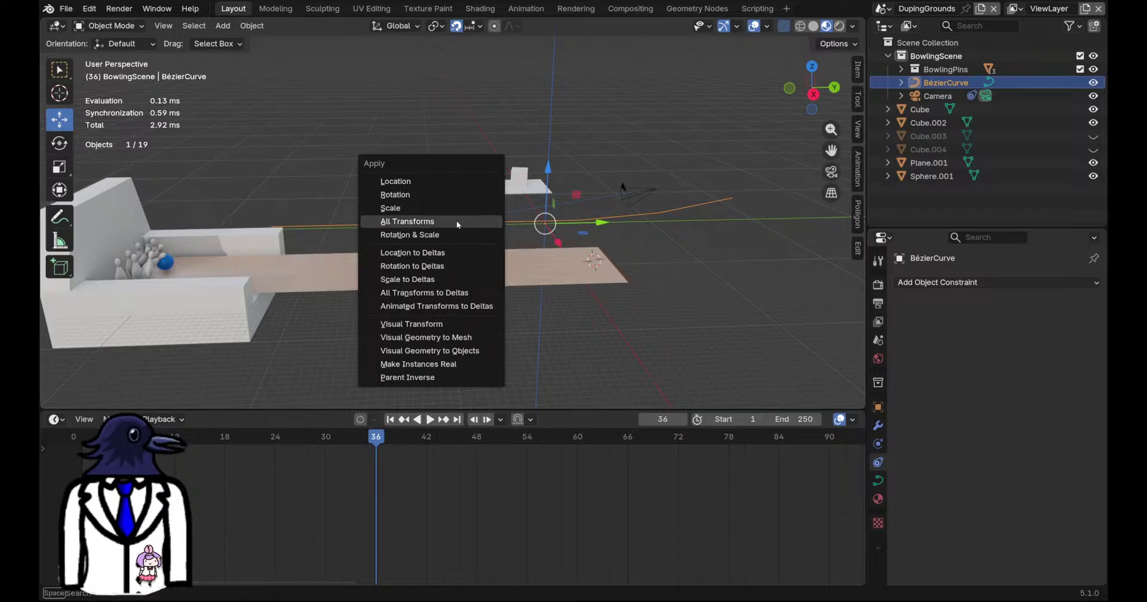
pyautogui.click(456, 221)
pyautogui.moveTo(377, 471); pyautogui.dragTo(81, 392)
pyautogui.click(836, 179)
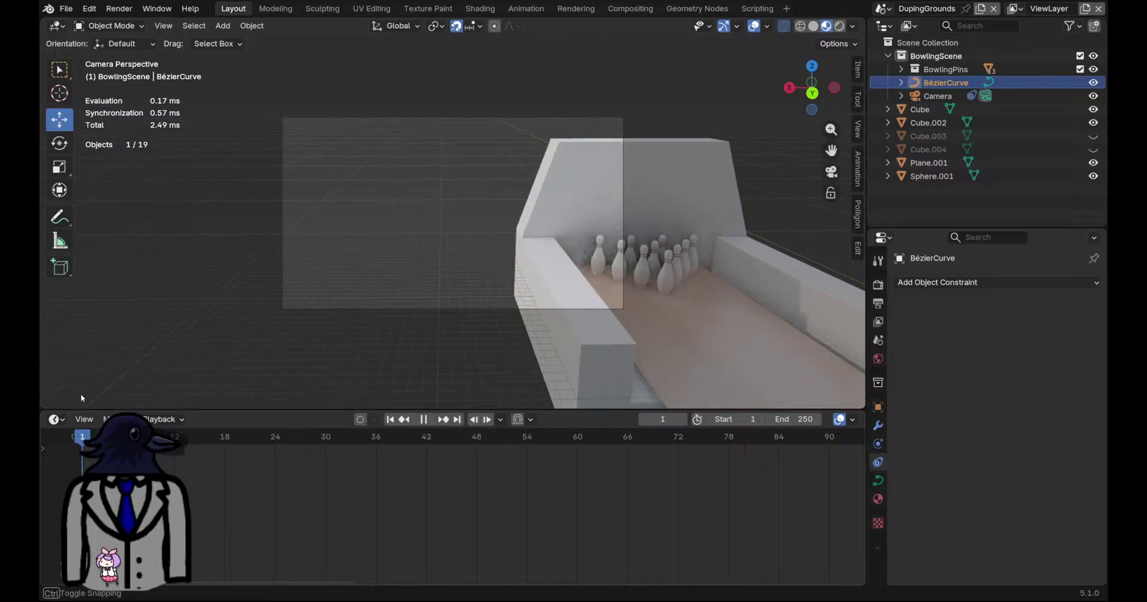
pyautogui.click(830, 171)
pyautogui.moveTo(85, 435)
pyautogui.mouseDown()
pyautogui.moveTo(299, 434)
pyautogui.moveTo(98, 436)
pyautogui.mouseUp()
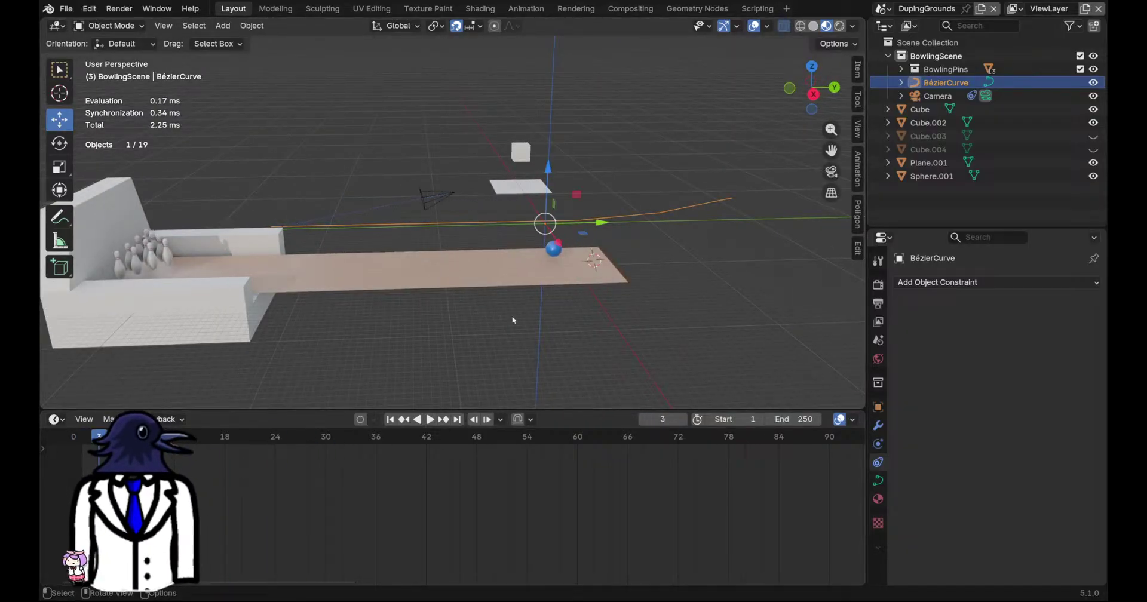
# Select the camera, go to frame 1, and move it -67" along X to line up with the lane
pyautogui.click(452, 203)
pyautogui.moveTo(452, 204); pyautogui.dragTo(404, 252, button='middle')
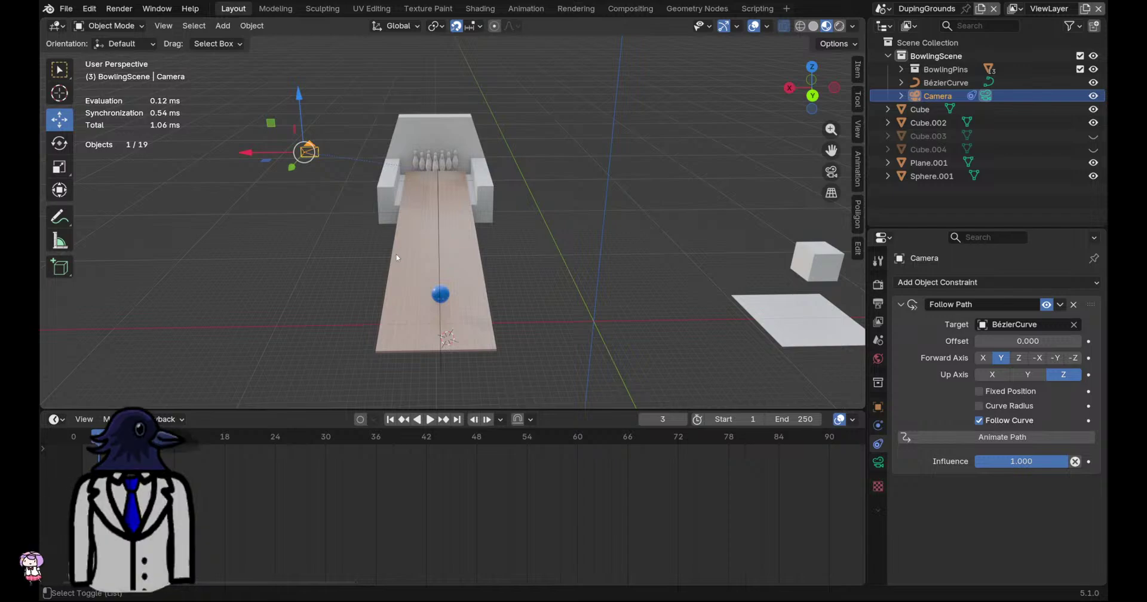
pyautogui.moveTo(98, 438); pyautogui.dragTo(85, 437)
pyautogui.moveTo(258, 153); pyautogui.dragTo(392, 157)
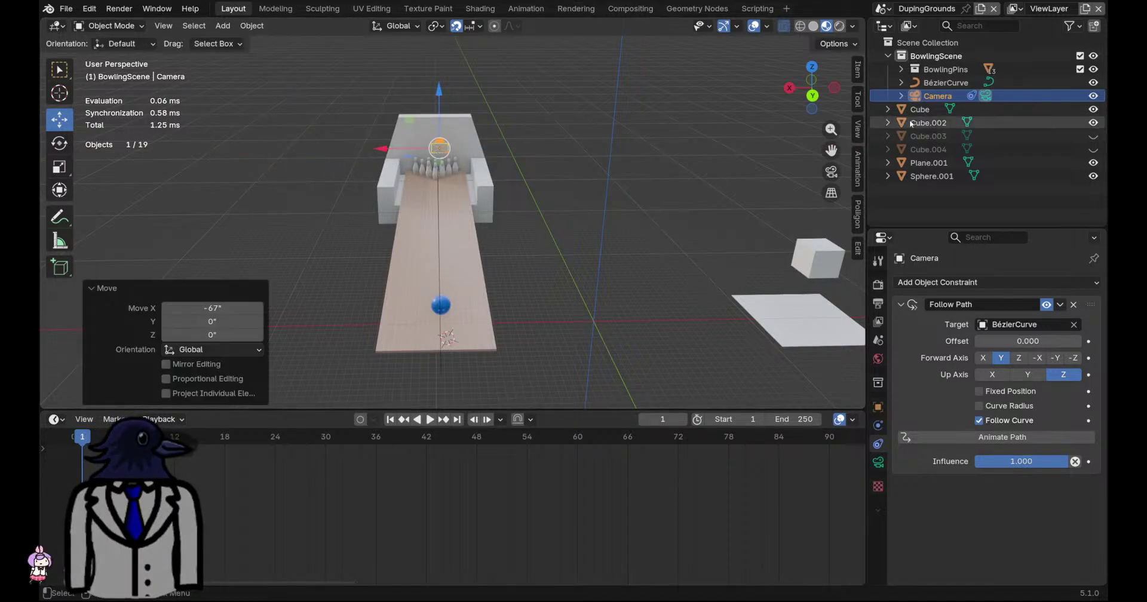
# Nudge the camera 1" along X in the back orthographic view to center it on the lane, and save the file
pyautogui.click(812, 95)
pyautogui.scroll(4, 389, 146)
pyautogui.keyDown('shift'); pyautogui.moveTo(390, 148); pyautogui.dragTo(460, 232, button='middle'); pyautogui.keyUp('shift')
pyautogui.moveTo(447, 146); pyautogui.dragTo(440, 146)
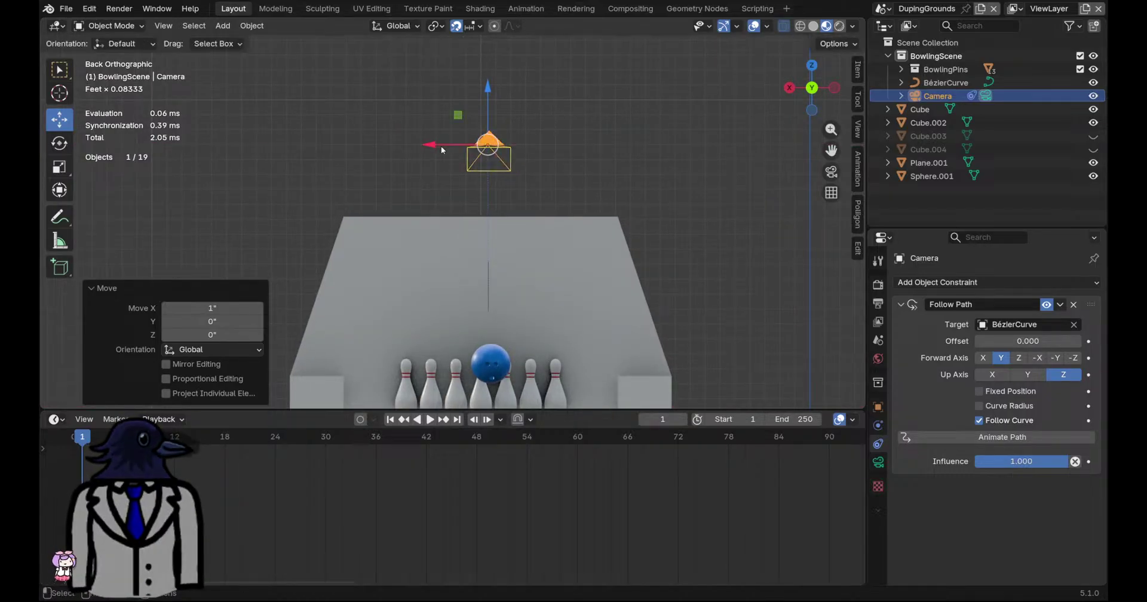
pyautogui.hotkey('ctrl', 's')
# Play the animation from frame 1 to frame 26 and reapply all transforms to the Bézier curve
pyautogui.scroll(-3, 424, 219)
pyautogui.moveTo(425, 218); pyautogui.dragTo(525, 227, button='middle')
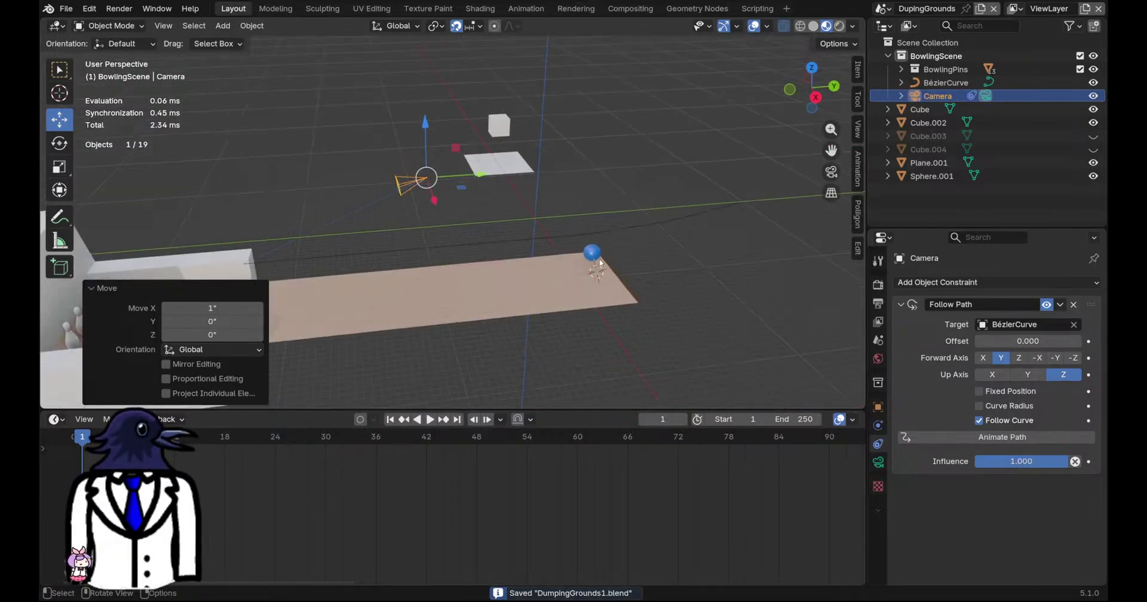
pyautogui.press('space')
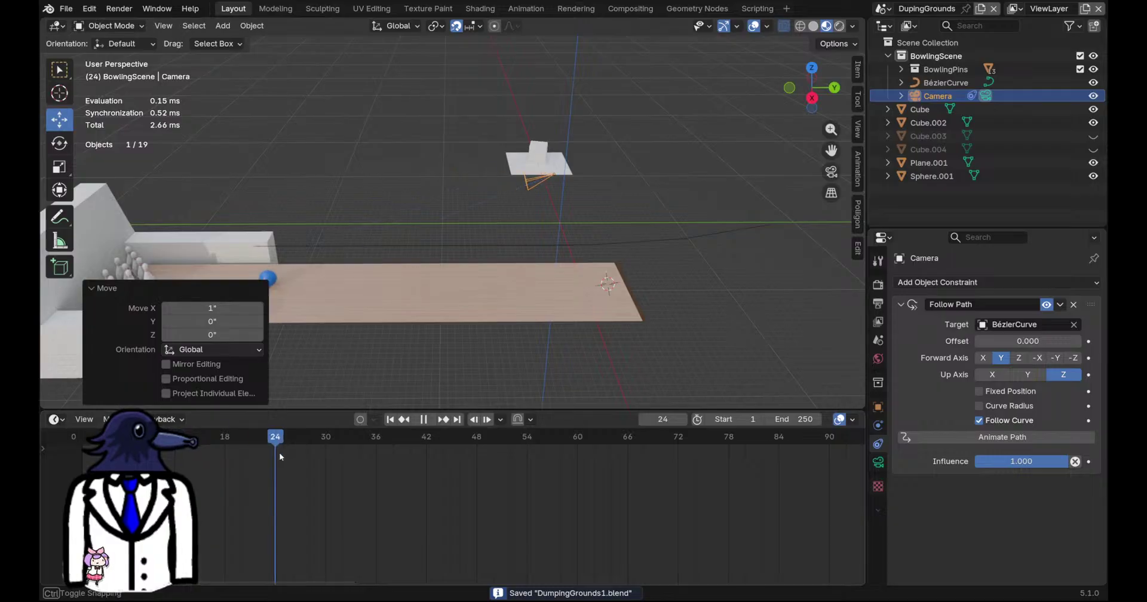
pyautogui.press('space')
pyautogui.click(489, 246)
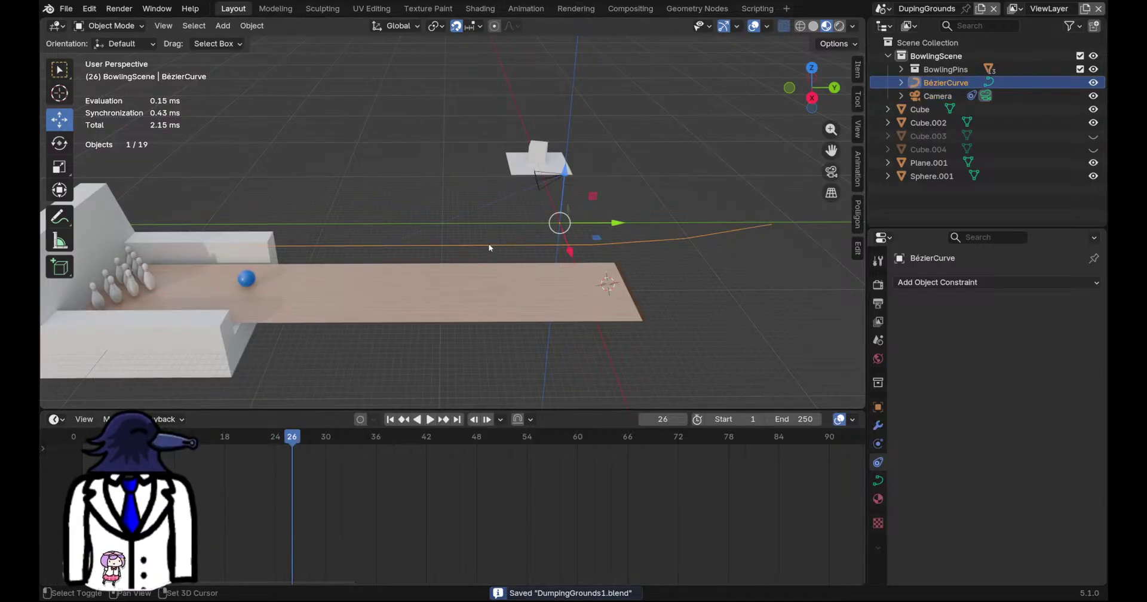
pyautogui.hotkey('shift', 'a')
pyautogui.press('Escape')
pyautogui.hotkey('ctrl', 'a')
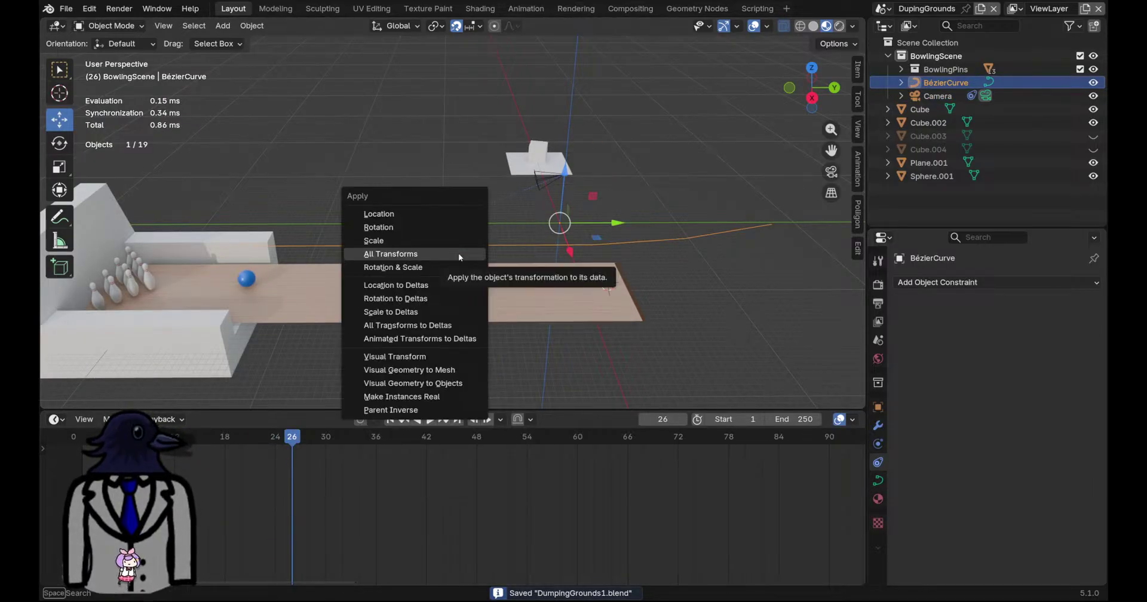
pyautogui.click(458, 252)
# Try to apply the camera's transforms again, select the Bézier curve, and undo that selection
pyautogui.click(546, 180)
pyautogui.hotkey('ctrl', 'a')
pyautogui.click(546, 180)
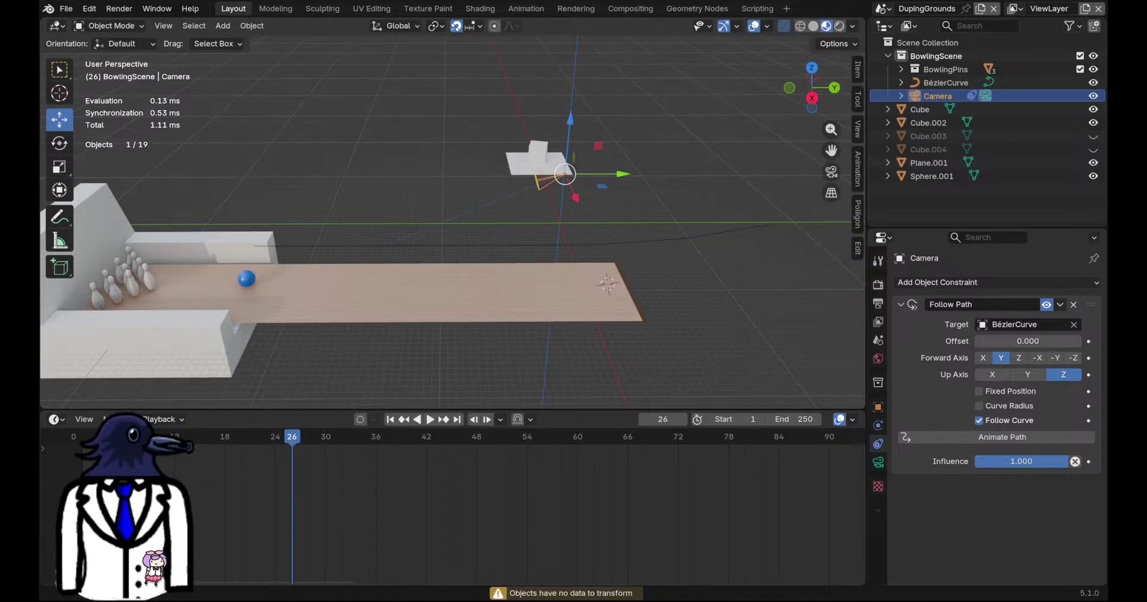
pyautogui.moveTo(445, 310); pyautogui.dragTo(444, 302, button='middle')
pyautogui.click(480, 239)
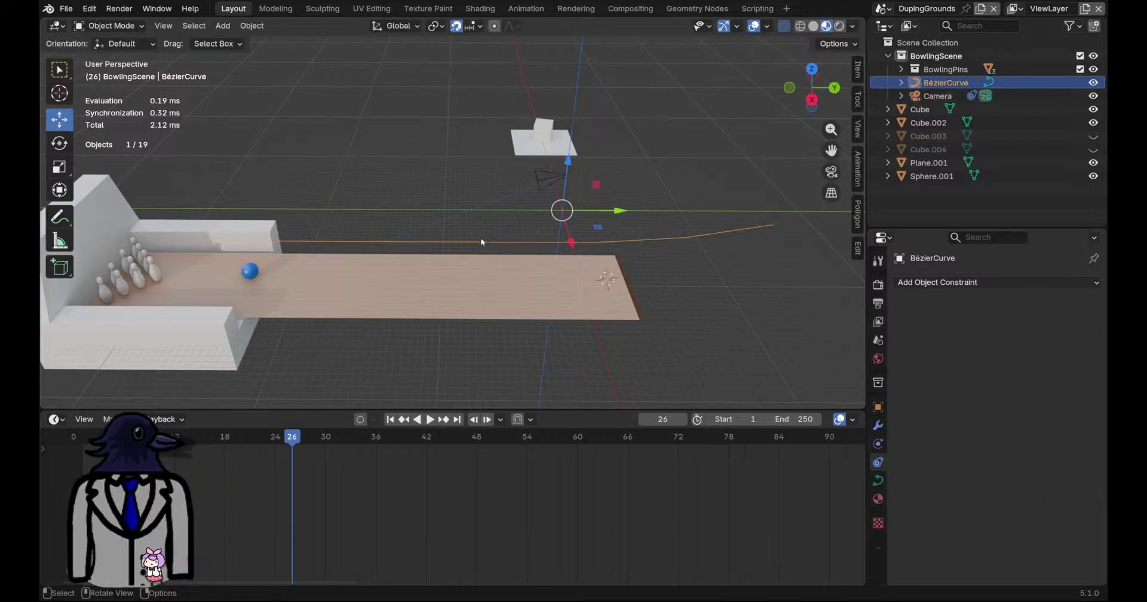
pyautogui.hotkey('ctrl', 'z')
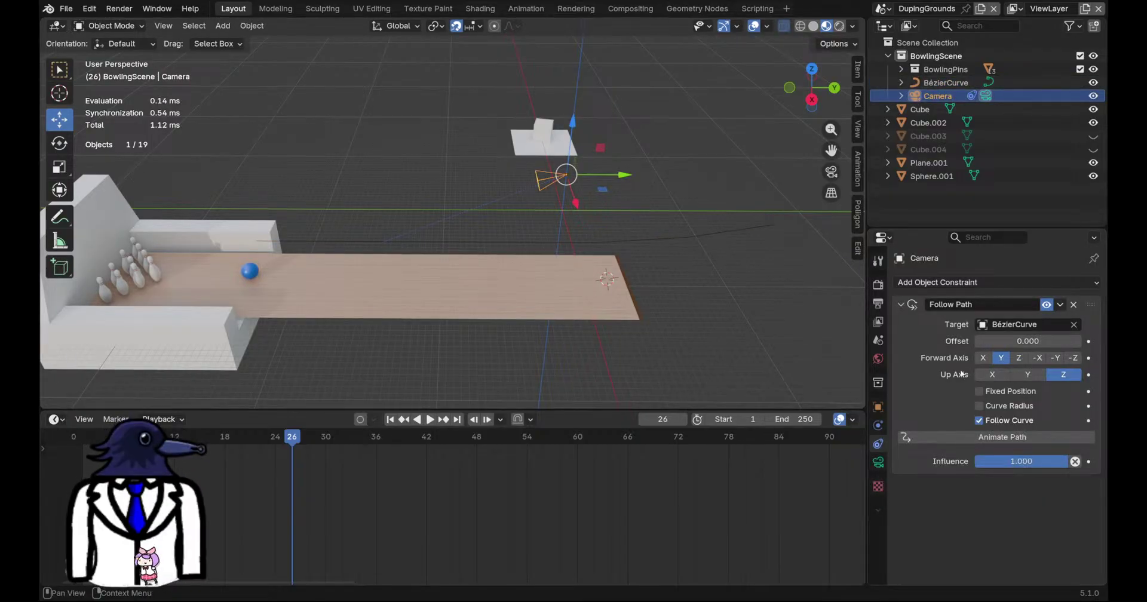
# Toggle the camera's Follow Path constraint off and back on, and look through its extra options
pyautogui.click(1046, 305)
pyautogui.click(1047, 305)
pyautogui.click(1060, 305)
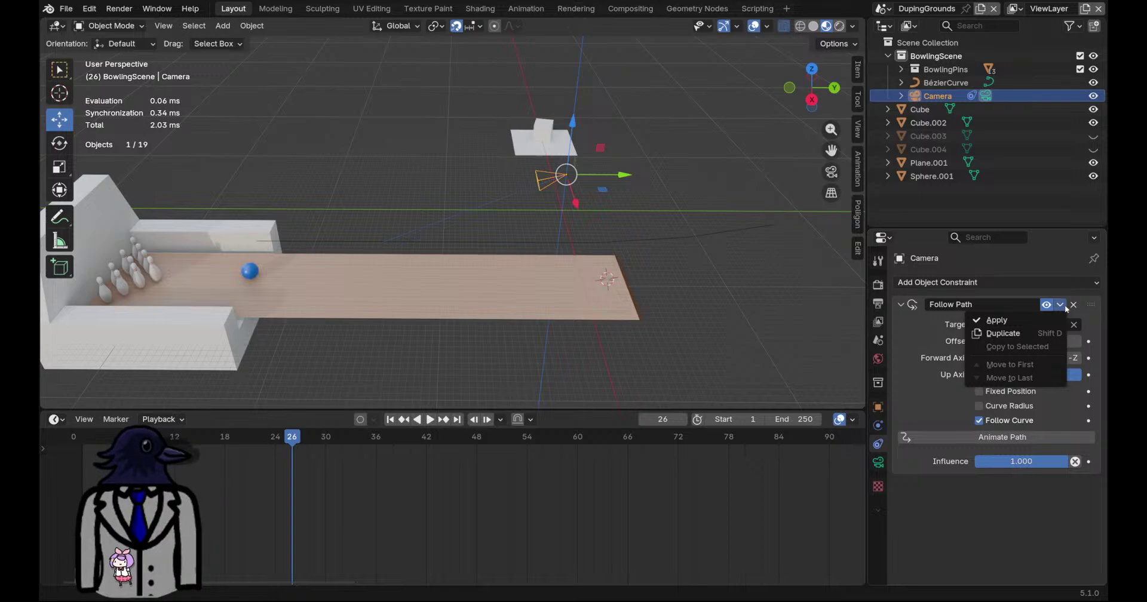
pyautogui.click(1064, 304)
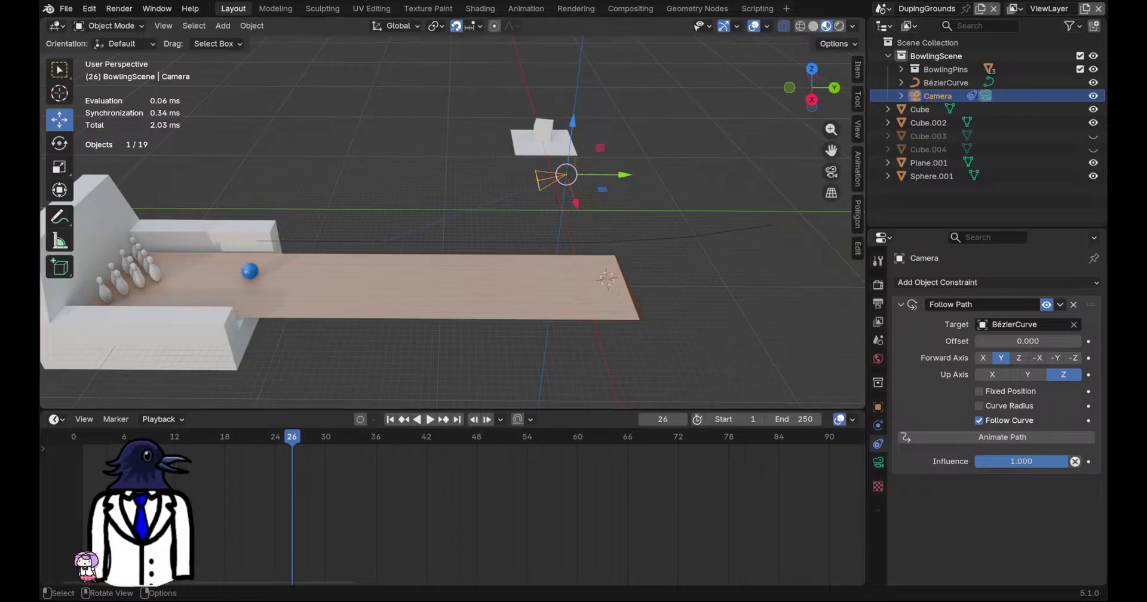
# Select the Bézier curve, find Path Animation in its curve data settings, and try an Evaluation Time of 25.100
pyautogui.click(651, 241)
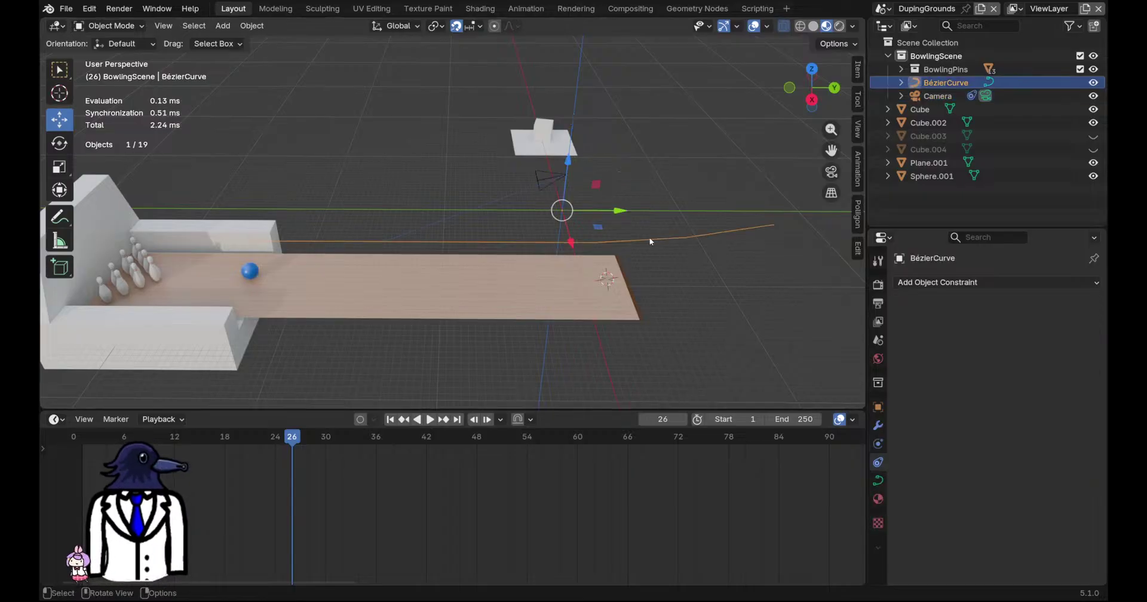
pyautogui.click(878, 481)
pyautogui.scroll(-10, 950, 428)
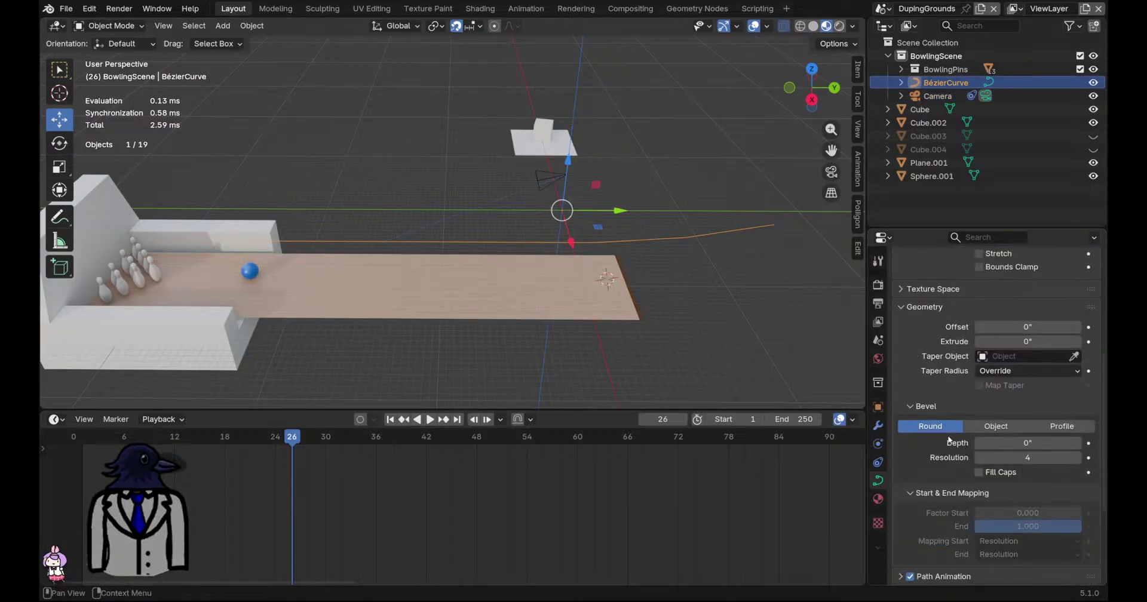
pyautogui.click(932, 441)
pyautogui.scroll(-3, 966, 440)
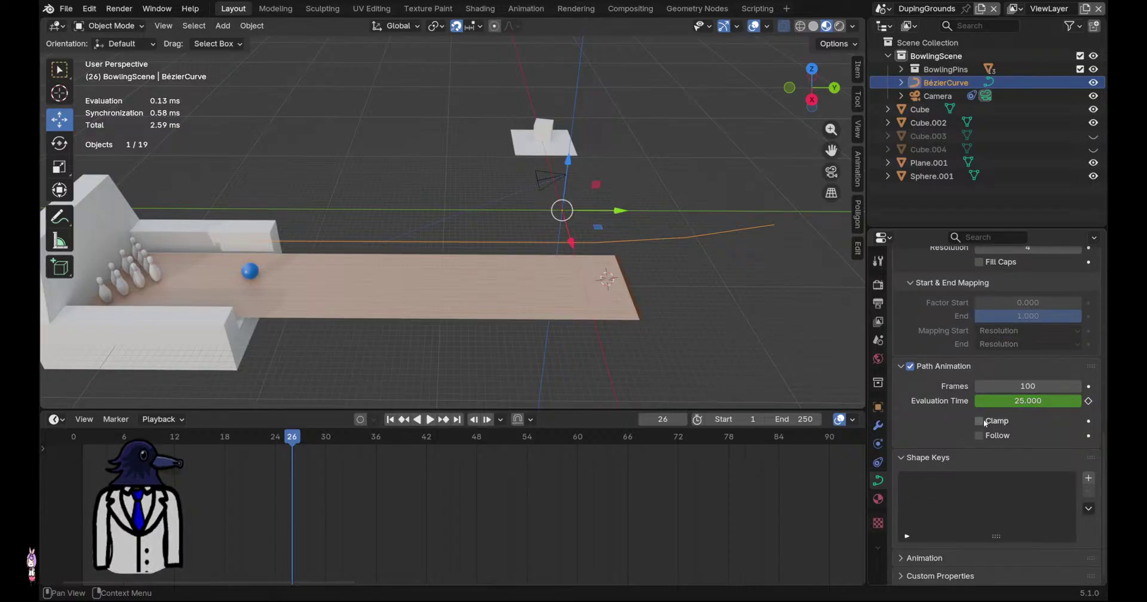
pyautogui.moveTo(1024, 401); pyautogui.dragTo(1036, 401)
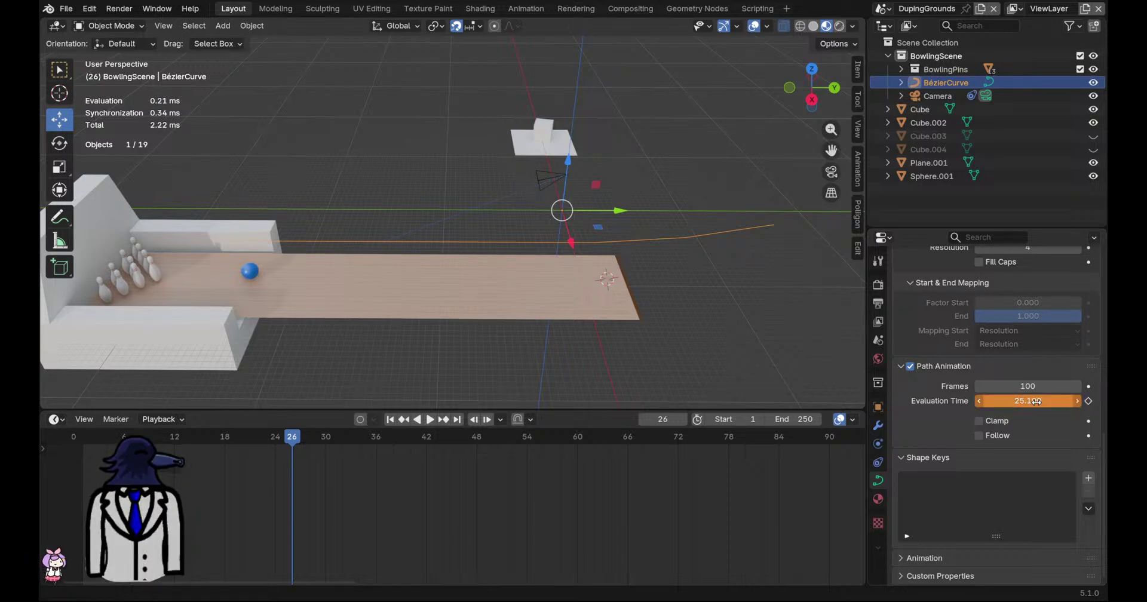
# Undo the last Evaluation Time change, try -3.100 for the Bézier curve at frame 26, and return to frame 1
pyautogui.hotkey('ctrl', 'z')
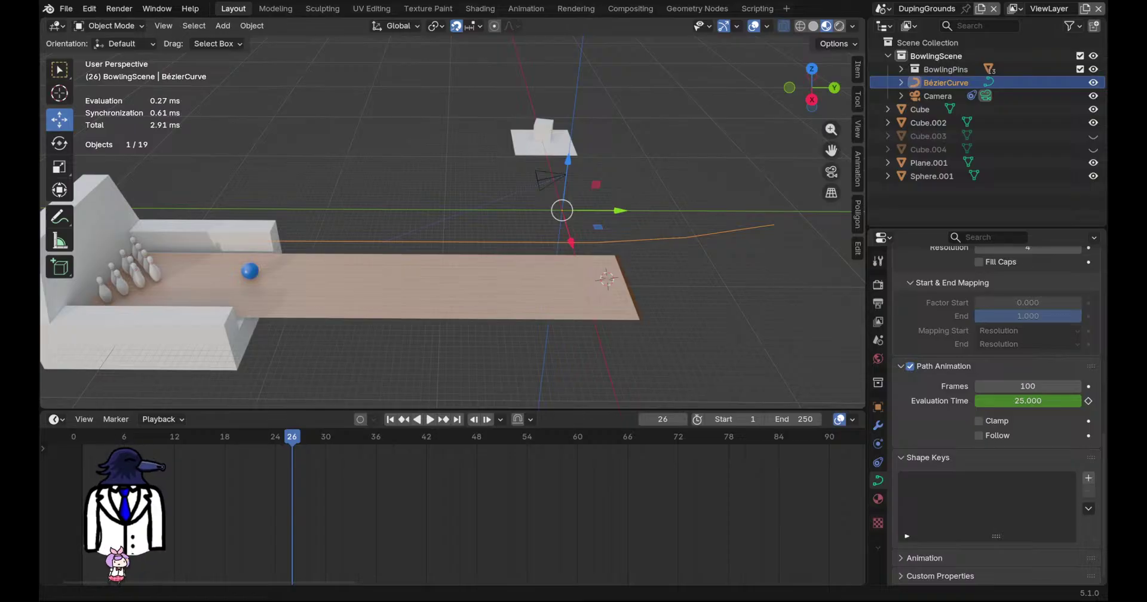
pyautogui.moveTo(1027, 401); pyautogui.dragTo(906, 400)
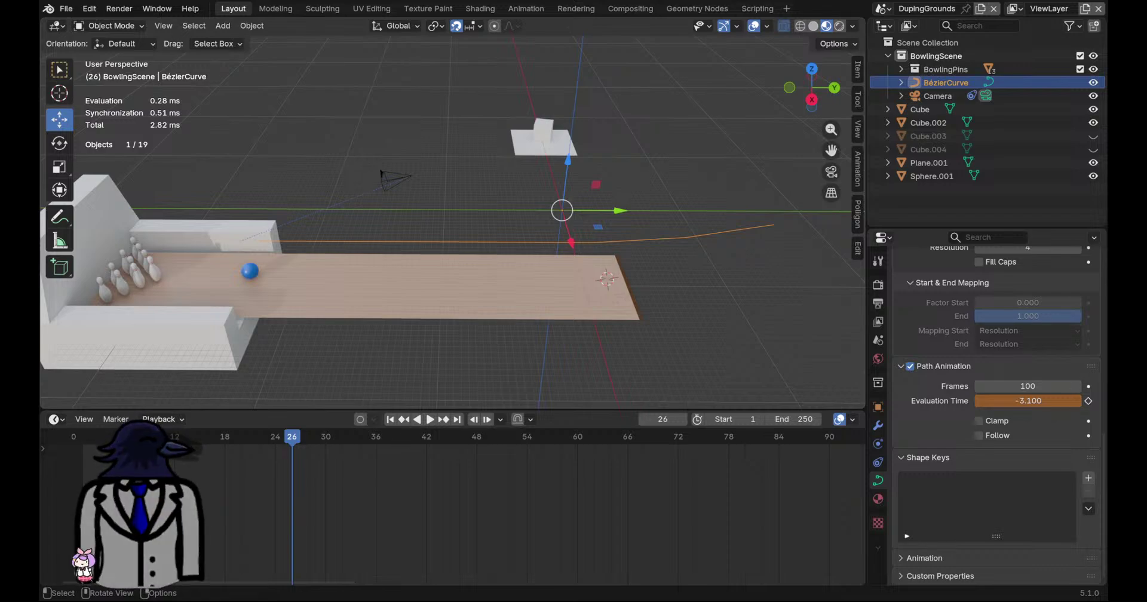
pyautogui.moveTo(292, 437); pyautogui.dragTo(82, 437)
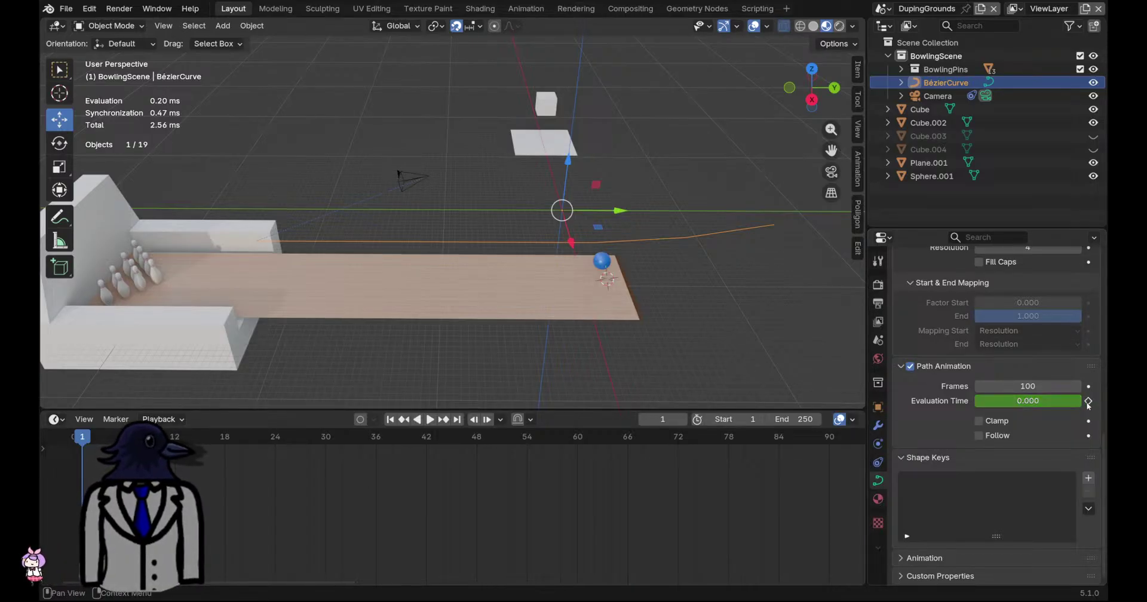
pyautogui.rightClick(1042, 401)
pyautogui.press('Escape')
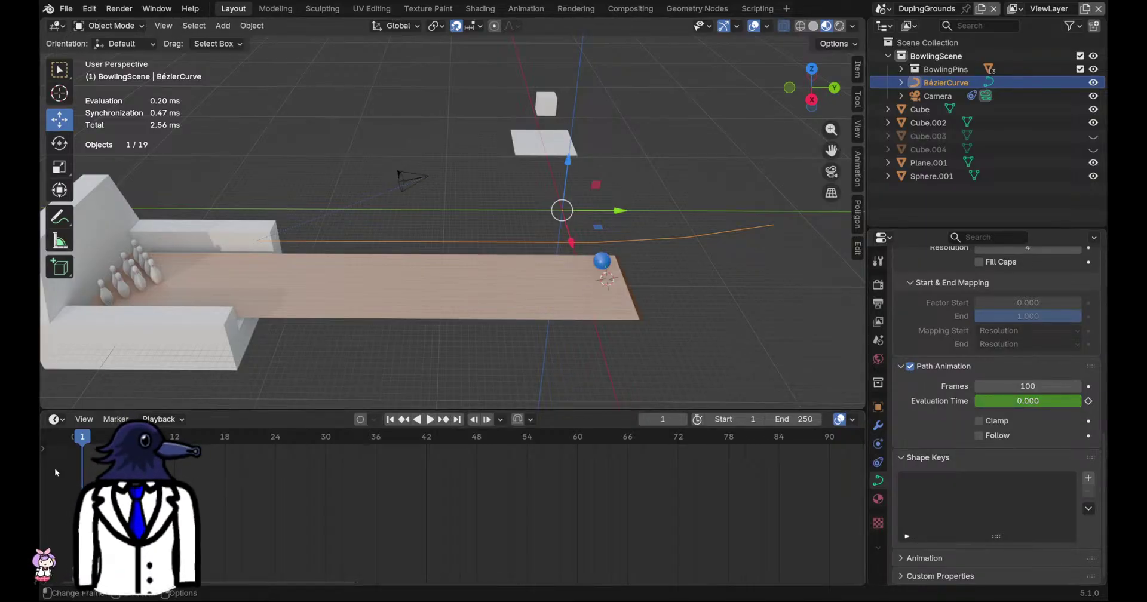
# Play the animation as far as frame 6 and enable Clamp in the Bézier curve's path animation
pyautogui.press('space')
pyautogui.click(1060, 400)
pyautogui.press('Return')
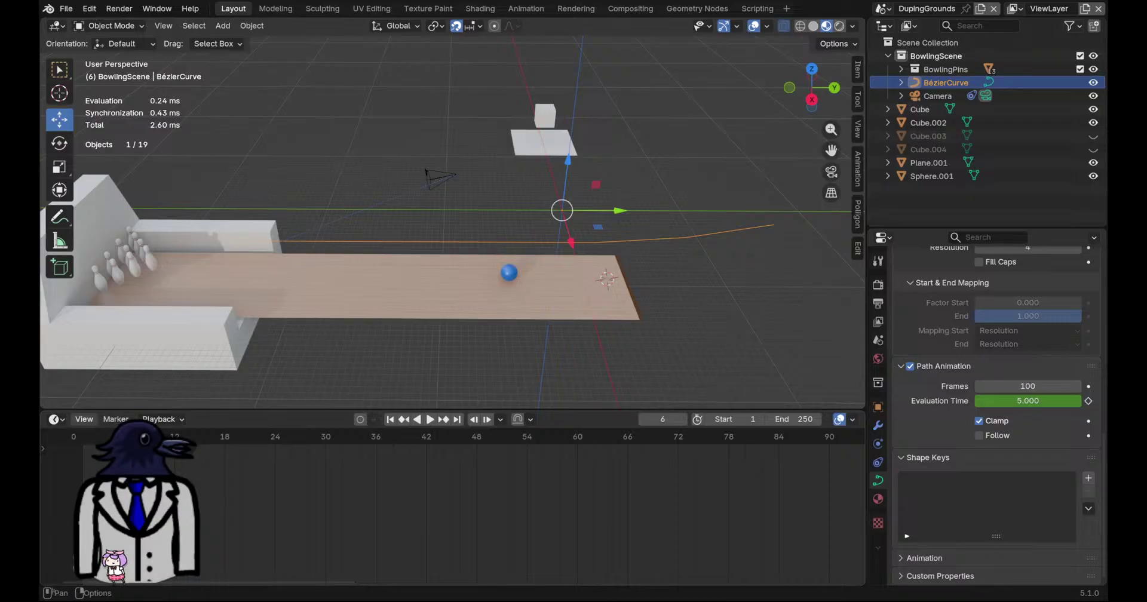
# Select the camera, show its Follow Path constraint, and switch the timeline area to the Graph Editor
pyautogui.click(56, 420)
pyautogui.click(420, 174)
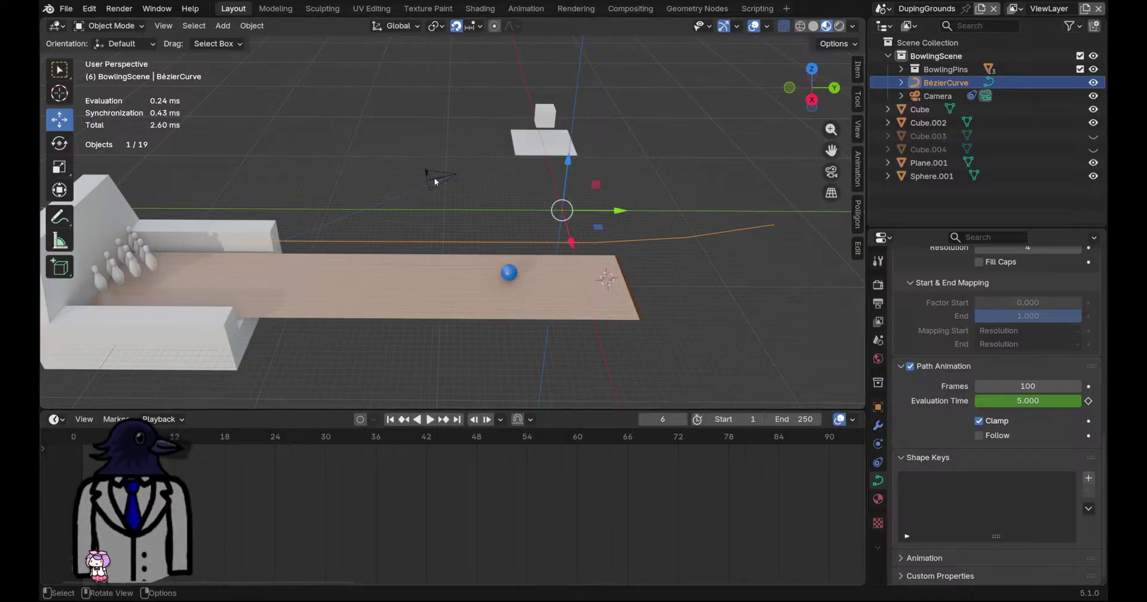
pyautogui.click(431, 176)
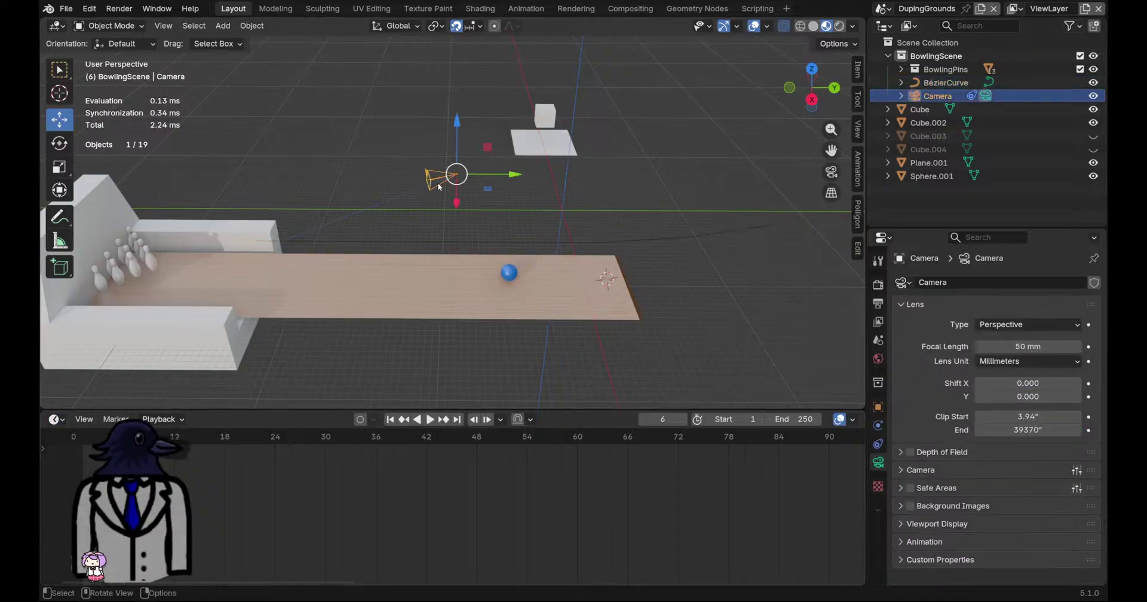
pyautogui.click(877, 444)
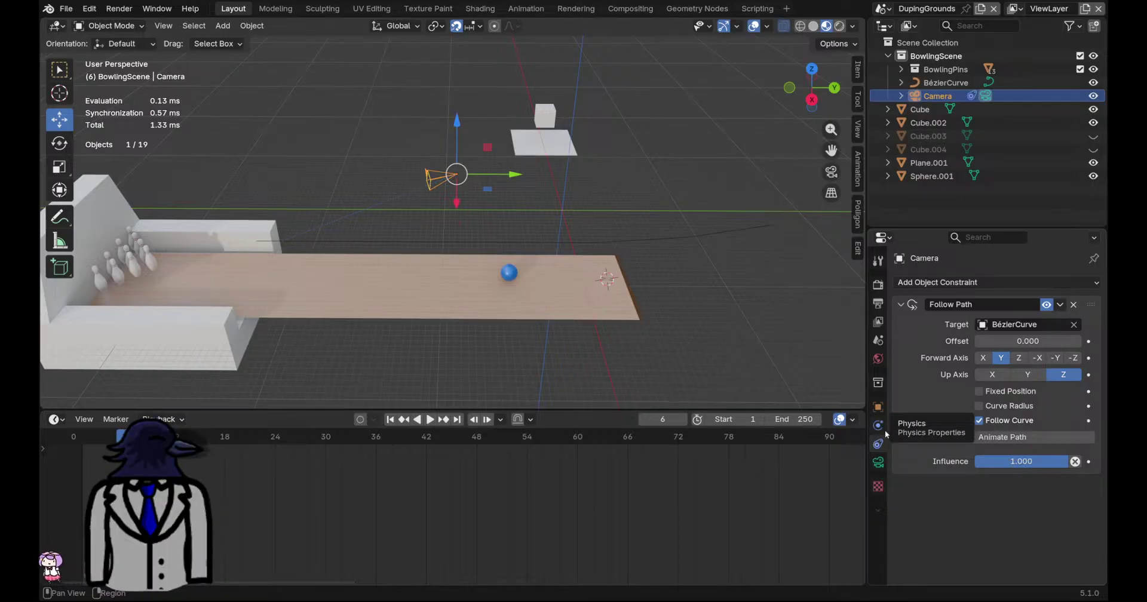
pyautogui.click(62, 419)
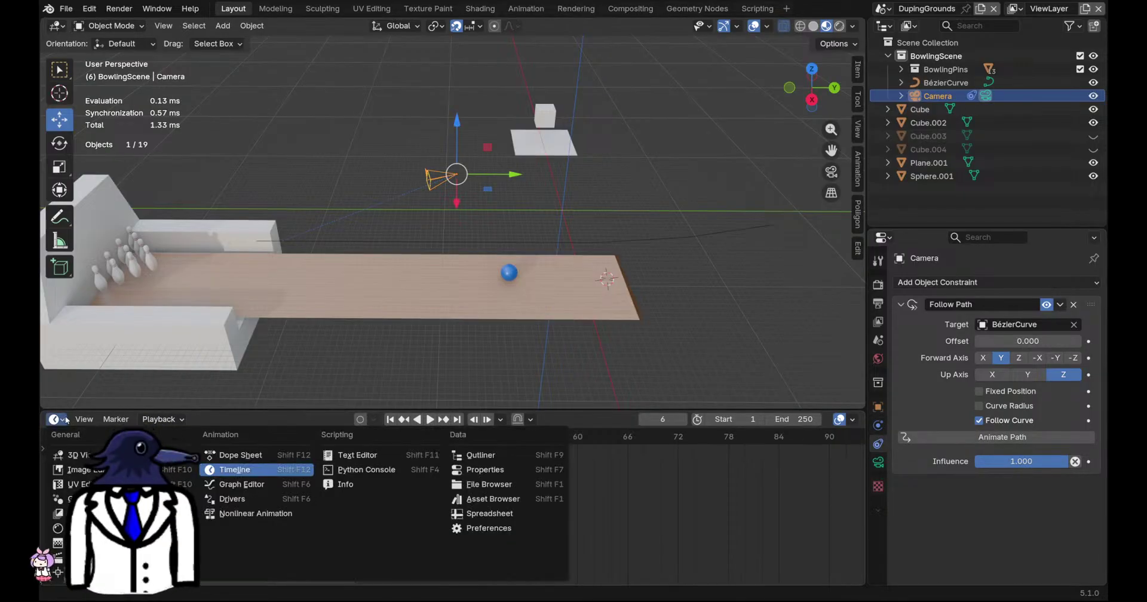
pyautogui.click(251, 483)
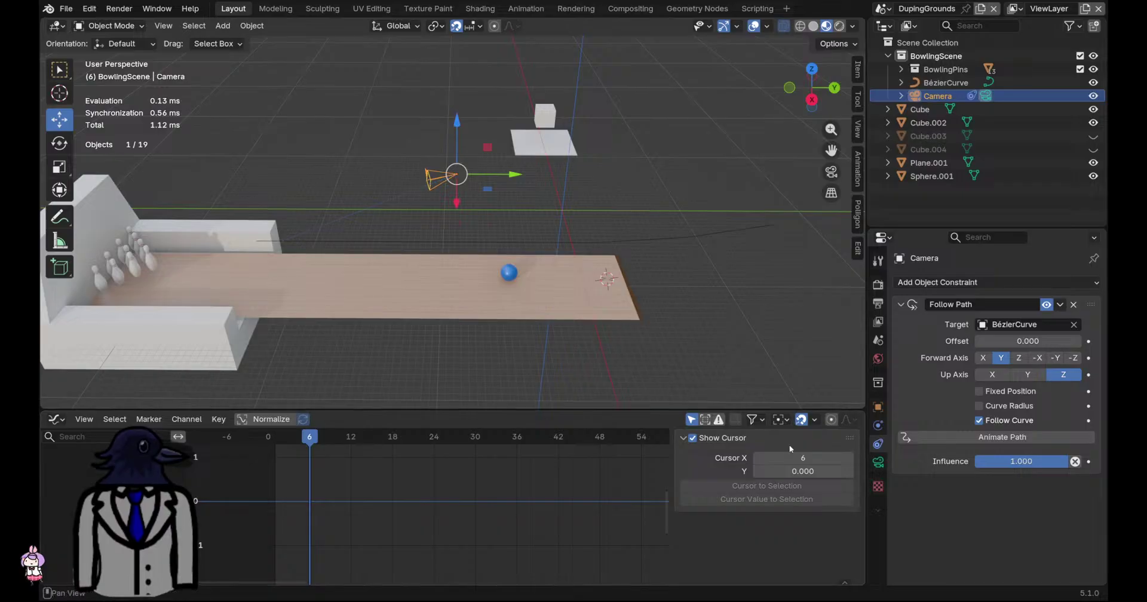
# Select the Bézier curve, show its Path Animation settings, and examine its Evaluation Time F-curve around frame 7
pyautogui.click(696, 240)
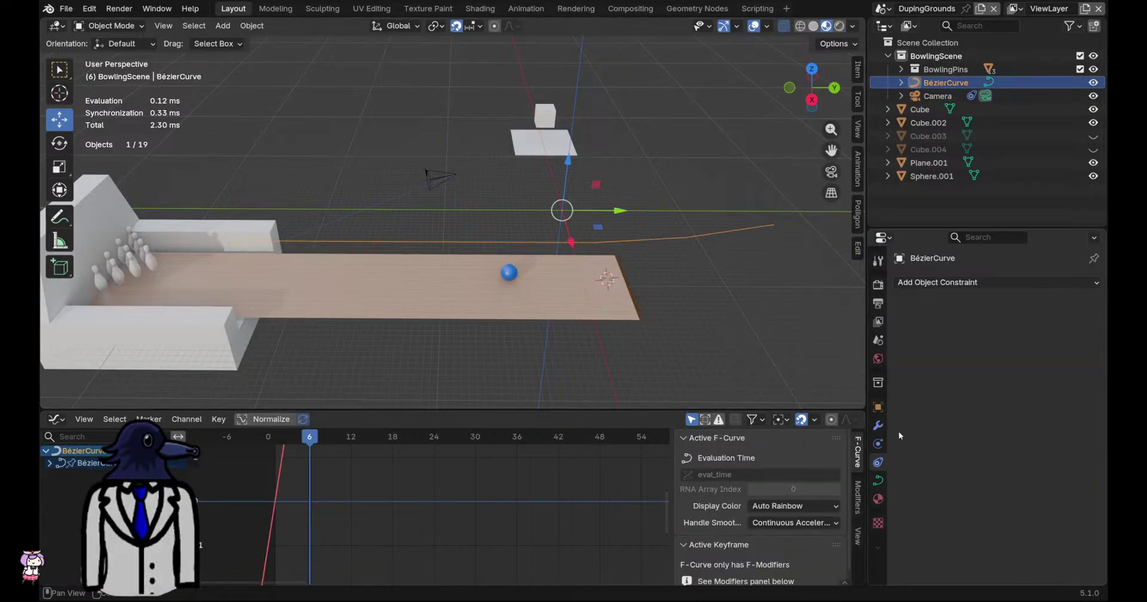
pyautogui.click(878, 480)
pyautogui.scroll(-10, 955, 442)
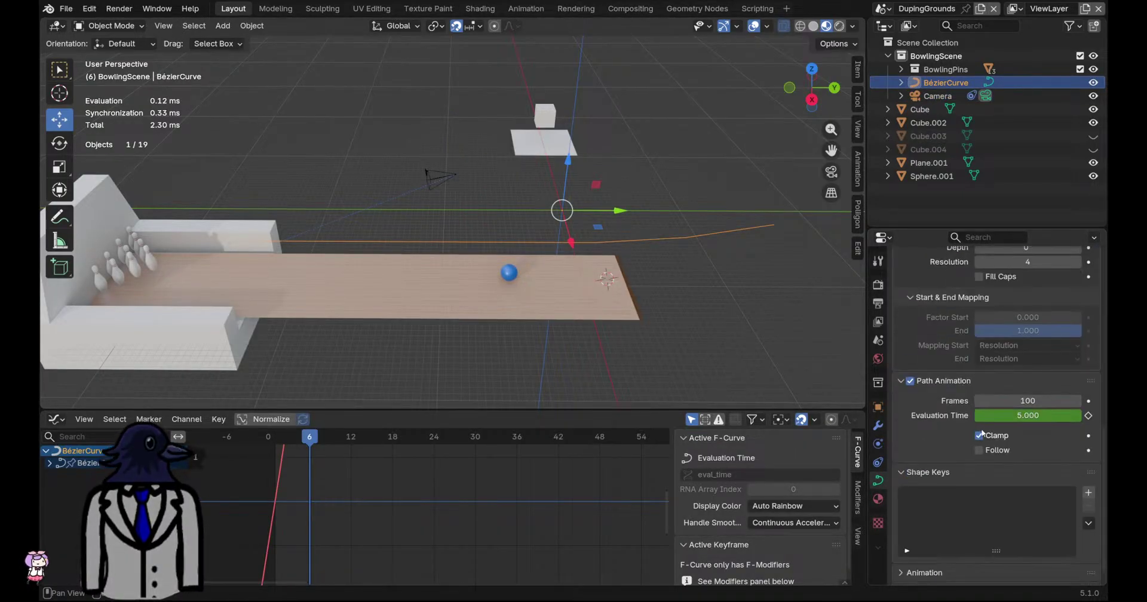
pyautogui.scroll(-10, 385, 508)
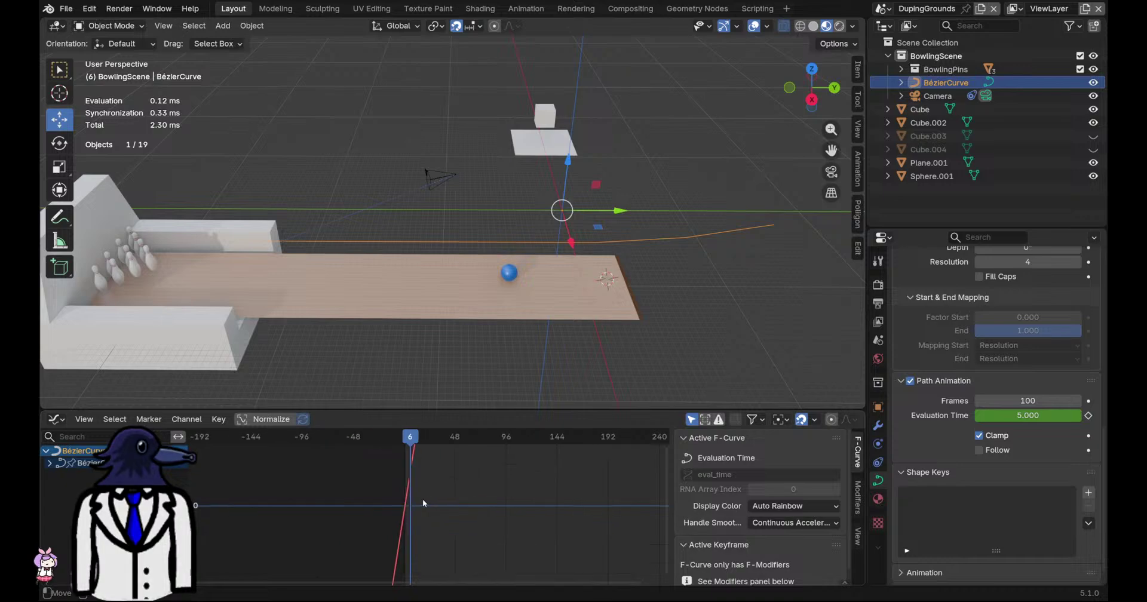
pyautogui.scroll(6, 425, 497)
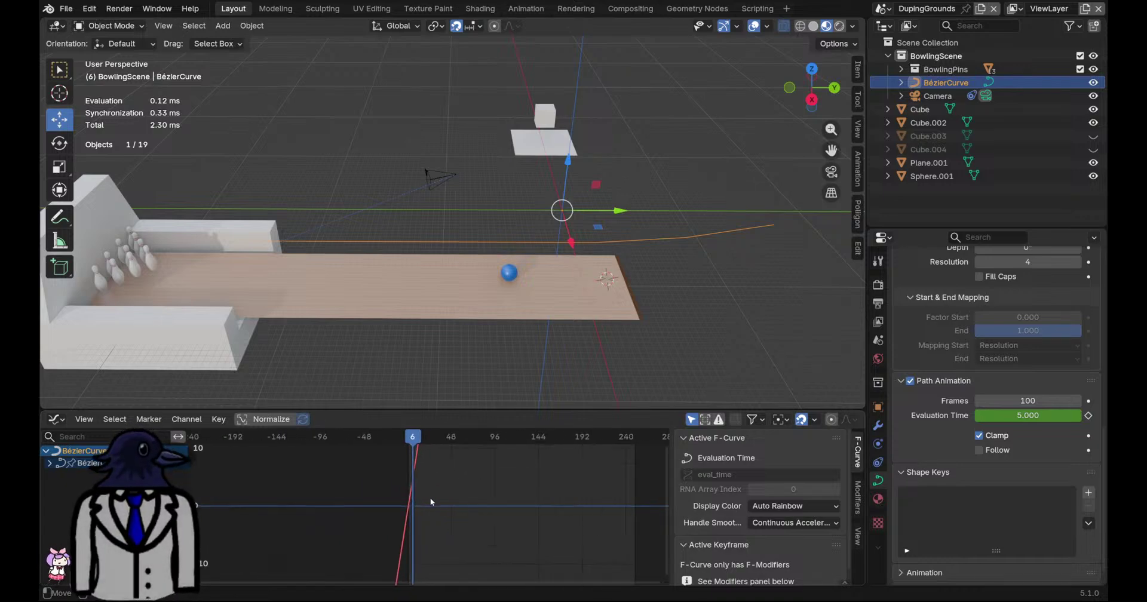
pyautogui.scroll(6, 425, 500)
pyautogui.scroll(6, 366, 484)
pyautogui.scroll(-4, 368, 485)
pyautogui.moveTo(356, 439)
pyautogui.mouseDown()
pyautogui.moveTo(323, 439)
pyautogui.moveTo(352, 442)
pyautogui.mouseUp()
pyautogui.scroll(-5, 414, 525)
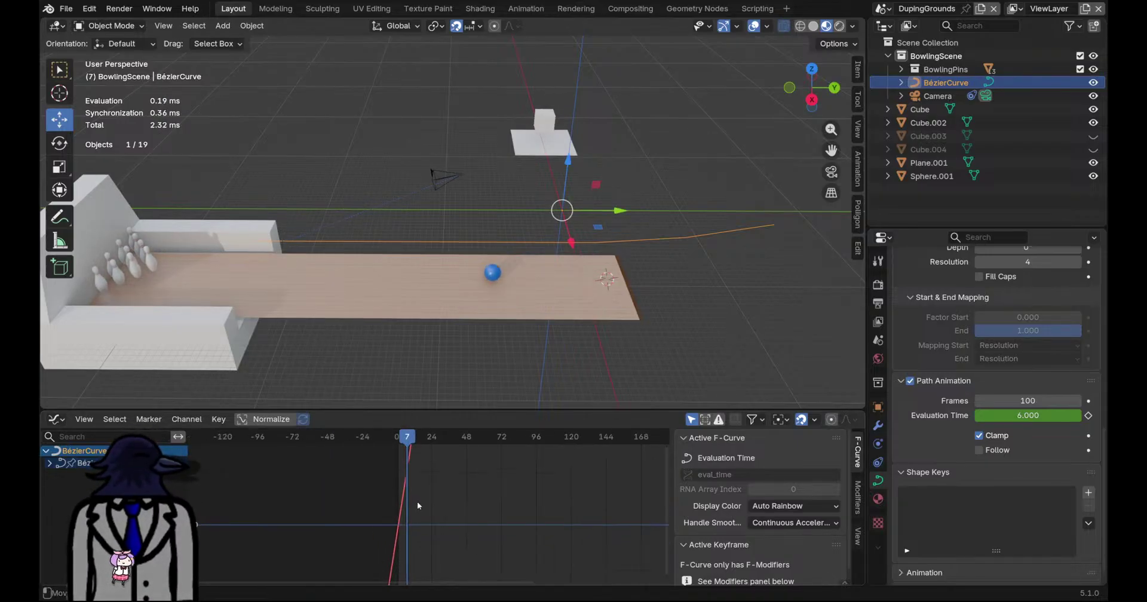
# Move the current frame to 203 and examine how the Evaluation Time F-curve runs over the longer frame range
pyautogui.scroll(-15, 417, 502)
pyautogui.scroll(-1, 435, 492)
pyautogui.moveTo(436, 492); pyautogui.dragTo(453, 440, button='middle')
pyautogui.moveTo(430, 439); pyautogui.dragTo(433, 439)
pyautogui.scroll(1, 442, 531)
pyautogui.scroll(7, 441, 531)
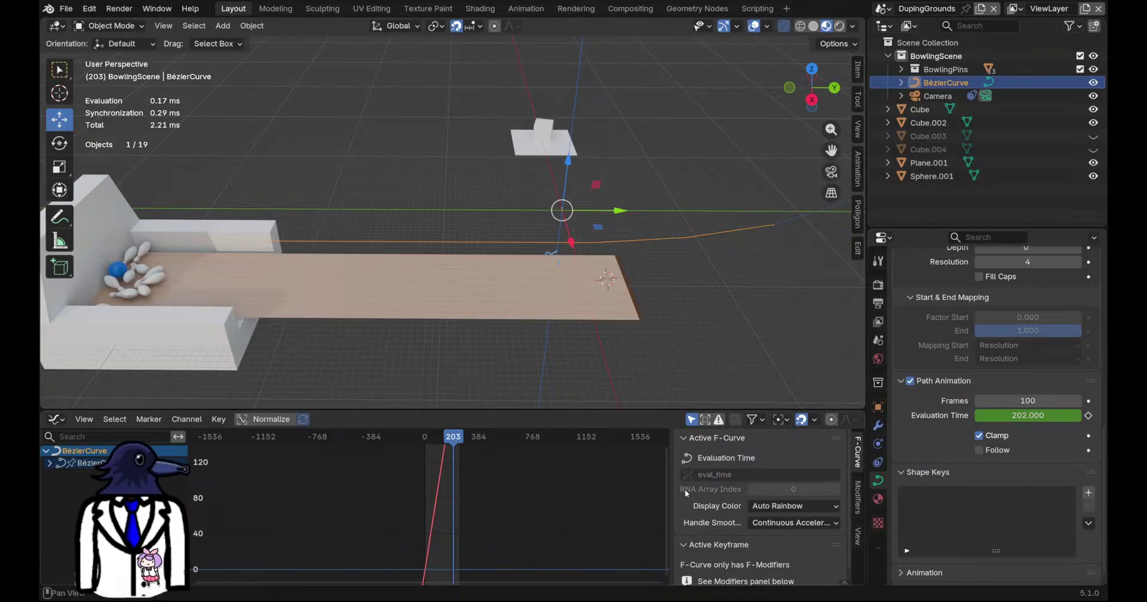
# Look through the Evaluation Time F-curve's Generator modifier, view settings and active keyframe information
pyautogui.scroll(-1, 829, 506)
pyautogui.click(856, 496)
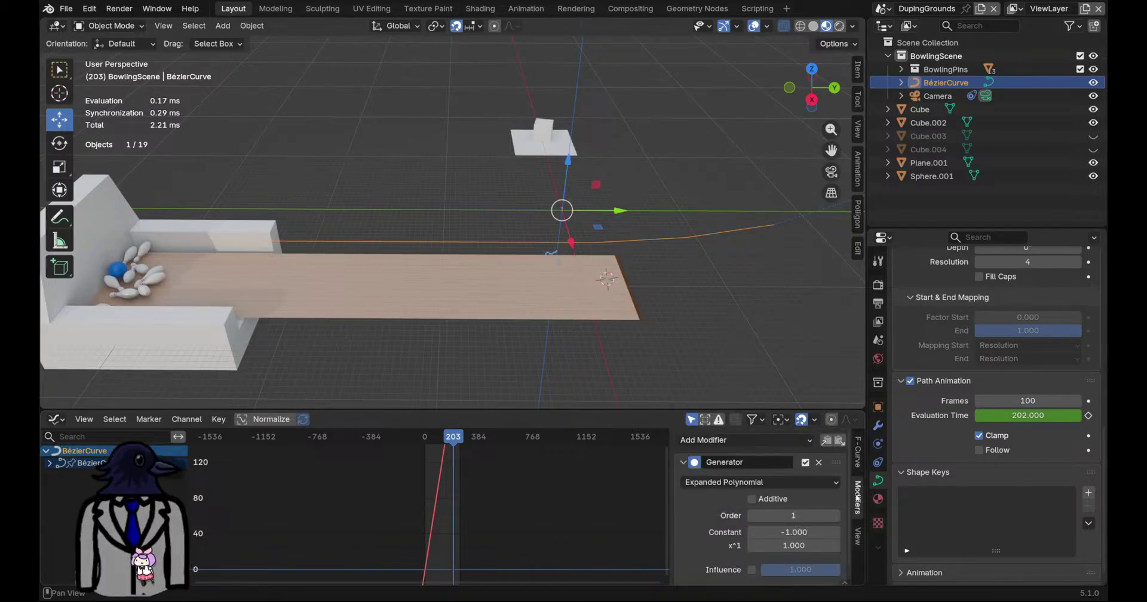
pyautogui.scroll(-1, 856, 526)
pyautogui.click(854, 530)
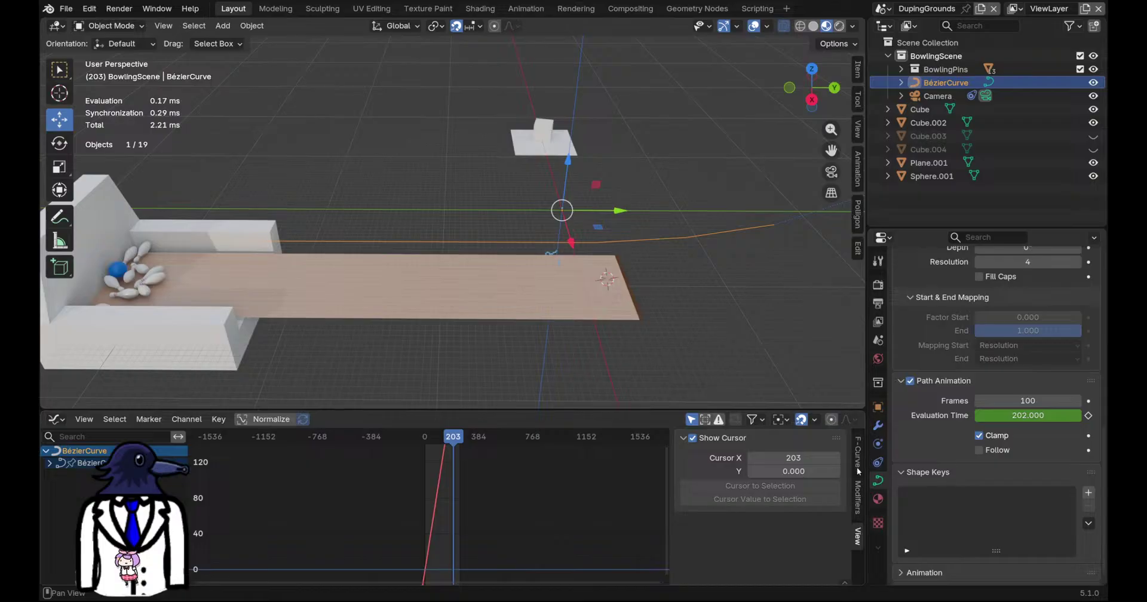
pyautogui.click(857, 457)
pyautogui.click(705, 442)
pyautogui.scroll(1, 443, 482)
pyautogui.scroll(5, 442, 482)
pyautogui.moveTo(453, 519); pyautogui.dragTo(478, 450, button='middle')
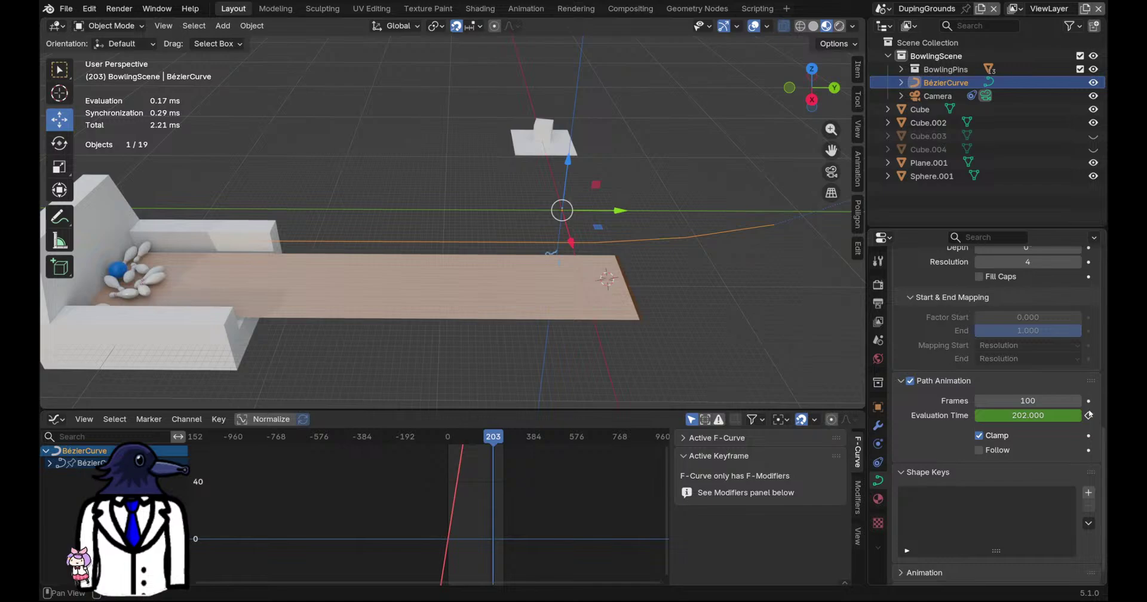
# Remove the existing animation from the curve's Evaluation Time and switch the Graph Editor back to the Timeline
pyautogui.rightClick(1029, 415)
pyautogui.click(1031, 430)
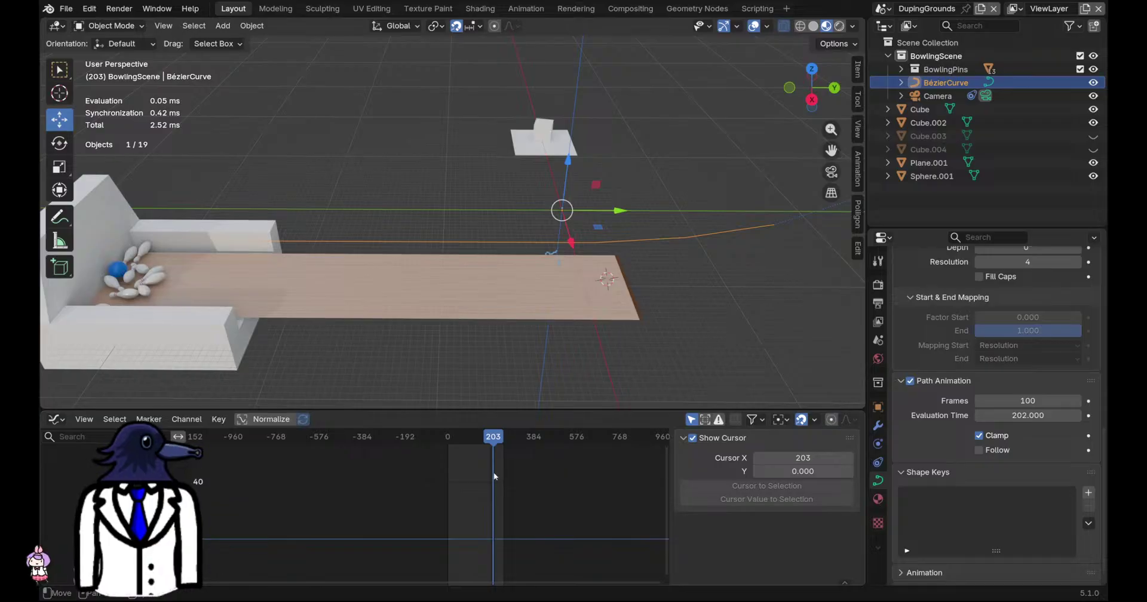
pyautogui.click(55, 419)
pyautogui.click(56, 420)
pyautogui.click(234, 469)
# Go to frame 1 and insert a keyframe for the curve's Evaluation Time at 202.000
pyautogui.rightClick(1029, 416)
pyautogui.scroll(-10, 568, 463)
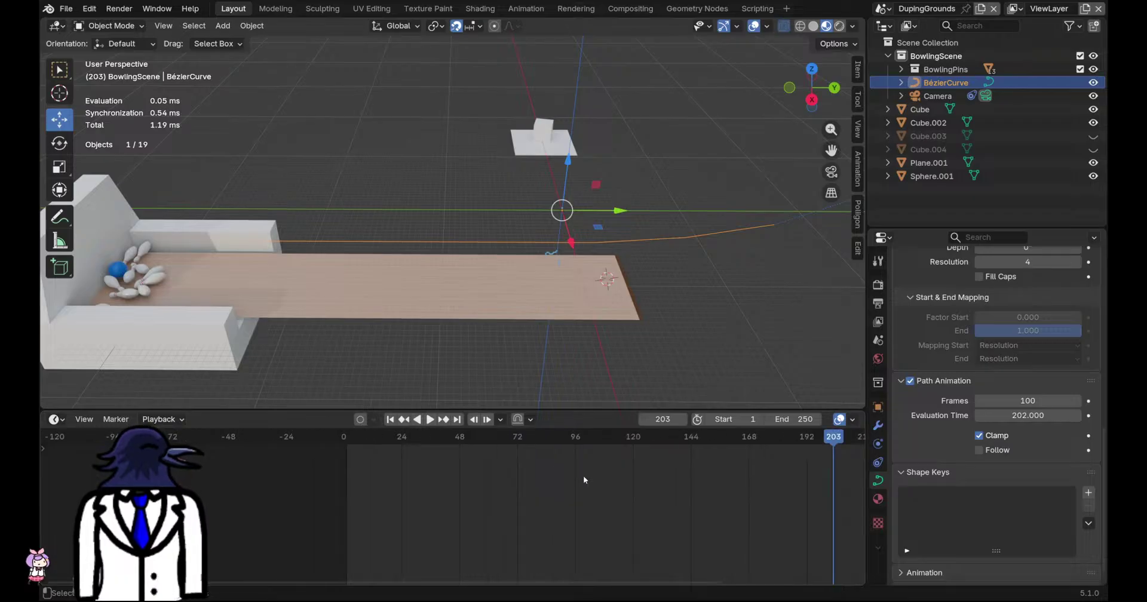
pyautogui.moveTo(709, 444); pyautogui.dragTo(381, 436)
pyautogui.rightClick(1055, 417)
pyautogui.click(1055, 417)
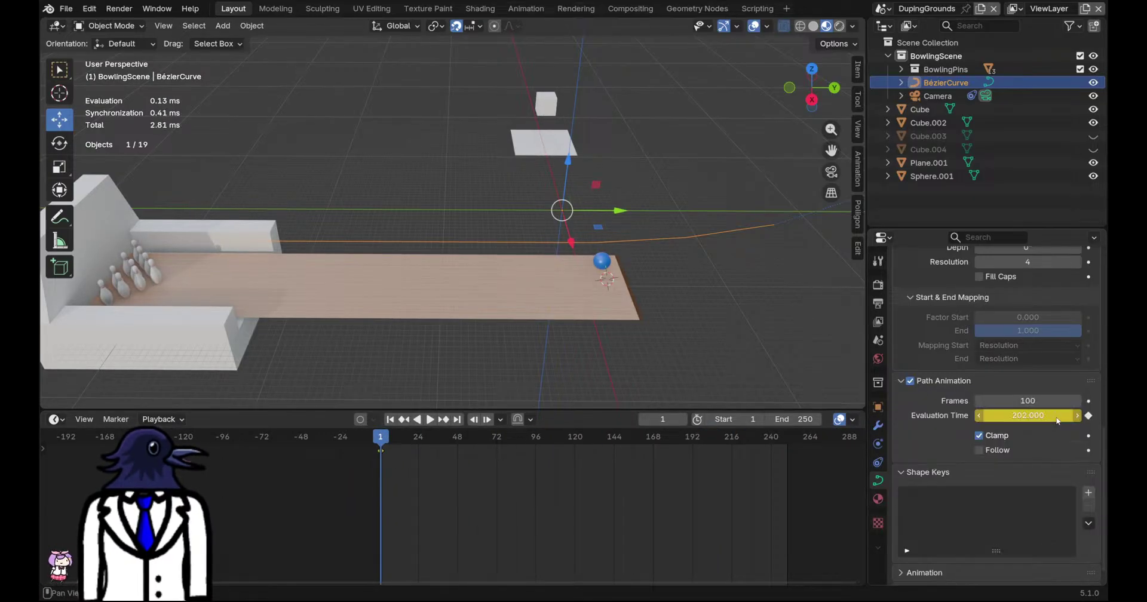
# Try an Evaluation Time of 100 for the Bézier curve at frame 1
pyautogui.scroll(2, 430, 472)
pyautogui.scroll(-1, 478, 251)
pyautogui.moveTo(1028, 415); pyautogui.dragTo(985, 415)
pyautogui.click(1051, 418)
pyautogui.write('100')
pyautogui.press('Return')
# At frame 40, set the curve's Evaluation Time to 0, insert a keyframe for it, and save the file
pyautogui.moveTo(366, 437); pyautogui.dragTo(442, 454)
pyautogui.moveTo(1062, 418); pyautogui.dragTo(1022, 418)
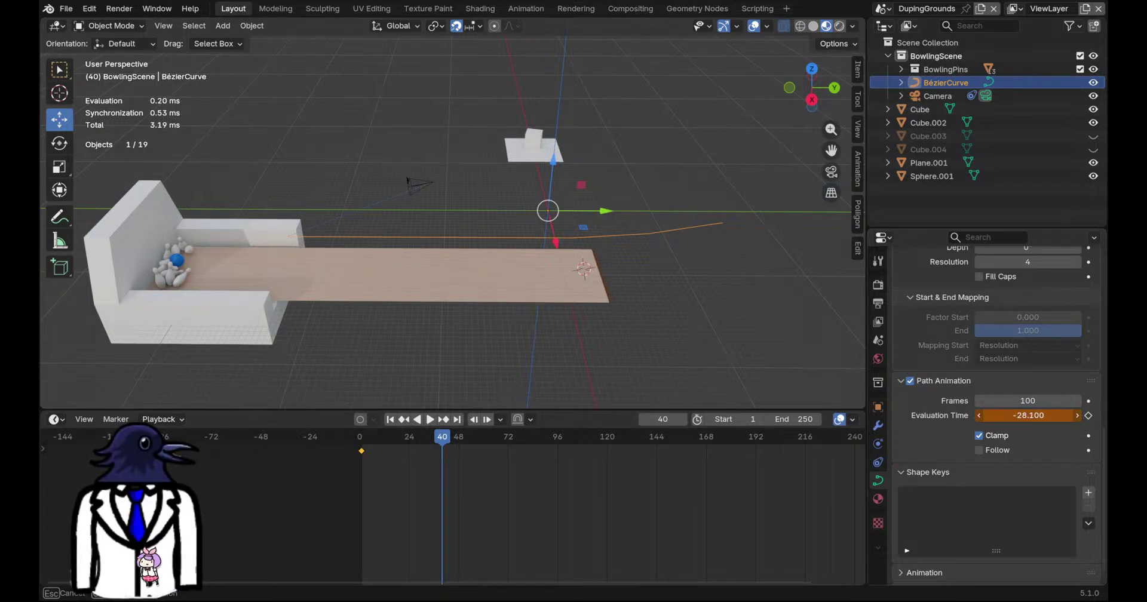
pyautogui.moveTo(1021, 418); pyautogui.dragTo(1034, 418)
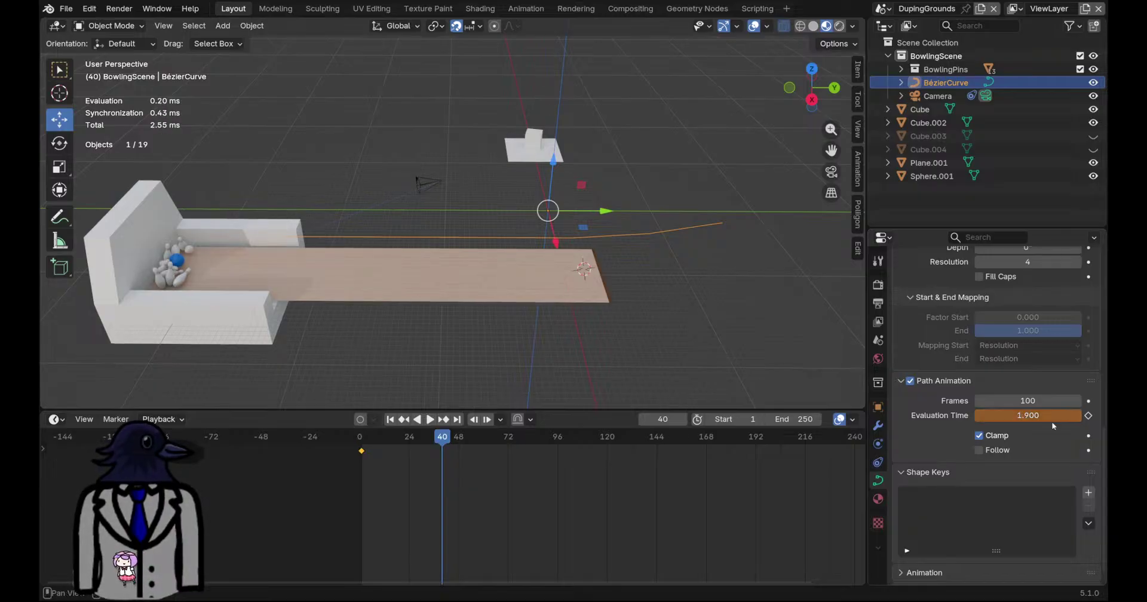
pyautogui.doubleClick(1048, 418)
pyautogui.write('0')
pyautogui.press('Return')
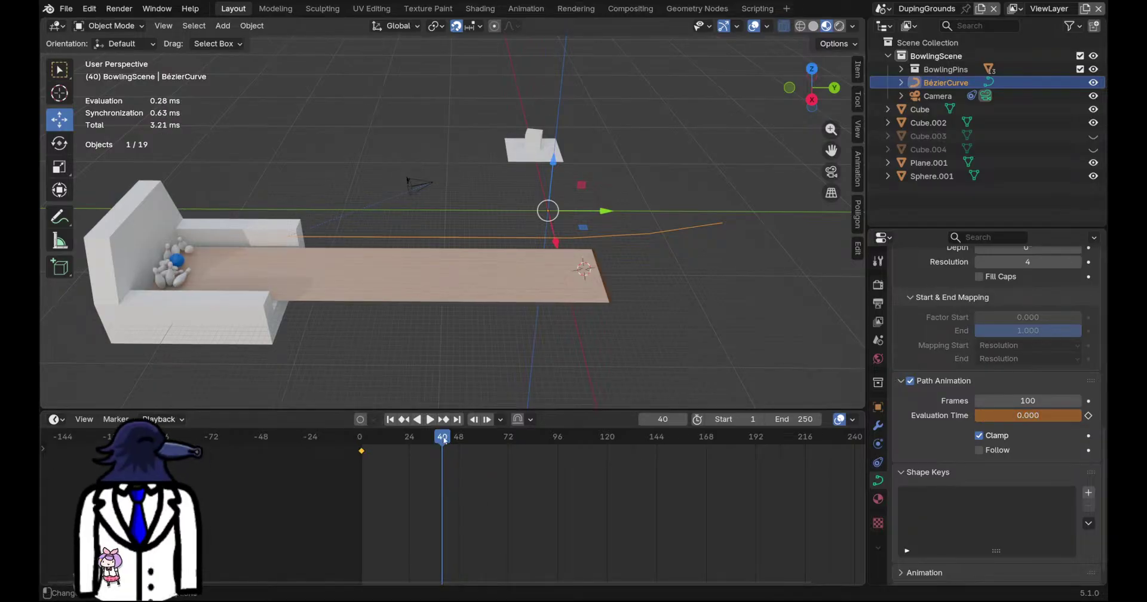
pyautogui.click(1088, 415)
pyautogui.hotkey('ctrl', 's')
# Preview the animation through the camera from frame 1 to frame 43, and leave the camera view
pyautogui.moveTo(449, 437); pyautogui.dragTo(361, 442)
pyautogui.click(829, 178)
pyautogui.click(429, 419)
pyautogui.press('space')
pyautogui.press('space')
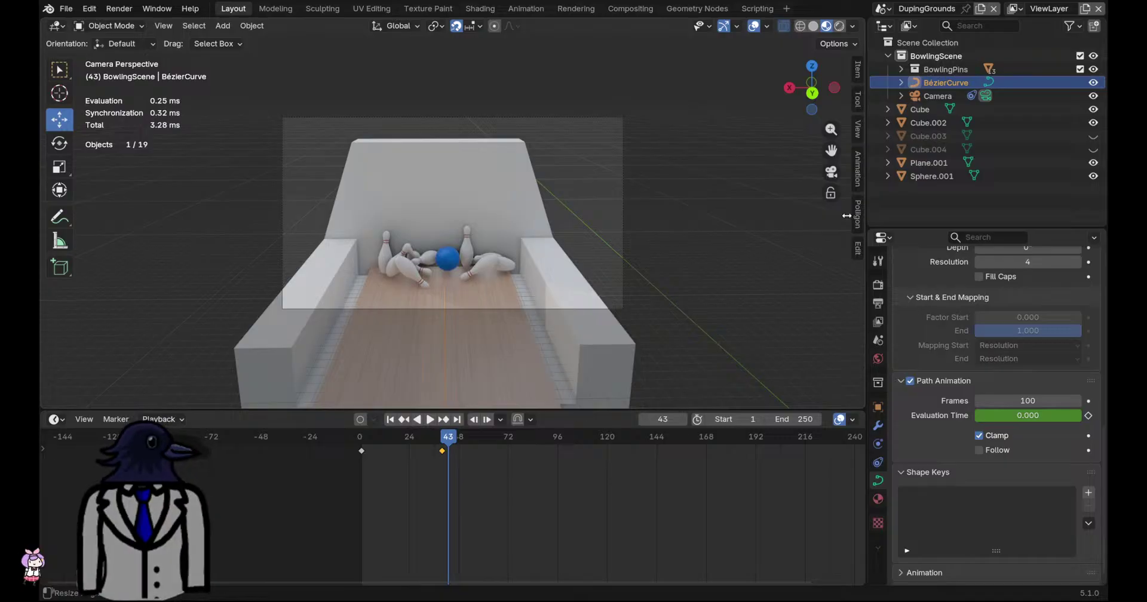
pyautogui.press('KP_0')
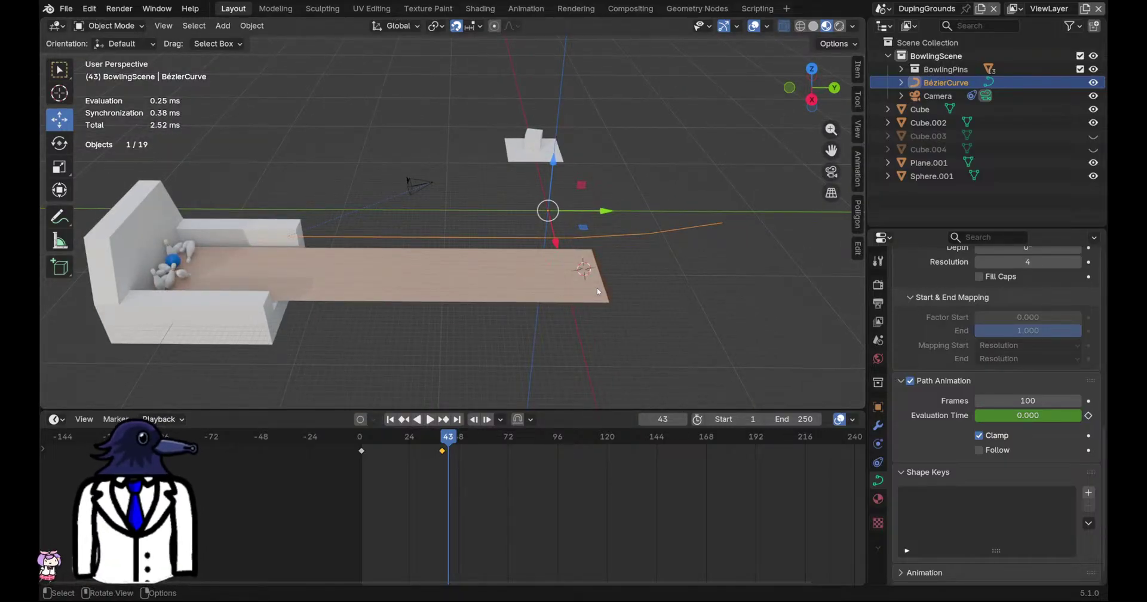
# Select the backboard, inspect the end of the lane from the camera's side, and save the file
pyautogui.click(263, 321)
pyautogui.moveTo(365, 312); pyautogui.dragTo(279, 263, button='middle')
pyautogui.scroll(5, 279, 263)
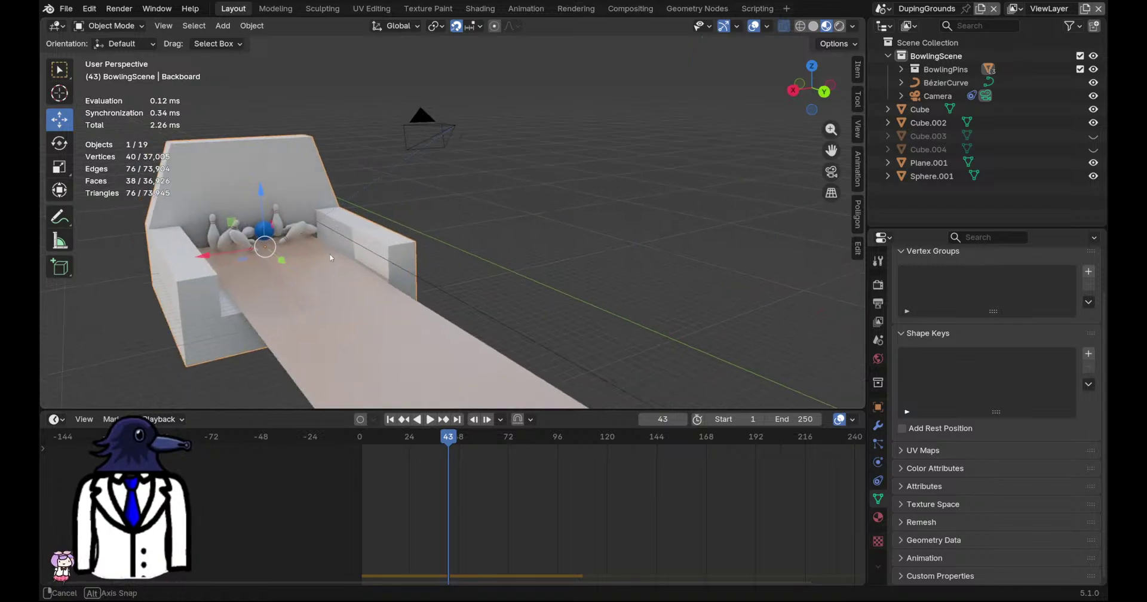
pyautogui.moveTo(416, 206); pyautogui.dragTo(386, 204, button='middle')
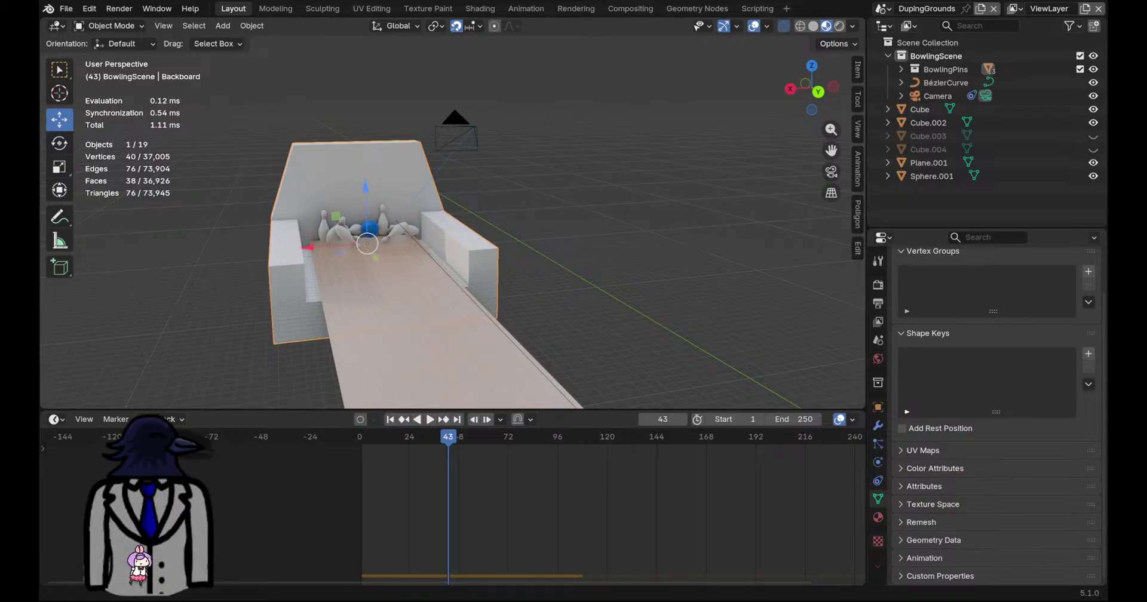
pyautogui.scroll(-5, 452, 222)
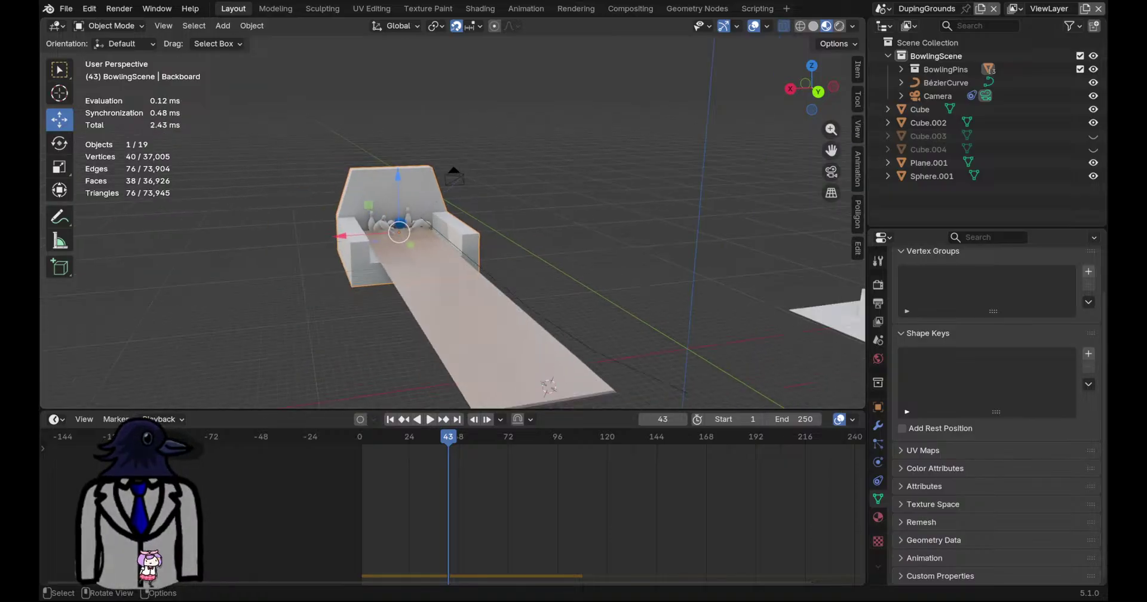
pyautogui.hotkey('ctrl', 's')
# Return to frame 1, select the Bézier curve, and enter 10 as its path animation Evaluation Time
pyautogui.moveTo(535, 287); pyautogui.dragTo(627, 338, button='middle')
pyautogui.moveTo(448, 445); pyautogui.dragTo(360, 443)
pyautogui.click(625, 223)
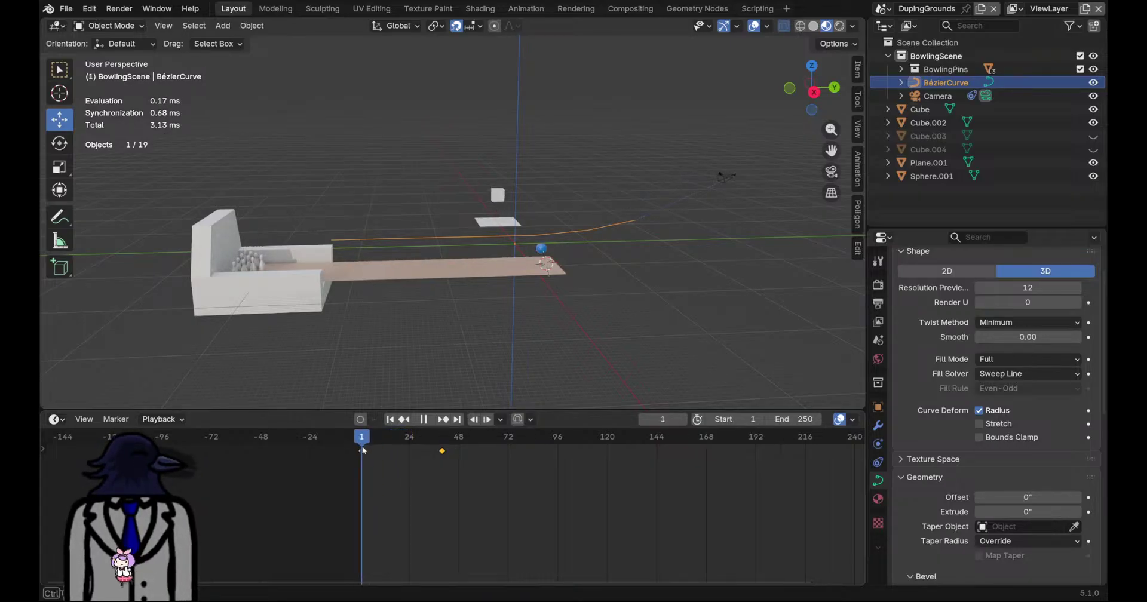
pyautogui.click(877, 461)
pyautogui.click(877, 480)
pyautogui.scroll(-8, 984, 446)
pyautogui.scroll(-3, 984, 446)
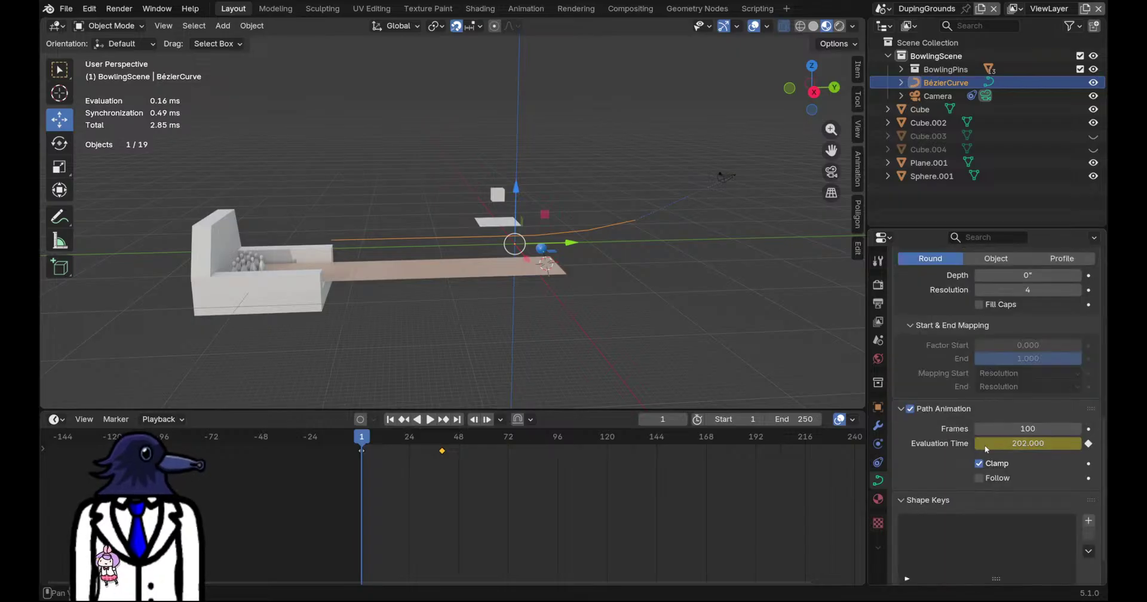
pyautogui.click(1035, 443)
pyautogui.write('10')
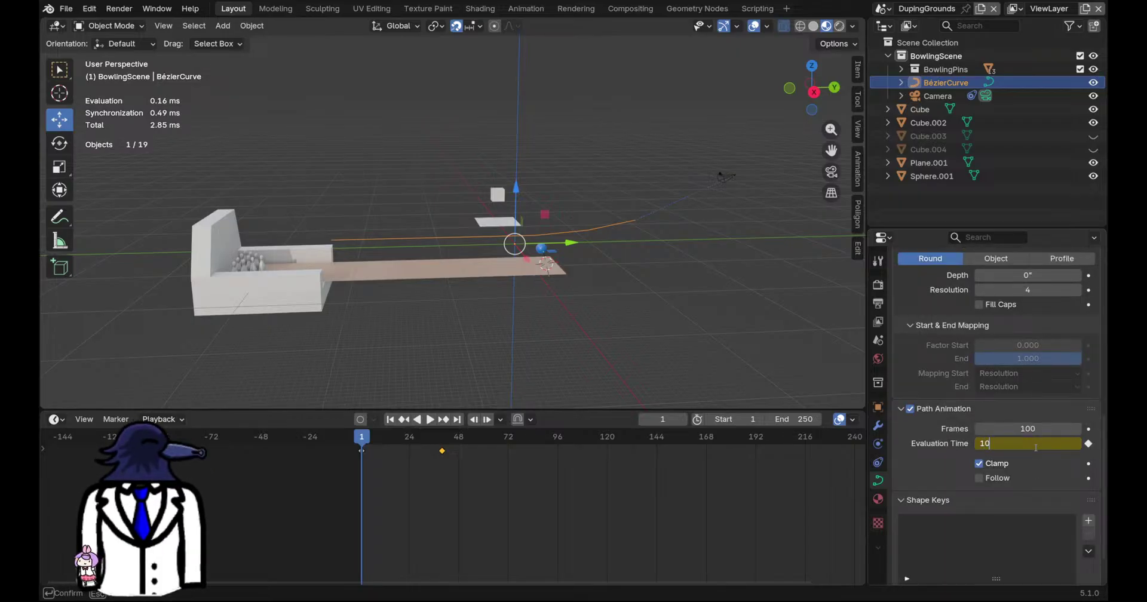
pyautogui.press('Return')
# Go to frame 0 and try an Evaluation Time of 1 for the Bézier curve
pyautogui.click(365, 438)
pyautogui.moveTo(365, 438); pyautogui.dragTo(361, 445)
pyautogui.click(1021, 443)
pyautogui.write('1')
pyautogui.press('Return')
# Clear all keyframes from the curve's Evaluation Time and start playing the animation
pyautogui.rightClick(1019, 447)
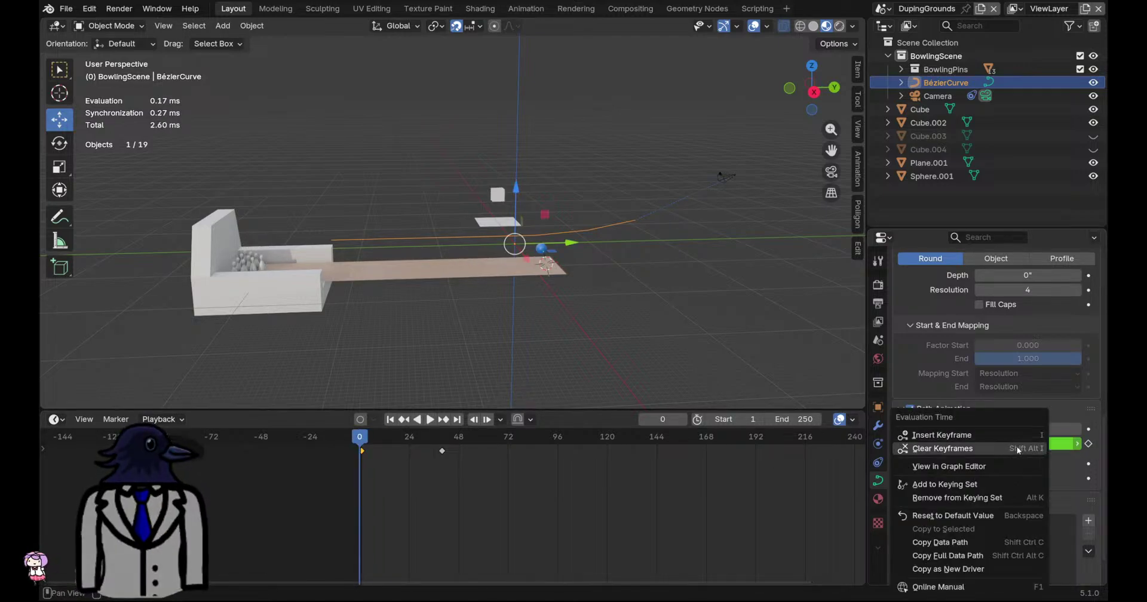
pyautogui.click(995, 448)
pyautogui.press('space')
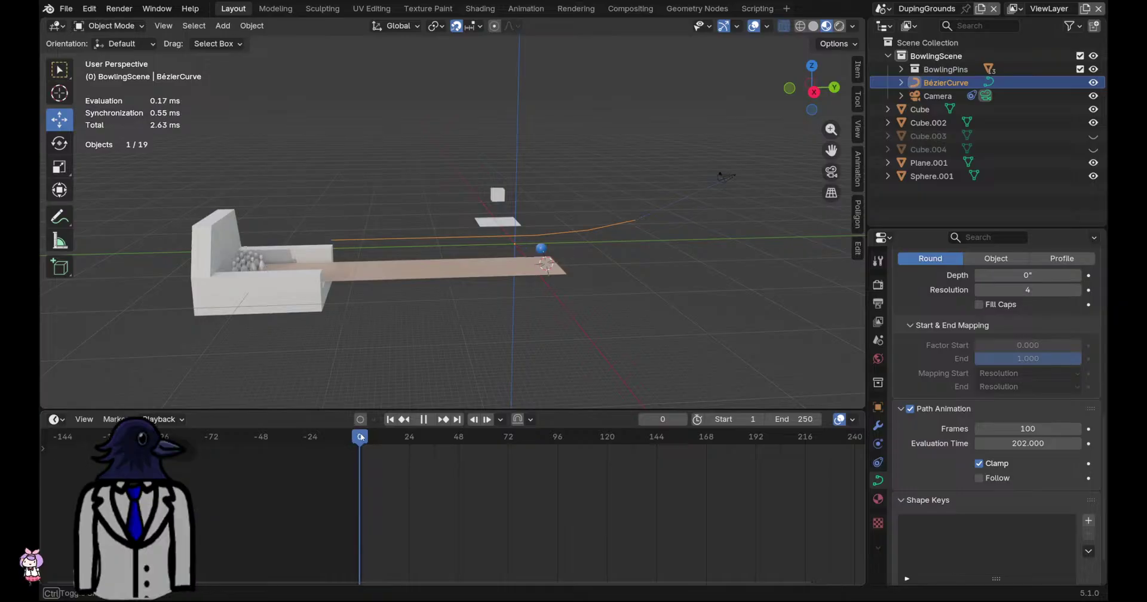
# Stop the playback and set the Bézier curve's path animation Evaluation Time to 100
pyautogui.press('space')
pyautogui.doubleClick(1048, 444)
pyautogui.write('100')
pyautogui.press('Return')
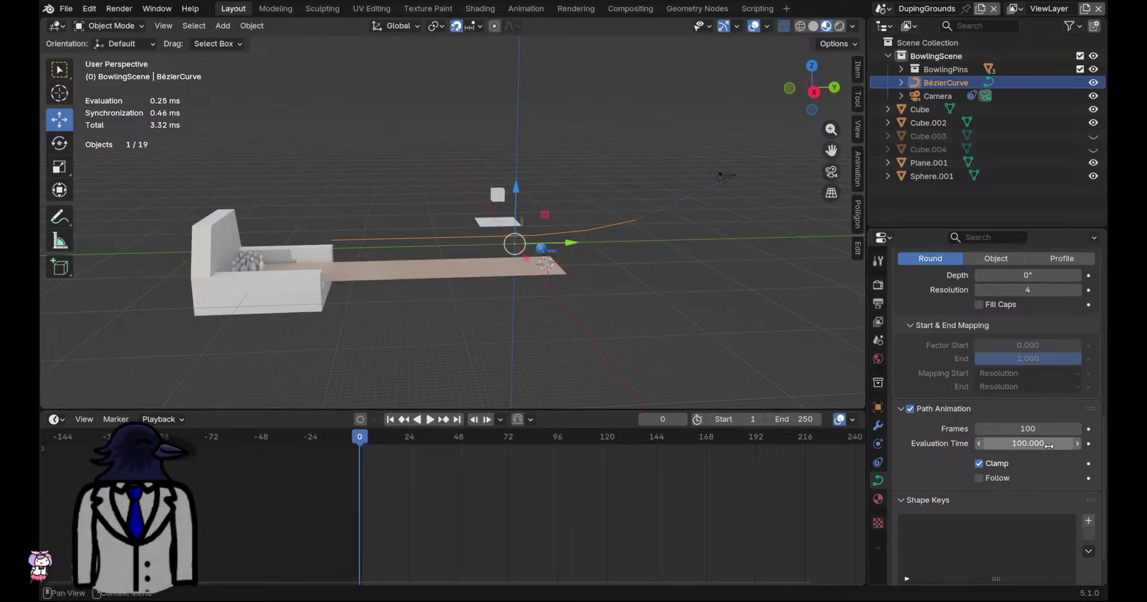
# Keyframe the Evaluation Time of 100 at frames 0 and 31, enter 0 at frame 31, and play the animation from the start
pyautogui.rightClick(1048, 445)
pyautogui.click(1007, 440)
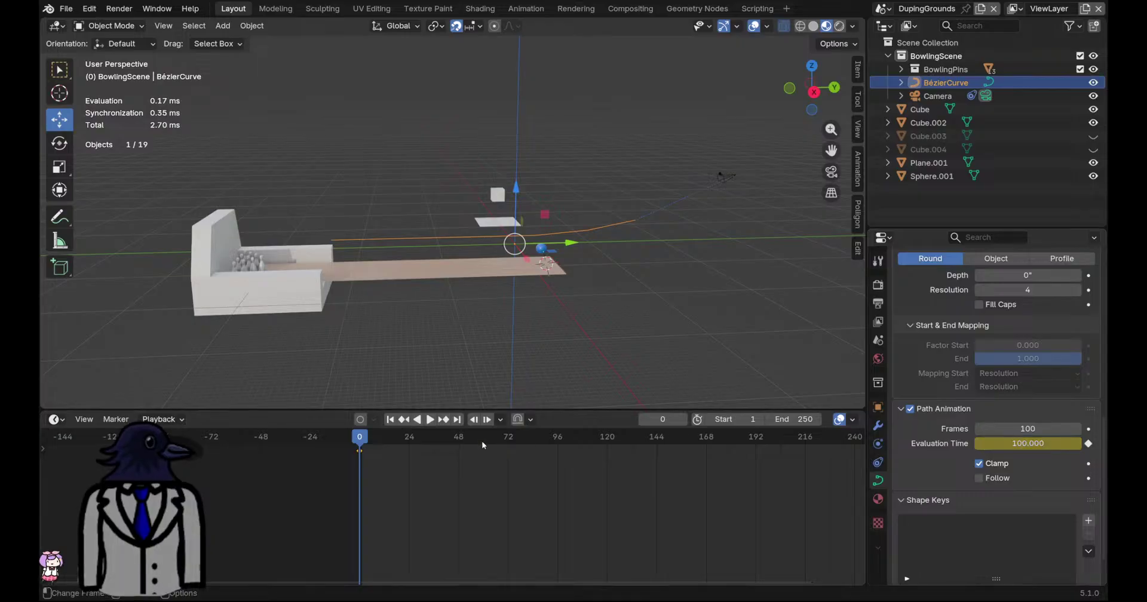
pyautogui.moveTo(357, 432); pyautogui.dragTo(423, 450)
pyautogui.click(1088, 443)
pyautogui.click(1049, 443)
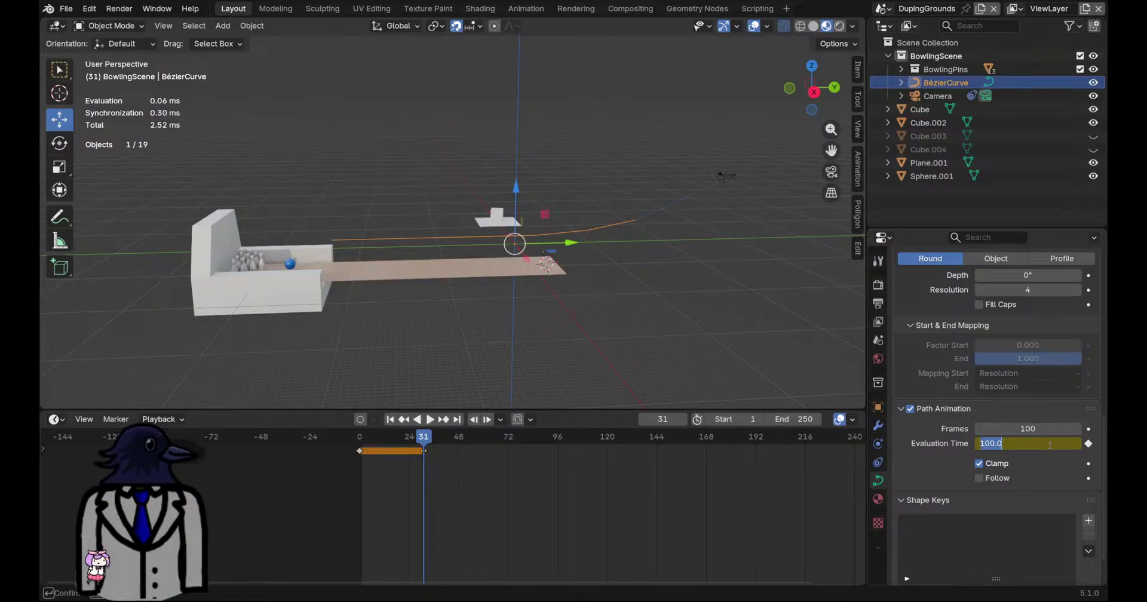
pyautogui.write('0')
pyautogui.press('Return')
pyautogui.moveTo(424, 441); pyautogui.dragTo(361, 472)
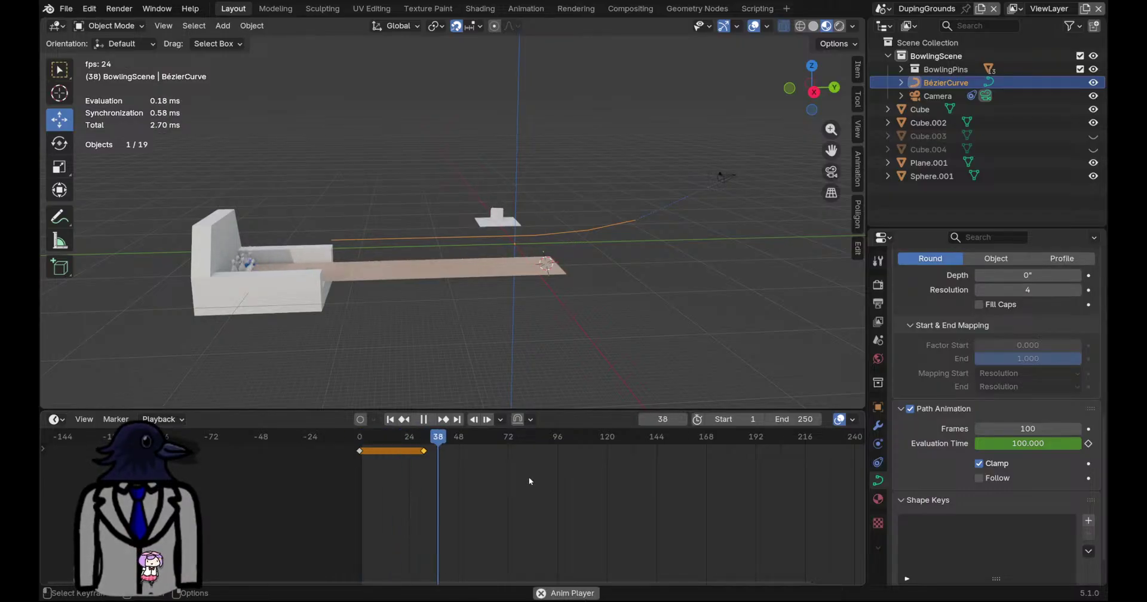
pyautogui.press('space')
# Delete both Evaluation Time keyframes of the Bézier curve from the timeline
pyautogui.moveTo(443, 439); pyautogui.dragTo(405, 445)
pyautogui.rightClick(422, 453)
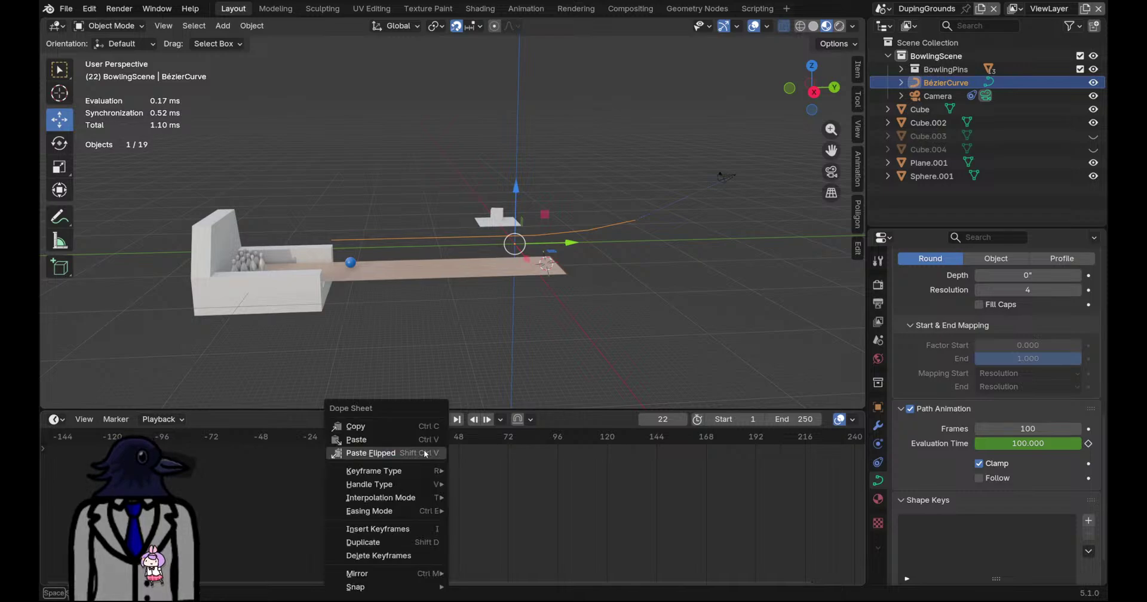
pyautogui.moveTo(430, 574)
pyautogui.click(472, 544)
pyautogui.press('x')
pyautogui.click(367, 447)
pyautogui.press('x')
pyautogui.click(361, 453)
# Insert a keyframe for the Evaluation Time of 100 at frame 1
pyautogui.moveTo(387, 438); pyautogui.dragTo(361, 439)
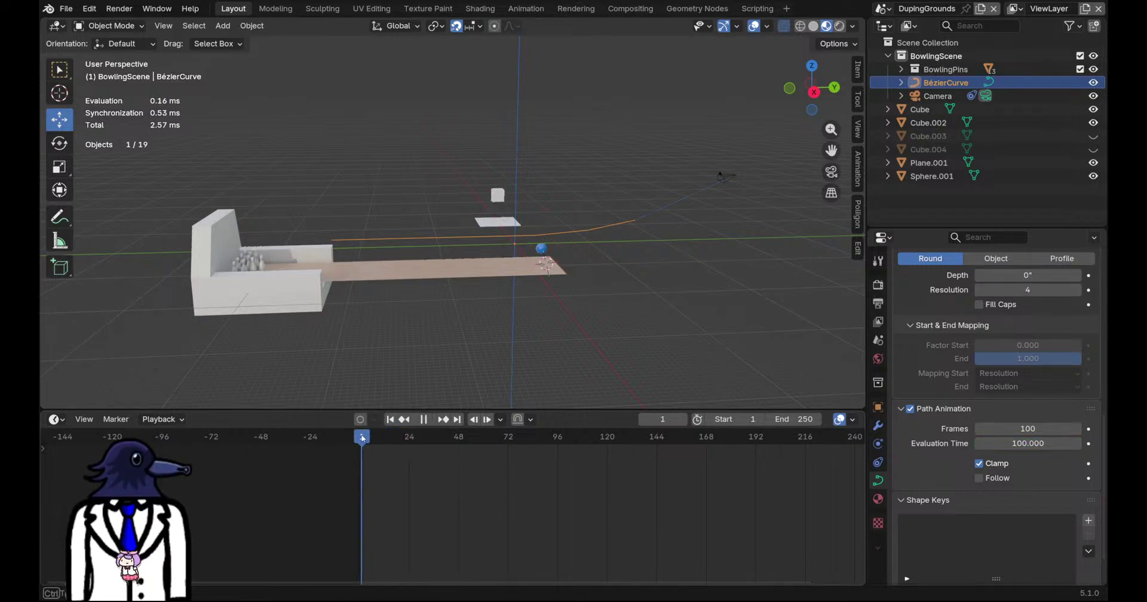
pyautogui.rightClick(1017, 443)
pyautogui.click(1015, 436)
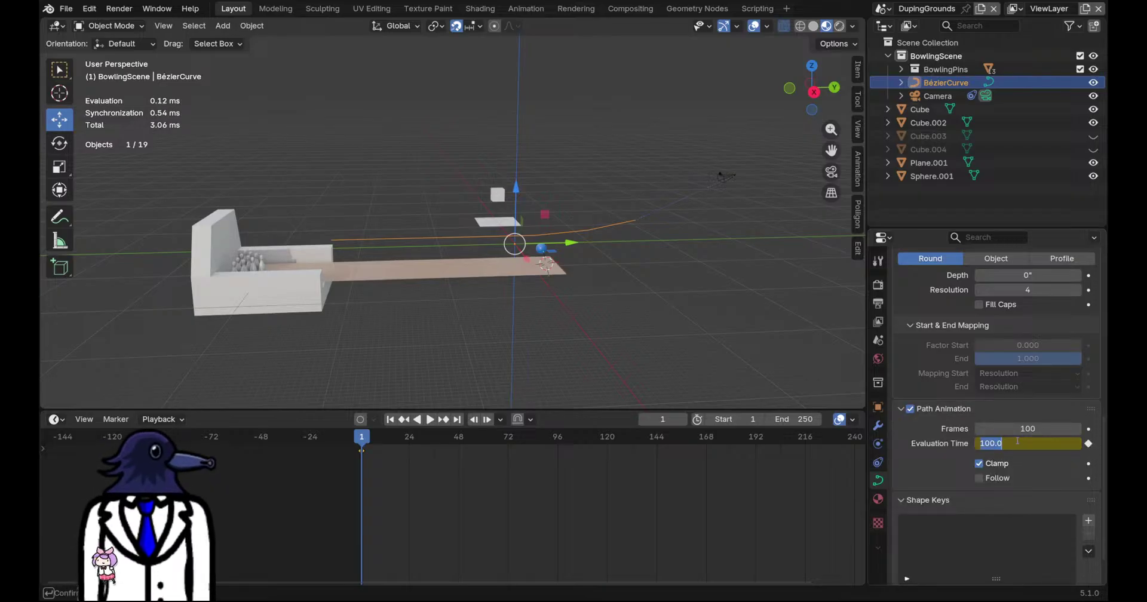
pyautogui.press('space')
pyautogui.press('space')
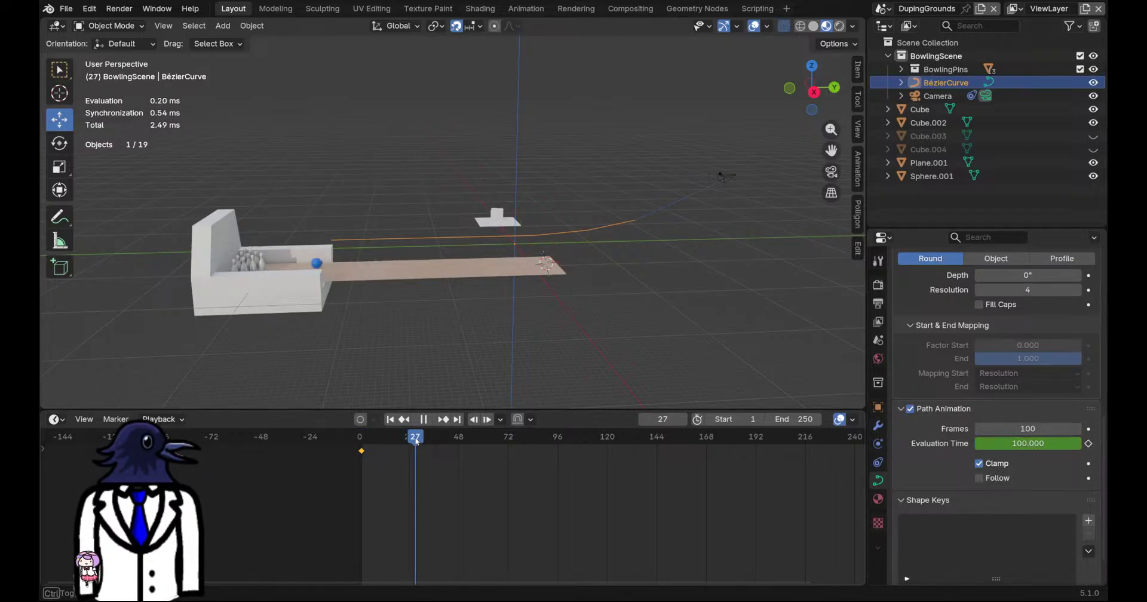
# At frame 28, set the curve's Evaluation Time to 0 and replace the keyframe with that value
pyautogui.rightClick(1028, 448)
pyautogui.click(1015, 435)
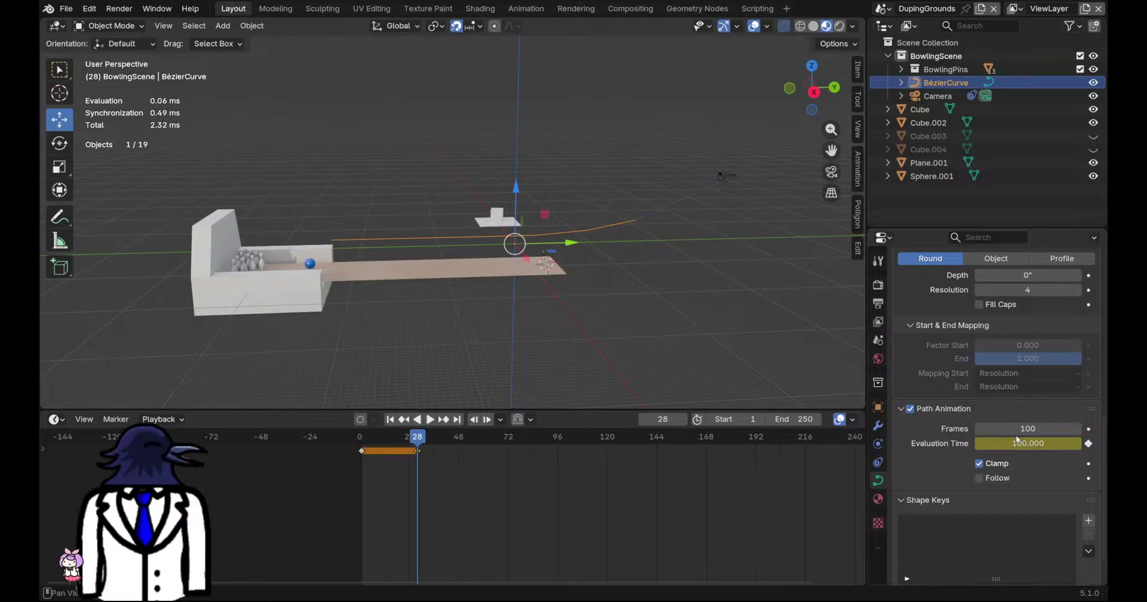
pyautogui.click(1044, 443)
pyautogui.press('Return')
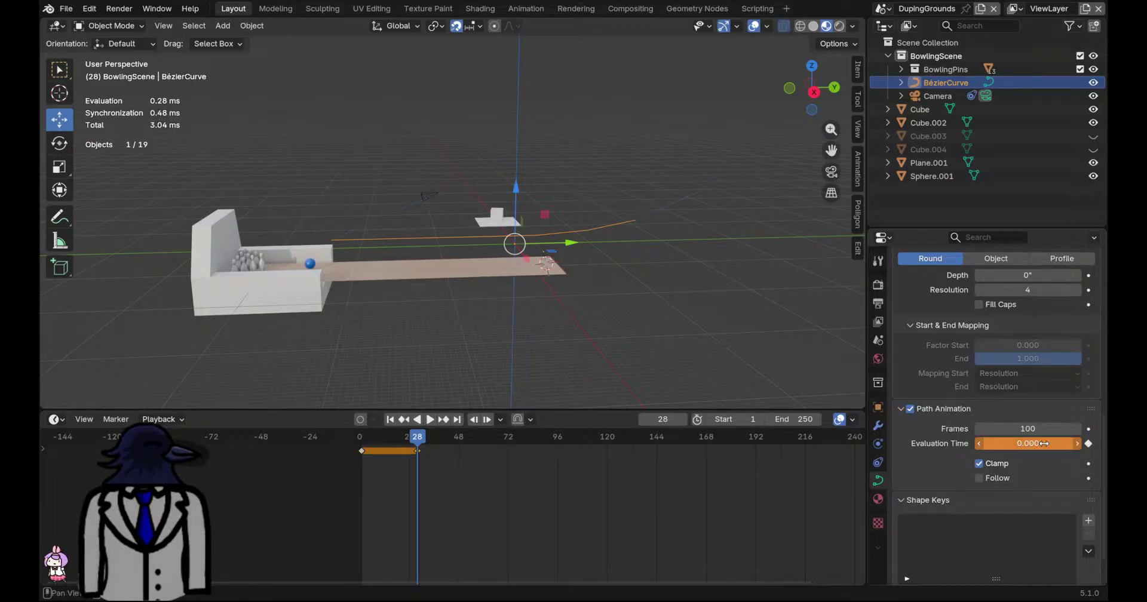
pyautogui.rightClick(1016, 443)
pyautogui.click(1009, 417)
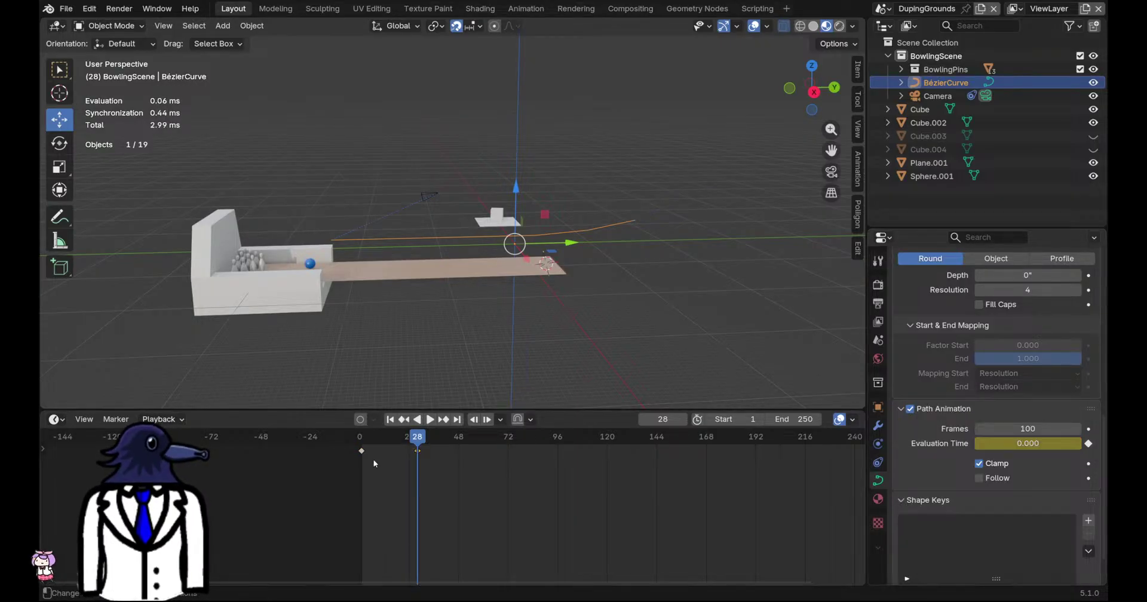
# Check the camera's travel from frame 1 to frame 28 by playing and scrubbing through the camera view
pyautogui.moveTo(360, 438)
pyautogui.mouseDown()
pyautogui.moveTo(411, 440)
pyautogui.moveTo(362, 446)
pyautogui.mouseUp()
pyautogui.click(829, 173)
pyautogui.press('space')
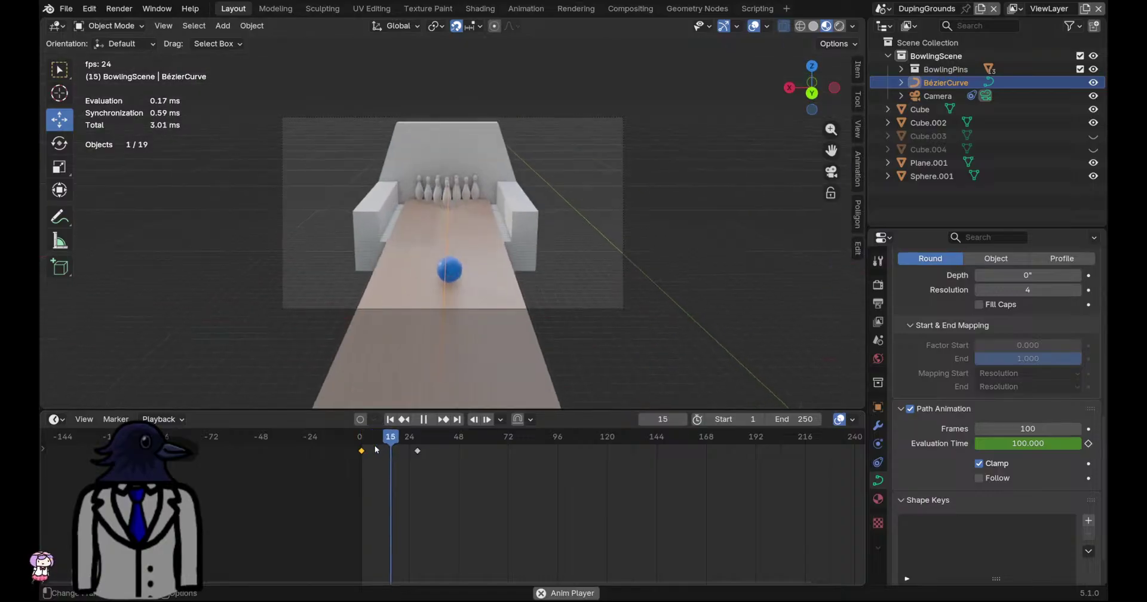
pyautogui.press('space')
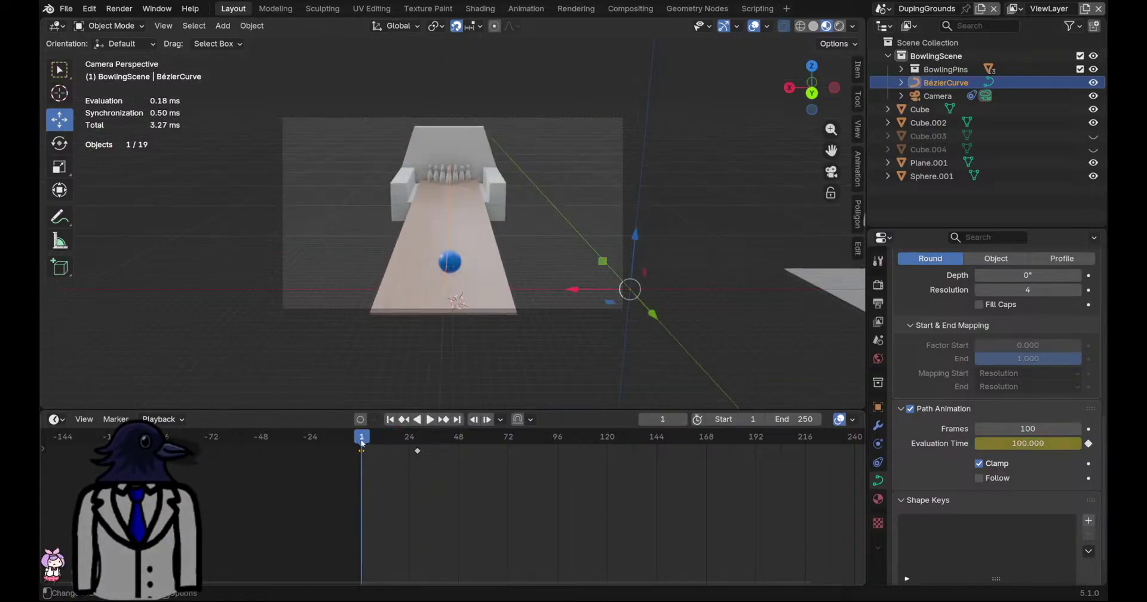
pyautogui.press('space')
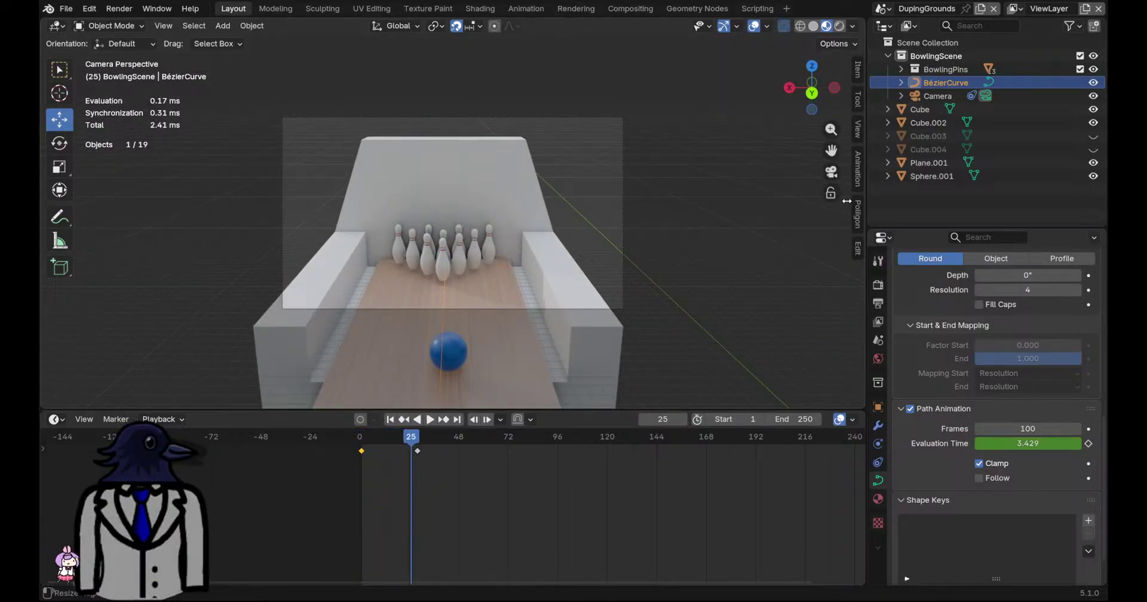
pyautogui.moveTo(396, 429); pyautogui.dragTo(419, 445)
pyautogui.press('space')
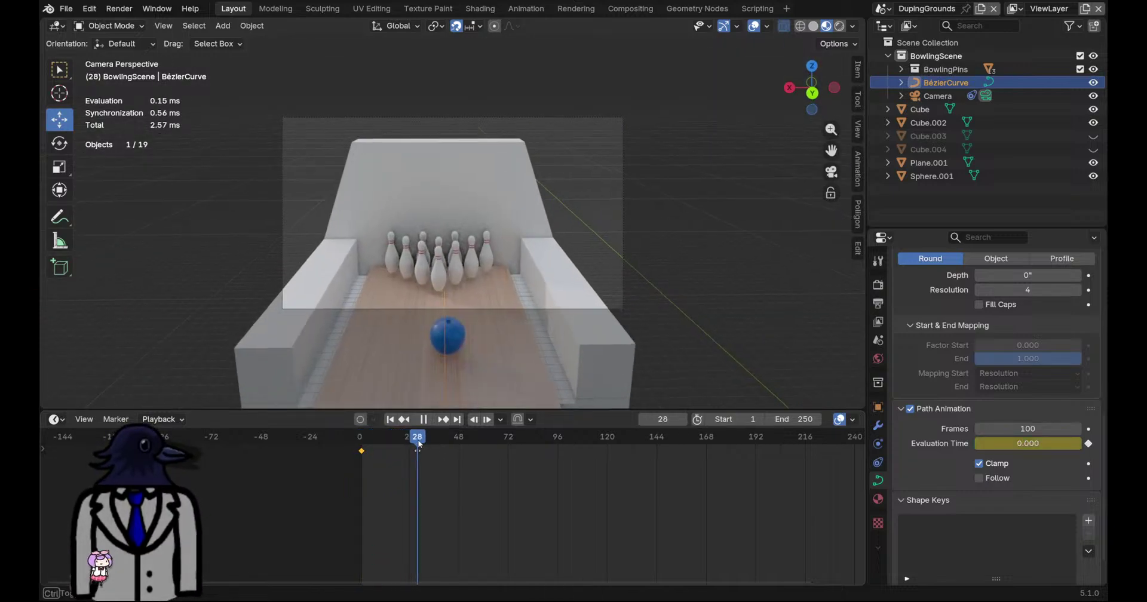
# Leave the camera view, select the camera, and inspect its position beside the lane at frames 28 and 1
pyautogui.click(831, 172)
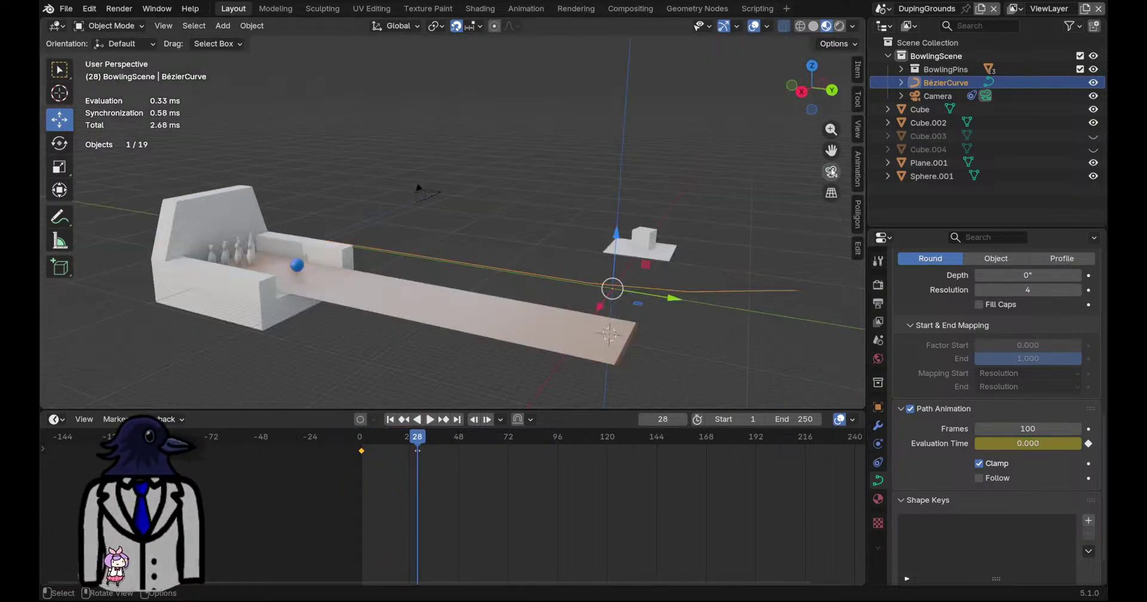
pyautogui.scroll(4, 553, 268)
pyautogui.click(413, 181)
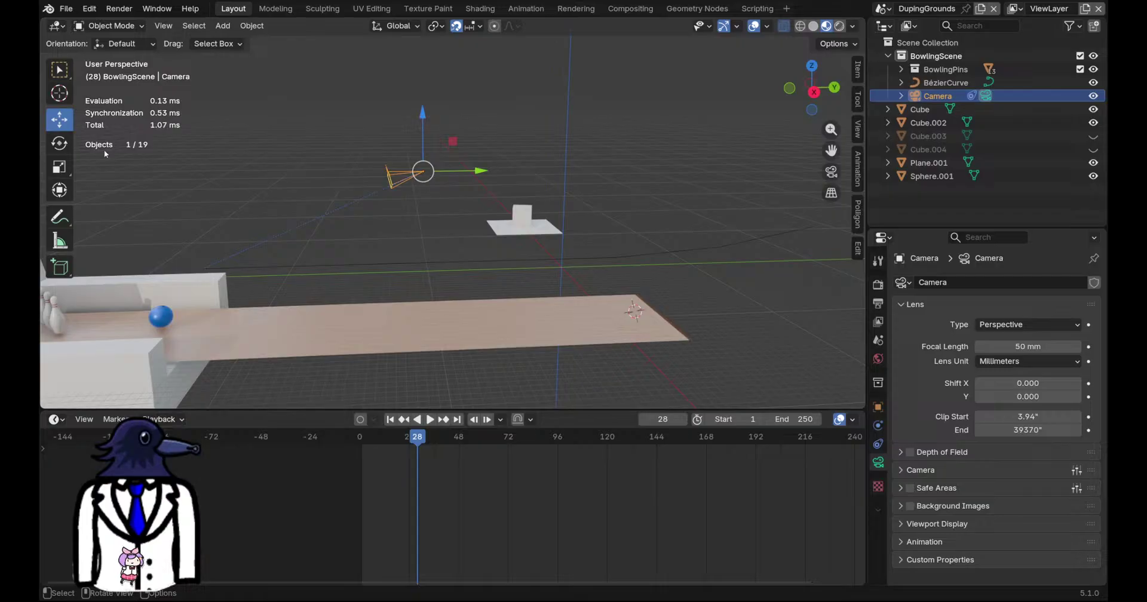
pyautogui.moveTo(392, 440); pyautogui.dragTo(361, 428)
pyautogui.scroll(-1, 524, 316)
pyautogui.moveTo(527, 317); pyautogui.dragTo(284, 310, button='middle')
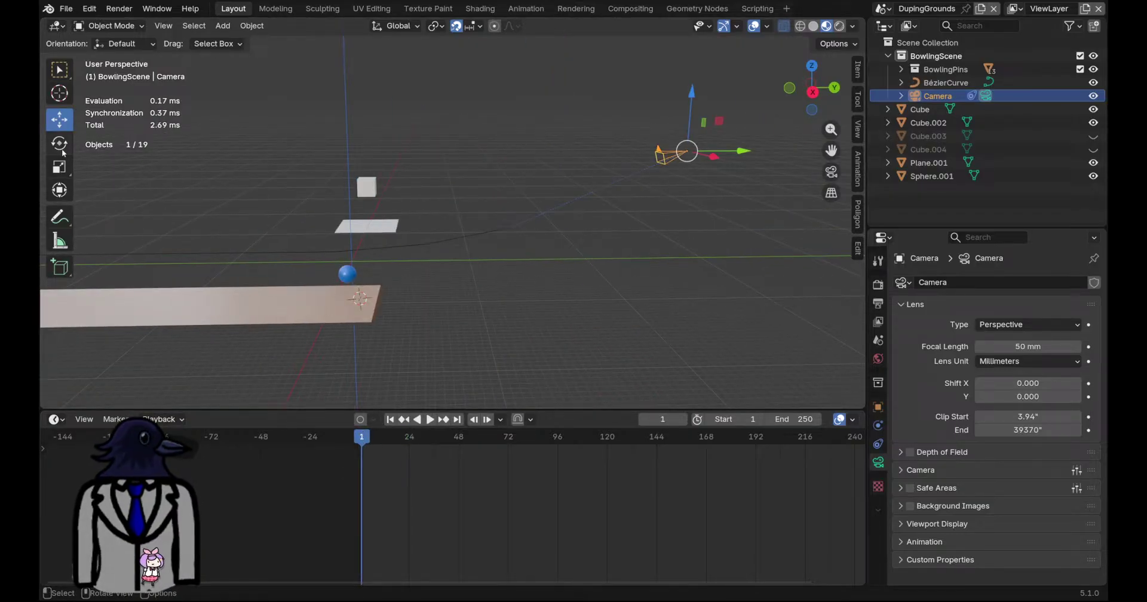
# Enter Edit Mode on the Bézier curve and subdivide the two segments at its camera-side end
pyautogui.scroll(2, 464, 263)
pyautogui.click(464, 250)
pyautogui.press('Tab')
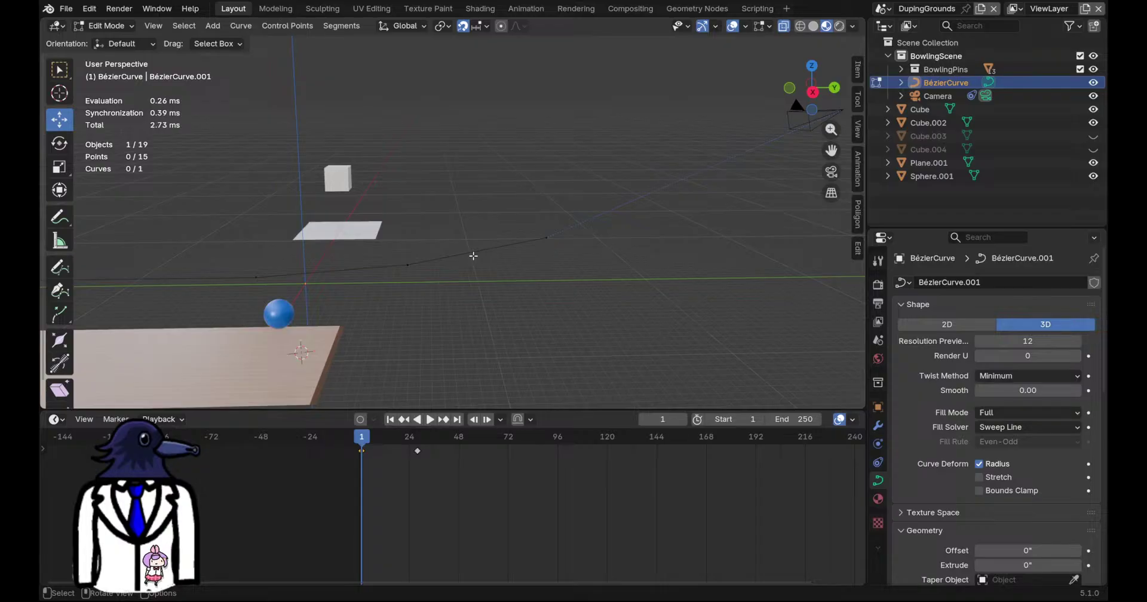
pyautogui.keyDown('ctrl'); pyautogui.moveTo(480, 263); pyautogui.dragTo(567, 204, button='middle'); pyautogui.keyUp('ctrl')
pyautogui.click(473, 222)
pyautogui.moveTo(473, 222); pyautogui.dragTo(589, 239, button='middle')
pyautogui.scroll(-2, 651, 231)
pyautogui.moveTo(626, 211); pyautogui.dragTo(520, 187)
pyautogui.click(662, 218)
pyautogui.scroll(3, 648, 252)
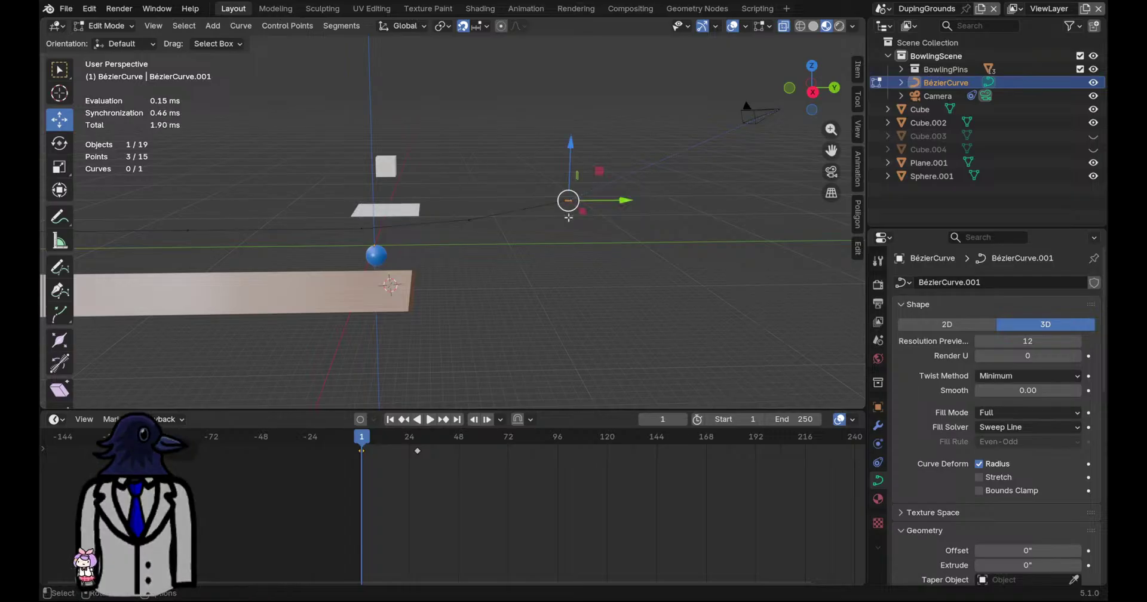
pyautogui.scroll(3, 558, 209)
pyautogui.keyDown('shift'); pyautogui.click(486, 226); pyautogui.keyUp('shift')
pyautogui.keyDown('shift'); pyautogui.click(298, 236); pyautogui.keyUp('shift')
pyautogui.rightClick(490, 228)
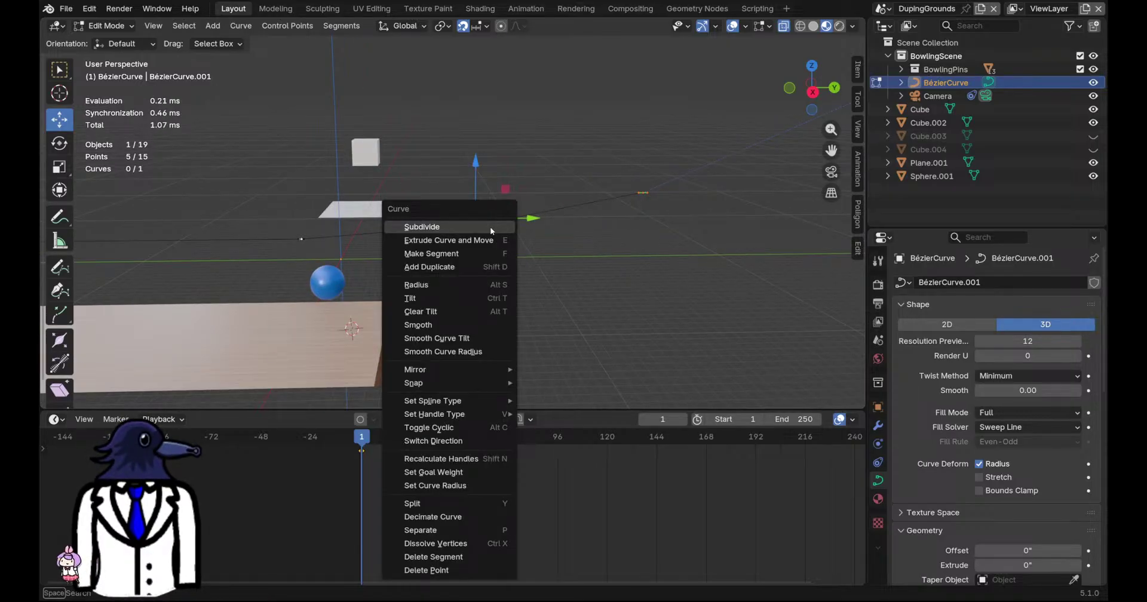
pyautogui.click(489, 227)
# From the right view, raise the handle near the curve's end by 1", adjust two more points vertically, save, and leave Edit Mode
pyautogui.click(562, 209)
pyautogui.click(813, 92)
pyautogui.click(698, 218)
pyautogui.moveTo(698, 179); pyautogui.dragTo(699, 170)
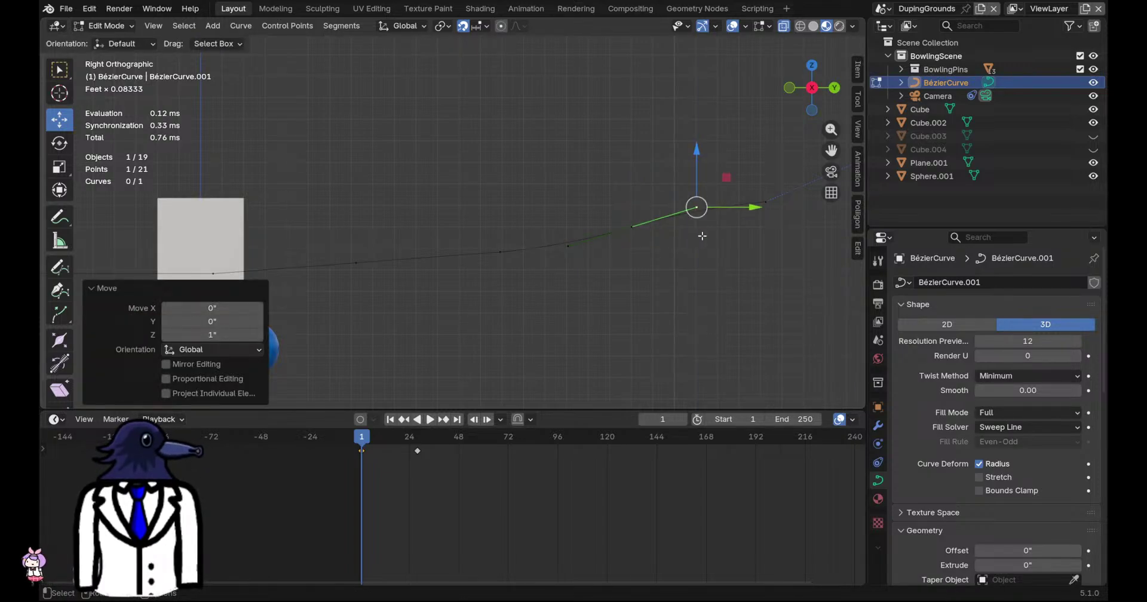
pyautogui.click(357, 266)
pyautogui.moveTo(355, 230); pyautogui.dragTo(354, 240)
pyautogui.click(435, 270)
pyautogui.moveTo(428, 239); pyautogui.dragTo(427, 232)
pyautogui.hotkey('ctrl', 's')
pyautogui.press('Tab')
# Preview the reshaped path by playing the animation through the camera view, and return to a view of the whole curve
pyautogui.scroll(-7, 553, 300)
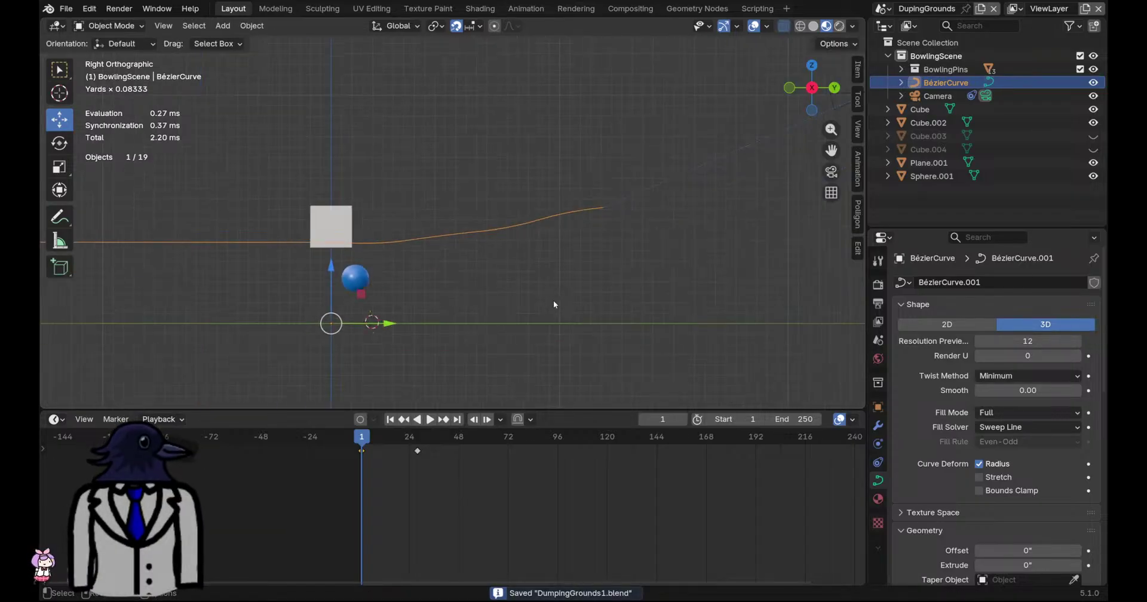
pyautogui.moveTo(554, 299); pyautogui.dragTo(501, 314, button='middle')
pyautogui.click(831, 172)
pyautogui.press('space')
pyautogui.press('space')
pyautogui.moveTo(612, 299); pyautogui.dragTo(522, 268, button='middle')
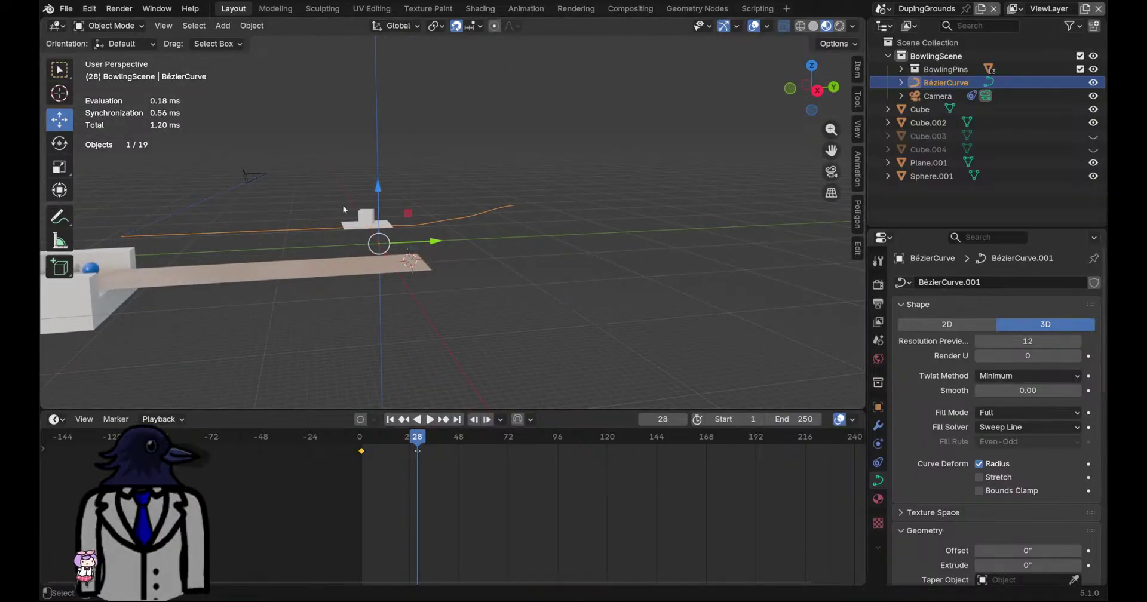
# Select the camera, try to animate the path from its Follow Path constraint, and check its position at frames 1 and 4
pyautogui.click(254, 173)
pyautogui.click(878, 443)
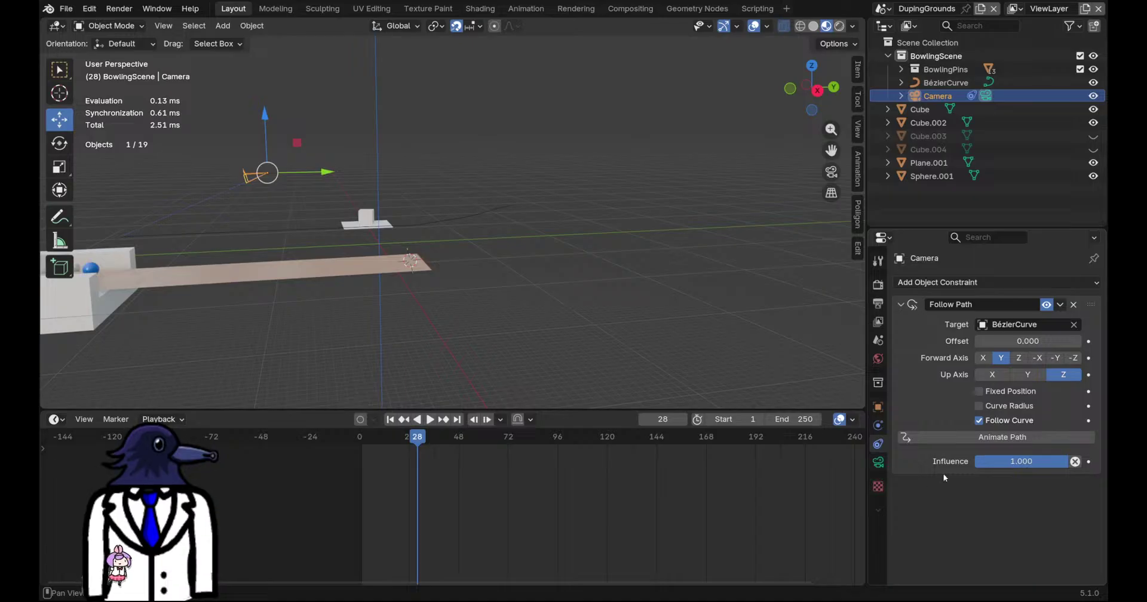
pyautogui.click(983, 440)
pyautogui.moveTo(460, 451); pyautogui.dragTo(362, 447)
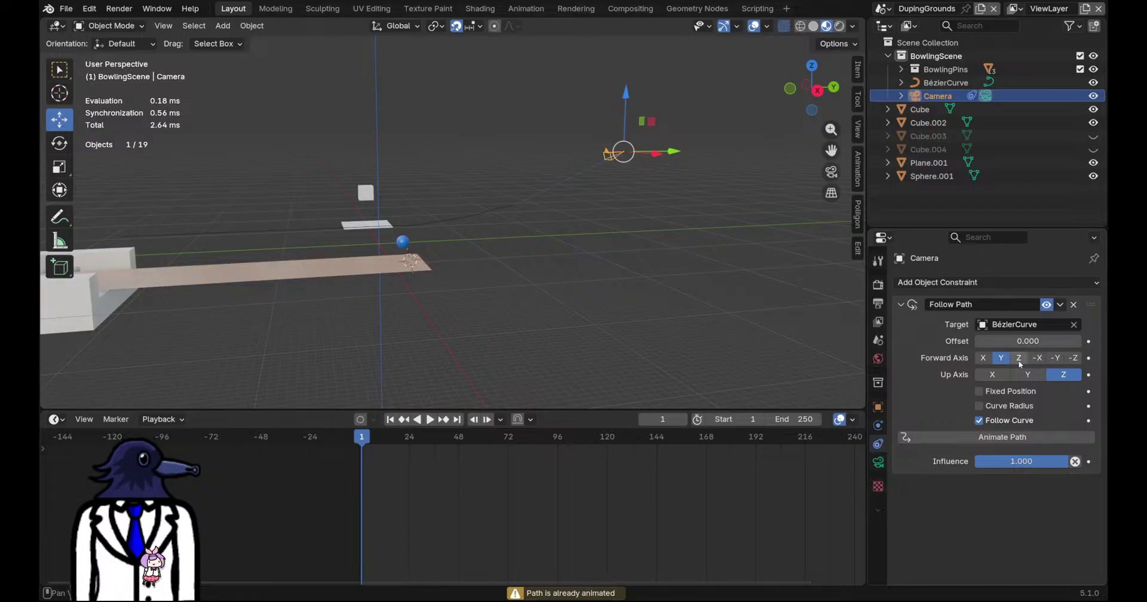
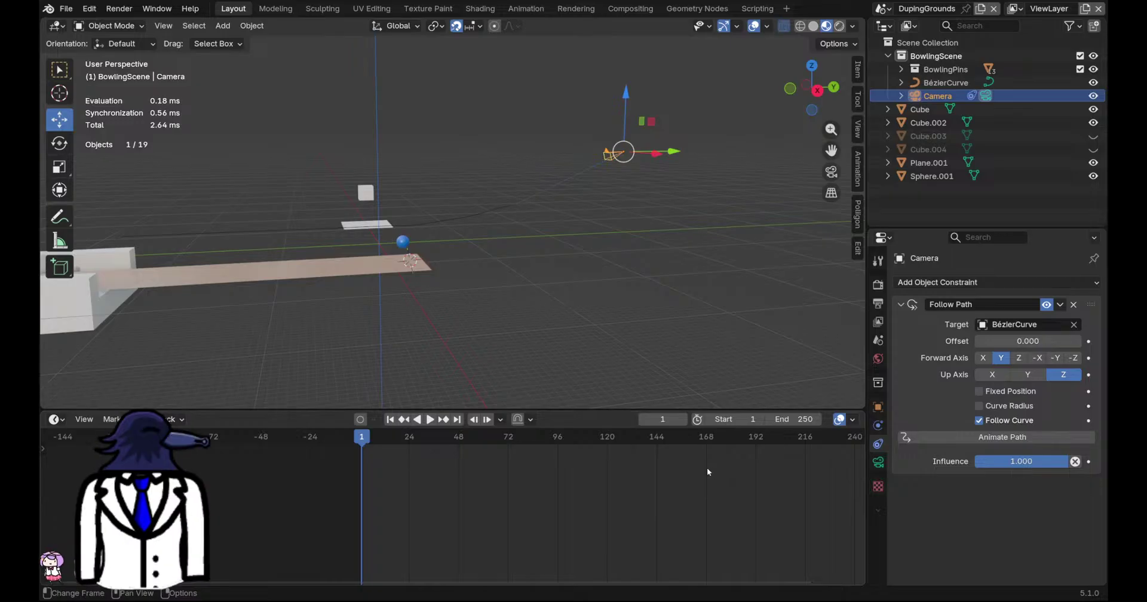
pyautogui.moveTo(664, 242); pyautogui.dragTo(613, 238, button='middle')
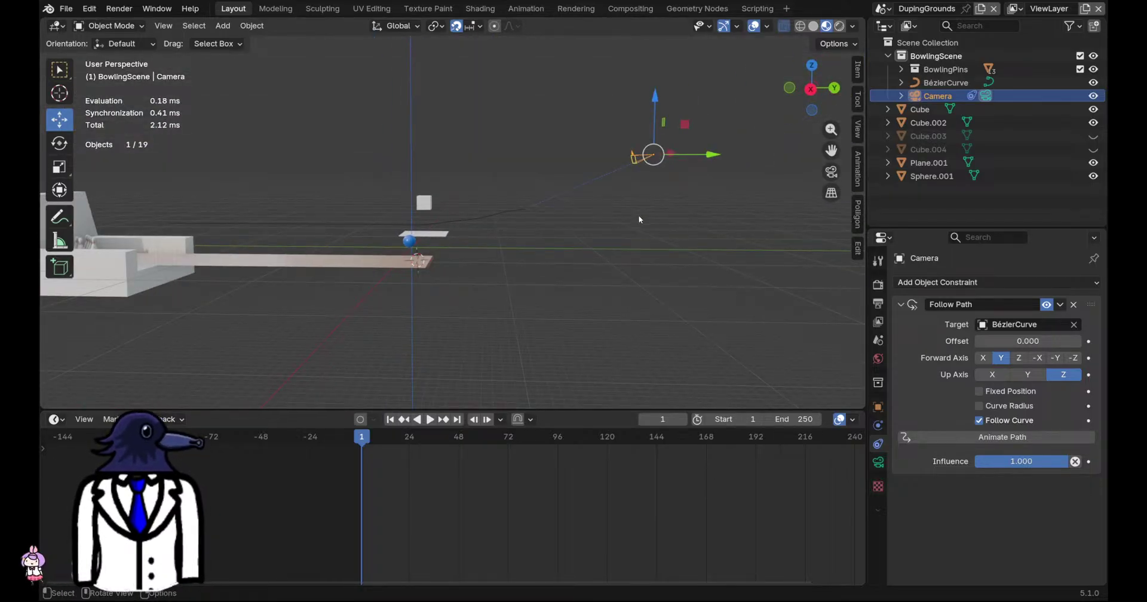
pyautogui.moveTo(358, 443)
pyautogui.mouseDown()
pyautogui.moveTo(388, 442)
pyautogui.moveTo(368, 444)
pyautogui.mouseUp()
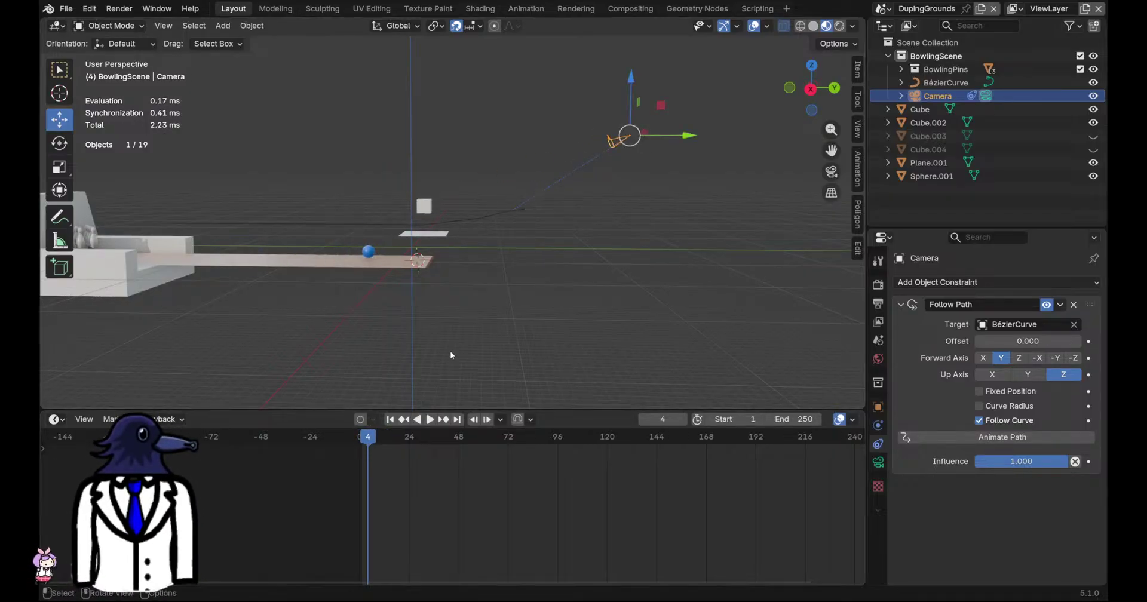
# Reopen the Bézier curve for editing, subdivide its end segment, and raise a point there along Z by about 2.7"
pyautogui.scroll(2, 536, 221)
pyautogui.click(565, 233)
pyautogui.scroll(1, 567, 235)
pyautogui.press('Tab')
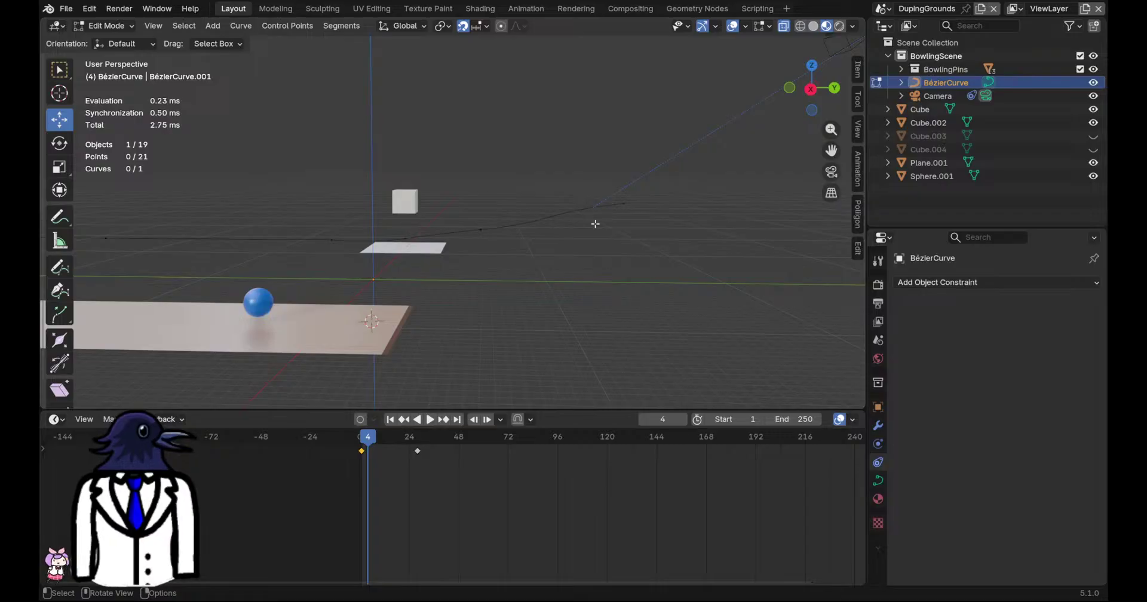
pyautogui.click(562, 219)
pyautogui.rightClick(618, 207)
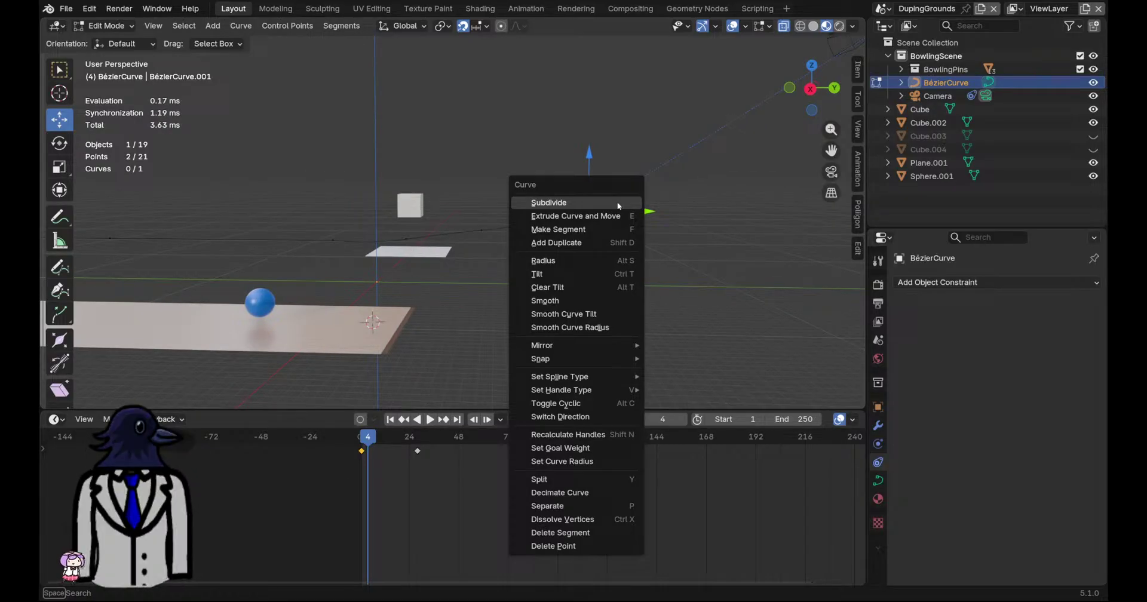
pyautogui.click(618, 206)
pyautogui.press('g')
pyautogui.press('z')
pyautogui.click(662, 191)
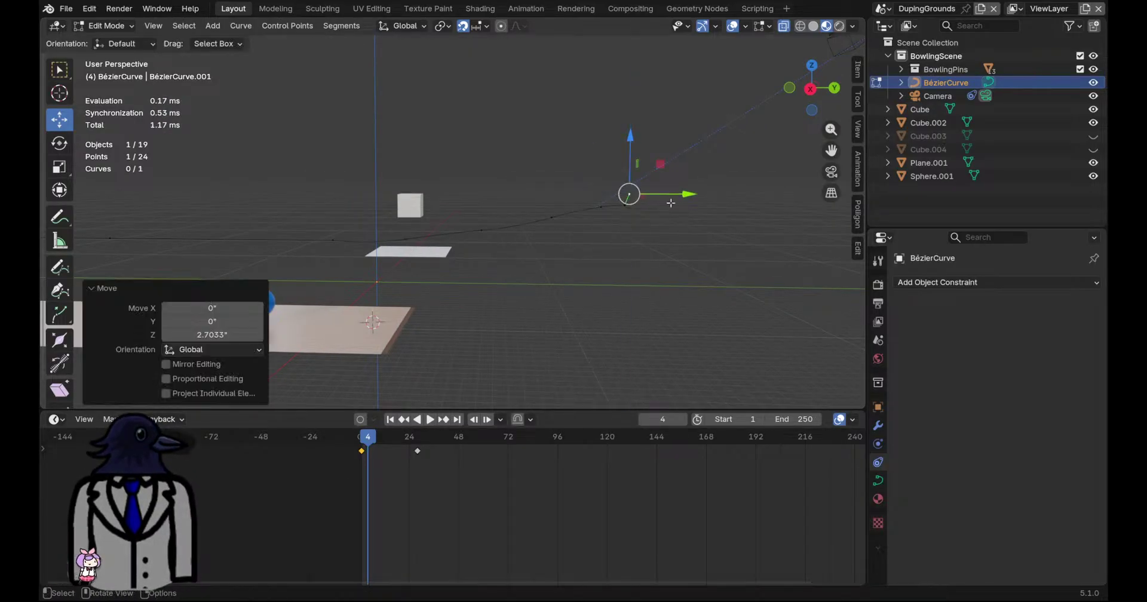
# Fine-tune the control points along the curve's raised end and save the file
pyautogui.keyDown('shift'); pyautogui.moveTo(662, 192); pyautogui.dragTo(410, 246, button='middle'); pyautogui.keyUp('shift')
pyautogui.click(521, 215)
pyautogui.click(457, 220)
pyautogui.click(427, 225)
pyautogui.moveTo(425, 184); pyautogui.dragTo(494, 199)
pyautogui.click(524, 214)
pyautogui.click(461, 218)
pyautogui.click(524, 213)
pyautogui.hotkey('ctrl', 's')
pyautogui.click(469, 238)
pyautogui.click(494, 228)
# Delete the control points at the curve's raised end beyond the lane and save the file
pyautogui.scroll(-6, 519, 293)
pyautogui.moveTo(369, 434)
pyautogui.mouseDown()
pyautogui.moveTo(356, 438)
pyautogui.moveTo(376, 441)
pyautogui.mouseUp()
pyautogui.keyDown('shift'); pyautogui.moveTo(432, 294); pyautogui.dragTo(536, 291, button='middle'); pyautogui.keyUp('shift')
pyautogui.moveTo(703, 303); pyautogui.dragTo(518, 147)
pyautogui.press('x')
pyautogui.click(542, 198)
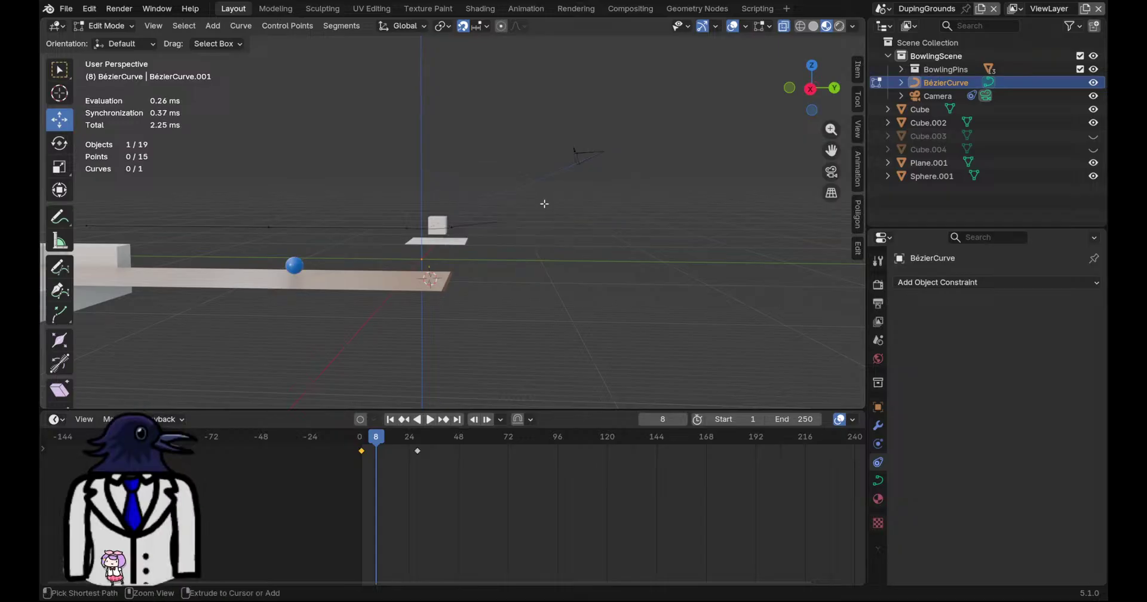
pyautogui.hotkey('ctrl', 's')
# Return to frame 1 and play the animation through the camera view to check the shortened path
pyautogui.moveTo(376, 443); pyautogui.dragTo(362, 448)
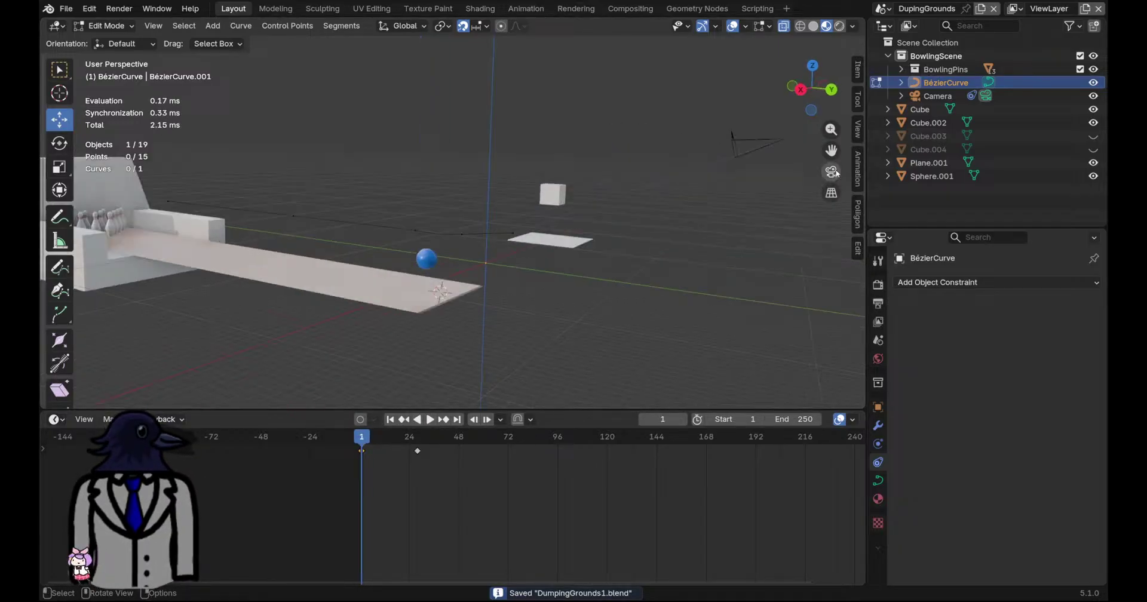
pyautogui.click(830, 171)
pyautogui.press('space')
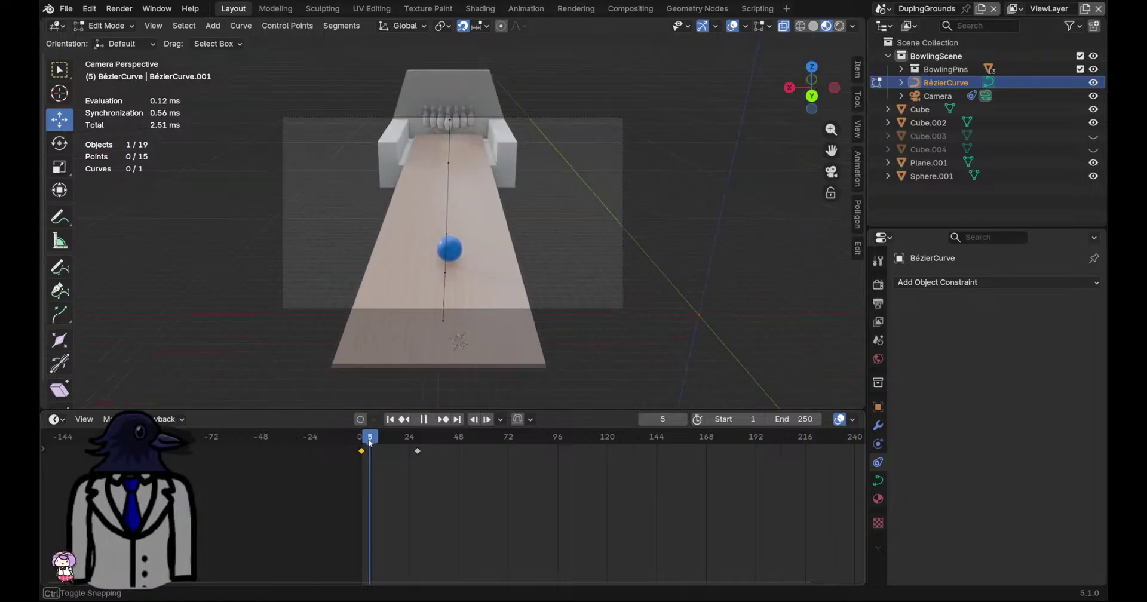
# Stop playback, return to frame -1, leave curve editing, then rotate the camera by -10° in the side view and save the file
pyautogui.press('space')
pyautogui.moveTo(430, 446); pyautogui.dragTo(359, 450)
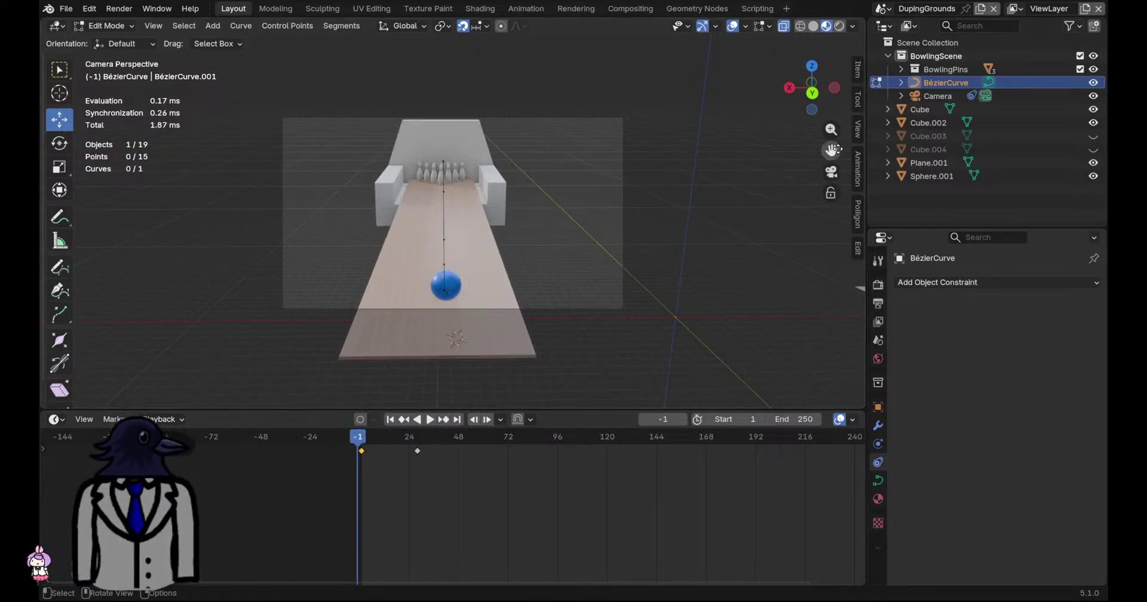
pyautogui.click(831, 172)
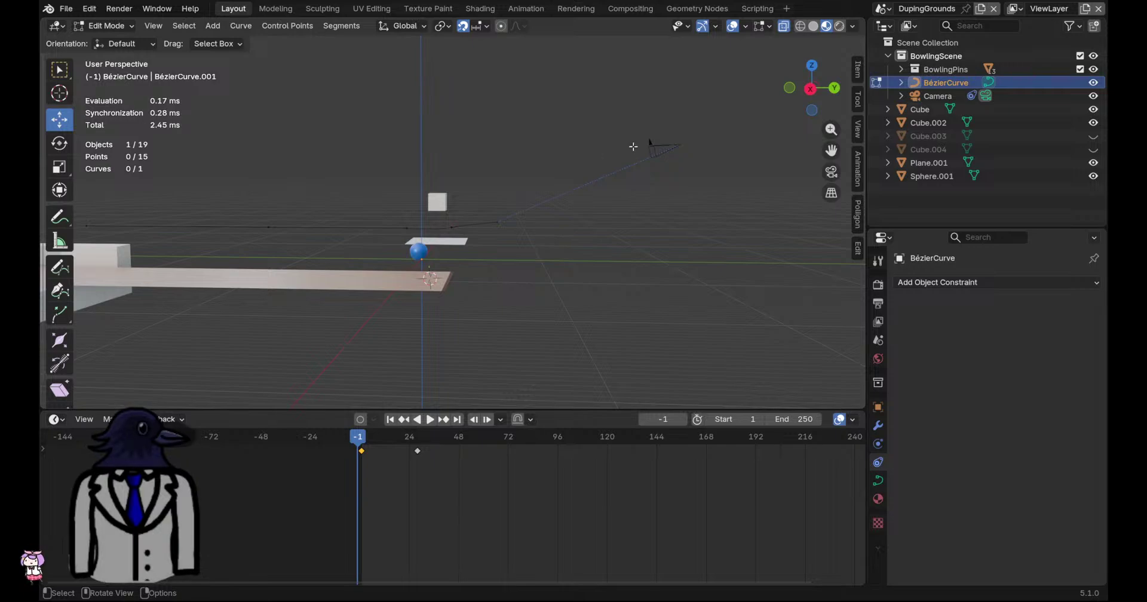
pyautogui.press('Tab')
pyautogui.click(658, 145)
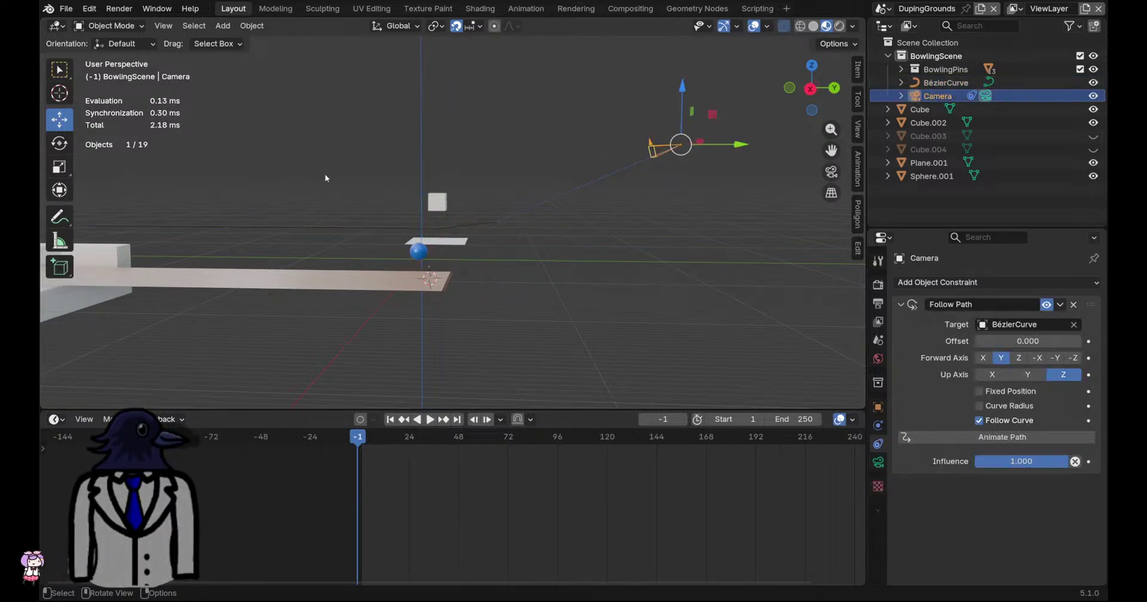
pyautogui.click(69, 150)
pyautogui.moveTo(657, 96); pyautogui.dragTo(655, 102)
pyautogui.hotkey('ctrl', 's')
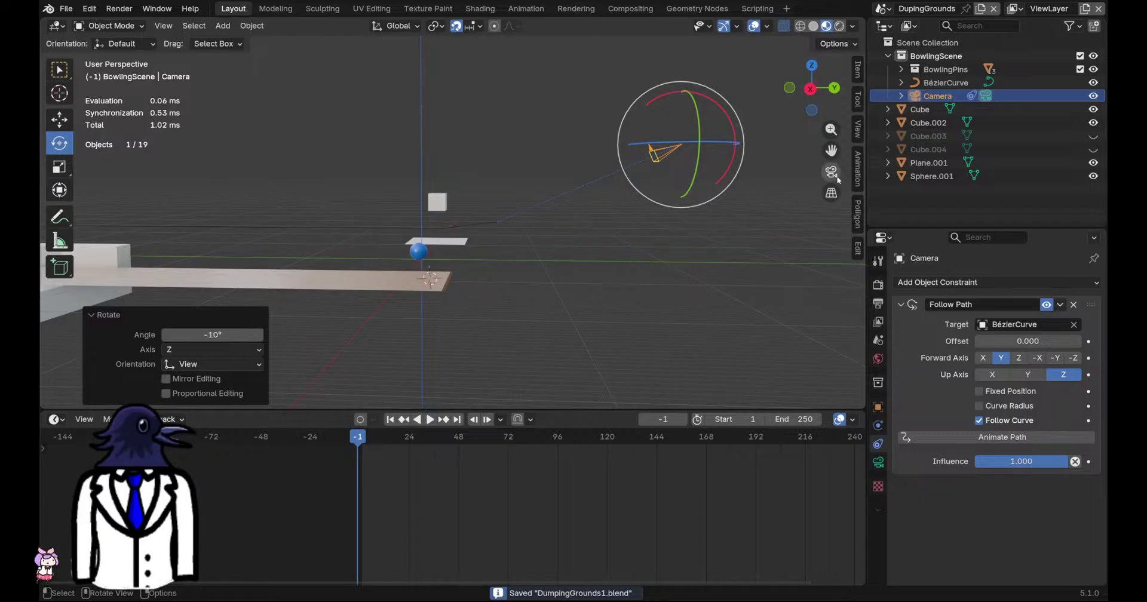
# Play the animation through the camera view to check the new camera angle, then return to the start
pyautogui.click(831, 173)
pyautogui.press('space')
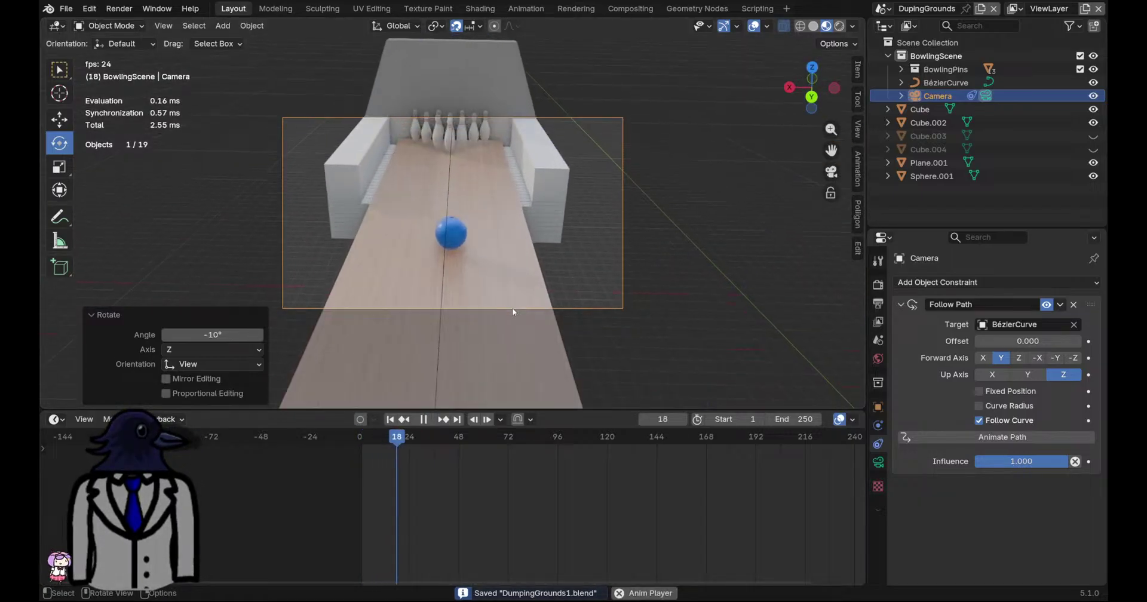
pyautogui.press('space')
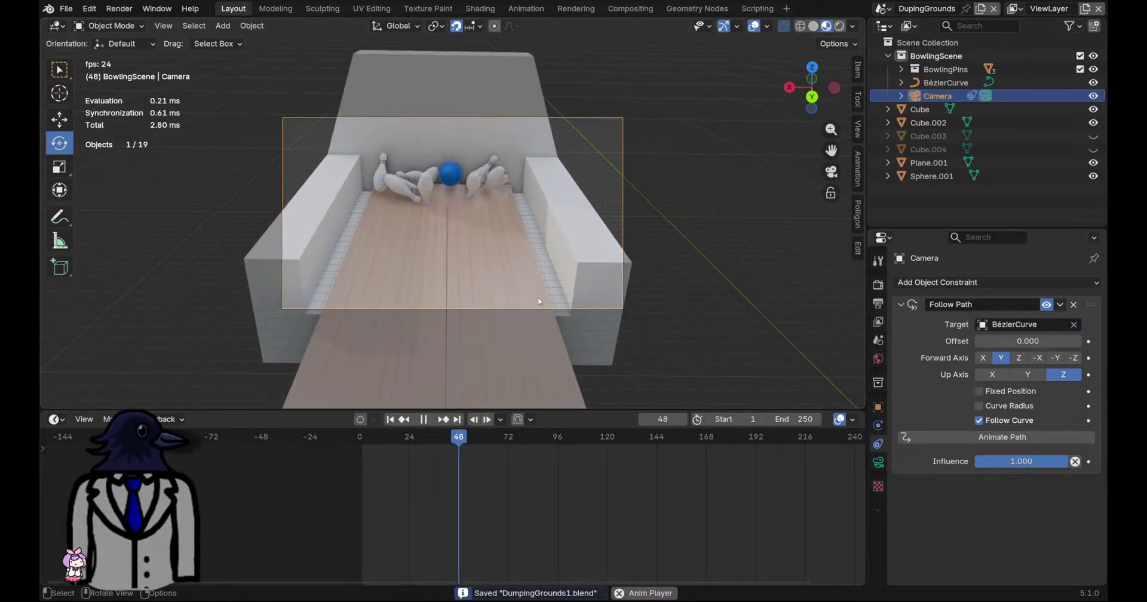
pyautogui.scroll(3, 577, 304)
pyautogui.scroll(-4, 577, 304)
pyautogui.click(831, 172)
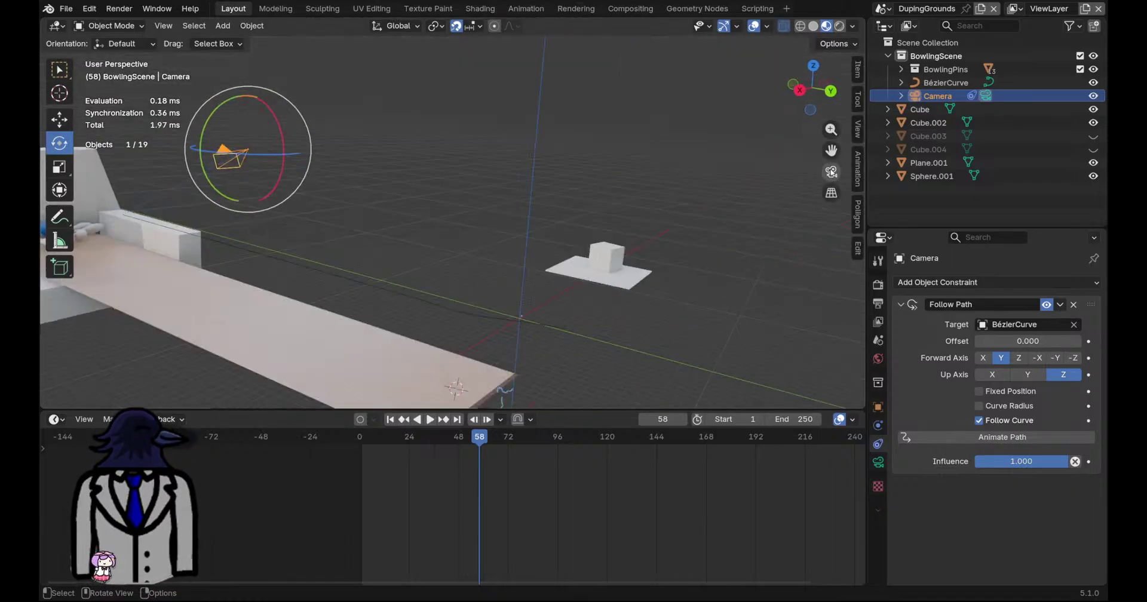
pyautogui.keyDown('shift'); pyautogui.moveTo(560, 231); pyautogui.dragTo(701, 203, button='middle'); pyautogui.keyUp('shift')
pyautogui.hotkey('shift', 'Left')
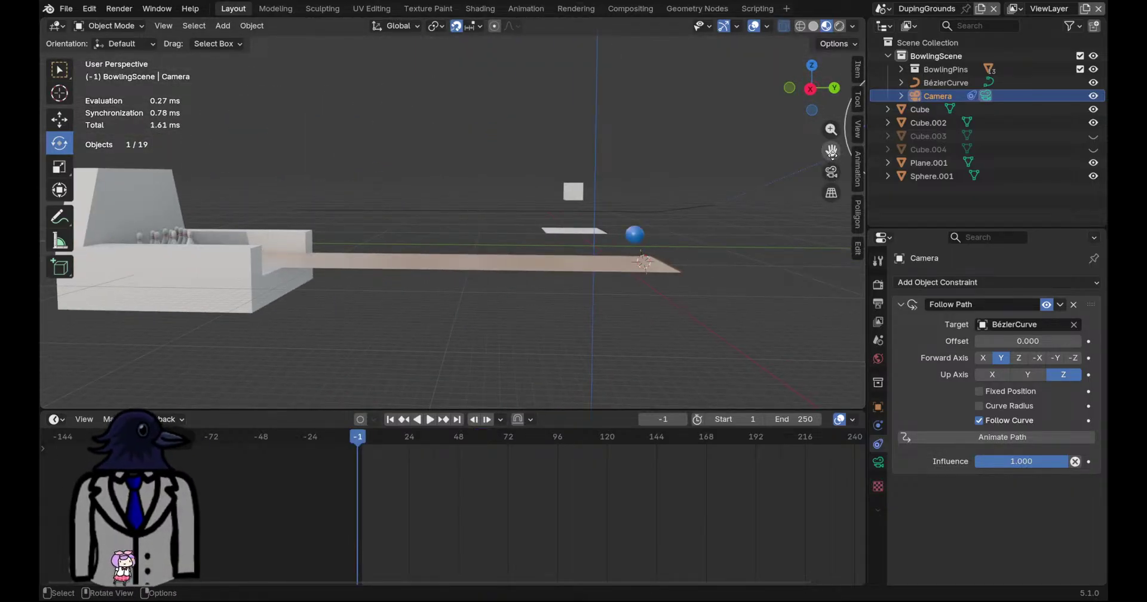
# Set the camera's Y rotation to 0° and save the file
pyautogui.click(835, 176)
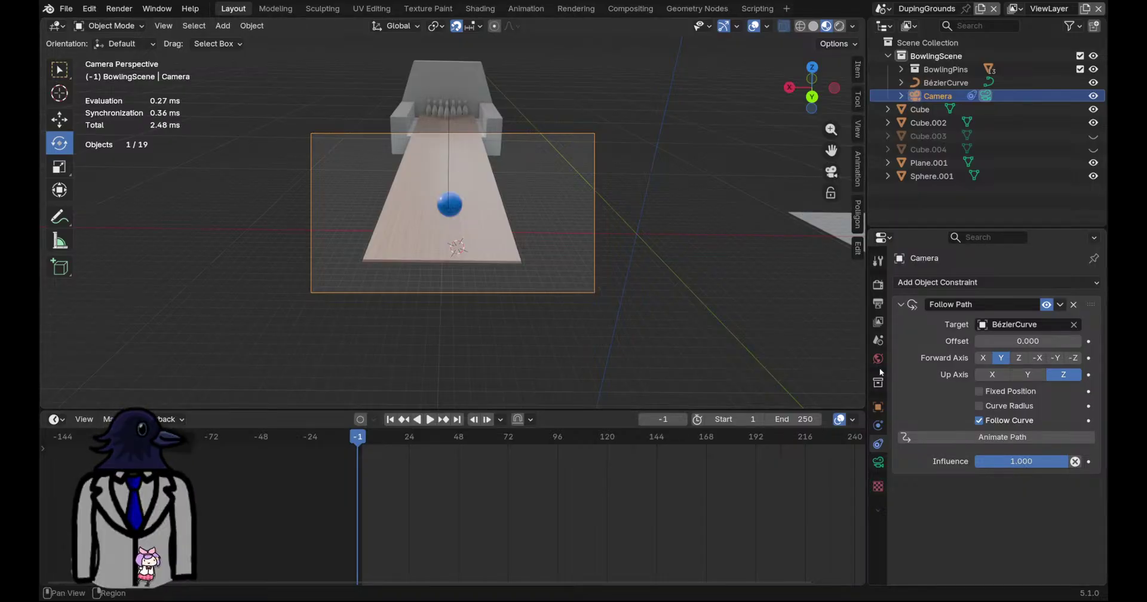
pyautogui.click(877, 406)
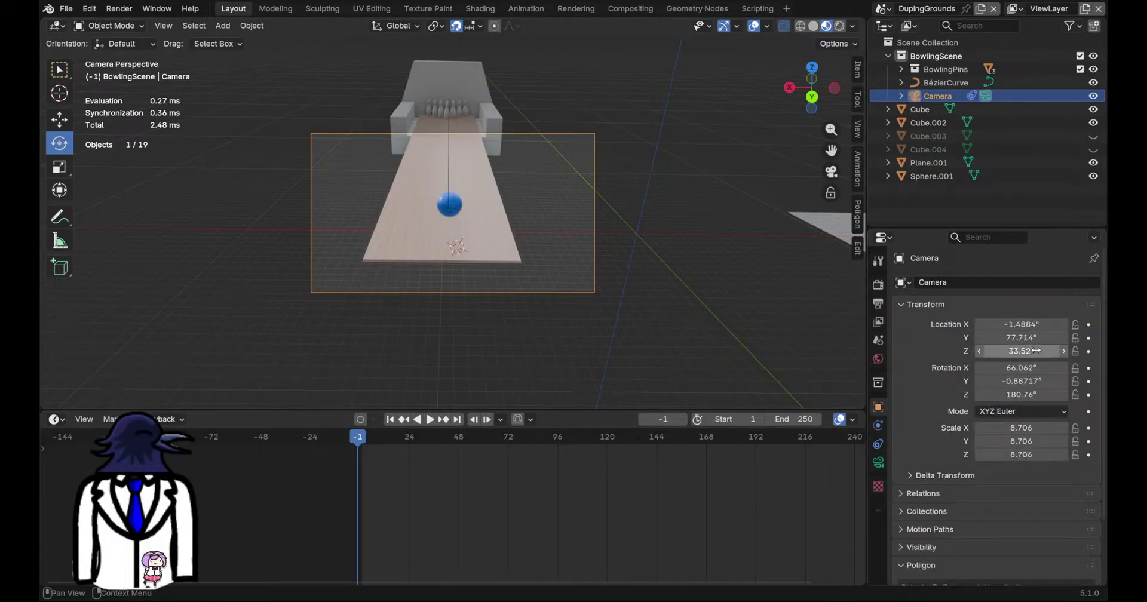
pyautogui.click(1033, 383)
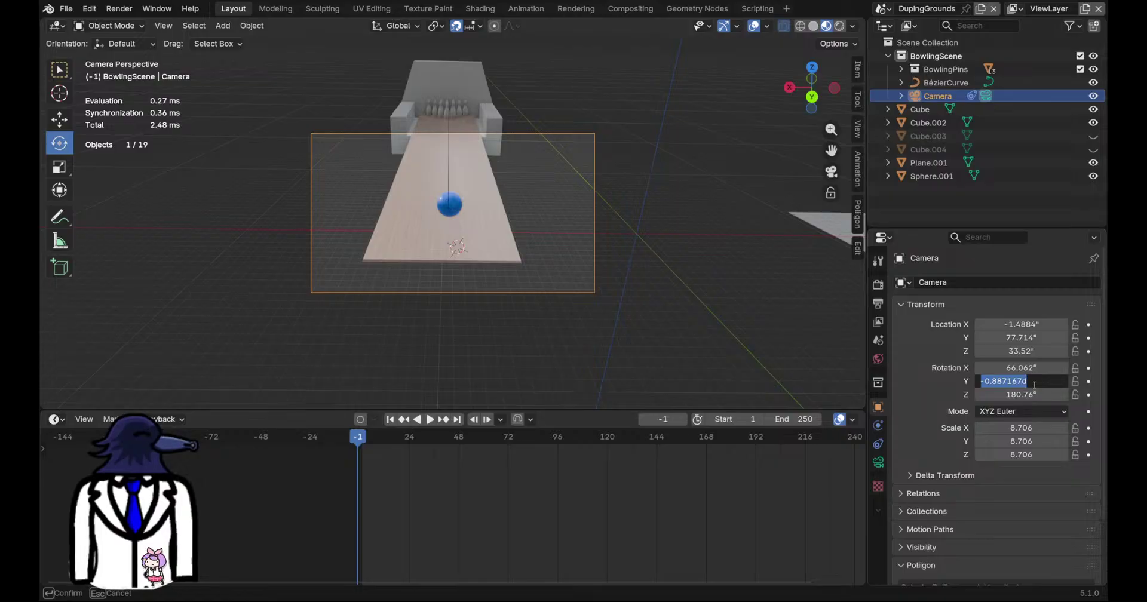
pyautogui.write('0')
pyautogui.press('Return')
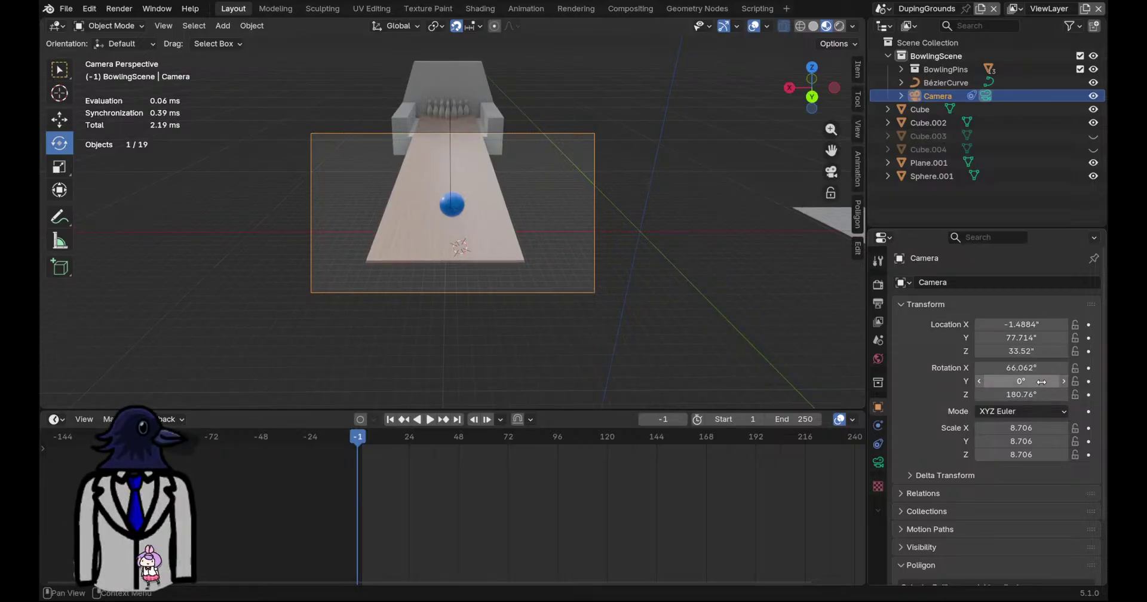
pyautogui.hotkey('ctrl', 's')
# Reopen the Bézier curve for editing and lower the control point at its raised end along Z
pyautogui.moveTo(831, 171); pyautogui.dragTo(524, 182, button='middle')
pyautogui.click(524, 182)
pyautogui.scroll(2, 563, 189)
pyautogui.press('Tab')
pyautogui.click(633, 142)
pyautogui.moveTo(634, 106); pyautogui.dragTo(633, 124)
# Delete the neighbouring control point near the Bézier curve's raised end and save the file
pyautogui.click(519, 161)
pyautogui.press('x')
pyautogui.click(521, 161)
pyautogui.moveTo(521, 161); pyautogui.dragTo(538, 224, button='middle')
pyautogui.scroll(-2, 627, 212)
pyautogui.hotkey('ctrl', 's')
# Play the animation through the camera view, return to frame 1 and replay it to check the reshaped path
pyautogui.press('KP_0')
pyautogui.press('space')
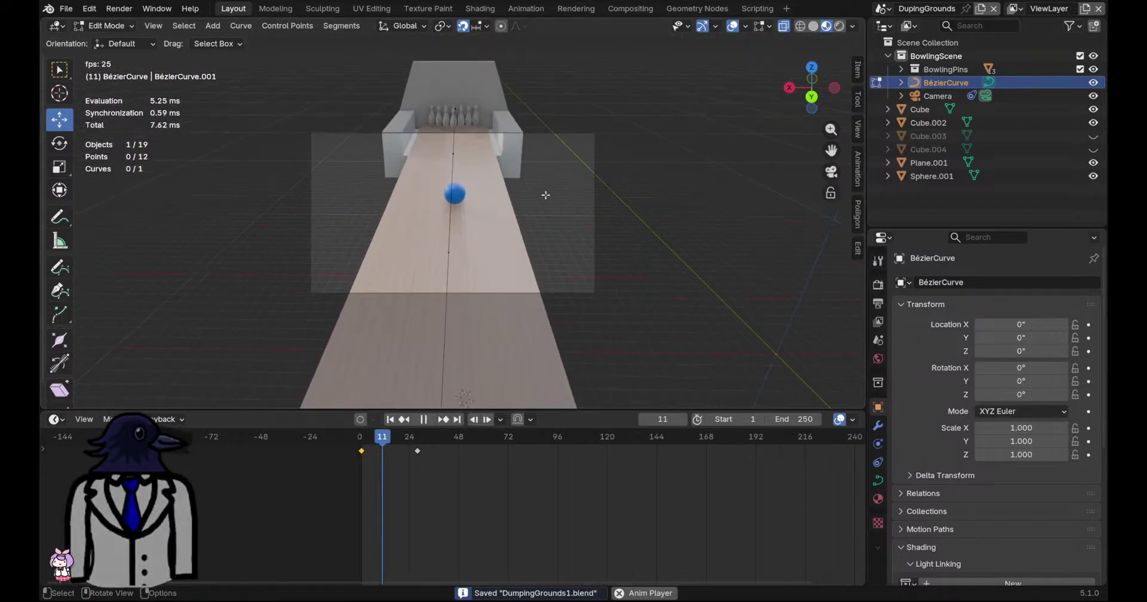
pyautogui.click(362, 446)
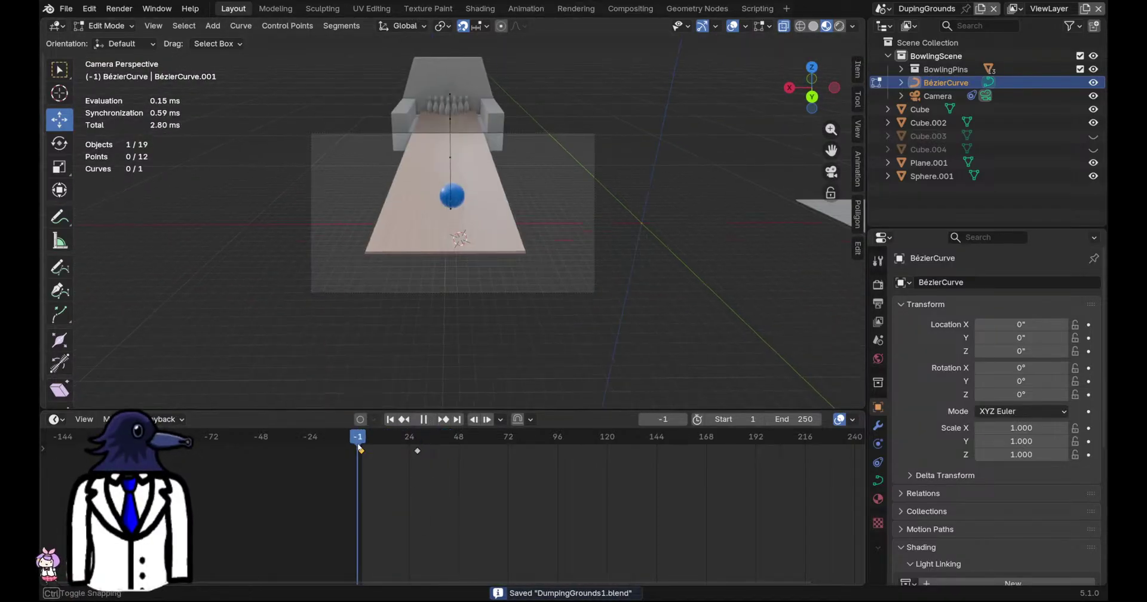
pyautogui.click(371, 445)
pyautogui.moveTo(372, 445); pyautogui.dragTo(362, 445)
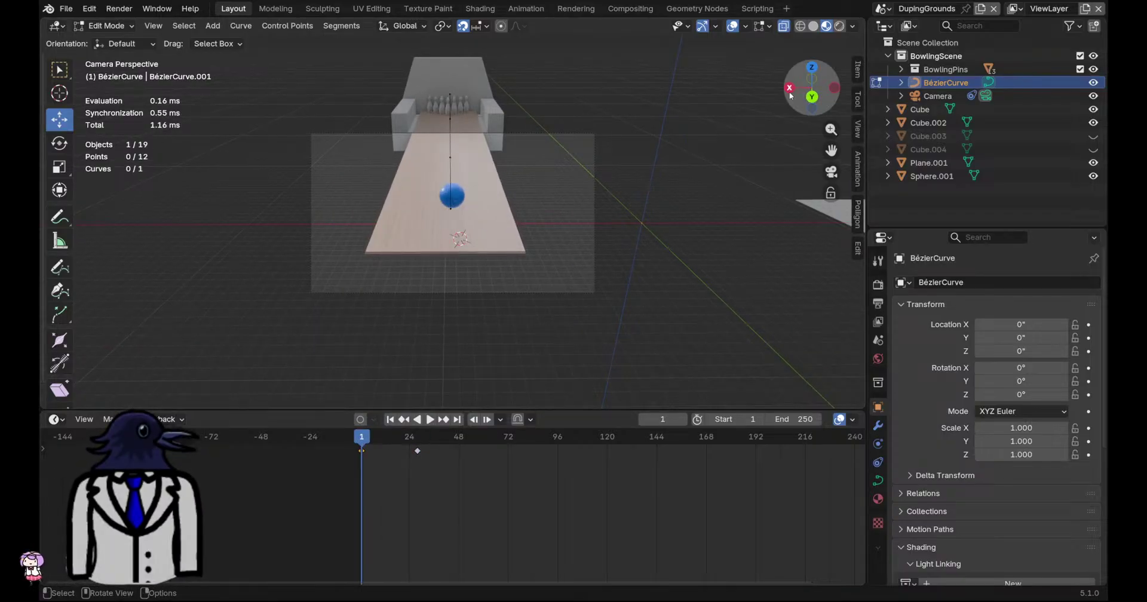
pyautogui.press('space')
pyautogui.press('space')
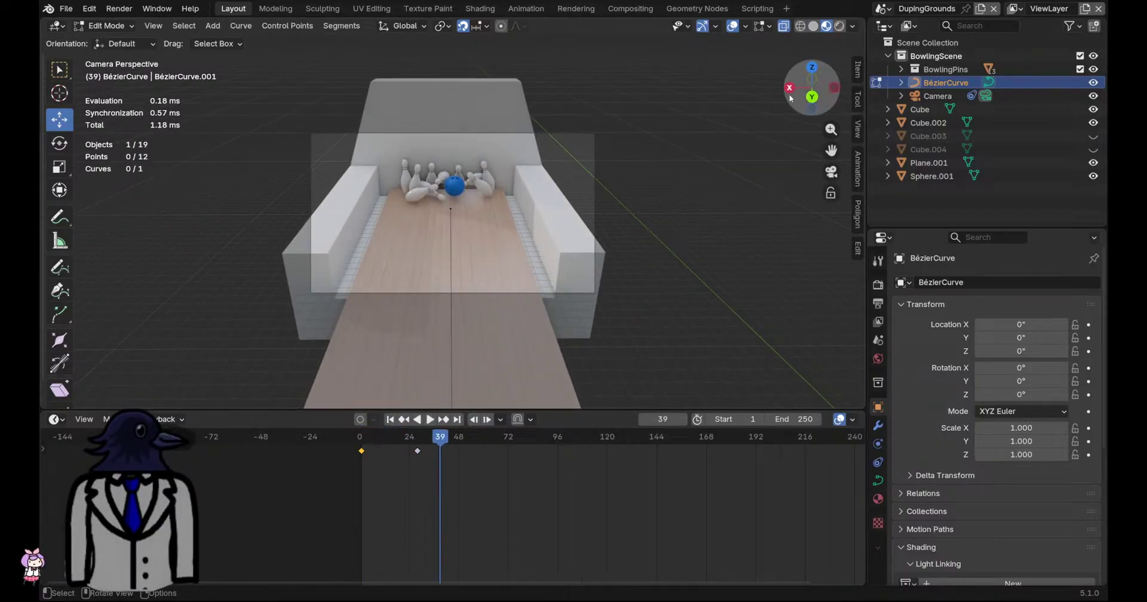
# Leave curve editing, move the whole Bézier curve down 5.2111" along Z, and save the file
pyautogui.press('KP_3')
pyautogui.scroll(3, 568, 212)
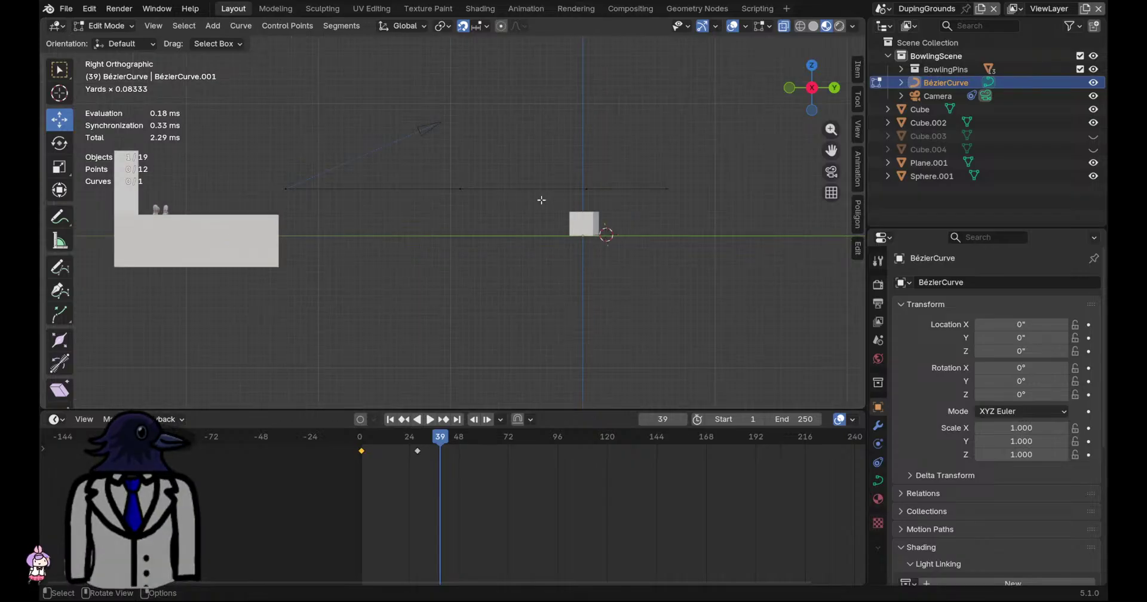
pyautogui.press('Tab')
pyautogui.click(59, 120)
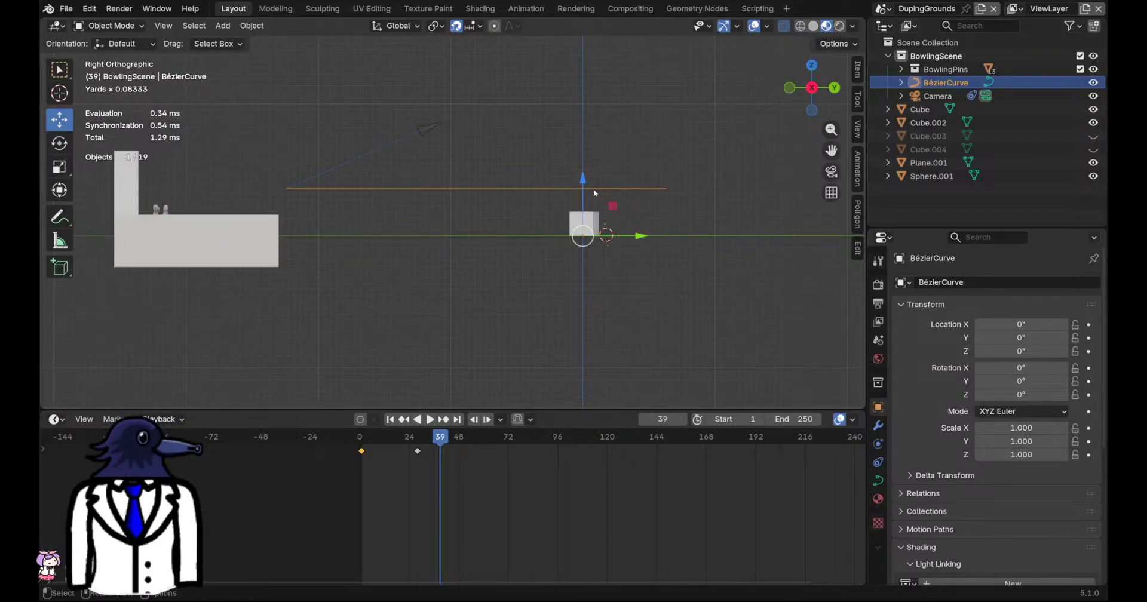
pyautogui.click(571, 198)
pyautogui.click(583, 190)
pyautogui.moveTo(583, 192); pyautogui.dragTo(584, 201)
pyautogui.hotkey('ctrl', 's')
# Return to frame 1 and play the animation several times through the camera view to check the lowered path
pyautogui.press('KP_0')
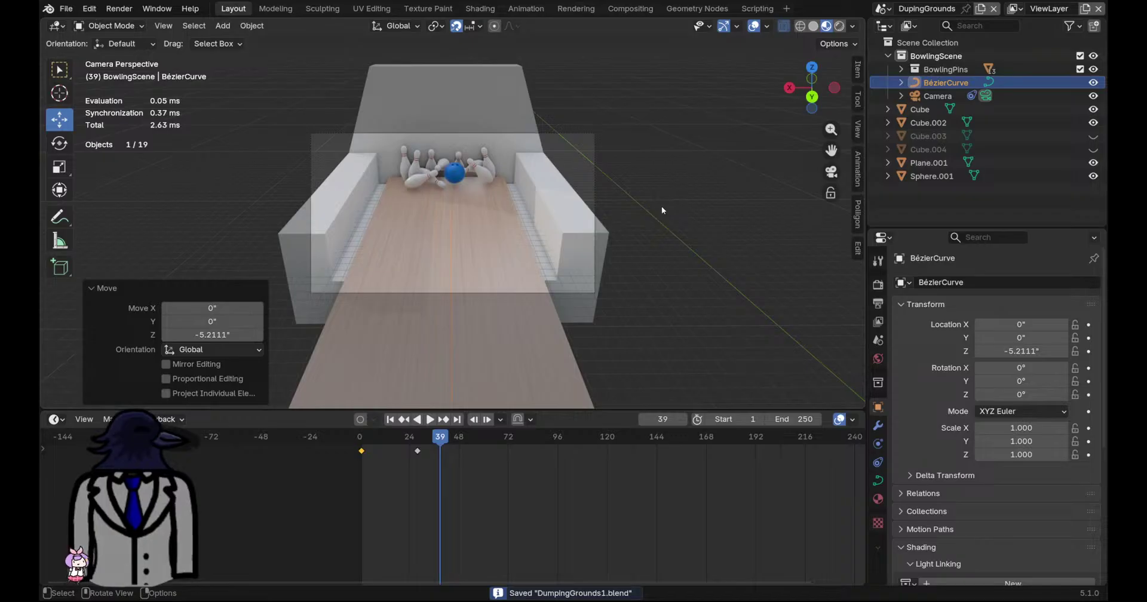
pyautogui.click(700, 260)
pyautogui.scroll(-2, 700, 257)
pyautogui.scroll(3, 700, 255)
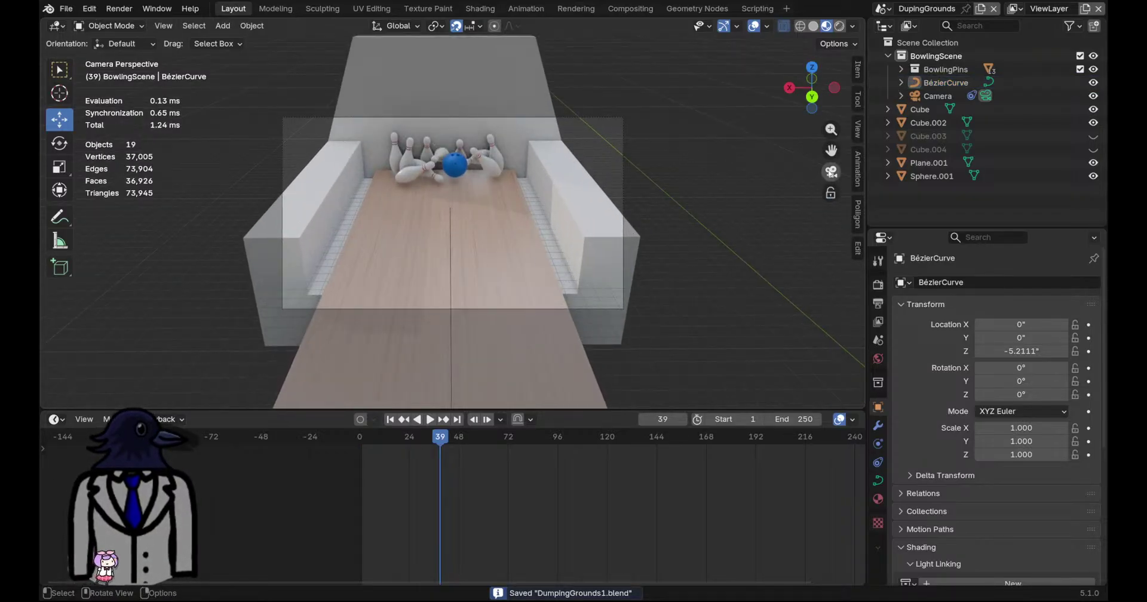
pyautogui.press('KP_3')
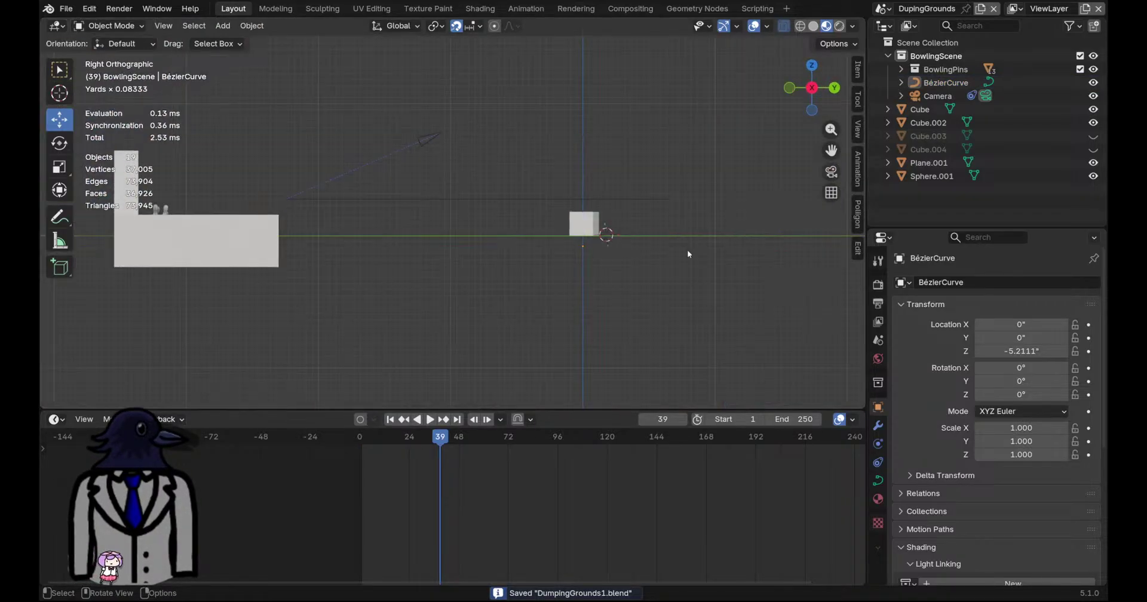
pyautogui.moveTo(436, 439); pyautogui.dragTo(361, 442)
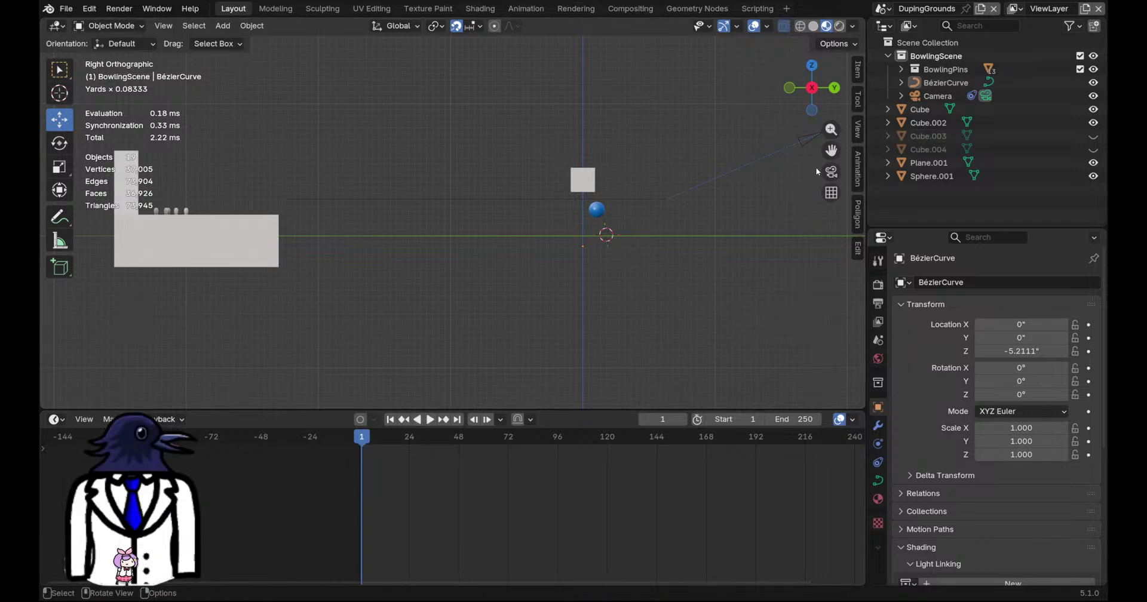
pyautogui.click(830, 174)
pyautogui.press('space')
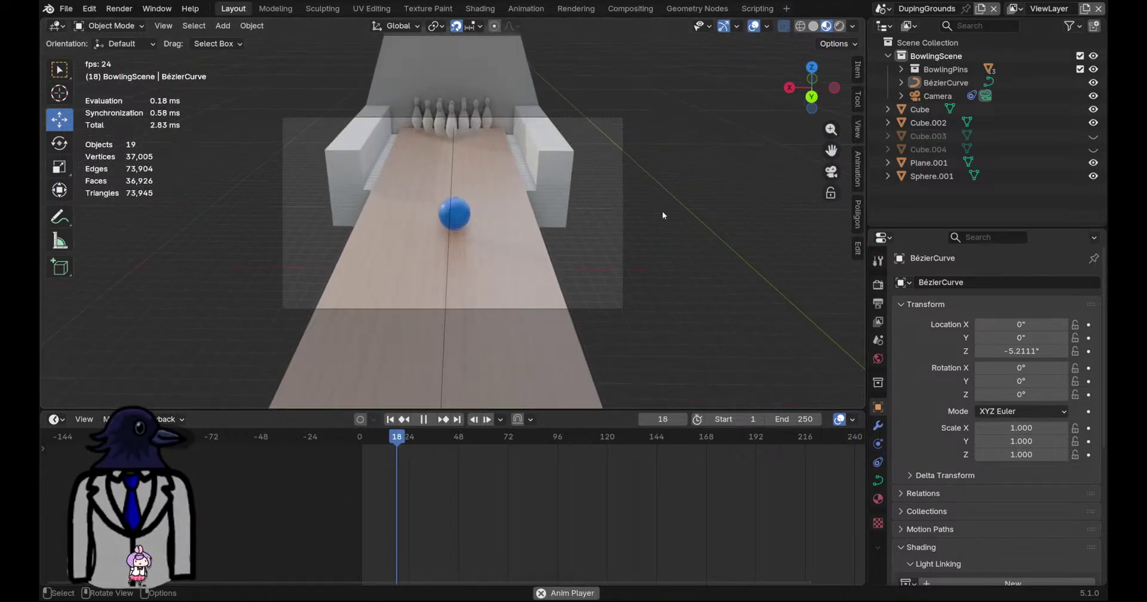
pyautogui.moveTo(434, 446); pyautogui.dragTo(361, 450)
pyautogui.press('space')
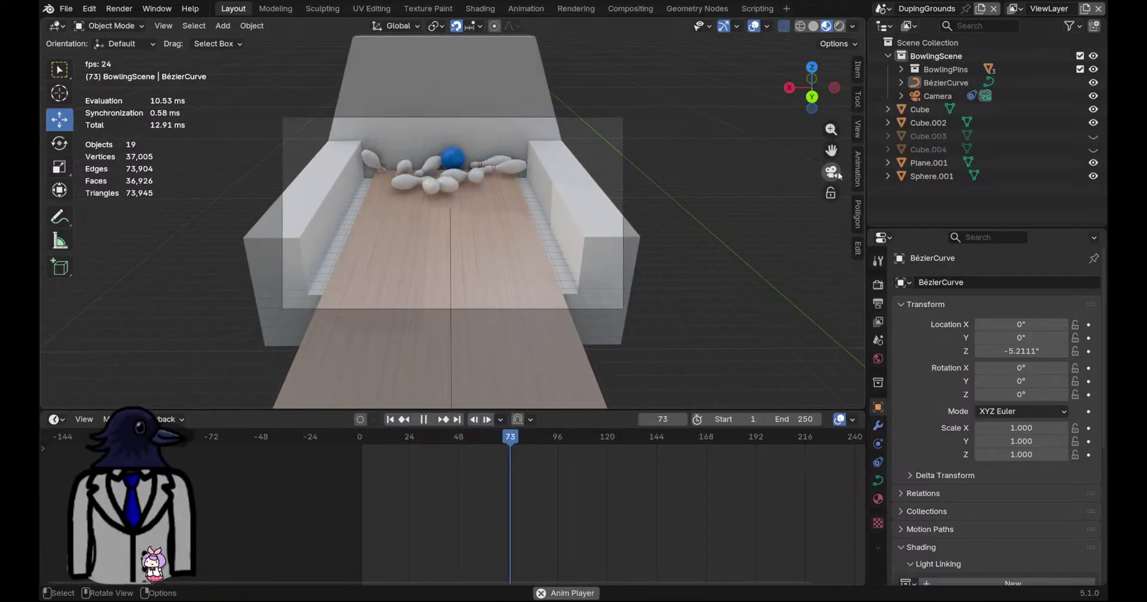
pyautogui.press('space')
pyautogui.moveTo(490, 487); pyautogui.dragTo(361, 487)
pyautogui.press('space')
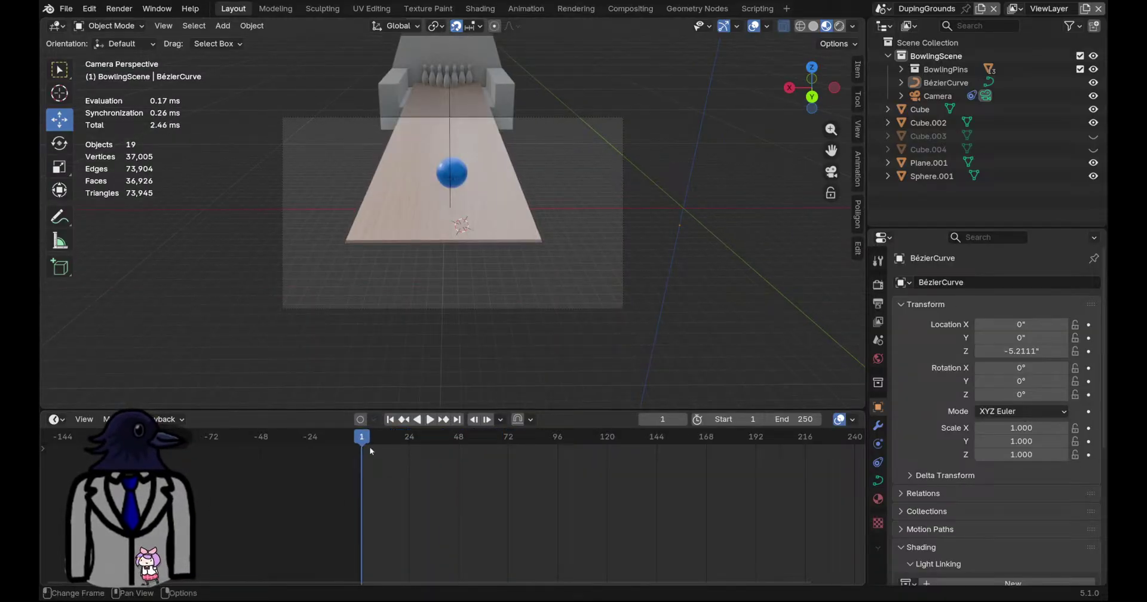
pyautogui.press('space')
# Examine the fallen pins up close in the camera view and resume playback from frame 60
pyautogui.rightClick(684, 344)
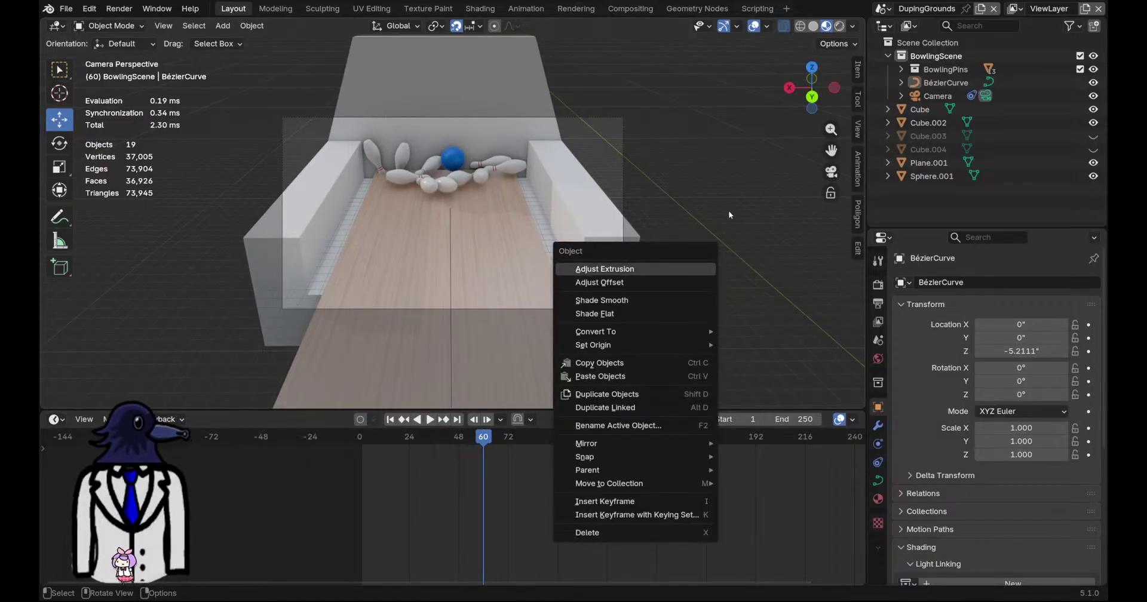
pyautogui.scroll(3, 601, 249)
pyautogui.scroll(2, 602, 250)
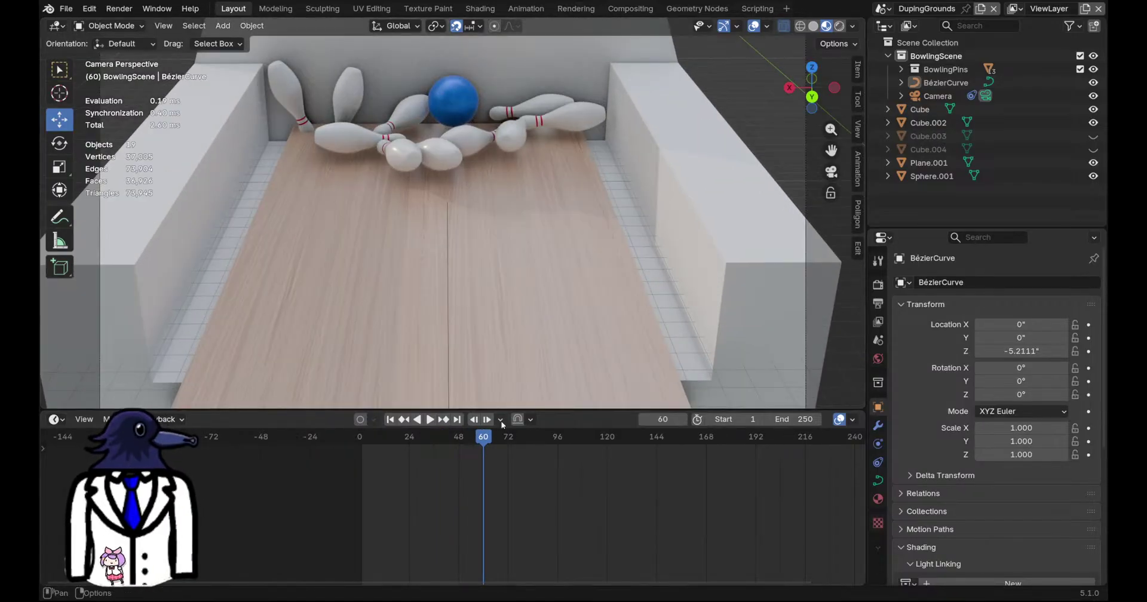
pyautogui.scroll(-3, 510, 379)
pyautogui.press('space')
pyautogui.hotkey('shift', 'Left')
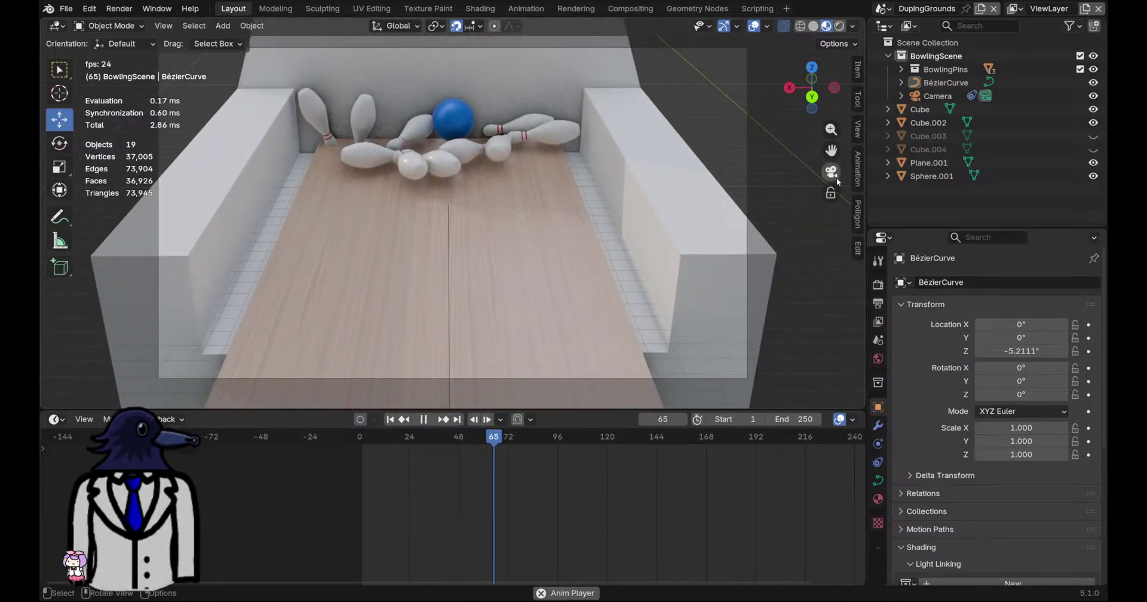
pyautogui.press('space')
# Save the file and select the Backboard at the far end of the lane
pyautogui.press('KP_3')
pyautogui.moveTo(480, 231); pyautogui.dragTo(728, 226, button='middle')
pyautogui.hotkey('ctrl', 's')
pyautogui.scroll(3, 355, 269)
pyautogui.click(358, 245)
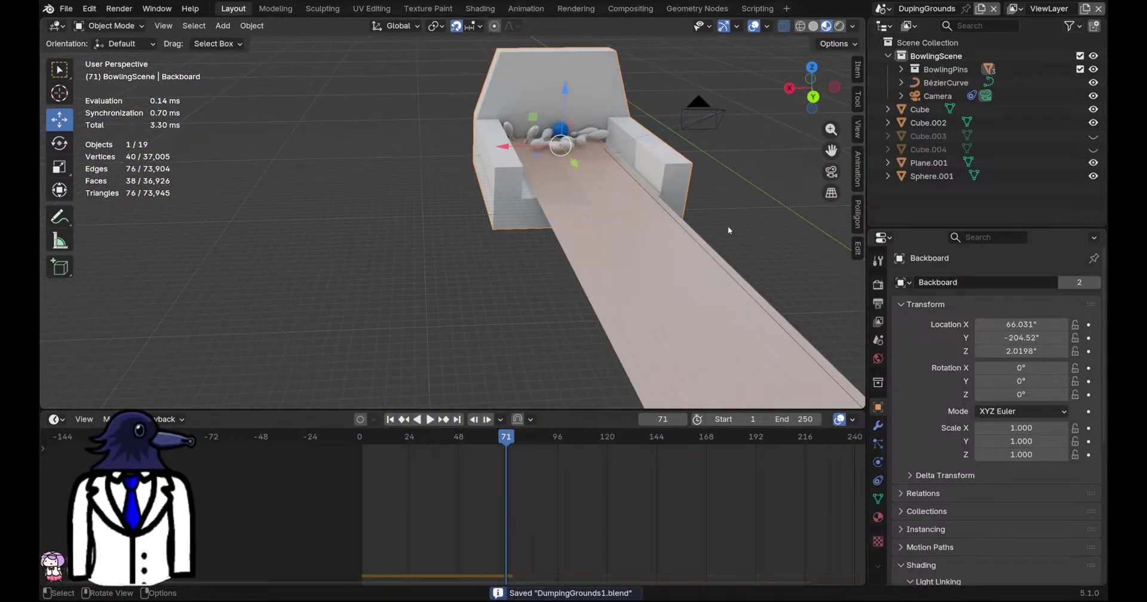
# Browse the free Poliigon textures page by page for a suitable backboard material
pyautogui.click(859, 214)
pyautogui.scroll(-12, 822, 216)
pyautogui.scroll(-5, 821, 227)
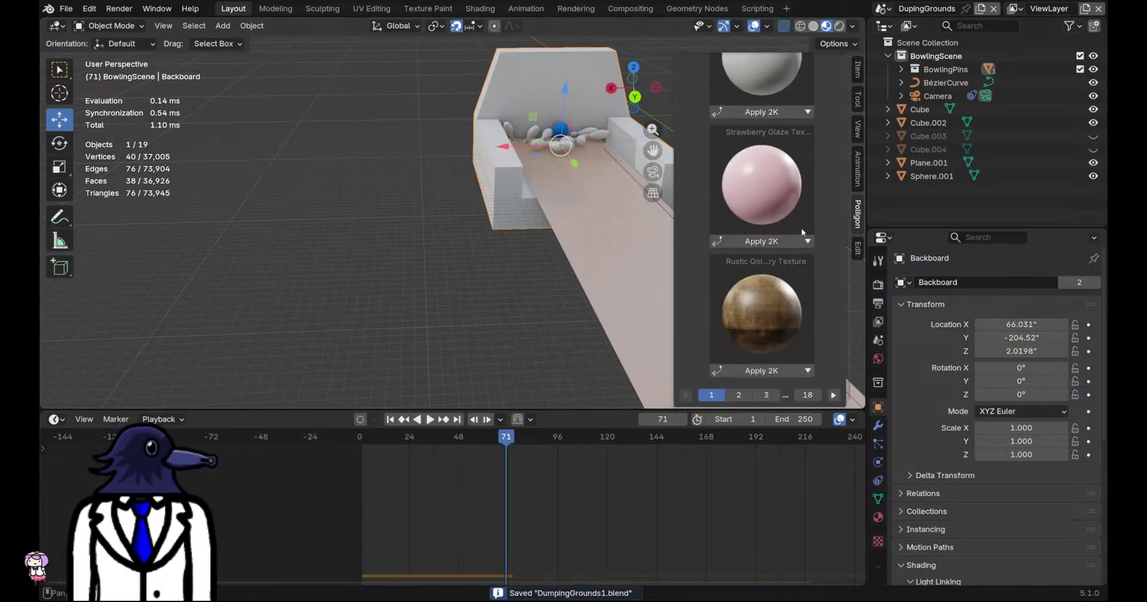
pyautogui.click(752, 394)
pyautogui.scroll(5, 773, 312)
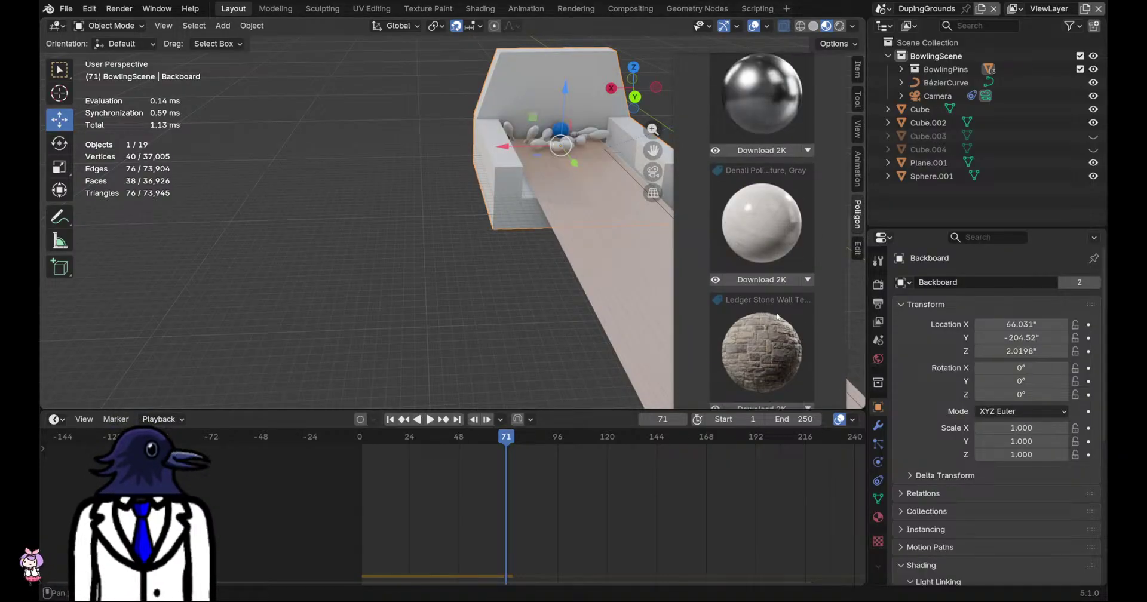
pyautogui.scroll(-5, 782, 307)
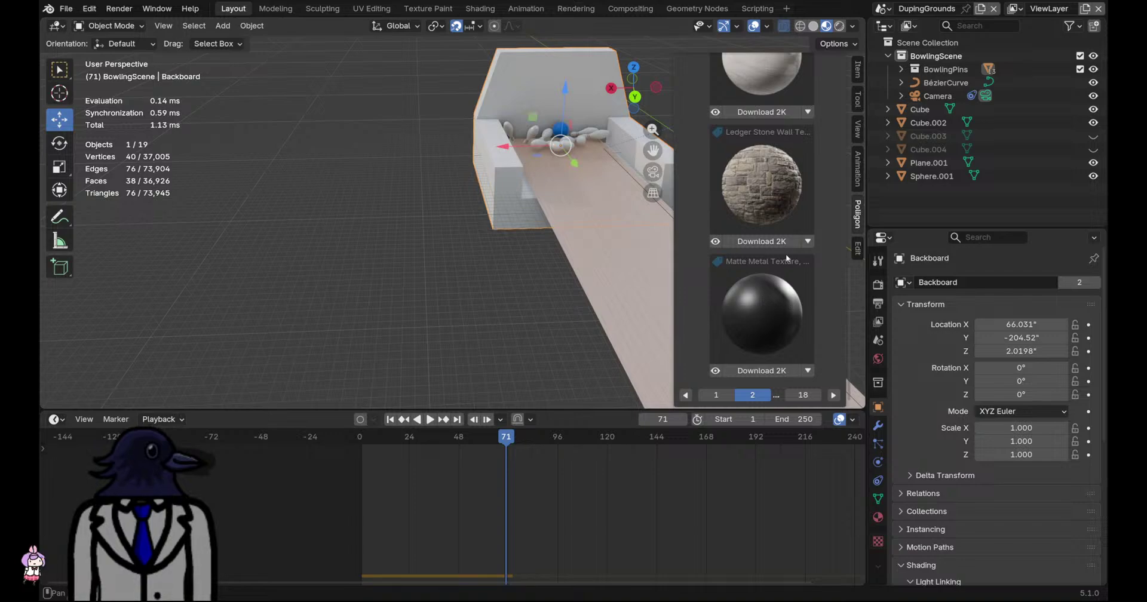
pyautogui.click(830, 395)
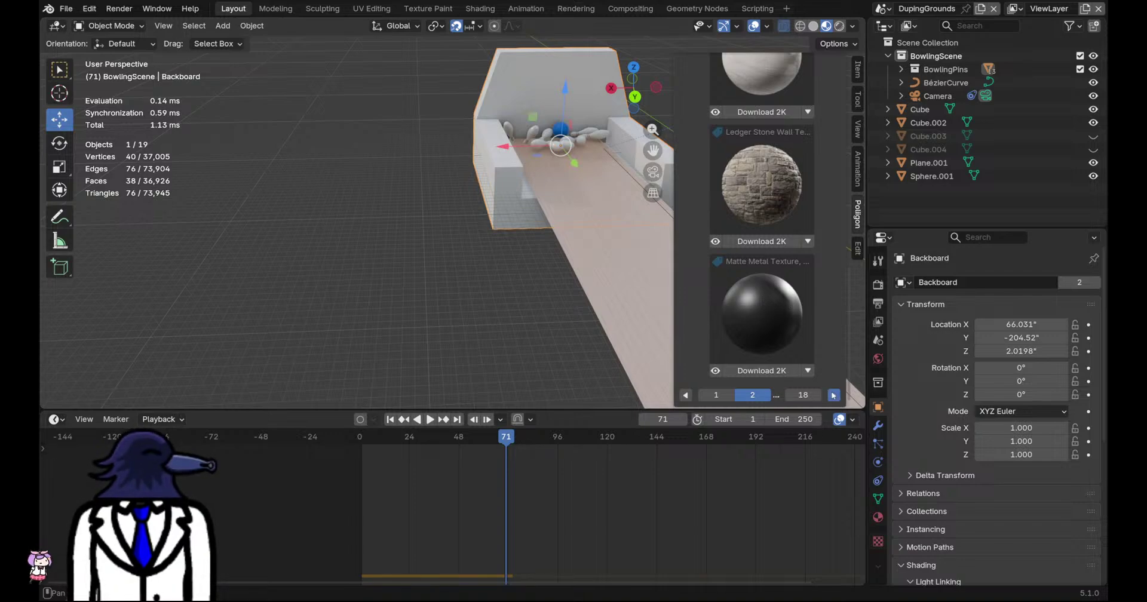
pyautogui.scroll(4, 815, 300)
pyautogui.scroll(4, 815, 300)
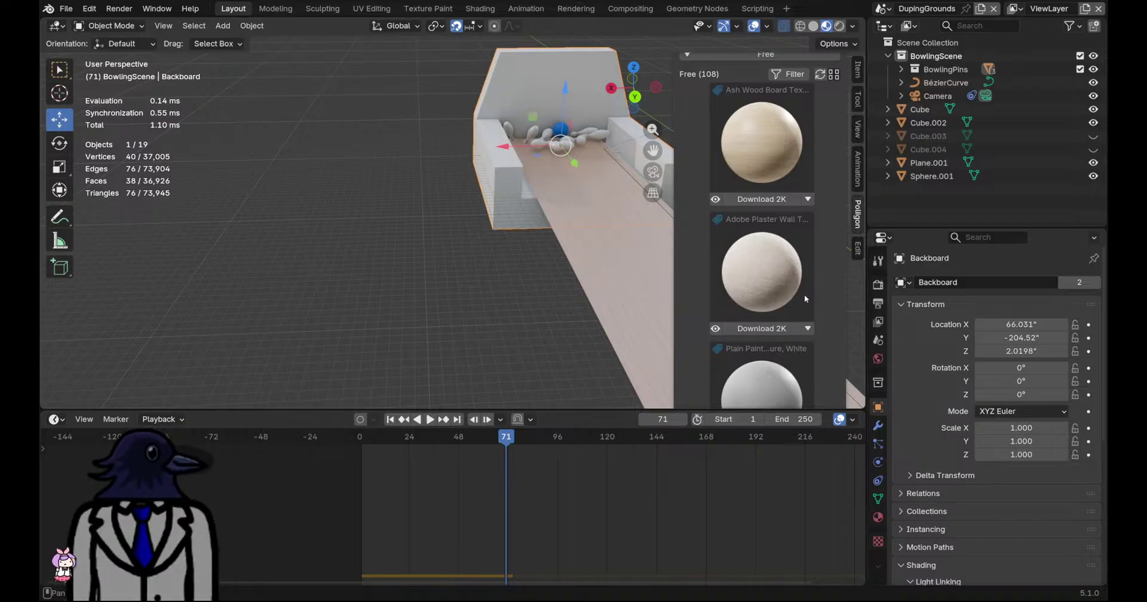
pyautogui.scroll(-8, 804, 295)
pyautogui.click(807, 395)
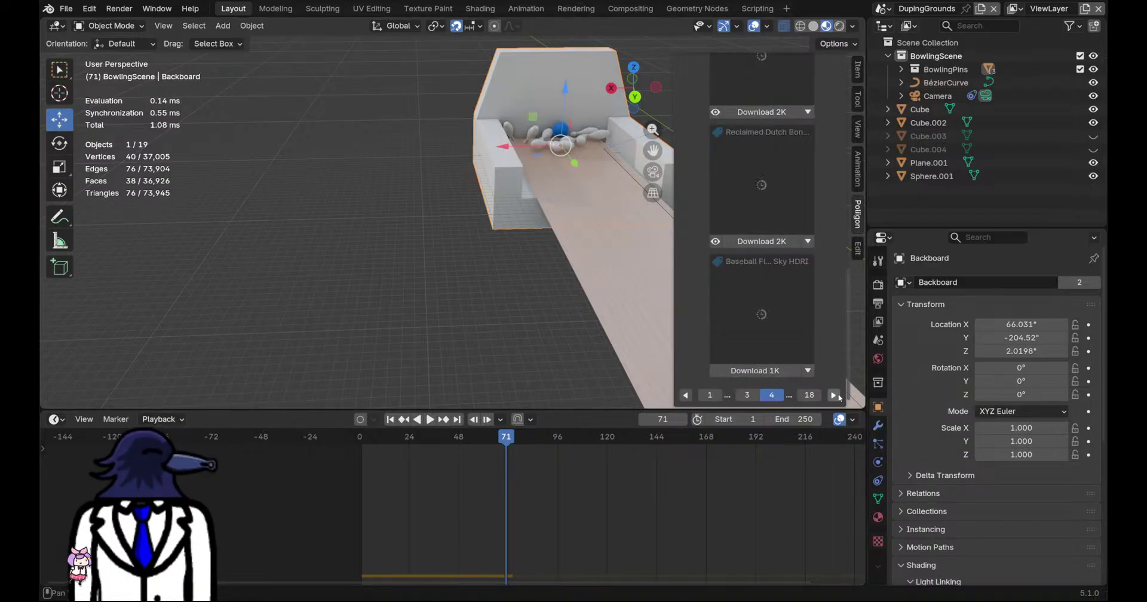
pyautogui.scroll(8, 818, 311)
pyautogui.scroll(-3, 819, 312)
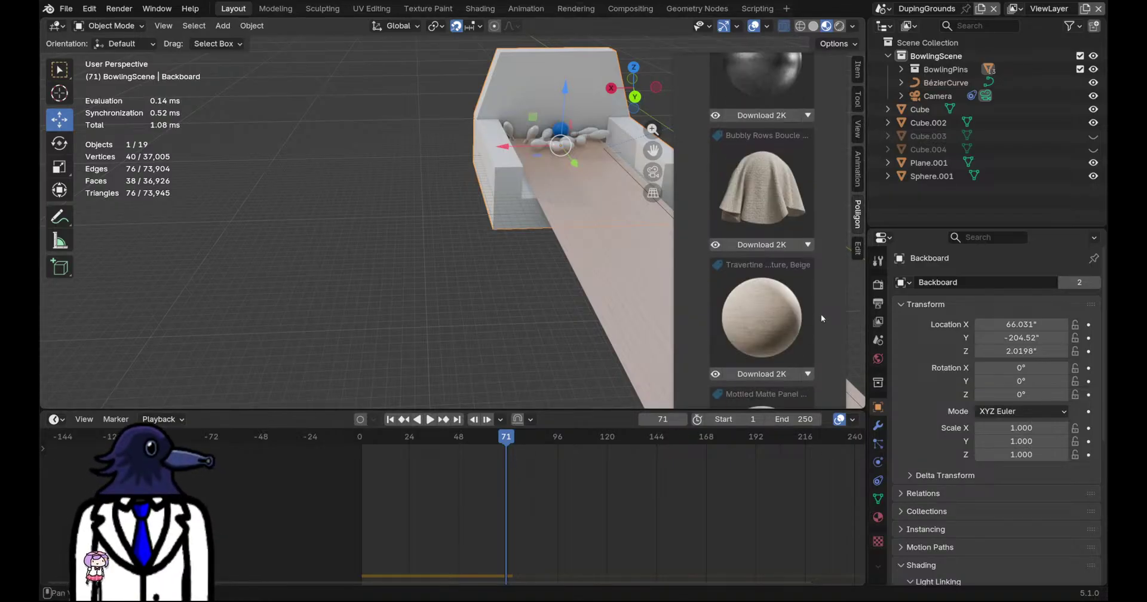
pyautogui.scroll(7, 832, 329)
pyautogui.scroll(-10, 837, 327)
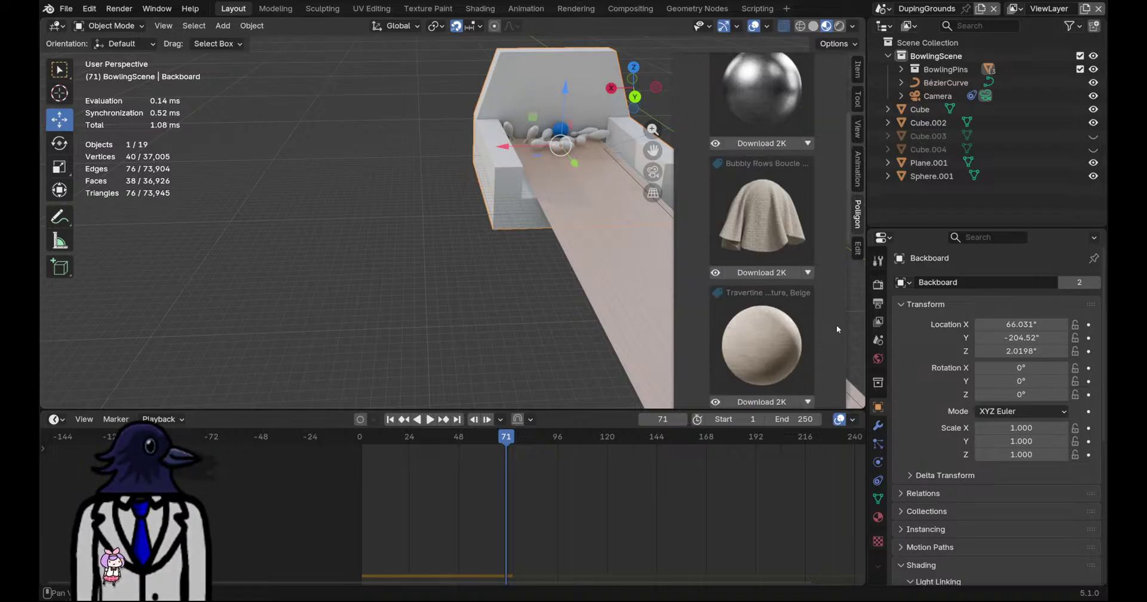
pyautogui.click(830, 395)
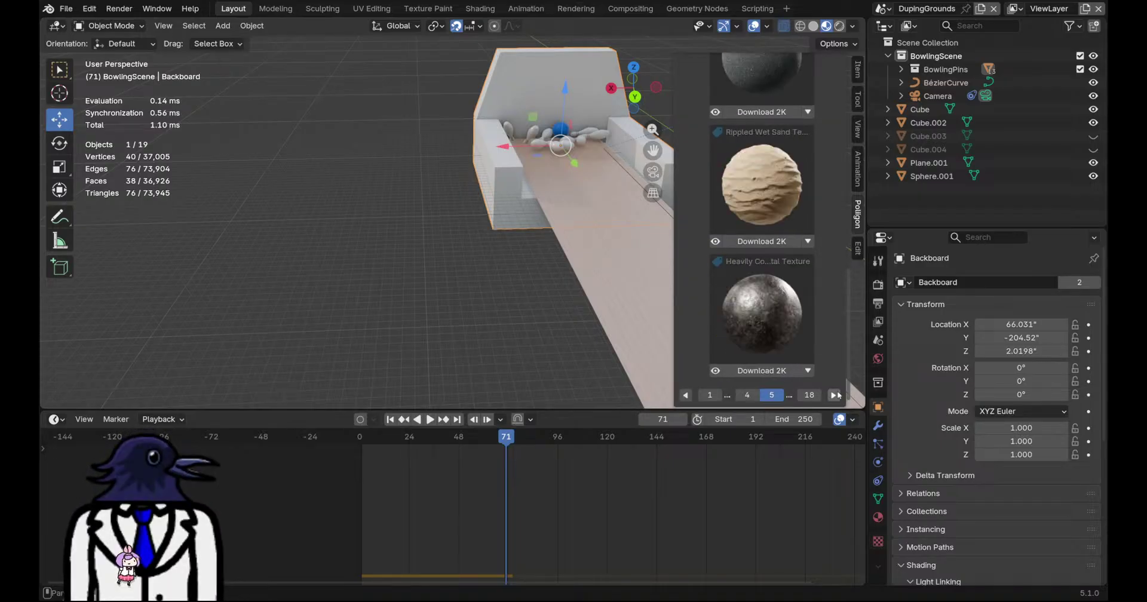
pyautogui.scroll(8, 790, 308)
pyautogui.scroll(1, 797, 306)
# Download the black Dry Blast and Light Scratches textures at 2K and apply Light Scratches to the Backboard
pyautogui.click(775, 290)
pyautogui.scroll(2, 779, 300)
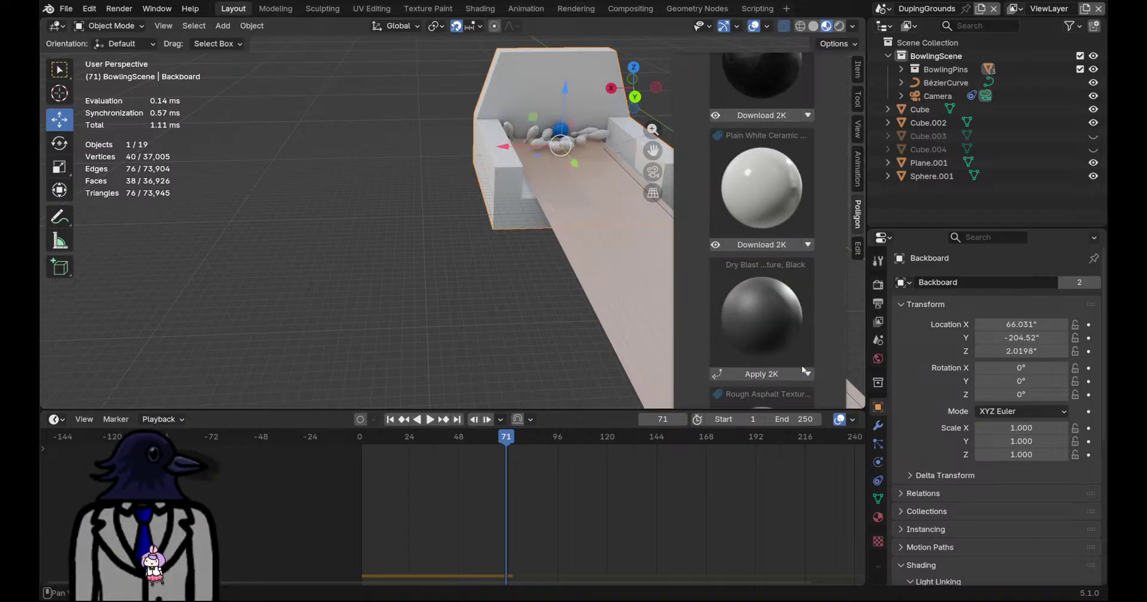
pyautogui.scroll(4, 798, 322)
pyautogui.click(771, 227)
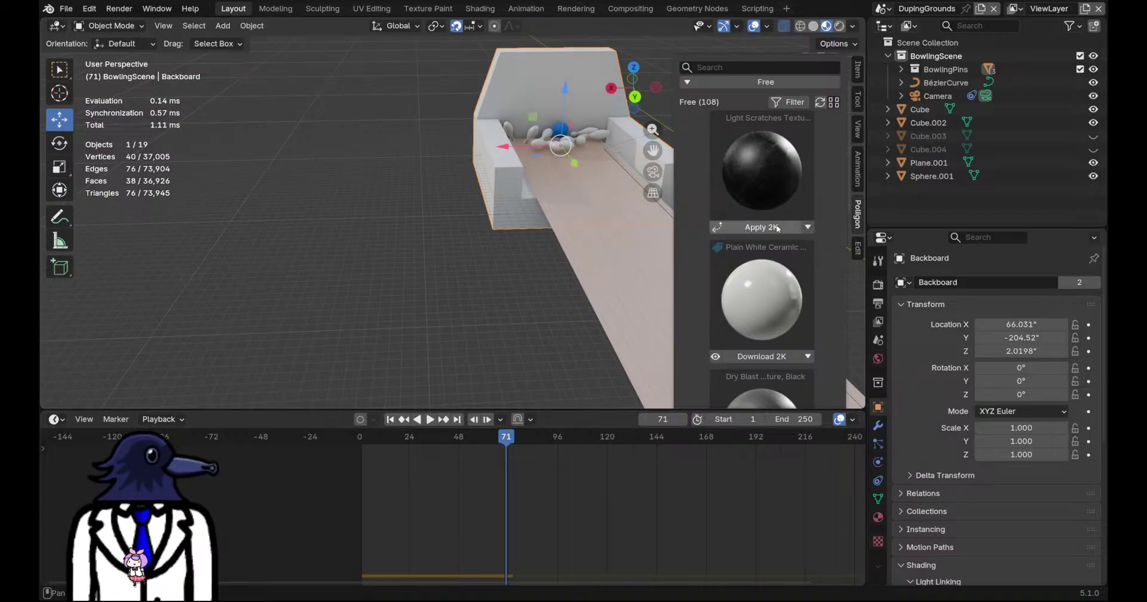
pyautogui.click(765, 228)
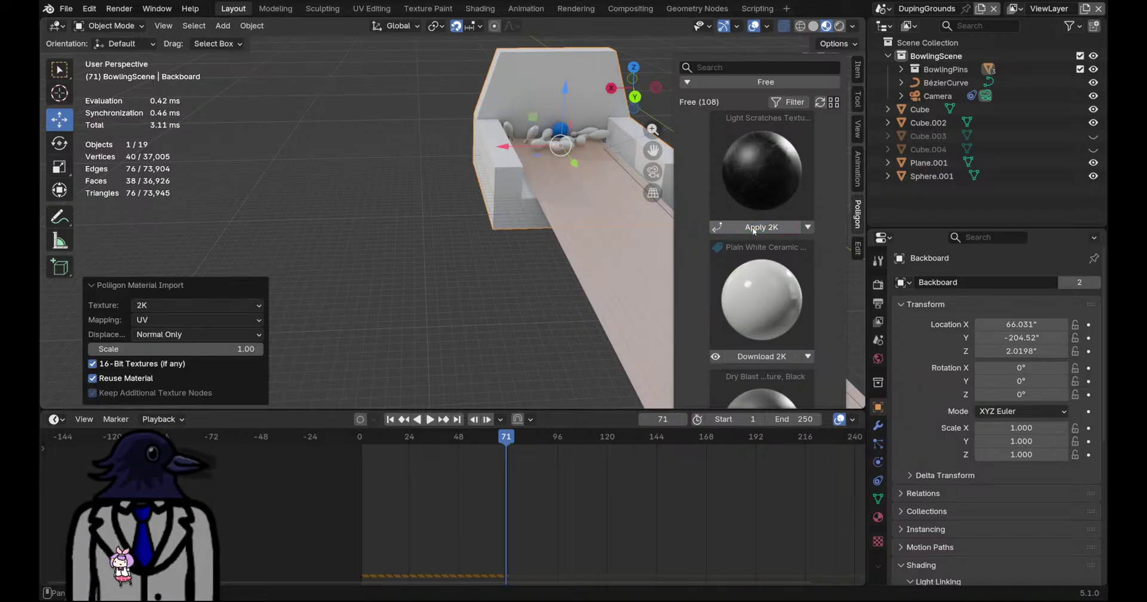
pyautogui.scroll(-3, 508, 227)
pyautogui.moveTo(455, 267); pyautogui.dragTo(478, 267, button='middle')
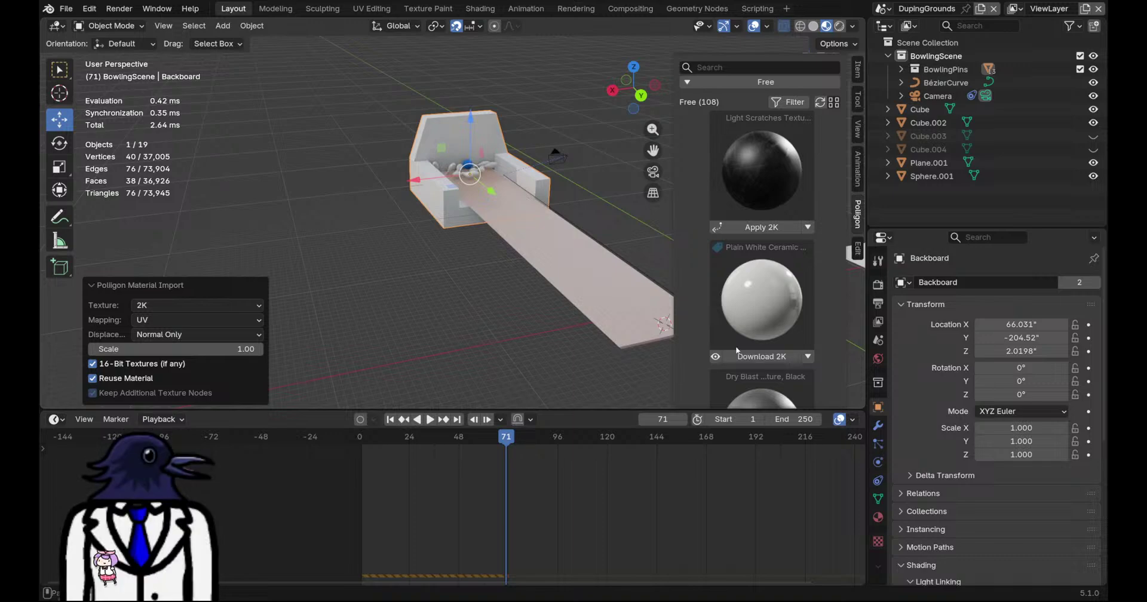
# Show the Backboard's material settings and open the folder location of the Light Scratches texture
pyautogui.click(877, 517)
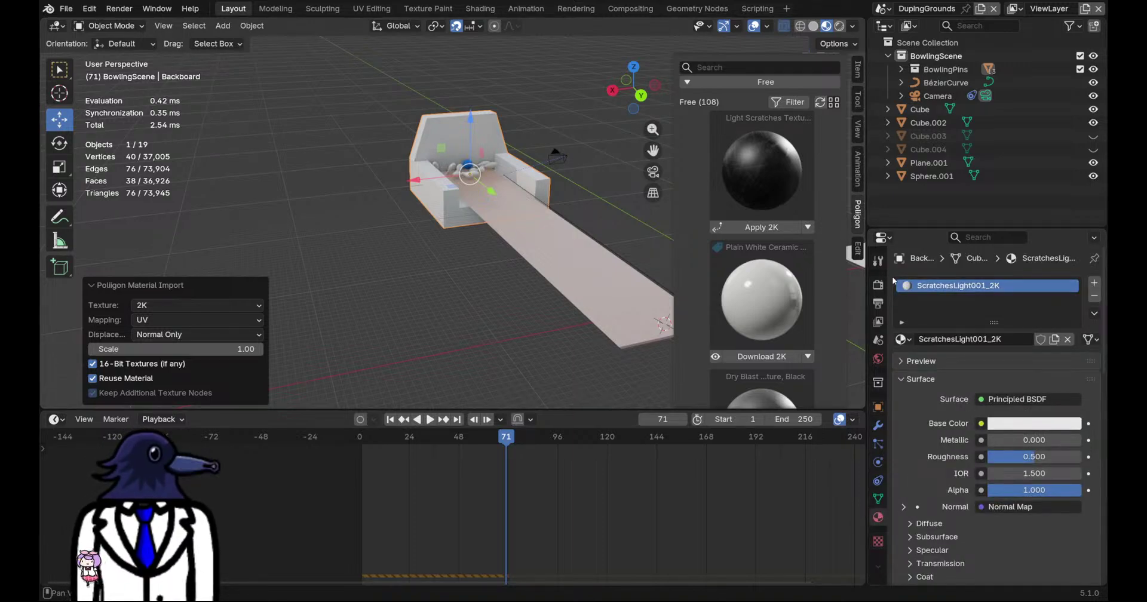
pyautogui.click(807, 227)
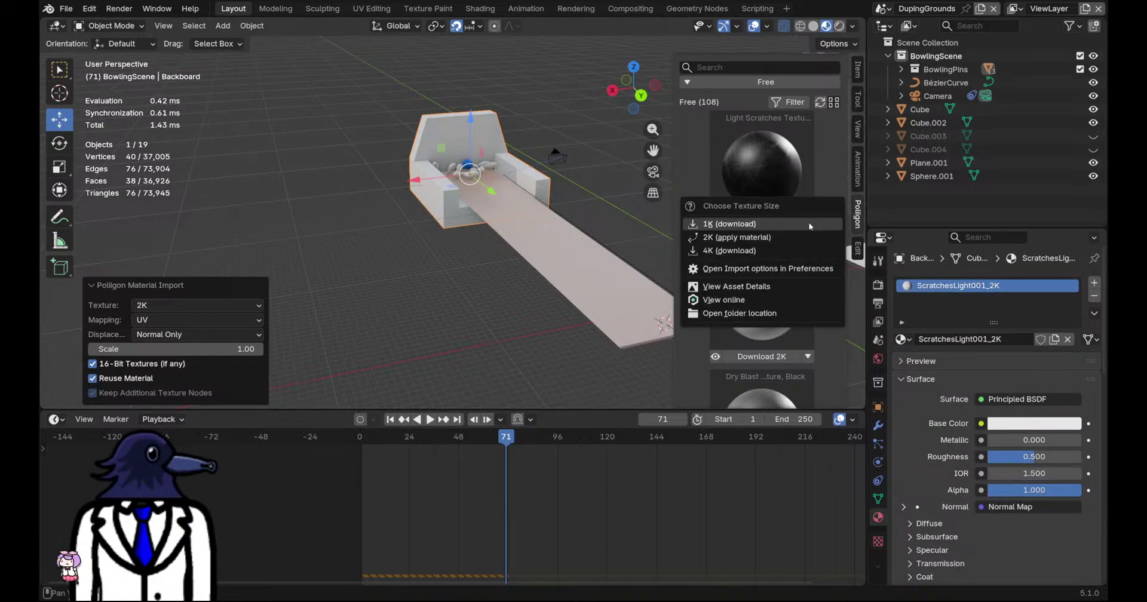
pyautogui.click(762, 315)
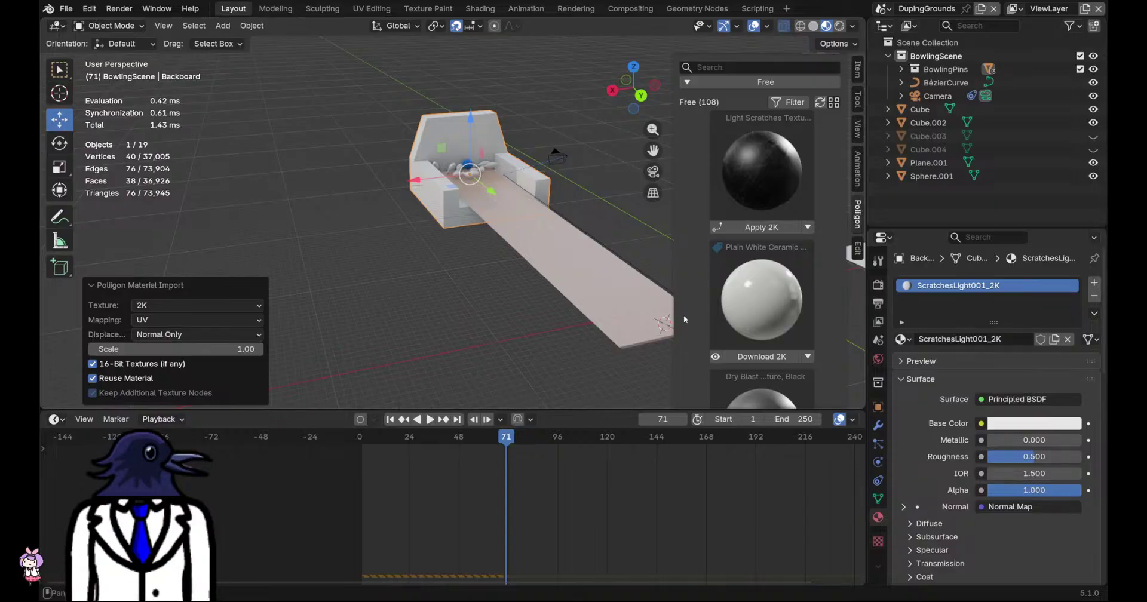
# Remove the Backboard's material slot, reapply the Light Scratches 2K material, and check the surface up close
pyautogui.click(1095, 295)
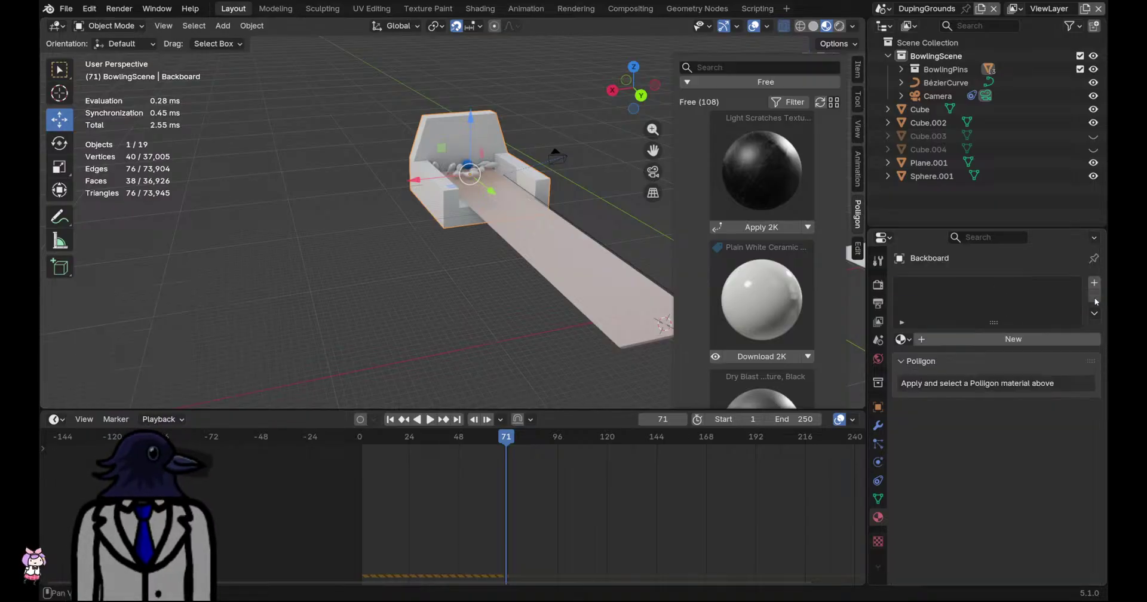
pyautogui.click(1096, 284)
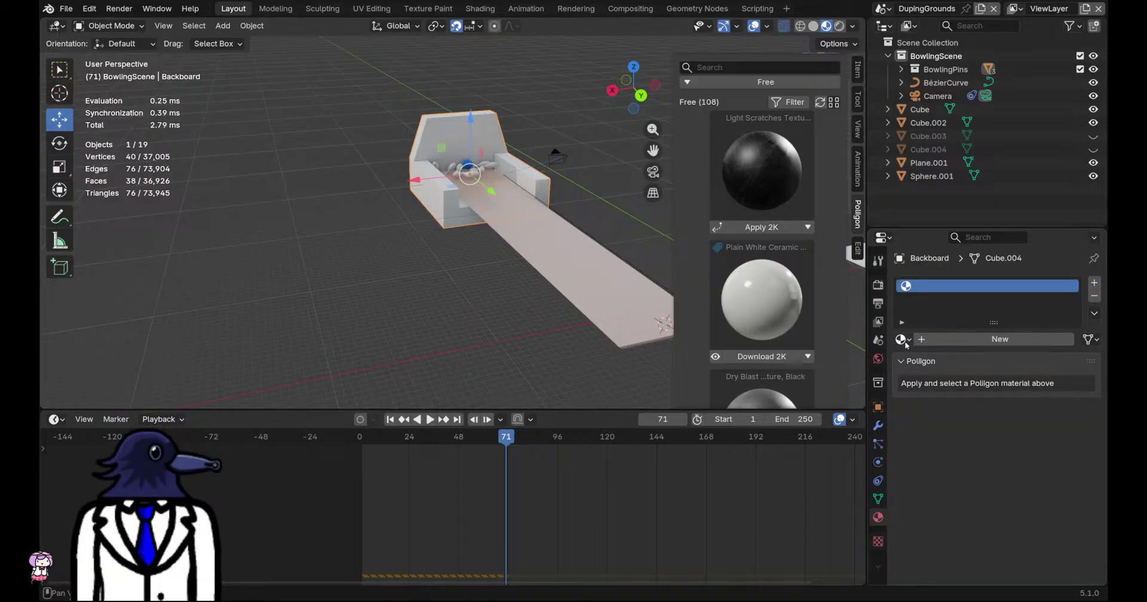
pyautogui.click(1094, 296)
pyautogui.click(740, 227)
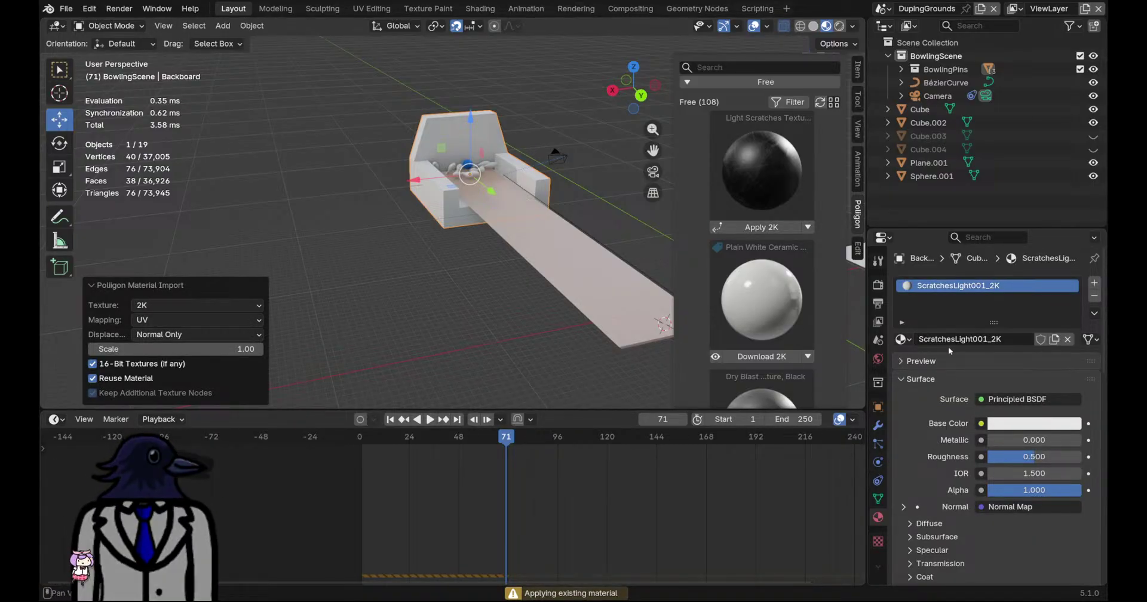
pyautogui.scroll(-3, 817, 310)
pyautogui.scroll(5, 822, 305)
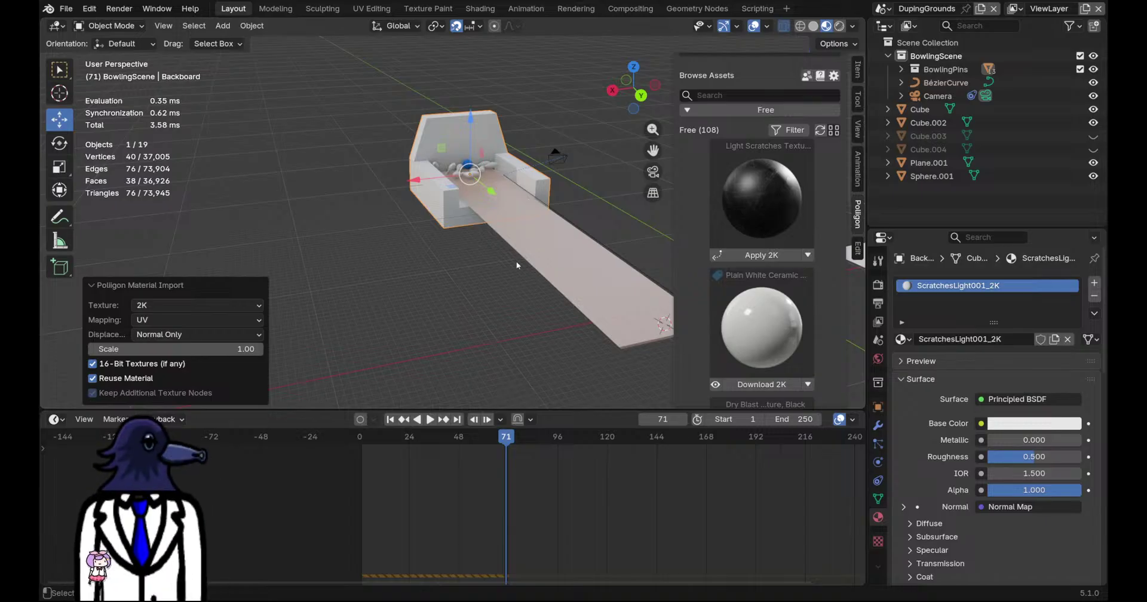
pyautogui.scroll(10, 537, 271)
pyautogui.moveTo(575, 223); pyautogui.dragTo(418, 250, button='middle')
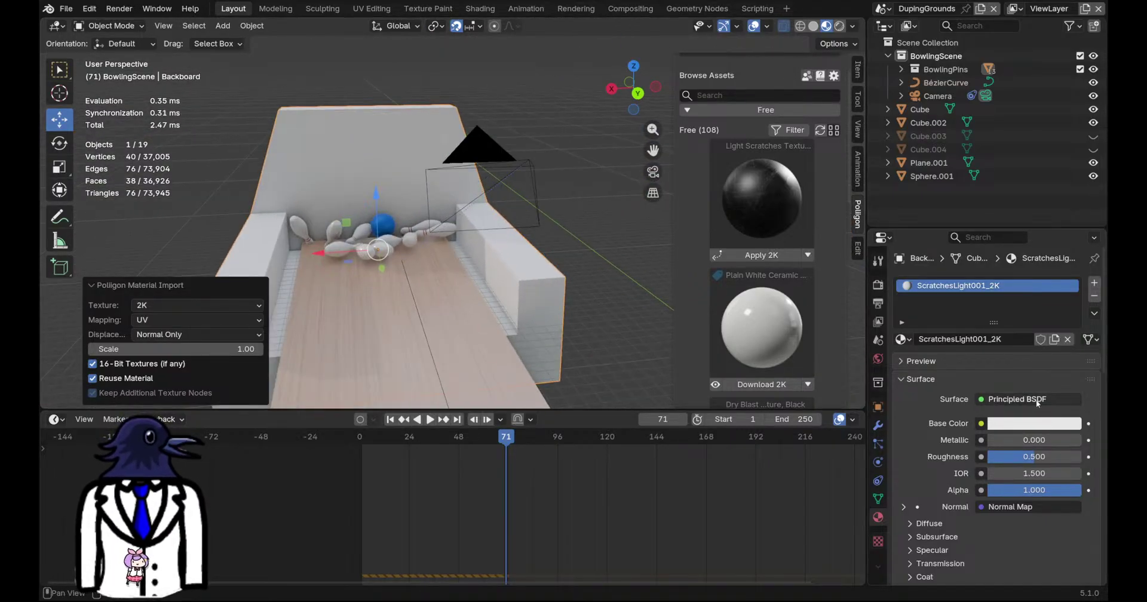
# Examine the ScratchesLight001_2K node tree in the Shading workspace and return to the Layout workspace
pyautogui.click(371, 8)
pyautogui.click(428, 9)
pyautogui.click(480, 8)
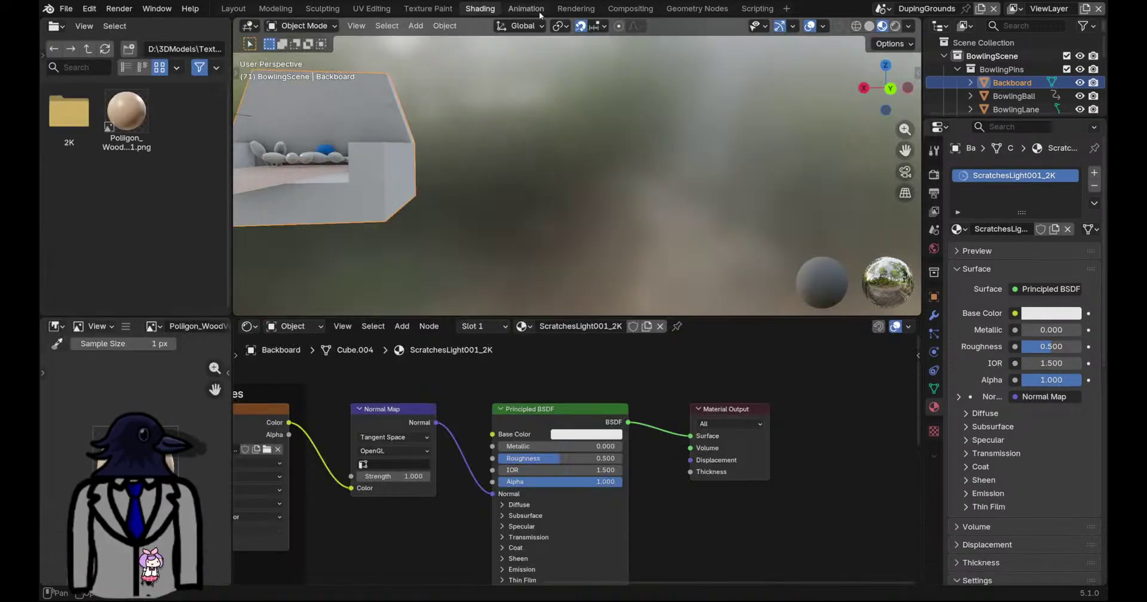
pyautogui.scroll(-6, 435, 388)
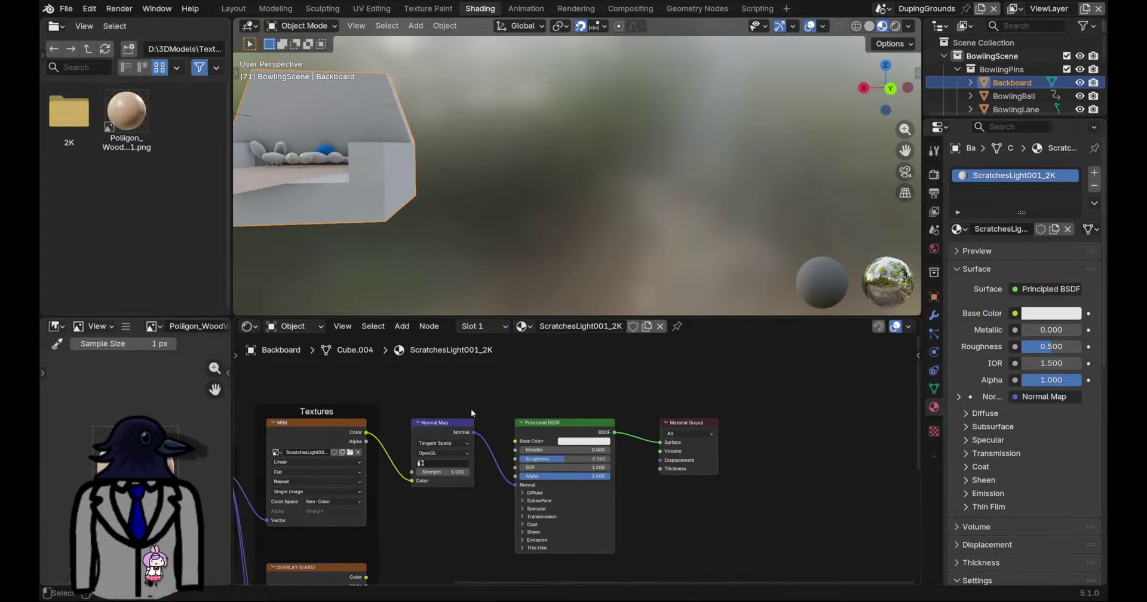
pyautogui.click(538, 515)
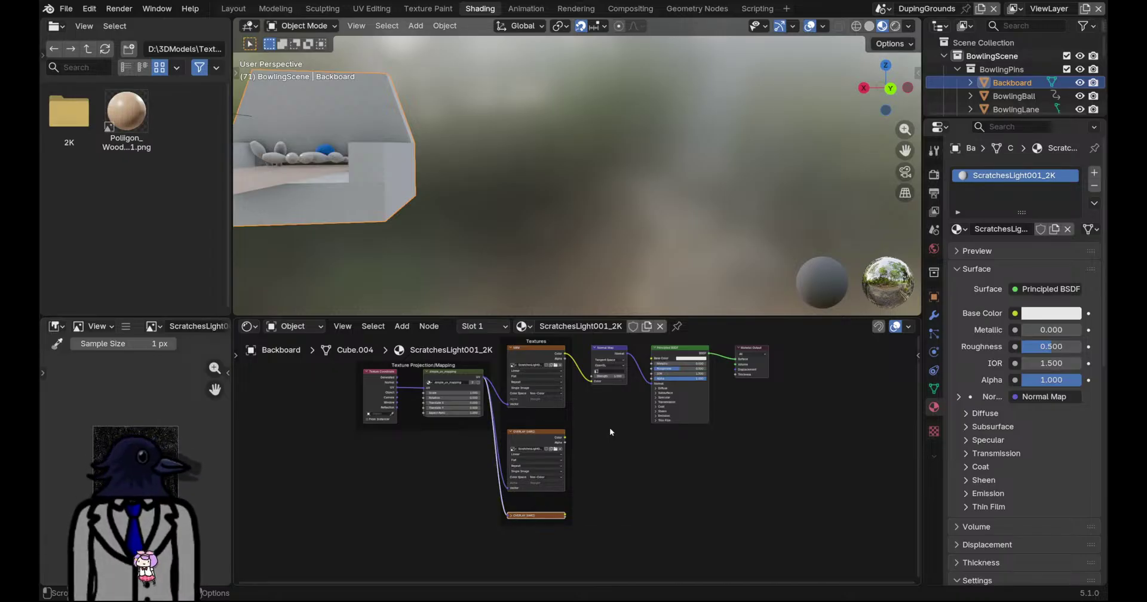
pyautogui.scroll(2, 603, 429)
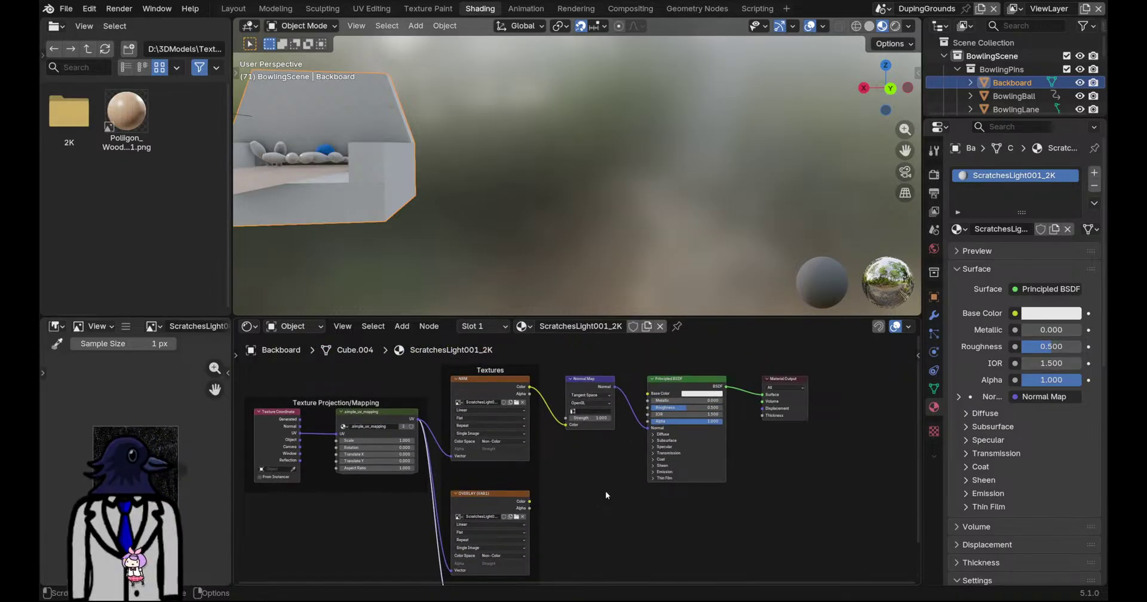
pyautogui.click(233, 9)
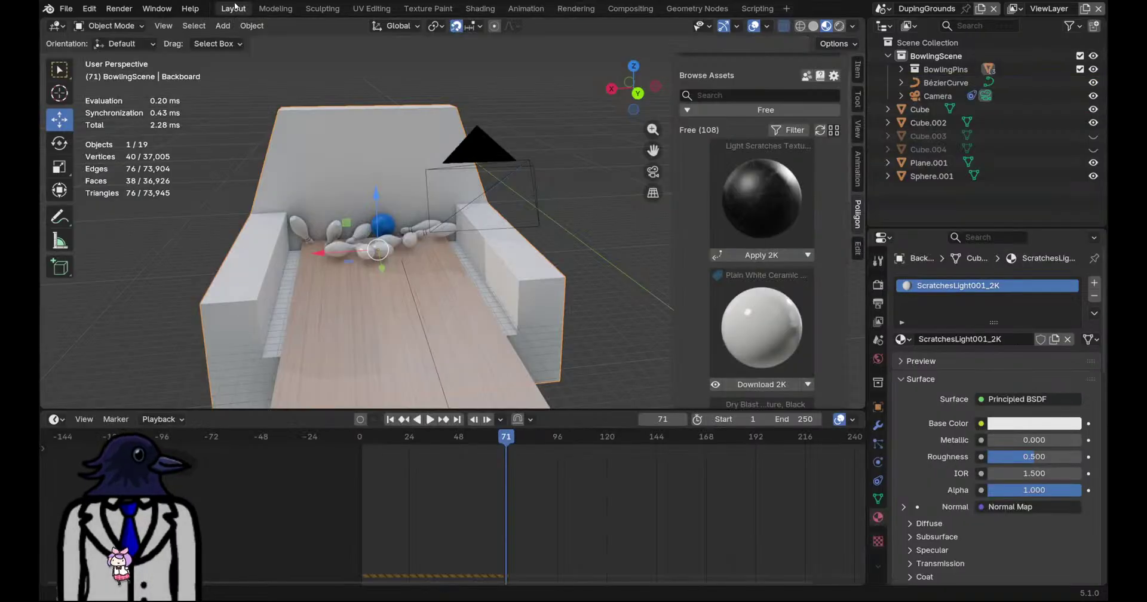
# Darken the Backboard material's base color to a near-black olive and save the file
pyautogui.click(1046, 424)
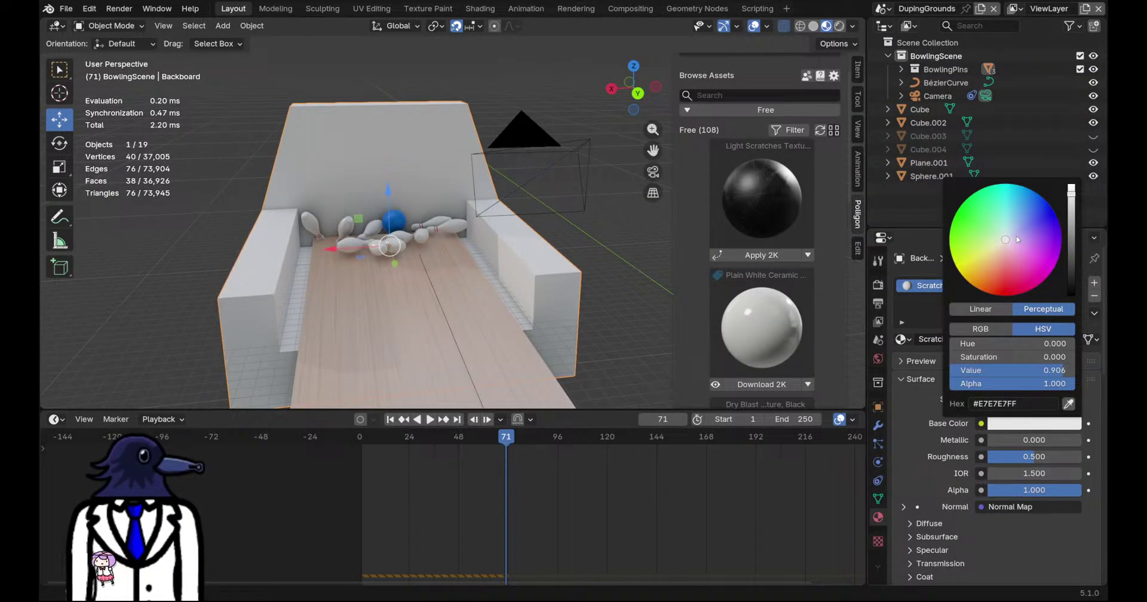
pyautogui.moveTo(1071, 190); pyautogui.dragTo(1071, 267)
pyautogui.moveTo(1004, 241)
pyautogui.mouseDown()
pyautogui.moveTo(995, 276)
pyautogui.moveTo(993, 249)
pyautogui.mouseUp()
pyautogui.click(623, 227)
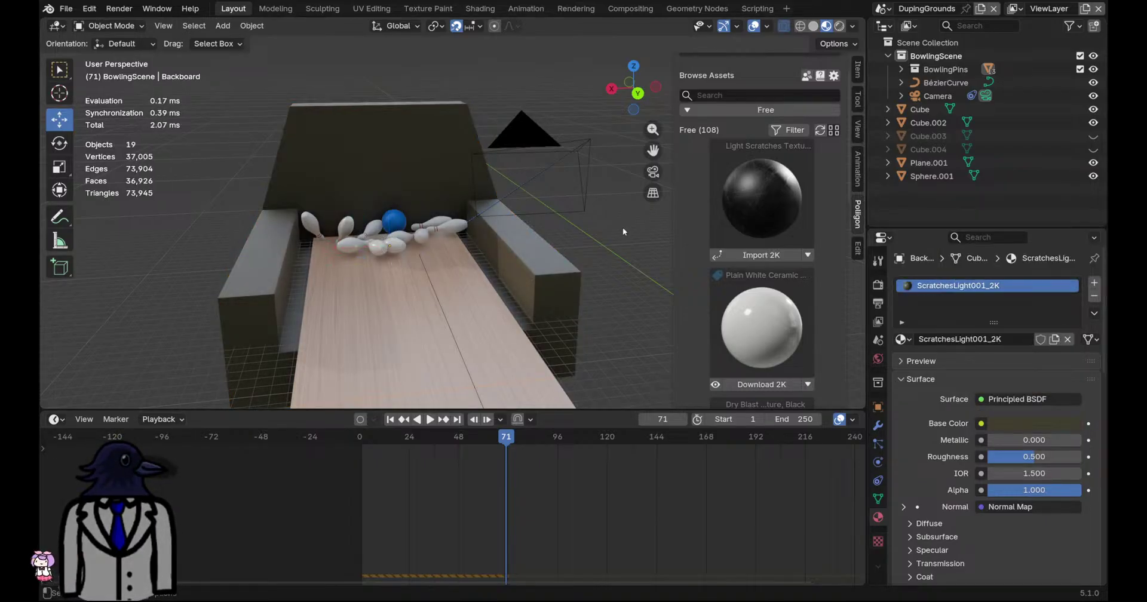
pyautogui.scroll(-5, 622, 232)
pyautogui.hotkey('ctrl', 's')
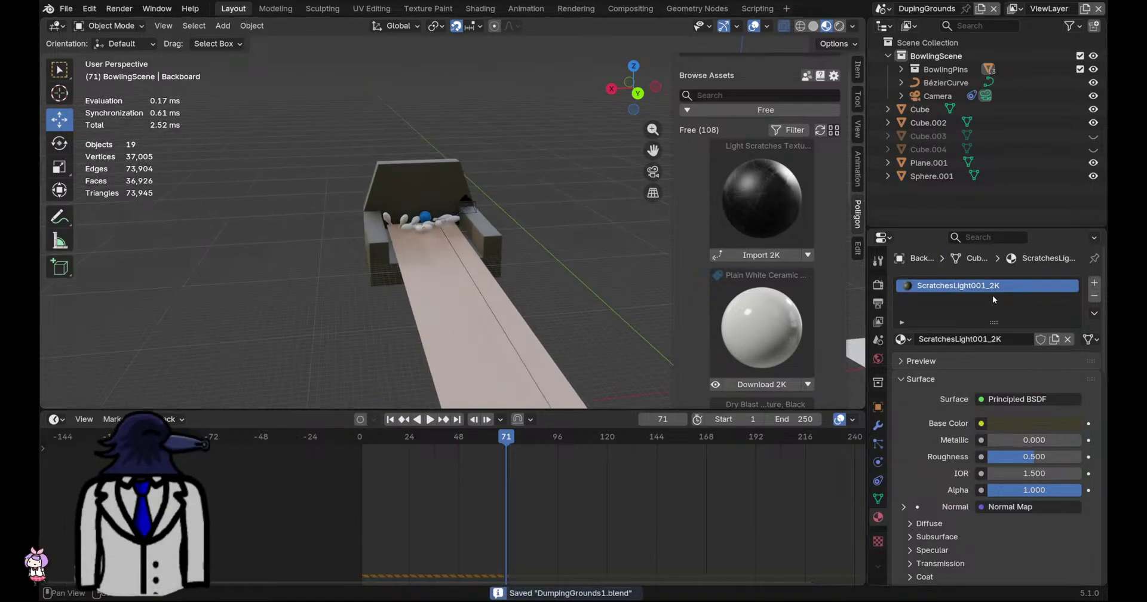
# Change the Backboard material's base color to a golden tan and save the file
pyautogui.click(1037, 423)
pyautogui.moveTo(1011, 258); pyautogui.dragTo(1031, 220)
pyautogui.moveTo(1071, 268); pyautogui.dragTo(1071, 234)
pyautogui.moveTo(1038, 233); pyautogui.dragTo(984, 264)
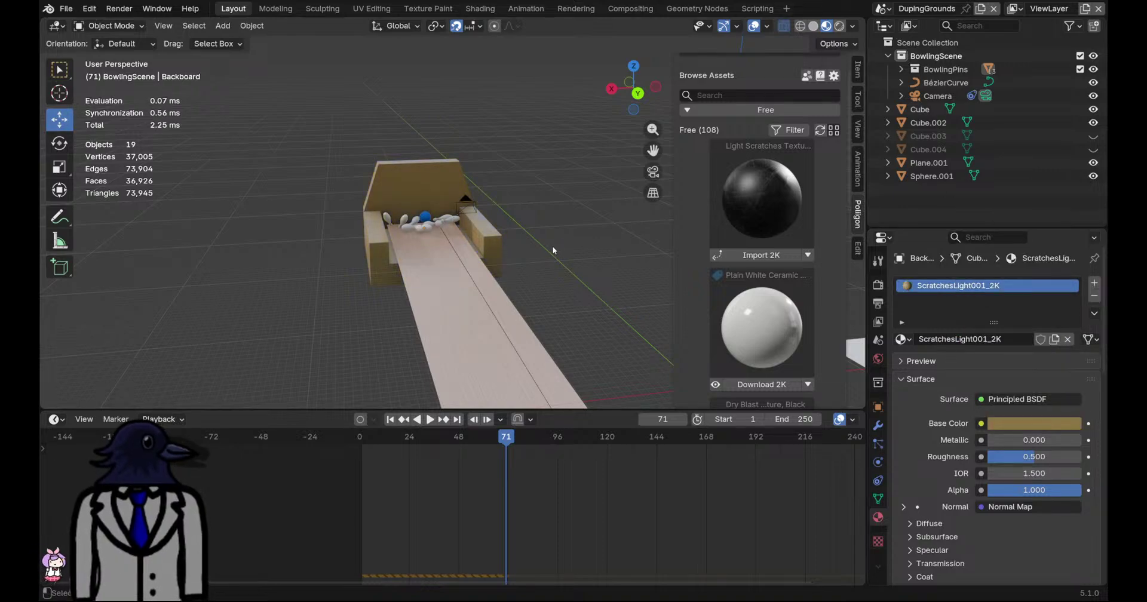
pyautogui.scroll(-7, 548, 272)
pyautogui.scroll(5, 478, 252)
pyautogui.scroll(5, 503, 272)
pyautogui.hotkey('ctrl', 's')
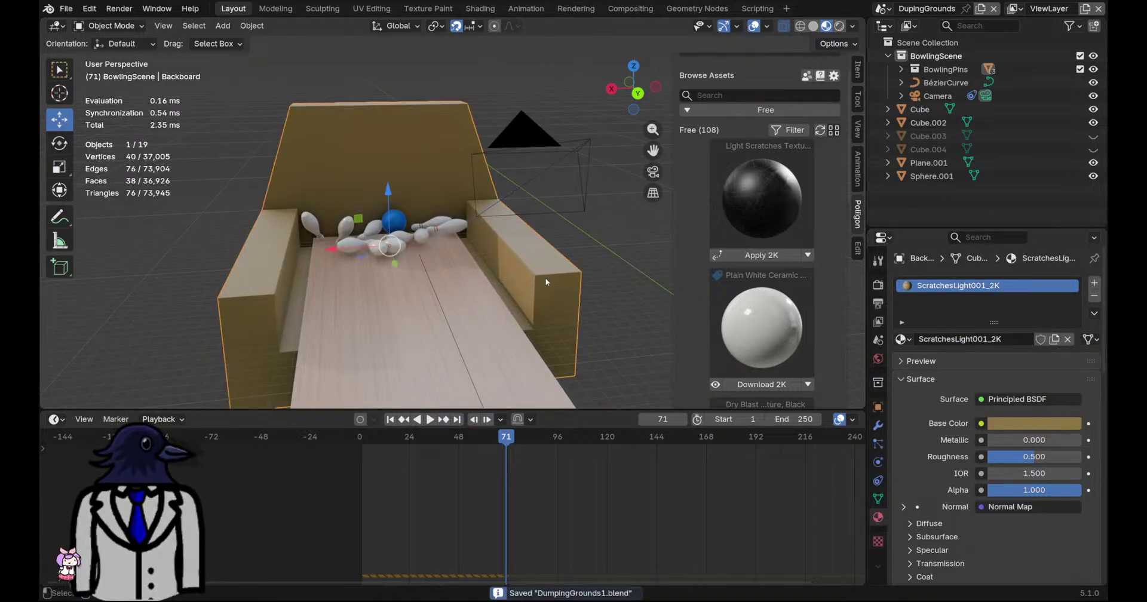
# Assign a new second material with base color #000000 to the Backboard's floor face beneath the lane in Edit Mode
pyautogui.scroll(3, 418, 239)
pyautogui.press('Tab')
pyautogui.hotkey('alt', 'z')
pyautogui.click(376, 200)
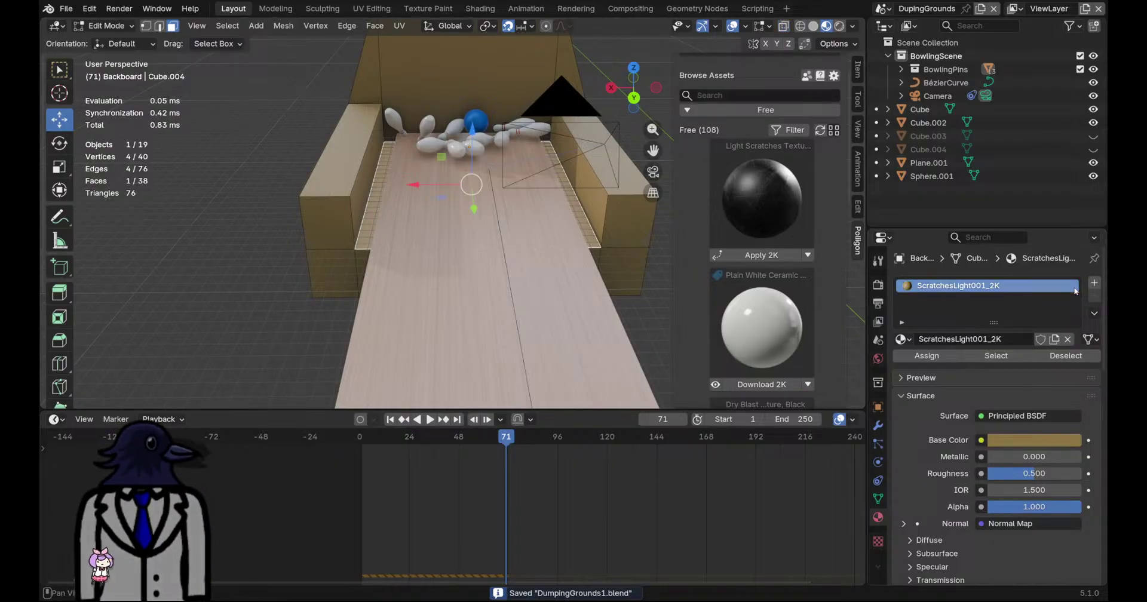
pyautogui.click(1093, 282)
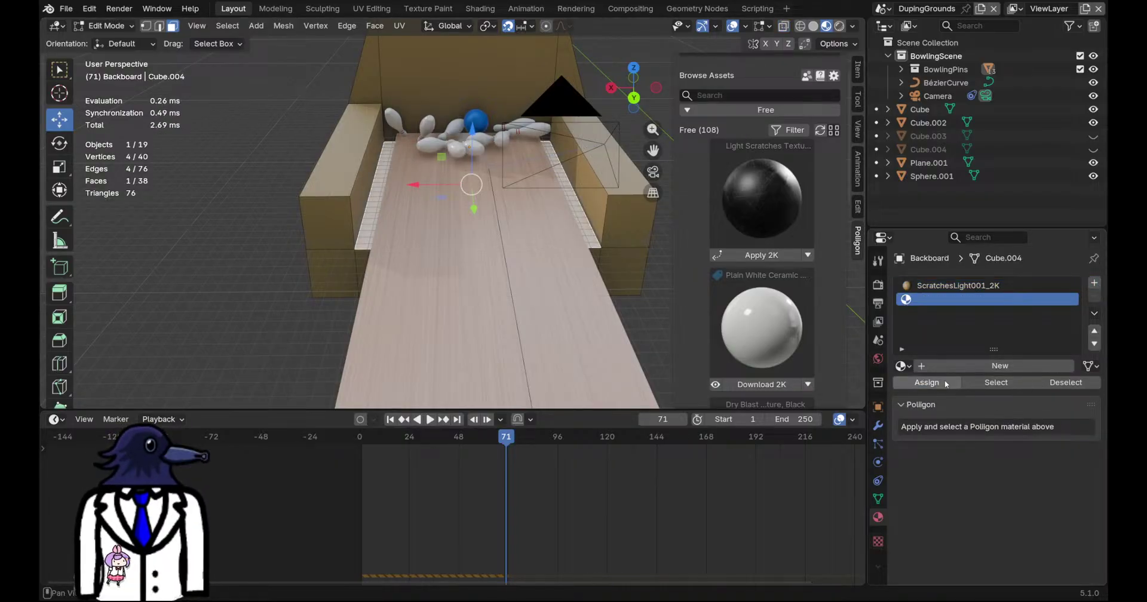
pyautogui.click(1000, 365)
pyautogui.click(1018, 467)
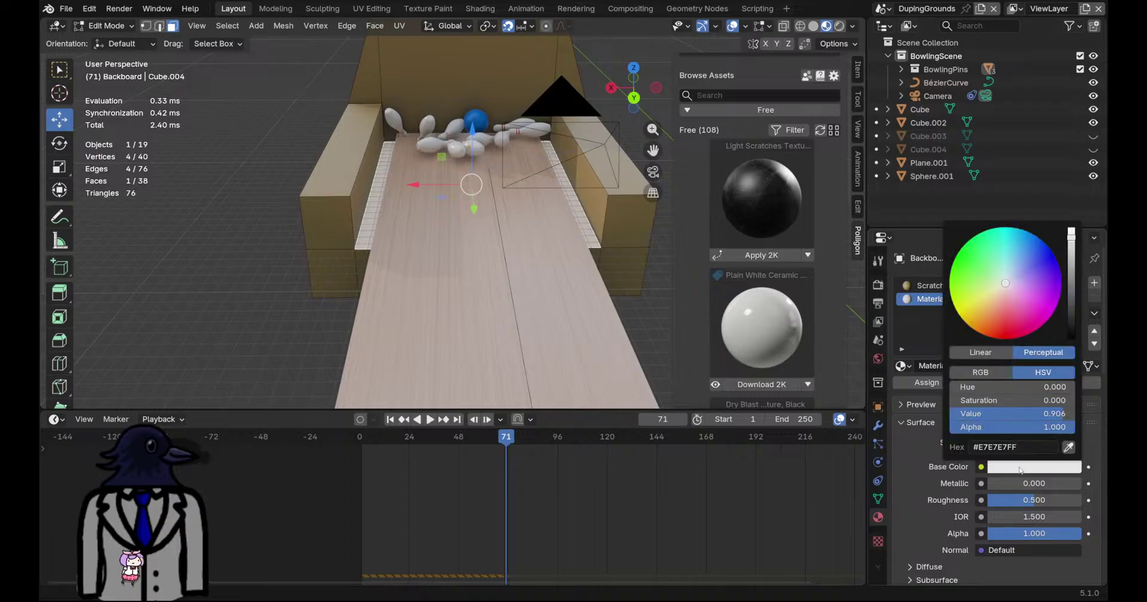
pyautogui.moveTo(1072, 303); pyautogui.dragTo(1071, 338)
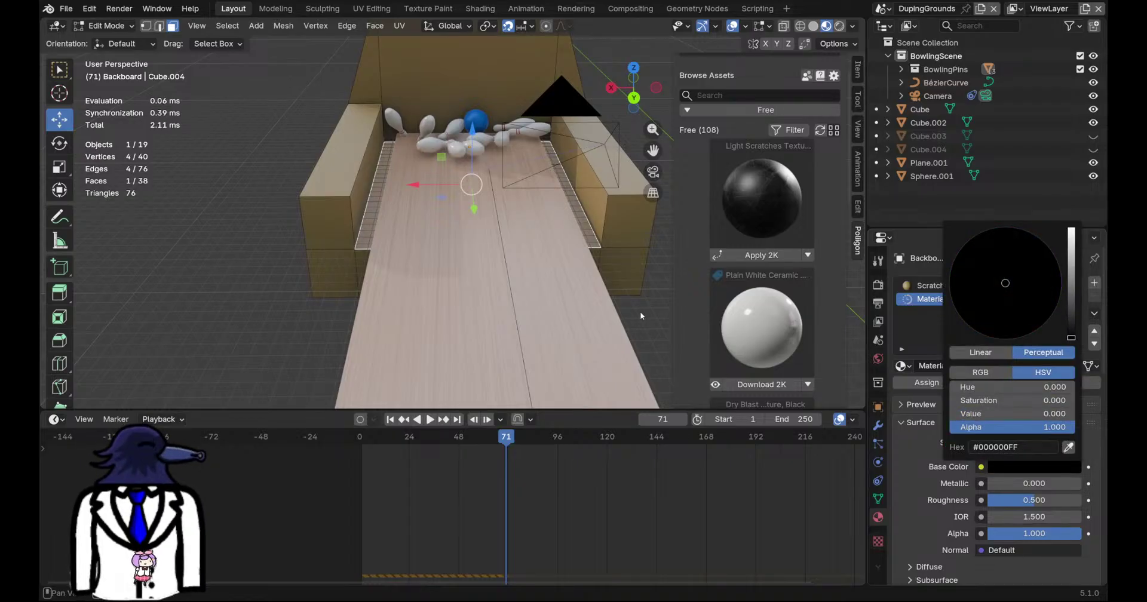
# Save the file, check the material on the Backboard's inner side face, and return to Object Mode
pyautogui.hotkey('ctrl', 's')
pyautogui.click(629, 281)
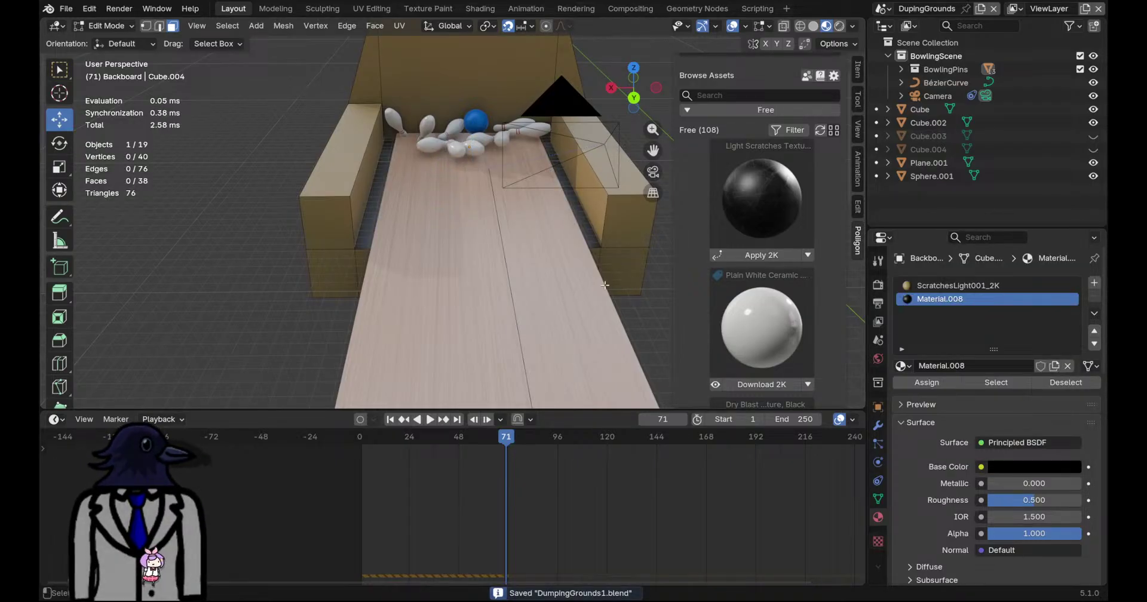
pyautogui.click(359, 201)
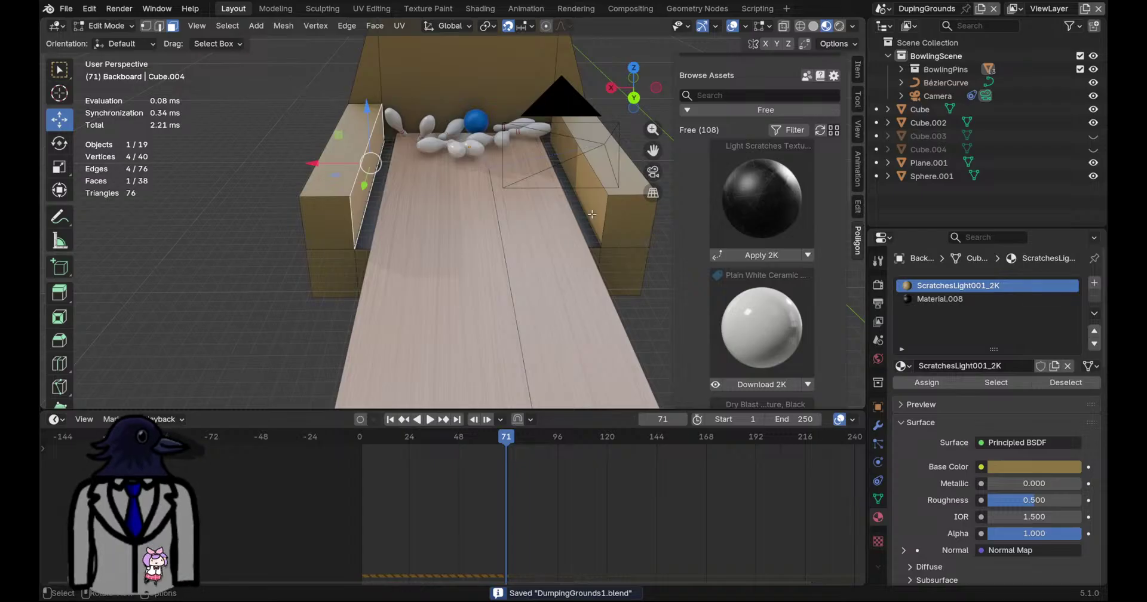
pyautogui.click(615, 286)
pyautogui.moveTo(642, 305); pyautogui.dragTo(640, 258, button='middle')
pyautogui.scroll(-5, 640, 259)
pyautogui.moveTo(556, 343); pyautogui.dragTo(575, 297, button='middle')
pyautogui.press('Tab')
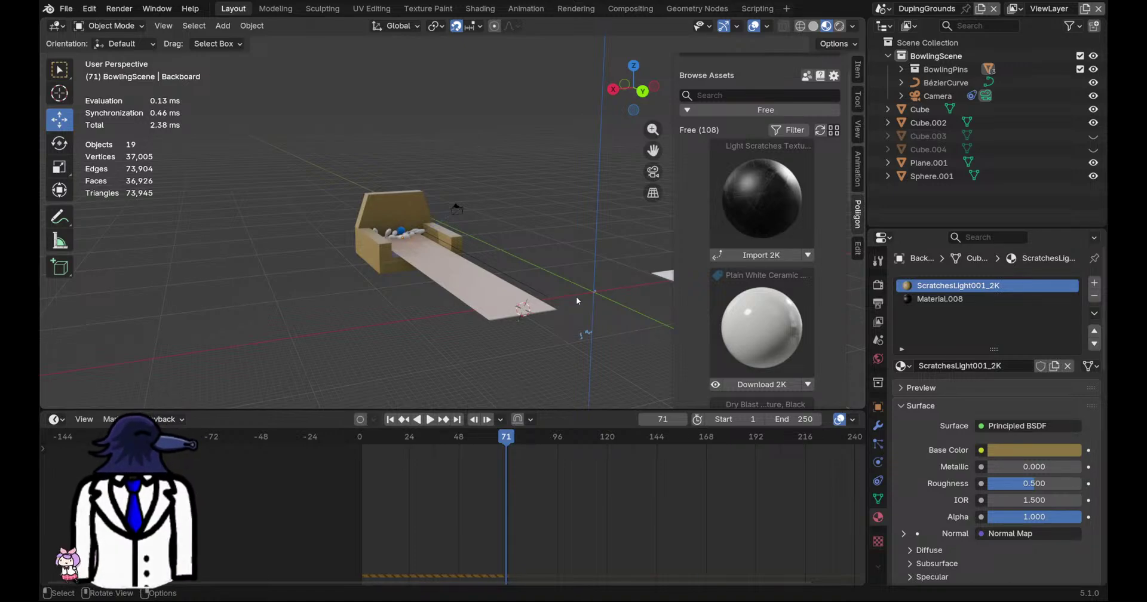
# Play the bowling animation from the start through the camera, then leave the camera view and save the file
pyautogui.click(653, 172)
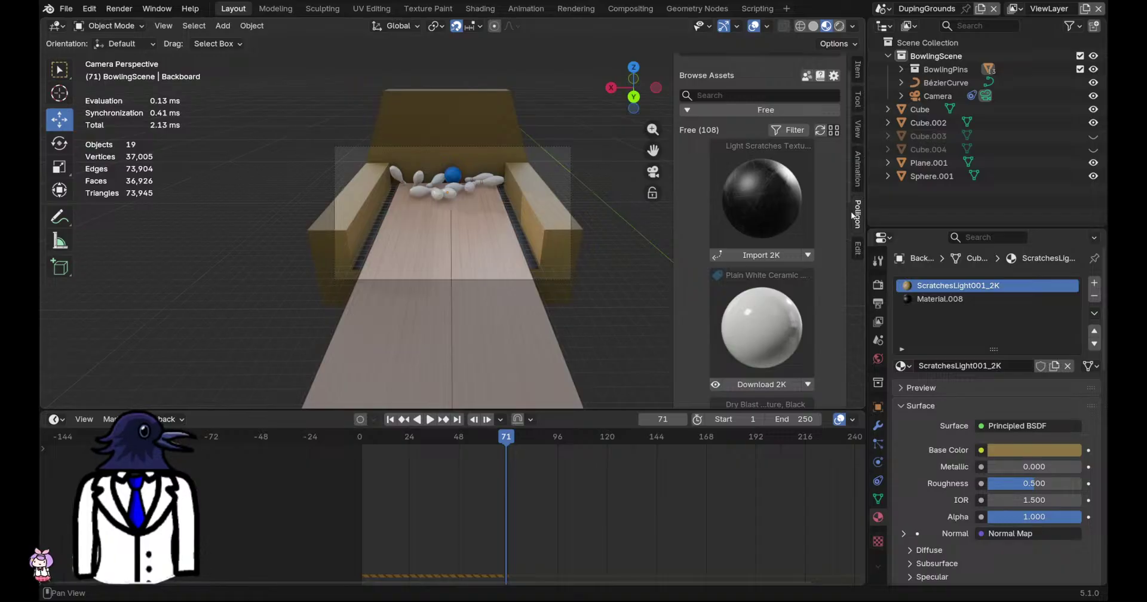
pyautogui.scroll(-3, 556, 259)
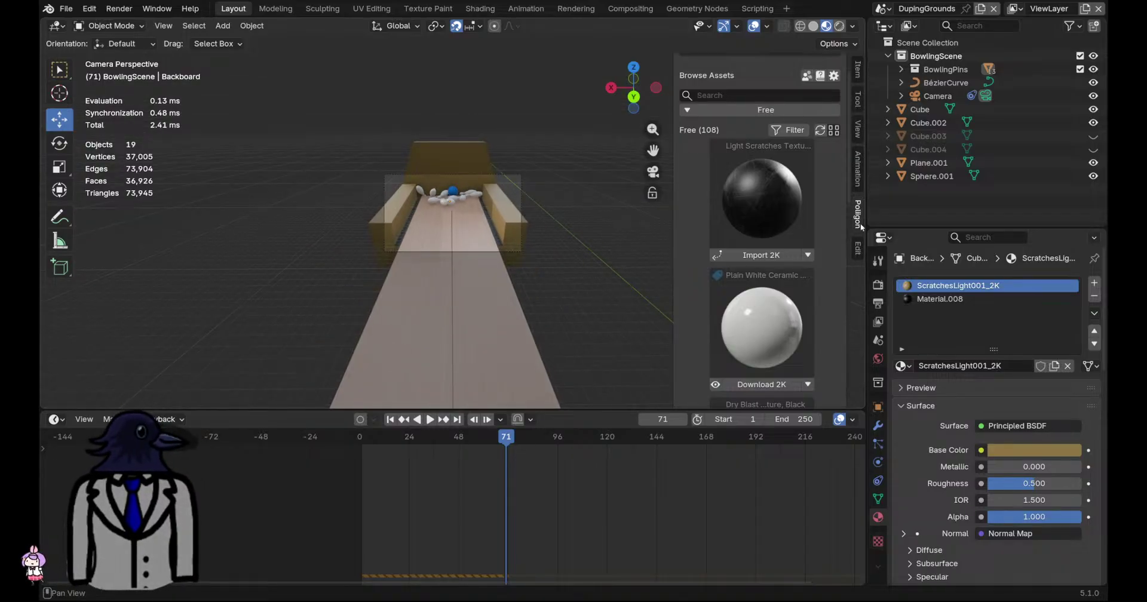
pyautogui.press('n')
pyautogui.press('space')
pyautogui.click(363, 440)
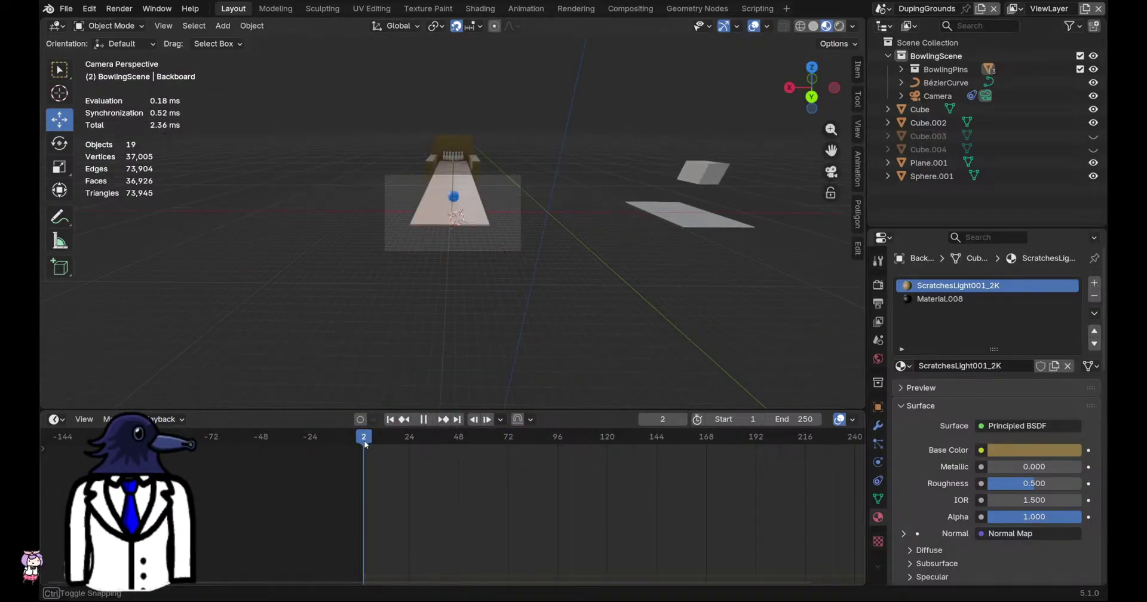
pyautogui.click(430, 424)
pyautogui.moveTo(432, 436); pyautogui.dragTo(368, 450)
pyautogui.press('space')
pyautogui.press('space')
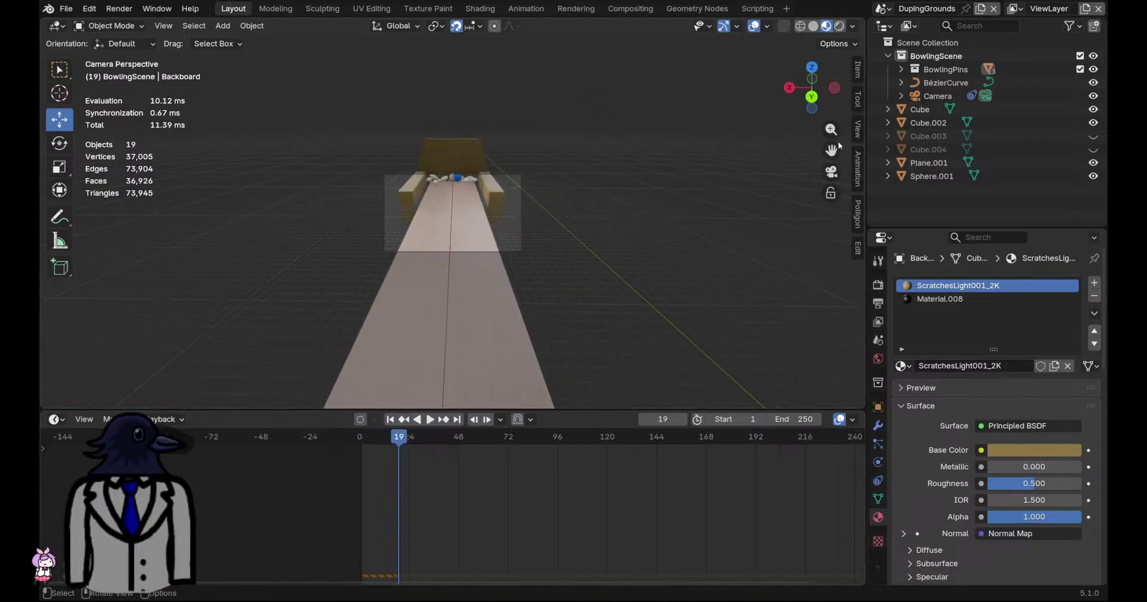
pyautogui.hotkey('shift', 'Left')
pyautogui.press('space')
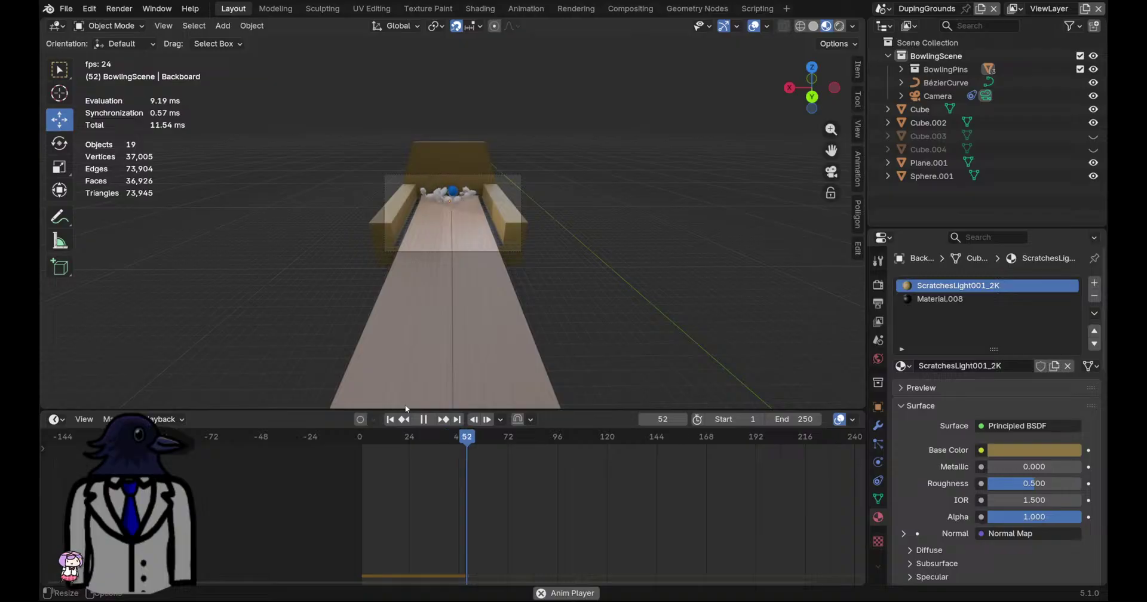
pyautogui.click(391, 419)
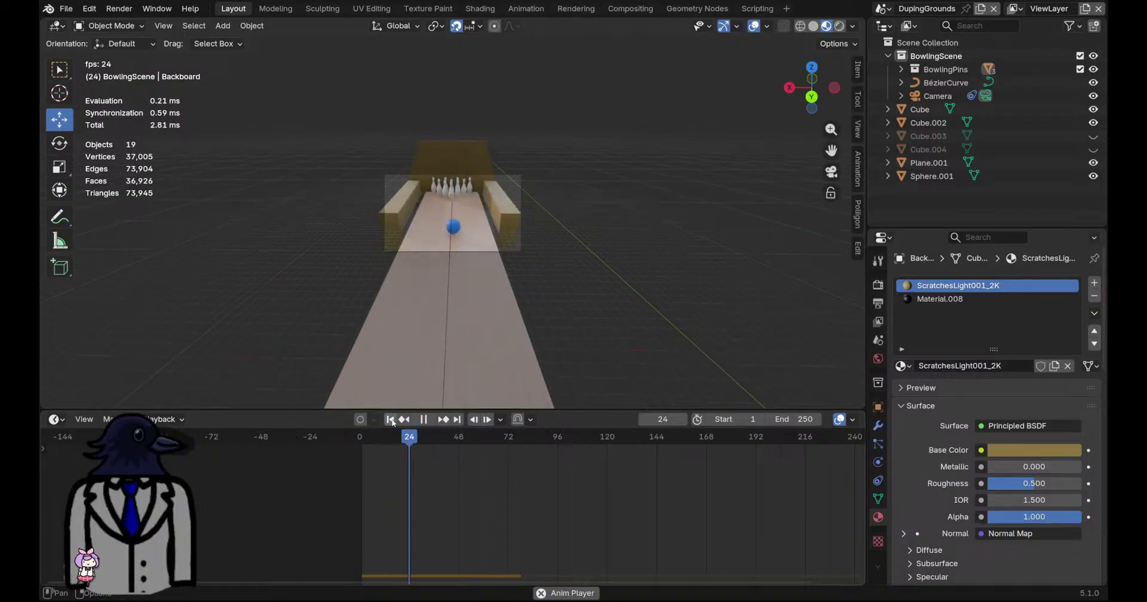
pyautogui.press('space')
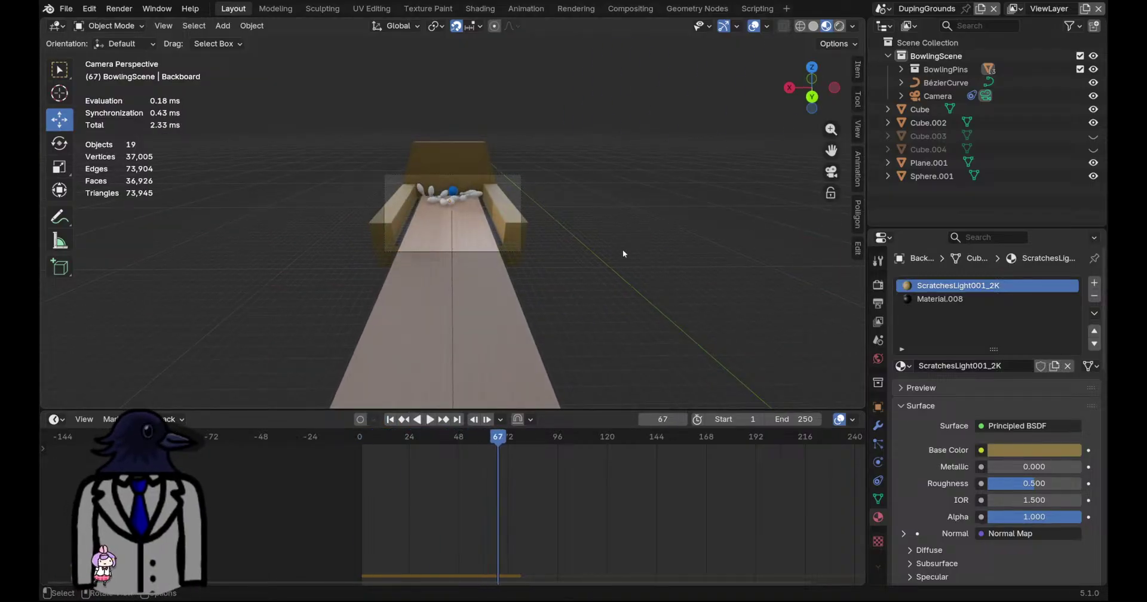
pyautogui.click(831, 171)
pyautogui.hotkey('ctrl', 's')
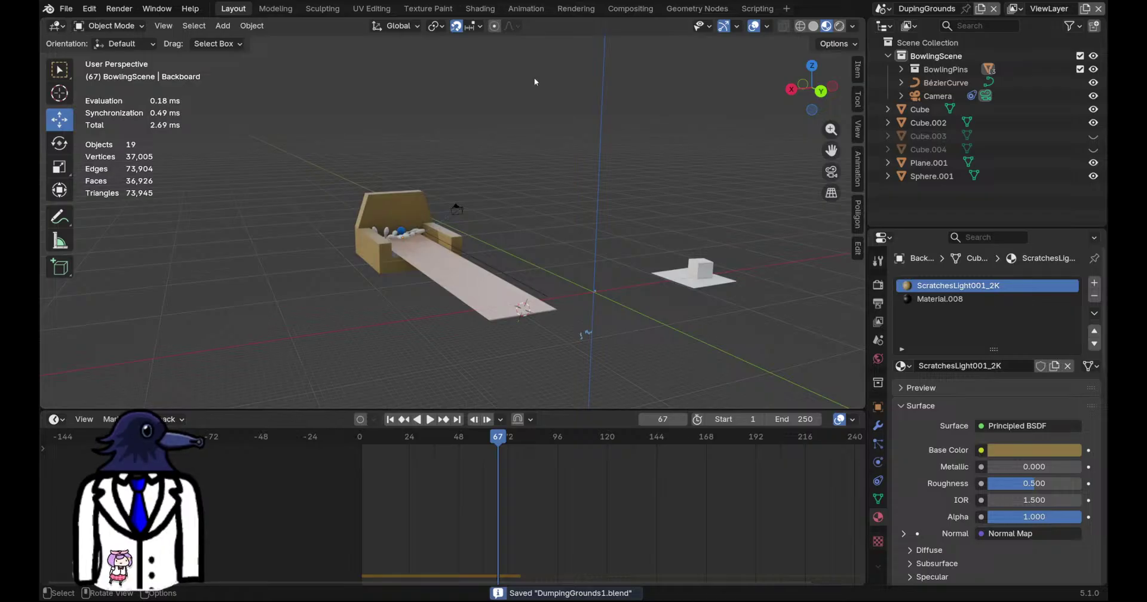
# Look for animation render options in the Rendering workspace and the 3D viewport, and open the scene's render properties
pyautogui.click(575, 9)
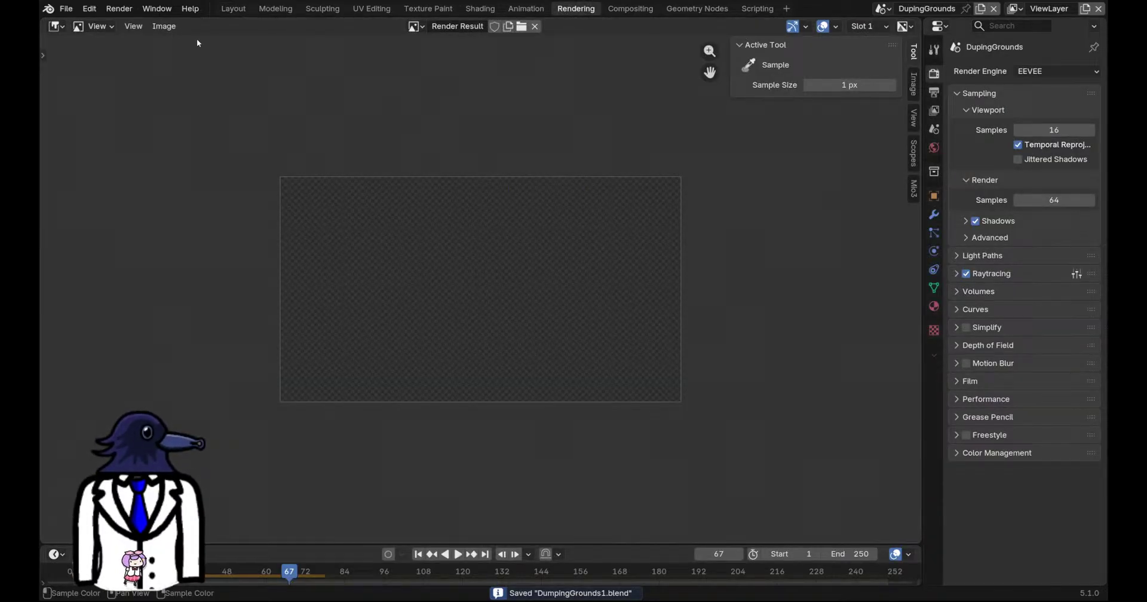
pyautogui.click(163, 26)
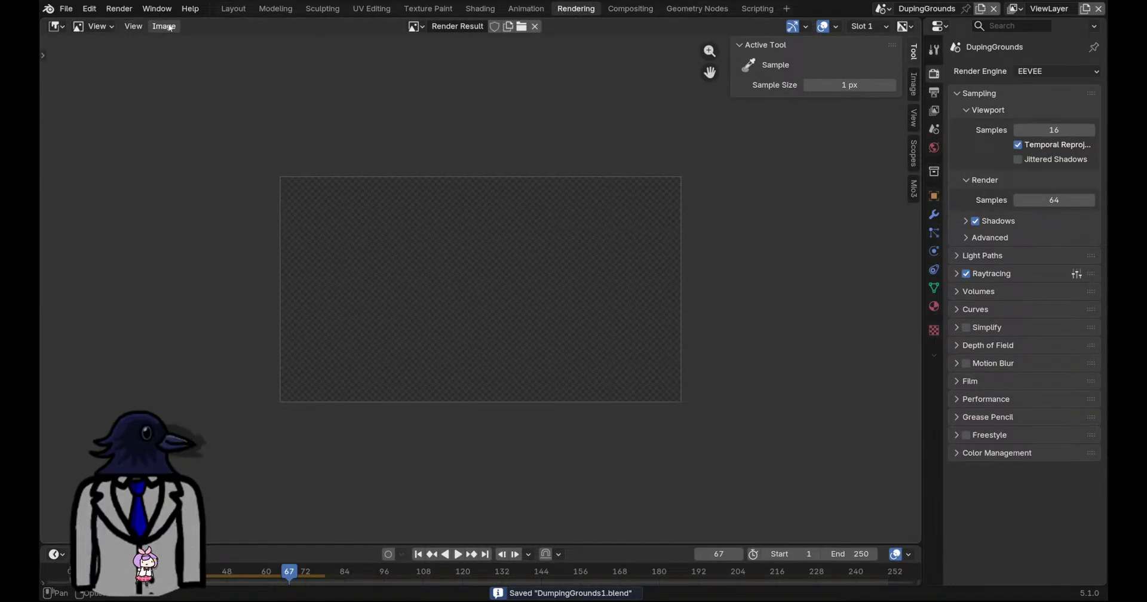
pyautogui.click(227, 9)
pyautogui.click(163, 26)
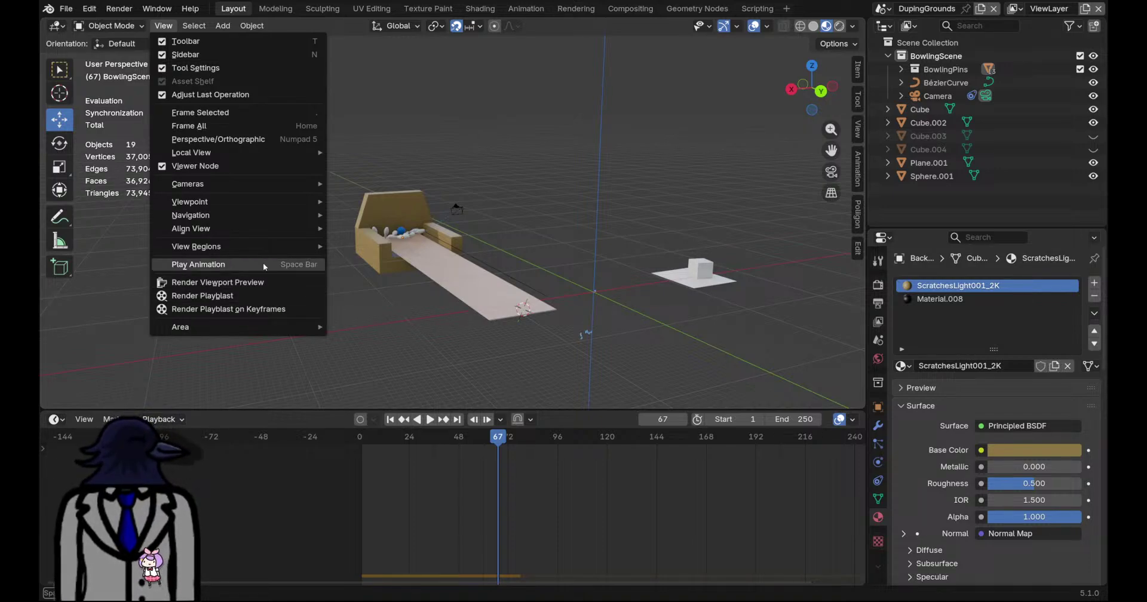
pyautogui.moveTo(242, 187)
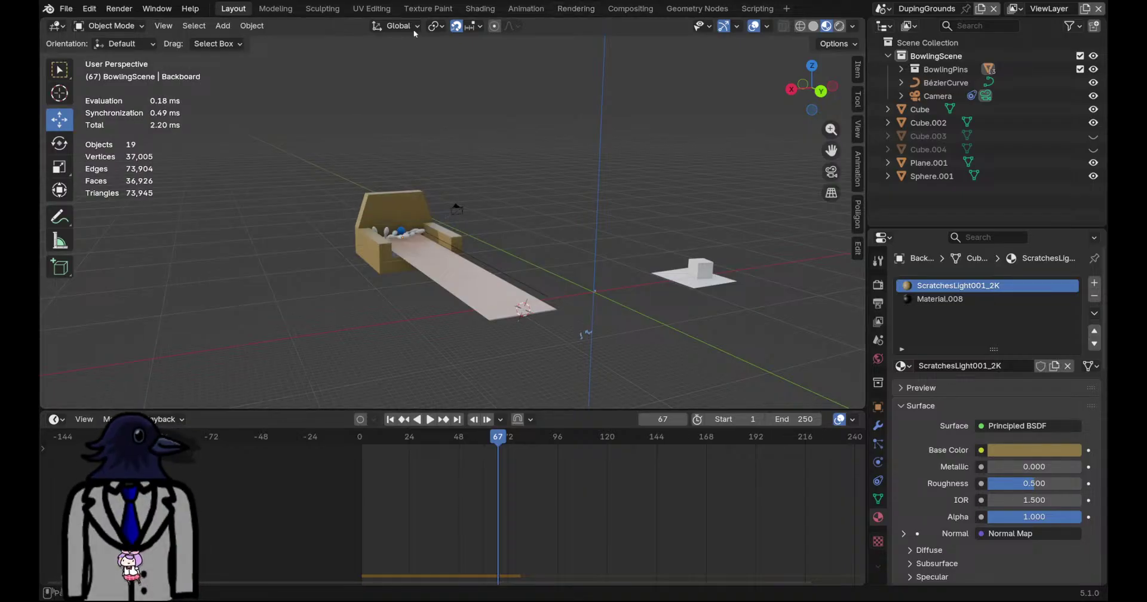
pyautogui.moveTo(384, 158); pyautogui.dragTo(352, 198, button='middle')
pyautogui.scroll(2, 352, 198)
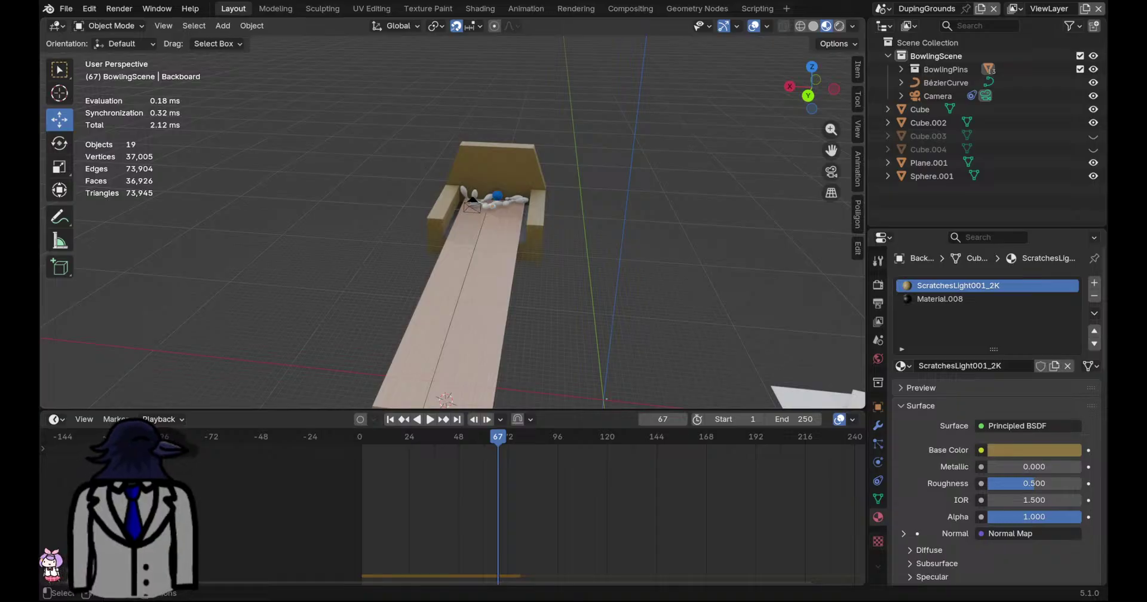
pyautogui.click(877, 285)
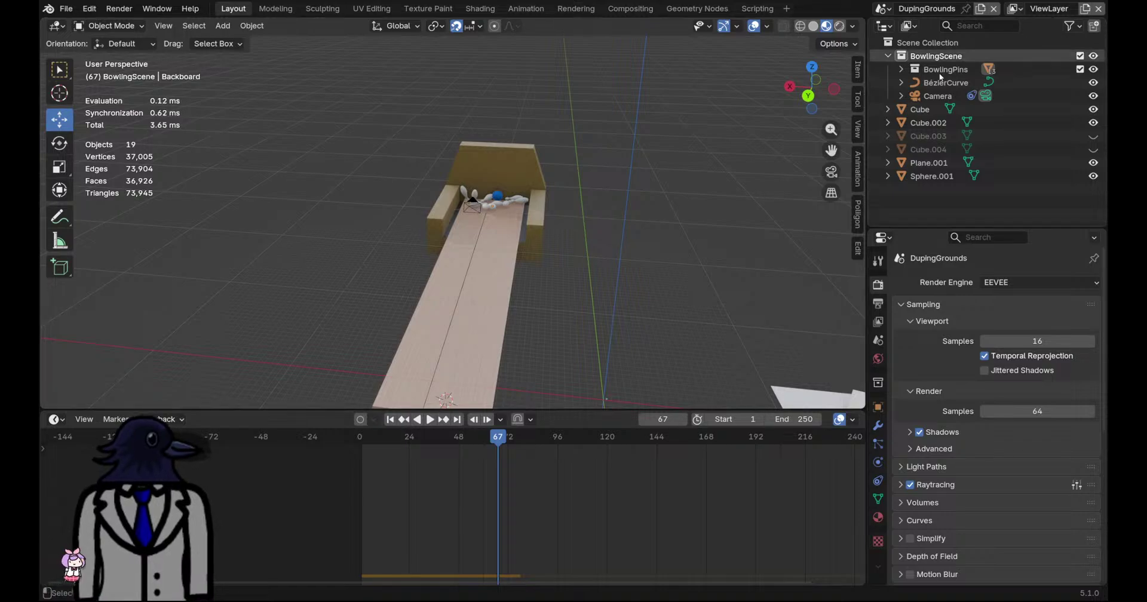
# Return the timeline to frame 1 and switch the viewport to Rendered shading
pyautogui.moveTo(480, 456); pyautogui.dragTo(364, 456)
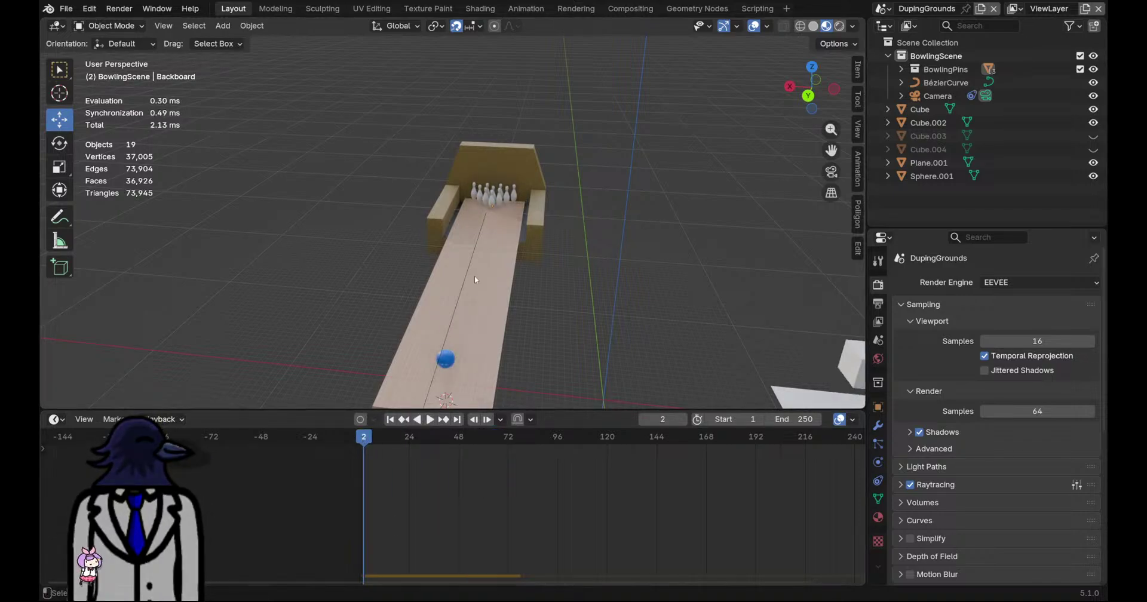
pyautogui.press('z')
pyautogui.moveTo(368, 437); pyautogui.dragTo(361, 437)
pyautogui.scroll(-1, 464, 257)
pyautogui.moveTo(465, 257); pyautogui.dragTo(515, 230, button='middle')
# Add a point light and position it above the middle of the bowling lane
pyautogui.hotkey('shift', 'a')
pyautogui.moveTo(491, 391)
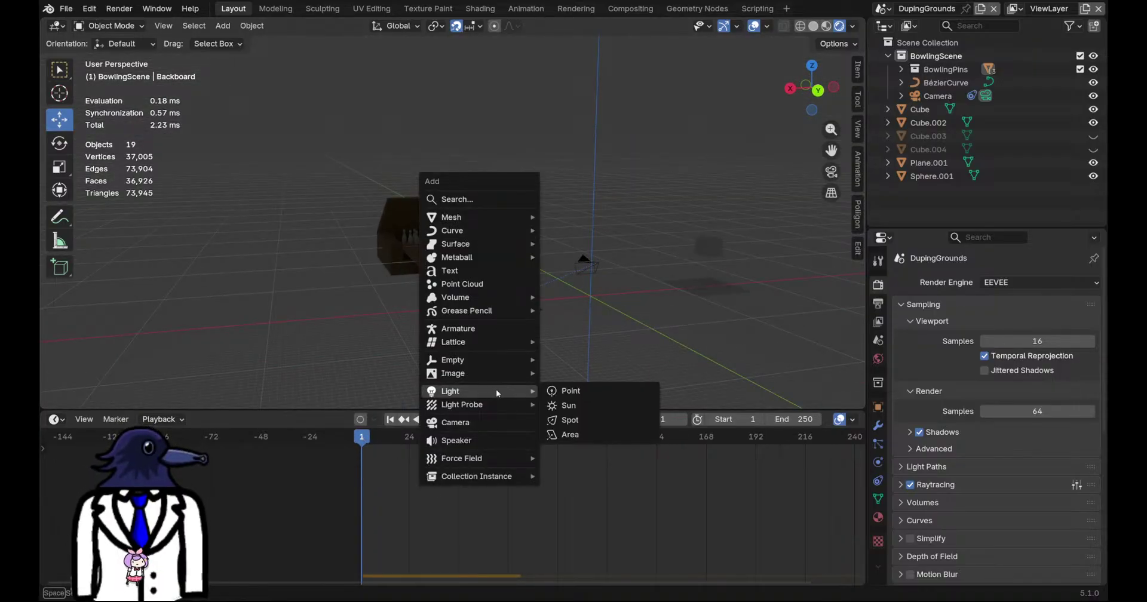
pyautogui.click(564, 391)
pyautogui.moveTo(565, 391); pyautogui.dragTo(588, 276, button='middle')
pyautogui.press('g')
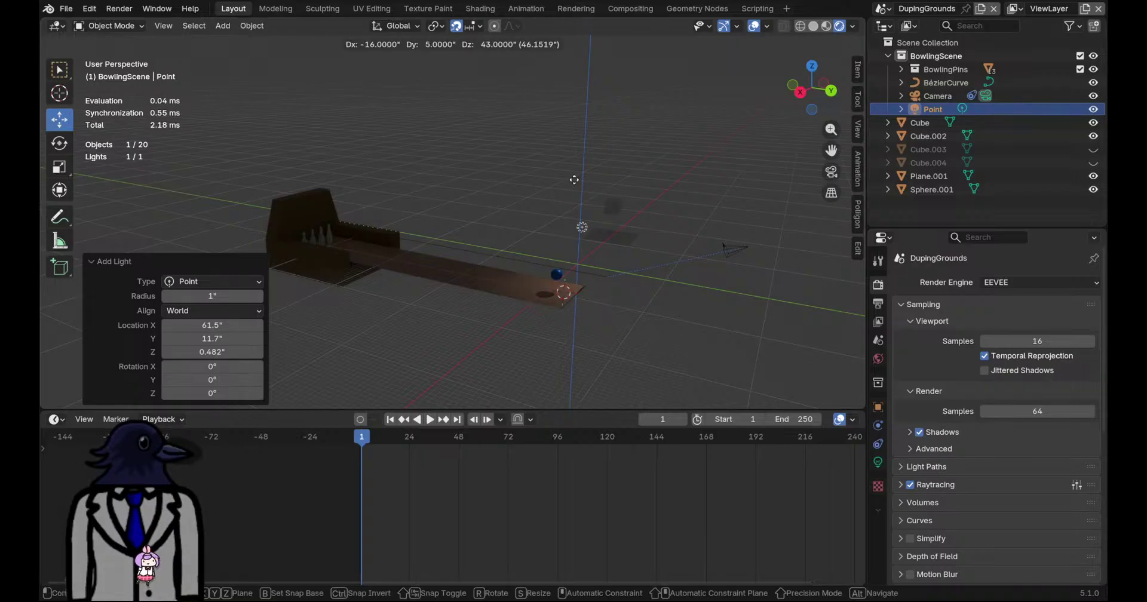
pyautogui.click(577, 148)
pyautogui.moveTo(617, 200); pyautogui.dragTo(481, 173)
pyautogui.moveTo(449, 148); pyautogui.dragTo(449, 160)
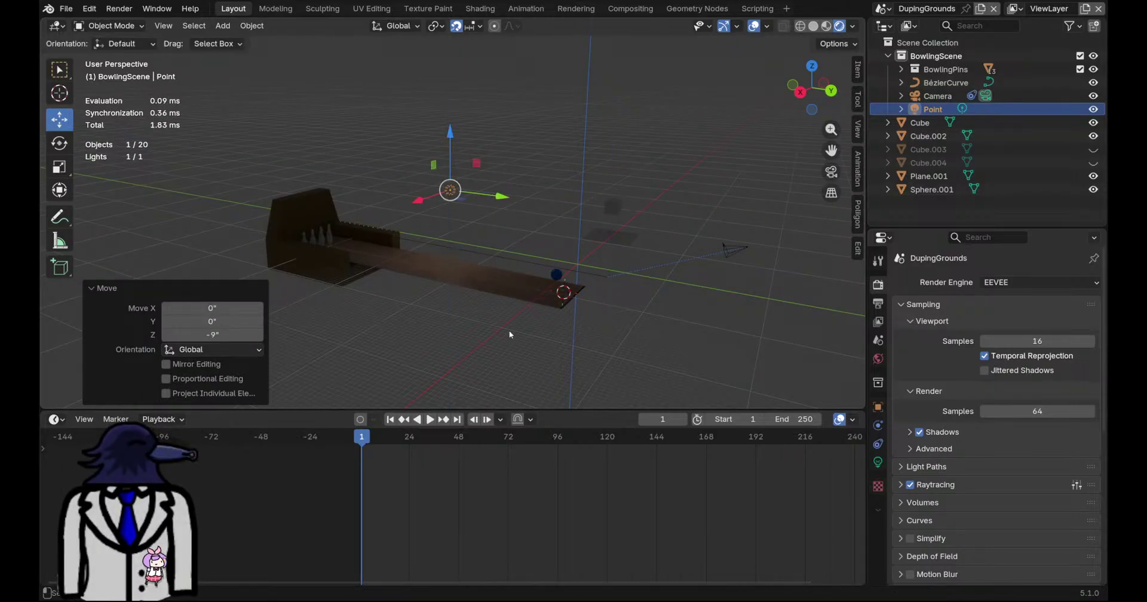
# Set the point light's power to 150.6
pyautogui.click(877, 407)
pyautogui.click(877, 426)
pyautogui.click(878, 444)
pyautogui.click(877, 461)
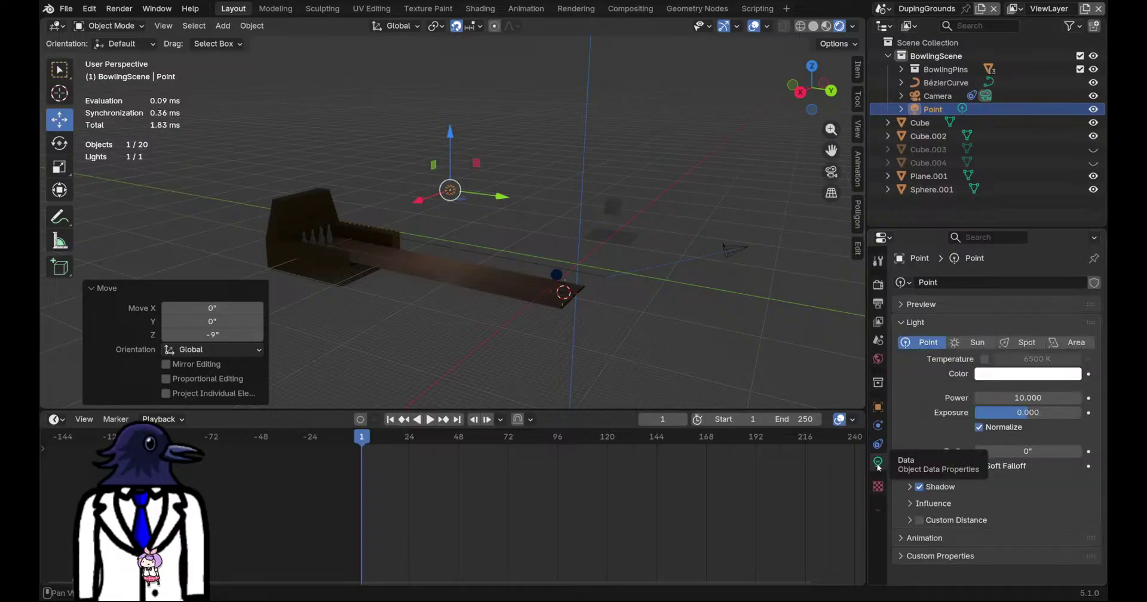
pyautogui.moveTo(1027, 397); pyautogui.dragTo(1093, 398)
# Move the point light along Y toward the lane's start, duplicate it -140" along Y toward the backboard, and save the file
pyautogui.moveTo(663, 345); pyautogui.dragTo(510, 207, button='middle')
pyautogui.moveTo(479, 168); pyautogui.dragTo(546, 168)
pyautogui.hotkey('shift', 'd')
pyautogui.press('y')
pyautogui.click(353, 171)
pyautogui.hotkey('ctrl', 's')
pyautogui.moveTo(711, 334); pyautogui.dragTo(567, 251, button='middle')
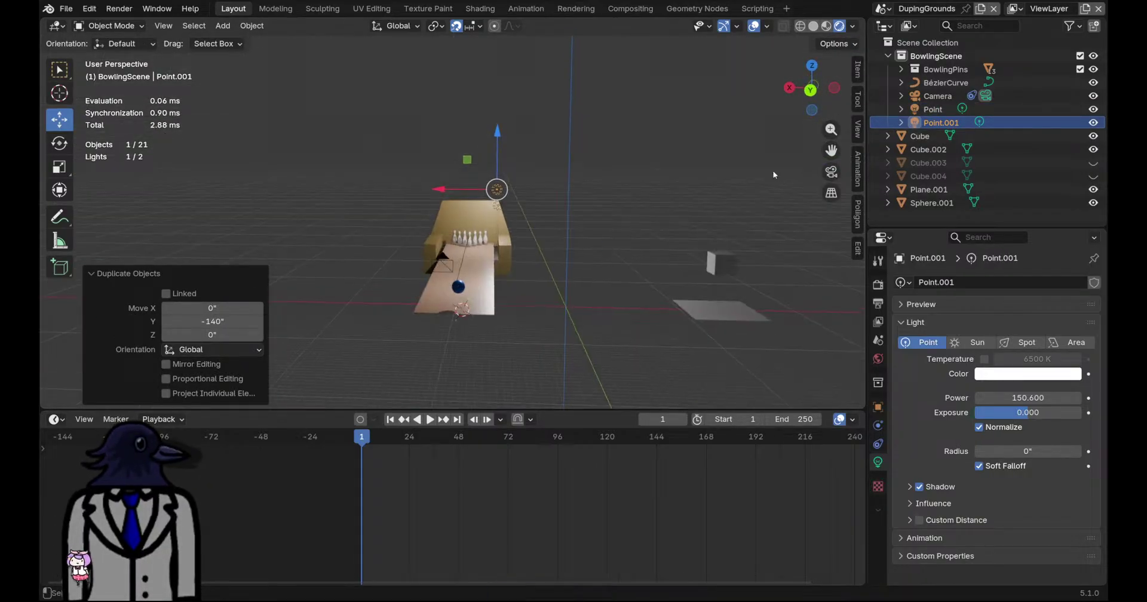
# Render the bowling animation and stop the render just past frame 100
pyautogui.click(355, 168)
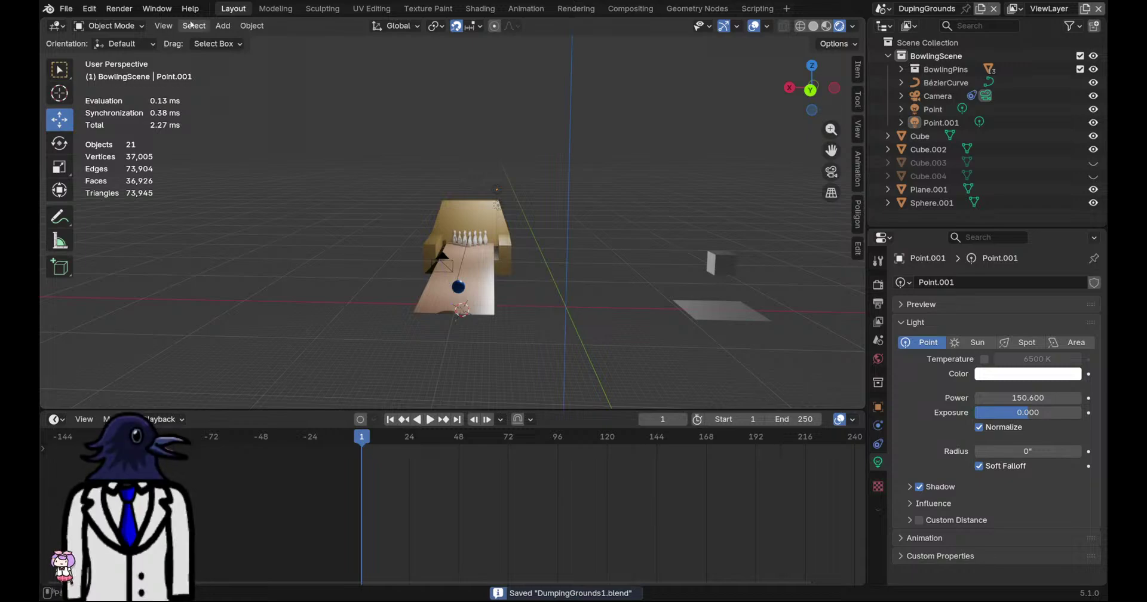
pyautogui.click(122, 9)
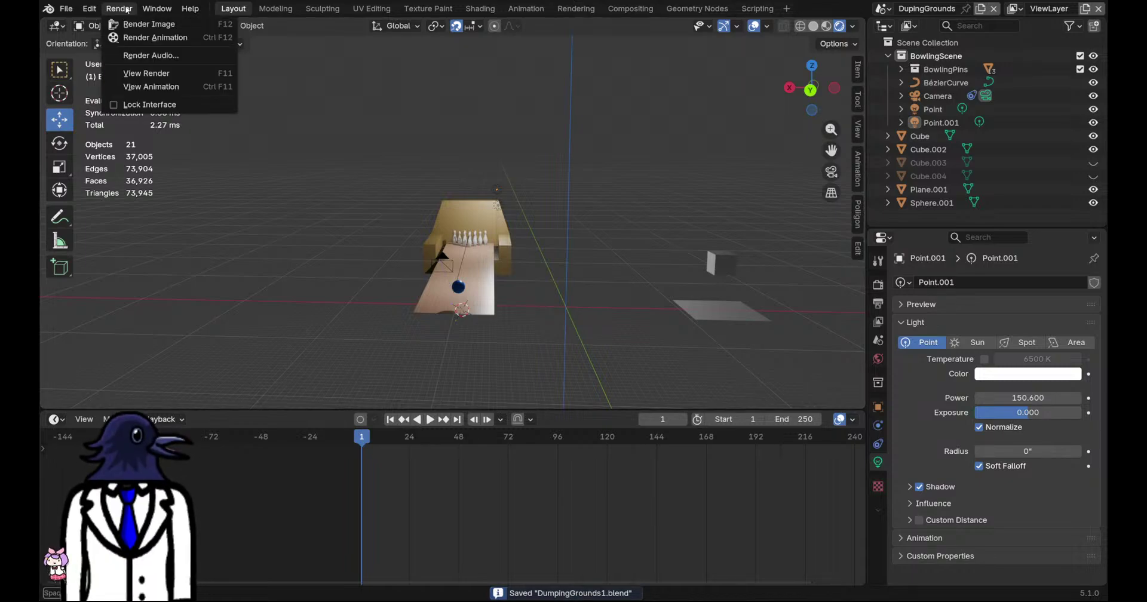
pyautogui.click(131, 38)
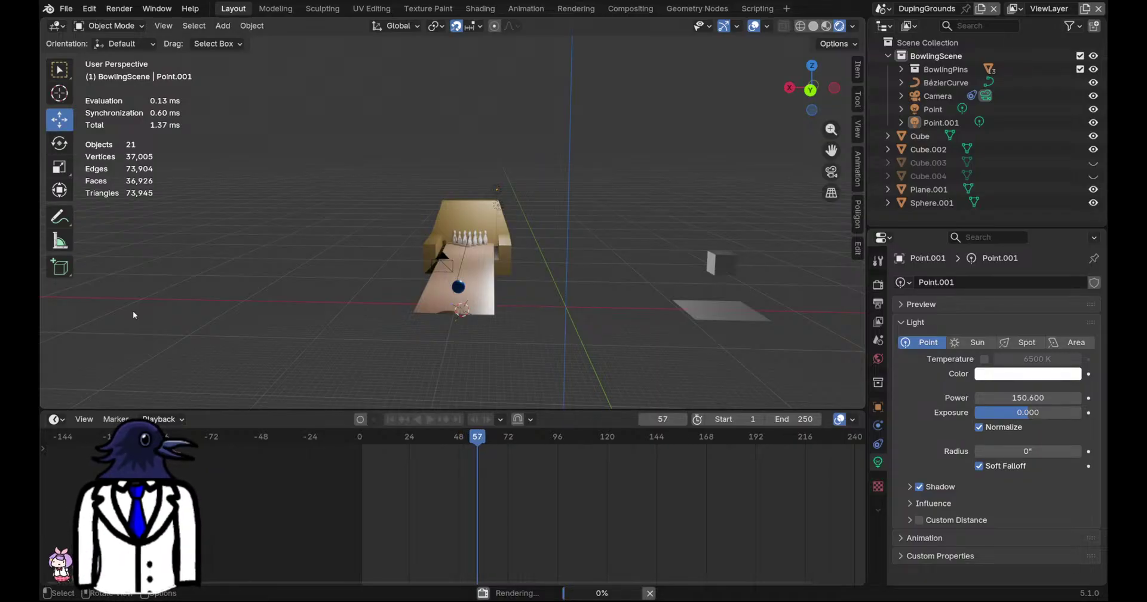
pyautogui.moveTo(219, 317); pyautogui.dragTo(527, 327, button='middle')
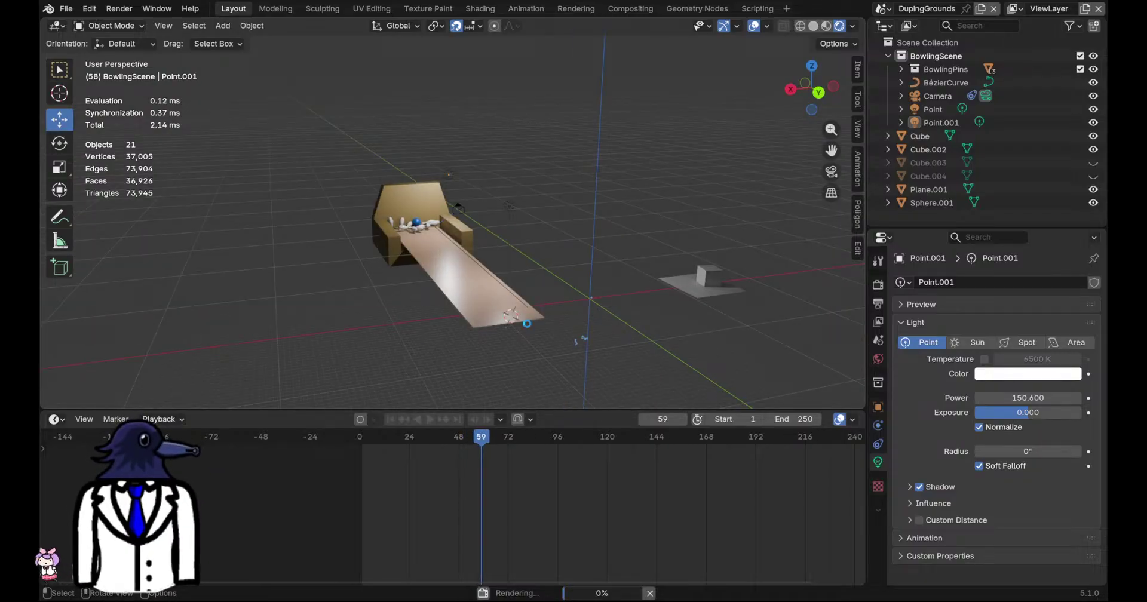
pyautogui.hotkey('ctrl', 's')
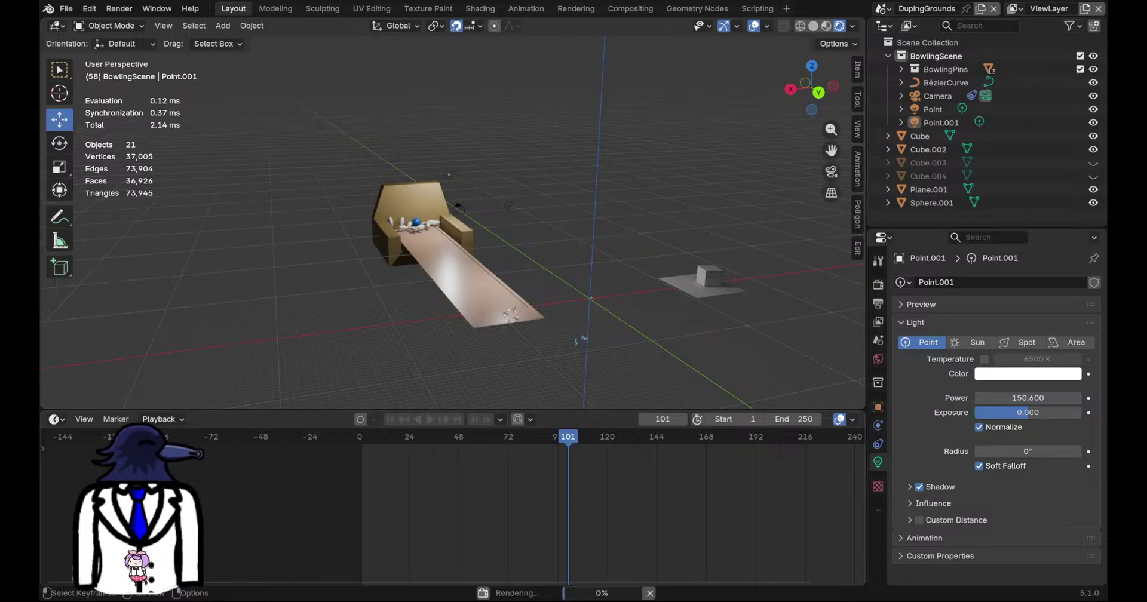
pyautogui.click(649, 593)
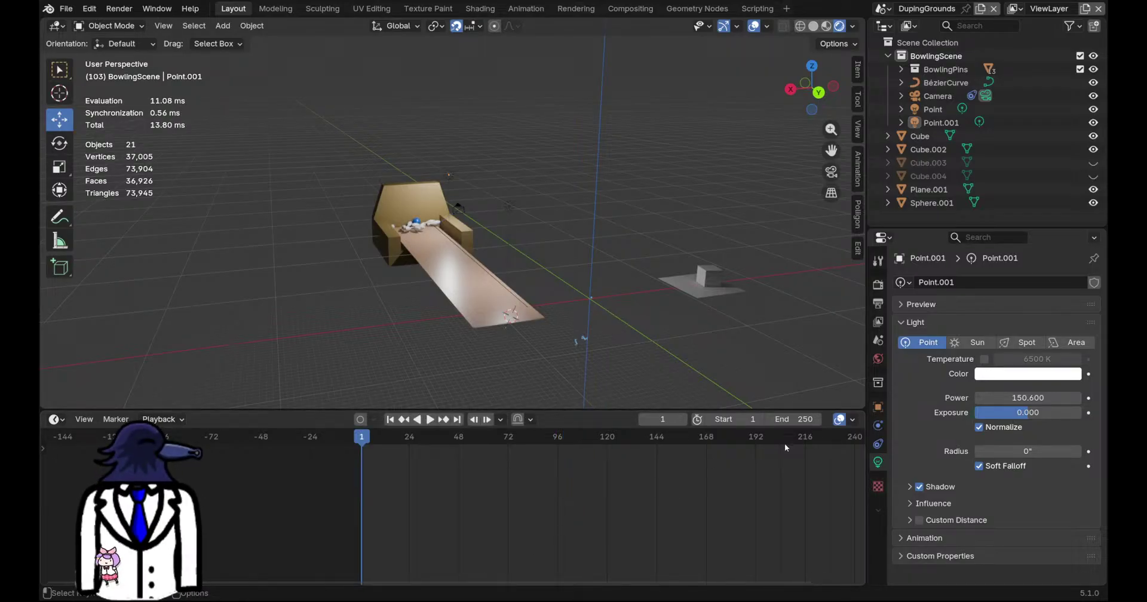
# Set the scene's end frame to 70 and save the file
pyautogui.scroll(-4, 726, 508)
pyautogui.scroll(3, 794, 441)
pyautogui.moveTo(361, 438); pyautogui.dragTo(501, 447)
pyautogui.click(794, 419)
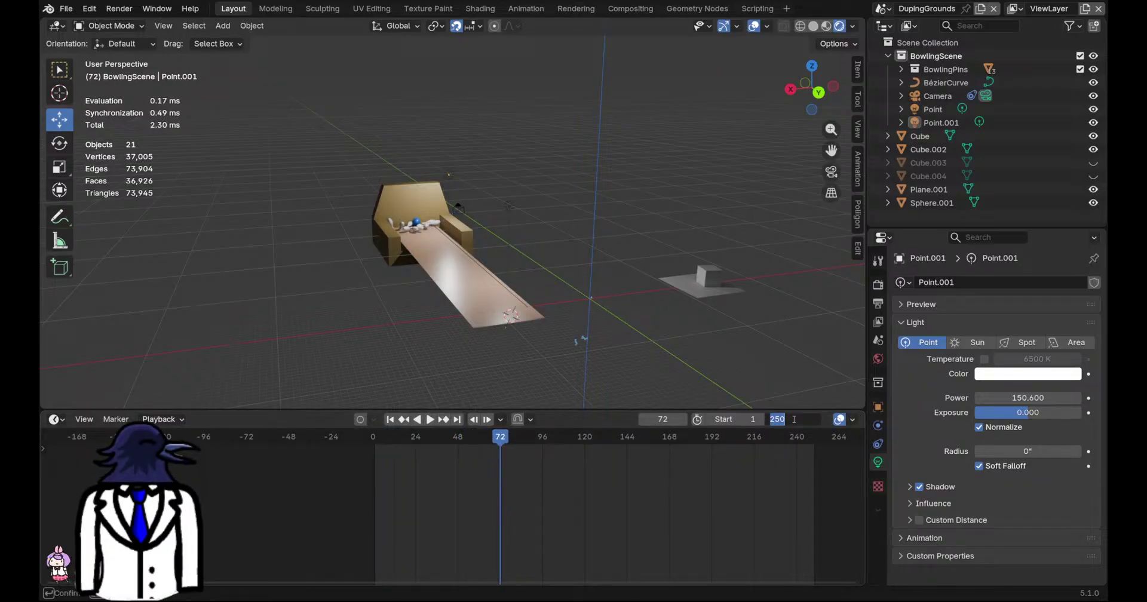
pyautogui.write('70')
pyautogui.press('Return')
pyautogui.hotkey('ctrl', 's')
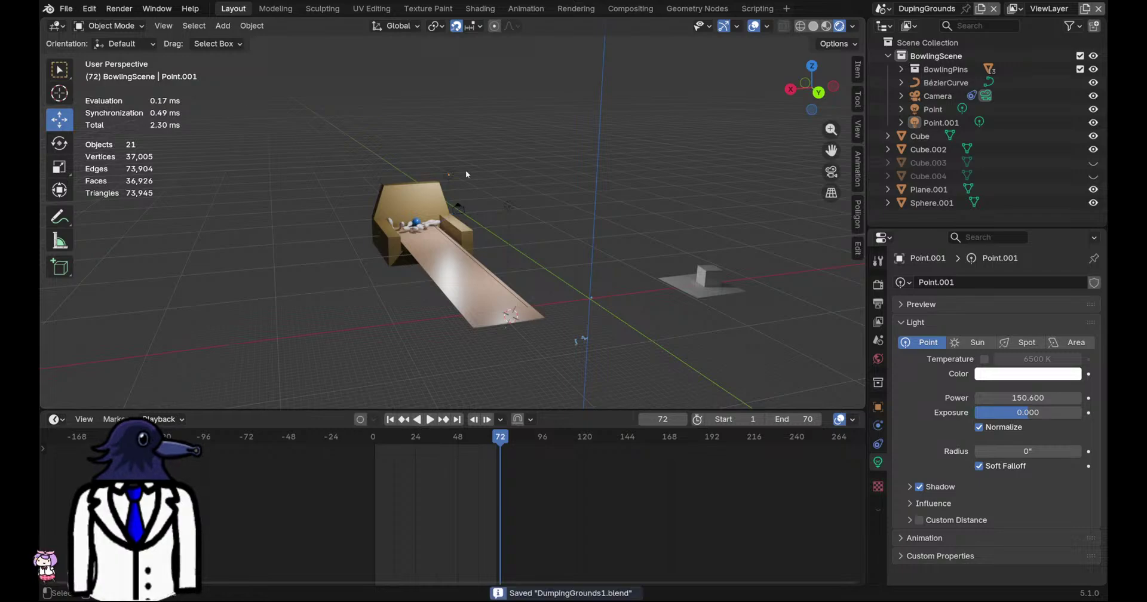
# View the rendered animation and look through the scene's render properties down to Color Management
pyautogui.click(118, 8)
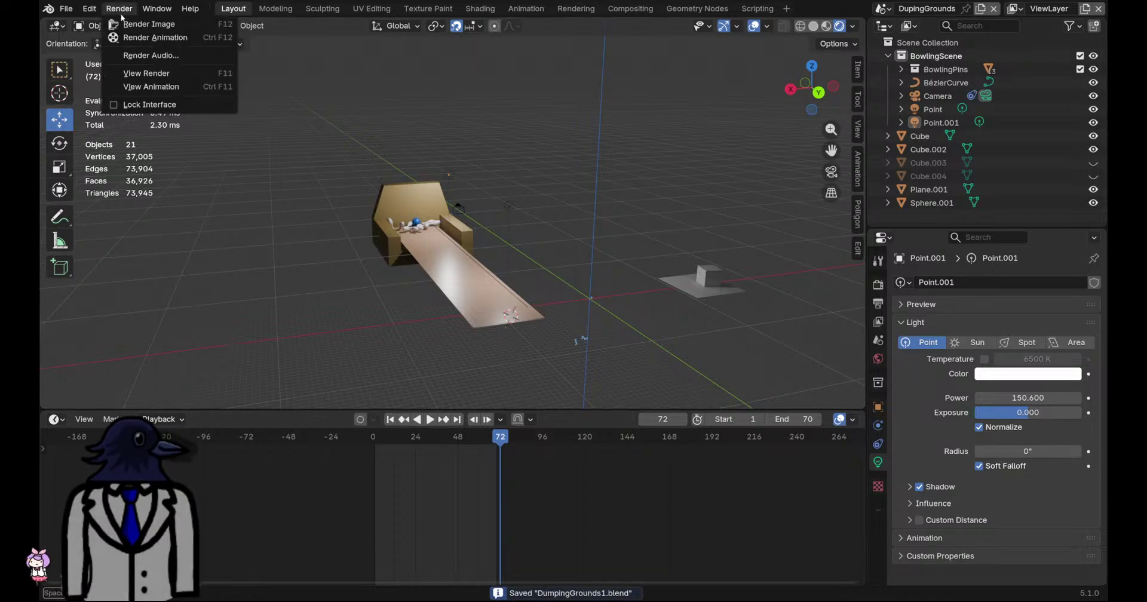
pyautogui.click(159, 87)
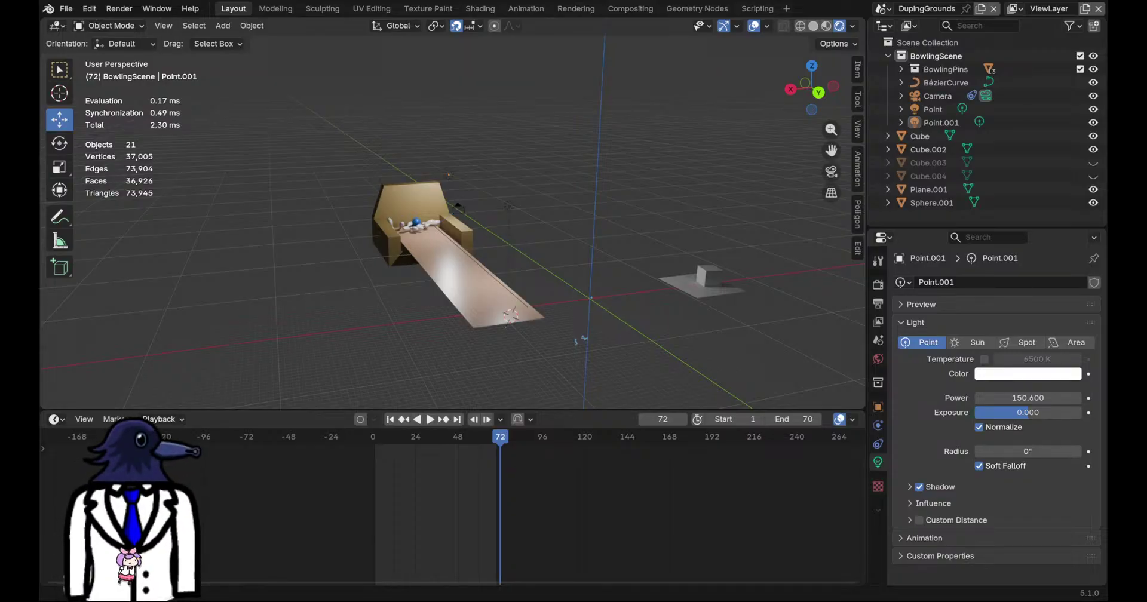
pyautogui.click(877, 285)
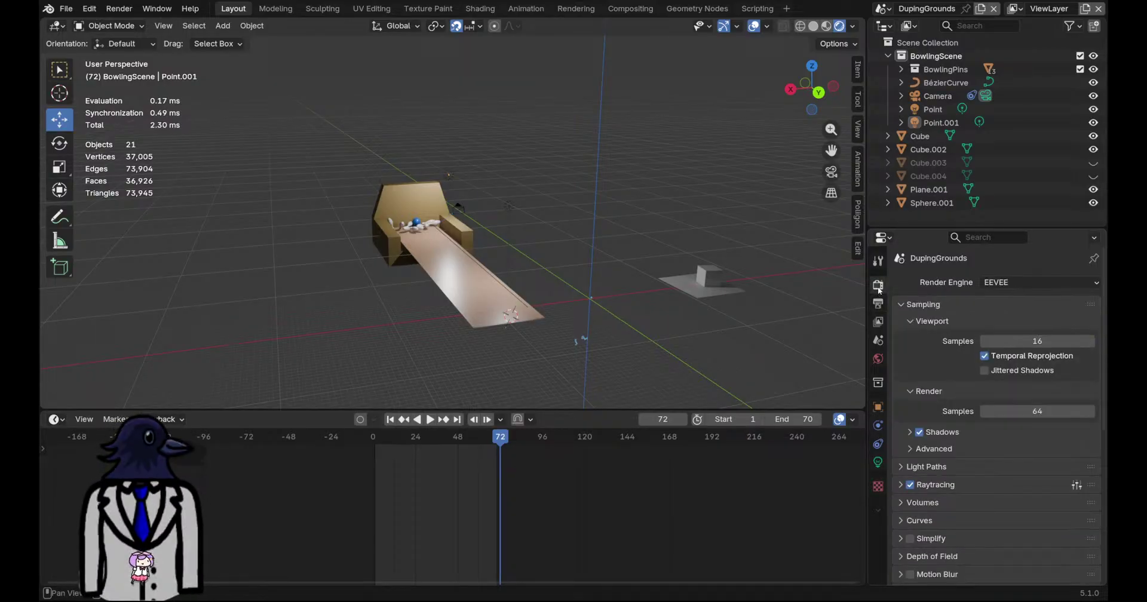
pyautogui.scroll(-10, 985, 370)
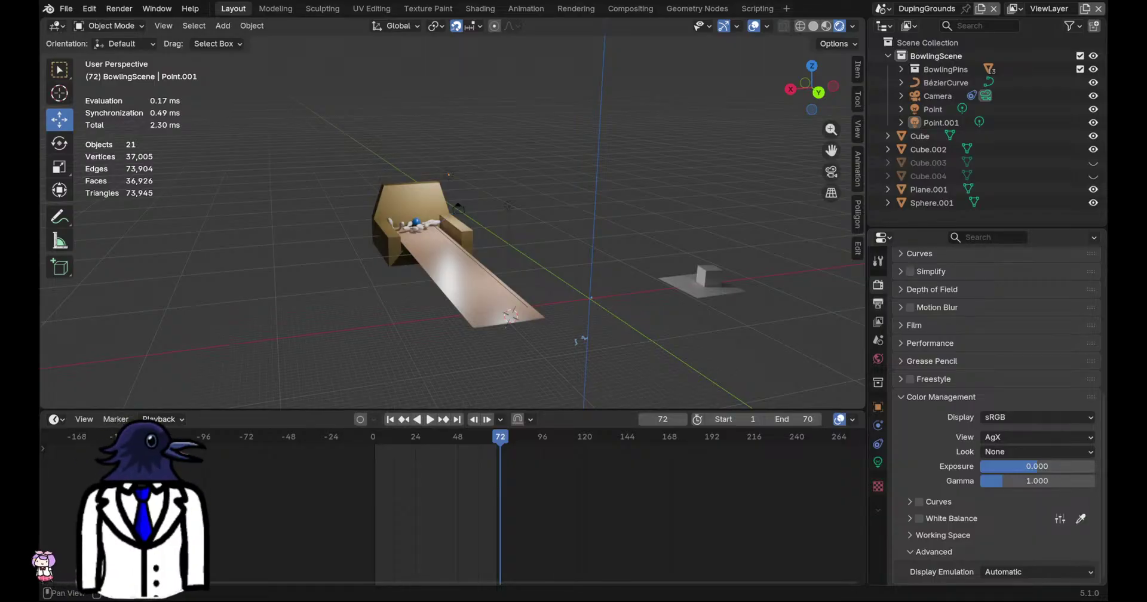
# Set the output media type to Video and the output folder to D:\Animations\
pyautogui.click(877, 303)
pyautogui.scroll(2, 963, 330)
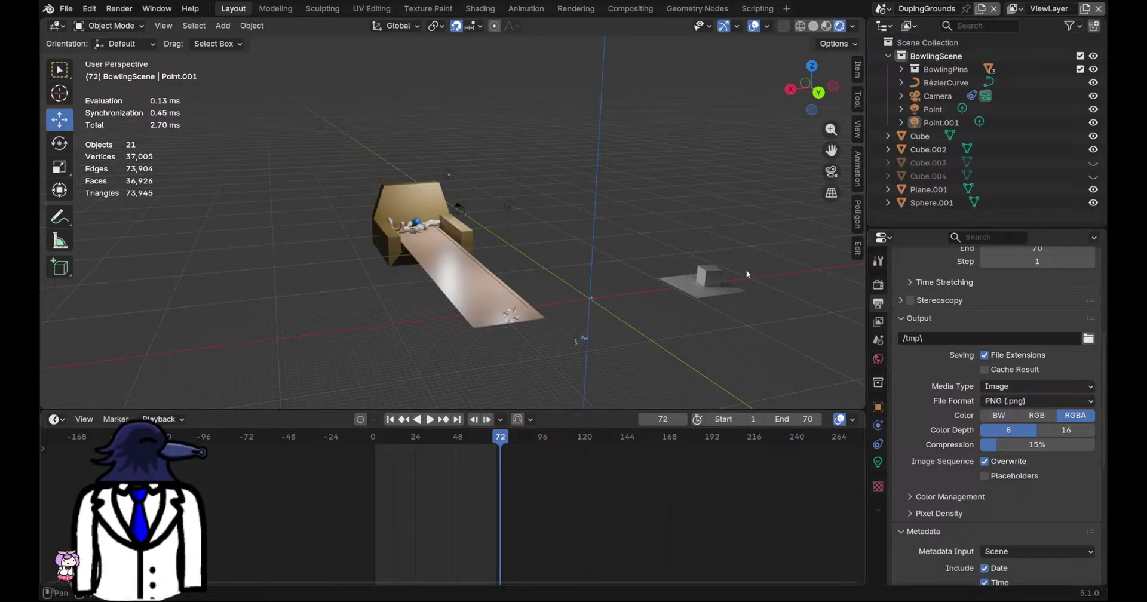
pyautogui.moveTo(709, 272); pyautogui.dragTo(729, 256, button='middle')
pyautogui.click(831, 172)
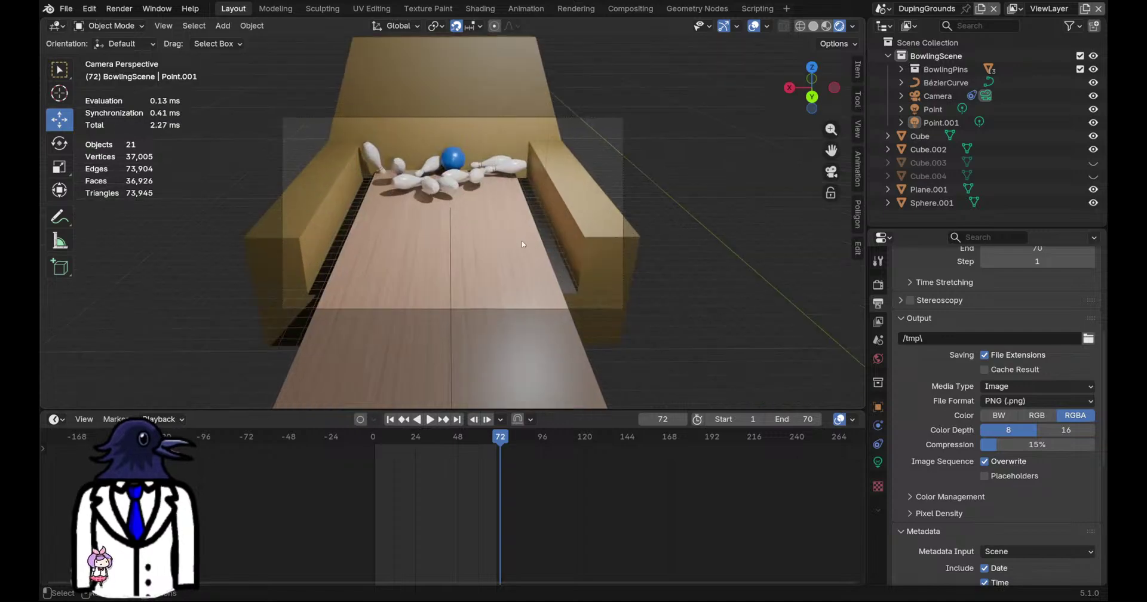
pyautogui.scroll(2, 522, 244)
pyautogui.scroll(-1, 522, 244)
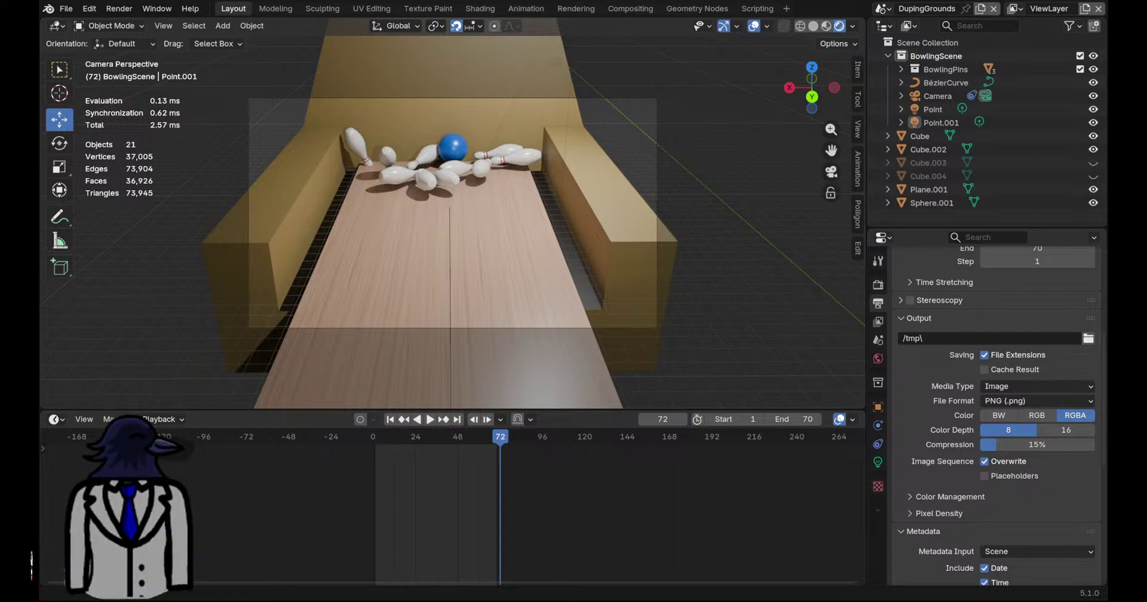
pyautogui.click(1034, 402)
pyautogui.click(1034, 401)
pyautogui.click(1042, 388)
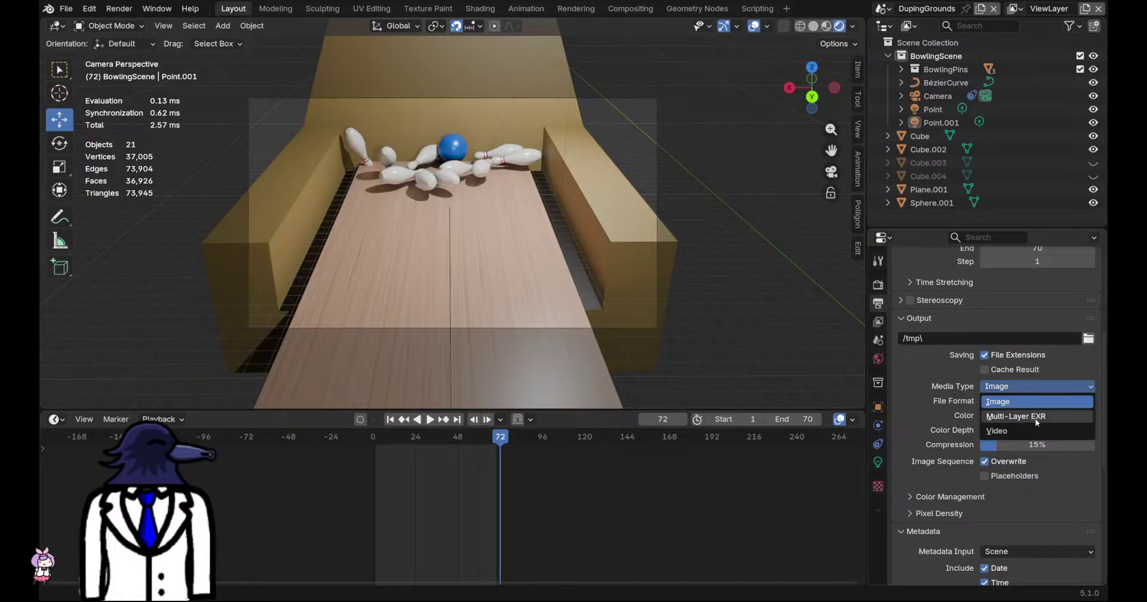
pyautogui.click(1037, 418)
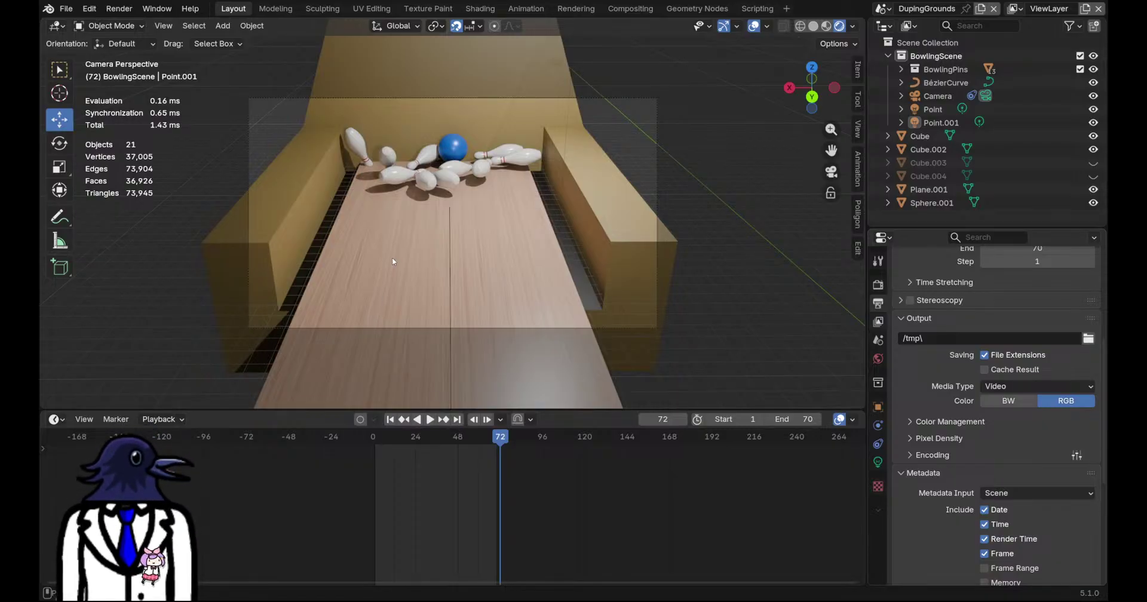
pyautogui.click(747, 563)
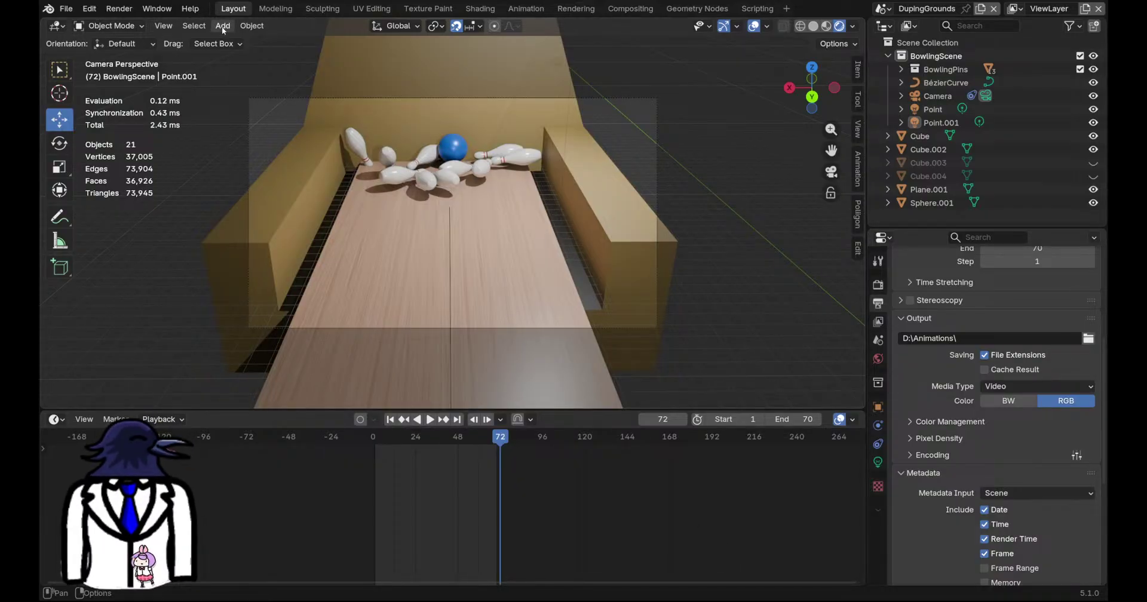
# Render the bowling animation to video and return the viewport to the camera view
pyautogui.click(117, 9)
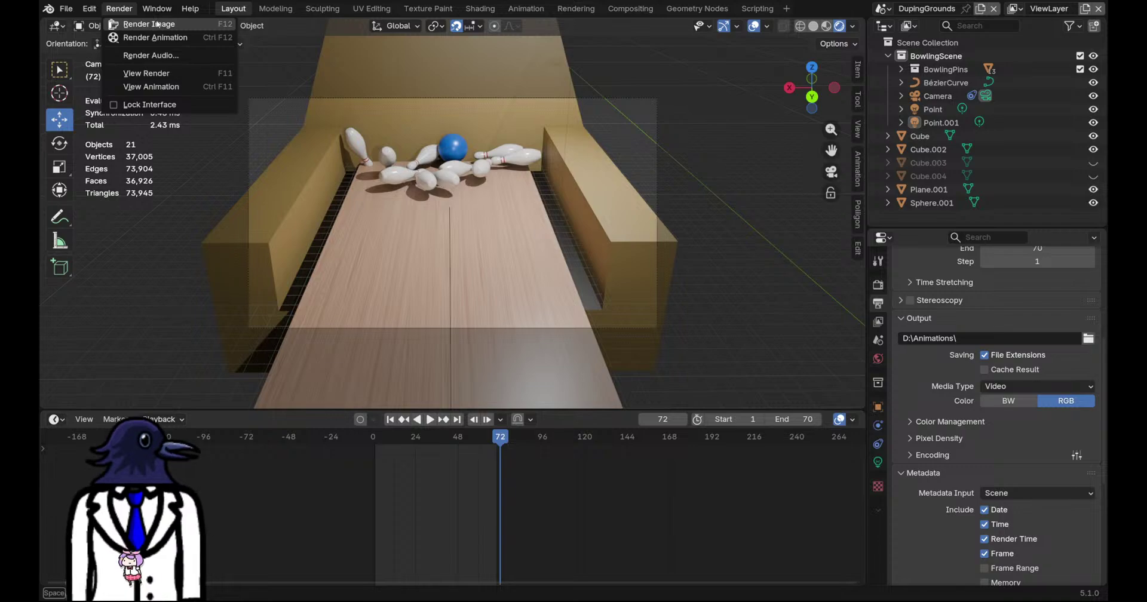
pyautogui.click(161, 39)
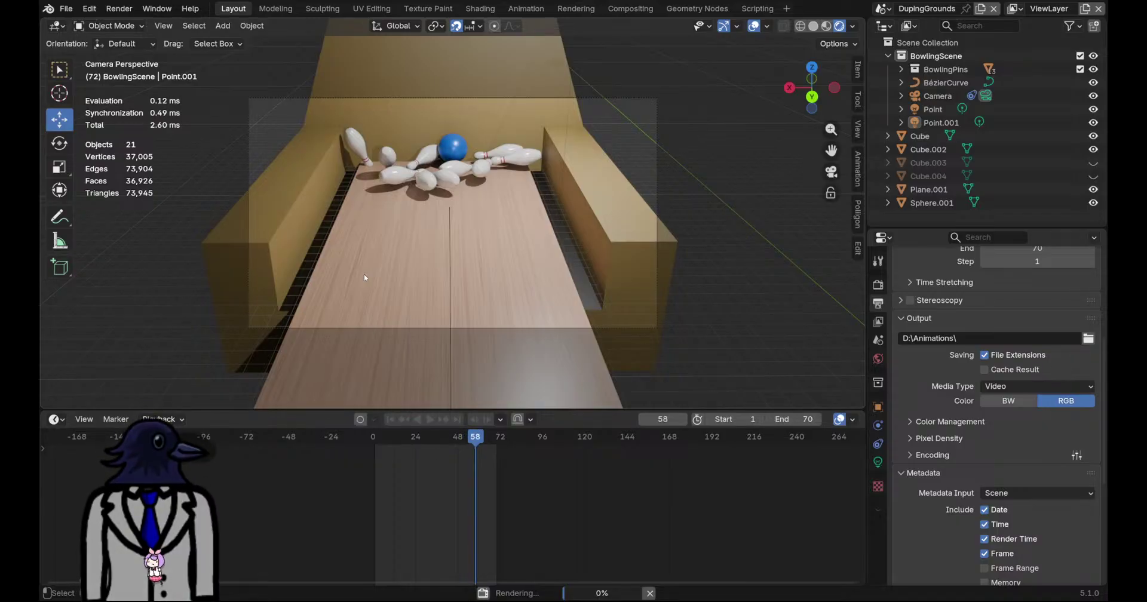
pyautogui.moveTo(178, 280); pyautogui.dragTo(436, 323, button='middle')
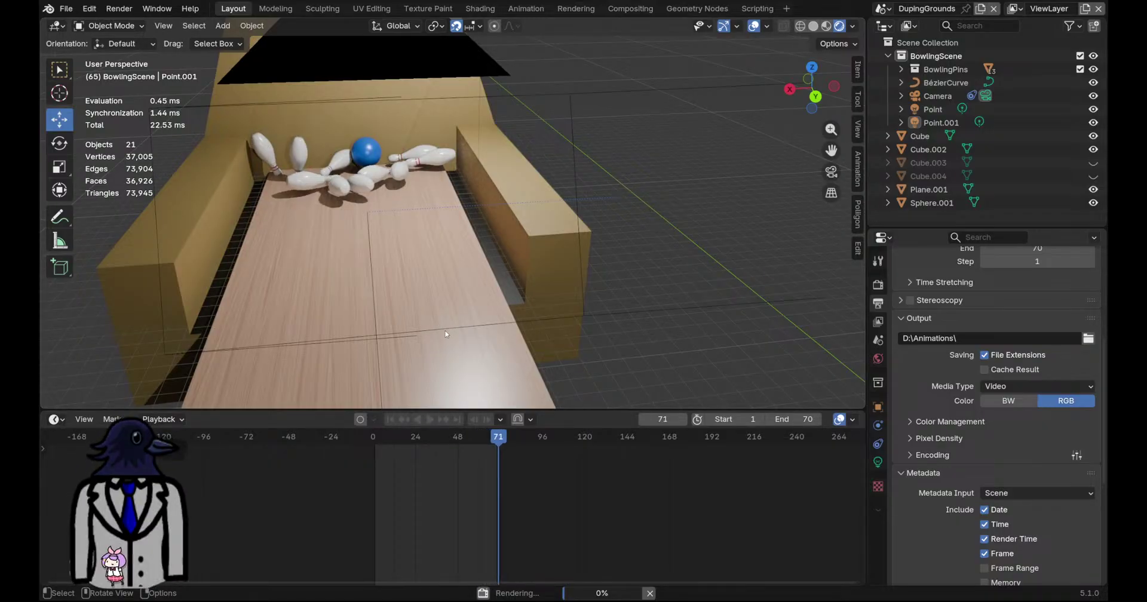
pyautogui.click(831, 171)
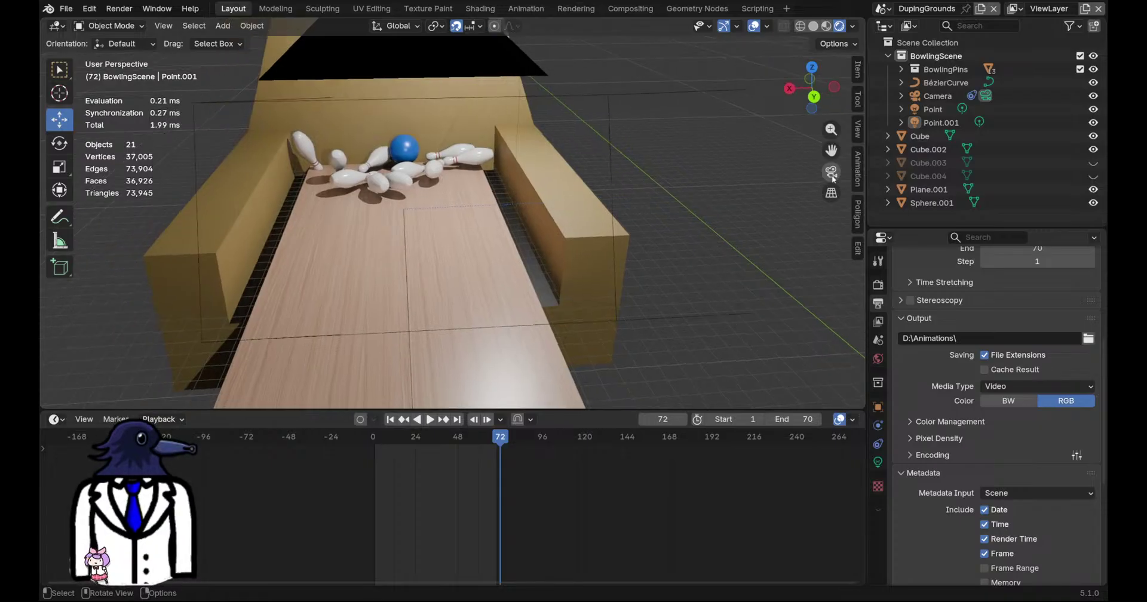
# Play the animation in the viewport, stop it, return to frame 1, and save the file
pyautogui.press('space')
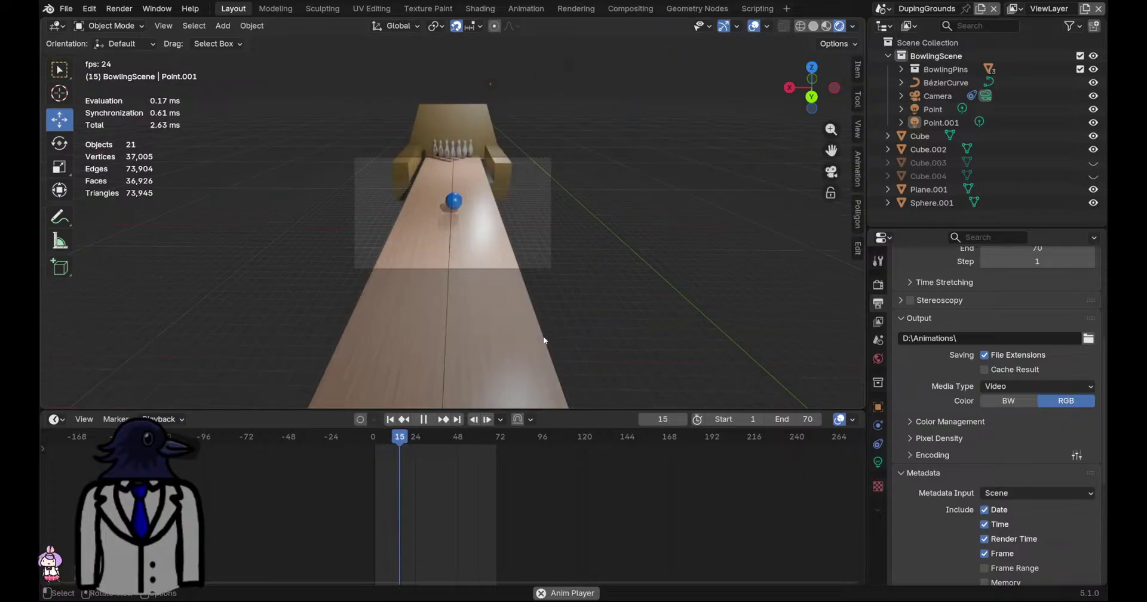
pyautogui.press('space')
pyautogui.click(392, 422)
pyautogui.moveTo(705, 233); pyautogui.dragTo(502, 270, button='middle')
pyautogui.scroll(-3, 503, 269)
pyautogui.hotkey('ctrl', 's')
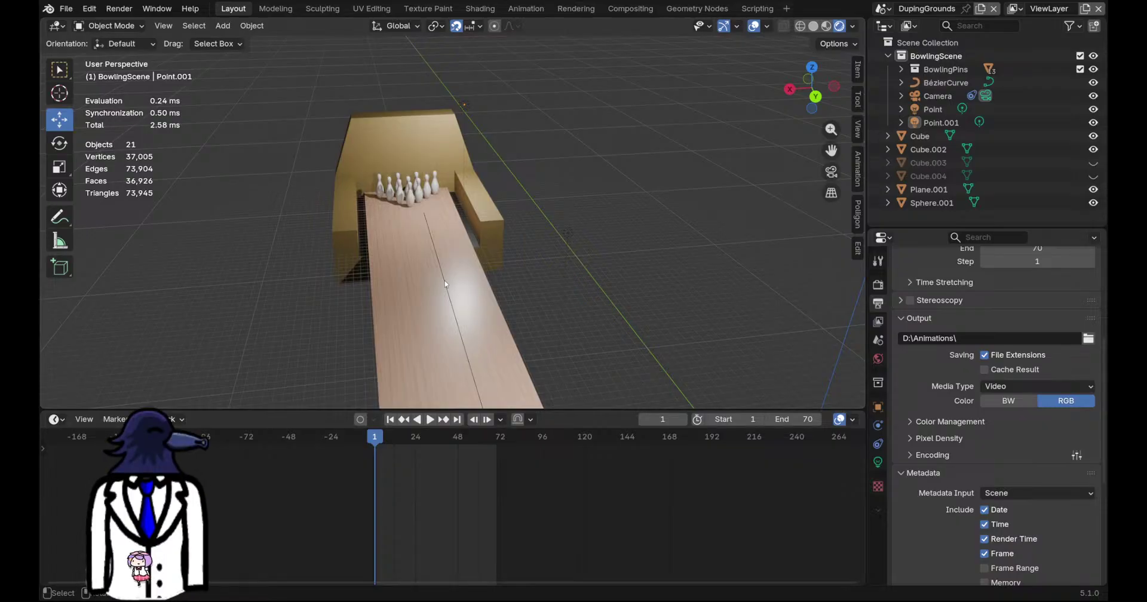
# Delete the spare cube and plane standing apart from the bowling lane, switch to Material Preview shading, and save the file
pyautogui.scroll(-10, 514, 260)
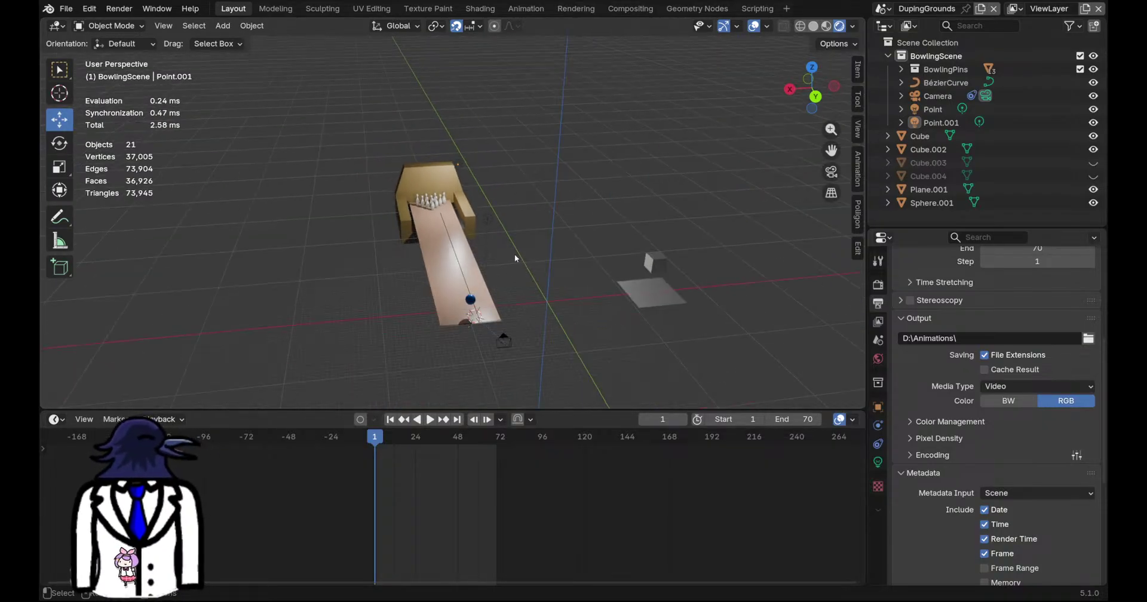
pyautogui.moveTo(517, 304); pyautogui.dragTo(585, 270, button='middle')
pyautogui.hotkey('ctrl', 's')
pyautogui.moveTo(477, 268); pyautogui.dragTo(486, 208, button='middle')
pyautogui.scroll(8, 576, 273)
pyautogui.click(543, 239)
pyautogui.press('Delete')
pyautogui.click(531, 167)
pyautogui.press('Delete')
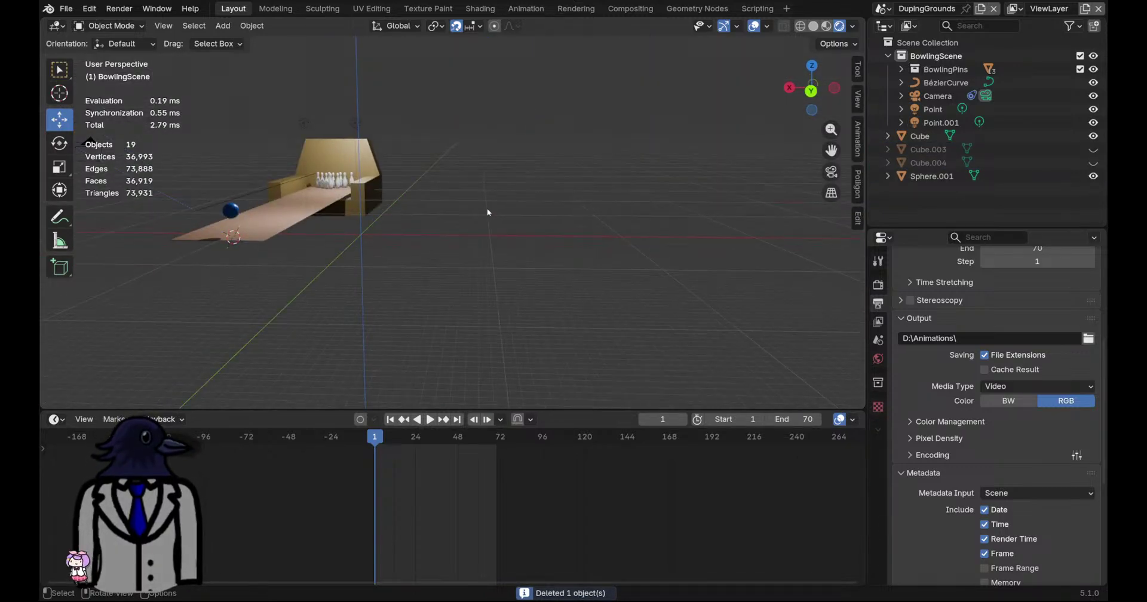
pyautogui.press('z')
pyautogui.hotkey('ctrl', 's')
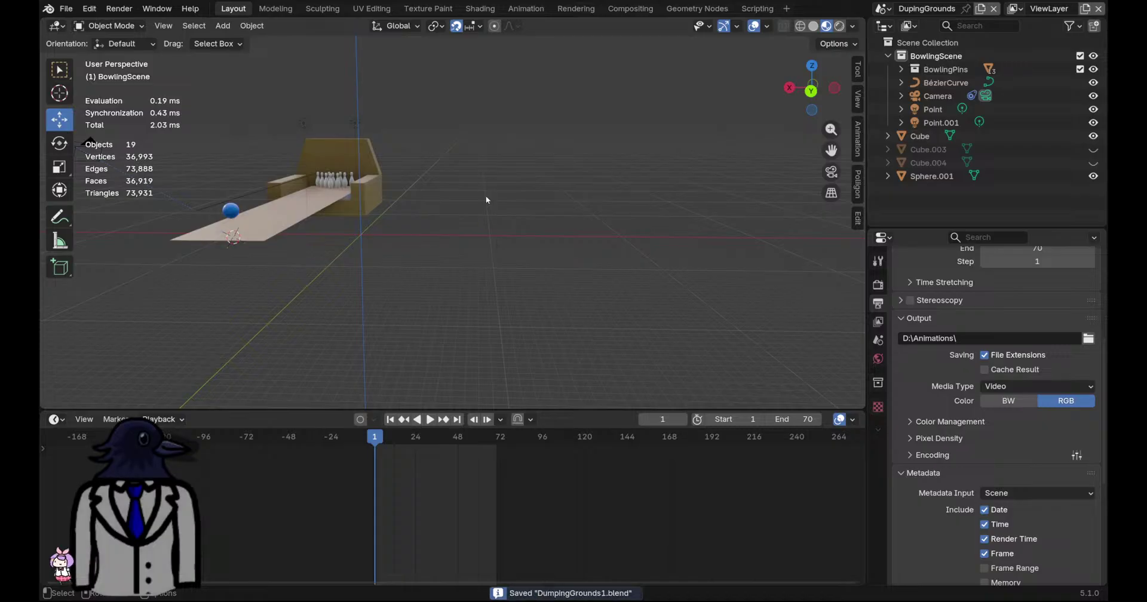
# Add a cube at the lane, reset the 3D cursor to the world origin, and delete that cube
pyautogui.hotkey('shift', 'a')
pyautogui.moveTo(456, 64)
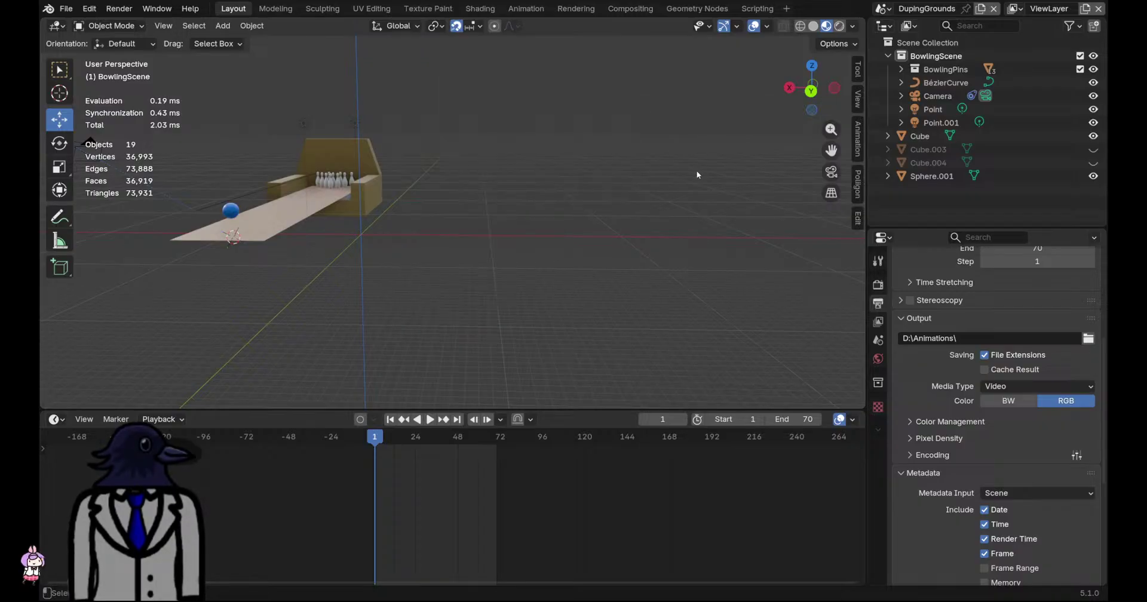
pyautogui.hotkey('shift', 'a')
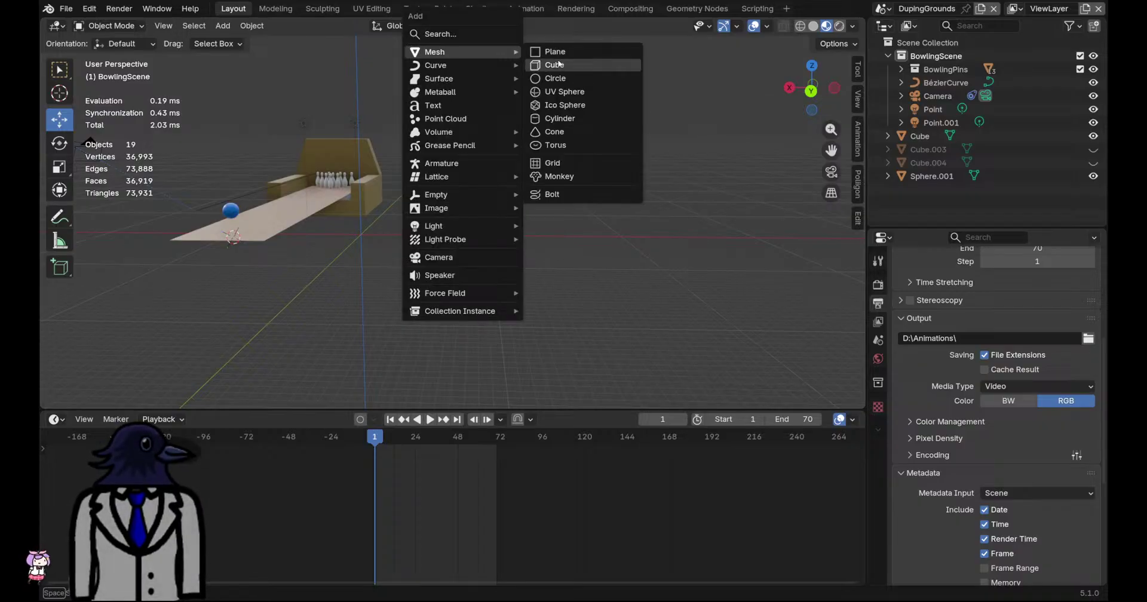
pyautogui.click(558, 65)
pyautogui.scroll(-3, 390, 238)
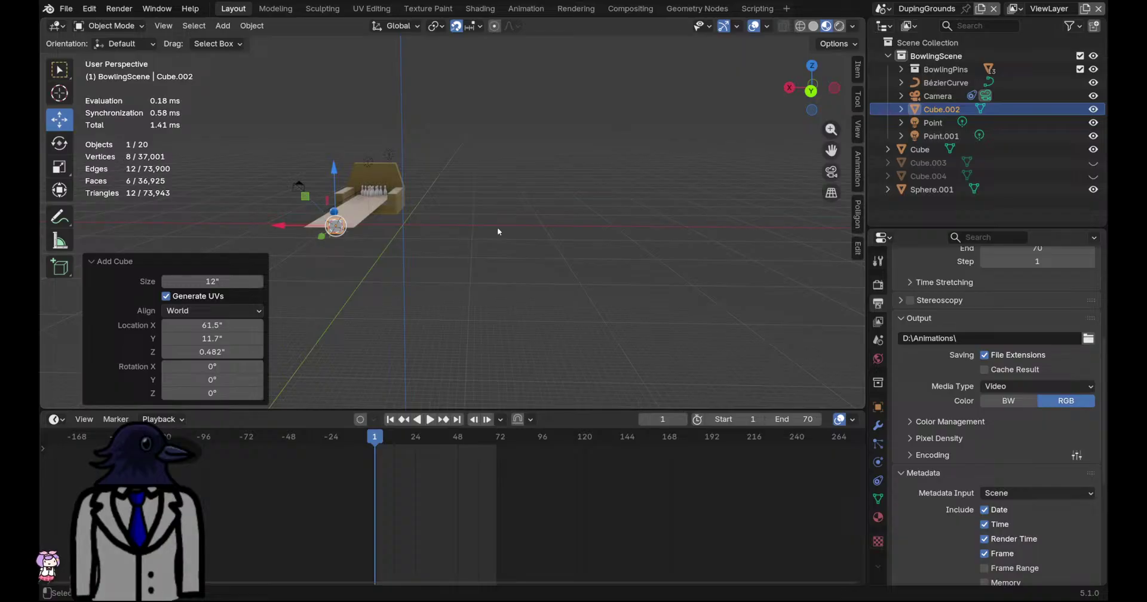
pyautogui.press('Home')
pyautogui.press('Delete')
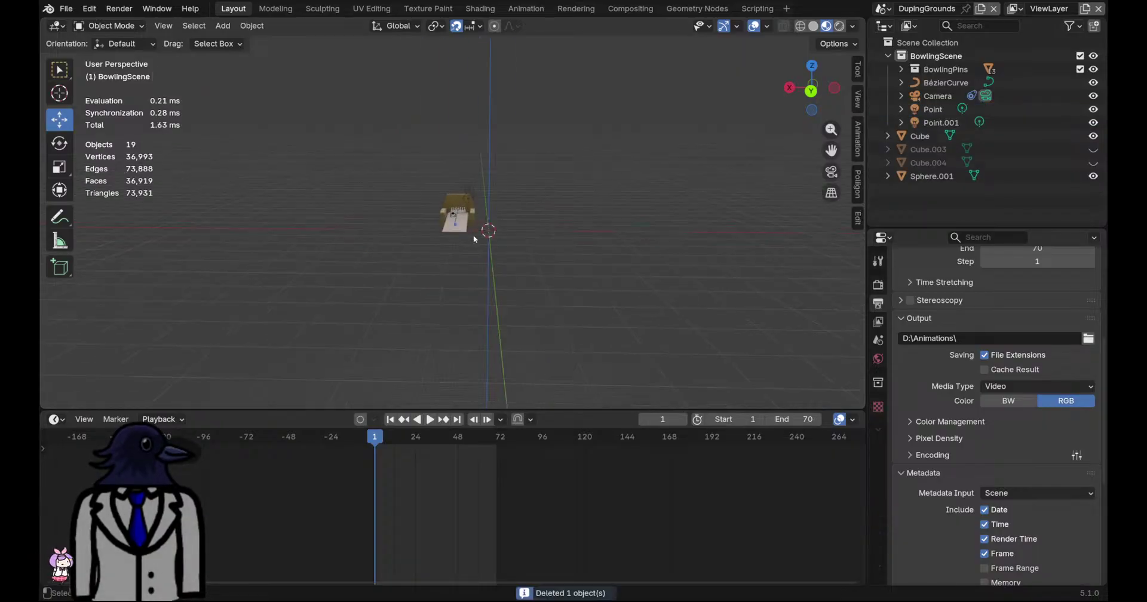
# Add a cube at the world origin and give it a Subdivision Surface modifier at level 2
pyautogui.scroll(3, 546, 231)
pyautogui.hotkey('shift', 'a')
pyautogui.moveTo(528, 209)
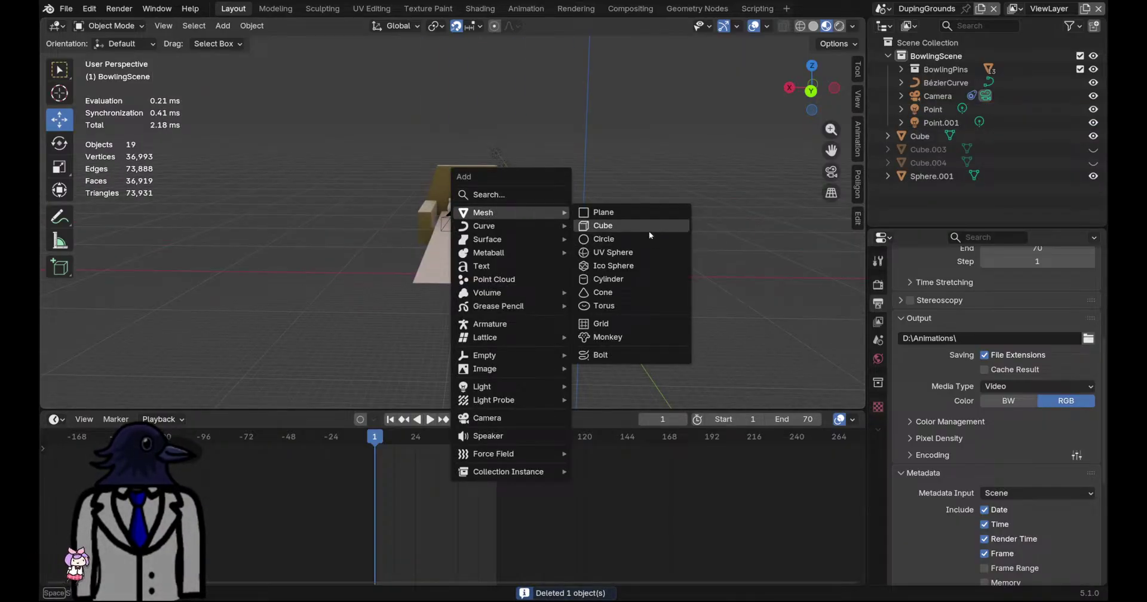
pyautogui.click(643, 227)
pyautogui.hotkey('ctrl', '2')
pyautogui.moveTo(639, 284); pyautogui.dragTo(540, 230, button='middle')
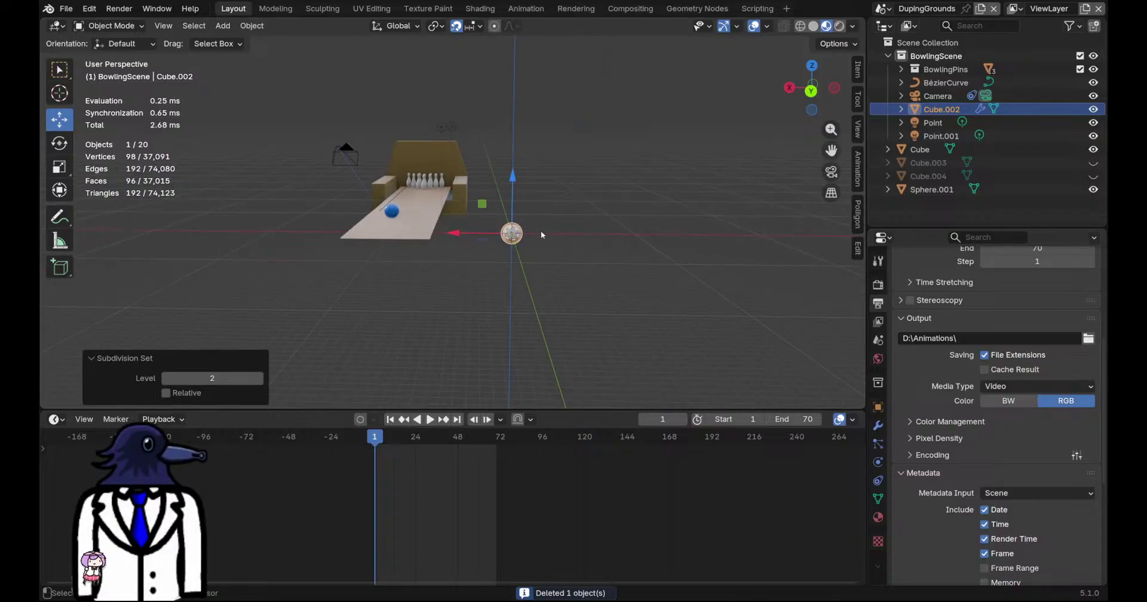
# Scale the subdivided cube up uniformly by about 11.09 and save the file
pyautogui.scroll(2, 539, 231)
pyautogui.press('s')
pyautogui.click(296, 280)
pyautogui.scroll(-4, 296, 281)
pyautogui.hotkey('ctrl', 's')
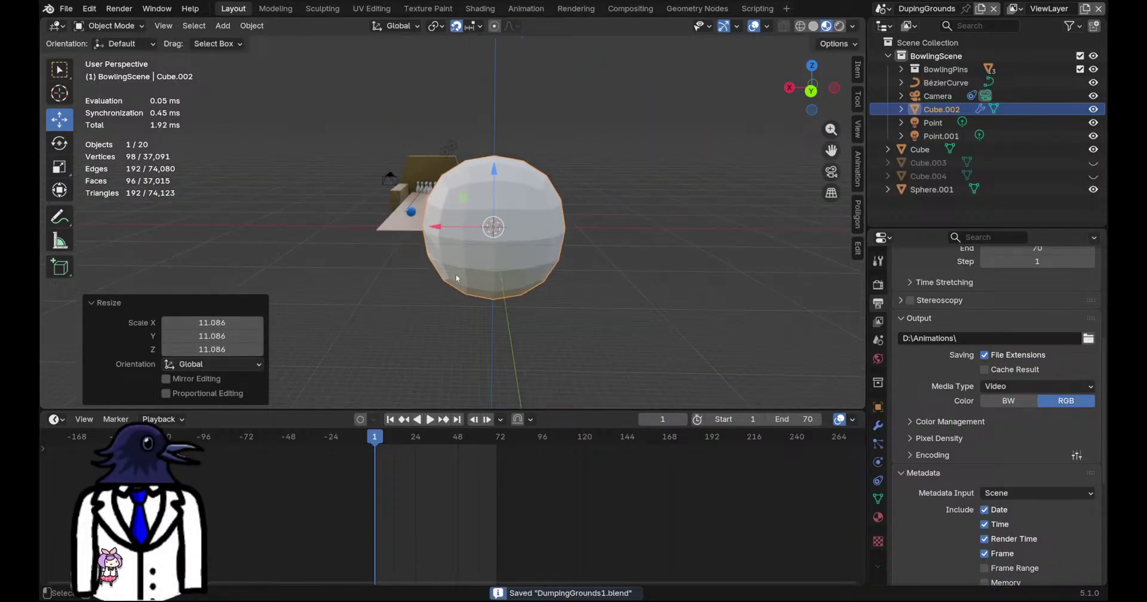
# Raise the sphere's subdivision to level 3, move it -136" along X, and scale it up by about 2.05
pyautogui.hotkey('ctrl', '3')
pyautogui.moveTo(447, 227); pyautogui.dragTo(627, 242)
pyautogui.scroll(-3, 624, 263)
pyautogui.keyDown('shift'); pyautogui.moveTo(614, 285); pyautogui.dragTo(519, 283, button='middle'); pyautogui.keyUp('shift')
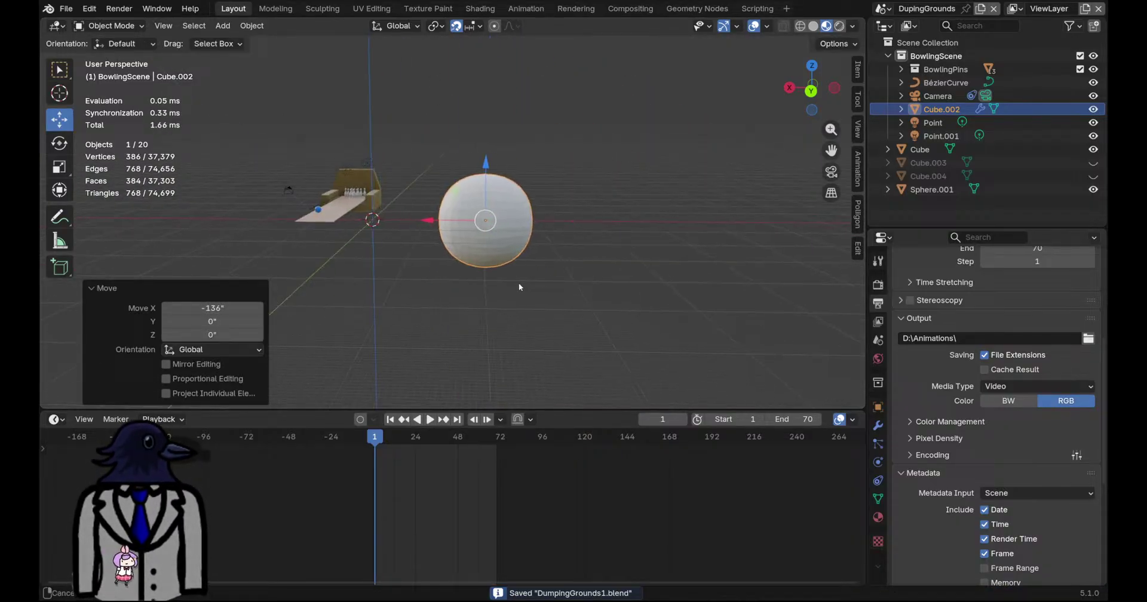
pyautogui.press('s')
pyautogui.click(632, 263)
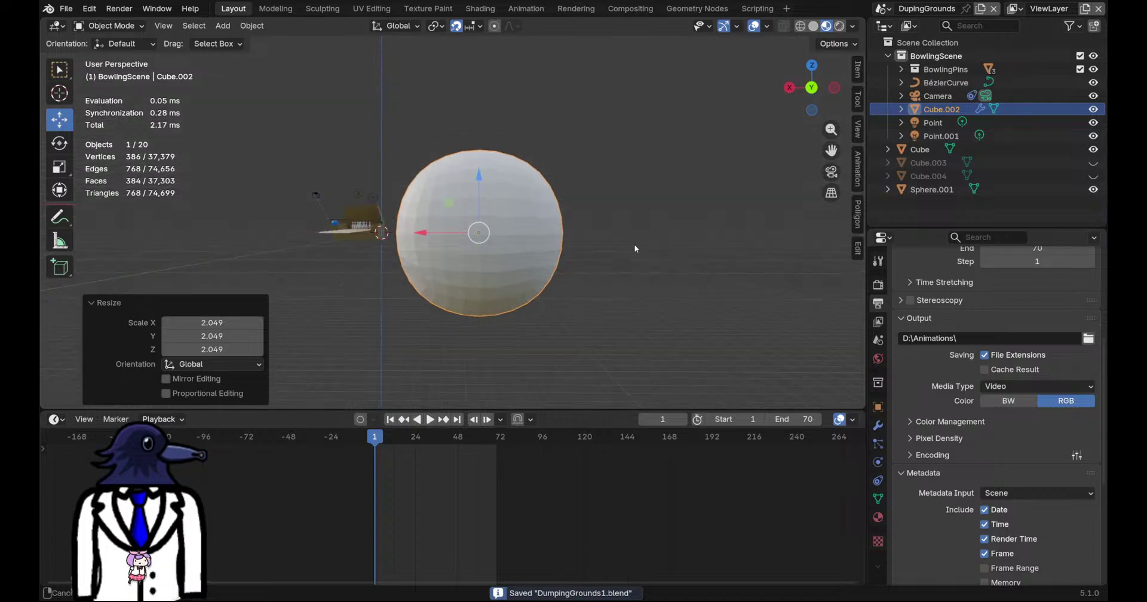
# Apply the Subdivision Surface modifier to the sphere
pyautogui.press('Tab')
pyautogui.press('Tab')
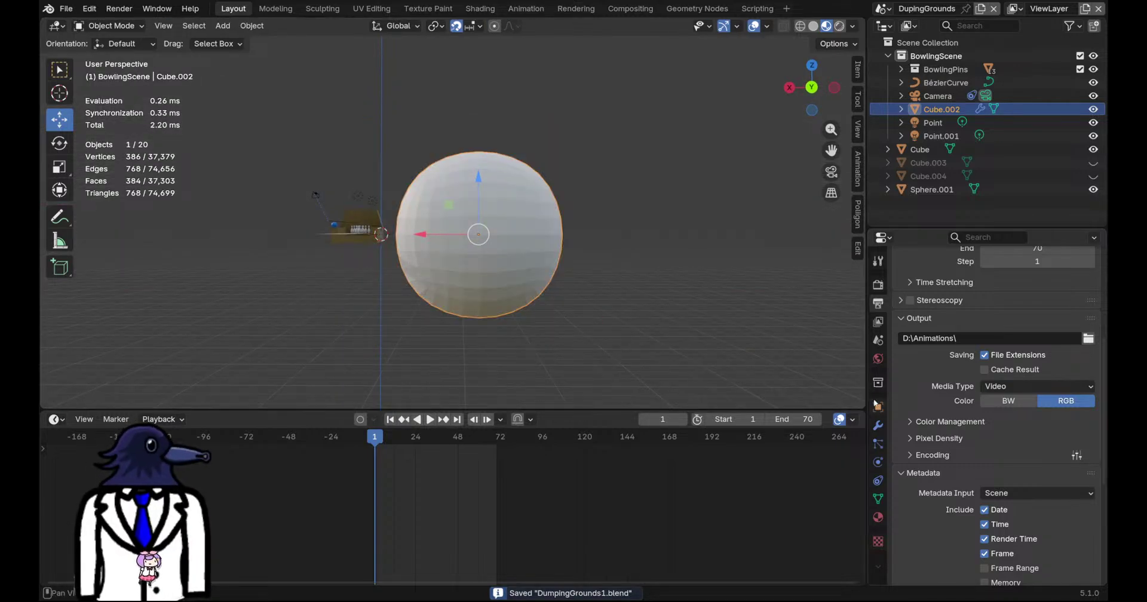
pyautogui.click(878, 425)
pyautogui.click(1059, 305)
pyautogui.click(1015, 316)
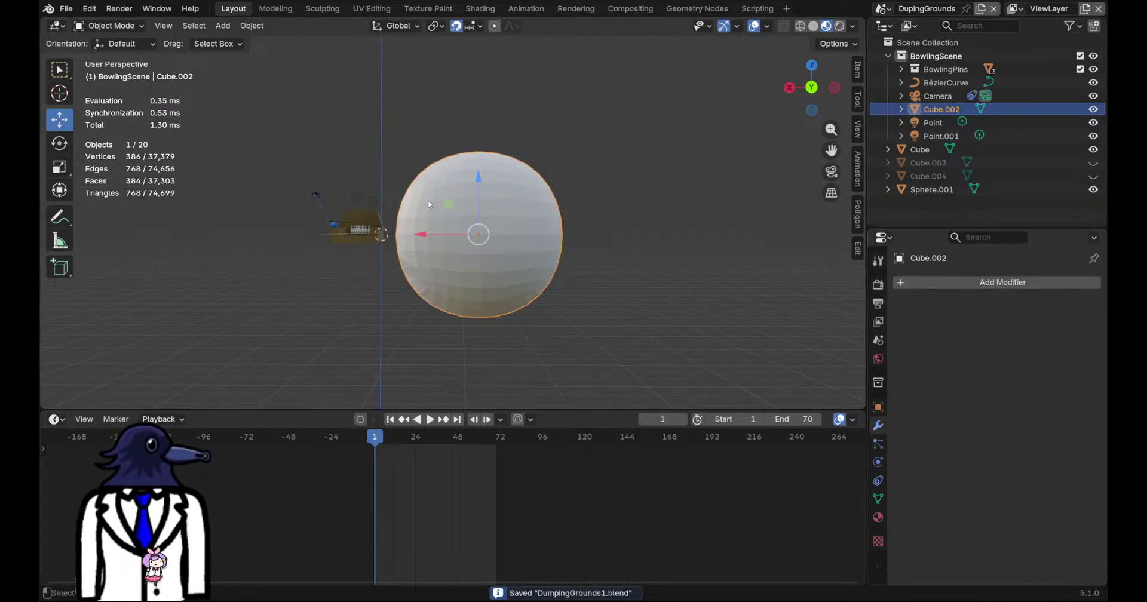
pyautogui.scroll(2, 465, 212)
pyautogui.moveTo(381, 111); pyautogui.dragTo(358, 96, button='middle')
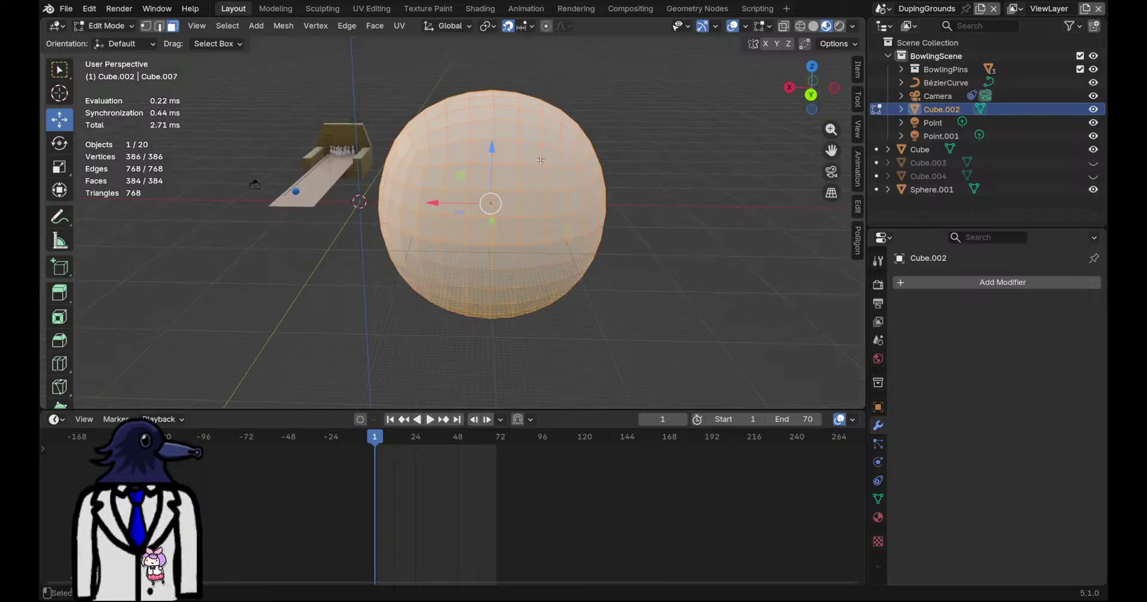
pyautogui.click(322, 8)
pyautogui.scroll(-6, 533, 228)
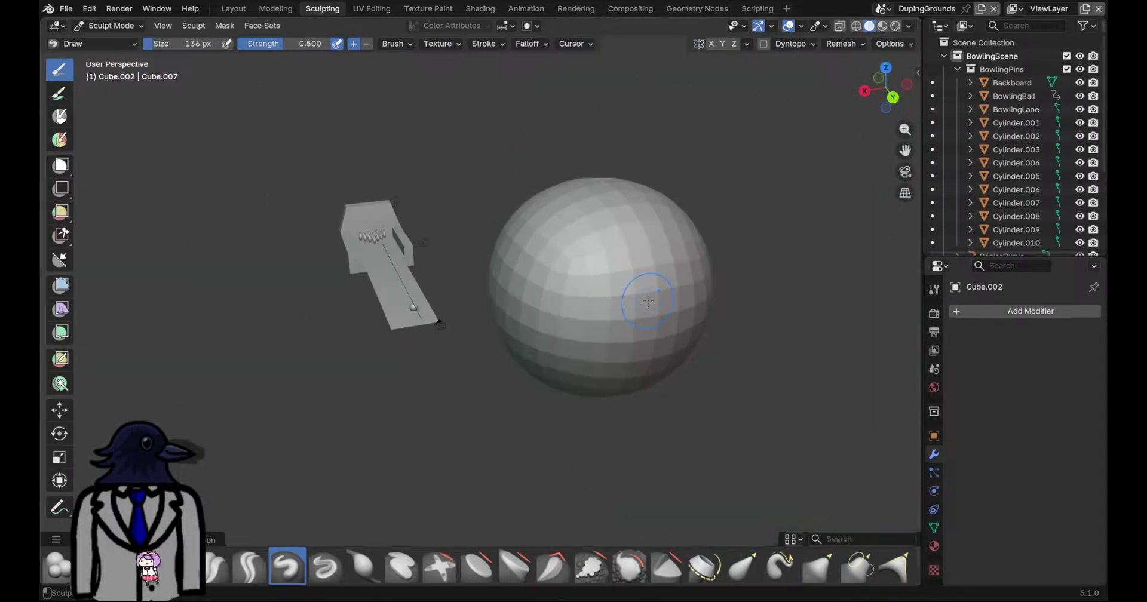
pyautogui.click(232, 8)
# Select the sphere's top vertex in Edit Mode, enable proportional editing, and undo a trial move of the vertex
pyautogui.moveTo(530, 179); pyautogui.dragTo(519, 145, button='middle')
pyautogui.click(500, 153)
pyautogui.click(546, 26)
pyautogui.moveTo(480, 129); pyautogui.dragTo(481, 152)
pyautogui.scroll(-4, 513, 205)
pyautogui.moveTo(535, 230); pyautogui.dragTo(553, 259, button='middle')
pyautogui.hotkey('ctrl', 'z')
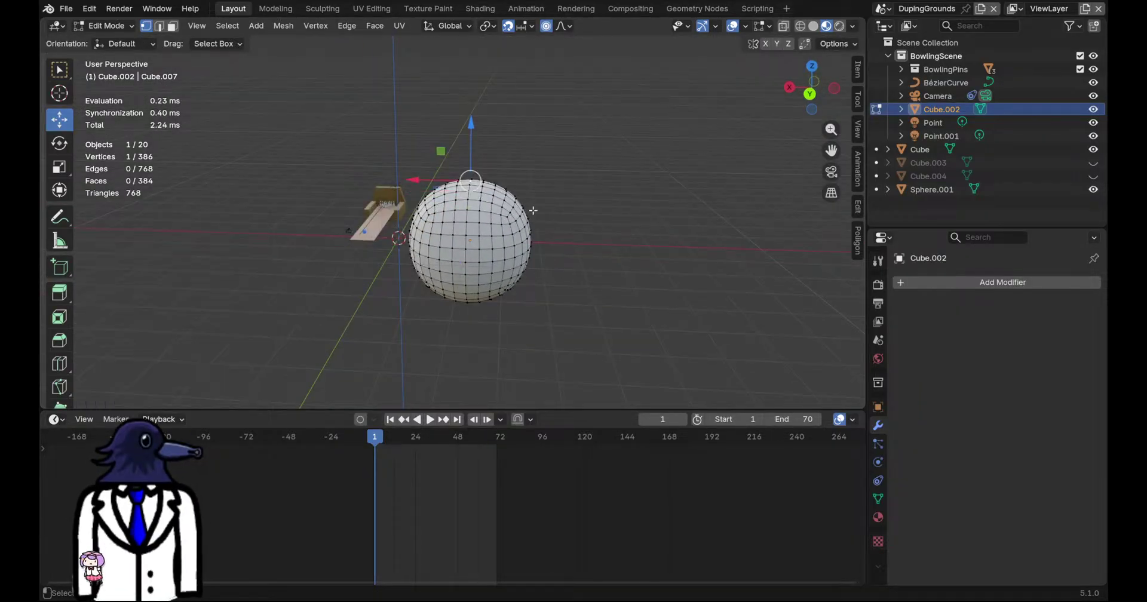
# Enlarge the proportional editing size to about 136" and push the top vertex down about 169" into the sphere
pyautogui.scroll(2, 526, 173)
pyautogui.press('g')
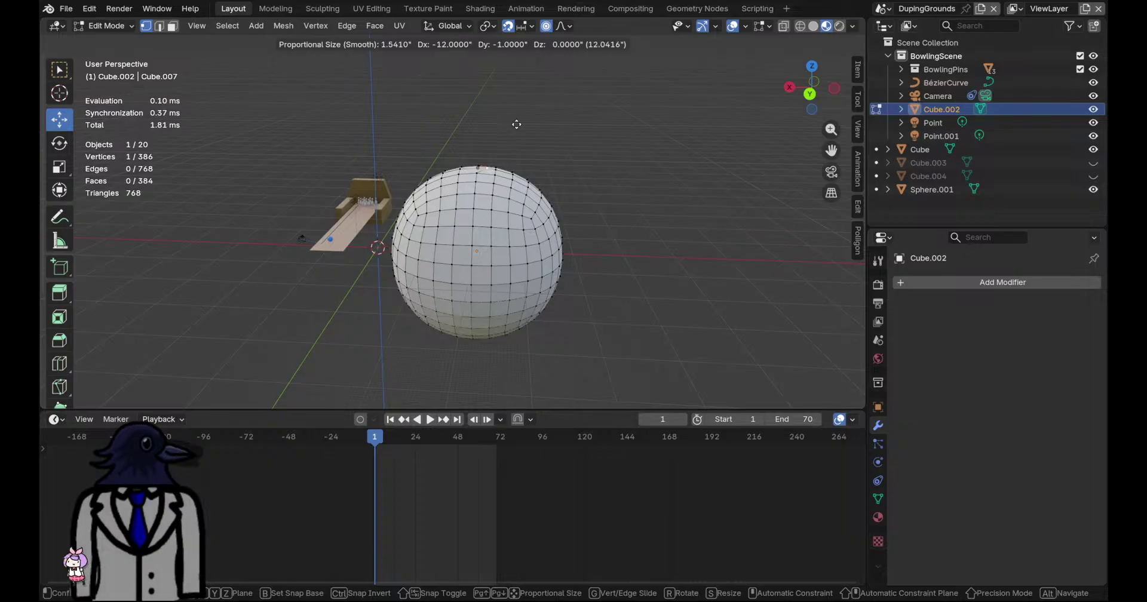
pyautogui.scroll(-16, 515, 123)
pyautogui.scroll(-8, 506, 126)
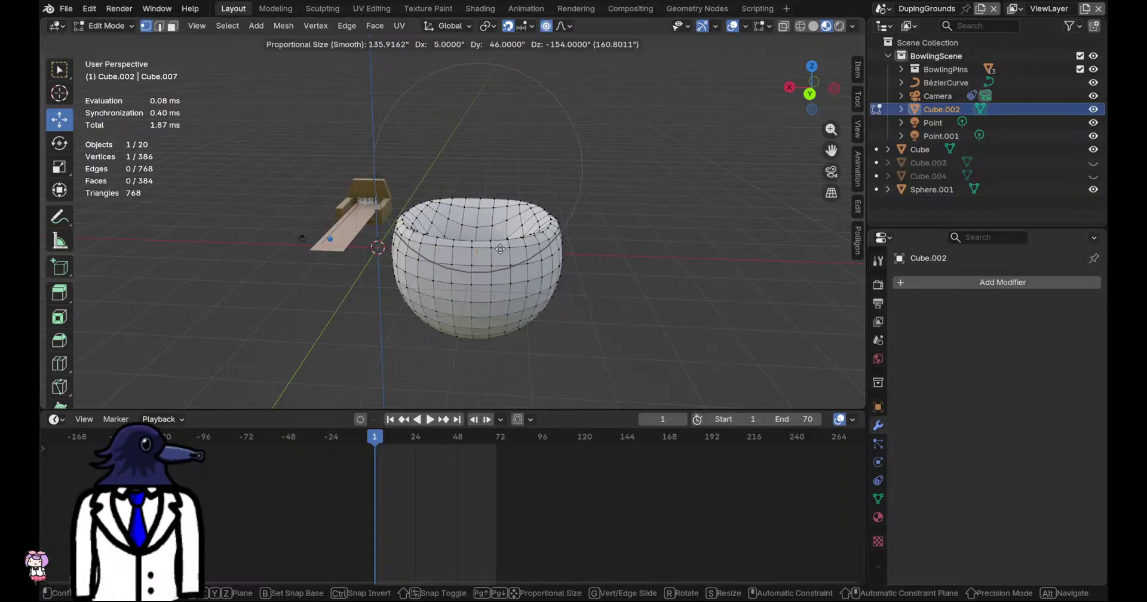
pyautogui.click(502, 273)
# Undo the last vertex move, push the top vertex straight down along Z to hollow the sphere into a bowl, and save the file
pyautogui.moveTo(478, 299); pyautogui.dragTo(416, 278, button='middle')
pyautogui.press('g')
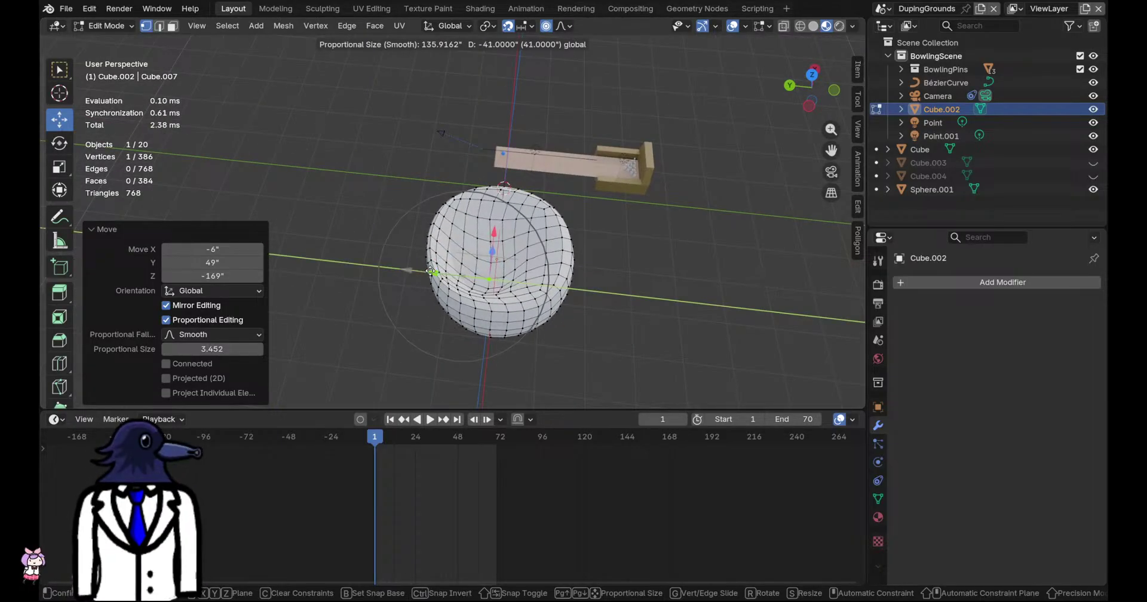
pyautogui.press('Escape')
pyautogui.hotkey('ctrl', 'z')
pyautogui.moveTo(523, 279); pyautogui.dragTo(507, 287, button='middle')
pyautogui.press('g')
pyautogui.press('z')
pyautogui.click(505, 299)
pyautogui.moveTo(505, 299); pyautogui.dragTo(511, 225, button='middle')
pyautogui.hotkey('ctrl', 's')
# Switch to edge selection, select an edge loop near the bowl's rim, and return to Object Mode
pyautogui.press('2')
pyautogui.keyDown('alt'); pyautogui.click(497, 241); pyautogui.keyUp('alt')
pyautogui.scroll(-4, 499, 224)
pyautogui.click(499, 227)
pyautogui.click(503, 151)
pyautogui.press('Tab')
pyautogui.scroll(3, 517, 225)
pyautogui.scroll(5, 518, 224)
pyautogui.scroll(-6, 502, 231)
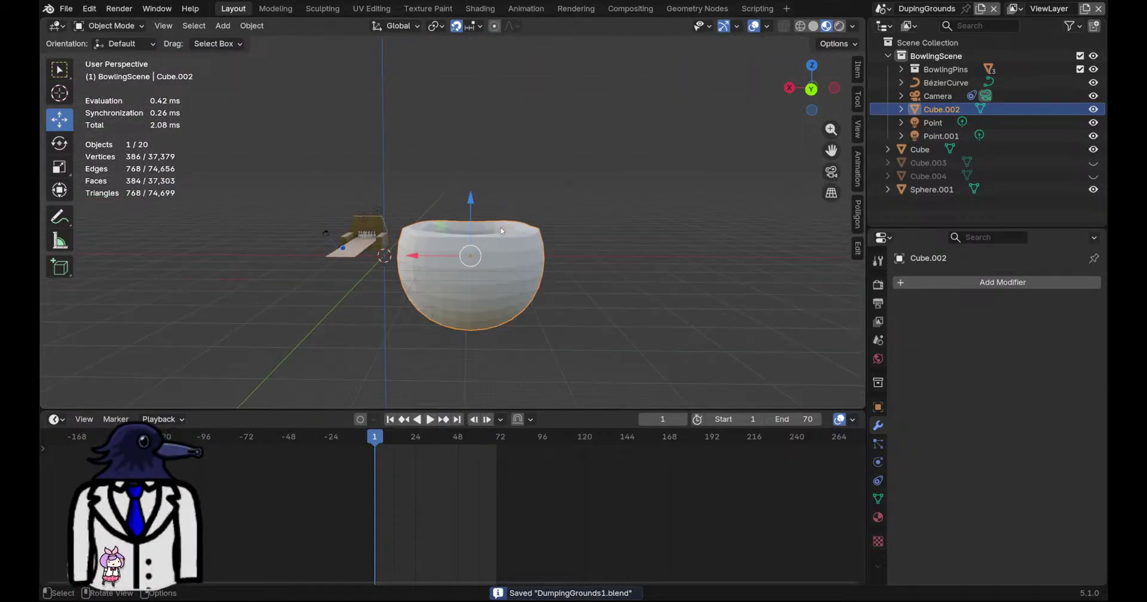
# Apply the Poliigon Light Scratches texture material at 2K to the bowl
pyautogui.click(858, 214)
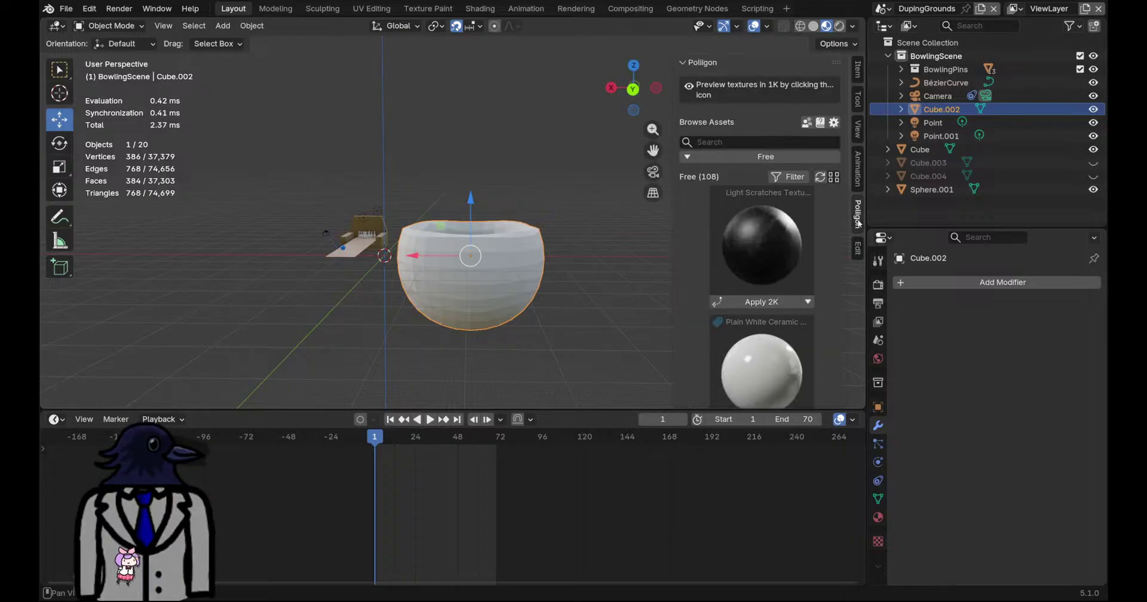
pyautogui.scroll(-6, 780, 299)
pyautogui.scroll(3, 778, 239)
pyautogui.click(775, 218)
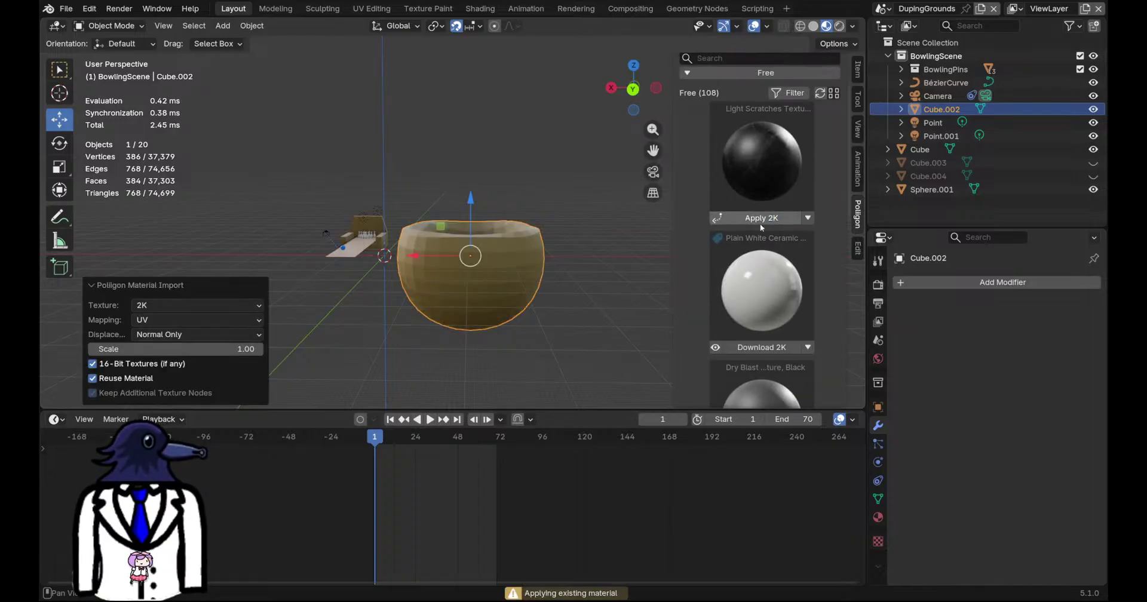
# Deselect the bowl, save the file, and hide the Poliigon asset browser
pyautogui.scroll(-5, 746, 315)
pyautogui.scroll(7, 763, 299)
pyautogui.scroll(3, 564, 285)
pyautogui.scroll(-2, 618, 291)
pyautogui.click(618, 291)
pyautogui.moveTo(618, 292); pyautogui.dragTo(567, 233, button='middle')
pyautogui.hotkey('ctrl', 's')
pyautogui.press('Tab')
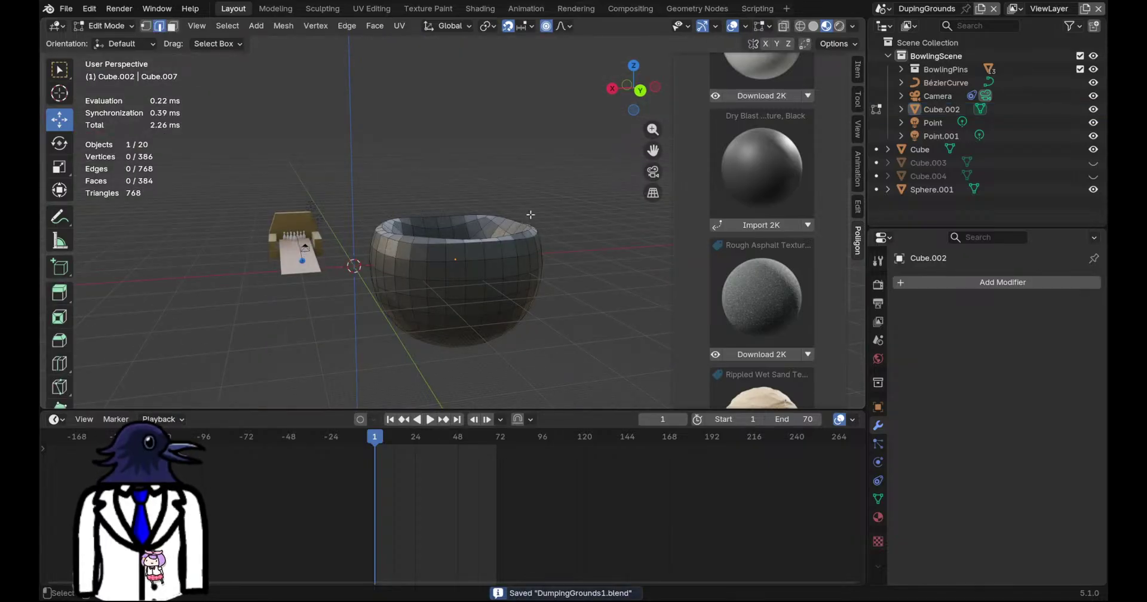
pyautogui.press('Tab')
pyautogui.click(856, 210)
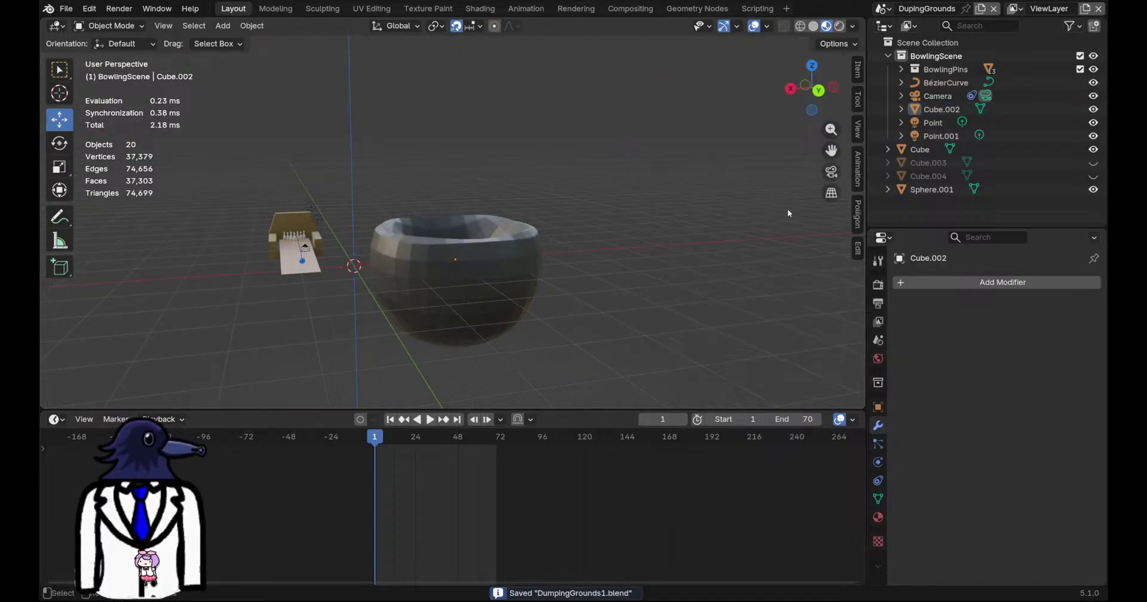
# Select the bowl and shade it smooth
pyautogui.scroll(-3, 485, 191)
pyautogui.hotkey('shift', 'a')
pyautogui.click(512, 270)
pyautogui.rightClick(512, 270)
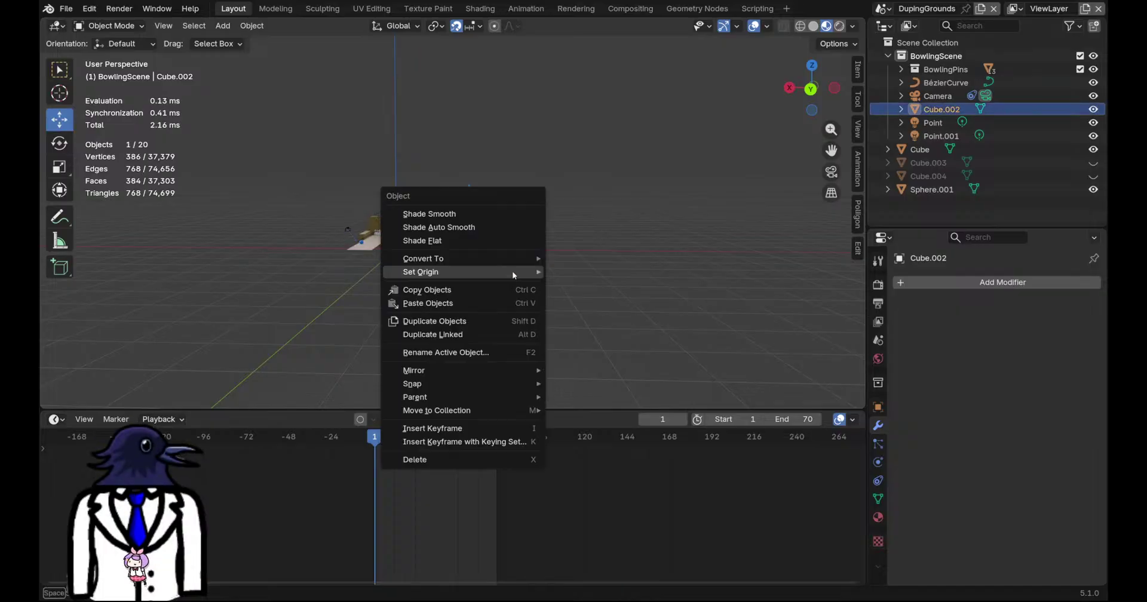
pyautogui.click(494, 214)
pyautogui.keyDown('shift'); pyautogui.moveTo(466, 328); pyautogui.dragTo(444, 363, button='middle'); pyautogui.keyUp('shift')
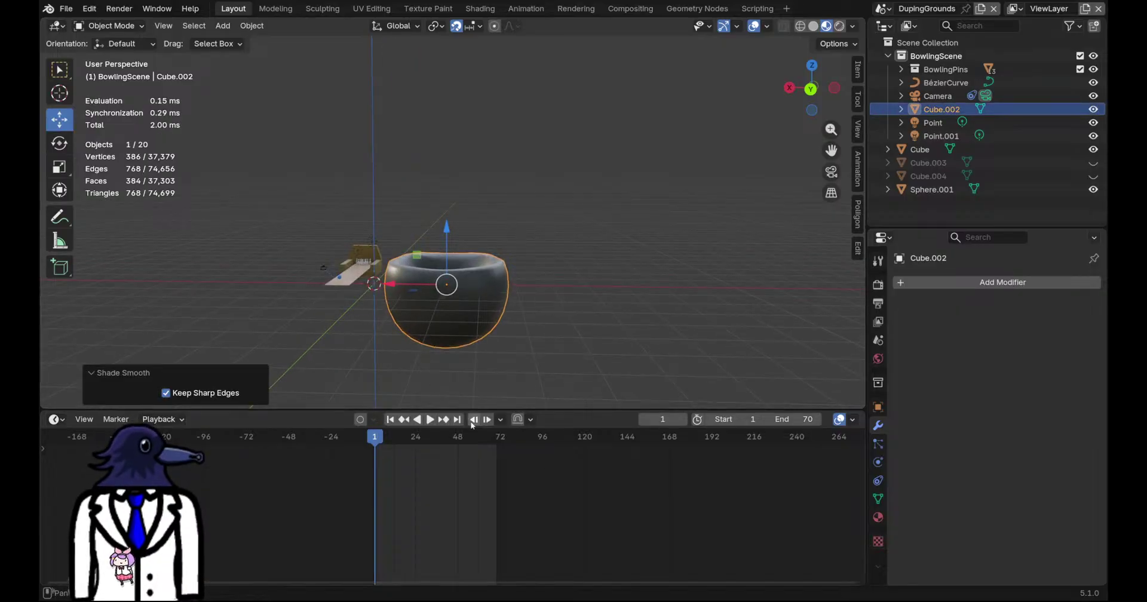
# Make the bowl a passive rigid body with Animated enabled and Mesh as its collision shape
pyautogui.click(878, 462)
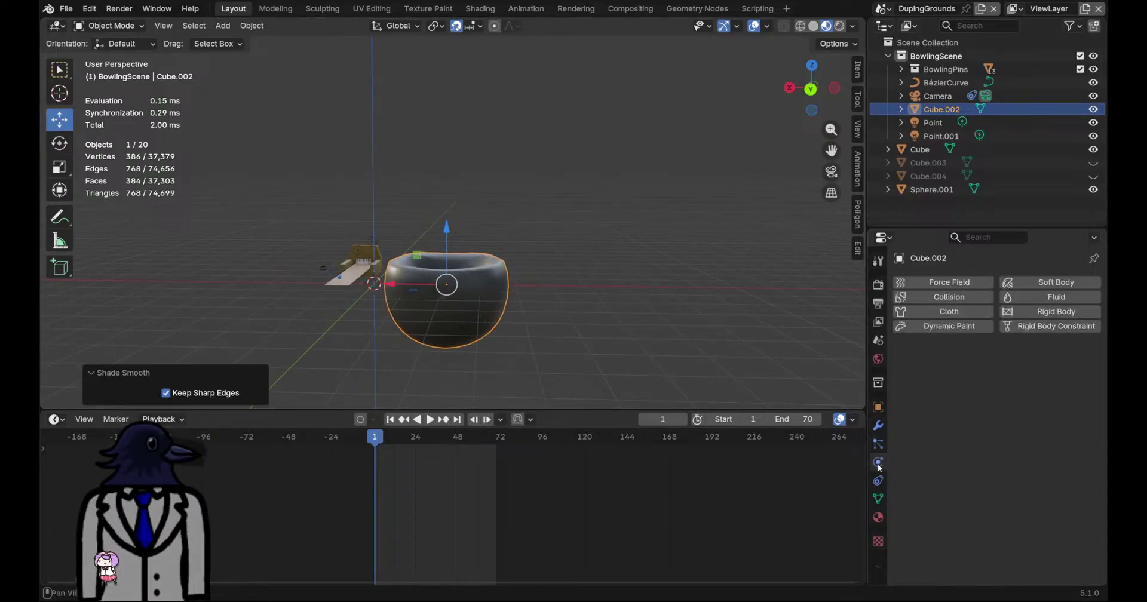
pyautogui.click(1043, 312)
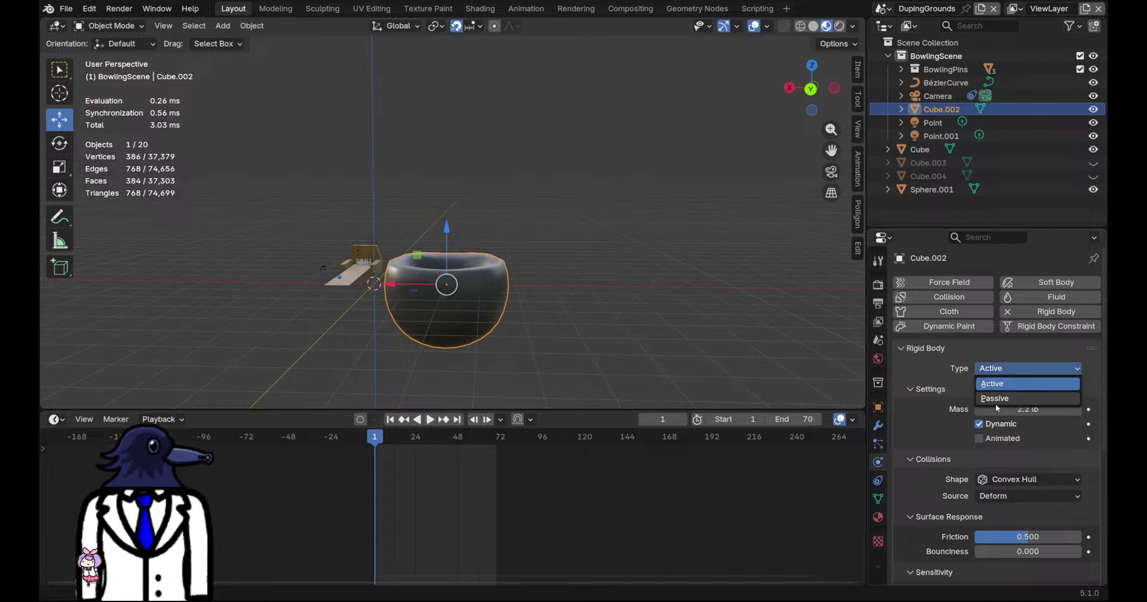
pyautogui.click(995, 399)
pyautogui.scroll(-3, 1034, 442)
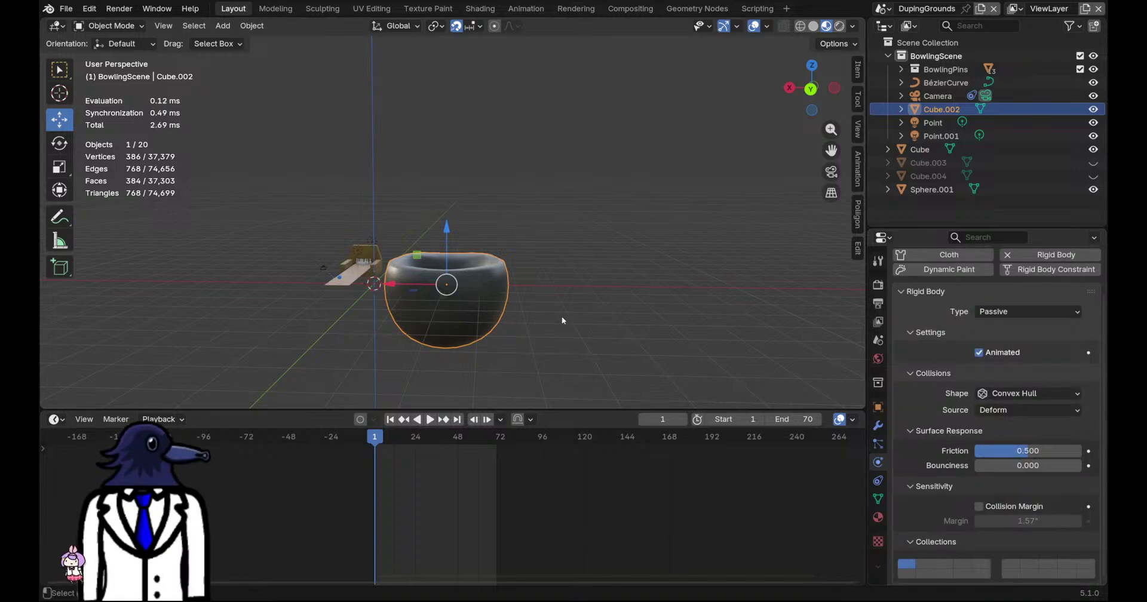
pyautogui.click(995, 394)
pyautogui.click(1004, 502)
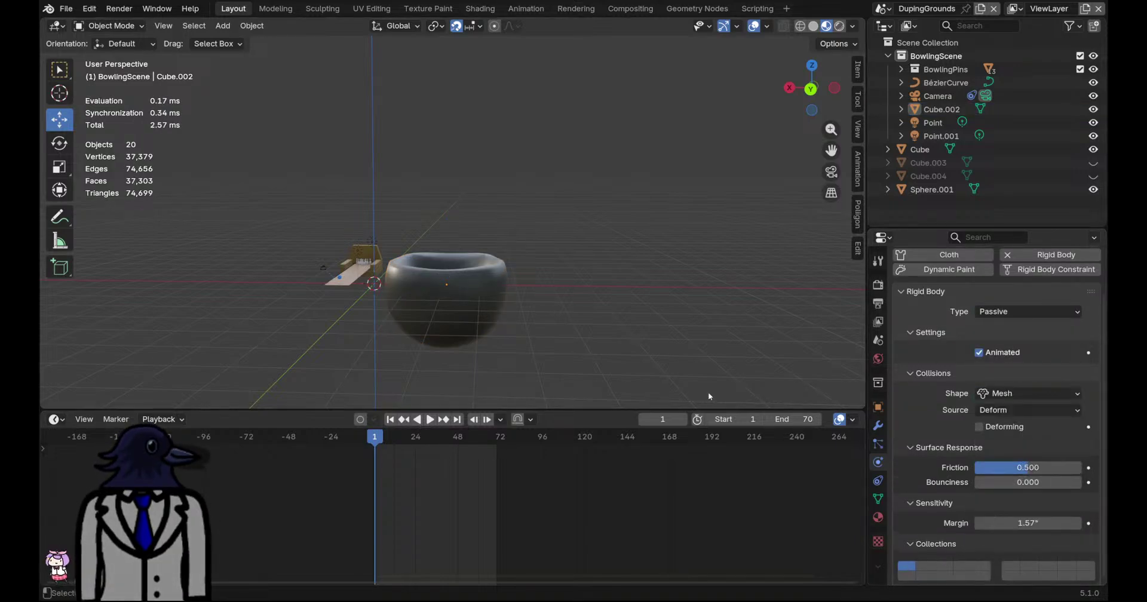
pyautogui.hotkey('shift', 'a')
pyautogui.moveTo(531, 240)
pyautogui.click(602, 273)
pyautogui.scroll(6, 443, 273)
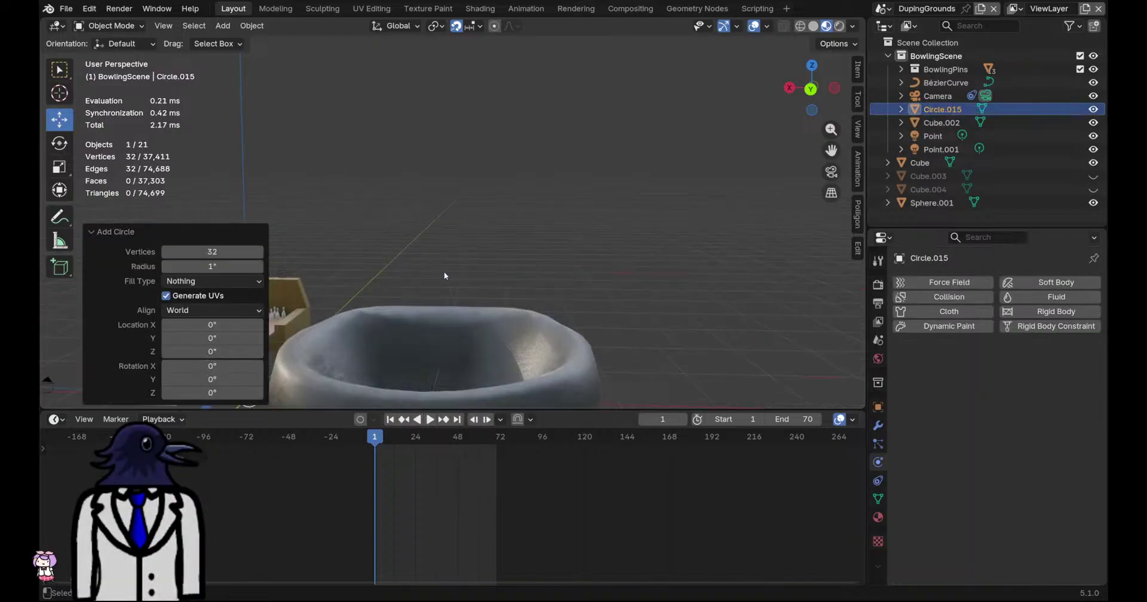
pyautogui.moveTo(414, 348); pyautogui.dragTo(544, 291, button='middle')
pyautogui.moveTo(370, 236); pyautogui.dragTo(543, 246)
pyautogui.moveTo(580, 213); pyautogui.dragTo(605, 93)
pyautogui.moveTo(588, 164); pyautogui.dragTo(562, 200, button='middle')
pyautogui.scroll(2, 563, 202)
pyautogui.scroll(1, 563, 203)
pyautogui.press('s')
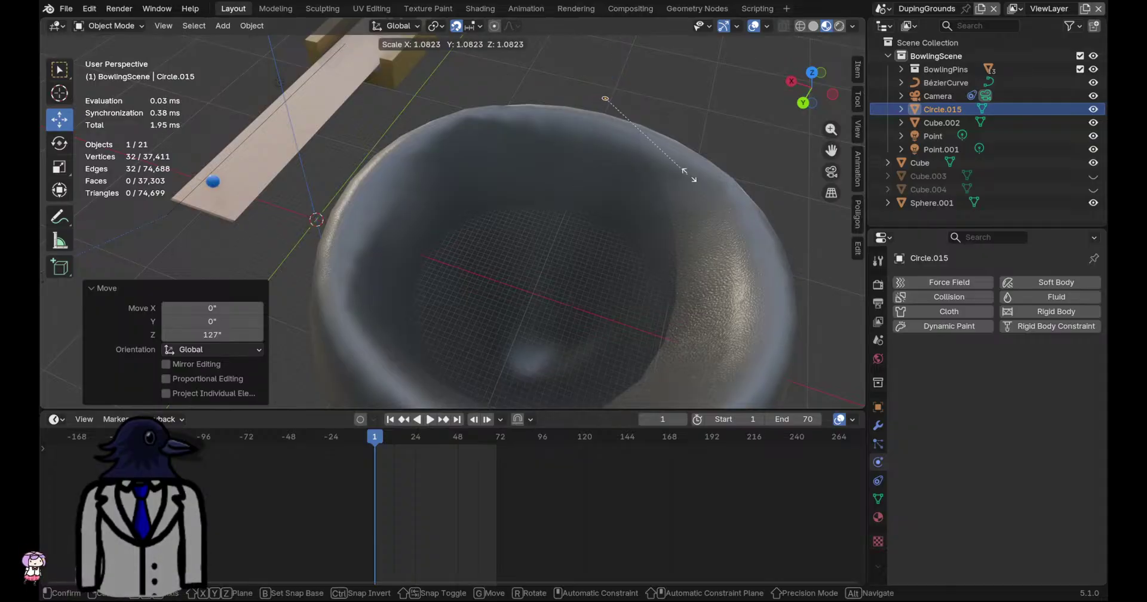
pyautogui.click(745, 210)
pyautogui.press('x')
pyautogui.press('Return')
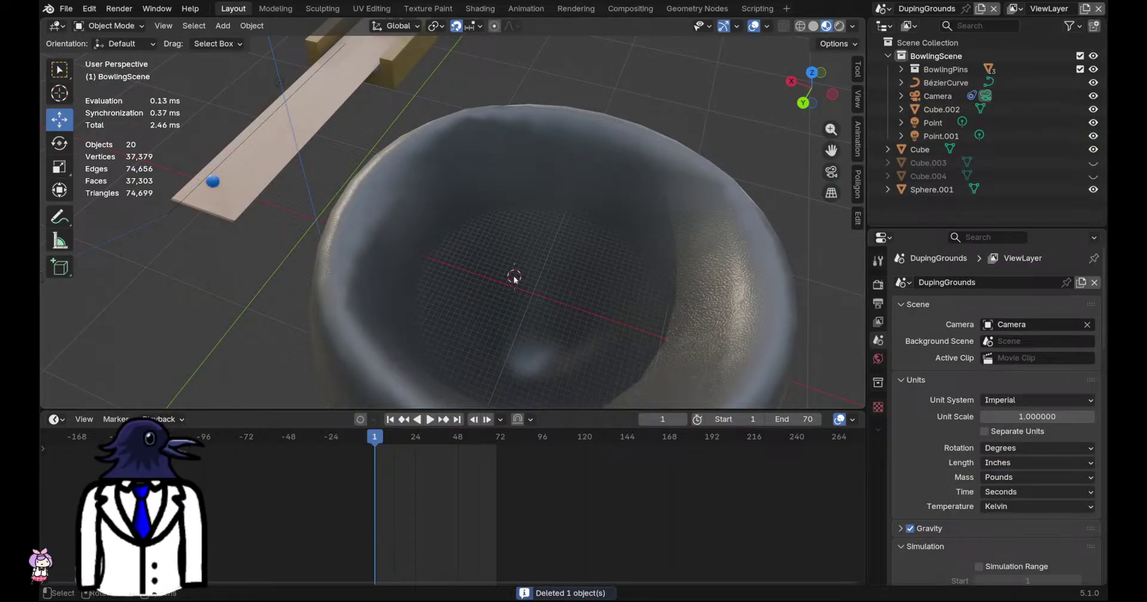
# Add a UV sphere at the 3D cursor inside the bowl, scale it, save the file, and raise the sphere 126" along Z
pyautogui.hotkey('shift', 'a')
pyautogui.moveTo(501, 255)
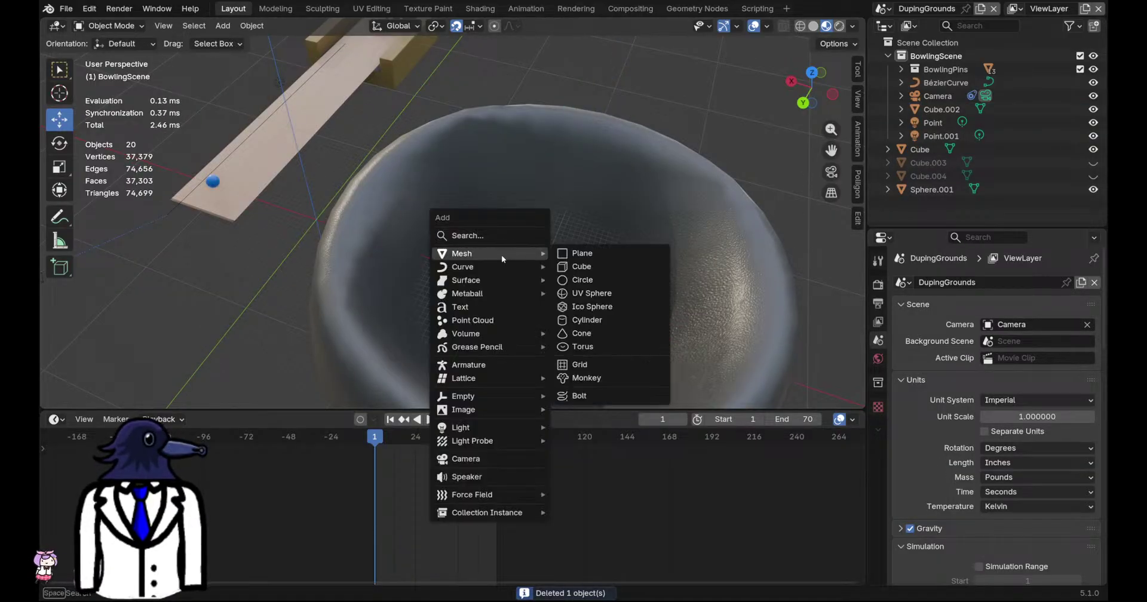
pyautogui.click(588, 293)
pyautogui.moveTo(545, 298); pyautogui.dragTo(588, 294, button='middle')
pyautogui.press('s')
pyautogui.click(611, 228)
pyautogui.hotkey('ctrl', 's')
pyautogui.moveTo(440, 318); pyautogui.dragTo(442, 170)
pyautogui.scroll(3, 478, 211)
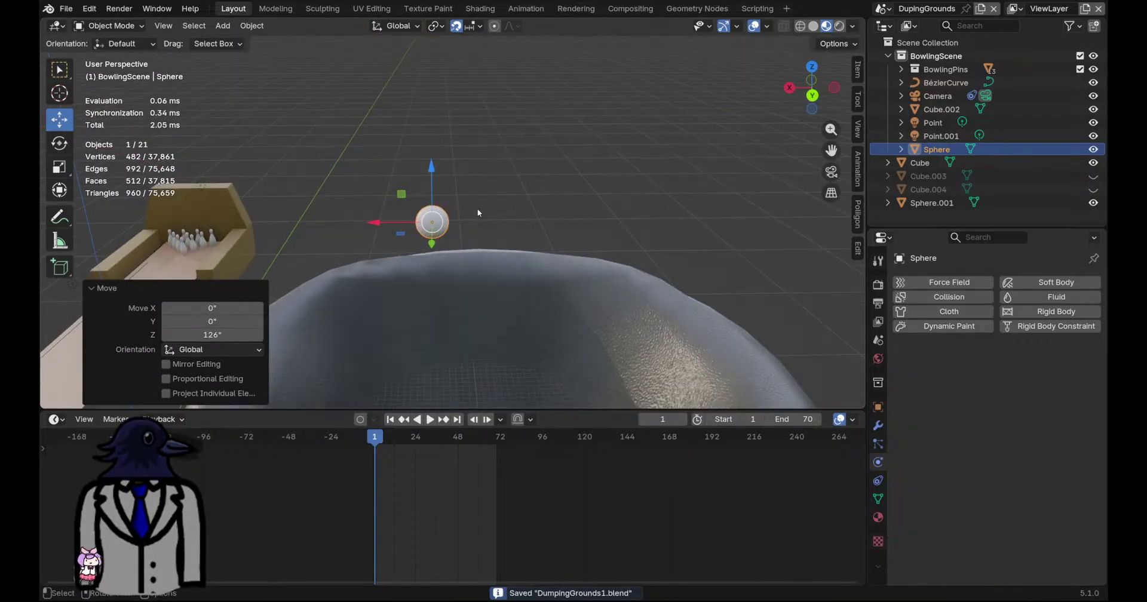
# Find the Poliigon Flaky Donut Texture among the free assets and apply it at 2K to the small sphere
pyautogui.click(858, 215)
pyautogui.scroll(-5, 810, 270)
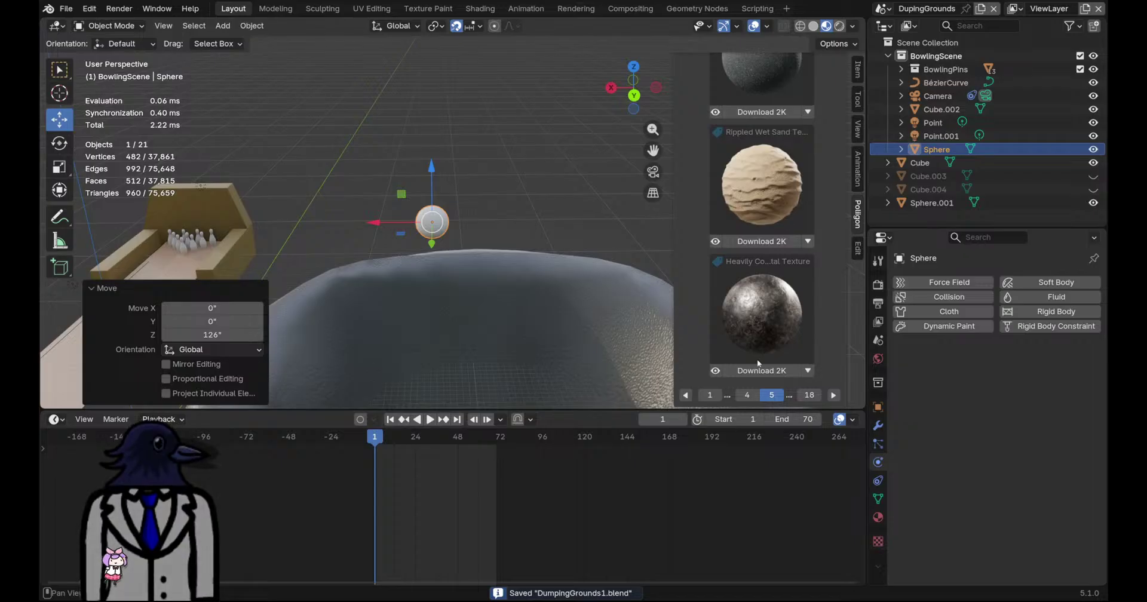
pyautogui.click(750, 396)
pyautogui.scroll(12, 756, 366)
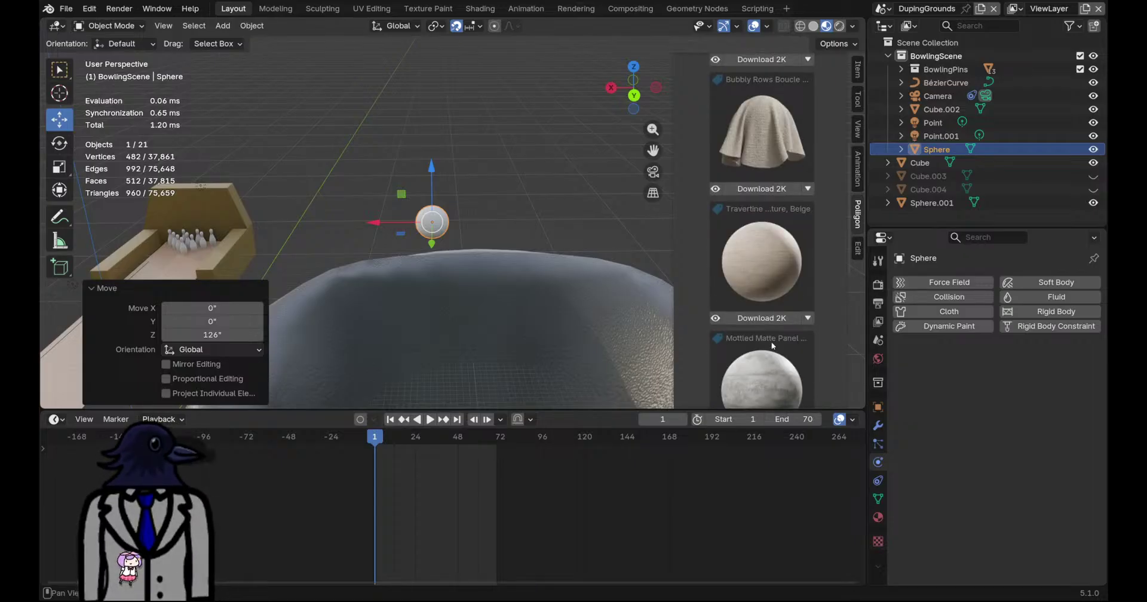
pyautogui.scroll(-10, 770, 358)
pyautogui.click(740, 395)
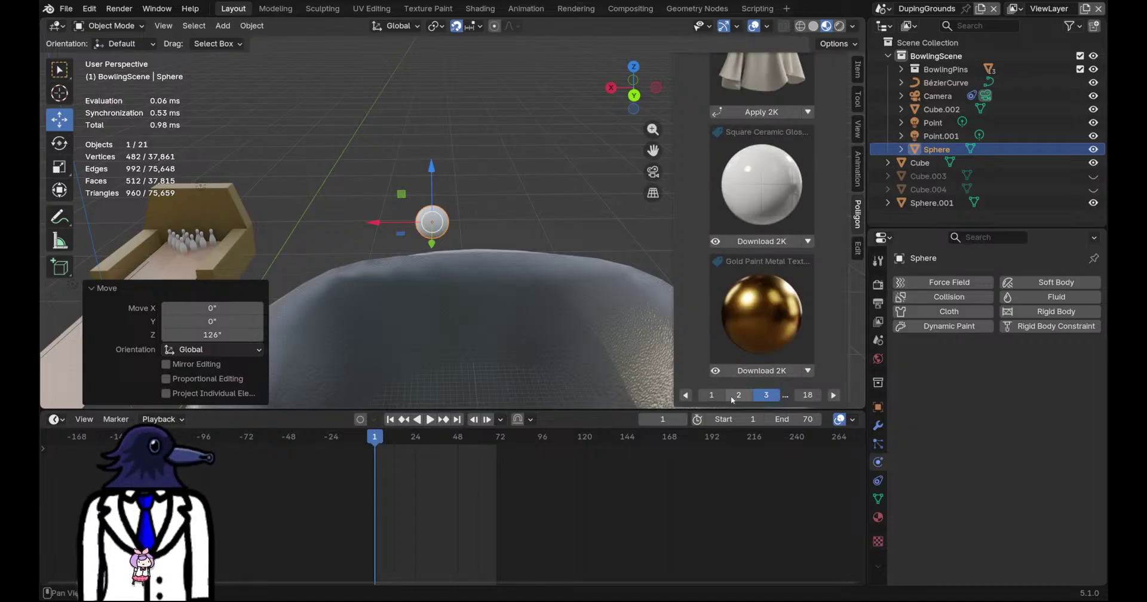
pyautogui.click(737, 395)
pyautogui.scroll(10, 755, 343)
pyautogui.scroll(-10, 758, 349)
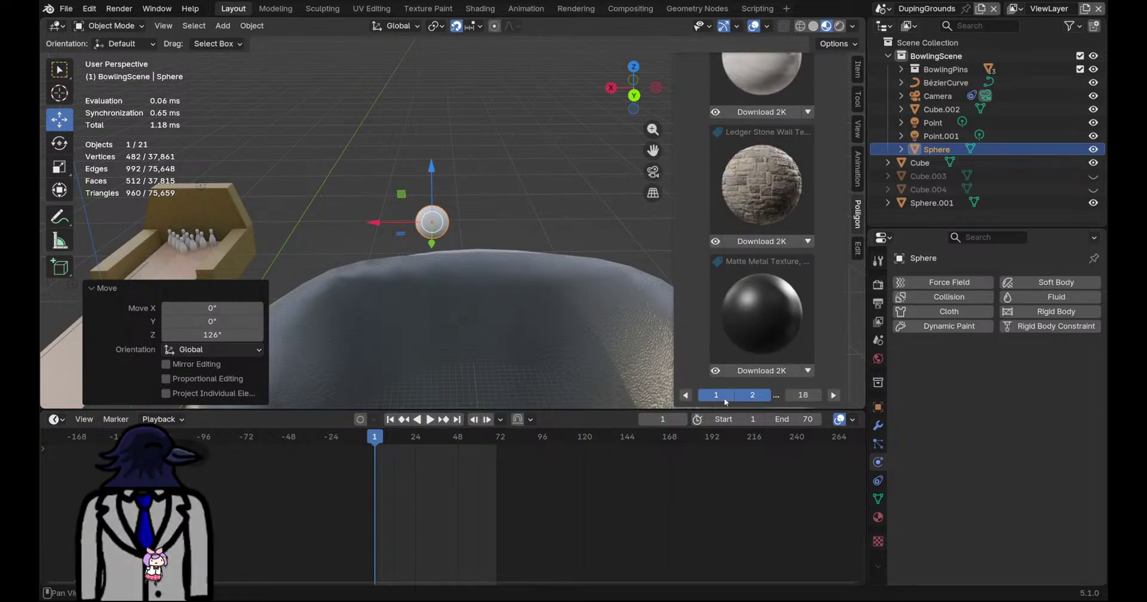
pyautogui.click(724, 399)
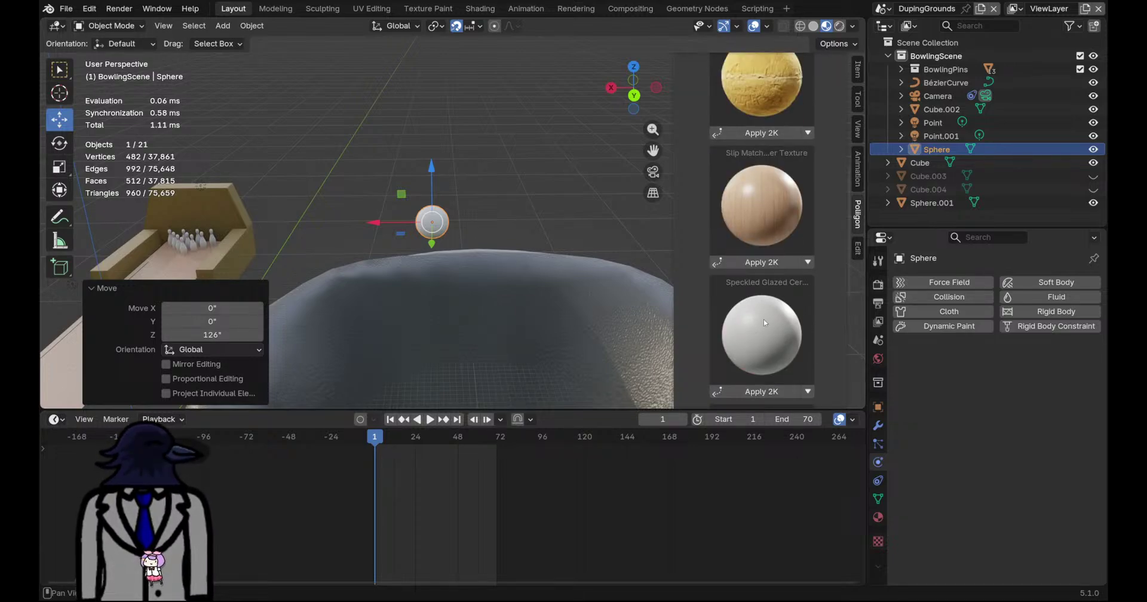
pyautogui.scroll(8, 764, 322)
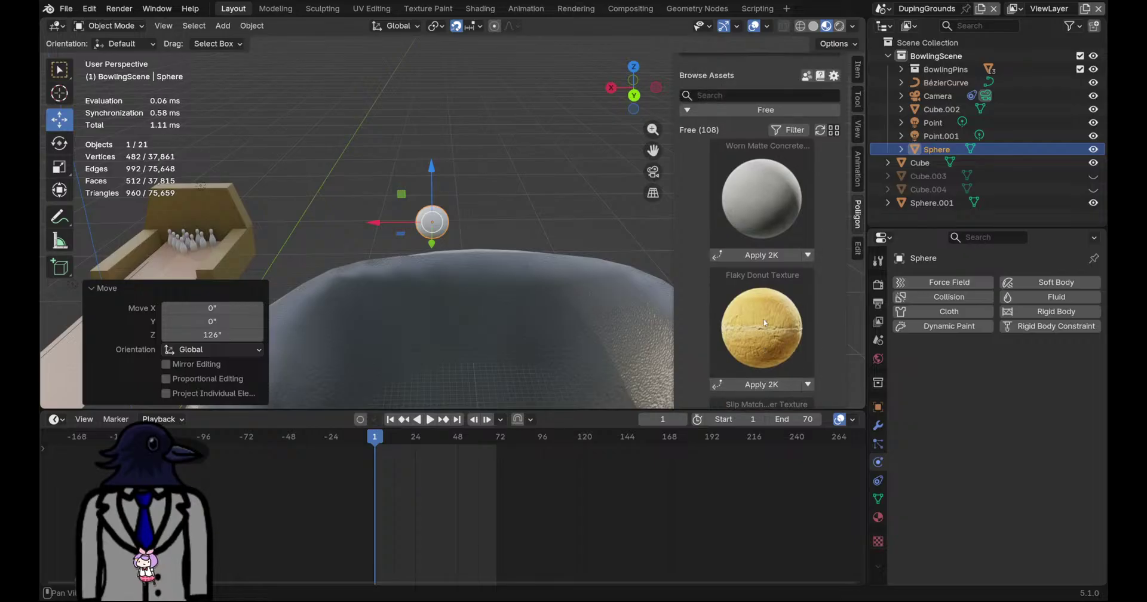
pyautogui.click(767, 385)
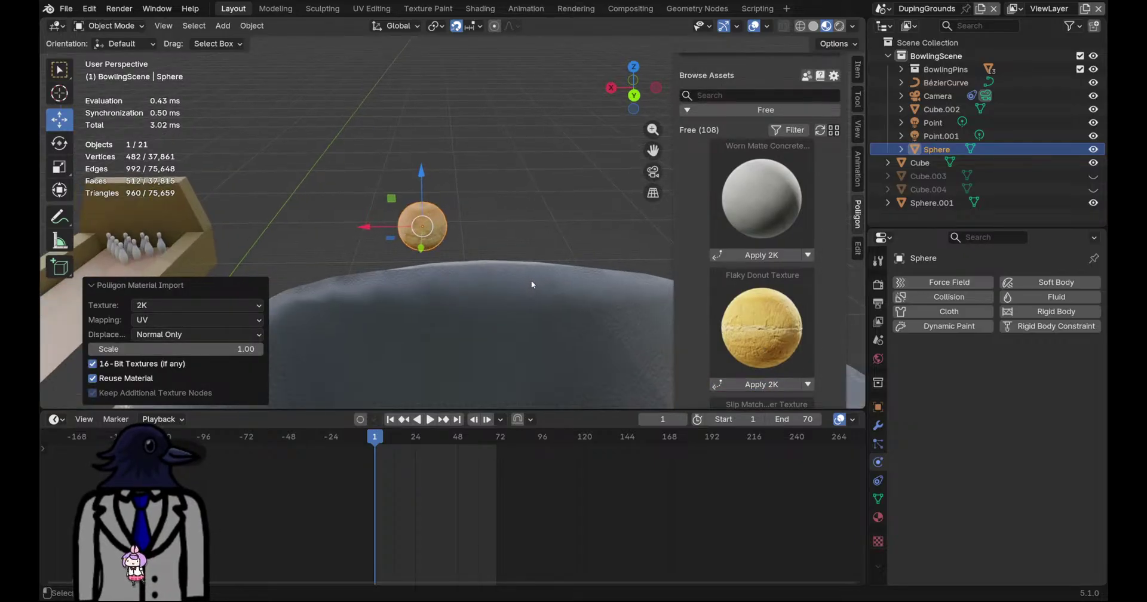
pyautogui.scroll(-3, 531, 281)
pyautogui.click(855, 219)
pyautogui.scroll(4, 451, 227)
pyautogui.keyDown('shift'); pyautogui.moveTo(530, 227); pyautogui.dragTo(528, 197, button='middle'); pyautogui.keyUp('shift')
pyautogui.scroll(-3, 528, 179)
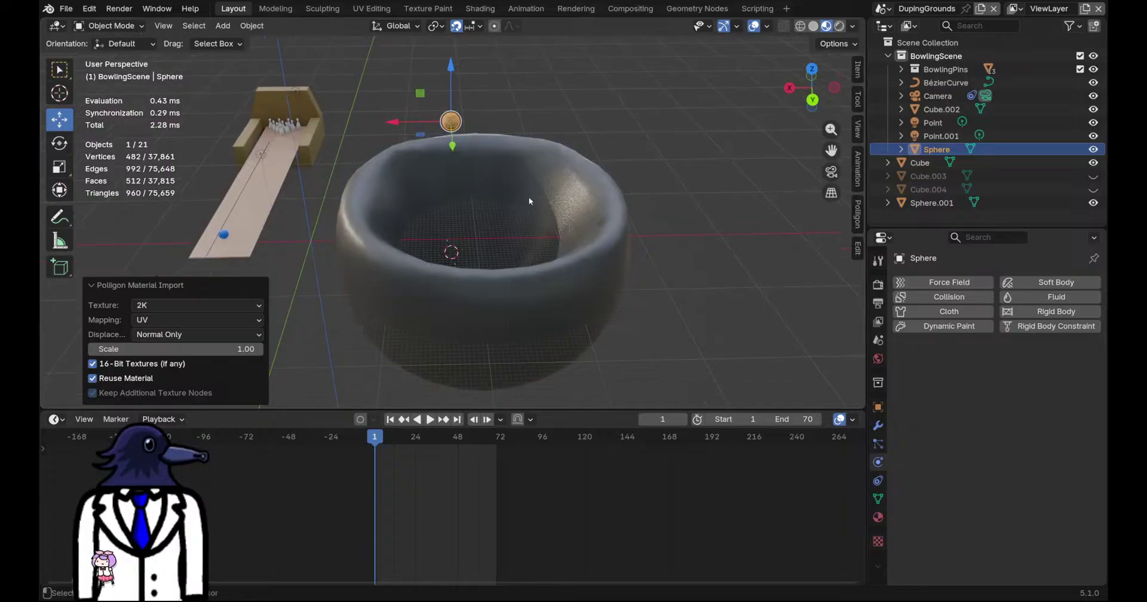
pyautogui.hotkey('shift', 'd')
pyautogui.click(585, 206)
pyautogui.hotkey('shift', 'd')
pyautogui.click(498, 235)
pyautogui.hotkey('shift', 'd')
pyautogui.press('x')
pyautogui.click(572, 242)
pyautogui.hotkey('shift', 'd')
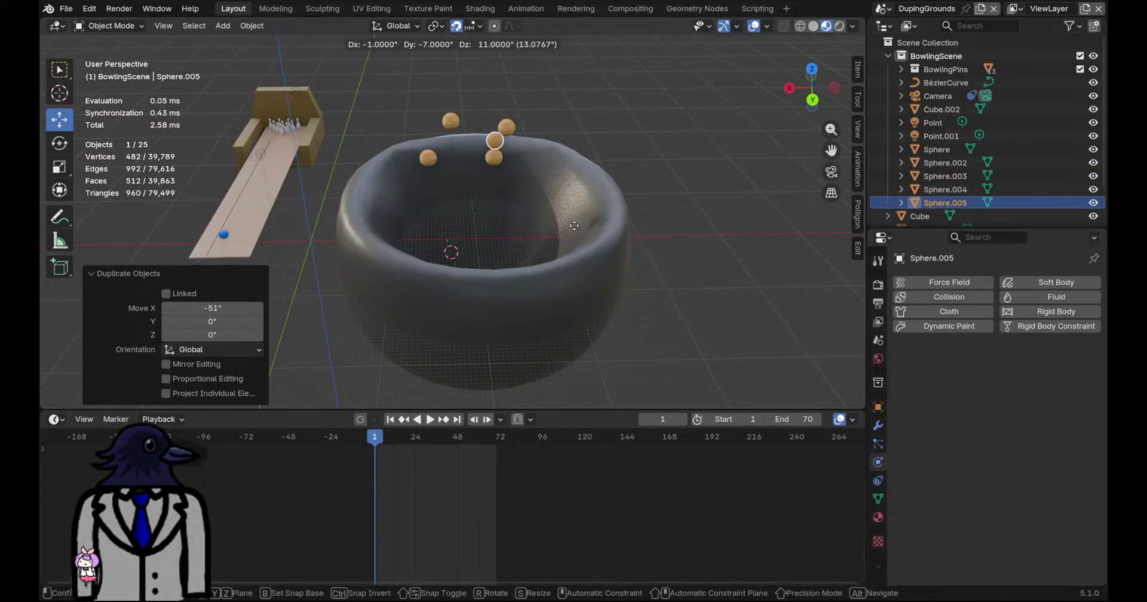
pyautogui.press('Escape')
pyautogui.hotkey('ctrl', 'z')
pyautogui.hotkey('ctrl', 'z')
pyautogui.hotkey('ctrl', 'z')
pyautogui.hotkey('ctrl', 'z')
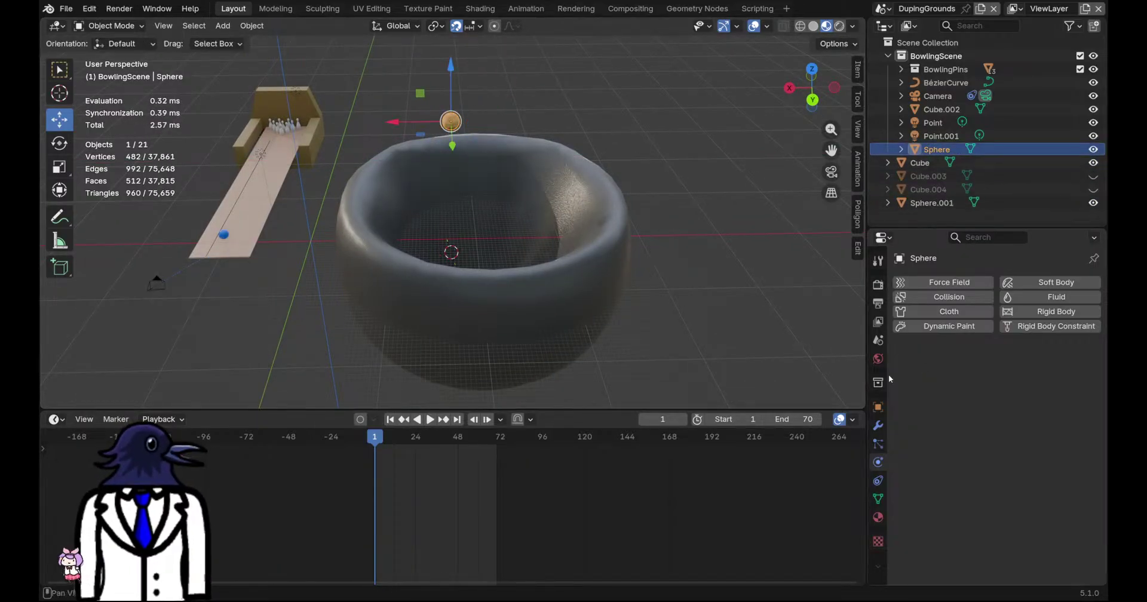
# Make the small sphere an active rigid body with the Convex Hull collision shape
pyautogui.click(1026, 313)
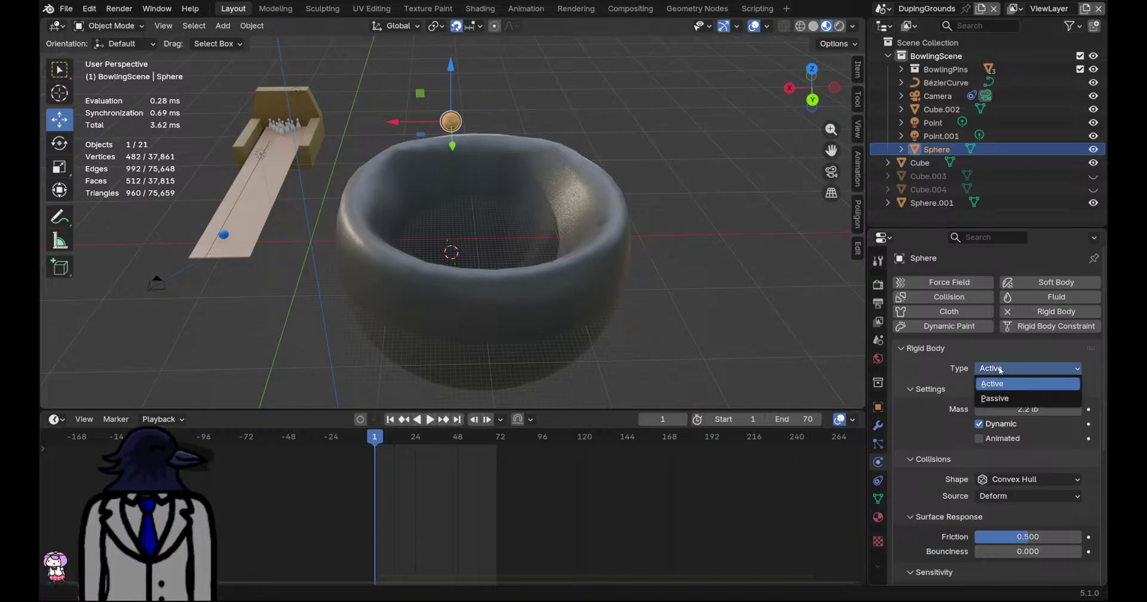
pyautogui.click(1049, 479)
pyautogui.click(1043, 478)
pyautogui.click(1017, 478)
pyautogui.click(1016, 479)
# Duplicate the rigid-body sphere four times above the bowl and reposition one of the spheres to spread the group out
pyautogui.moveTo(531, 288); pyautogui.dragTo(571, 282, button='middle')
pyautogui.hotkey('shift', 'd')
pyautogui.click(580, 255)
pyautogui.hotkey('shift', 'd')
pyautogui.click(558, 283)
pyautogui.hotkey('shift', 'd')
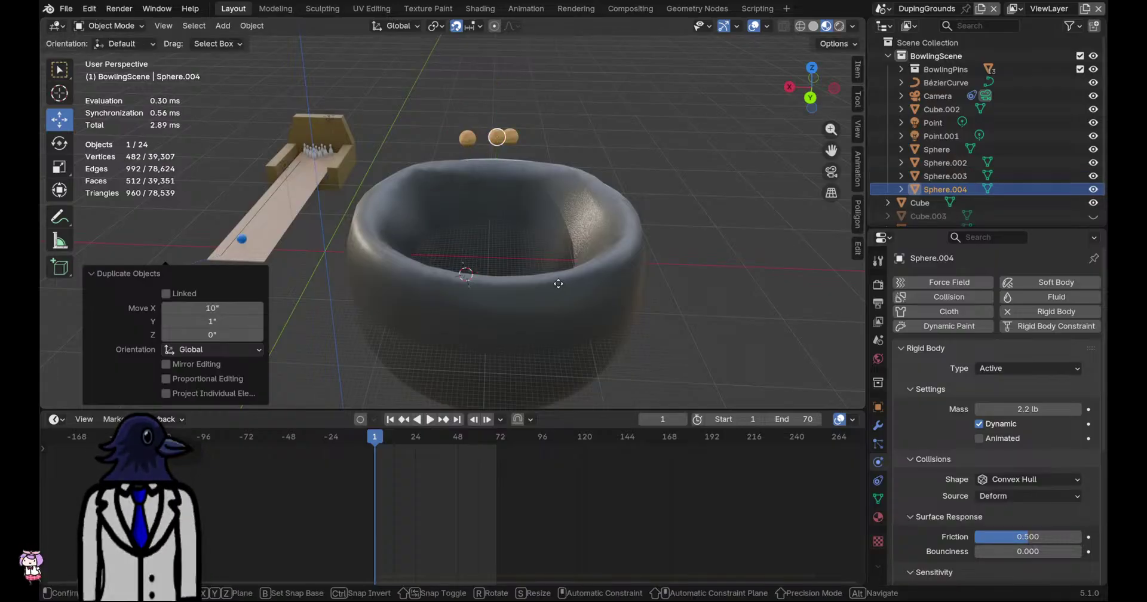
pyautogui.click(547, 290)
pyautogui.hotkey('shift', 'd')
pyautogui.click(529, 272)
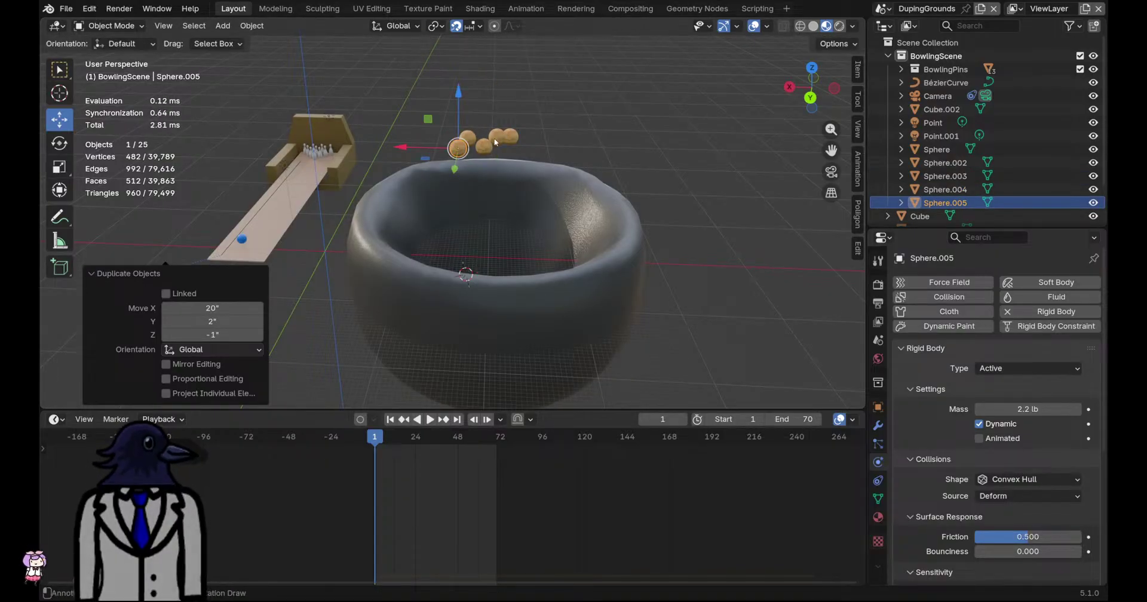
pyautogui.press('g')
pyautogui.click(558, 224)
pyautogui.click(595, 287)
pyautogui.moveTo(594, 288); pyautogui.dragTo(600, 285, button='middle')
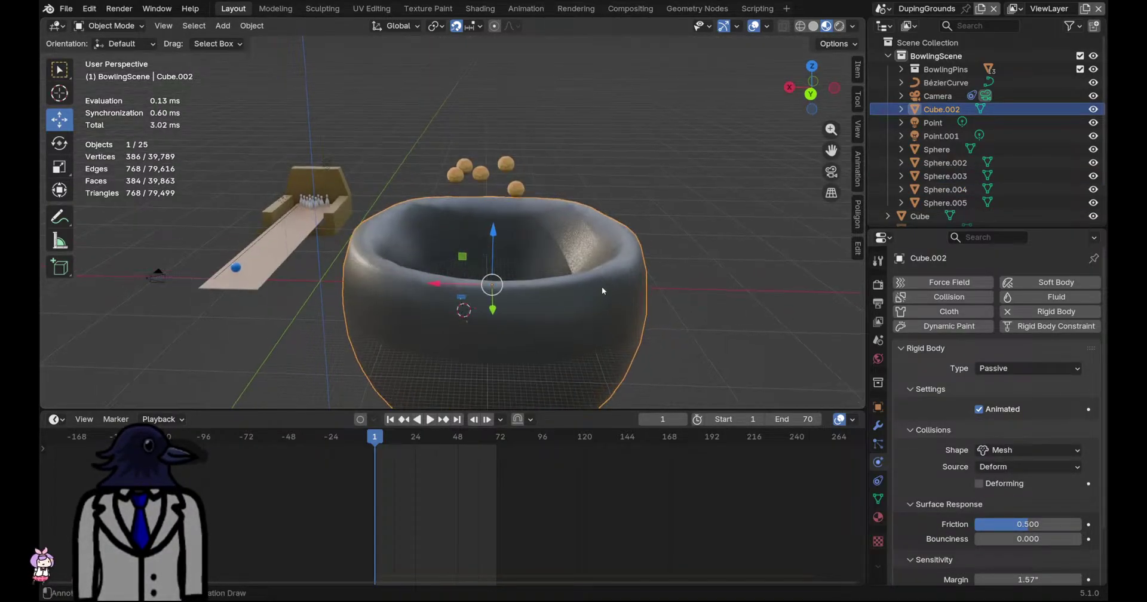
pyautogui.press('g')
pyautogui.press('space')
pyautogui.press('Escape')
pyautogui.press('Escape')
pyautogui.hotkey('ctrl', 'z')
# Select the bowl and play the simulation to watch the five spheres drop into it
pyautogui.moveTo(574, 277); pyautogui.dragTo(570, 279, button='middle')
pyautogui.scroll(-3, 550, 280)
pyautogui.click(535, 283)
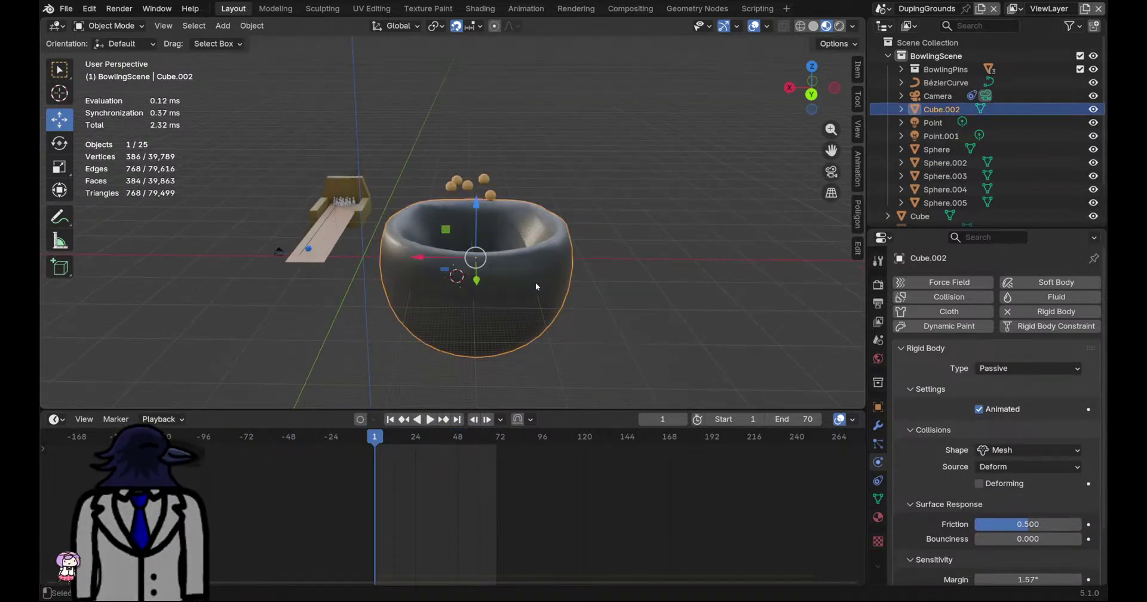
pyautogui.scroll(3, 536, 284)
pyautogui.press('space')
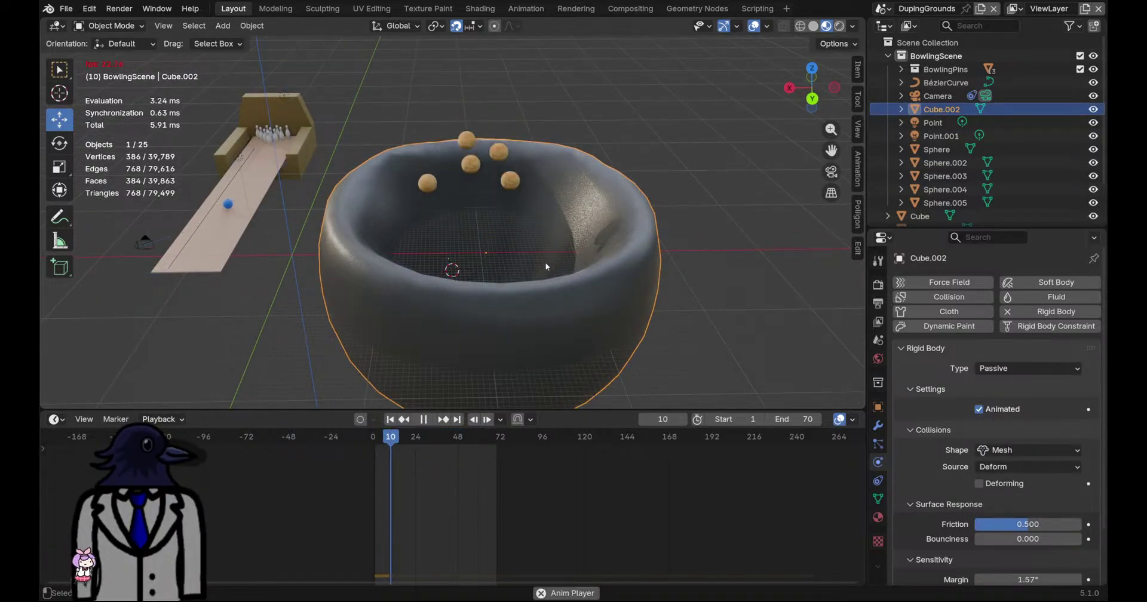
# Swing the bowl around repeatedly during playback to knock the dropping spheres about, following it from several angles
pyautogui.press('g')
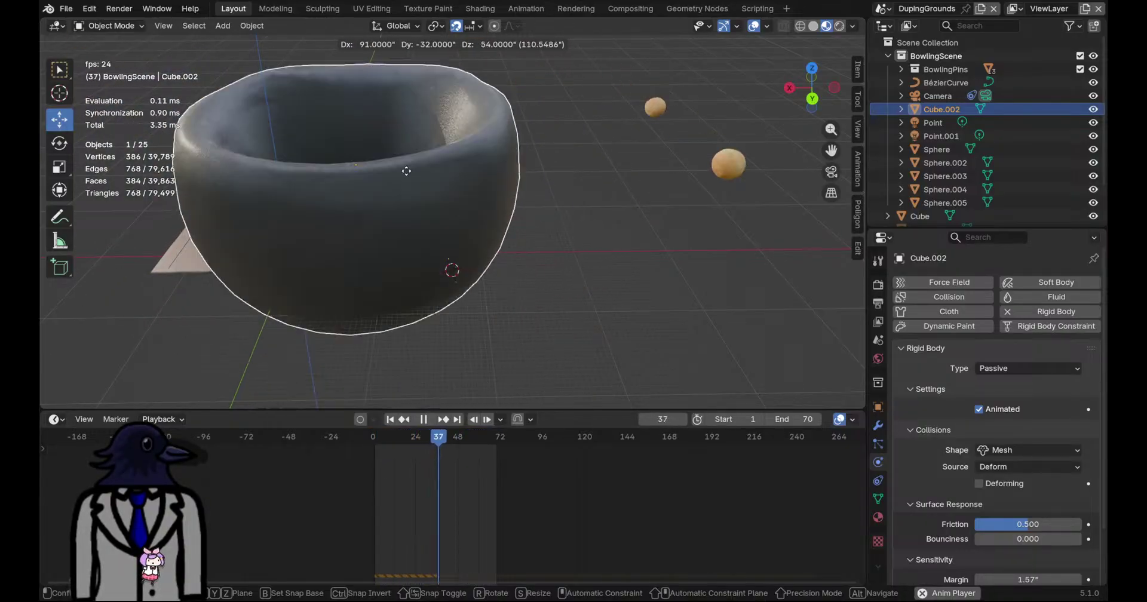
pyautogui.click(480, 225)
pyautogui.moveTo(480, 225); pyautogui.dragTo(525, 239, button='middle')
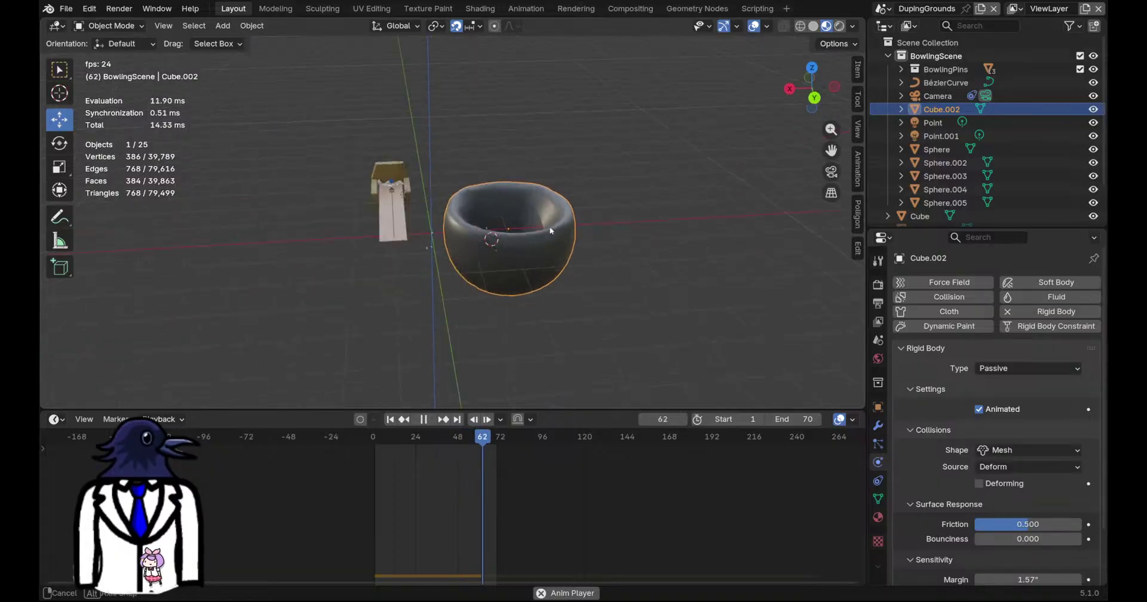
pyautogui.press('g')
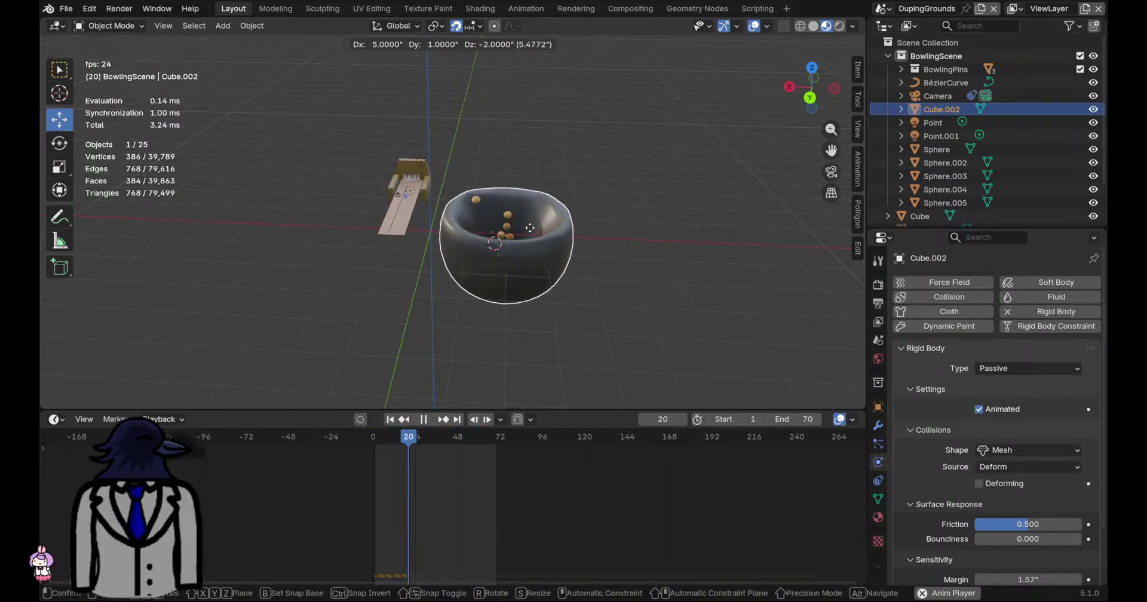
pyautogui.click(515, 232)
pyautogui.moveTo(515, 233); pyautogui.dragTo(580, 246, button='middle')
pyautogui.scroll(3, 471, 251)
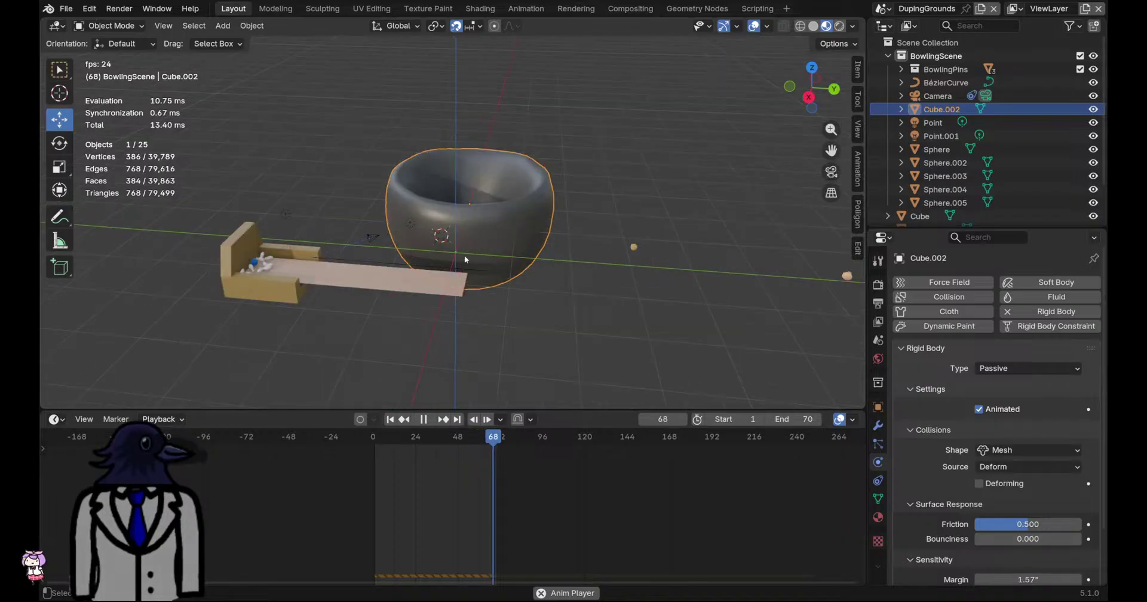
pyautogui.keyDown('shift'); pyautogui.moveTo(471, 252); pyautogui.dragTo(555, 228, button='middle'); pyautogui.keyUp('shift')
pyautogui.scroll(2, 621, 213)
pyautogui.press('g')
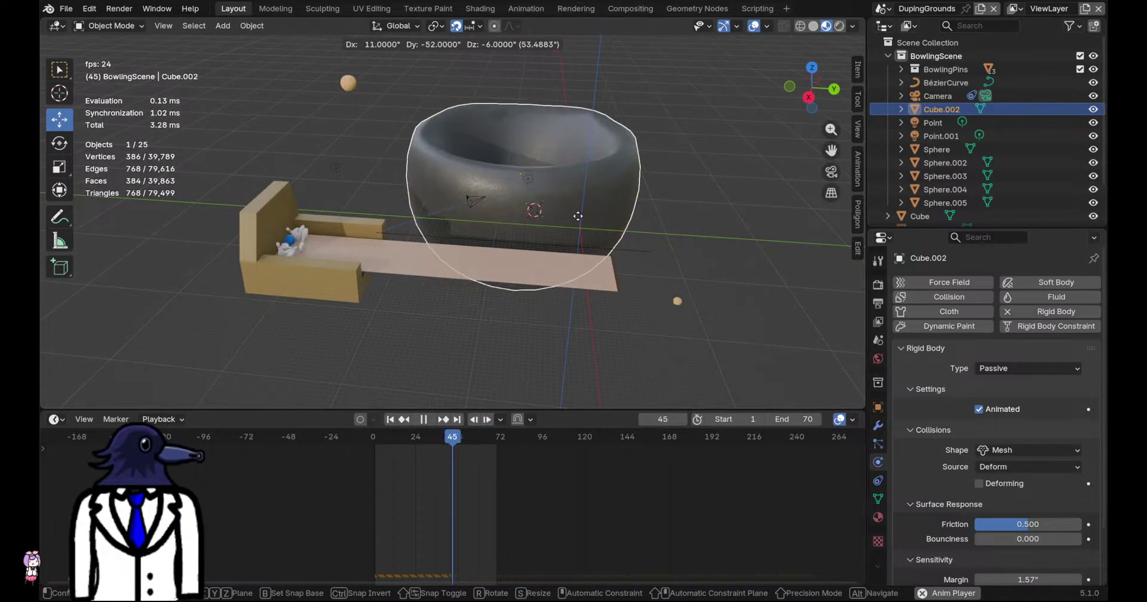
pyautogui.click(634, 192)
# Try two more bowl moves during playback, cancelling each one to put the bowl back under the spheres
pyautogui.moveTo(634, 191); pyautogui.dragTo(582, 275, button='middle')
pyautogui.scroll(-3, 608, 311)
pyautogui.press('g')
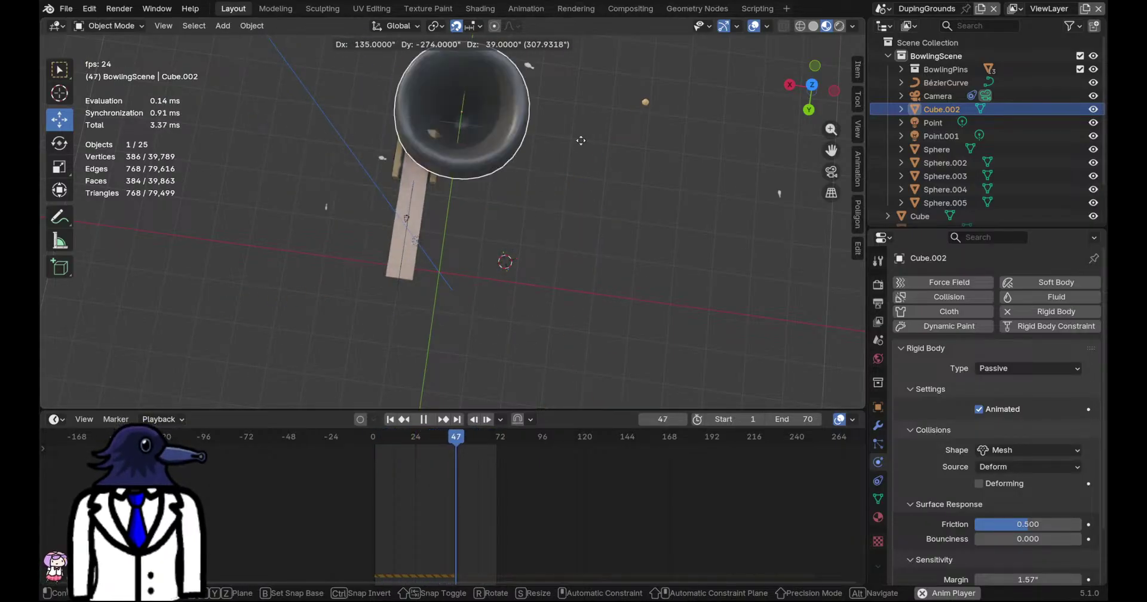
pyautogui.rightClick(564, 216)
pyautogui.scroll(-4, 560, 220)
pyautogui.moveTo(559, 220); pyautogui.dragTo(573, 270, button='middle')
pyautogui.scroll(4, 553, 238)
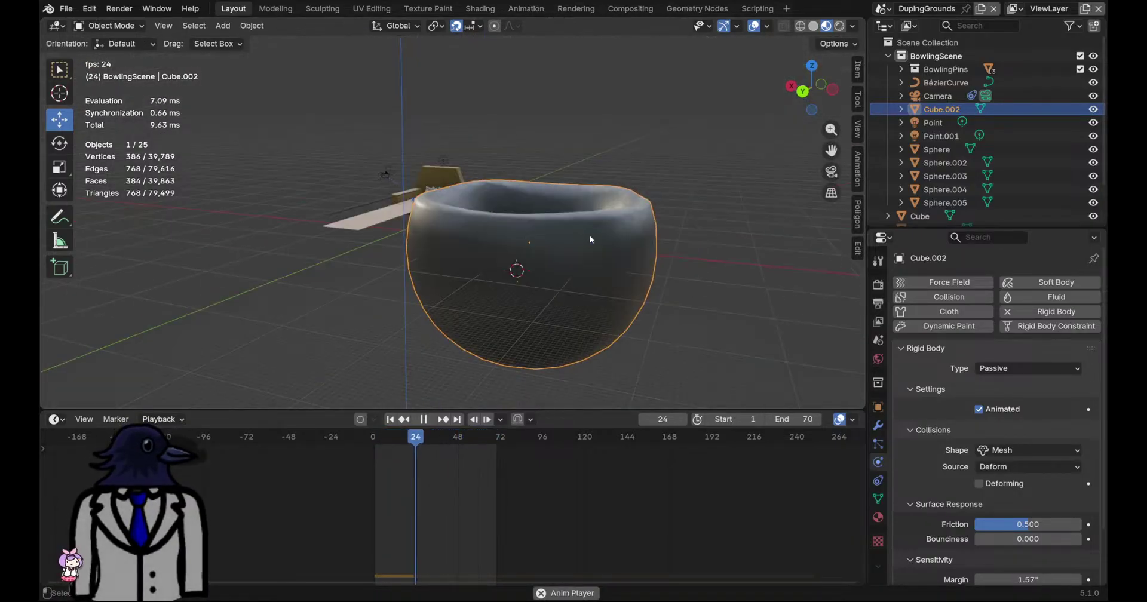
pyautogui.scroll(-2, 606, 261)
pyautogui.press('g')
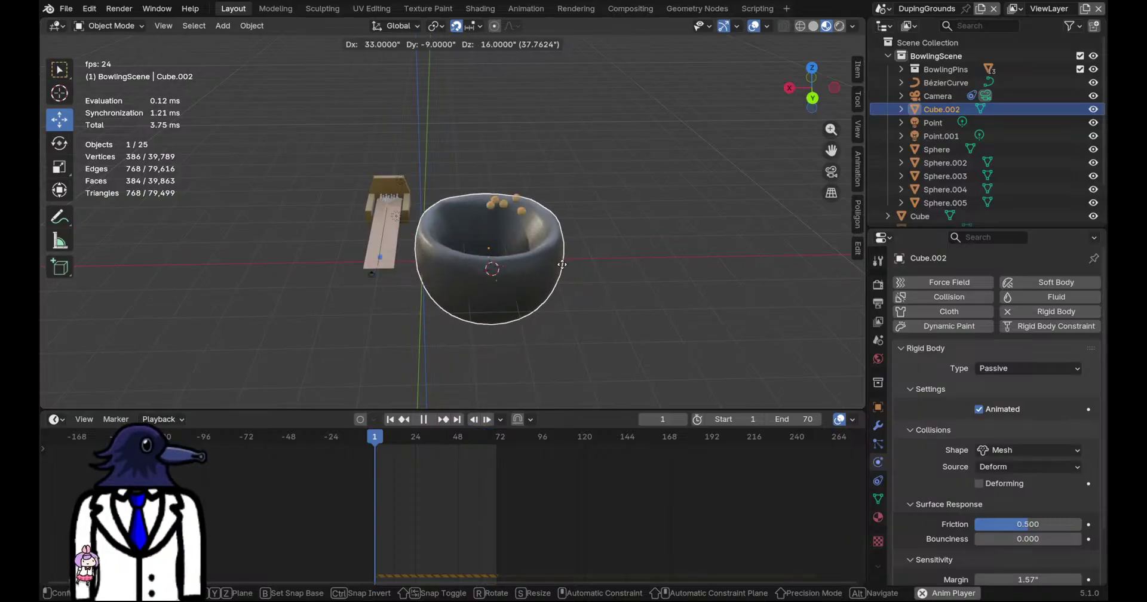
pyautogui.rightClick(574, 277)
pyautogui.moveTo(574, 275); pyautogui.dragTo(489, 218, button='middle')
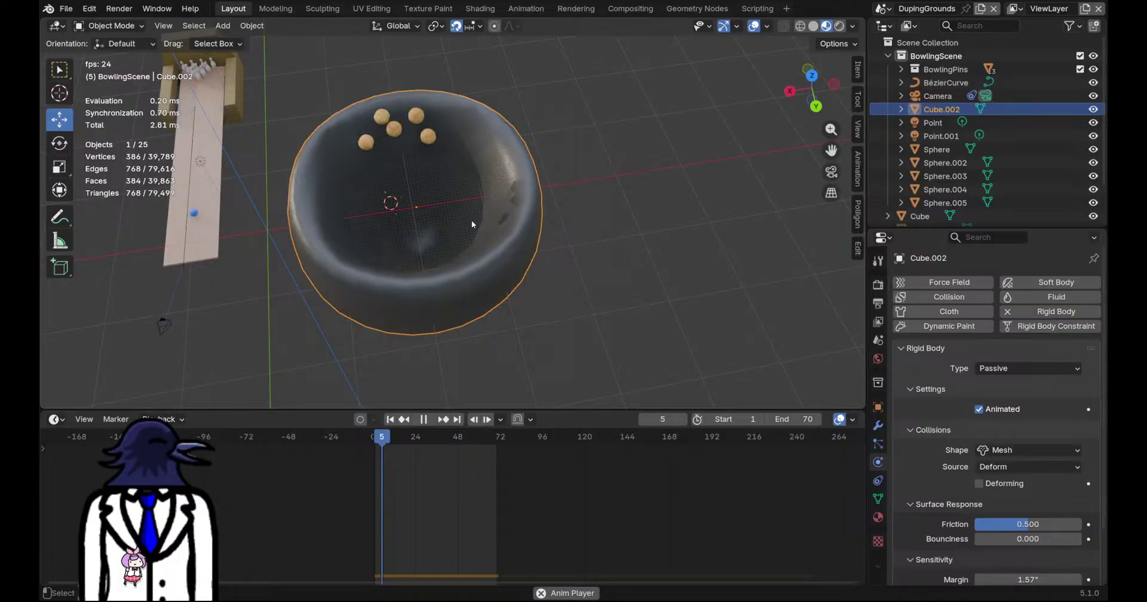
# Save the file, stop playback with the spheres resting in the bowl, and inspect them up close
pyautogui.moveTo(471, 220); pyautogui.dragTo(456, 302, button='middle')
pyautogui.hotkey('ctrl', 's')
pyautogui.press('space')
pyautogui.scroll(5, 482, 217)
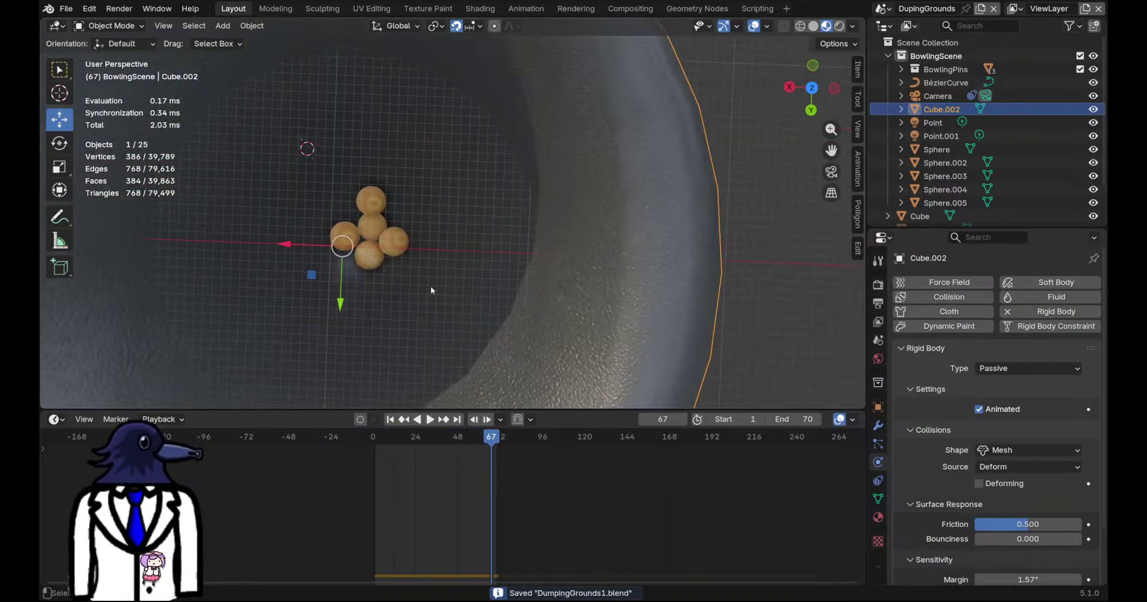
pyautogui.scroll(2, 410, 271)
pyautogui.moveTo(410, 271); pyautogui.dragTo(342, 233, button='middle')
pyautogui.scroll(2, 343, 233)
pyautogui.click(338, 239)
pyautogui.scroll(-5, 338, 239)
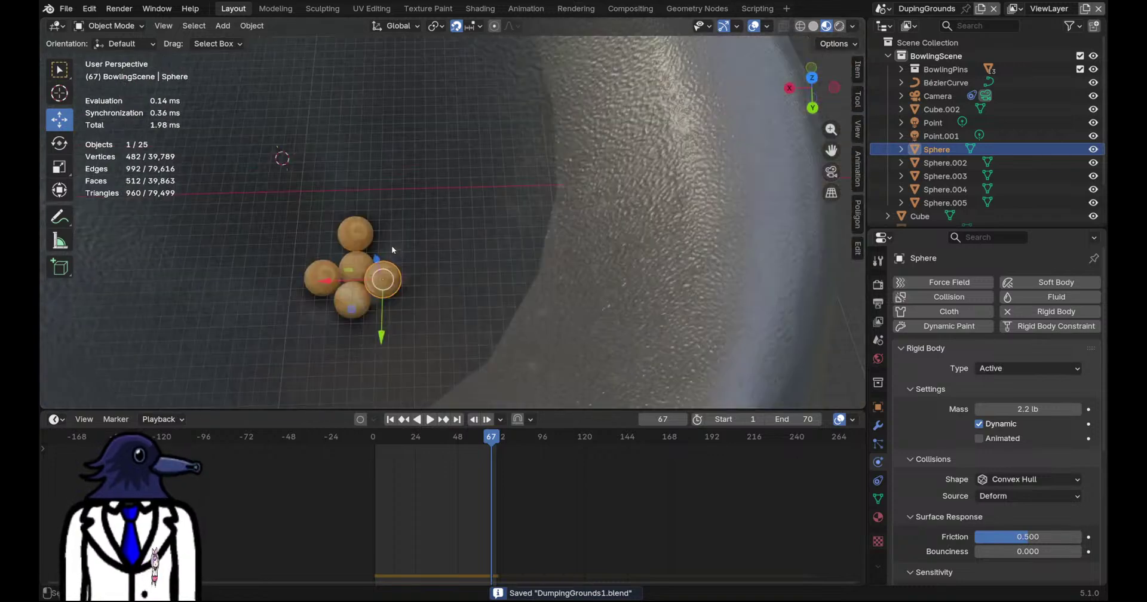
pyautogui.moveTo(350, 181); pyautogui.dragTo(443, 224, button='middle')
# Rename the bowl object as MakeaCoinThingthatSpirals
pyautogui.click(529, 194)
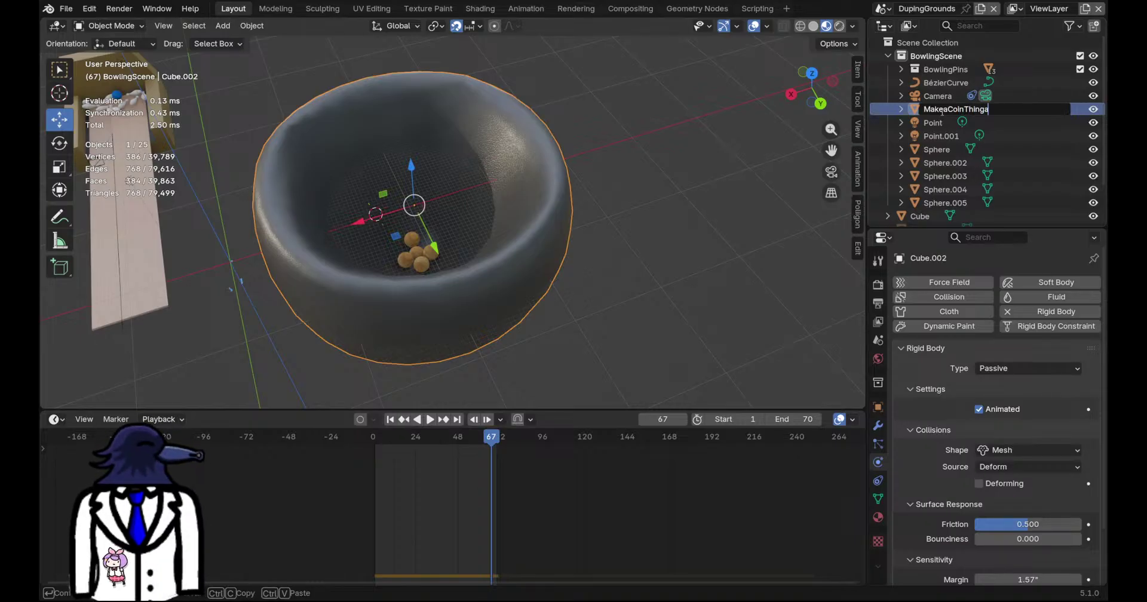
pyautogui.write('s')
pyautogui.press('Return')
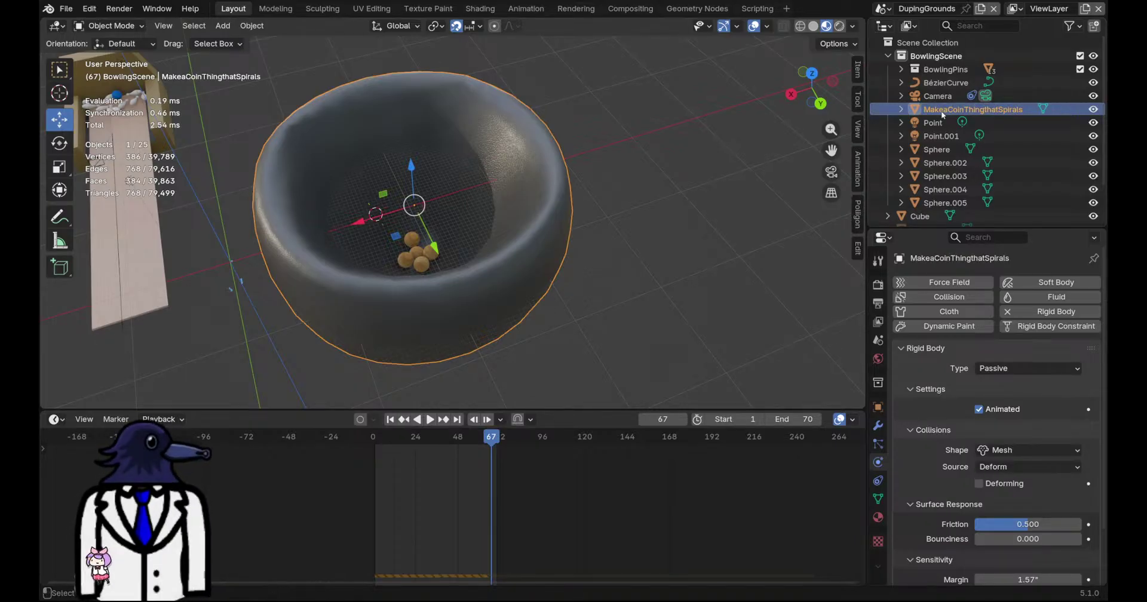
# Move the bowl and its five spheres out of the BowlingScene collection into the Scene Collection, and collapse BowlingScene
pyautogui.click(888, 57)
pyautogui.click(888, 56)
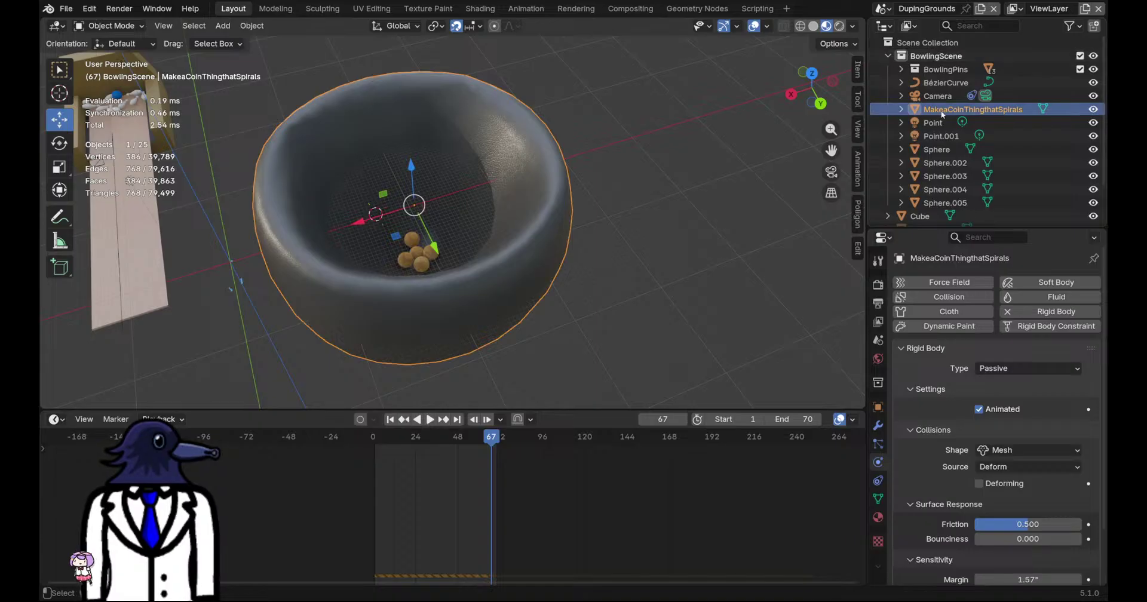
pyautogui.click(937, 96)
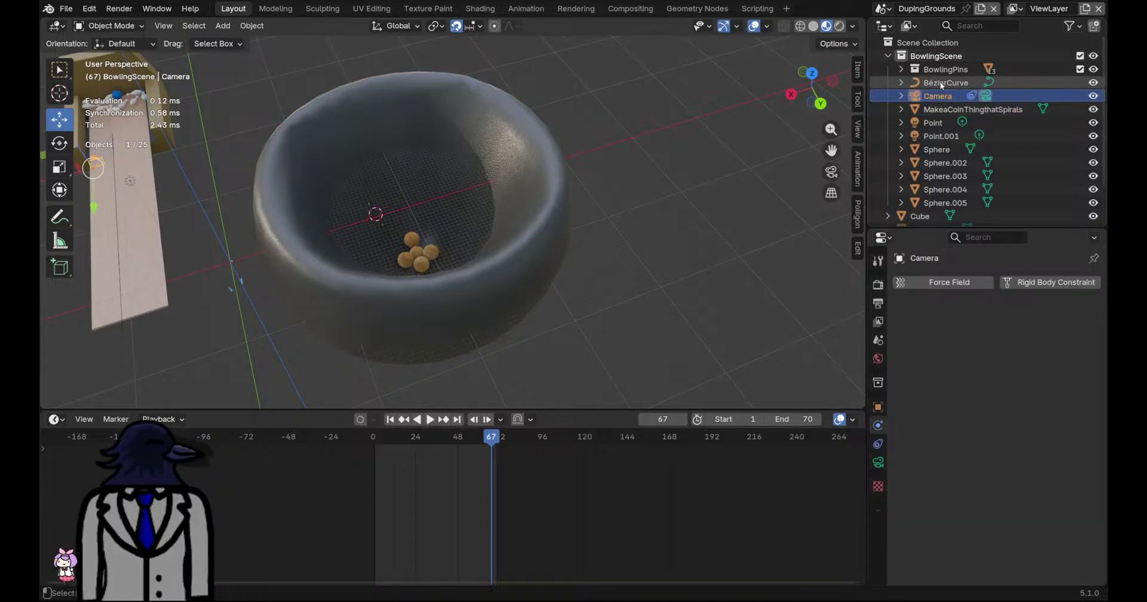
pyautogui.click(956, 109)
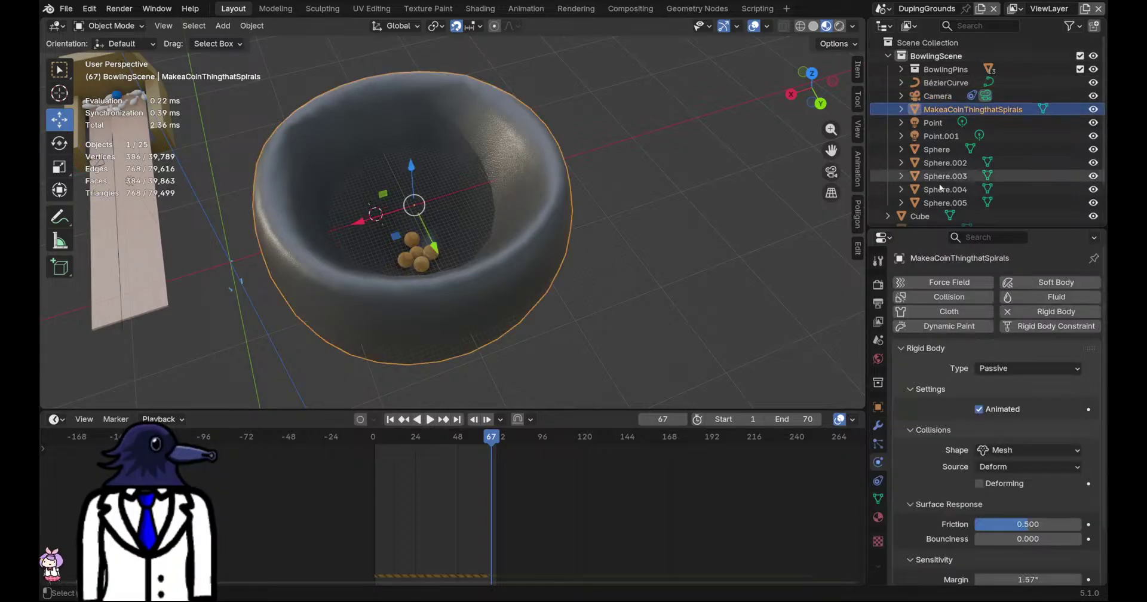
pyautogui.click(941, 136)
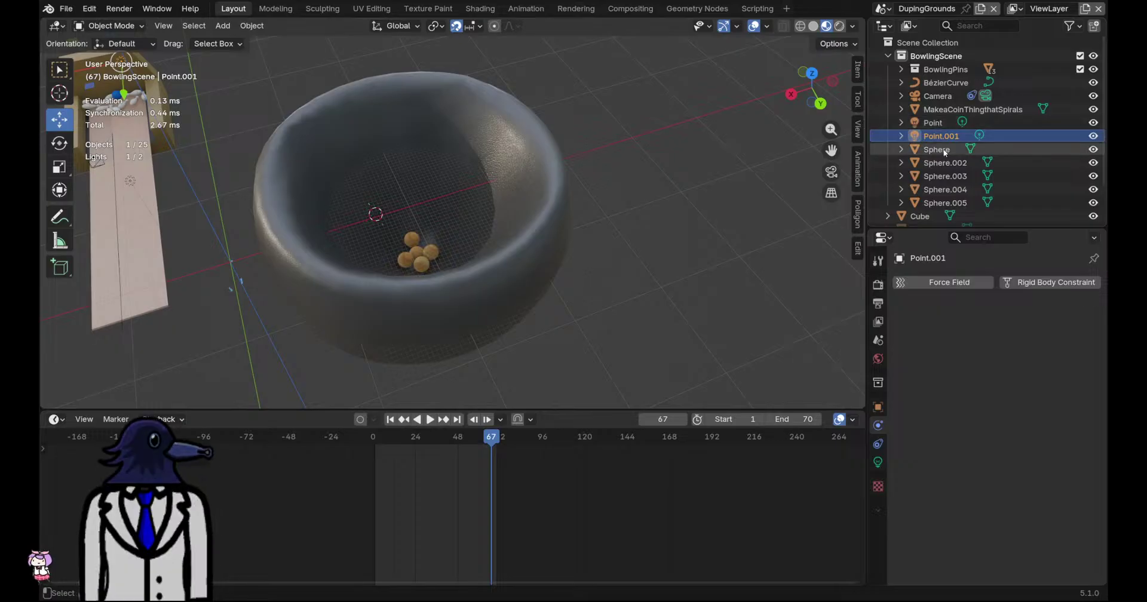
pyautogui.click(945, 150)
pyautogui.keyDown('shift'); pyautogui.click(946, 203); pyautogui.keyUp('shift')
pyautogui.keyDown('ctrl'); pyautogui.click(935, 109); pyautogui.keyUp('ctrl')
pyautogui.moveTo(935, 111); pyautogui.dragTo(915, 43)
pyautogui.click(888, 56)
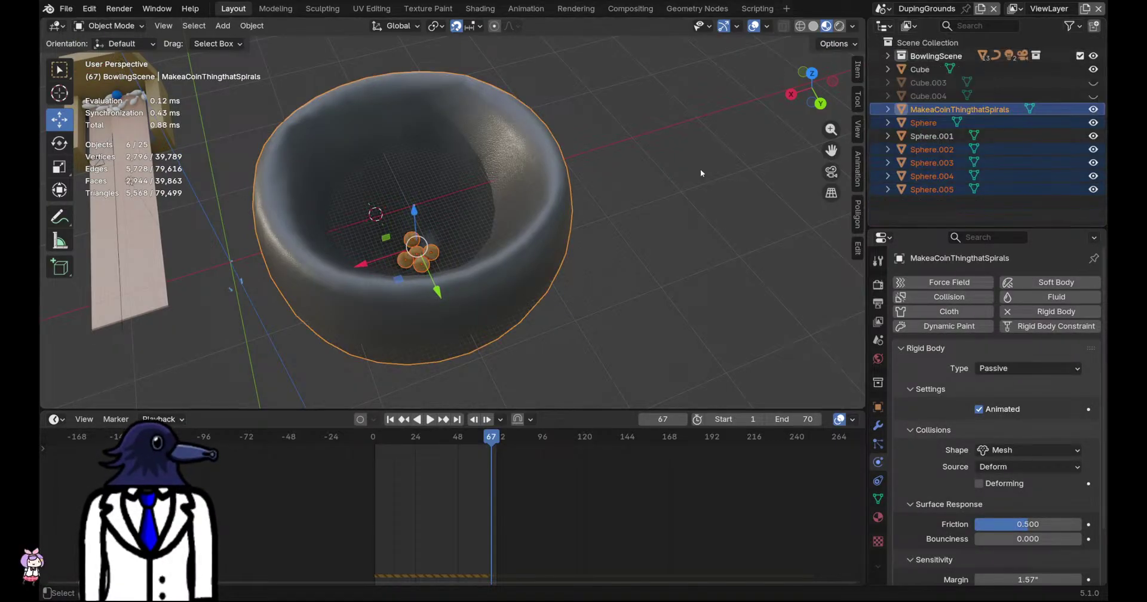
# Deselect everything, save the file, and look closely at the spheres inside the bowl
pyautogui.click(603, 218)
pyautogui.scroll(-5, 589, 223)
pyautogui.hotkey('ctrl', 's')
pyautogui.moveTo(589, 224); pyautogui.dragTo(555, 230, button='middle')
pyautogui.scroll(3, 554, 231)
pyautogui.scroll(5, 436, 251)
pyautogui.moveTo(436, 251); pyautogui.dragTo(560, 257, button='middle')
pyautogui.scroll(-8, 559, 252)
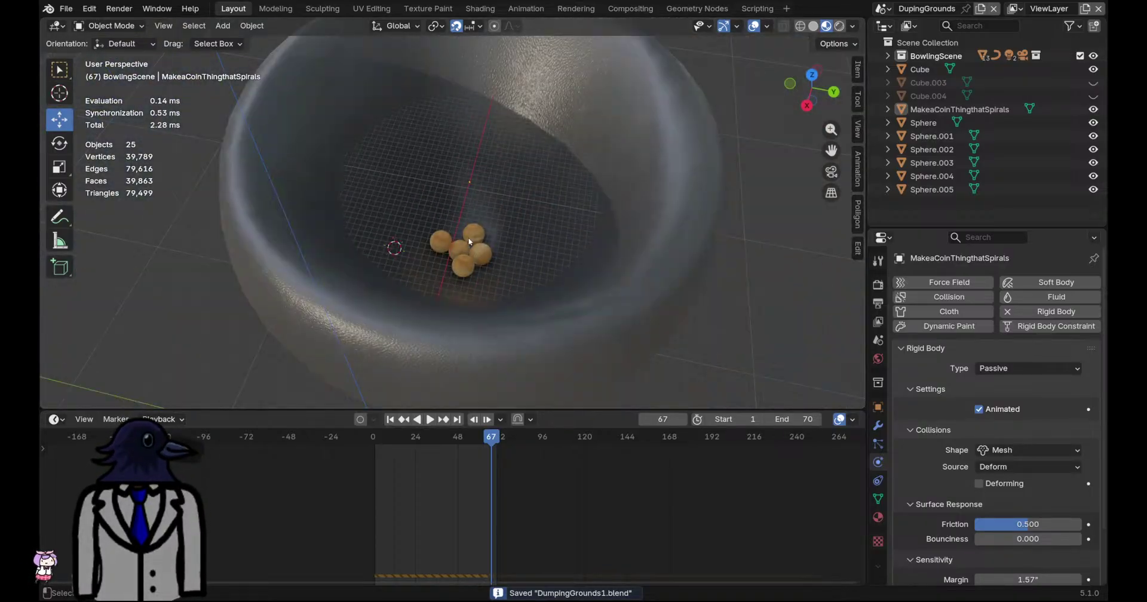
# Add a force field to the bowl and play the simulation to watch the spheres from above
pyautogui.click(466, 233)
pyautogui.moveTo(499, 238); pyautogui.dragTo(603, 189, button='middle')
pyautogui.scroll(2, 542, 210)
pyautogui.moveTo(542, 210); pyautogui.dragTo(477, 240, button='middle')
pyautogui.click(493, 254)
pyautogui.moveTo(633, 239); pyautogui.dragTo(575, 254, button='middle')
pyautogui.scroll(-3, 609, 265)
pyautogui.scroll(5, 561, 265)
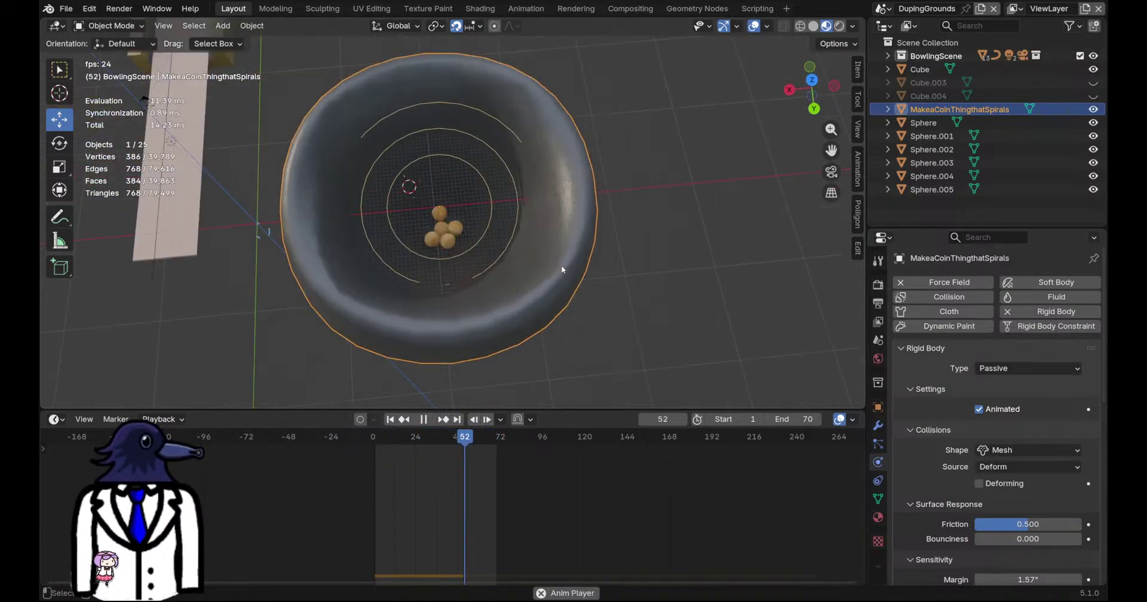
# Set the bowl's force field strength to 56.1 and its flow to 8.5, watching the spheres during playback
pyautogui.scroll(-12, 998, 419)
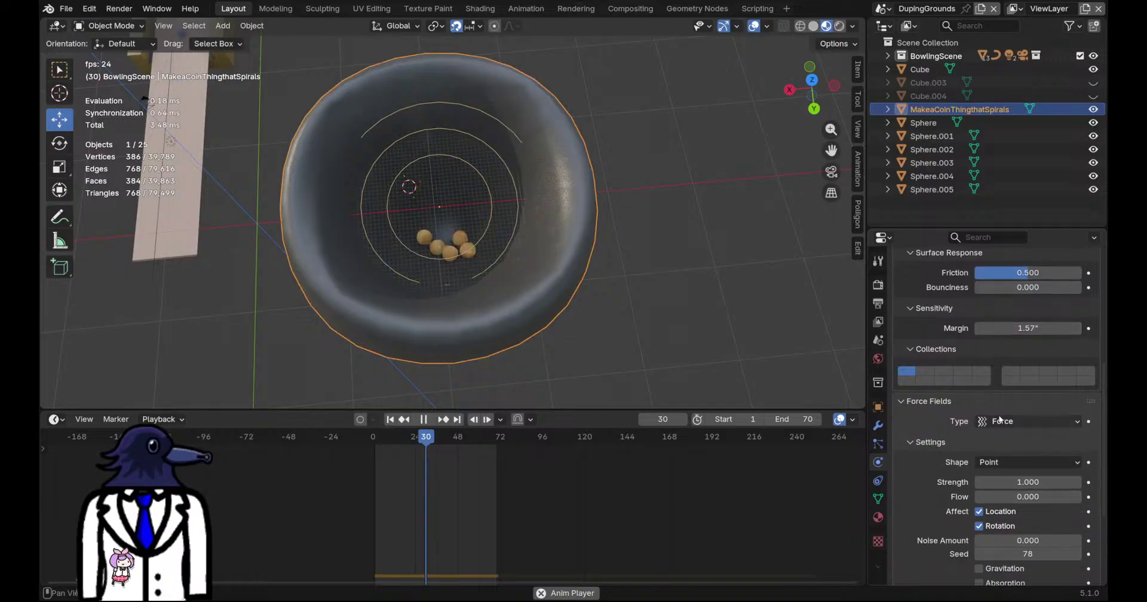
pyautogui.scroll(-2, 967, 390)
pyautogui.moveTo(1015, 371); pyautogui.dragTo(1054, 370)
pyautogui.moveTo(528, 309); pyautogui.dragTo(586, 341, button='middle')
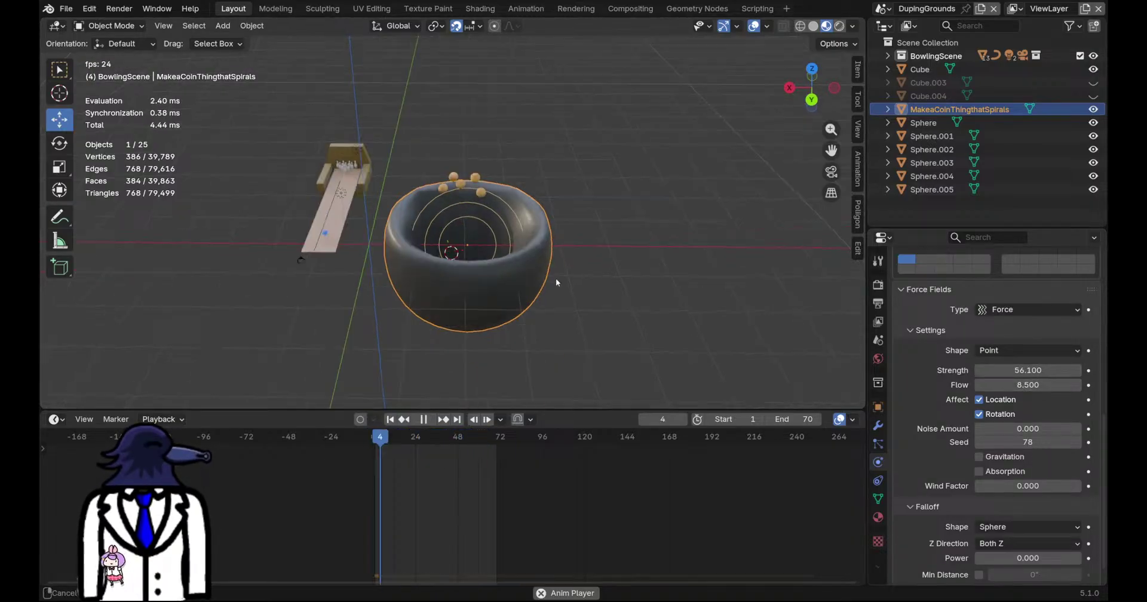
pyautogui.scroll(4, 556, 278)
pyautogui.moveTo(705, 341); pyautogui.dragTo(713, 350, button='middle')
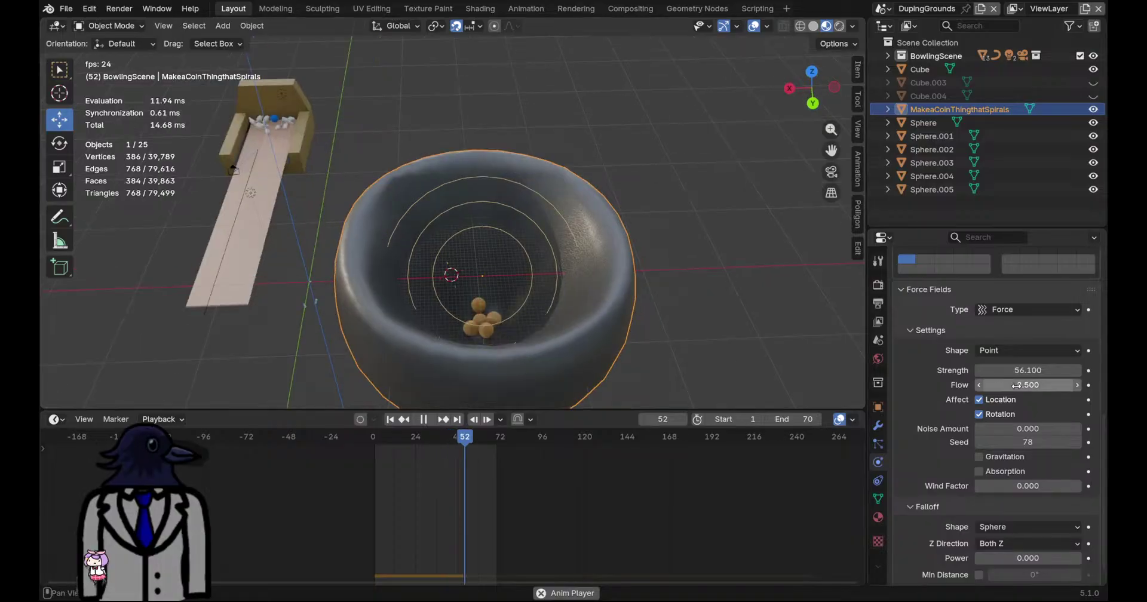
# Set the force field's flow and noise amount to 10 and its wind factor to 1, with Gravitation off
pyautogui.moveTo(1011, 389); pyautogui.dragTo(1039, 389)
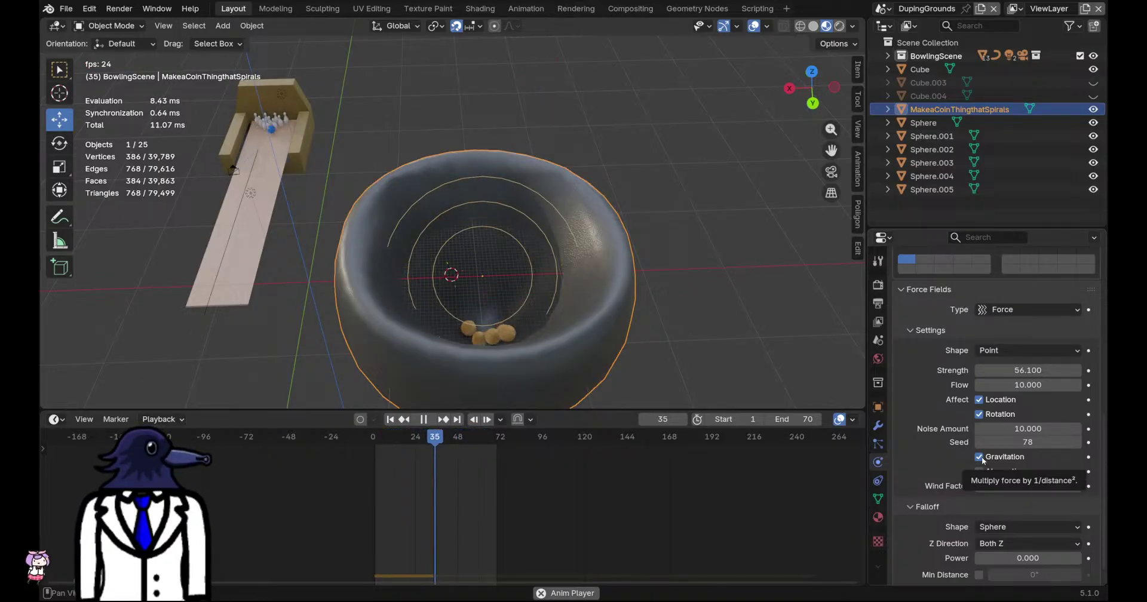
pyautogui.click(980, 456)
pyautogui.moveTo(1028, 486); pyautogui.dragTo(1081, 486)
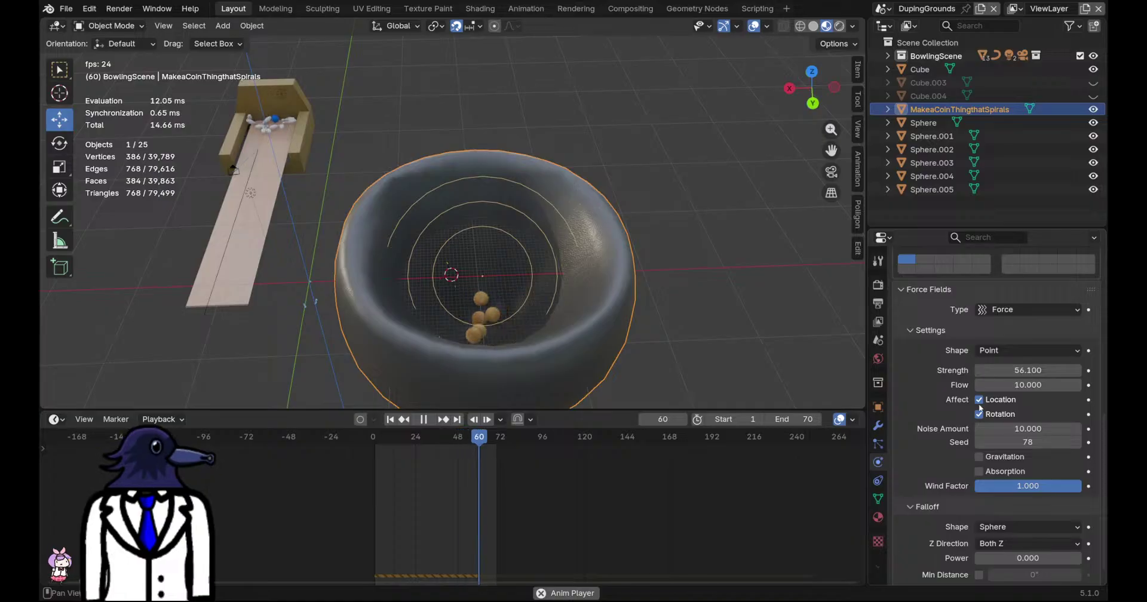
# Set the force field's shape to Every Point and its falloff shape to Cone
pyautogui.click(1005, 348)
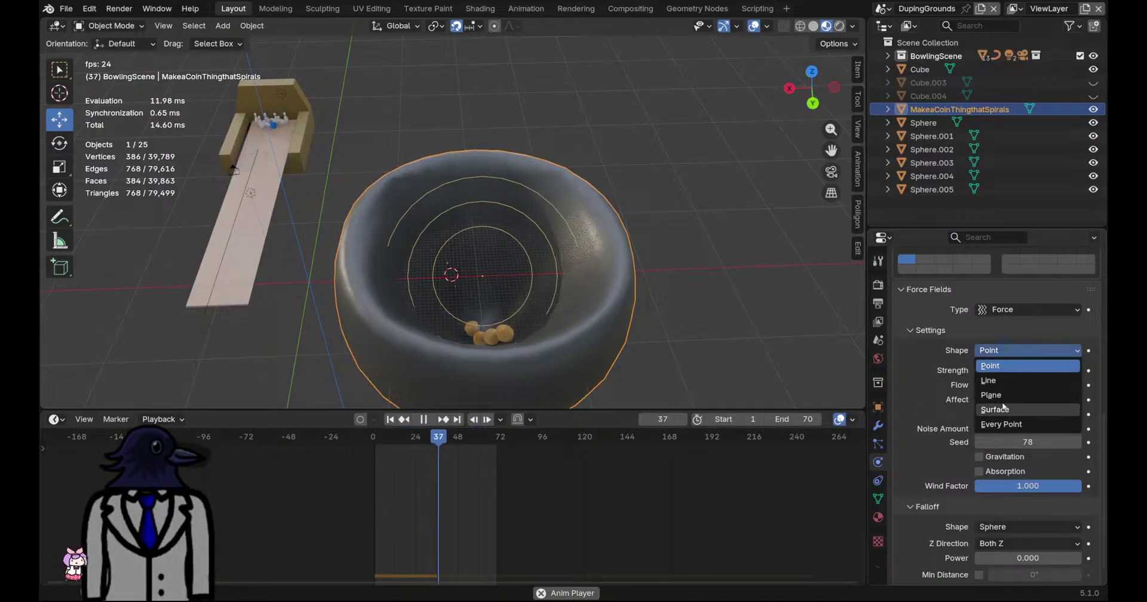
pyautogui.click(1002, 424)
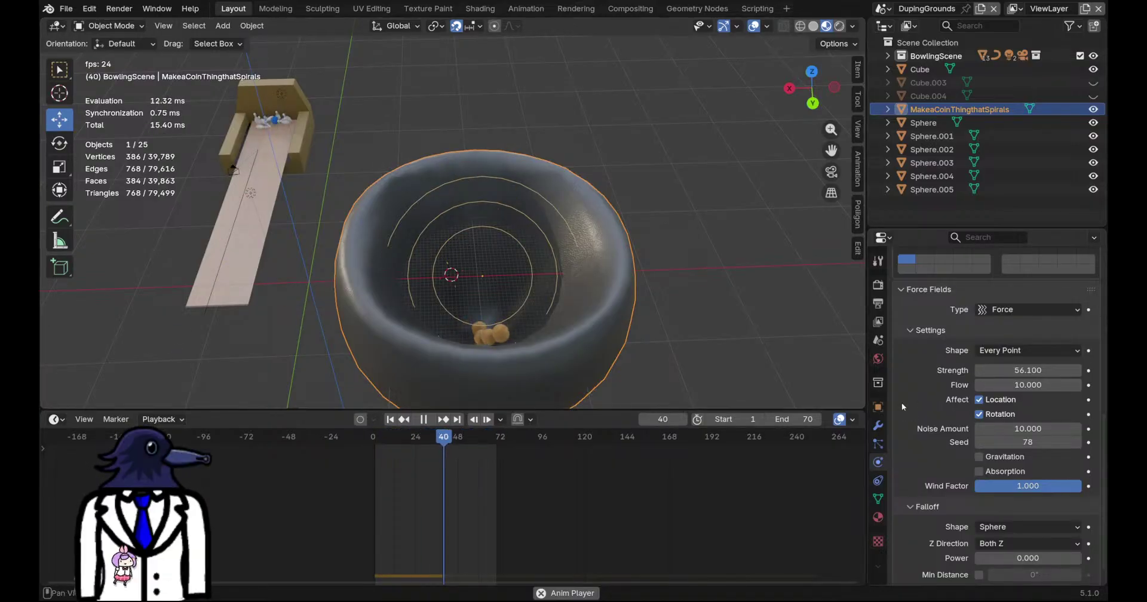
pyautogui.scroll(-1, 997, 472)
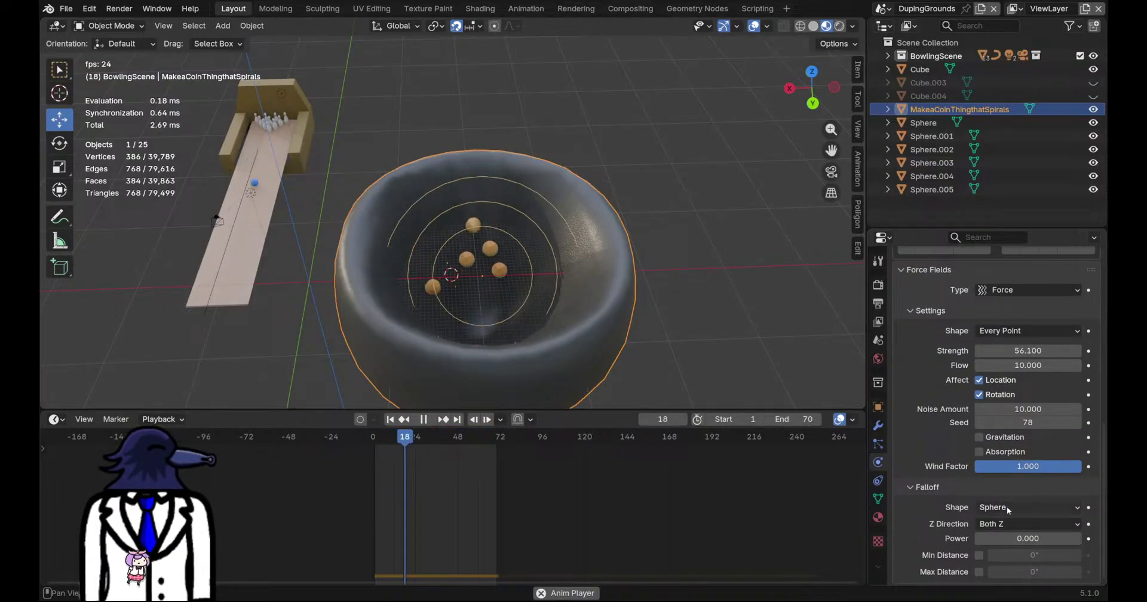
pyautogui.click(1006, 506)
pyautogui.click(995, 523)
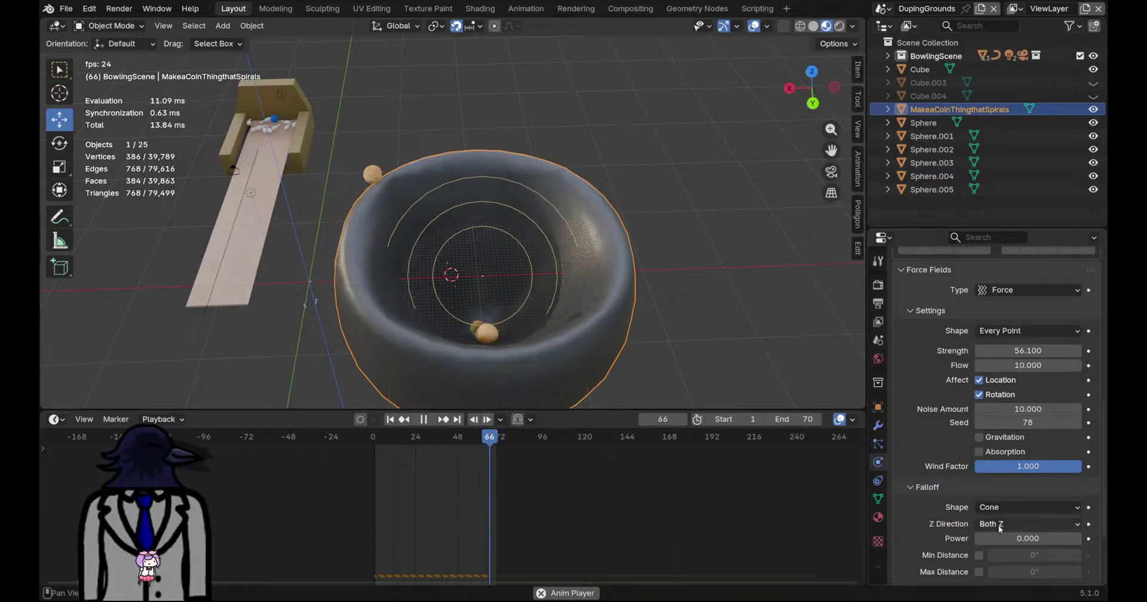
# Remove the force field from the bowl, keeping its rigid body
pyautogui.scroll(10, 979, 466)
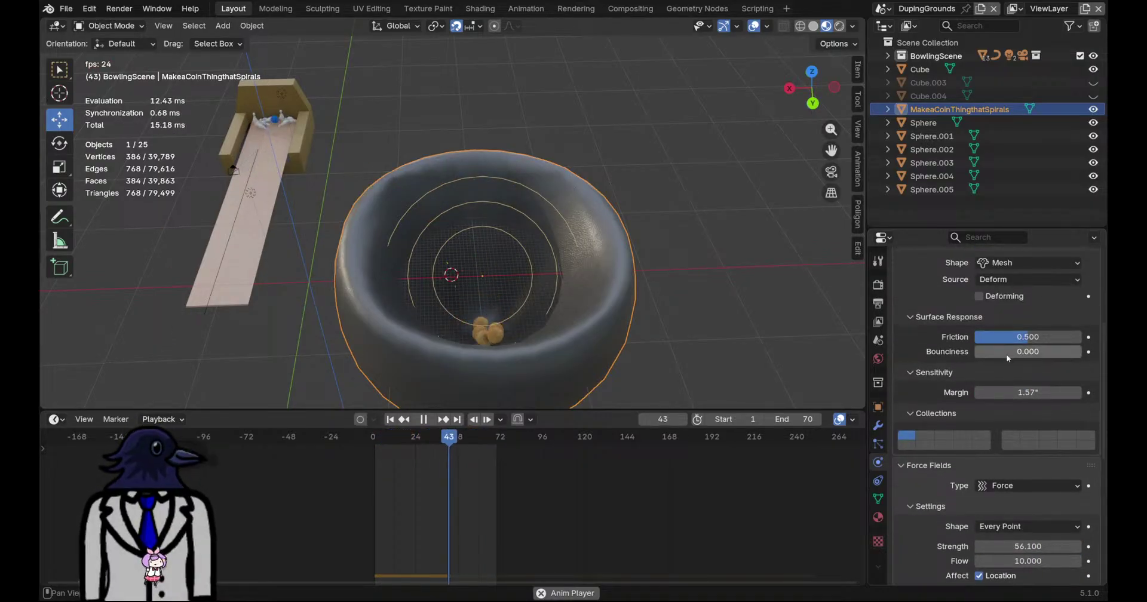
pyautogui.scroll(7, 987, 461)
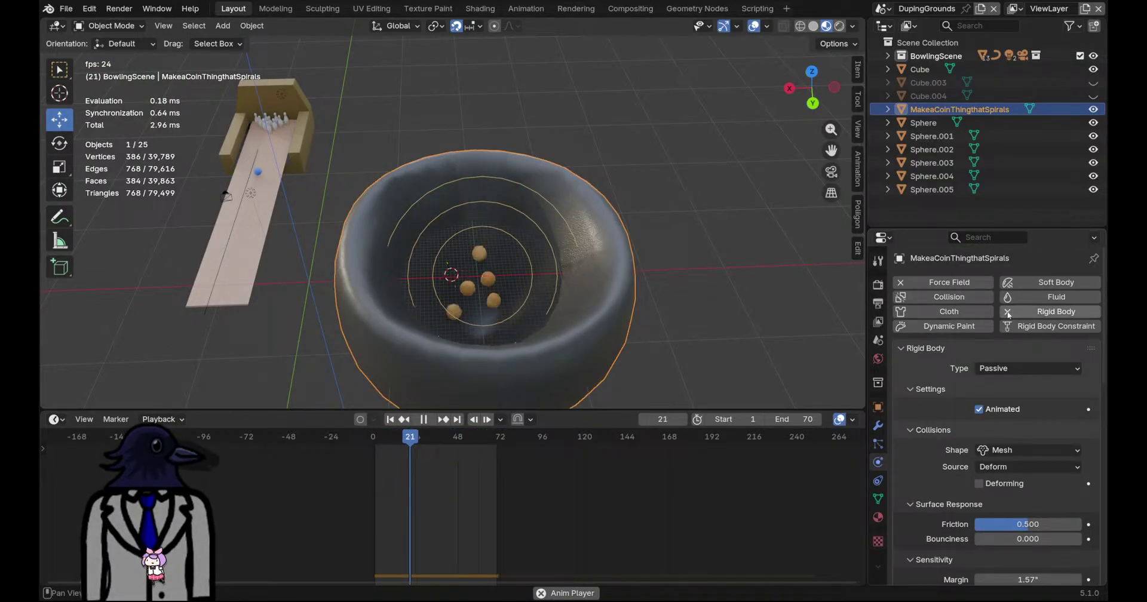
pyautogui.click(901, 282)
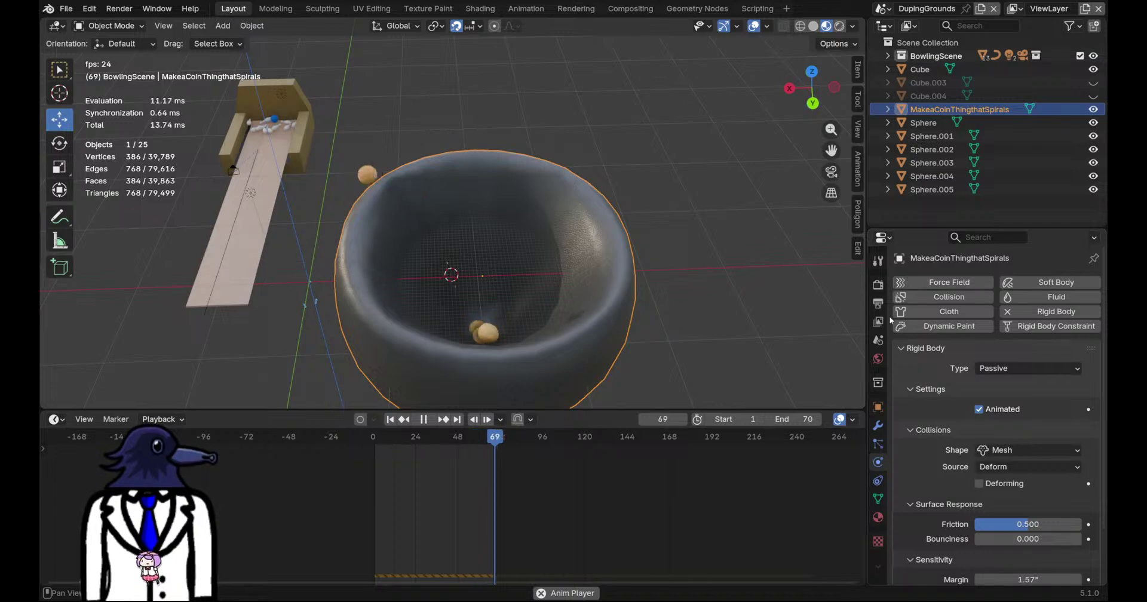